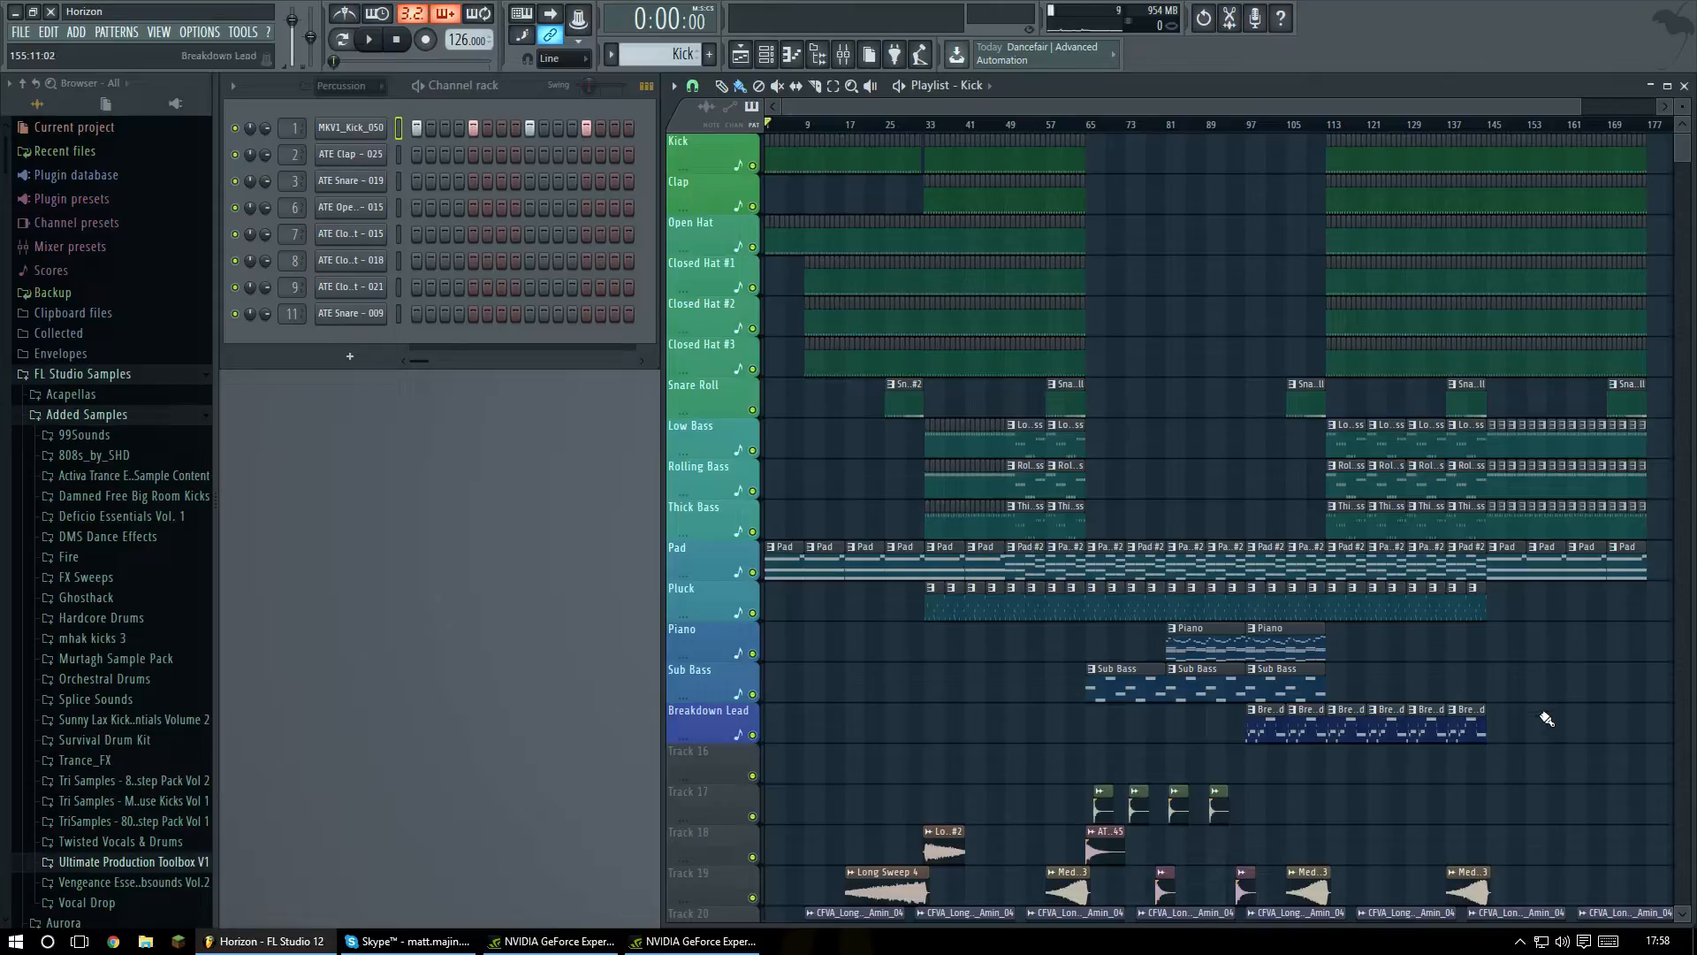
Look through the playlist tracks, from the Kick down to the effects and automation clips.
{"action": "scroll", "coordinate": [1540, 698], "scroll_direction": "up", "scroll_amount": 5}
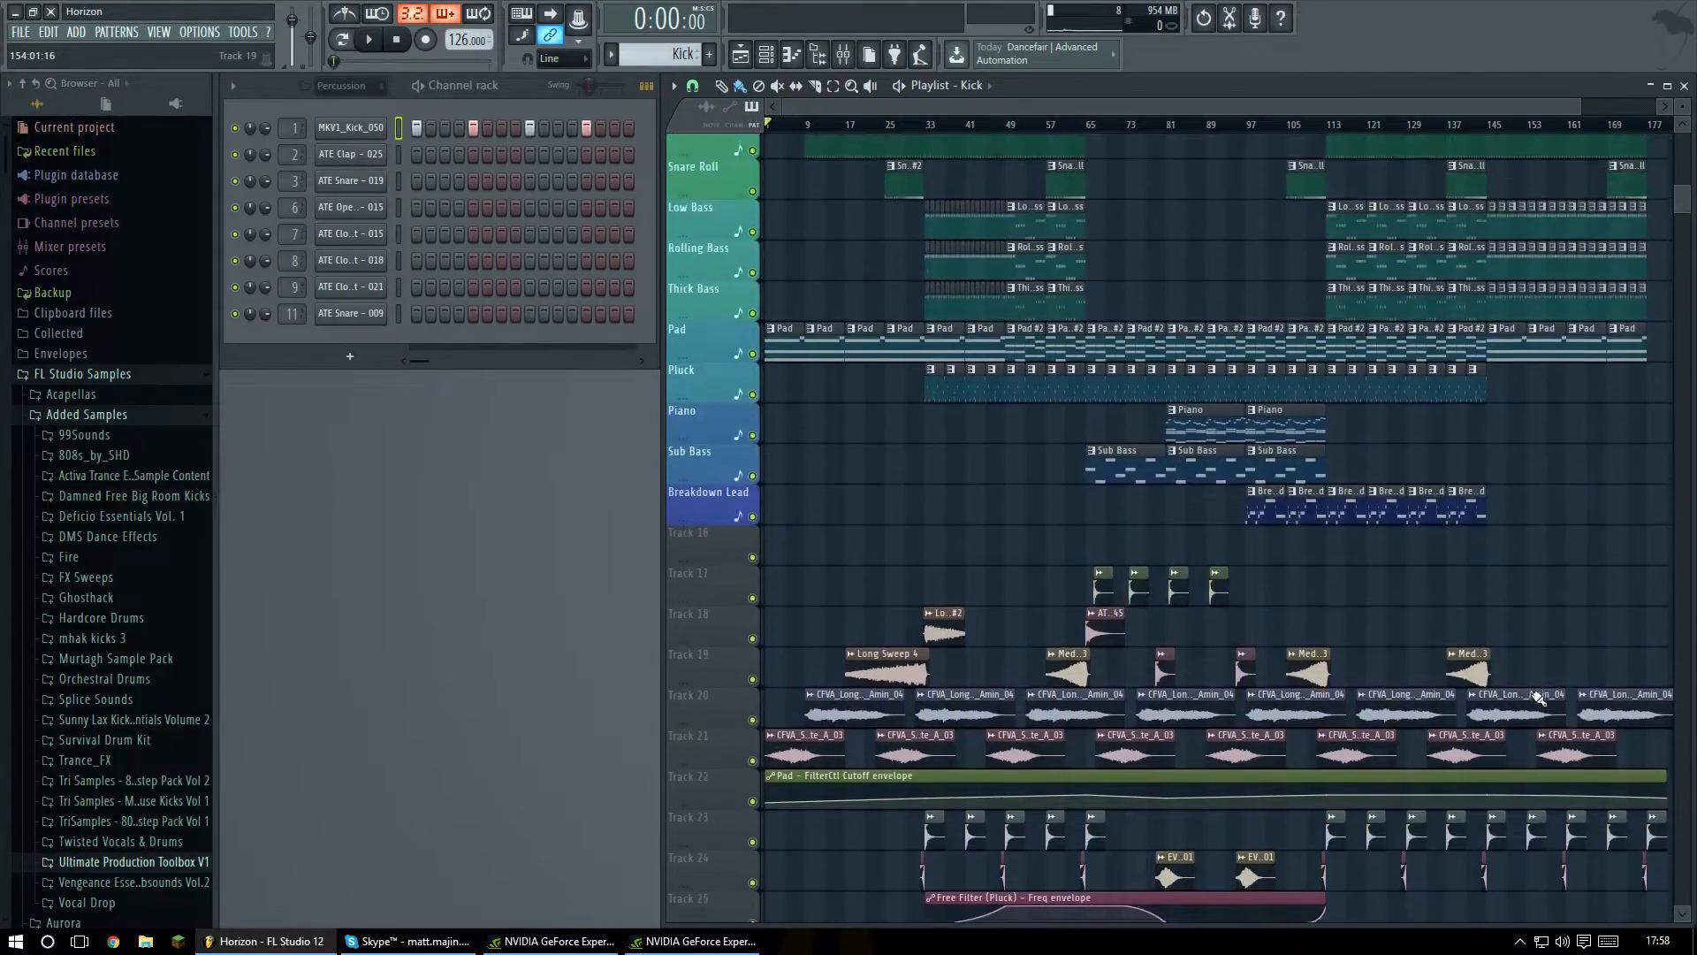
{"action": "scroll", "coordinate": [1540, 698], "scroll_direction": "up", "scroll_amount": 3}
{"action": "scroll", "coordinate": [1524, 440], "scroll_direction": "down", "scroll_amount": 6}
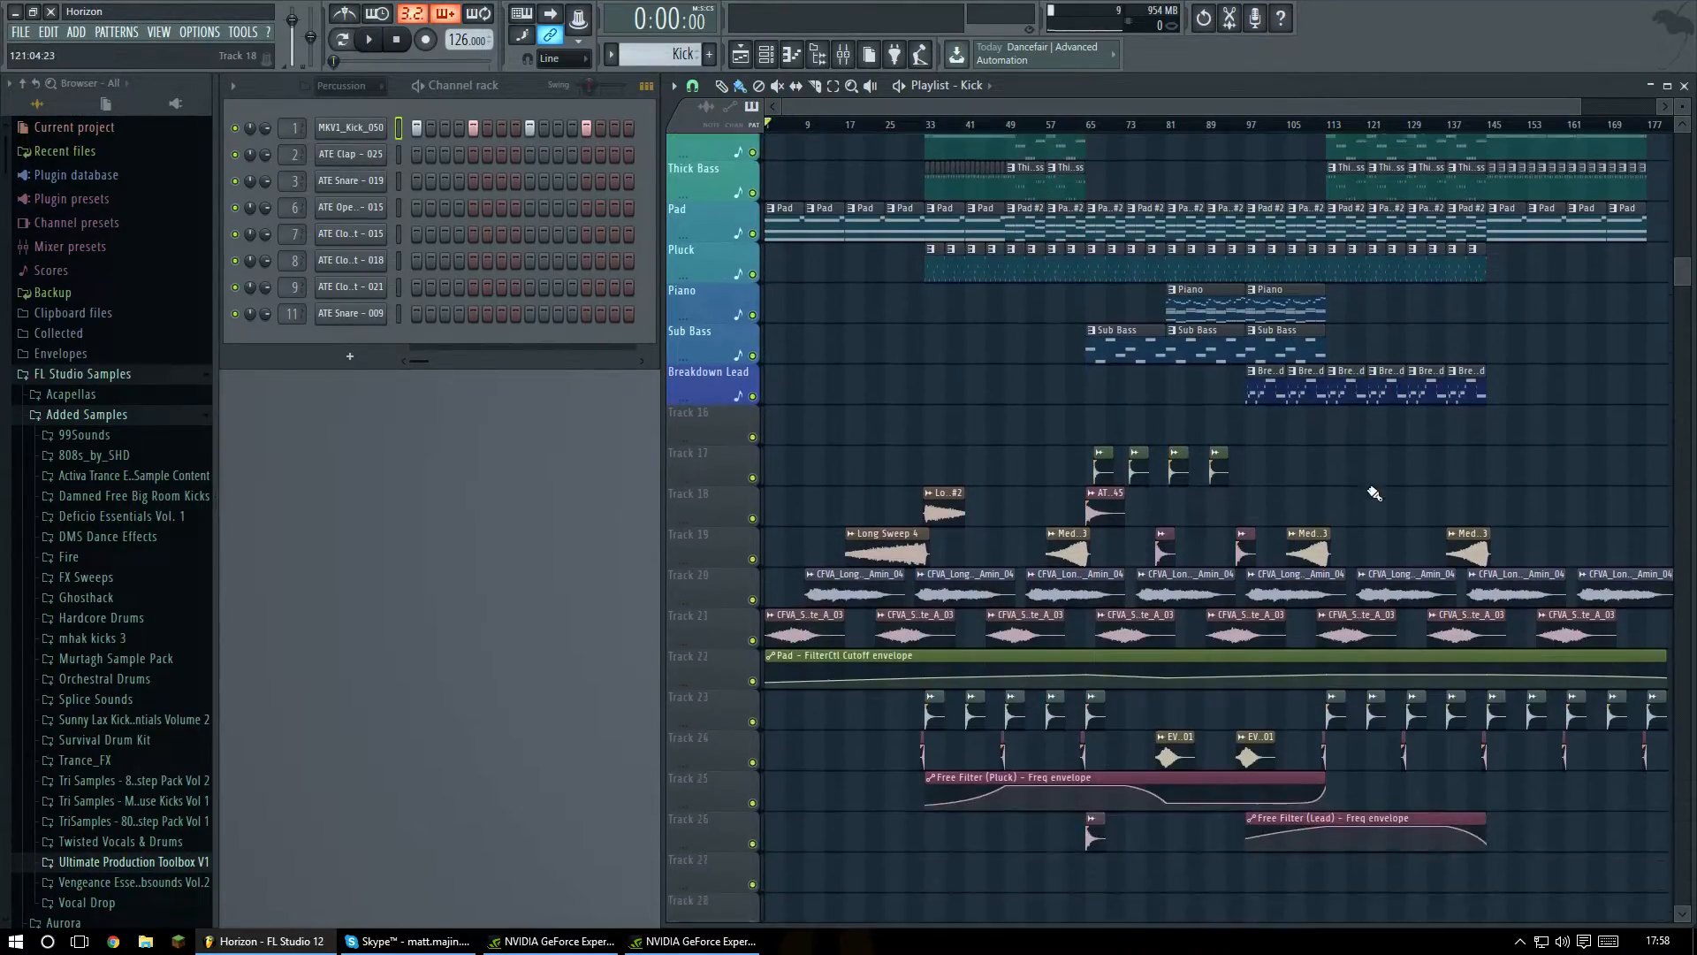
{"action": "scroll", "coordinate": [1447, 504], "scroll_direction": "up", "scroll_amount": 5}
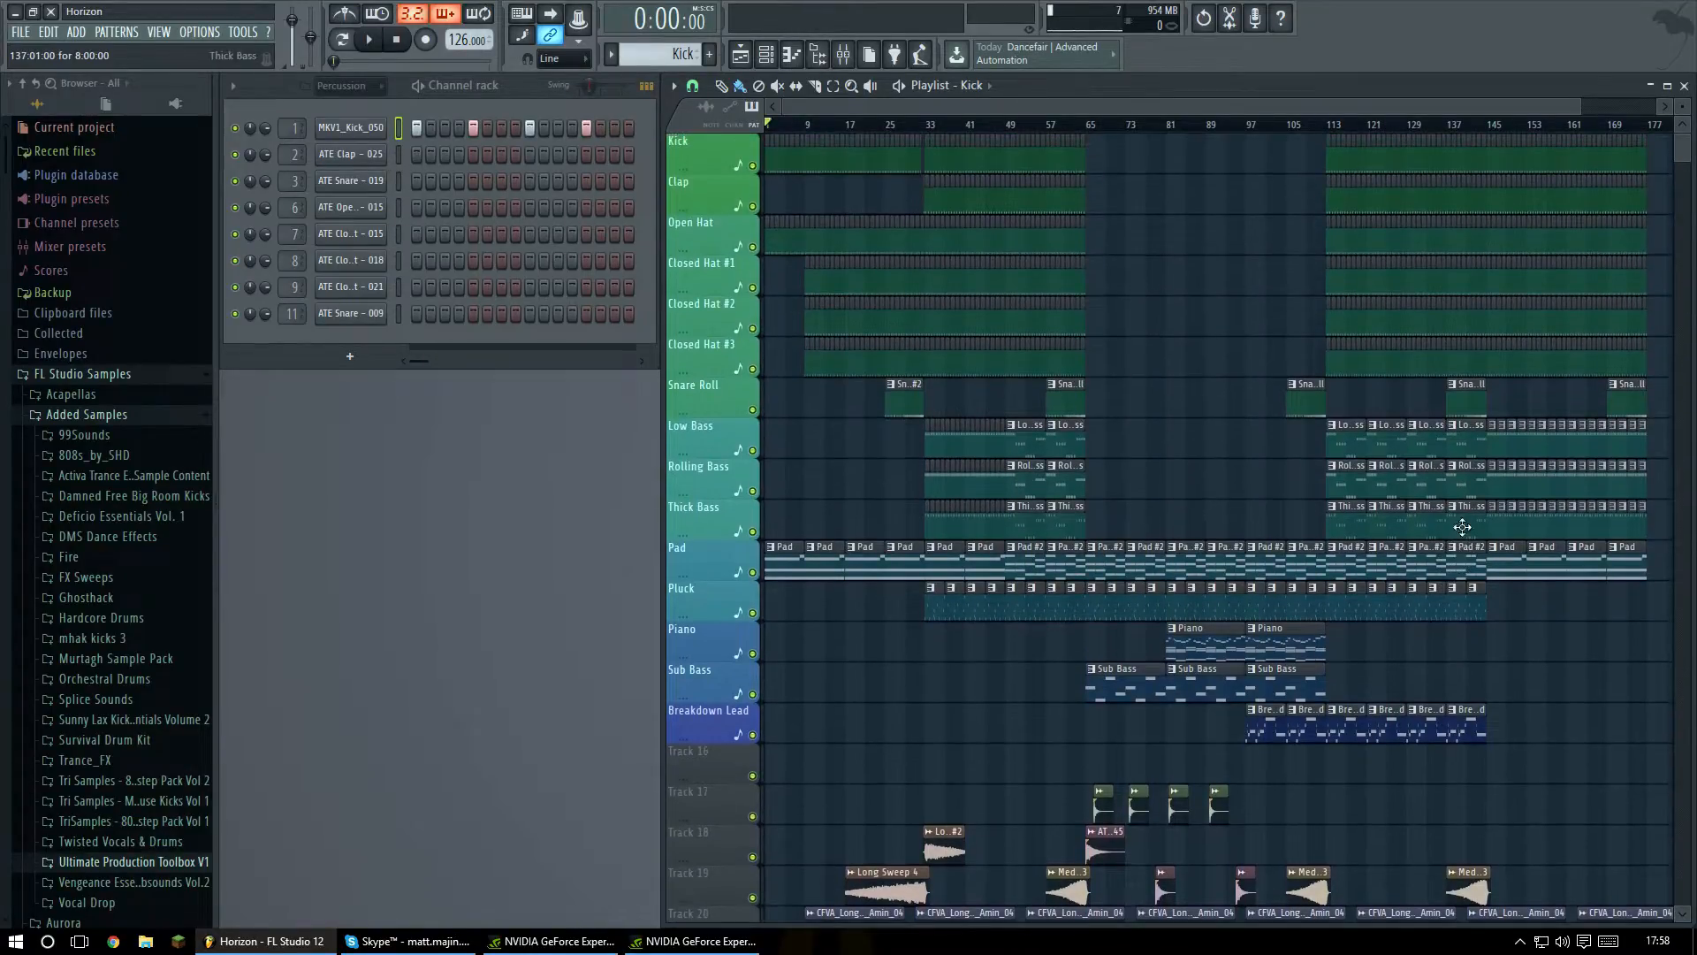
{"action": "scroll", "coordinate": [1448, 502], "scroll_direction": "down", "scroll_amount": 8}
{"action": "scroll", "coordinate": [1237, 566], "scroll_direction": "up", "scroll_amount": 4}
{"action": "scroll", "coordinate": [1195, 556], "scroll_direction": "up", "scroll_amount": 3}
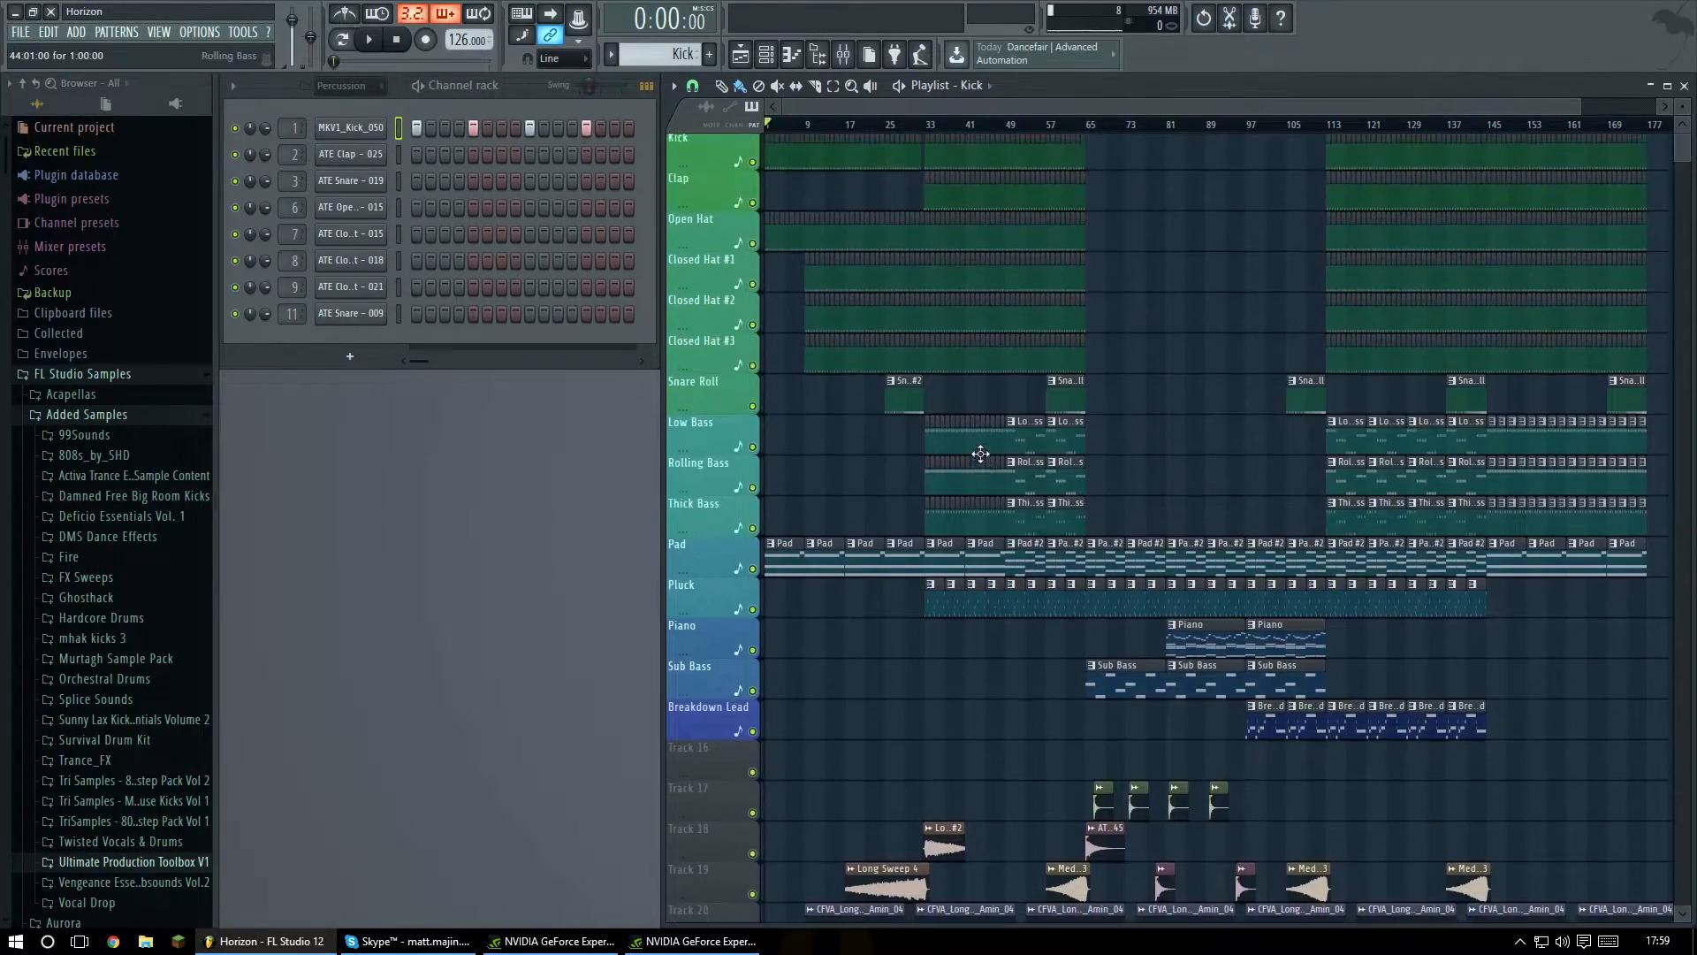
Check the project's title, genre and working time in the project info settings and close them.
{"action": "left_click", "coordinate": [199, 31]}
{"action": "left_click", "coordinate": [224, 183]}
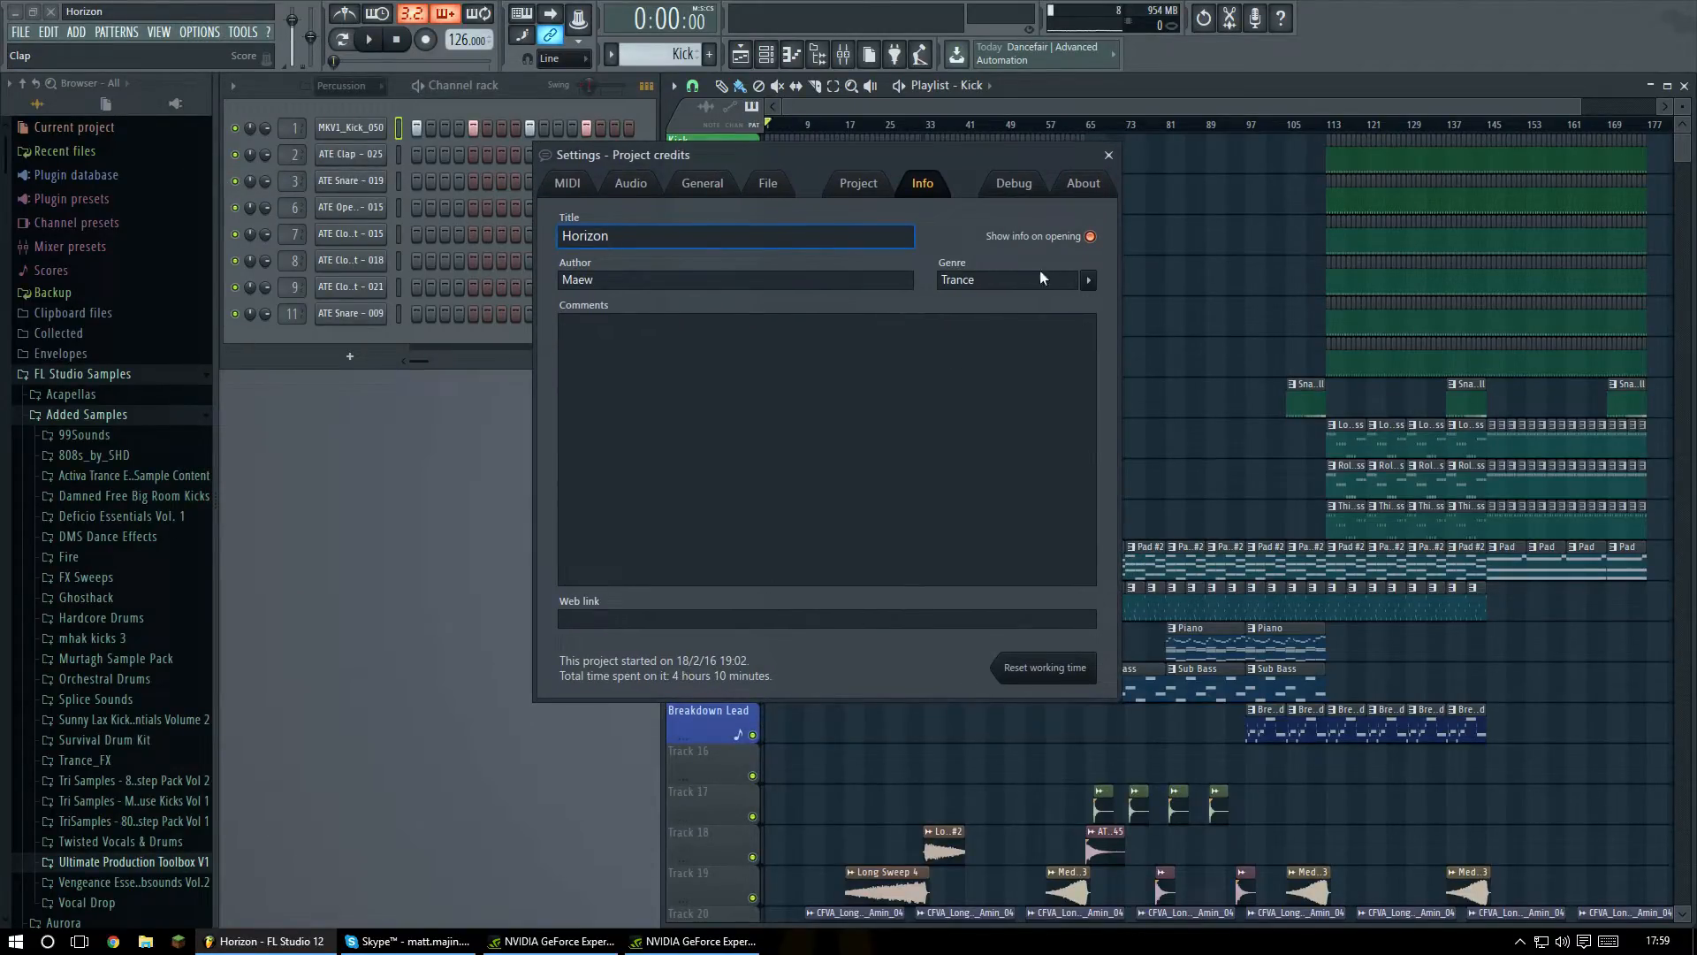
{"action": "left_click", "coordinate": [1108, 157]}
Inspect the Master and Rolling Bass tracks in the mixer and close it.
{"action": "left_click", "coordinate": [844, 55]}
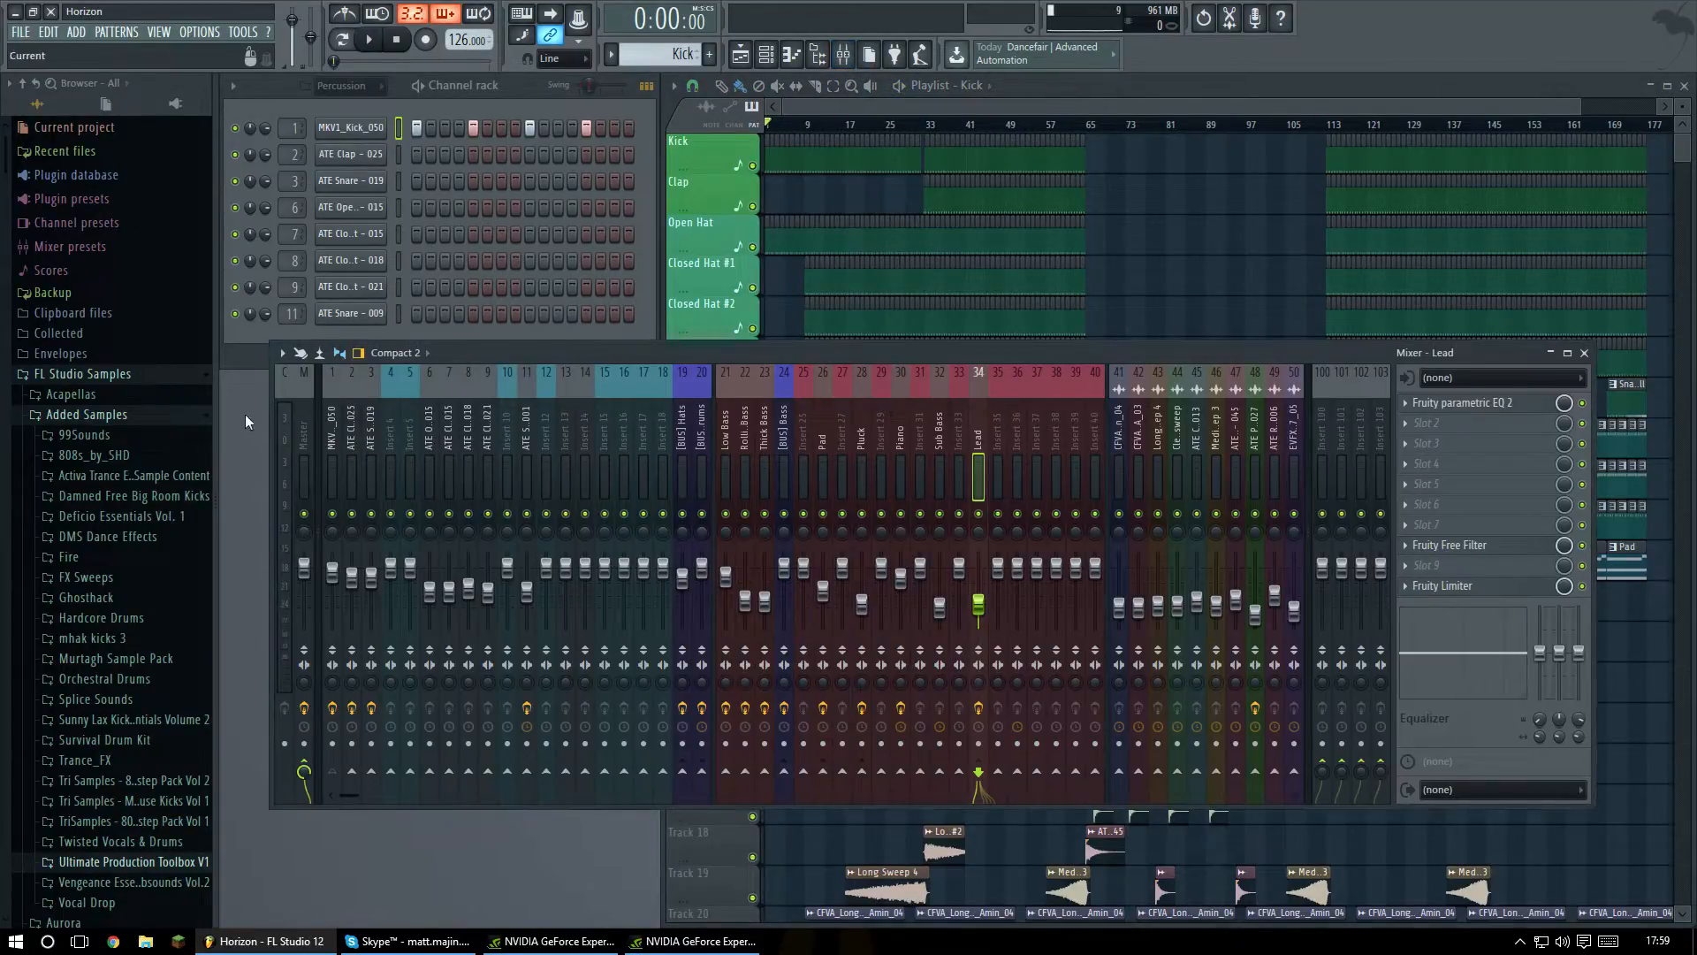
{"action": "left_click", "coordinate": [310, 435]}
{"action": "left_click", "coordinate": [743, 437]}
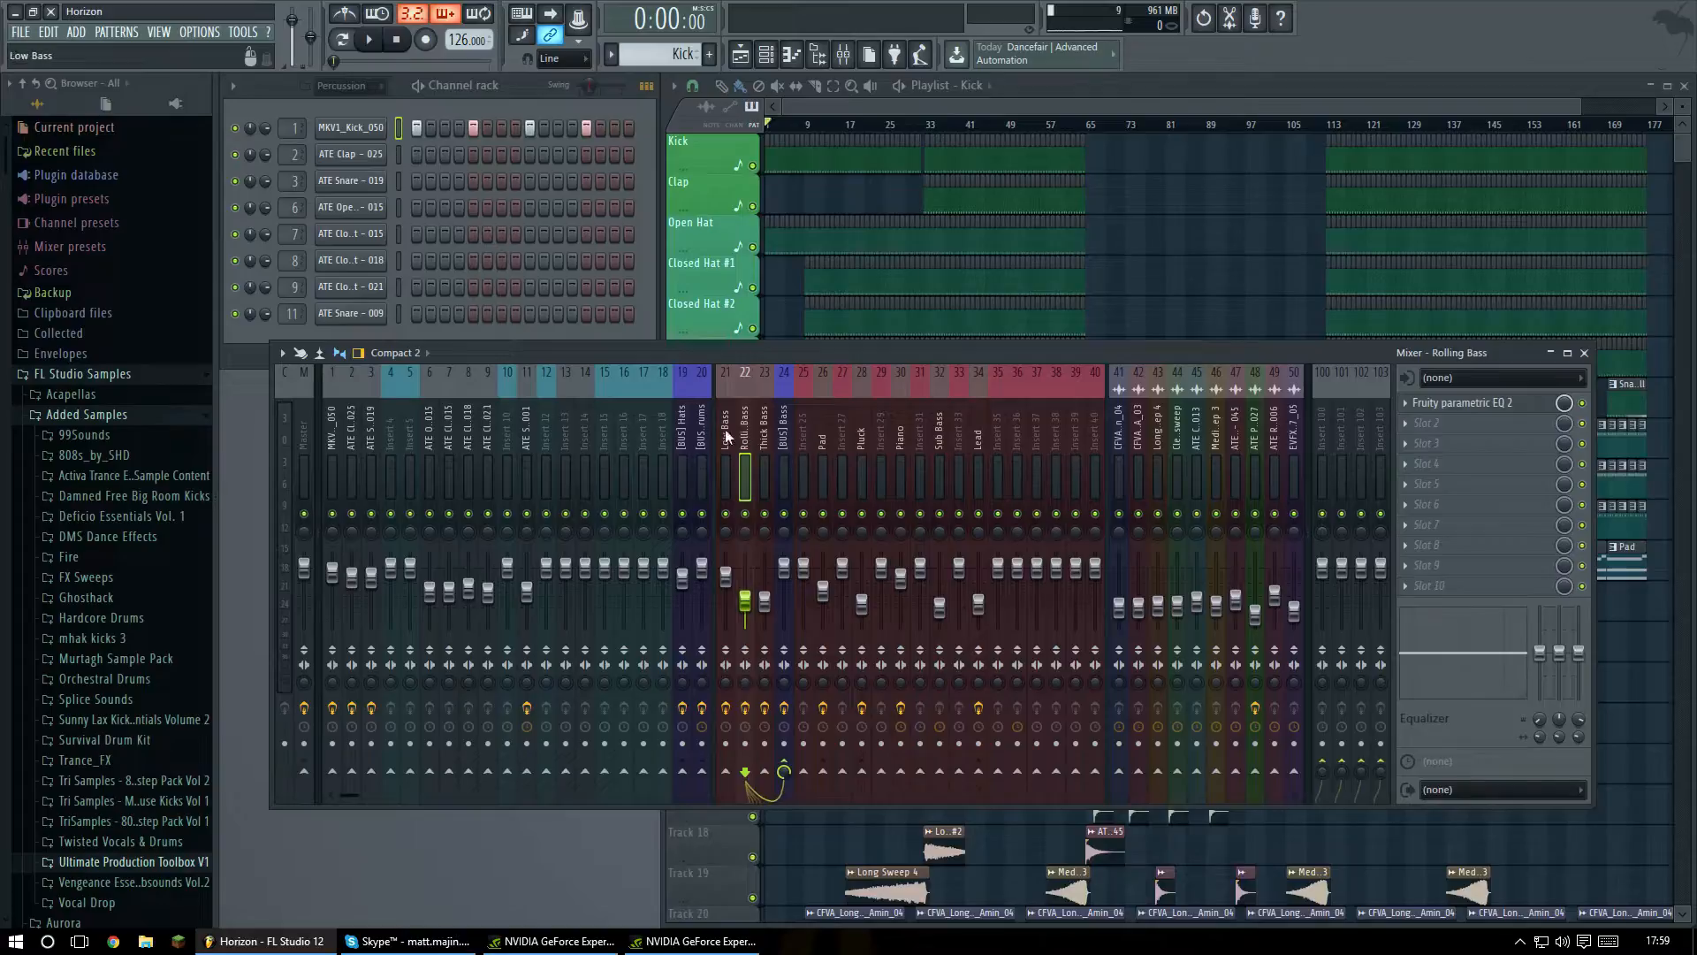
{"action": "left_click", "coordinate": [1584, 353]}
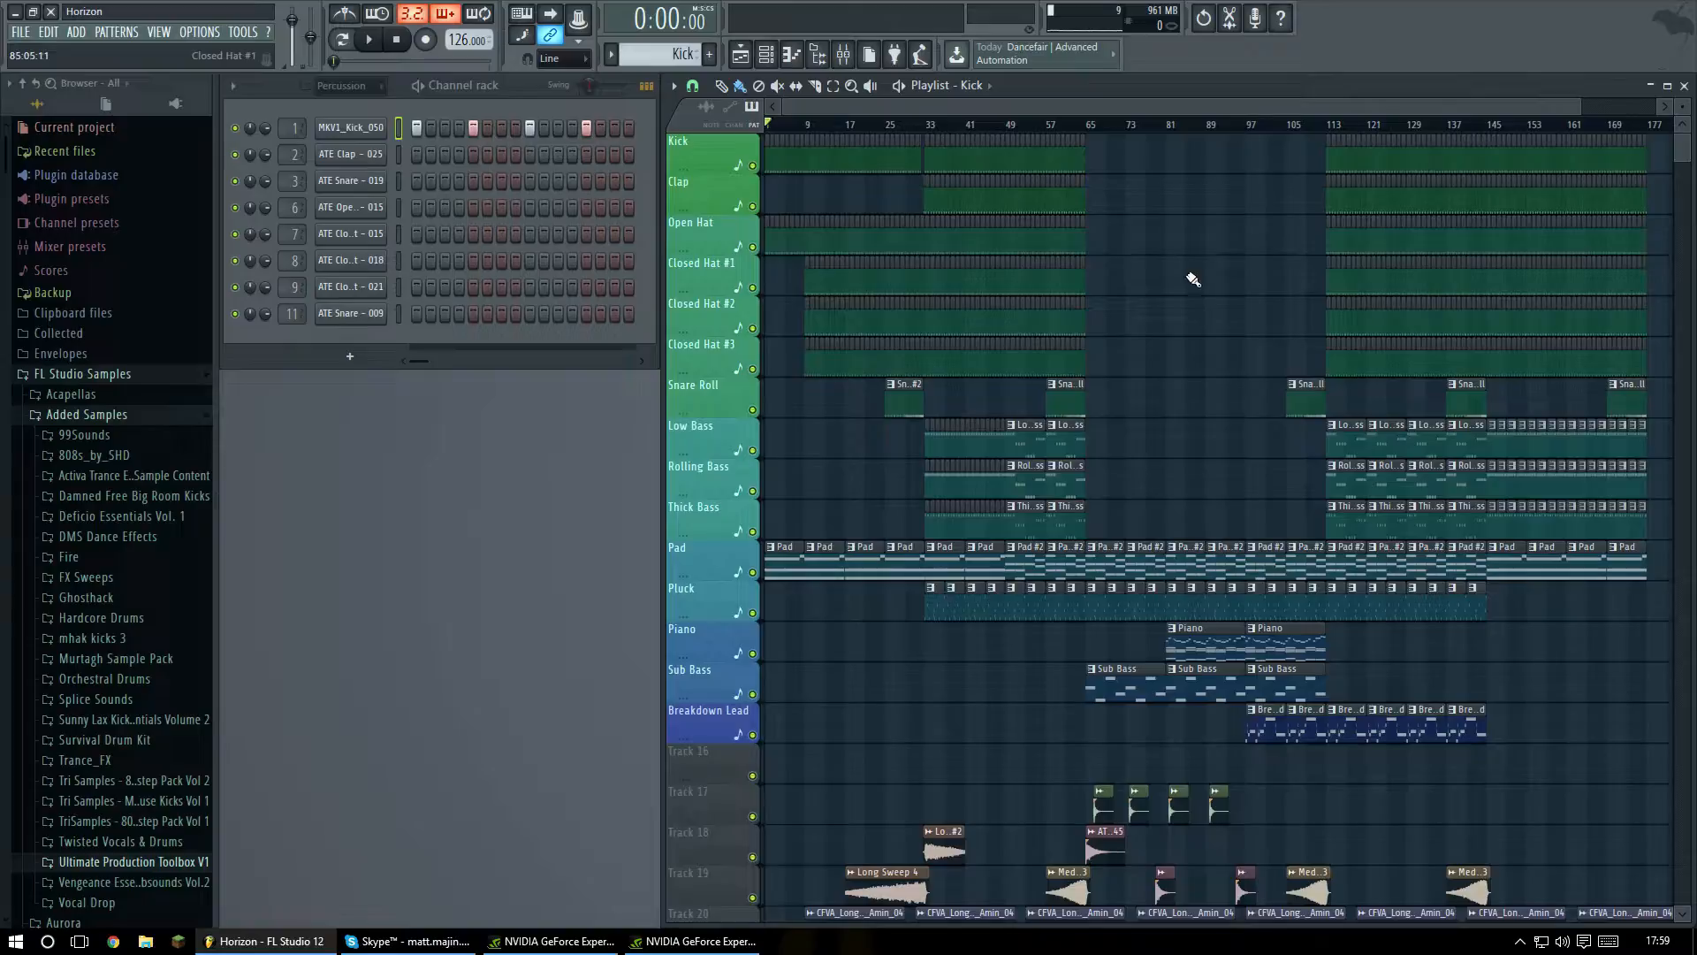
Place the song position at bar 33, where the bass and Pluck tracks start.
{"action": "left_click", "coordinate": [1009, 127]}
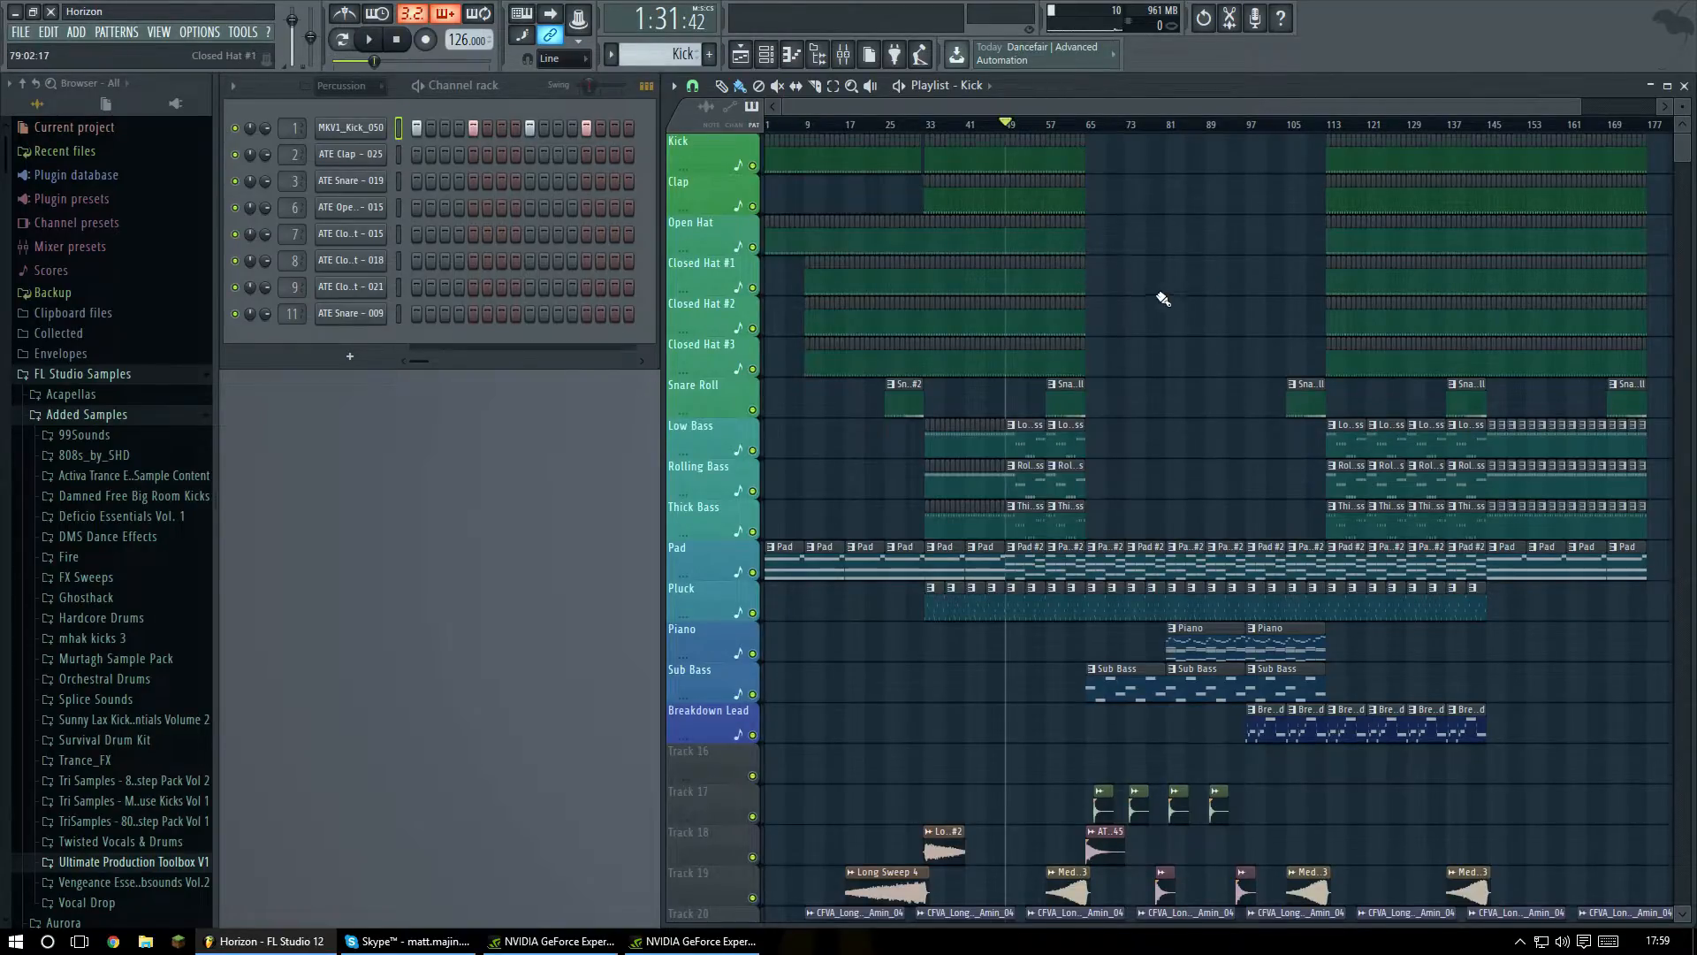
{"action": "scroll", "coordinate": [1163, 300], "scroll_direction": "down", "scroll_amount": 5}
{"action": "scroll", "coordinate": [1117, 284], "scroll_direction": "up", "scroll_amount": 5}
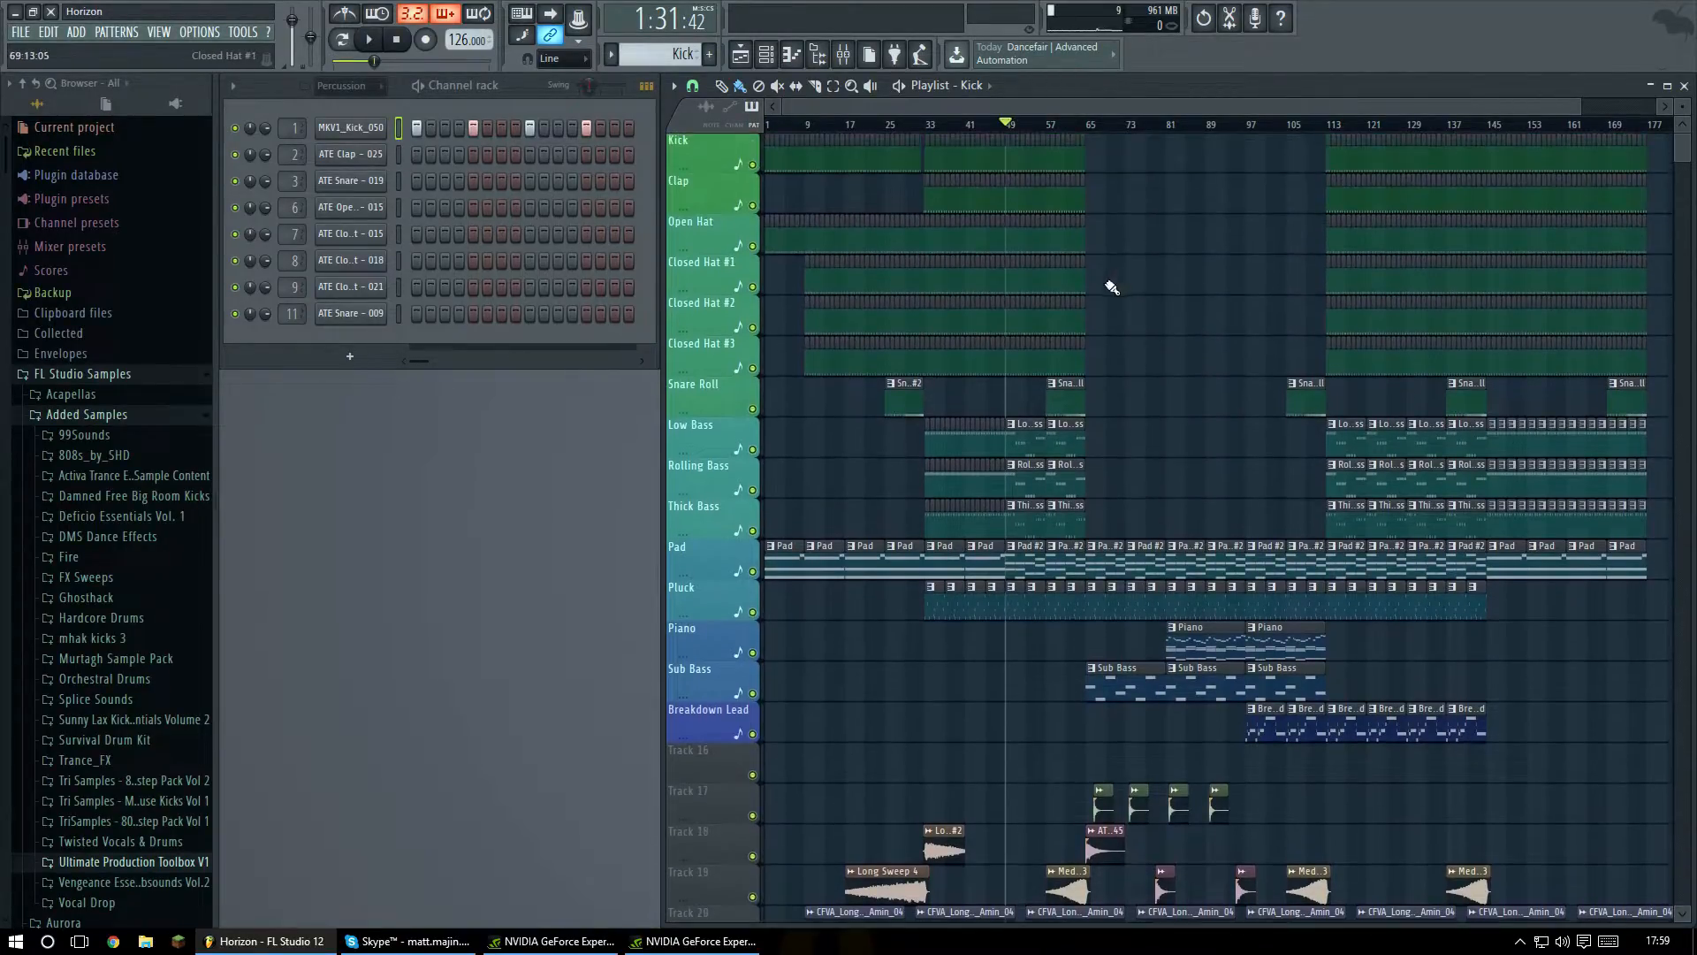
{"action": "scroll", "coordinate": [955, 284], "scroll_direction": "up", "scroll_amount": 3}
{"action": "scroll", "coordinate": [913, 276], "scroll_direction": "up", "scroll_amount": 3}
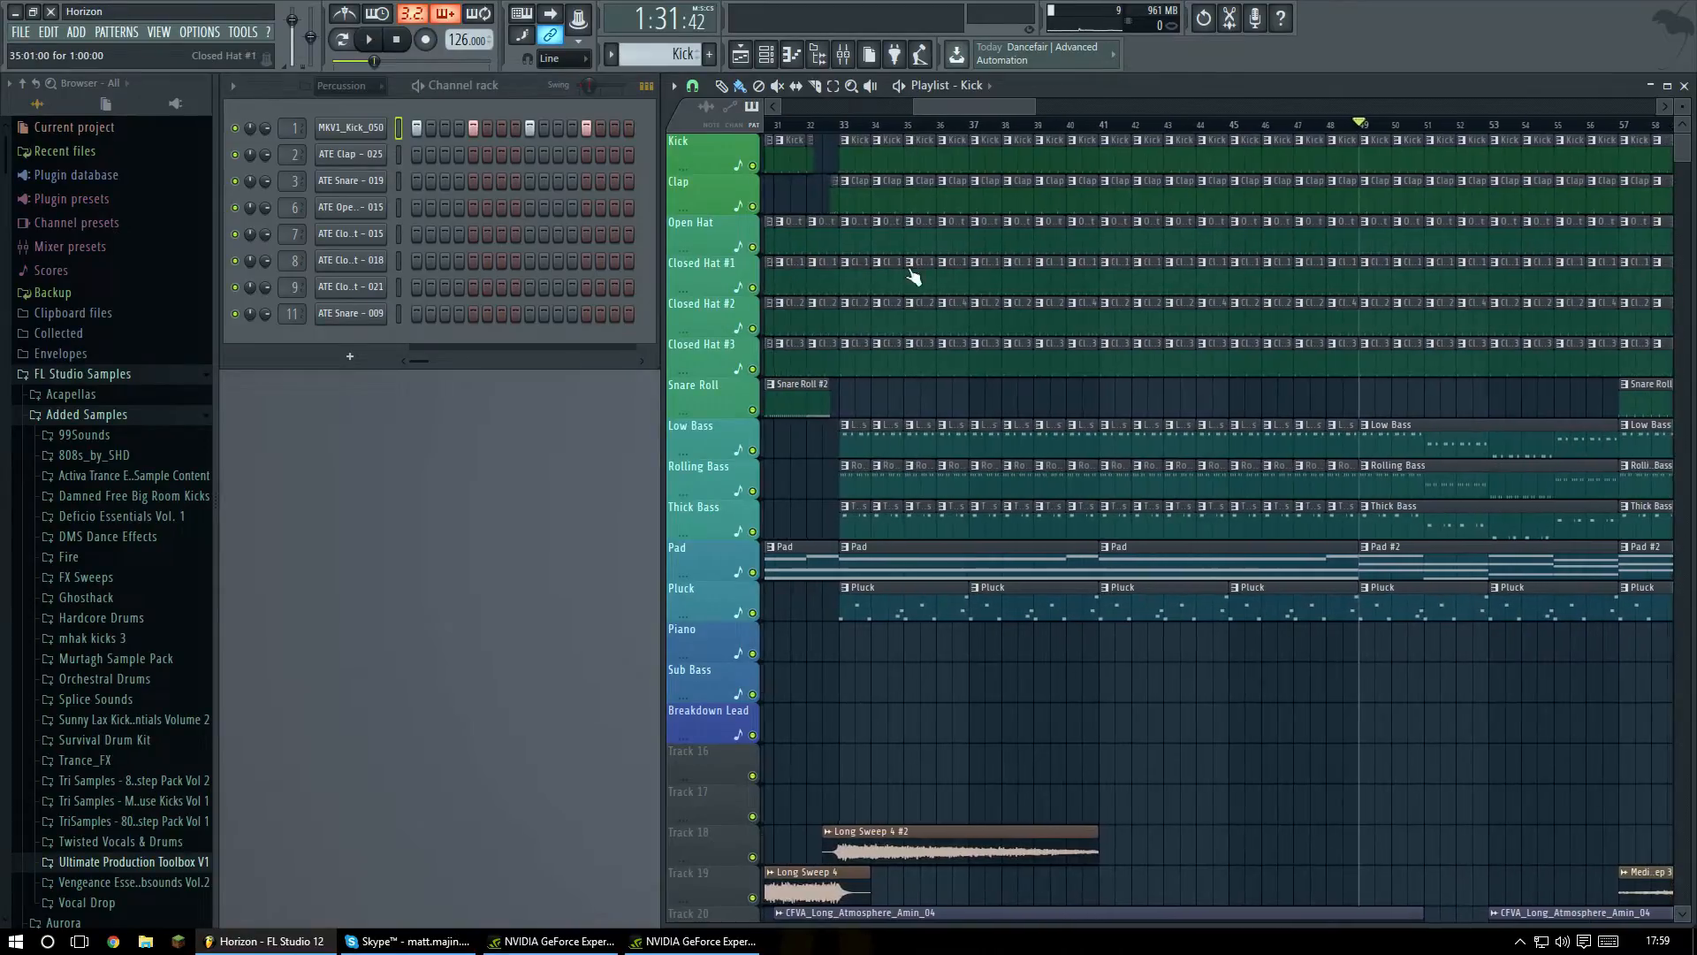
{"action": "left_click", "coordinate": [848, 126]}
Play the full arrangement from bar 33 for several bars and stop playback.
{"action": "scroll", "coordinate": [1099, 659], "scroll_direction": "down", "scroll_amount": 5}
{"action": "scroll", "coordinate": [1229, 614], "scroll_direction": "up", "scroll_amount": 5}
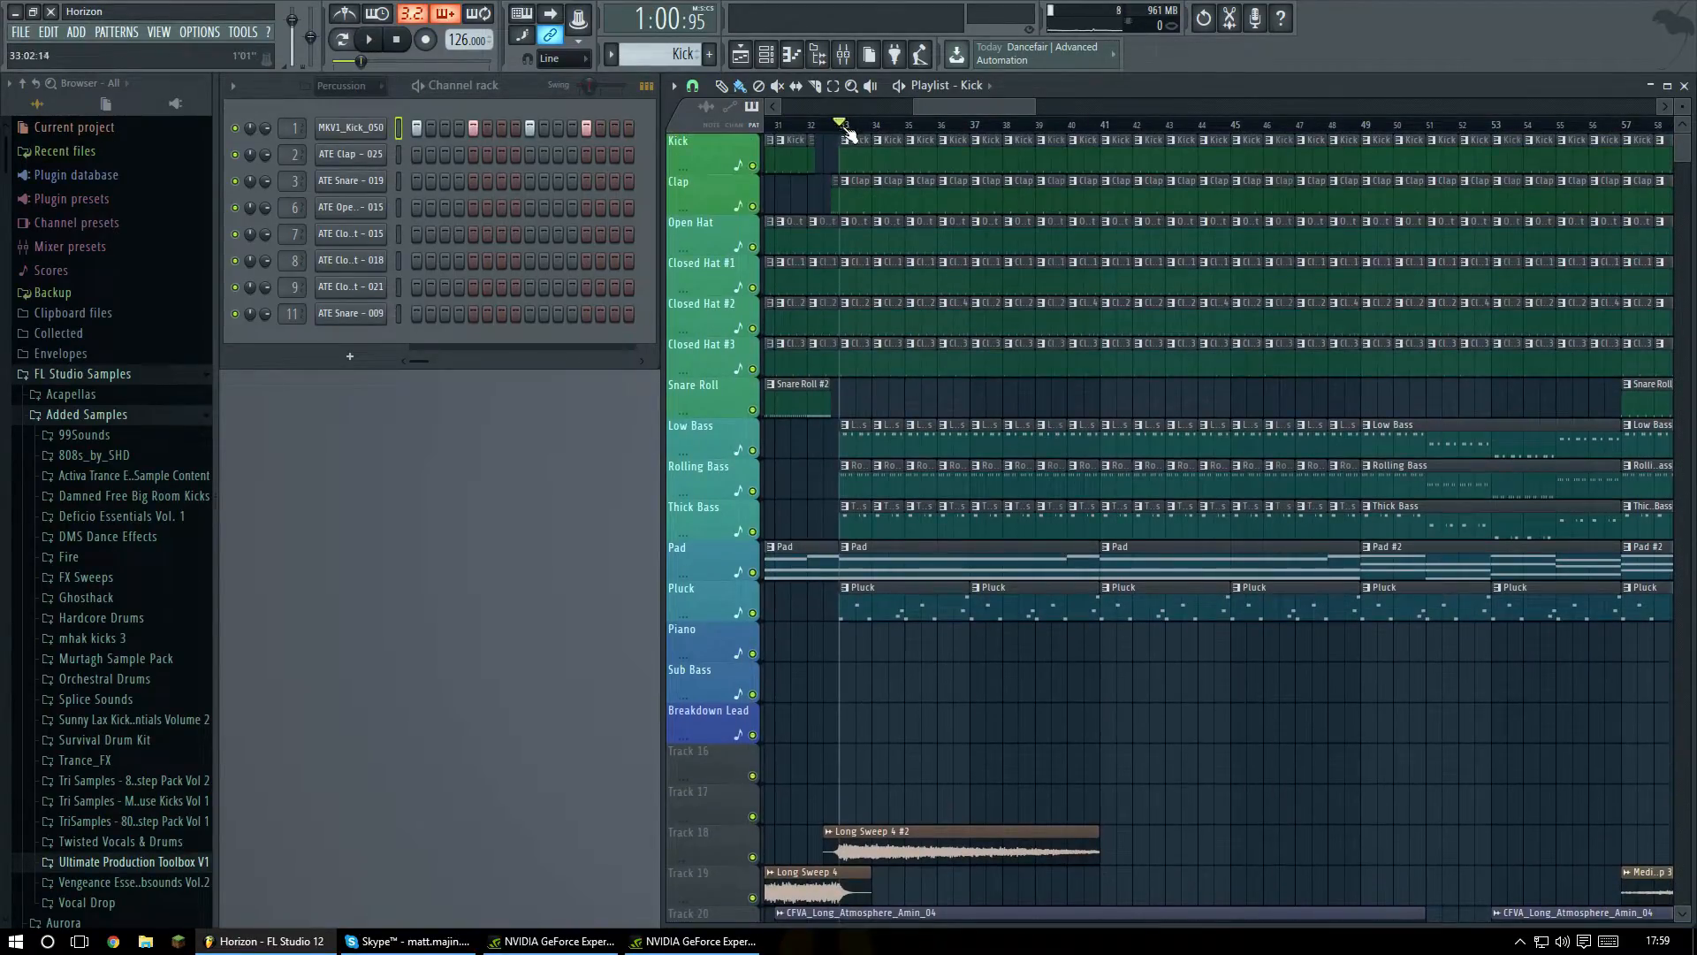
{"action": "scroll", "coordinate": [1016, 644], "scroll_direction": "down", "scroll_amount": 5}
{"action": "scroll", "coordinate": [1197, 626], "scroll_direction": "up", "scroll_amount": 5}
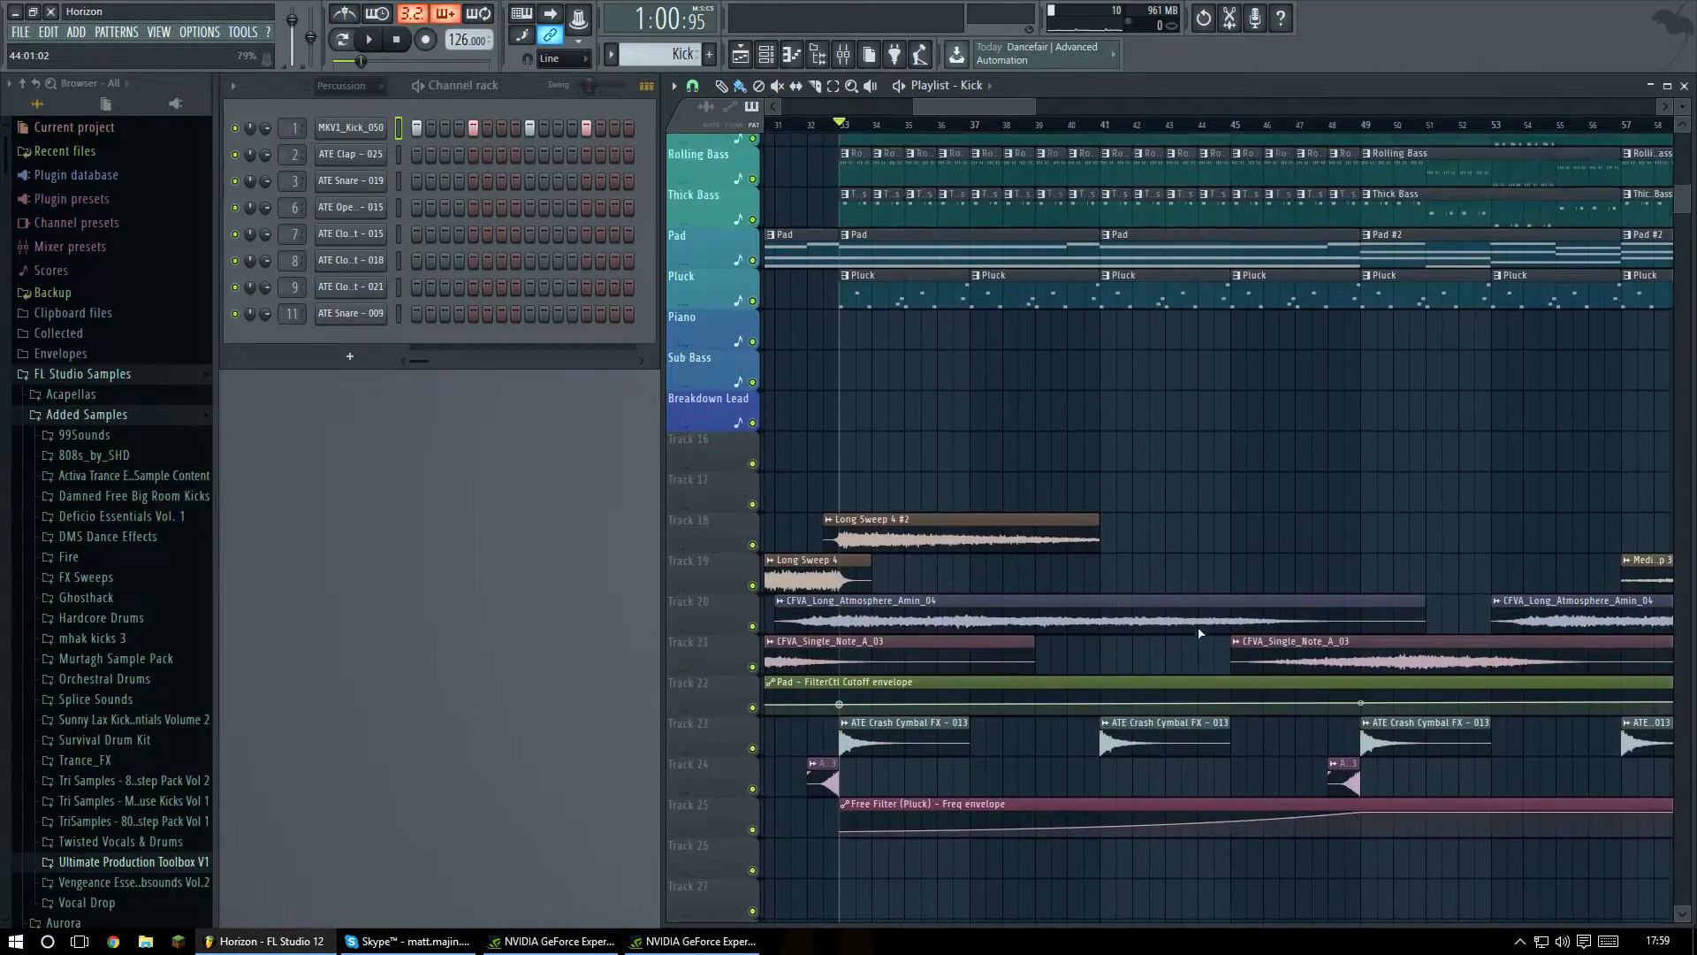
{"action": "scroll", "coordinate": [1203, 682], "scroll_direction": "up", "scroll_amount": 1}
{"action": "mouse_move", "coordinate": [984, 104]}
{"action": "left_mouse_down"}
{"action": "mouse_move", "coordinate": [925, 109]}
{"action": "mouse_move", "coordinate": [1095, 104]}
{"action": "mouse_move", "coordinate": [975, 104]}
{"action": "left_mouse_up"}
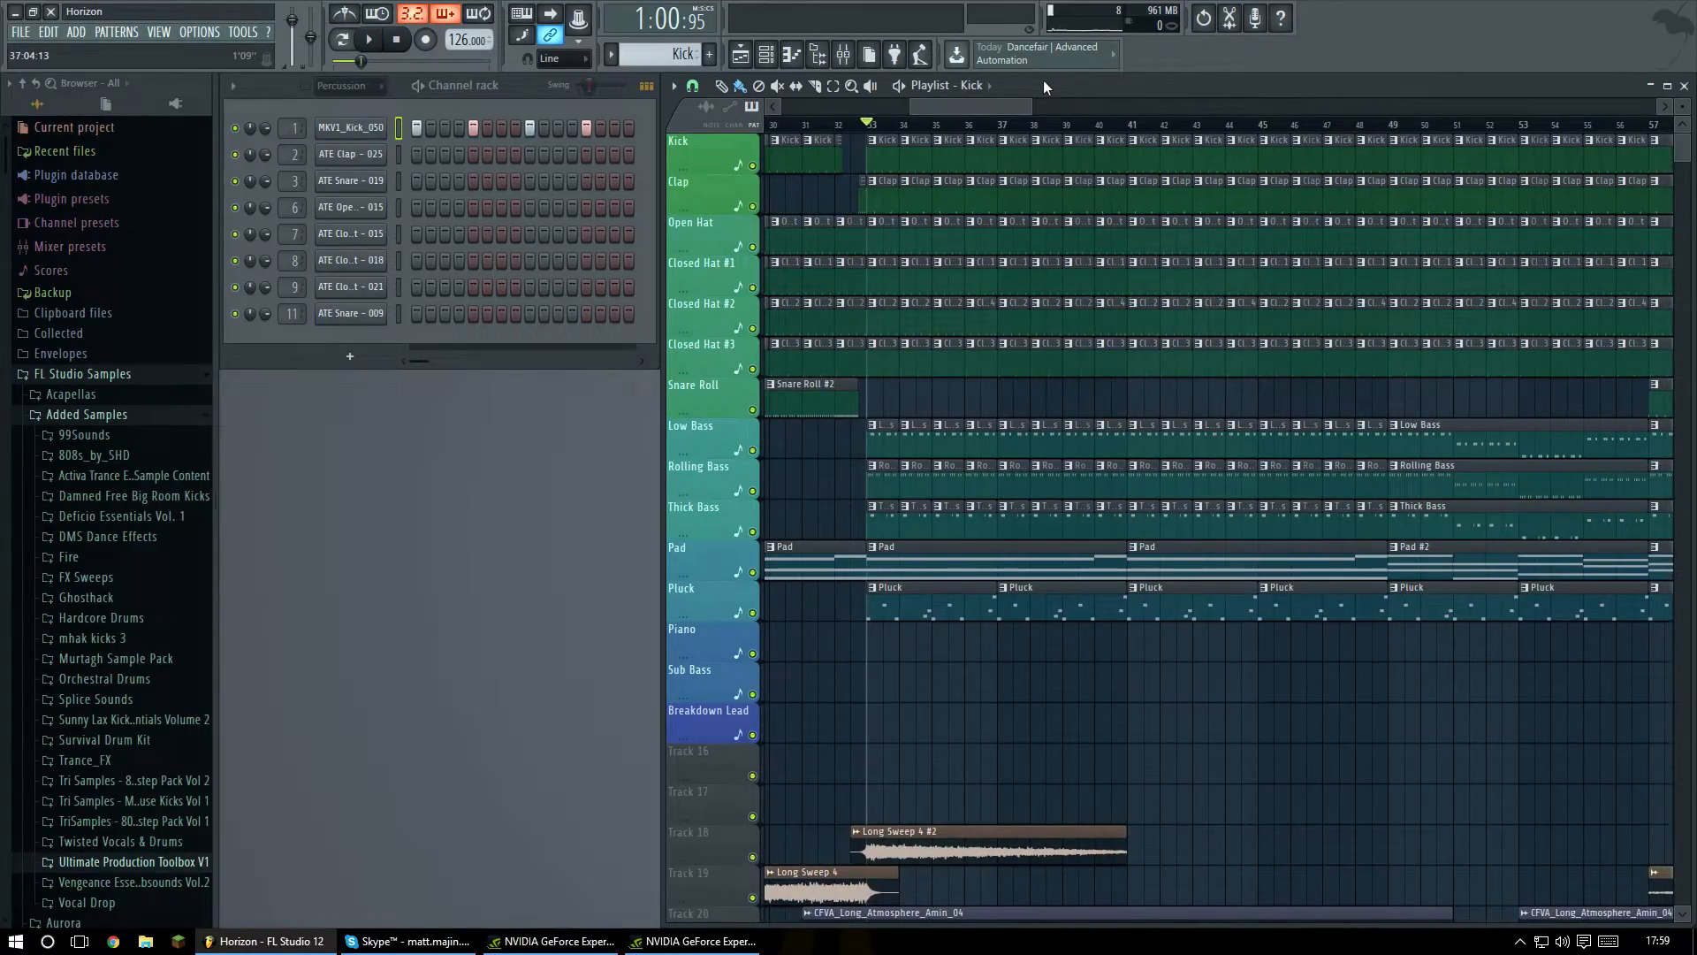
{"action": "key", "text": "space"}
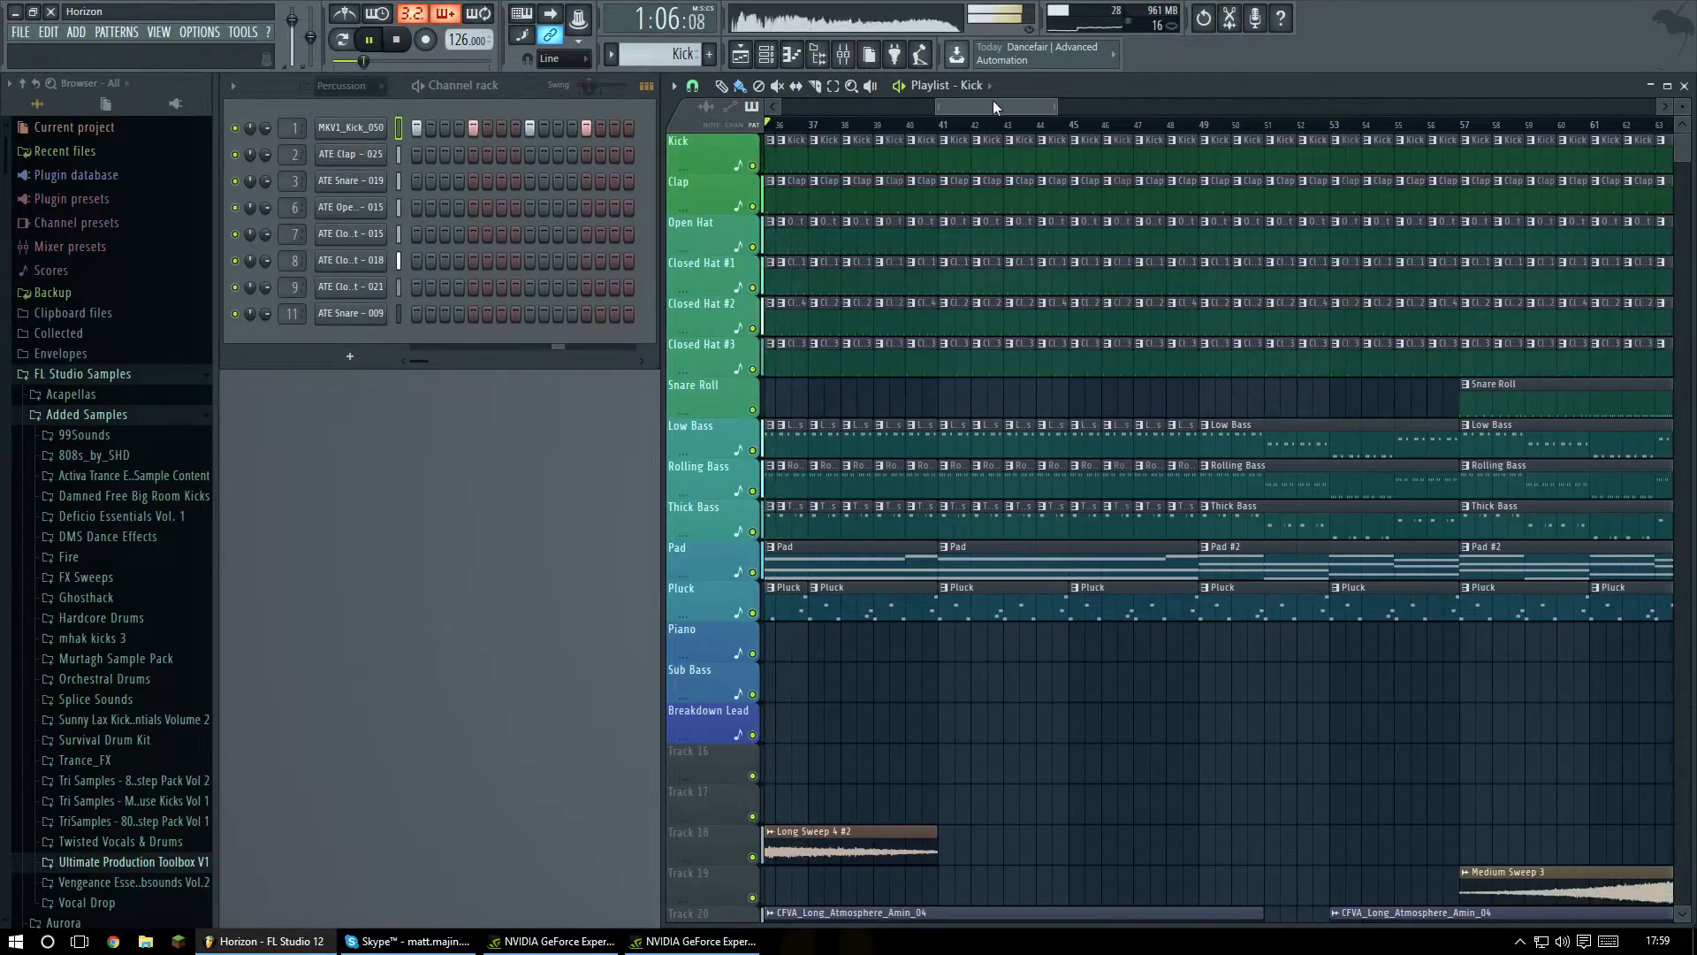
{"action": "left_click_drag", "start_coordinate": [995, 105], "coordinate": [973, 105]}
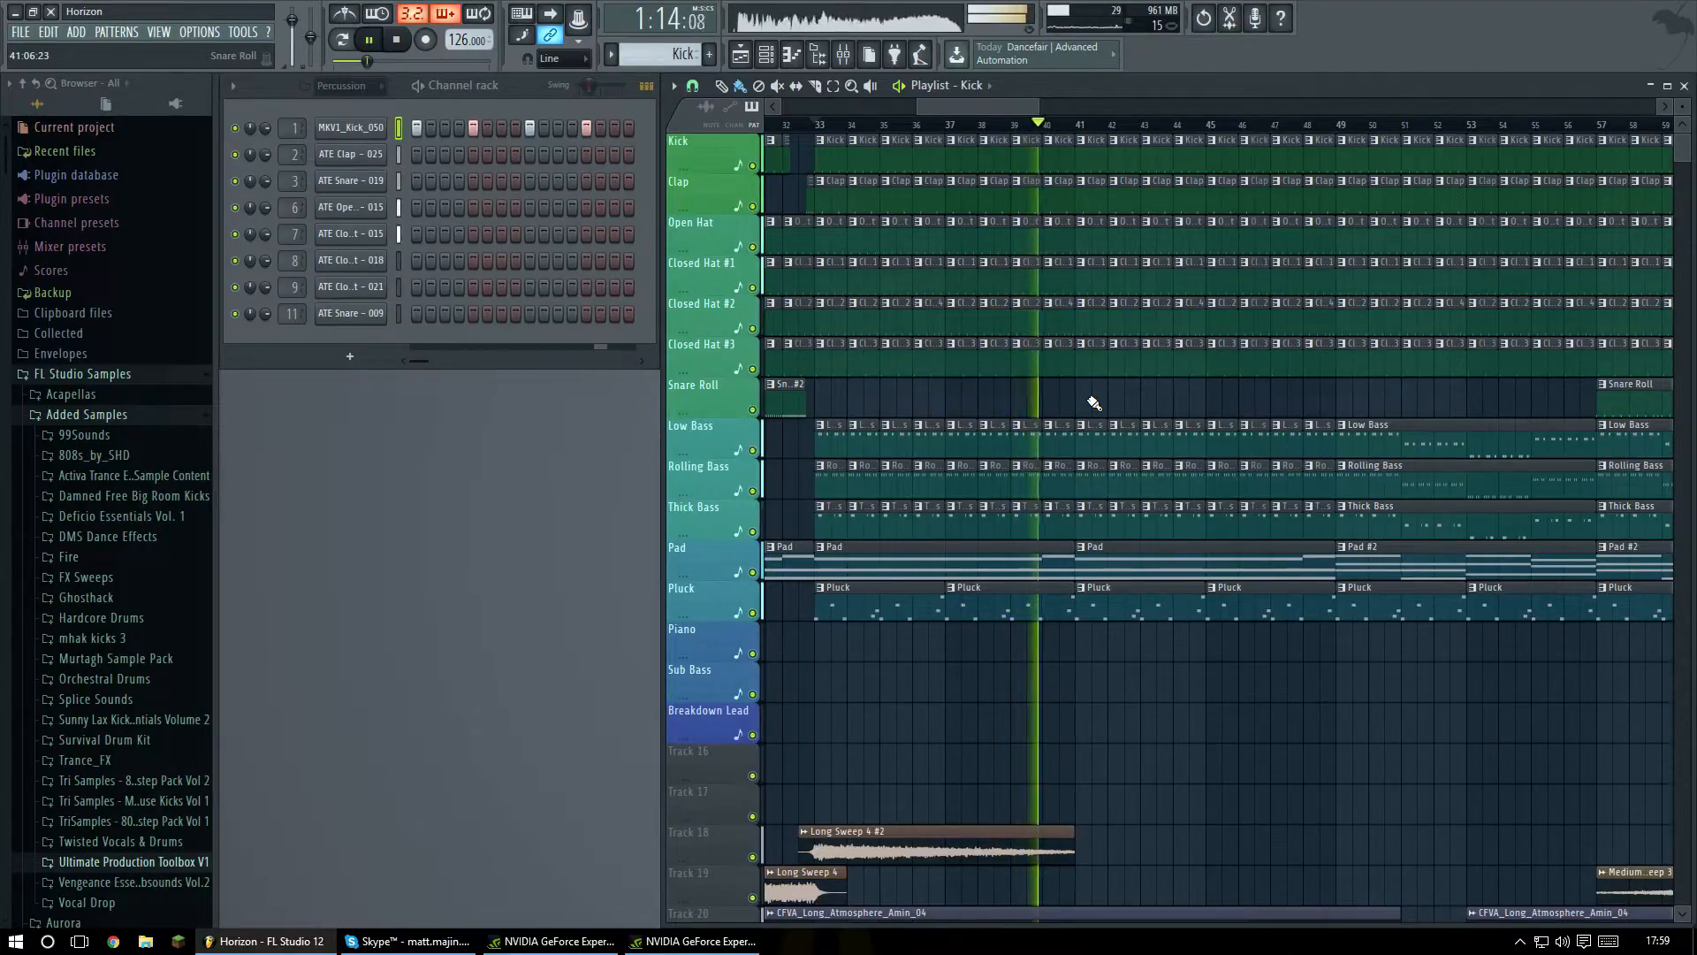
{"action": "key", "text": "space"}
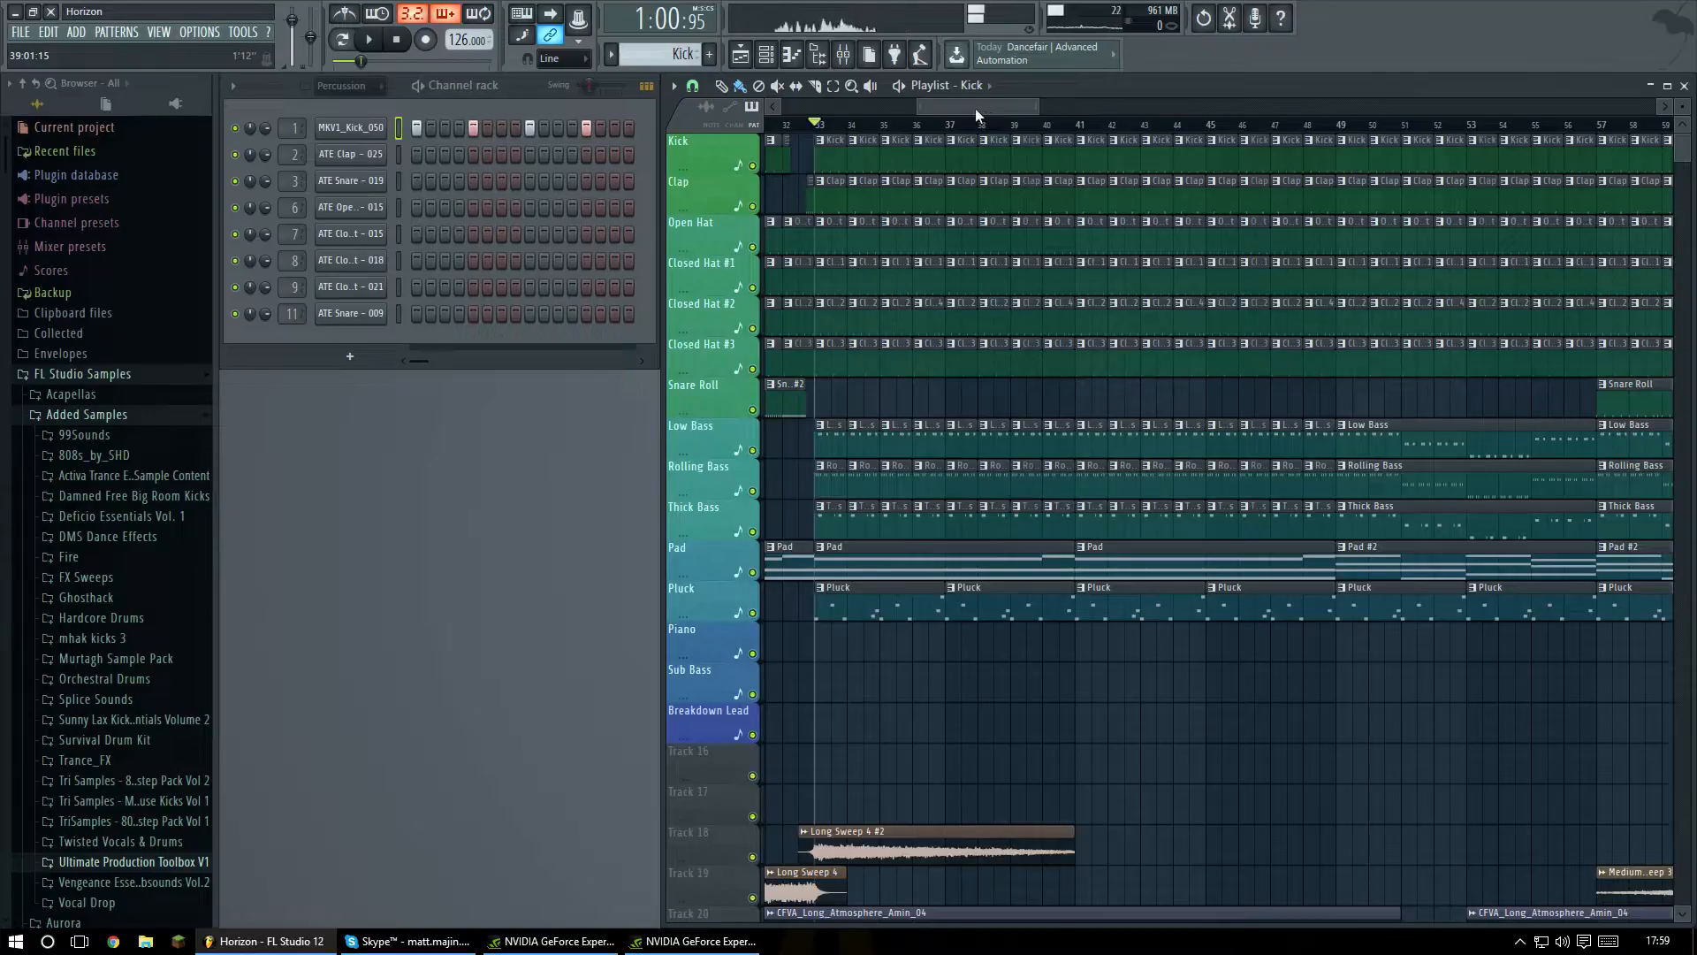
Look over the whole arrangement and place the song position back at bar 33.
{"action": "left_click_drag", "start_coordinate": [975, 114], "coordinate": [745, 102]}
{"action": "left_click_drag", "start_coordinate": [923, 103], "coordinate": [1552, 115]}
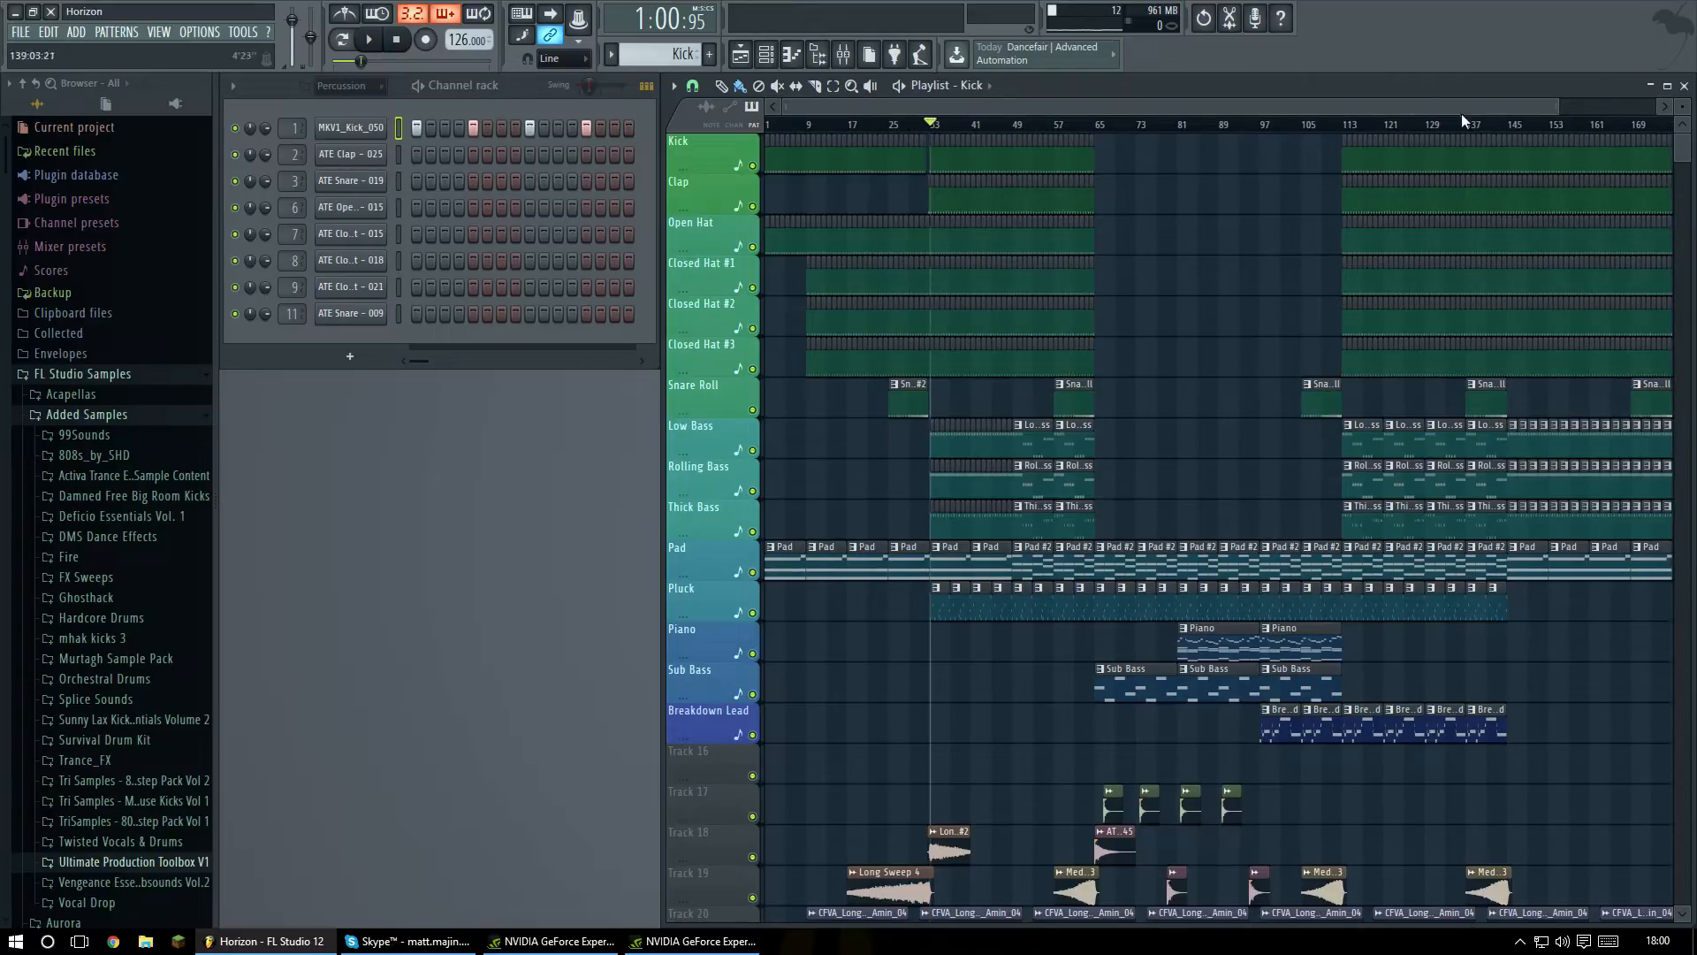
{"action": "scroll", "coordinate": [1282, 442], "scroll_direction": "down", "scroll_amount": 6}
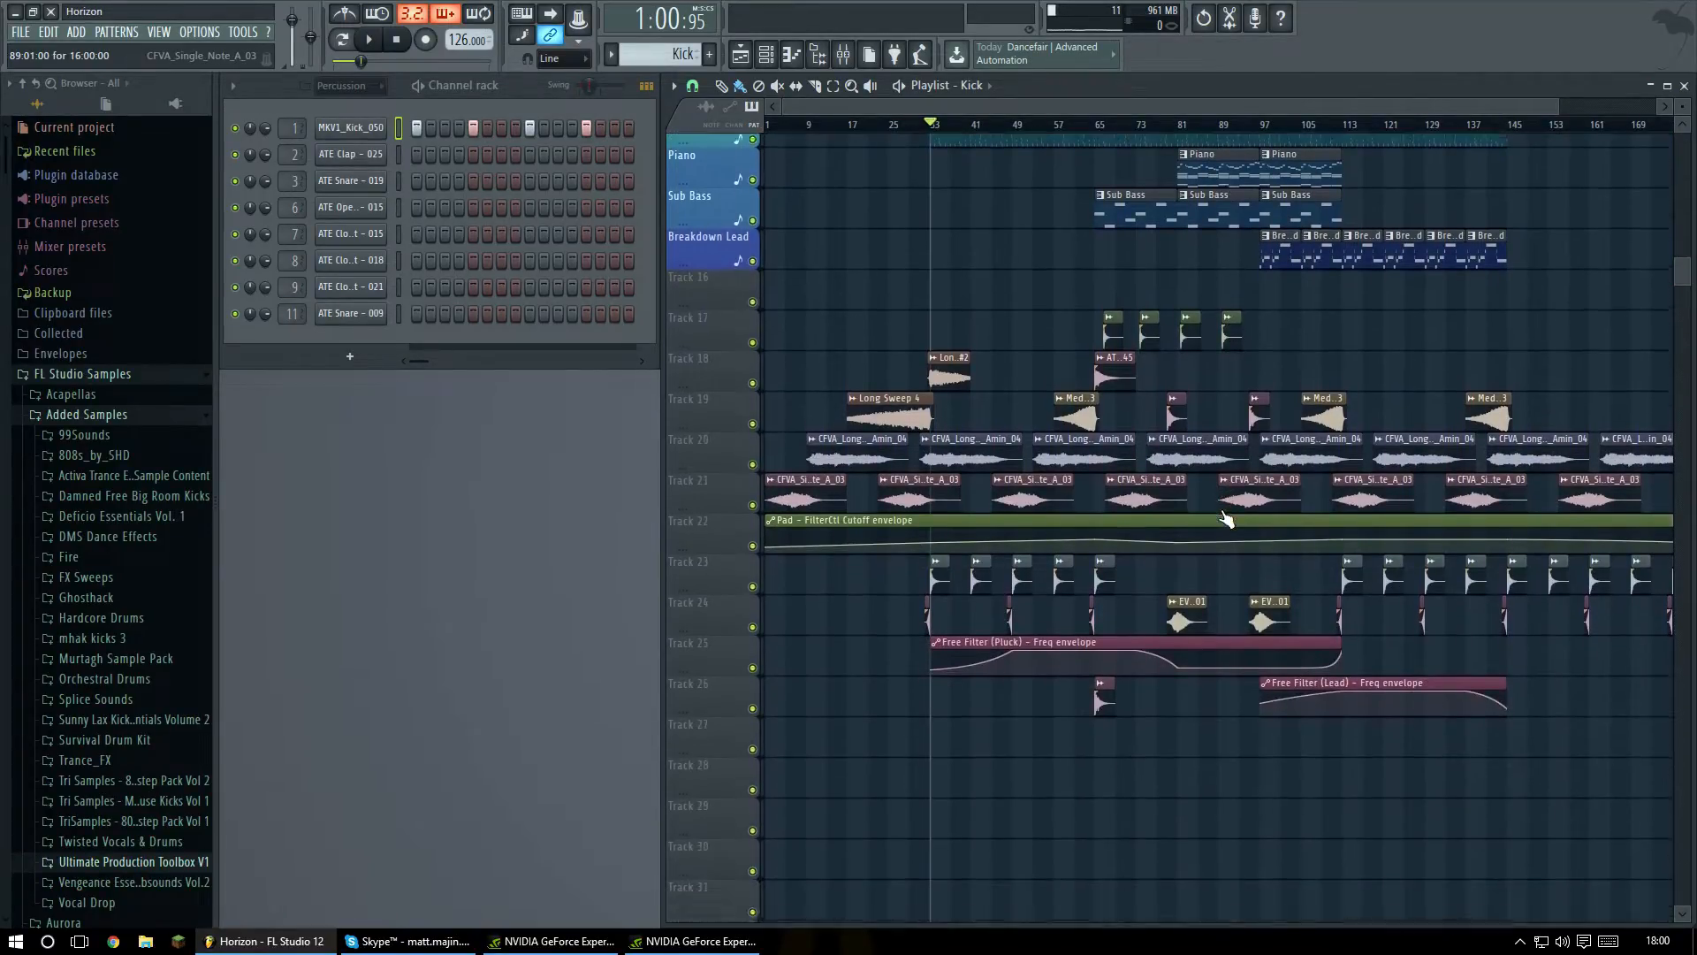
{"action": "scroll", "coordinate": [1202, 591], "scroll_direction": "up", "scroll_amount": 6}
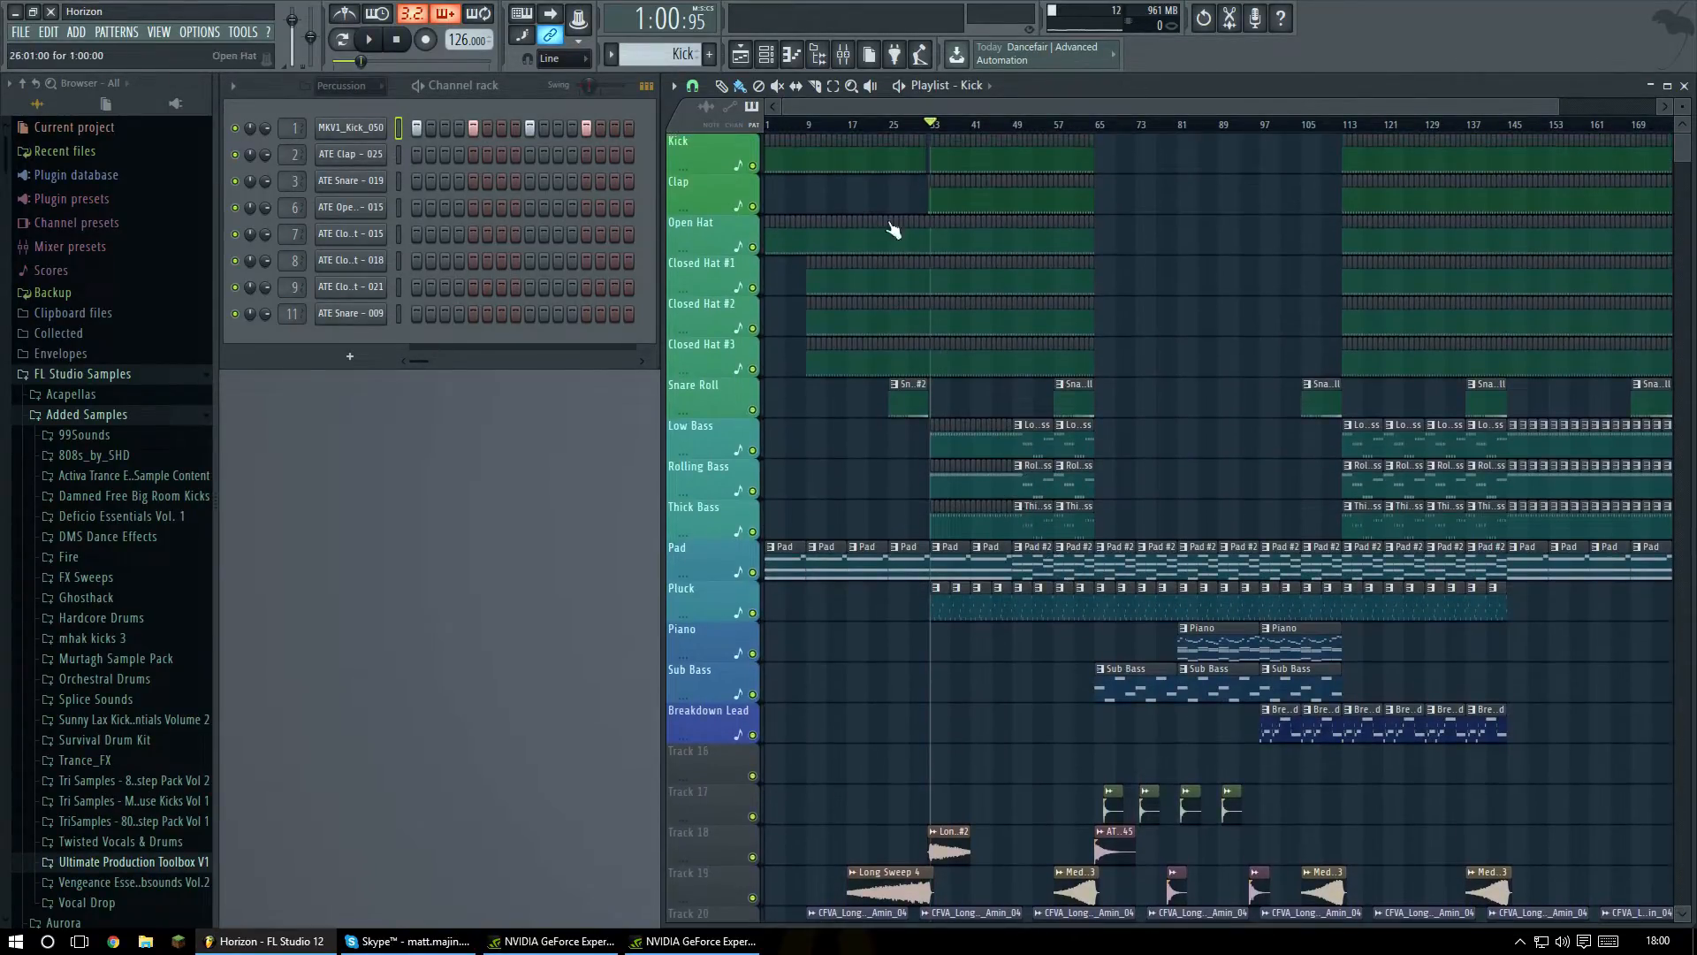
{"action": "left_click", "coordinate": [779, 130]}
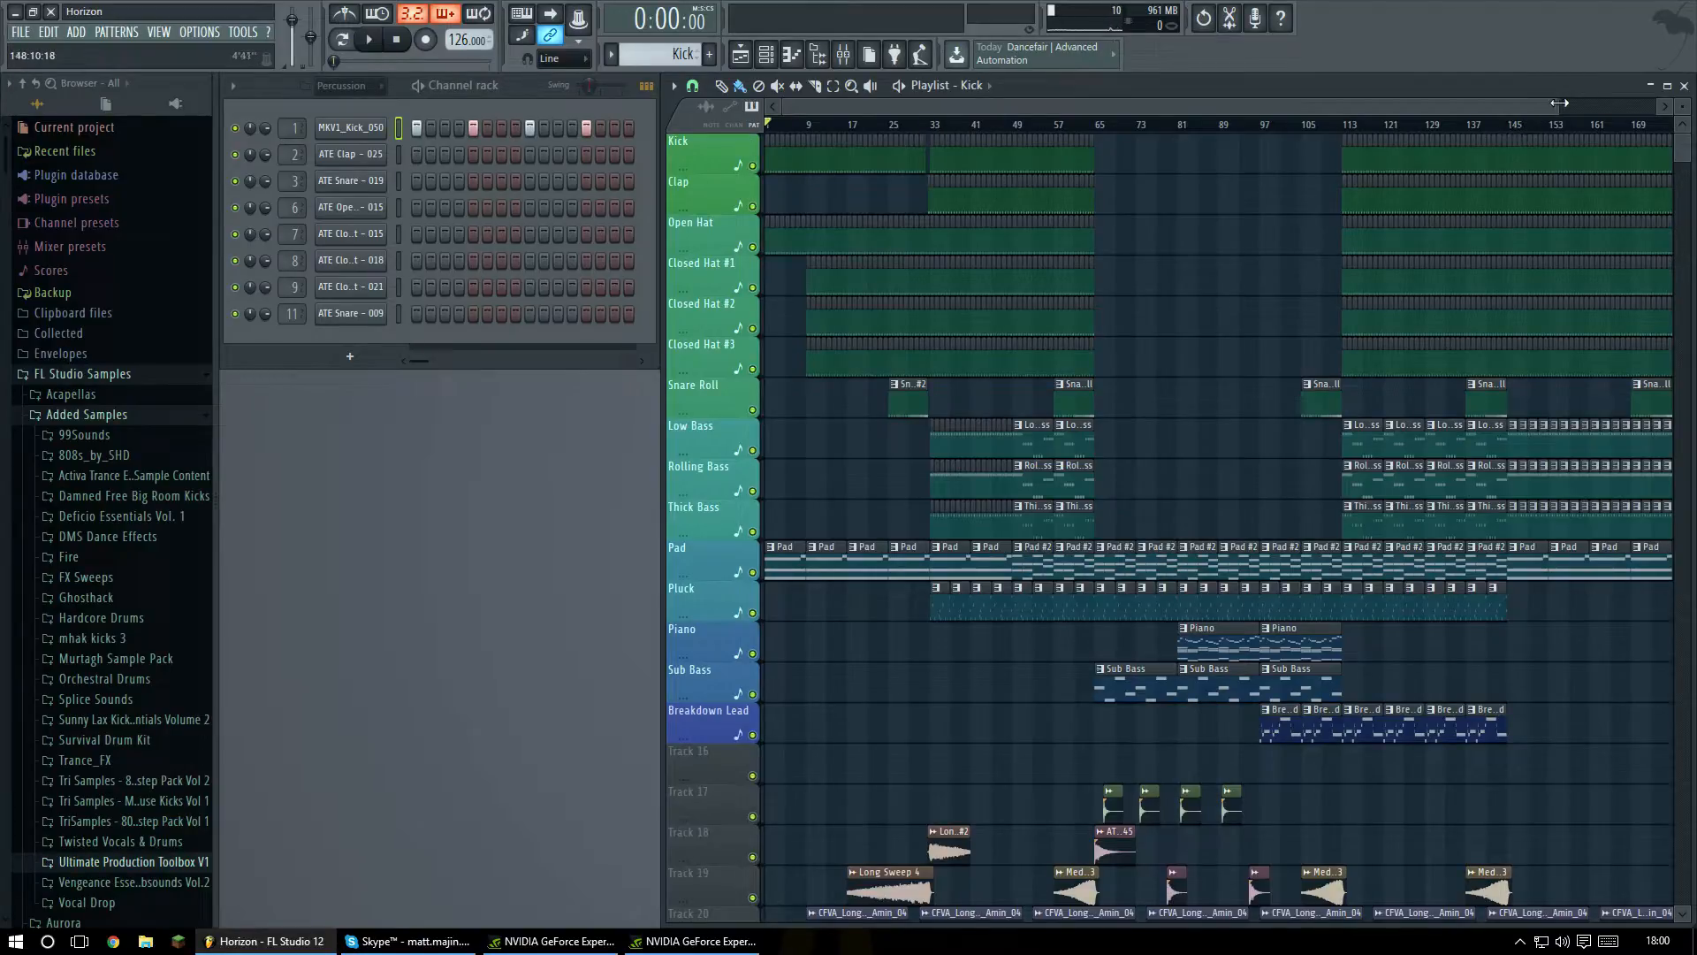
{"action": "left_click", "coordinate": [936, 127]}
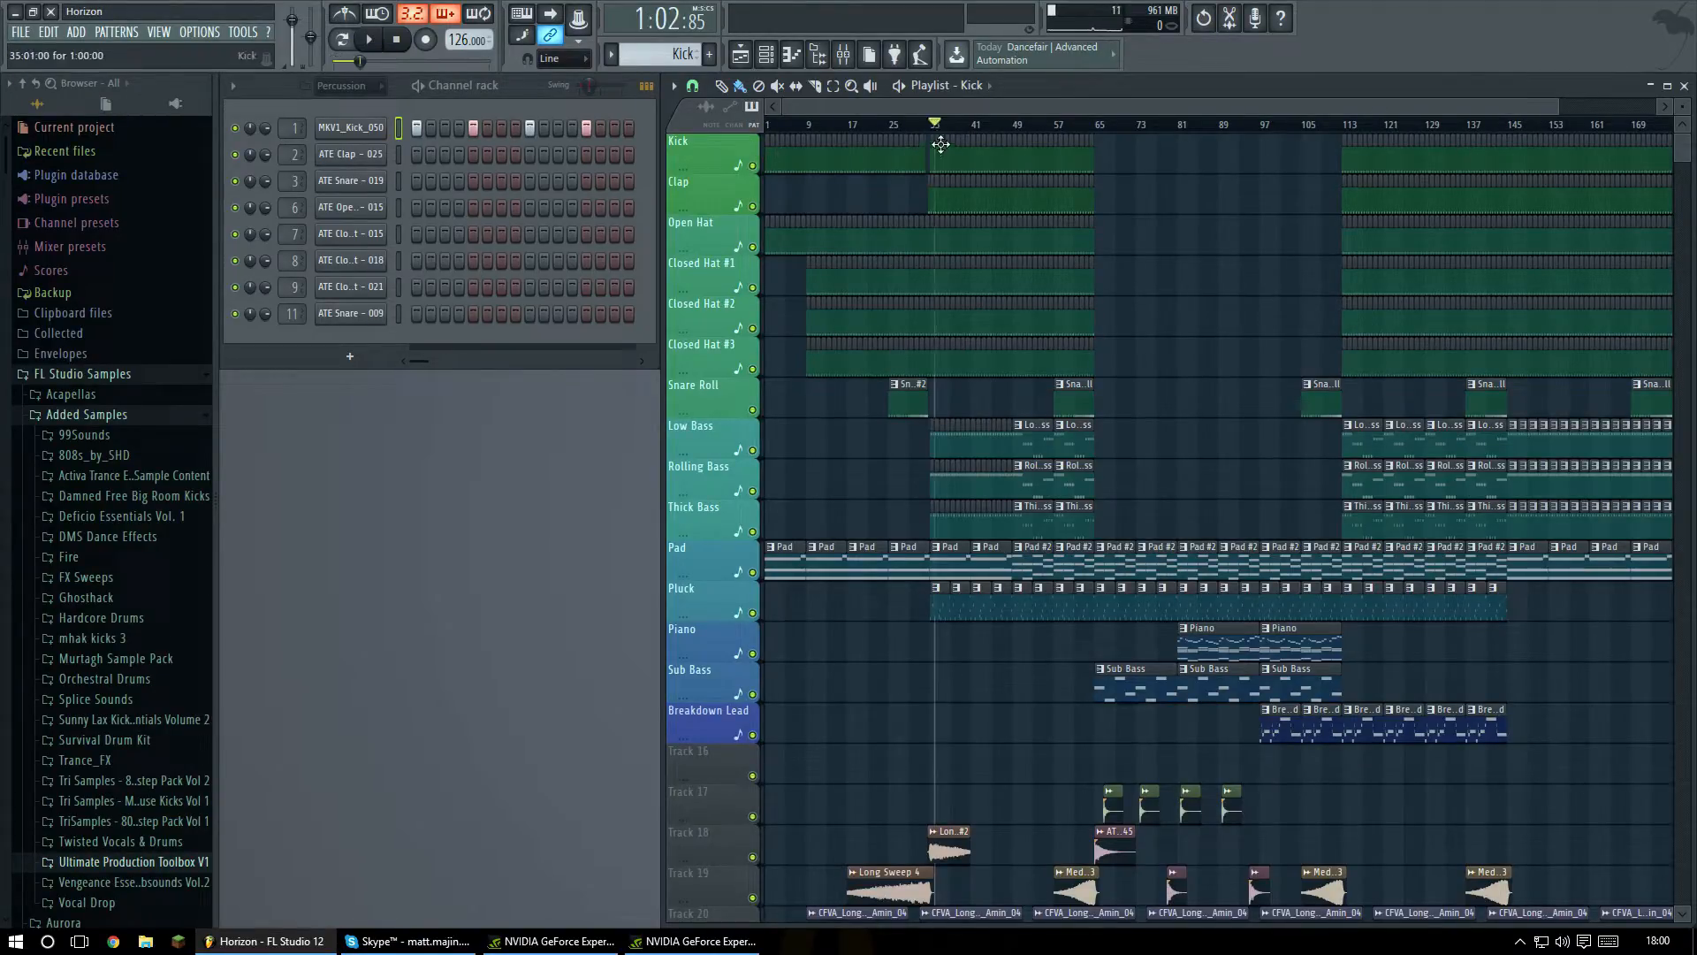
{"action": "scroll", "coordinate": [948, 243], "scroll_direction": "up", "scroll_amount": 4}
{"action": "scroll", "coordinate": [949, 245], "scroll_direction": "up", "scroll_amount": 2}
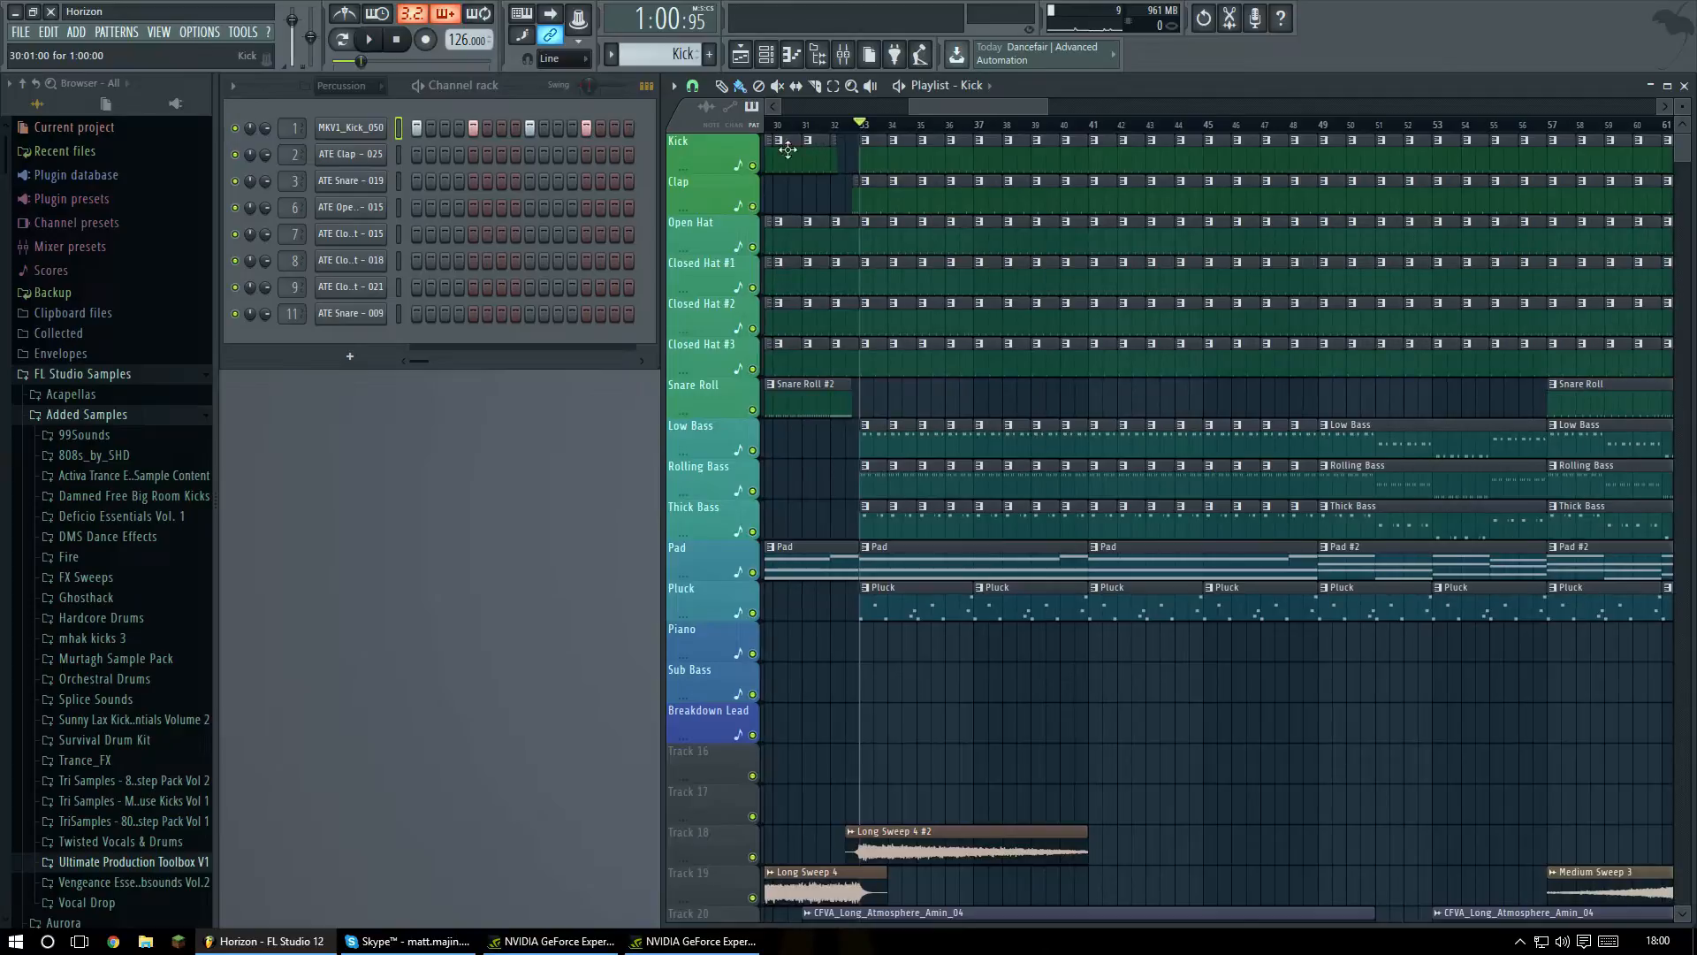
Solo the Kick track and unmute Clap, Open Hat, Closed Hat #1, #2 and #3, and Snare Roll.
{"action": "right_click", "coordinate": [753, 166]}
{"action": "left_click", "coordinate": [754, 207]}
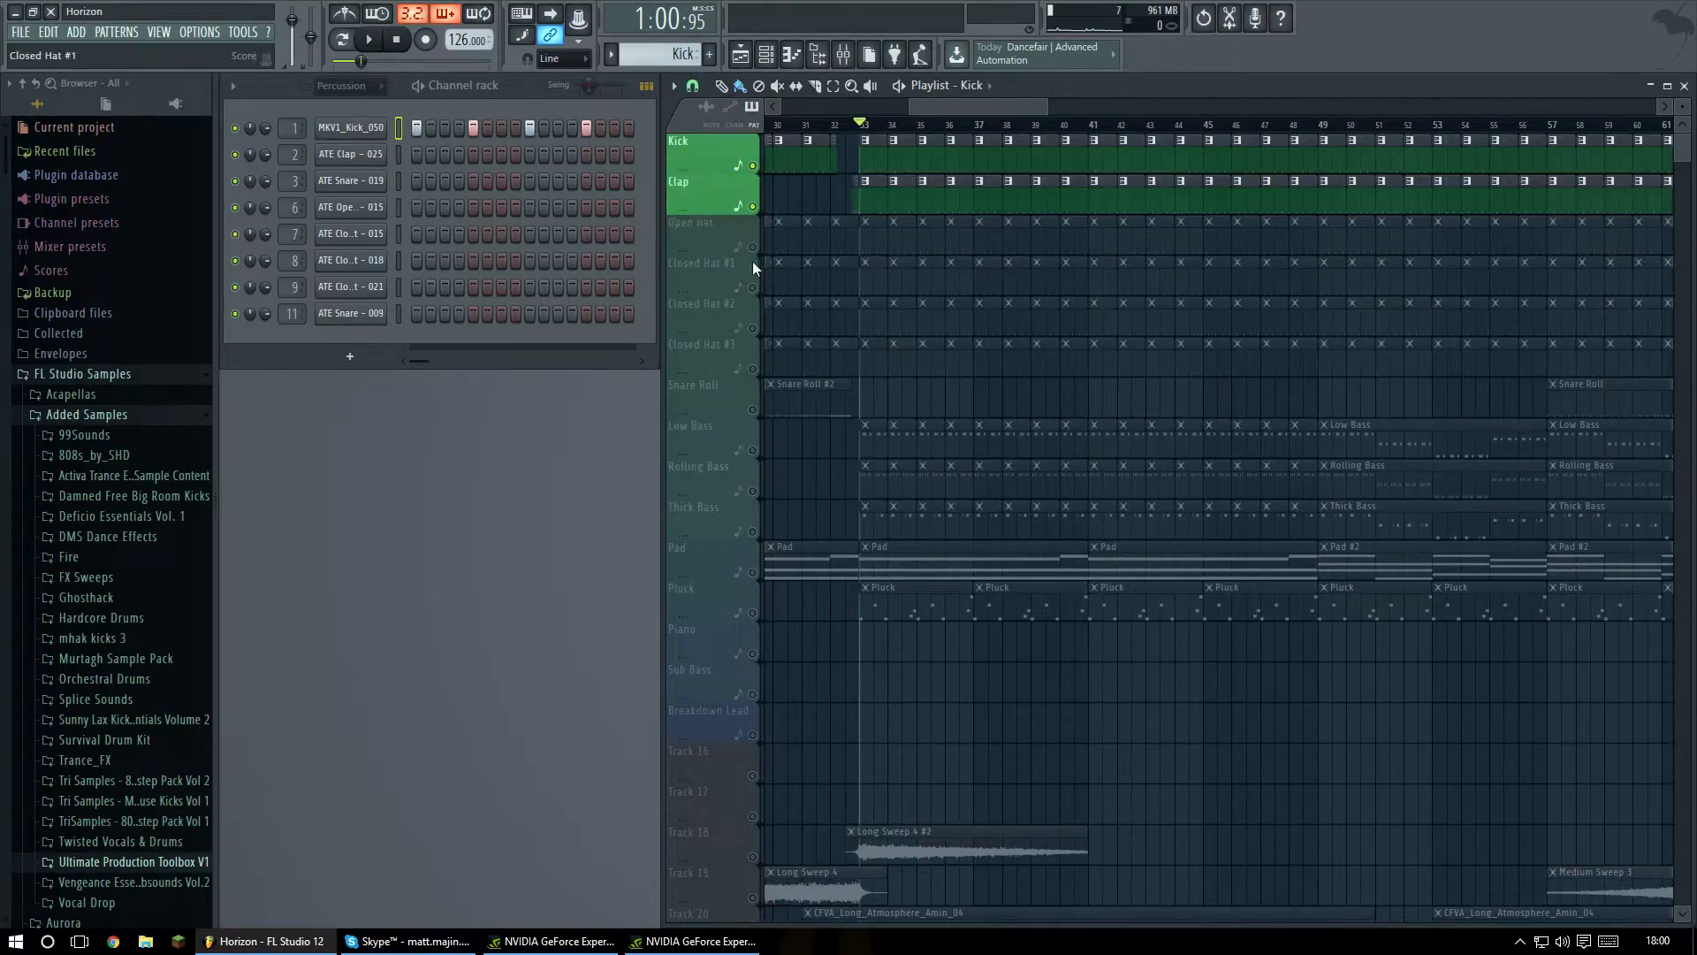
{"action": "left_click", "coordinate": [754, 248]}
{"action": "left_click", "coordinate": [753, 288]}
{"action": "left_click", "coordinate": [753, 329]}
{"action": "left_click", "coordinate": [754, 369]}
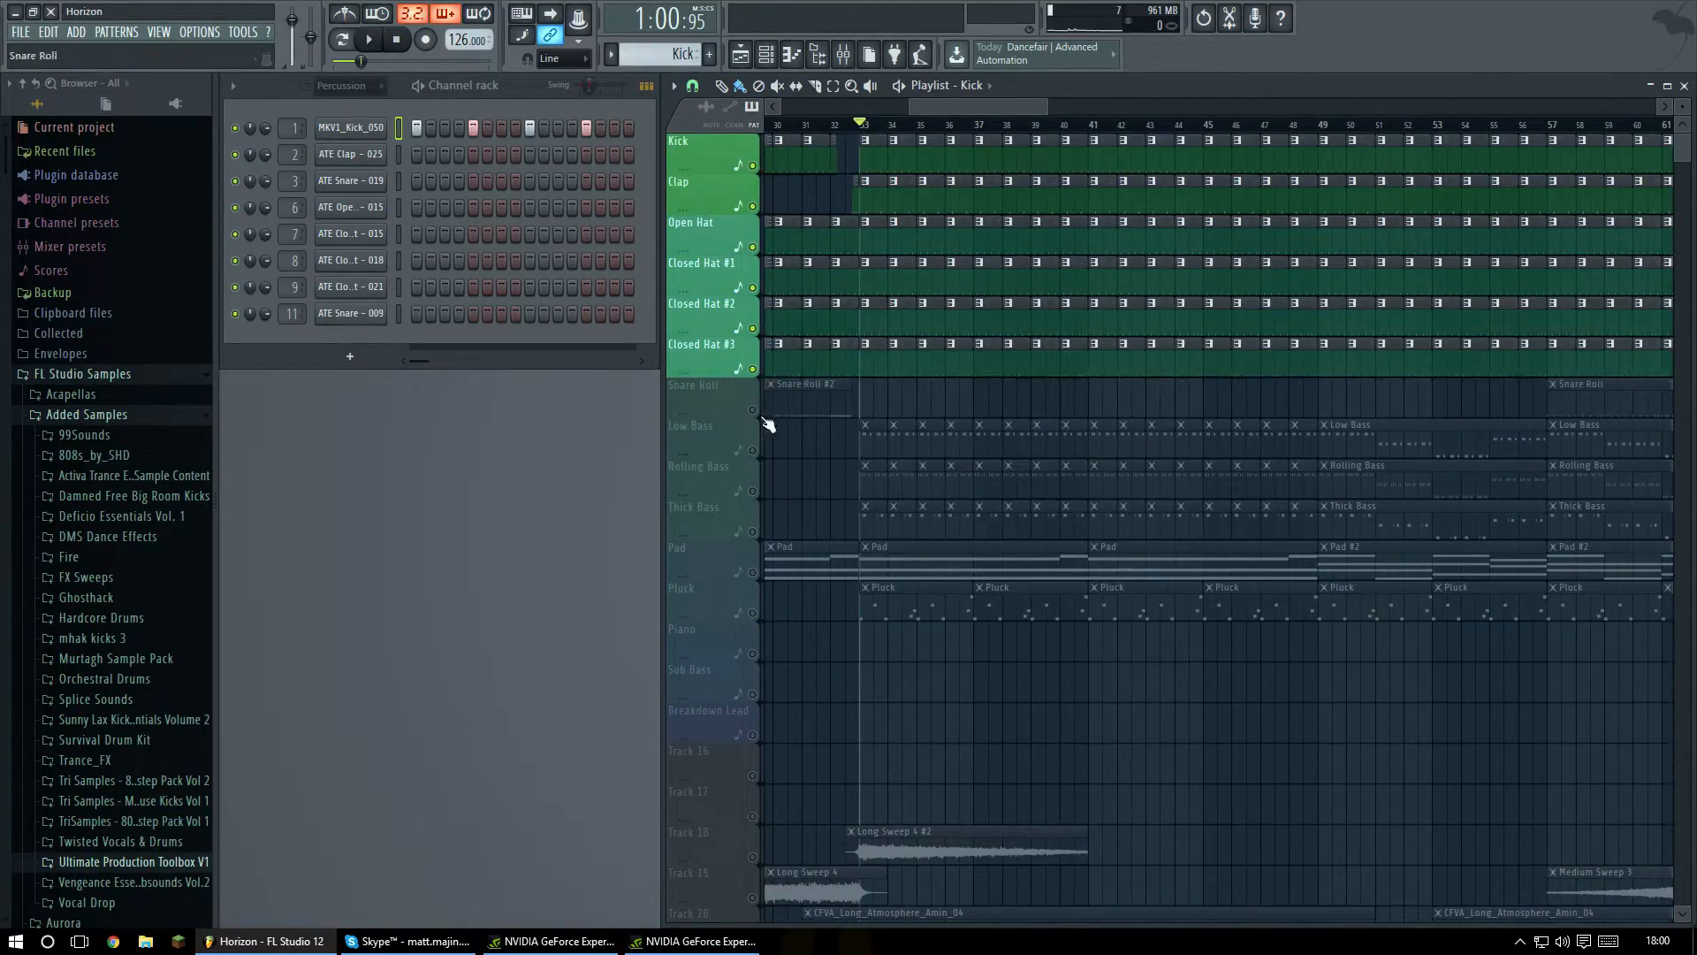
{"action": "left_click", "coordinate": [754, 410]}
Show the Closed Hat #4 pattern's steps in the channel rack.
{"action": "left_click_drag", "start_coordinate": [963, 107], "coordinate": [1008, 107]}
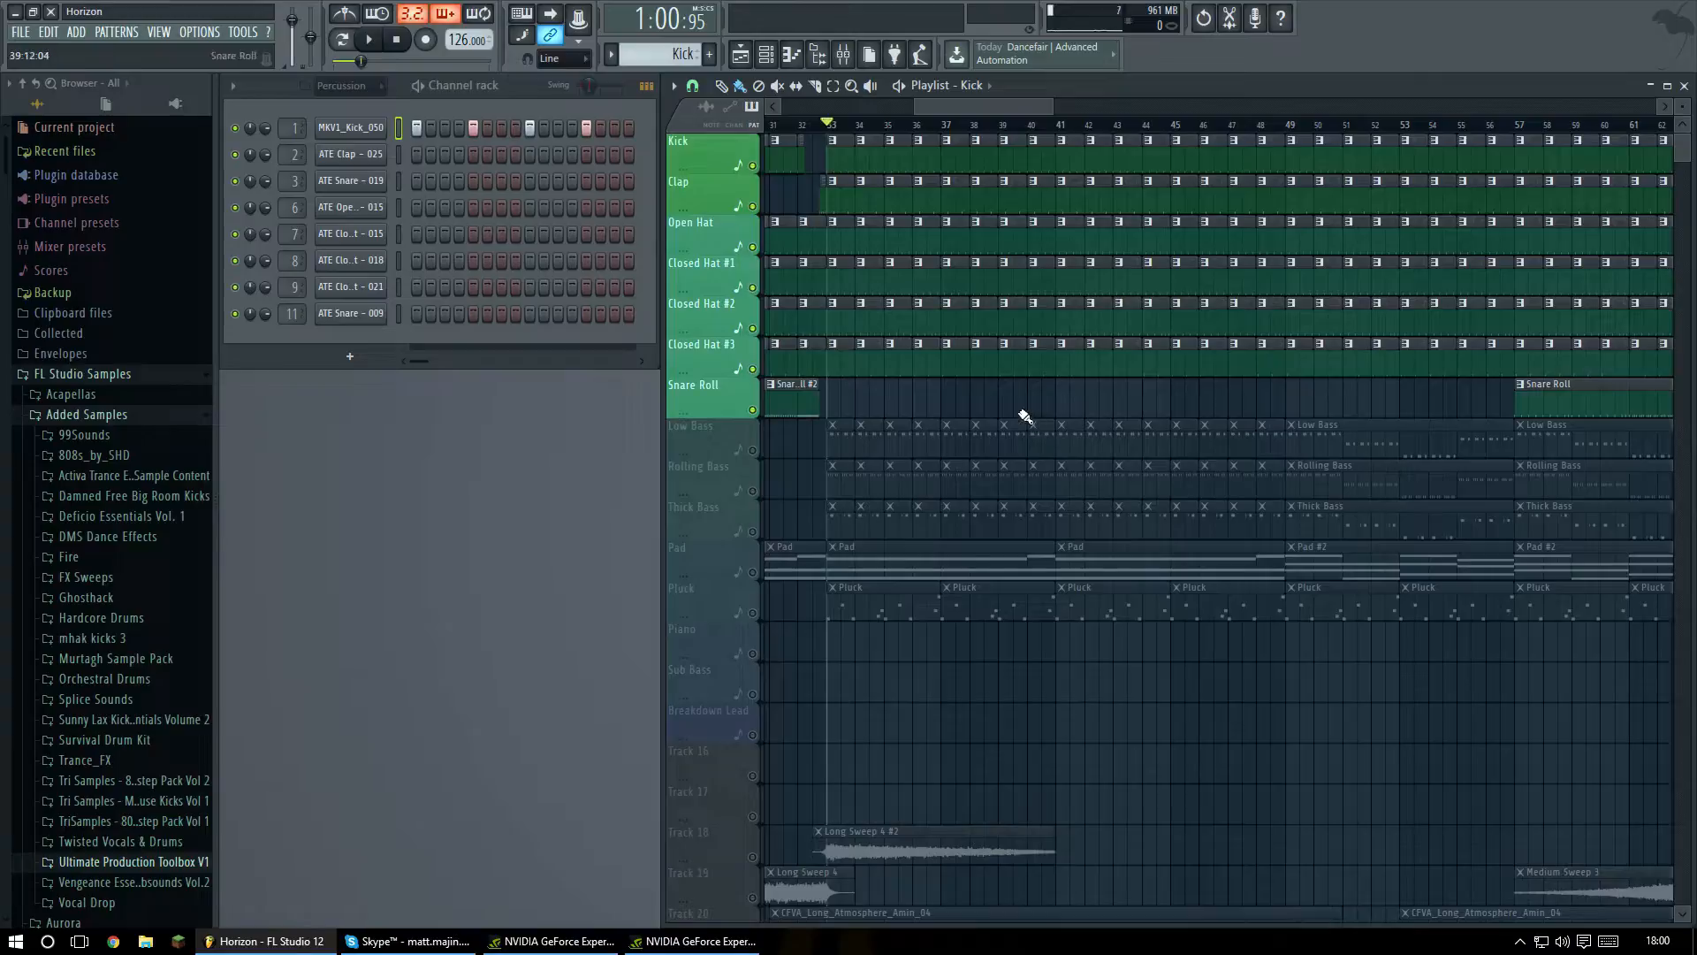
{"action": "mouse_move", "coordinate": [978, 104]}
{"action": "left_mouse_down"}
{"action": "mouse_move", "coordinate": [1022, 94]}
{"action": "mouse_move", "coordinate": [985, 83]}
{"action": "left_mouse_up"}
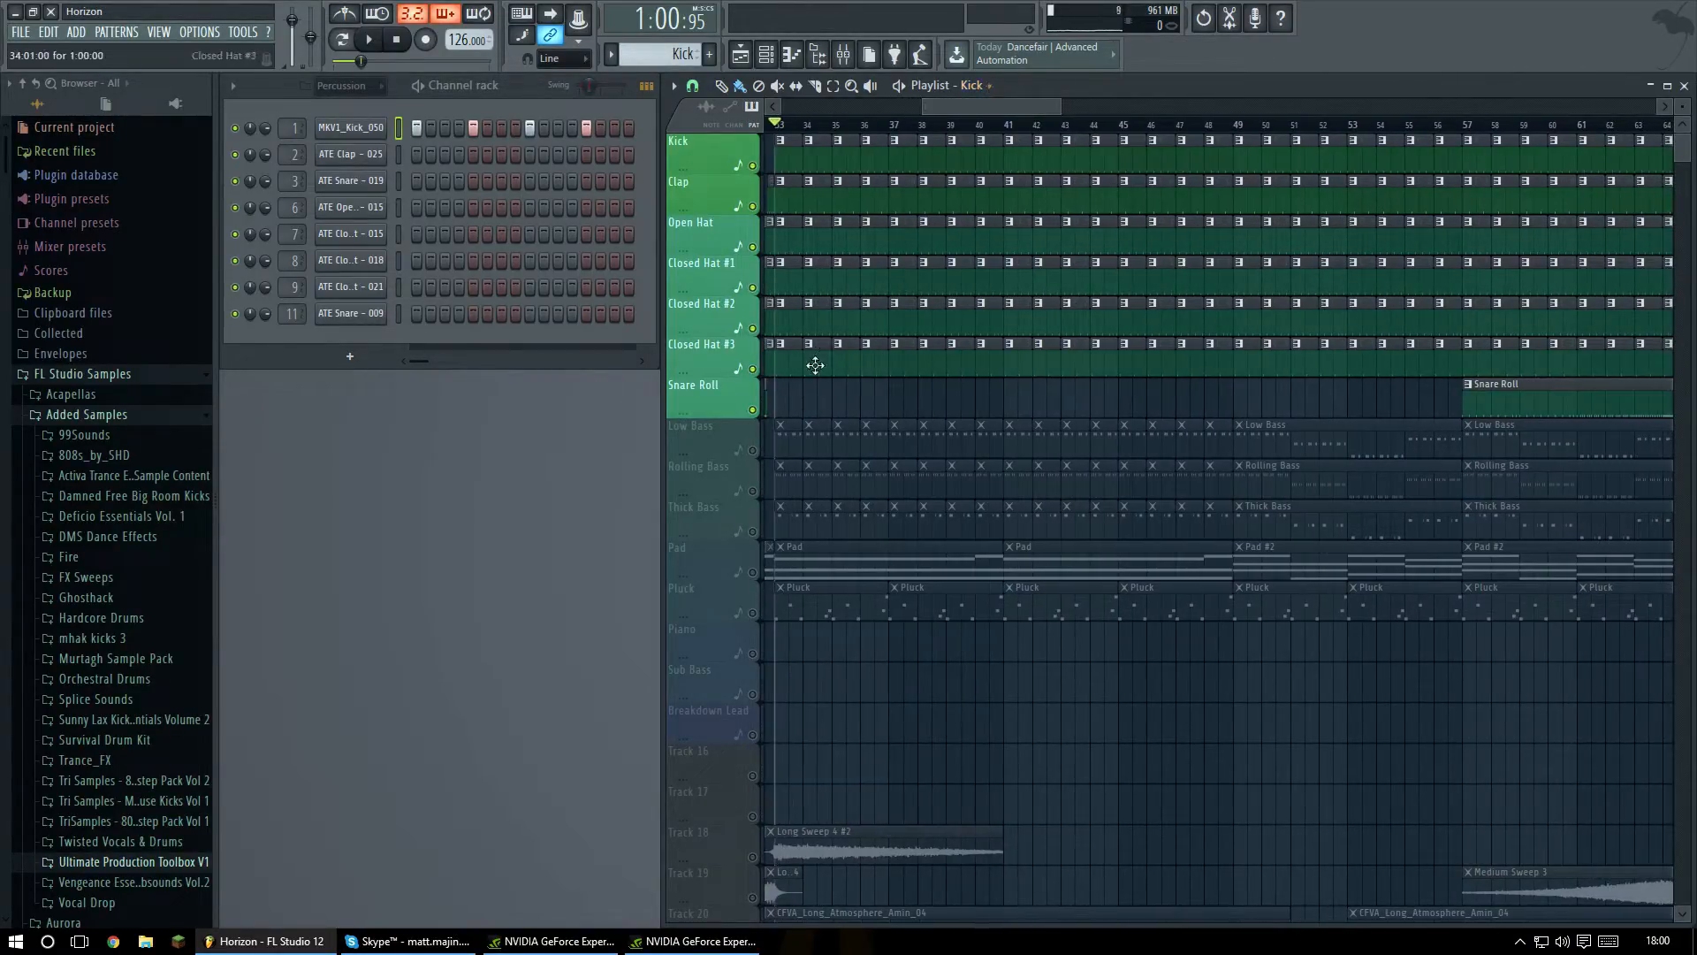
{"action": "left_click", "coordinate": [666, 54]}
{"action": "left_click", "coordinate": [716, 161]}
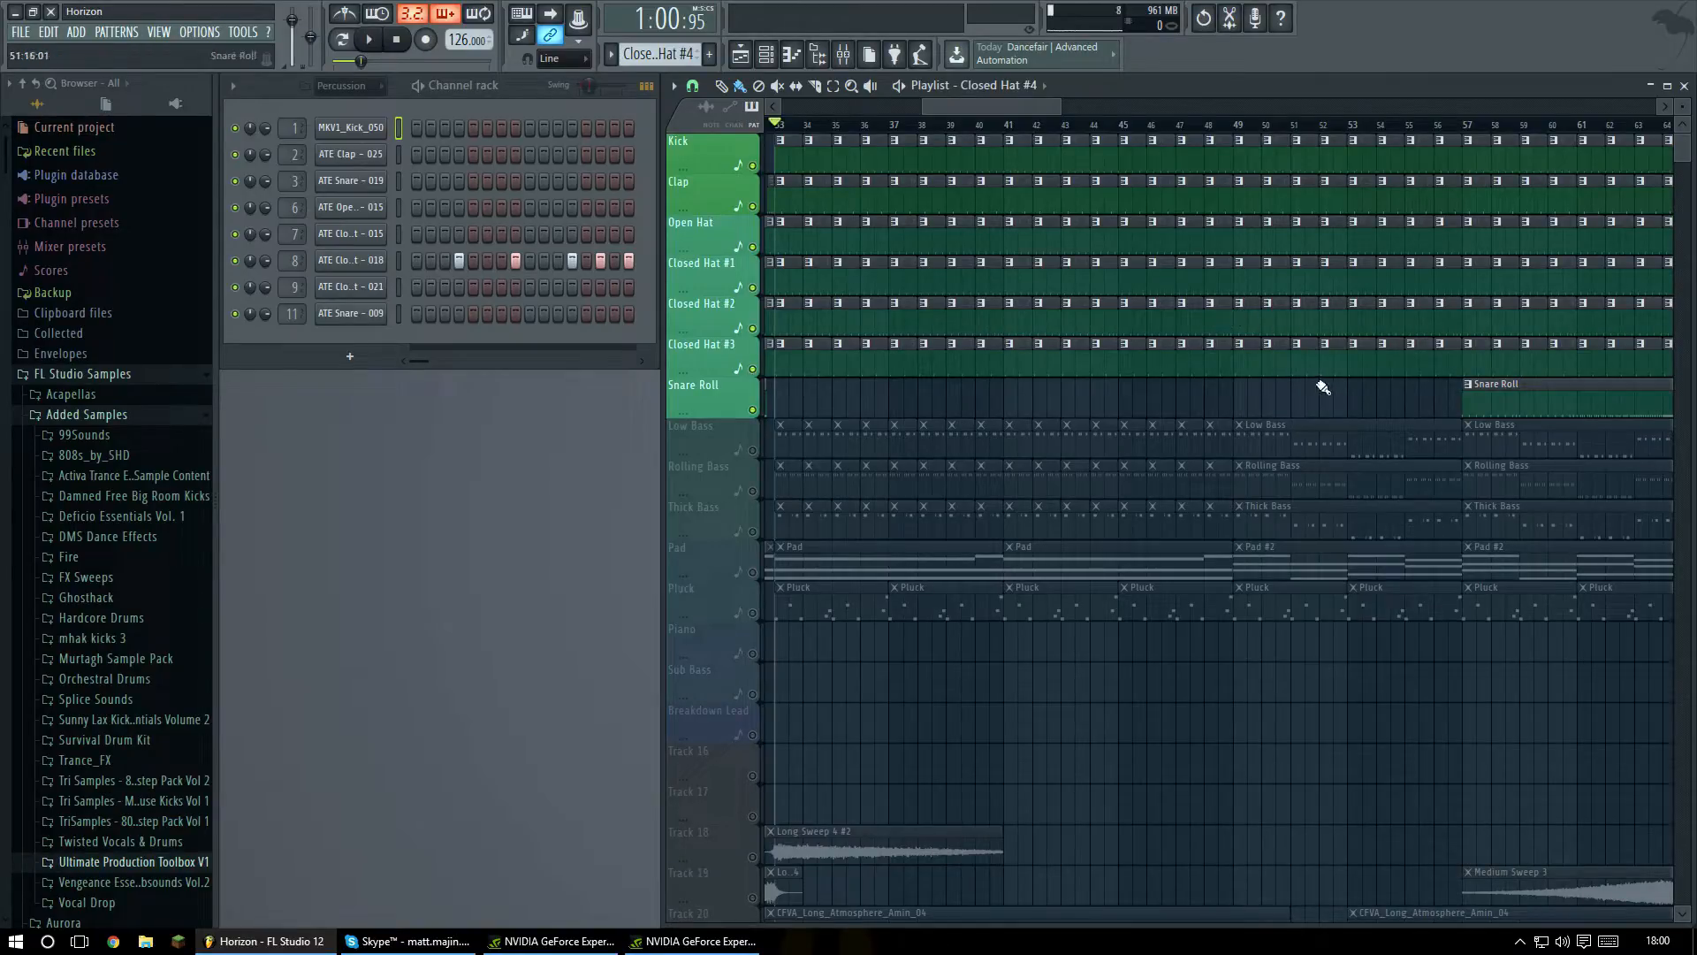
Play only the drum tracks from bar 33 and stop playback.
{"action": "scroll", "coordinate": [972, 104], "scroll_direction": "left", "scroll_amount": 1}
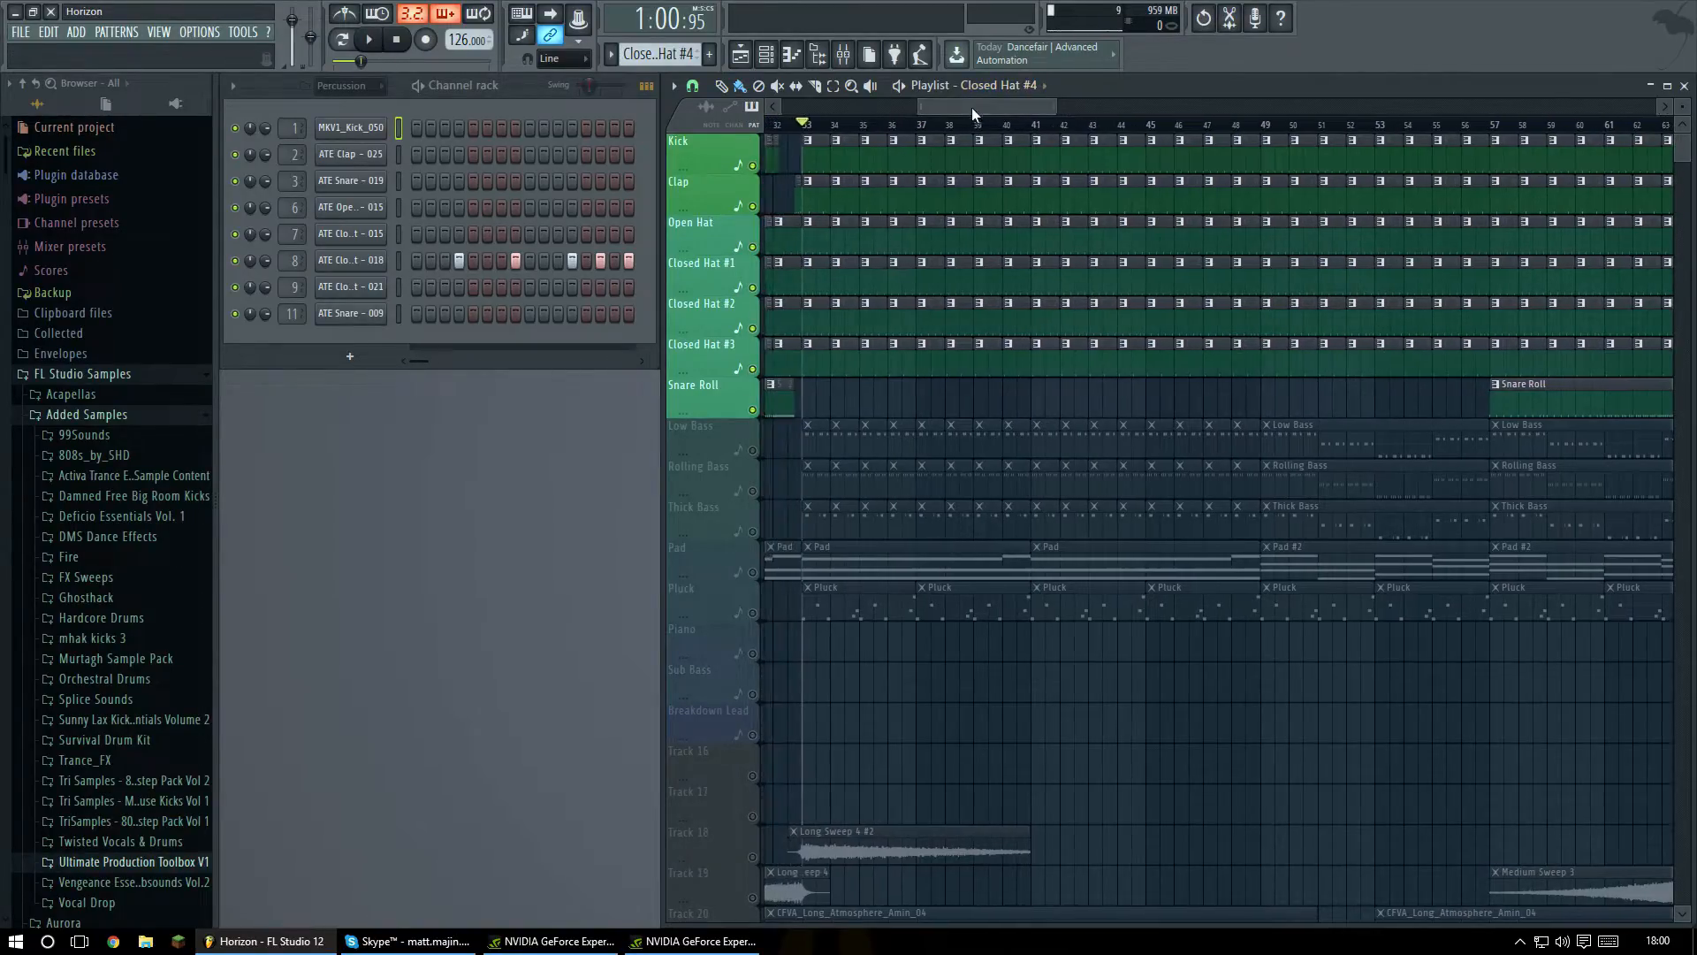
{"action": "key", "text": "space"}
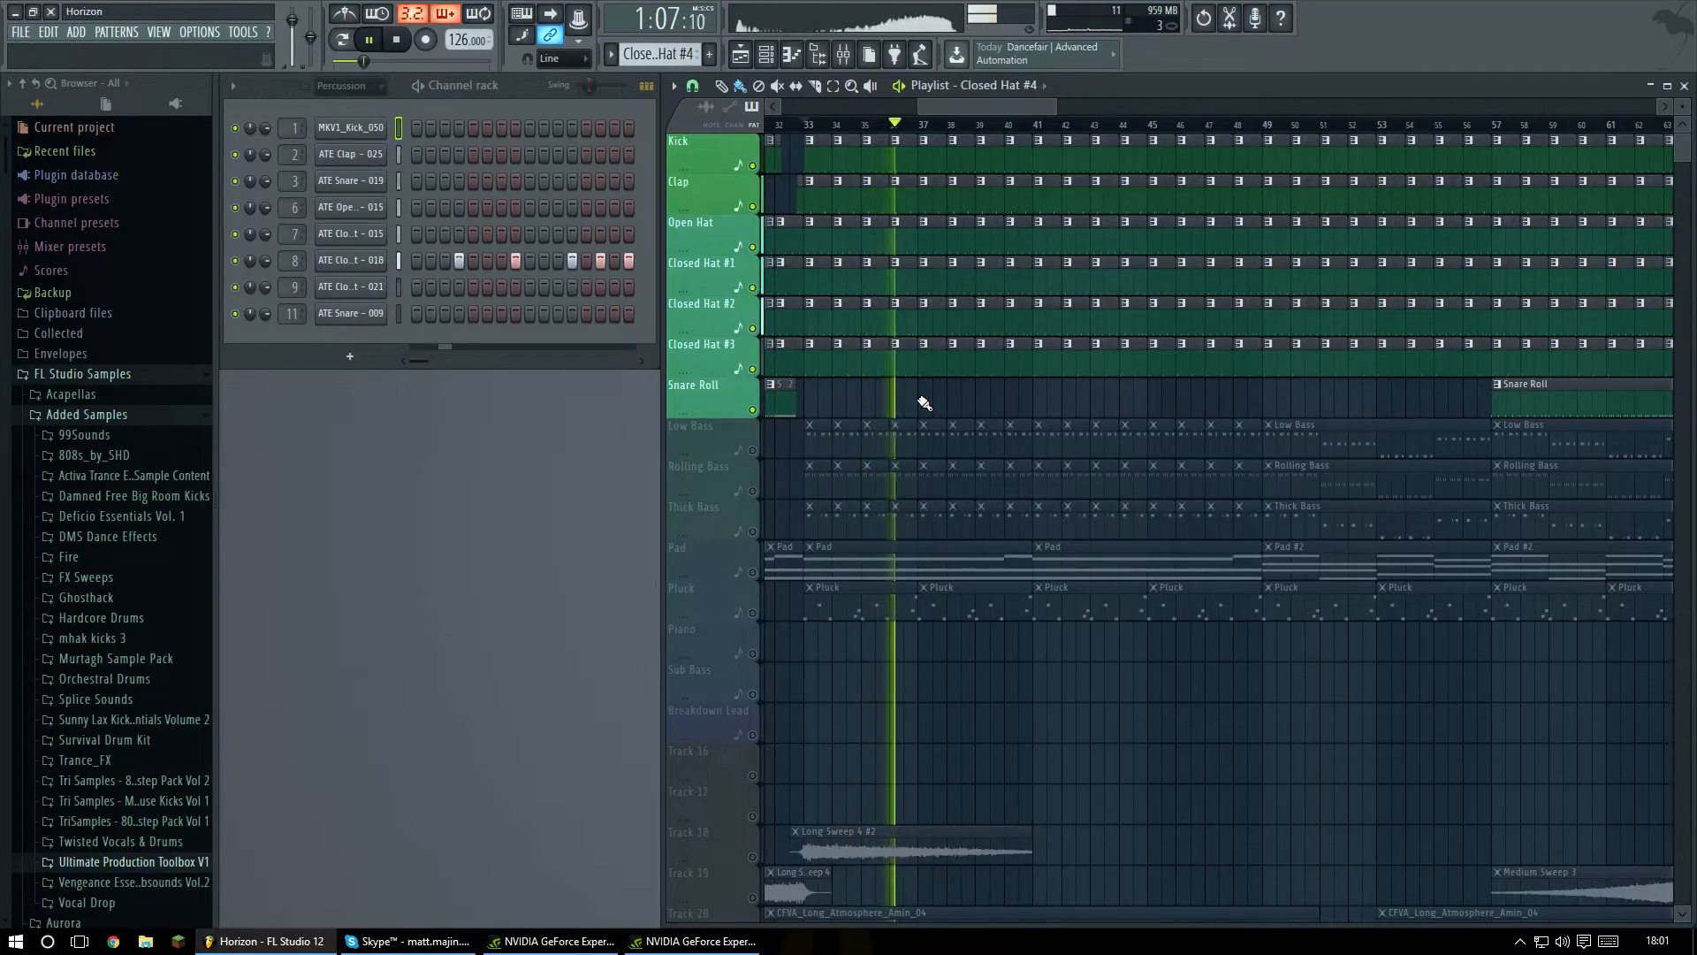
{"action": "key", "text": "space"}
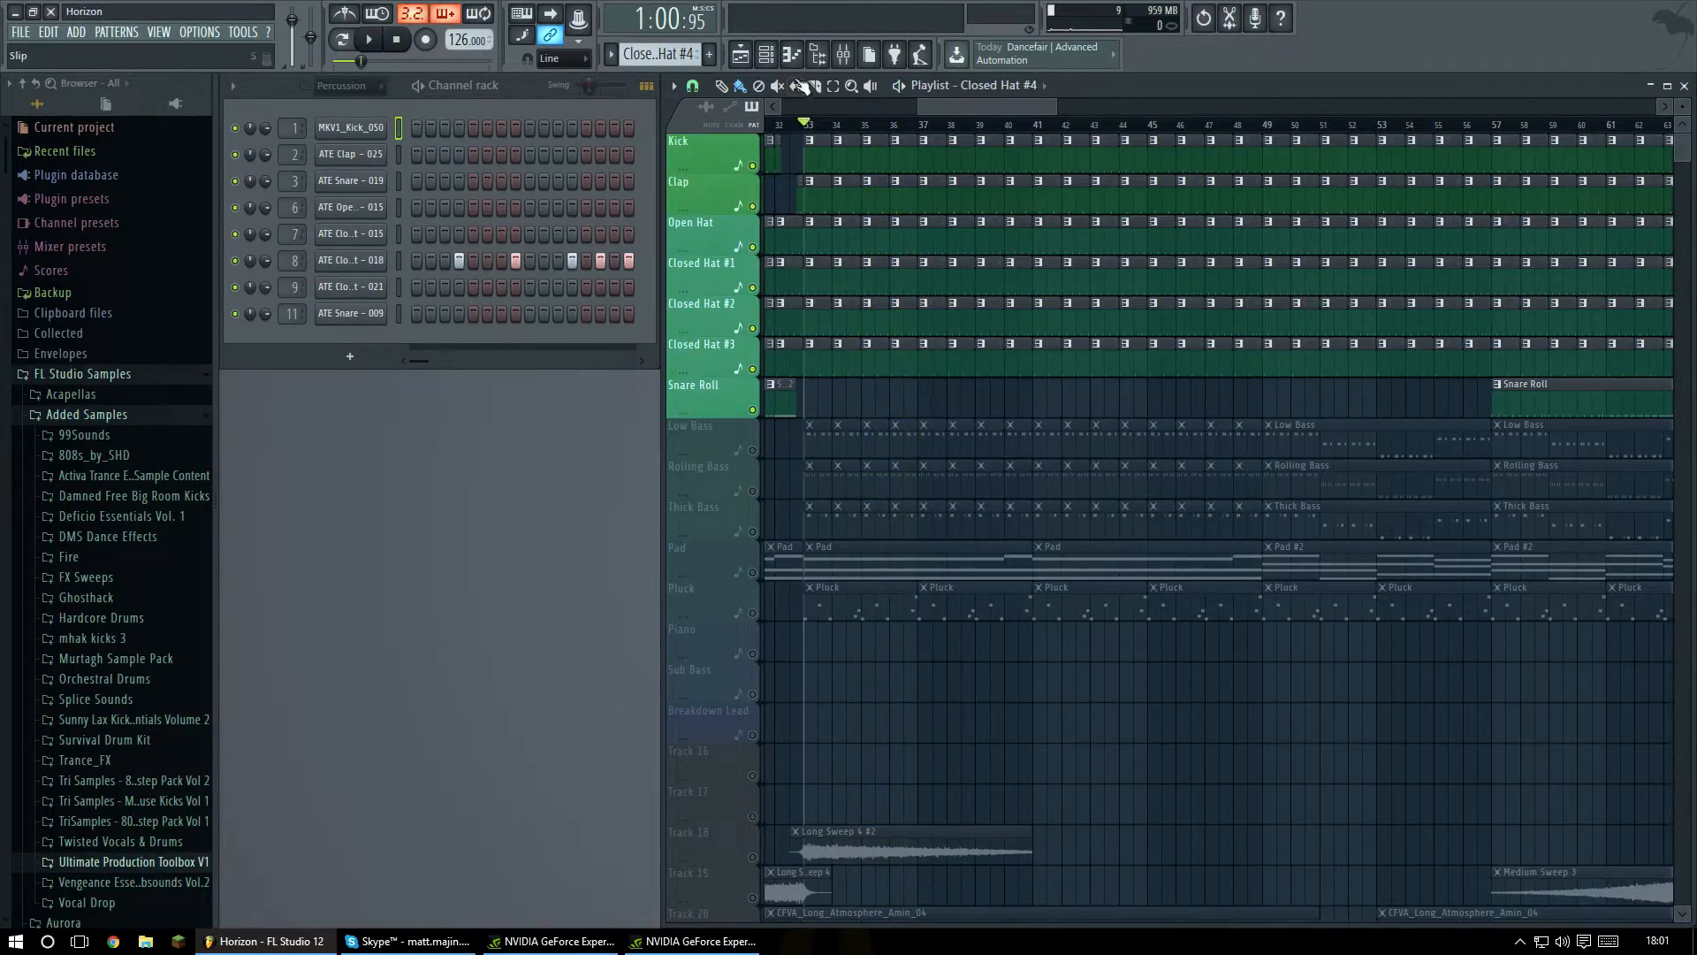
Switch back to the Kick pattern and leave the mixer closed.
{"action": "left_click", "coordinate": [843, 55]}
{"action": "left_click", "coordinate": [659, 54]}
{"action": "left_click", "coordinate": [667, 57]}
{"action": "left_click", "coordinate": [1589, 336]}
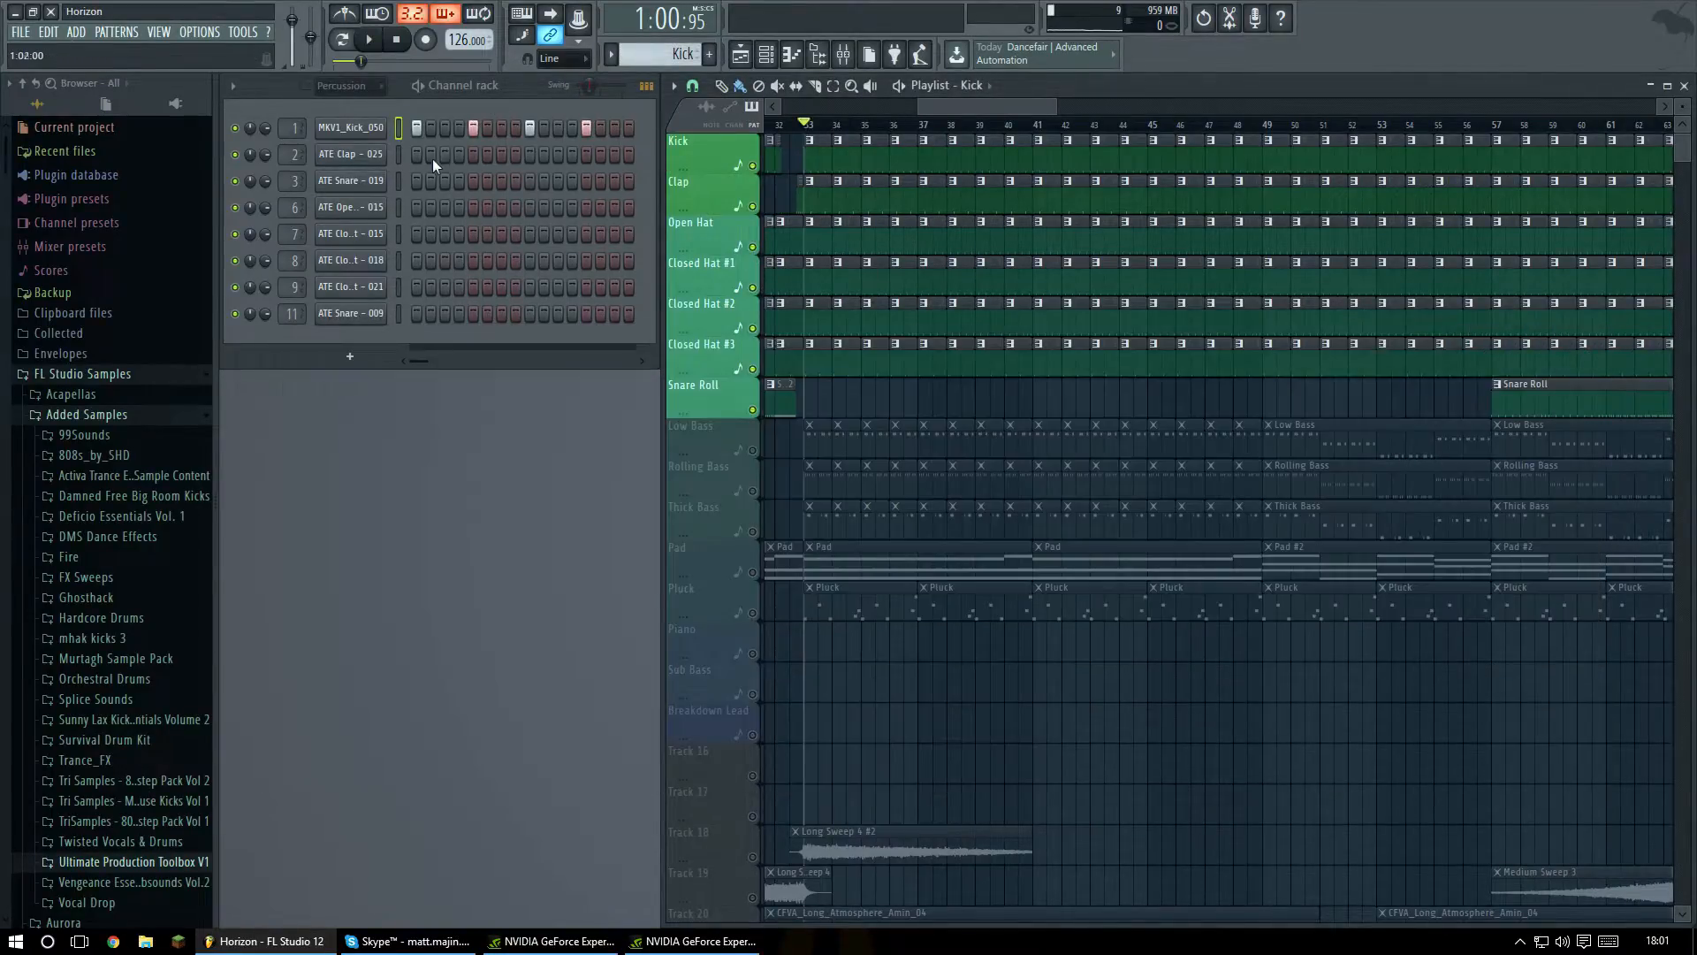
Switch from the Kick pattern to the Clap pattern to examine its steps in the channel rack.
{"action": "left_click_drag", "start_coordinate": [595, 88], "coordinate": [595, 75]}
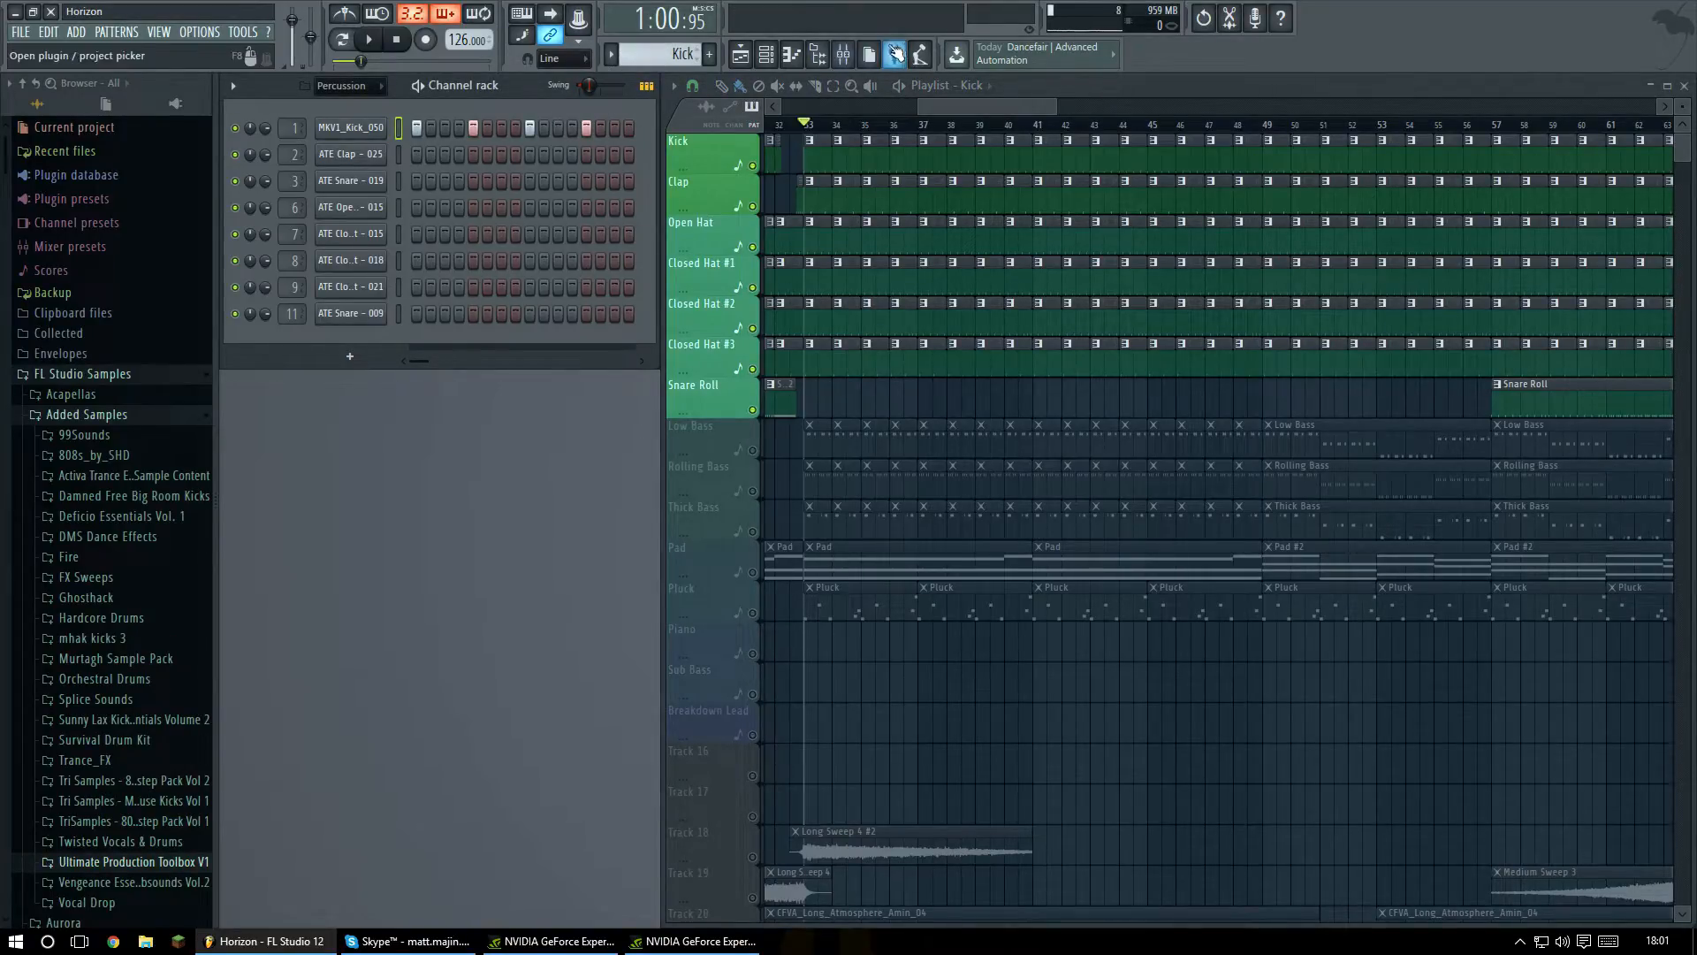
{"action": "left_click", "coordinate": [667, 57]}
{"action": "left_click", "coordinate": [655, 49]}
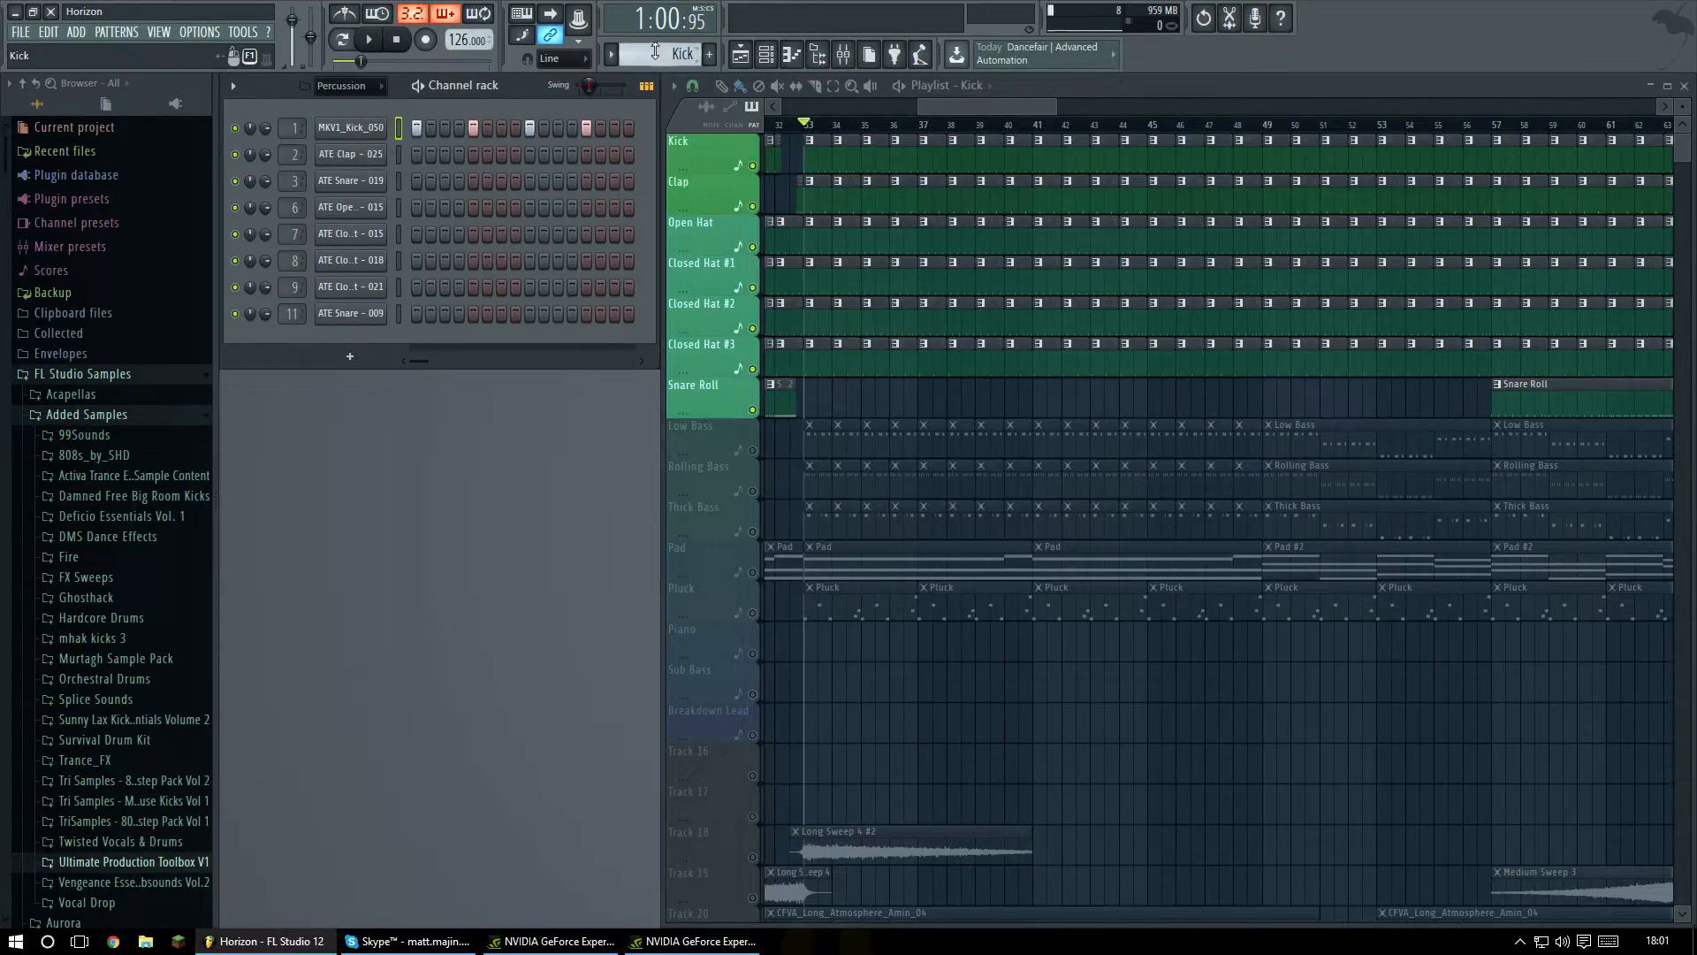
{"action": "left_click", "coordinate": [655, 53]}
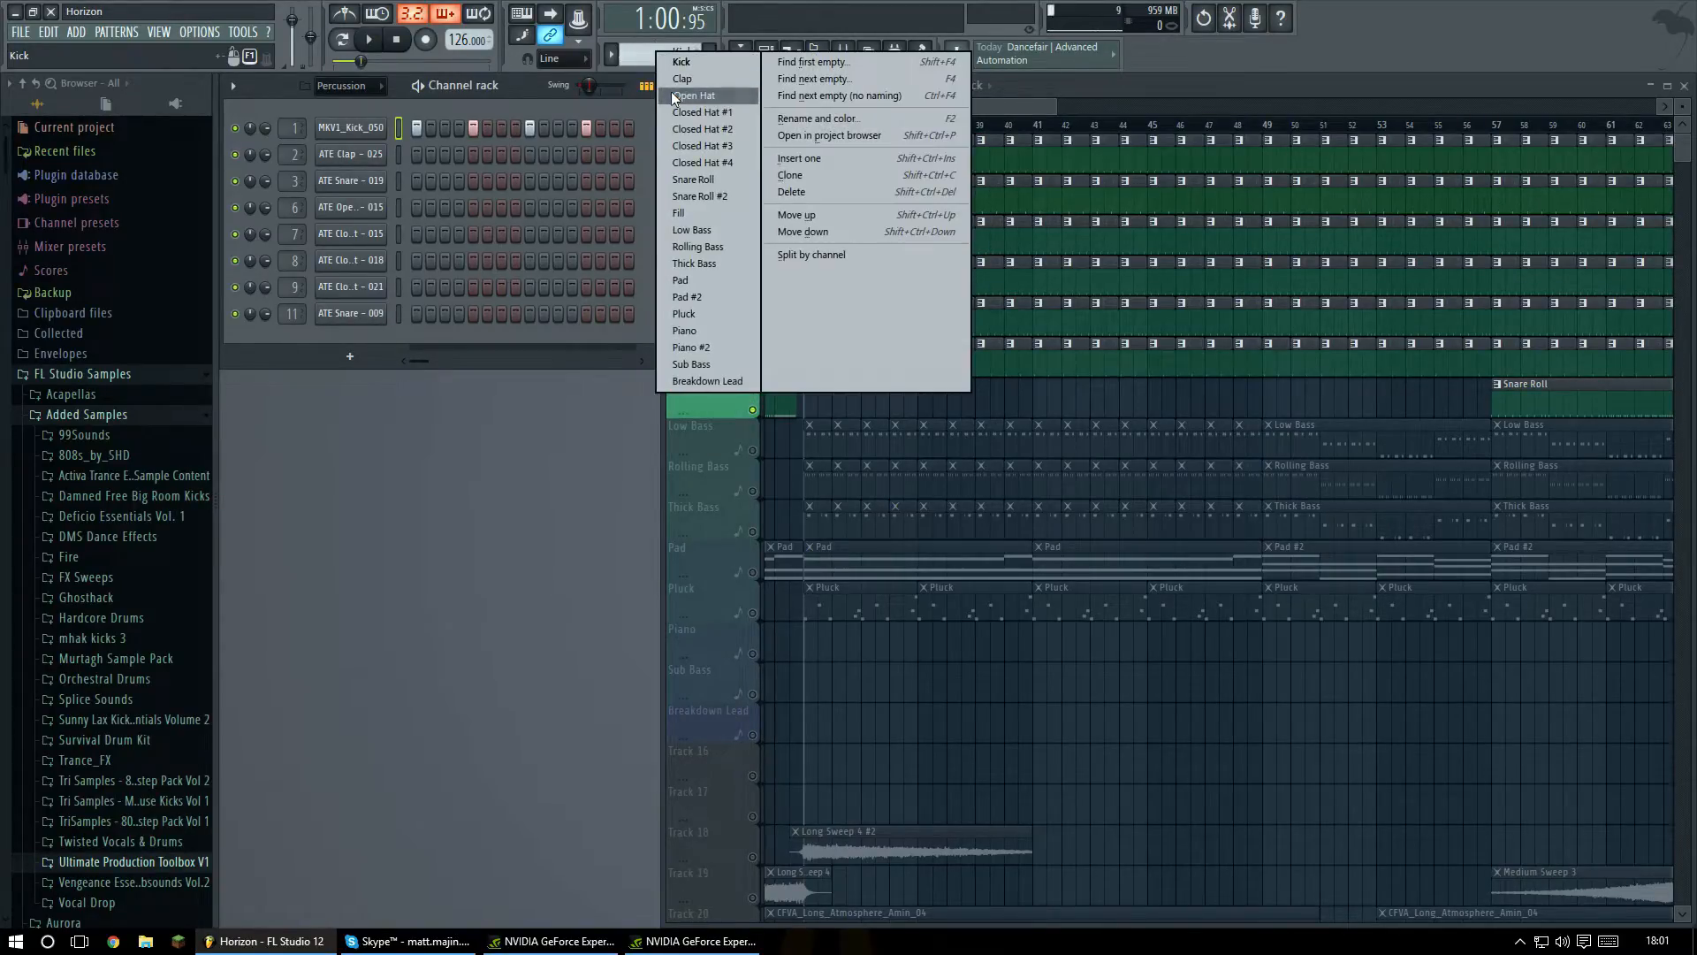
{"action": "left_click", "coordinate": [671, 92]}
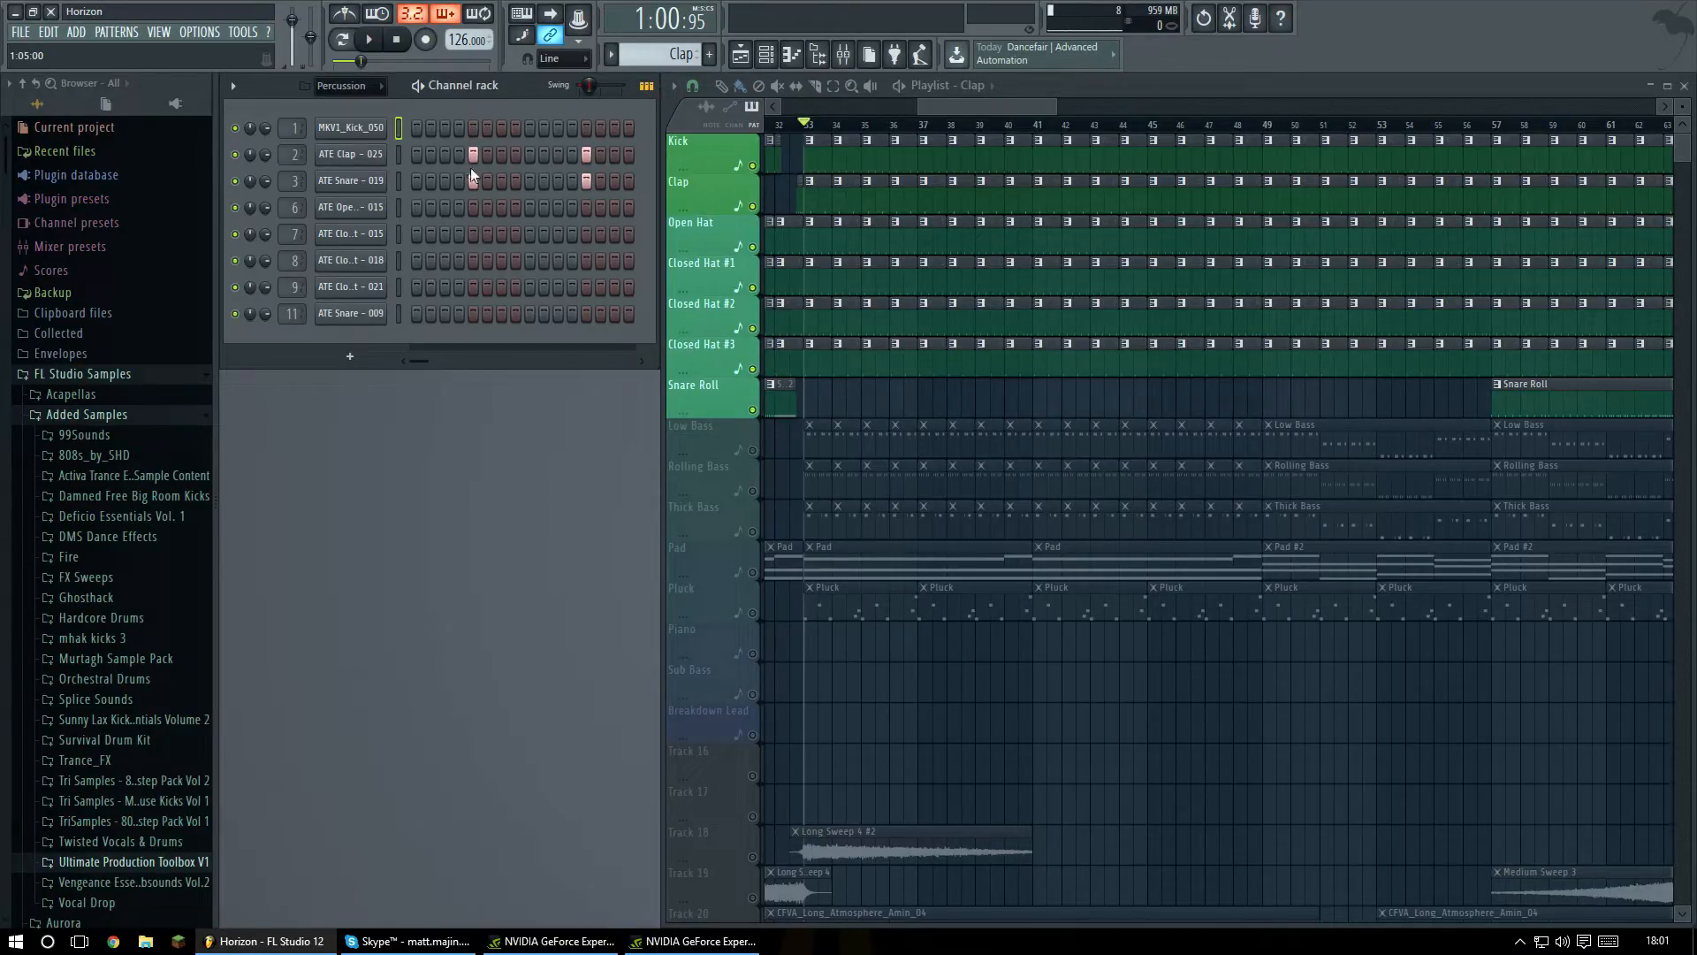
Audition the ATE Clap - 025 and ATE Snare - 019 samples in their channel settings and close both windows.
{"action": "left_click", "coordinate": [353, 155]}
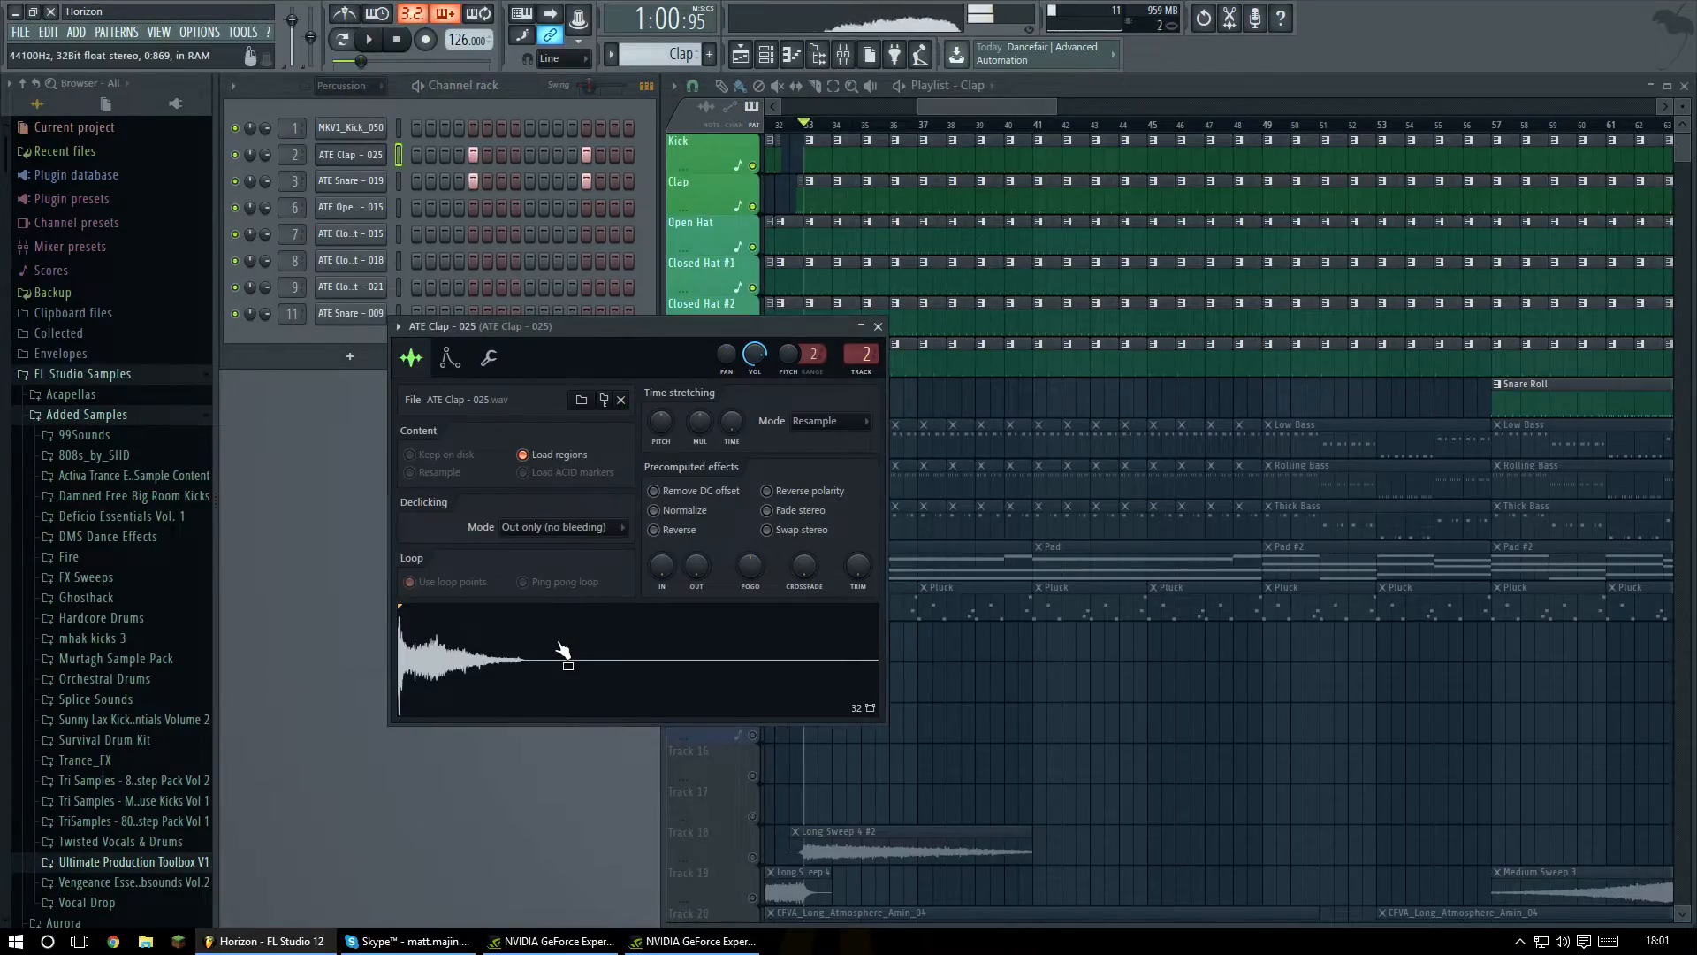
{"action": "left_click", "coordinate": [878, 327]}
{"action": "left_click", "coordinate": [351, 181]}
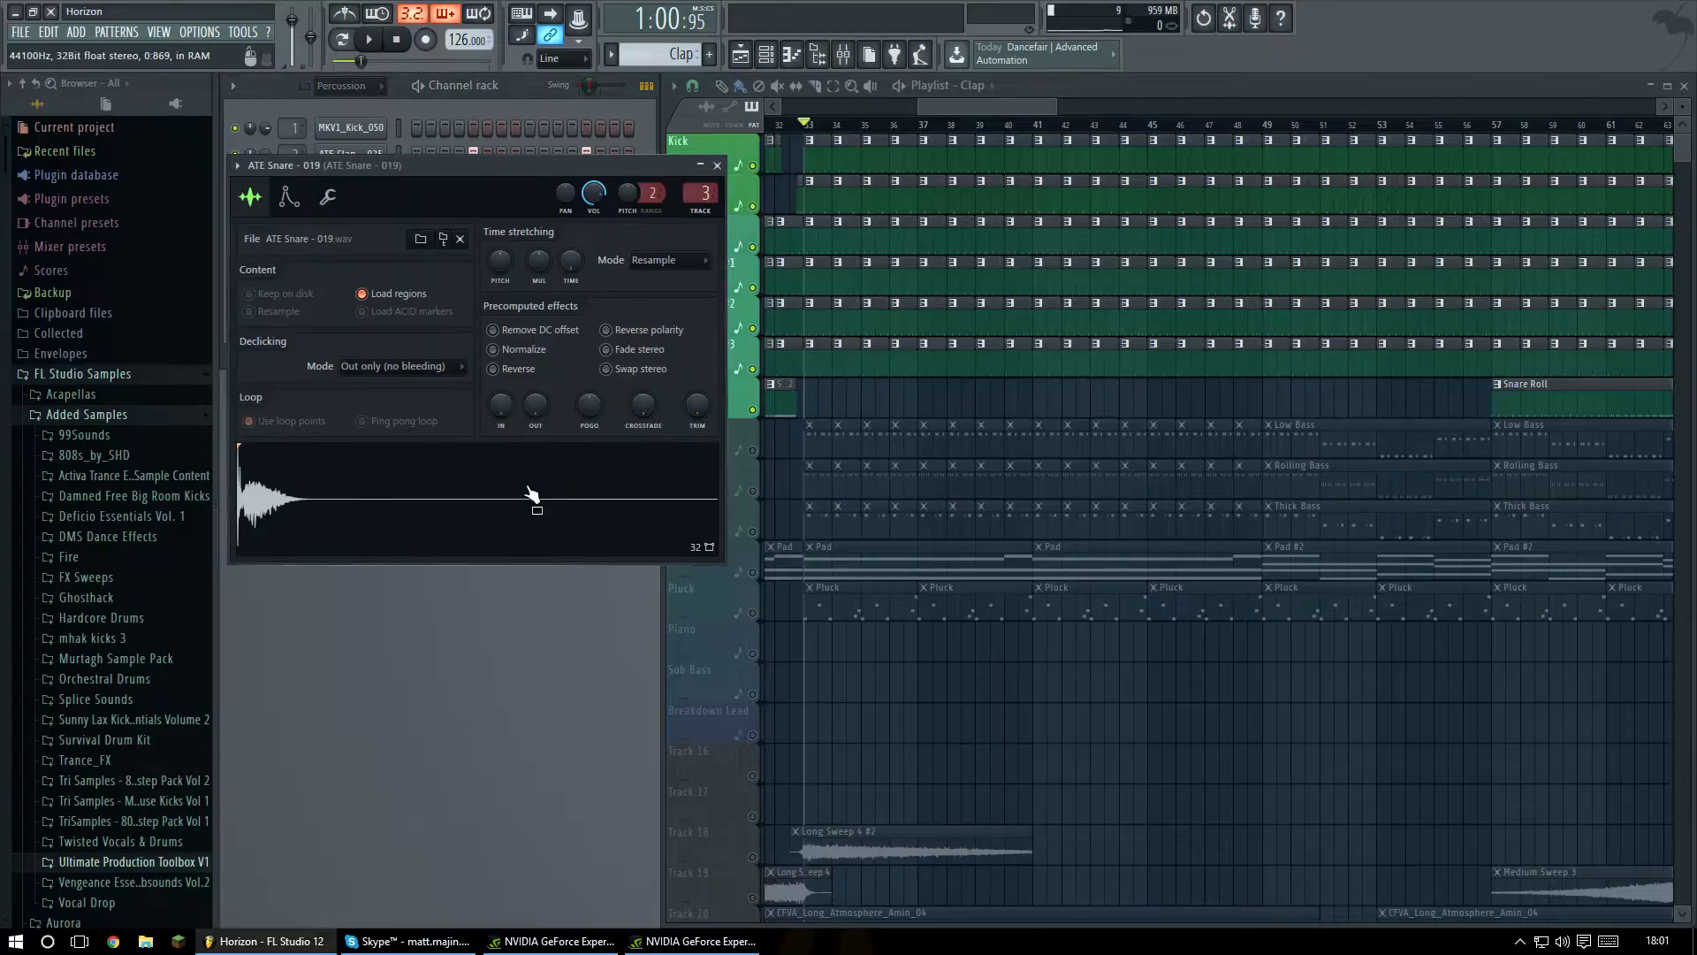
{"action": "left_click", "coordinate": [717, 166]}
Switch playback to pattern mode, play the Clap pattern and stop it.
{"action": "left_click", "coordinate": [341, 51]}
{"action": "key", "text": "space"}
{"action": "key", "text": "space"}
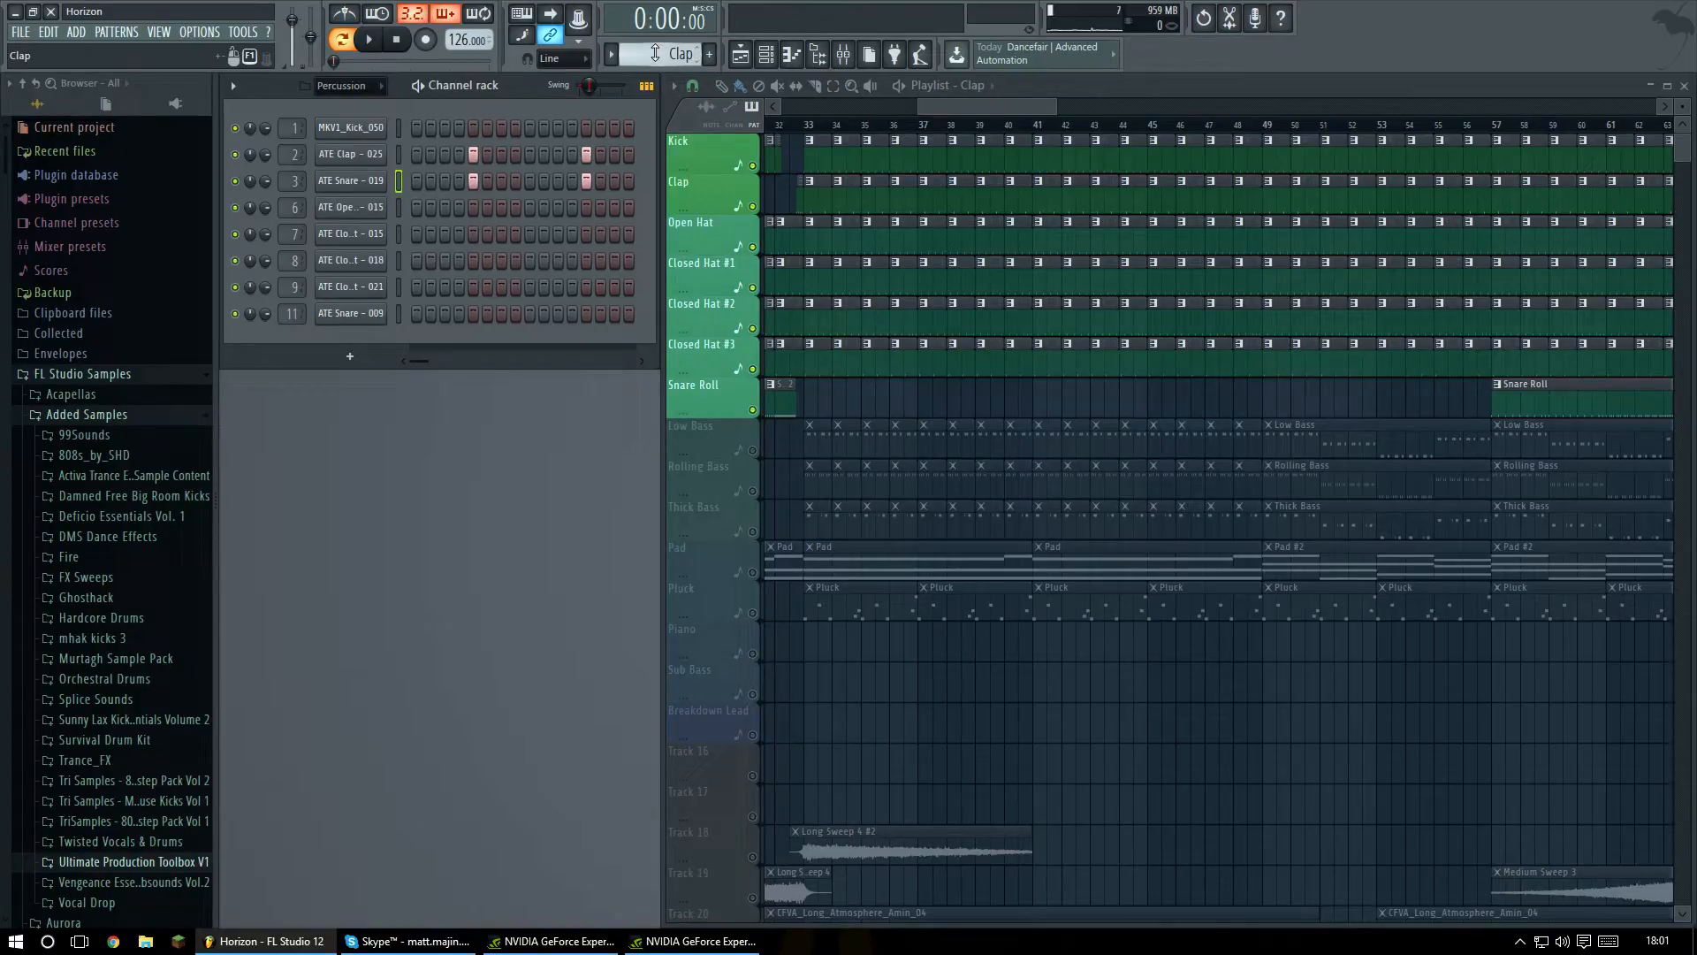
Return to the Kick pattern and show the Fruity parametric EQ 2 of the MKV1_Kick_050 mixer track.
{"action": "scroll", "coordinate": [666, 60], "scroll_direction": "up", "scroll_amount": 1}
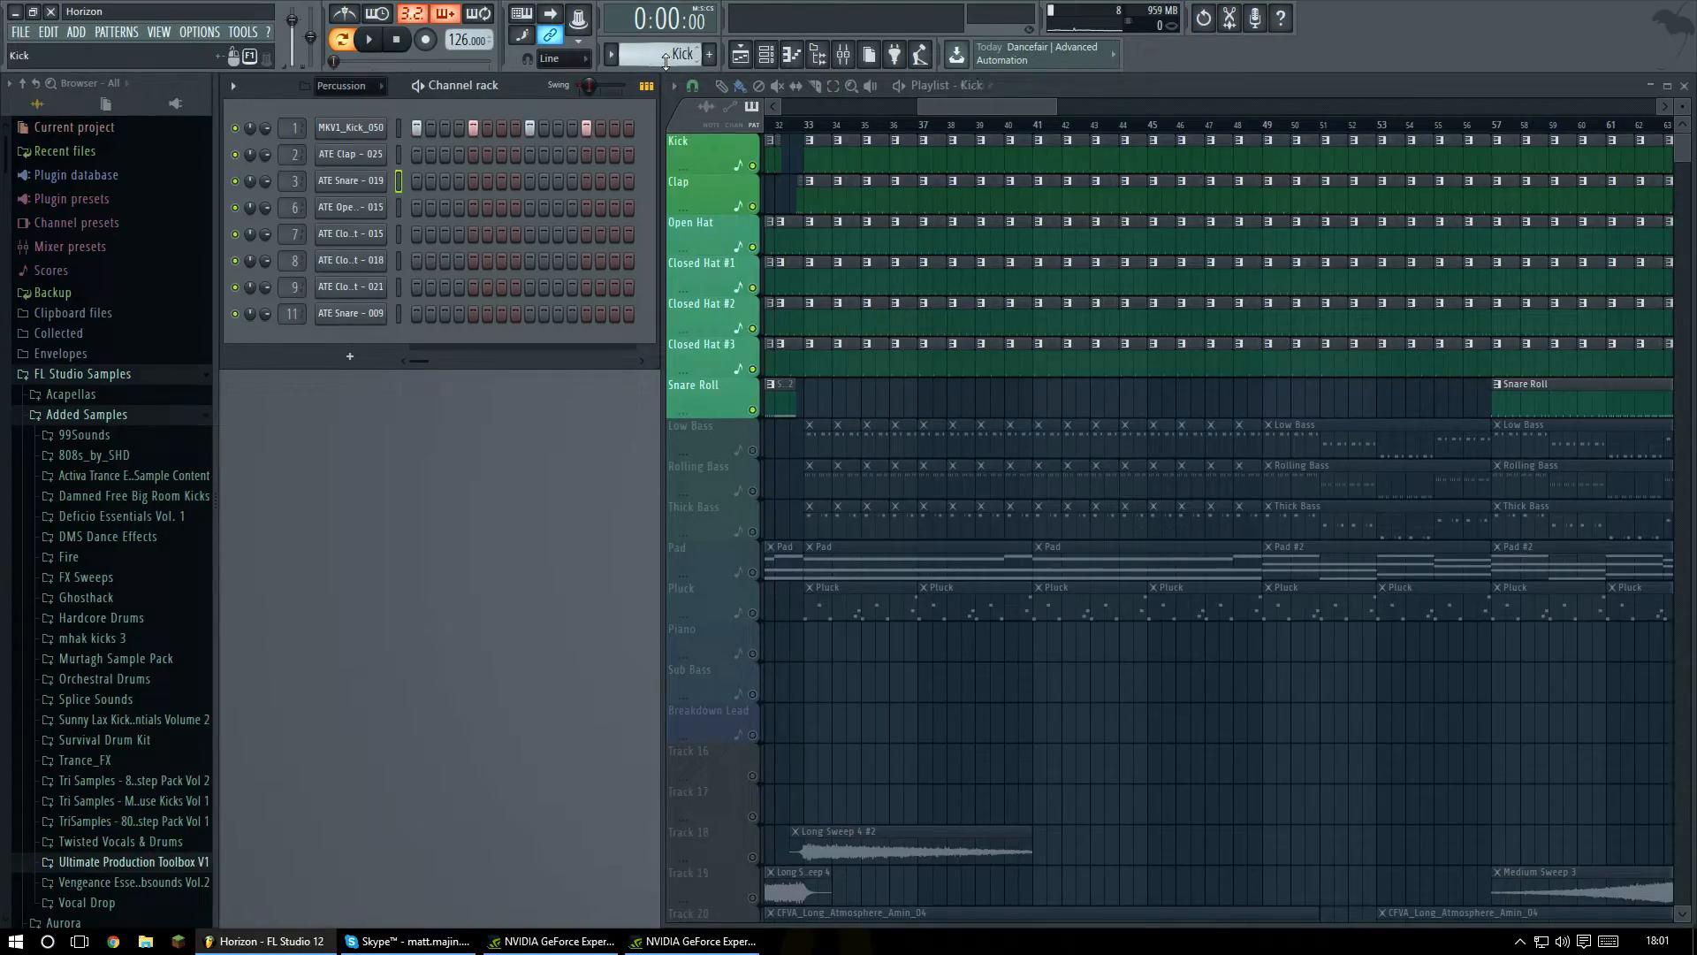
{"action": "left_click", "coordinate": [858, 57]}
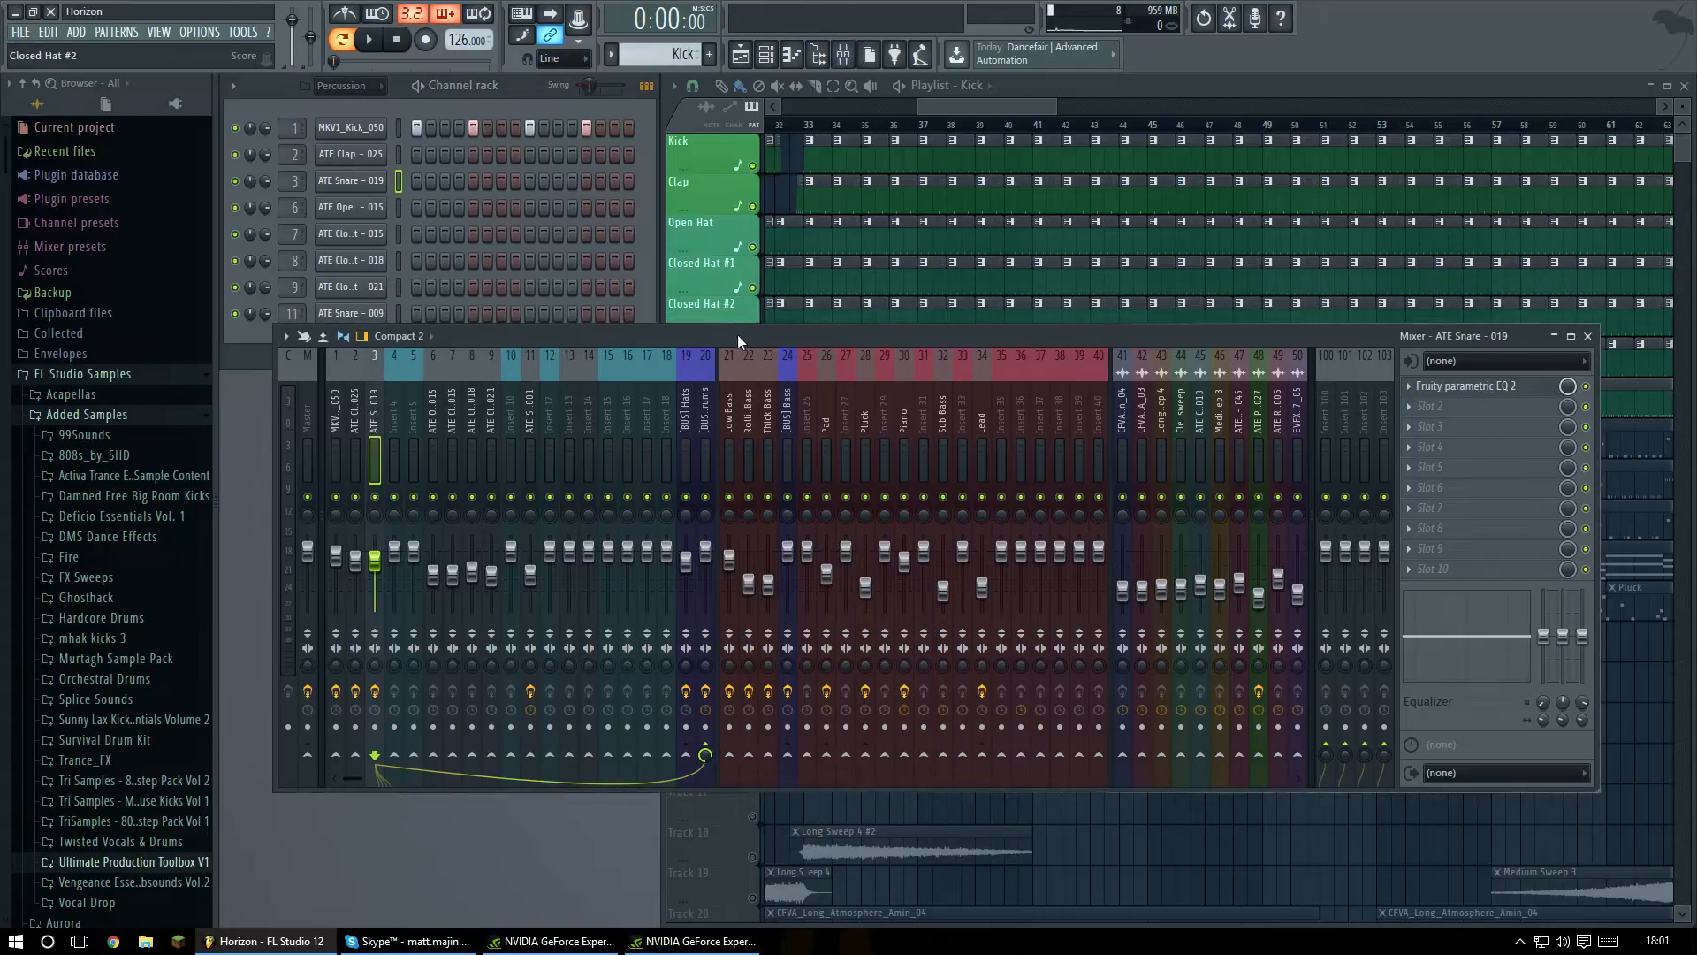
{"action": "left_click", "coordinate": [336, 428]}
{"action": "left_click", "coordinate": [1458, 391]}
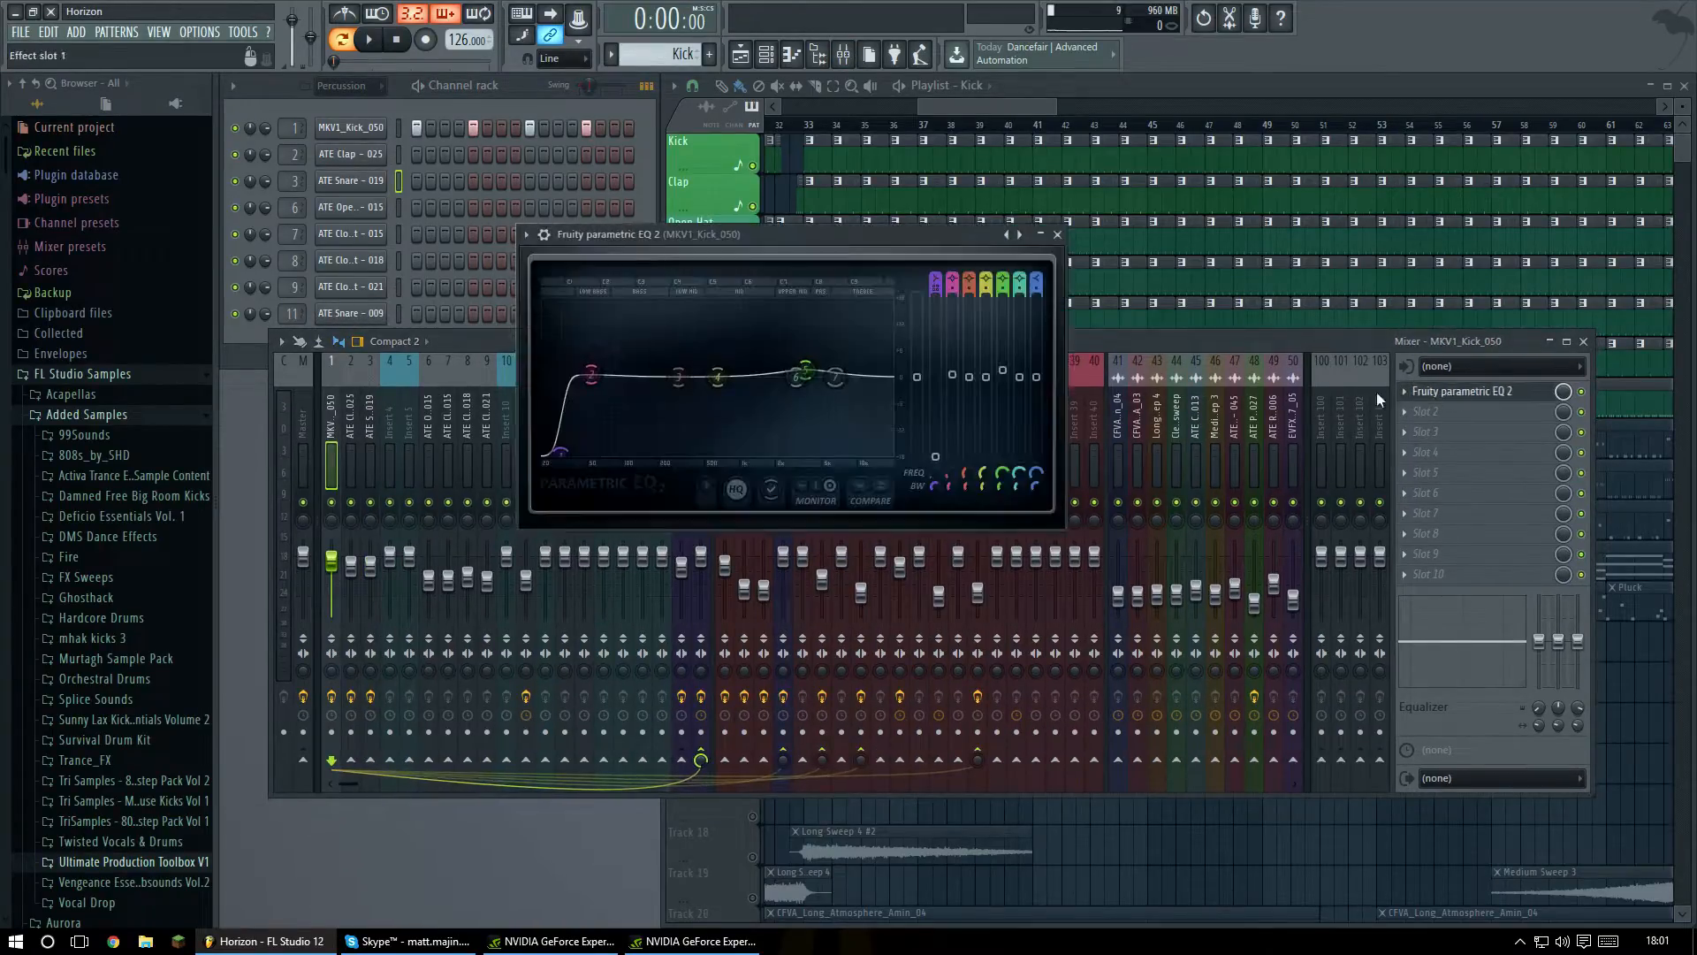
{"action": "left_click_drag", "start_coordinate": [832, 252], "coordinate": [740, 237]}
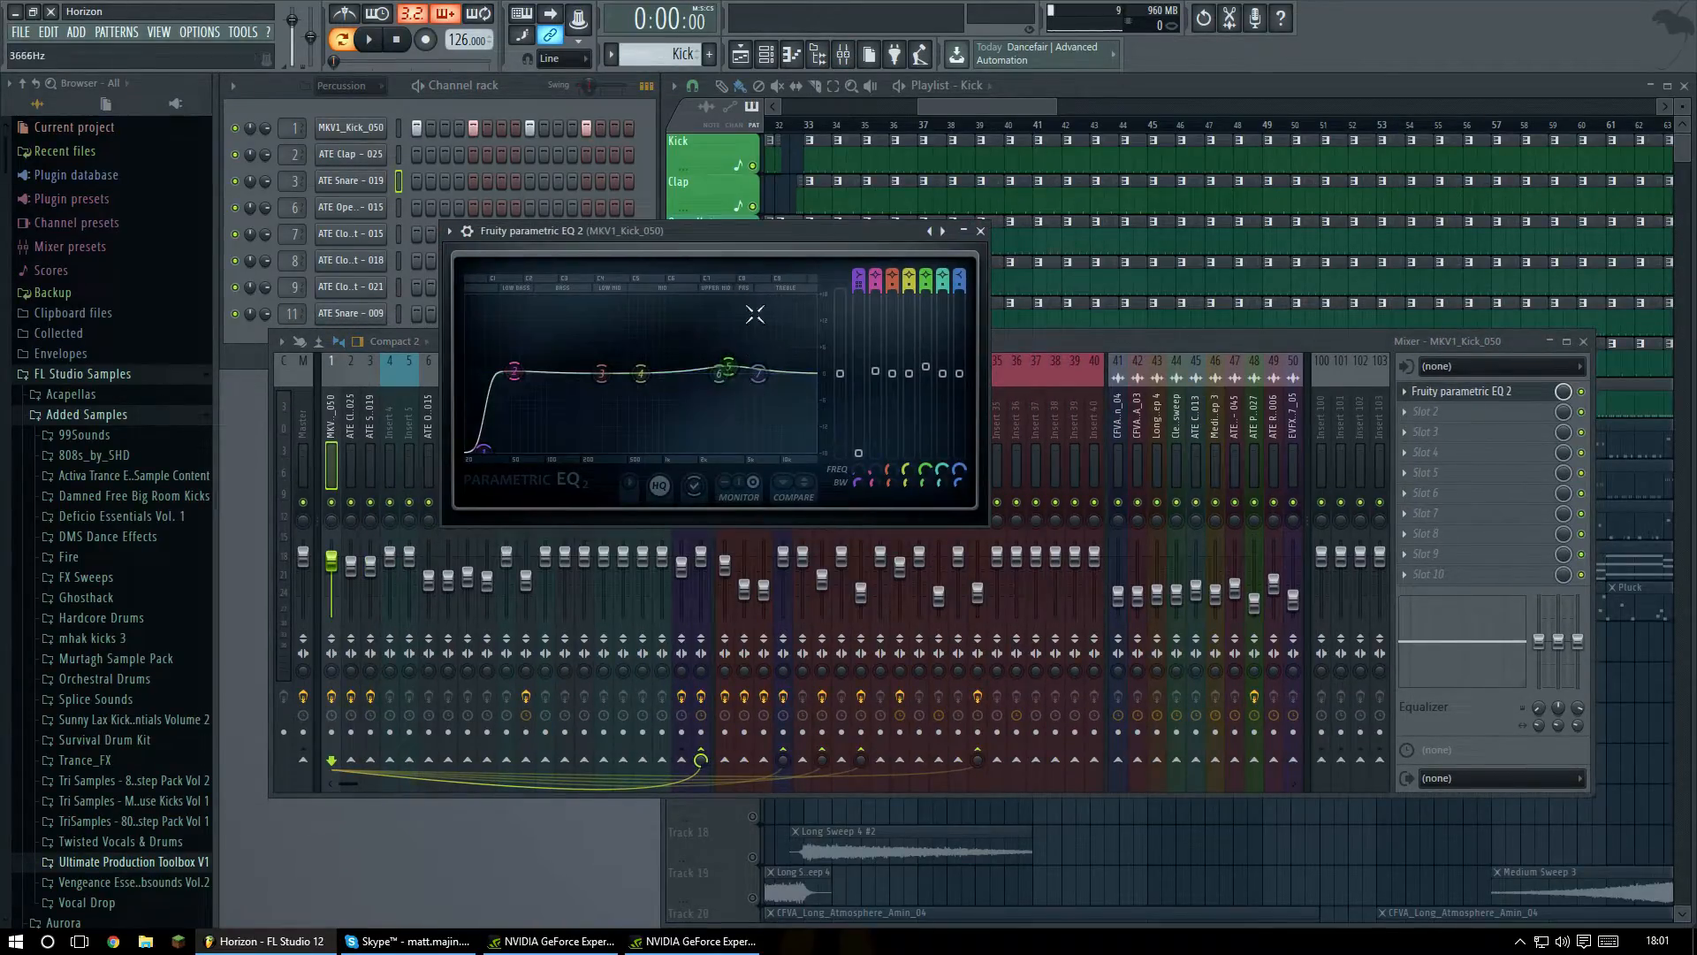
{"action": "left_click_drag", "start_coordinate": [851, 237], "coordinate": [881, 208]}
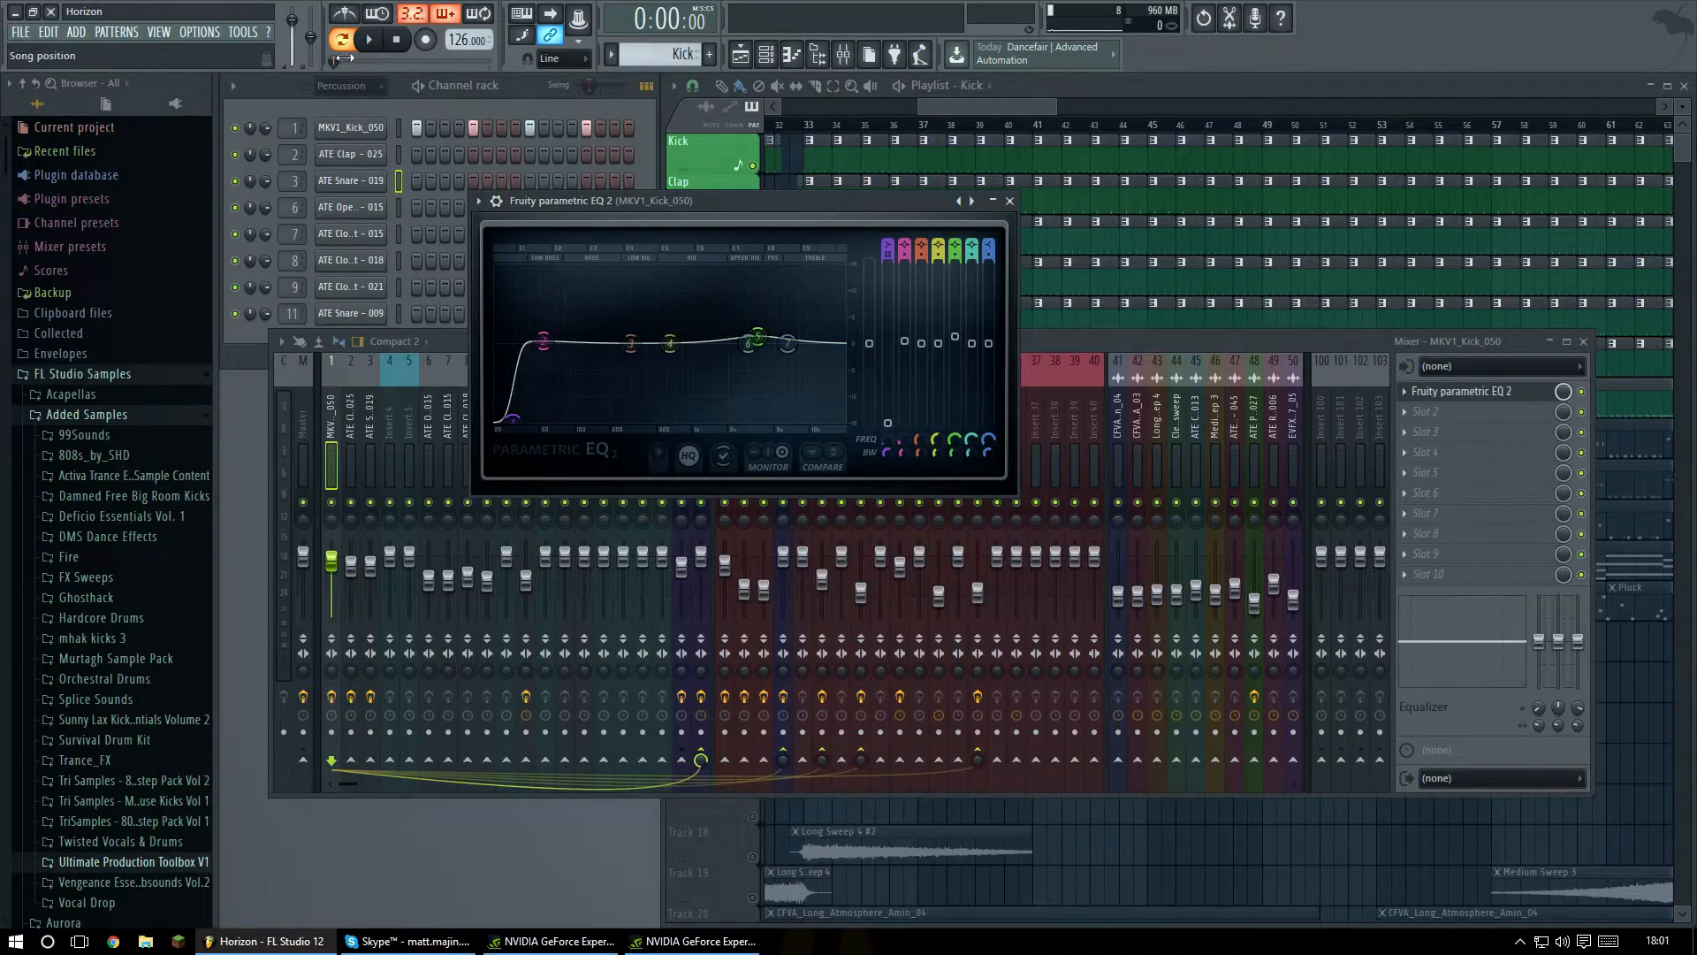
Play the Kick pattern to examine its spectrum in the EQ, stop playback, and close the EQ and mixer.
{"action": "key", "text": "space"}
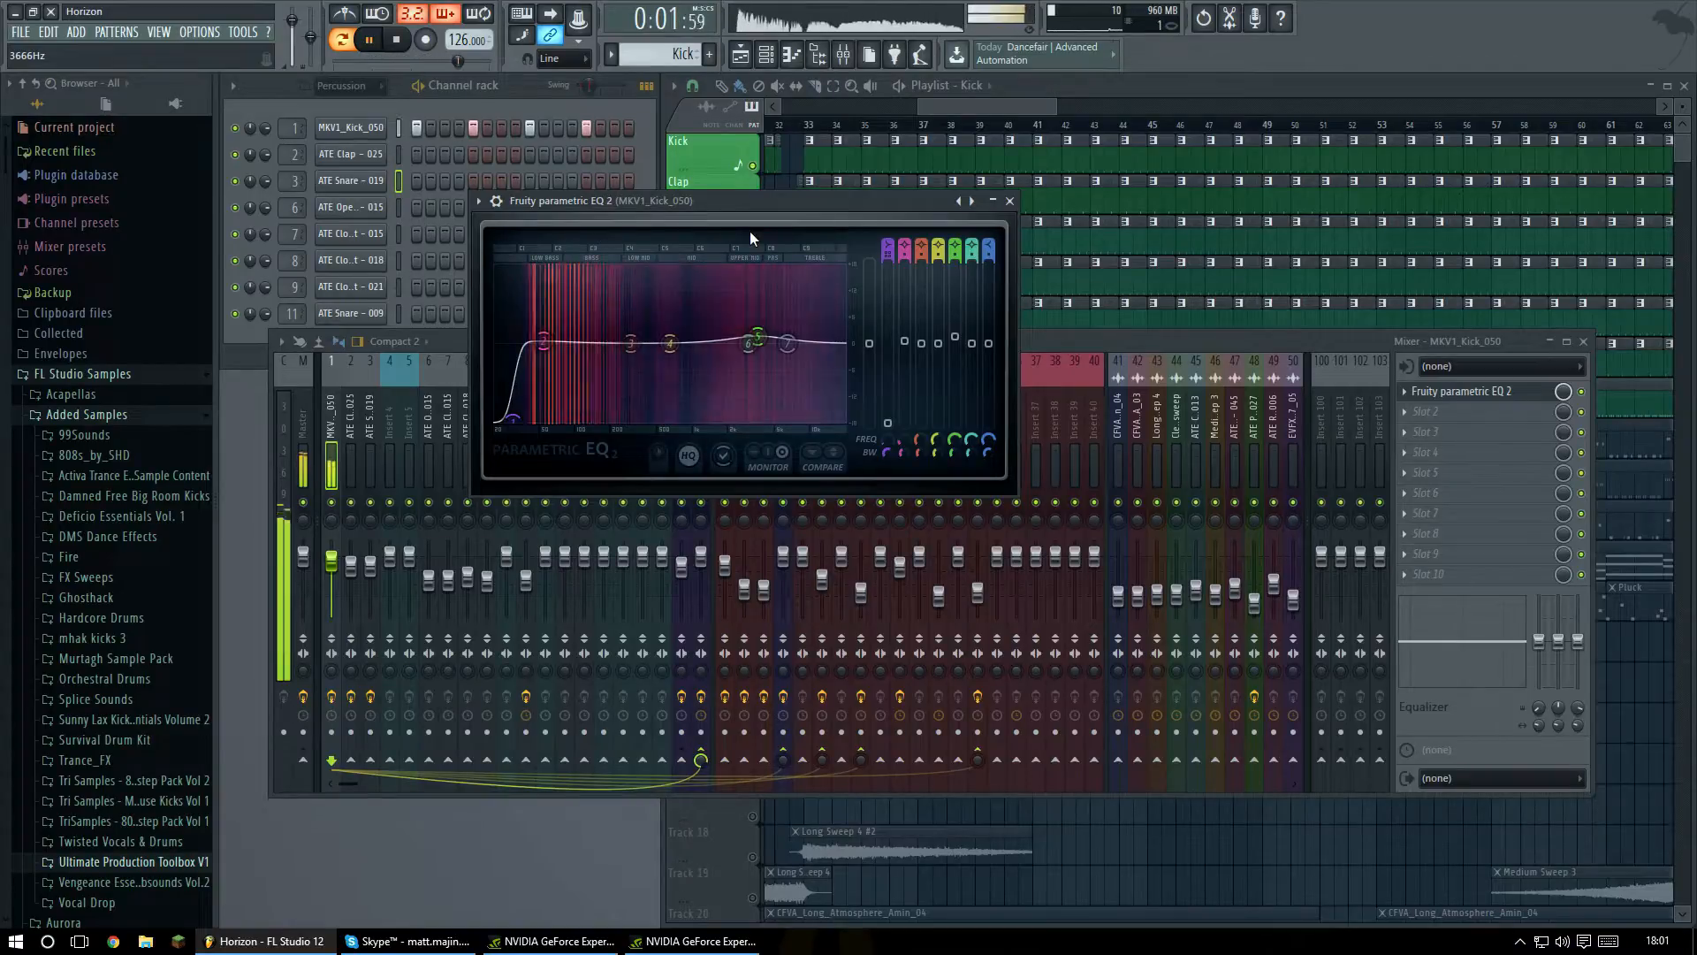
{"action": "key", "text": "space"}
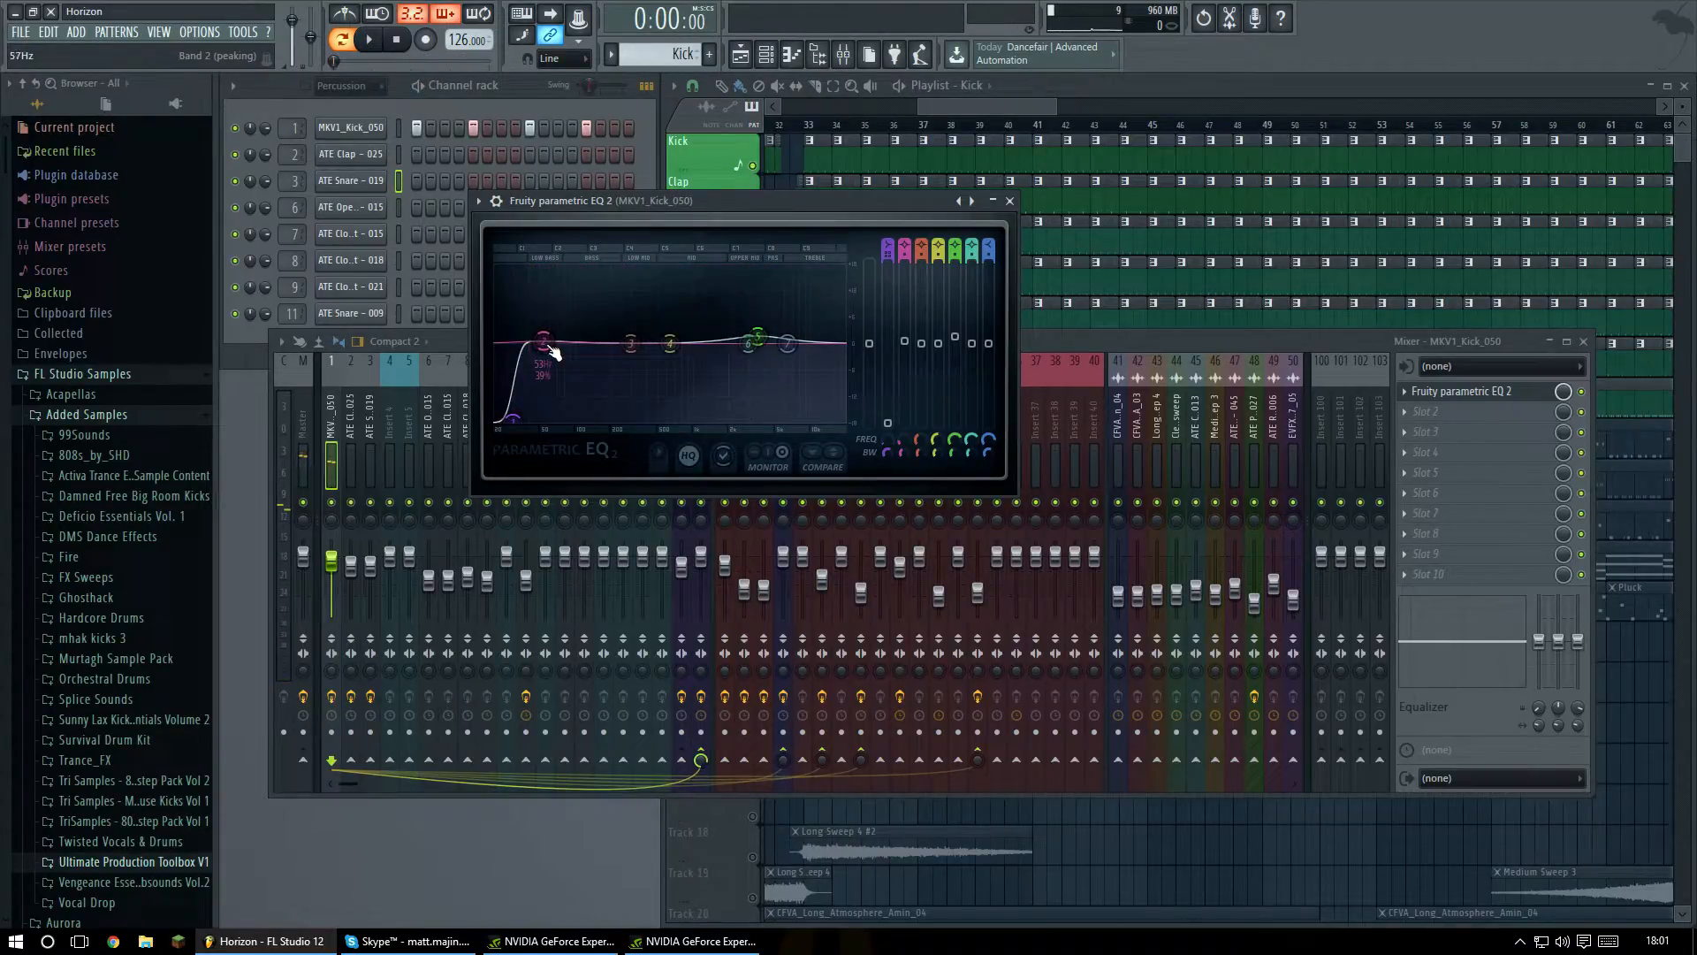
{"action": "left_click", "coordinate": [1010, 200]}
{"action": "left_click_drag", "start_coordinate": [913, 337], "coordinate": [901, 384]}
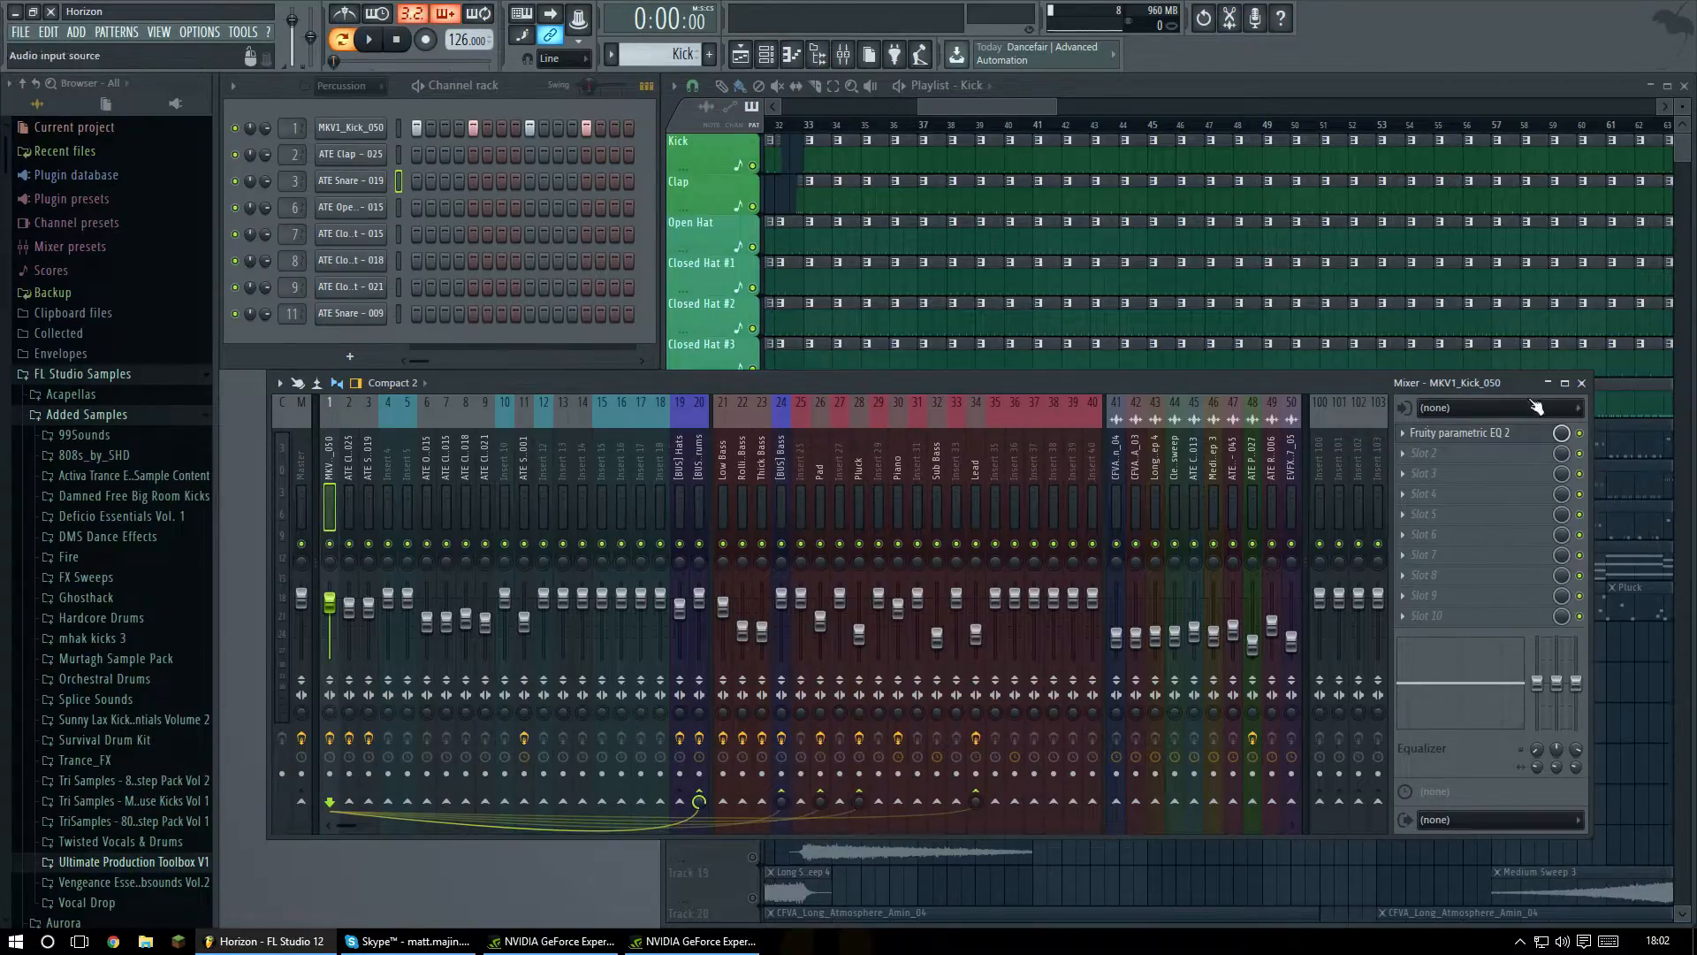
{"action": "left_click", "coordinate": [1582, 383]}
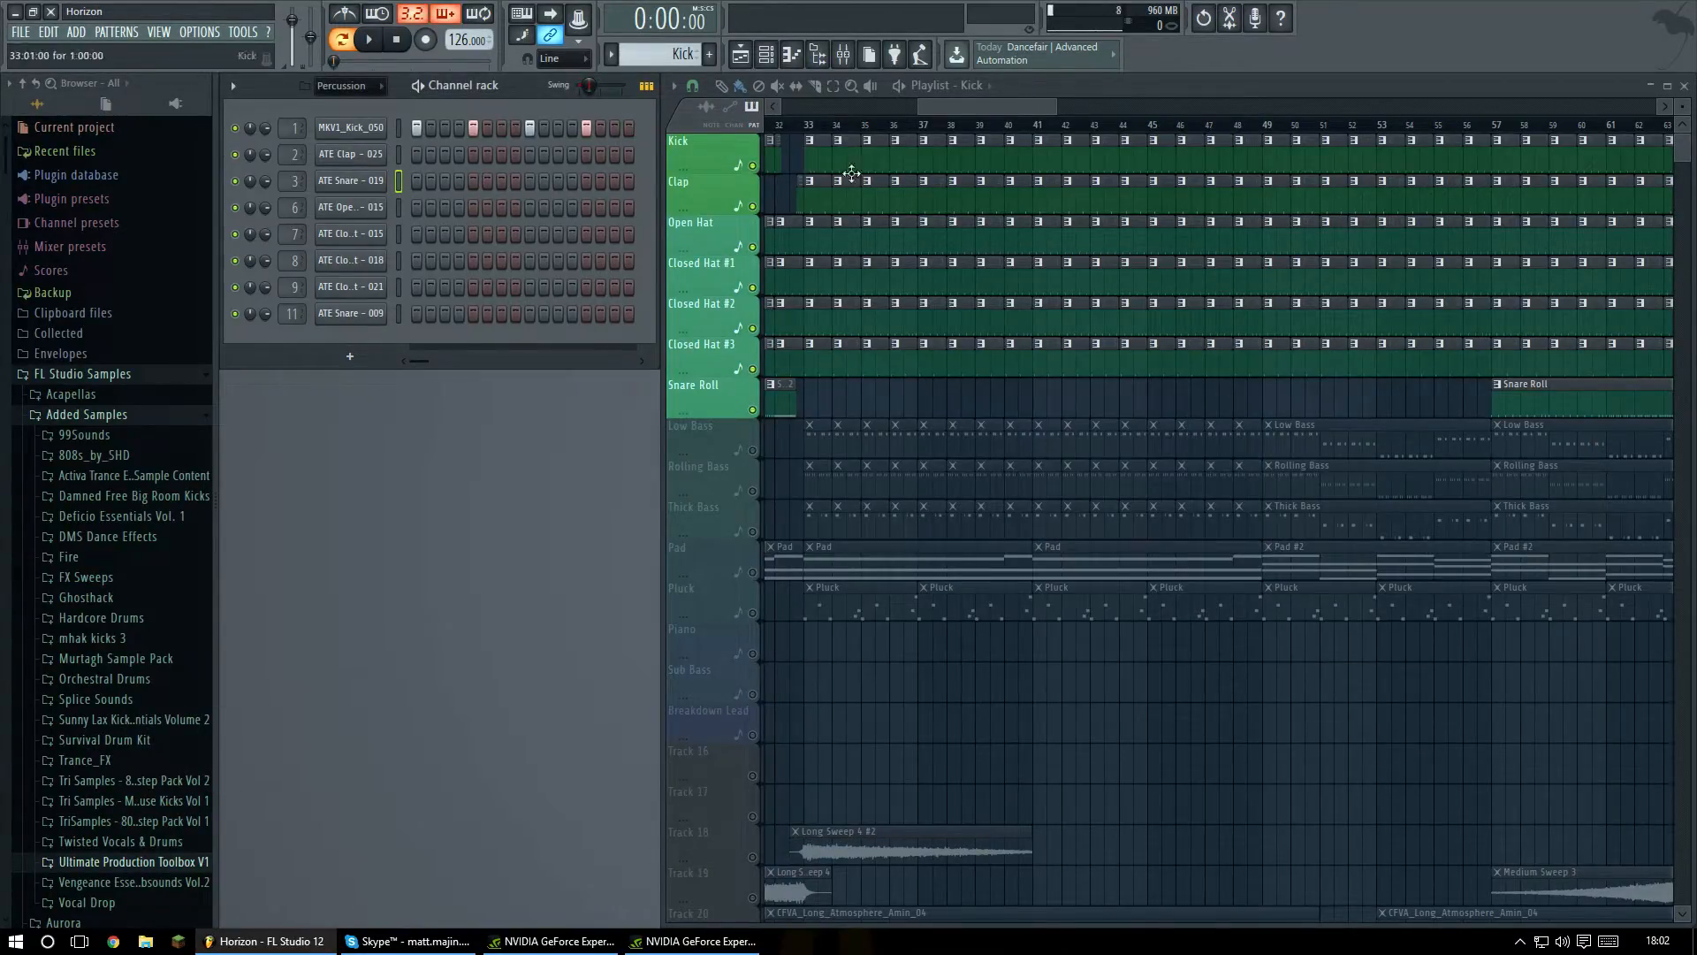
Show the Fruity parametric EQ 2 of the ATE Clap - 025 mixer track, moved clear of the track names.
{"action": "left_click", "coordinate": [372, 162]}
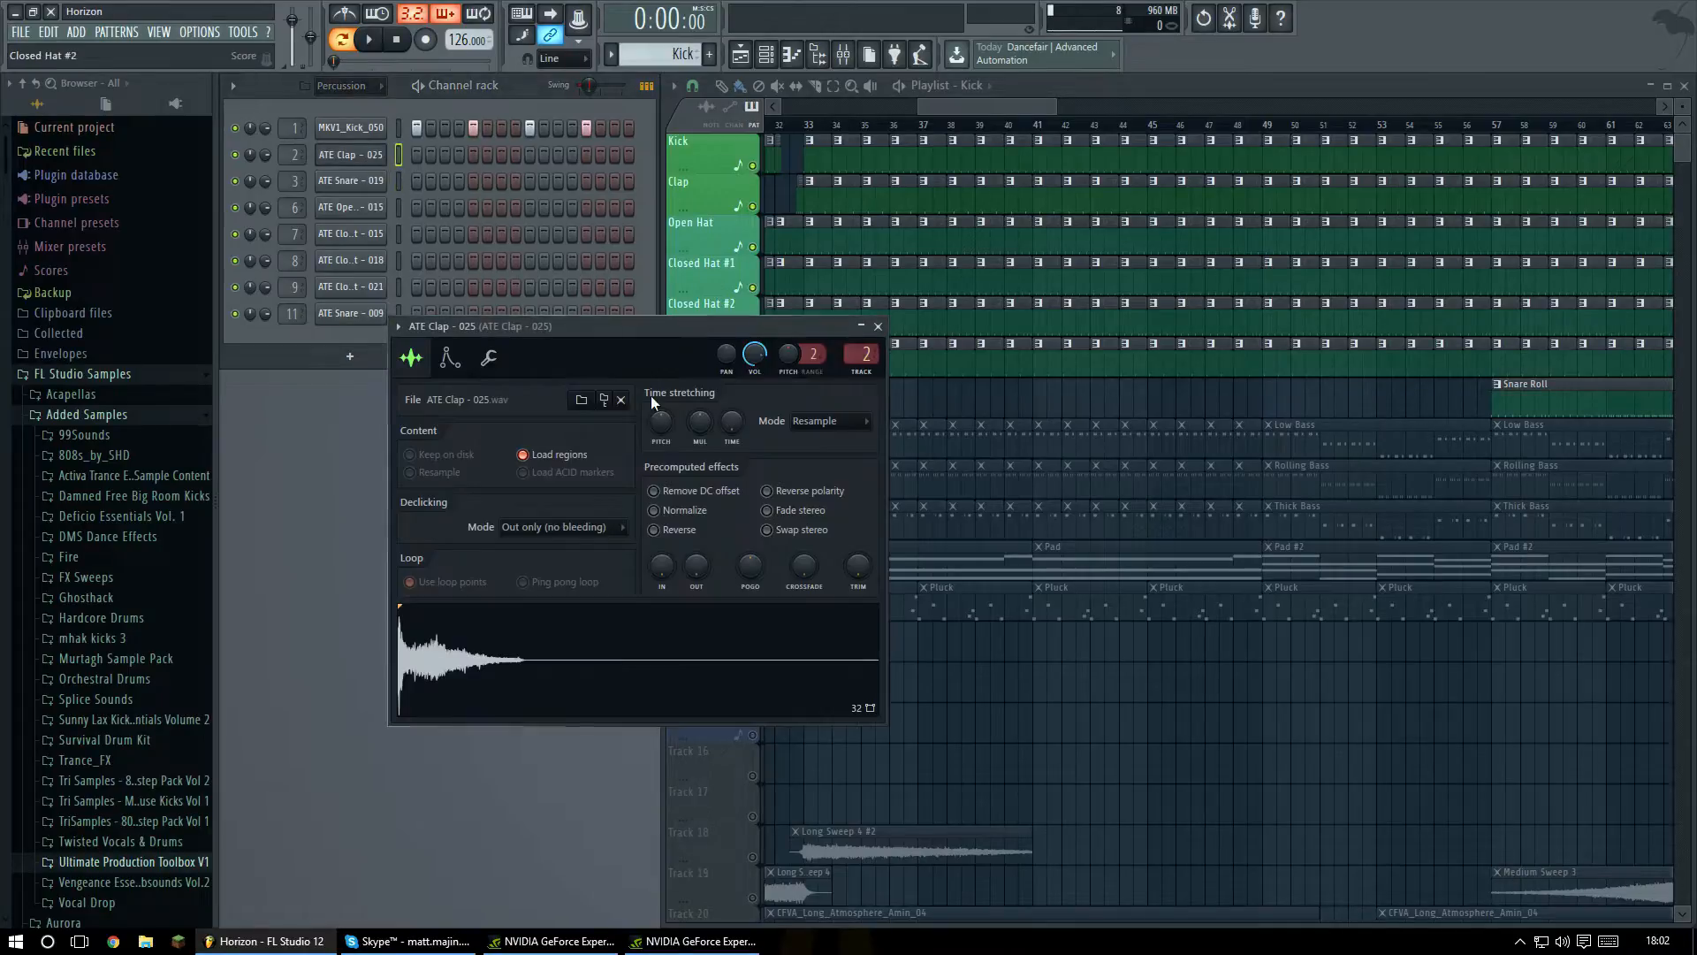
{"action": "left_click", "coordinate": [864, 347]}
{"action": "left_click", "coordinate": [845, 54]}
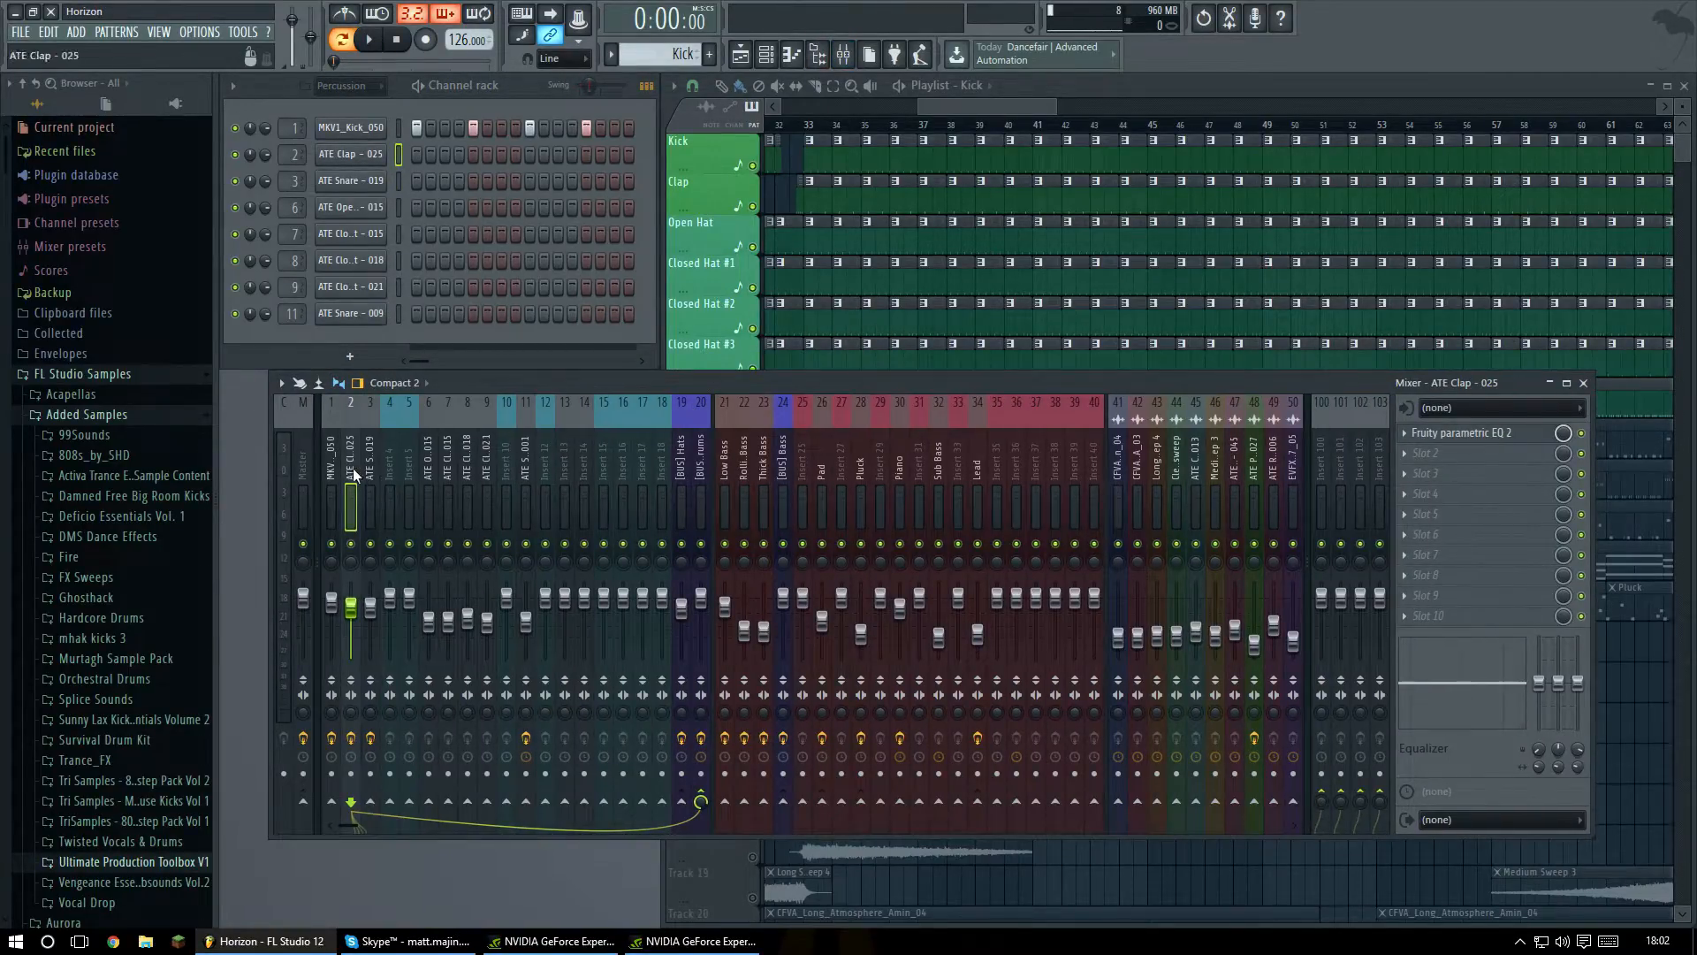
{"action": "left_click", "coordinate": [1472, 433]}
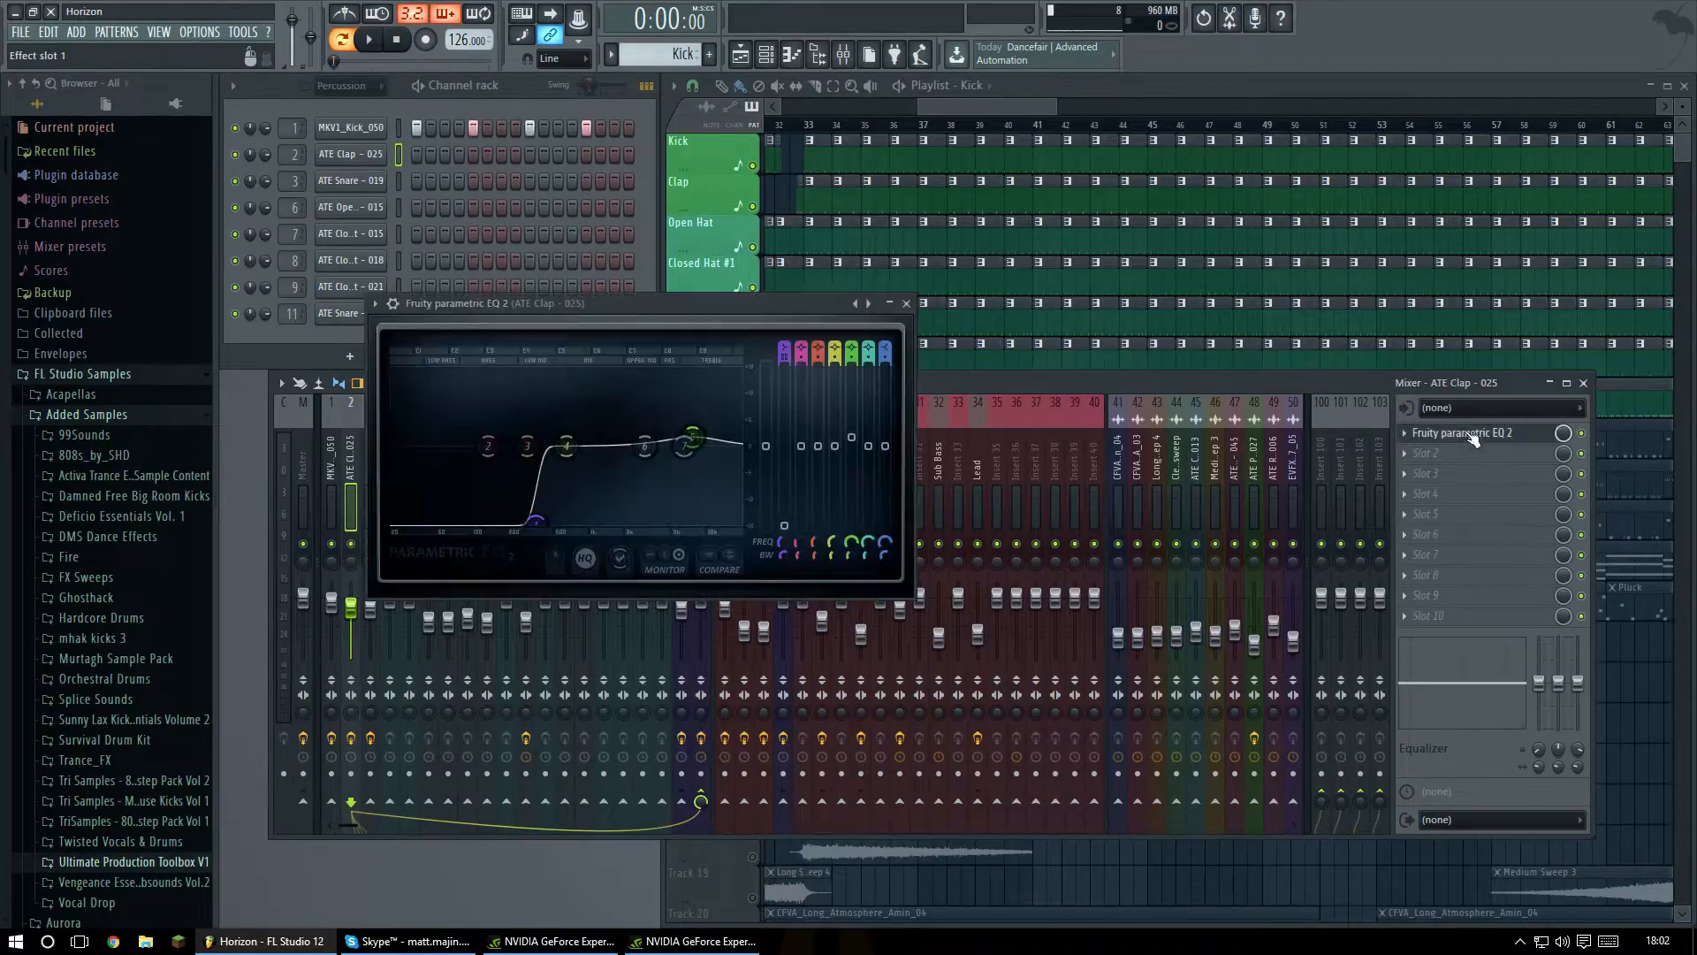
{"action": "left_click_drag", "start_coordinate": [615, 300], "coordinate": [1051, 142]}
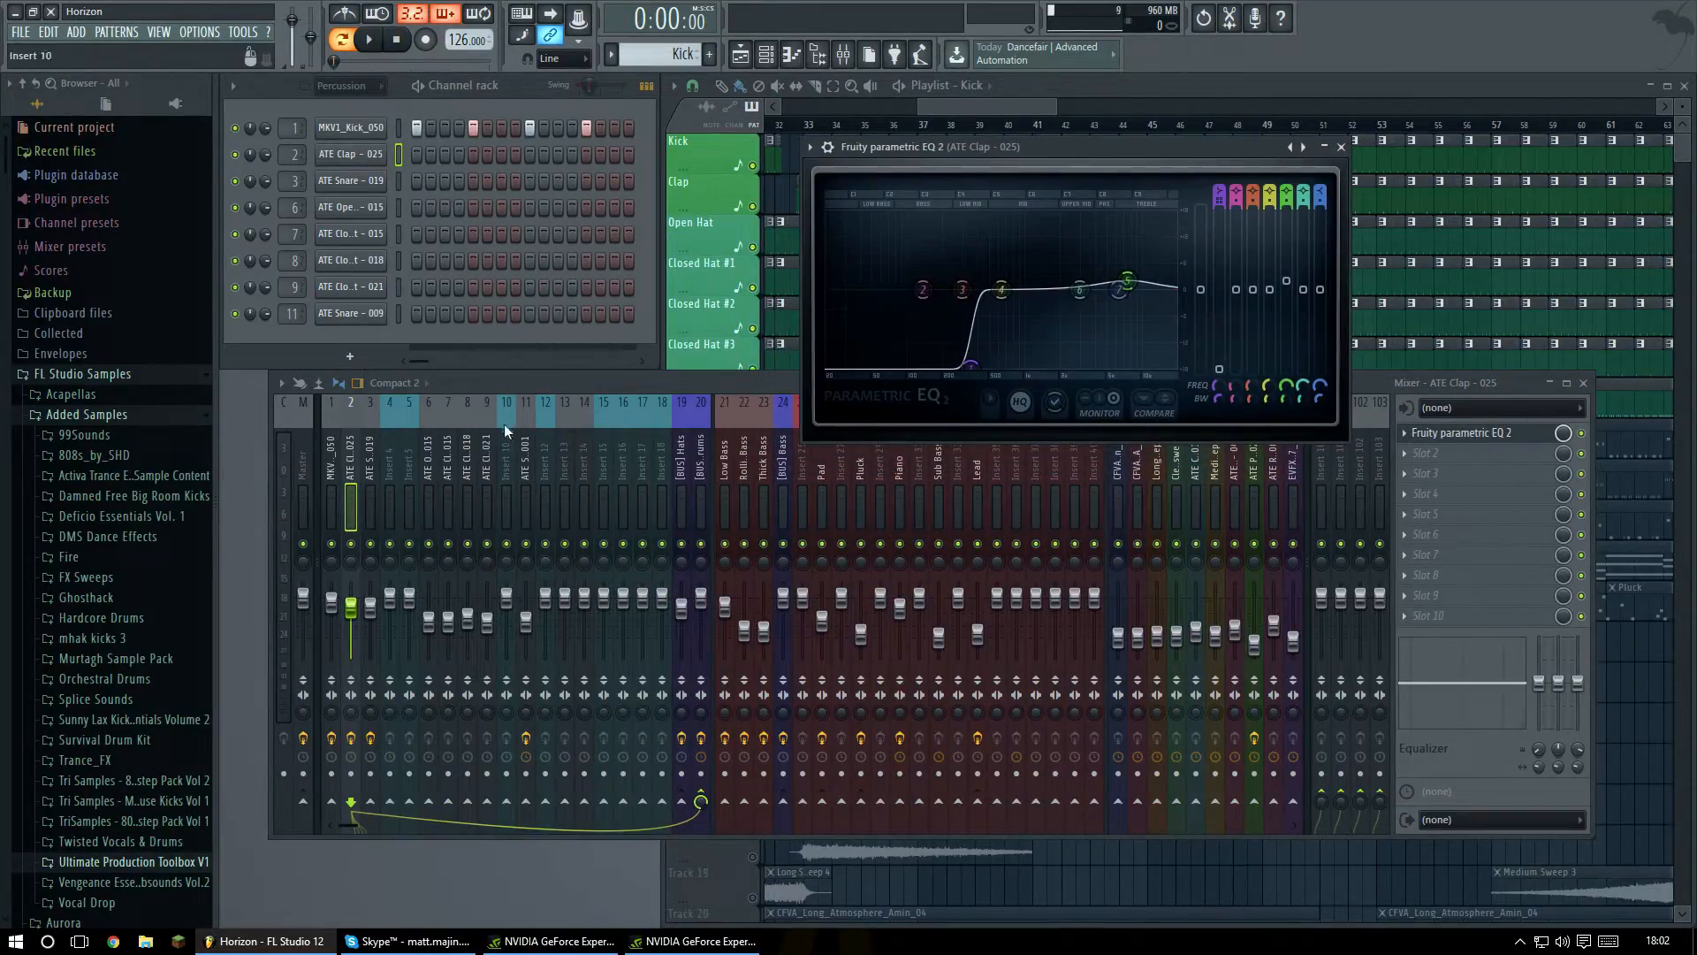
Open the ATE Snare - 019 track's EQ, switch to the Clap pattern, and place the clap and snare EQs side by side.
{"action": "left_click", "coordinate": [368, 455]}
{"action": "left_click", "coordinate": [1450, 432]}
{"action": "left_click_drag", "start_coordinate": [809, 305], "coordinate": [1134, 328]}
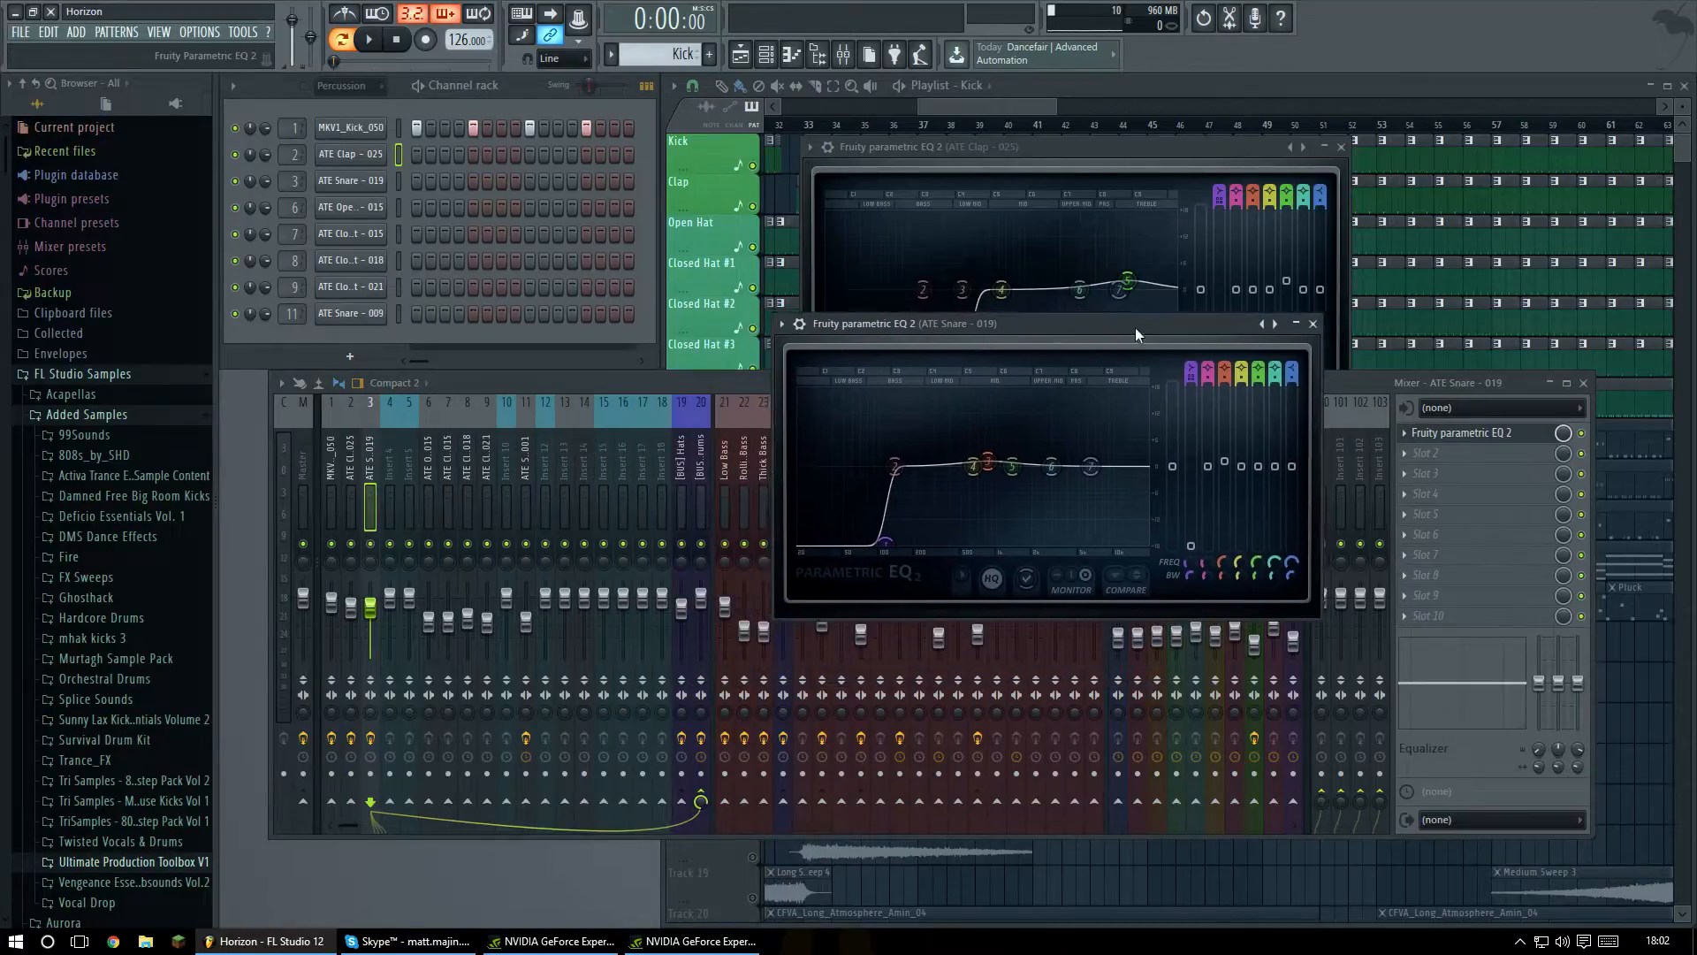
{"action": "left_click_drag", "start_coordinate": [1080, 147], "coordinate": [594, 163]}
{"action": "left_click_drag", "start_coordinate": [960, 320], "coordinate": [1056, 162]}
{"action": "scroll", "coordinate": [645, 54], "scroll_direction": "down", "scroll_amount": 1}
{"action": "left_click_drag", "start_coordinate": [649, 166], "coordinate": [647, 281]}
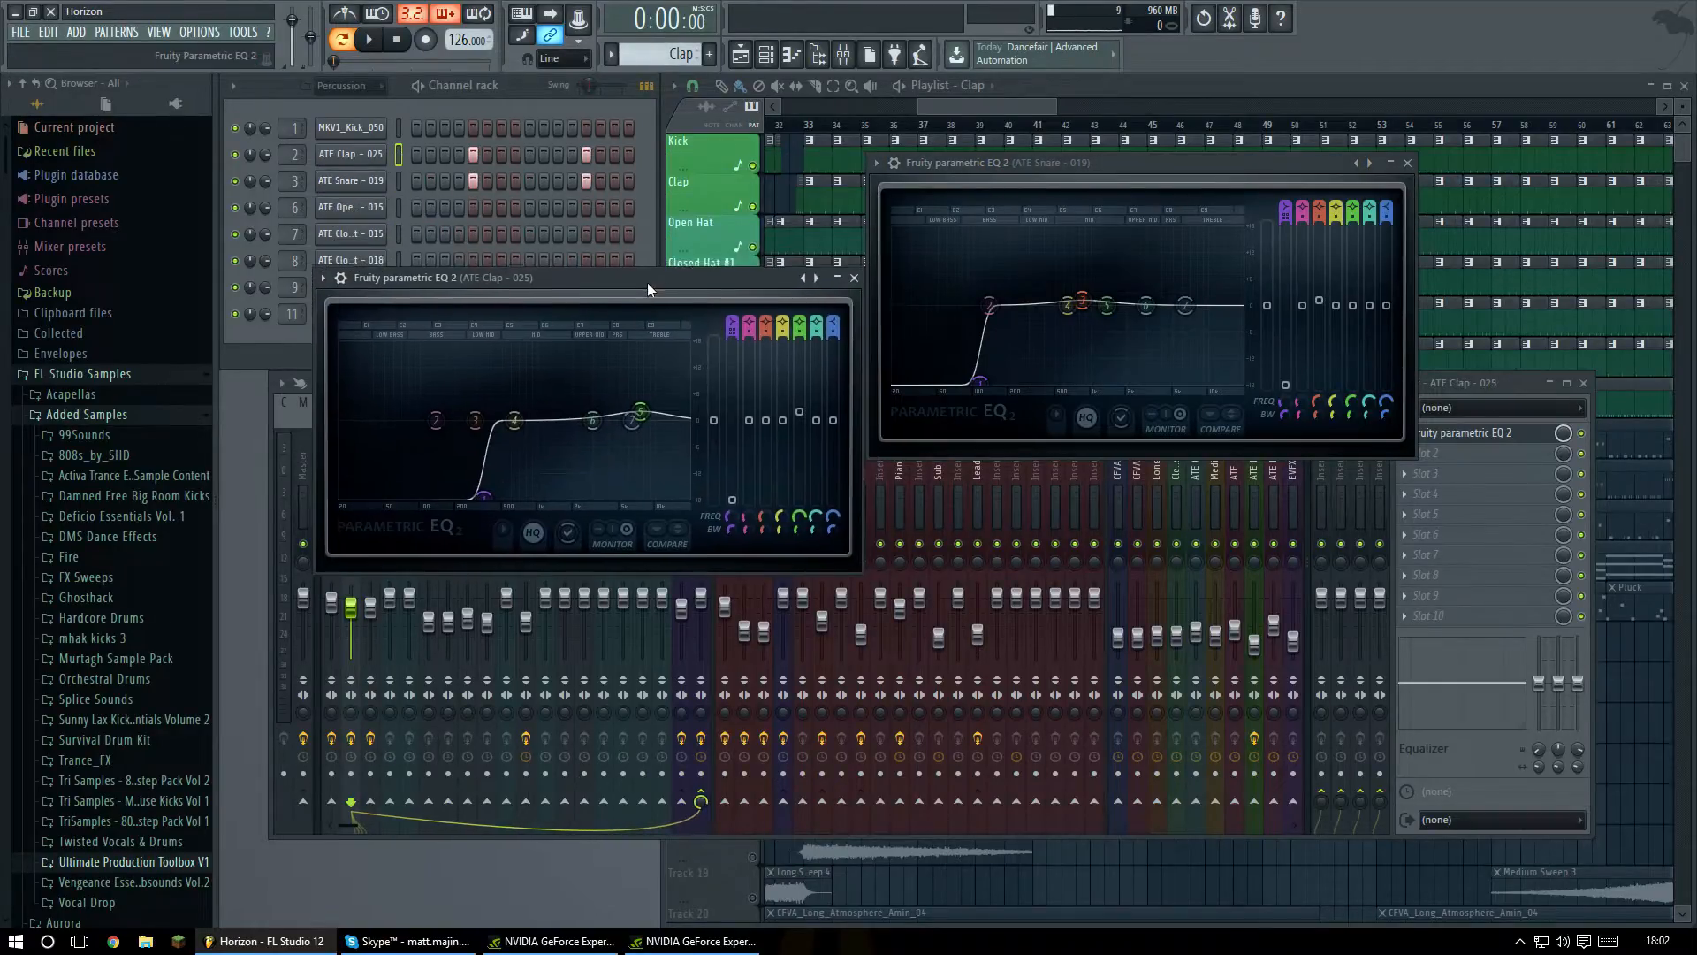
{"action": "left_click_drag", "start_coordinate": [1089, 167], "coordinate": [1048, 278]}
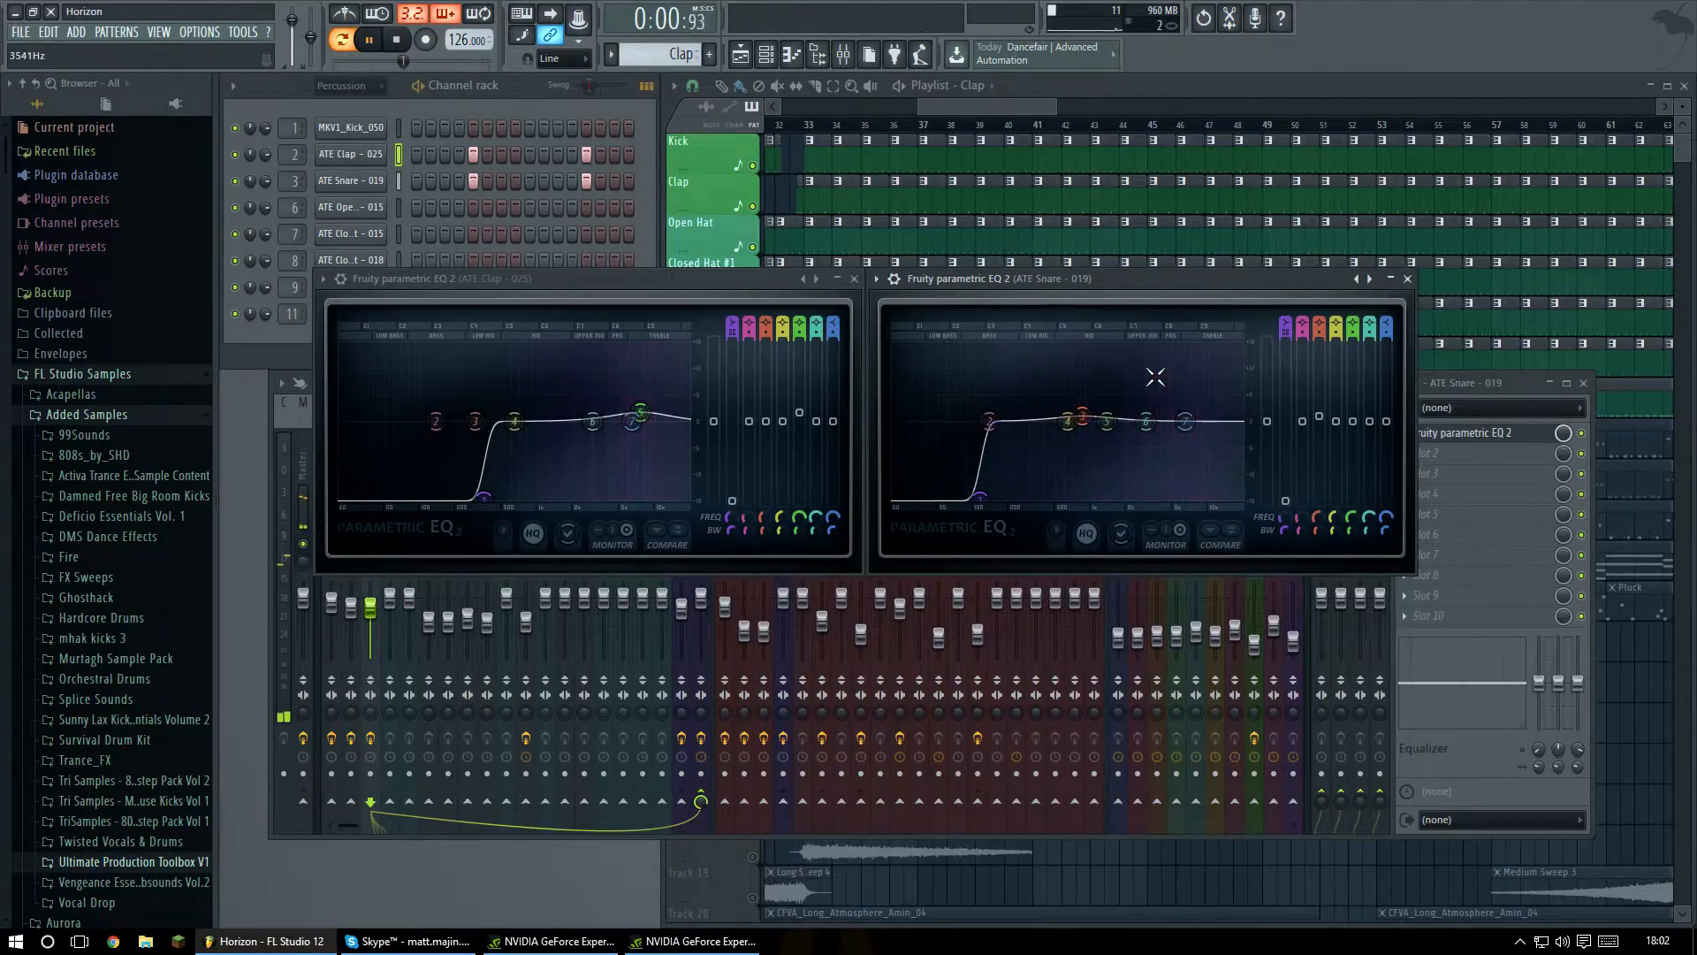
Play the Clap pattern to compare the clap and snare spectra, stop playback, and close both EQ windows.
{"action": "key", "text": "space"}
{"action": "key", "text": "space"}
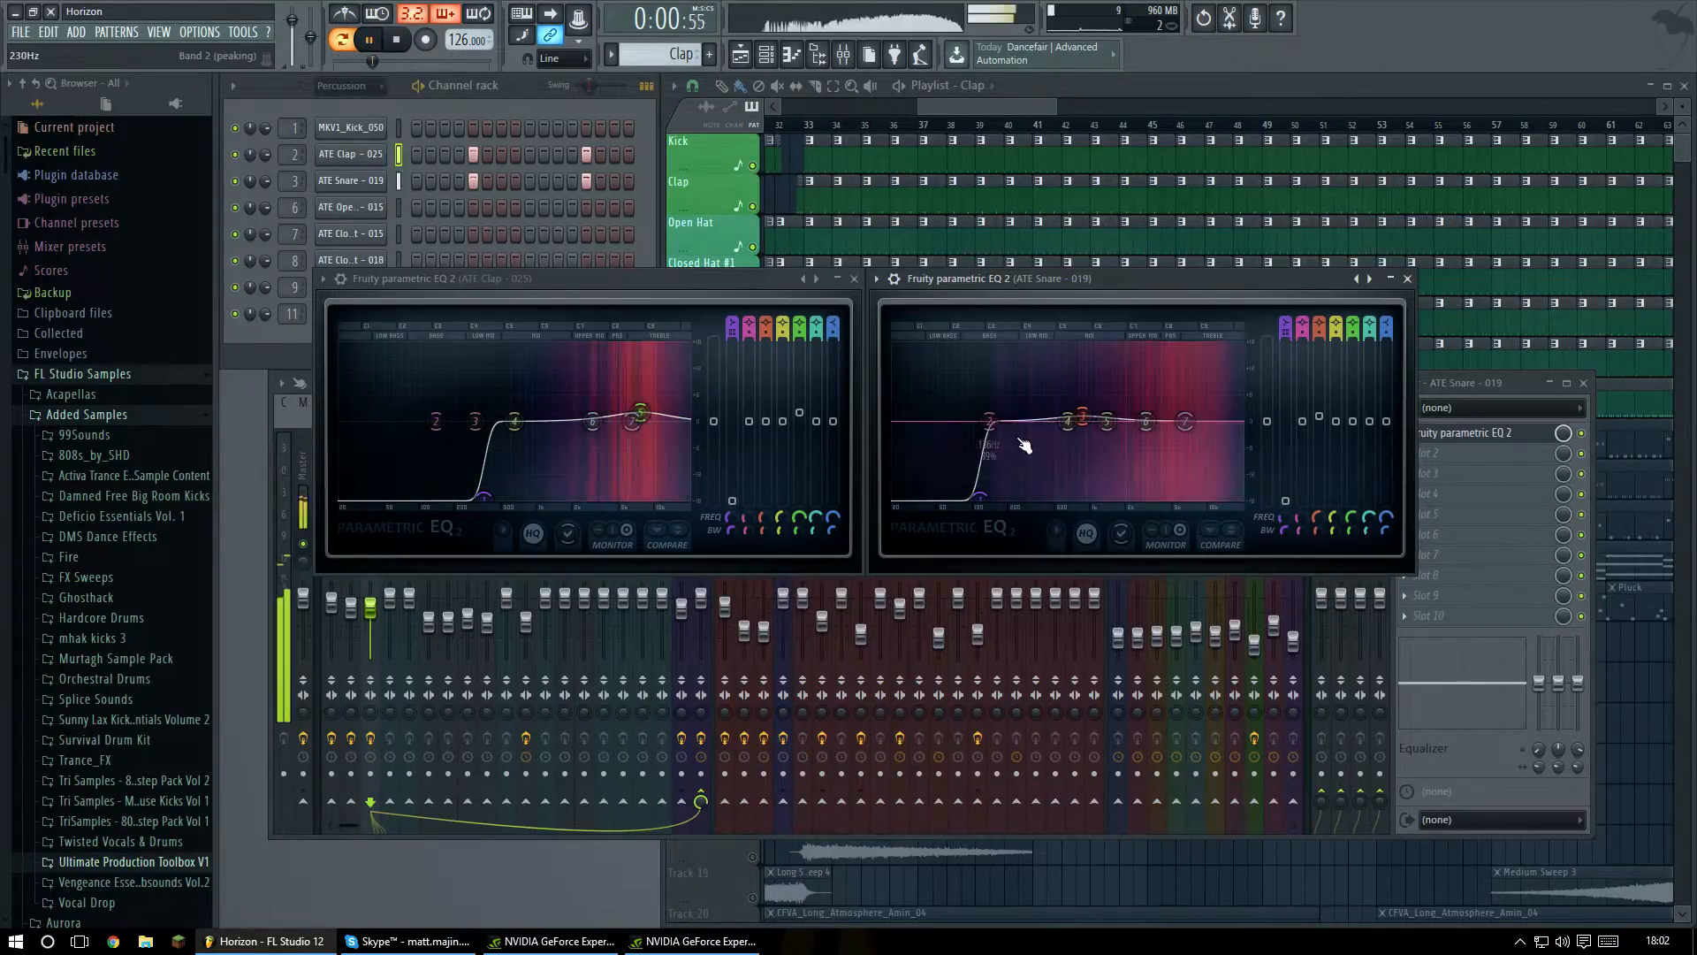
{"action": "key", "text": "space"}
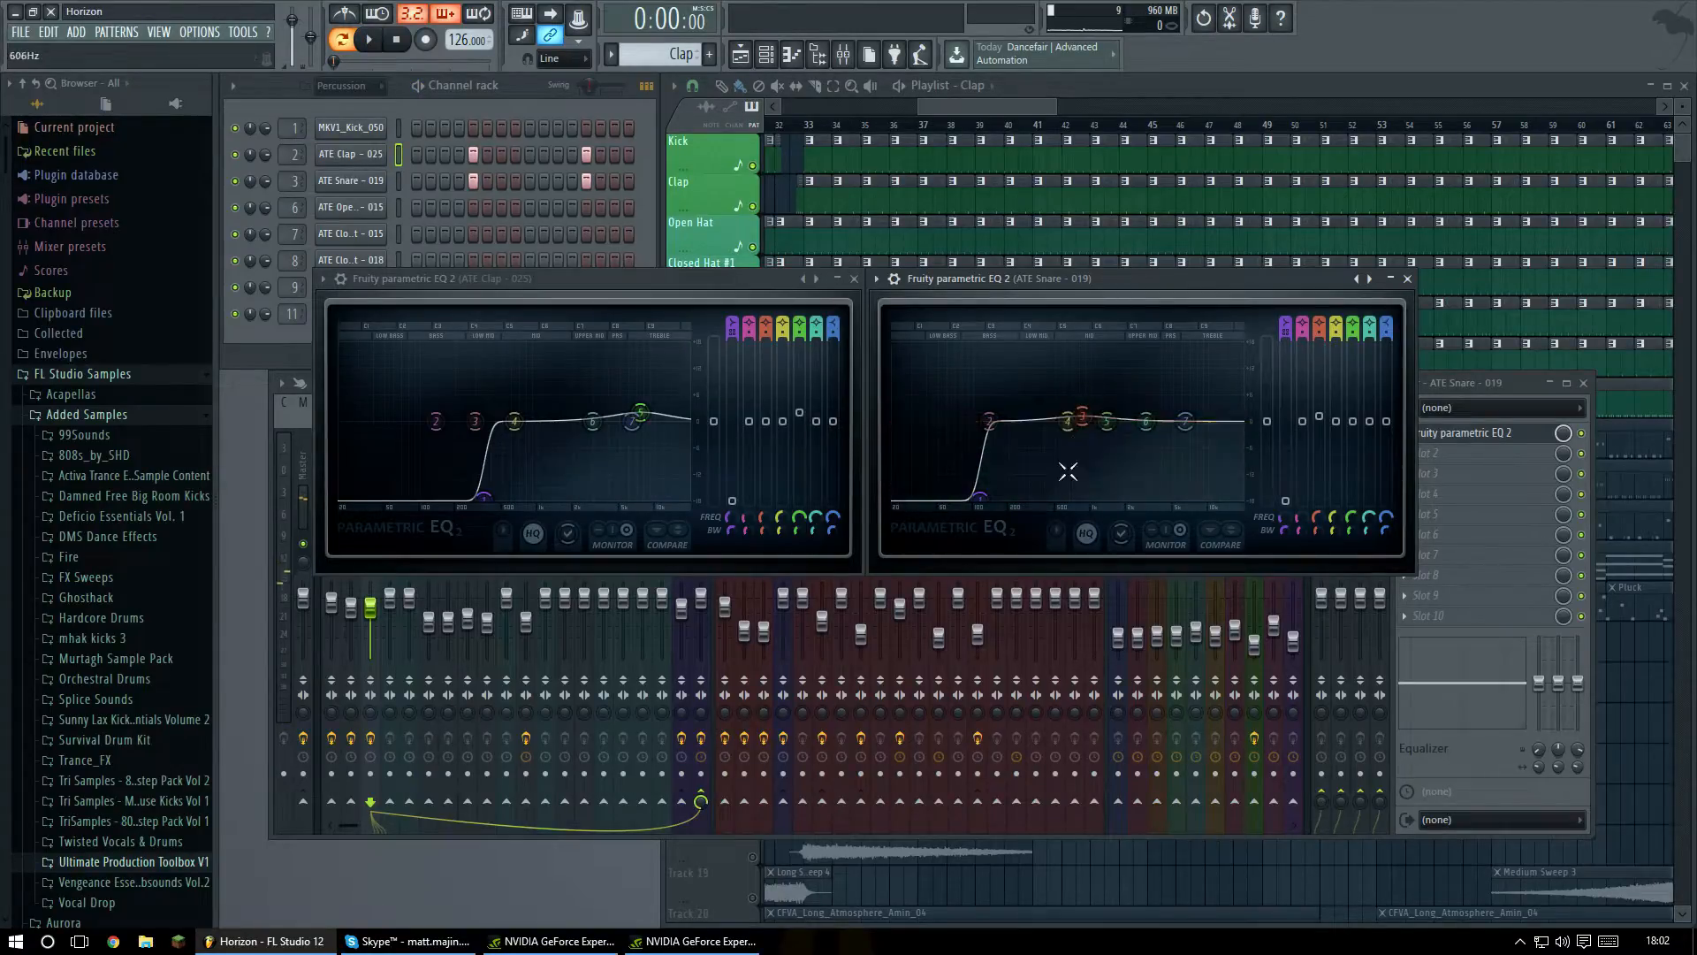
{"action": "left_click", "coordinate": [1408, 278]}
{"action": "left_click", "coordinate": [854, 278]}
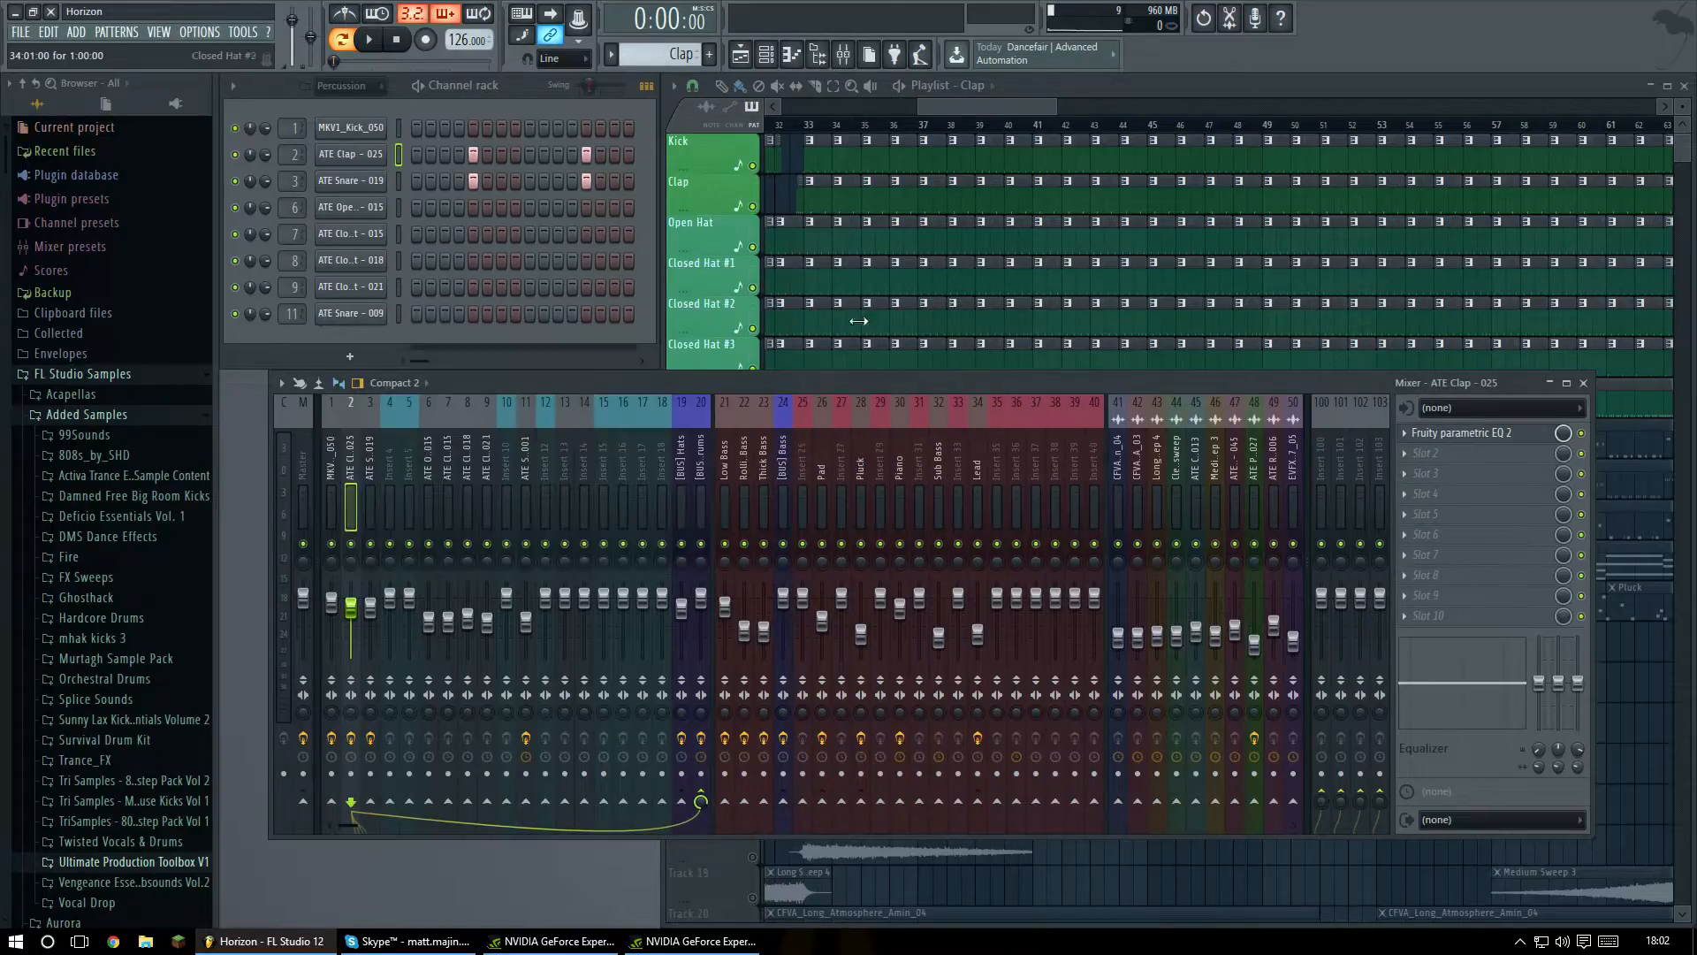
{"action": "left_click_drag", "start_coordinate": [911, 382], "coordinate": [906, 396]}
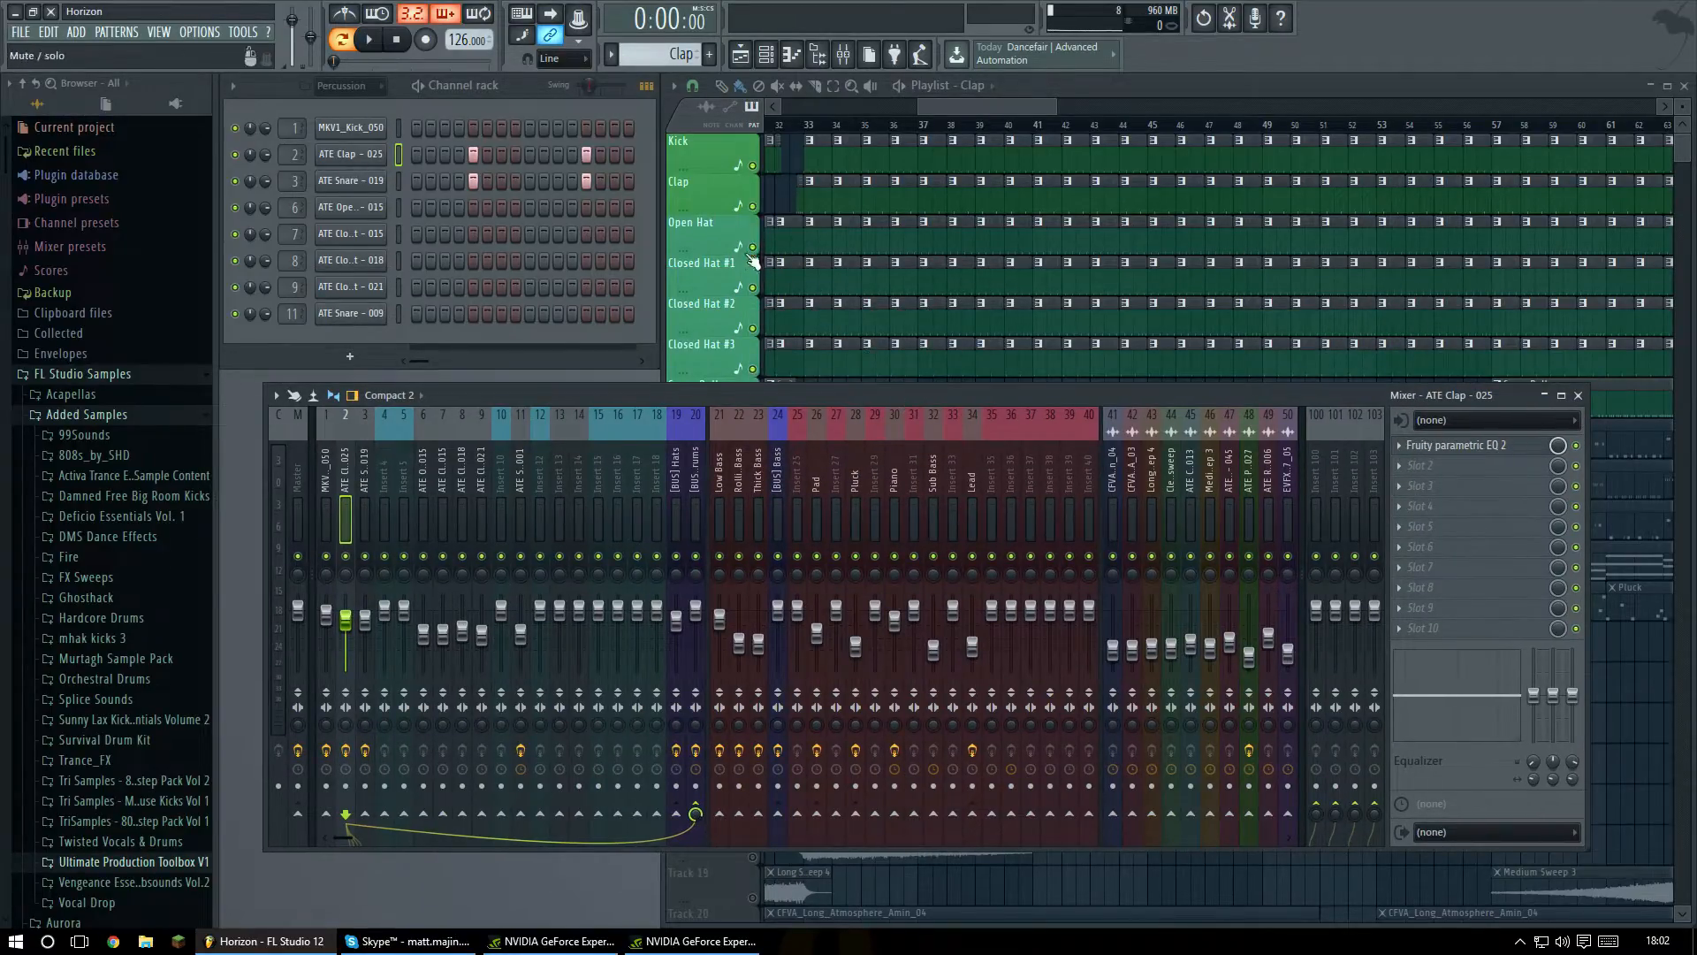
Play the drums in song mode from bar 33 while toggling the ATE Snare - 019 and ATE Clap - 025 channels' mutes, and stop playback.
{"action": "left_click", "coordinate": [234, 180]}
{"action": "left_click", "coordinate": [813, 131]}
{"action": "key", "text": "space"}
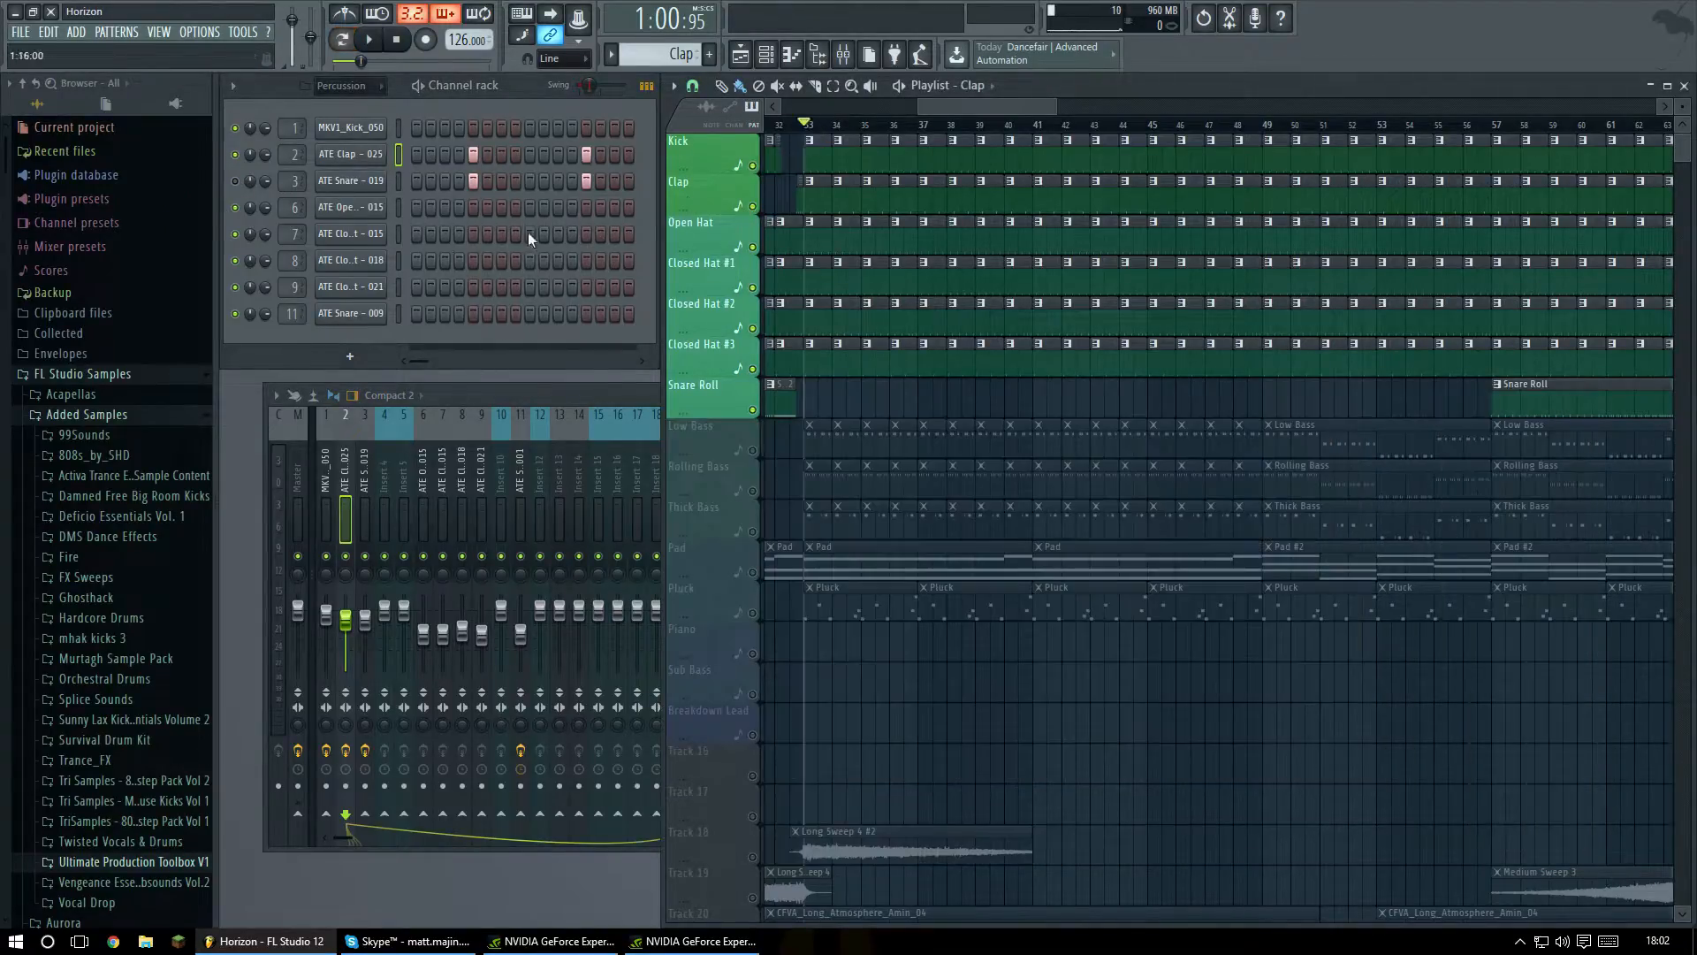
{"action": "left_click", "coordinate": [235, 181]}
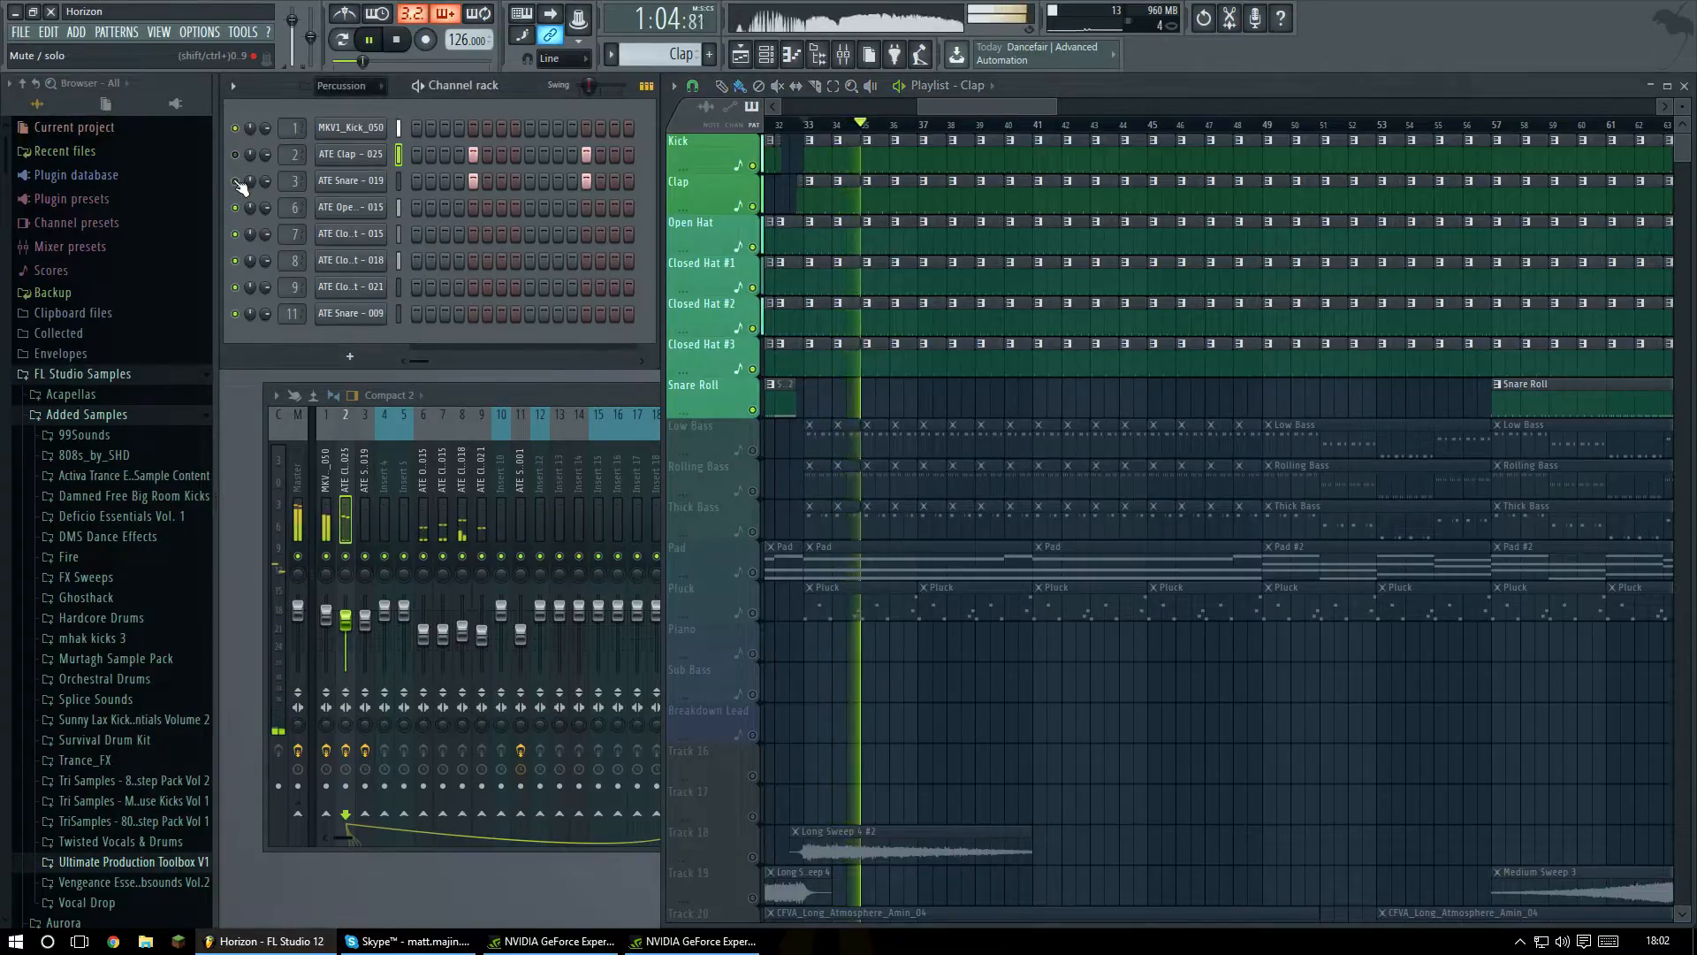
{"action": "left_click", "coordinate": [236, 155]}
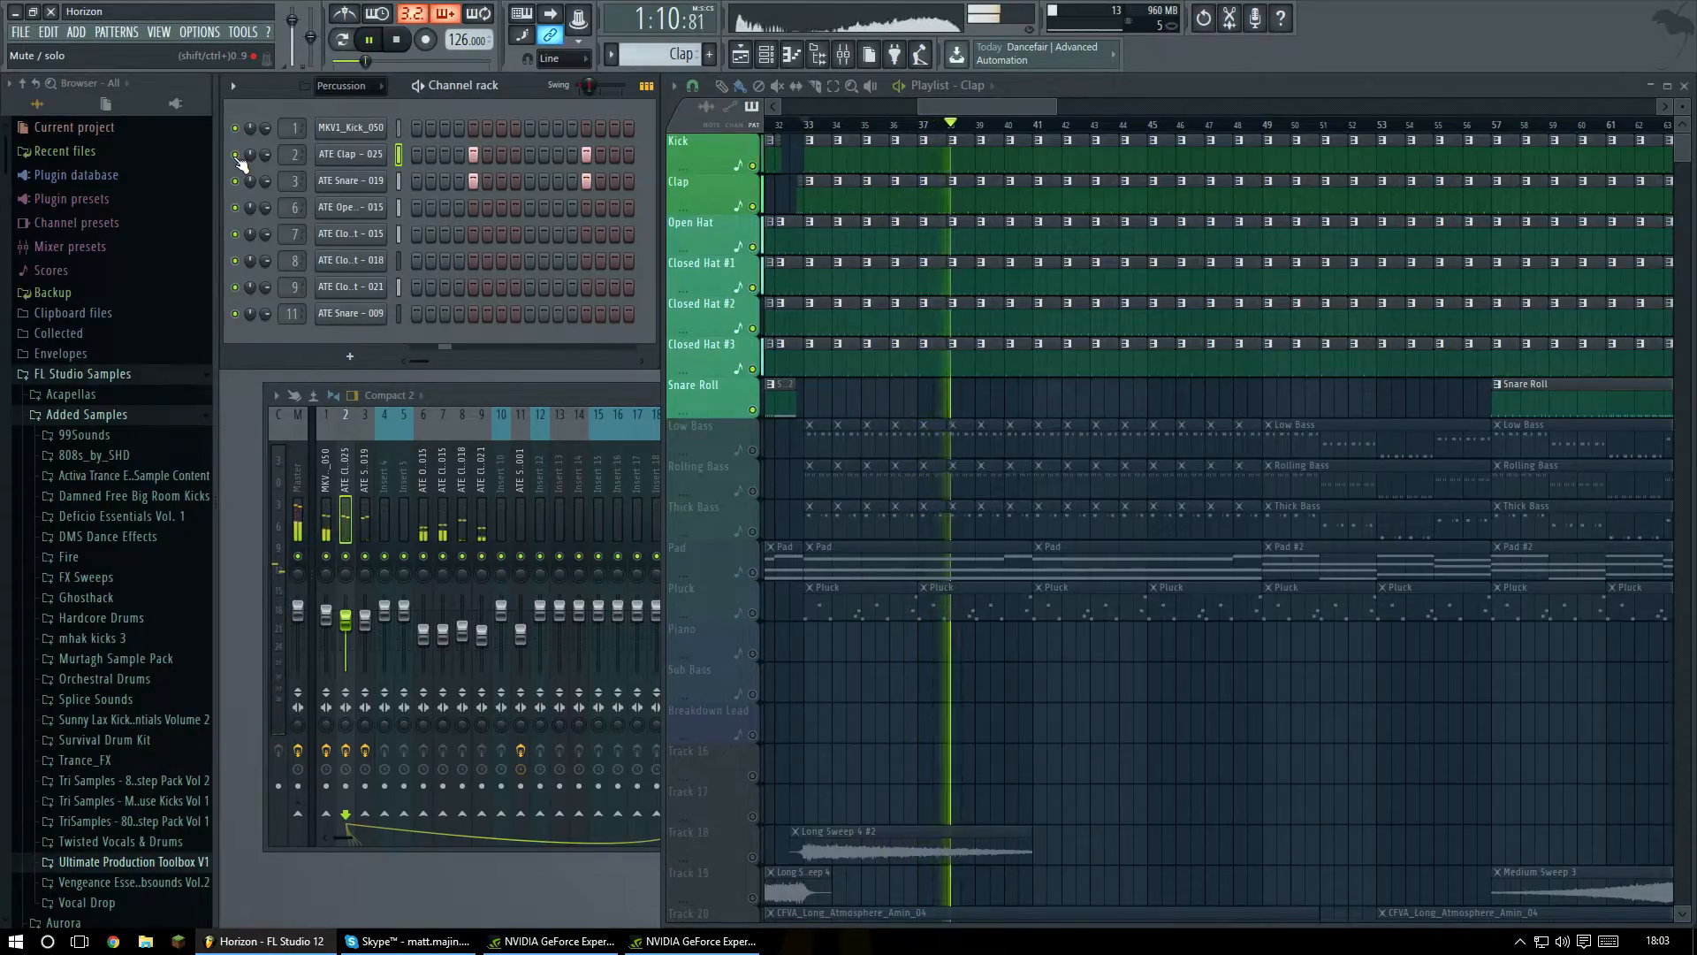
{"action": "key", "text": "space"}
Mute the Closed Hat #1, Closed Hat #2 and Closed Hat #3 playlist tracks.
{"action": "left_click_drag", "start_coordinate": [561, 393], "coordinate": [549, 386]}
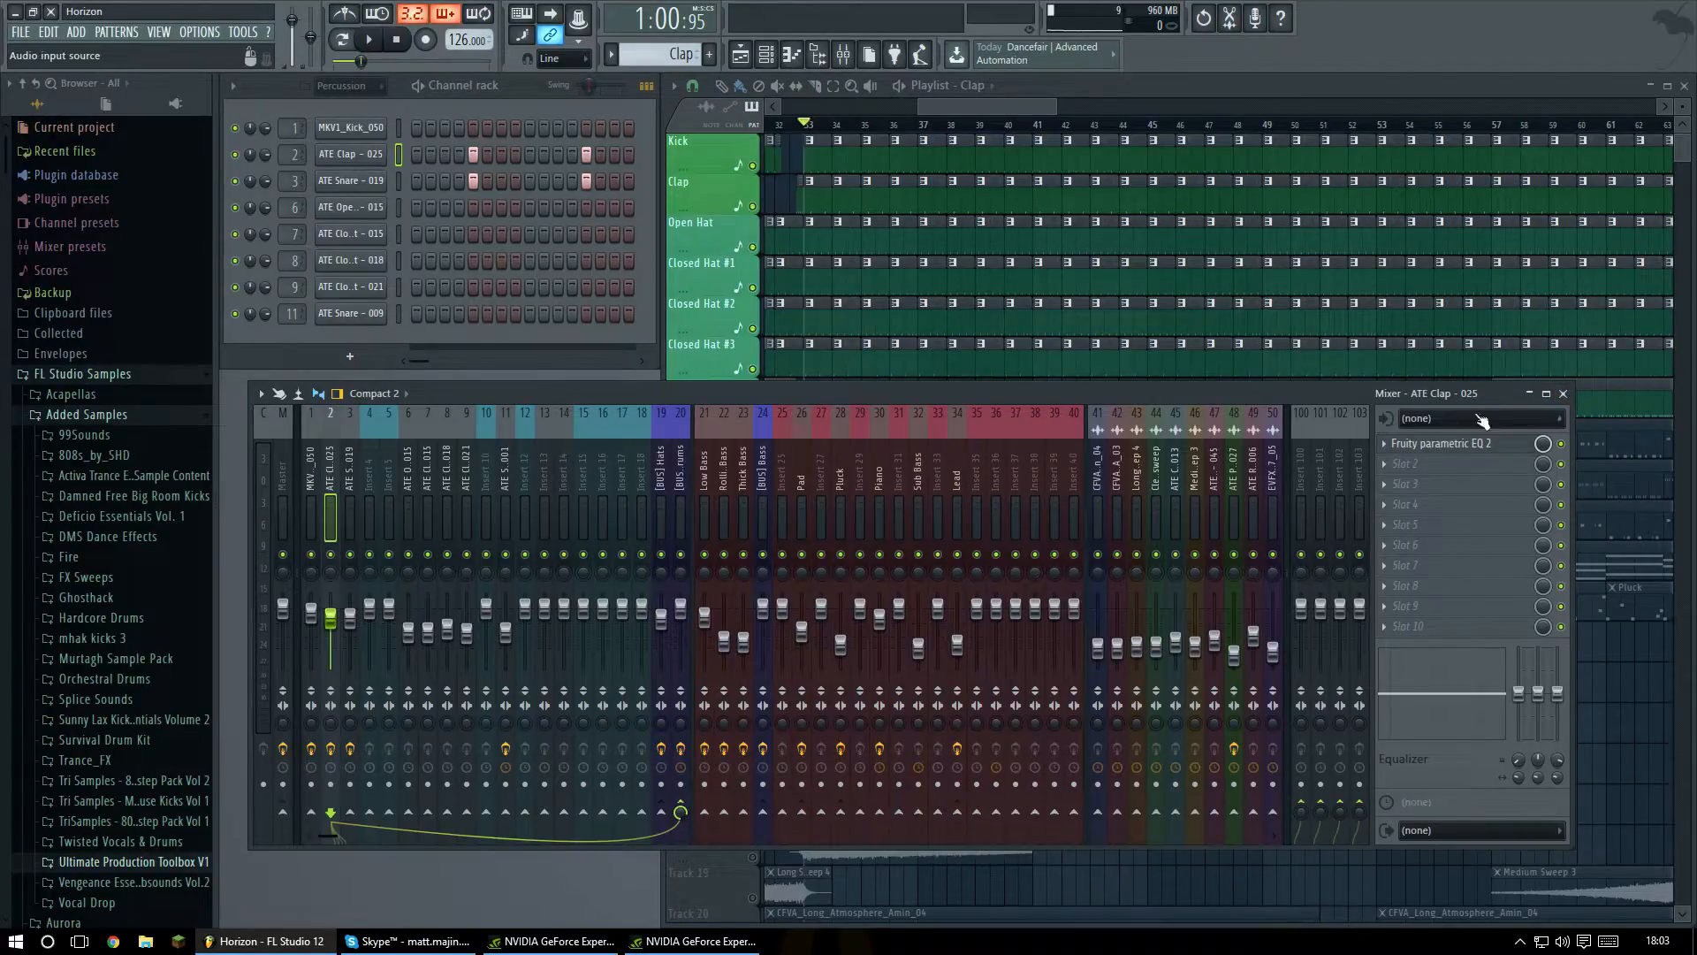
{"action": "left_click", "coordinate": [753, 287]}
{"action": "left_click", "coordinate": [752, 328]}
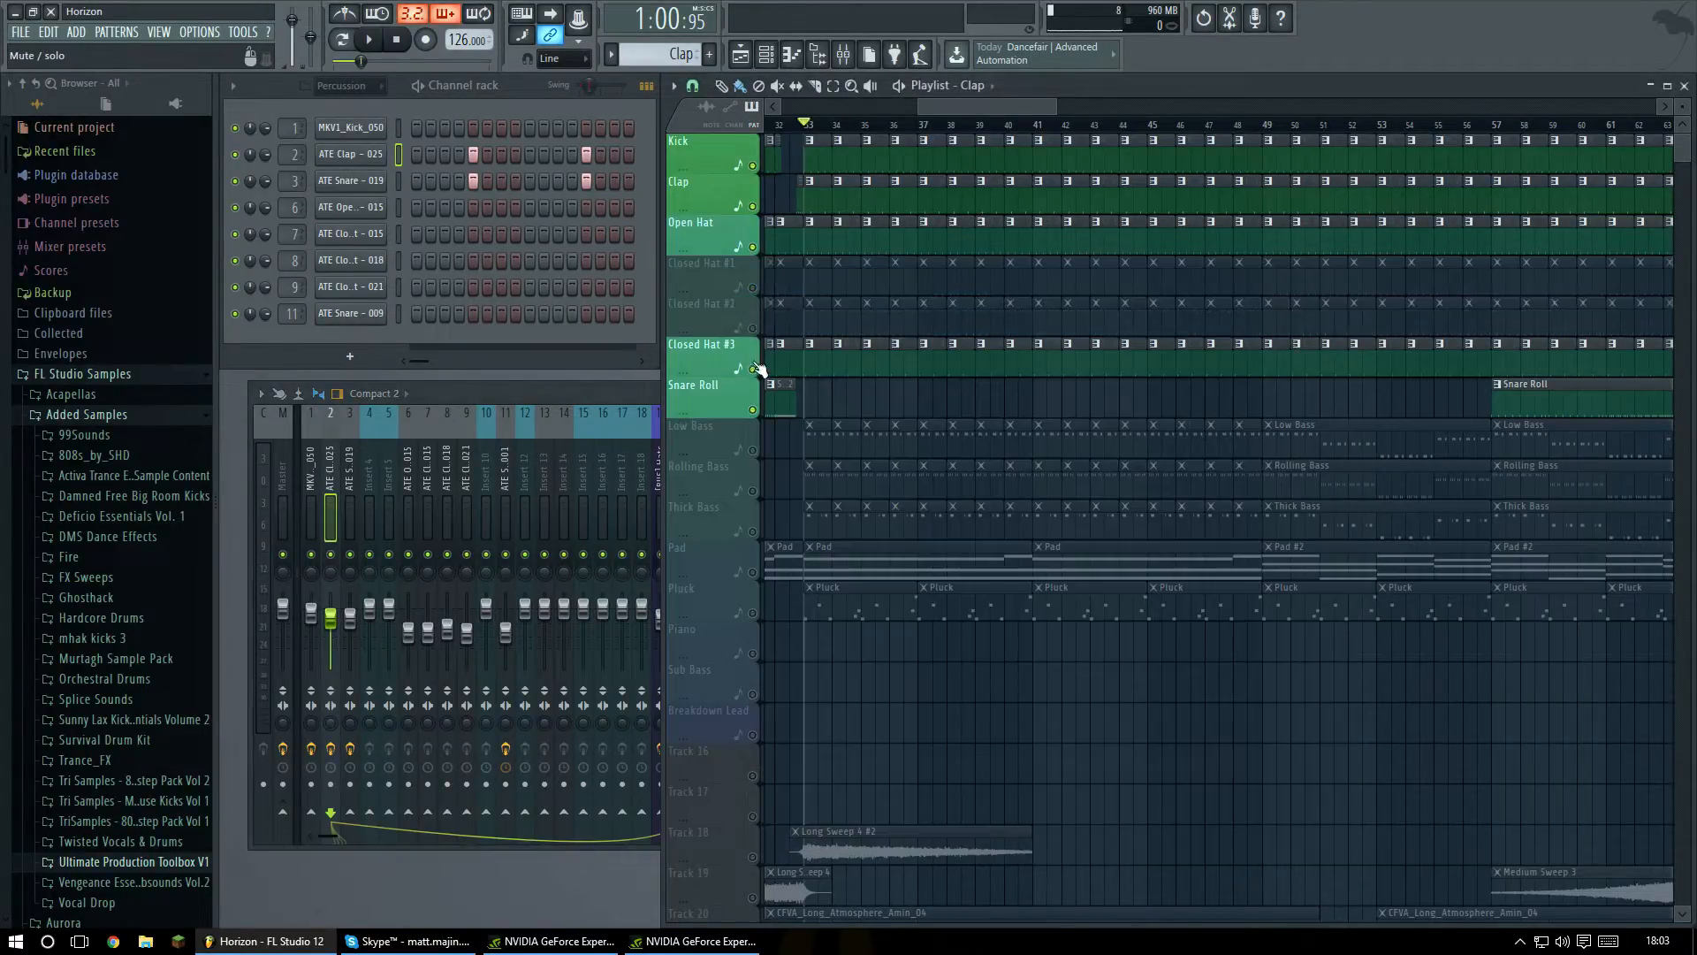
{"action": "left_click", "coordinate": [754, 367]}
Bring the mixer forward and select the ATE Open Hat - 015 channel and its mixer track.
{"action": "left_click", "coordinate": [543, 389]}
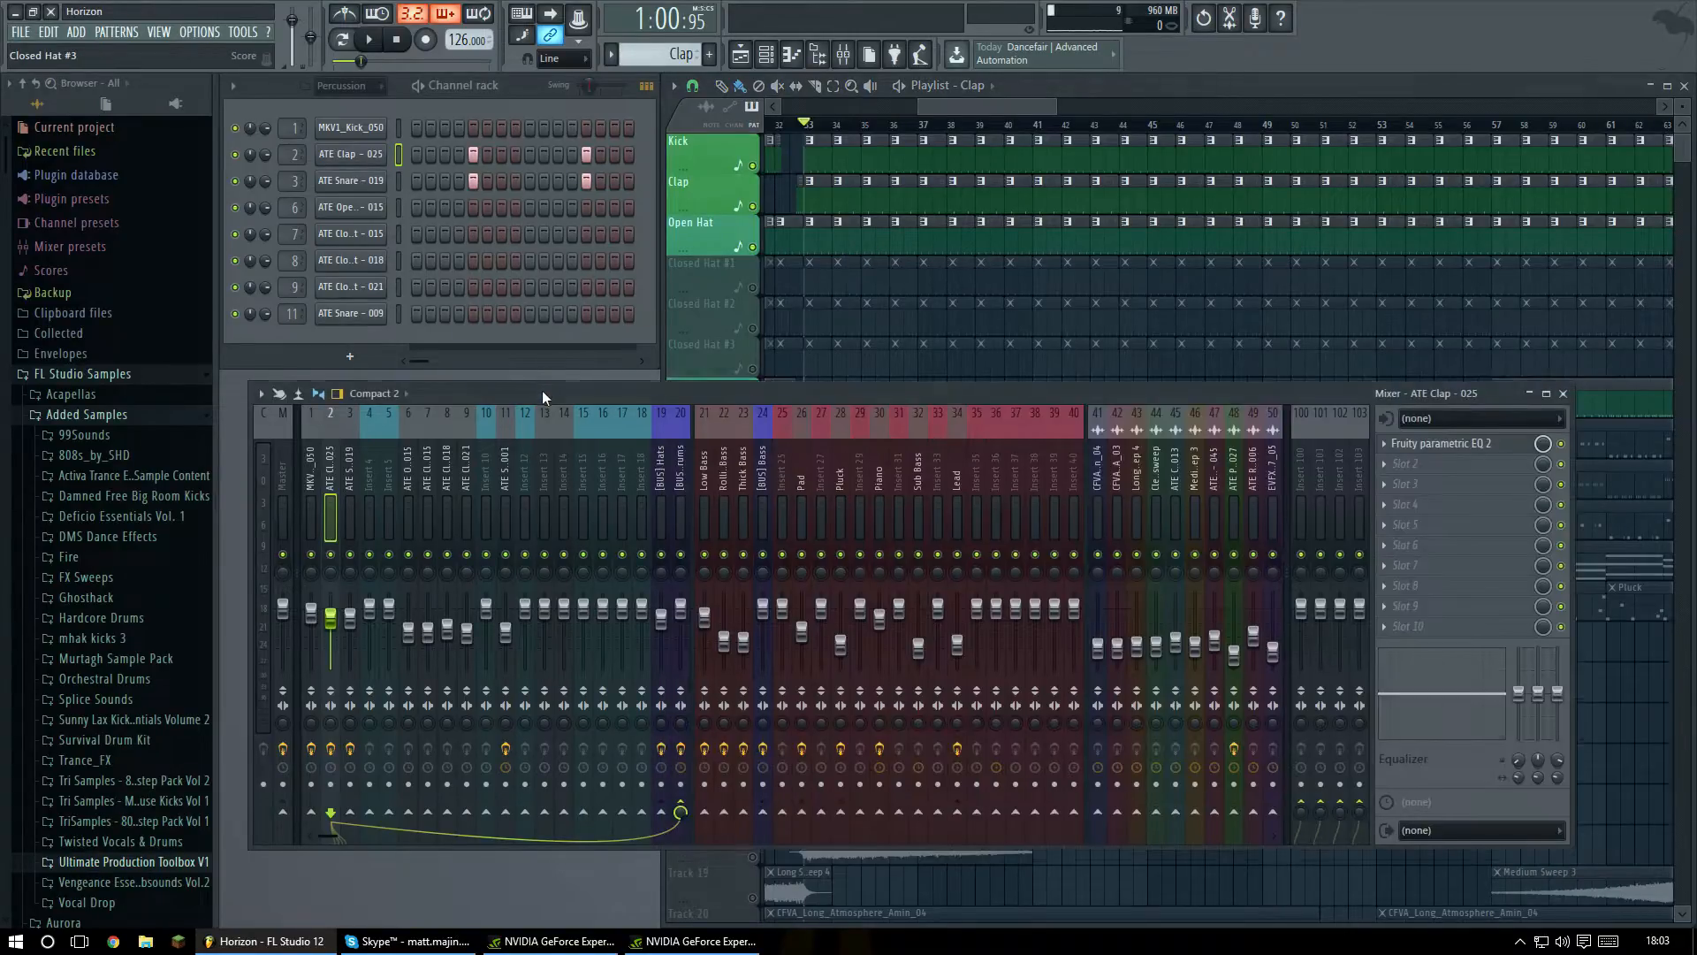
{"action": "left_click_drag", "start_coordinate": [542, 389], "coordinate": [544, 397]}
{"action": "left_click", "coordinate": [399, 207]}
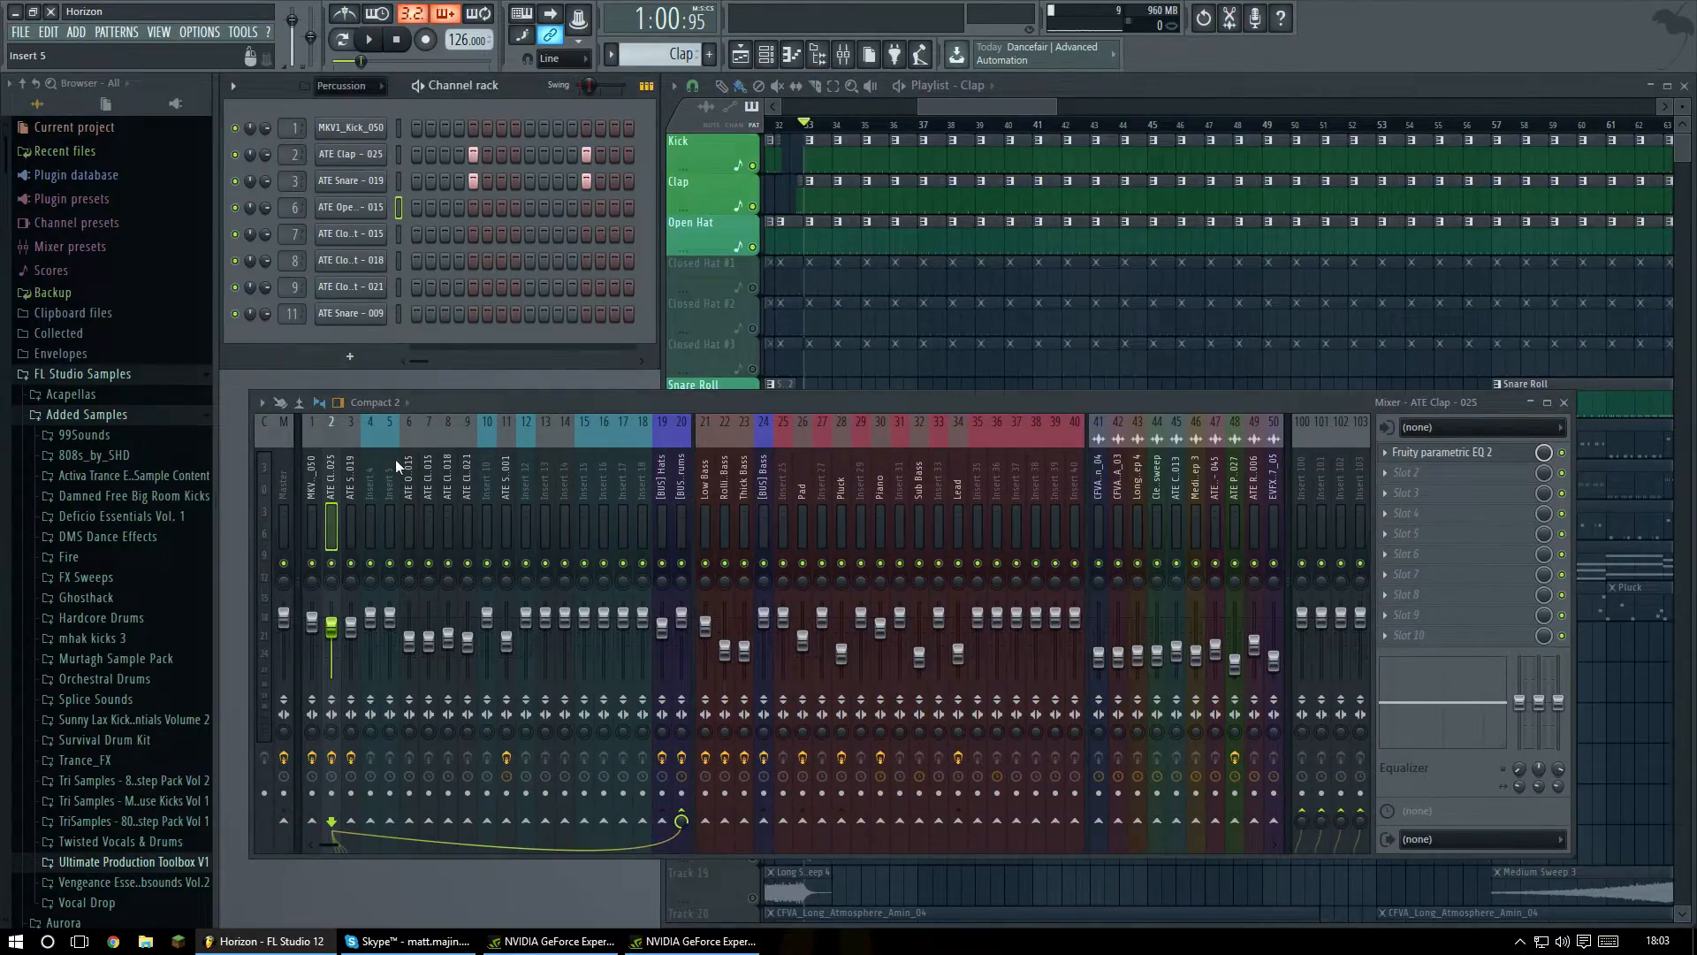
{"action": "left_click", "coordinate": [408, 478]}
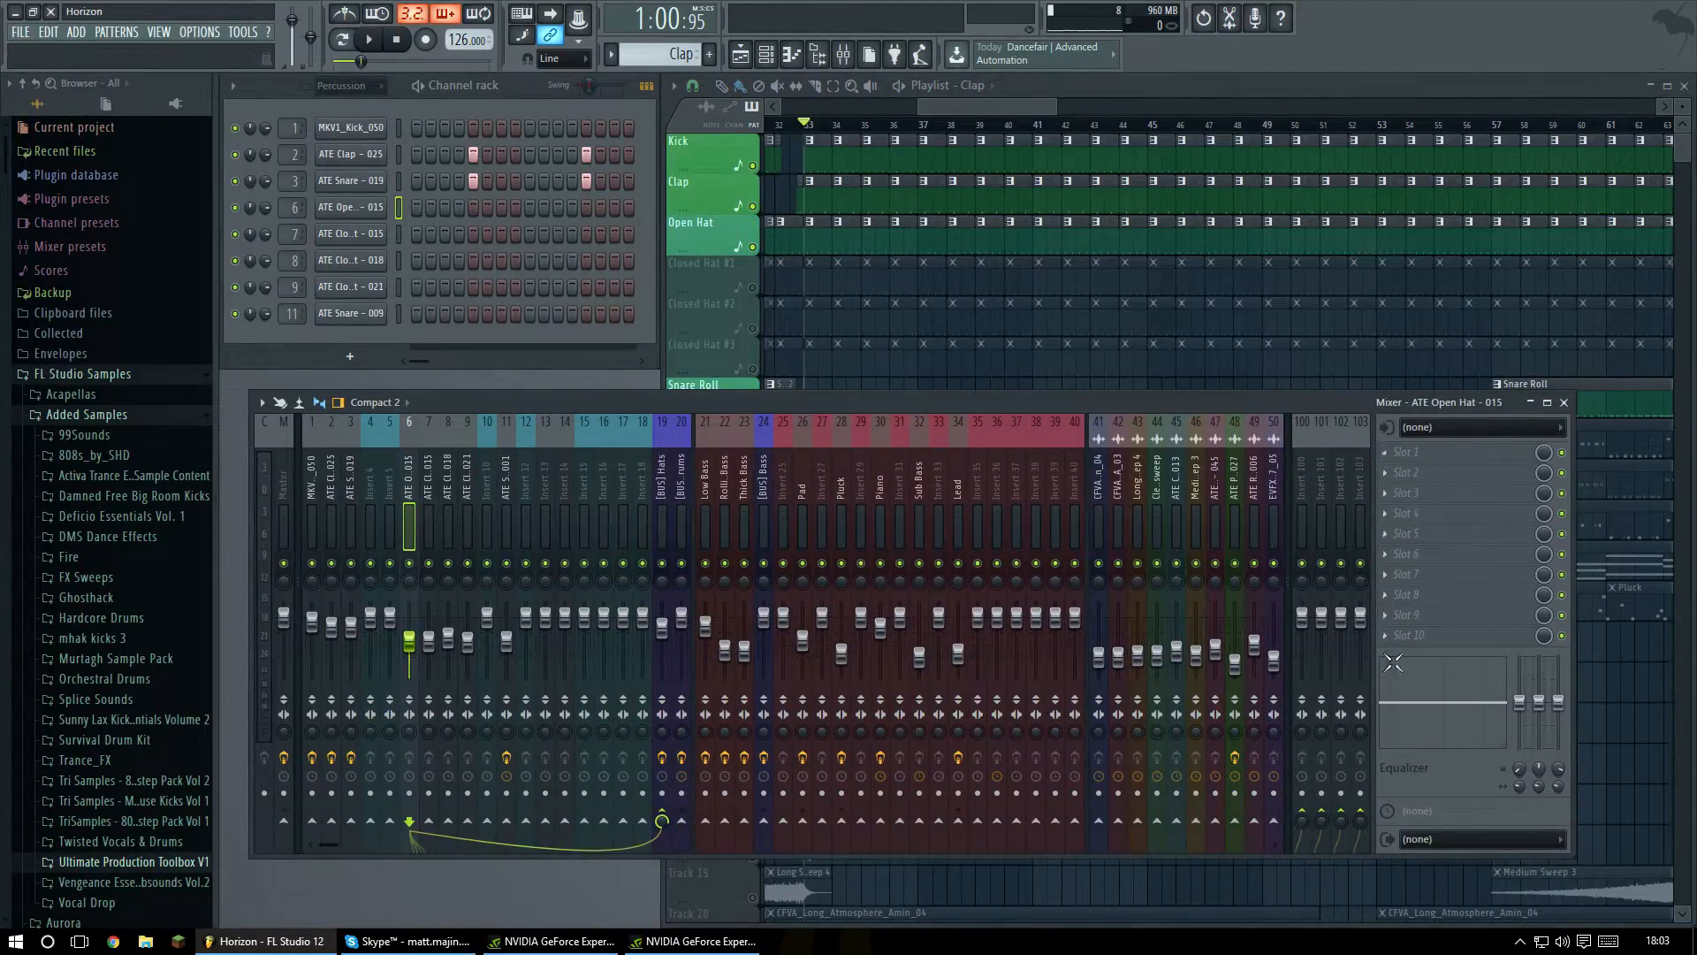
View the ATE Open Hat - 015 channel's sample waveform and sampler settings, close them and bring the mixer forward.
{"action": "left_click_drag", "start_coordinate": [585, 401], "coordinate": [577, 408]}
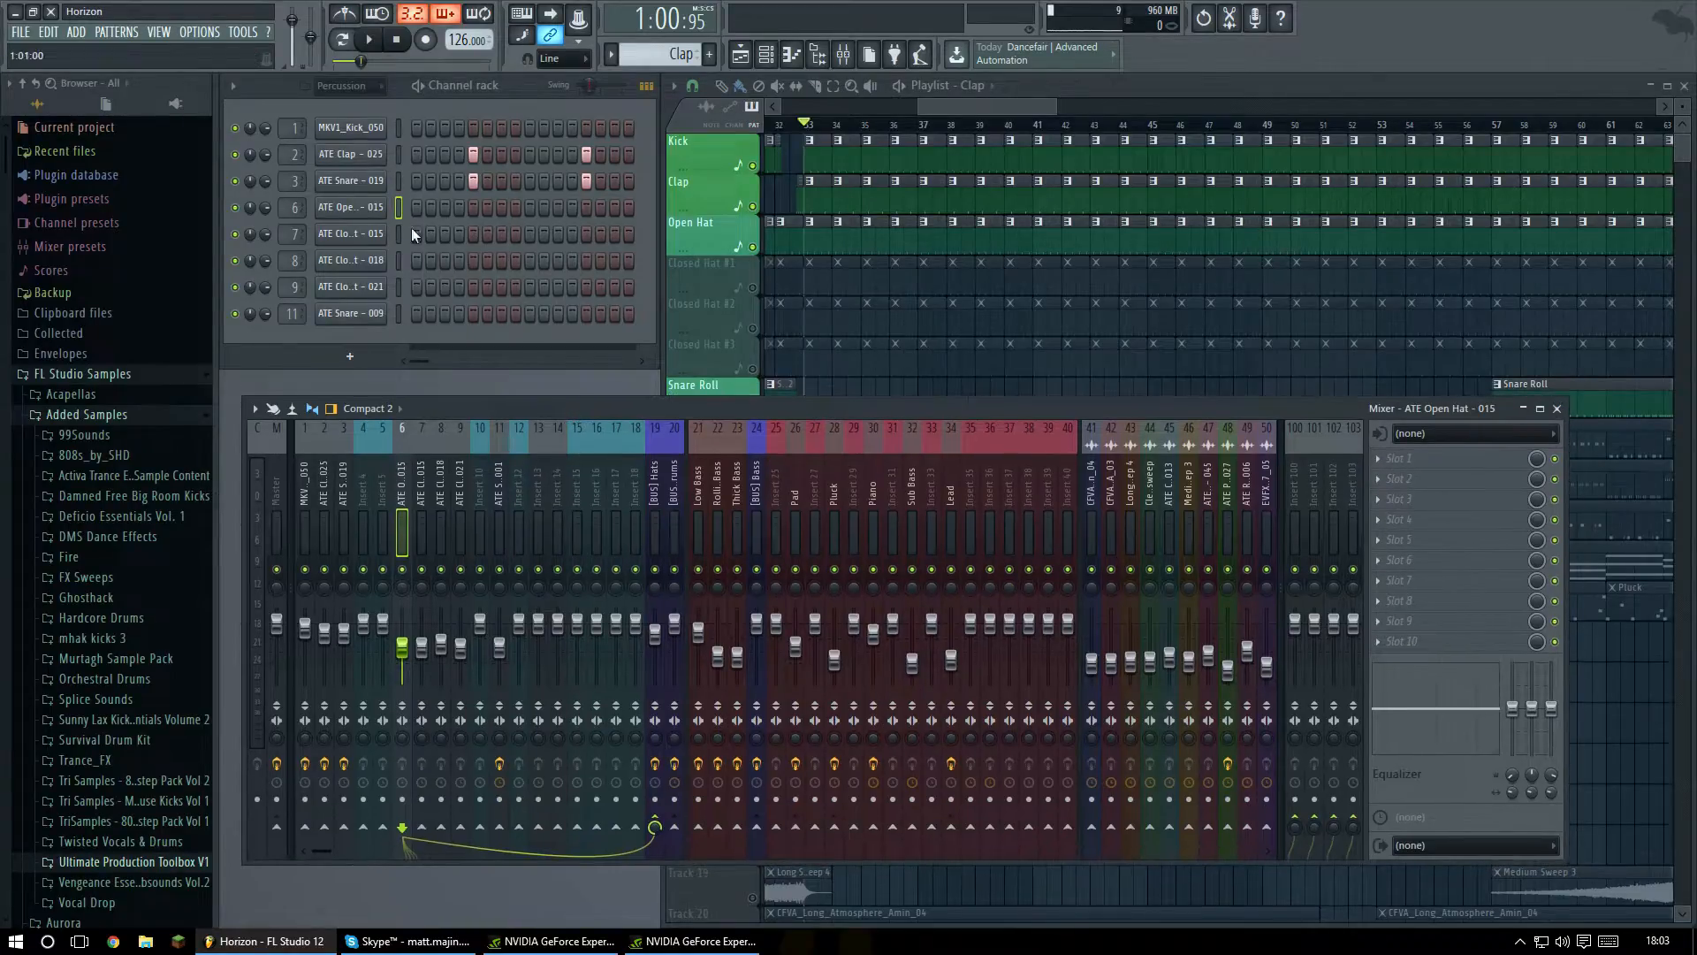
{"action": "left_click", "coordinate": [351, 206]}
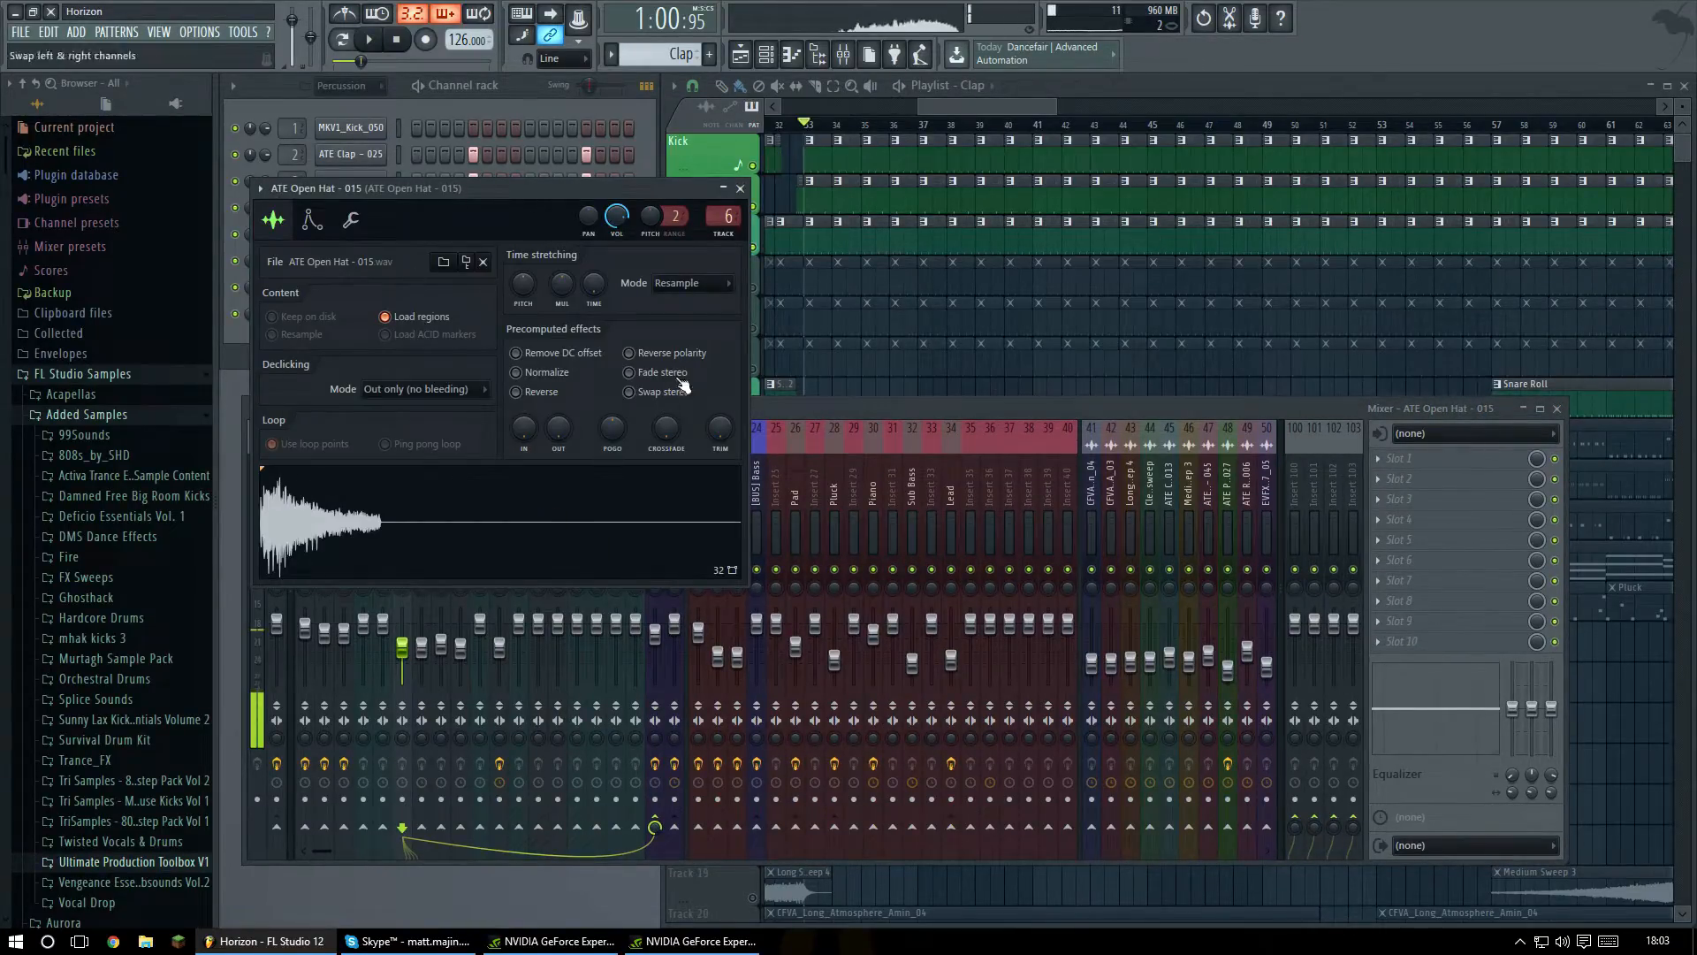
{"action": "left_click", "coordinate": [740, 188]}
{"action": "left_click_drag", "start_coordinate": [715, 419], "coordinate": [719, 415]}
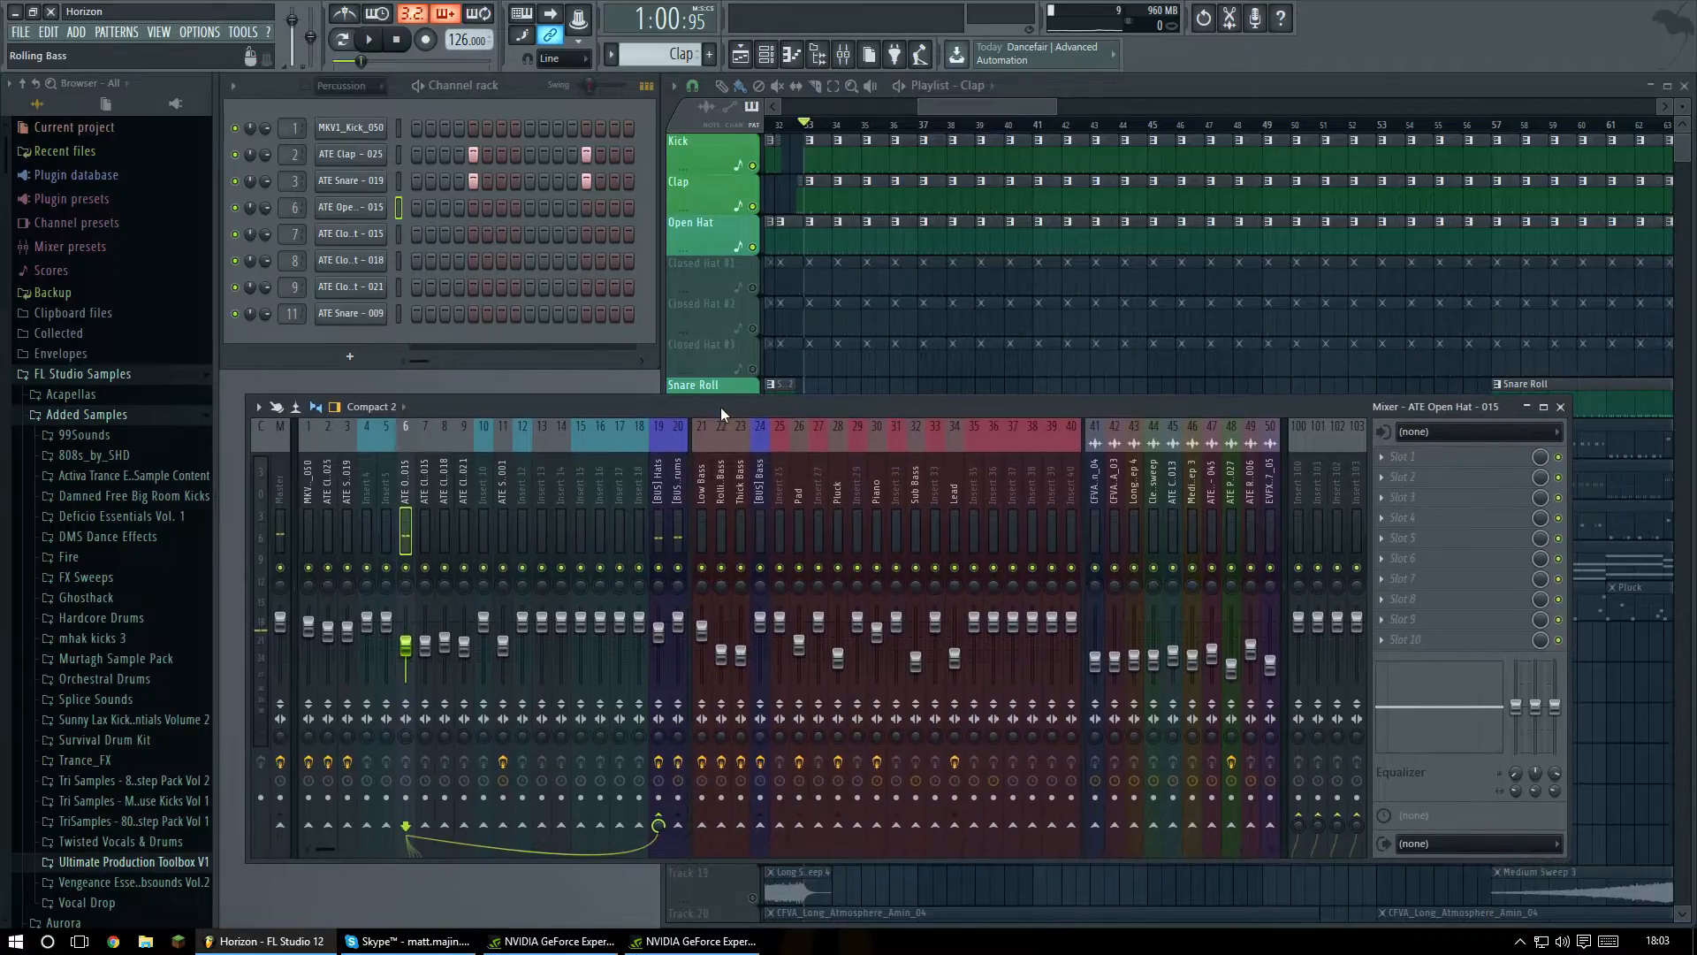
Play the kick, clap and open hat from bar 33, unmute the Closed Hat #1 playlist track, and stop playback.
{"action": "key", "text": "space"}
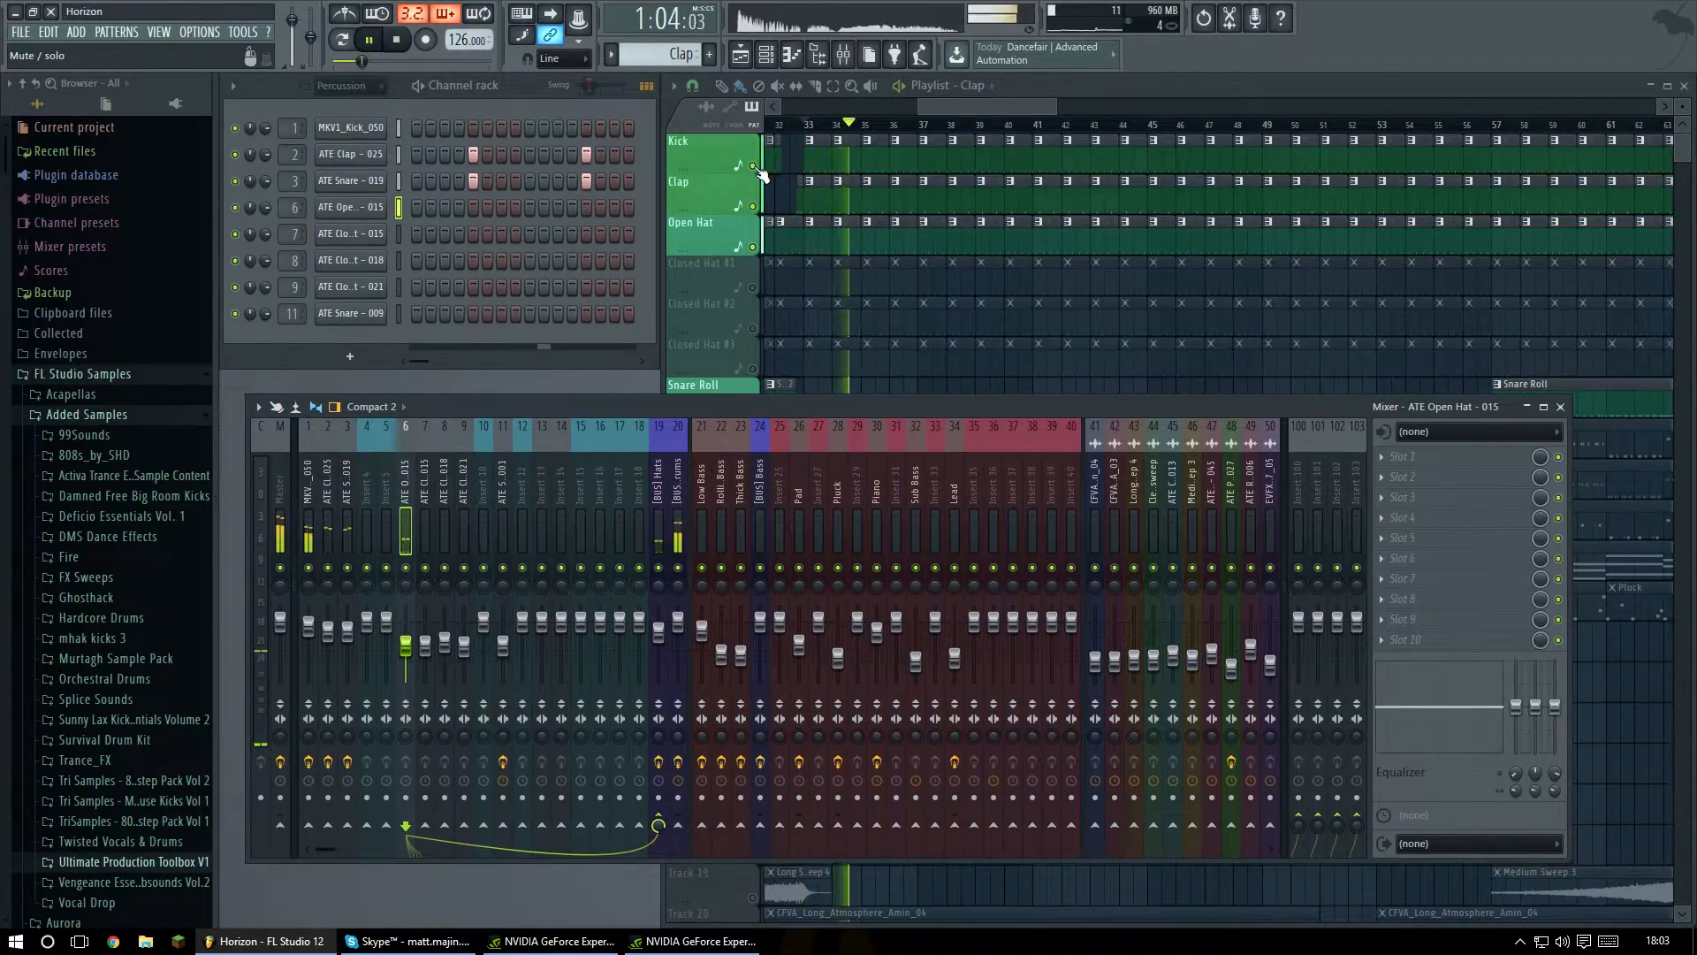
{"action": "left_click", "coordinate": [754, 288]}
{"action": "key", "text": "space"}
Select the Closed Hat #1 pattern and the ATE Closed Hat - 015 mixer track.
{"action": "scroll", "coordinate": [669, 54], "scroll_direction": "down", "scroll_amount": 1}
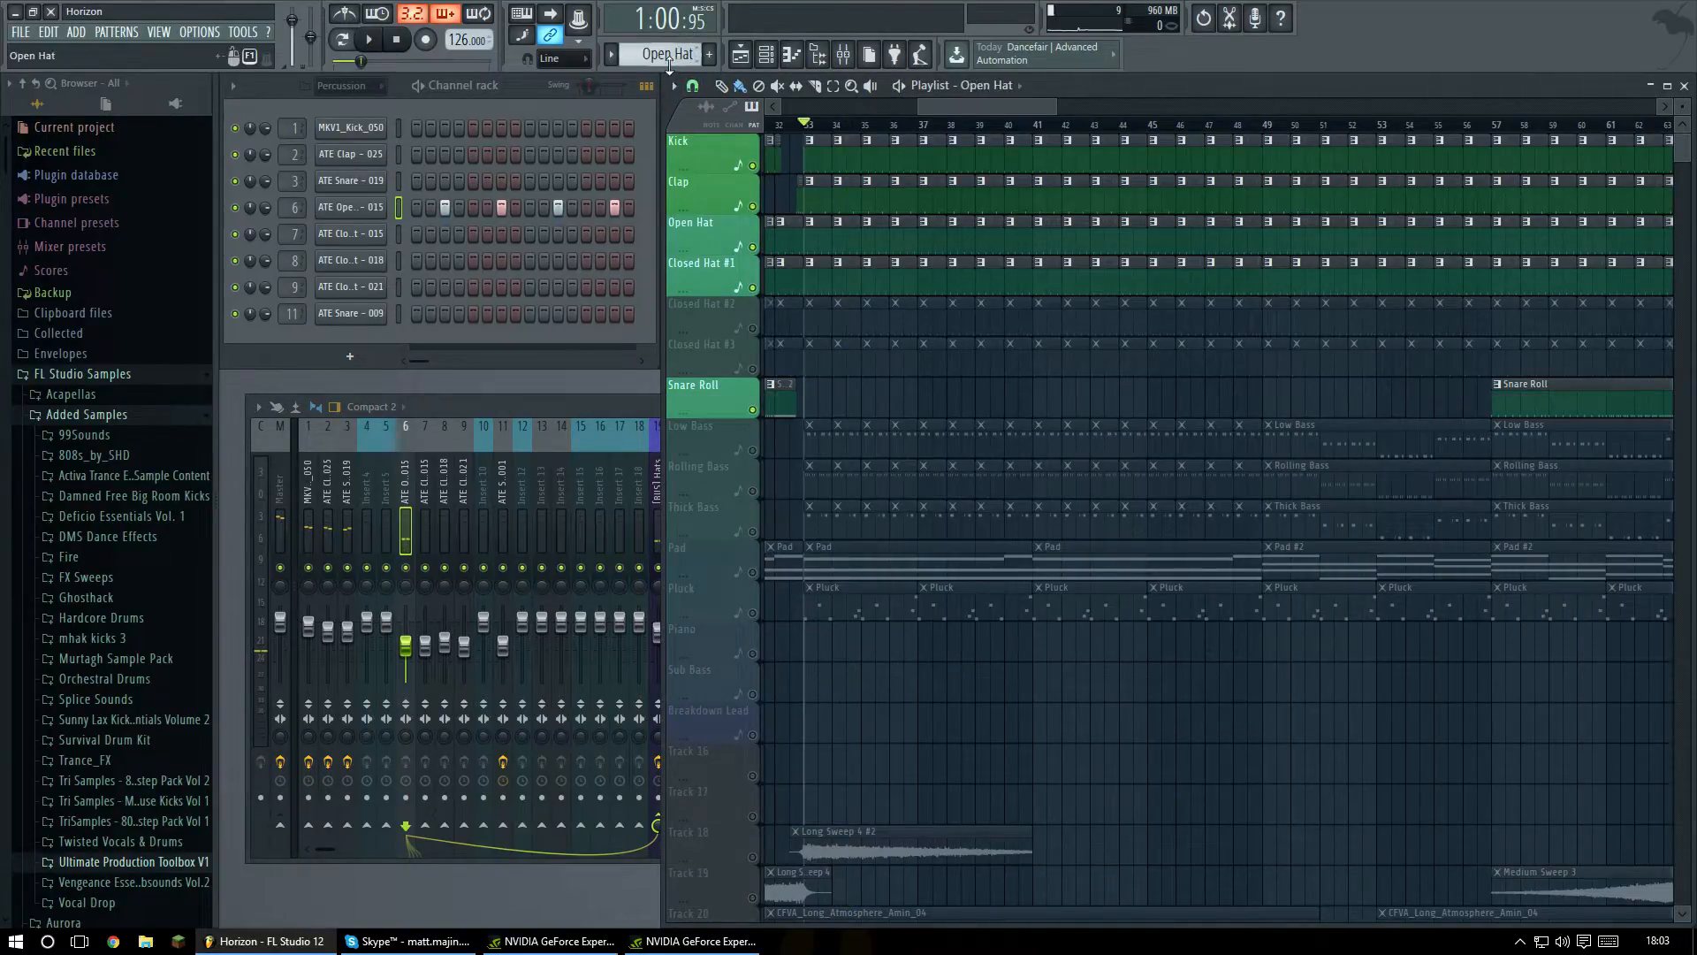
{"action": "scroll", "coordinate": [673, 54], "scroll_direction": "down", "scroll_amount": 1}
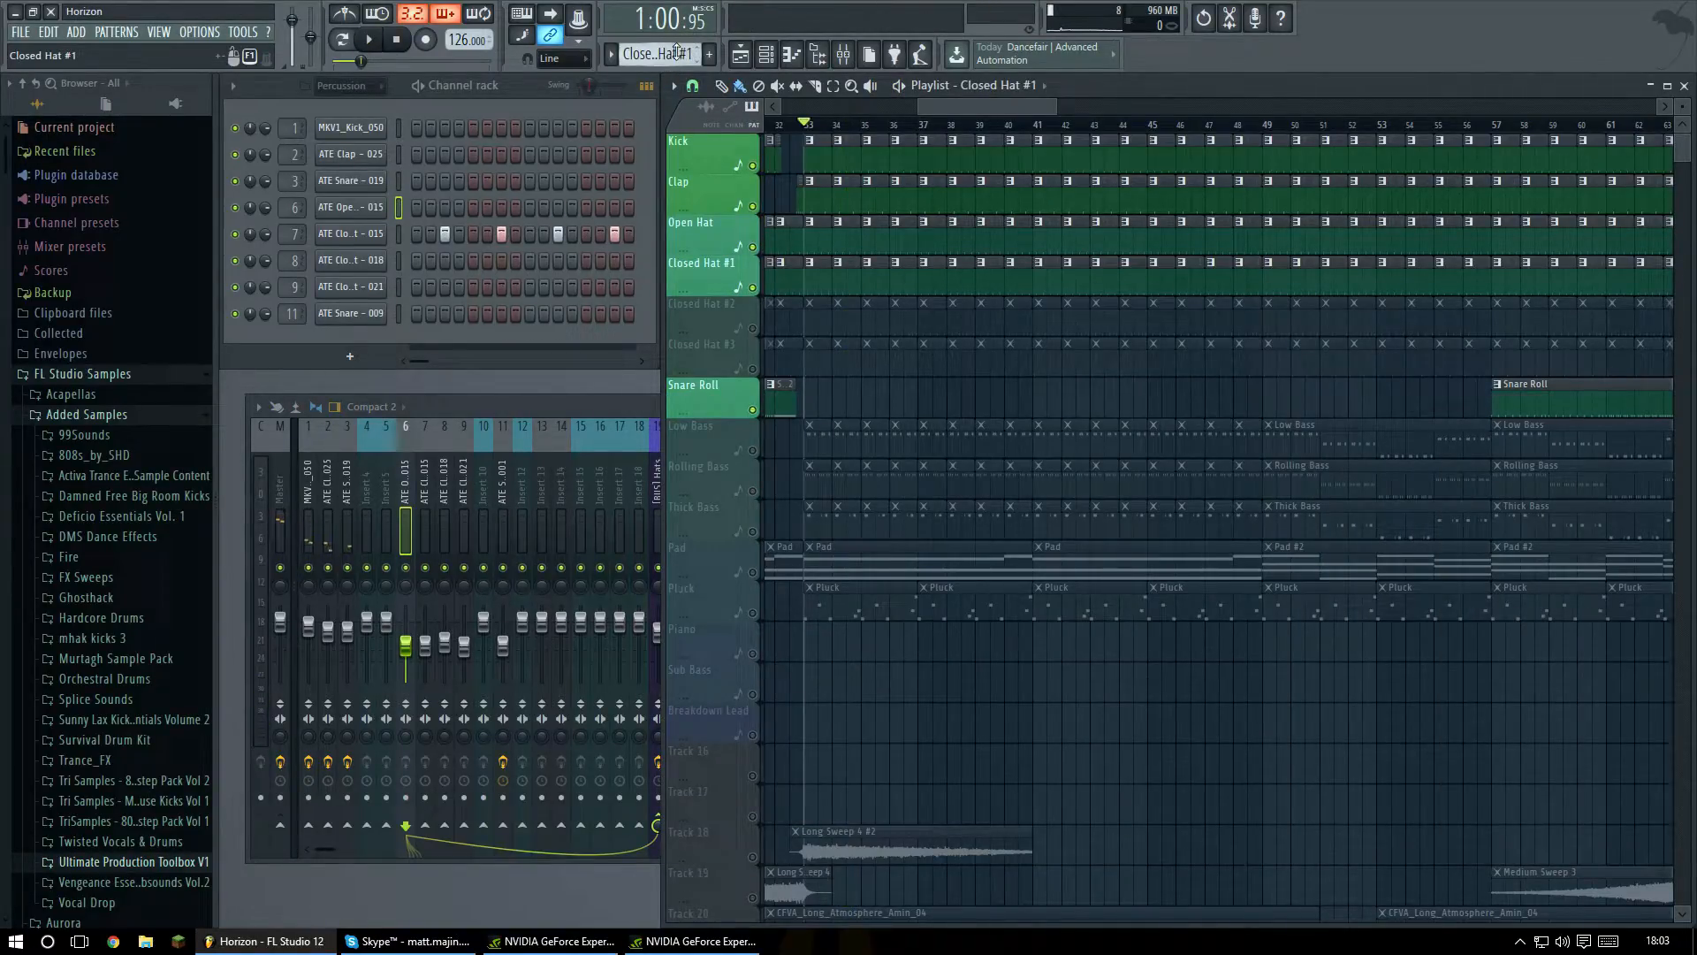
{"action": "left_click", "coordinate": [580, 406]}
{"action": "left_click", "coordinate": [427, 471]}
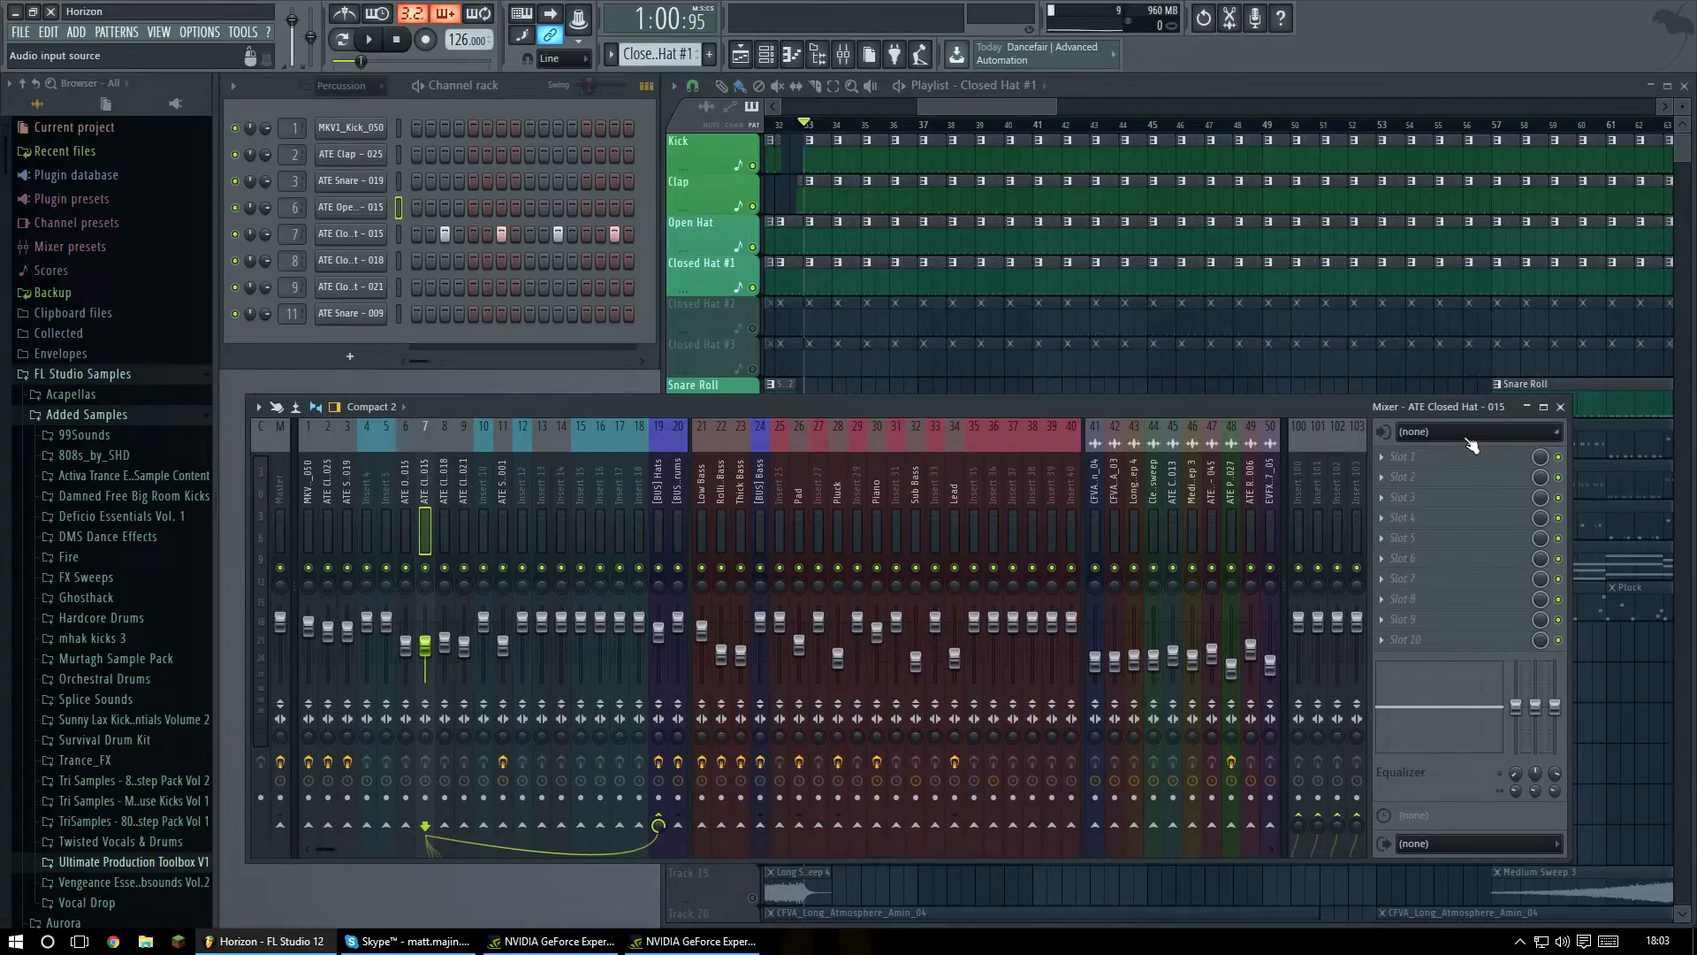
Step through the open hat, closed hat, ATE Snare - 001 and [BUS] Hats mixer tracks to examine their effects and routing.
{"action": "left_click", "coordinate": [444, 496]}
{"action": "left_click", "coordinate": [460, 496]}
{"action": "left_click", "coordinate": [440, 500]}
{"action": "left_click", "coordinate": [424, 503]}
{"action": "left_click", "coordinate": [407, 505]}
{"action": "left_click", "coordinate": [656, 486]}
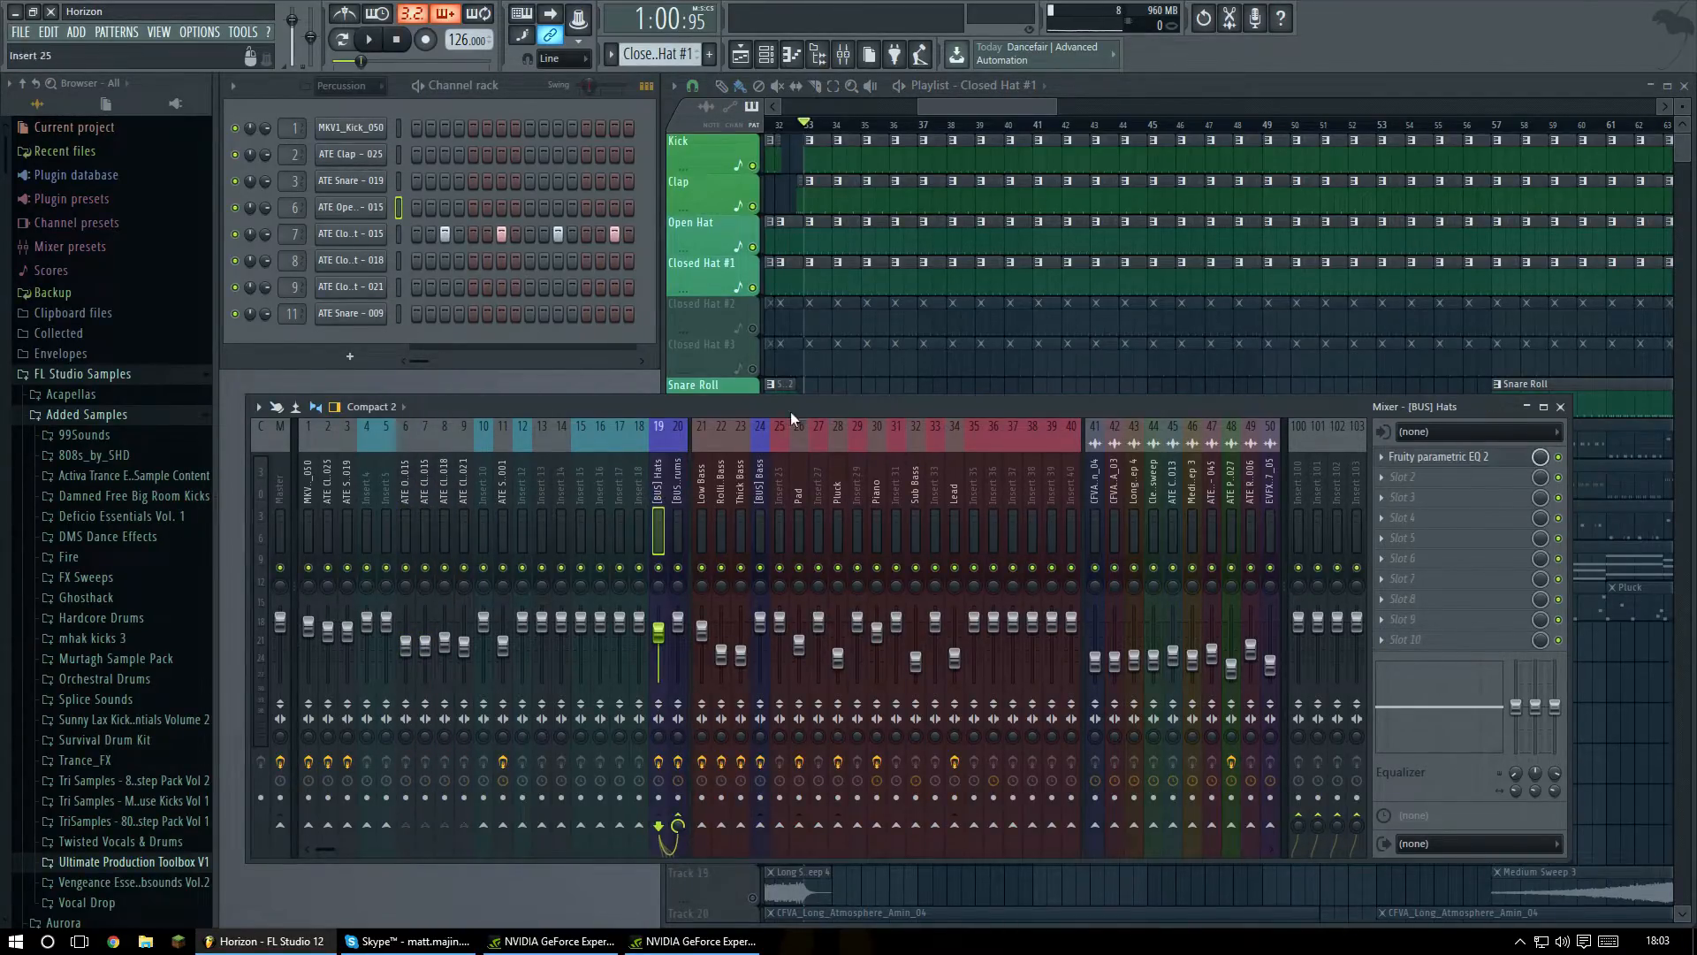
{"action": "left_click", "coordinate": [444, 489]}
{"action": "left_click", "coordinate": [504, 489]}
{"action": "left_click", "coordinate": [463, 490]}
{"action": "left_click", "coordinate": [441, 490]}
{"action": "left_click", "coordinate": [424, 490]}
{"action": "left_click", "coordinate": [404, 492]}
{"action": "left_click", "coordinate": [425, 492]}
{"action": "left_click", "coordinate": [444, 491]}
{"action": "left_click", "coordinate": [462, 491]}
{"action": "left_click", "coordinate": [407, 492]}
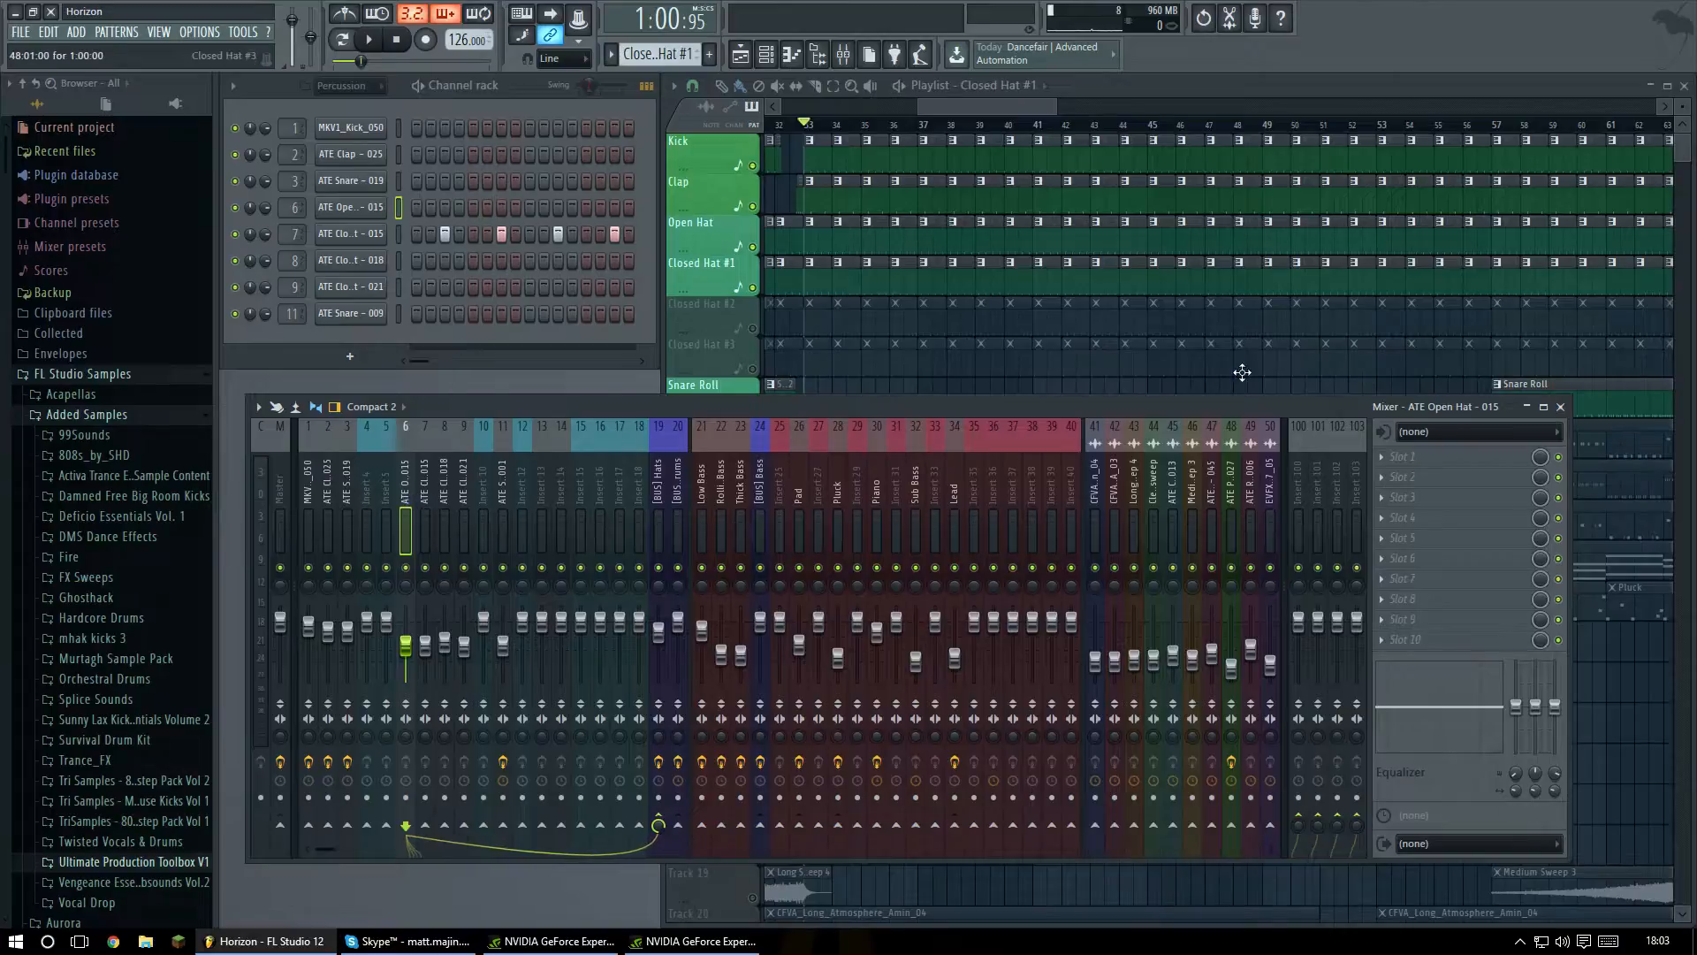
Play the drums from bar 33 to hear Closed Hat #1 with the kick, clap and open hat, and stop playback.
{"action": "key", "text": "space"}
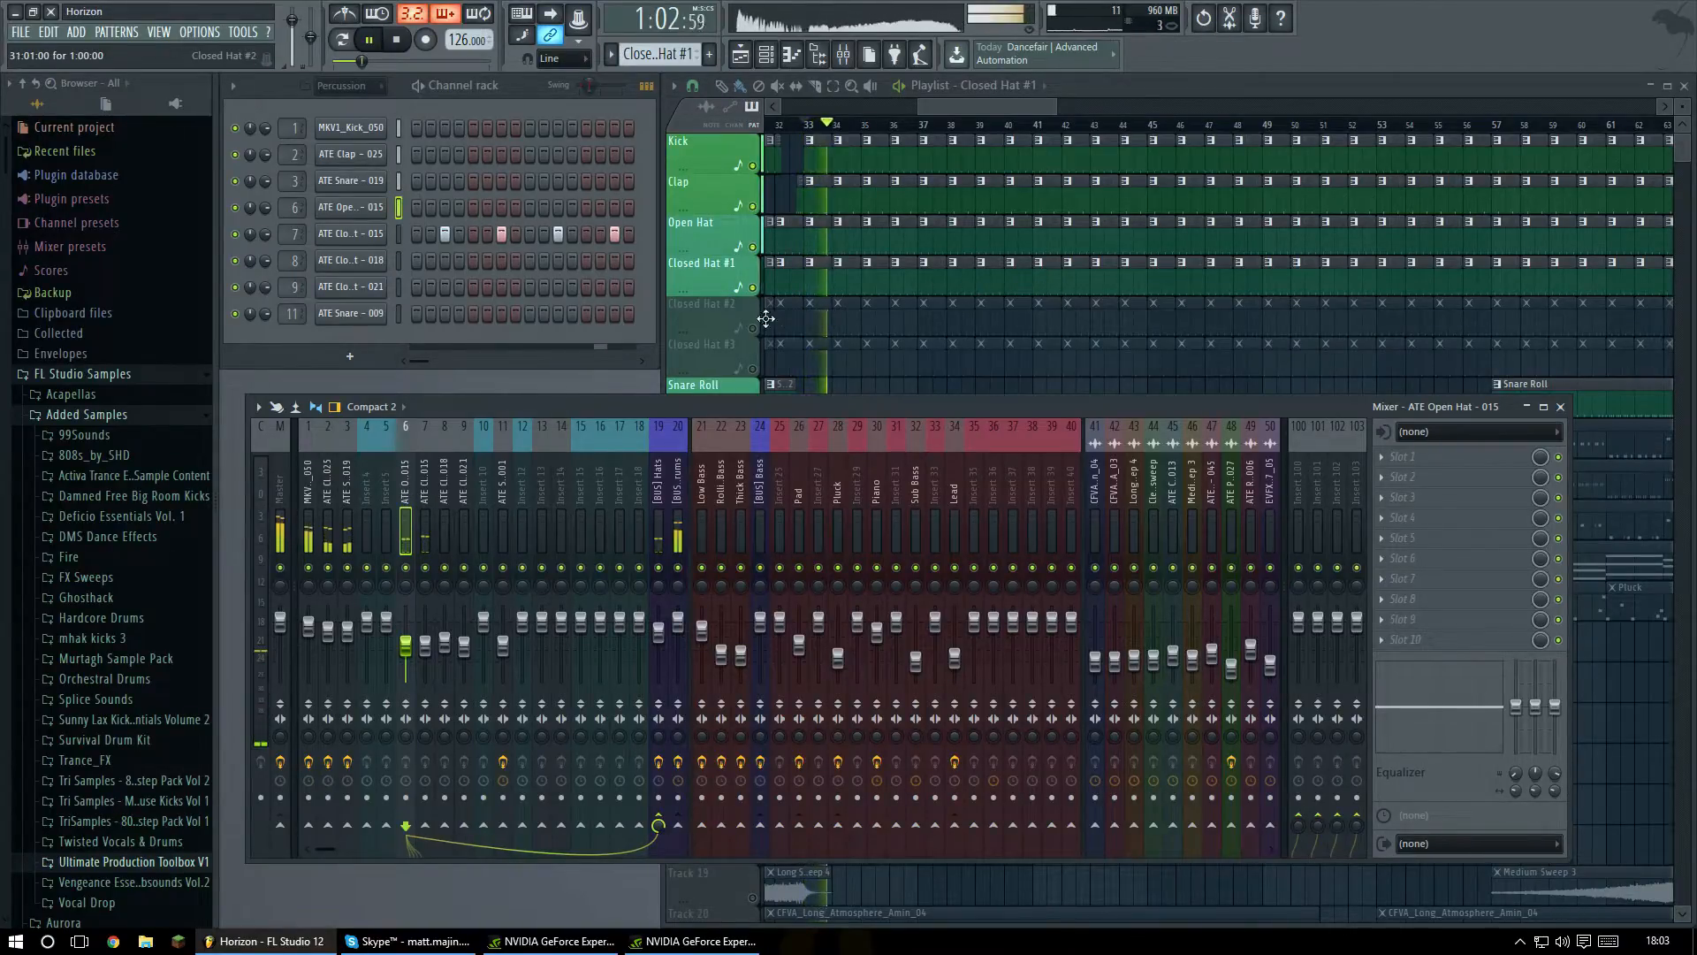
{"action": "key", "text": "space"}
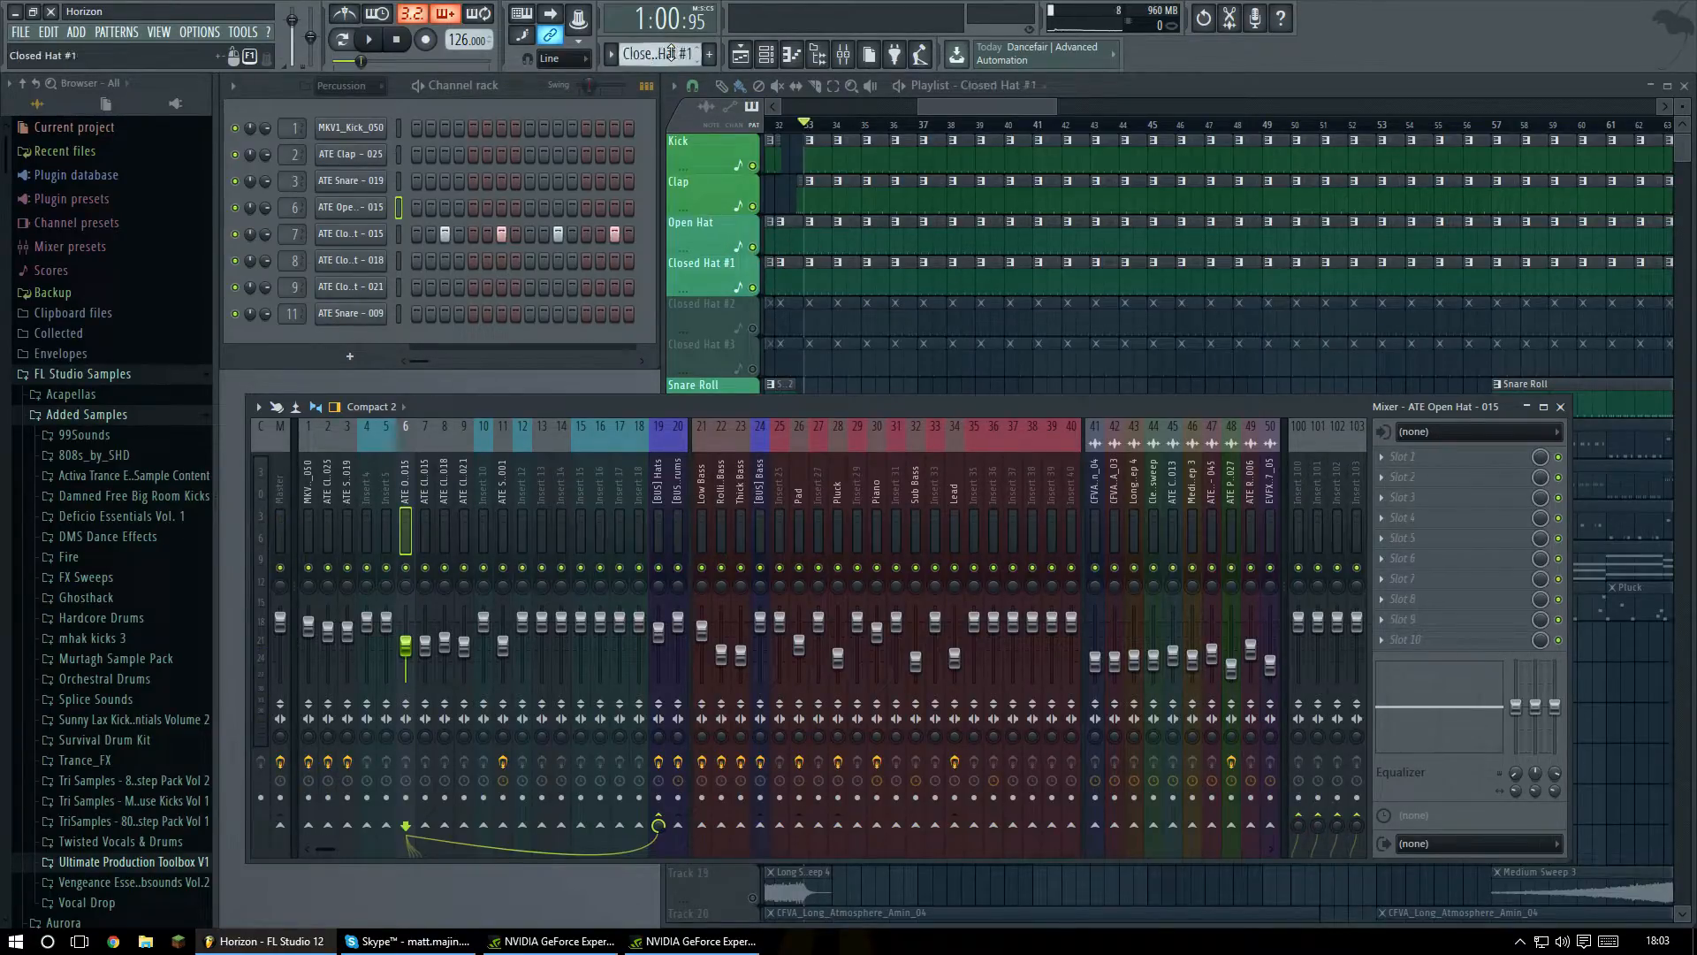
Select the Closed Hat #2 pattern, unmute its playlist track, and audition the drums from bar 33.
{"action": "scroll", "coordinate": [669, 55], "scroll_direction": "down", "scroll_amount": 1}
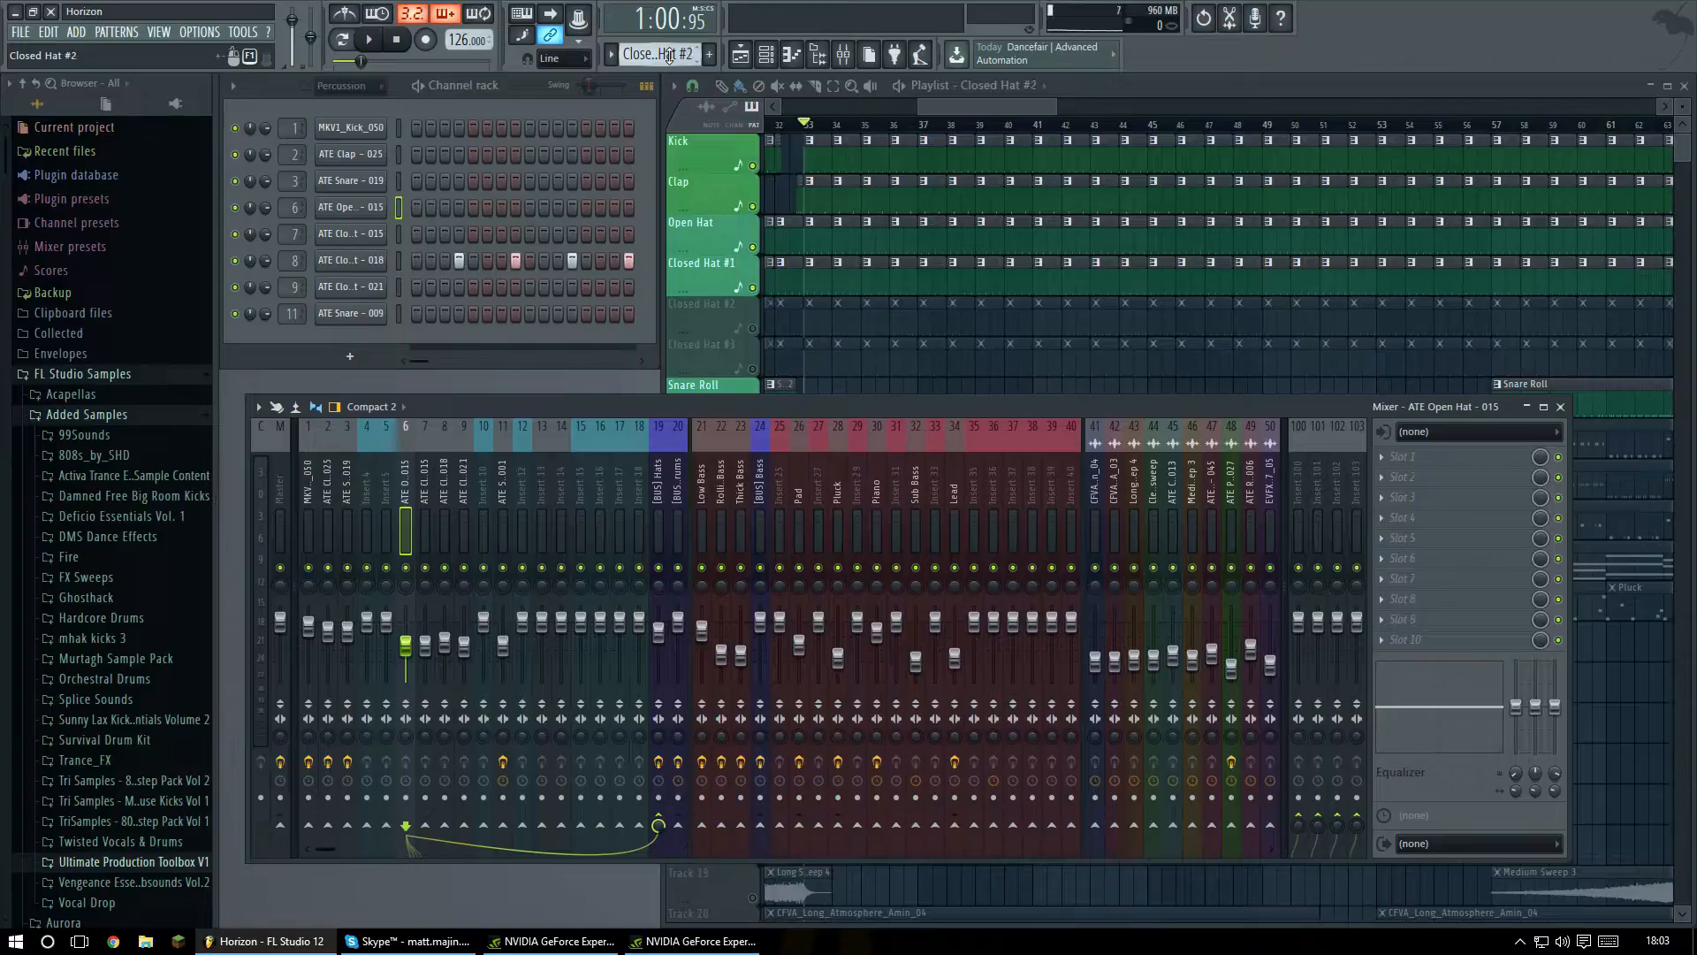
{"action": "left_click", "coordinate": [751, 328]}
{"action": "mouse_move", "coordinate": [606, 405]}
{"action": "left_mouse_down"}
{"action": "mouse_move", "coordinate": [615, 391]}
{"action": "mouse_move", "coordinate": [615, 407]}
{"action": "left_mouse_up"}
{"action": "key", "text": "space"}
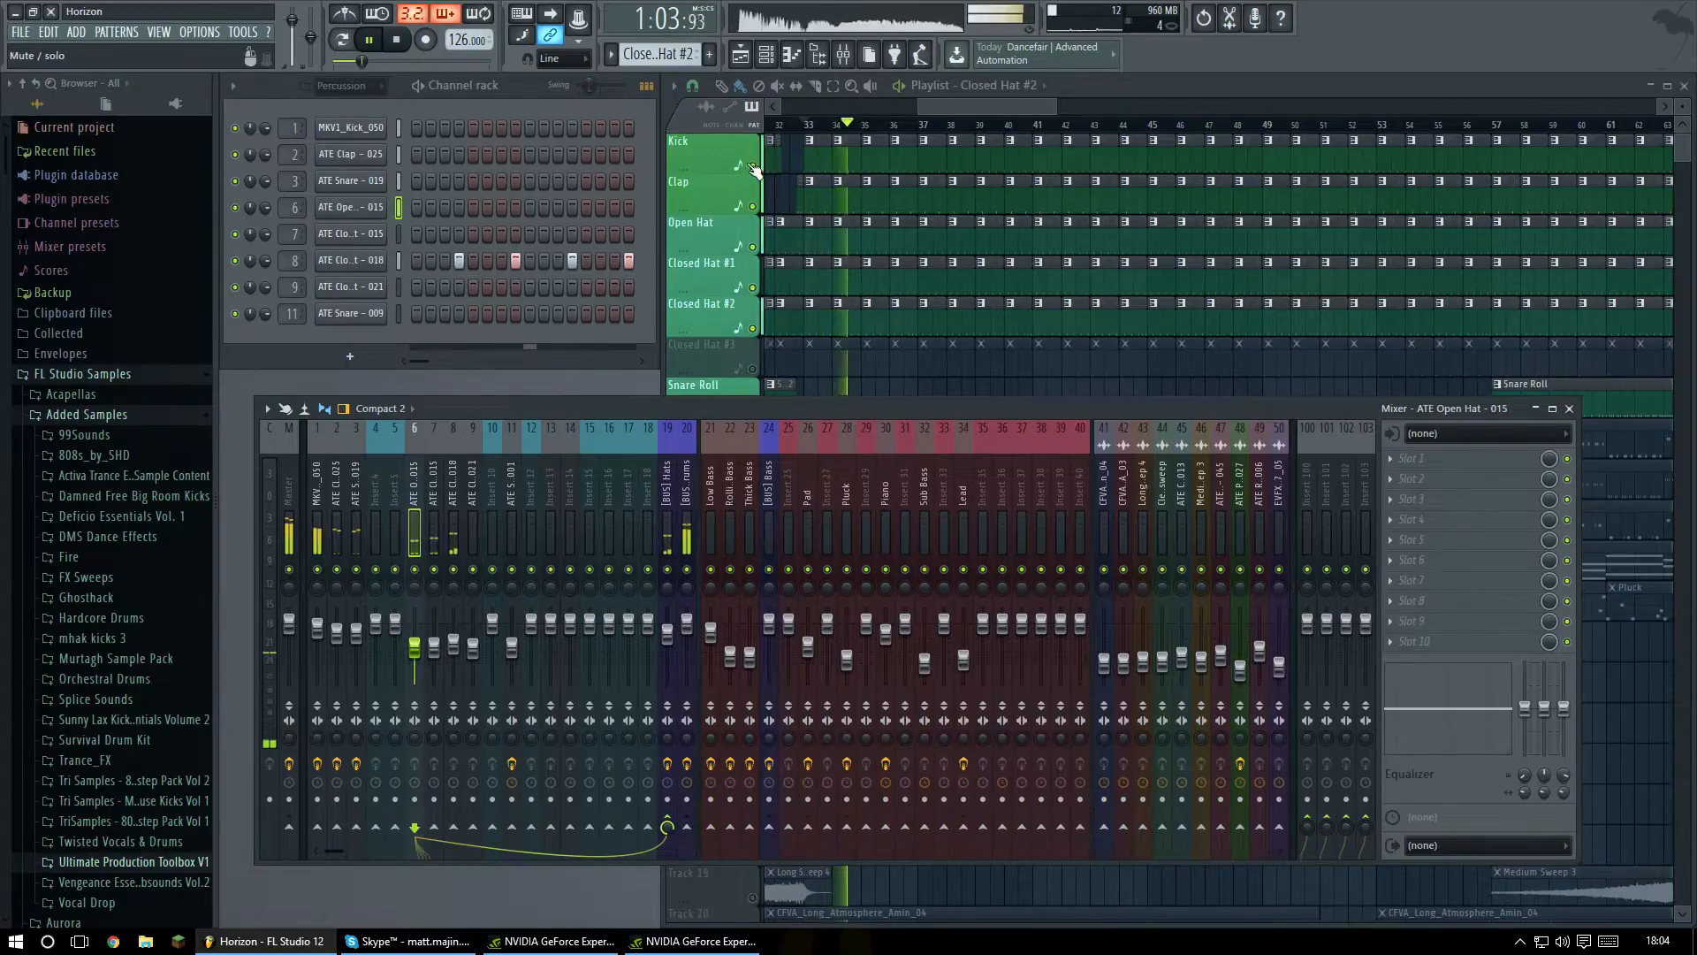
{"action": "key", "text": "space"}
Mute the Clap playlist track and audition the kick and hats from bar 33.
{"action": "left_click", "coordinate": [753, 206]}
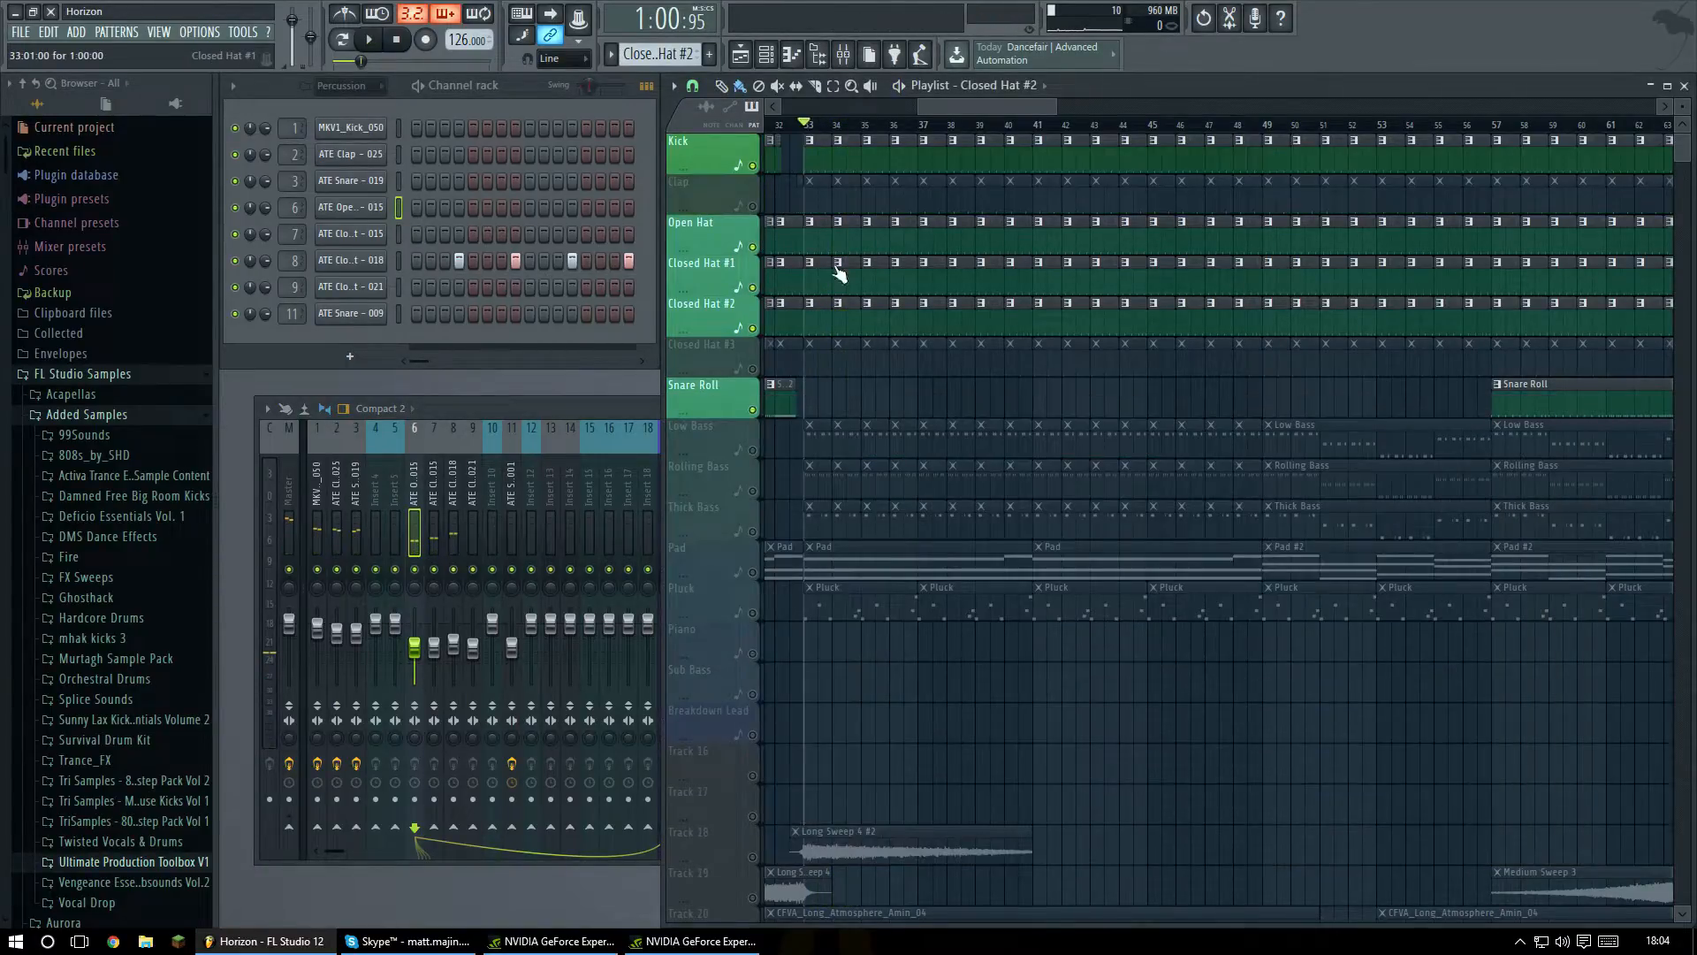
{"action": "left_click", "coordinate": [608, 405]}
{"action": "key", "text": "space"}
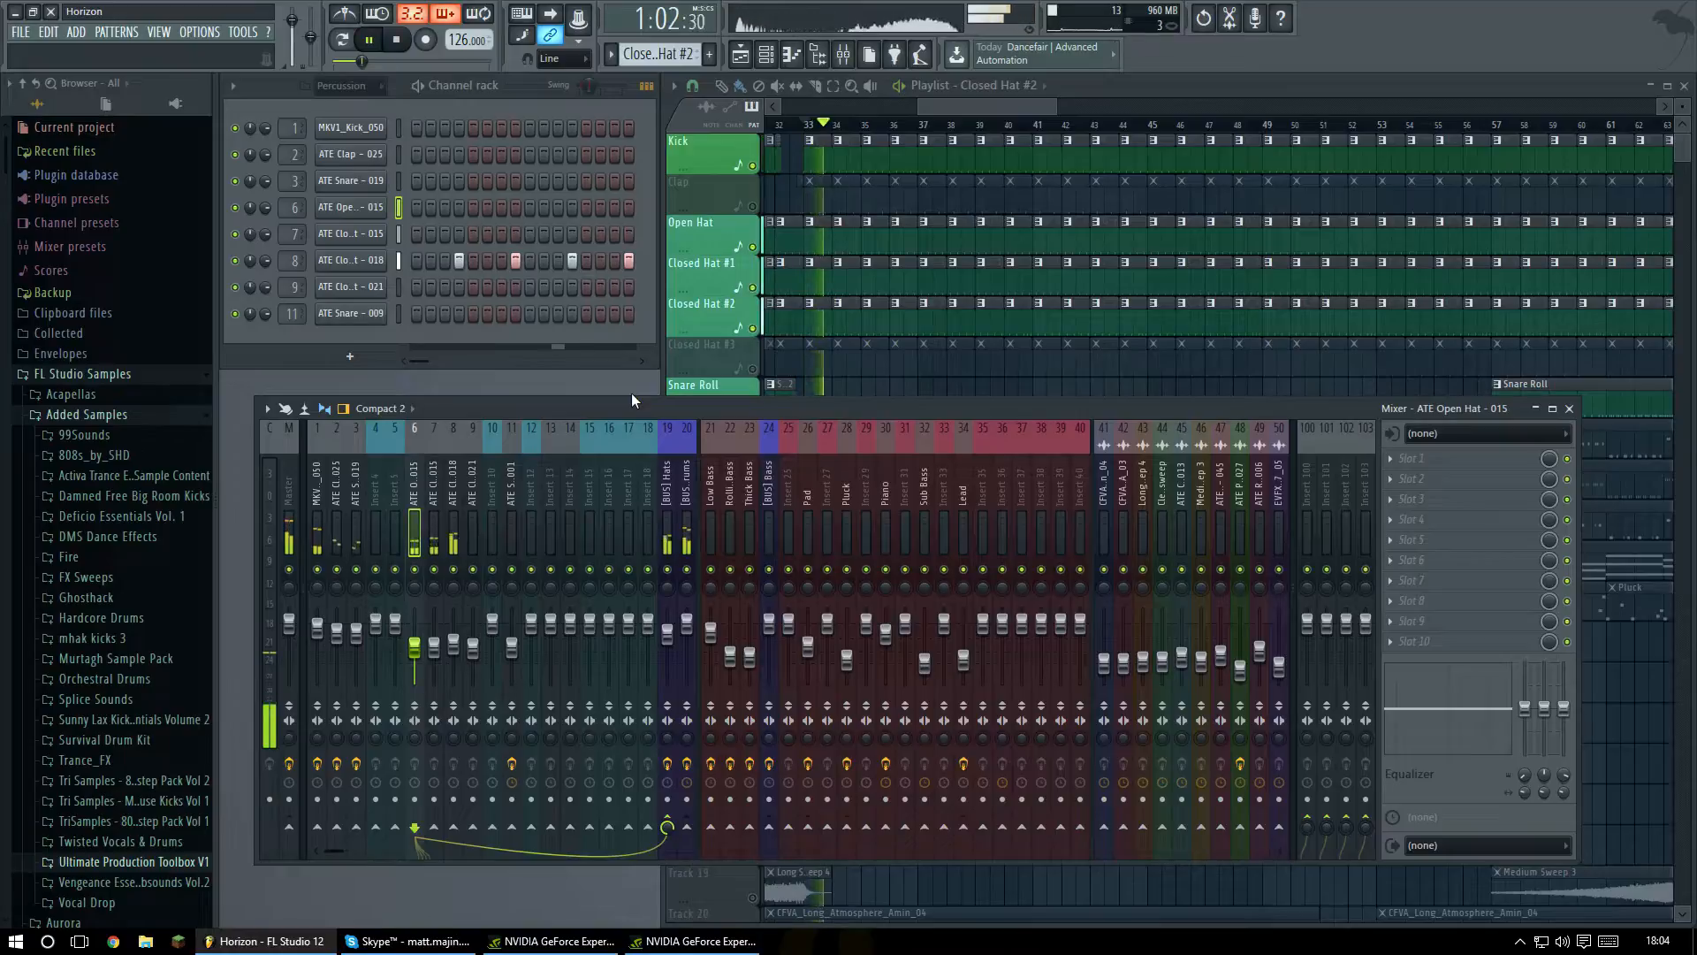
{"action": "key", "text": "space"}
Unmute the Closed Hat #3 playlist track and select the Closed Hat #3 pattern.
{"action": "left_click", "coordinate": [754, 369]}
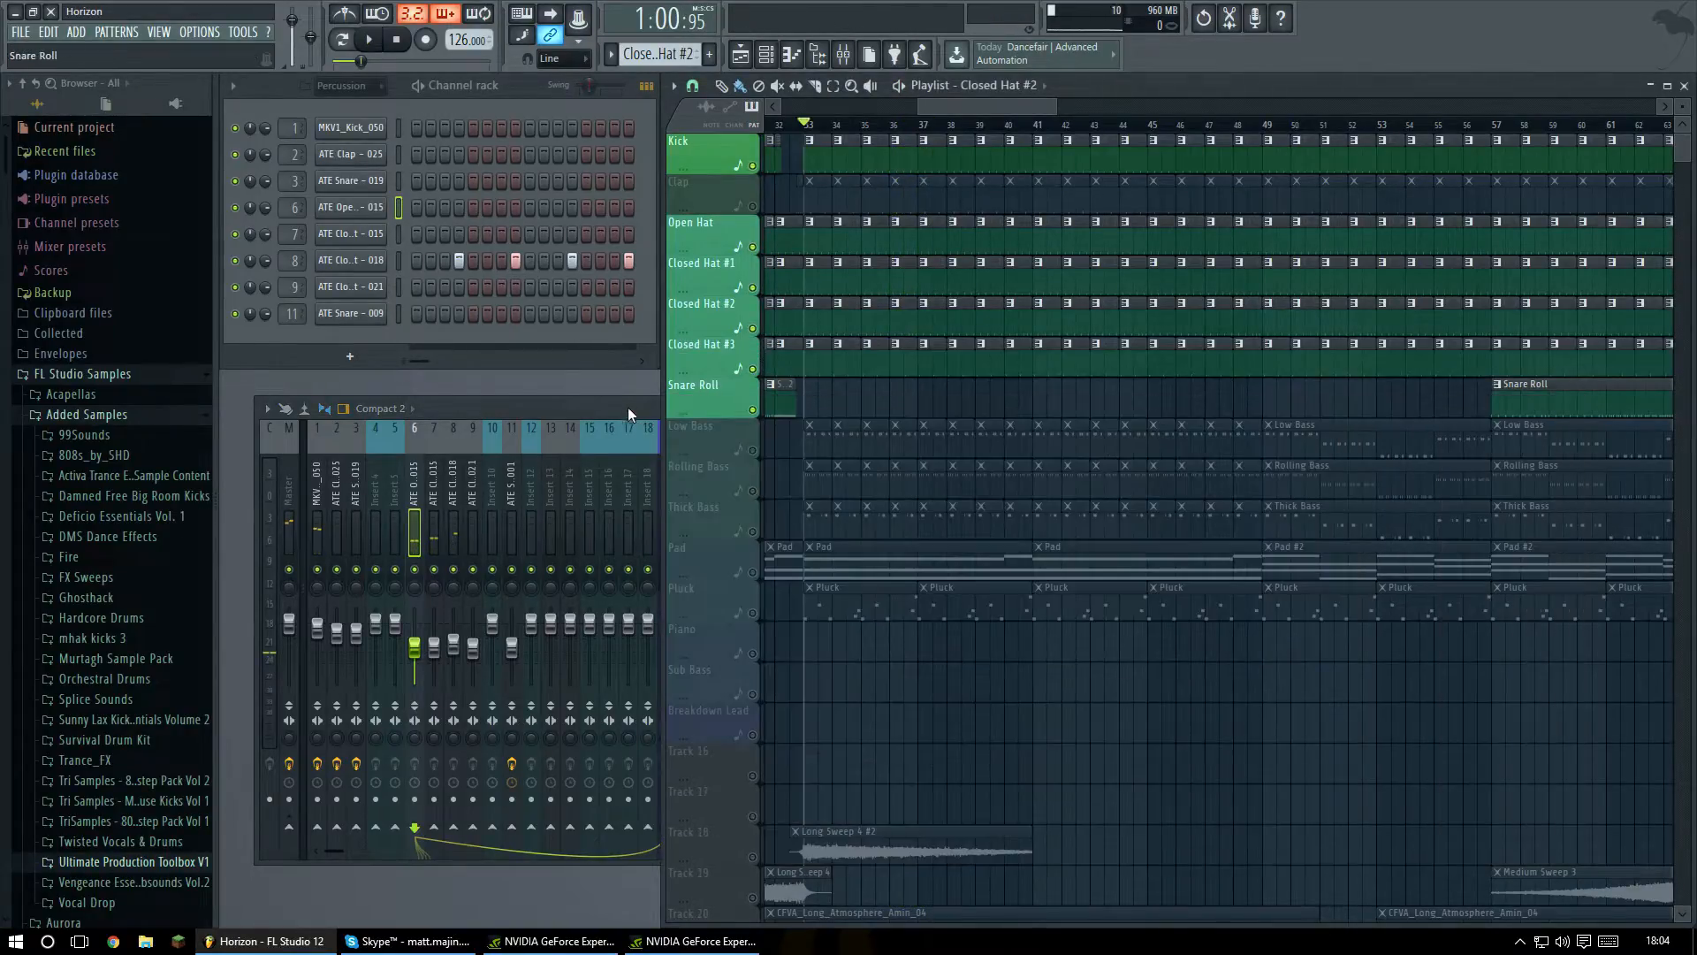
{"action": "left_click_drag", "start_coordinate": [630, 410], "coordinate": [627, 425]}
{"action": "scroll", "coordinate": [658, 55], "scroll_direction": "down", "scroll_amount": 2}
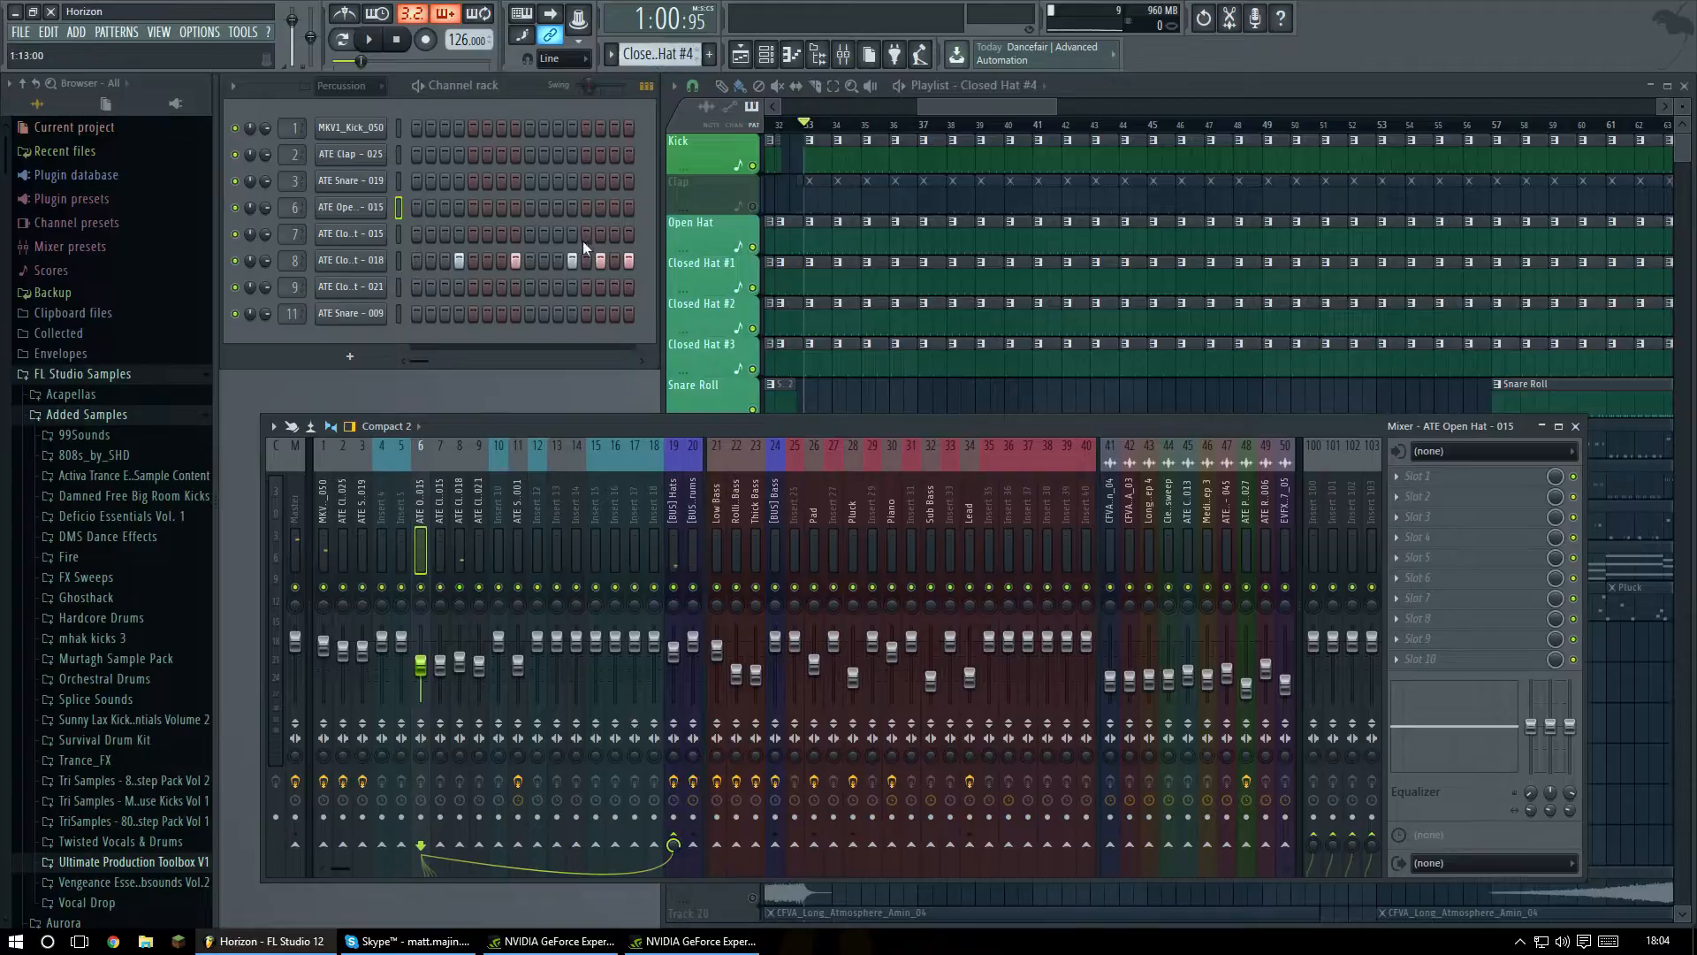
{"action": "scroll", "coordinate": [654, 55], "scroll_direction": "up", "scroll_amount": 1}
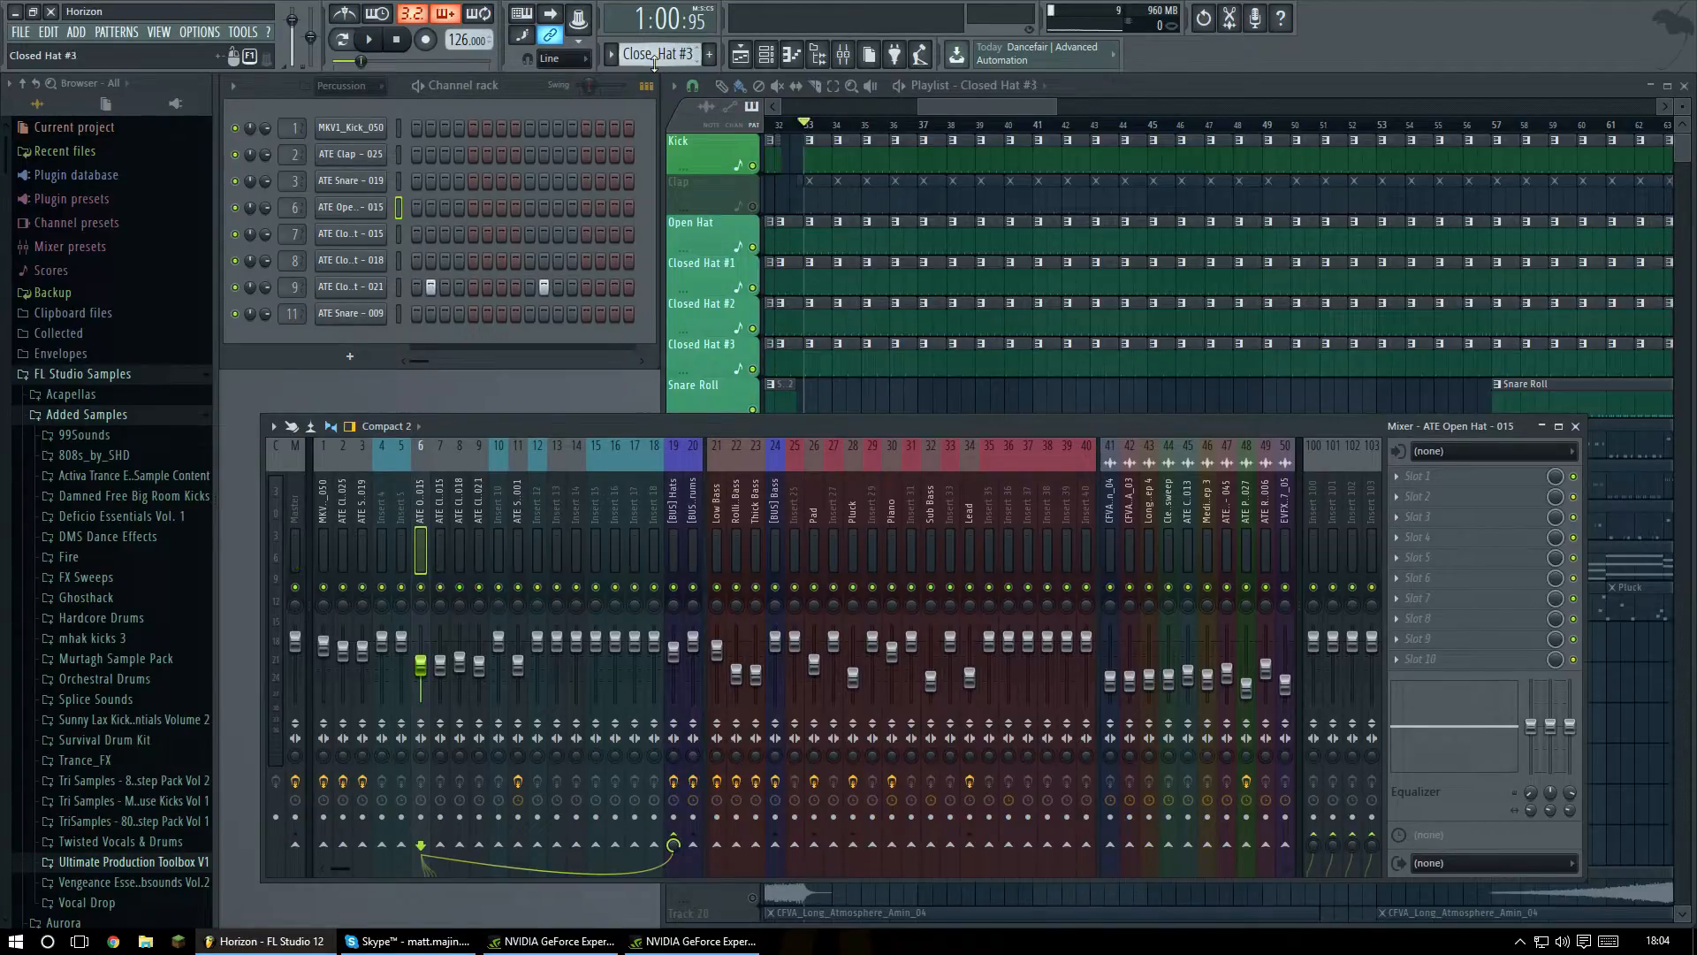
Open the ATE Closed Hat - 021 channel in the piano roll, examine its note pan, and close the piano roll.
{"action": "left_click", "coordinate": [349, 286]}
{"action": "left_click", "coordinate": [812, 257]}
{"action": "right_click", "coordinate": [378, 285]}
{"action": "left_click", "coordinate": [440, 288]}
{"action": "left_click", "coordinate": [850, 236]}
{"action": "left_click", "coordinate": [827, 268]}
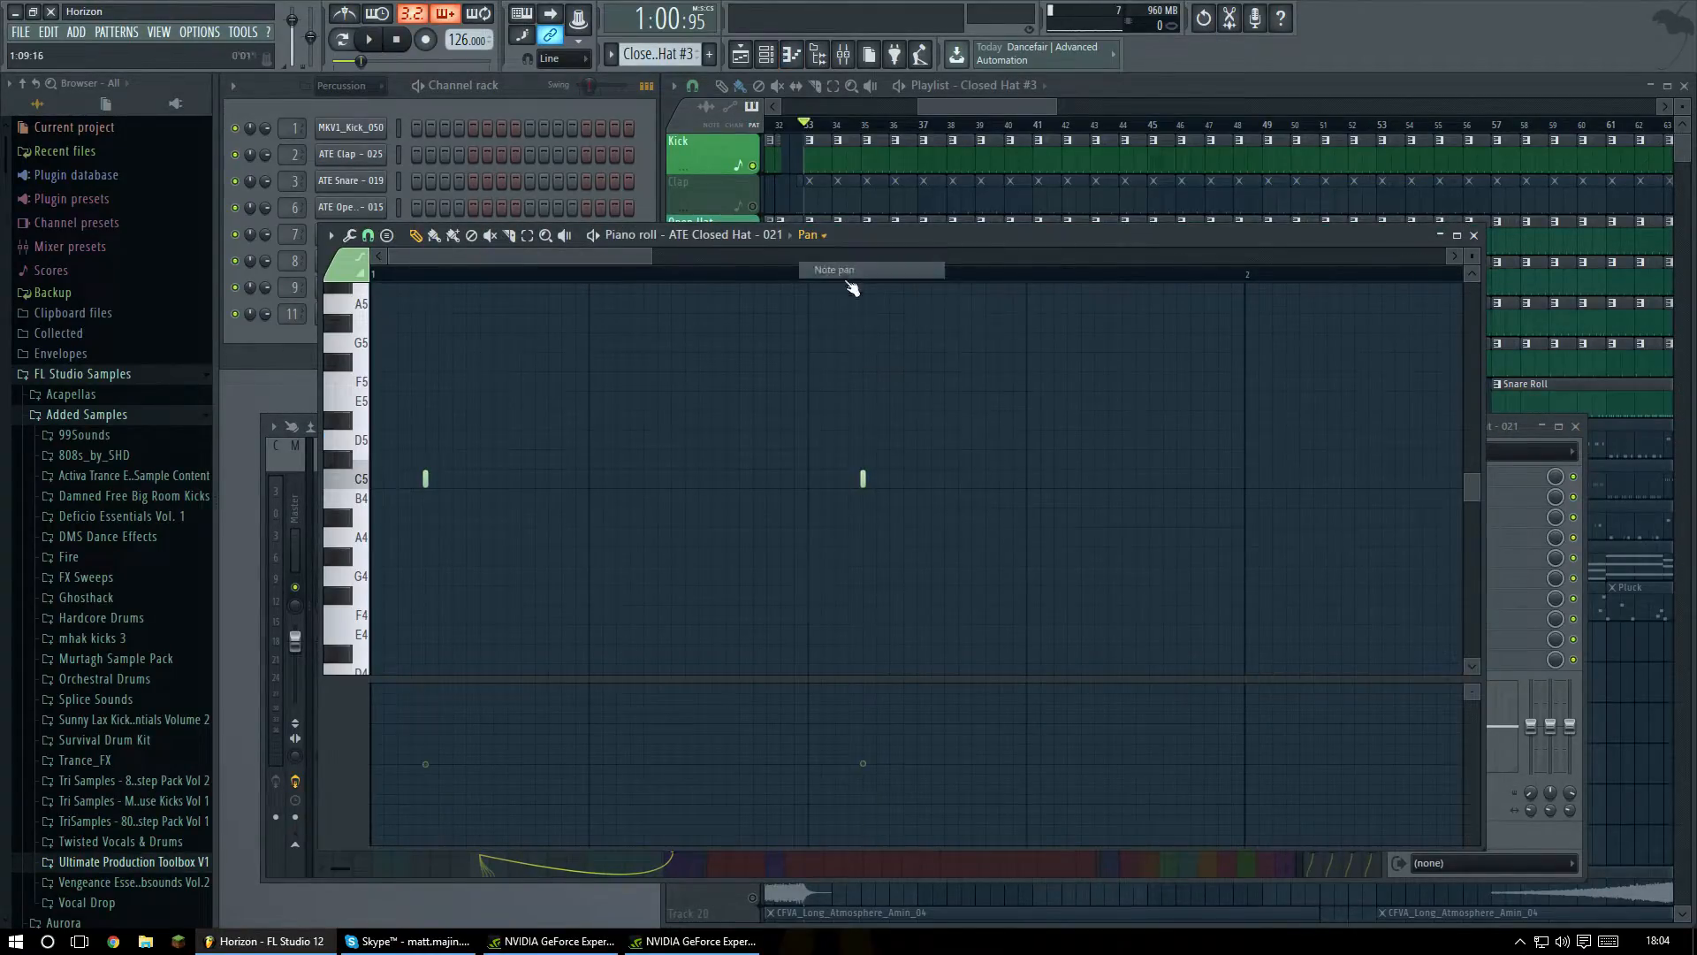
{"action": "left_click", "coordinate": [1475, 237]}
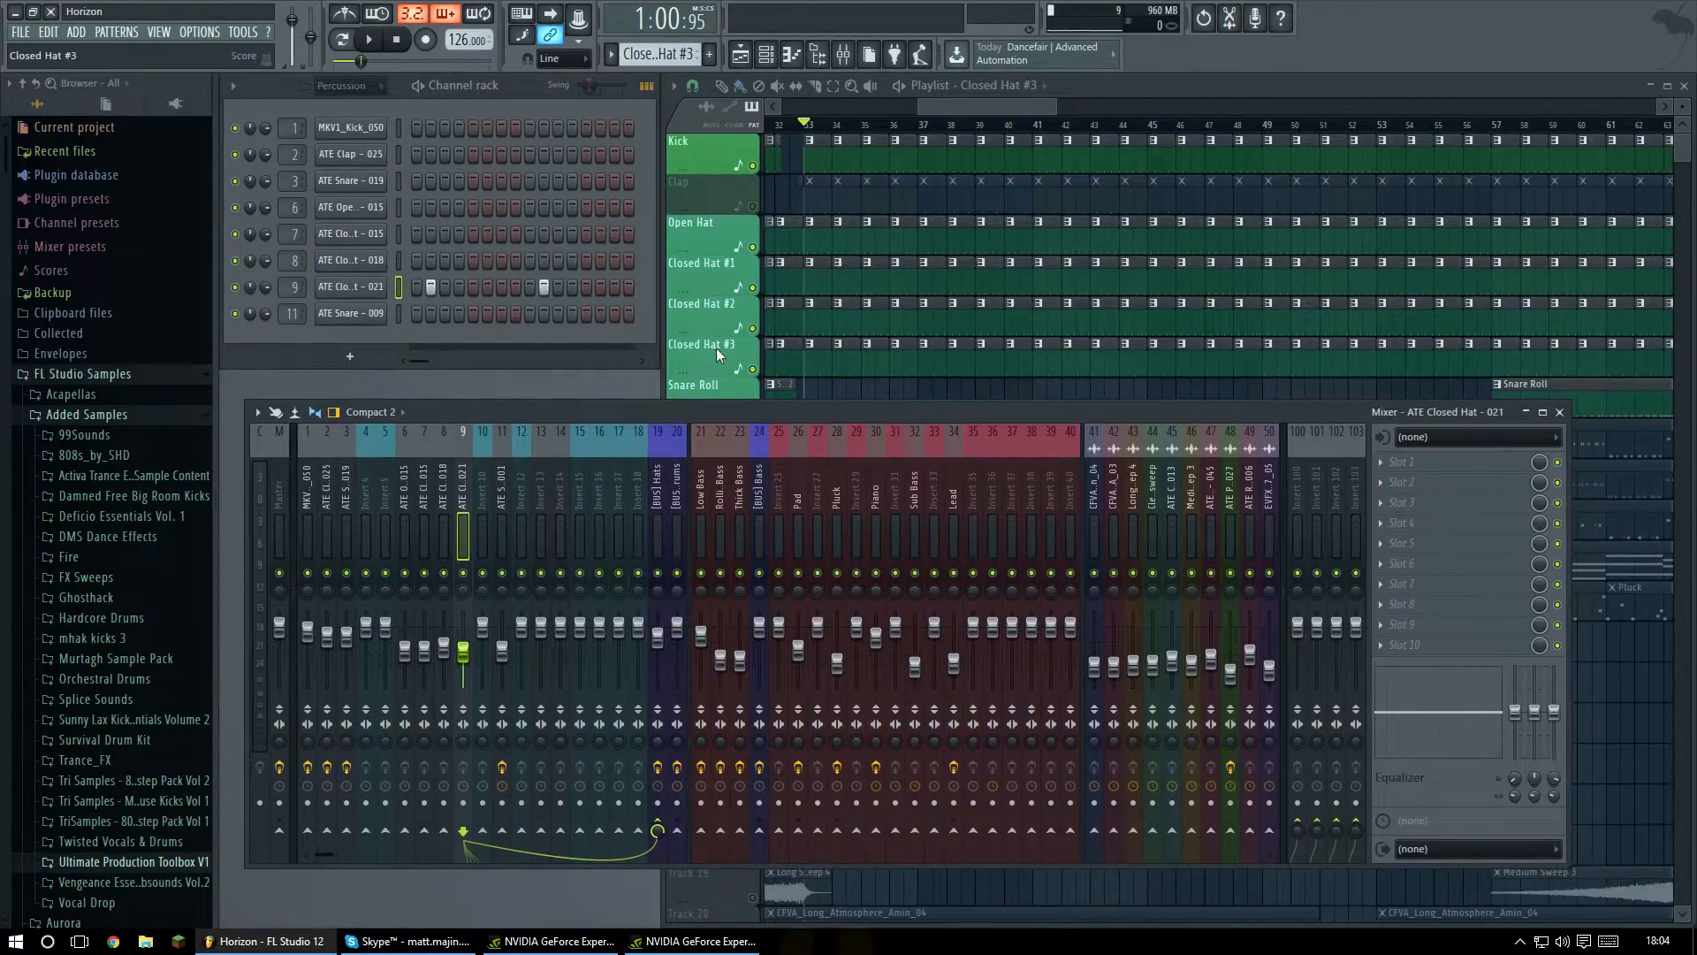
Switch to the Closed Hat #2 pattern and examine the note pan of ATE Closed Hat - 018 in the piano roll, closing it when done.
{"action": "scroll", "coordinate": [681, 58], "scroll_direction": "up", "scroll_amount": 1}
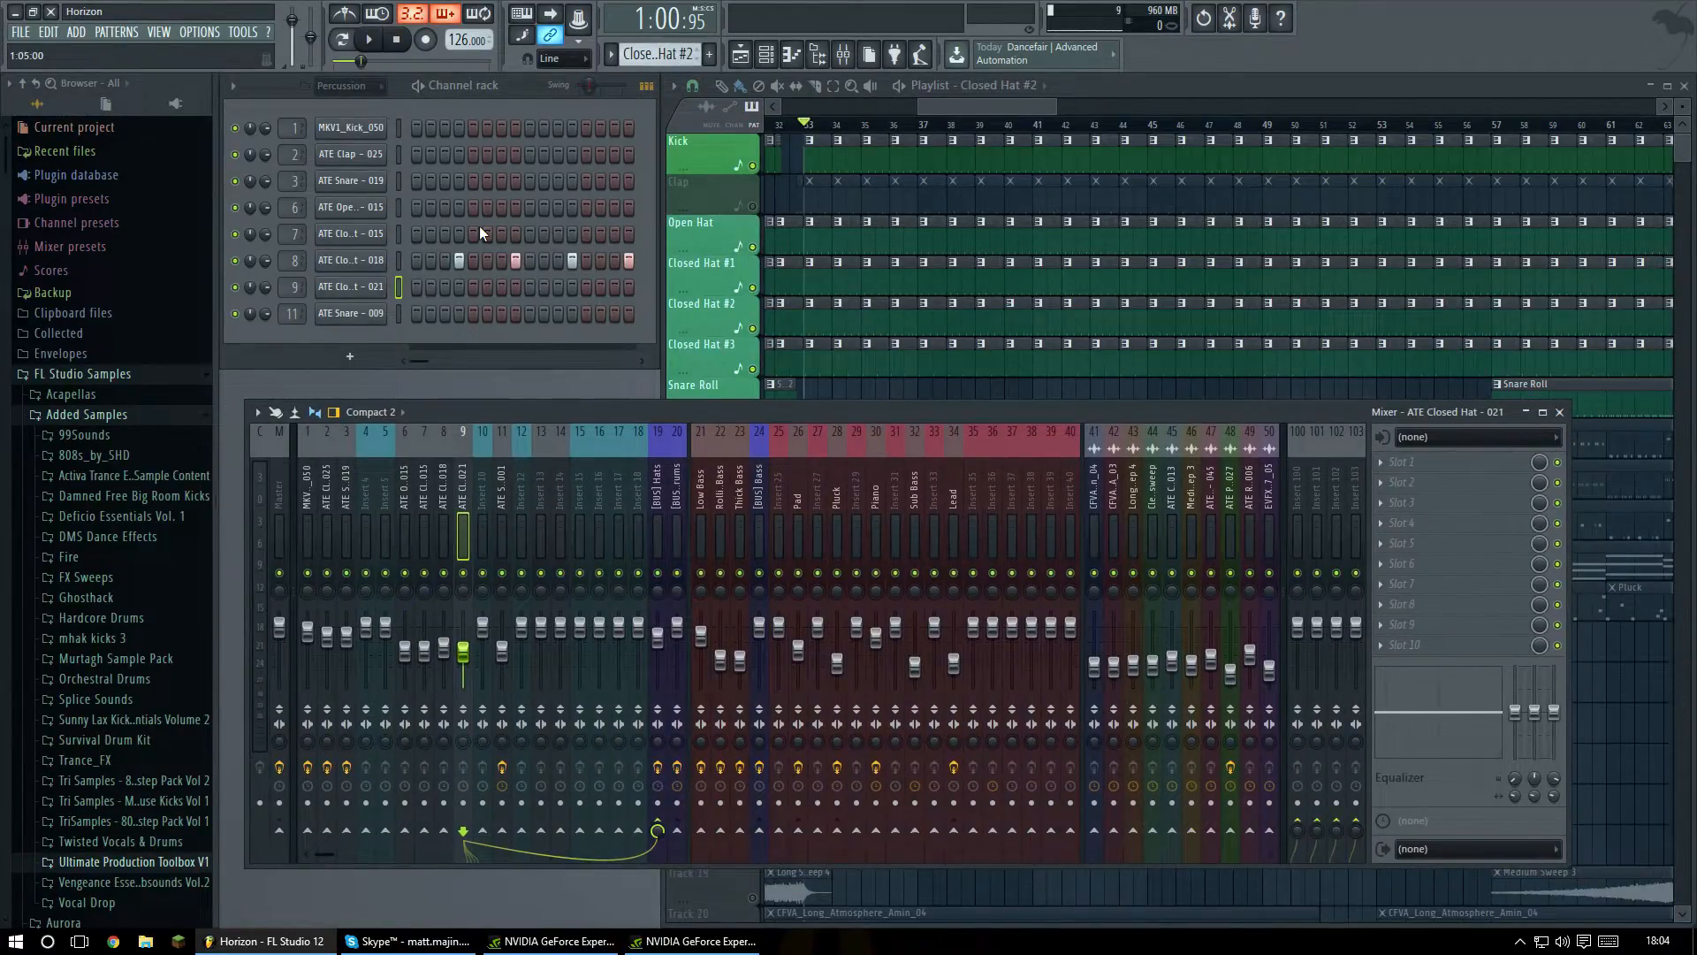
{"action": "left_click", "coordinate": [381, 261]}
{"action": "left_click", "coordinate": [381, 261]}
{"action": "right_click", "coordinate": [389, 257]}
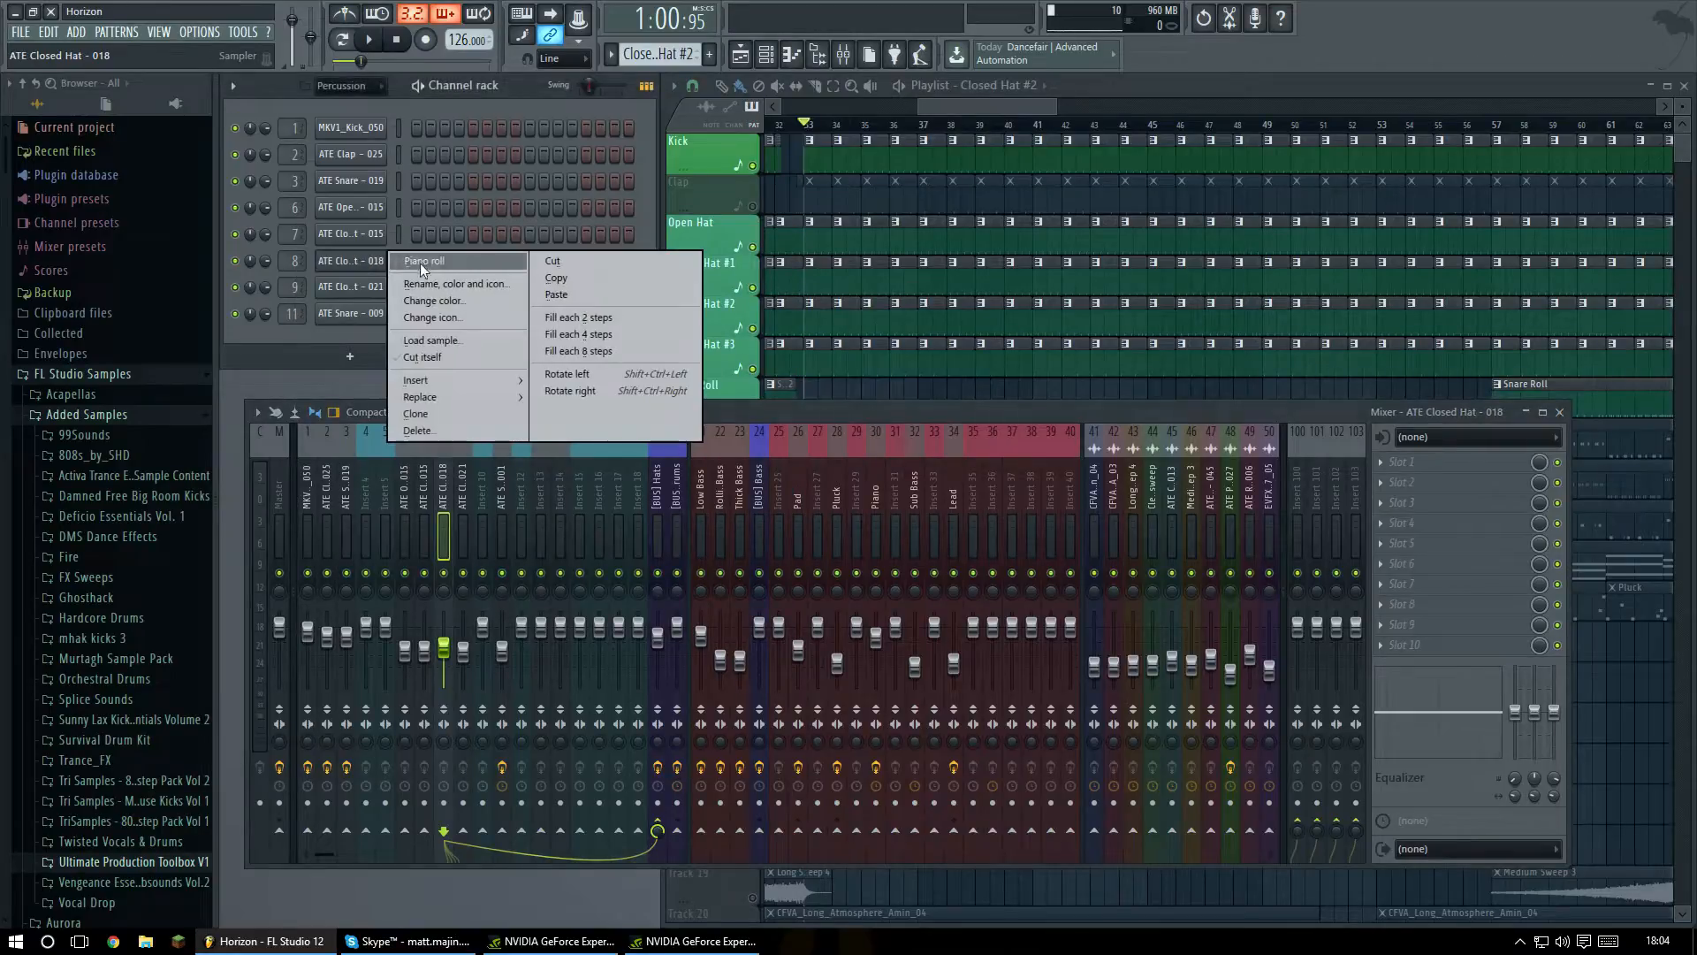
{"action": "left_click", "coordinate": [415, 262]}
{"action": "left_click", "coordinate": [809, 235]}
{"action": "left_click", "coordinate": [871, 262]}
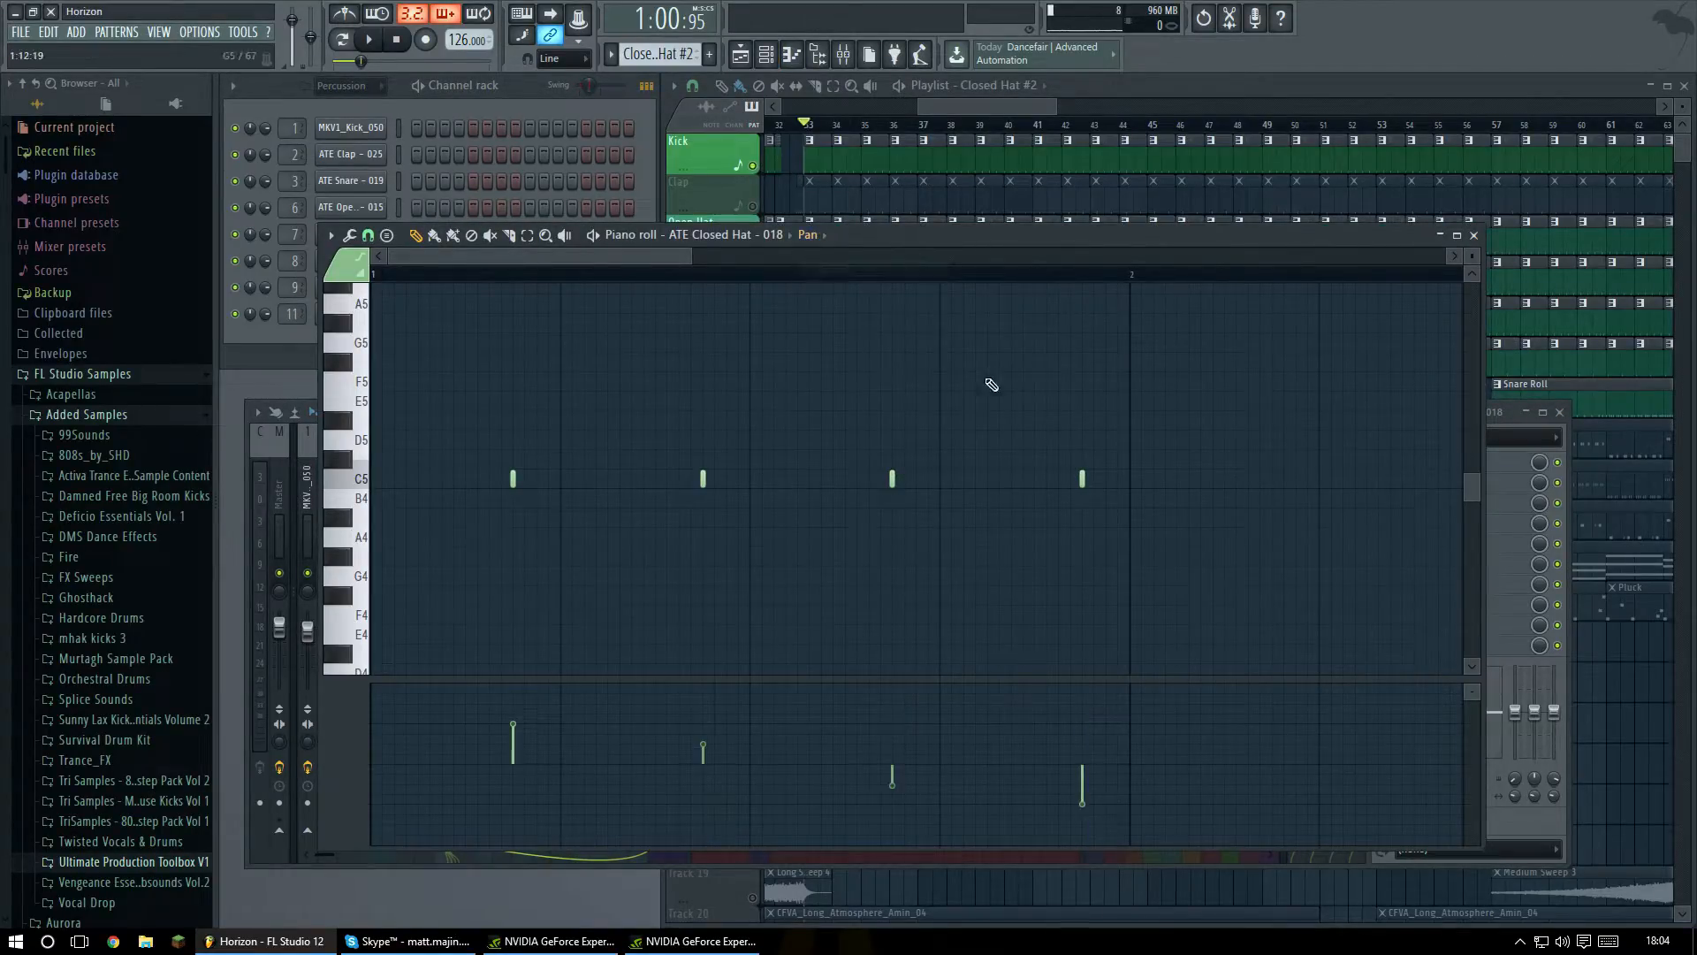
{"action": "left_click", "coordinate": [1474, 235]}
Switch to the Closed Hat #1 pattern and examine the ATE Closed Hat - 015 notes' velocity and pan in the piano roll, then close it.
{"action": "scroll", "coordinate": [677, 46], "scroll_direction": "up", "scroll_amount": 1}
{"action": "right_click", "coordinate": [373, 237]}
{"action": "left_click", "coordinate": [400, 243]}
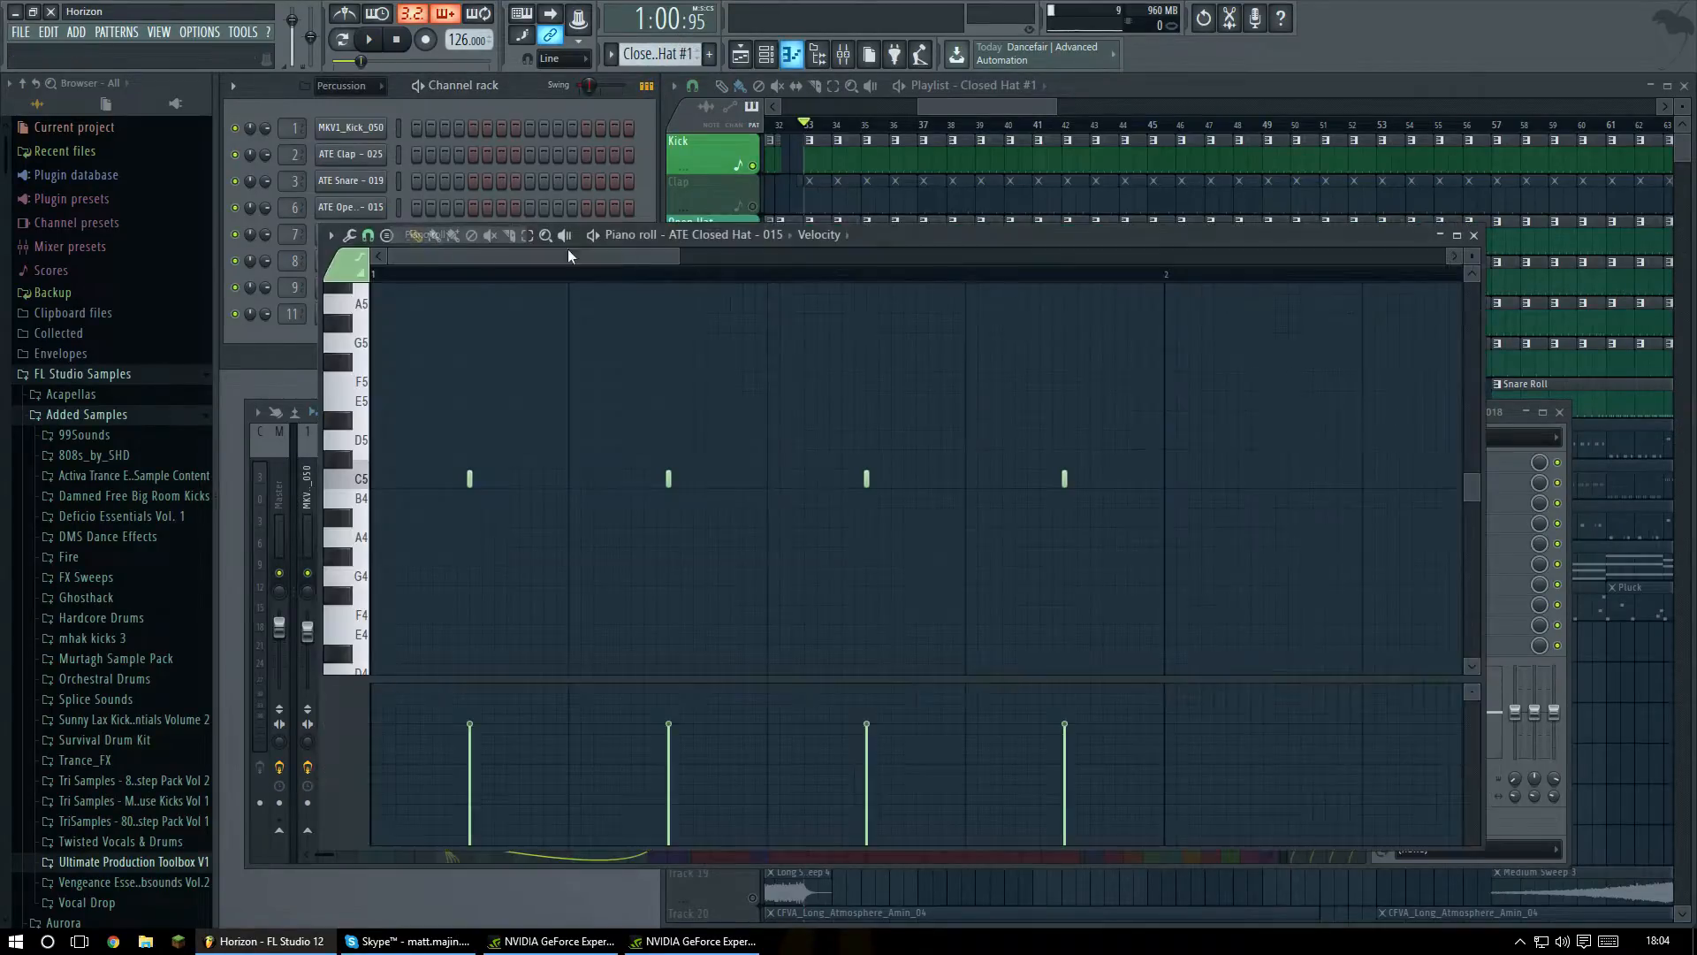
{"action": "left_click", "coordinate": [809, 234]}
{"action": "left_click", "coordinate": [834, 268]}
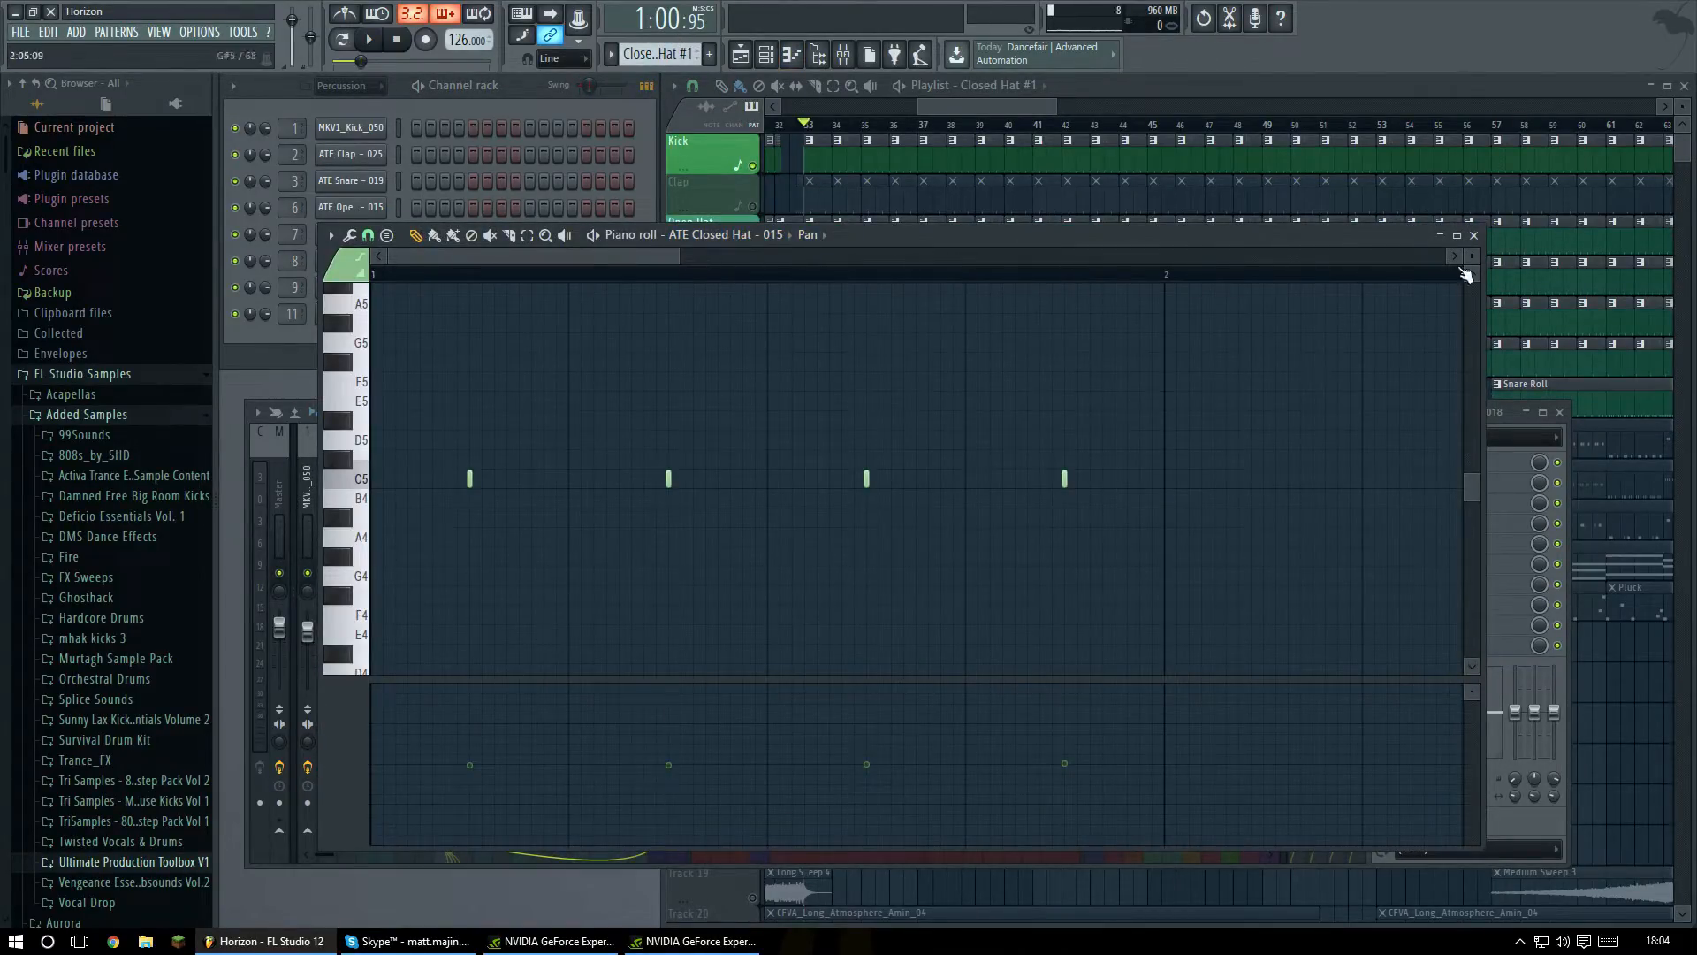
{"action": "left_click", "coordinate": [1474, 235]}
Select the Closed Hat #3 pattern and play the kick with all the hats from bar 33, then stop playback.
{"action": "scroll", "coordinate": [654, 53], "scroll_direction": "down", "scroll_amount": 2}
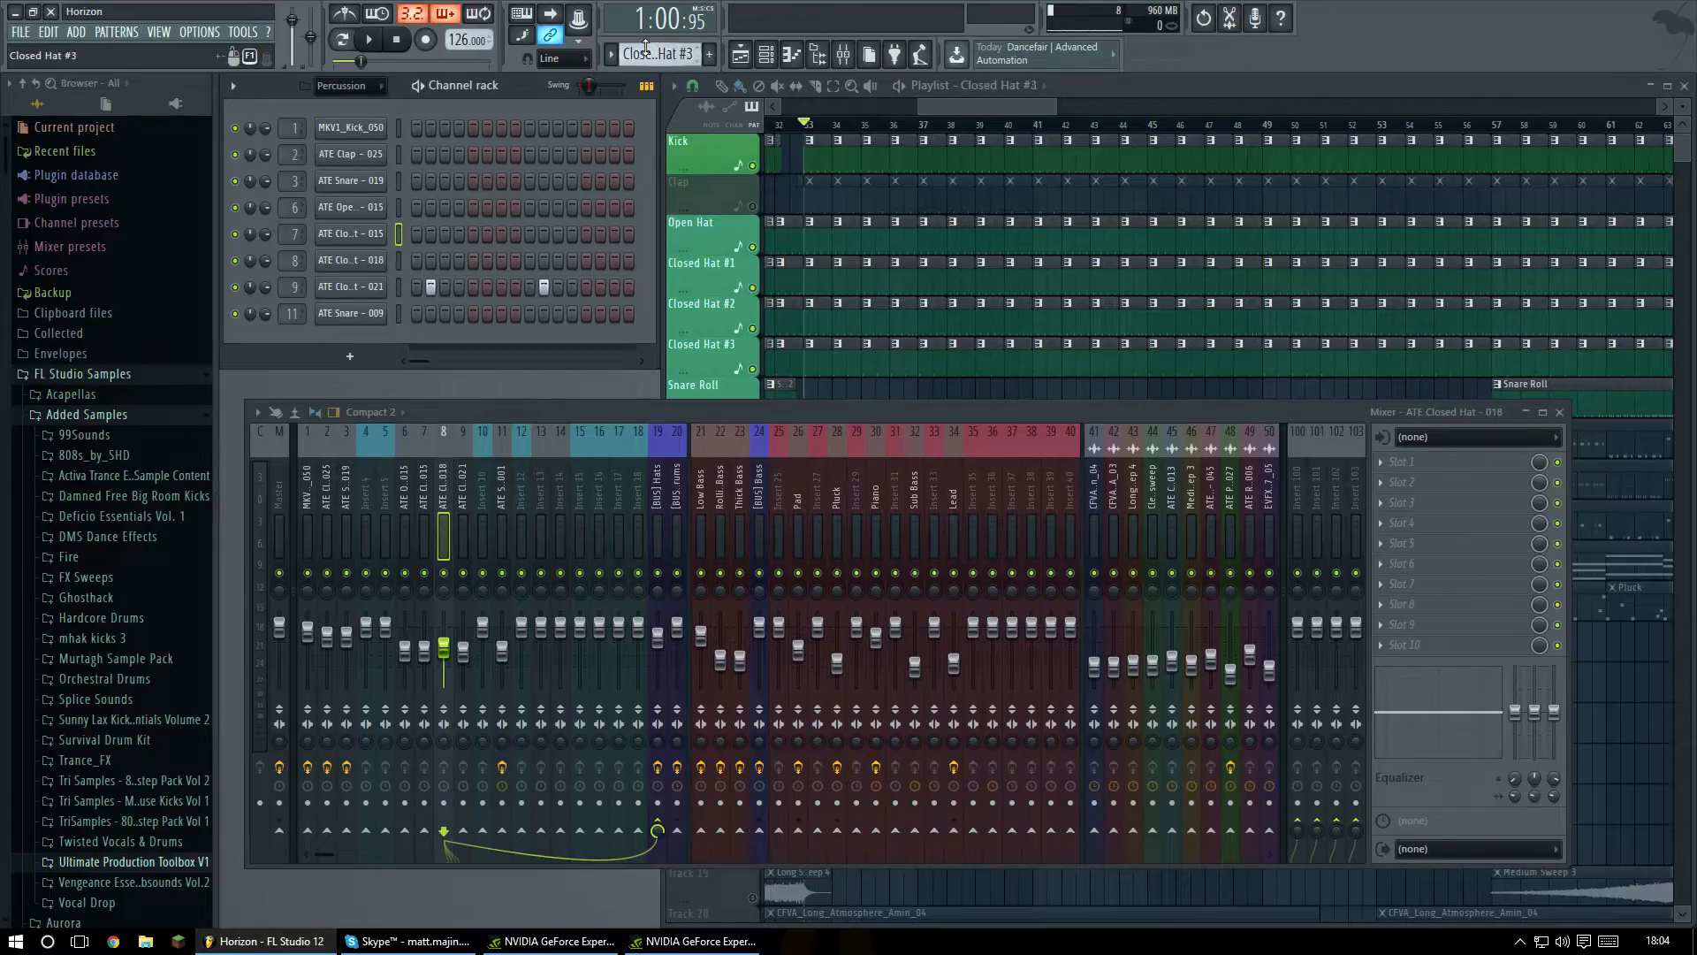
{"action": "scroll", "coordinate": [643, 55], "scroll_direction": "up", "scroll_amount": 1}
{"action": "scroll", "coordinate": [654, 57], "scroll_direction": "down", "scroll_amount": 1}
{"action": "key", "text": "space"}
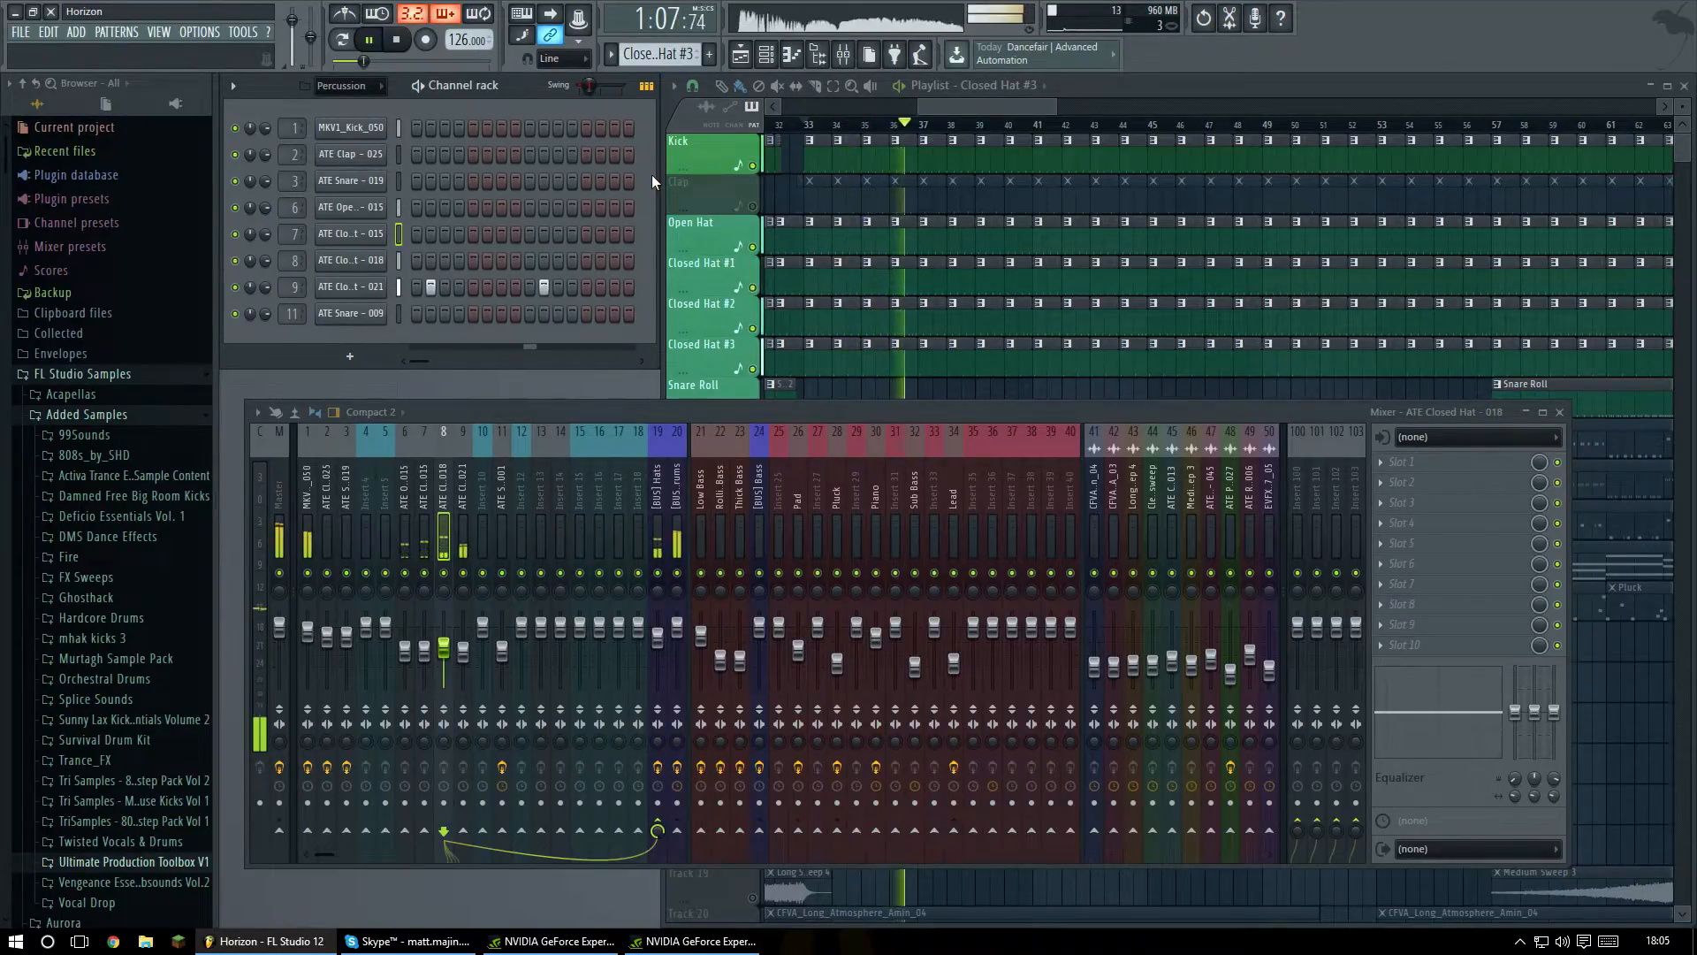
{"action": "key", "text": "space"}
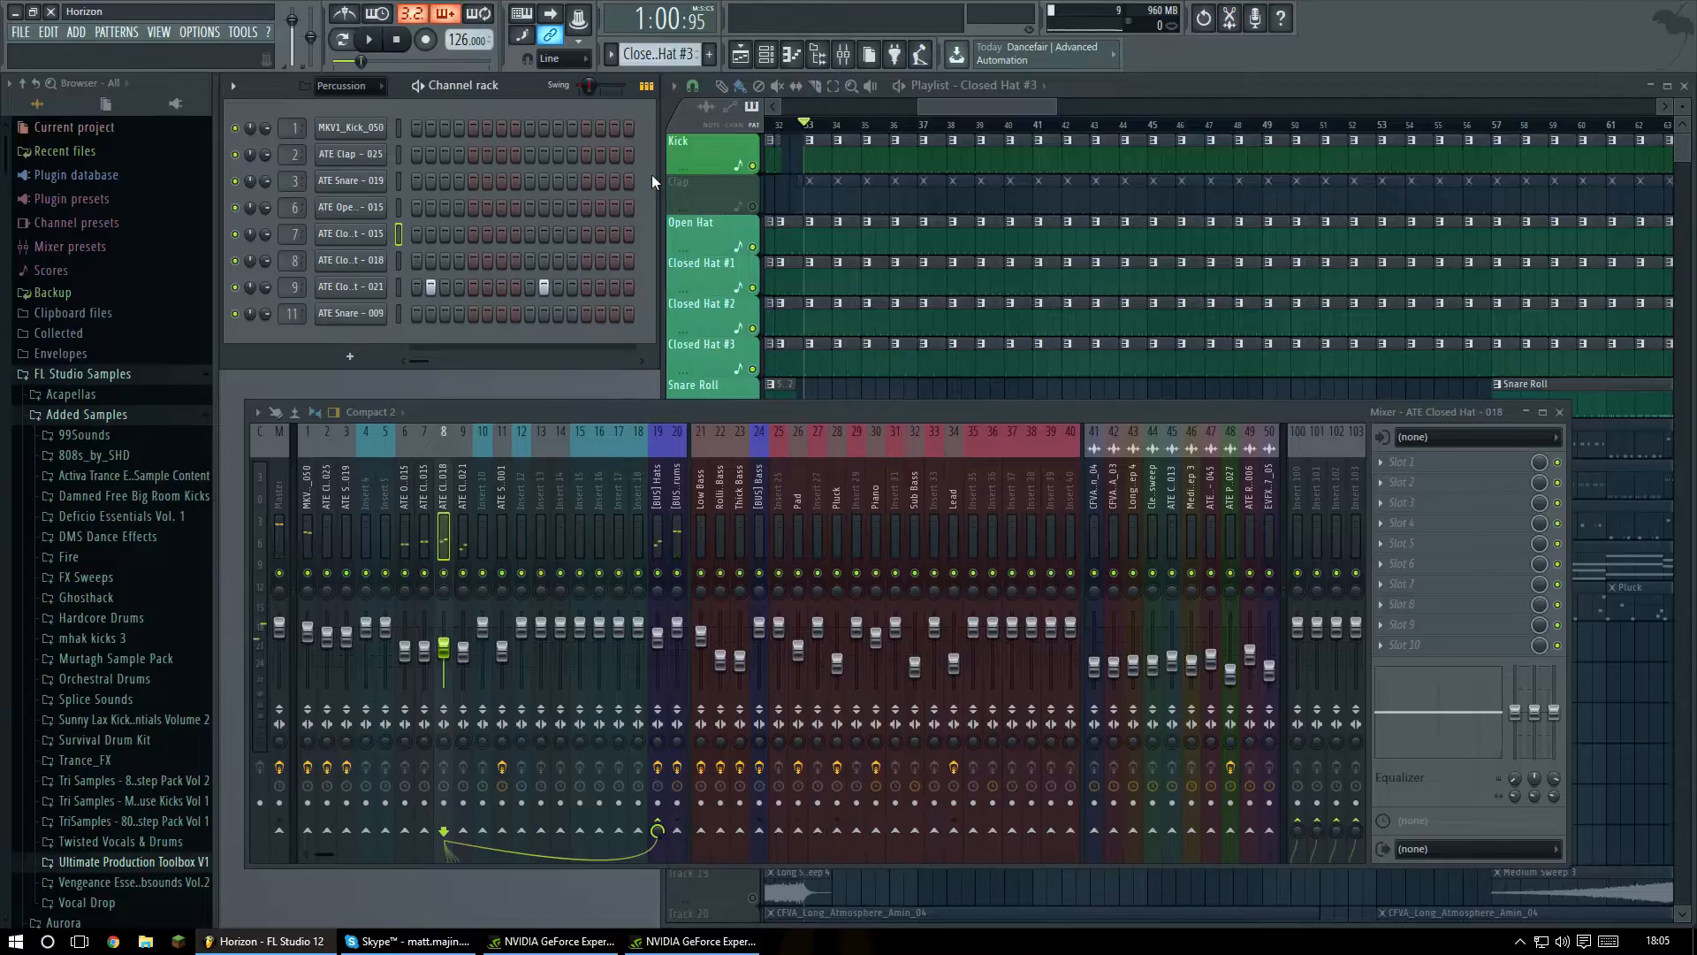
View the Closed Hat #4 pattern, select the Kick pattern, and hide the mixer to show the playlist arrangement.
{"action": "scroll", "coordinate": [657, 55], "scroll_direction": "down", "scroll_amount": 1}
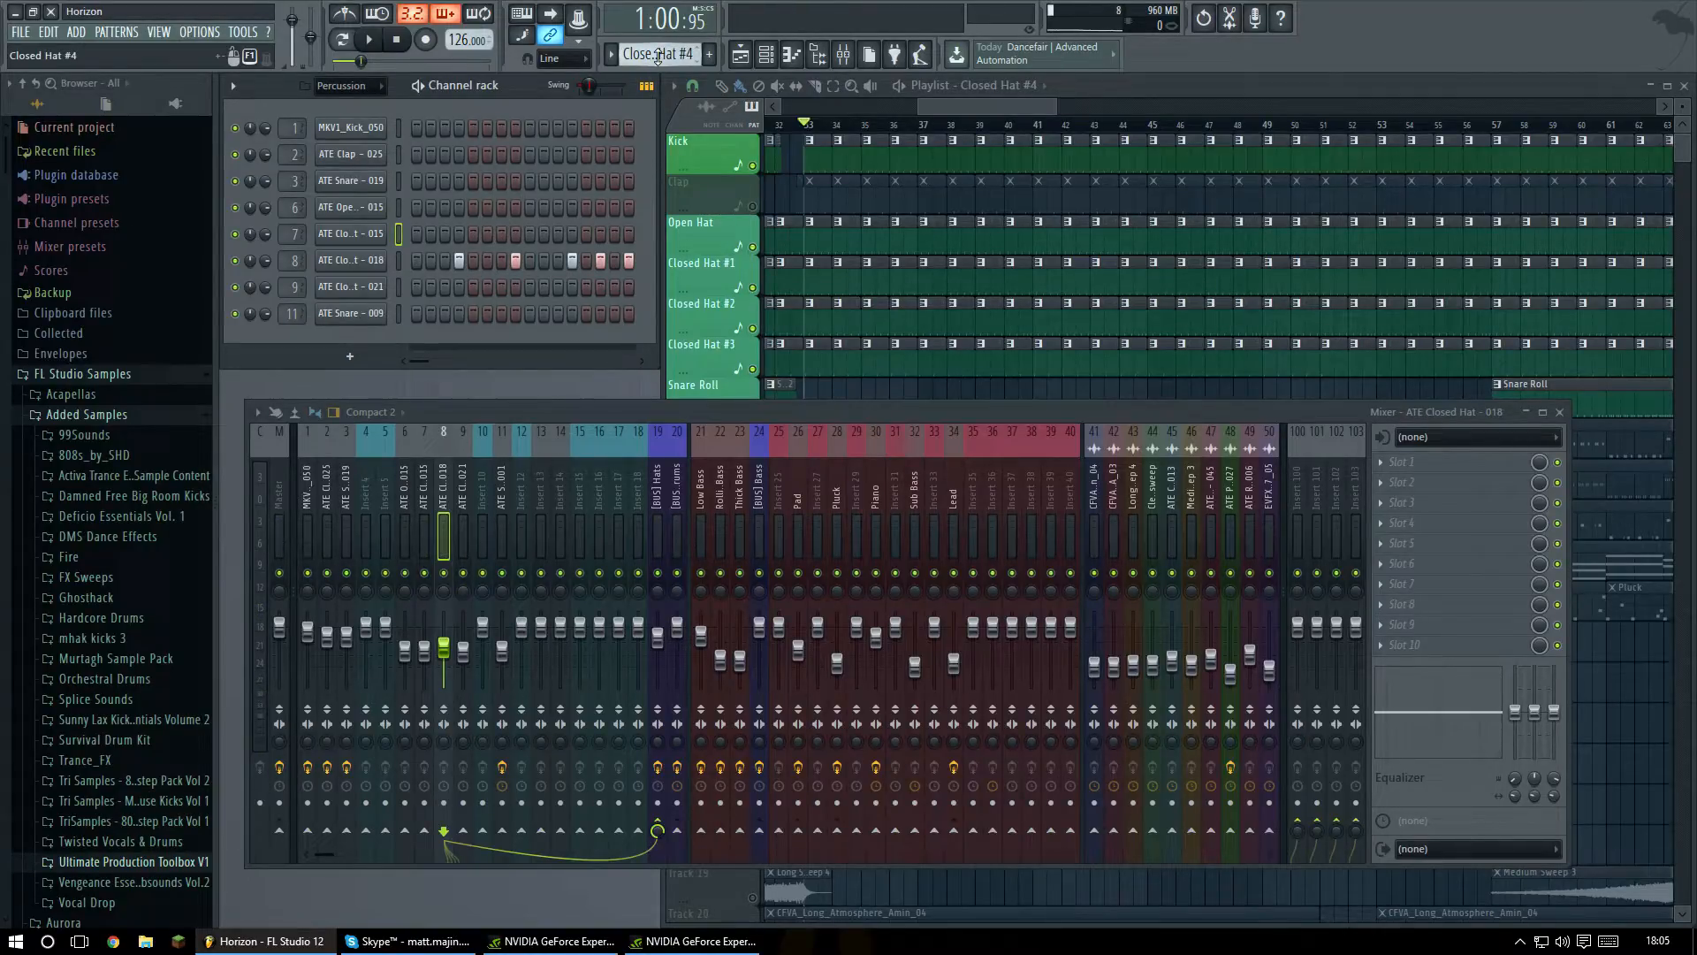
{"action": "scroll", "coordinate": [671, 51], "scroll_direction": "up", "scroll_amount": 6}
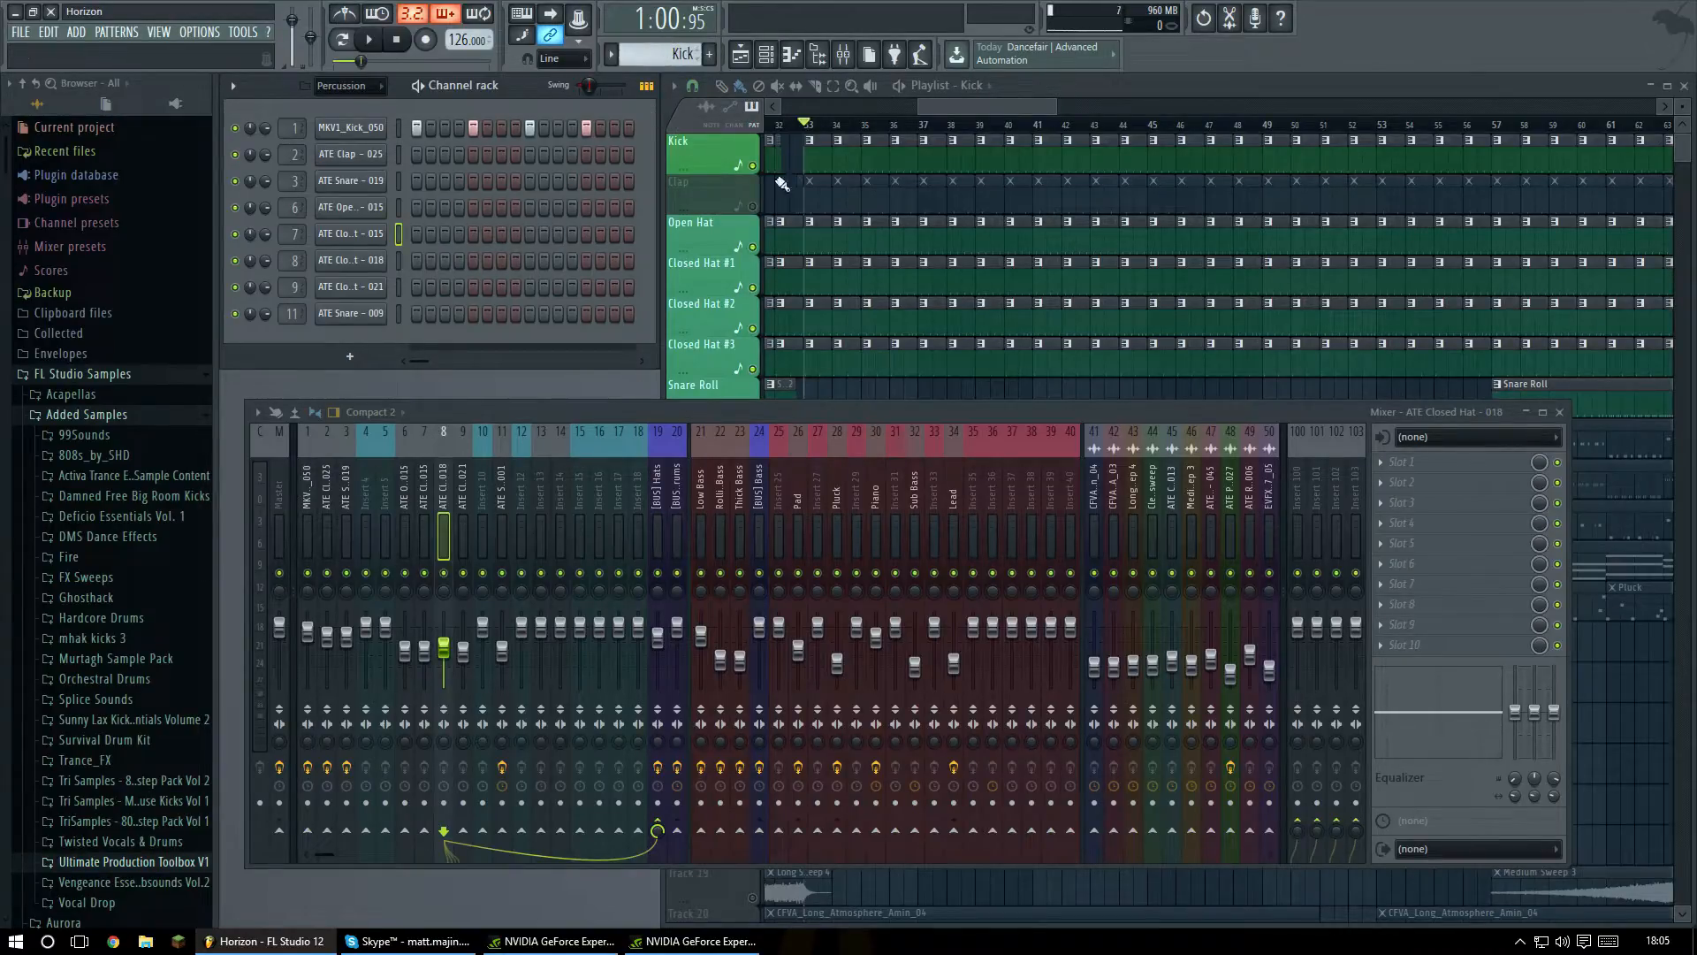
{"action": "key", "text": "F9"}
{"action": "left_click_drag", "start_coordinate": [1000, 108], "coordinate": [987, 106]}
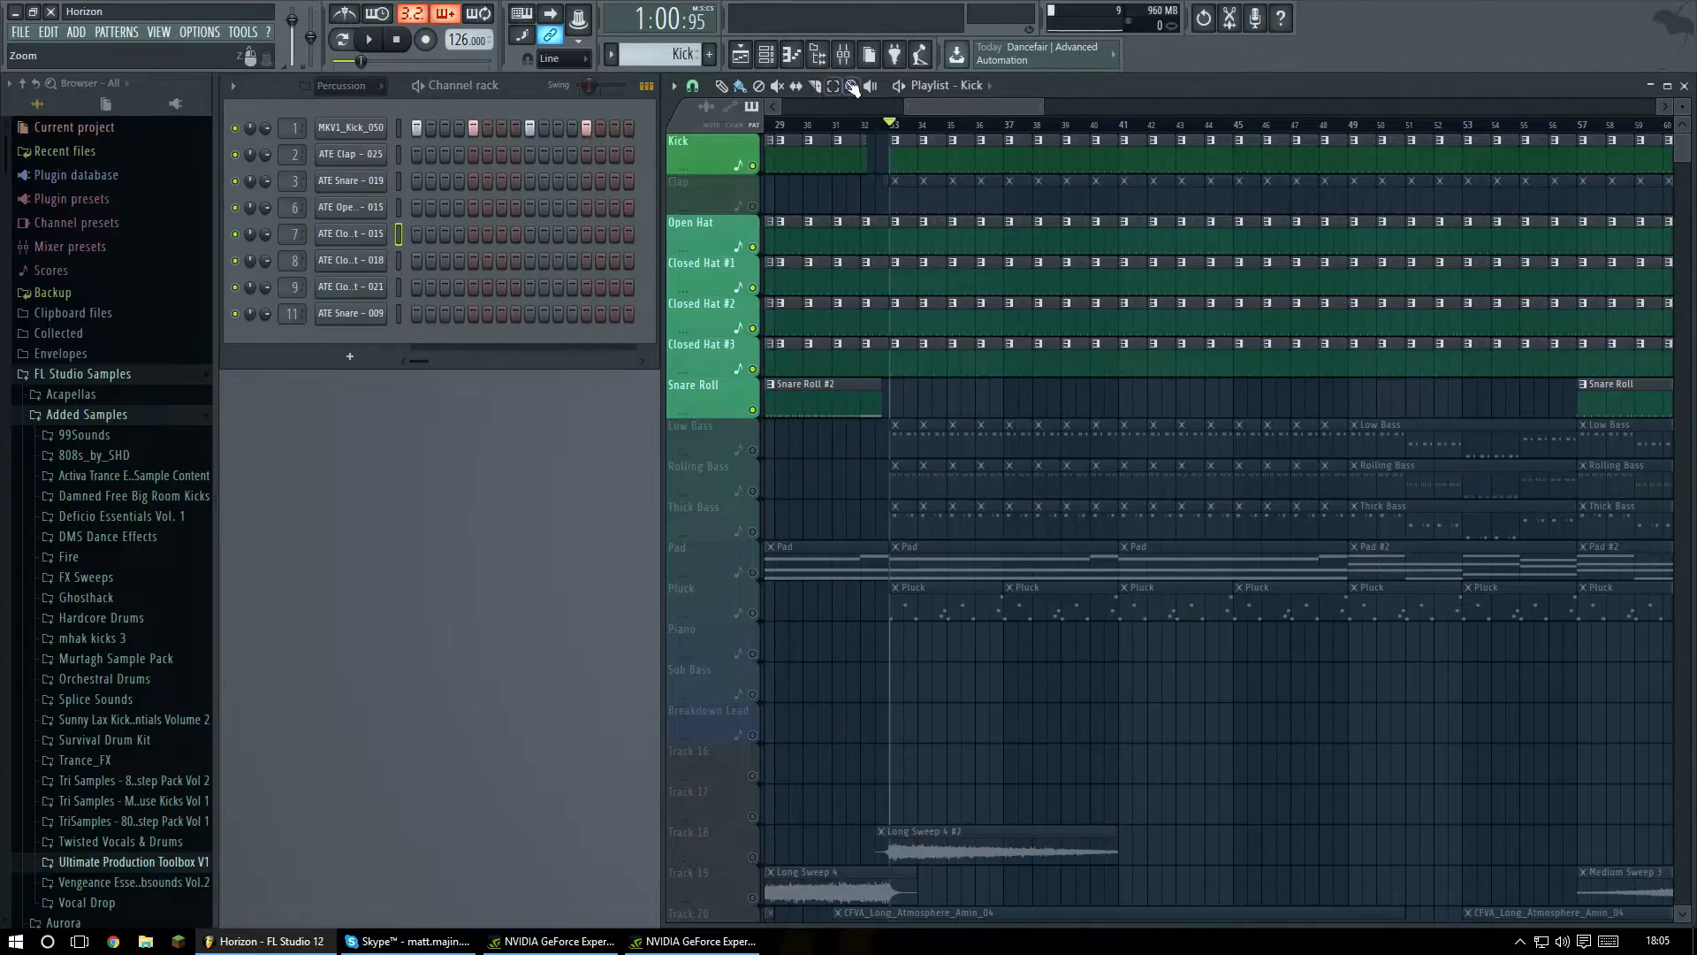
Reopen the mixer, examine the Fruity parametric EQ 2 curve on the [BUS] Hats track, and close the EQ window.
{"action": "left_click", "coordinate": [844, 56]}
{"action": "left_click", "coordinate": [462, 489]}
{"action": "left_click", "coordinate": [657, 494]}
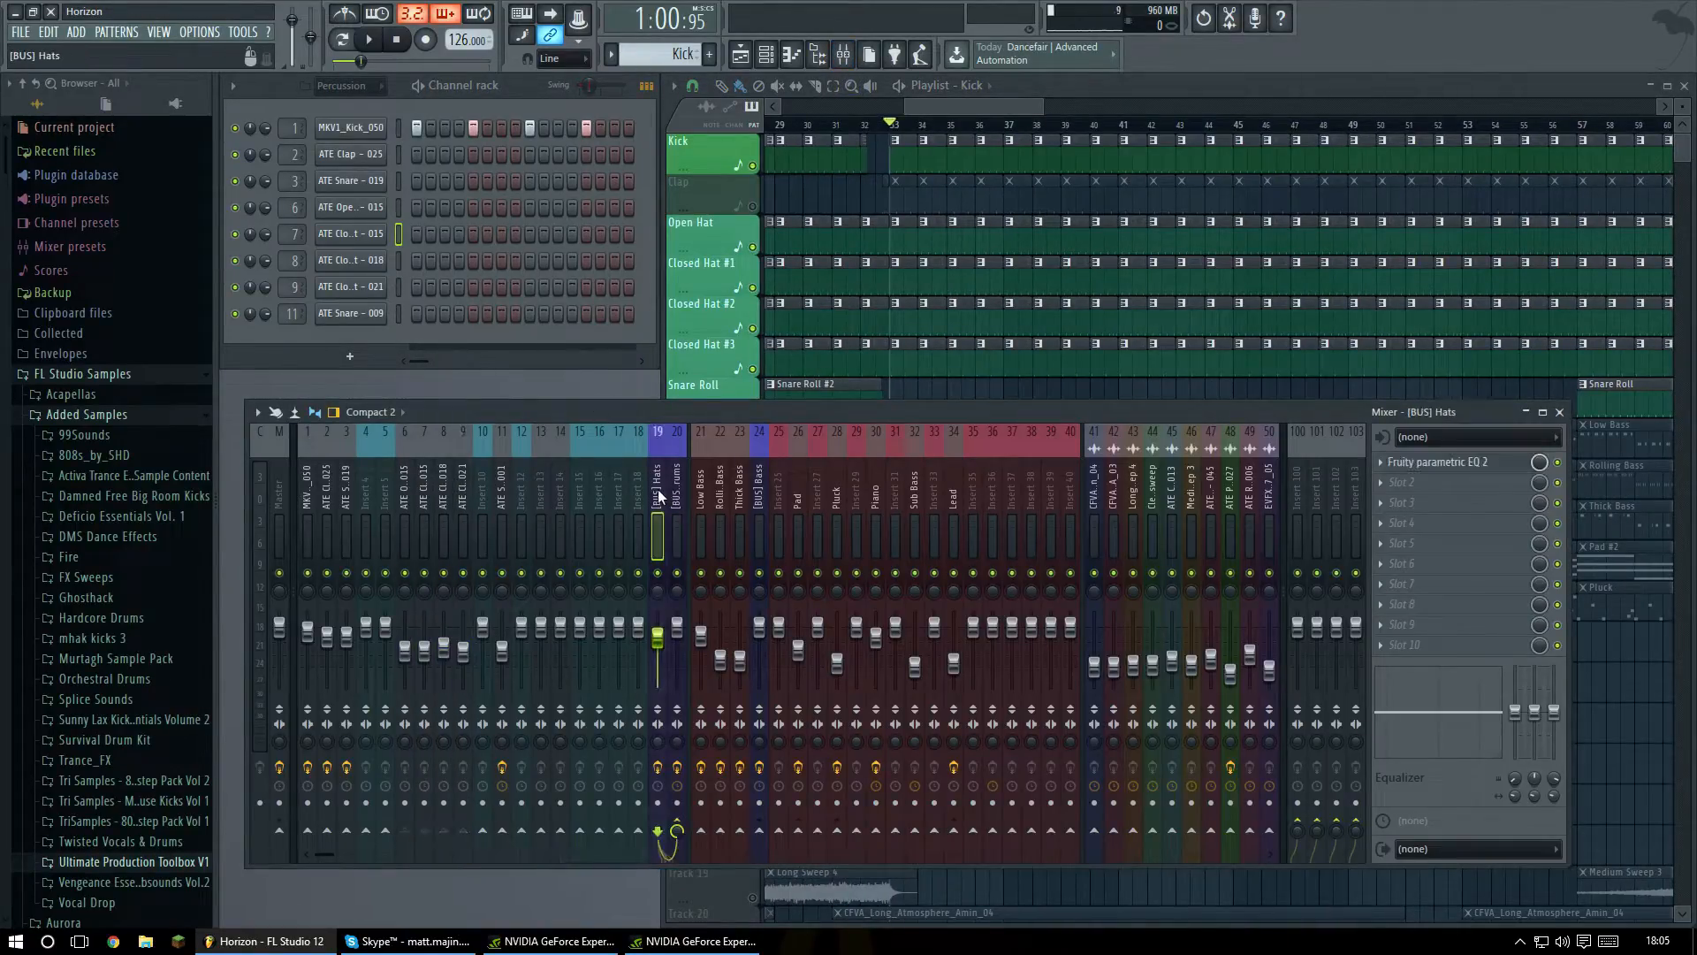
{"action": "left_click", "coordinate": [1450, 462]}
{"action": "left_click_drag", "start_coordinate": [538, 171], "coordinate": [858, 224]}
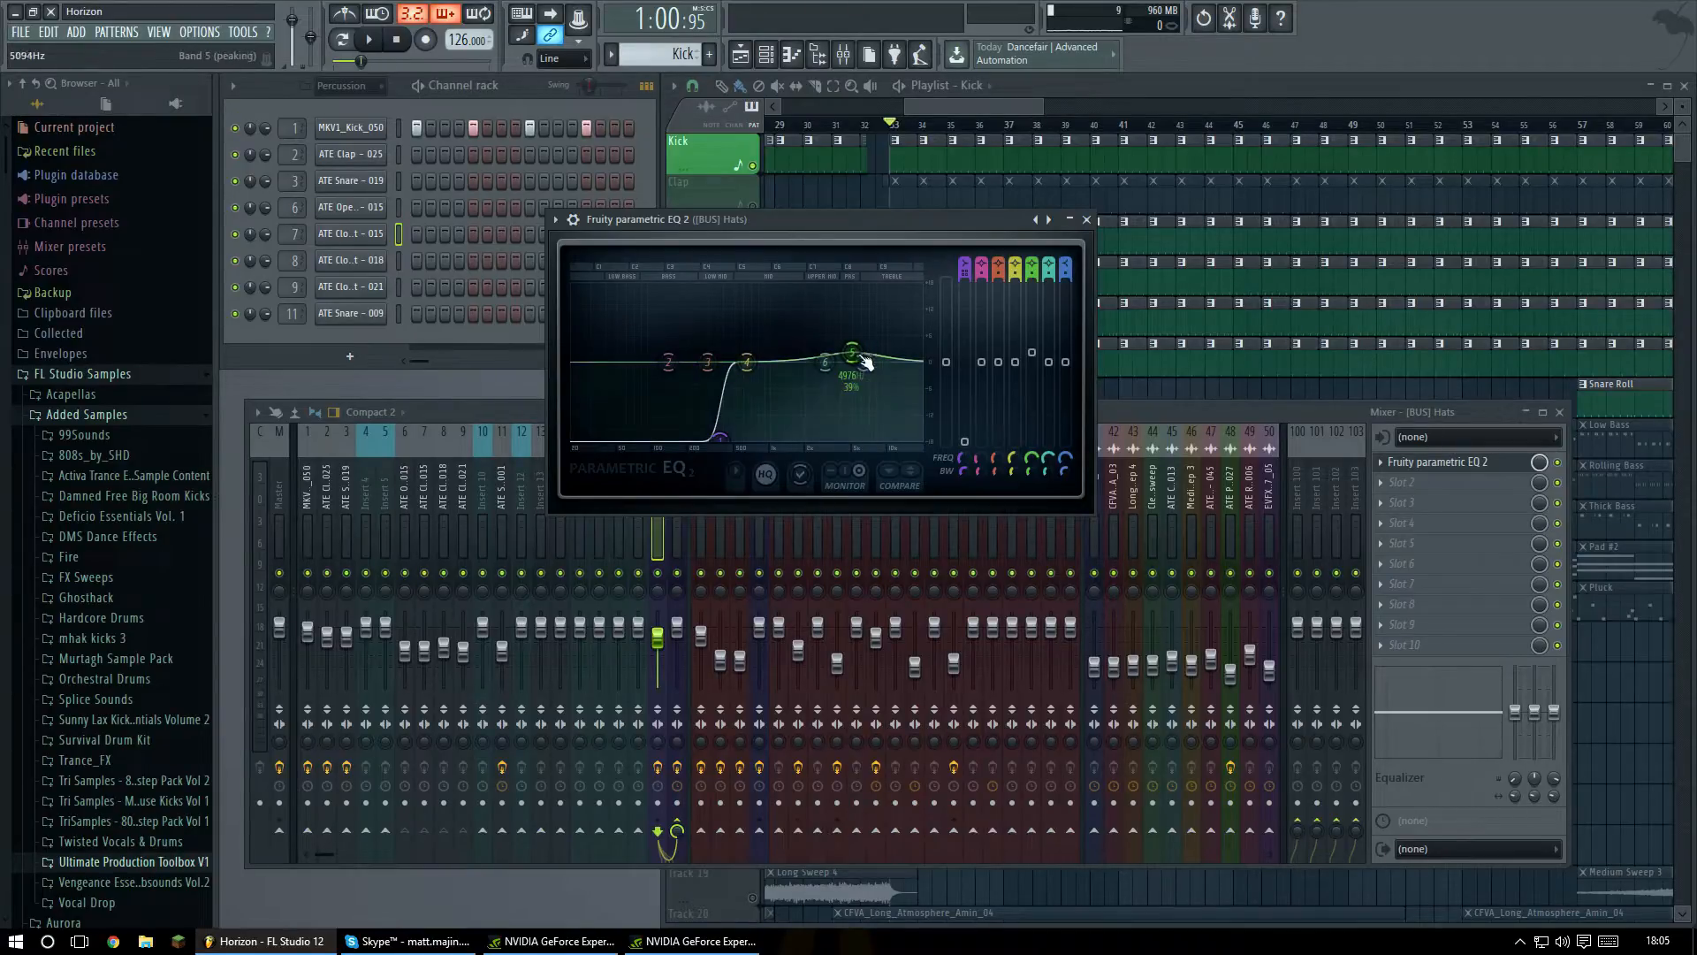
{"action": "left_click", "coordinate": [1088, 219]}
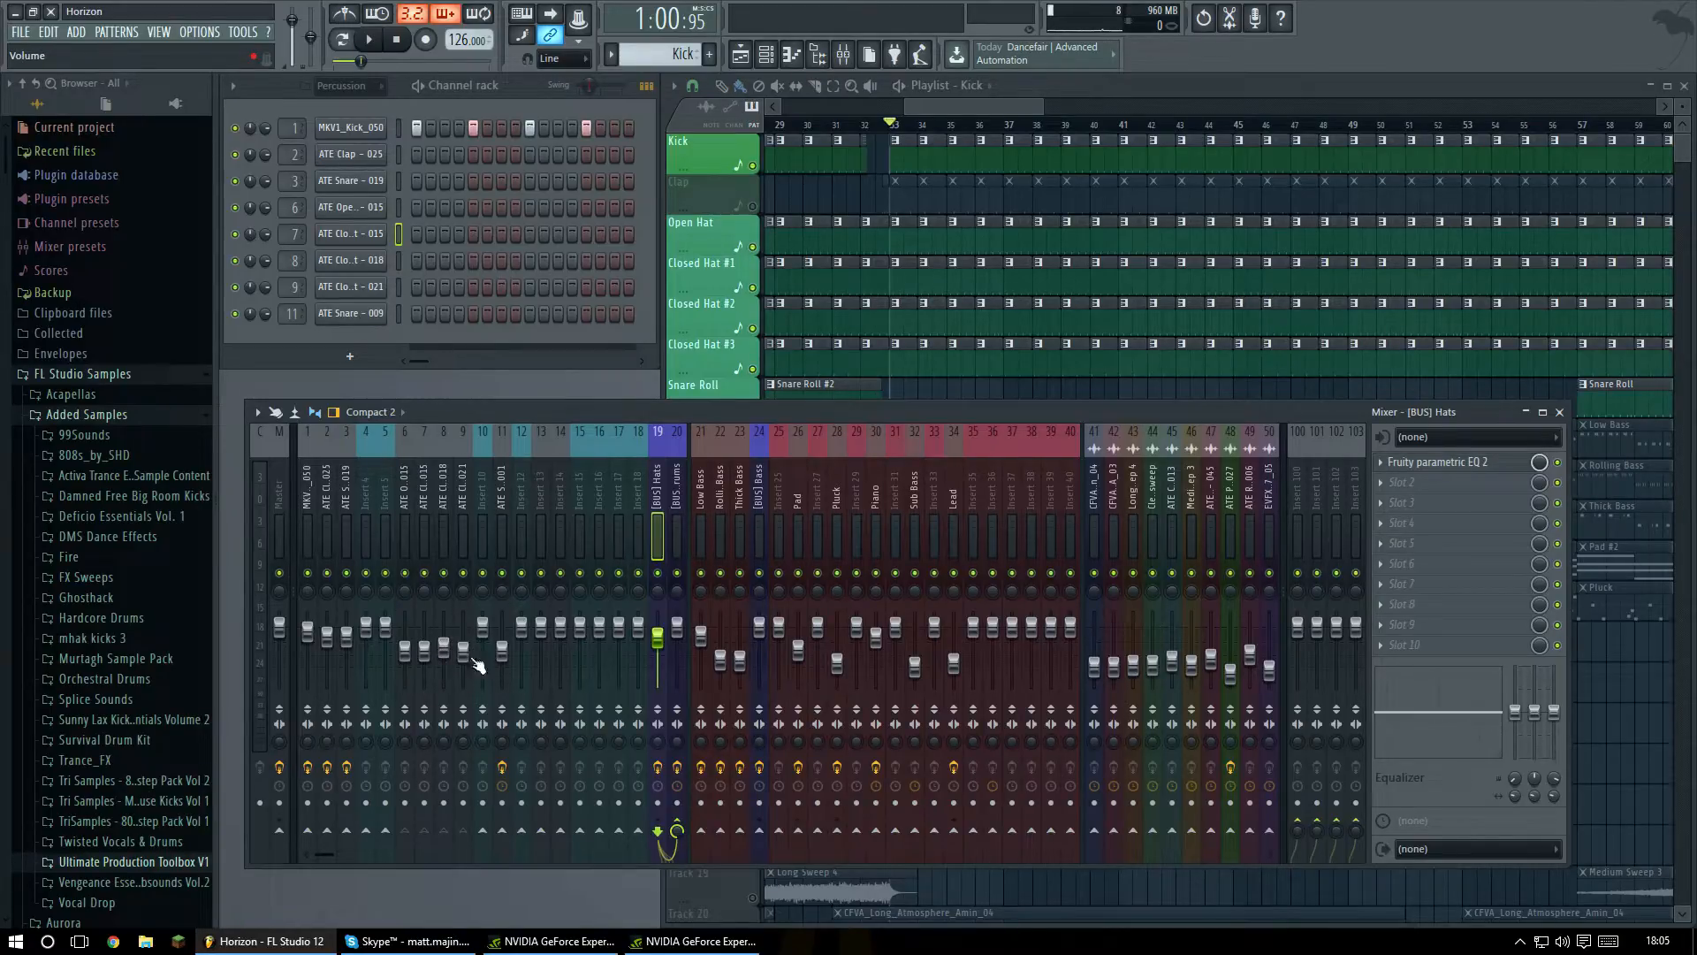
View the ATE Snare - 001 mixer track, then hide the mixer and unmute the Clap track in the playlist.
{"action": "left_click", "coordinate": [499, 481]}
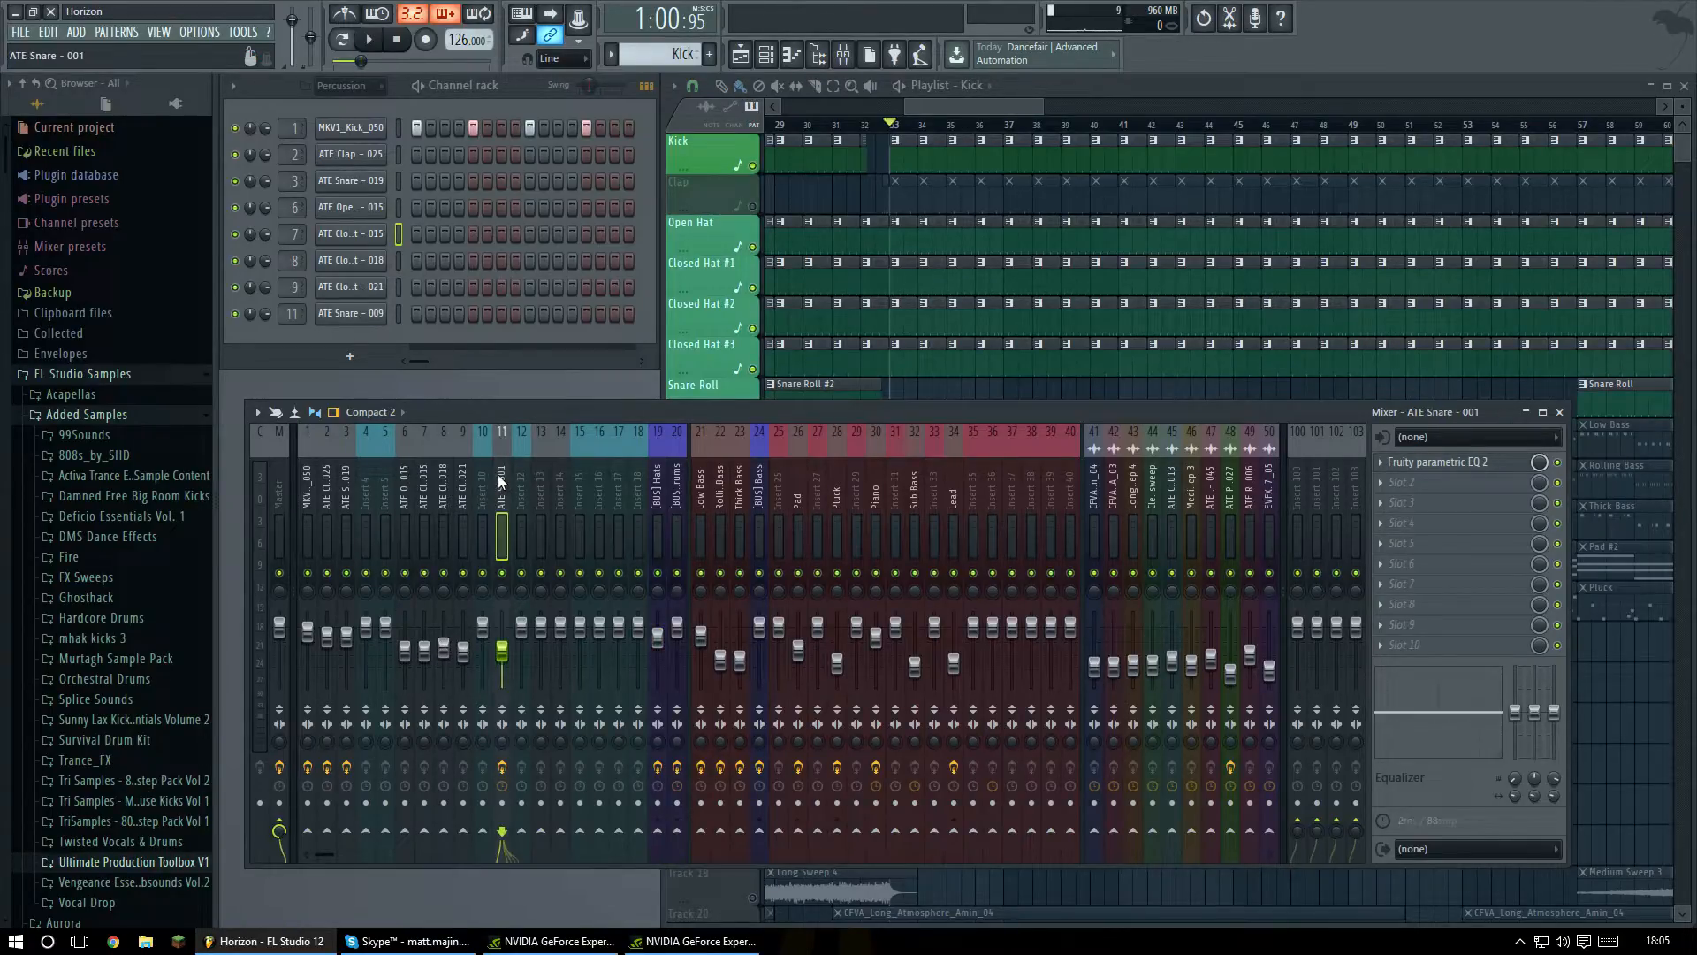
{"action": "left_click", "coordinate": [1560, 412]}
{"action": "left_click_drag", "start_coordinate": [953, 108], "coordinate": [958, 104]}
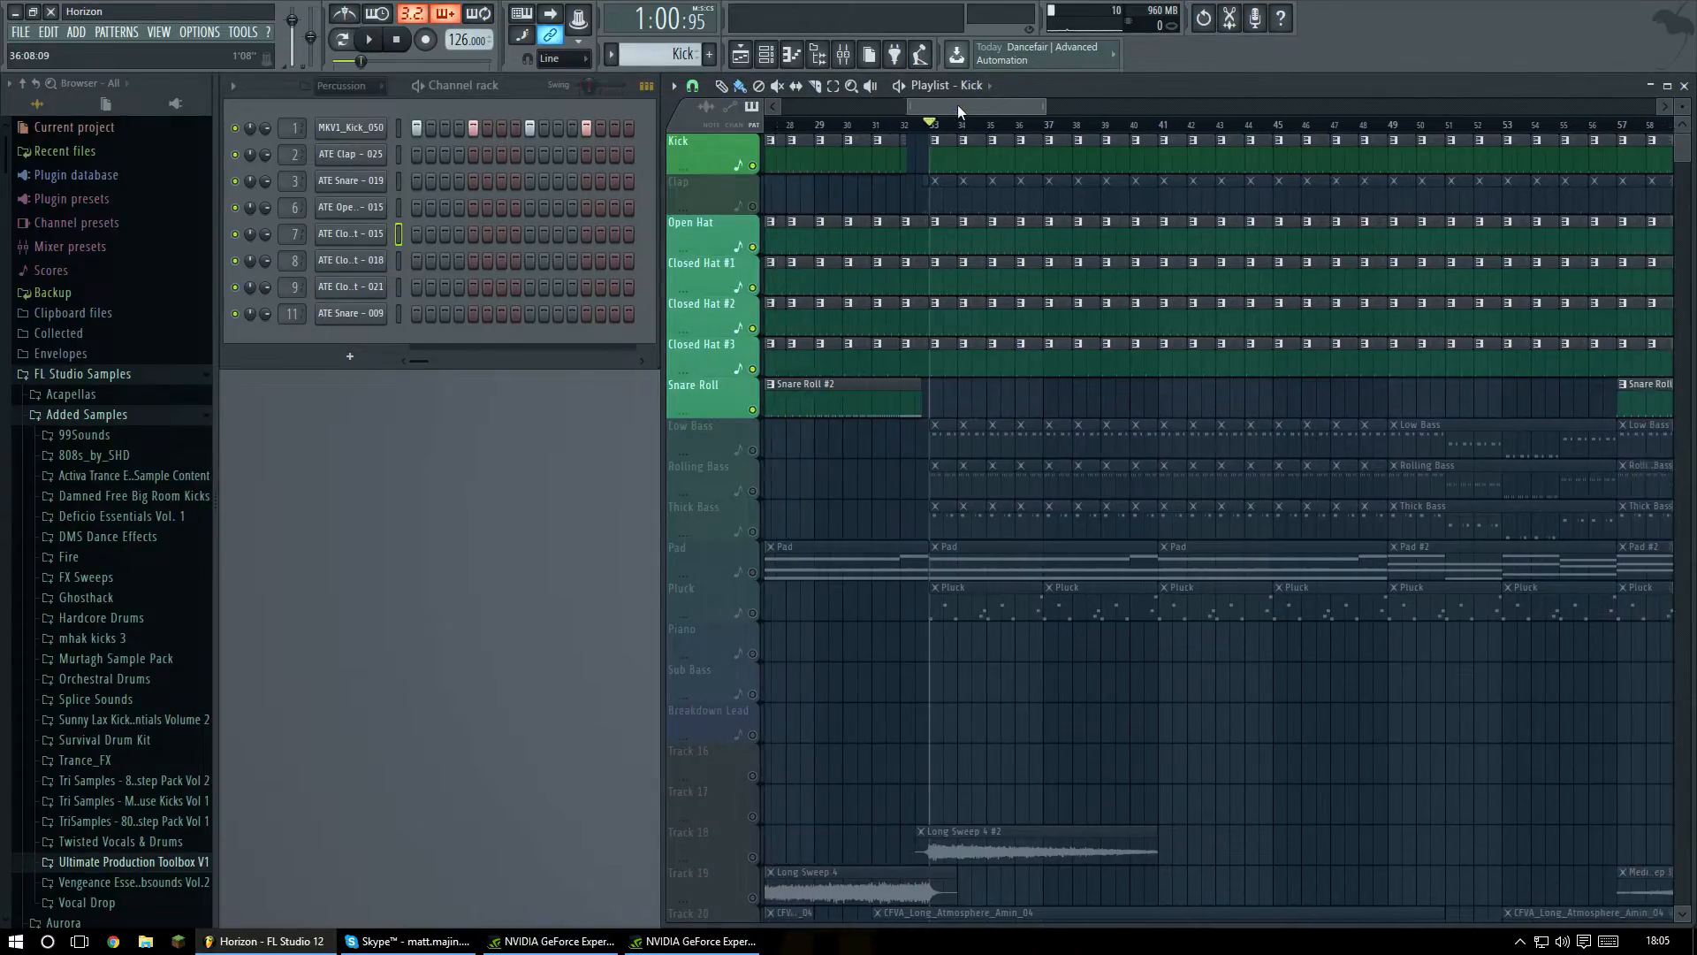
{"action": "left_click", "coordinate": [754, 207]}
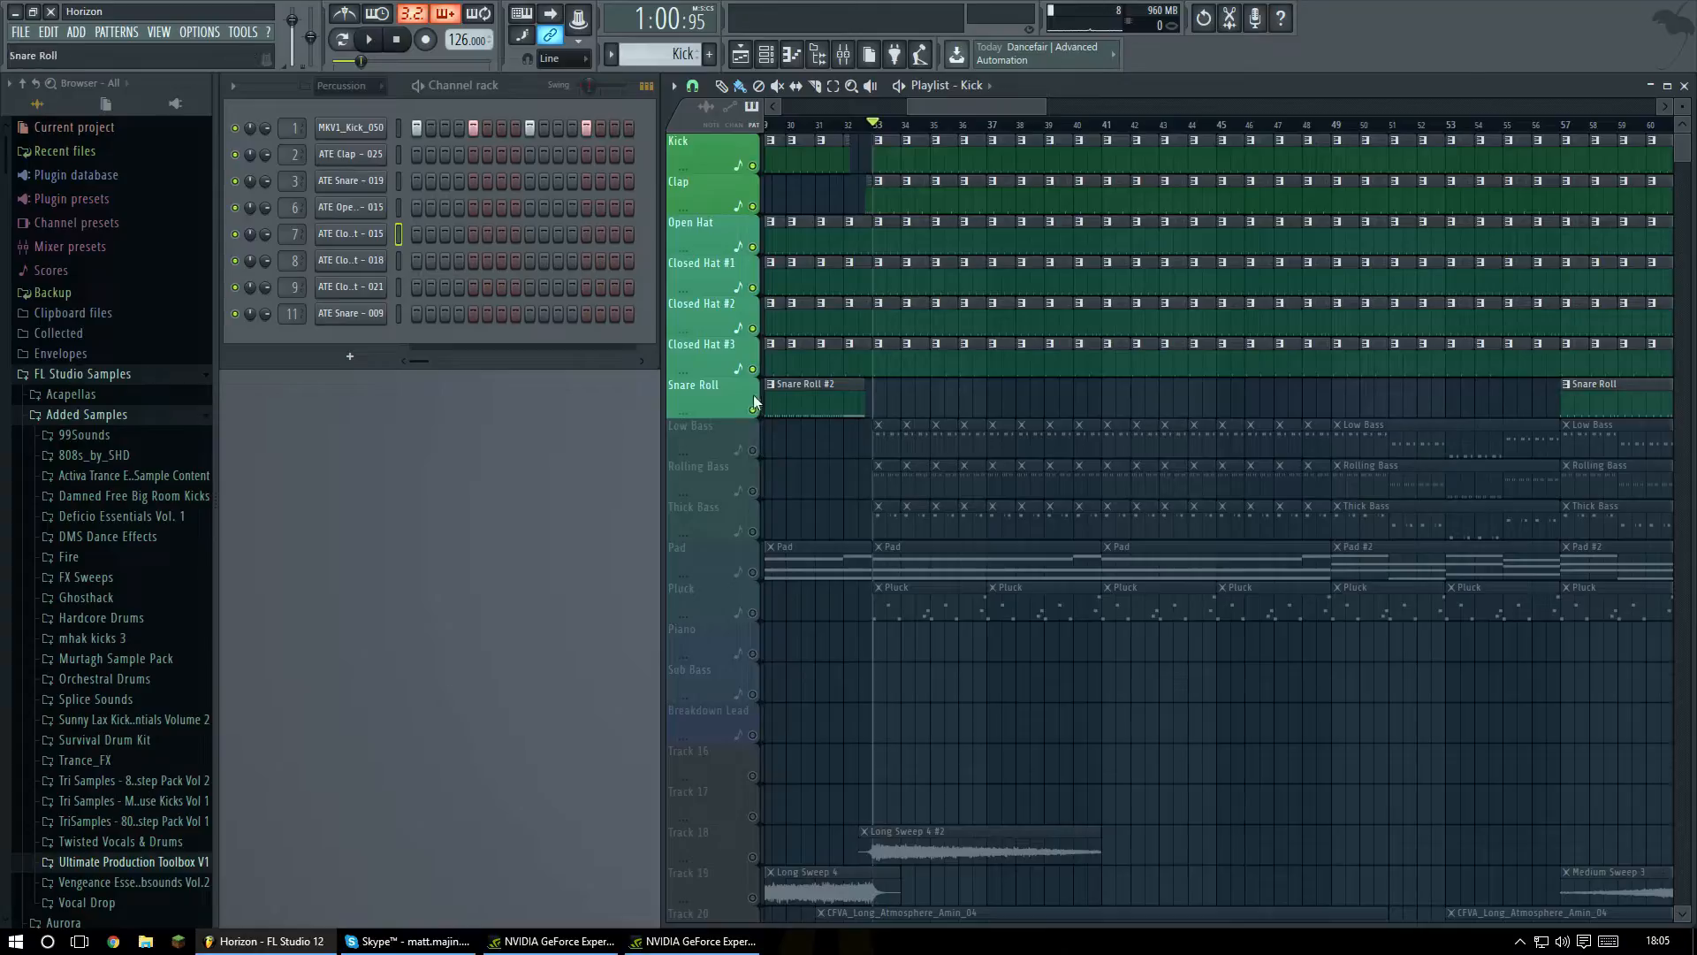
Place the playhead at bar 31 and examine the Fruity parametric EQ 2 curve on the ATE Snare - 001 mixer track.
{"action": "left_click", "coordinate": [827, 131]}
{"action": "key", "text": "F9"}
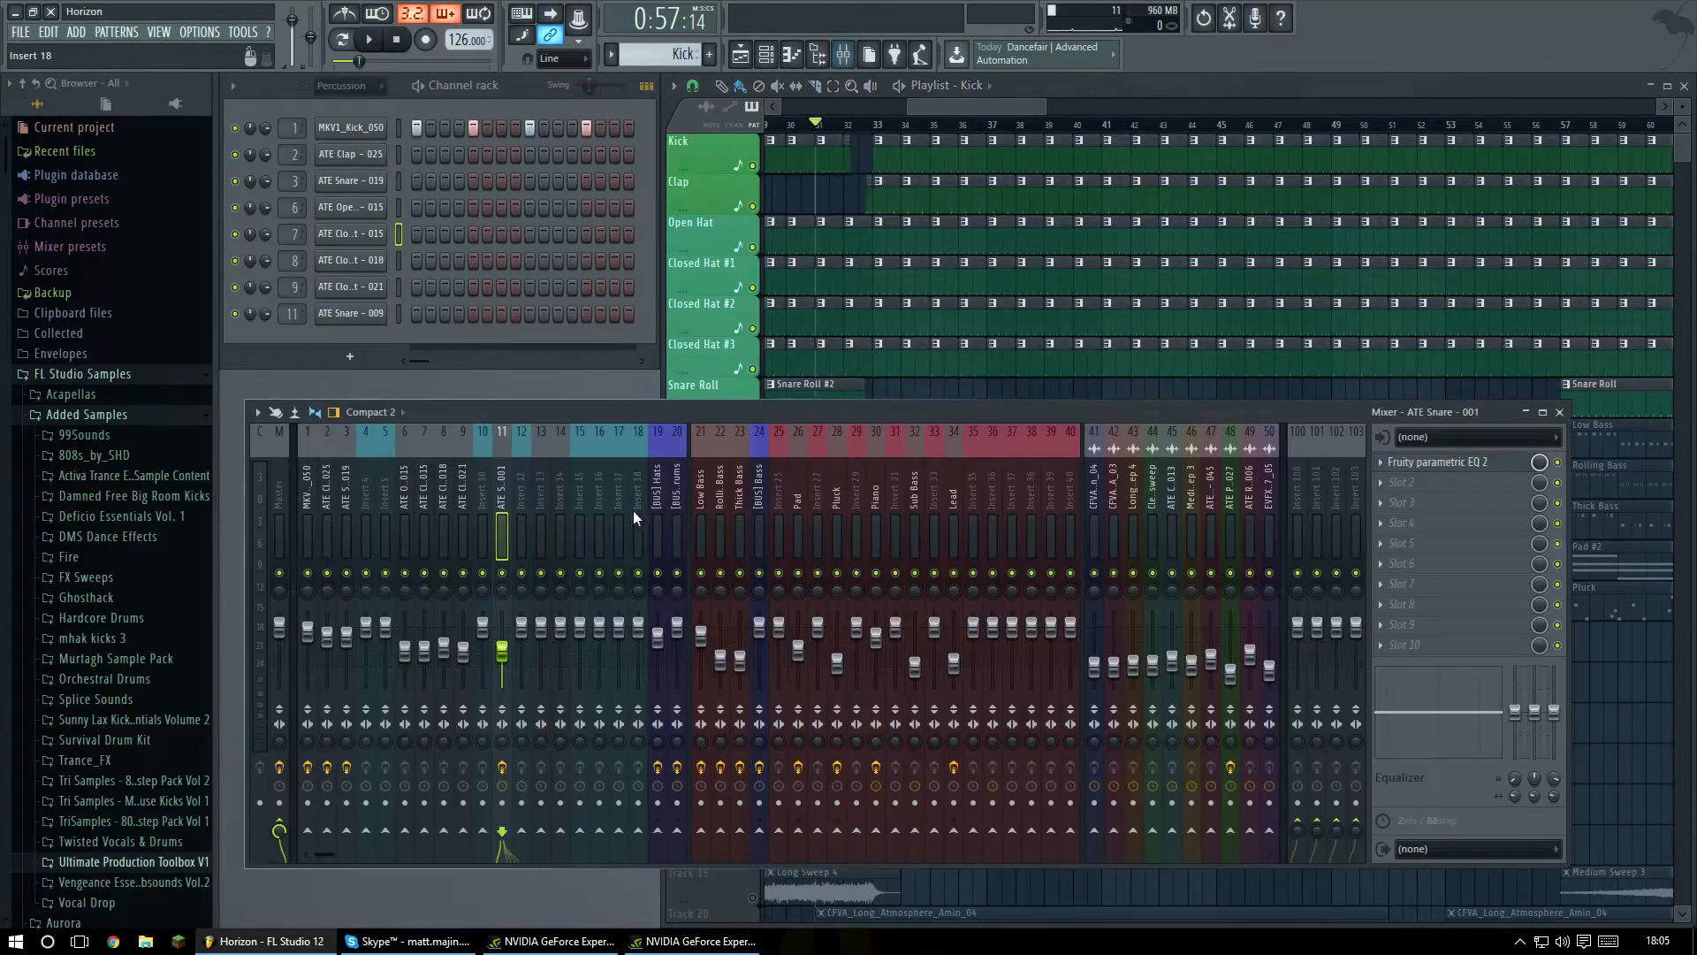
{"action": "left_click", "coordinate": [1492, 463]}
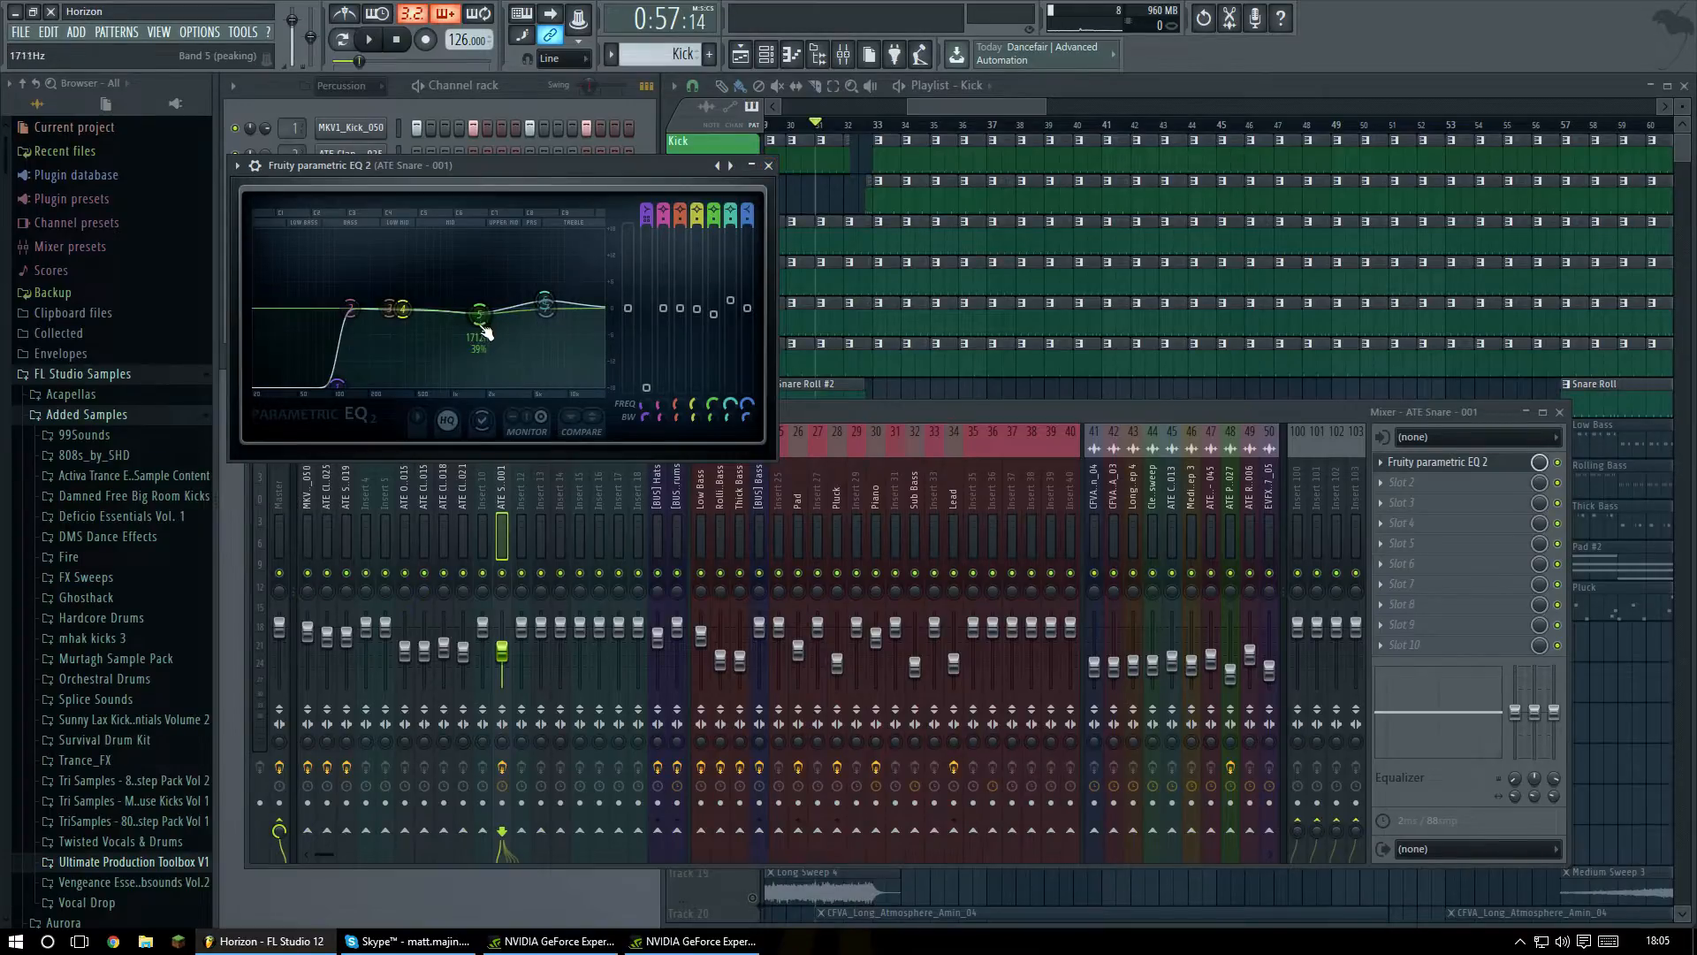
{"action": "left_click", "coordinate": [768, 166]}
{"action": "left_click", "coordinate": [1561, 412]}
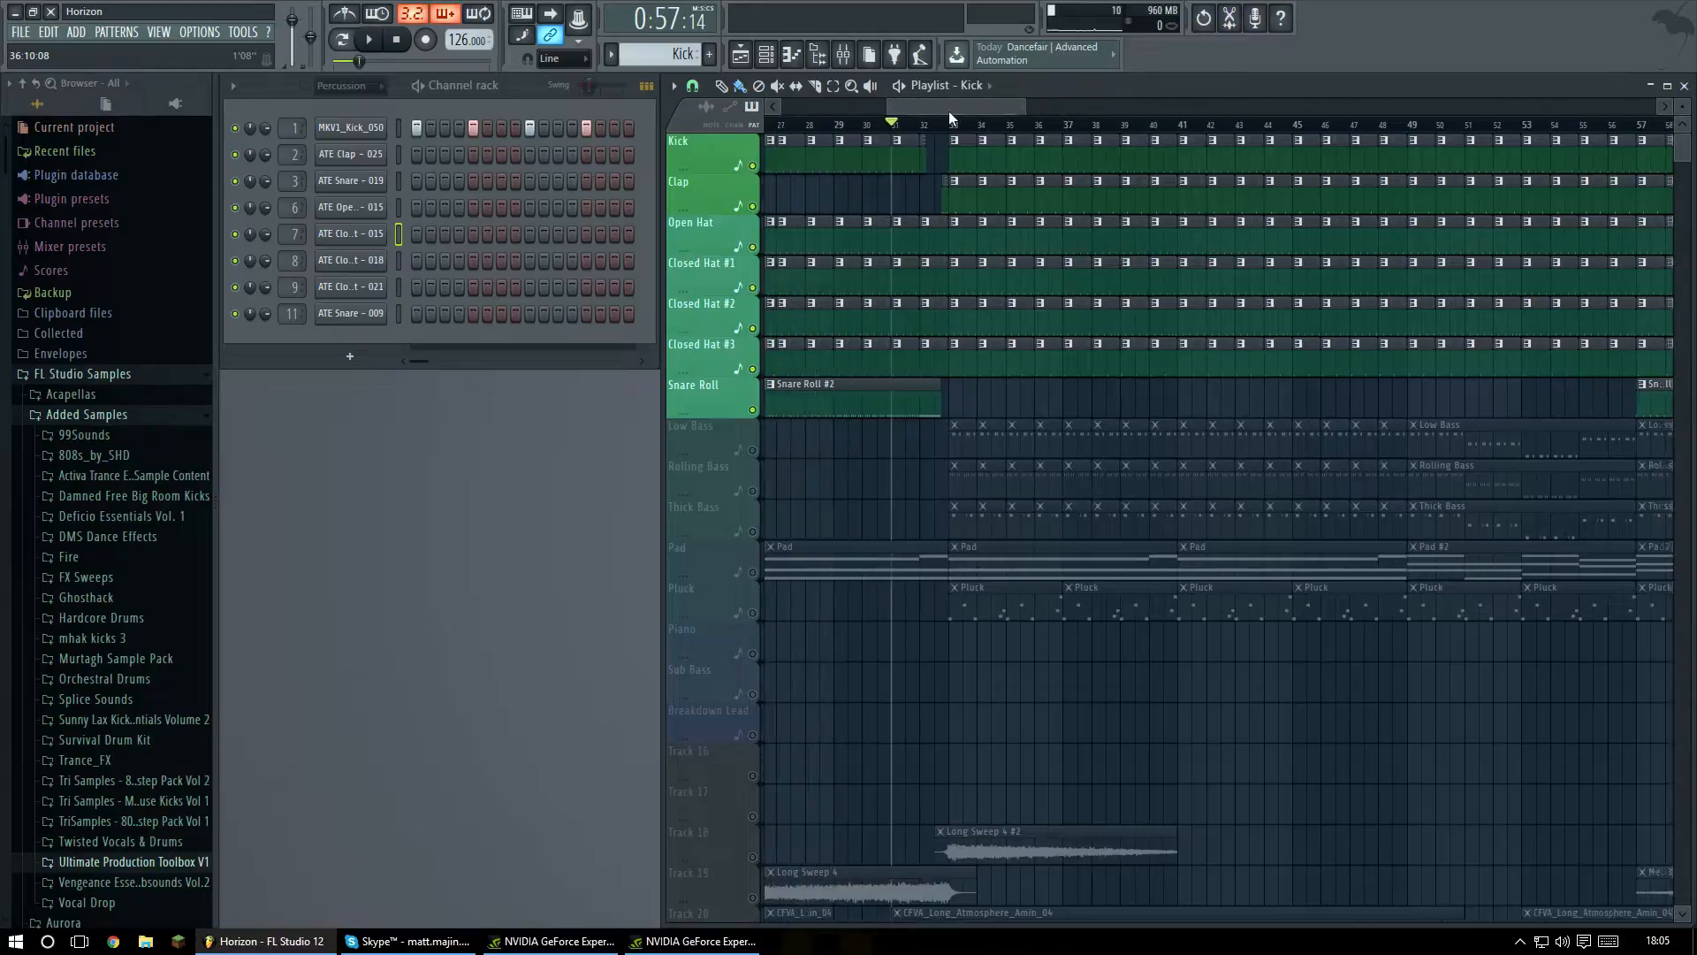
Play the drums with the Snare Roll #2 clip from bar 31 into the drop at bar 33, then stop playback.
{"action": "scroll", "coordinate": [822, 112], "scroll_direction": "left", "scroll_amount": 3}
{"action": "left_click", "coordinate": [789, 134]}
{"action": "key", "text": "space"}
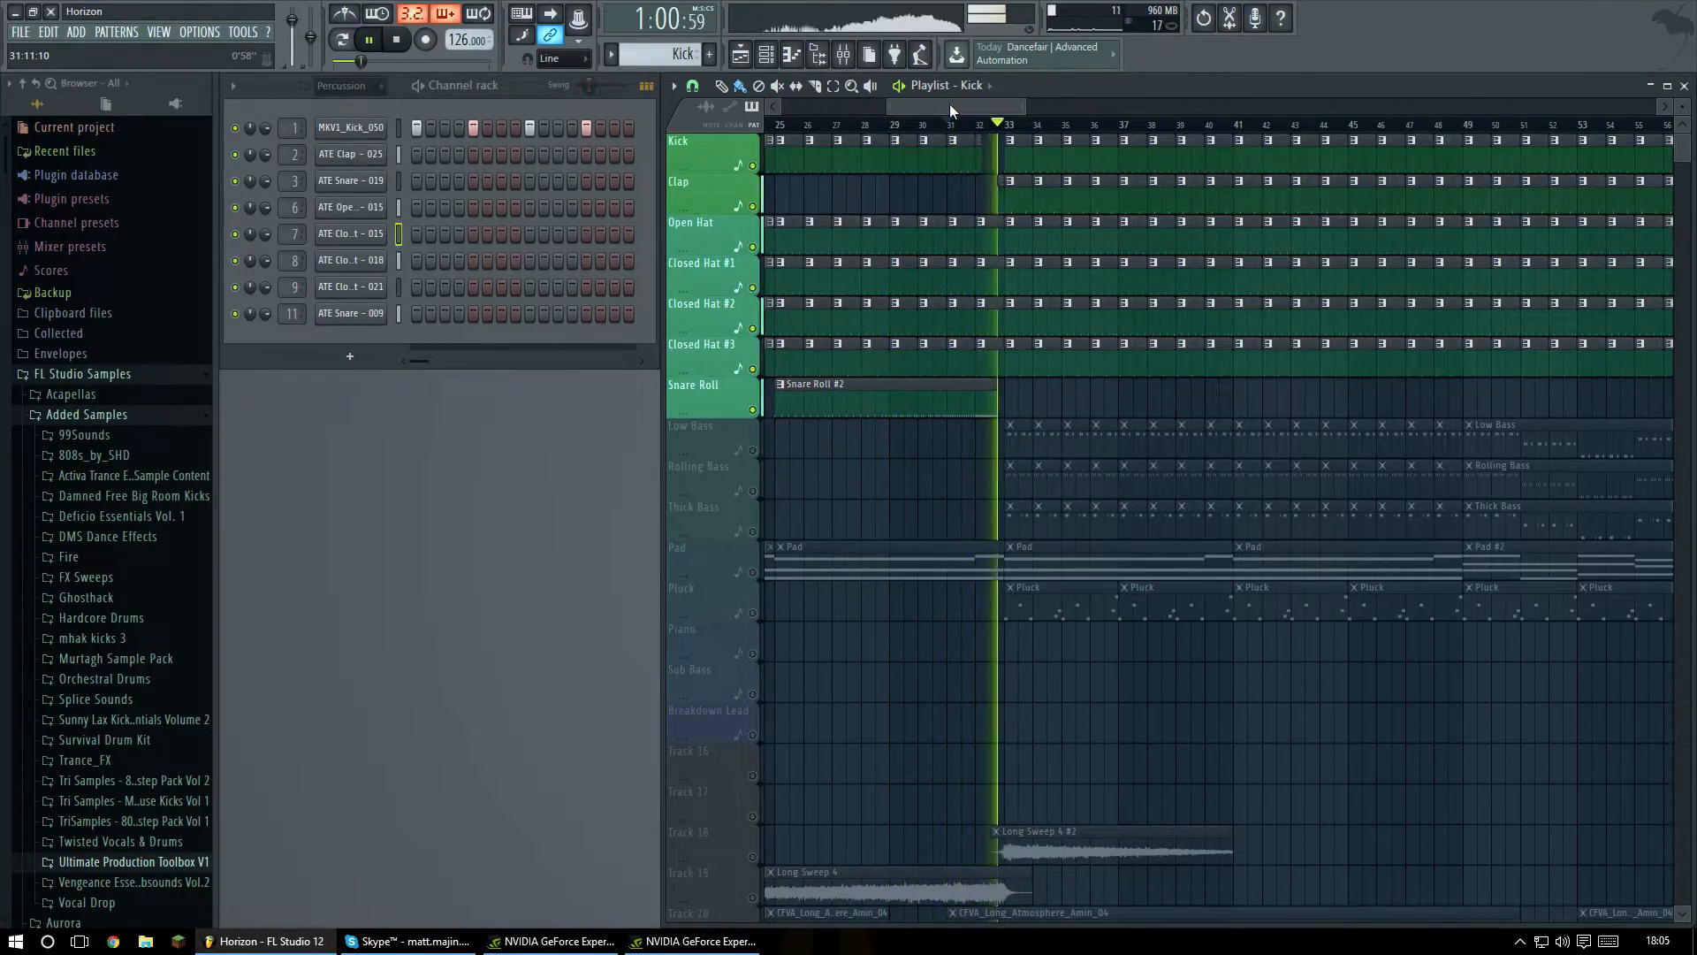
{"action": "key", "text": "space"}
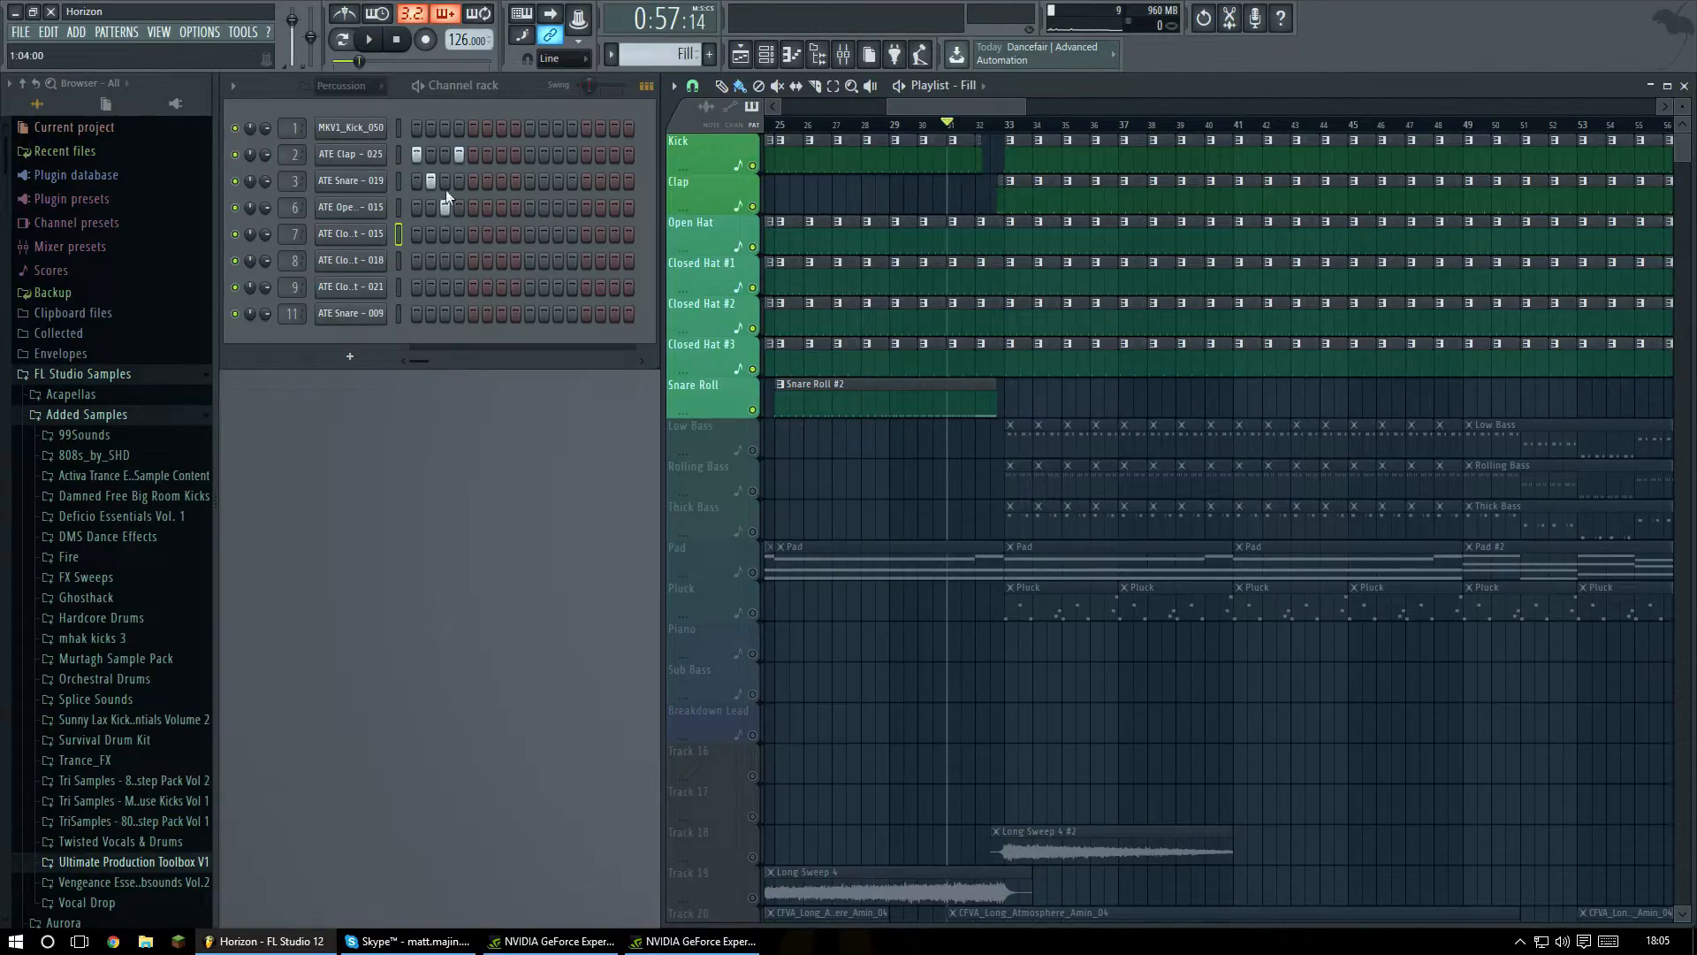
Audition the Fill pattern in pattern mode, then unmute the Low Bass track and play the song from bar 32.
{"action": "left_click", "coordinate": [349, 41]}
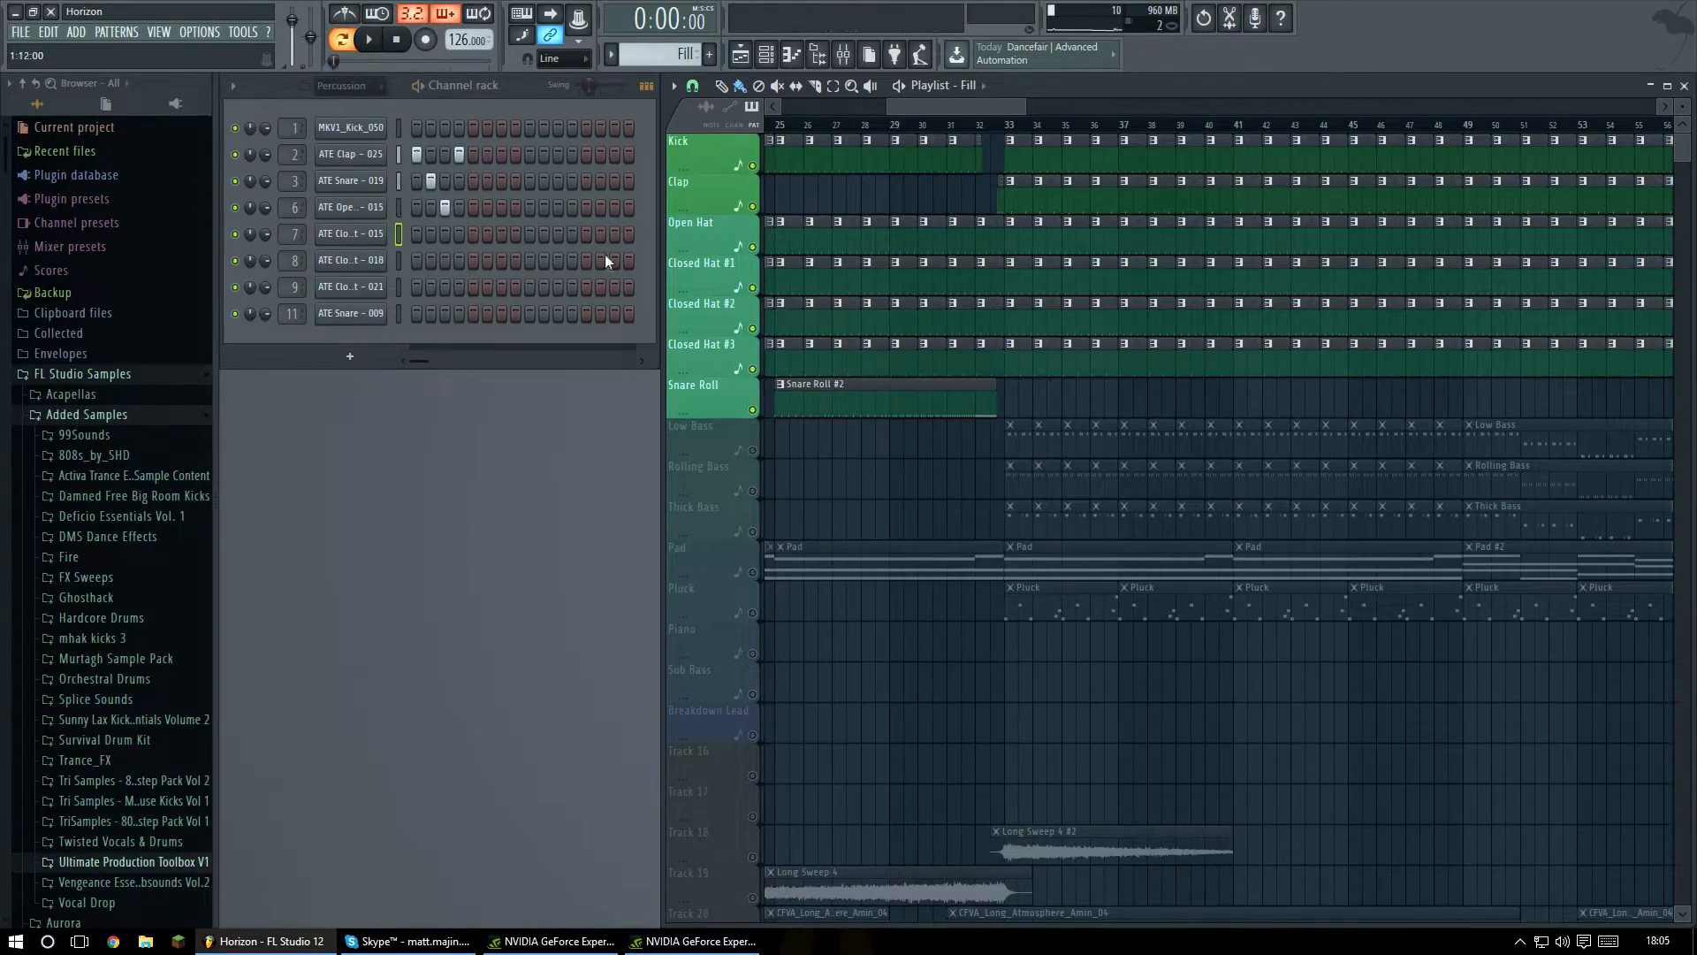
{"action": "left_click", "coordinate": [984, 129]}
{"action": "left_click_drag", "start_coordinate": [946, 106], "coordinate": [959, 106]}
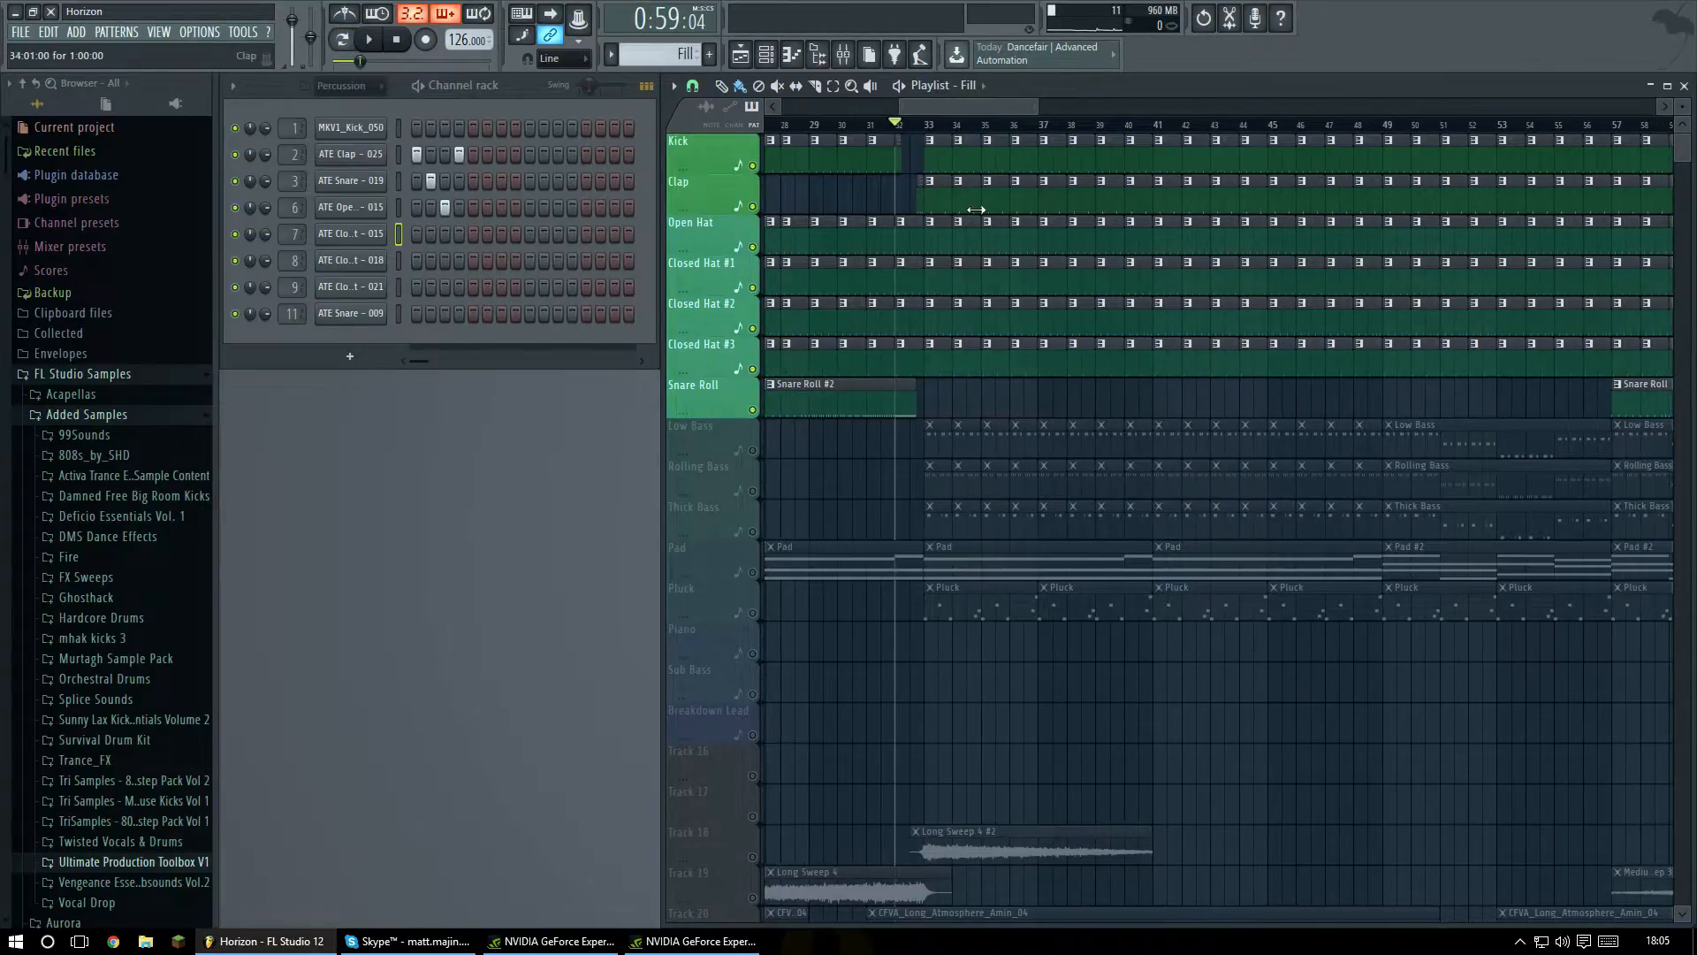
{"action": "left_click", "coordinate": [753, 451]}
{"action": "key", "text": "space"}
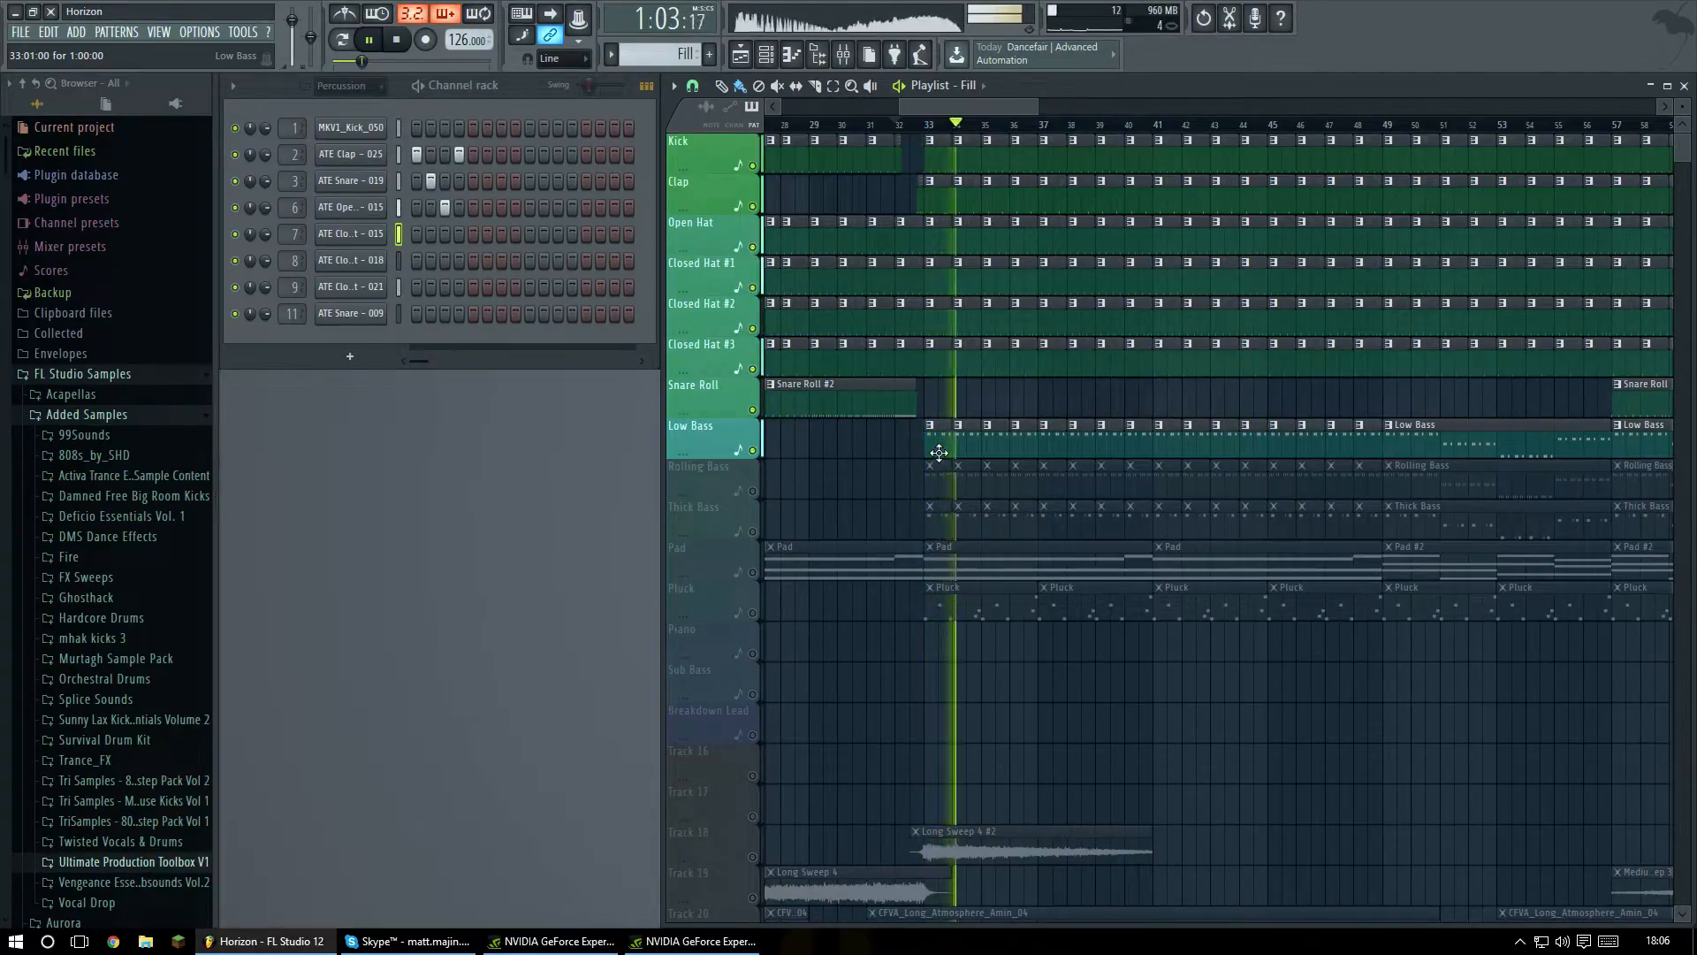
{"action": "key", "text": "space"}
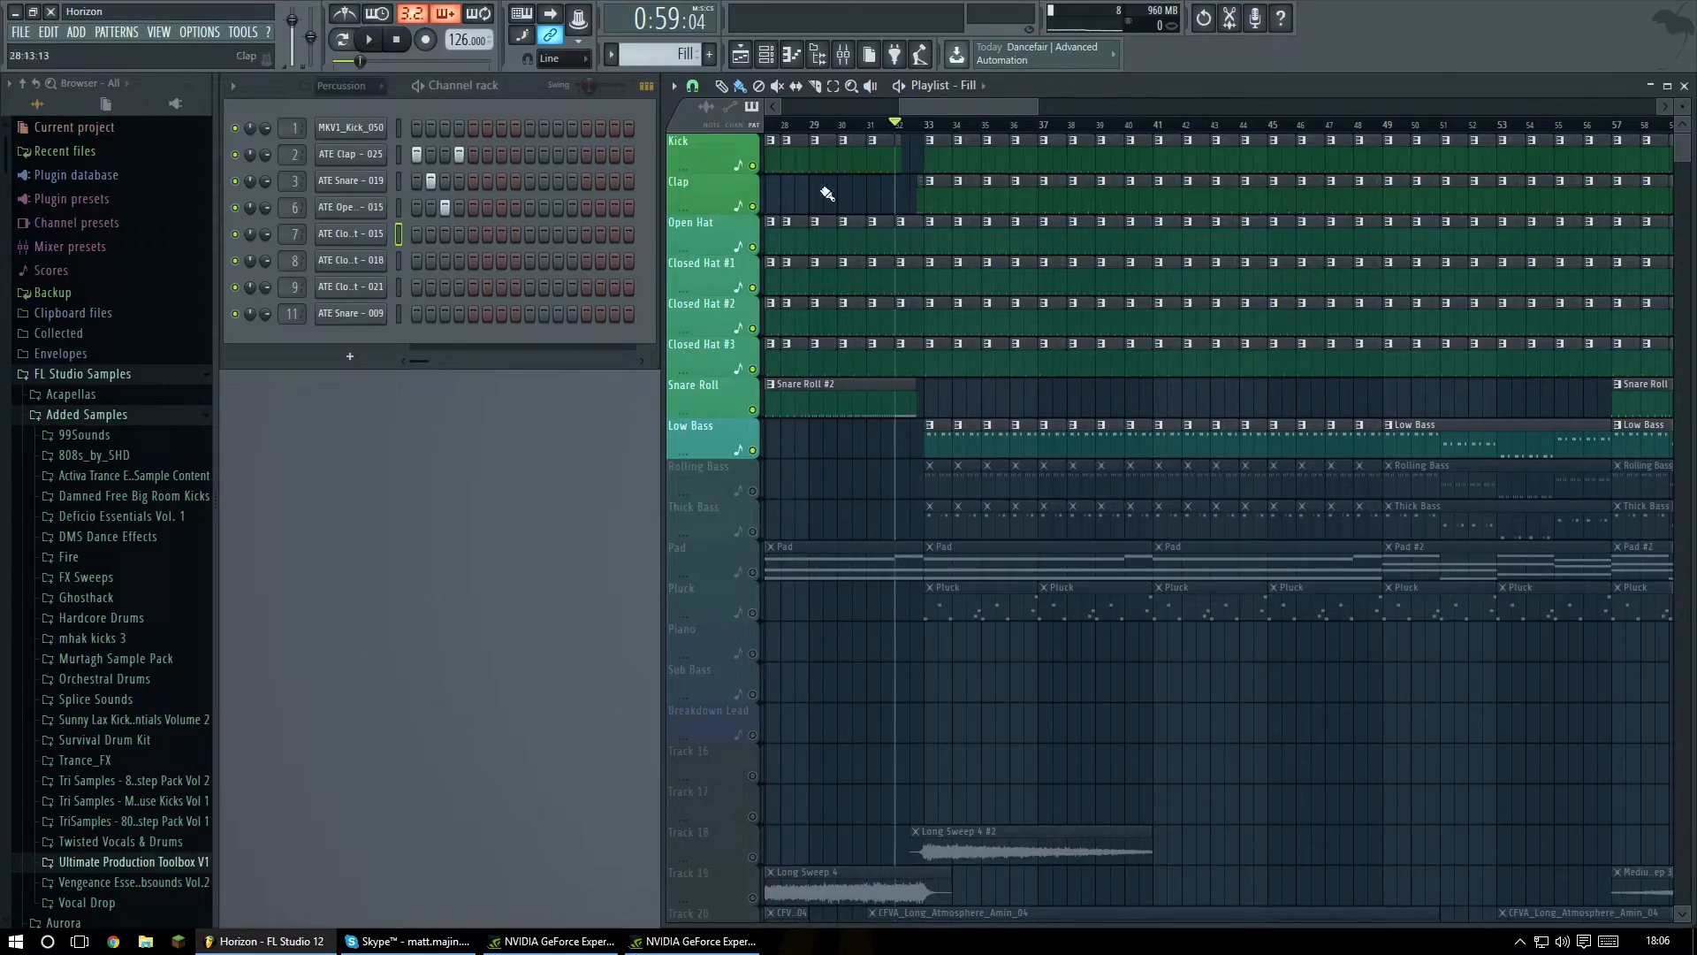
Return to the start of the playlist arrangement and unmute all the remaining tracks at once.
{"action": "left_click_drag", "start_coordinate": [919, 113], "coordinate": [844, 113]}
{"action": "scroll", "coordinate": [1017, 393], "scroll_direction": "down", "scroll_amount": 5}
{"action": "scroll", "coordinate": [1008, 386], "scroll_direction": "down", "scroll_amount": 3}
{"action": "scroll", "coordinate": [929, 376], "scroll_direction": "up", "scroll_amount": 4}
{"action": "scroll", "coordinate": [929, 377], "scroll_direction": "up", "scroll_amount": 1}
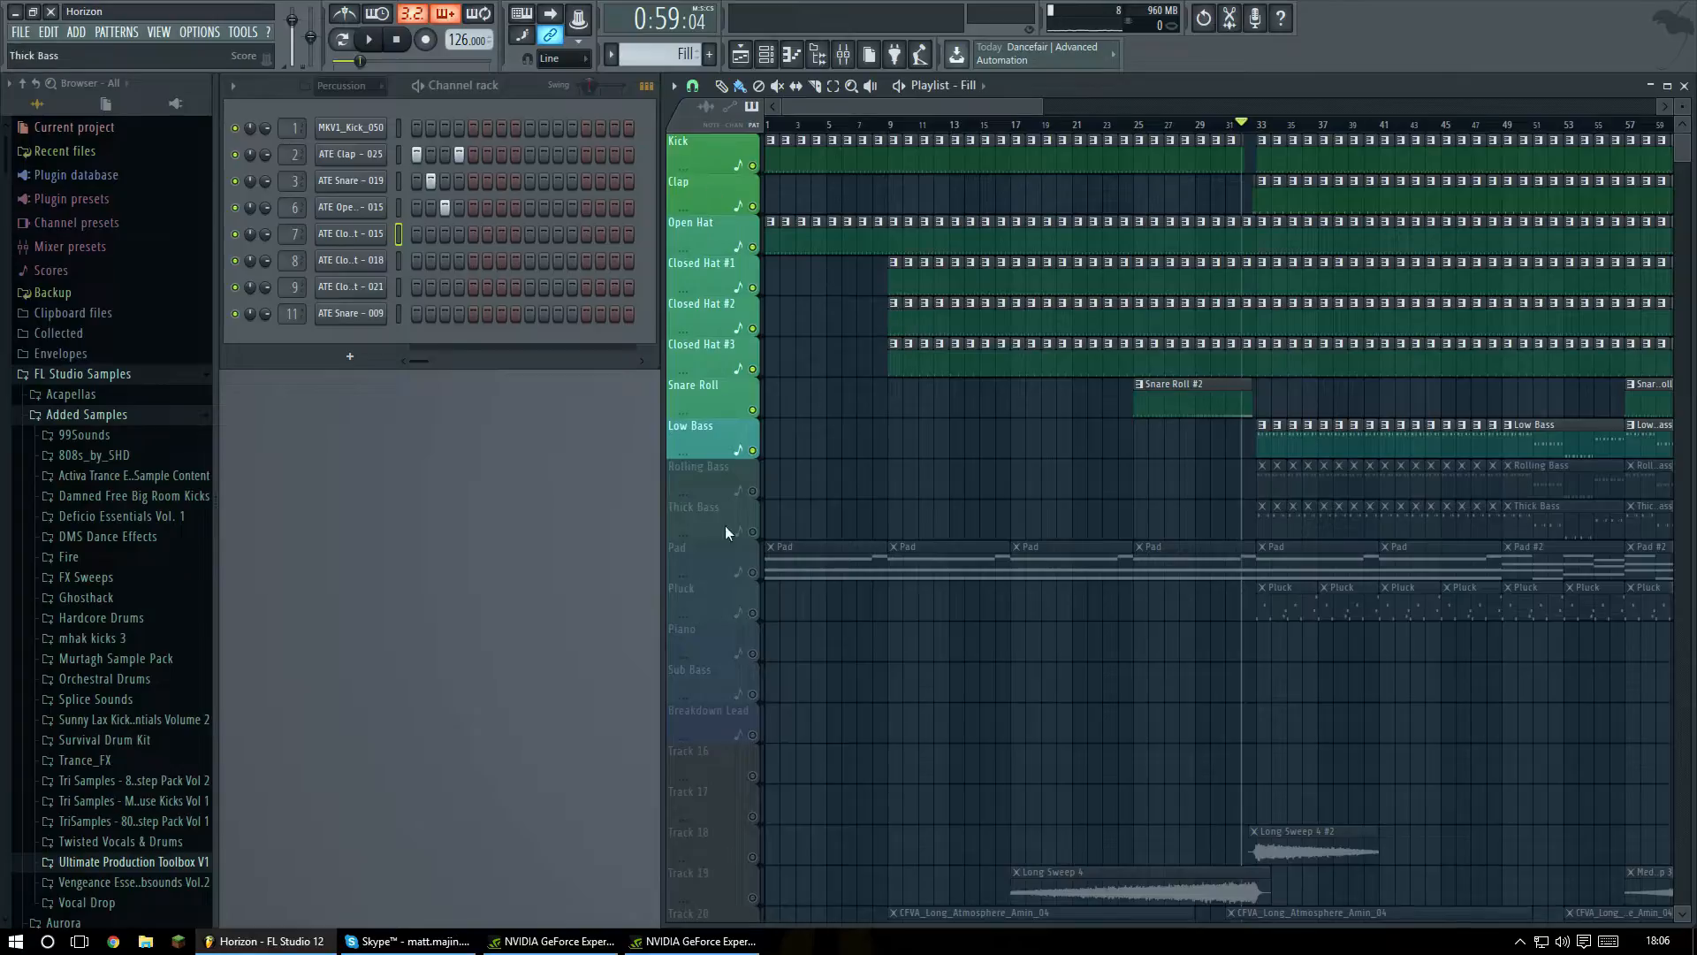
{"action": "right_click", "coordinate": [756, 453]}
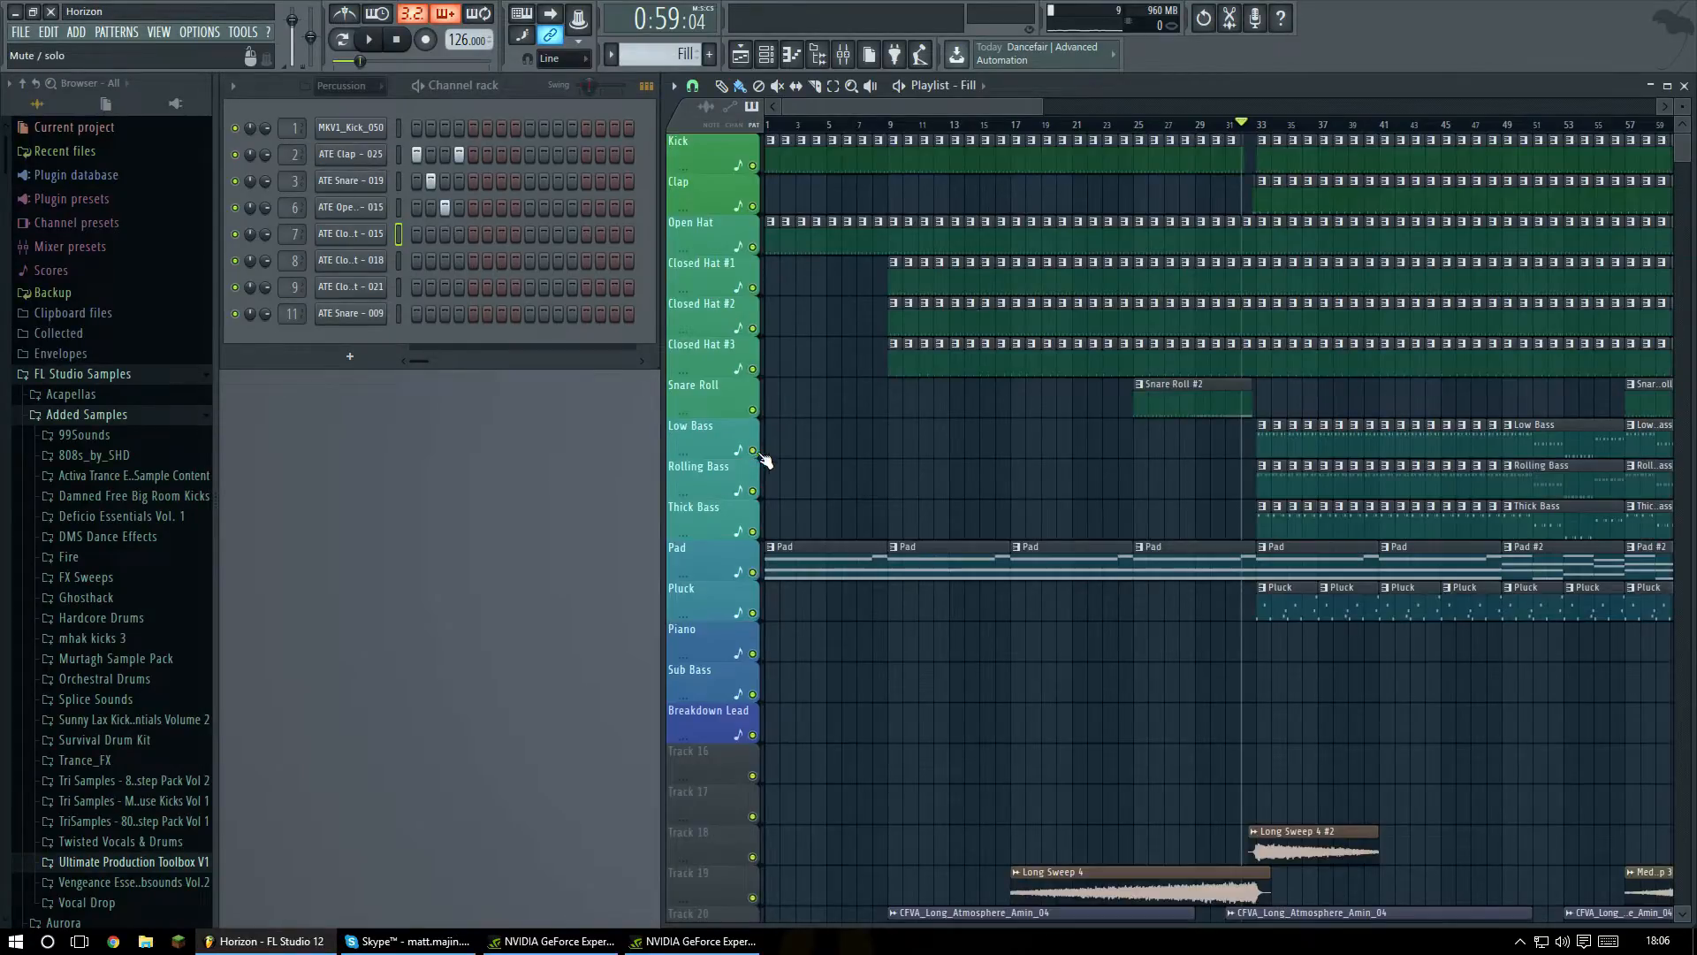
Open the mixer and inspect the routing of the [BUS] Hats, [BUS] Drums, kick, clap and snare tracks.
{"action": "left_click", "coordinate": [822, 48]}
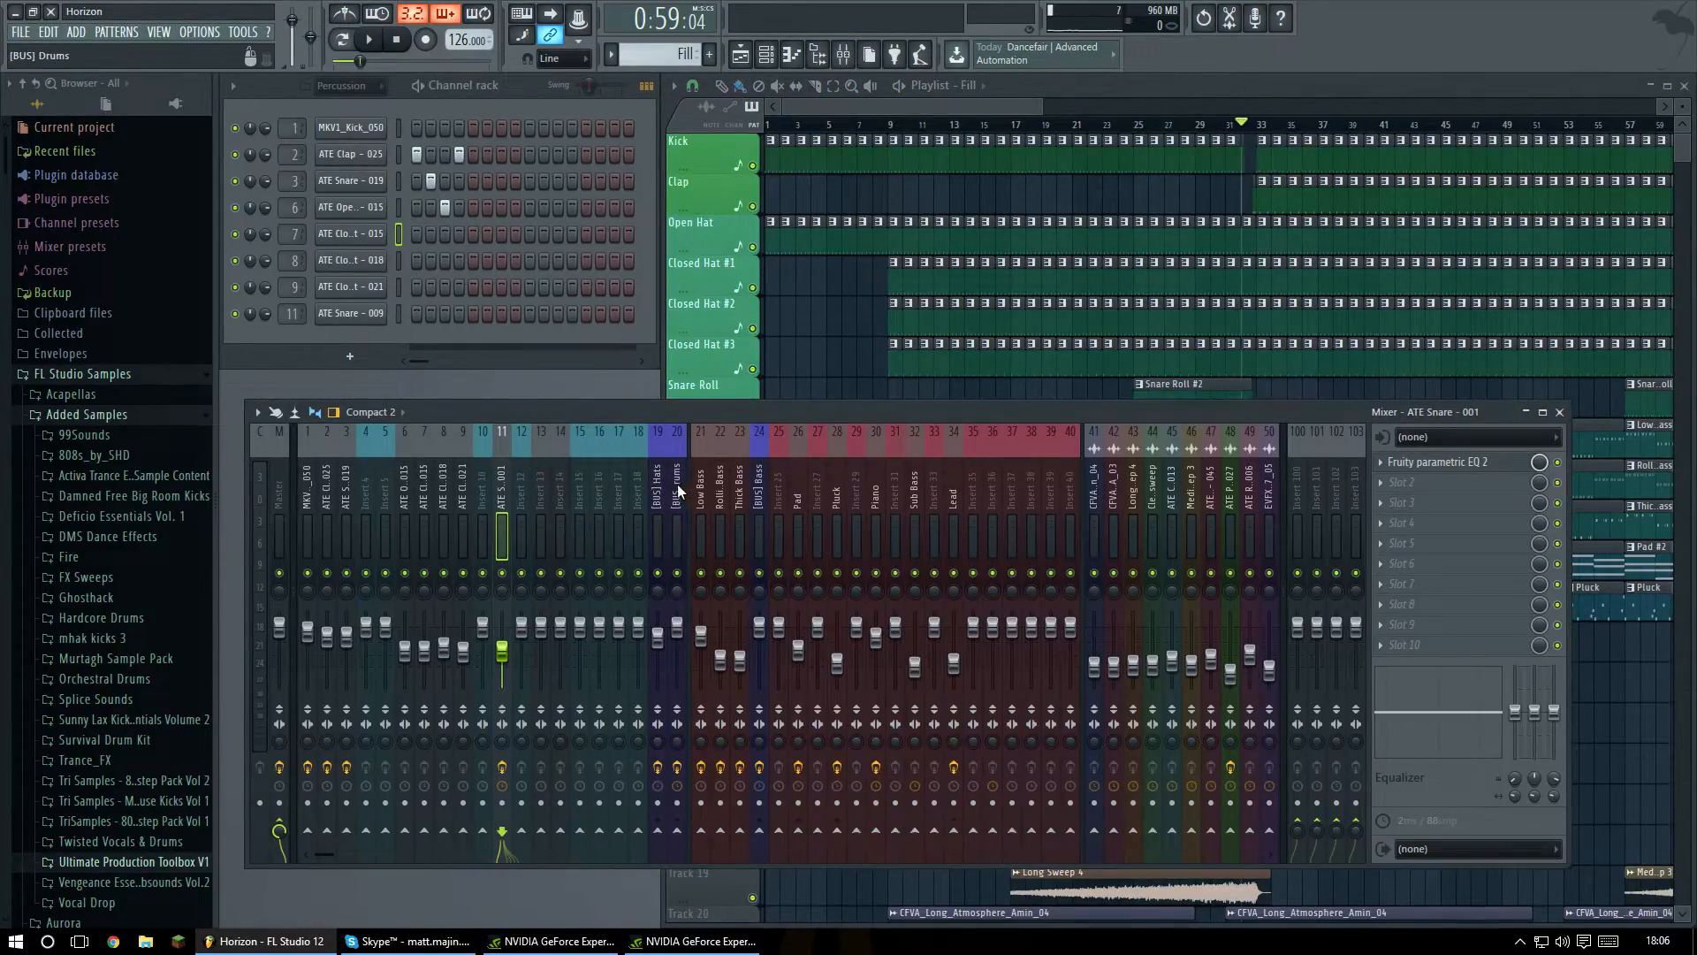
{"action": "left_click", "coordinate": [656, 491]}
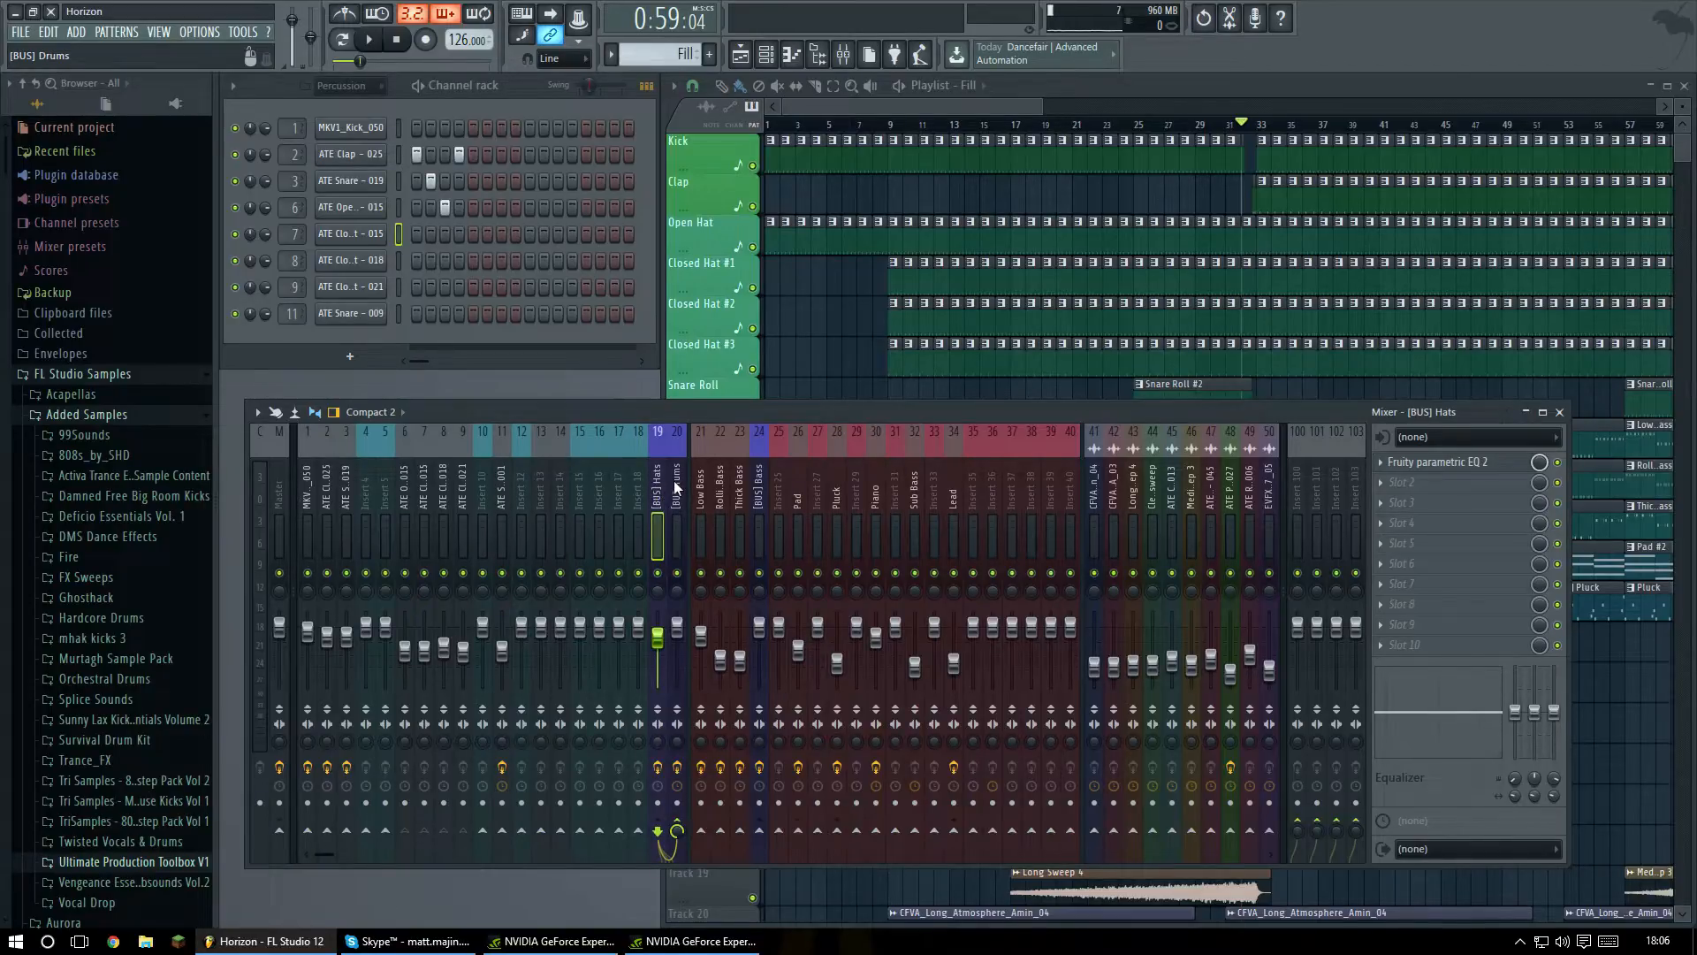
{"action": "left_click", "coordinate": [674, 480]}
{"action": "left_click", "coordinate": [310, 492]}
{"action": "left_click", "coordinate": [326, 493]}
{"action": "left_click", "coordinate": [344, 495]}
{"action": "left_click", "coordinate": [309, 493]}
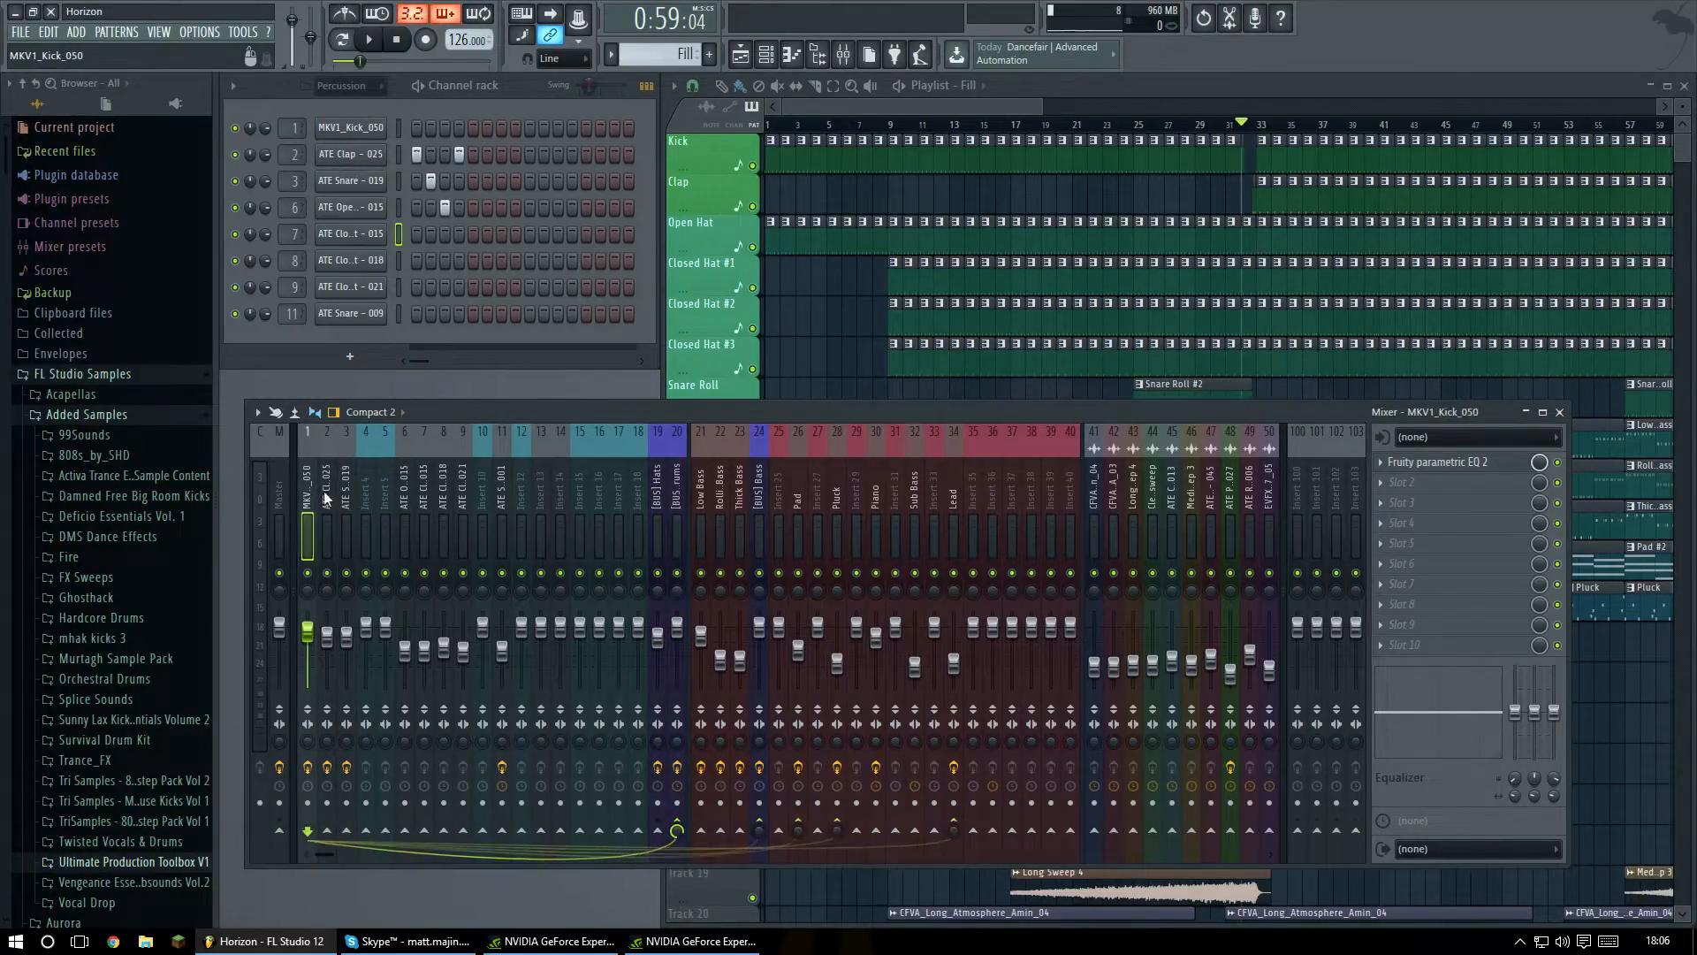
{"action": "left_click", "coordinate": [506, 497]}
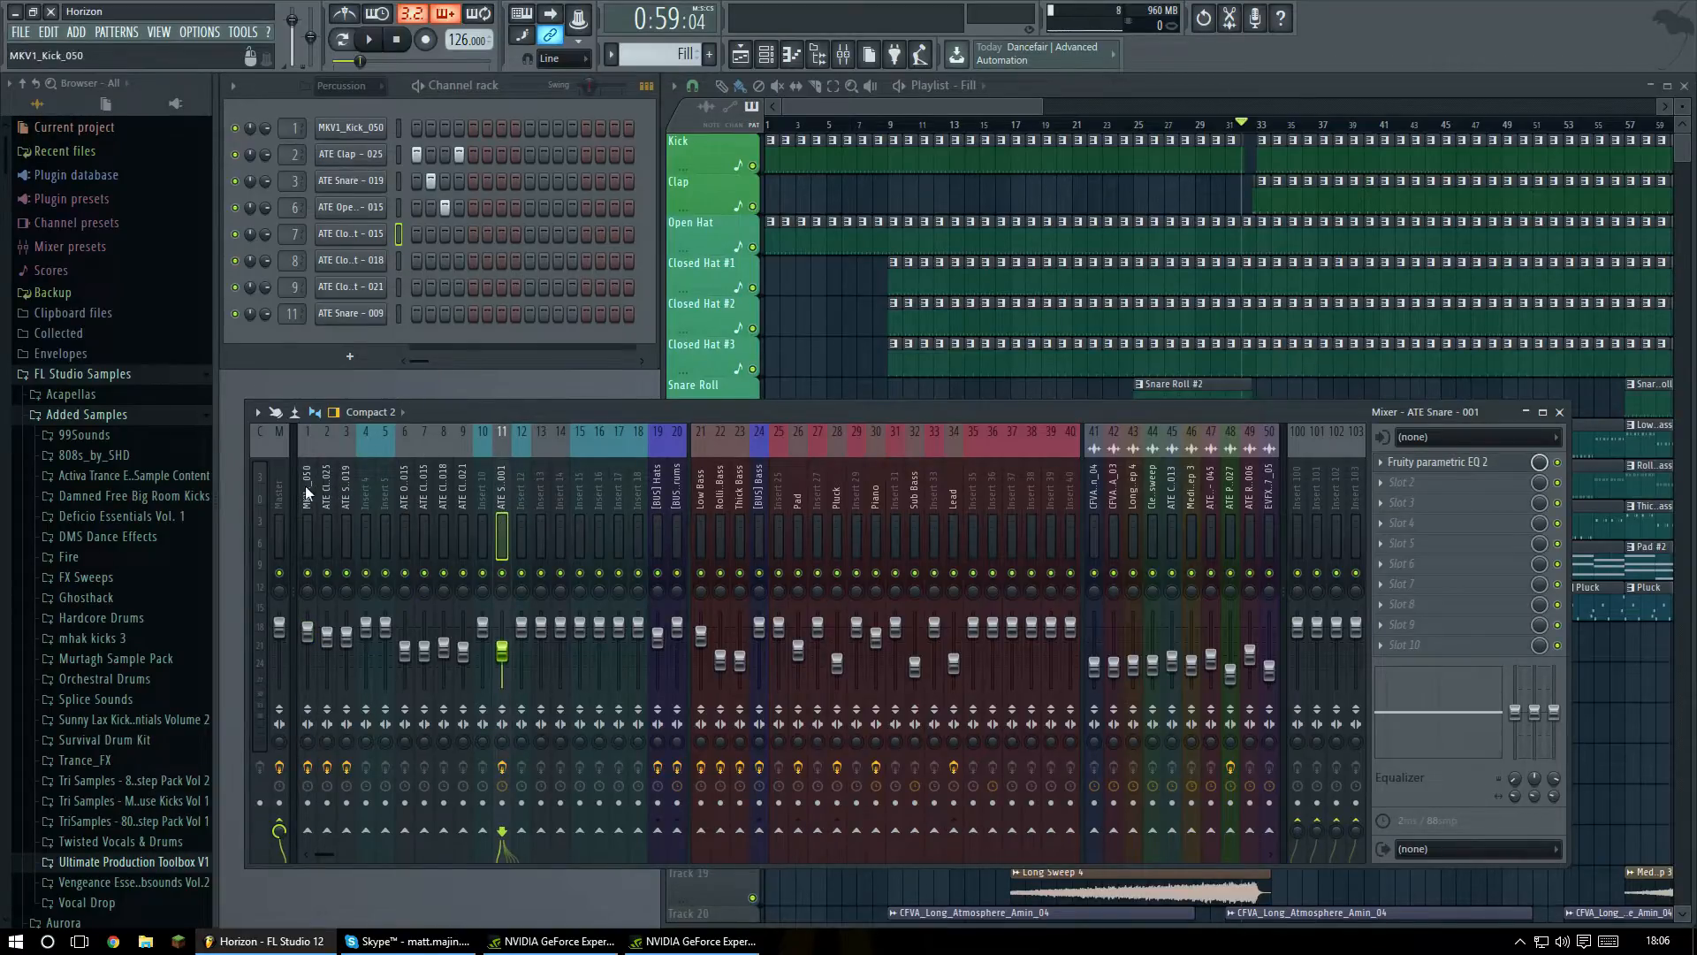
Examine the Fruity parametric EQ 2 curve on the [BUS] Drums track, then close the EQ and the mixer.
{"action": "left_click", "coordinate": [676, 491]}
{"action": "left_click", "coordinate": [1459, 463]}
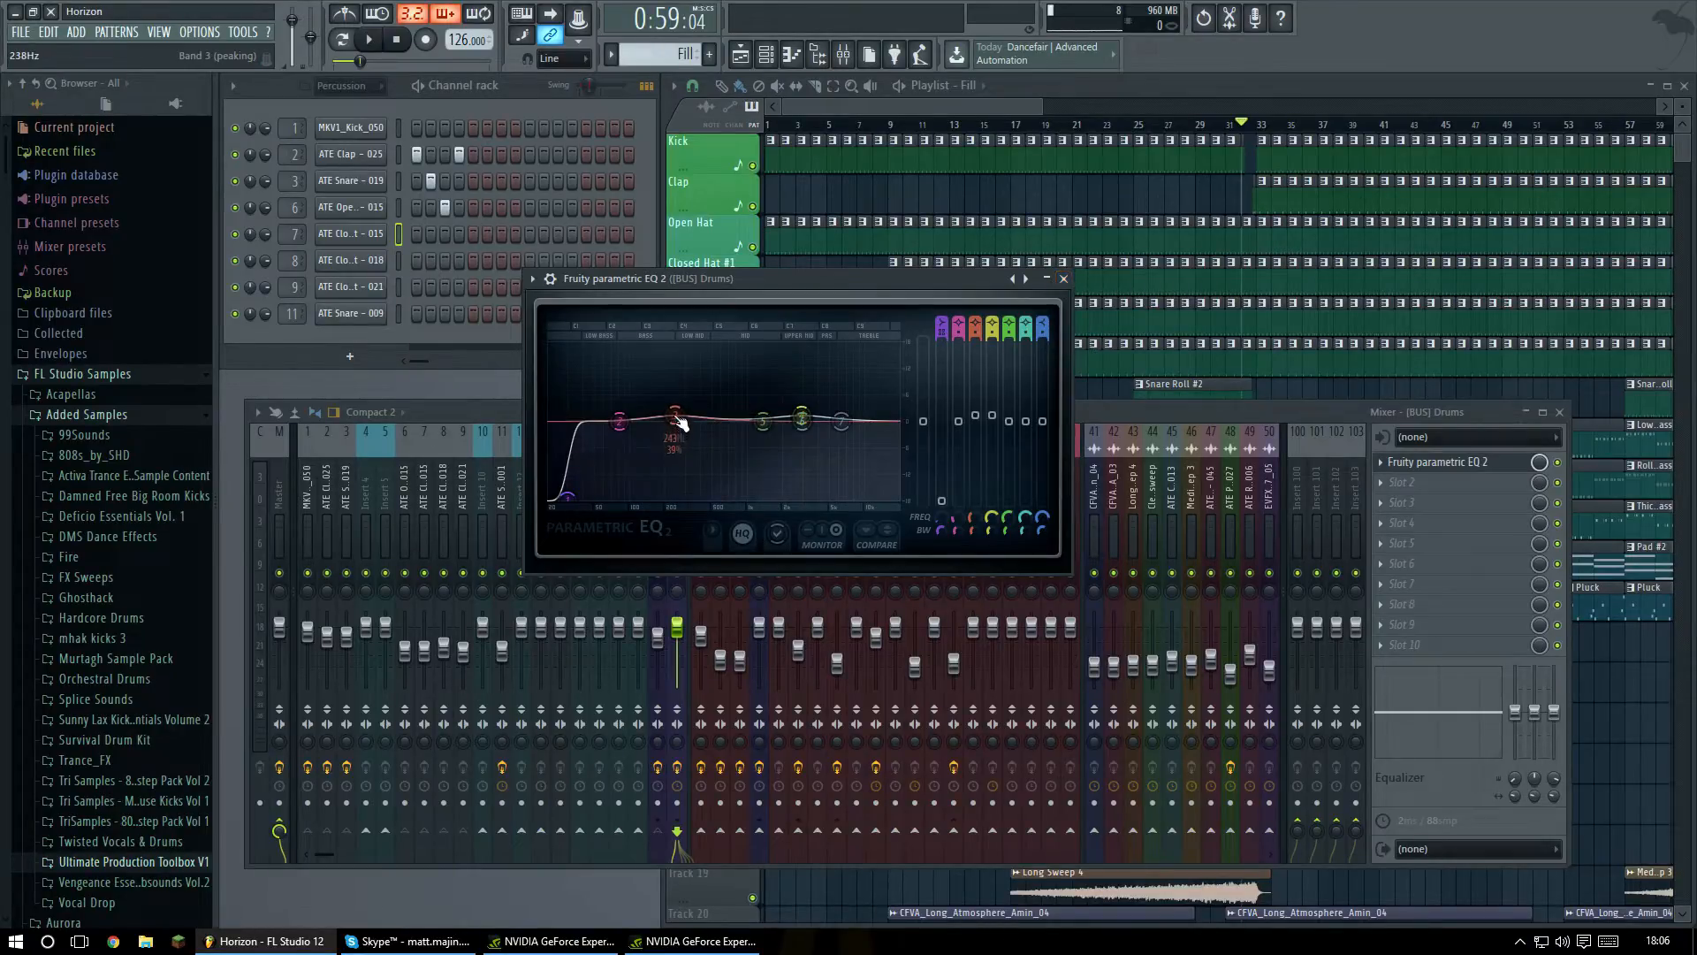
{"action": "left_click", "coordinate": [1064, 278]}
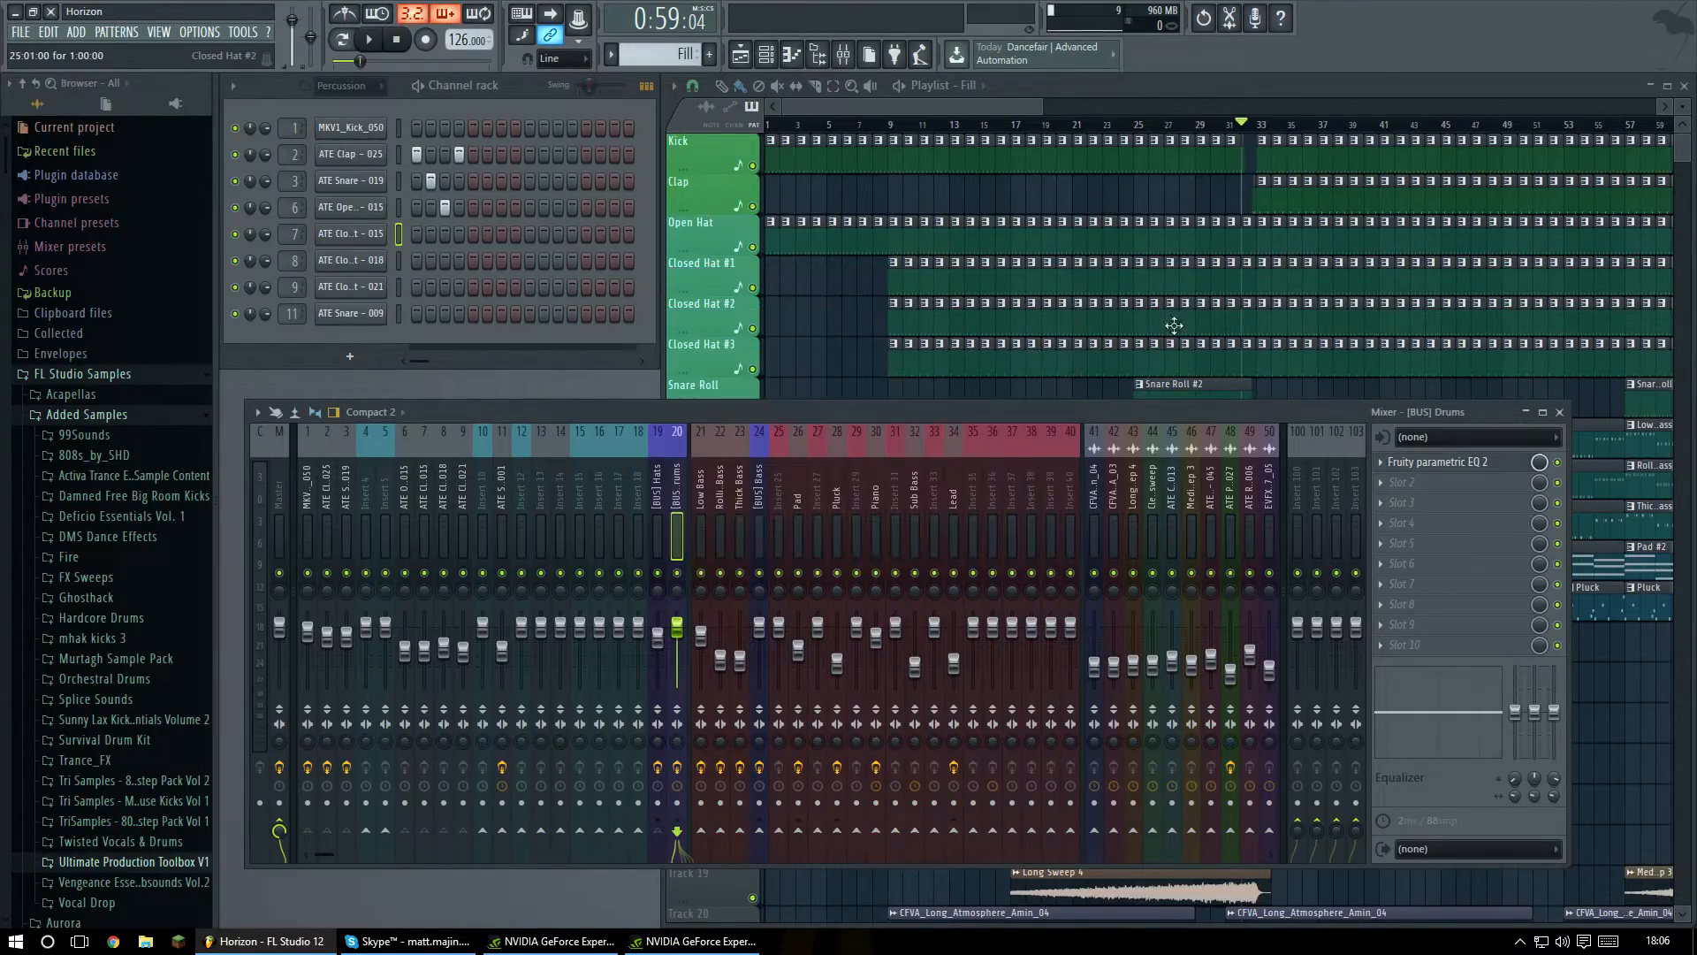
{"action": "left_click", "coordinate": [1560, 413]}
Return the playhead to bar 1 and select the Kick pattern.
{"action": "mouse_move", "coordinate": [896, 104]}
{"action": "left_mouse_down"}
{"action": "mouse_move", "coordinate": [937, 104]}
{"action": "mouse_move", "coordinate": [878, 104]}
{"action": "left_mouse_up"}
{"action": "left_click", "coordinate": [780, 128]}
{"action": "left_click", "coordinate": [665, 51]}
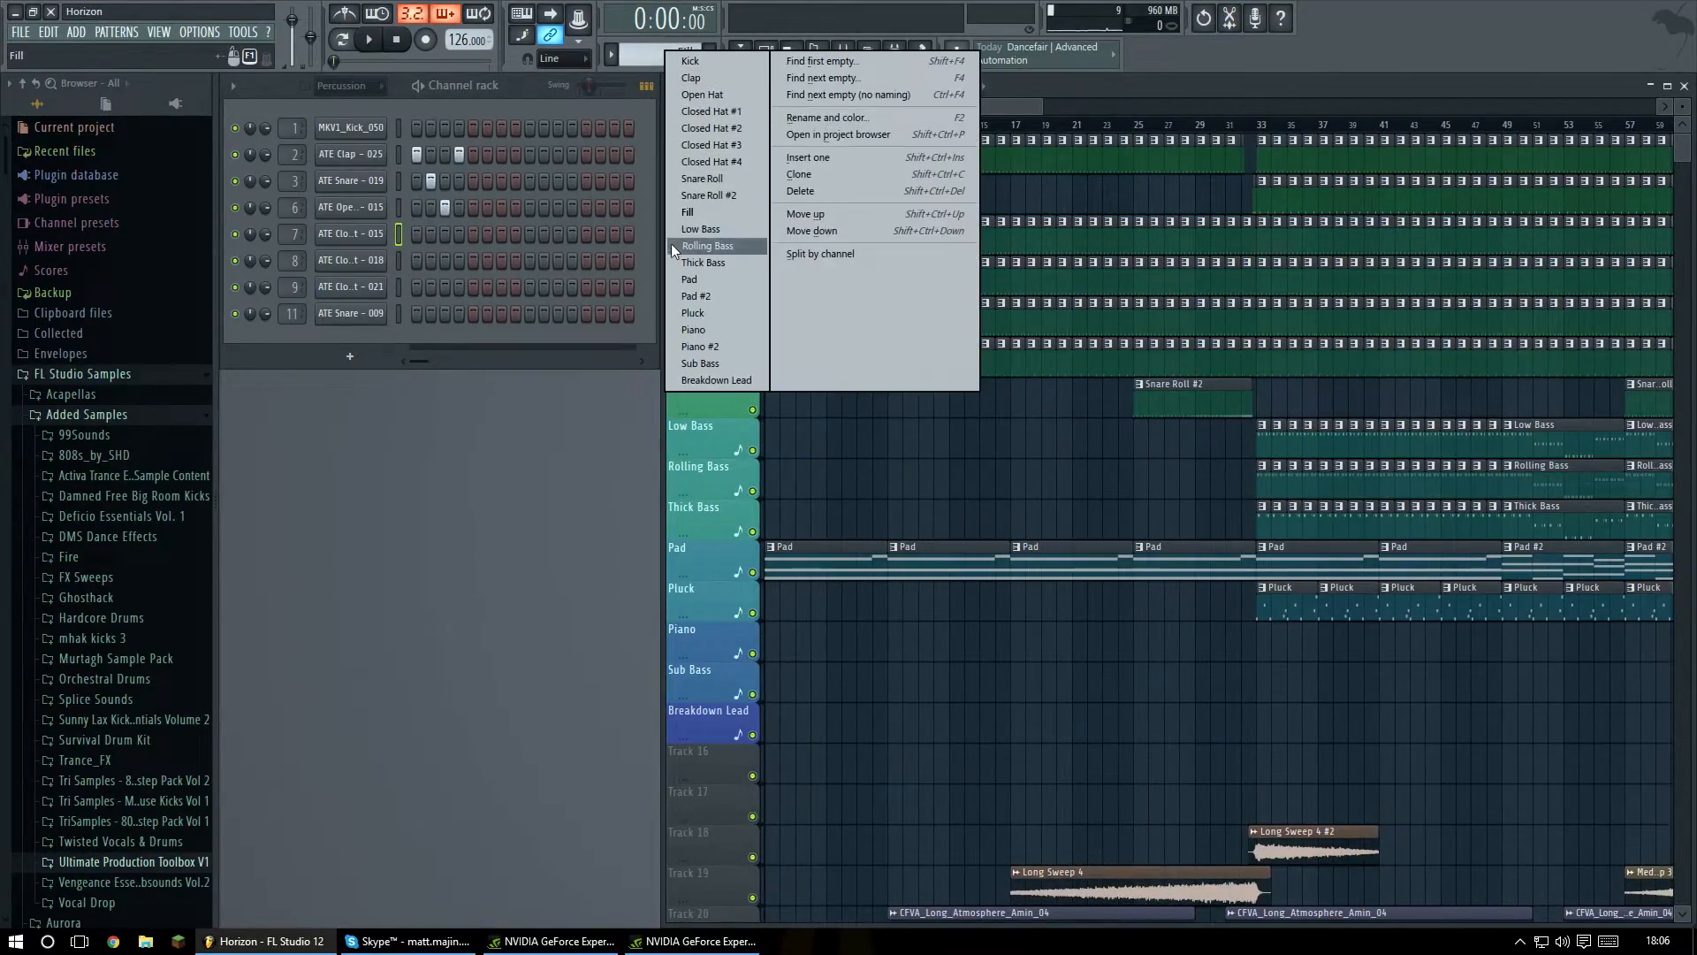
{"action": "left_click", "coordinate": [692, 62]}
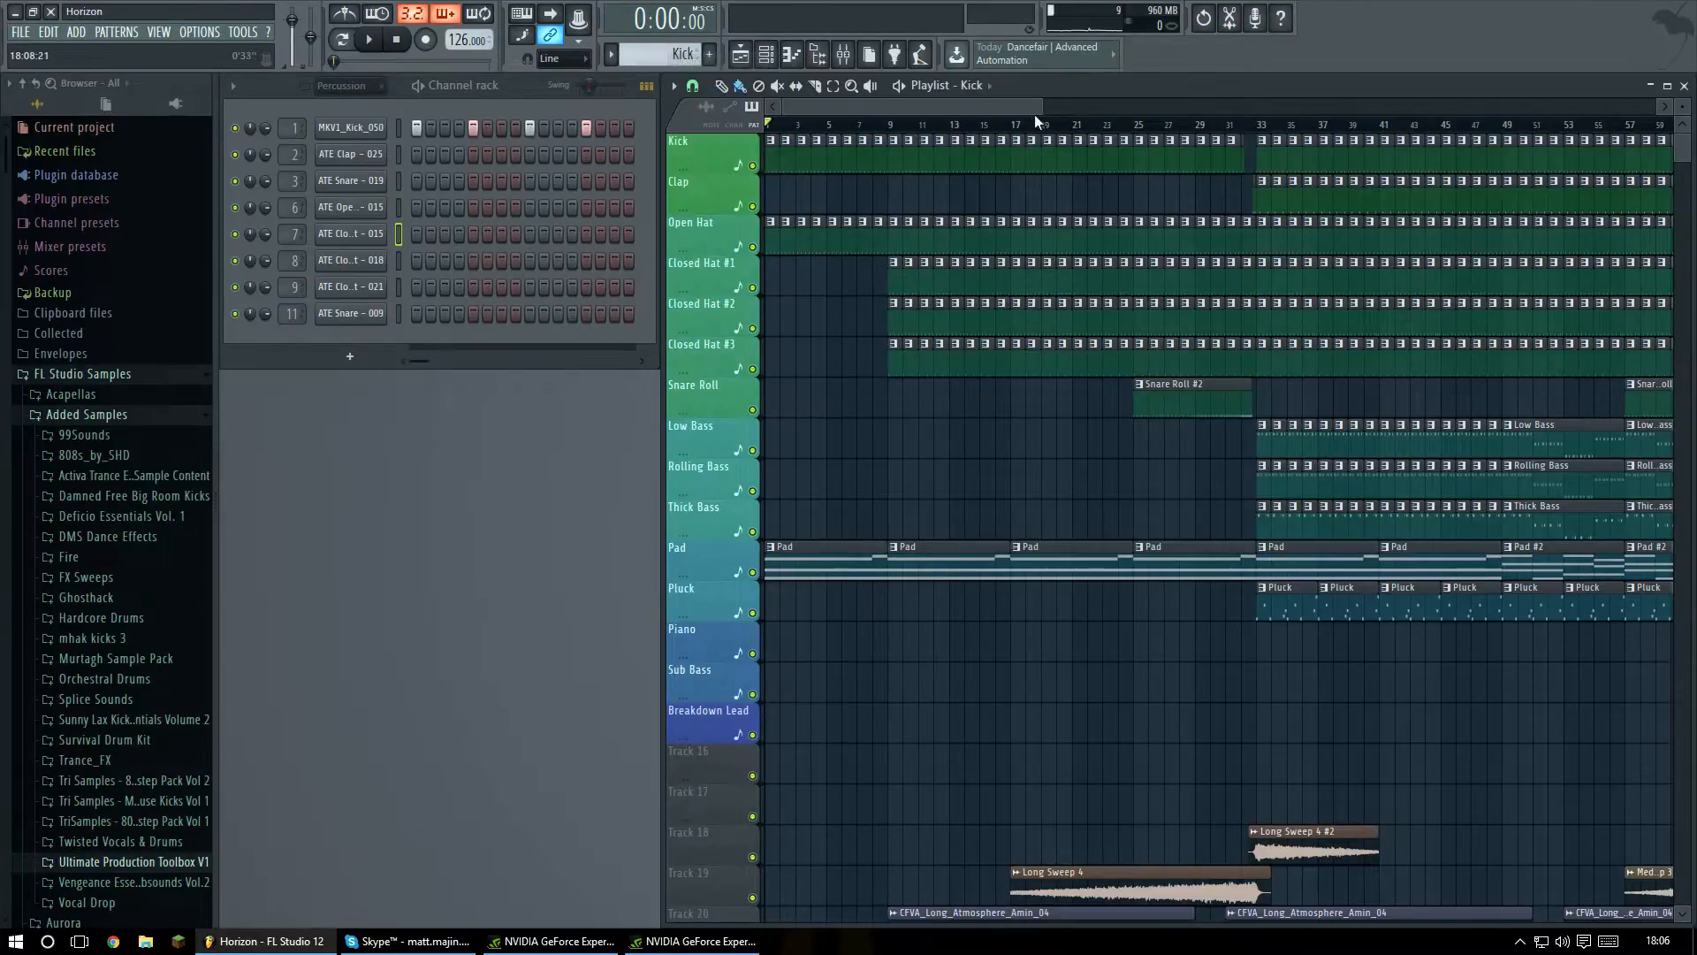
Select the CFVA_Single_Note_A_03 clip on Track 21 and examine the intro's pad, sweep and atmosphere clips.
{"action": "left_click_drag", "start_coordinate": [1043, 108], "coordinate": [996, 108]}
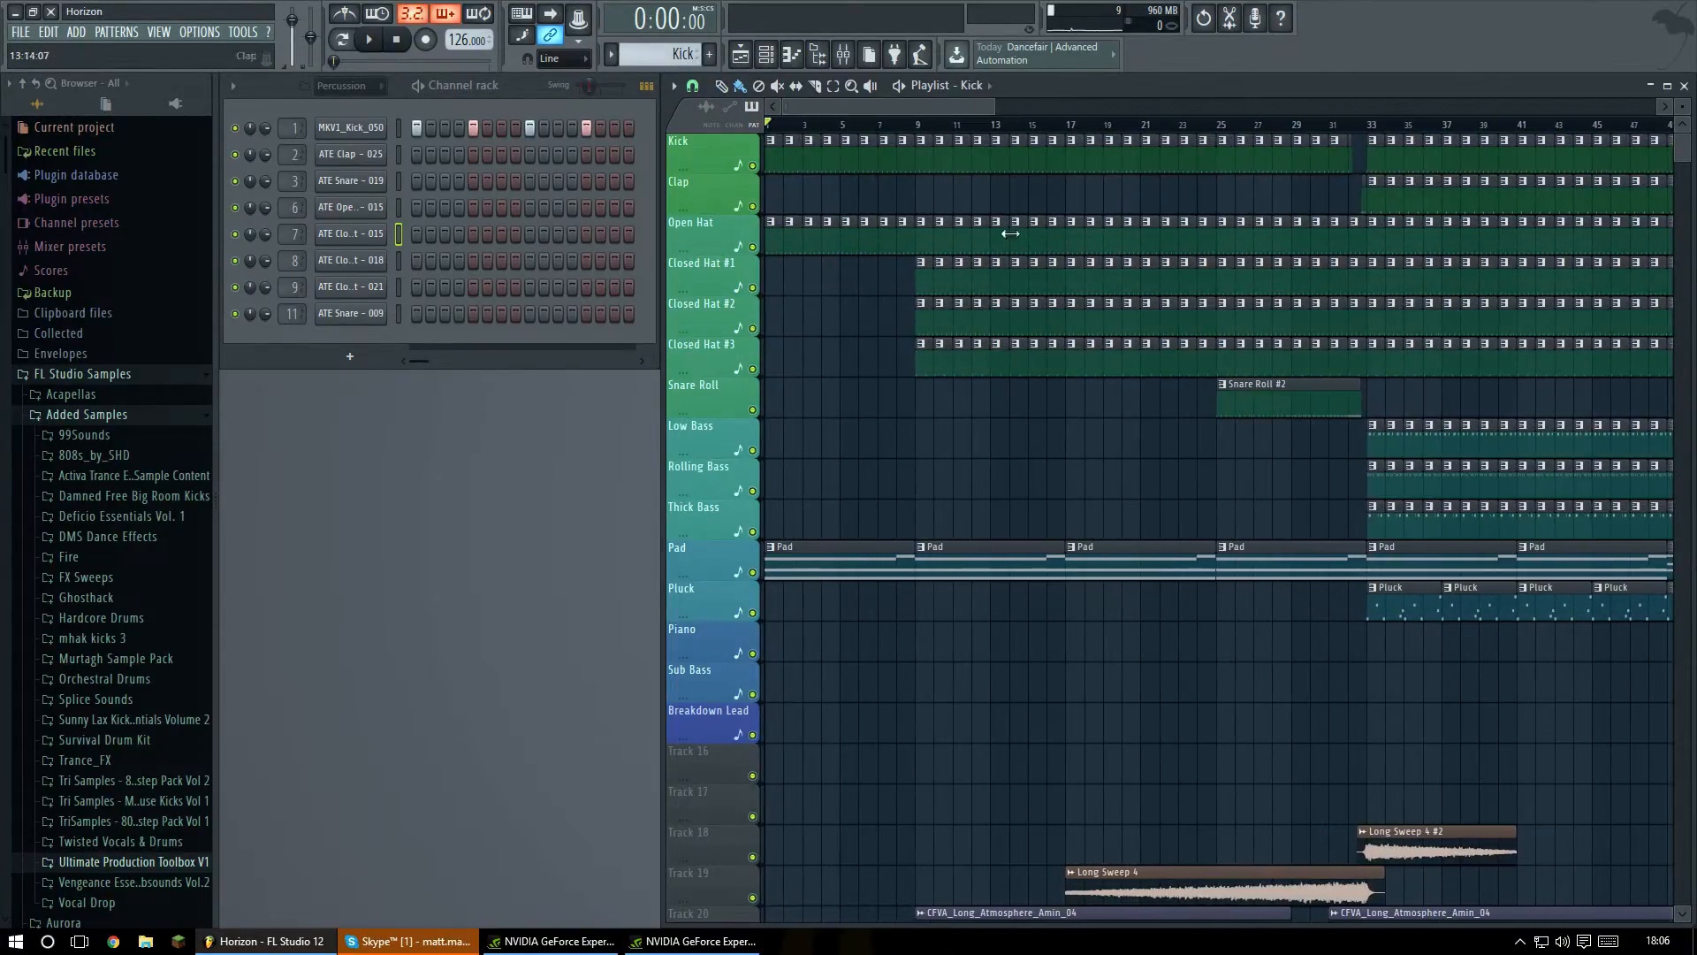
{"action": "scroll", "coordinate": [1007, 460], "scroll_direction": "down", "scroll_amount": 5}
{"action": "scroll", "coordinate": [1009, 481], "scroll_direction": "down", "scroll_amount": 6}
{"action": "left_click", "coordinate": [824, 518]}
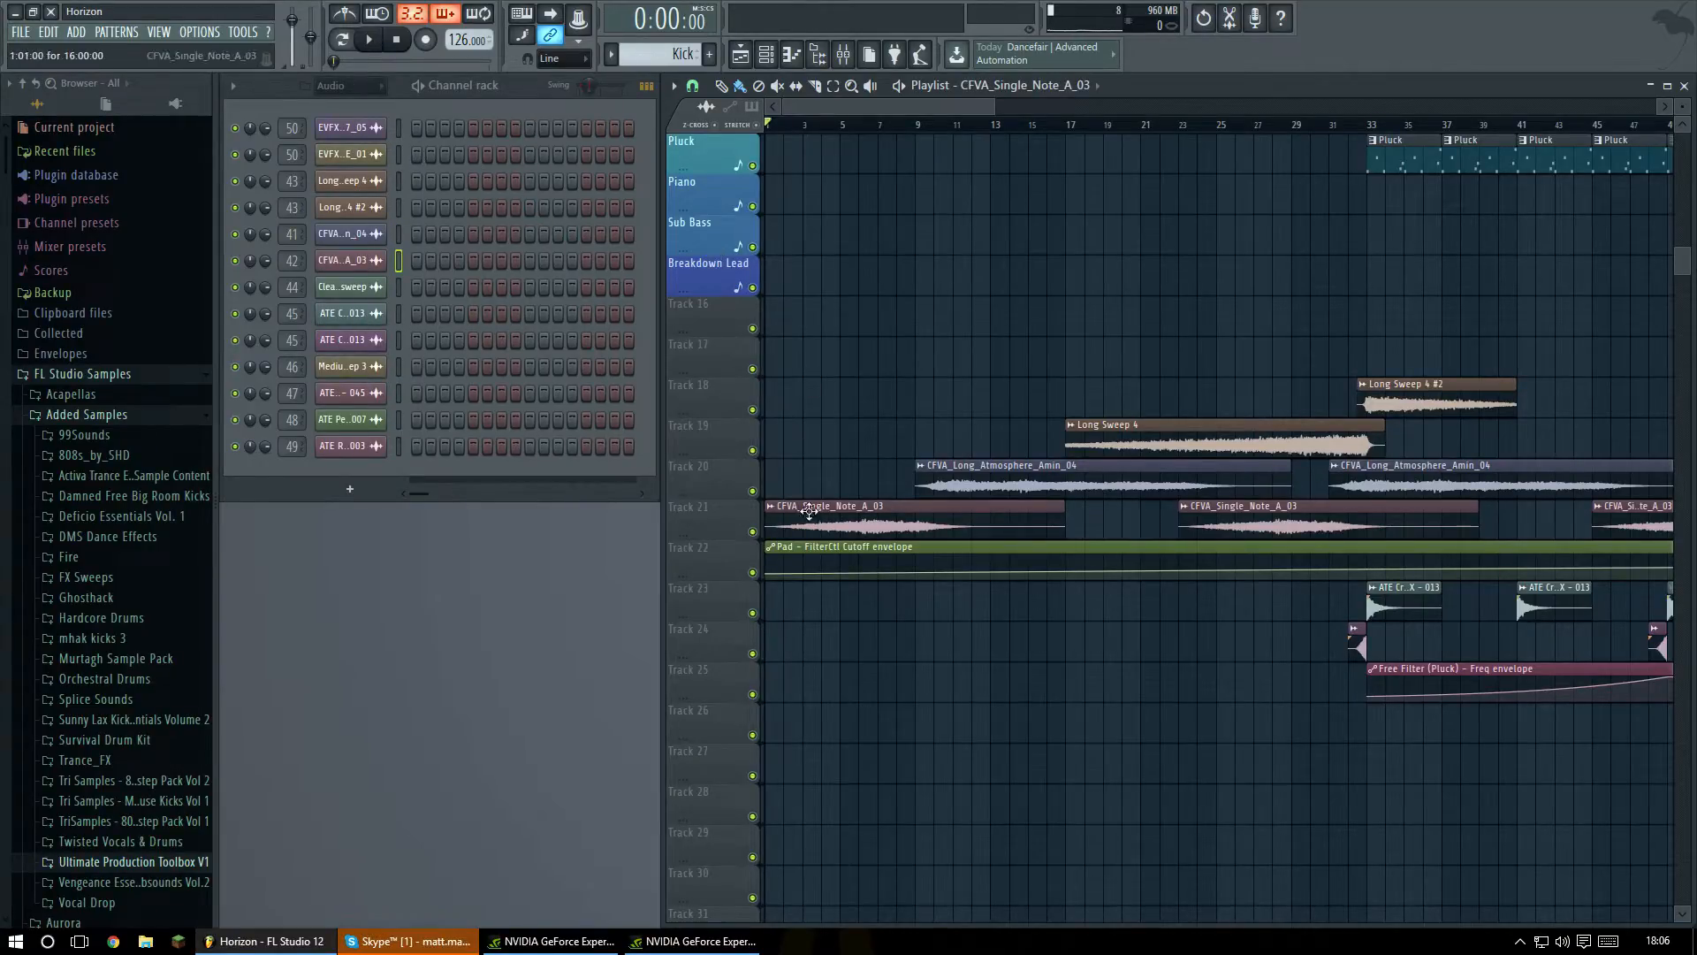
{"action": "scroll", "coordinate": [1025, 445], "scroll_direction": "up", "scroll_amount": 8}
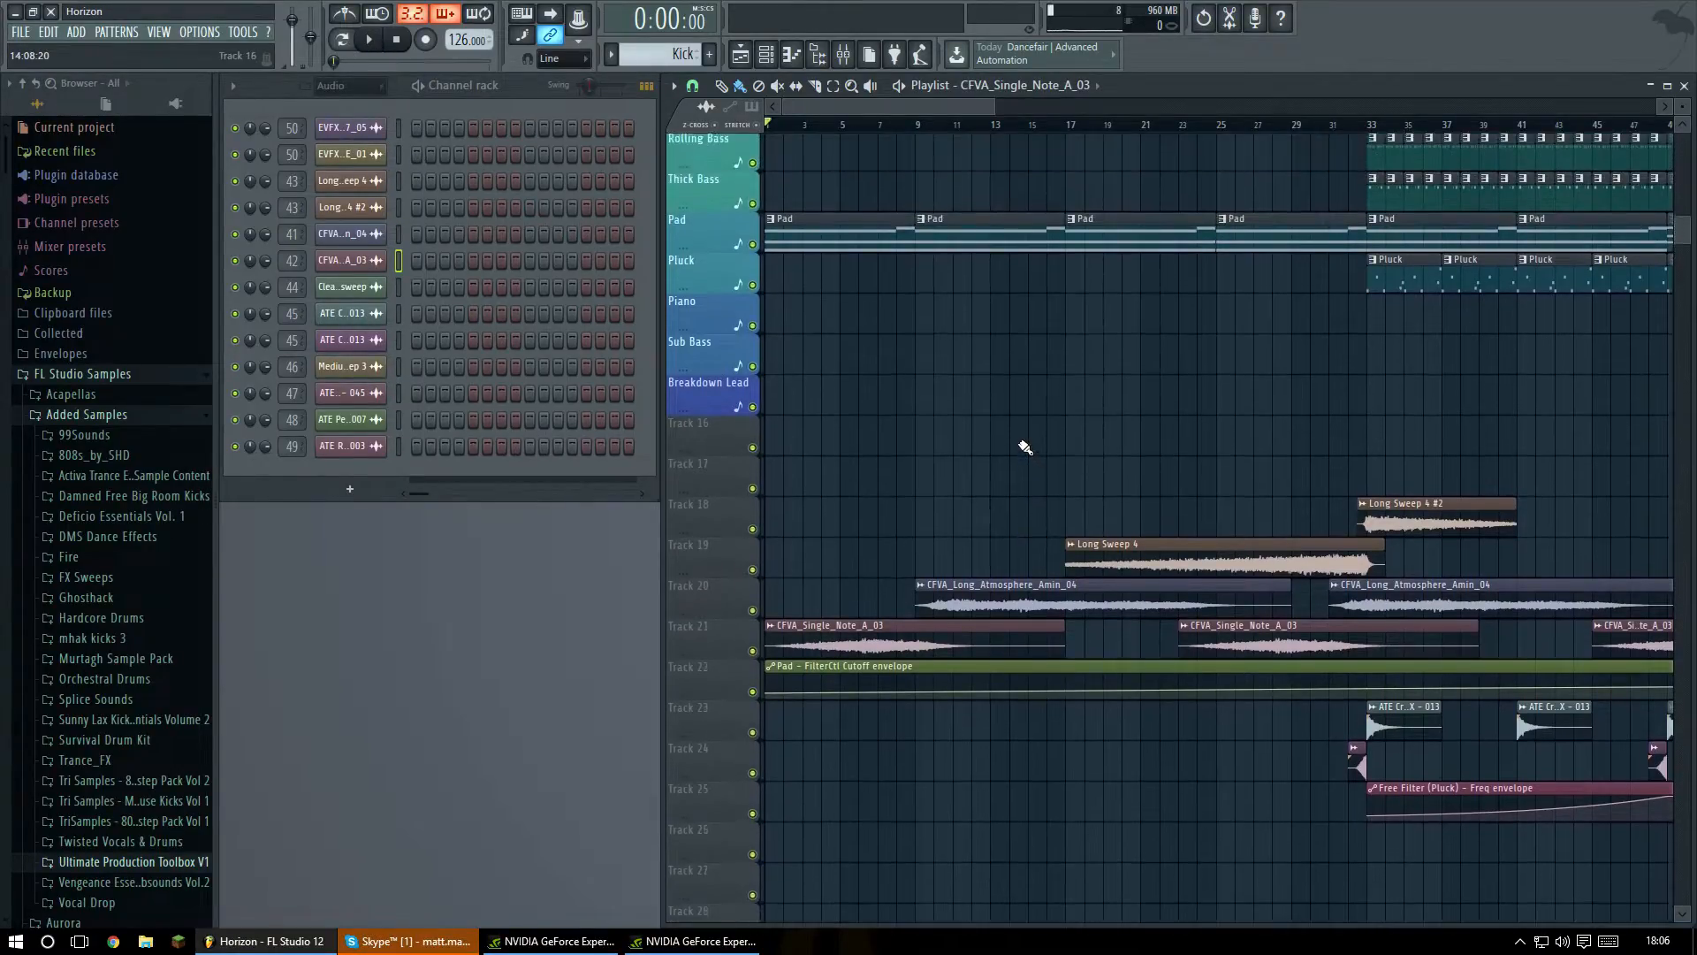
{"action": "scroll", "coordinate": [1015, 438], "scroll_direction": "down", "scroll_amount": 5}
{"action": "scroll", "coordinate": [1014, 439], "scroll_direction": "up", "scroll_amount": 4}
{"action": "scroll", "coordinate": [1014, 438], "scroll_direction": "up", "scroll_amount": 4}
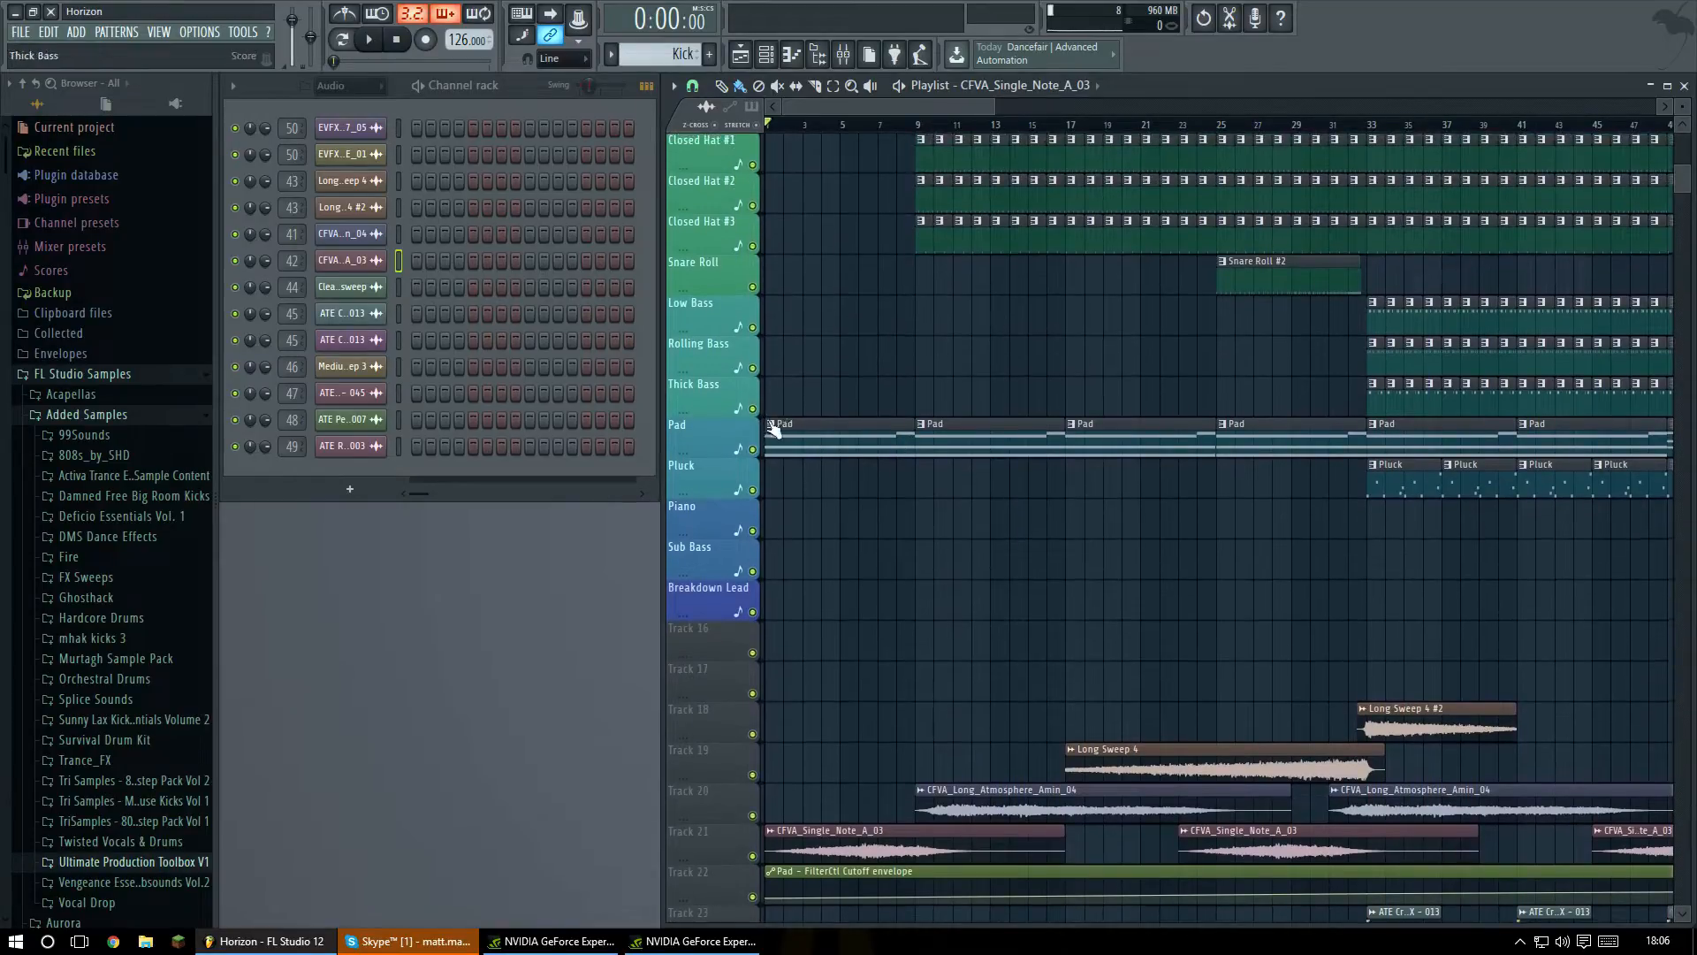
Mute the Pad track and play the intro from bar 1 to hear the single-note atmosphere, then stop playback.
{"action": "scroll", "coordinate": [864, 454], "scroll_direction": "down", "scroll_amount": 5}
{"action": "left_click", "coordinate": [752, 370]}
{"action": "scroll", "coordinate": [867, 523], "scroll_direction": "down", "scroll_amount": 5}
{"action": "scroll", "coordinate": [902, 496], "scroll_direction": "up", "scroll_amount": 10}
{"action": "scroll", "coordinate": [903, 479], "scroll_direction": "down", "scroll_amount": 5}
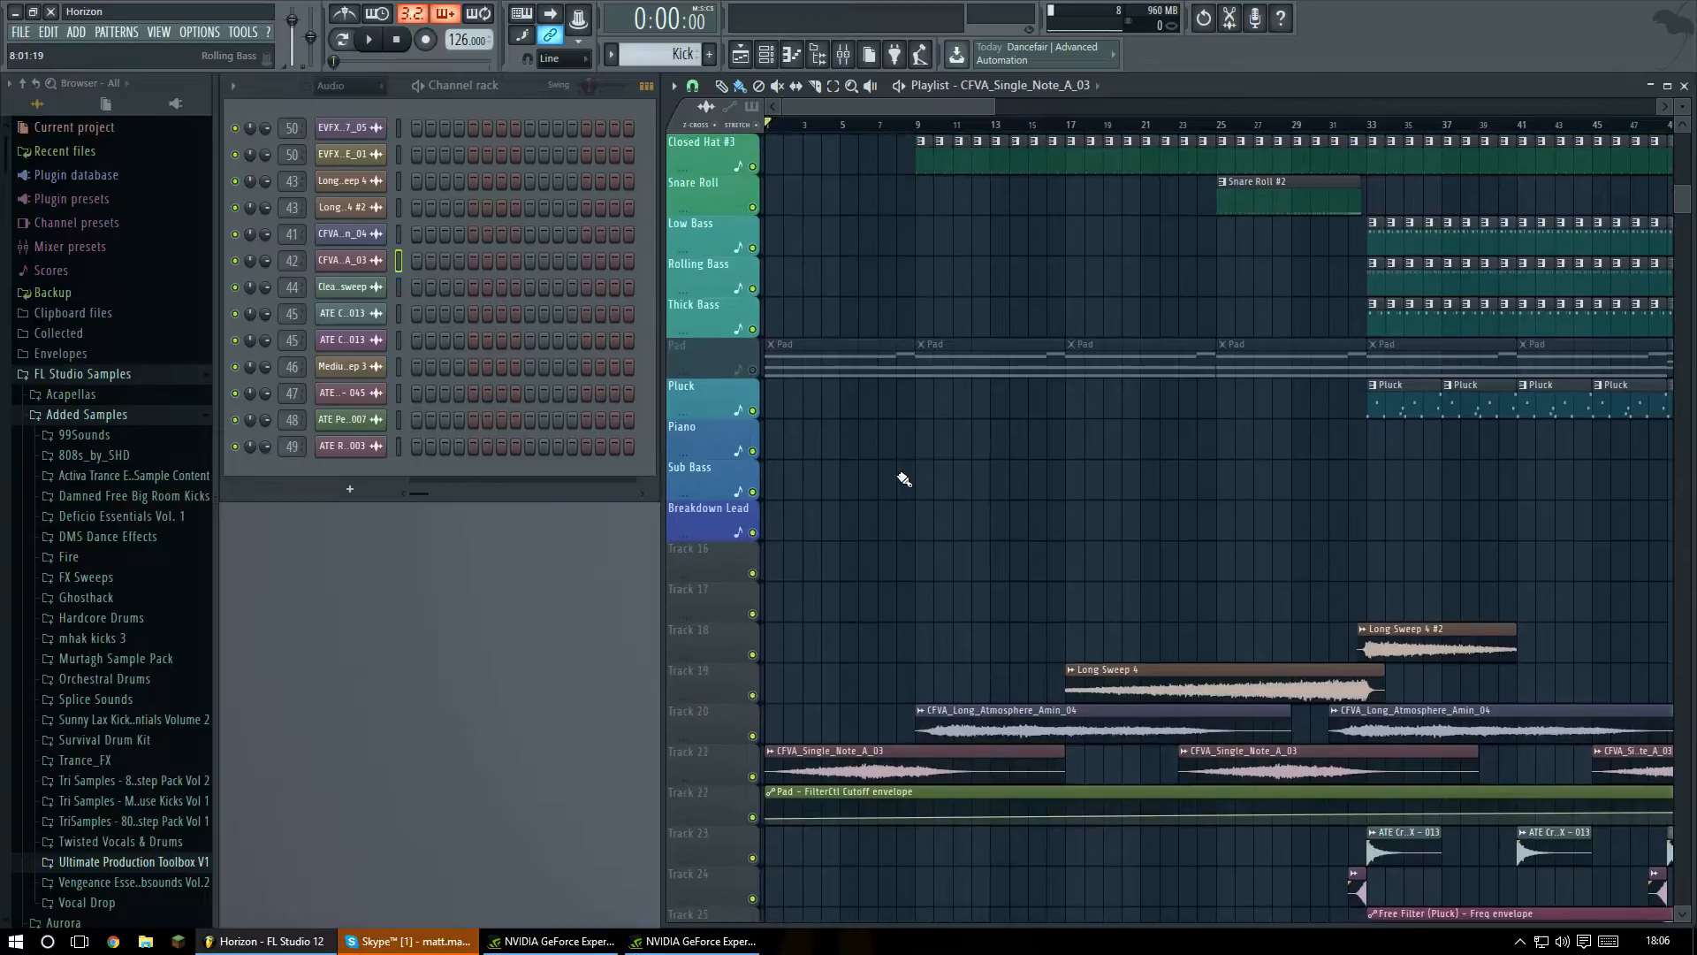
{"action": "key", "text": "space"}
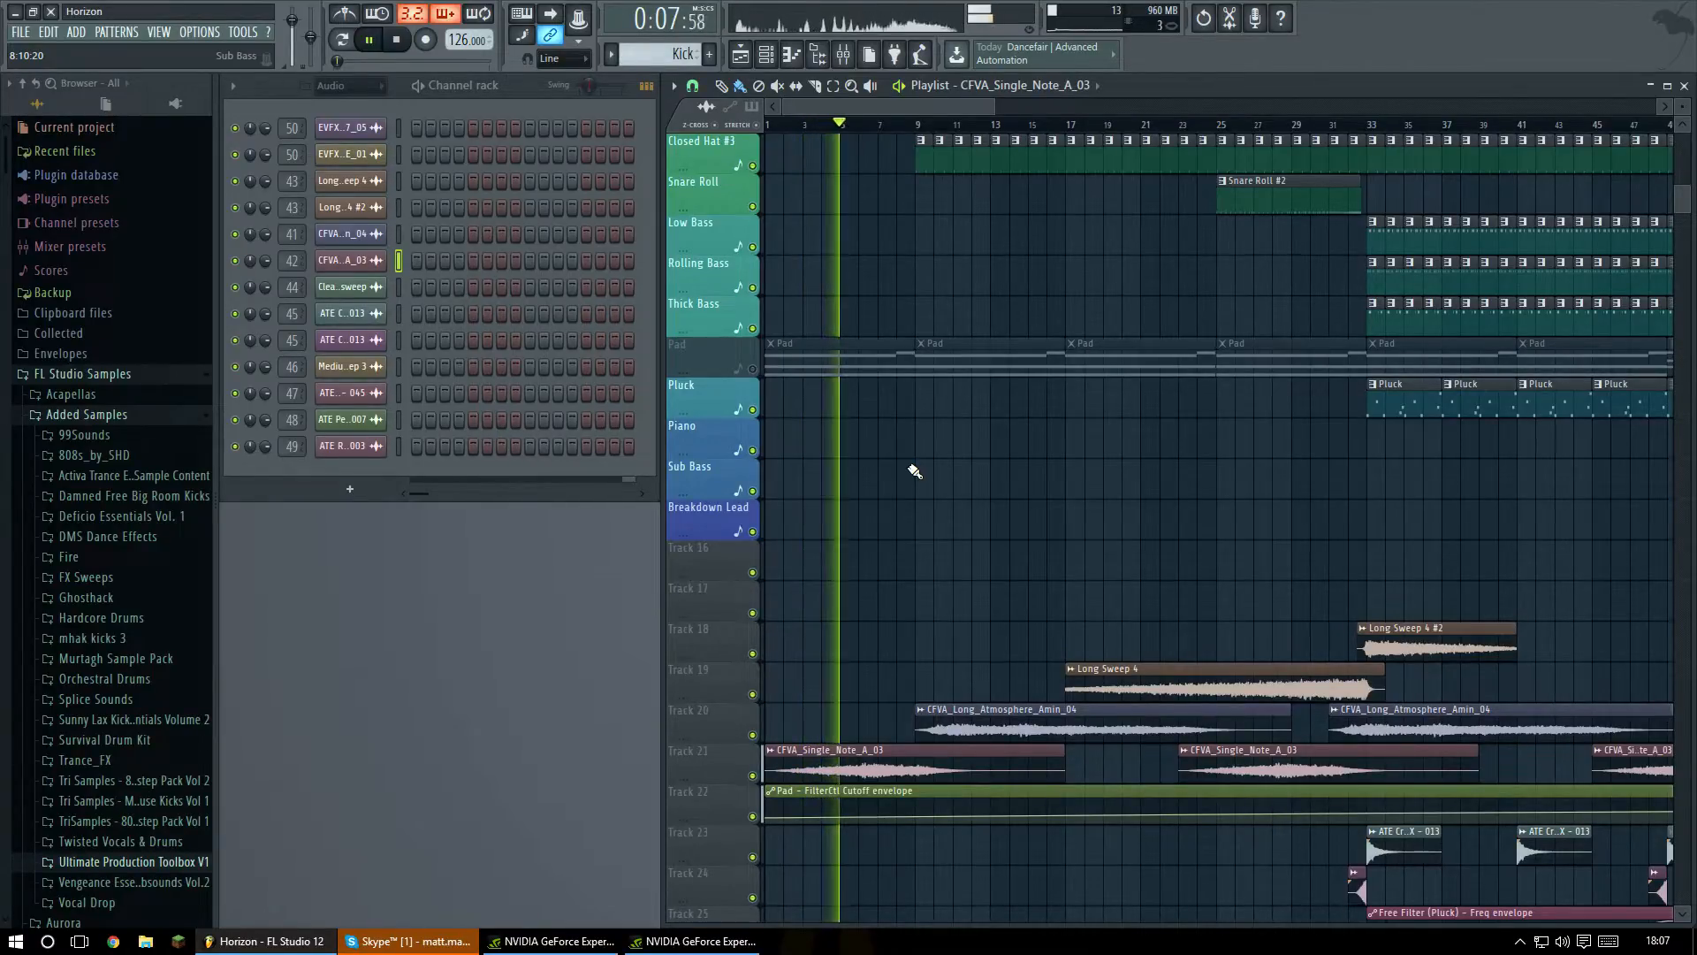
{"action": "key", "text": "space"}
Unmute the Pad track and play the intro from bar 1, muting and unmuting Track 21 to compare.
{"action": "left_click", "coordinate": [752, 368]}
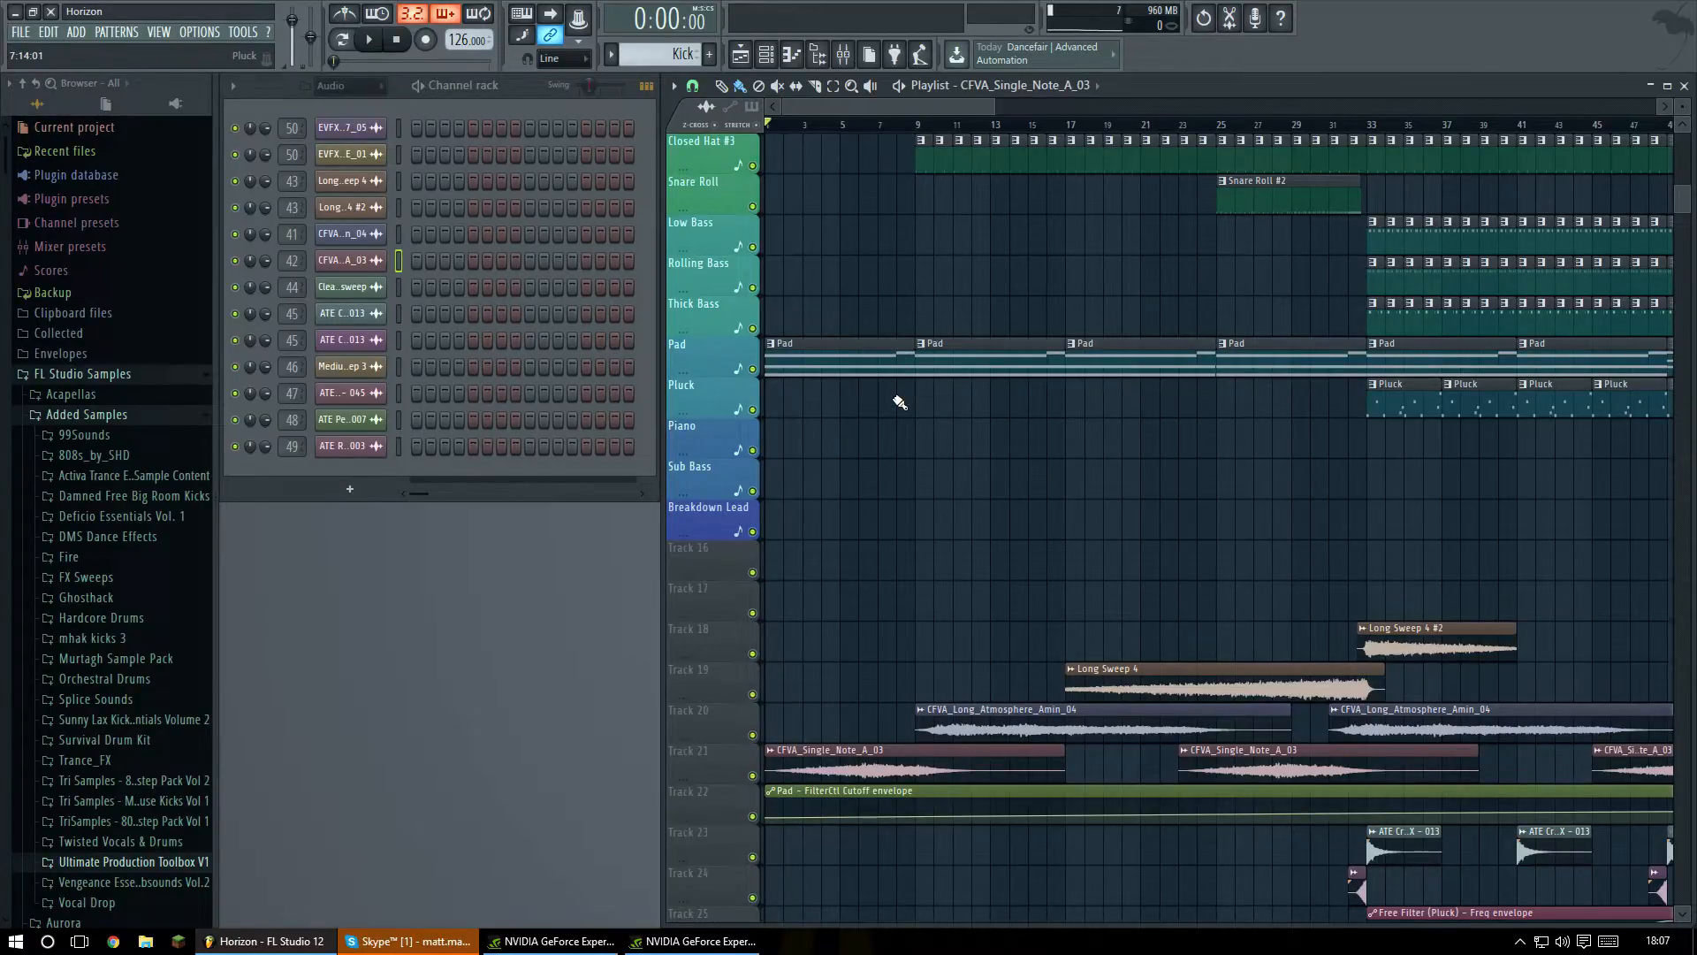
{"action": "key", "text": "space"}
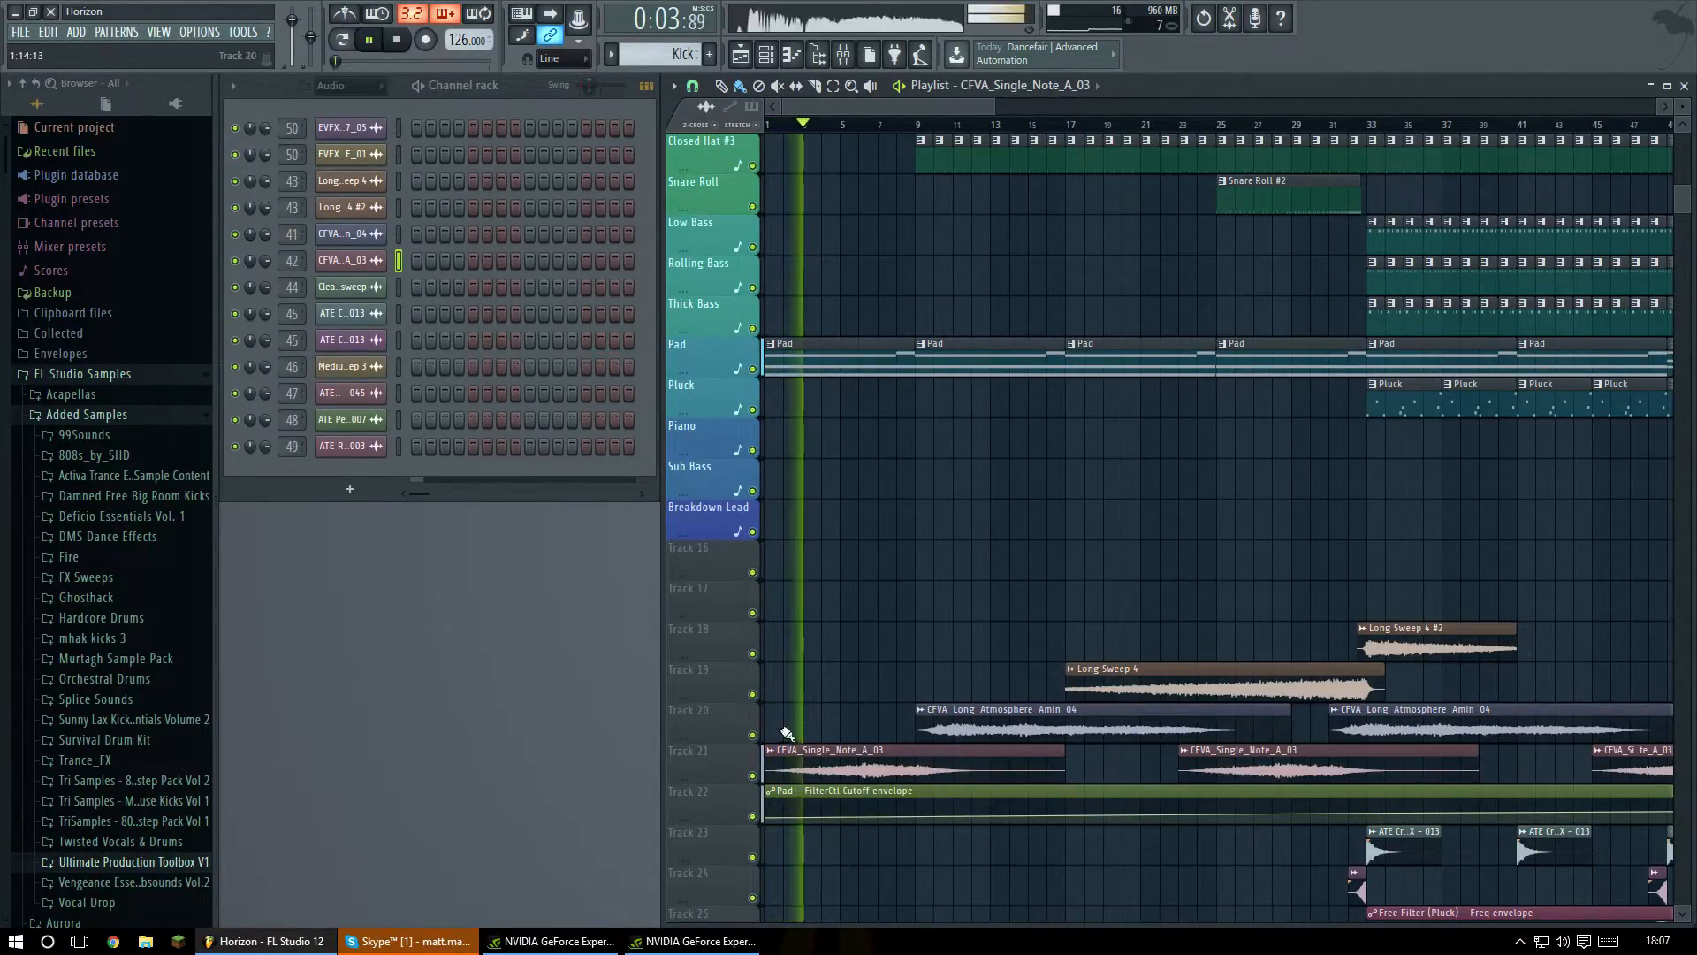
{"action": "left_click", "coordinate": [752, 776]}
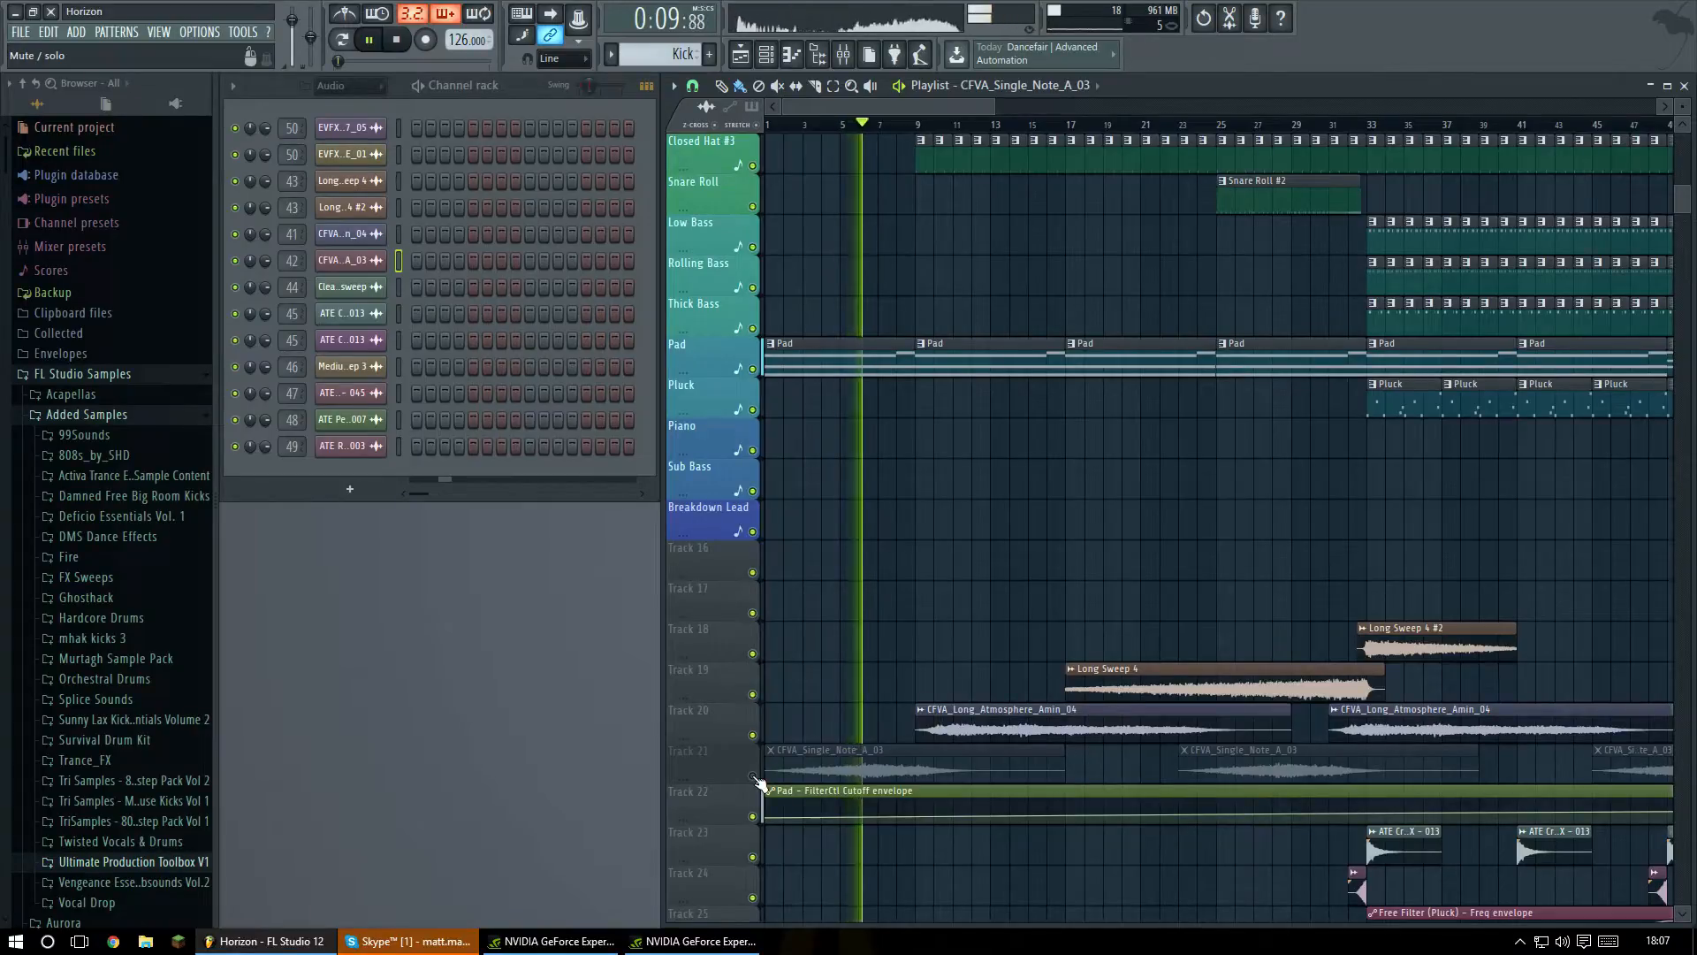
{"action": "left_click", "coordinate": [752, 777]}
{"action": "key", "text": "space"}
Open the Pad pattern's piano roll and add a one-bar C6 note at bar 8 above the F5 note.
{"action": "left_click", "coordinate": [817, 357]}
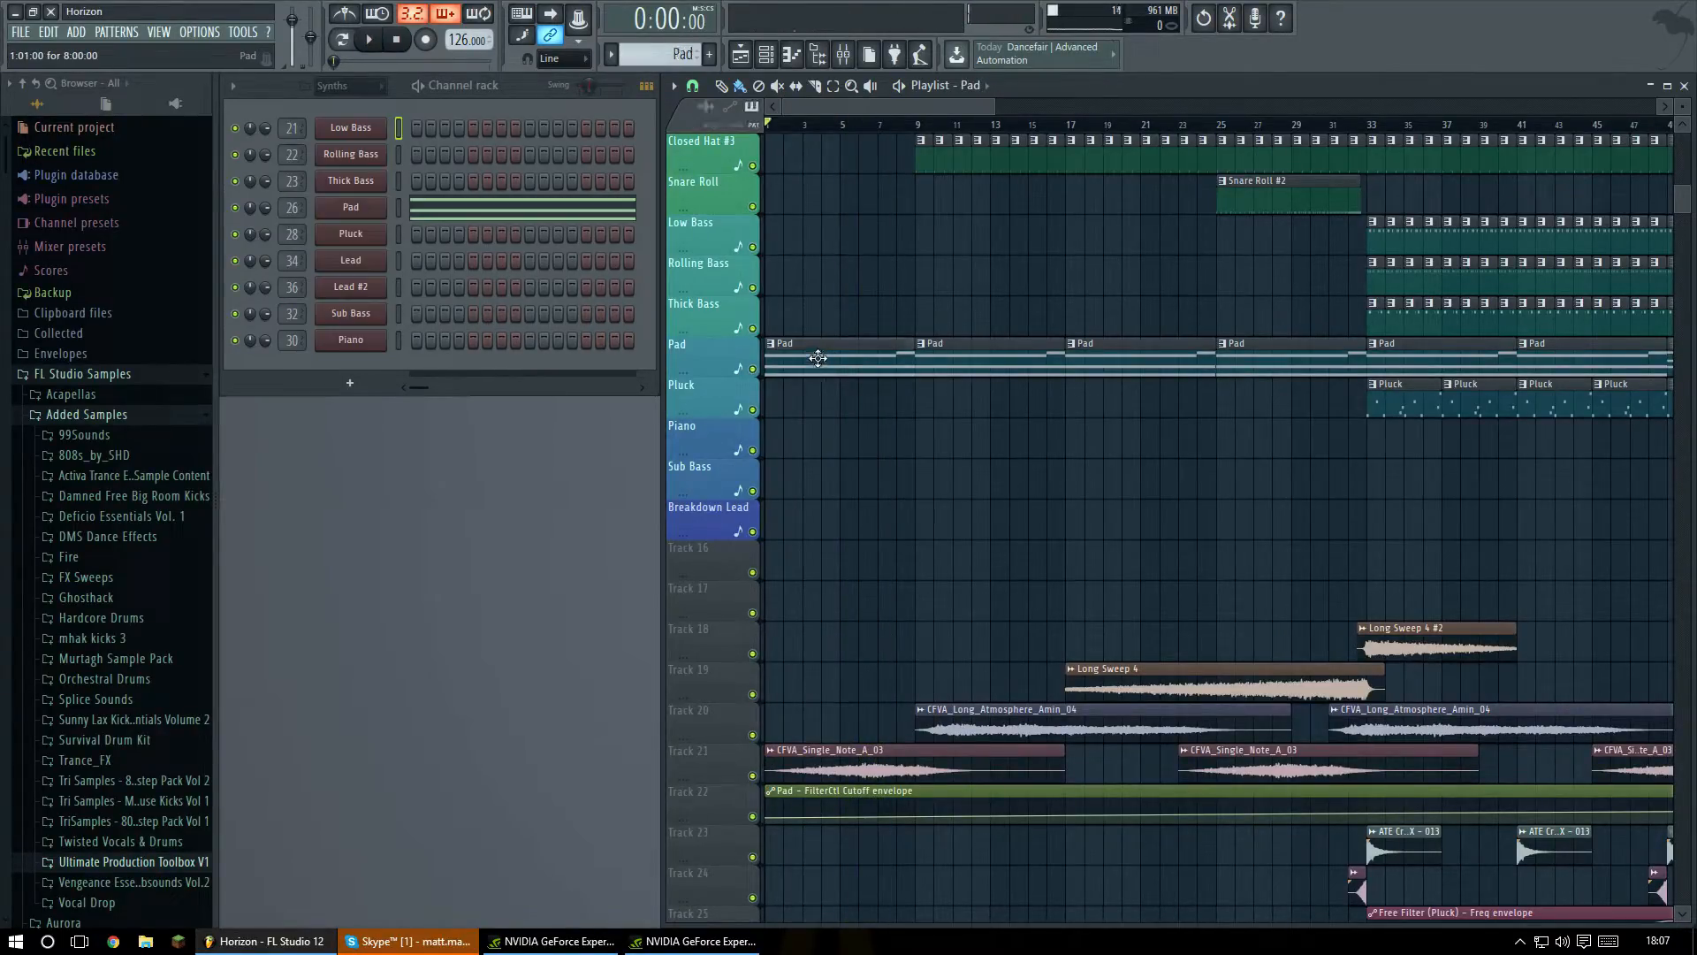
{"action": "left_click", "coordinate": [623, 214]}
{"action": "mouse_move", "coordinate": [1156, 264]}
{"action": "left_mouse_down"}
{"action": "mouse_move", "coordinate": [1080, 259]}
{"action": "mouse_move", "coordinate": [1123, 259]}
{"action": "left_mouse_up"}
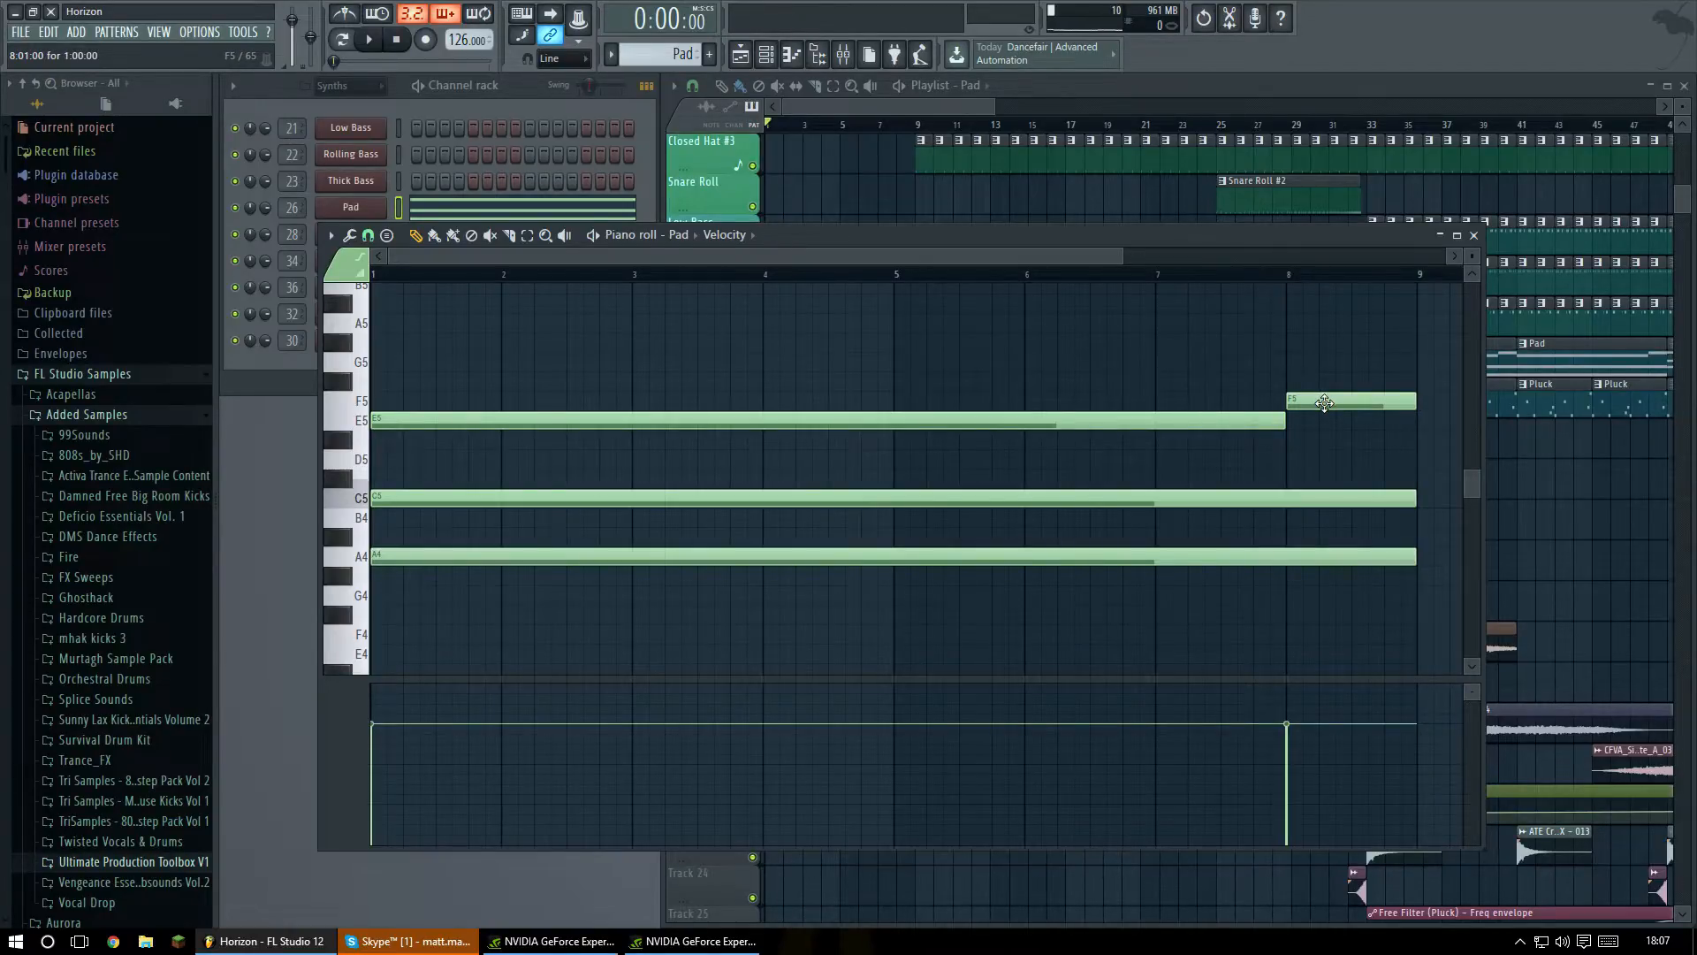
{"action": "scroll", "coordinate": [1325, 404], "scroll_direction": "up", "scroll_amount": 2}
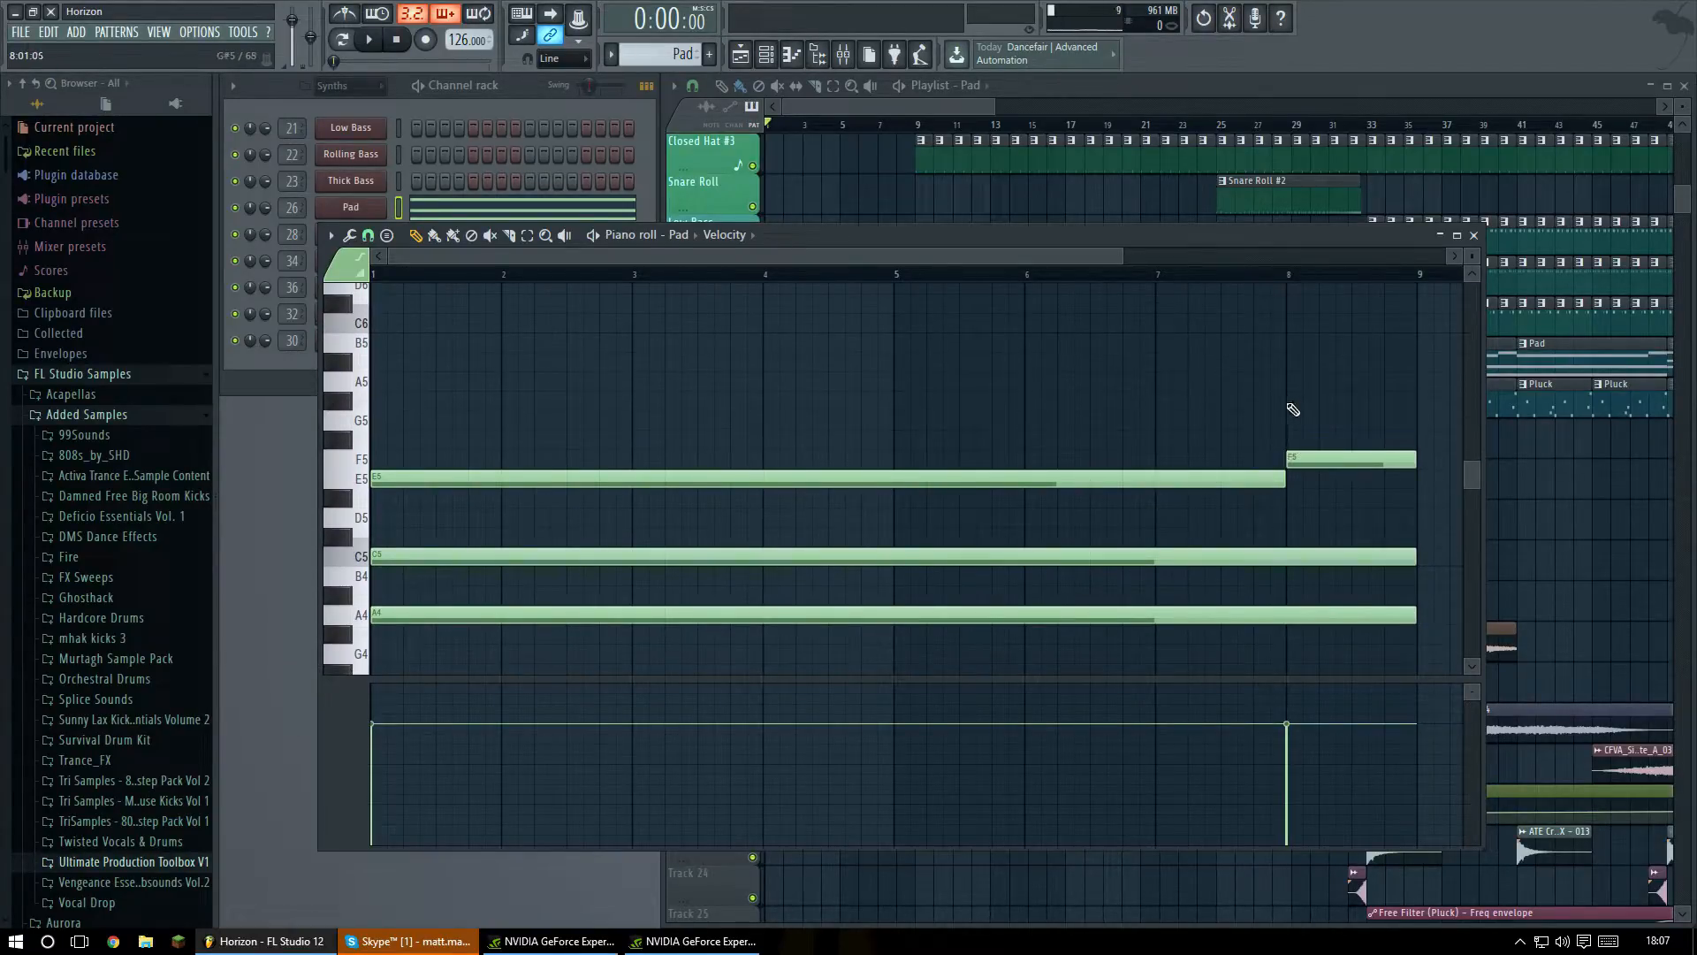
{"action": "left_click", "coordinate": [1296, 324]}
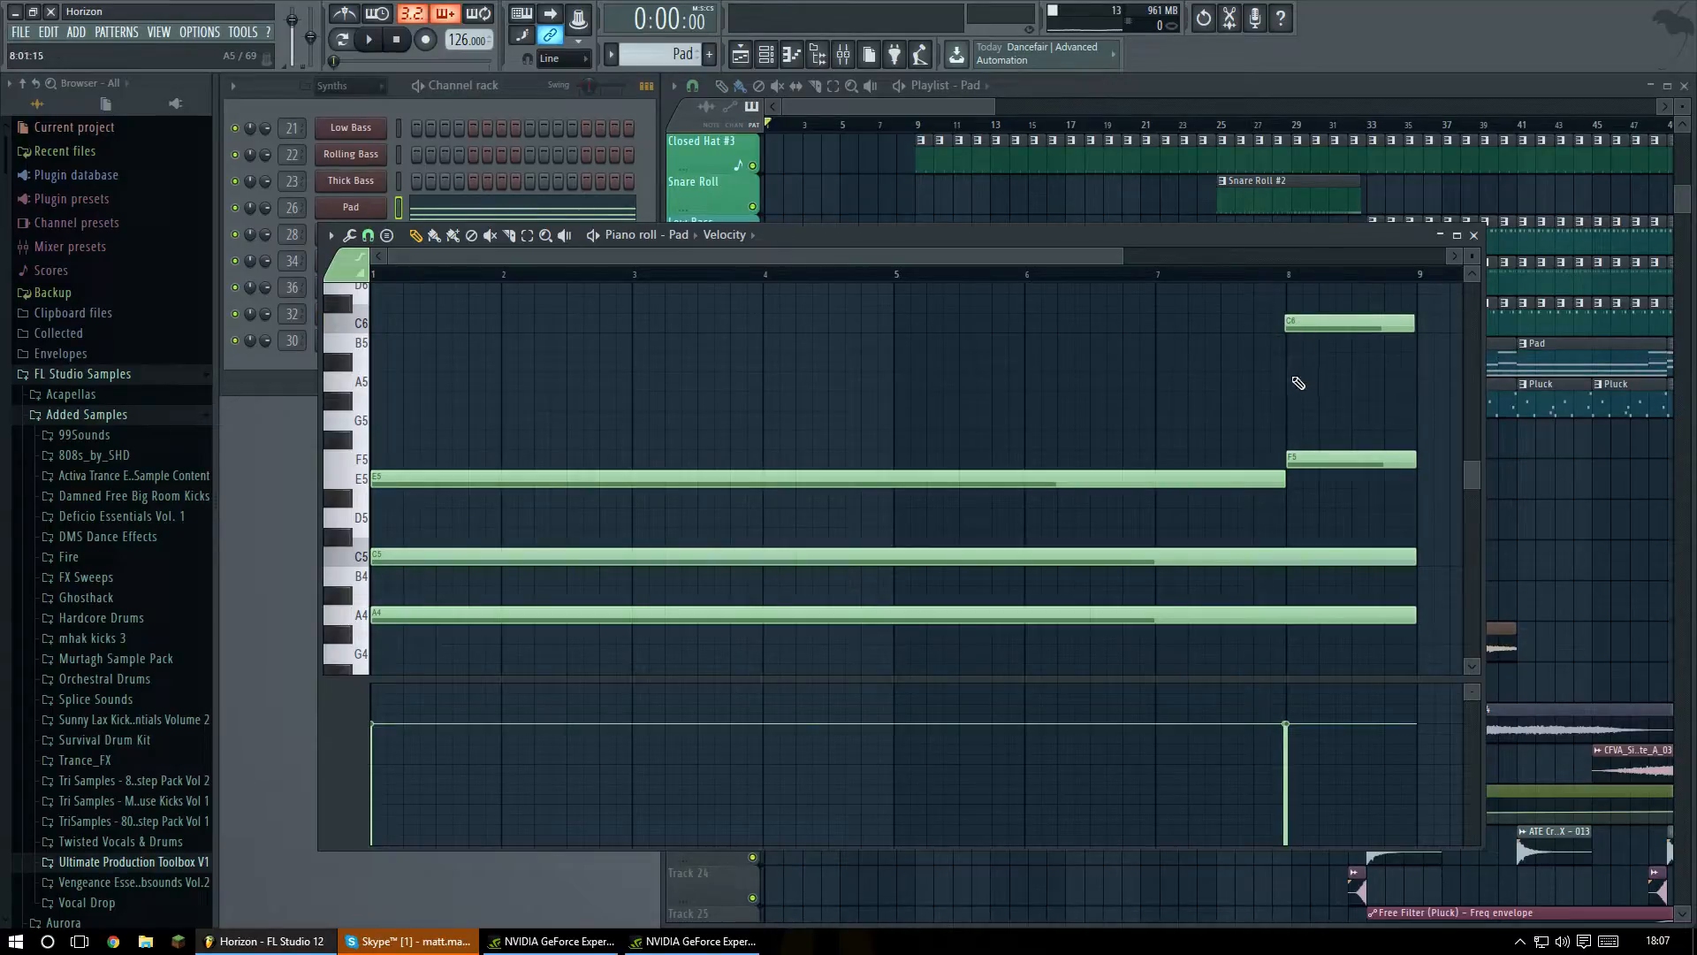
Add an A5 note at bar 8 of the Pad pattern, clear all notes above E5 there, and redraw the one-bar F5.
{"action": "left_click", "coordinate": [1298, 382]}
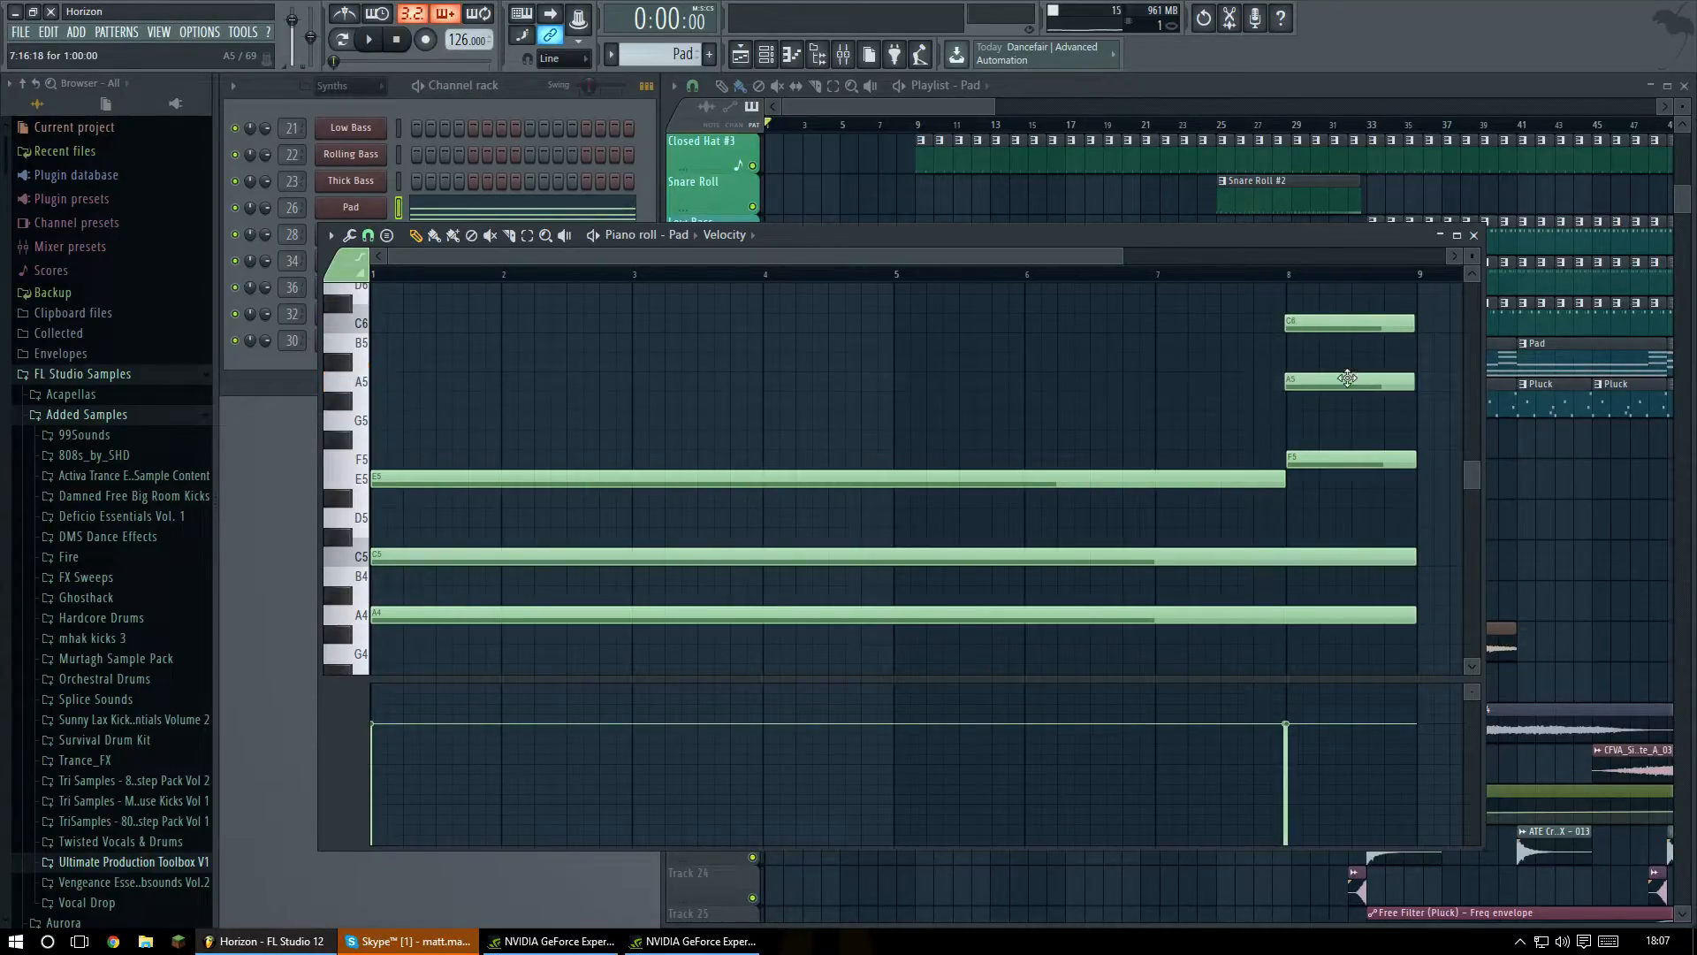
{"action": "right_click", "coordinate": [1329, 320]}
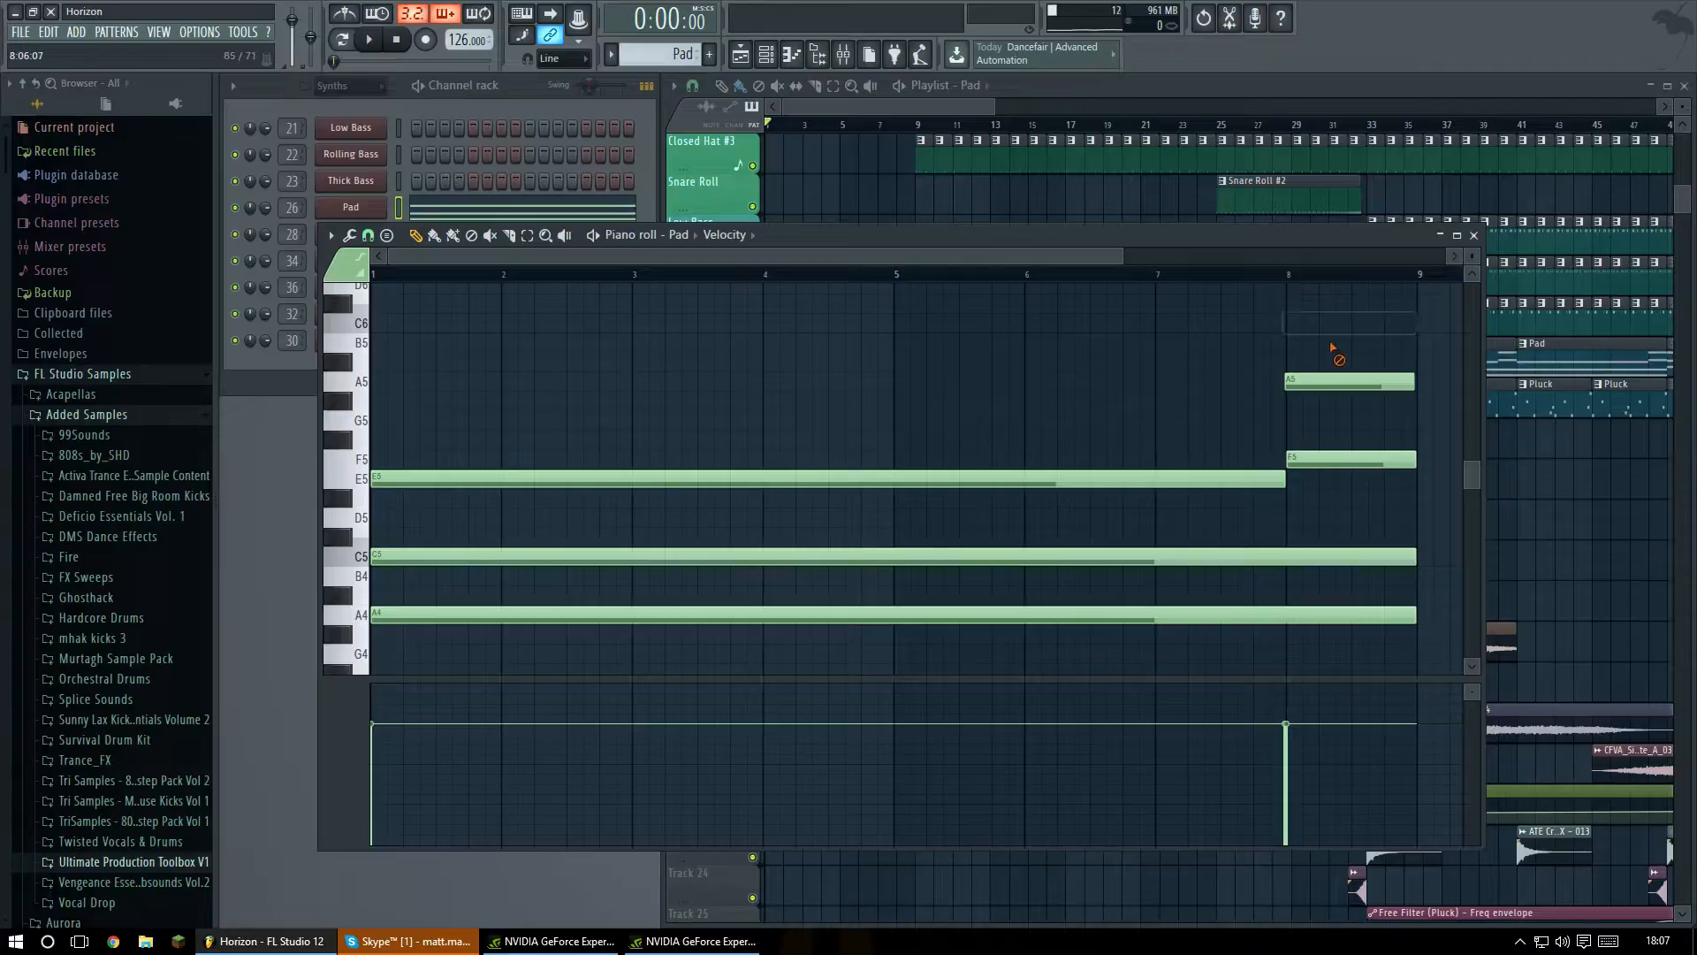
{"action": "right_click", "coordinate": [1336, 382]}
{"action": "right_click", "coordinate": [1357, 459]}
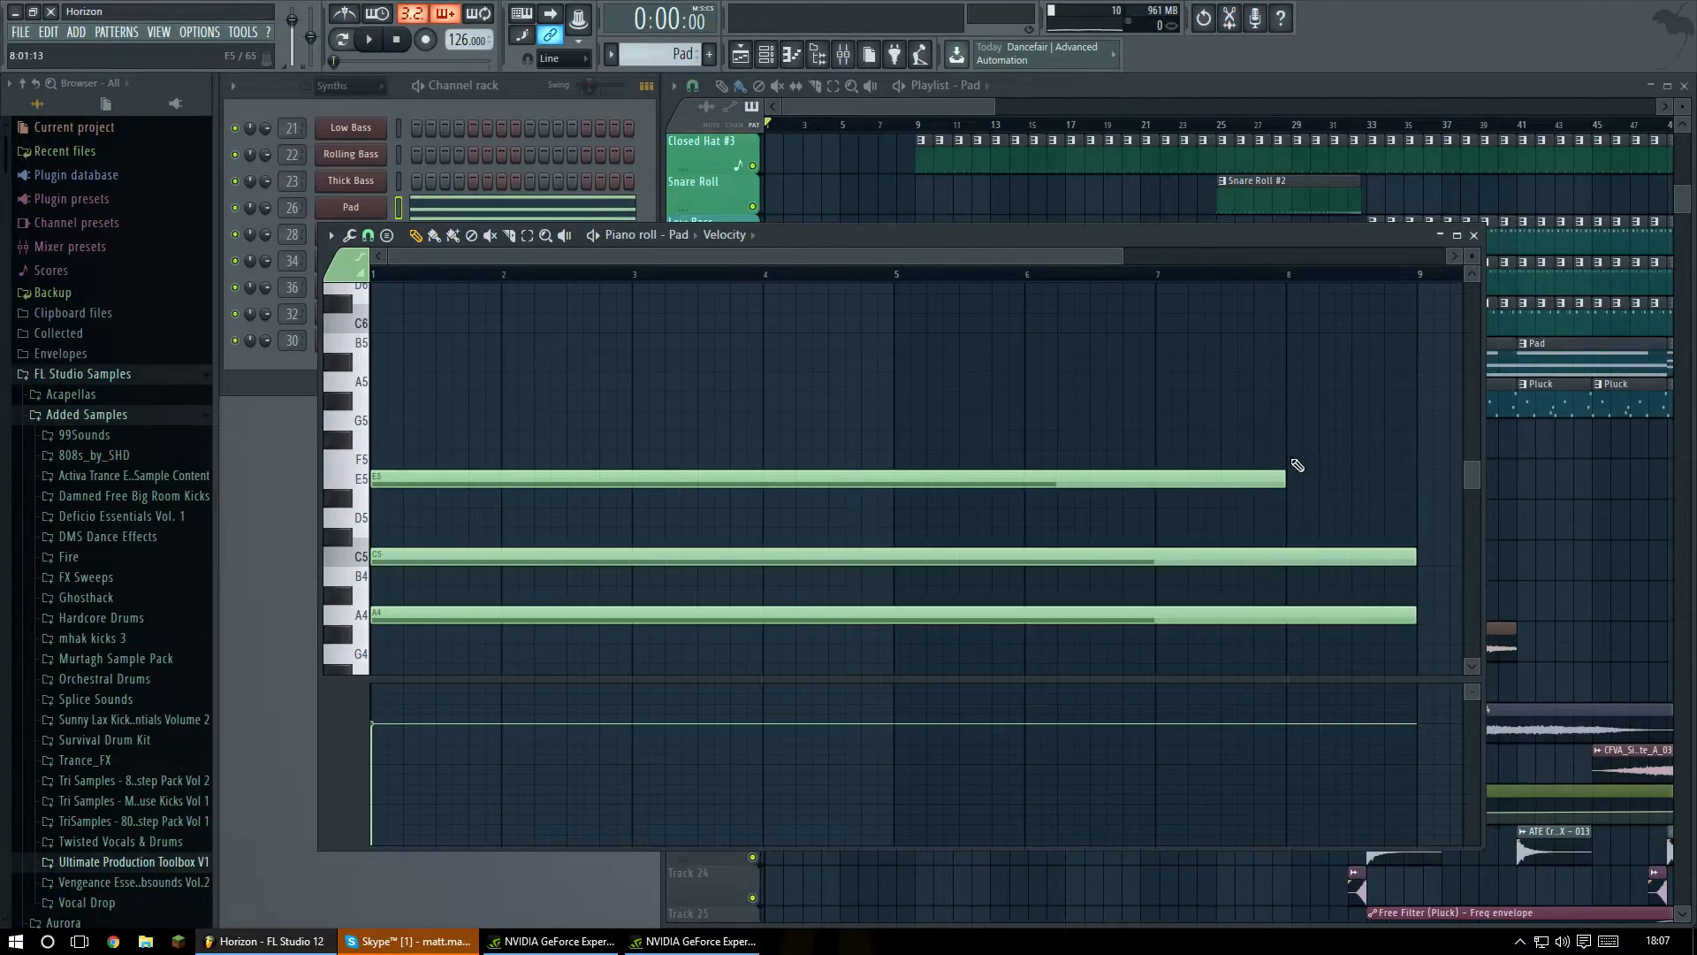
{"action": "left_click", "coordinate": [1296, 461]}
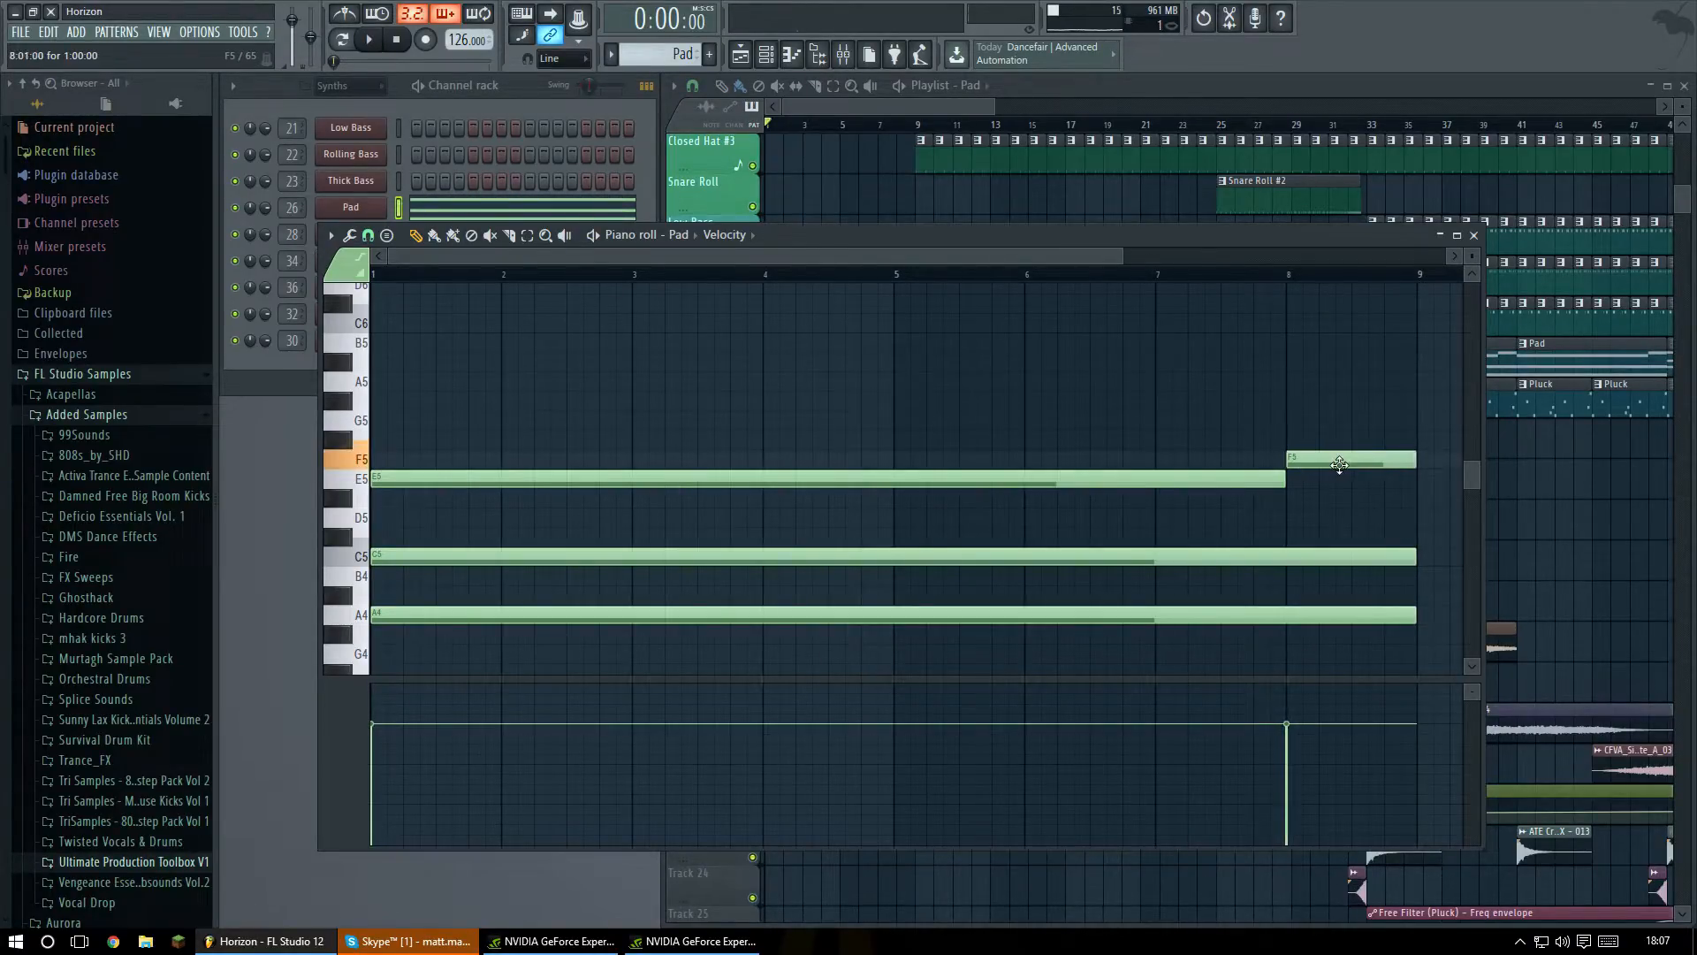
{"action": "left_click", "coordinate": [1474, 236]}
Play the intro from bar 9, stop playback, and select the CFVA_Long_Atmosphere_Amin_04 clip on Track 20.
{"action": "left_click_drag", "start_coordinate": [994, 106], "coordinate": [1037, 114]}
{"action": "scroll", "coordinate": [1032, 516], "scroll_direction": "down", "scroll_amount": 5}
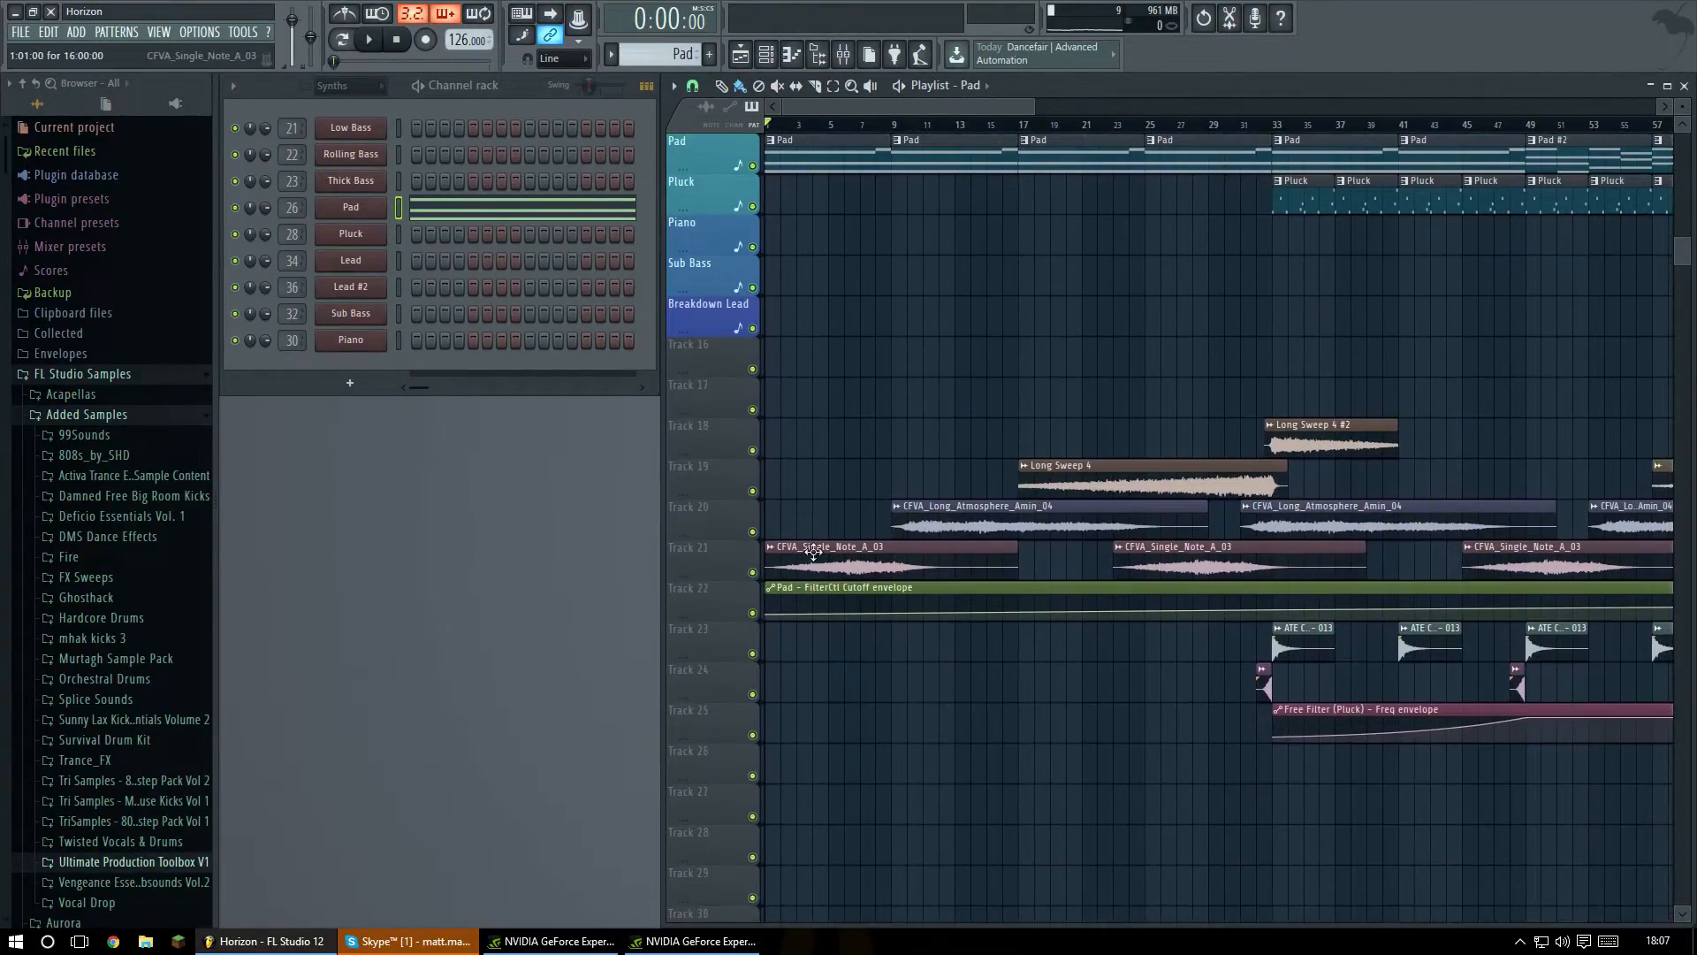
{"action": "scroll", "coordinate": [822, 569], "scroll_direction": "up", "scroll_amount": 9}
{"action": "scroll", "coordinate": [861, 555], "scroll_direction": "down", "scroll_amount": 3}
{"action": "scroll", "coordinate": [894, 470], "scroll_direction": "up", "scroll_amount": 4}
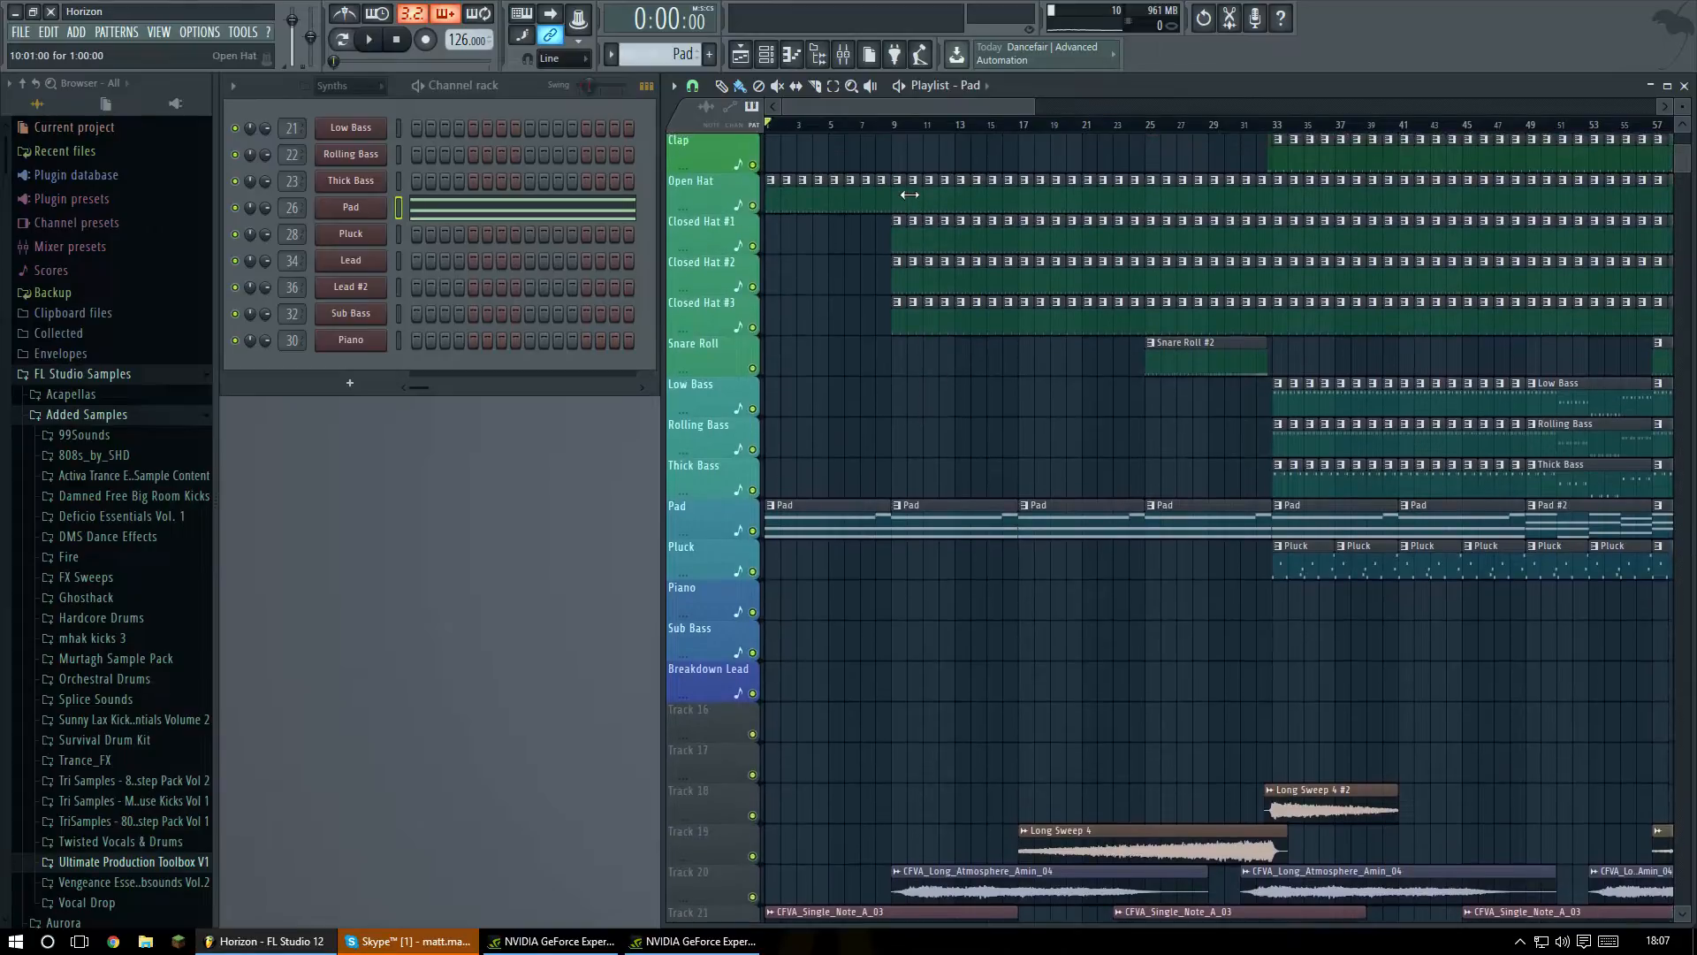
{"action": "left_click", "coordinate": [899, 125]}
{"action": "key", "text": "space"}
{"action": "scroll", "coordinate": [974, 321], "scroll_direction": "right", "scroll_amount": 5}
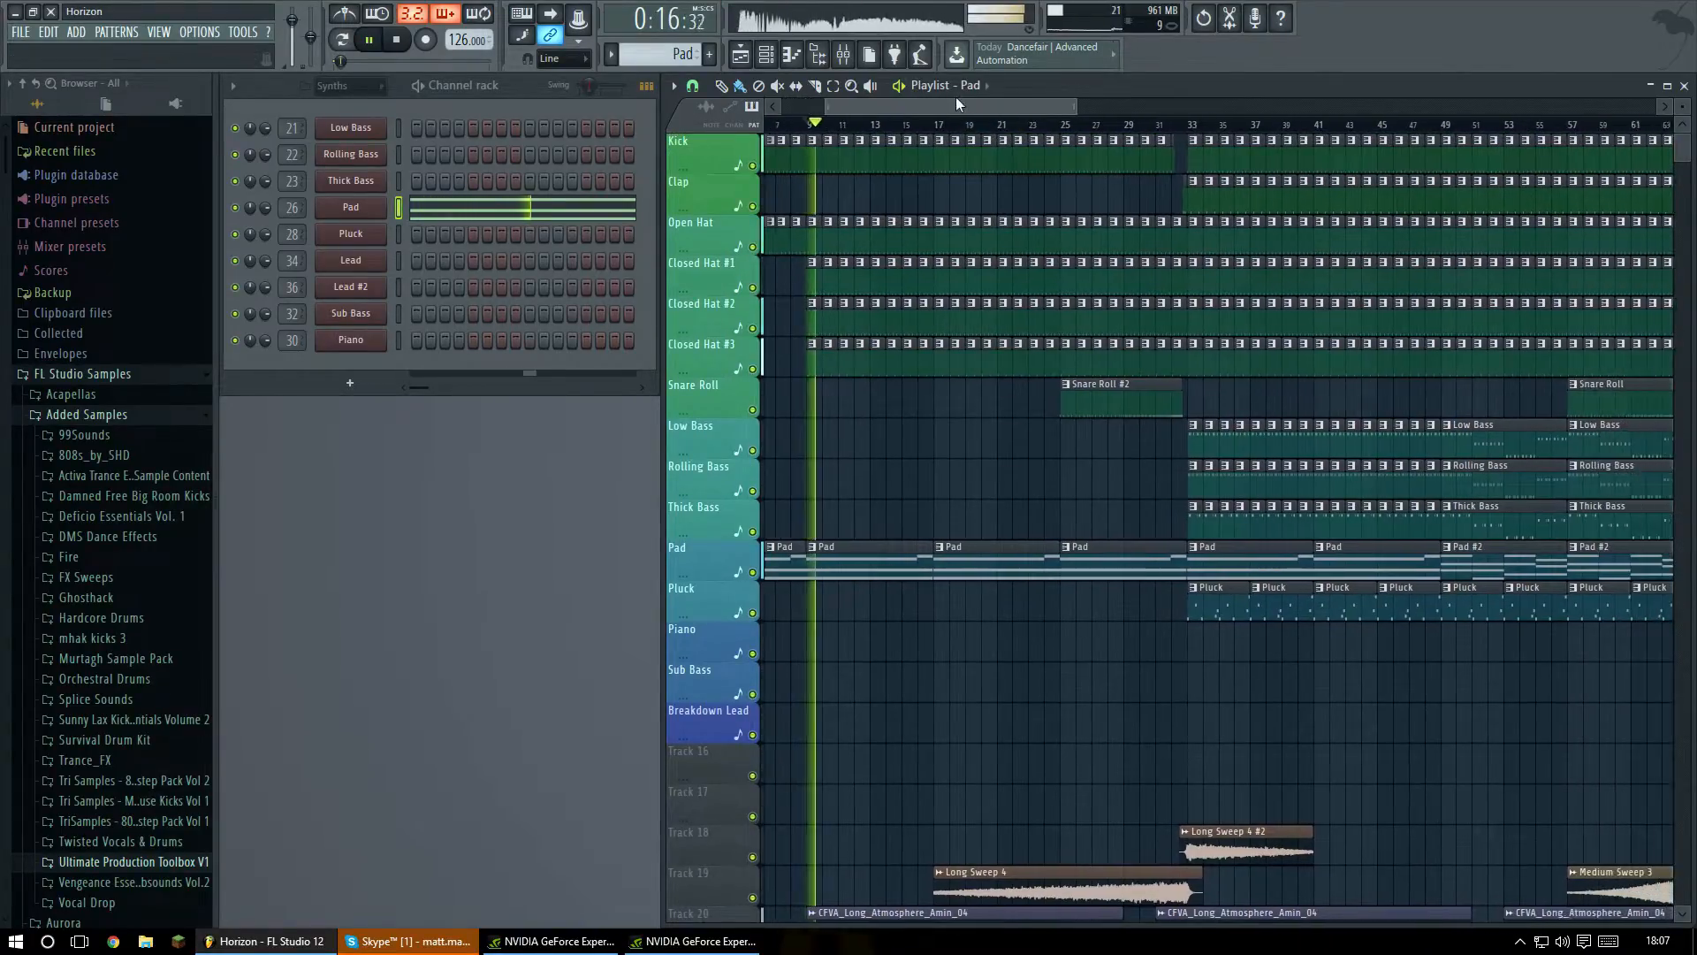
{"action": "scroll", "coordinate": [1015, 348], "scroll_direction": "down", "scroll_amount": 3}
{"action": "scroll", "coordinate": [1020, 358], "scroll_direction": "down", "scroll_amount": 3}
{"action": "key", "text": "space"}
{"action": "left_click", "coordinate": [870, 723]}
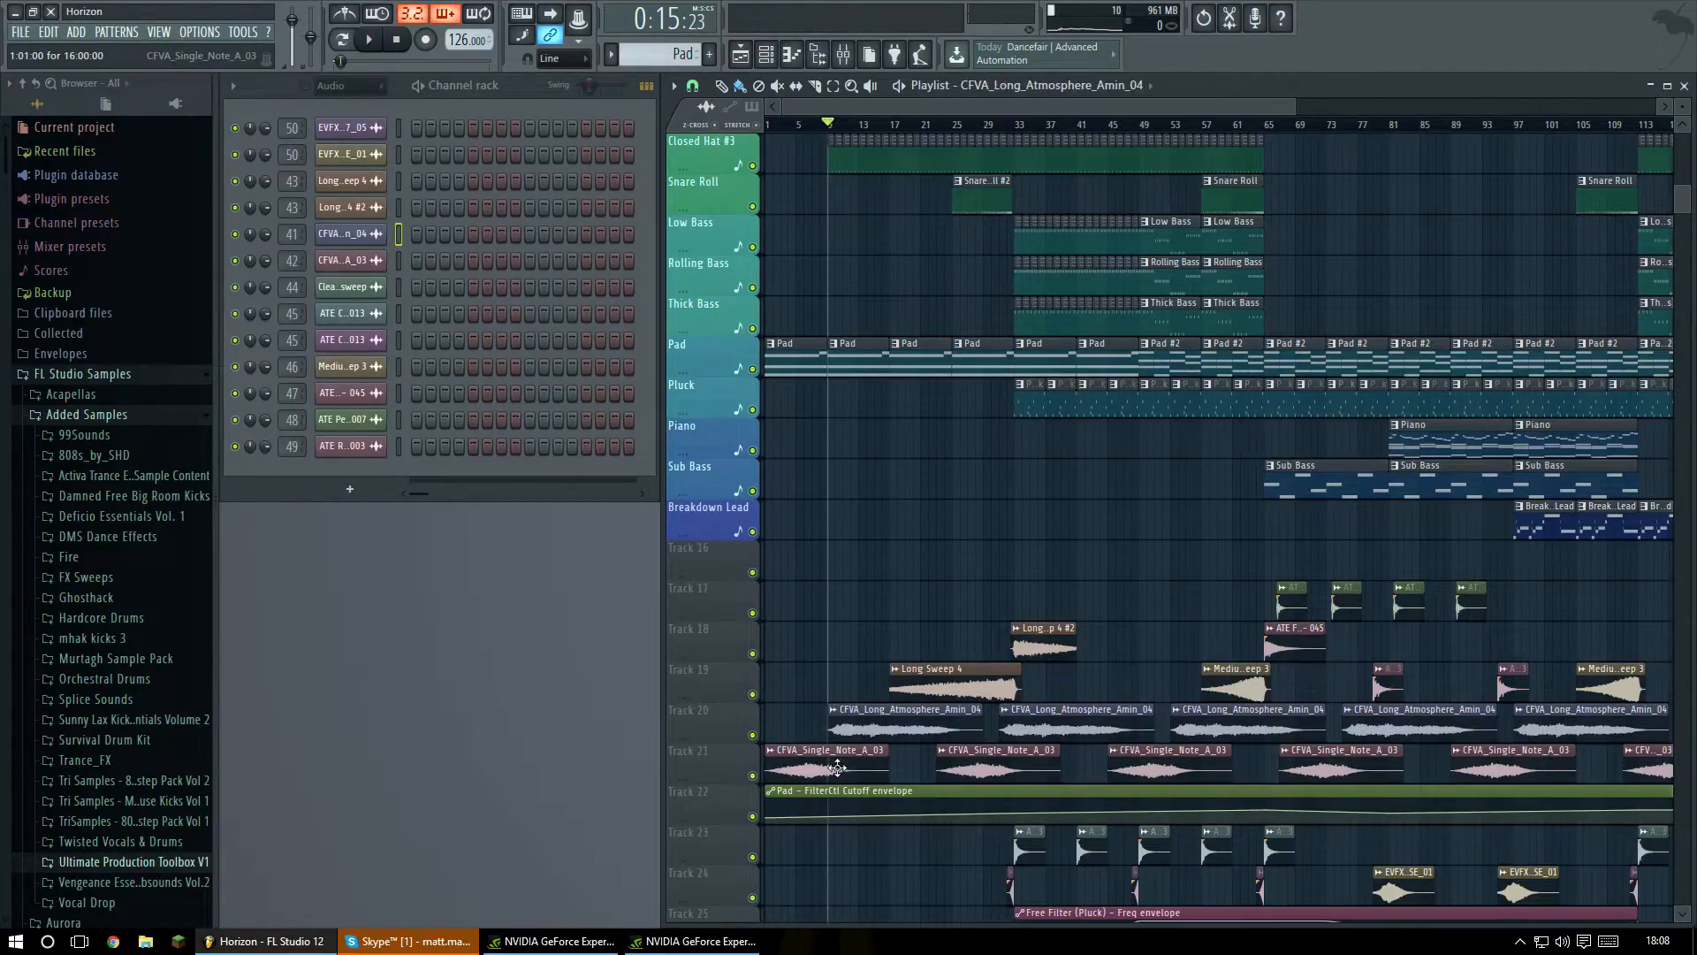
Examine how the drum, bass, pad, pluck, sweep and atmosphere clips are arranged from the intro into the section after bar 33.
{"action": "mouse_move", "coordinate": [1000, 108]}
{"action": "left_mouse_down"}
{"action": "mouse_move", "coordinate": [1182, 125]}
{"action": "mouse_move", "coordinate": [1001, 123]}
{"action": "left_mouse_up"}
{"action": "left_click_drag", "start_coordinate": [1291, 108], "coordinate": [1204, 140]}
{"action": "scroll", "coordinate": [1157, 519], "scroll_direction": "up", "scroll_amount": 4}
{"action": "scroll", "coordinate": [1157, 519], "scroll_direction": "down", "scroll_amount": 4}
{"action": "scroll", "coordinate": [1050, 438], "scroll_direction": "up", "scroll_amount": 5}
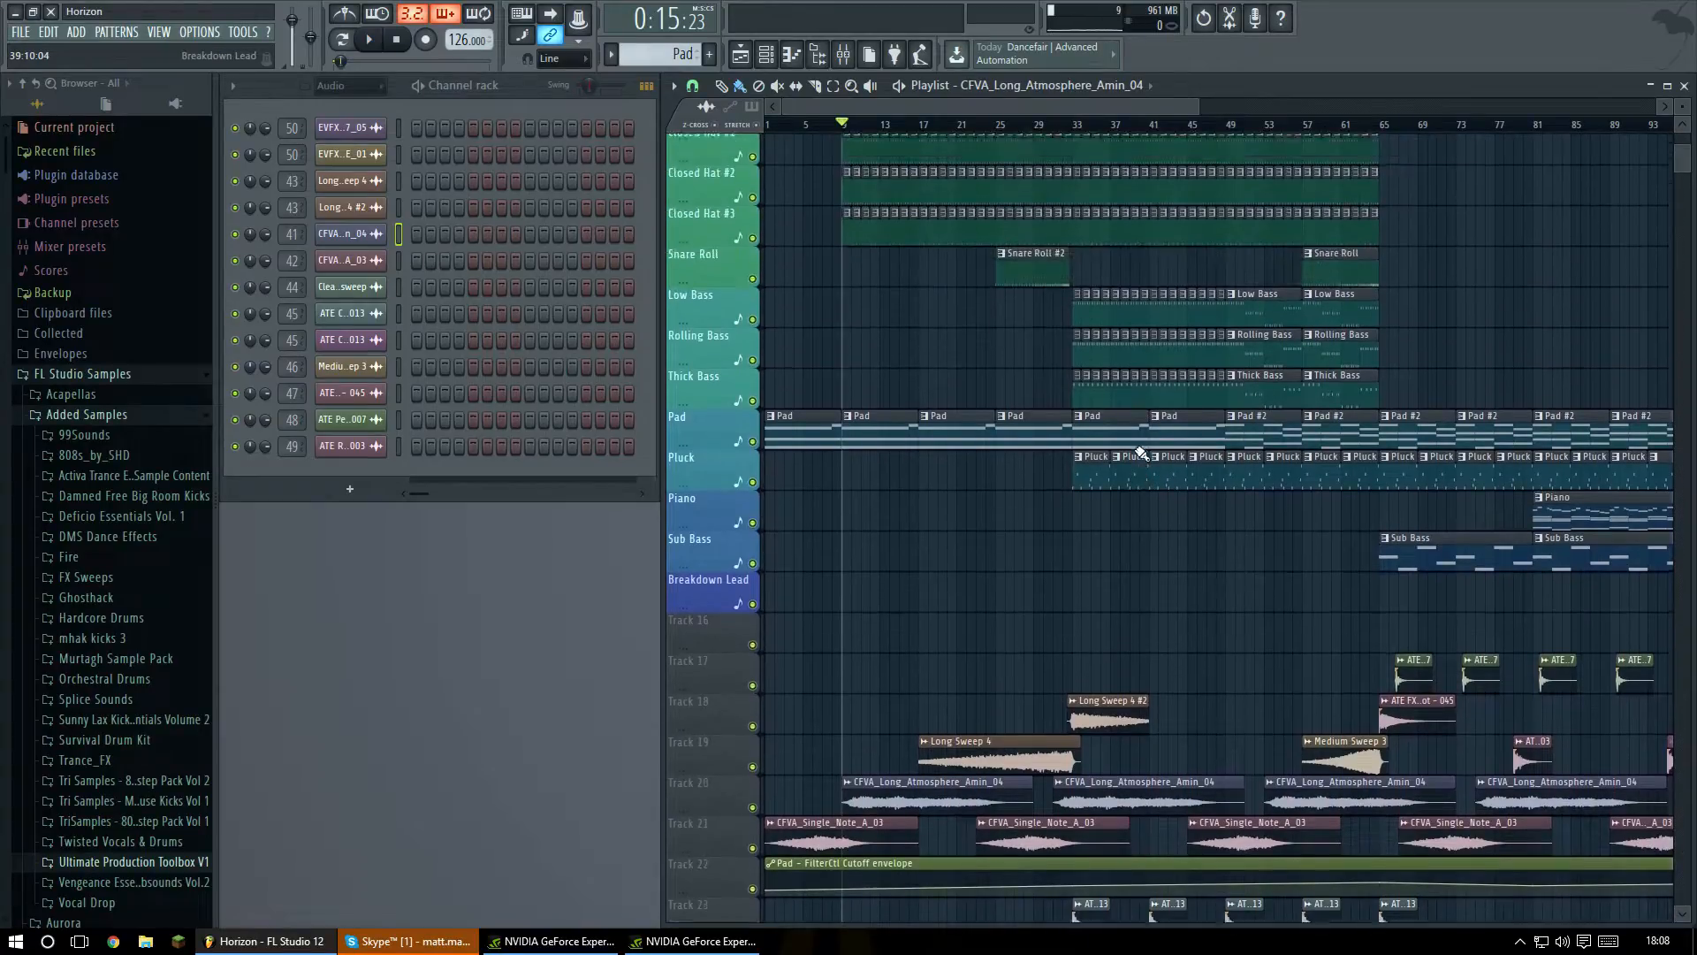
{"action": "scroll", "coordinate": [1050, 439], "scroll_direction": "down", "scroll_amount": 5}
{"action": "scroll", "coordinate": [1132, 443], "scroll_direction": "up", "scroll_amount": 5}
{"action": "scroll", "coordinate": [1110, 122], "scroll_direction": "up", "scroll_amount": 2}
Play the arrangement from bar 33 to hear the basses and pluck with the full drums, and stop playback.
{"action": "left_click", "coordinate": [1060, 127]}
{"action": "scroll", "coordinate": [1094, 343], "scroll_direction": "right", "scroll_amount": 3}
{"action": "scroll", "coordinate": [1097, 347], "scroll_direction": "down", "scroll_amount": 4}
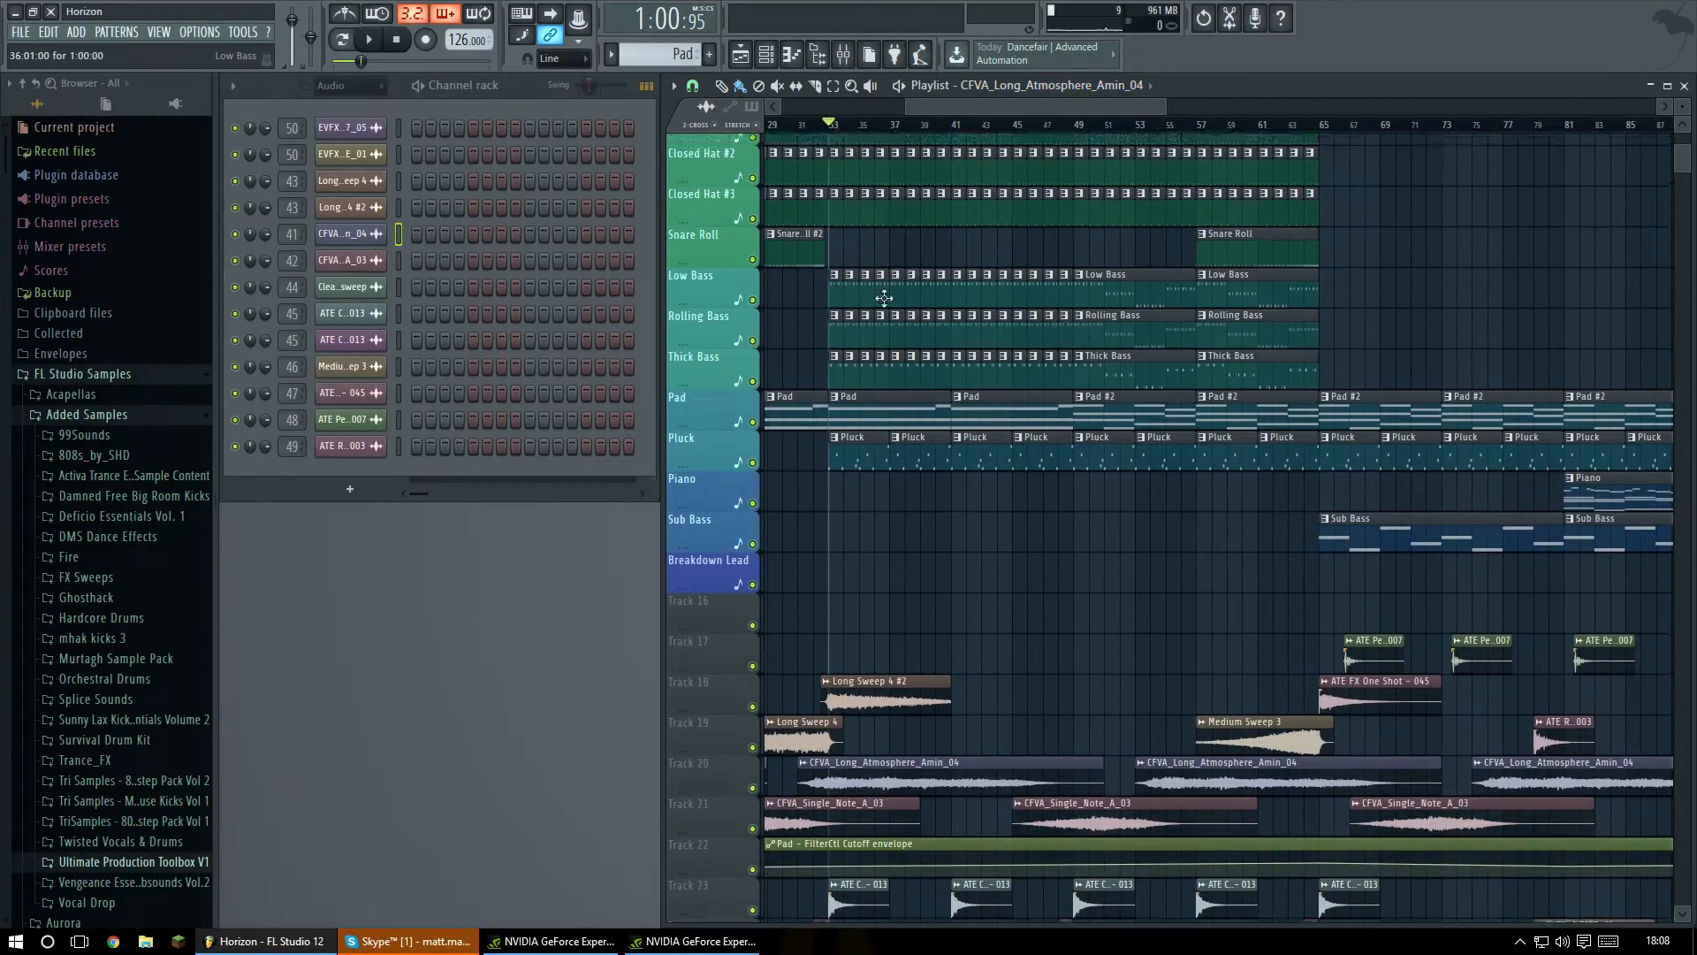
{"action": "scroll", "coordinate": [889, 285], "scroll_direction": "up", "scroll_amount": 4}
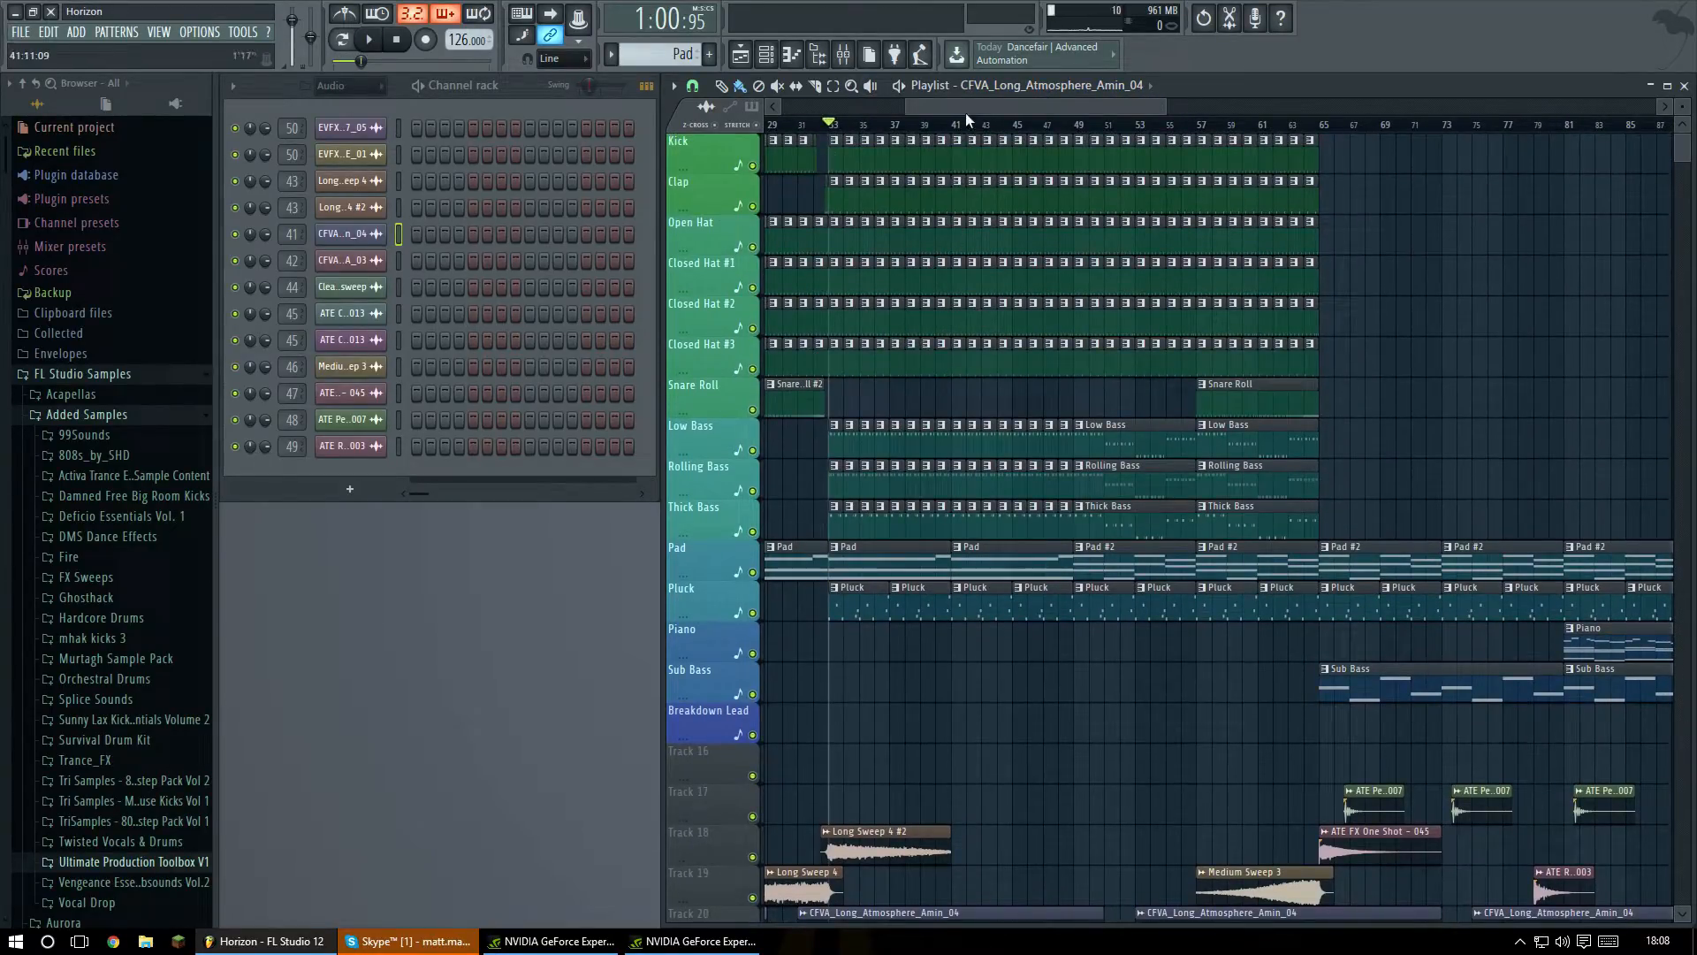
{"action": "left_click_drag", "start_coordinate": [965, 113], "coordinate": [976, 113]}
{"action": "key", "text": "space"}
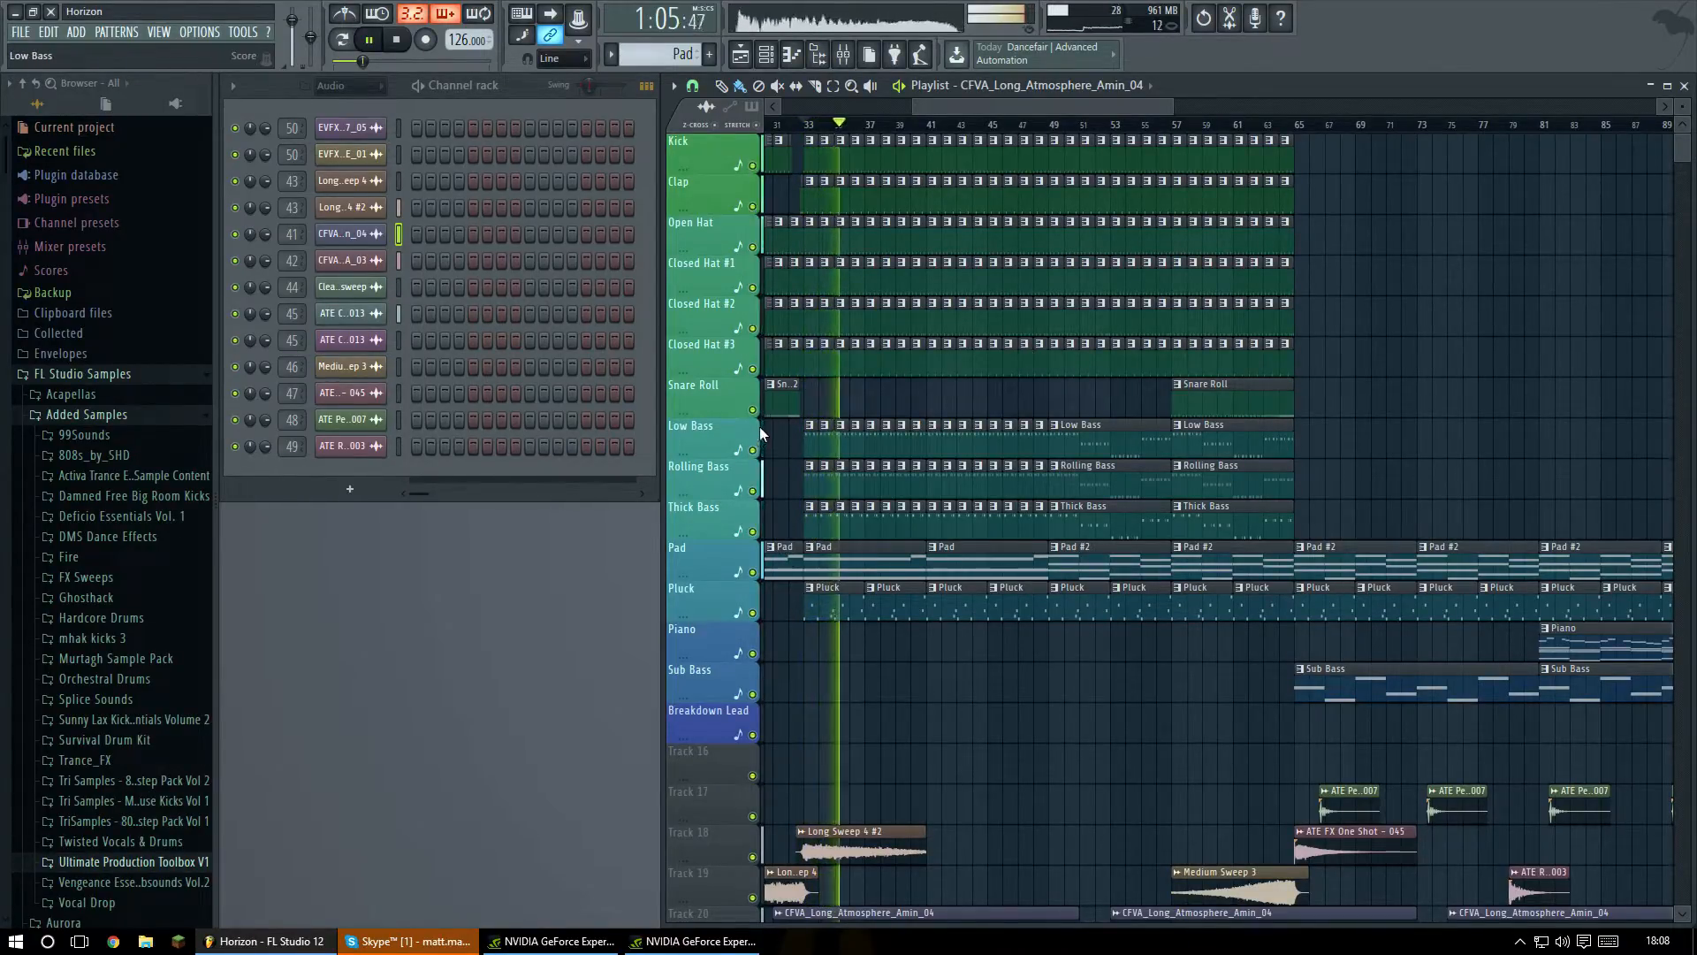
{"action": "key", "text": "space"}
Solo the Thick Bass track and enable Rolling Bass, Low Bass and Kick with it, keeping Clap, Pad and Pluck muted.
{"action": "left_click", "coordinate": [753, 572]}
{"action": "left_click", "coordinate": [752, 613]}
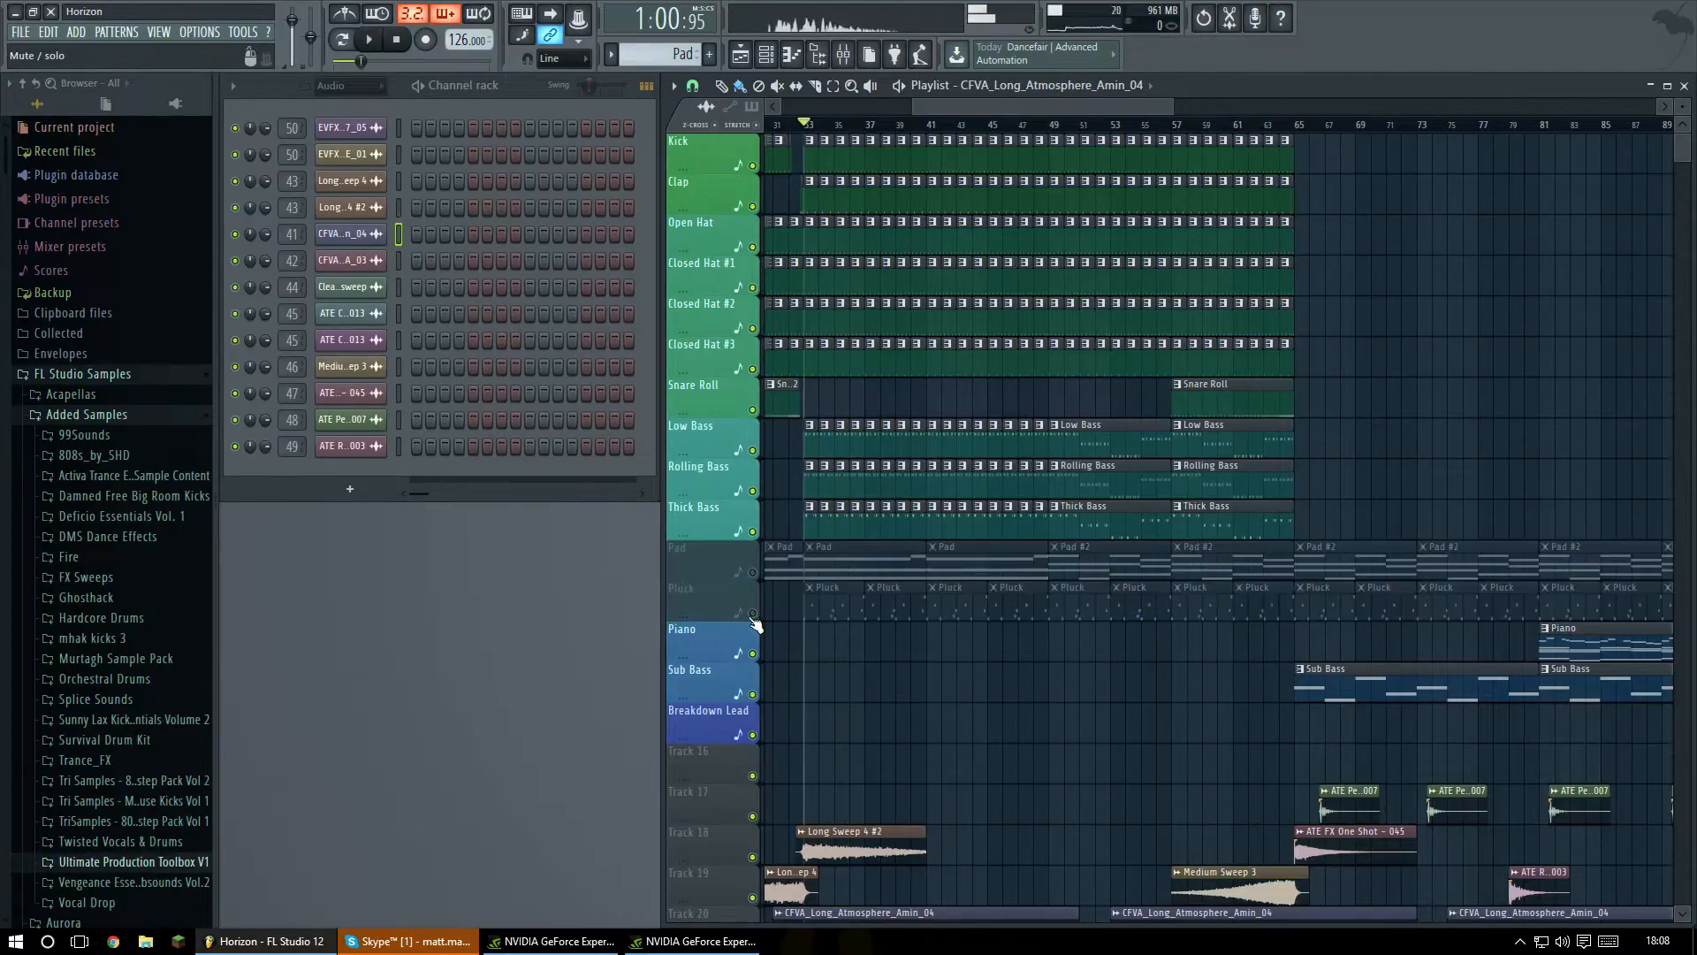
{"action": "right_click", "coordinate": [752, 531]}
{"action": "left_click", "coordinate": [753, 491]}
{"action": "left_click", "coordinate": [753, 450]}
{"action": "left_click", "coordinate": [753, 165]}
{"action": "left_click", "coordinate": [752, 206]}
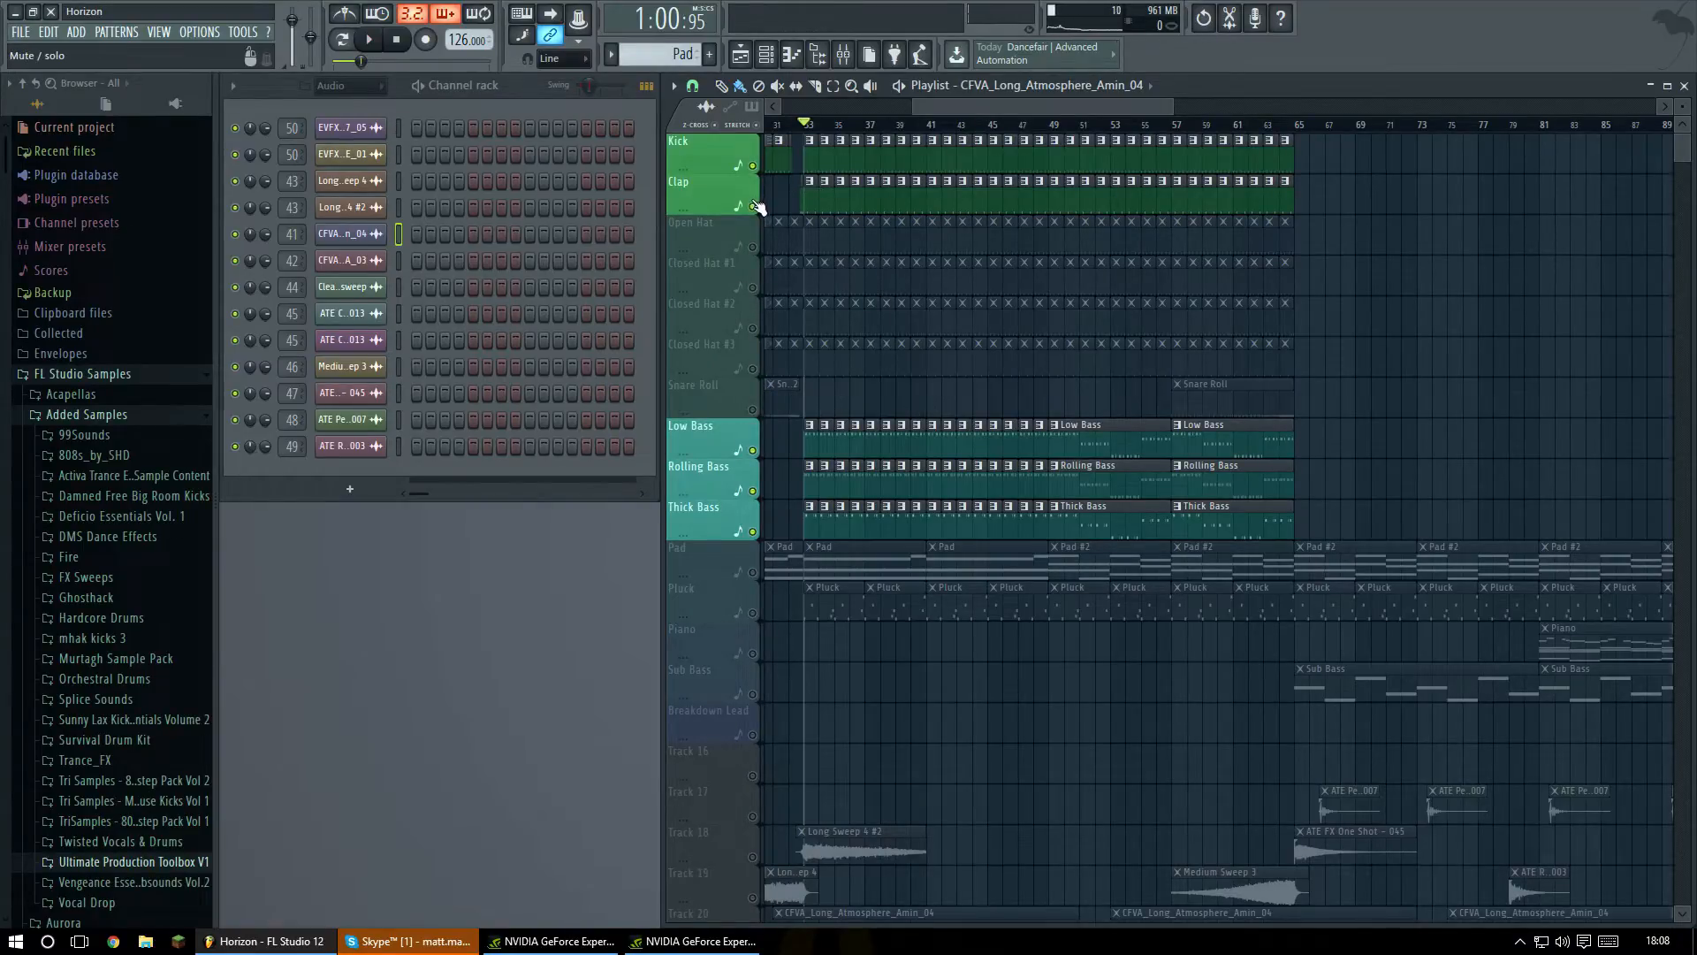
{"action": "left_click", "coordinate": [752, 206]}
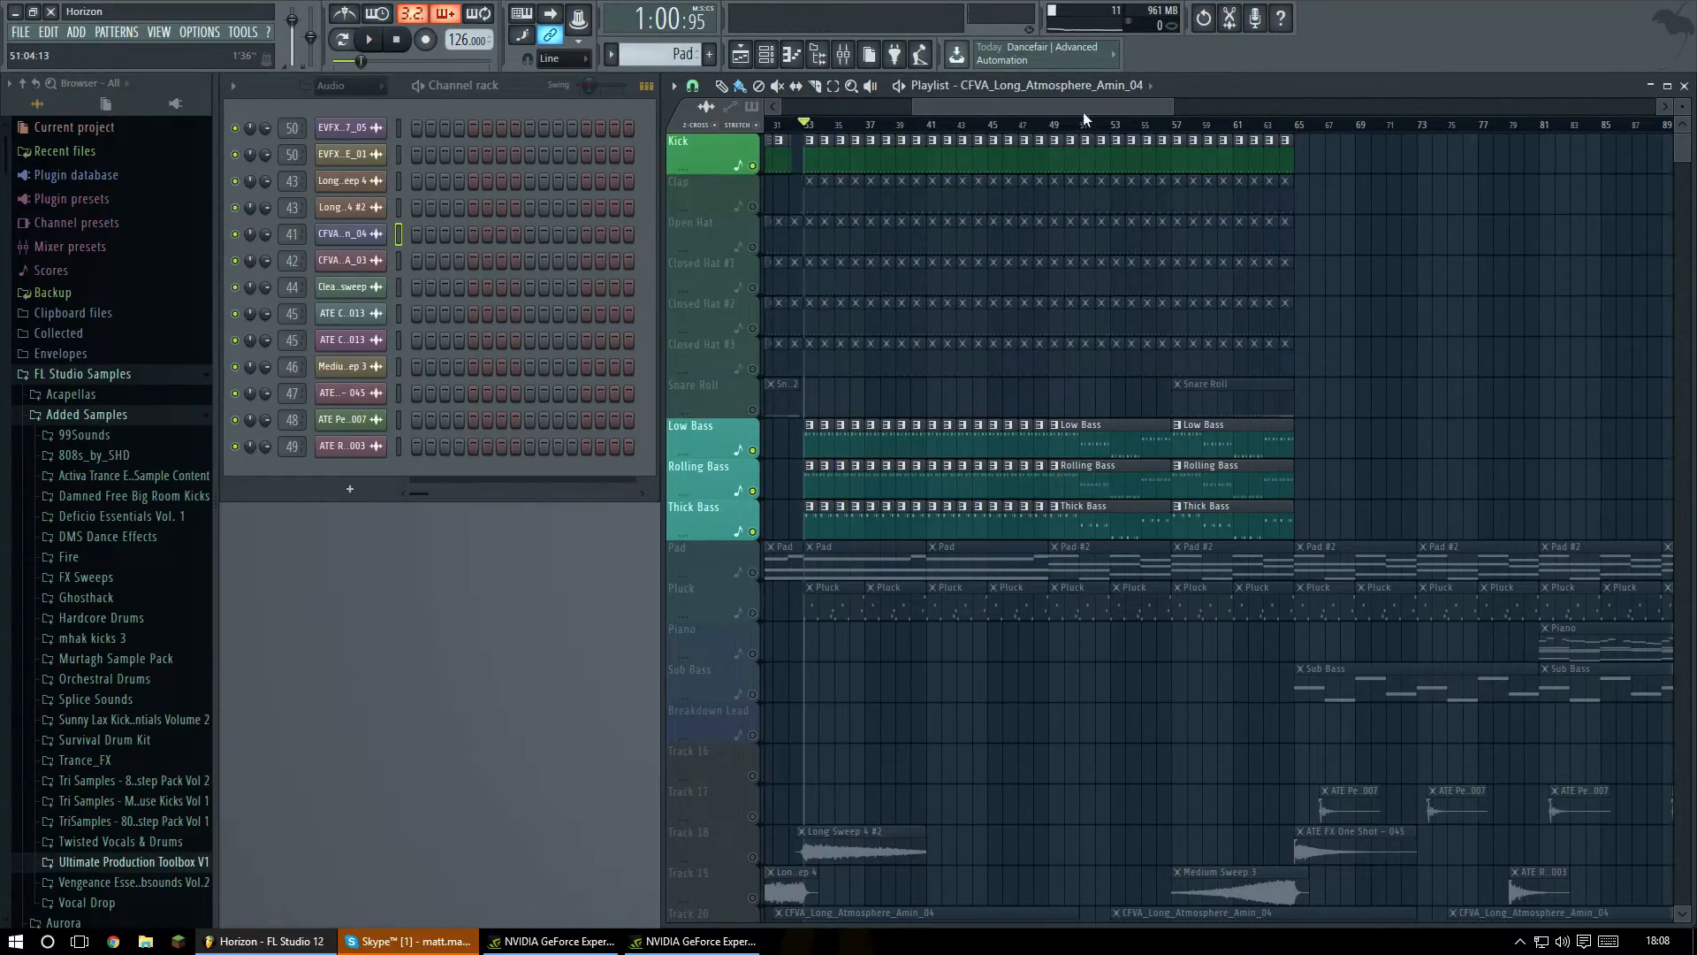
Mute the Rolling Bass and Thick Bass tracks so that only the Kick and Low Bass play.
{"action": "scroll", "coordinate": [936, 435], "scroll_direction": "up", "scroll_amount": 4}
{"action": "mouse_move", "coordinate": [989, 107]}
{"action": "left_mouse_down"}
{"action": "mouse_move", "coordinate": [958, 106]}
{"action": "mouse_move", "coordinate": [972, 106]}
{"action": "left_mouse_up"}
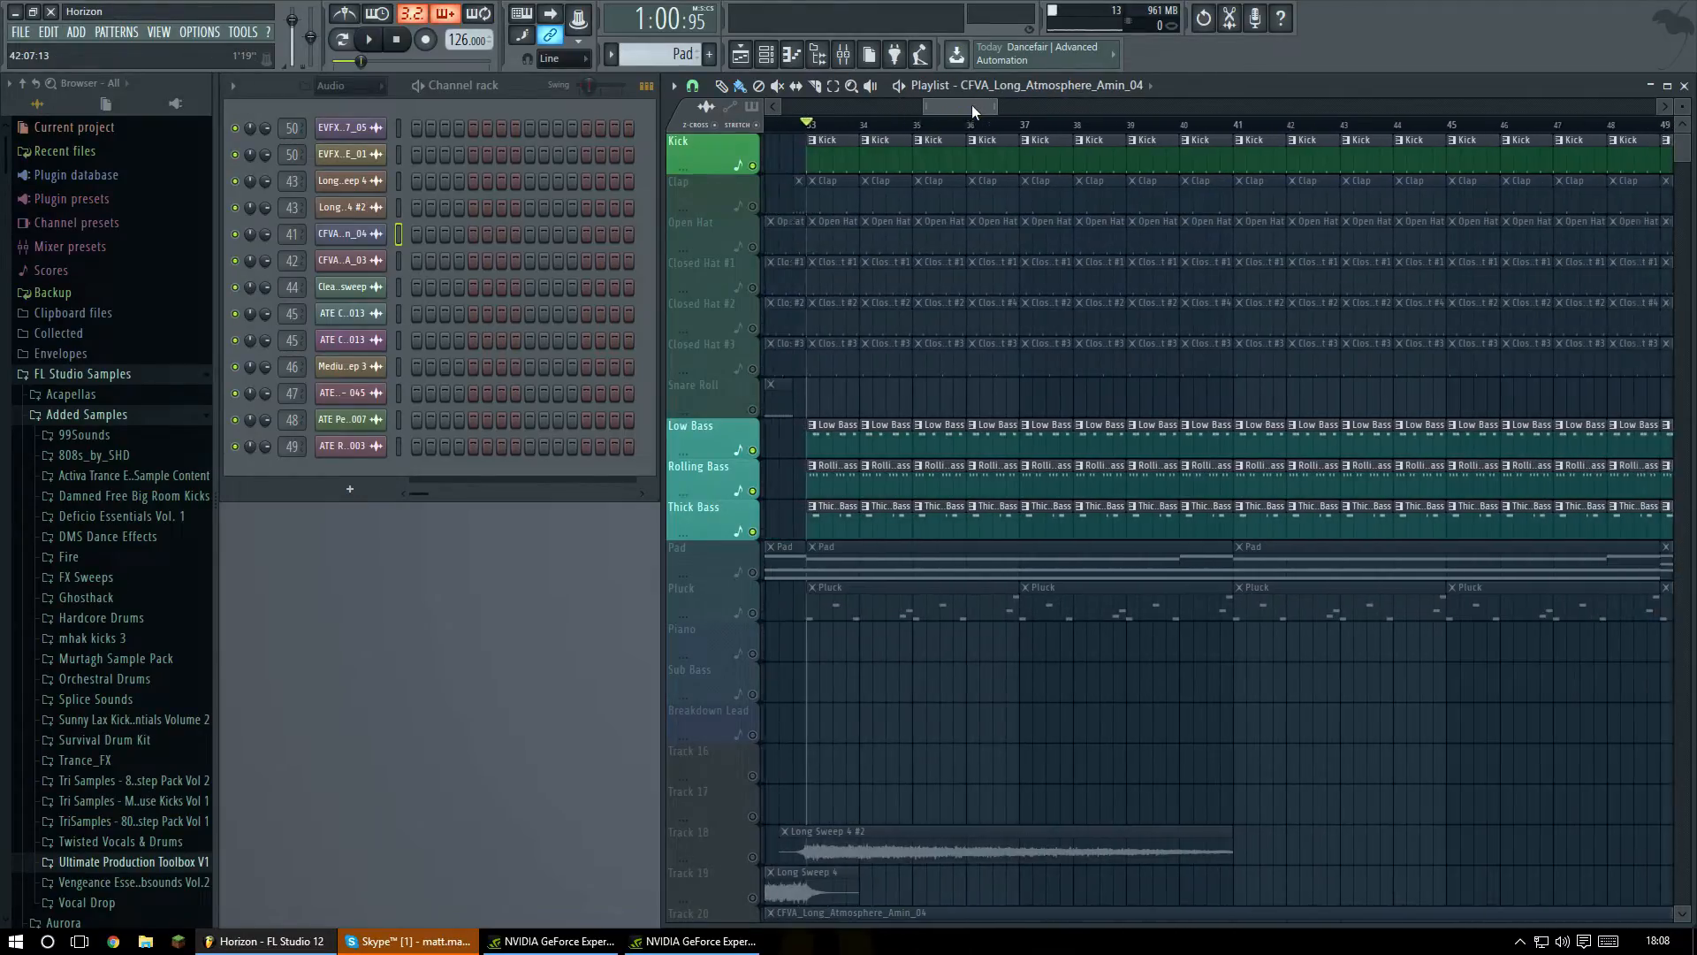
{"action": "left_click", "coordinate": [752, 491]}
{"action": "left_click", "coordinate": [753, 531]}
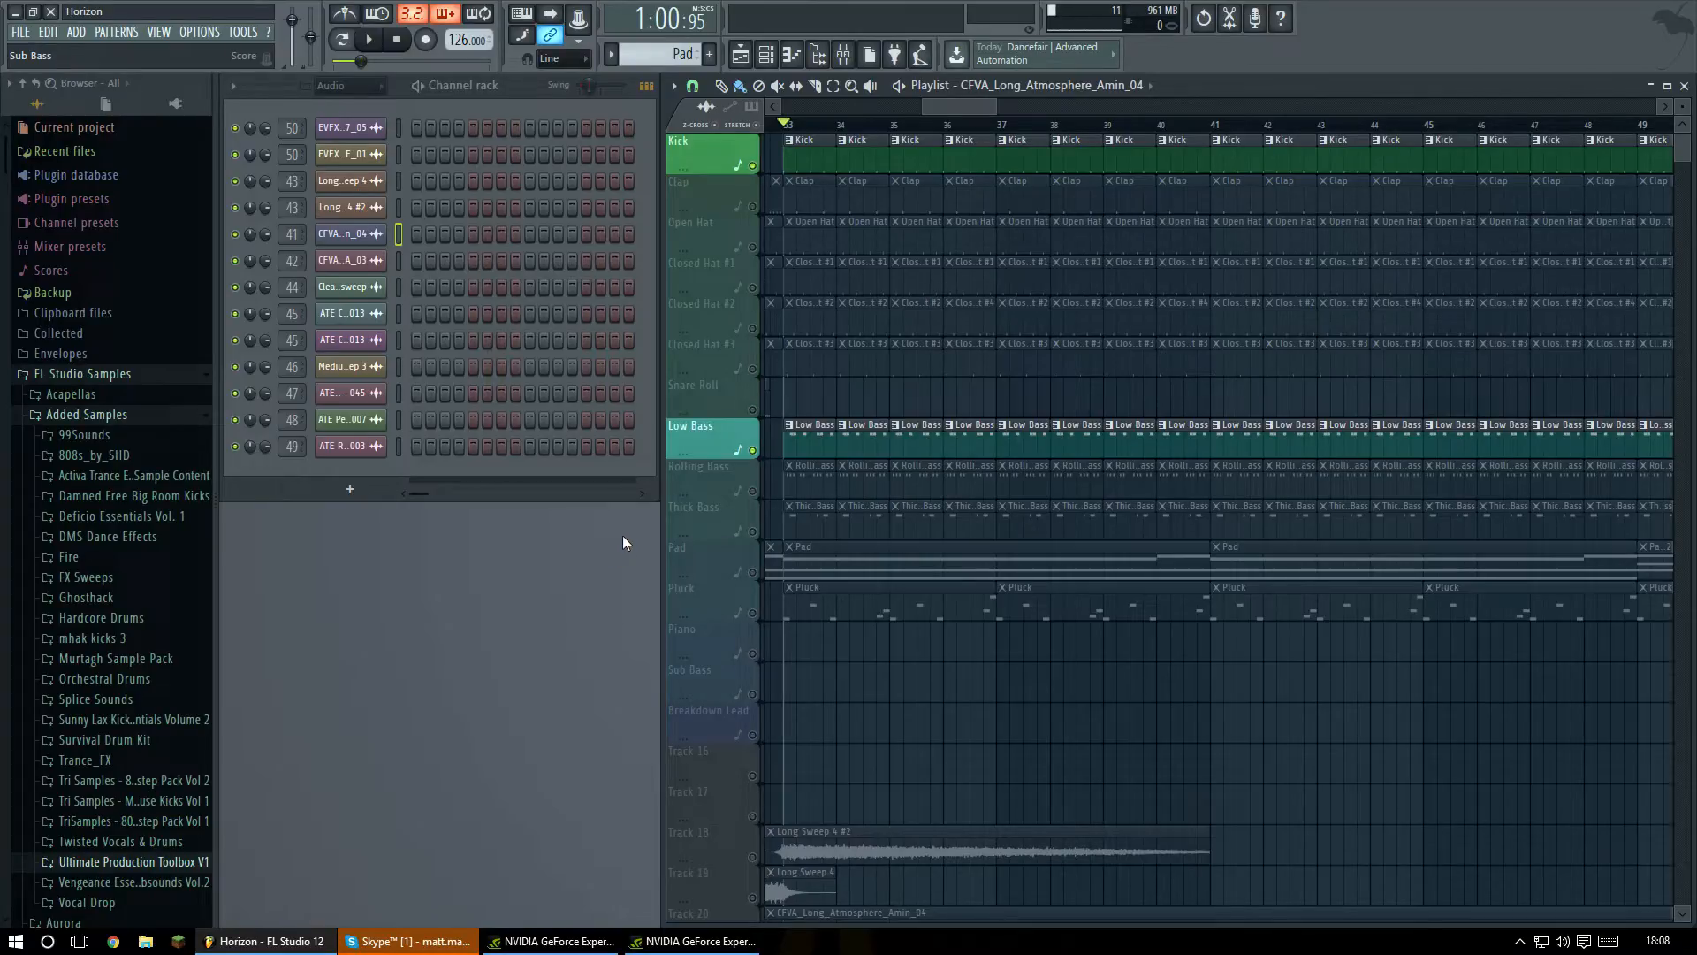
Show the Synths channel group, select the Low Bass pattern, and examine its notes in the piano roll.
{"action": "left_click", "coordinate": [369, 88]}
{"action": "left_click", "coordinate": [347, 181]}
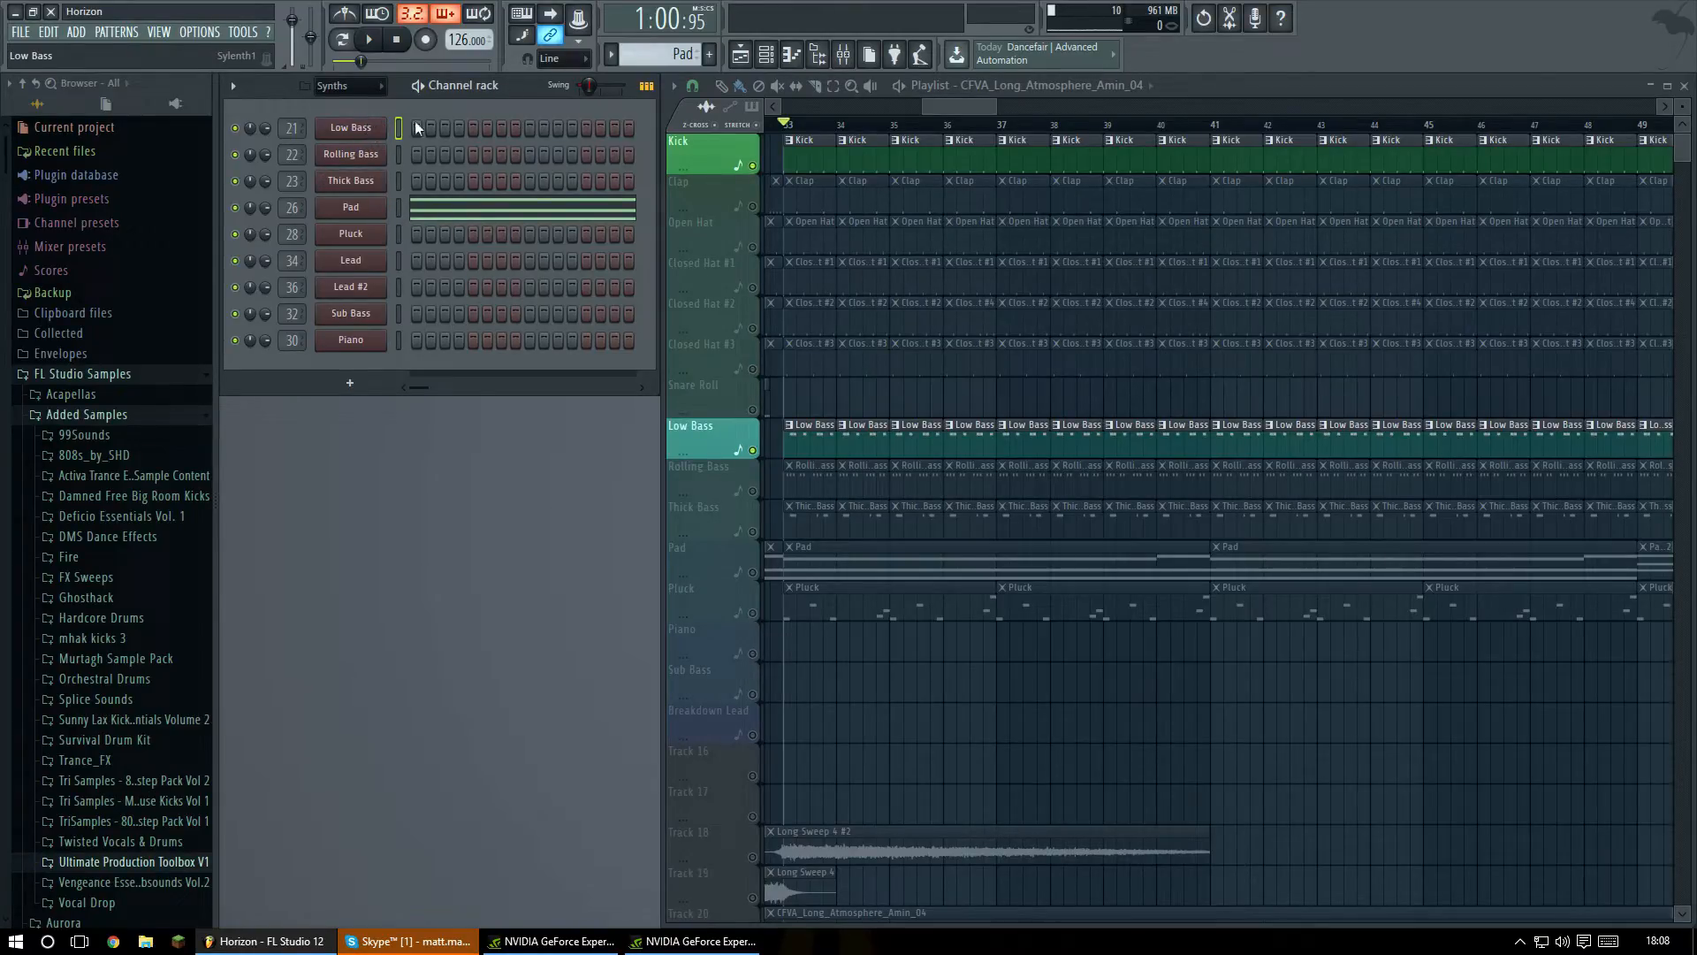
{"action": "left_click", "coordinate": [676, 54]}
{"action": "left_click", "coordinate": [693, 236]}
{"action": "left_click", "coordinate": [531, 129]}
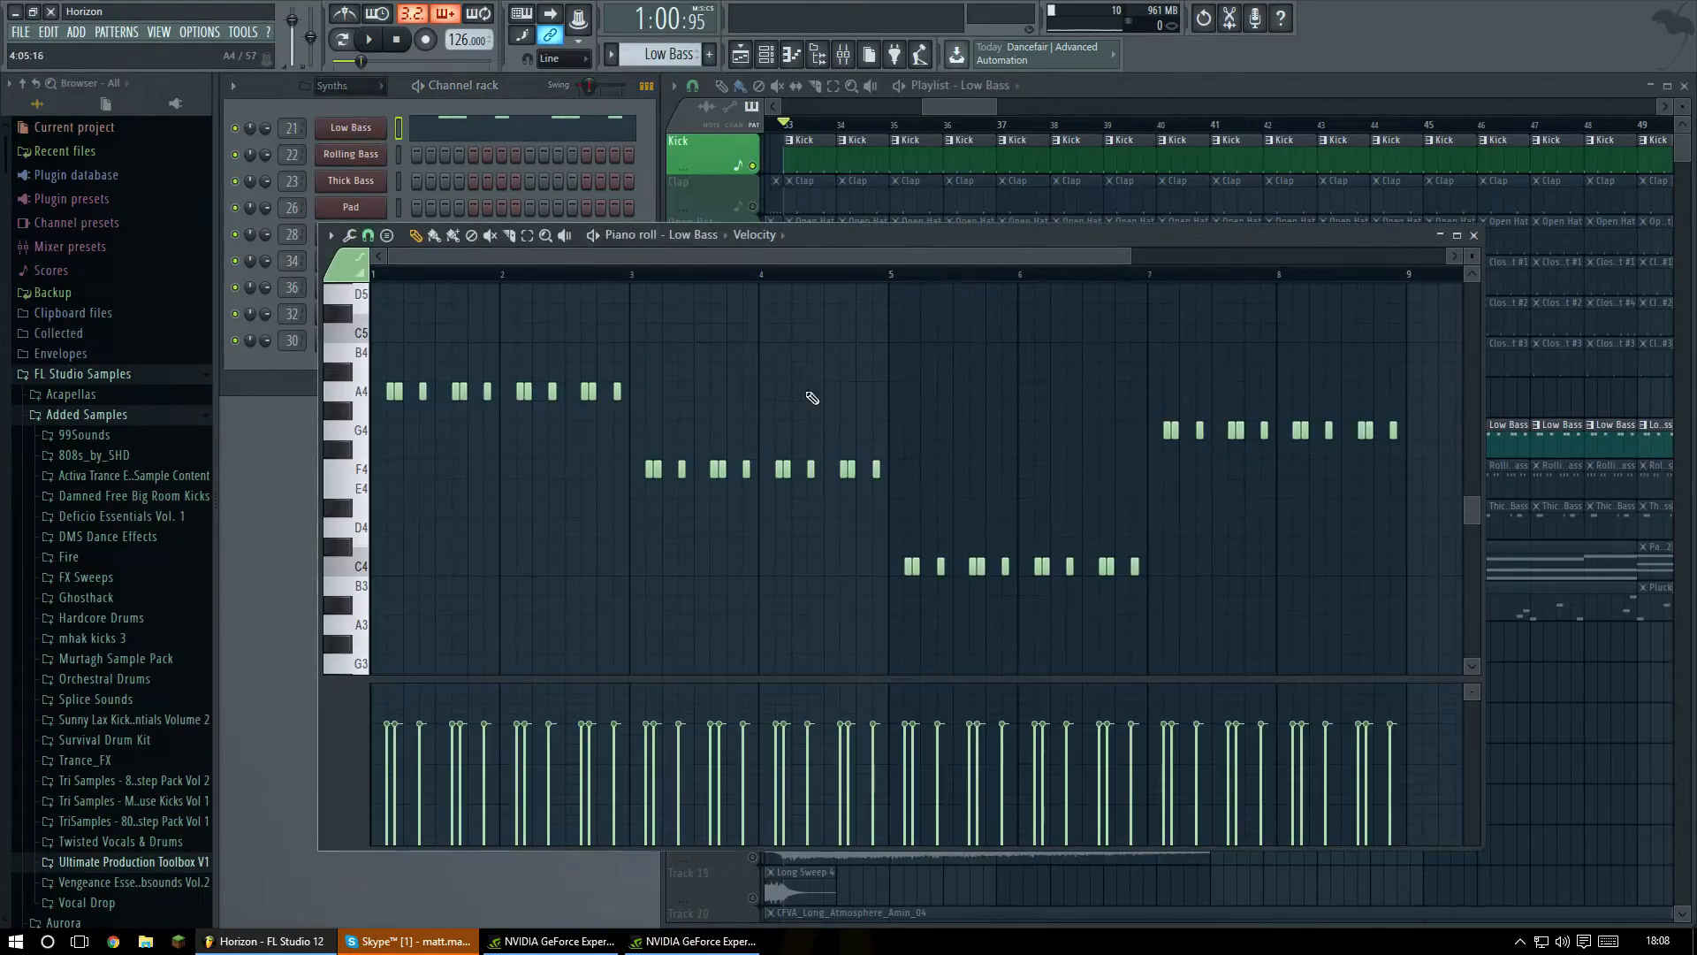
{"action": "left_click", "coordinate": [1473, 235]}
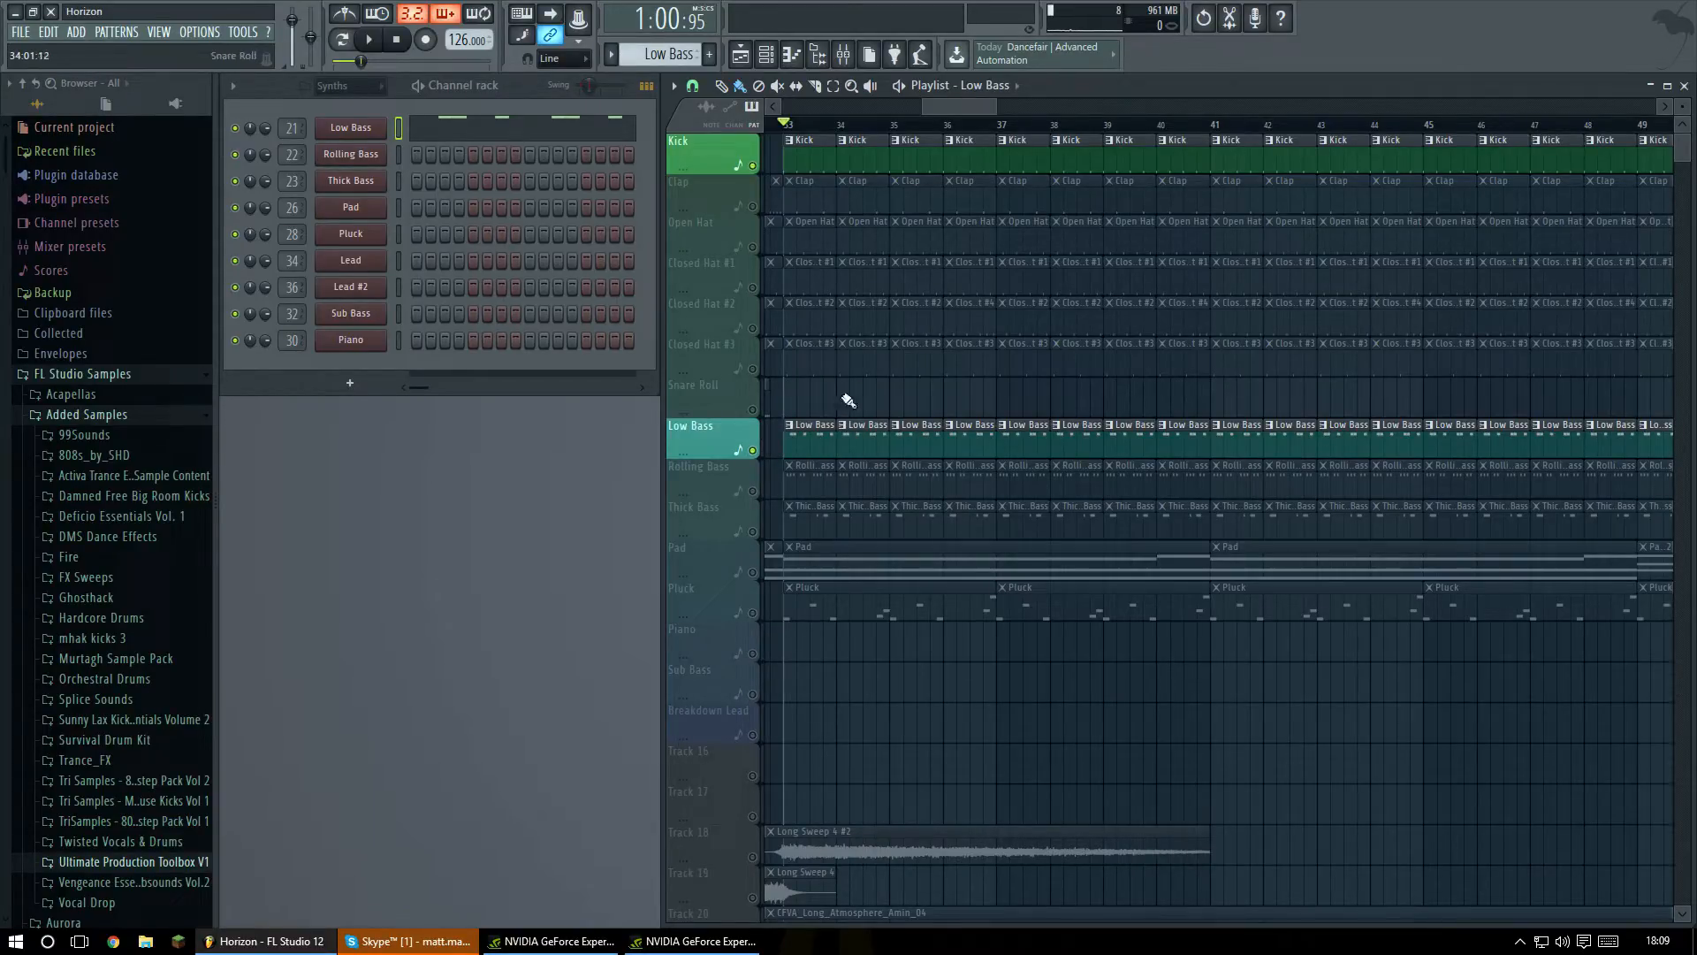
Reopen the Low Bass piano roll and examine the off-beat A4 notes during playback with the kick, and stop playback.
{"action": "left_click", "coordinate": [592, 130]}
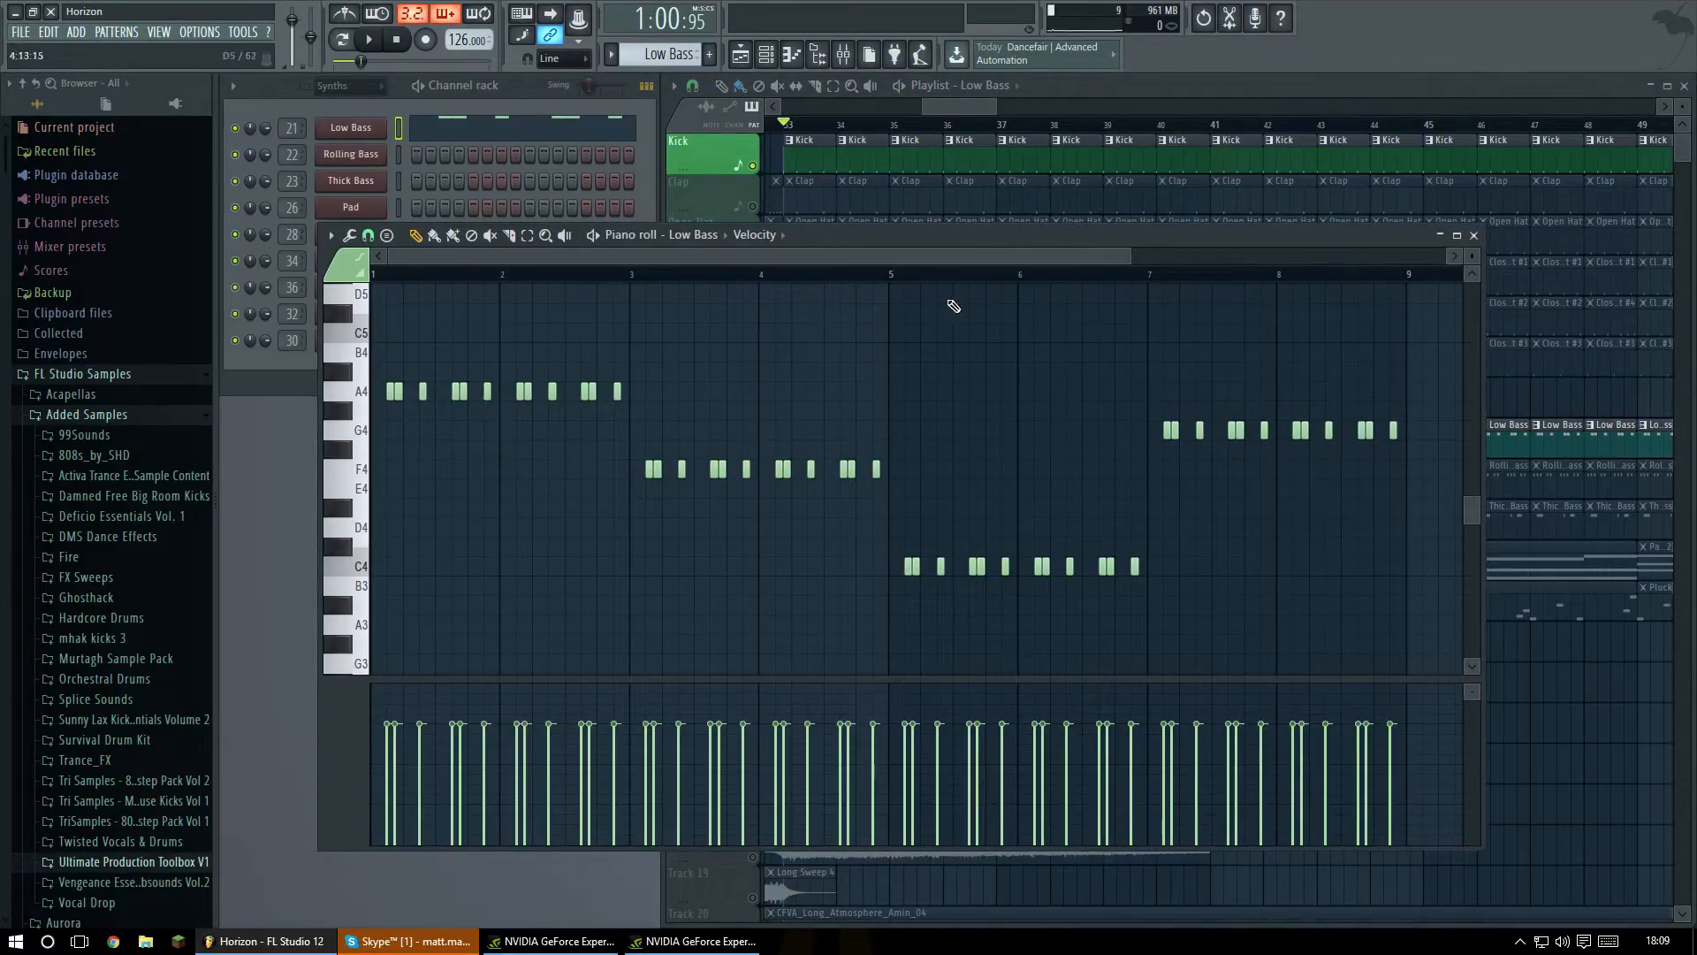
{"action": "mouse_move", "coordinate": [1374, 237]}
{"action": "left_mouse_down"}
{"action": "mouse_move", "coordinate": [1399, 280]}
{"action": "mouse_move", "coordinate": [1387, 214]}
{"action": "left_mouse_up"}
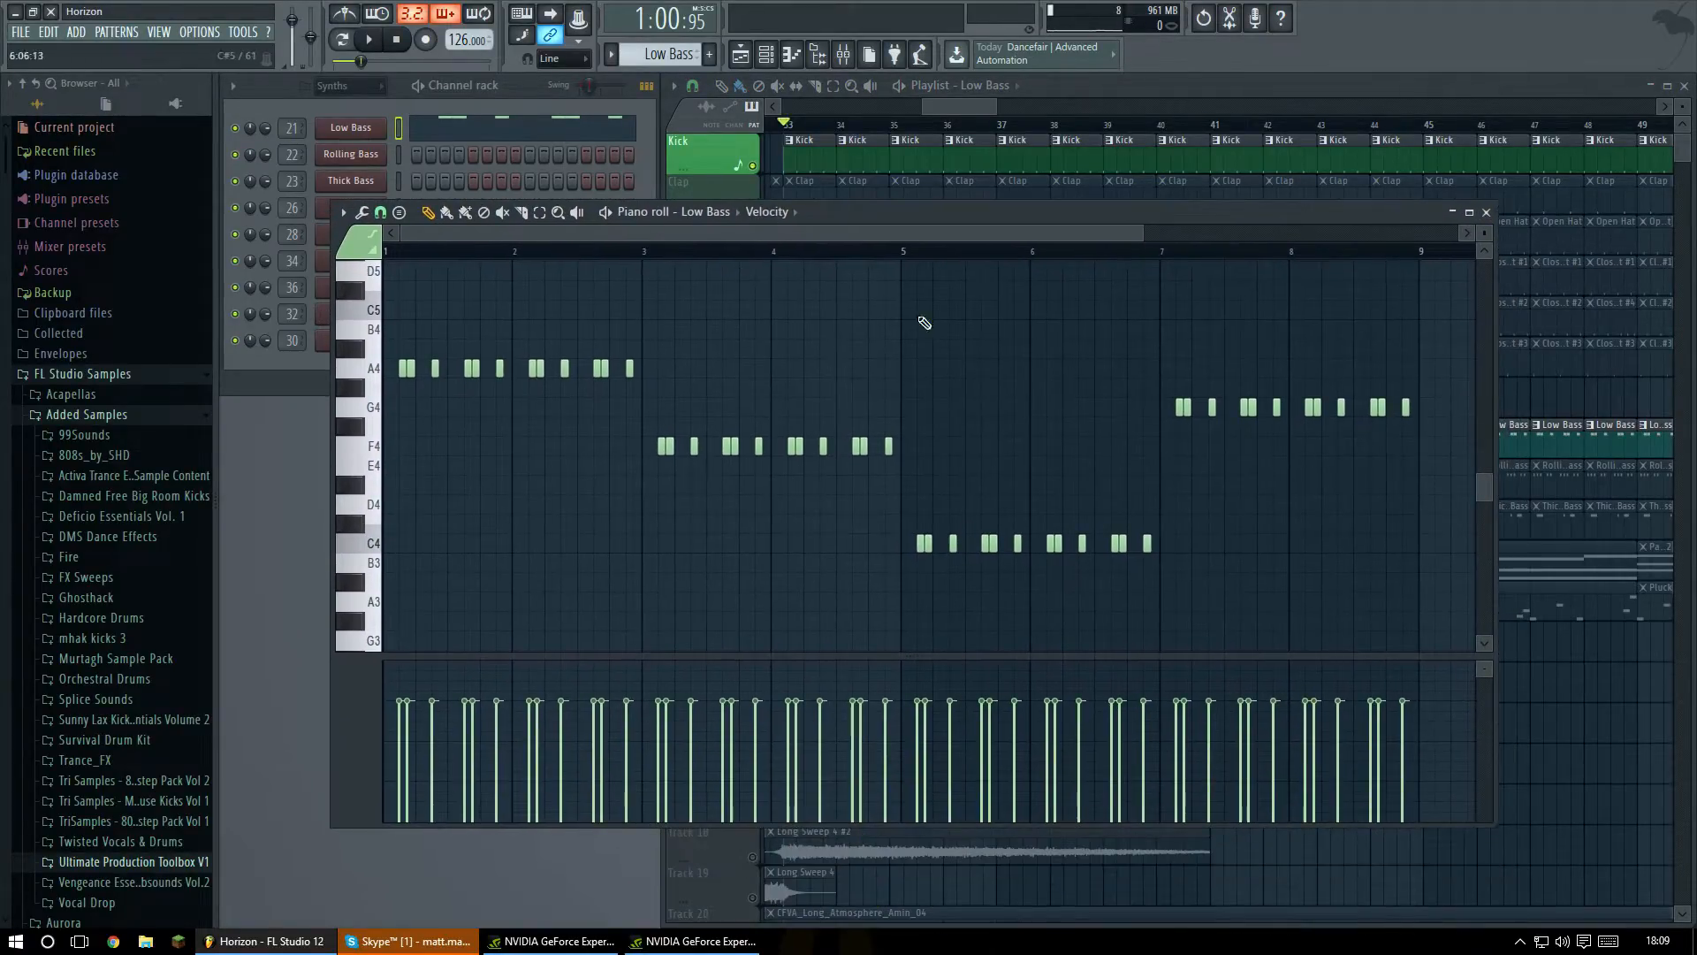
{"action": "key", "text": "space"}
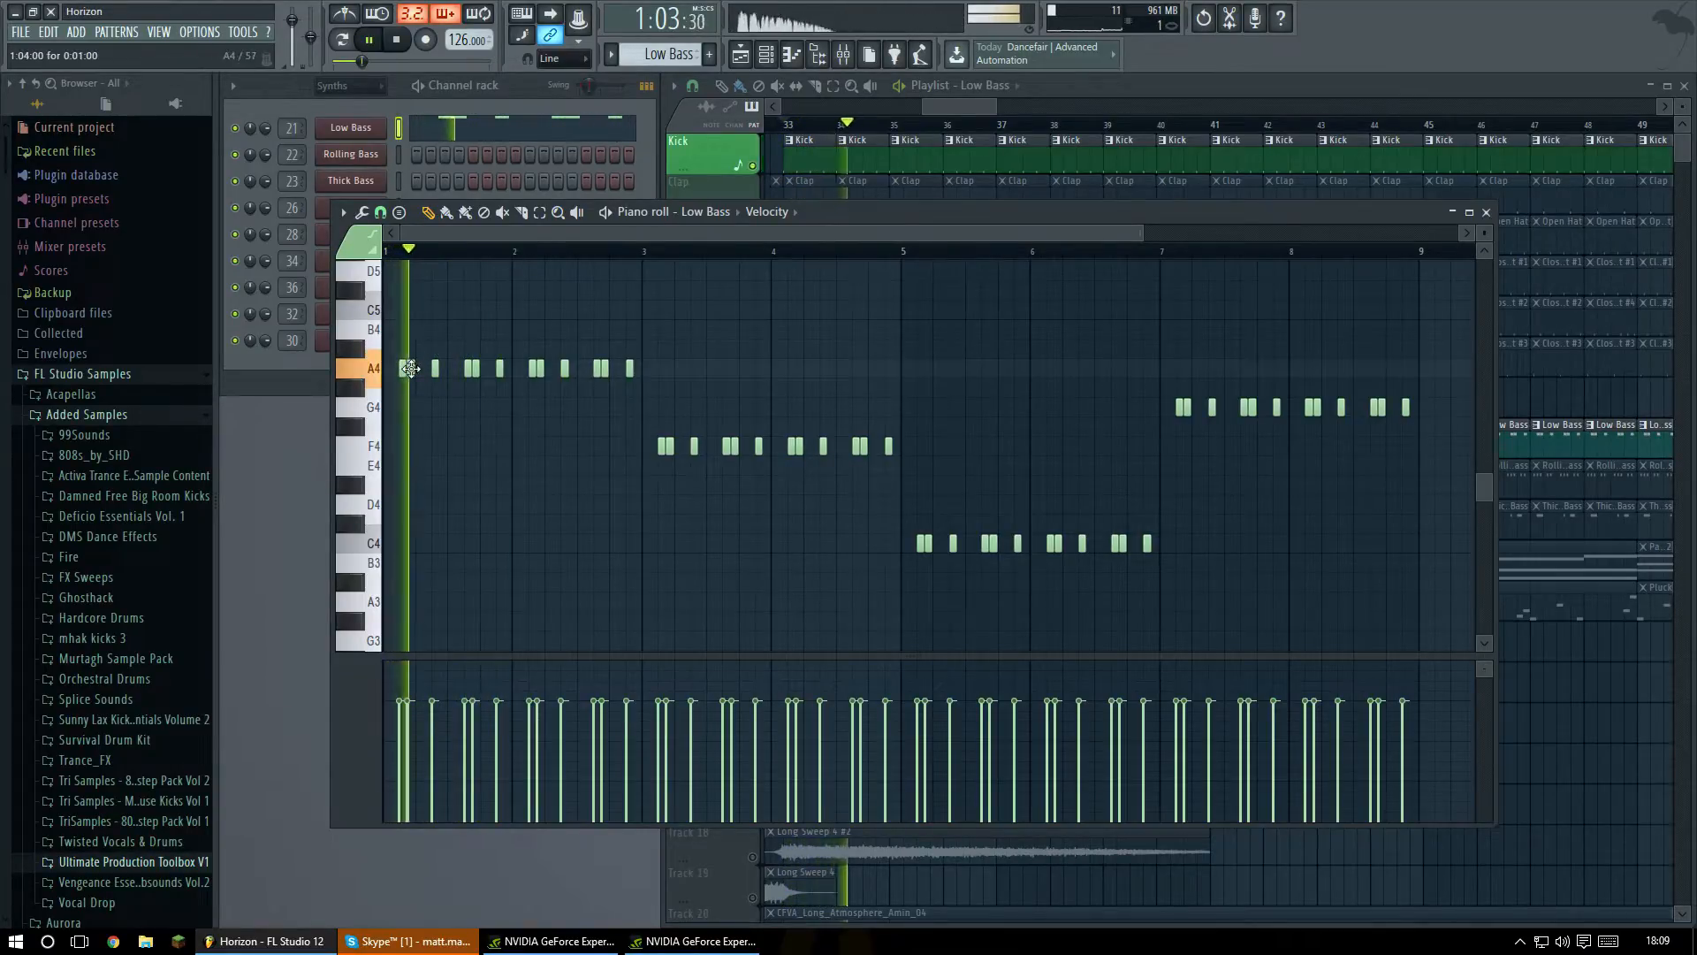
{"action": "scroll", "coordinate": [548, 254], "scroll_direction": "up", "scroll_amount": 5}
{"action": "scroll", "coordinate": [548, 254], "scroll_direction": "down", "scroll_amount": 3}
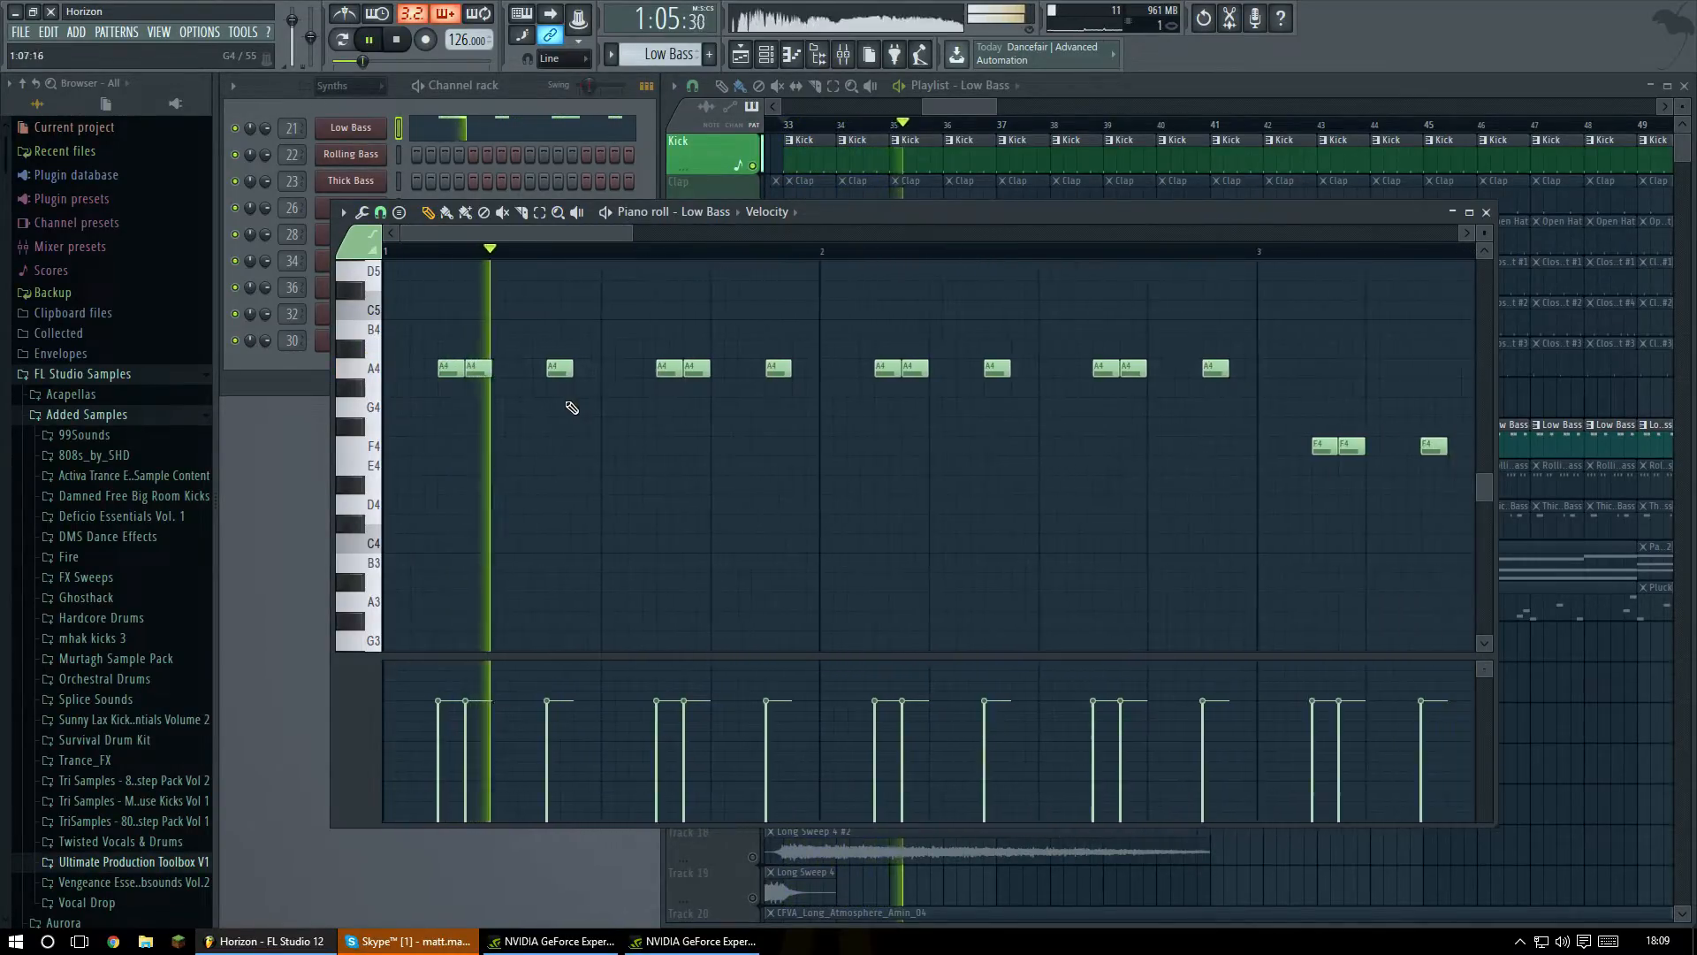
{"action": "left_click", "coordinate": [1487, 213]}
{"action": "key", "text": "space"}
Open the Low Bass channel's Sylenth1, compare Part A and Part B, and turn Oscillator A1's stereo to 0.00.
{"action": "left_click", "coordinate": [368, 129]}
{"action": "mouse_move", "coordinate": [692, 253]}
{"action": "left_mouse_down"}
{"action": "mouse_move", "coordinate": [718, 227]}
{"action": "mouse_move", "coordinate": [661, 260]}
{"action": "mouse_move", "coordinate": [662, 243]}
{"action": "left_mouse_up"}
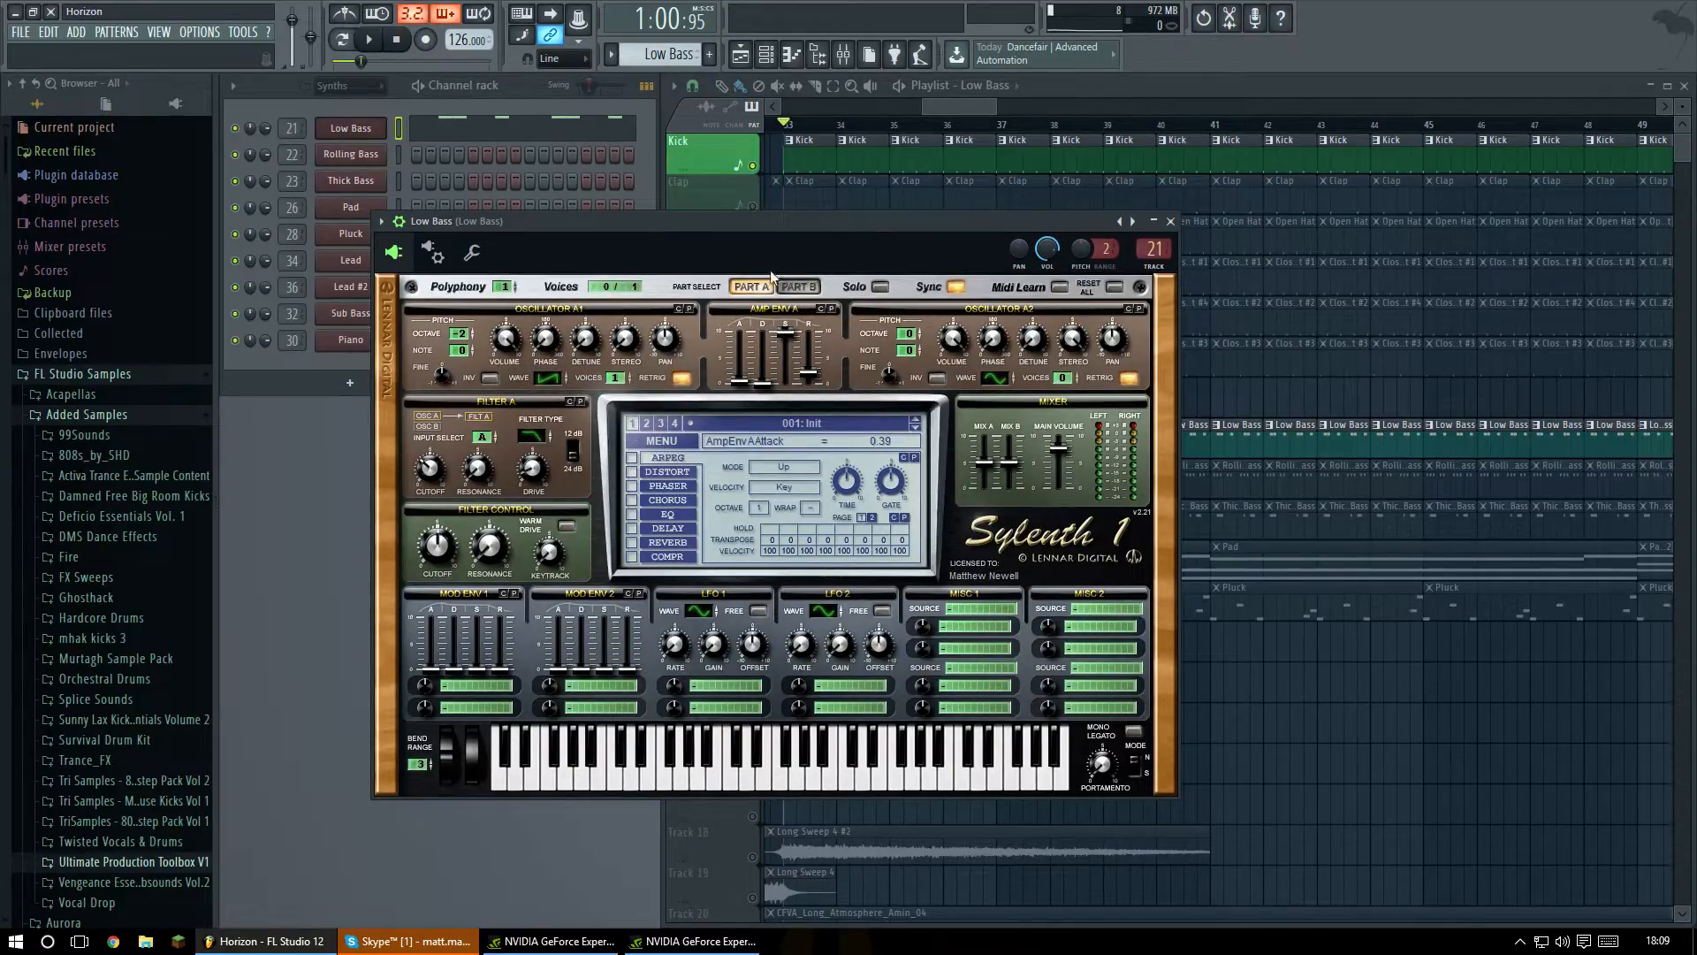
{"action": "left_click", "coordinate": [796, 286]}
{"action": "left_click", "coordinate": [750, 286]}
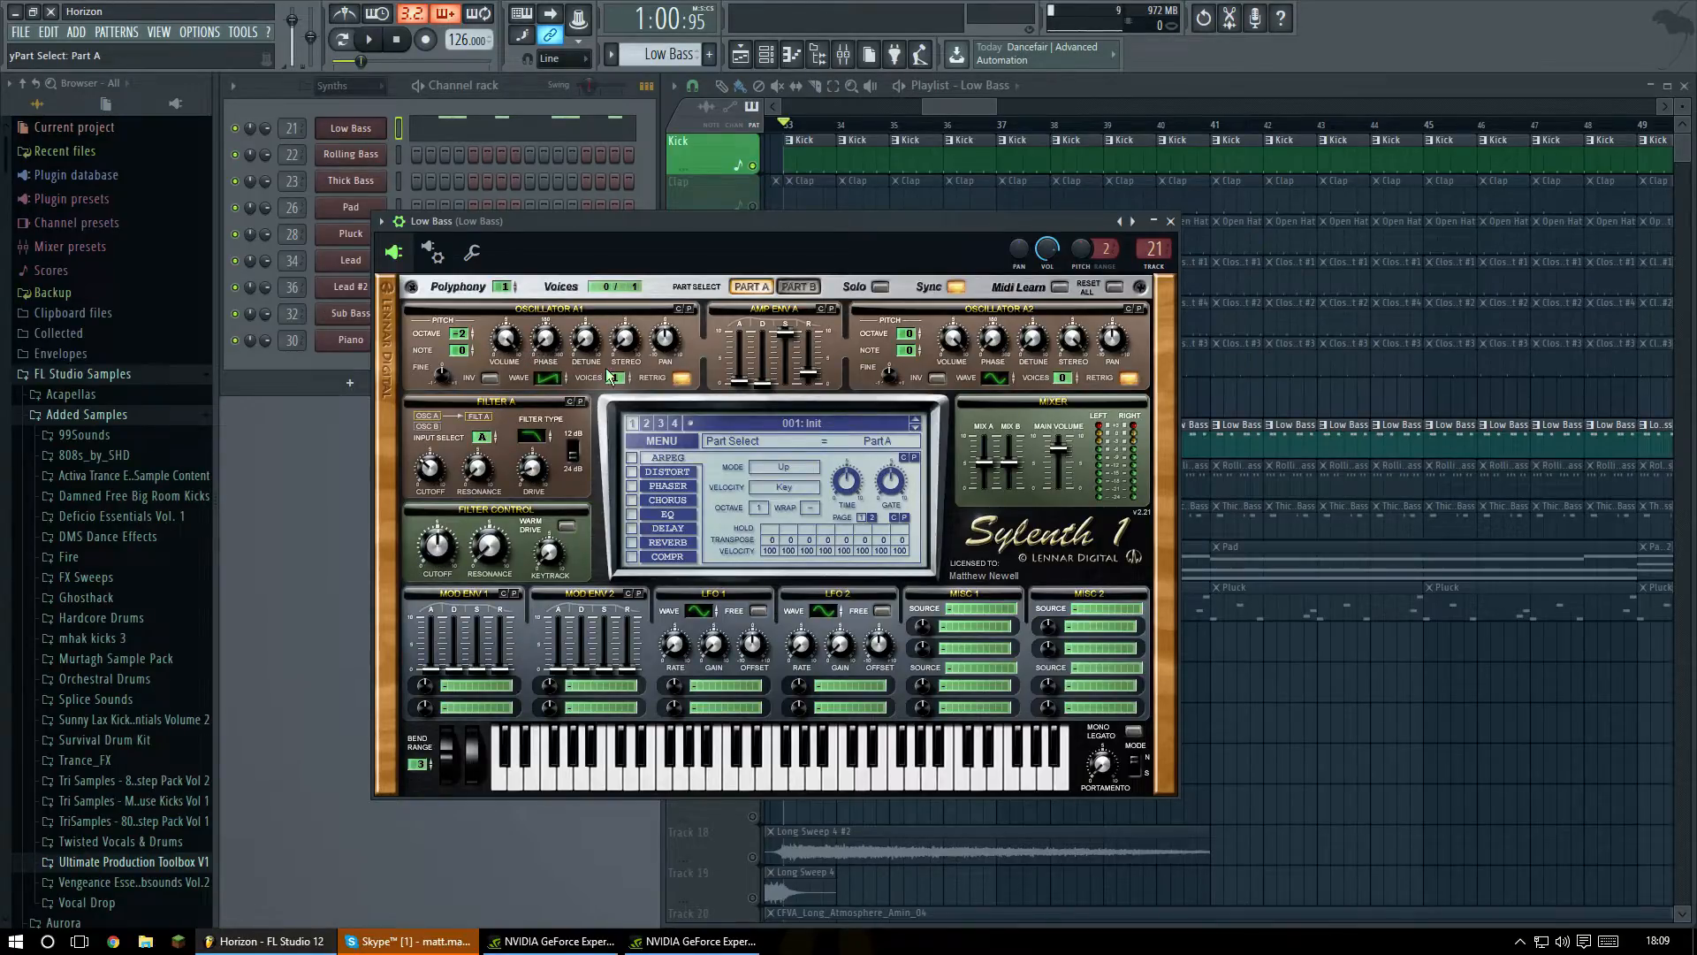
{"action": "left_click_drag", "start_coordinate": [624, 343], "coordinate": [624, 369]}
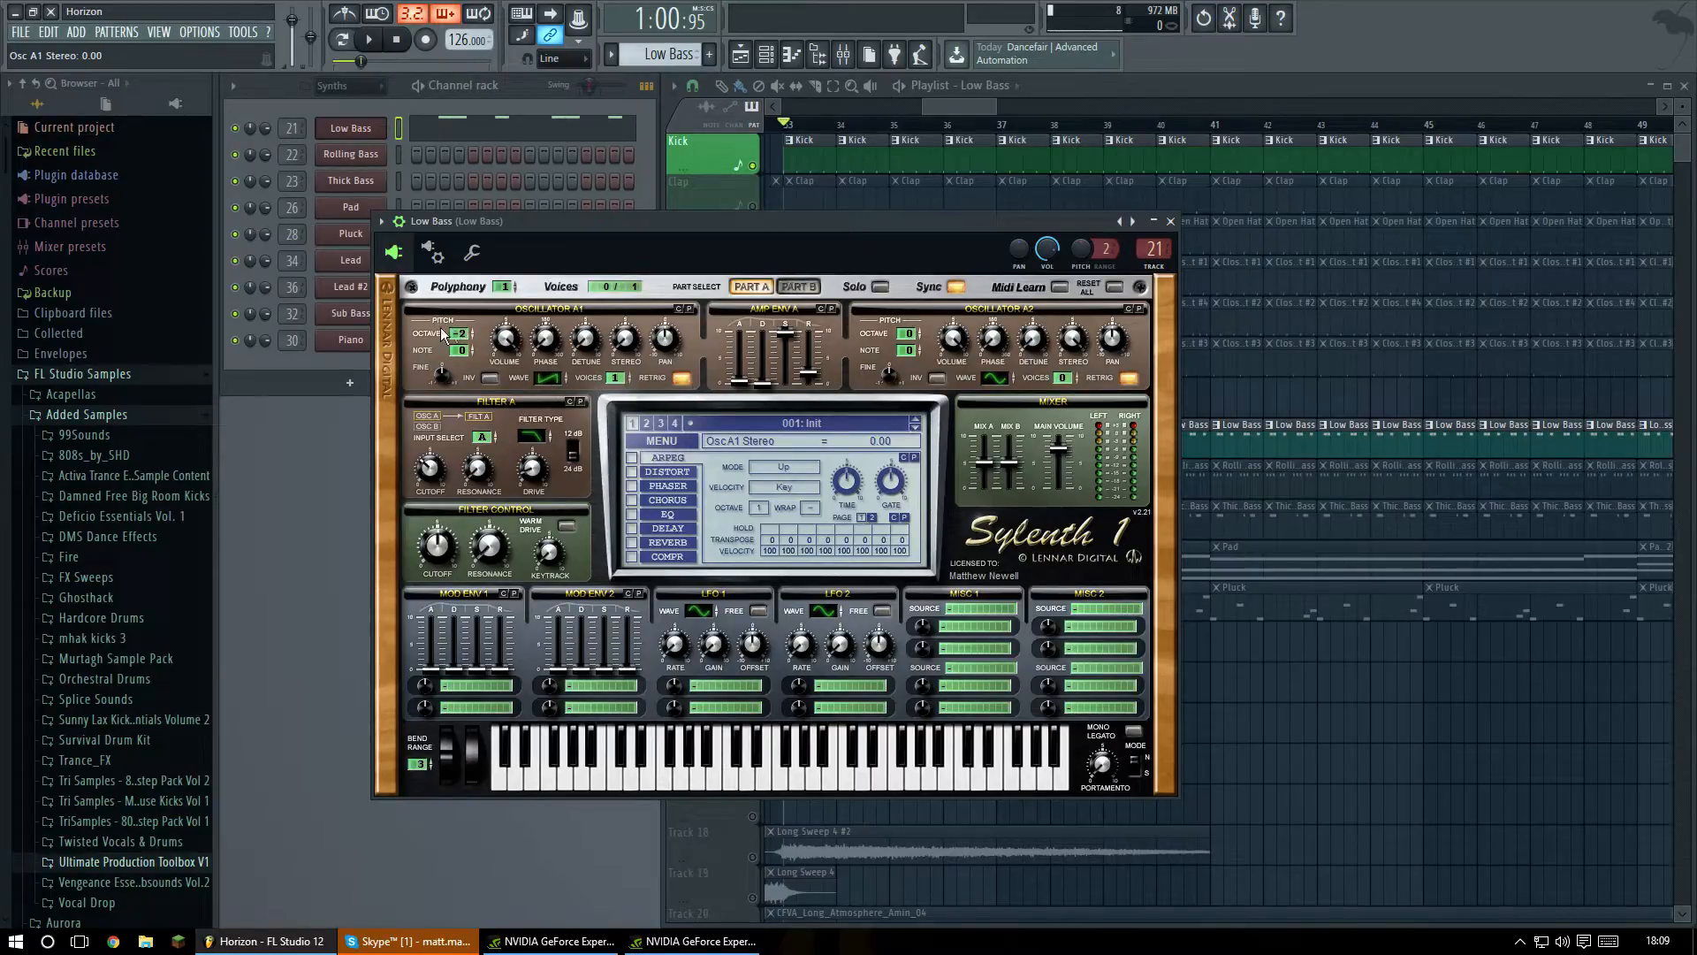
{"action": "left_click", "coordinate": [1171, 221]}
Play the Low Bass with the kick and examine its Fruity parametric EQ 2 curve on mixer track 21 during playback.
{"action": "key", "text": "space"}
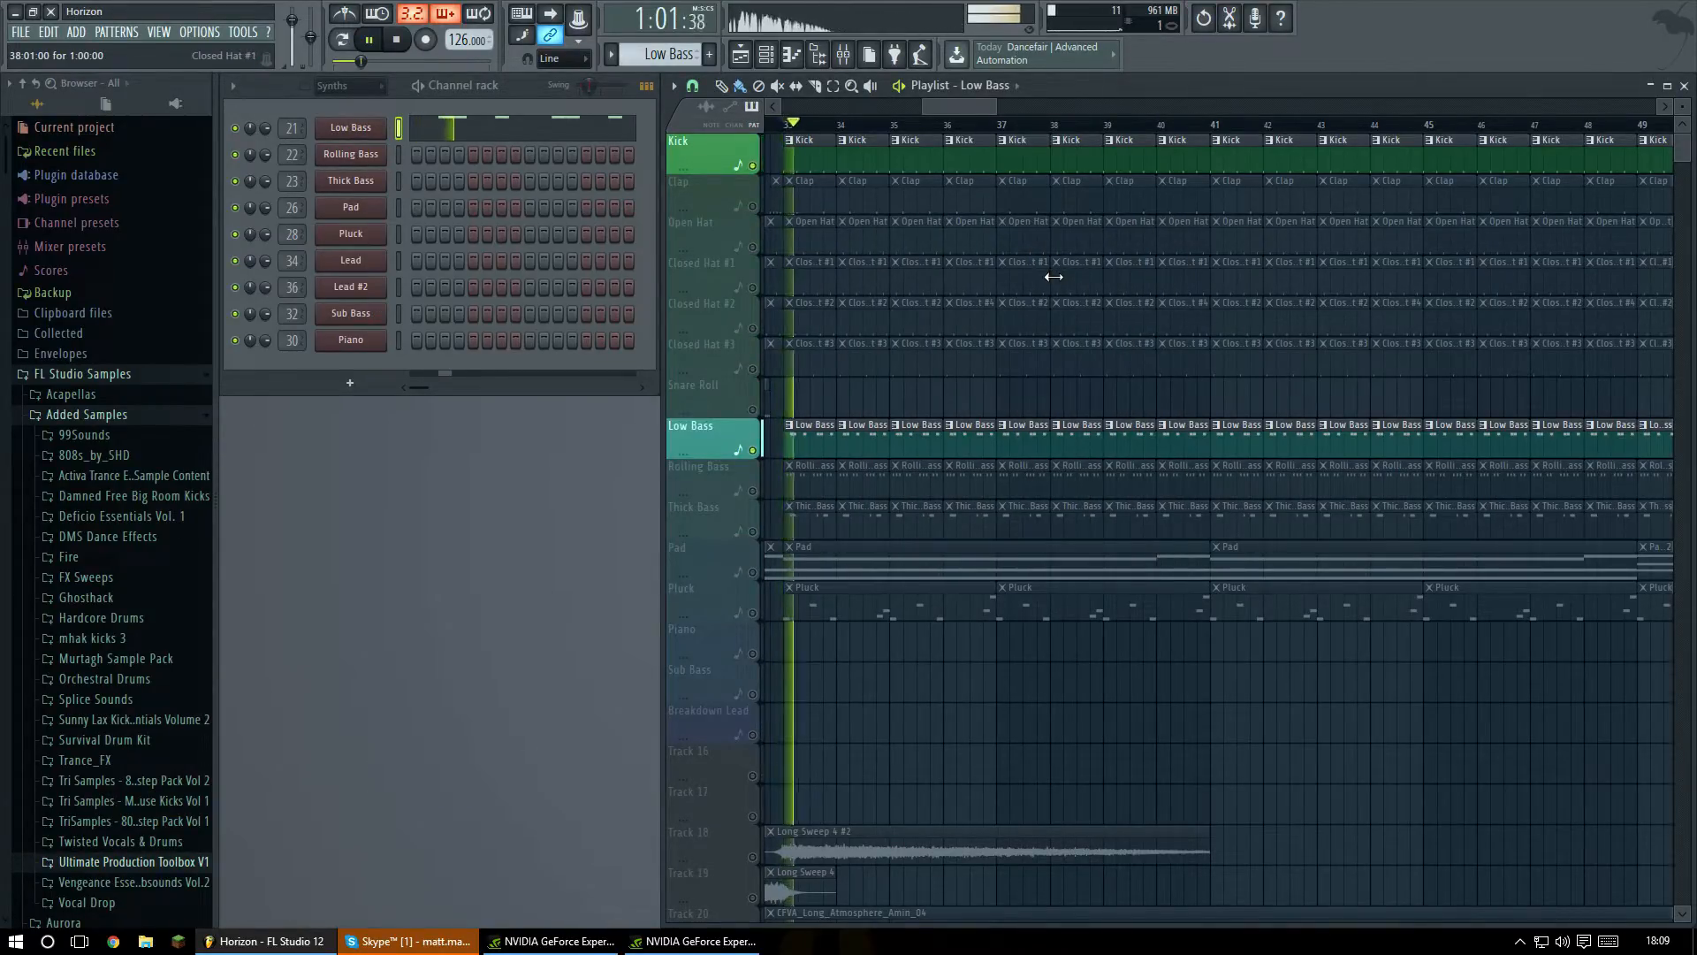
{"action": "key", "text": "space"}
{"action": "left_click", "coordinate": [845, 55]}
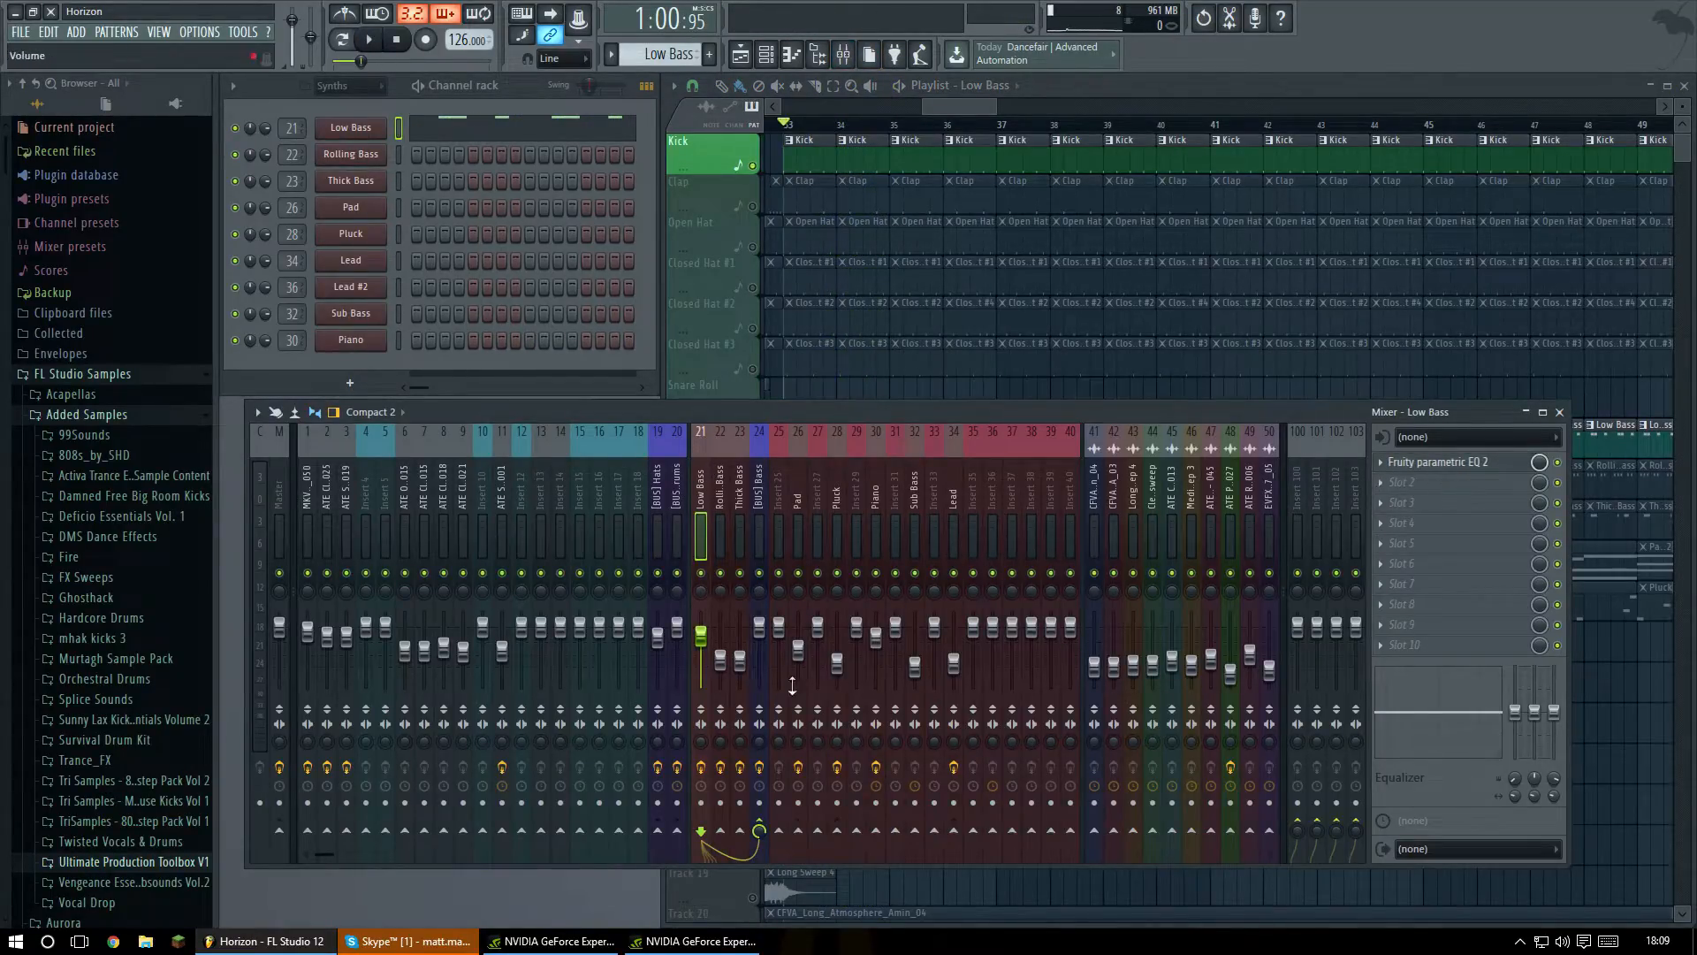
{"action": "left_click", "coordinate": [1432, 461]}
{"action": "left_click_drag", "start_coordinate": [644, 296], "coordinate": [958, 244]}
{"action": "key", "text": "space"}
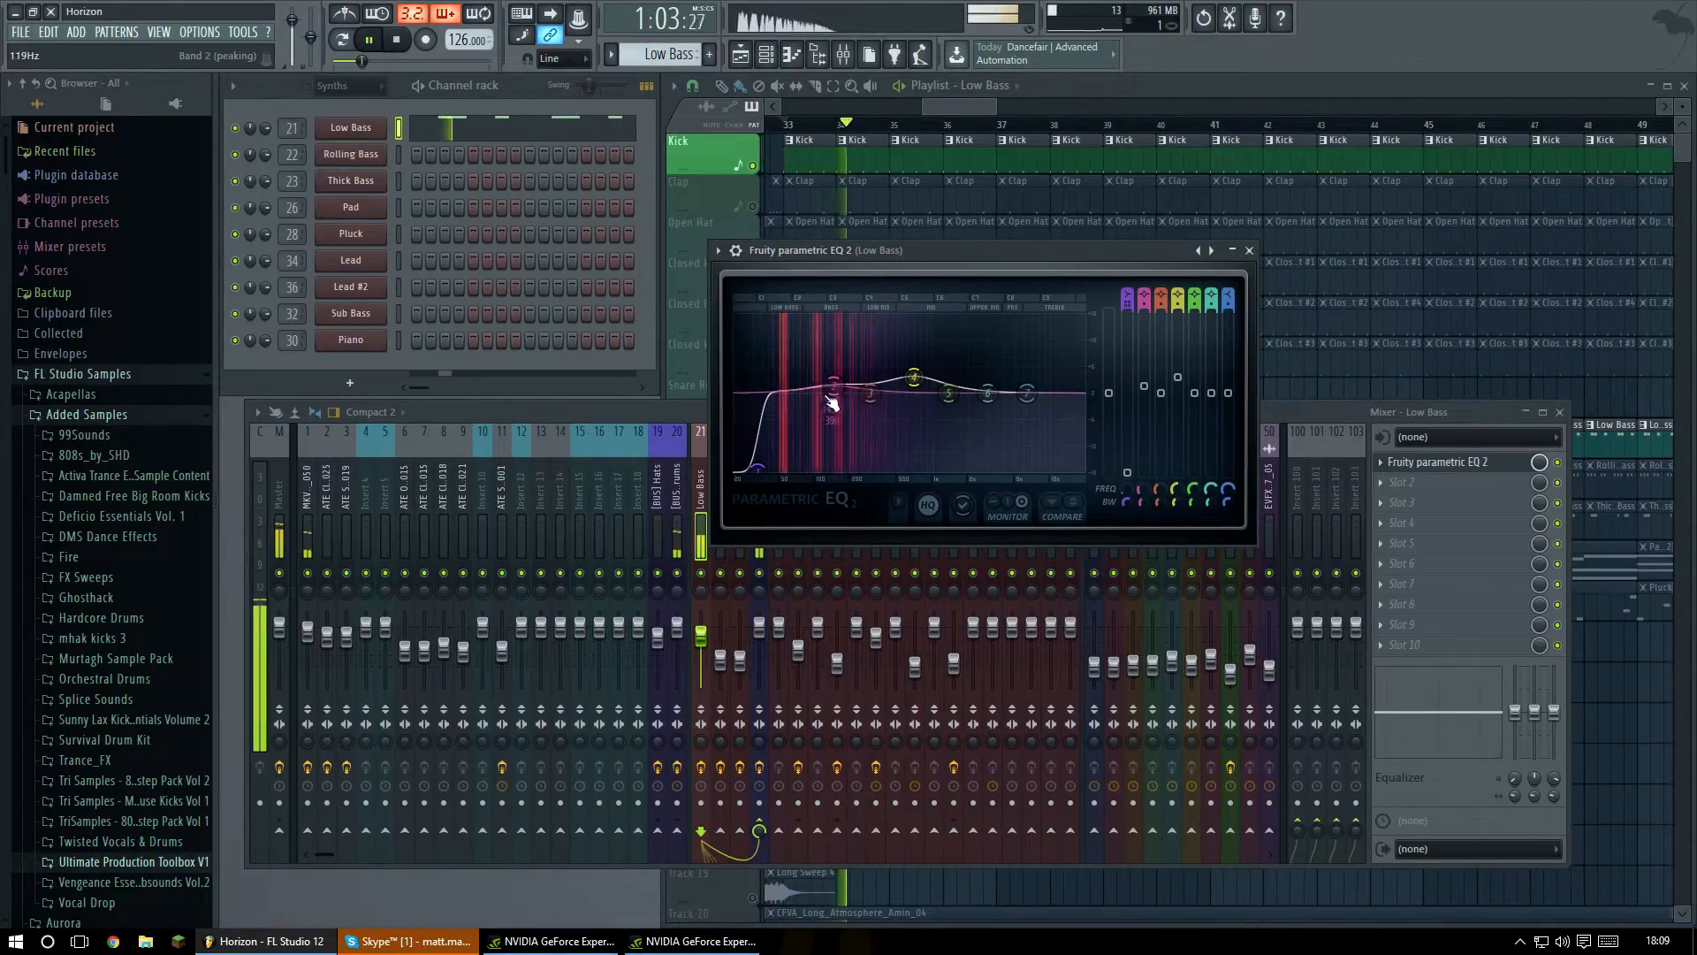
{"action": "key", "text": "space"}
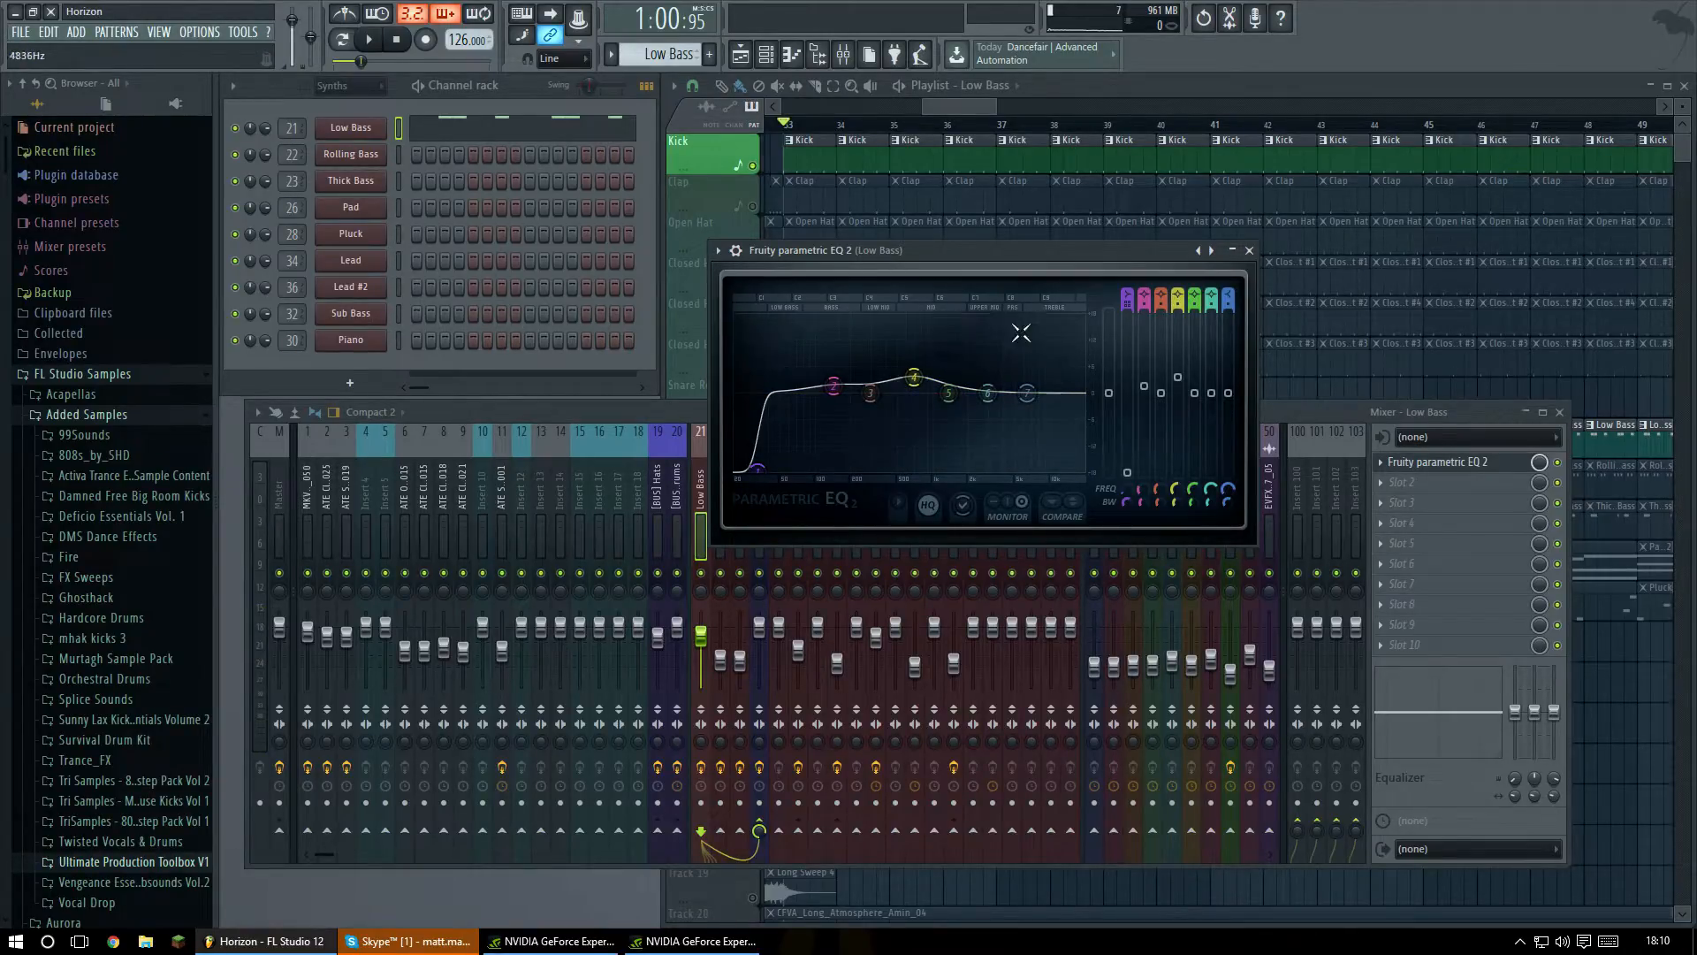
{"action": "left_click", "coordinate": [1249, 250]}
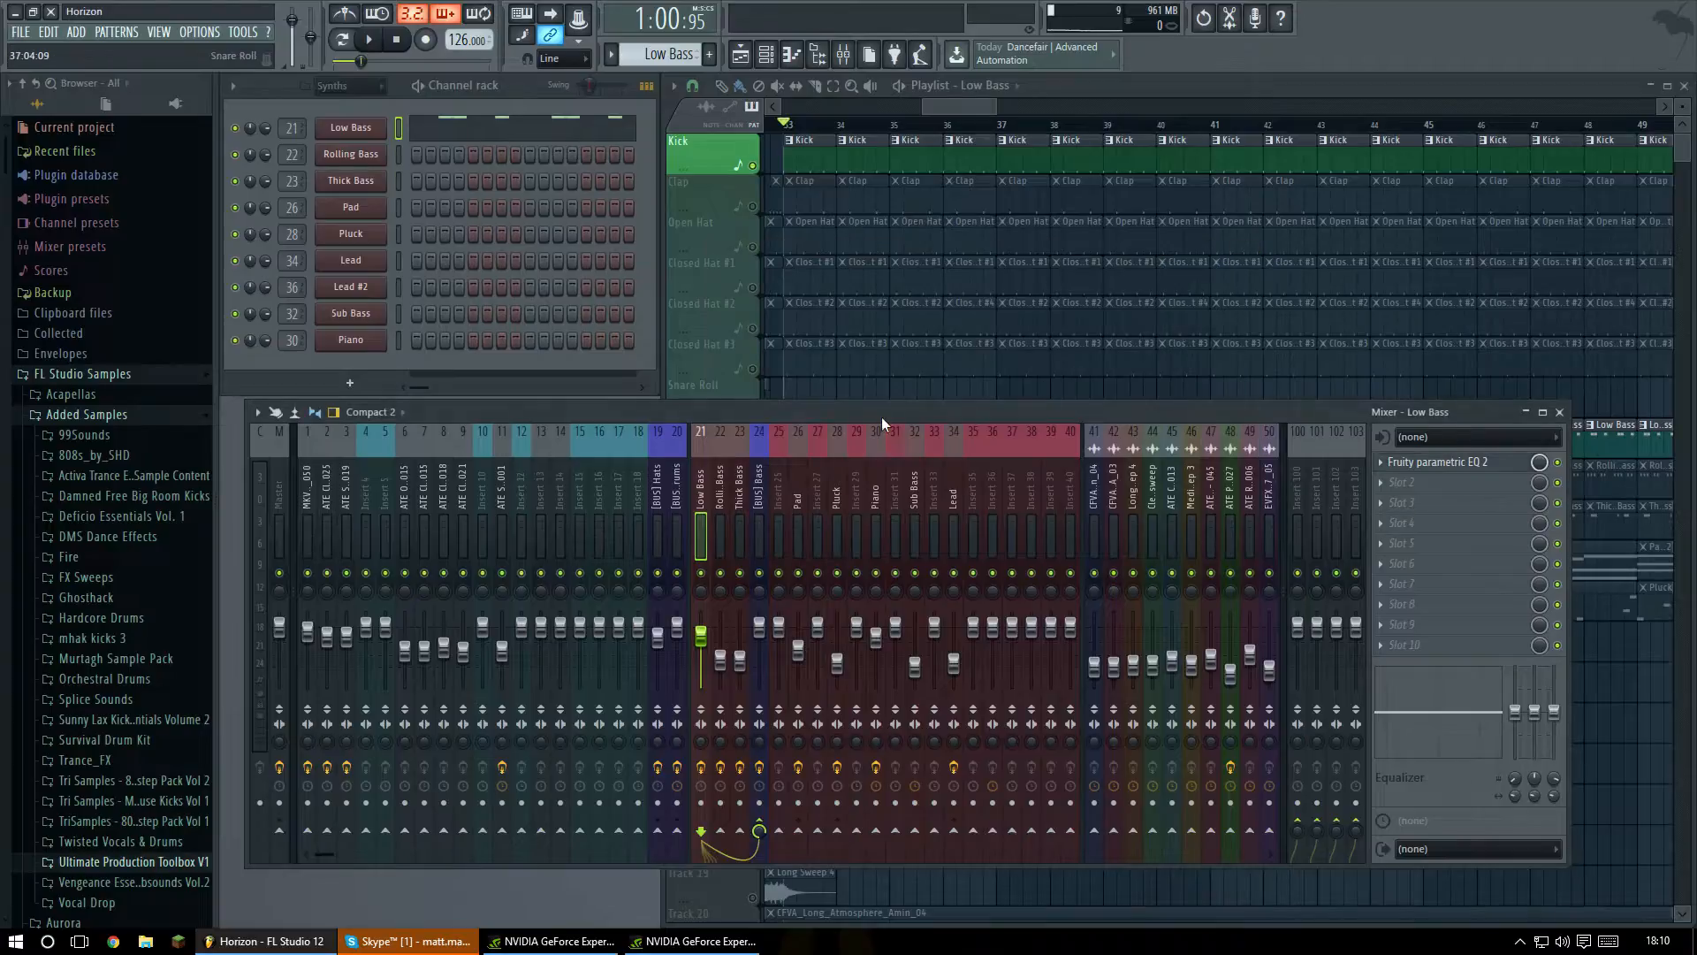
{"action": "left_click_drag", "start_coordinate": [876, 409], "coordinate": [871, 421]}
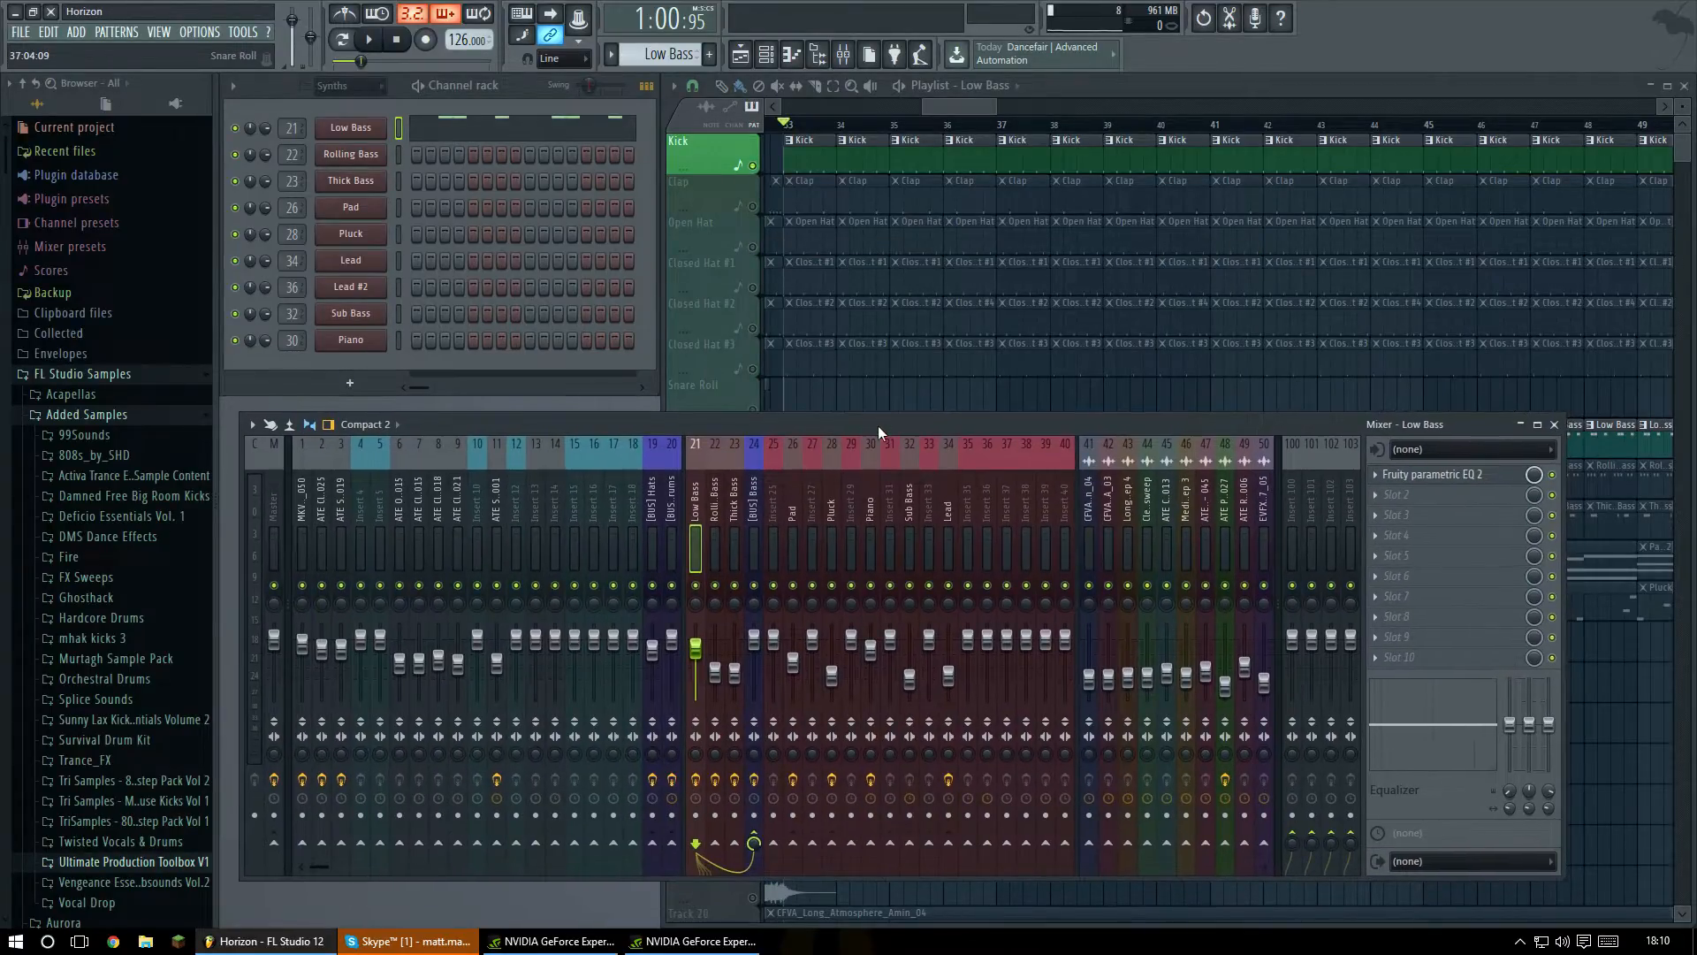
{"action": "left_click", "coordinate": [1554, 424]}
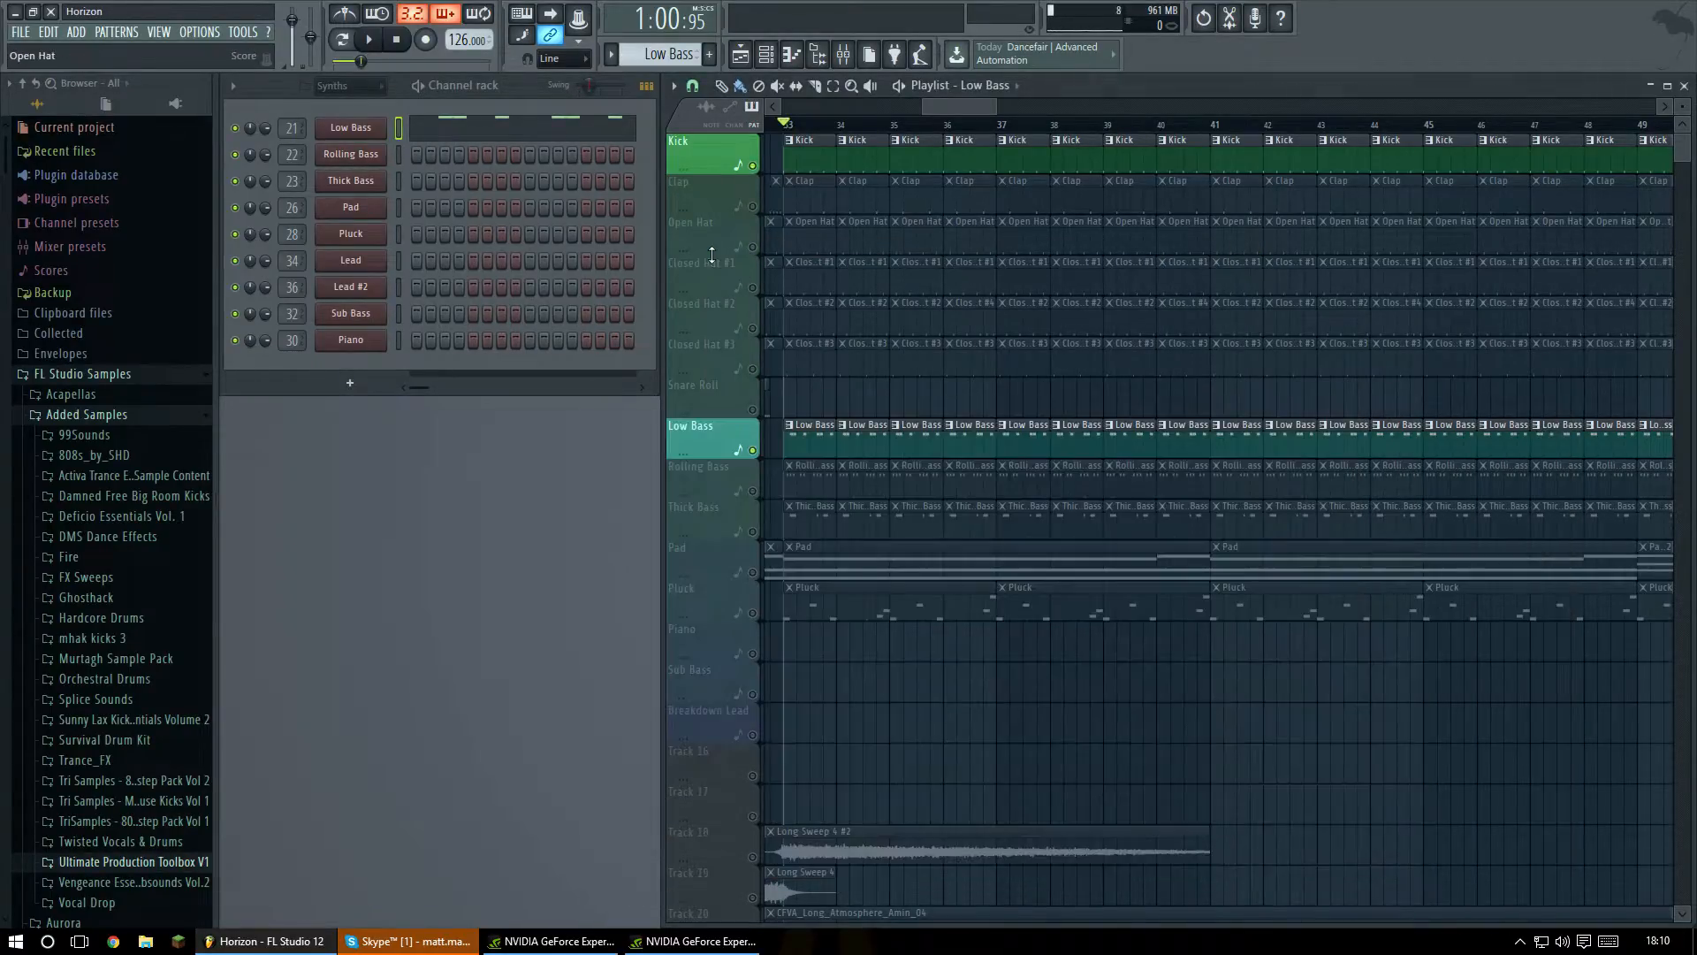
Unmute the Rolling Bass playlist track and open the Rolling Bass channel's Sylenth1 on its own pattern.
{"action": "left_click", "coordinate": [753, 492]}
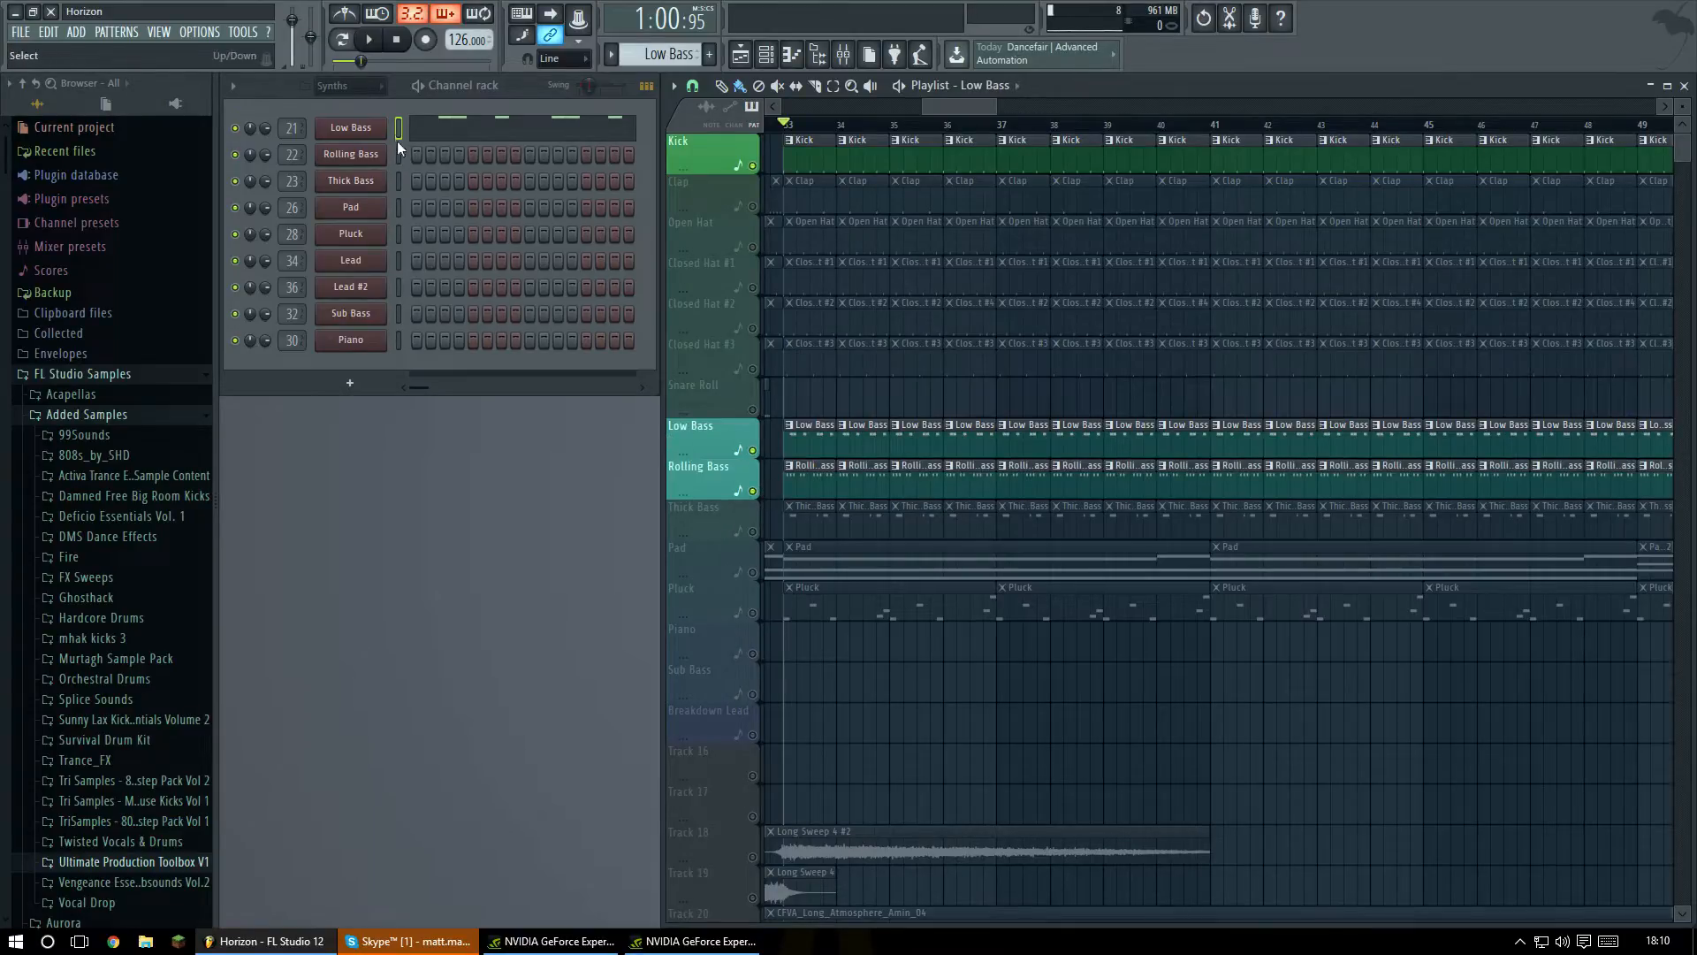
{"action": "key", "text": "KP_Add"}
{"action": "left_click", "coordinate": [393, 154]}
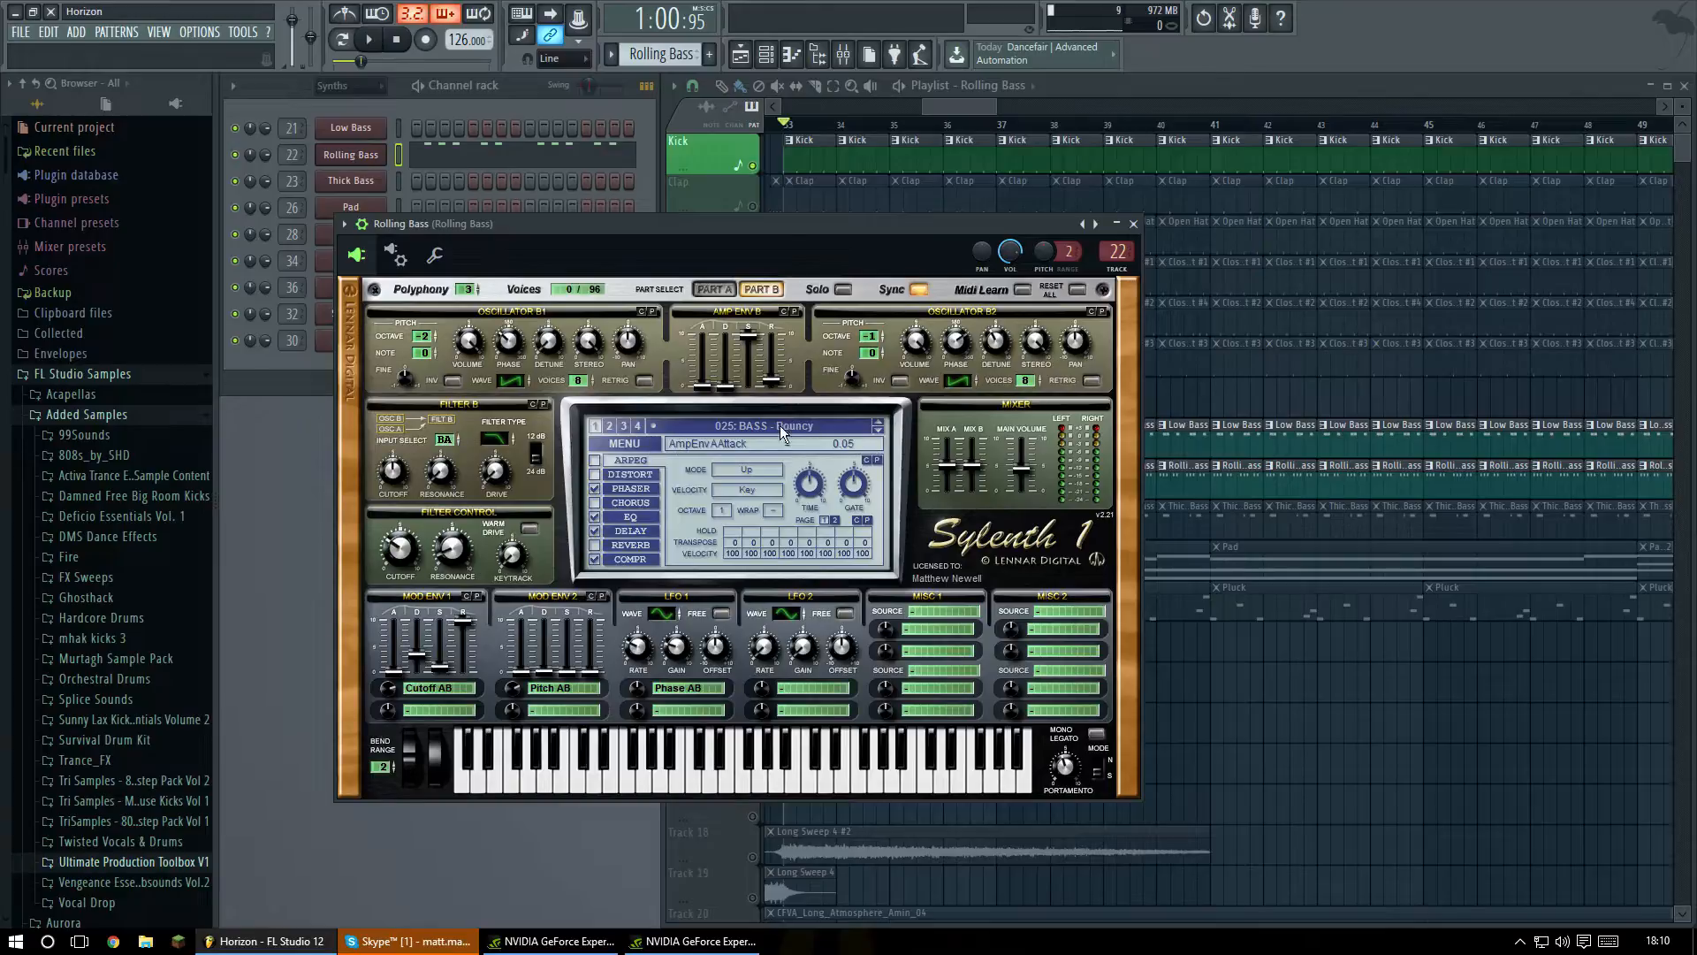
{"action": "left_click", "coordinate": [787, 426]}
{"action": "left_click", "coordinate": [617, 399]}
{"action": "left_click_drag", "start_coordinate": [801, 229], "coordinate": [823, 234]}
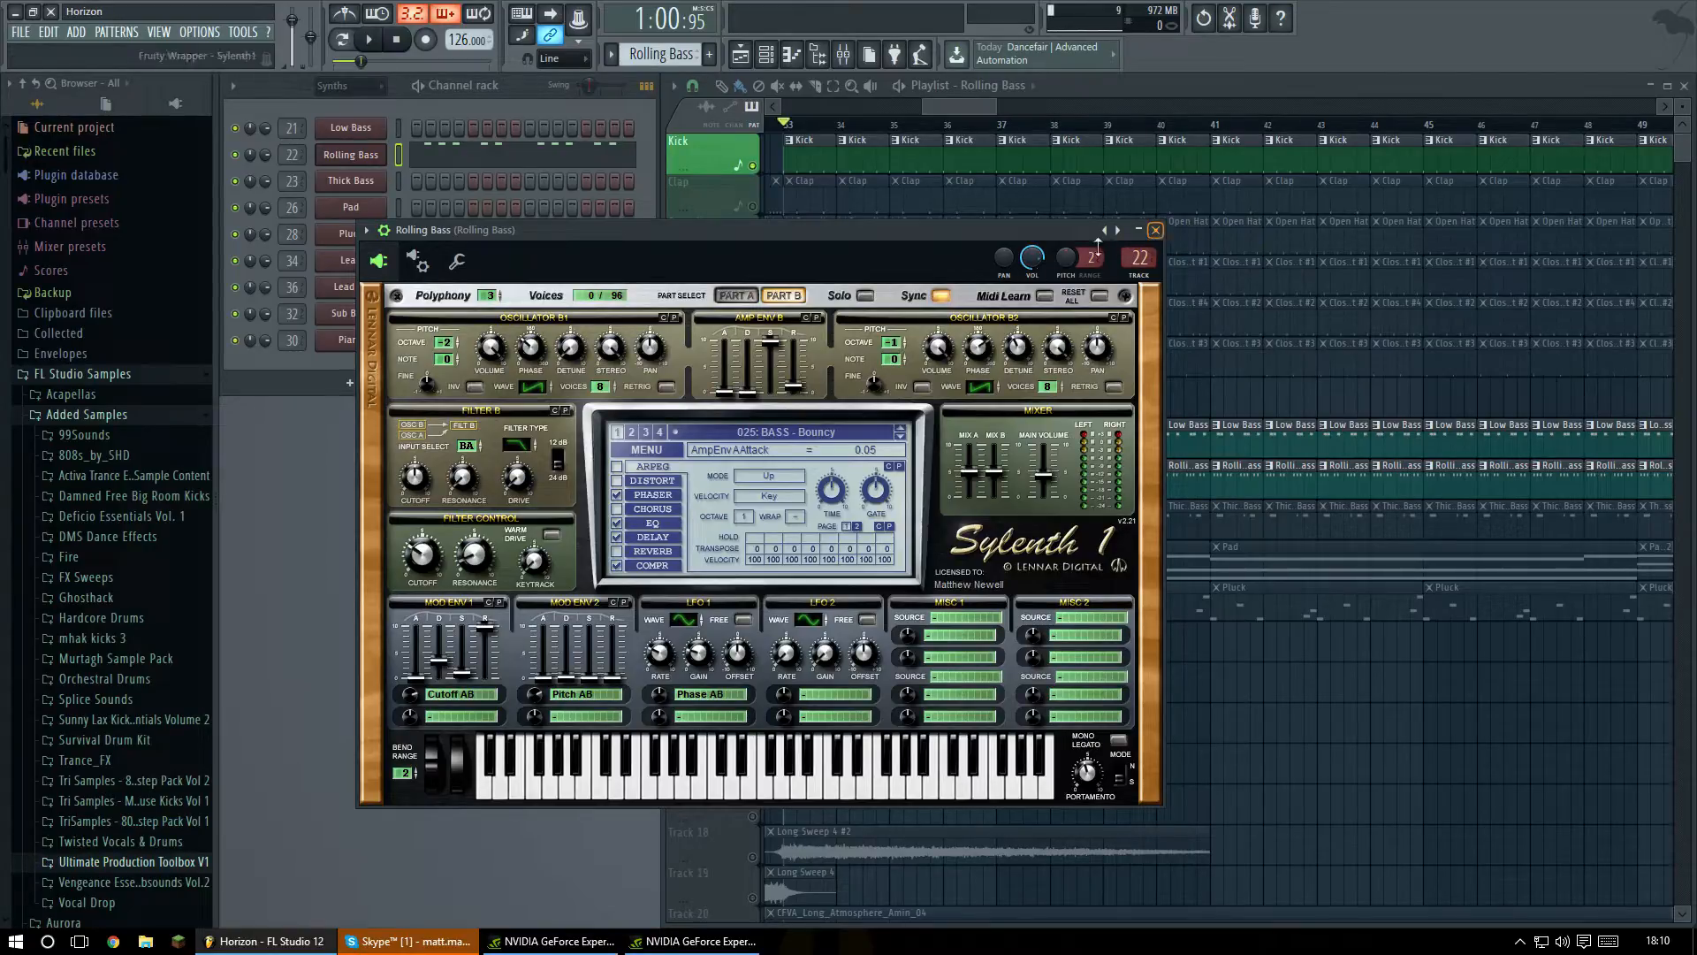
Examine the phaser settings of the Rolling Bass Sylenth1, compare Part A and Part B, and close the synth.
{"action": "left_click", "coordinate": [648, 495]}
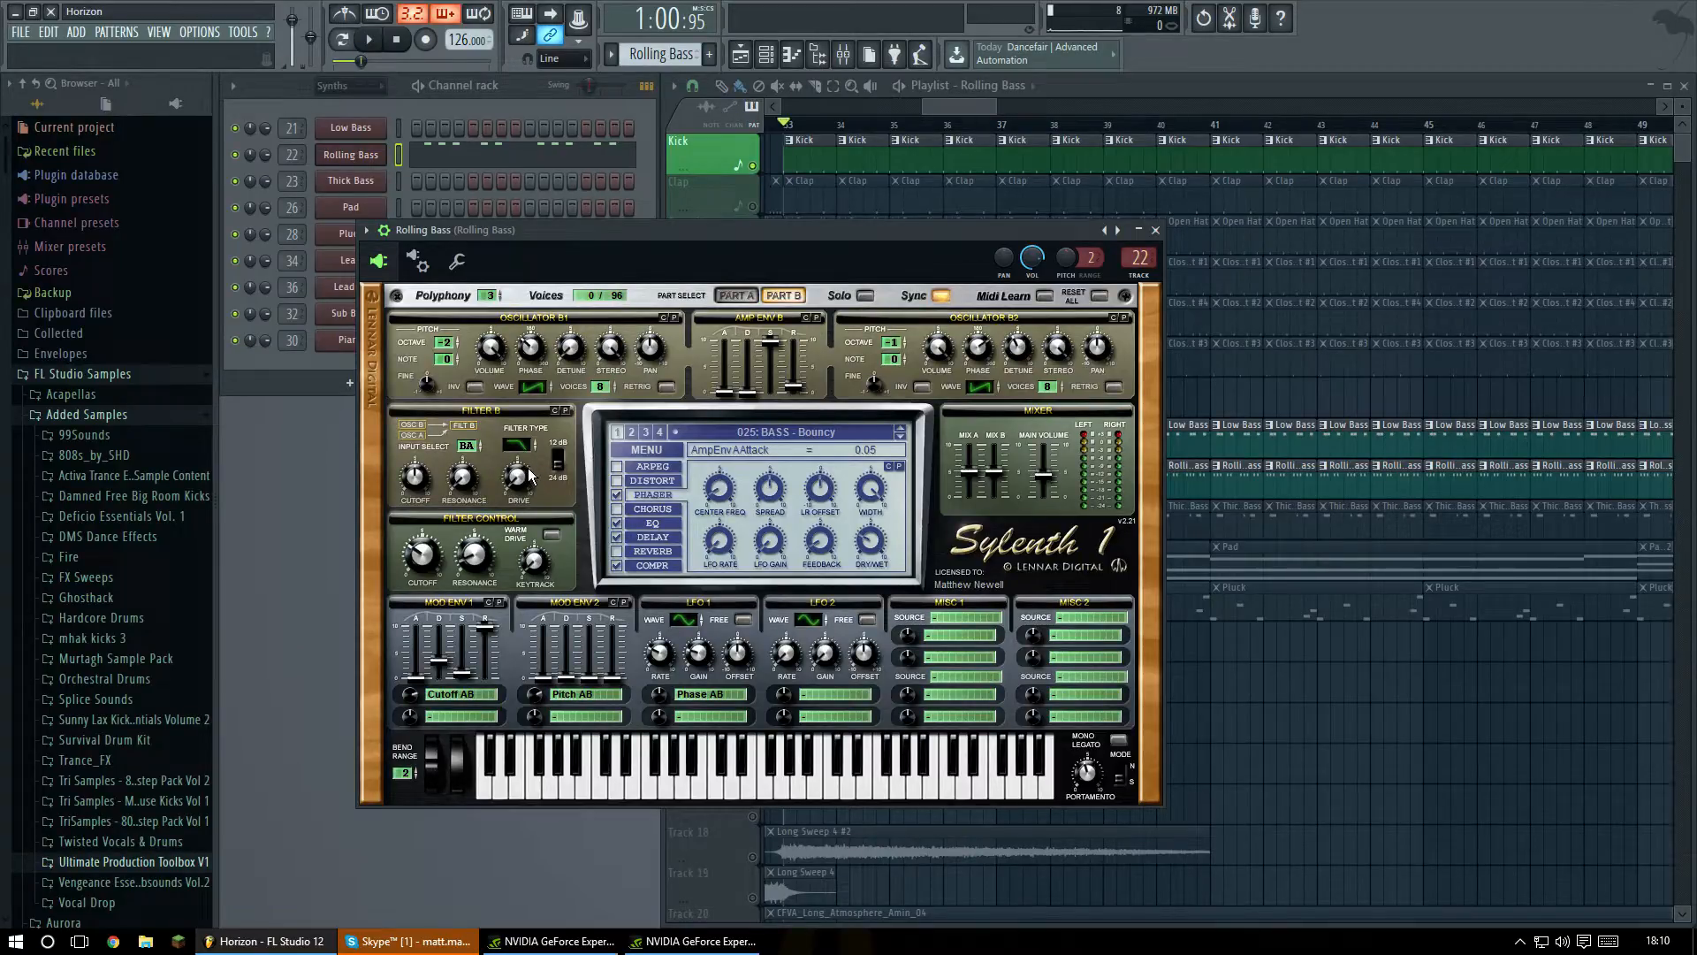
{"action": "left_click", "coordinate": [632, 451]}
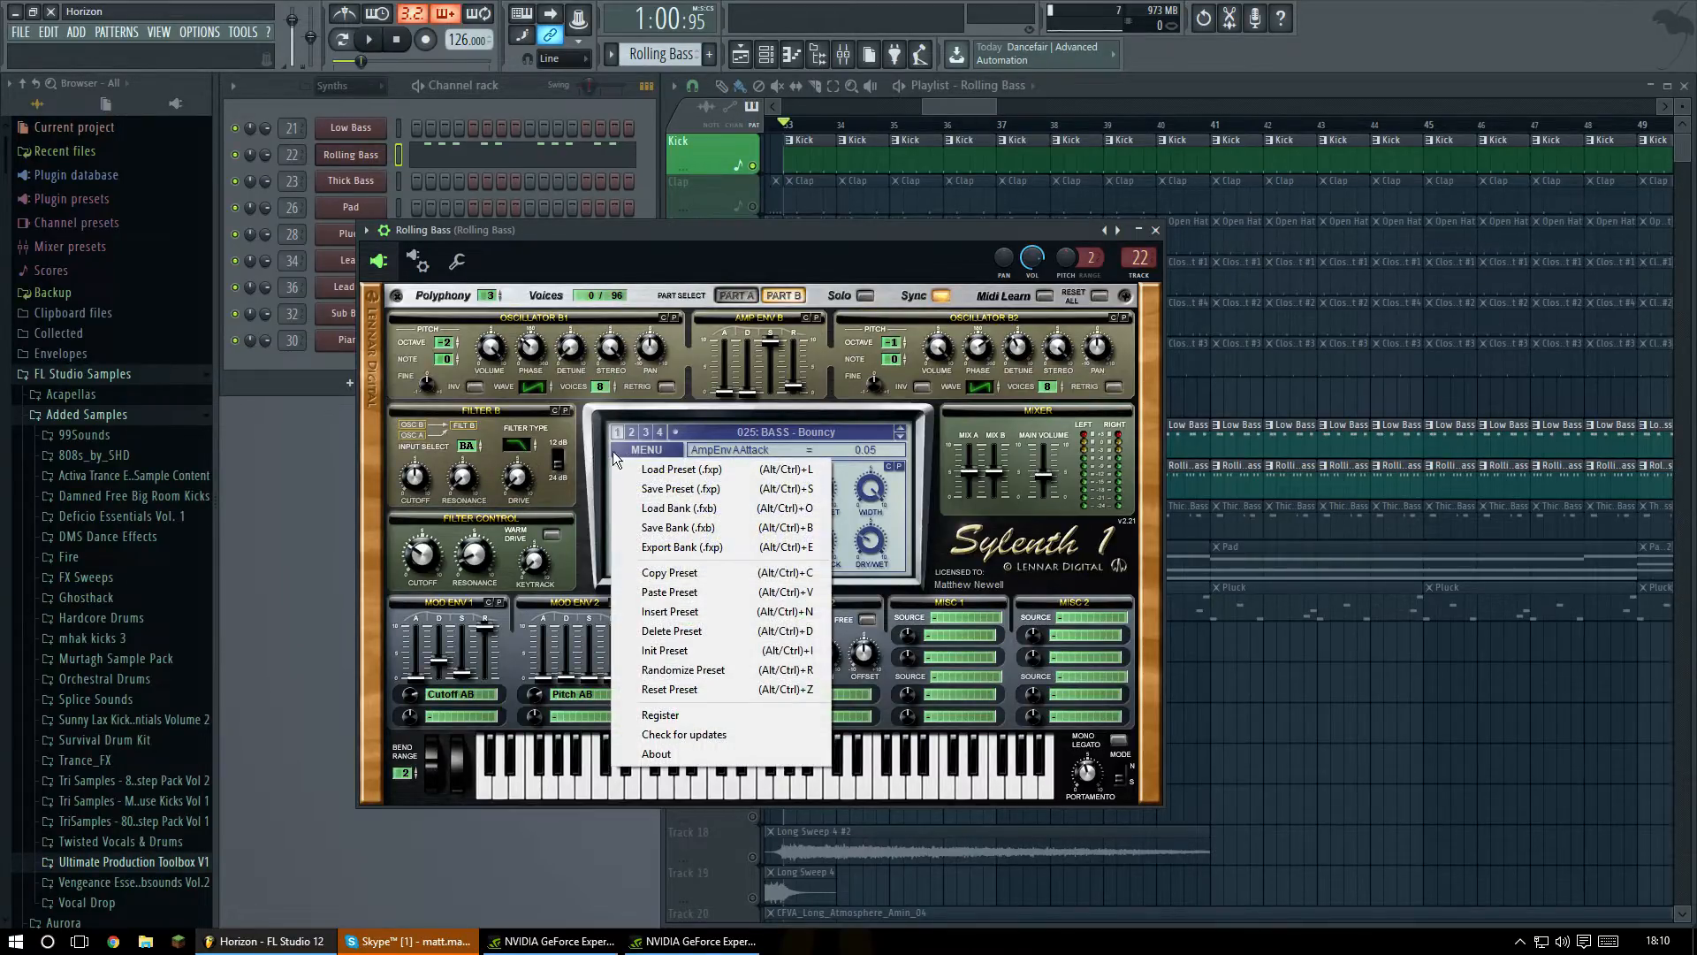
{"action": "left_click", "coordinate": [691, 387]}
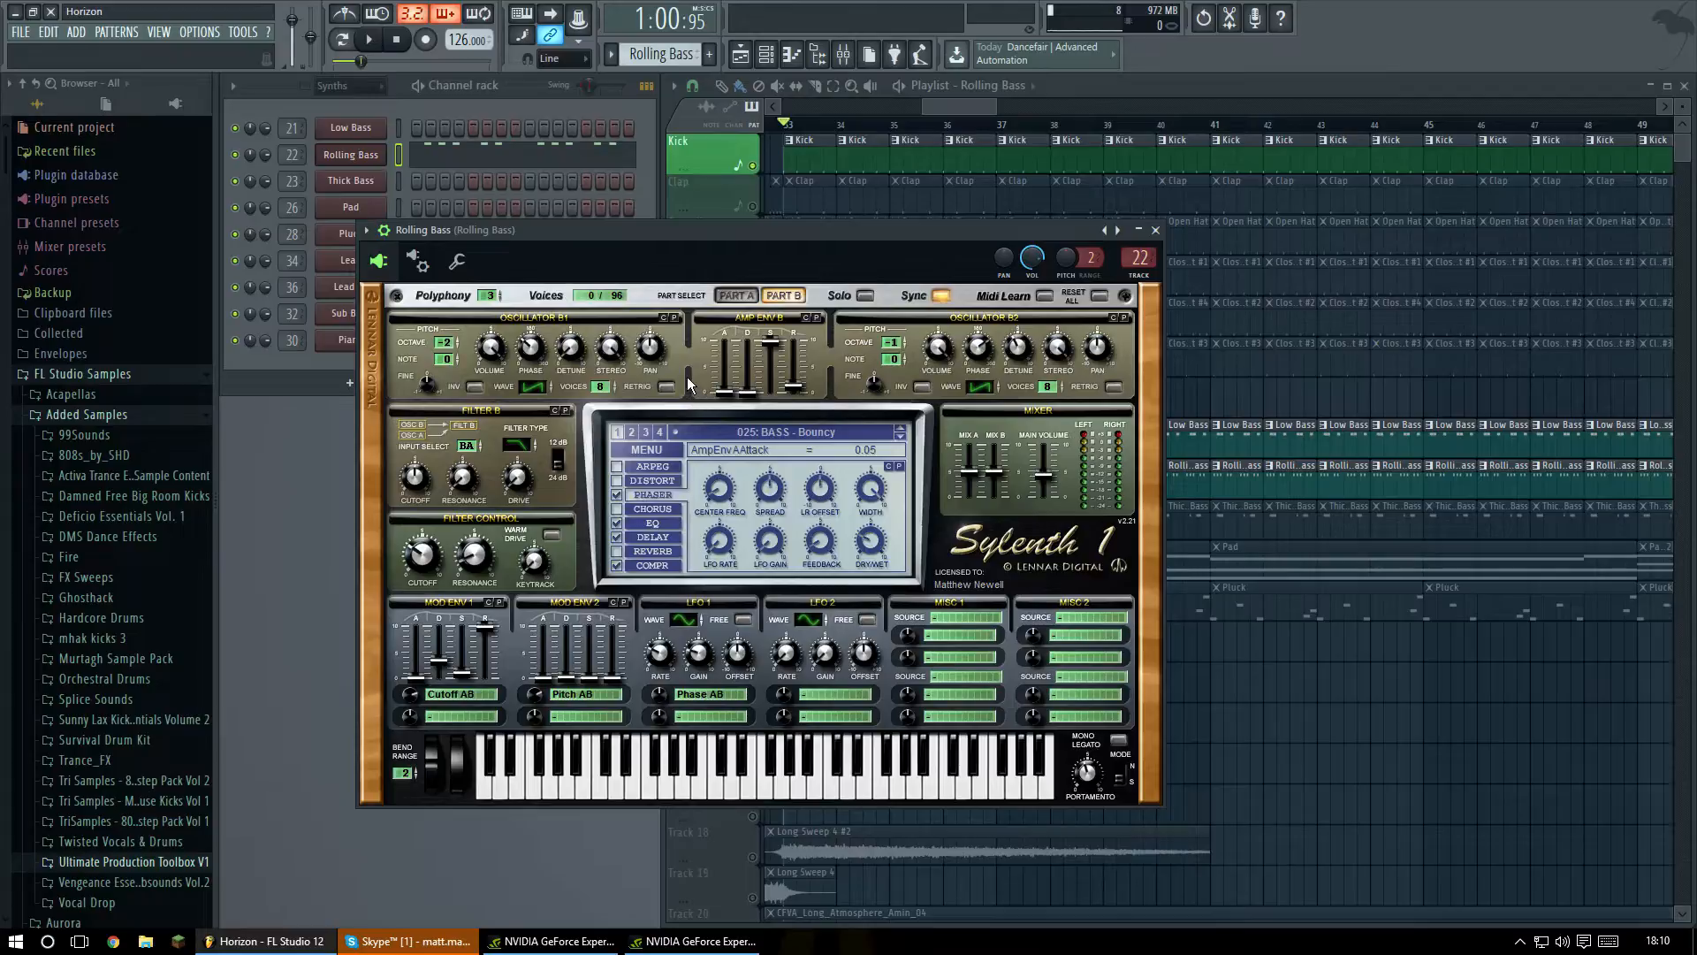
{"action": "left_click", "coordinate": [646, 450]}
{"action": "left_click", "coordinate": [650, 451]}
{"action": "left_click", "coordinate": [736, 297]}
{"action": "left_click", "coordinate": [792, 296]}
{"action": "left_click", "coordinate": [740, 297]}
{"action": "left_click", "coordinate": [780, 296]}
{"action": "left_click", "coordinate": [740, 300]}
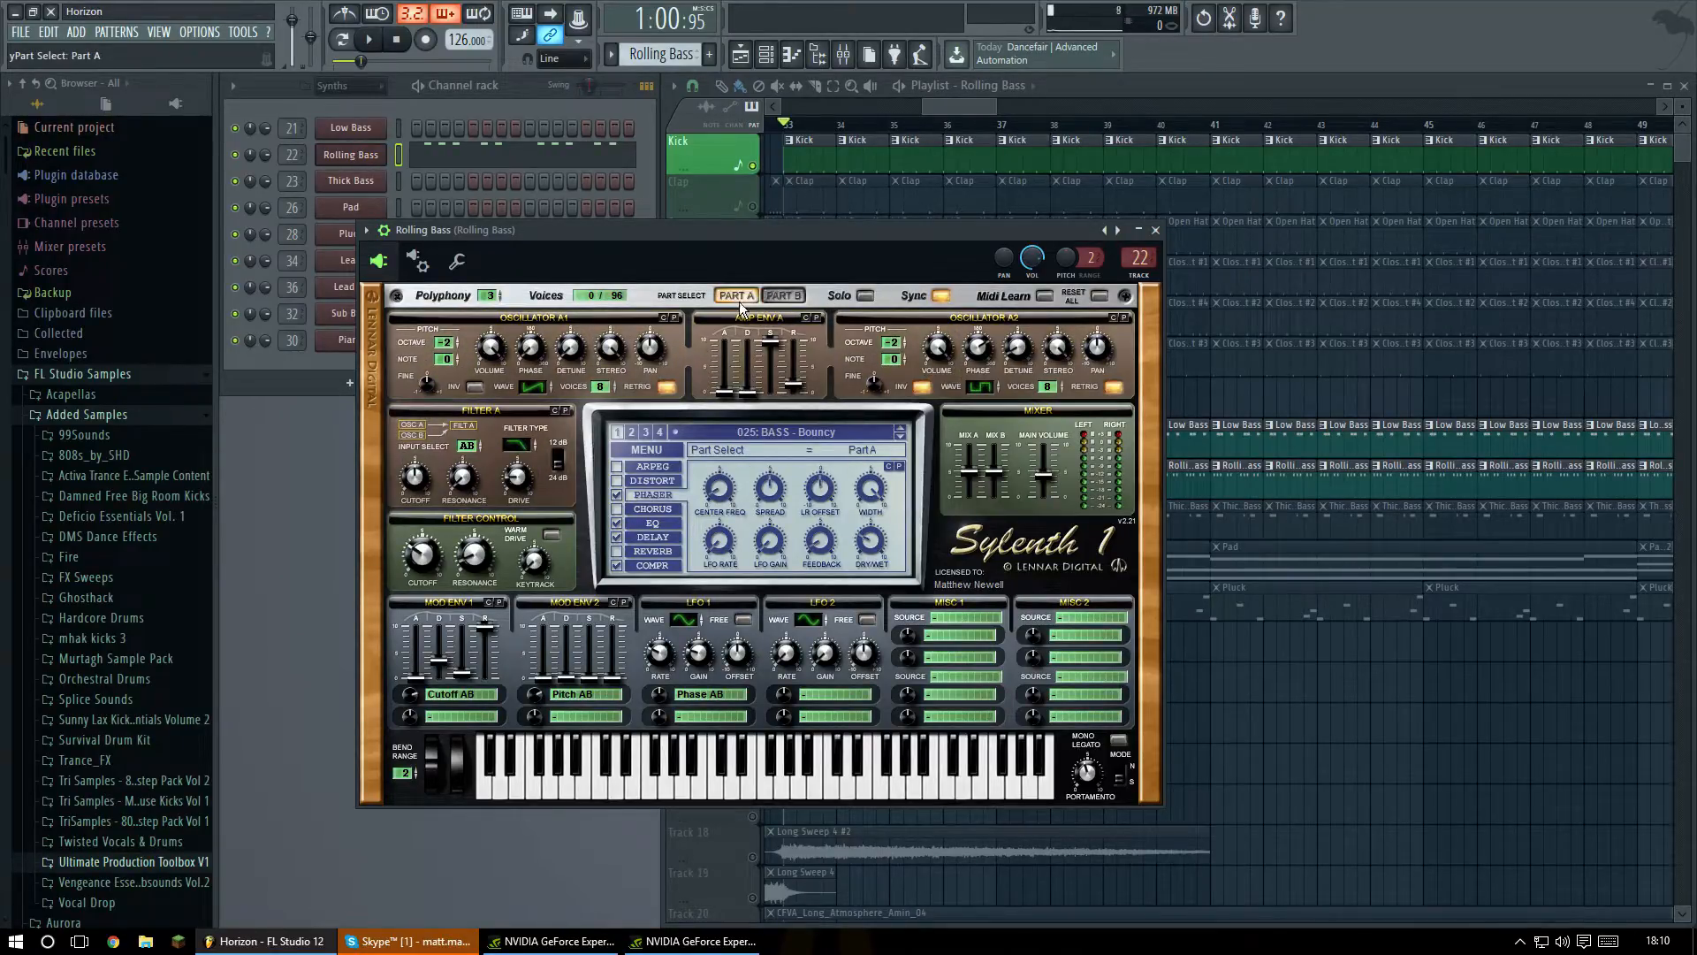
{"action": "left_click", "coordinate": [1157, 231]}
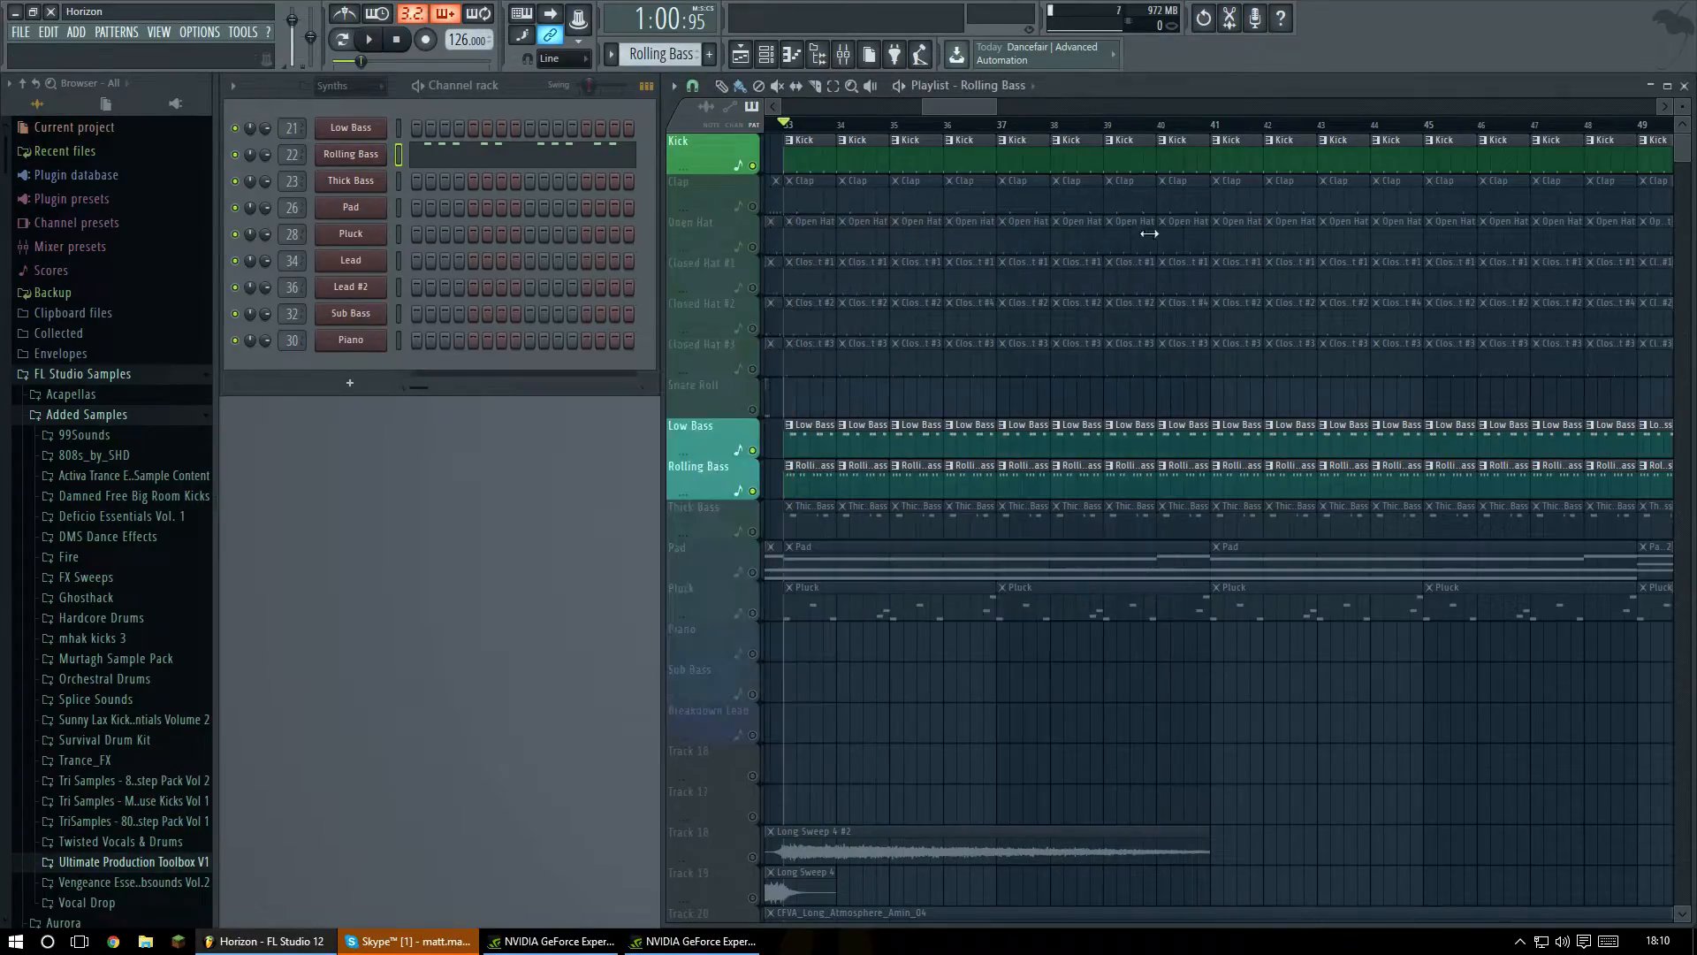
Play the Rolling Bass together with the Low Bass and kick from bar 33, and stop playback.
{"action": "left_click_drag", "start_coordinate": [977, 106], "coordinate": [977, 107]}
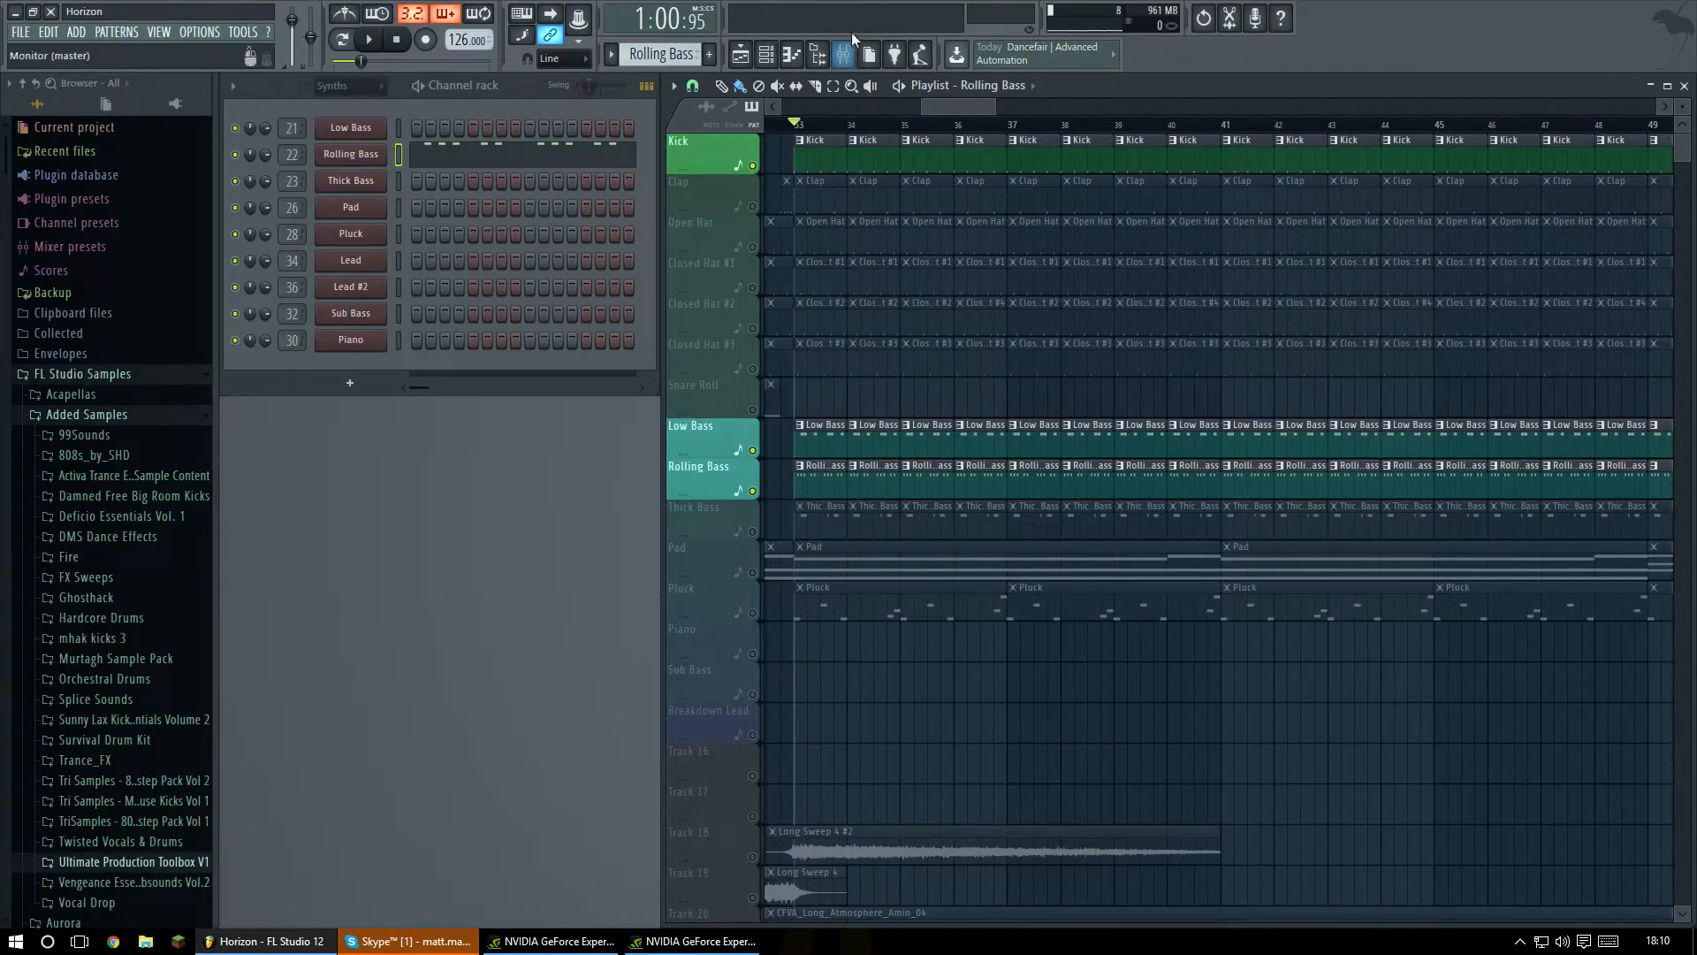
{"action": "key", "text": "F9"}
{"action": "key", "text": "space"}
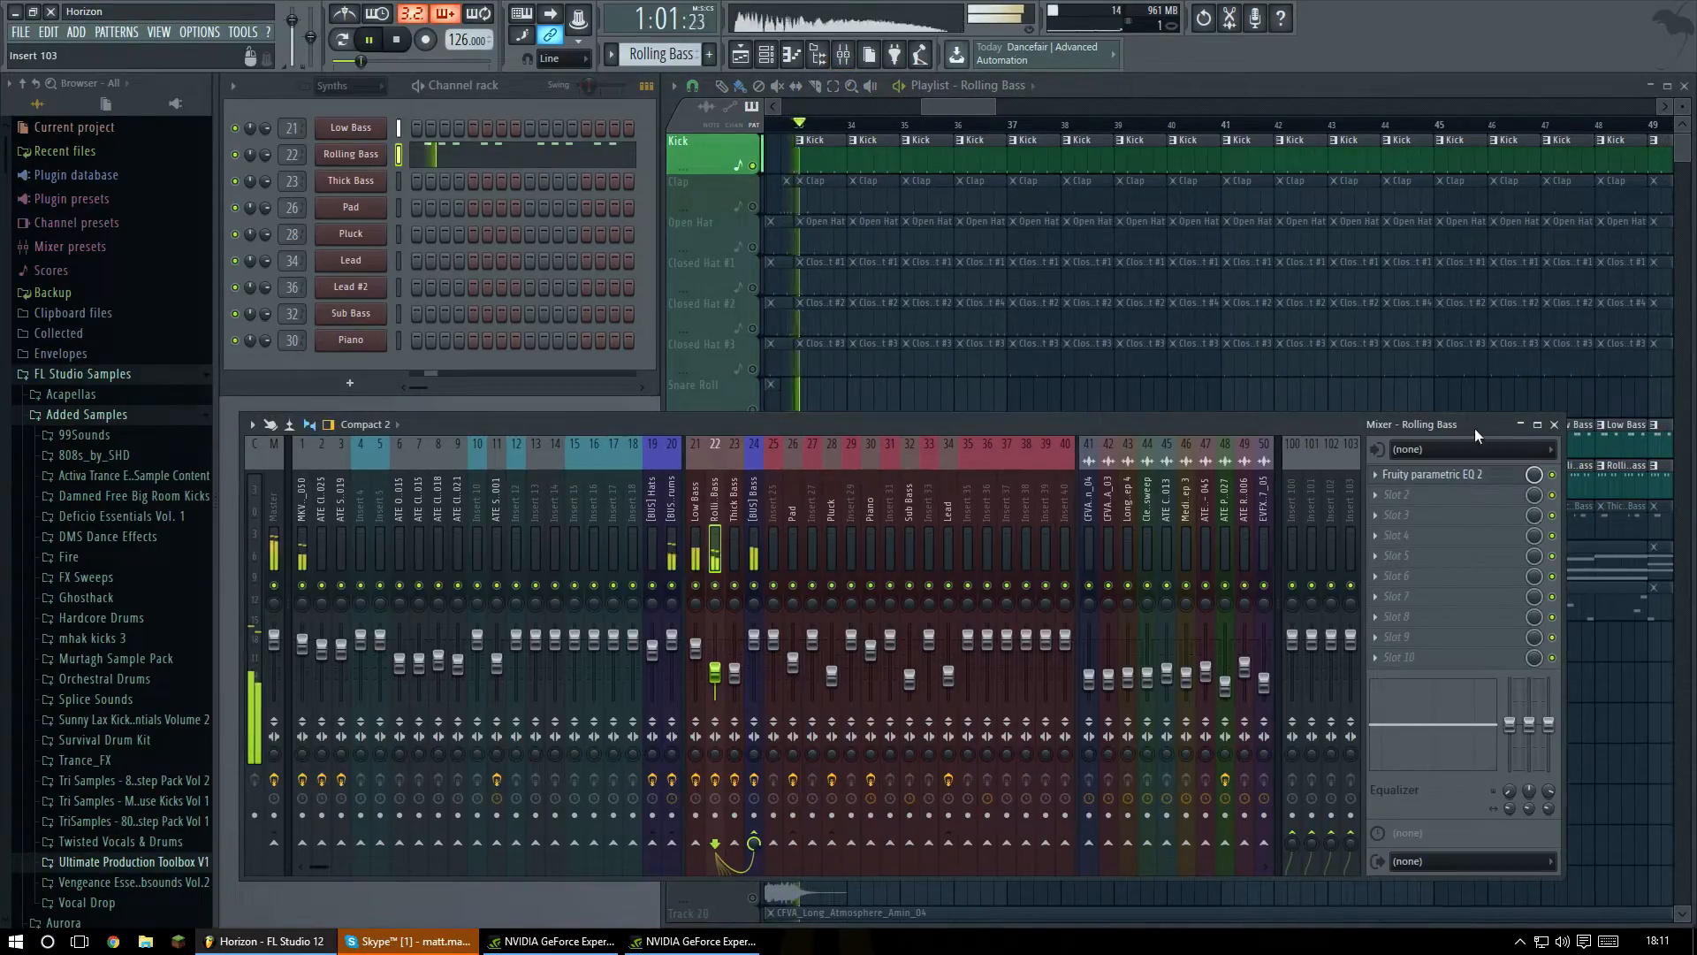
{"action": "left_click", "coordinate": [1555, 424]}
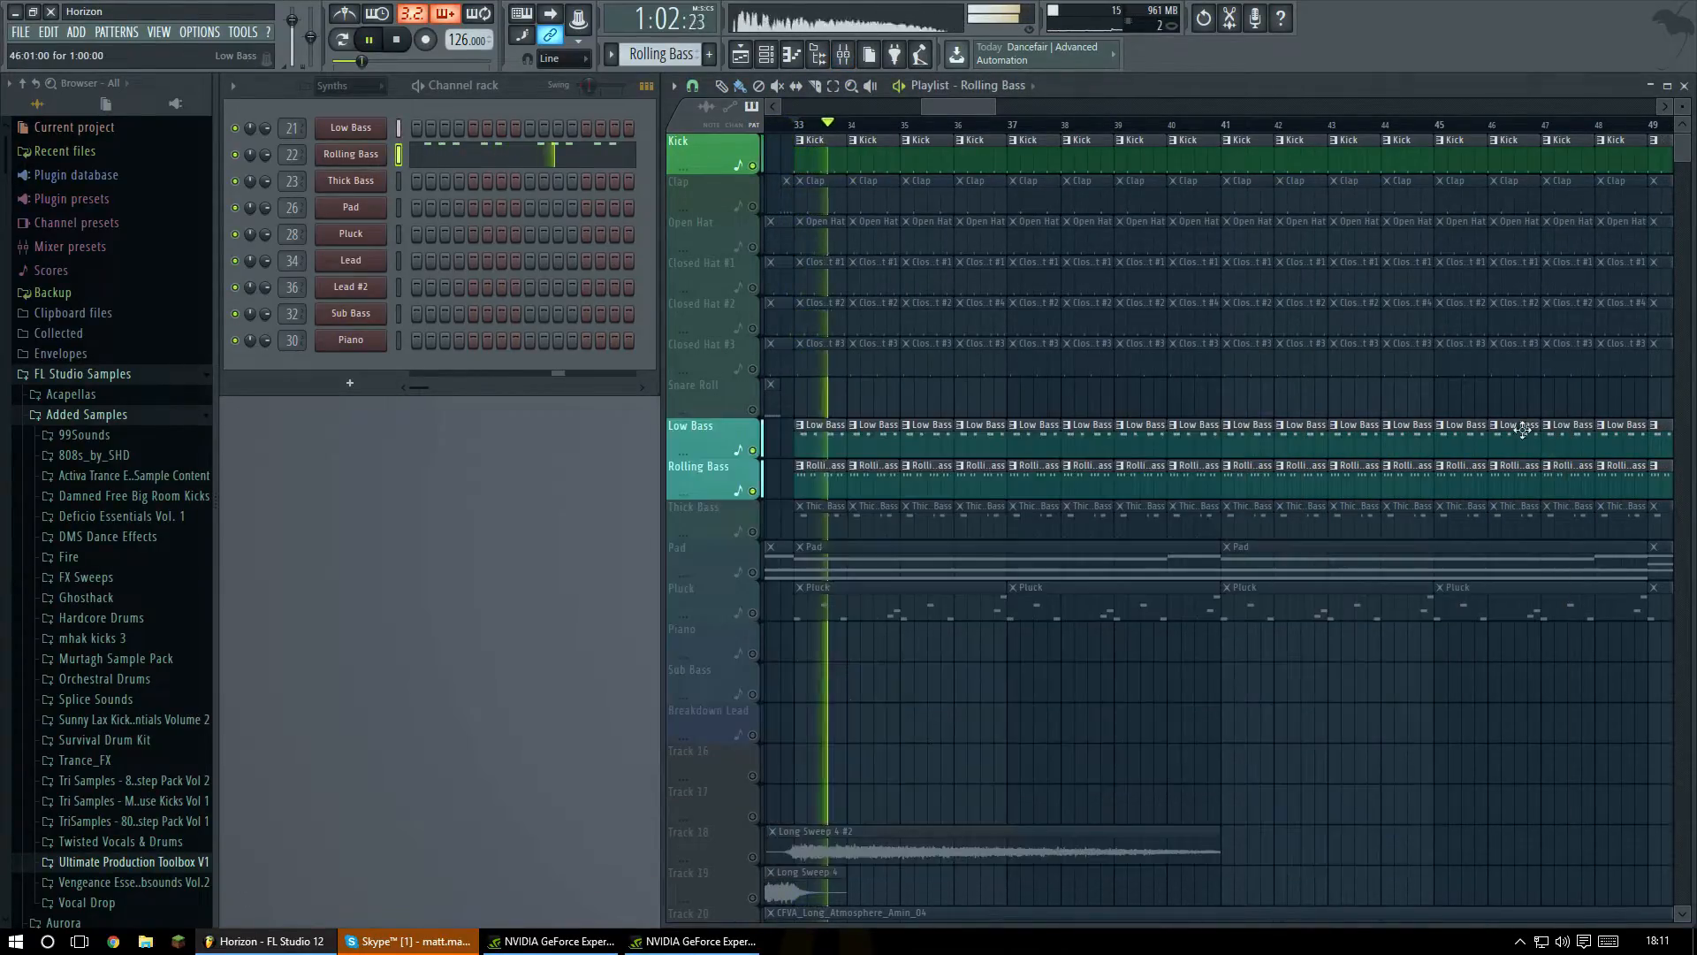
{"action": "key", "text": "space"}
Examine the Fruity parametric EQ 2 curve on the Rolling Bass mixer track.
{"action": "left_click", "coordinate": [844, 56]}
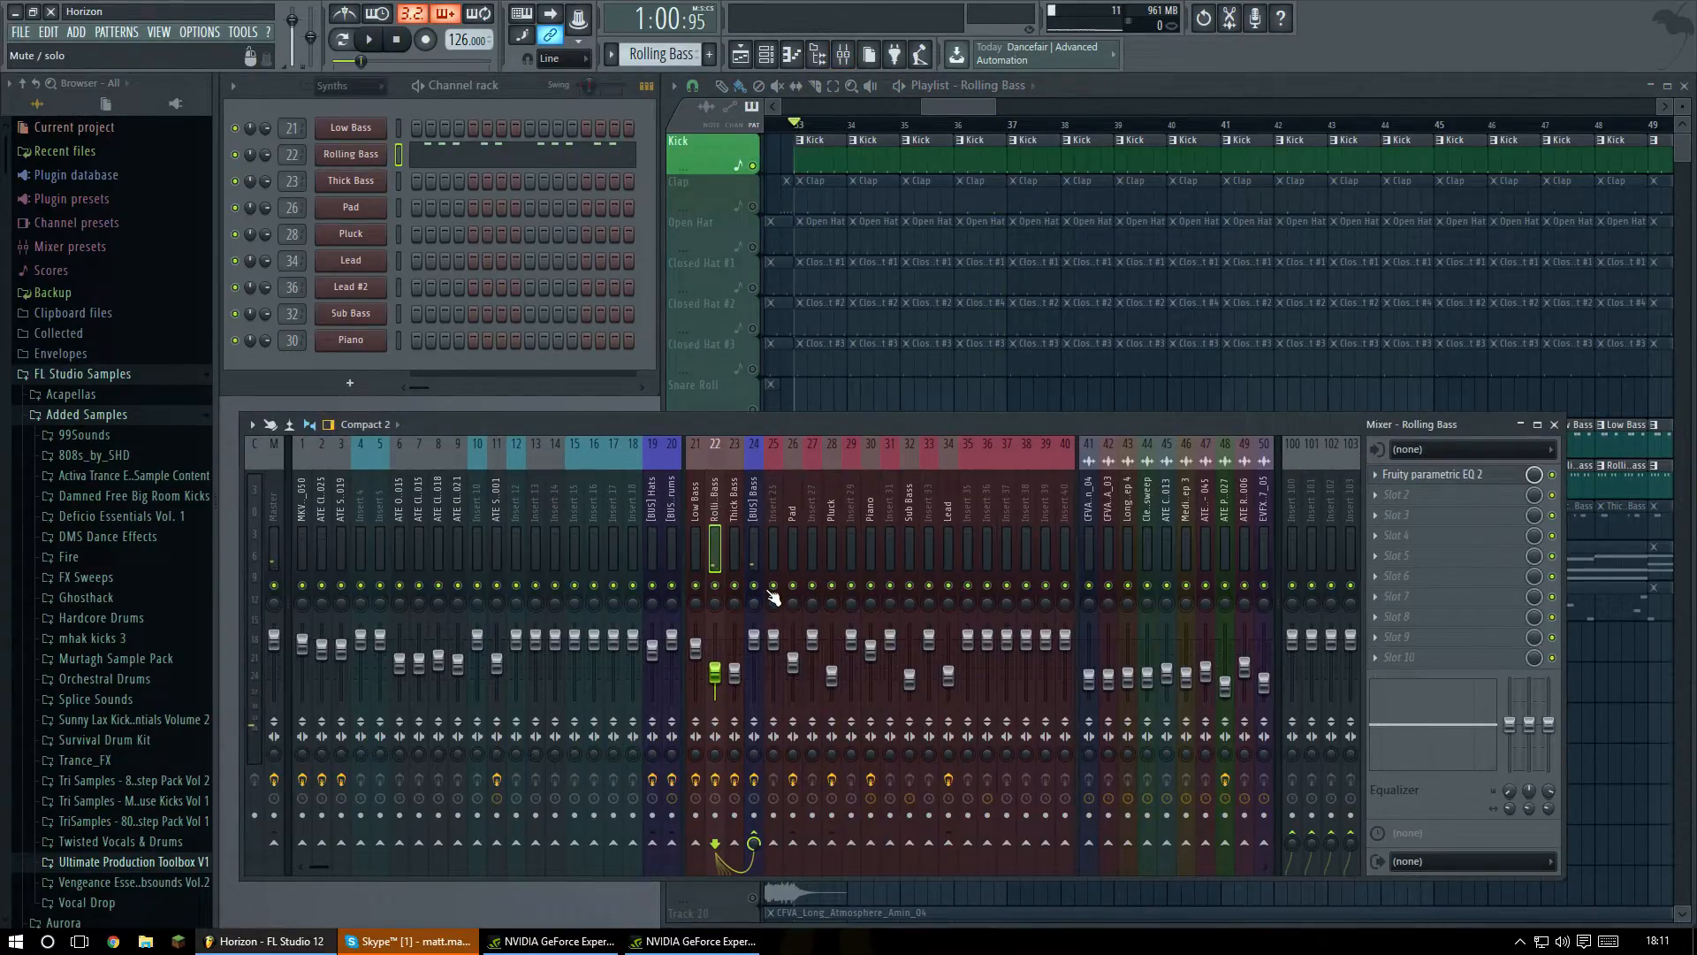
{"action": "left_click", "coordinate": [1437, 475]}
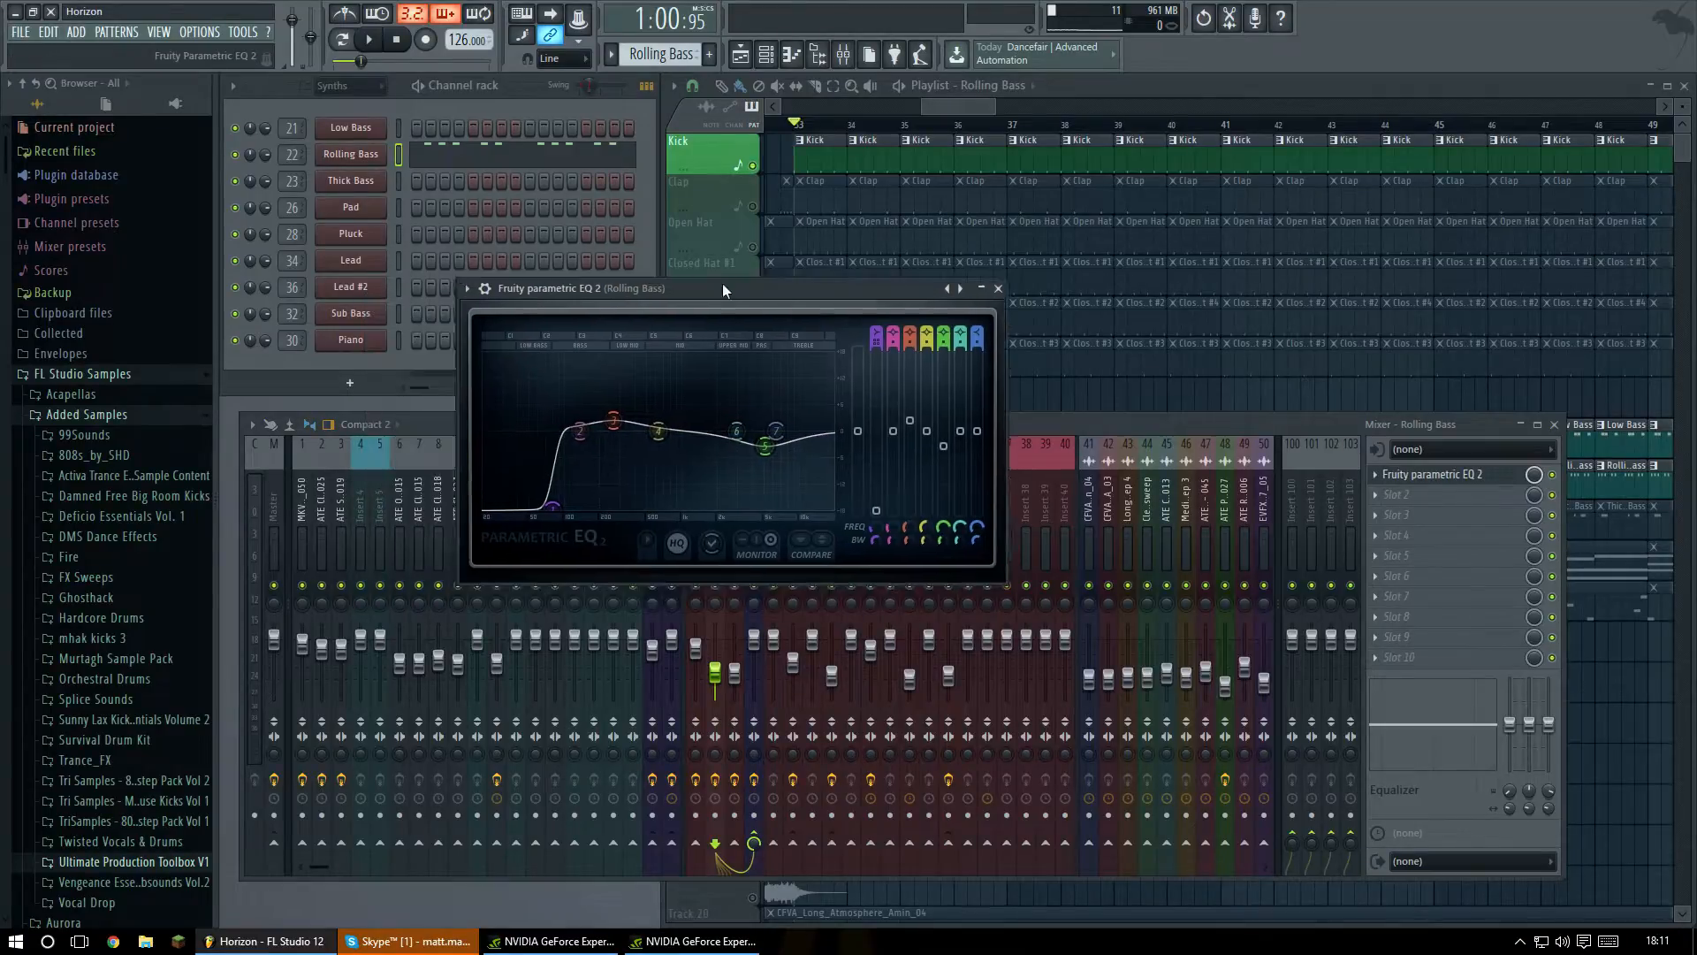
{"action": "left_click_drag", "start_coordinate": [718, 241], "coordinate": [647, 270]}
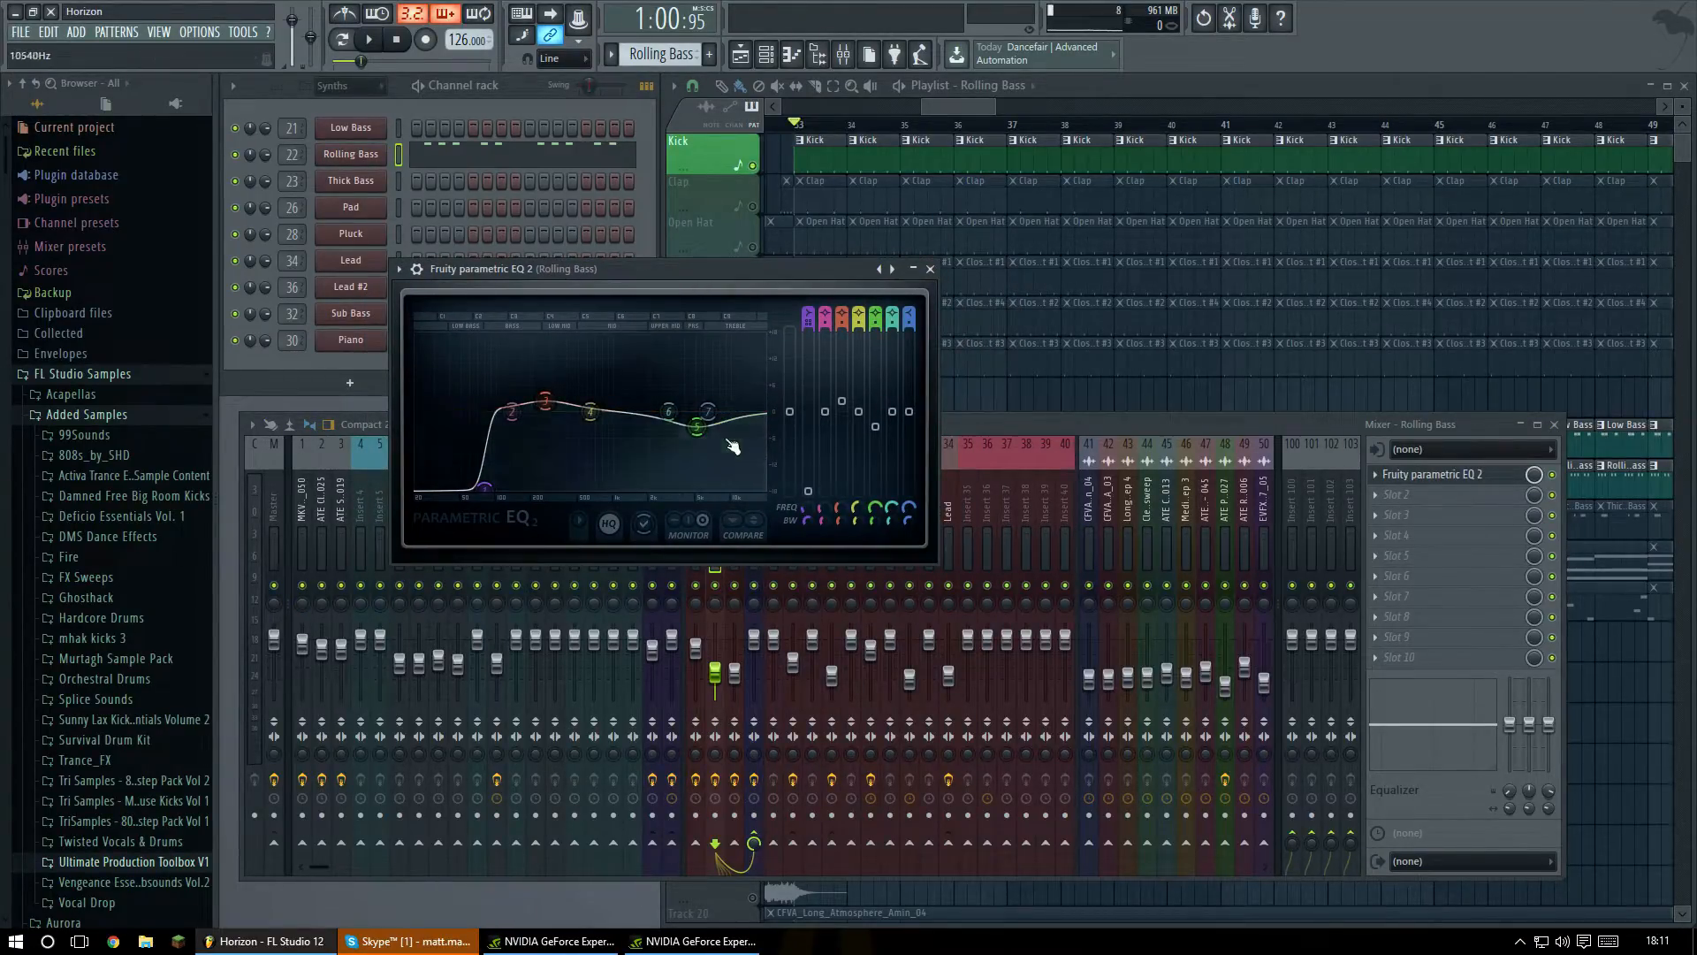
{"action": "left_click", "coordinate": [930, 268]}
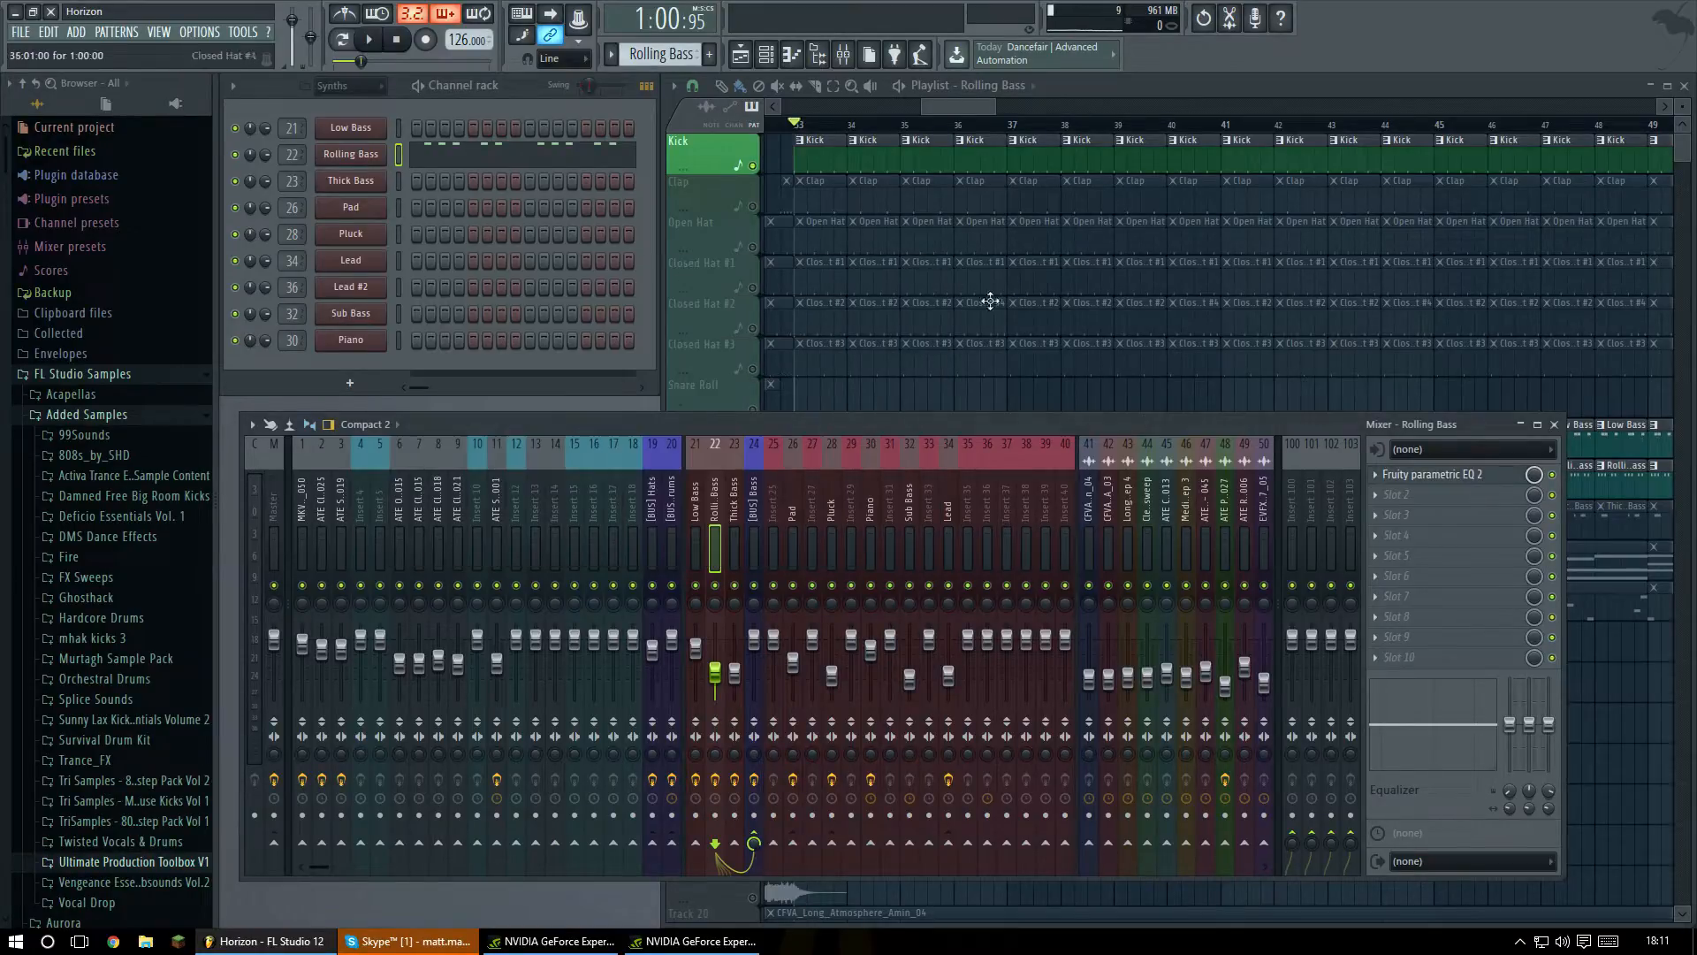
Lower band 5 of the Rolling Bass Fruity parametric EQ 2 slightly near 4851 Hz during playback, and stop playback.
{"action": "left_click", "coordinate": [1450, 476]}
{"action": "left_click", "coordinate": [1554, 424]}
{"action": "left_click_drag", "start_coordinate": [672, 273], "coordinate": [739, 322]}
{"action": "key", "text": "space"}
{"action": "mouse_move", "coordinate": [772, 478]}
{"action": "left_mouse_down"}
{"action": "mouse_move", "coordinate": [772, 419]}
{"action": "mouse_move", "coordinate": [769, 482]}
{"action": "left_mouse_up"}
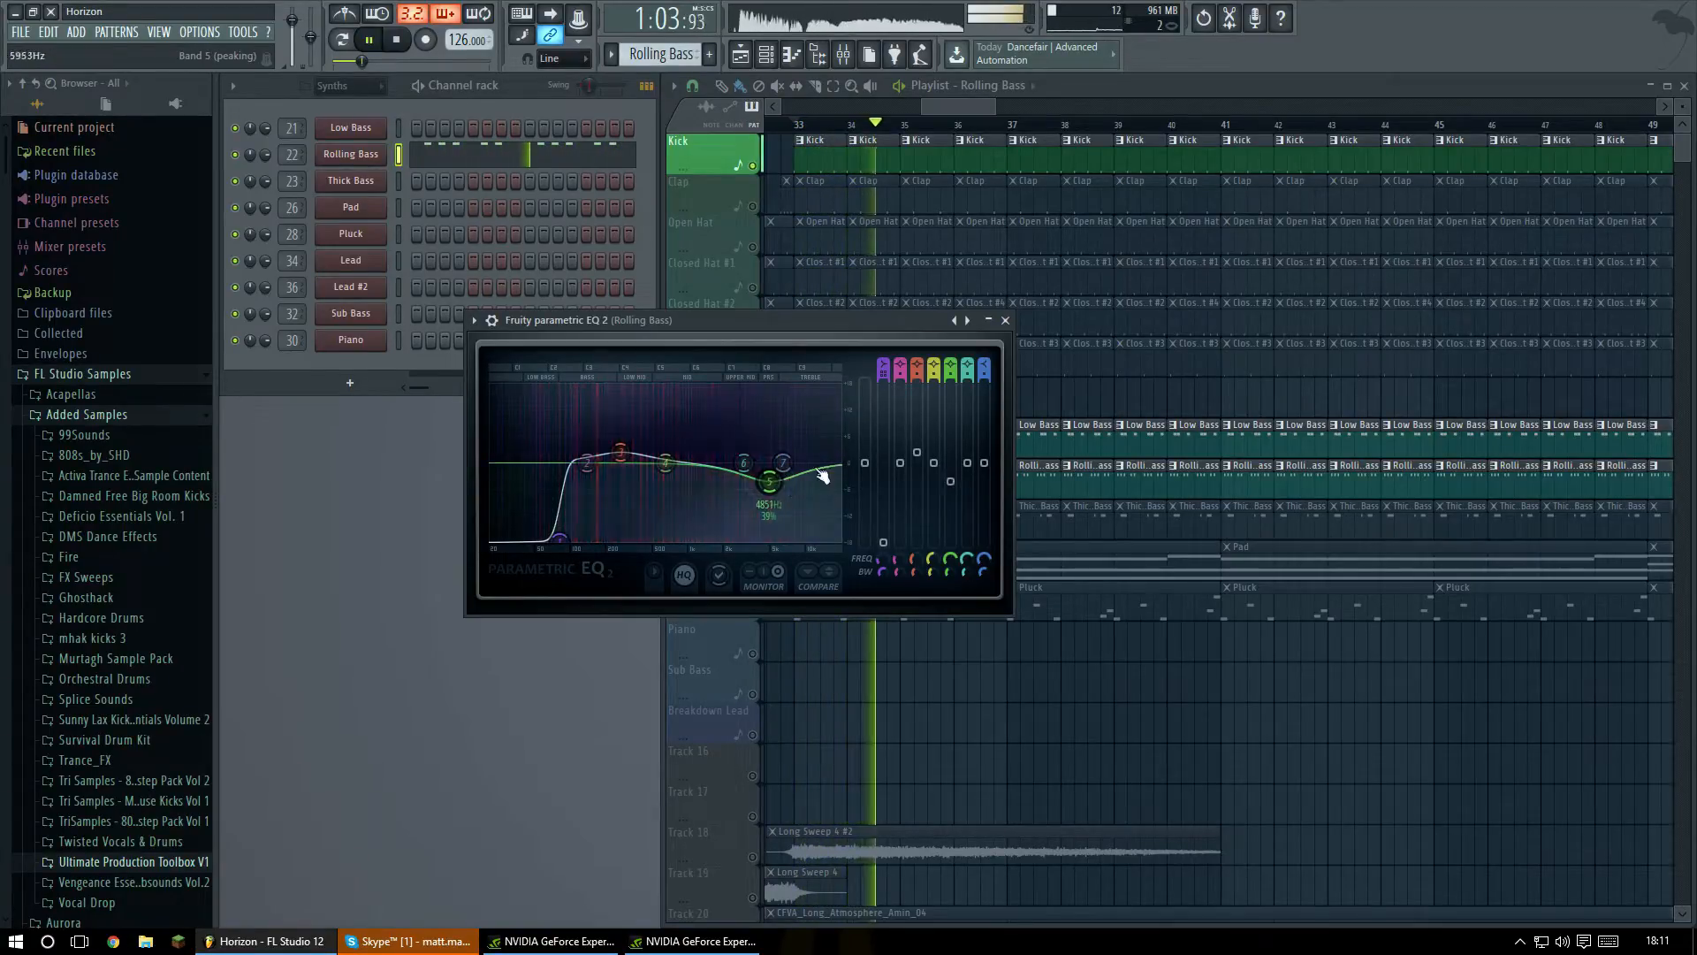
{"action": "left_click", "coordinate": [1006, 322]}
{"action": "key", "text": "space"}
Unmute the Thick Bass playlist track and examine the Fruity parametric EQ 2 on the [BUS] Bass mixer track.
{"action": "left_click", "coordinate": [752, 531]}
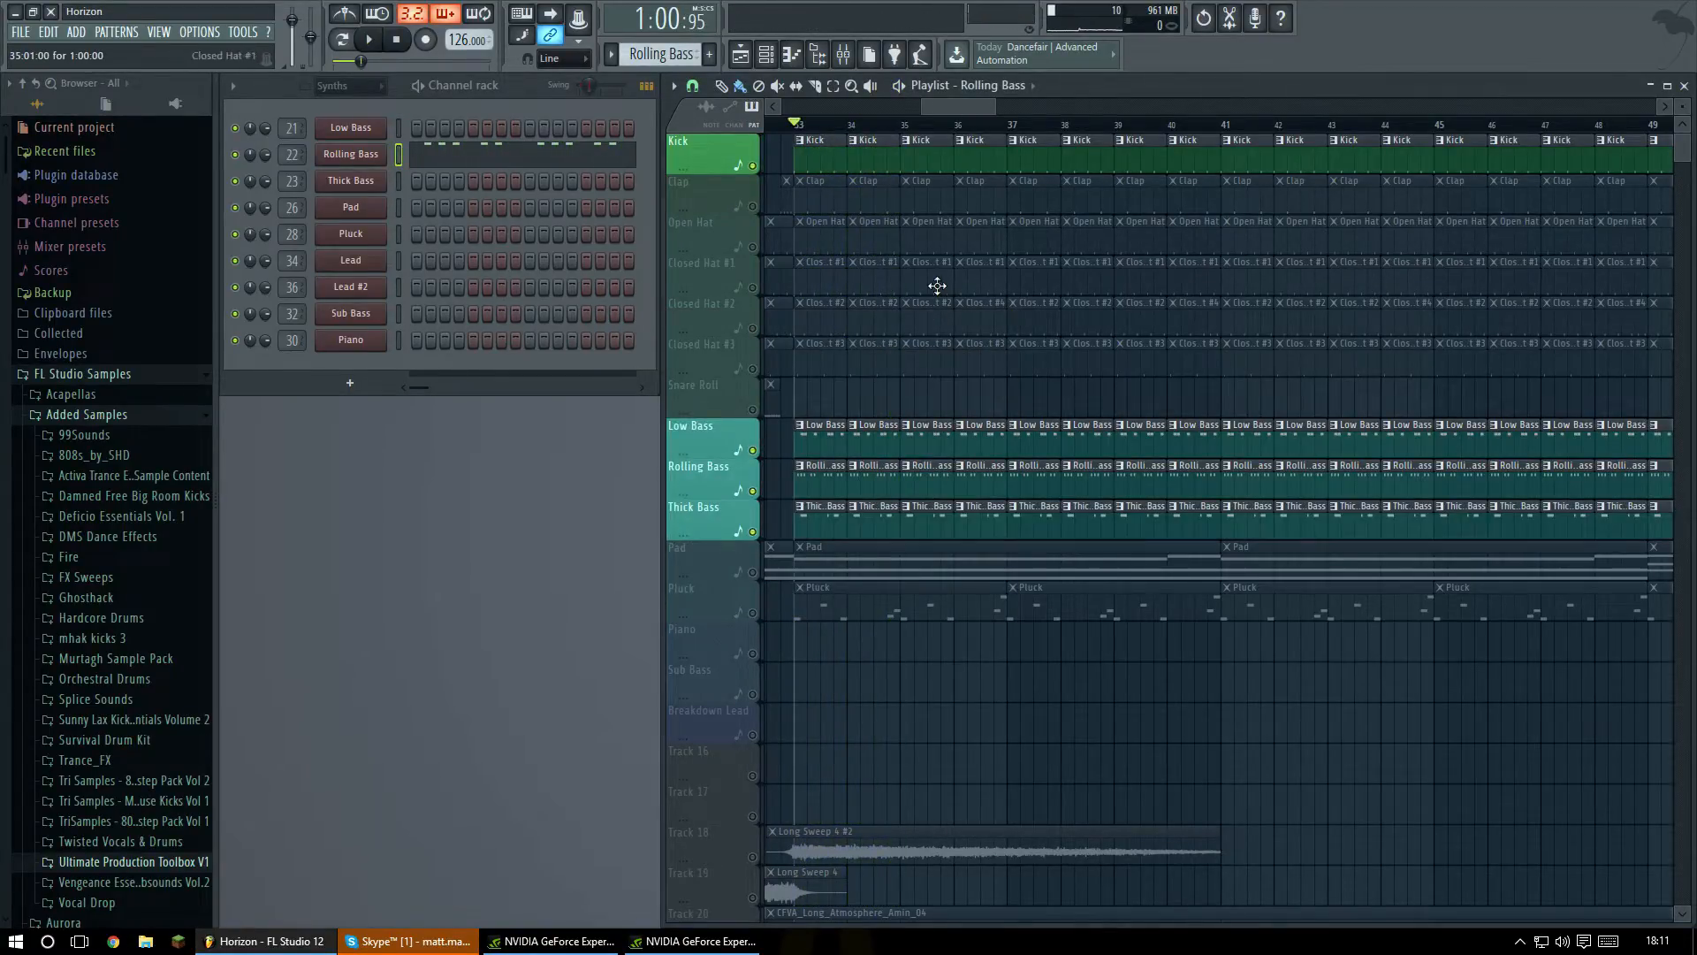
{"action": "left_click", "coordinate": [844, 54]}
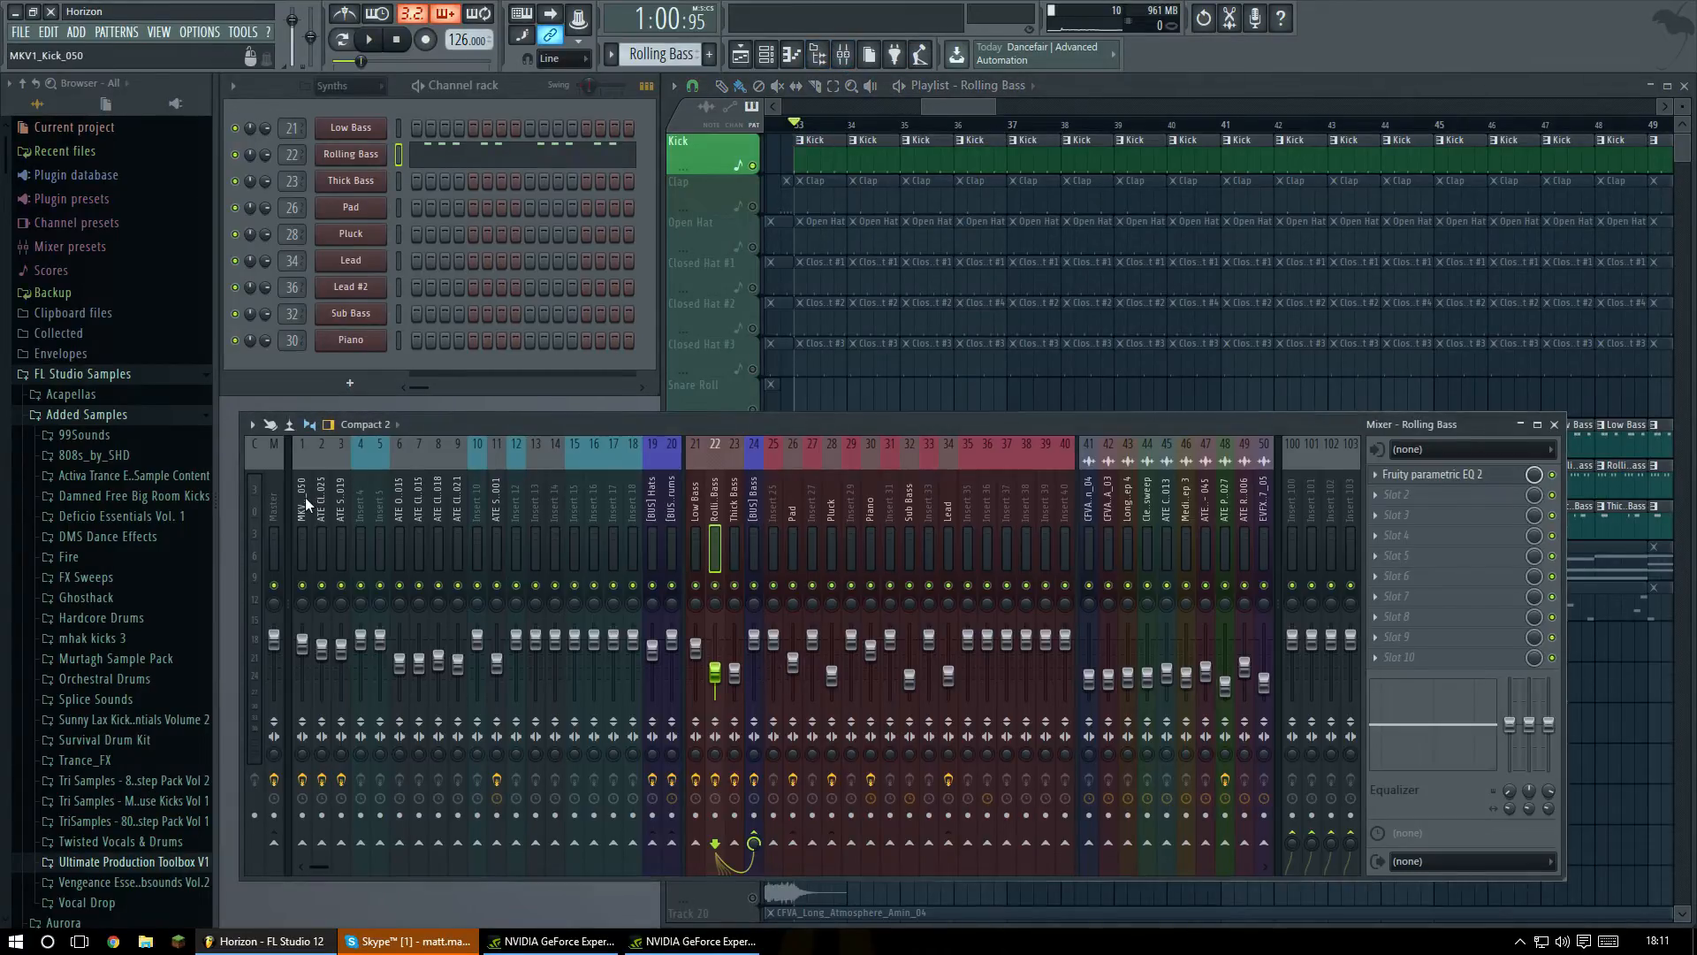
{"action": "left_click", "coordinate": [757, 513]}
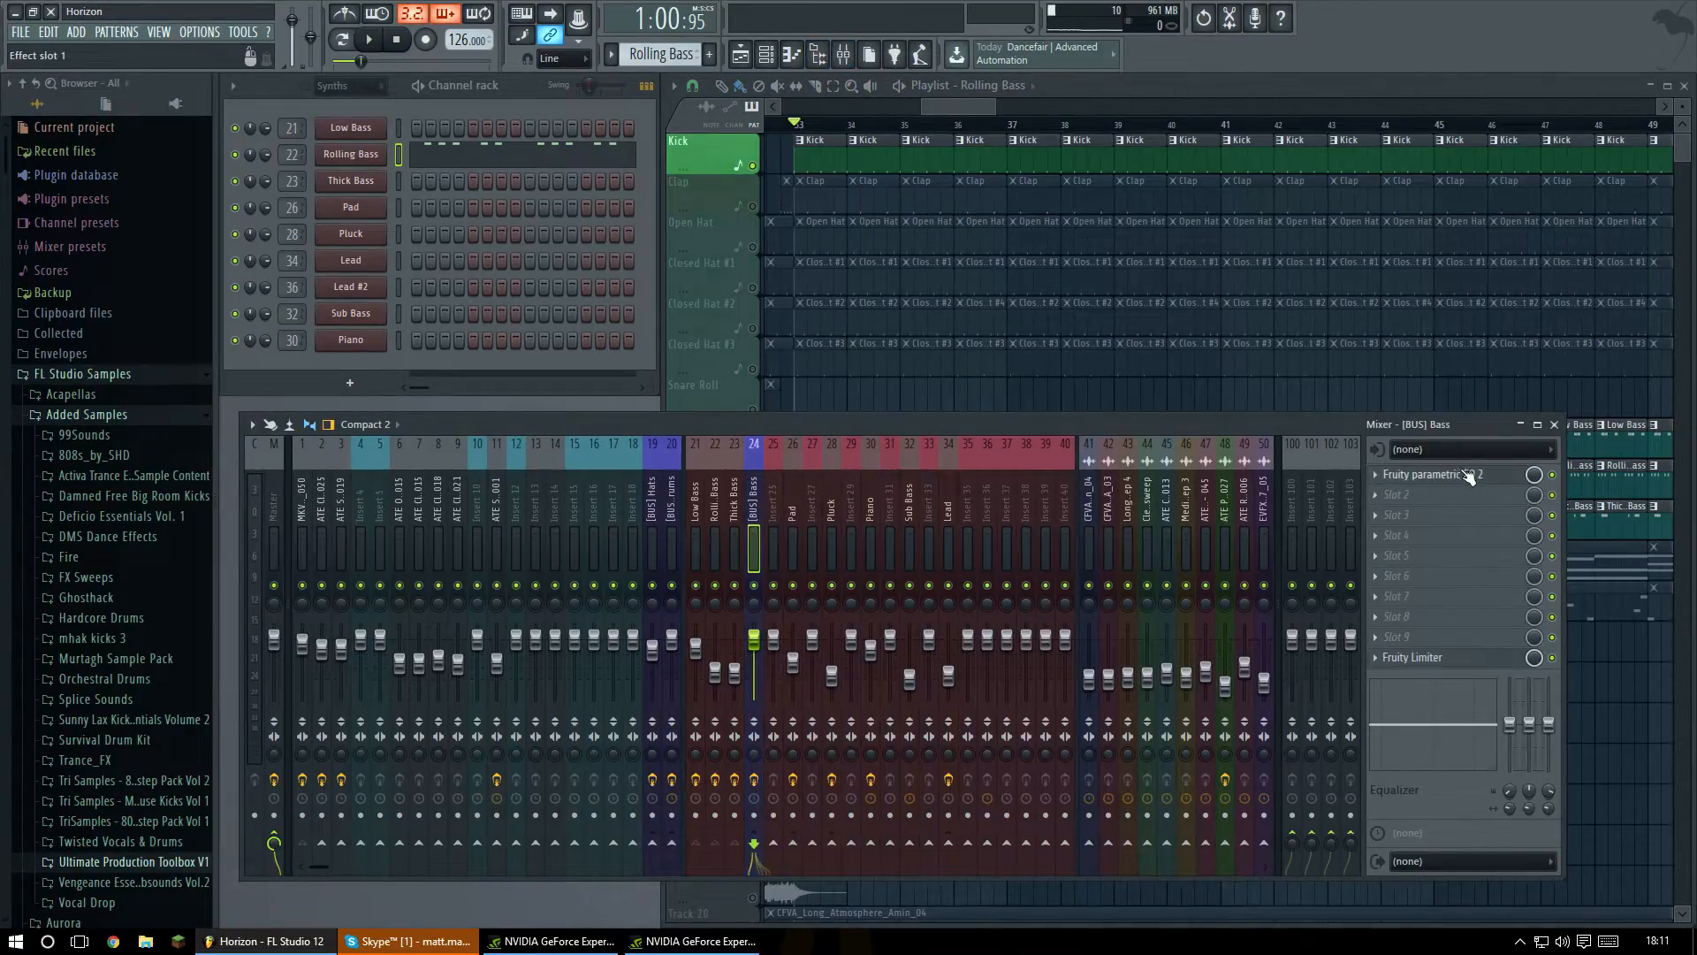
{"action": "left_click", "coordinate": [1468, 479]}
{"action": "left_click_drag", "start_coordinate": [708, 207], "coordinate": [1015, 159]}
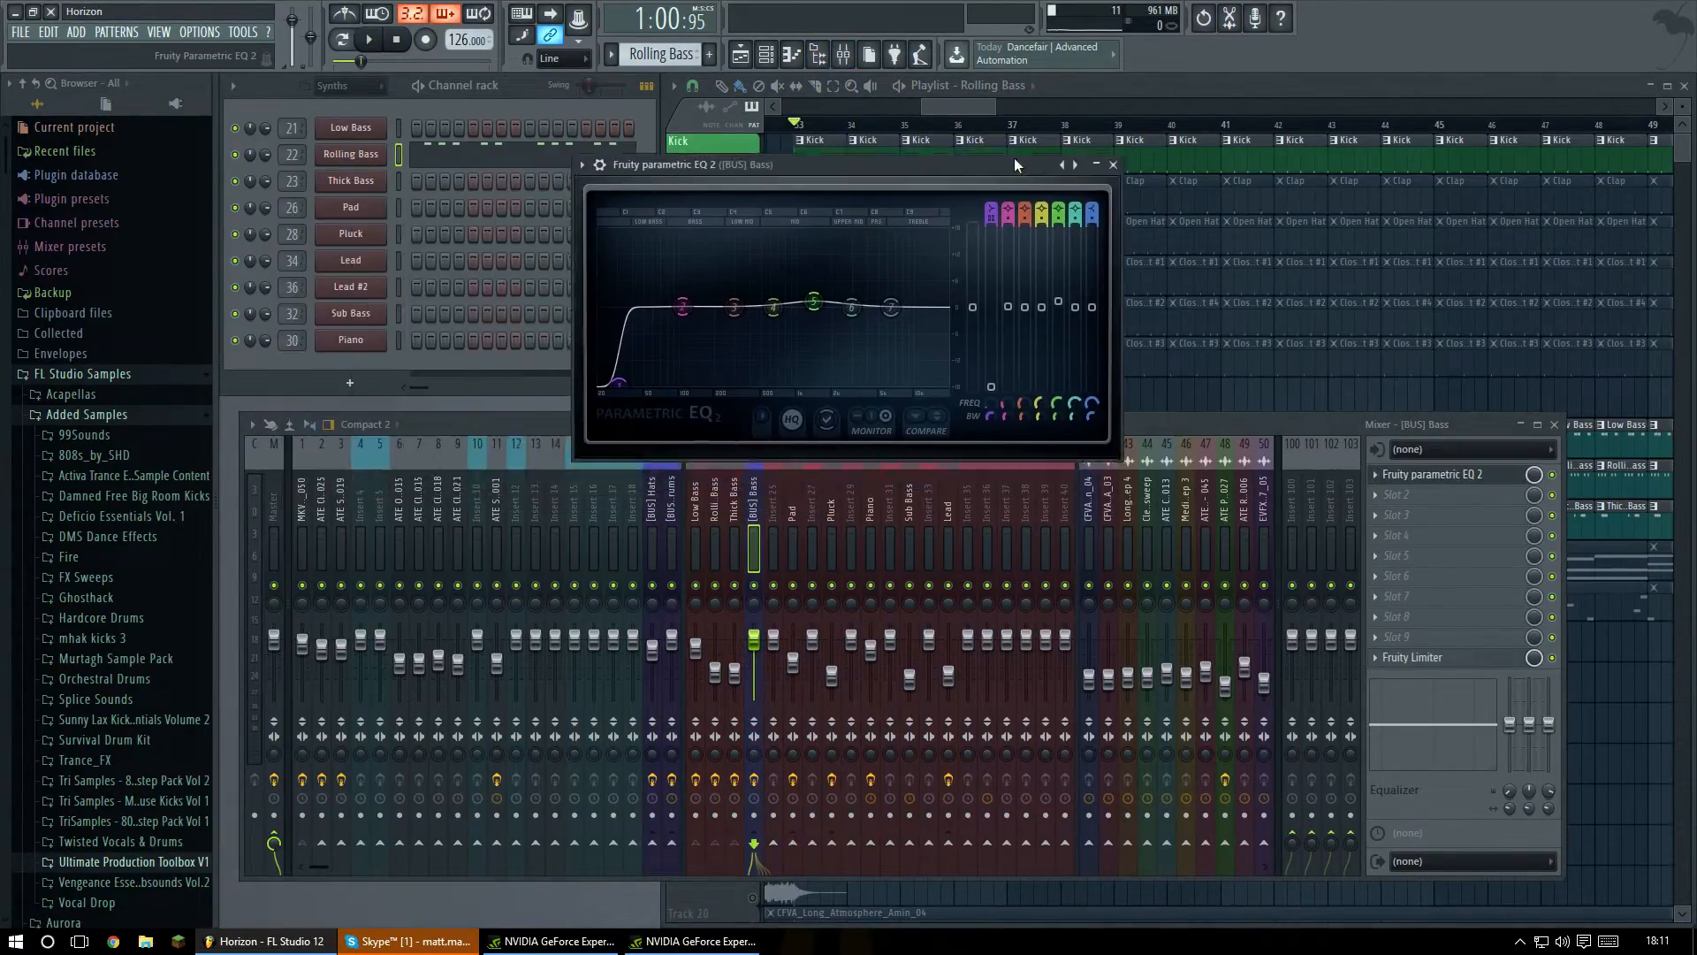
{"action": "left_click", "coordinate": [1113, 164]}
Open the Fruity Limiter on the [BUS] Bass track, play the basses briefly, and close the limiter and mixer.
{"action": "left_click", "coordinate": [1415, 657]}
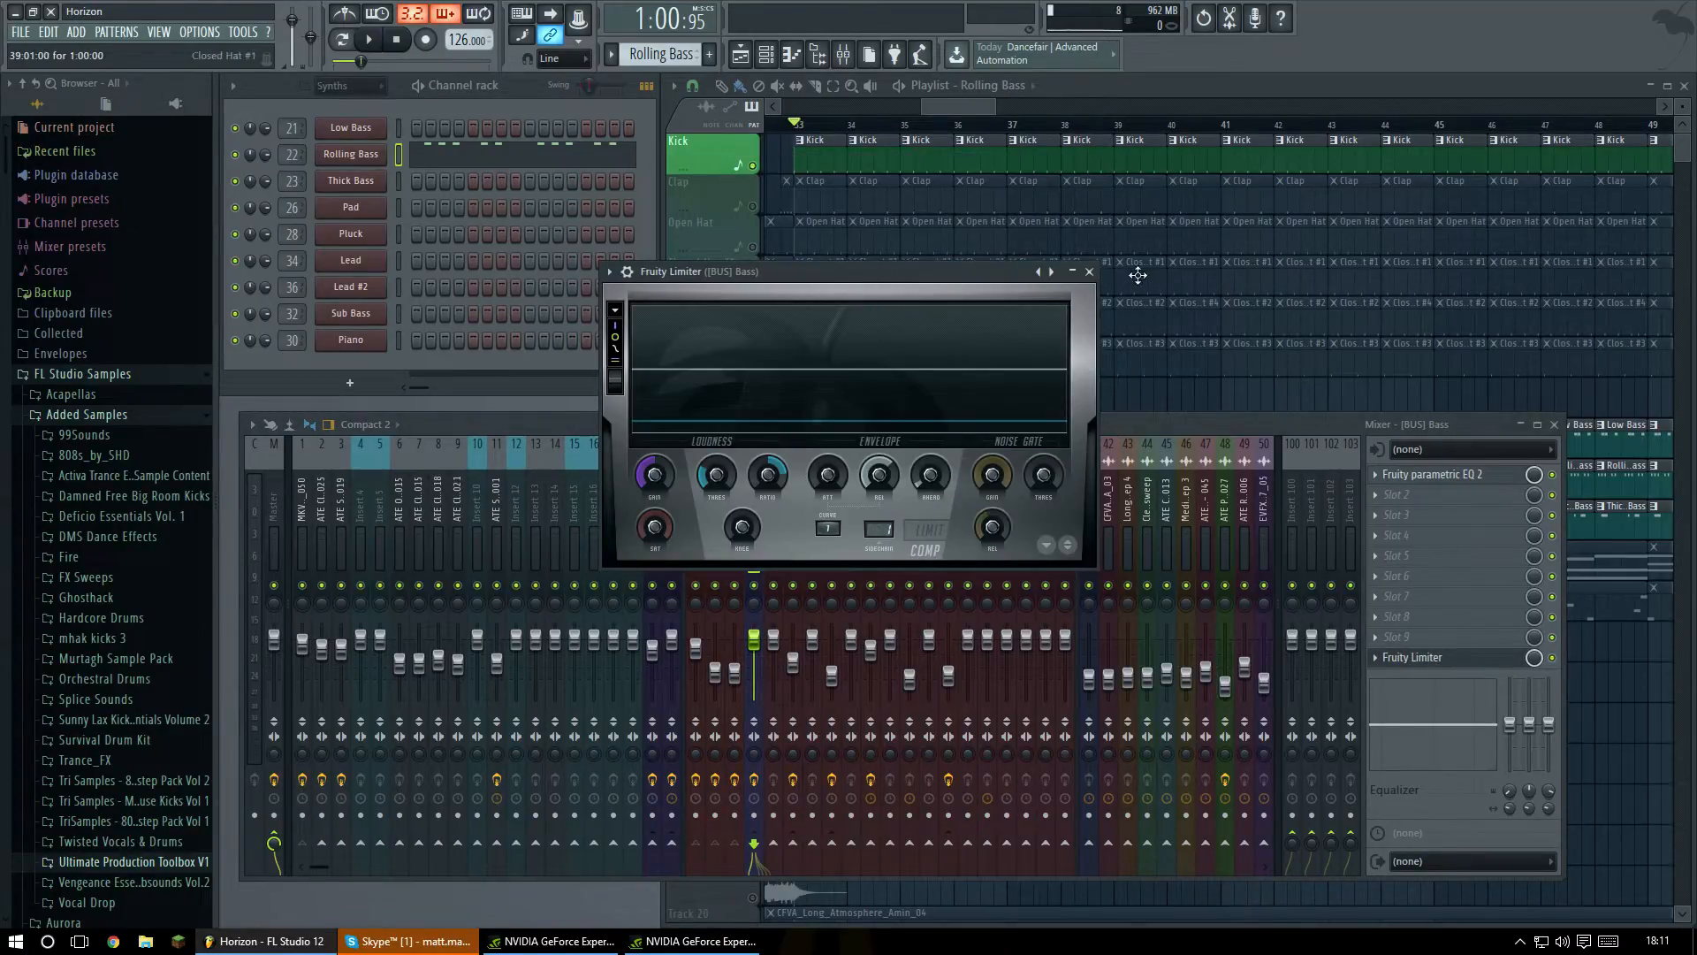
{"action": "left_click", "coordinate": [1089, 272]}
{"action": "left_click", "coordinate": [1414, 657]}
{"action": "left_click_drag", "start_coordinate": [783, 279], "coordinate": [734, 258]}
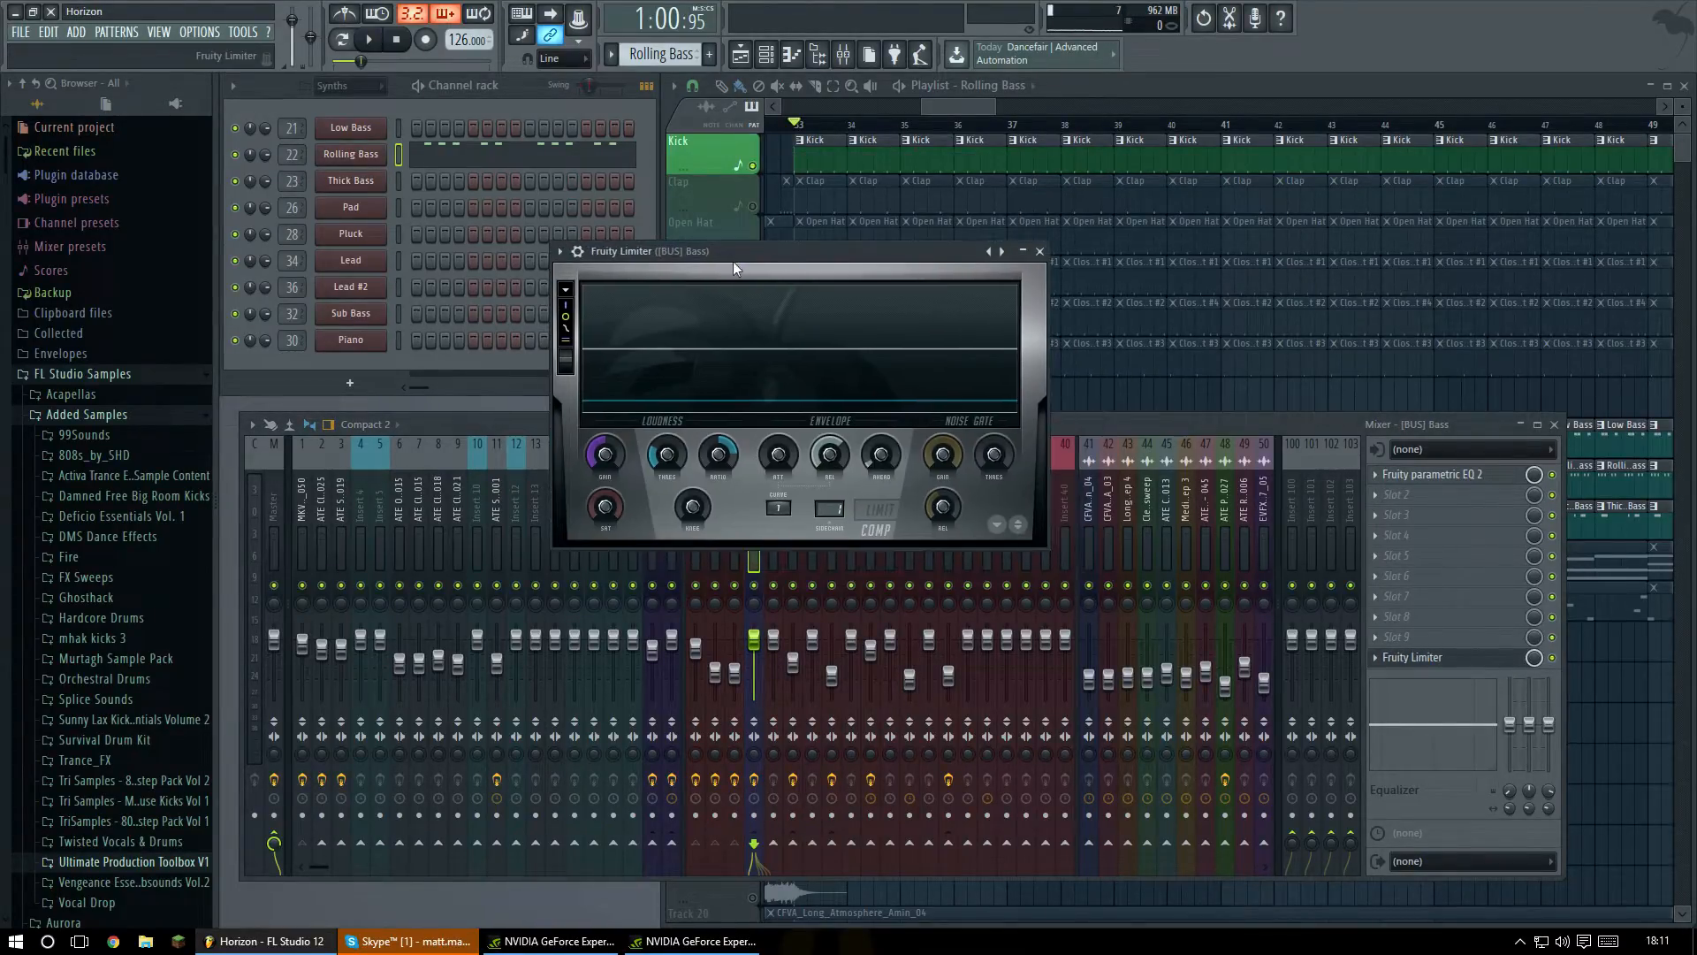
{"action": "key", "text": "space"}
{"action": "key", "text": "space"}
{"action": "left_click", "coordinate": [1040, 252]}
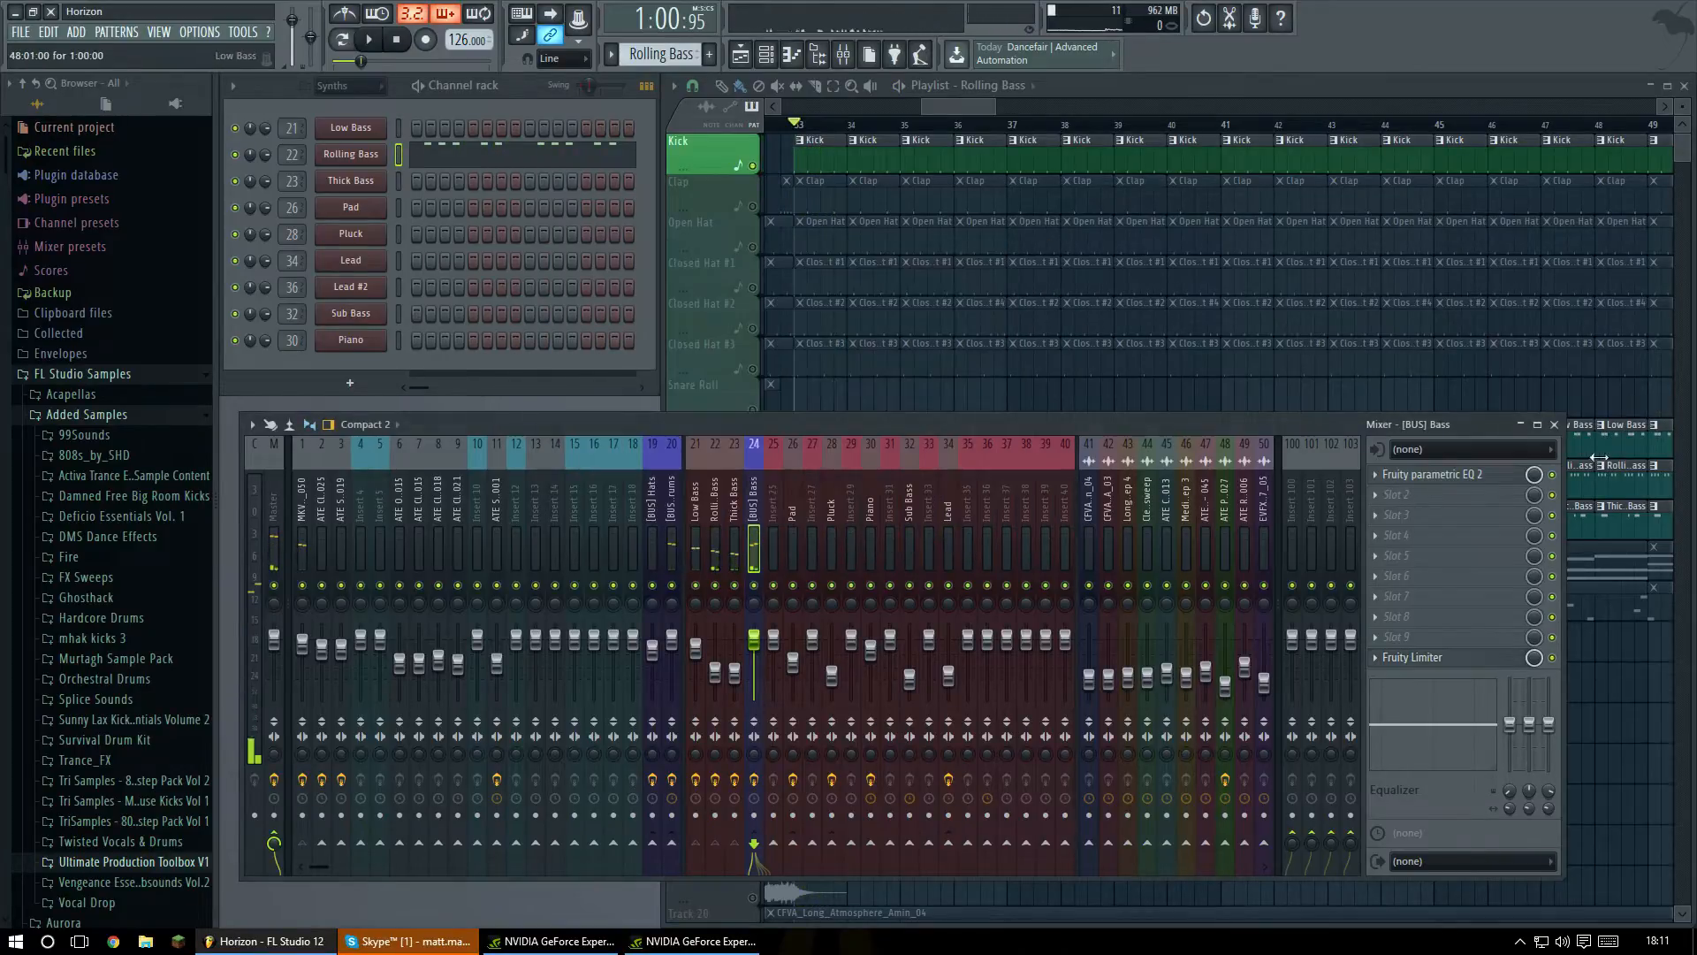
{"action": "left_click", "coordinate": [1554, 424]}
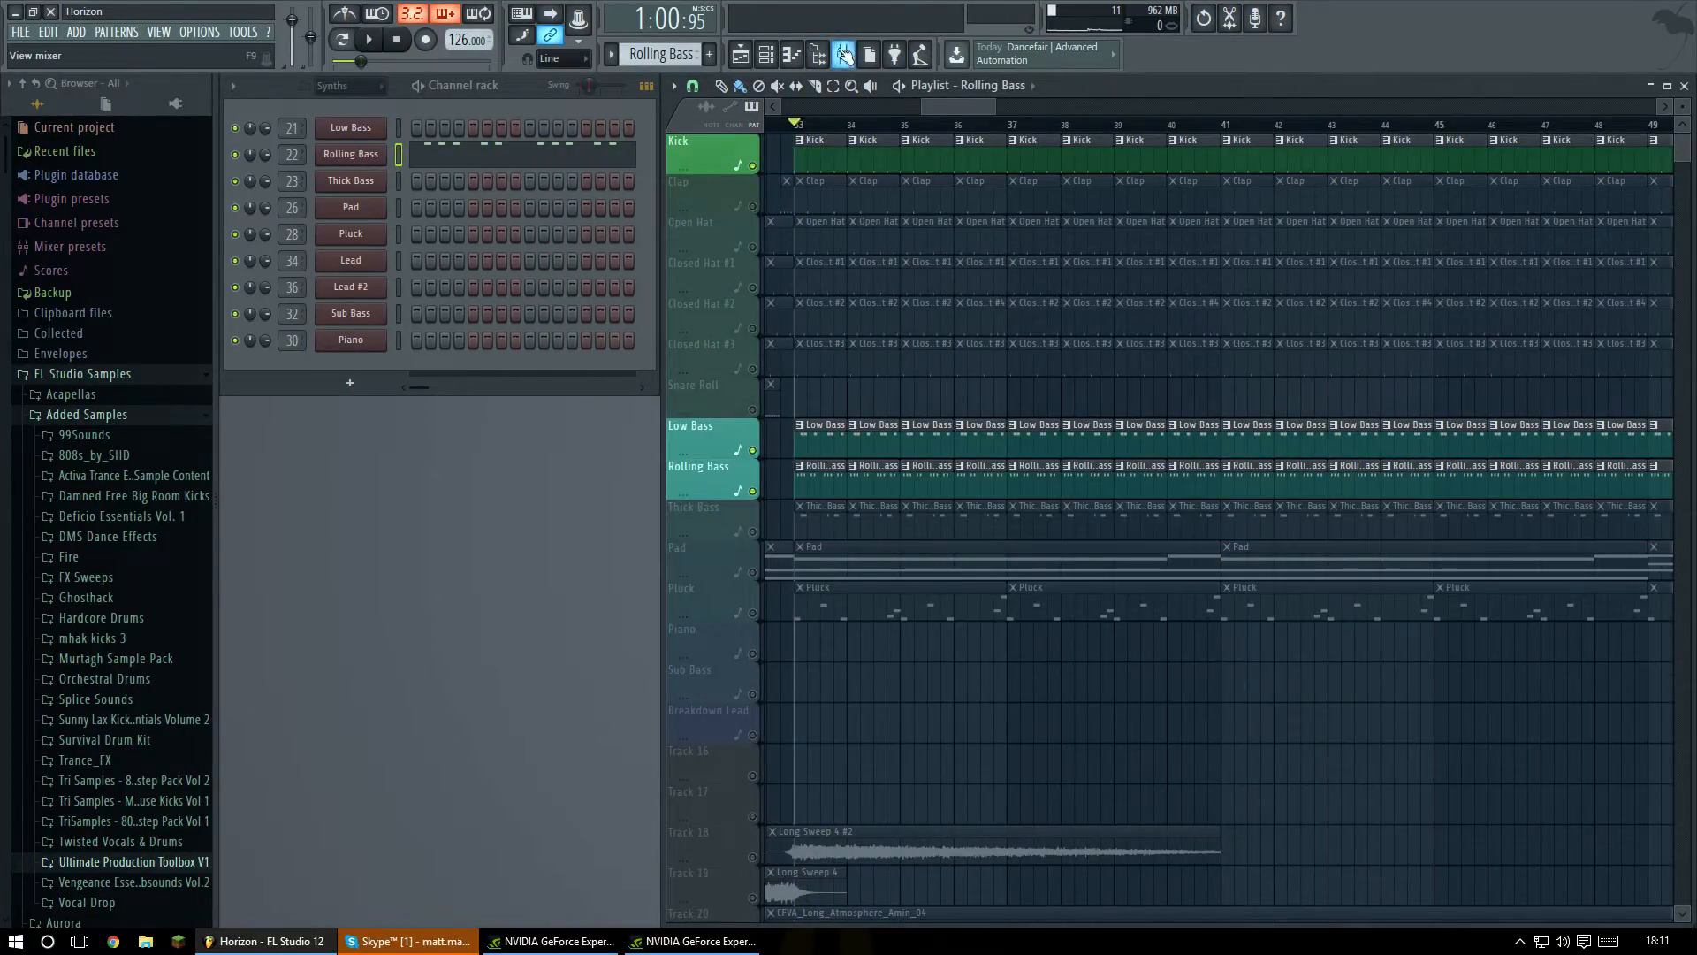
Examine the [BUS] Bass Fruity Limiter's sidechain ducking during playback, muting and unmuting the kick to compare.
{"action": "left_click", "coordinate": [845, 55]}
{"action": "left_click", "coordinate": [1414, 657]}
{"action": "key", "text": "space"}
{"action": "left_click_drag", "start_coordinate": [809, 240], "coordinate": [773, 205]}
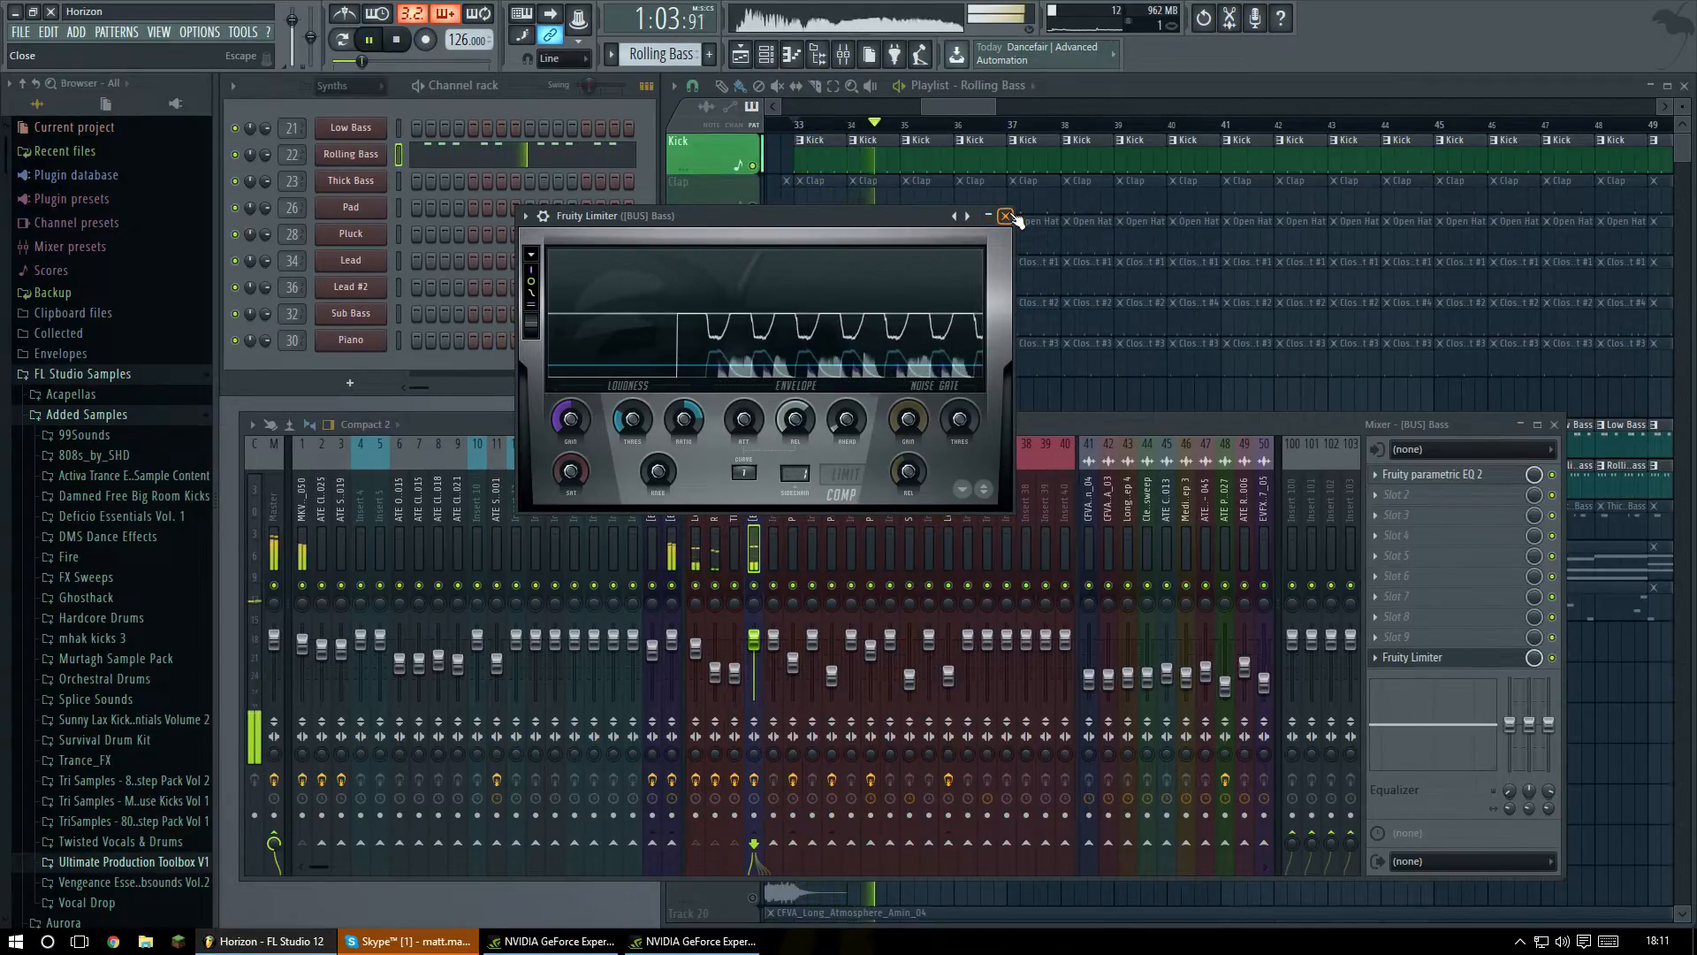
{"action": "left_click", "coordinate": [754, 168]}
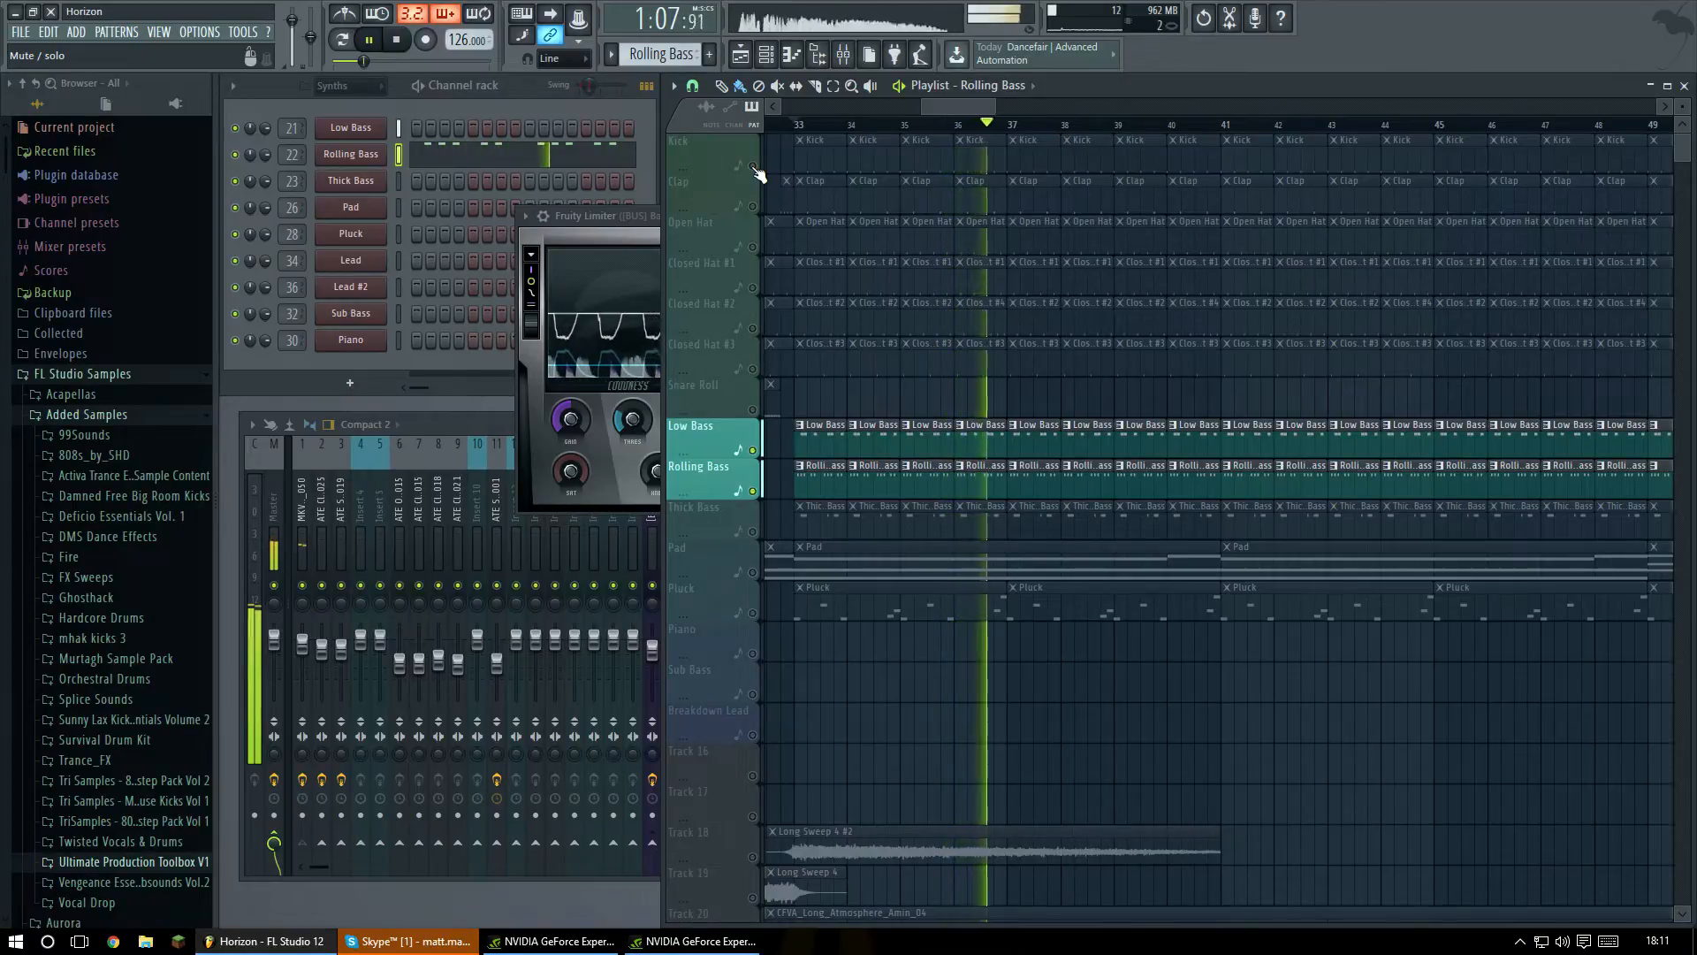
{"action": "left_click", "coordinate": [753, 167]}
{"action": "left_click", "coordinate": [619, 215]}
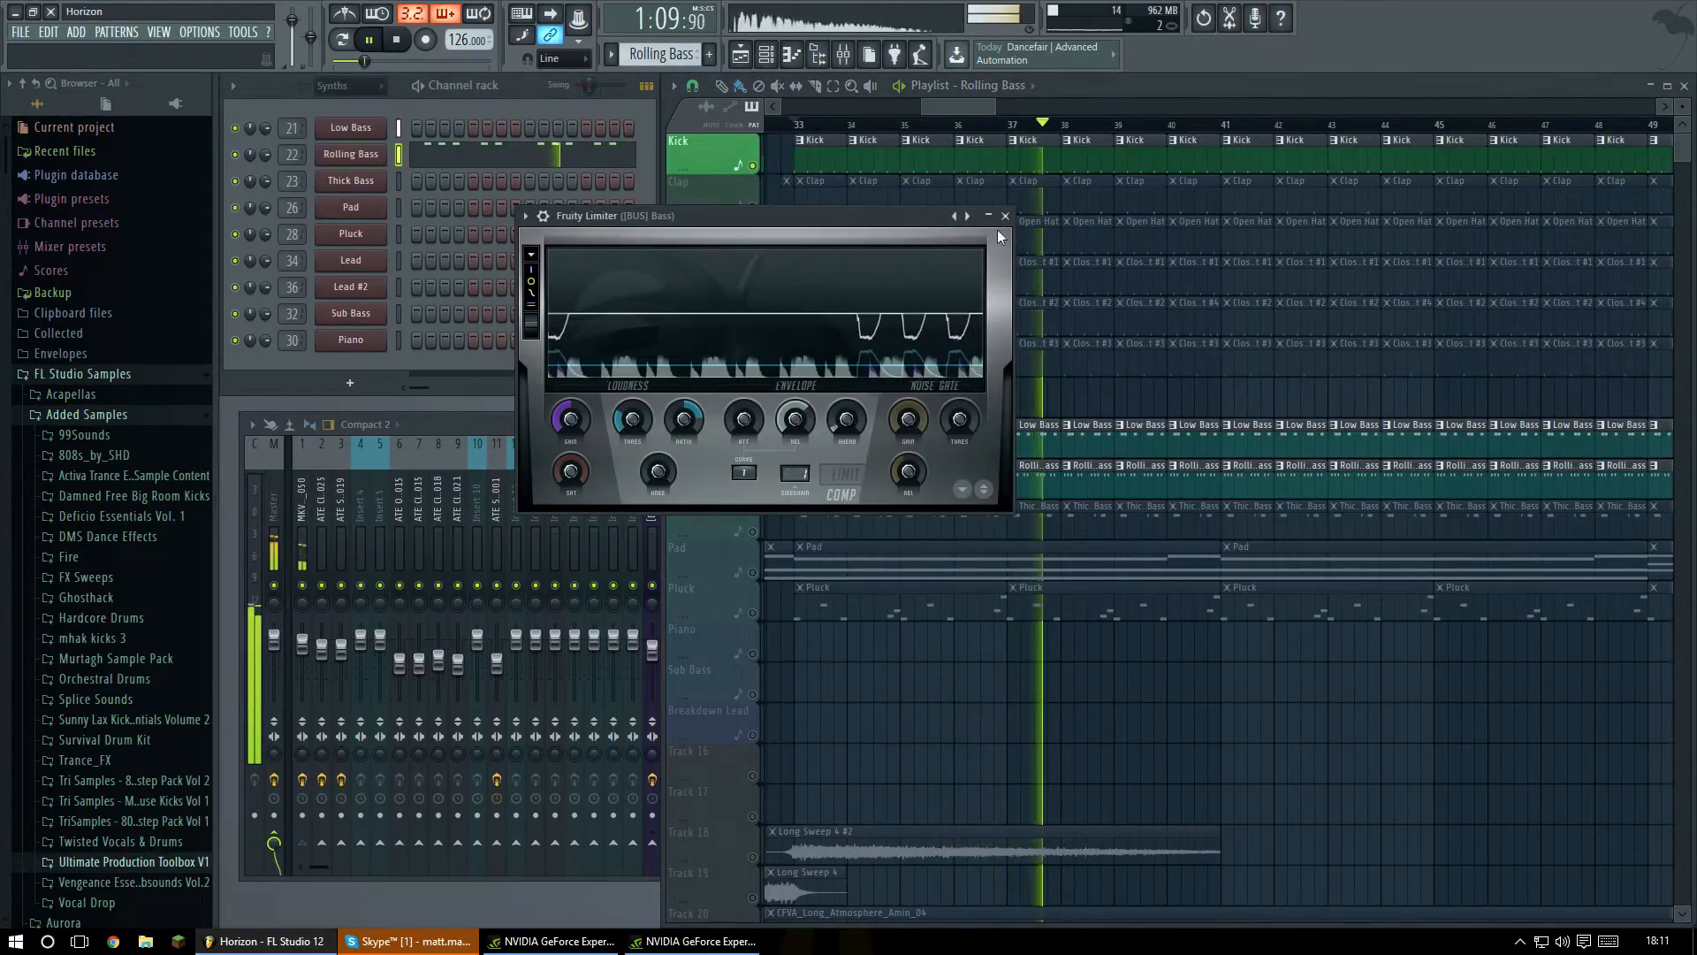
{"action": "key", "text": "space"}
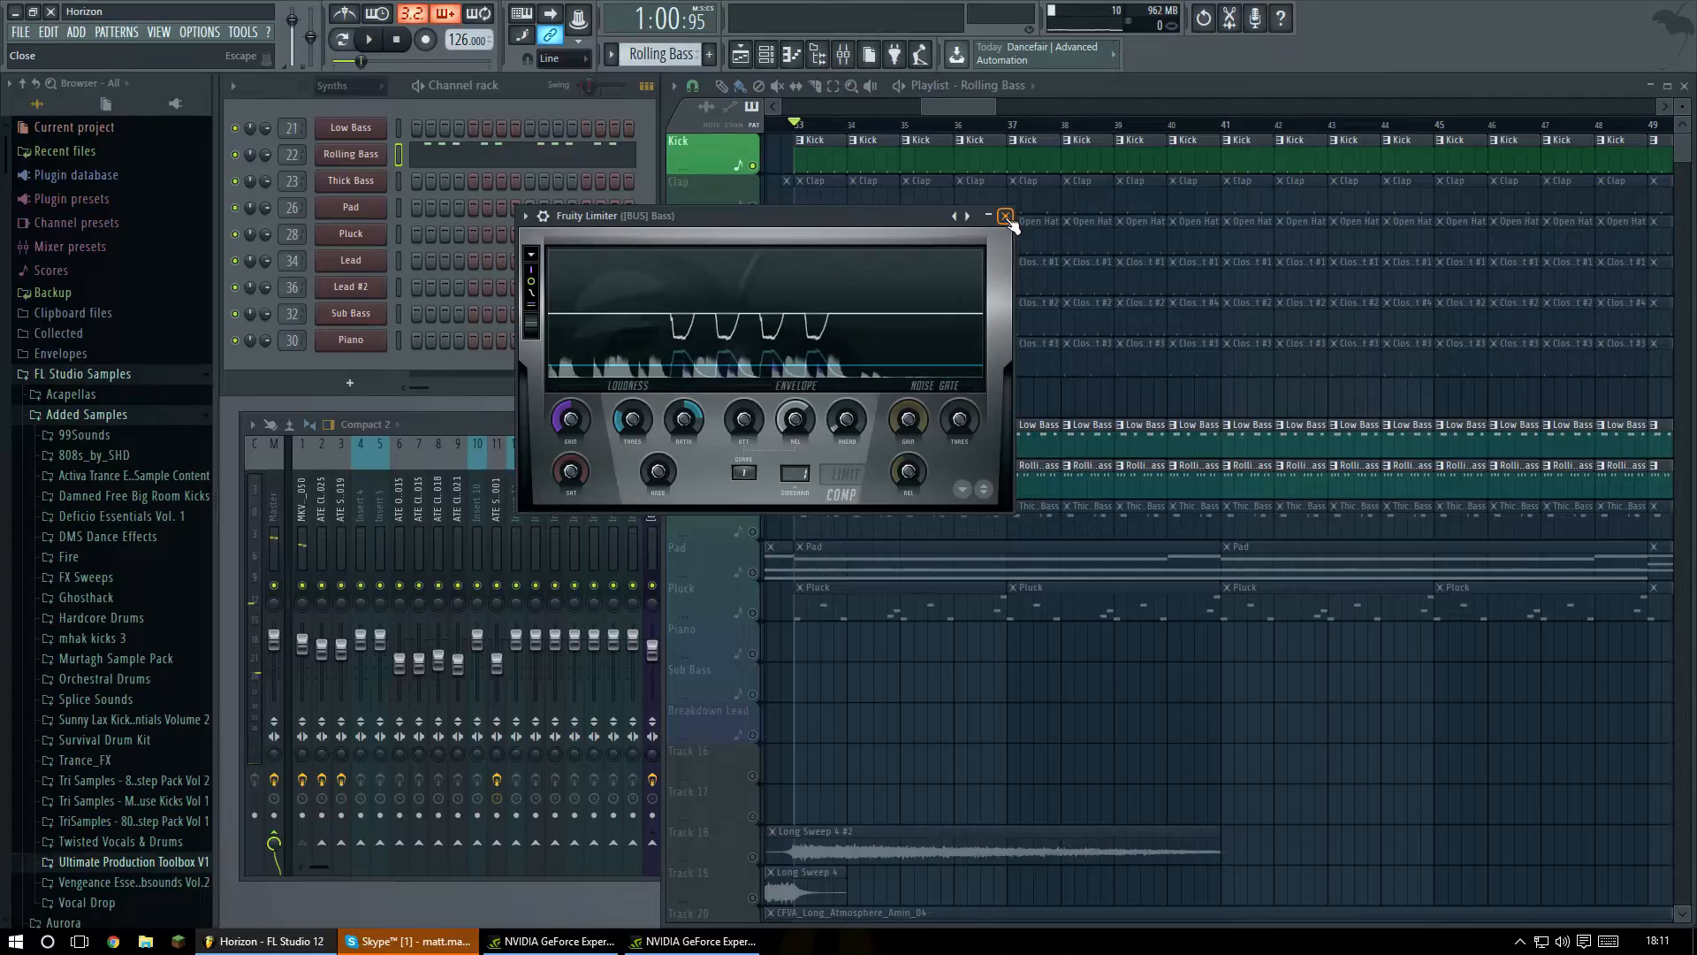
{"action": "left_click", "coordinate": [1006, 216]}
Select the Thick Bass mixer track and unmute Thick Bass in the playlist.
{"action": "left_click", "coordinate": [635, 418]}
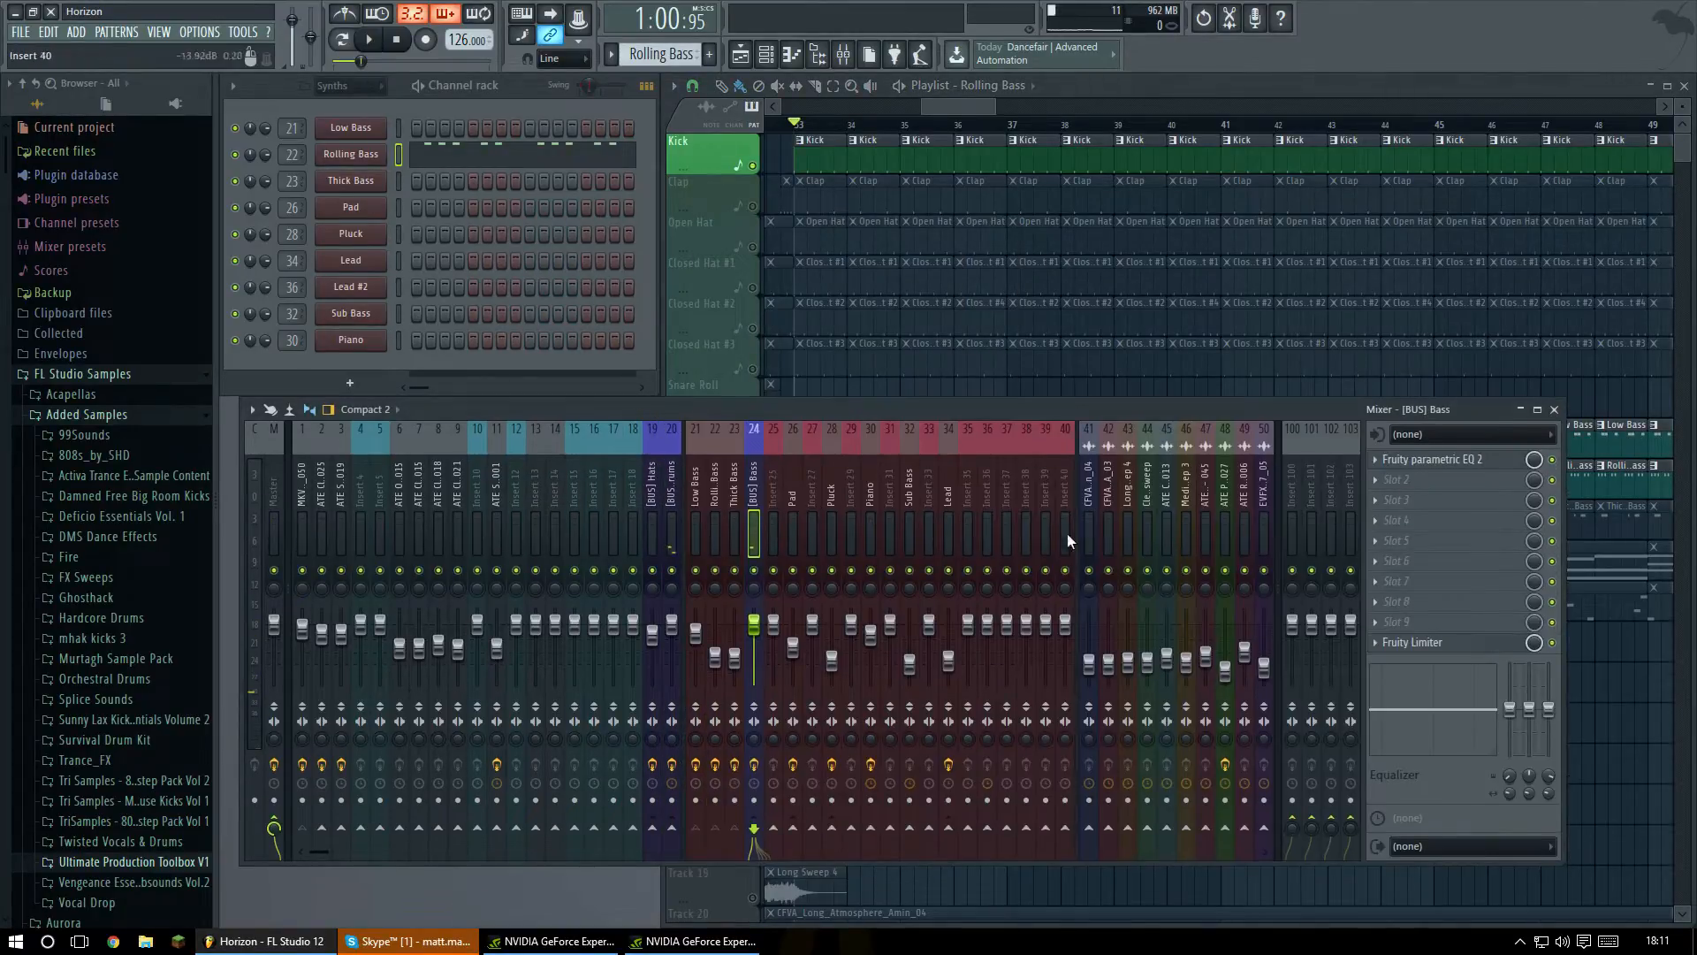
{"action": "left_click", "coordinate": [735, 495]}
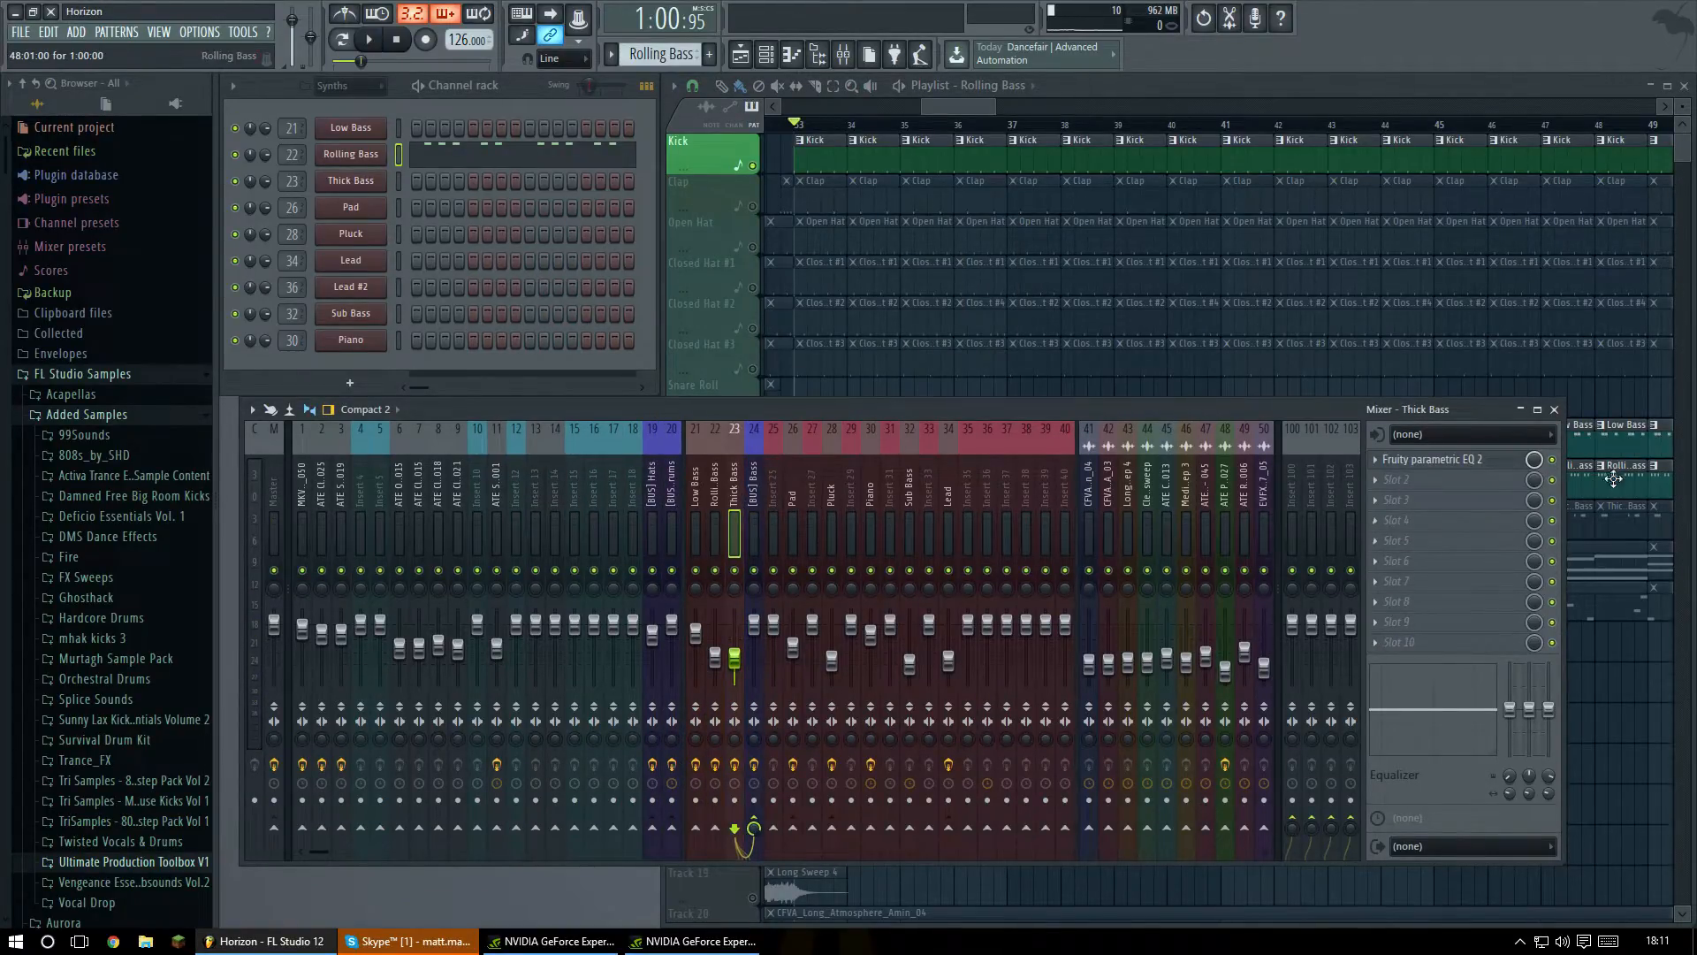
{"action": "left_click", "coordinate": [1555, 409]}
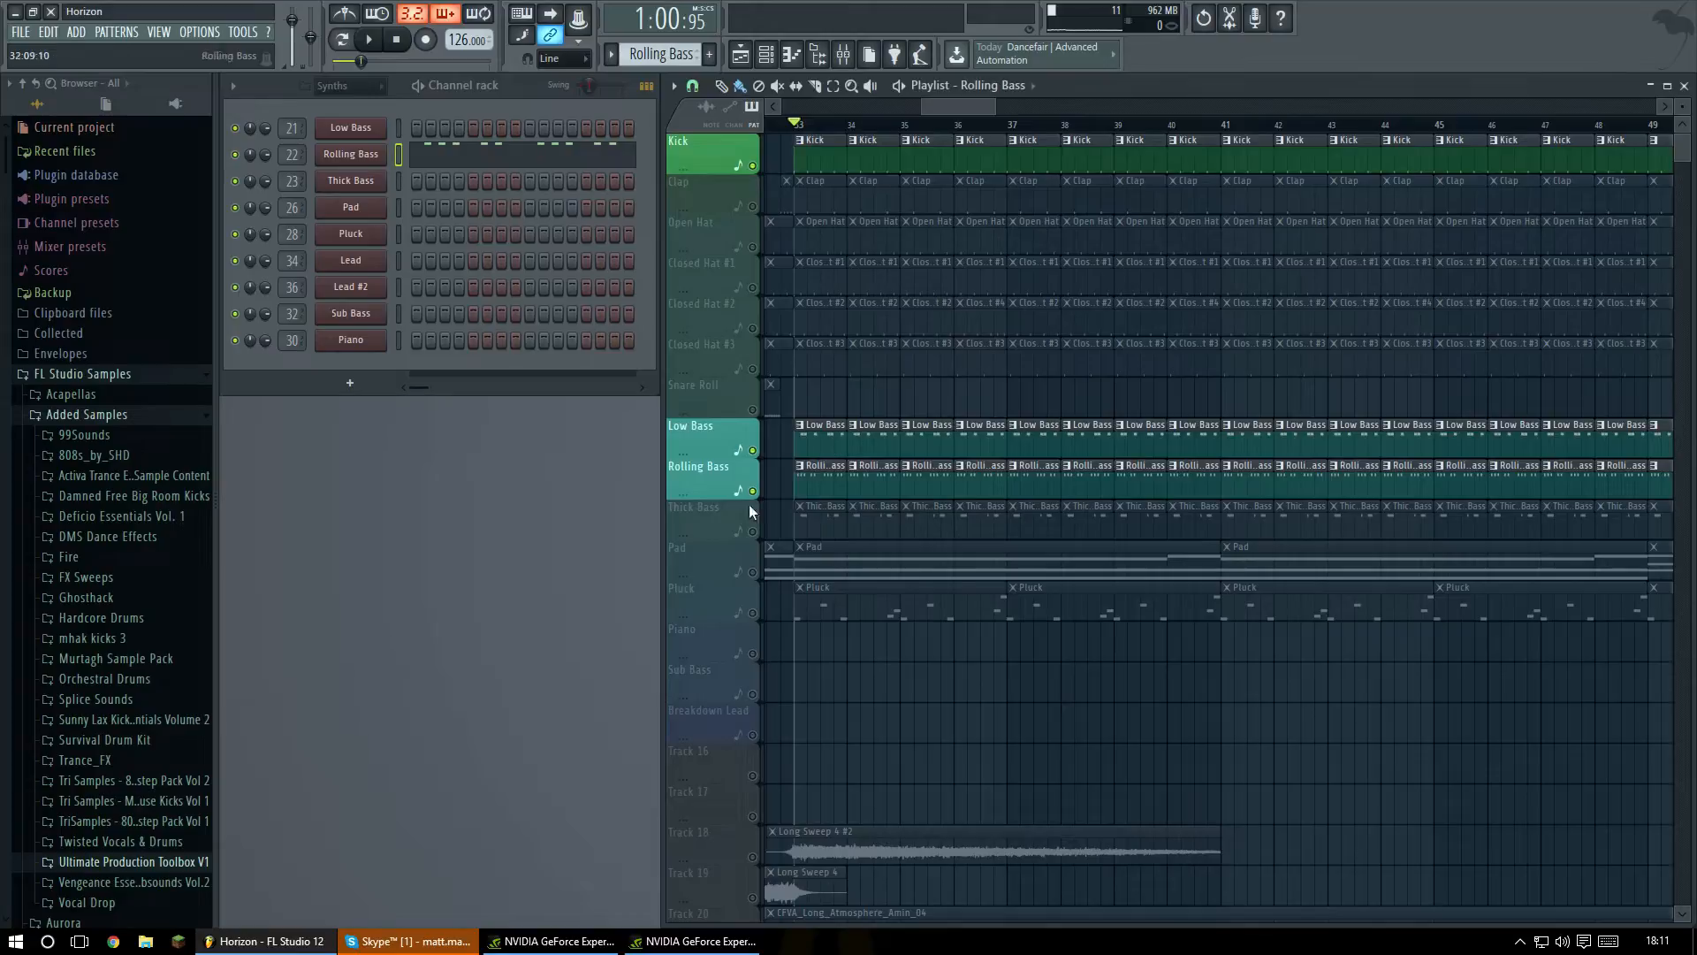
{"action": "left_click", "coordinate": [827, 530]}
Open the Thick Bass channel's Sylenth1 with the BASS - Super Gritty preset and compare Part A and Part B.
{"action": "left_click", "coordinate": [351, 180]}
{"action": "left_click_drag", "start_coordinate": [644, 285], "coordinate": [607, 217]}
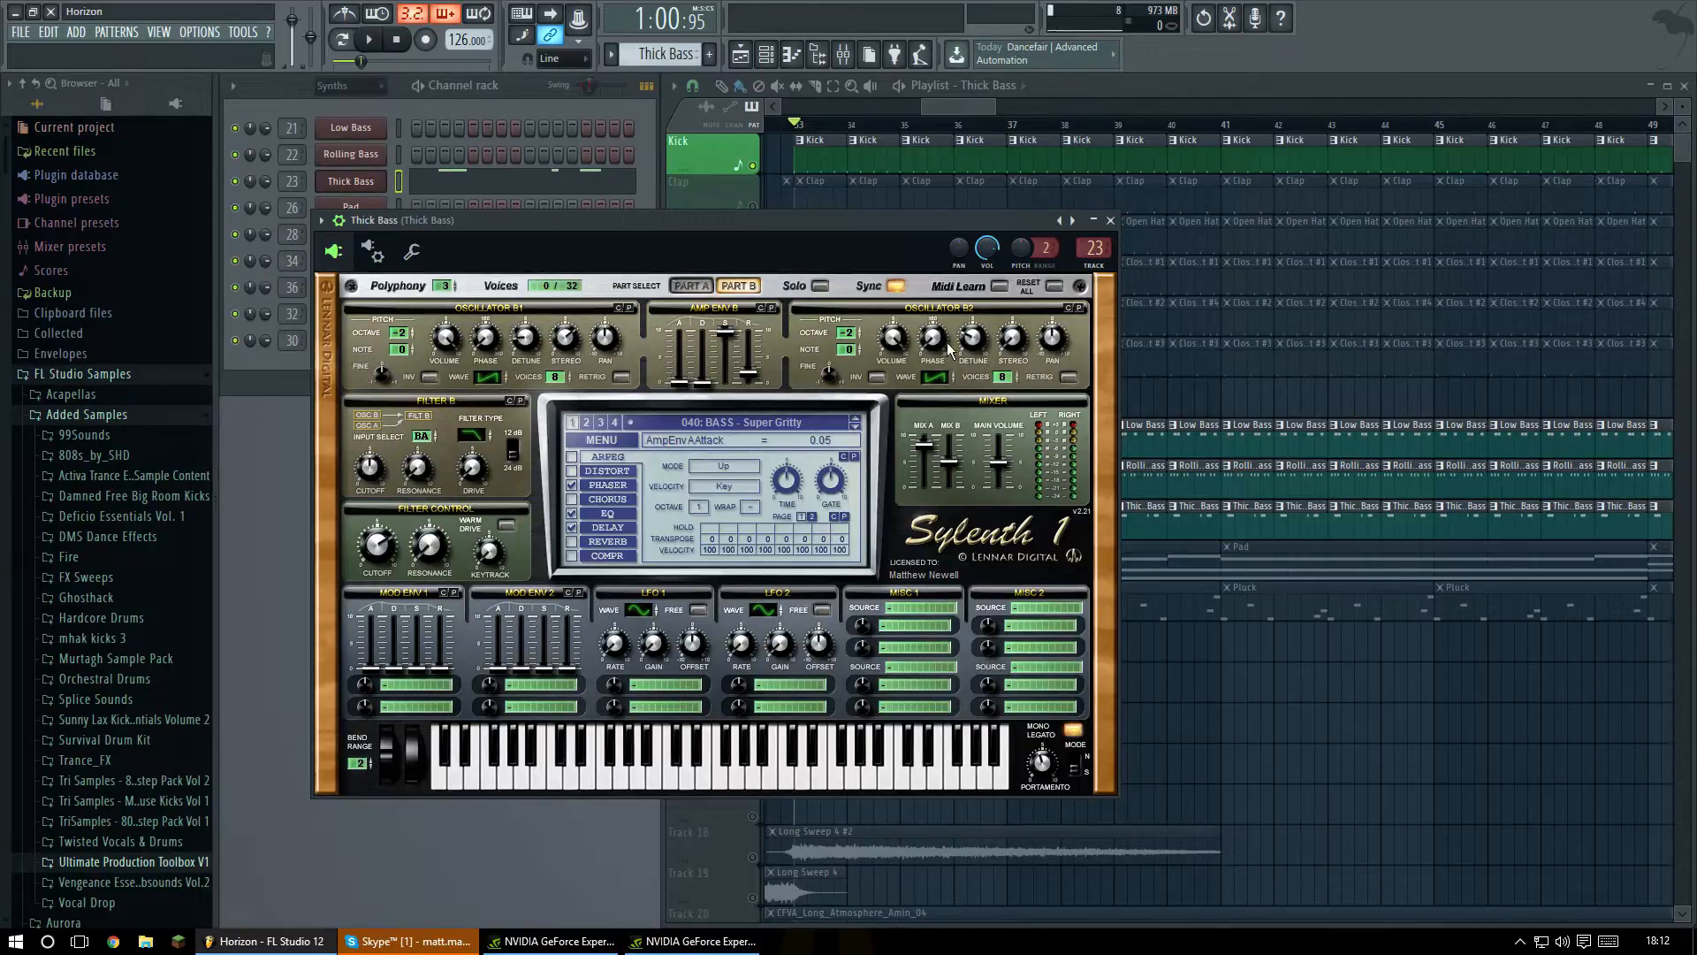
{"action": "left_click", "coordinate": [699, 290]}
{"action": "left_click", "coordinate": [750, 288]}
{"action": "left_click", "coordinate": [687, 284]}
{"action": "left_click", "coordinate": [708, 287]}
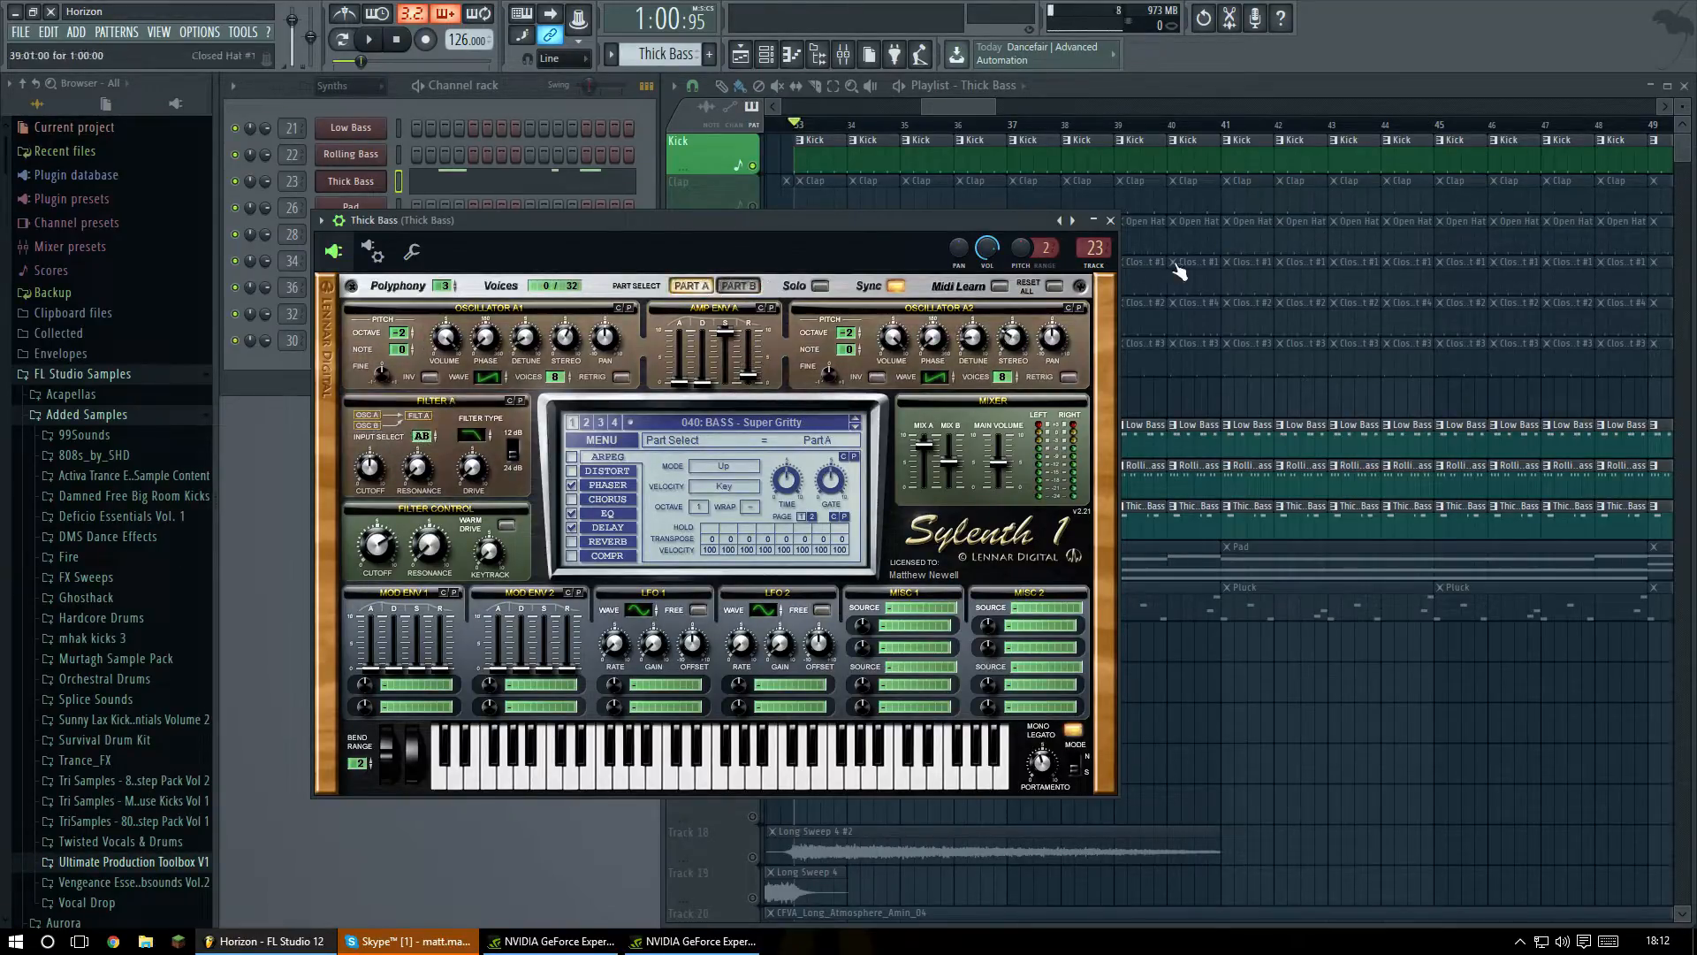
{"action": "left_click", "coordinate": [1110, 221]}
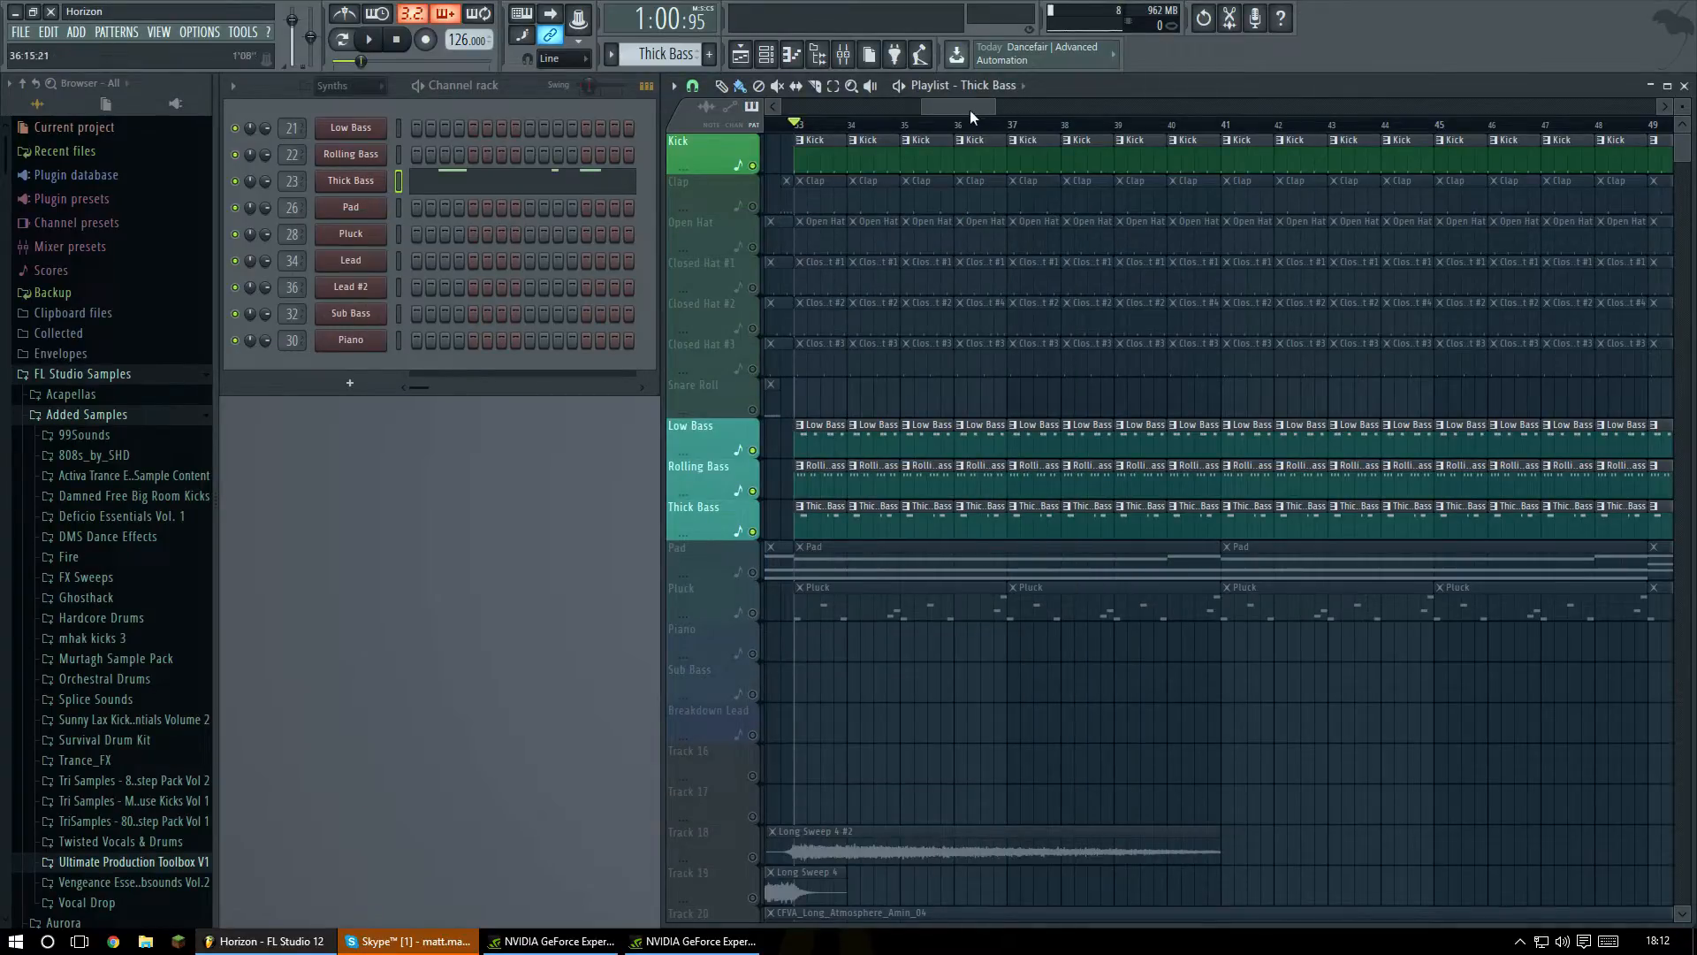
Examine the Fruity parametric EQ 2 curve on the Thick Bass mixer track and close the EQ and mixer.
{"action": "left_click_drag", "start_coordinate": [969, 110], "coordinate": [971, 110]}
{"action": "key", "text": "F9"}
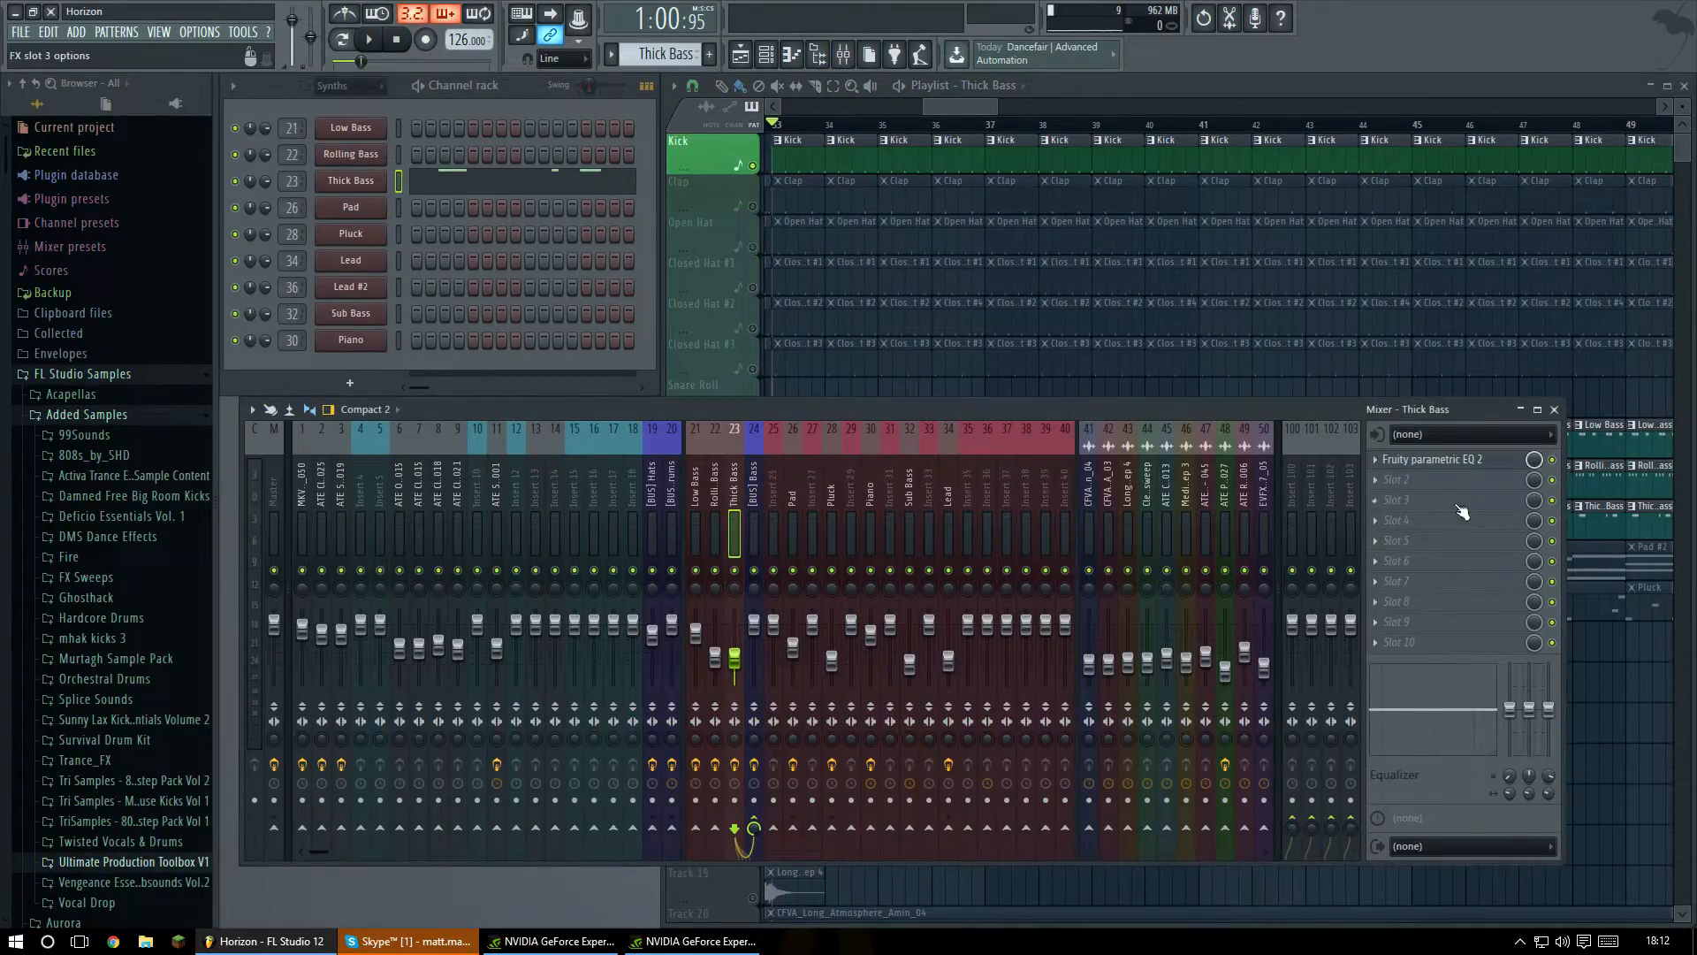
{"action": "left_click", "coordinate": [1428, 460]}
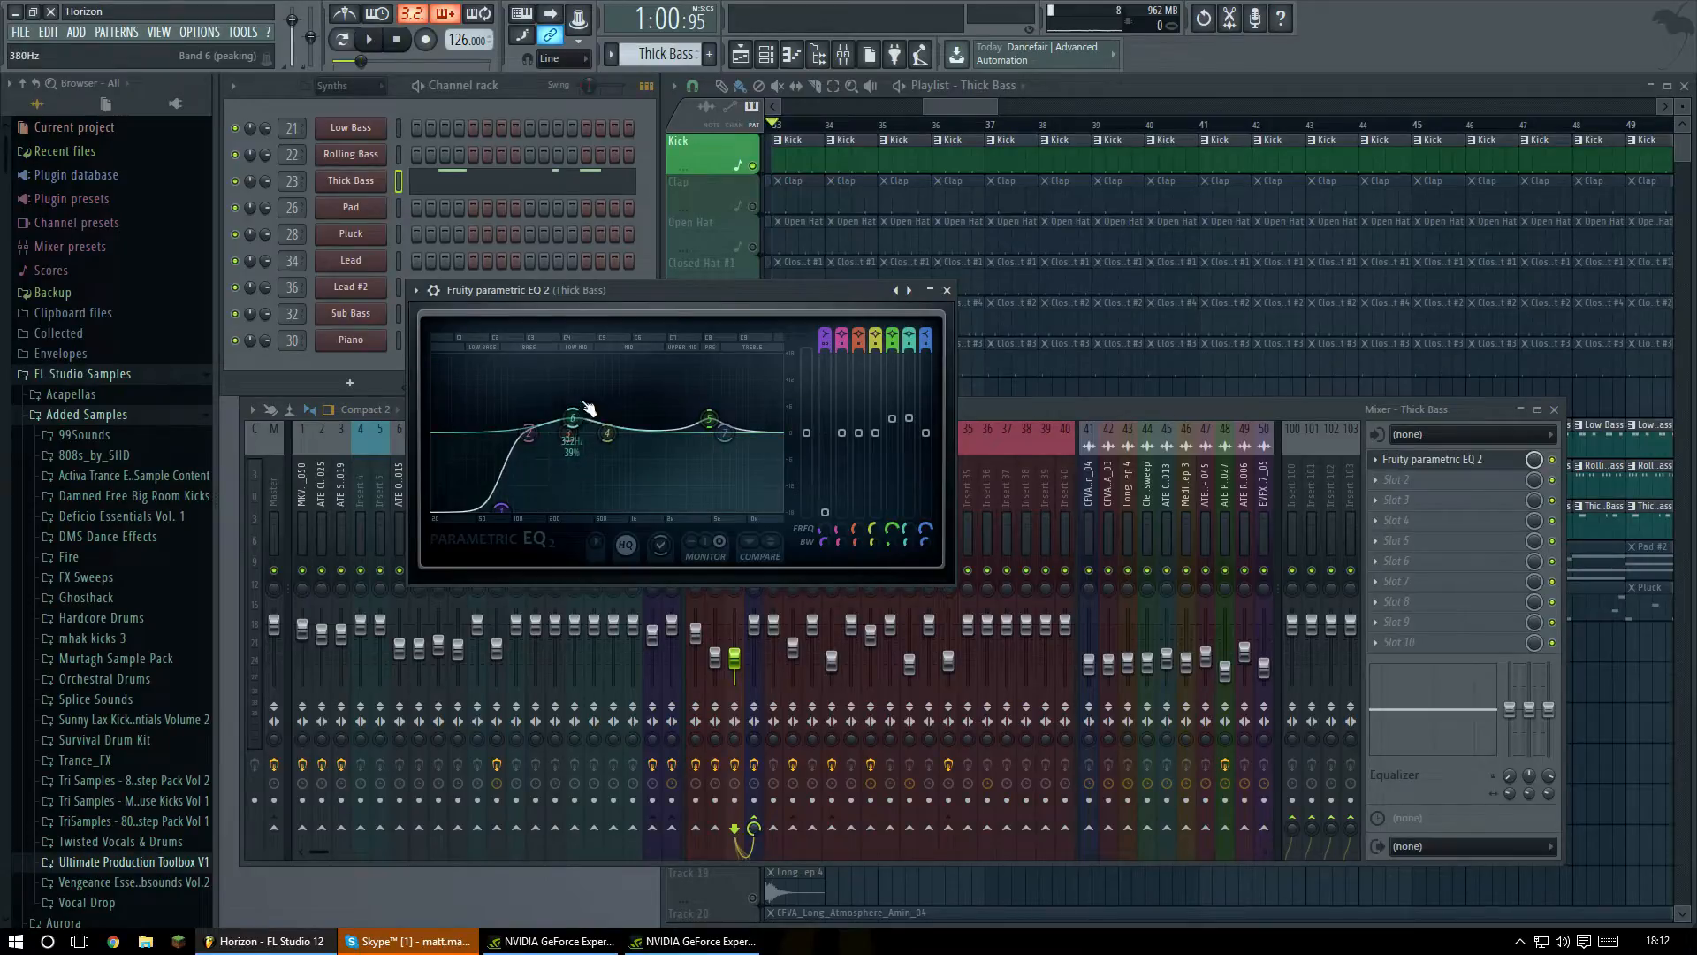
{"action": "left_click", "coordinate": [947, 290]}
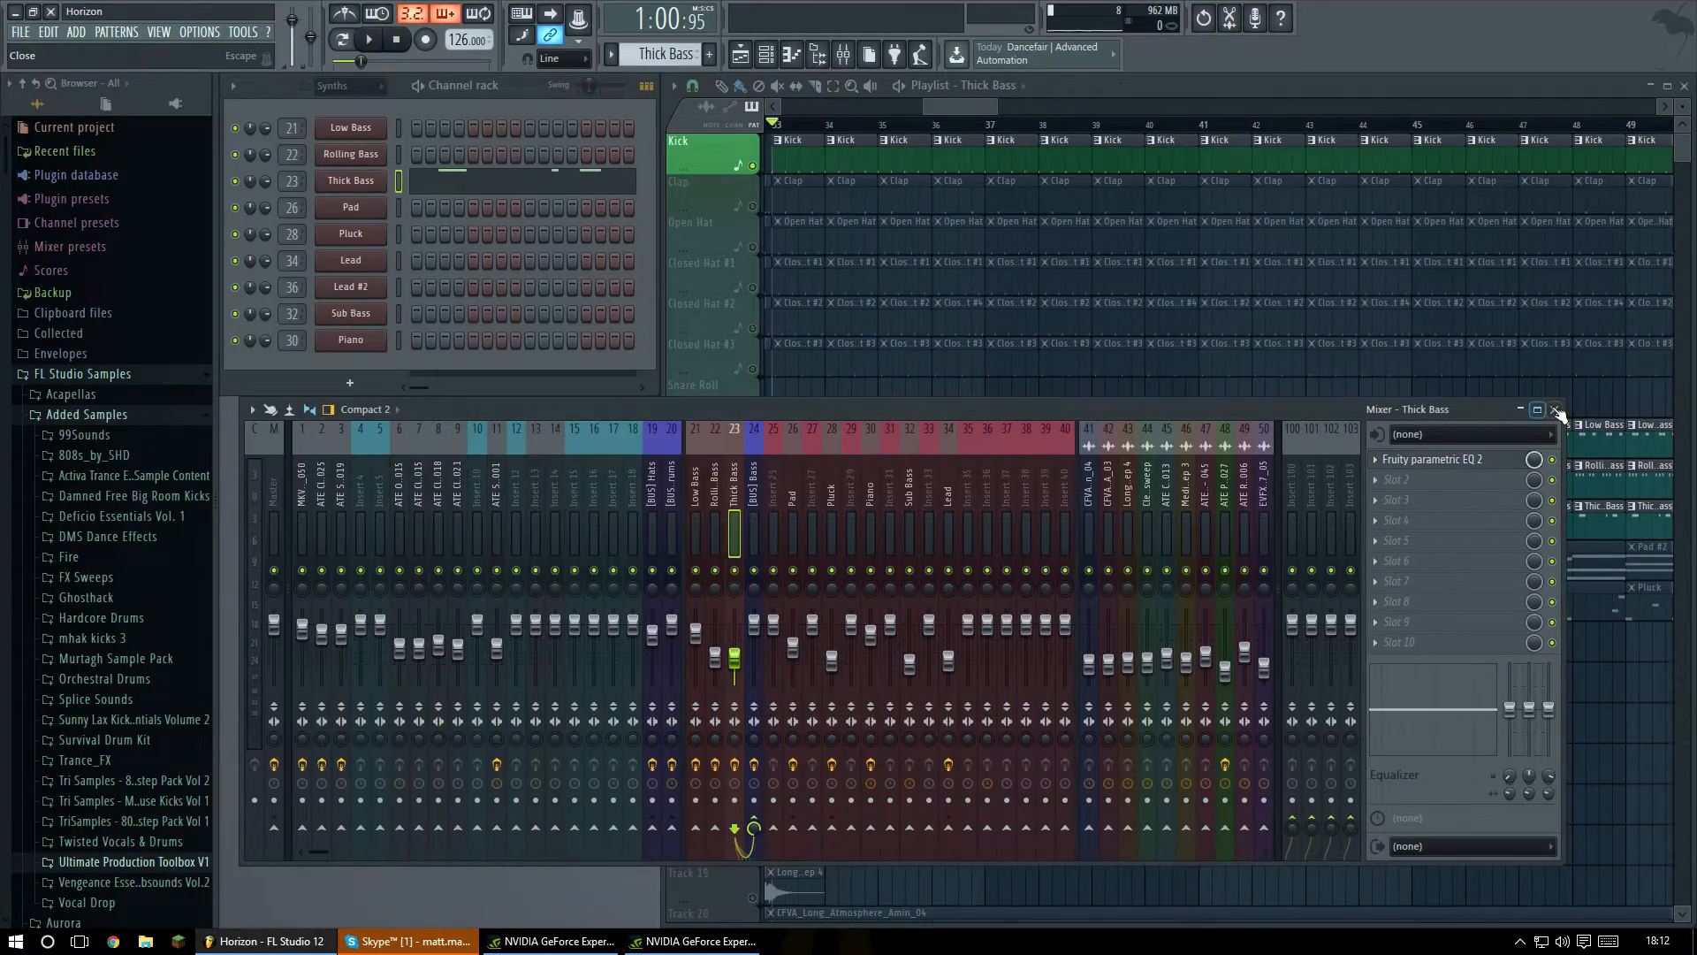
{"action": "left_click", "coordinate": [1555, 409]}
Play the kick with the three basses, inspect the [BUS] Bass Fruity Limiter during playback, and close it with the mixer.
{"action": "key", "text": "space"}
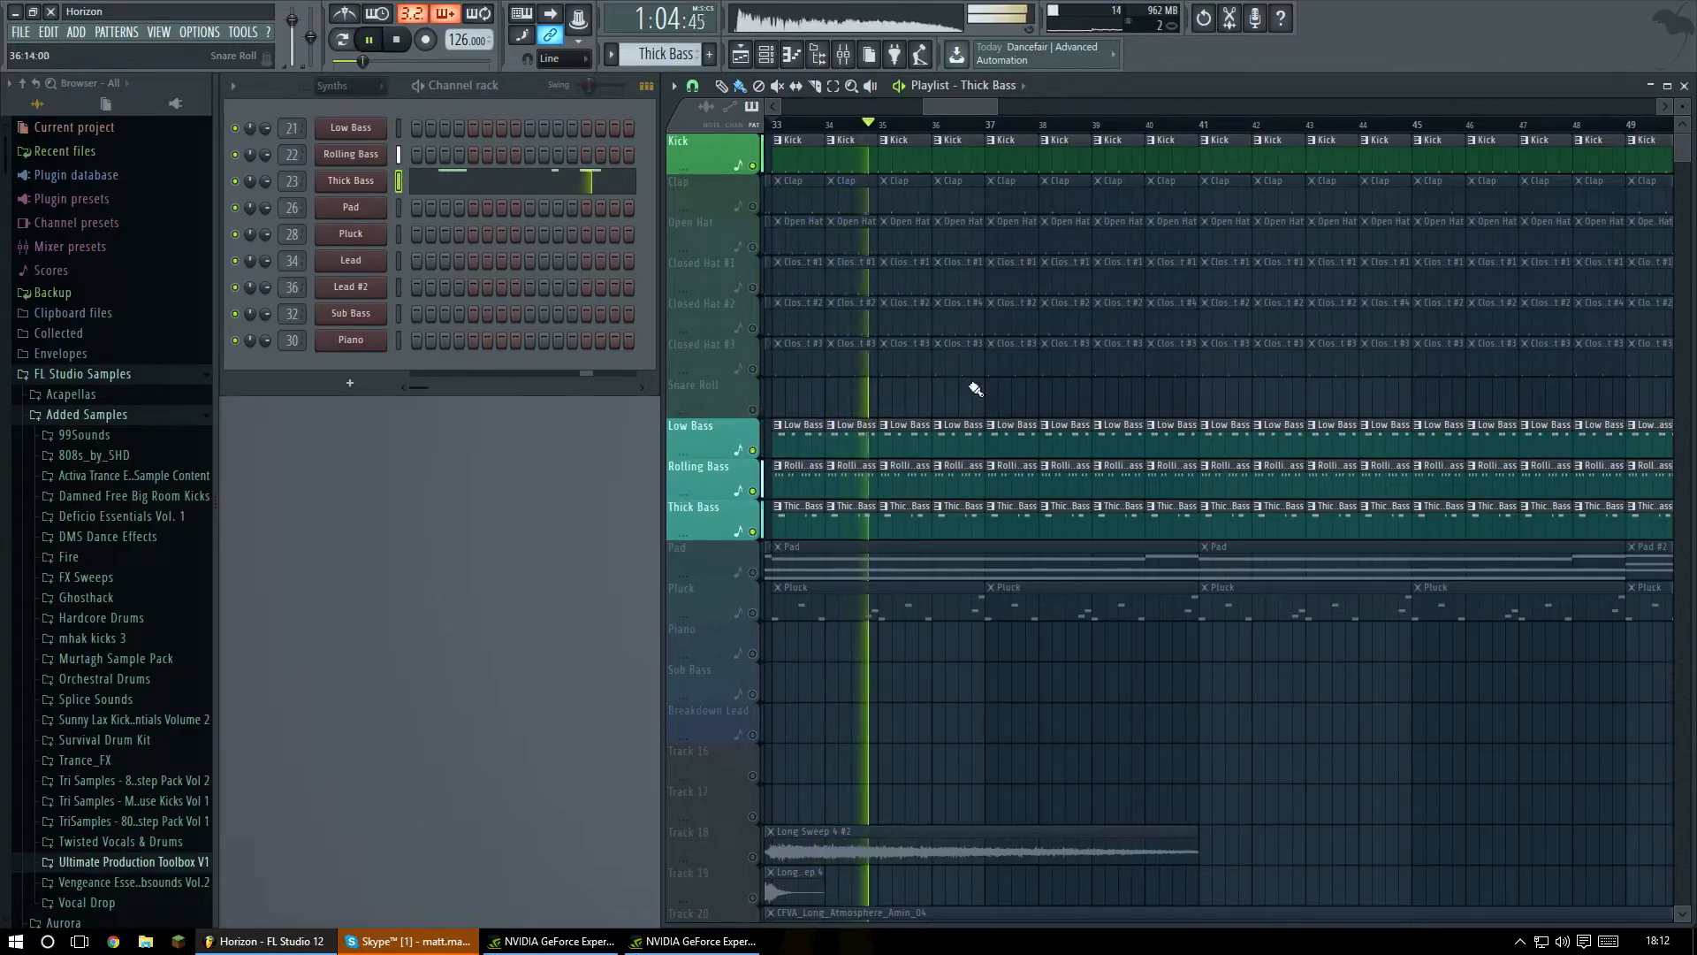
{"action": "left_click", "coordinate": [842, 56]}
{"action": "left_click", "coordinate": [754, 486]}
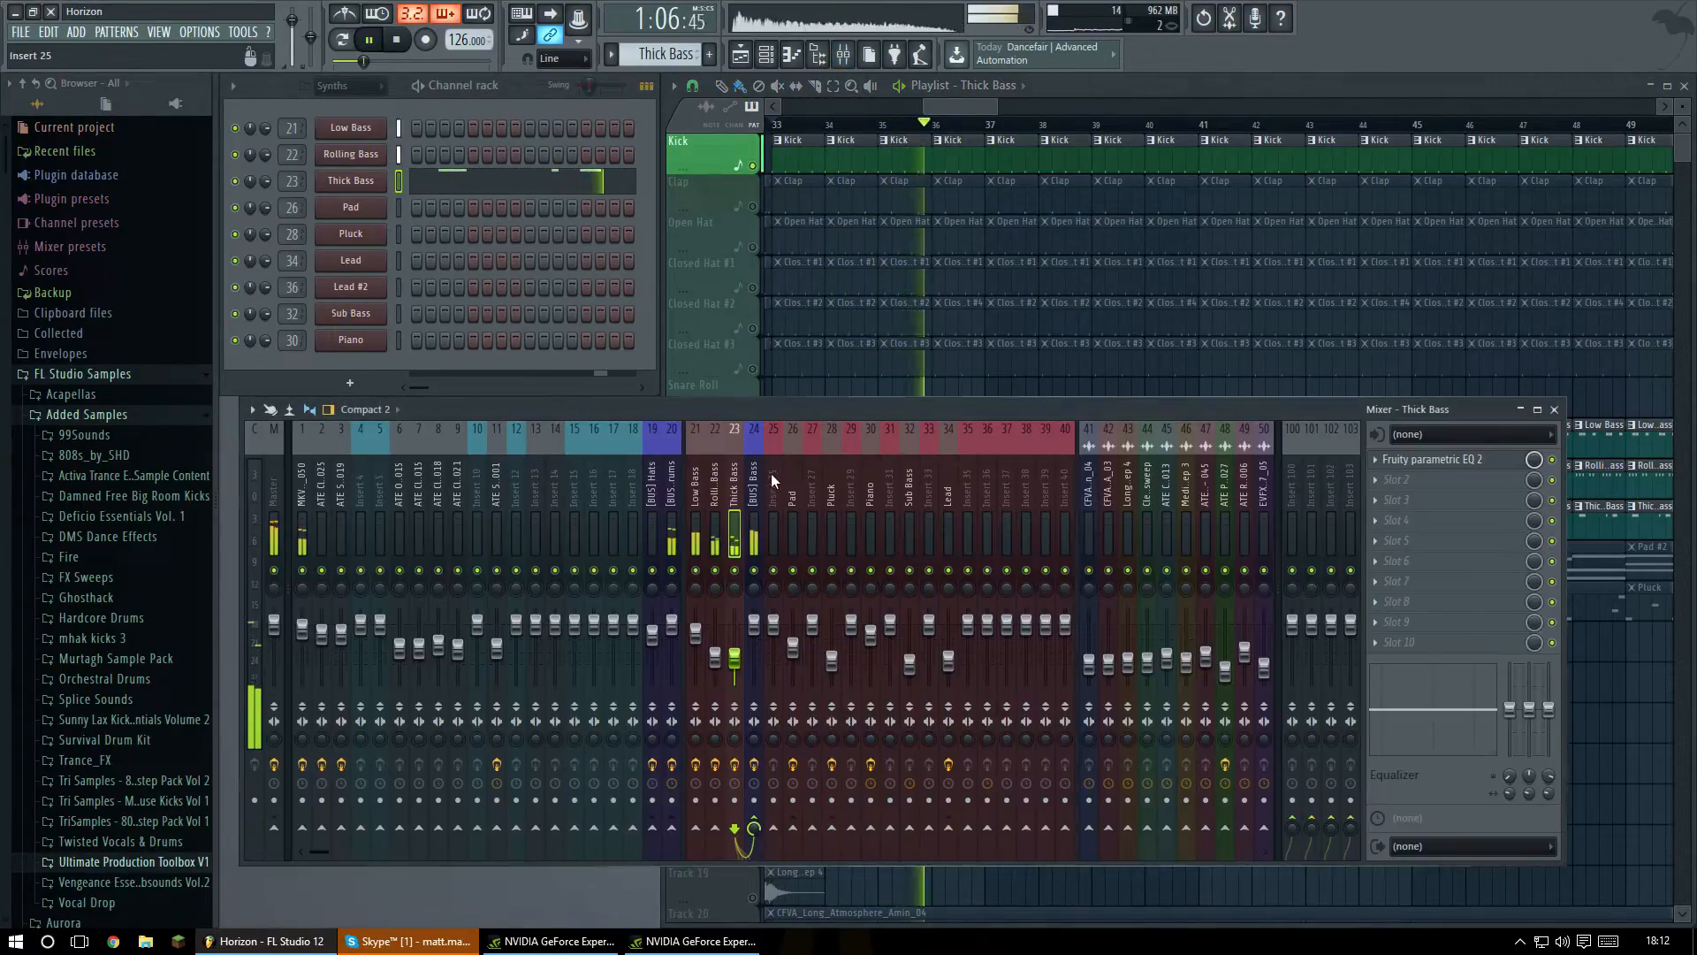
{"action": "left_click", "coordinate": [1415, 642]}
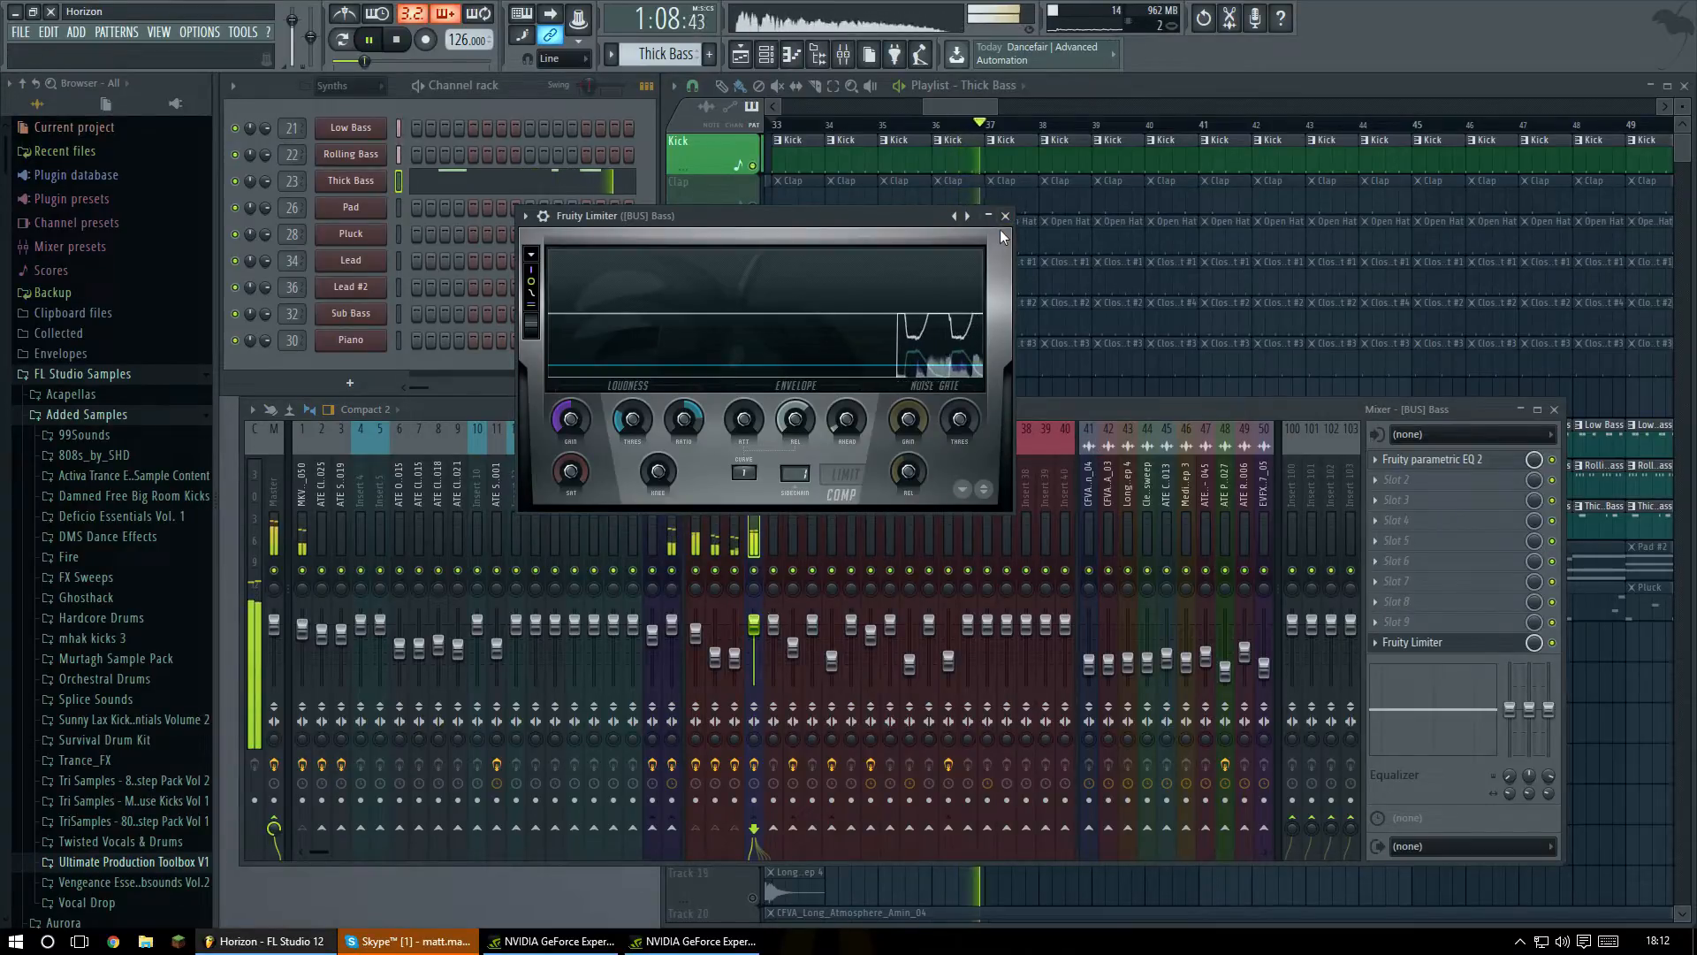
{"action": "key", "text": "space"}
{"action": "left_click", "coordinate": [1005, 216]}
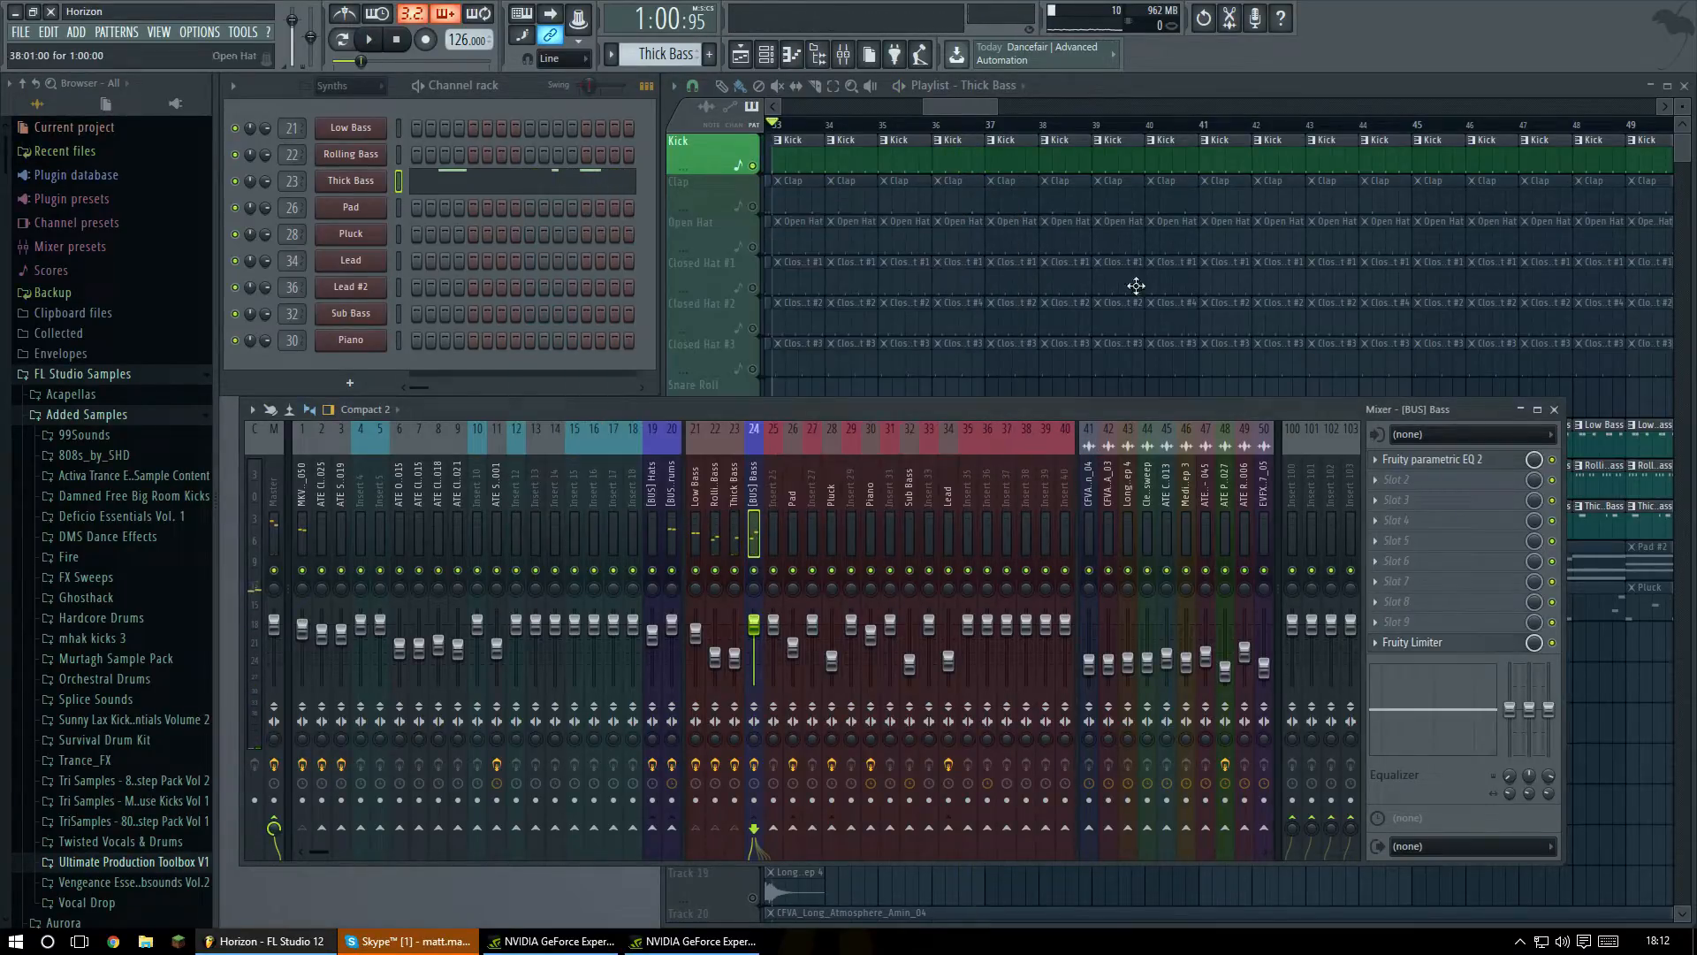
{"action": "left_click", "coordinate": [1555, 409]}
Unmute the drum tracks from Clap to Snare Roll in the playlist and play them together with the basses.
{"action": "left_click_drag", "start_coordinate": [951, 106], "coordinate": [939, 122]}
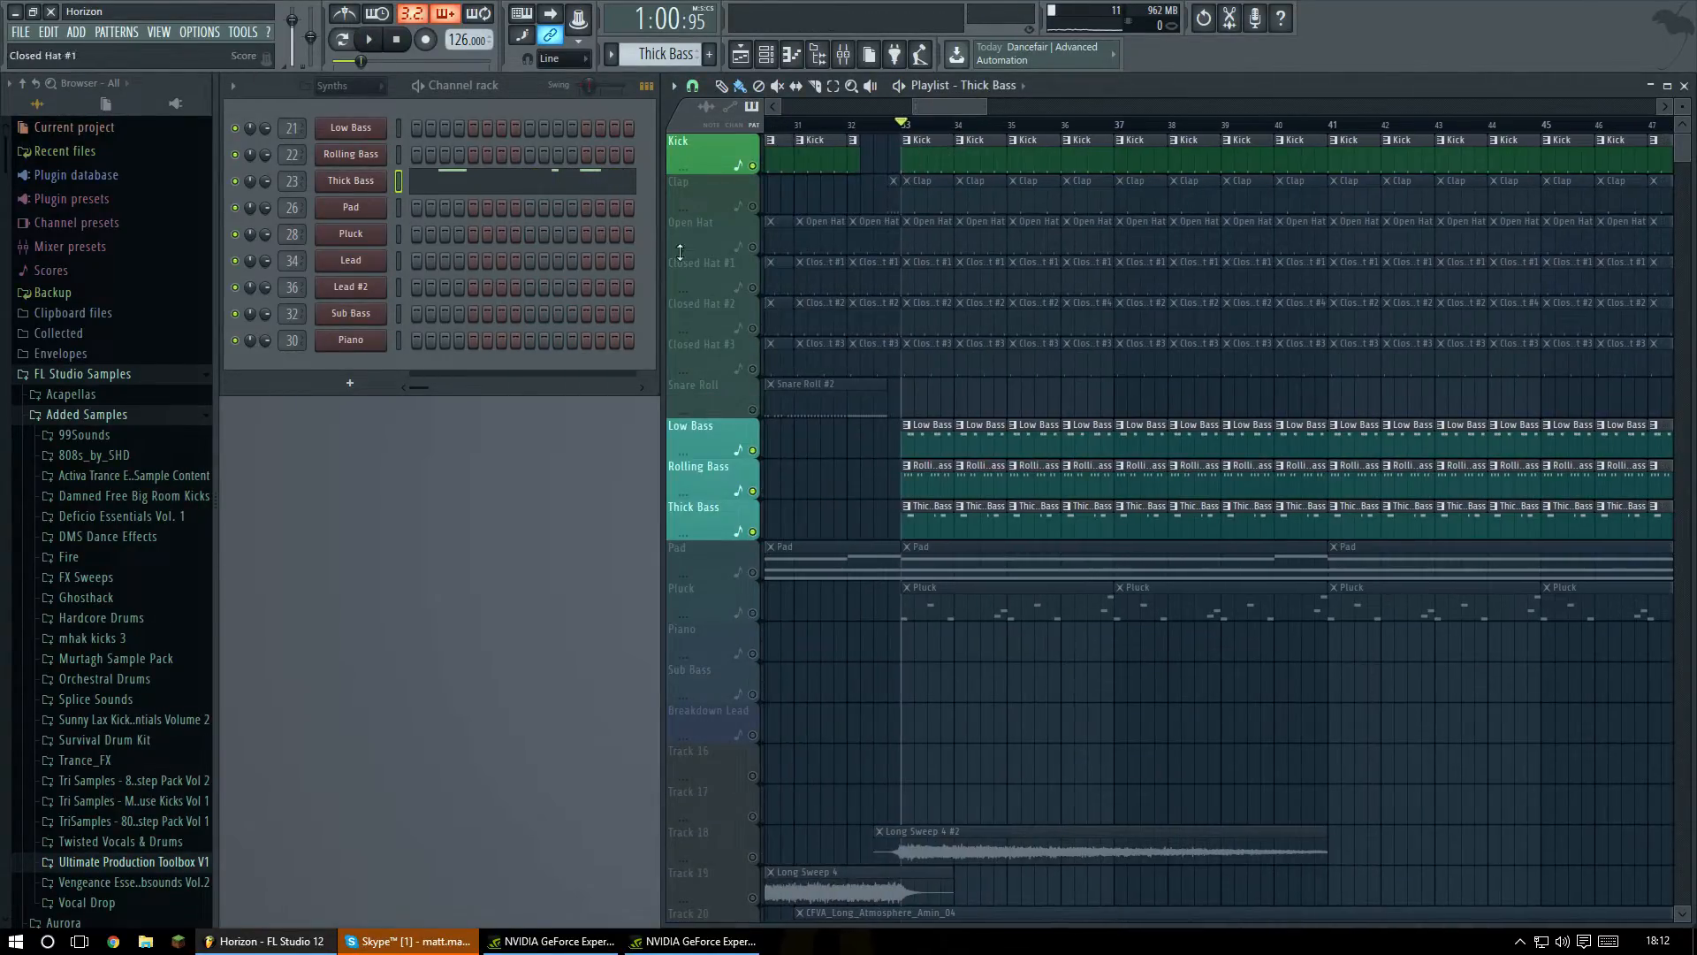
{"action": "left_click_drag", "start_coordinate": [758, 210], "coordinate": [754, 410]}
{"action": "key", "text": "space"}
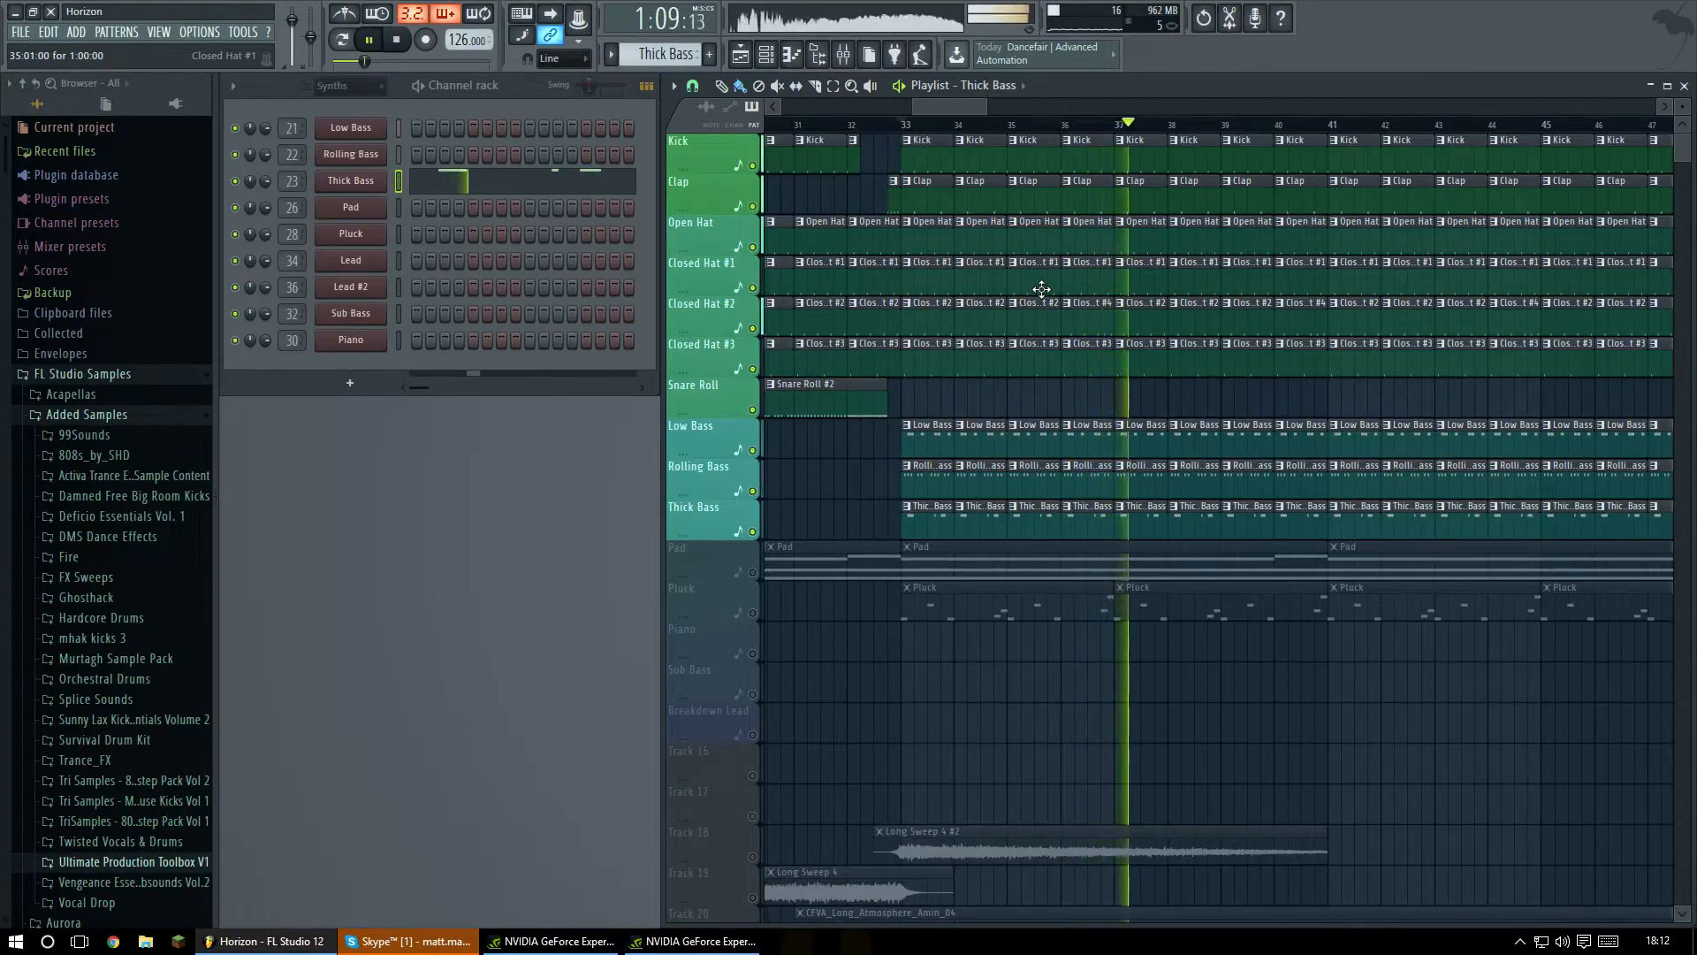
{"action": "key", "text": "space"}
Unmute the Pad track in the playlist.
{"action": "left_click_drag", "start_coordinate": [969, 104], "coordinate": [1021, 104]}
{"action": "scroll", "coordinate": [1017, 456], "scroll_direction": "down", "scroll_amount": 4}
{"action": "scroll", "coordinate": [1016, 456], "scroll_direction": "up", "scroll_amount": 4}
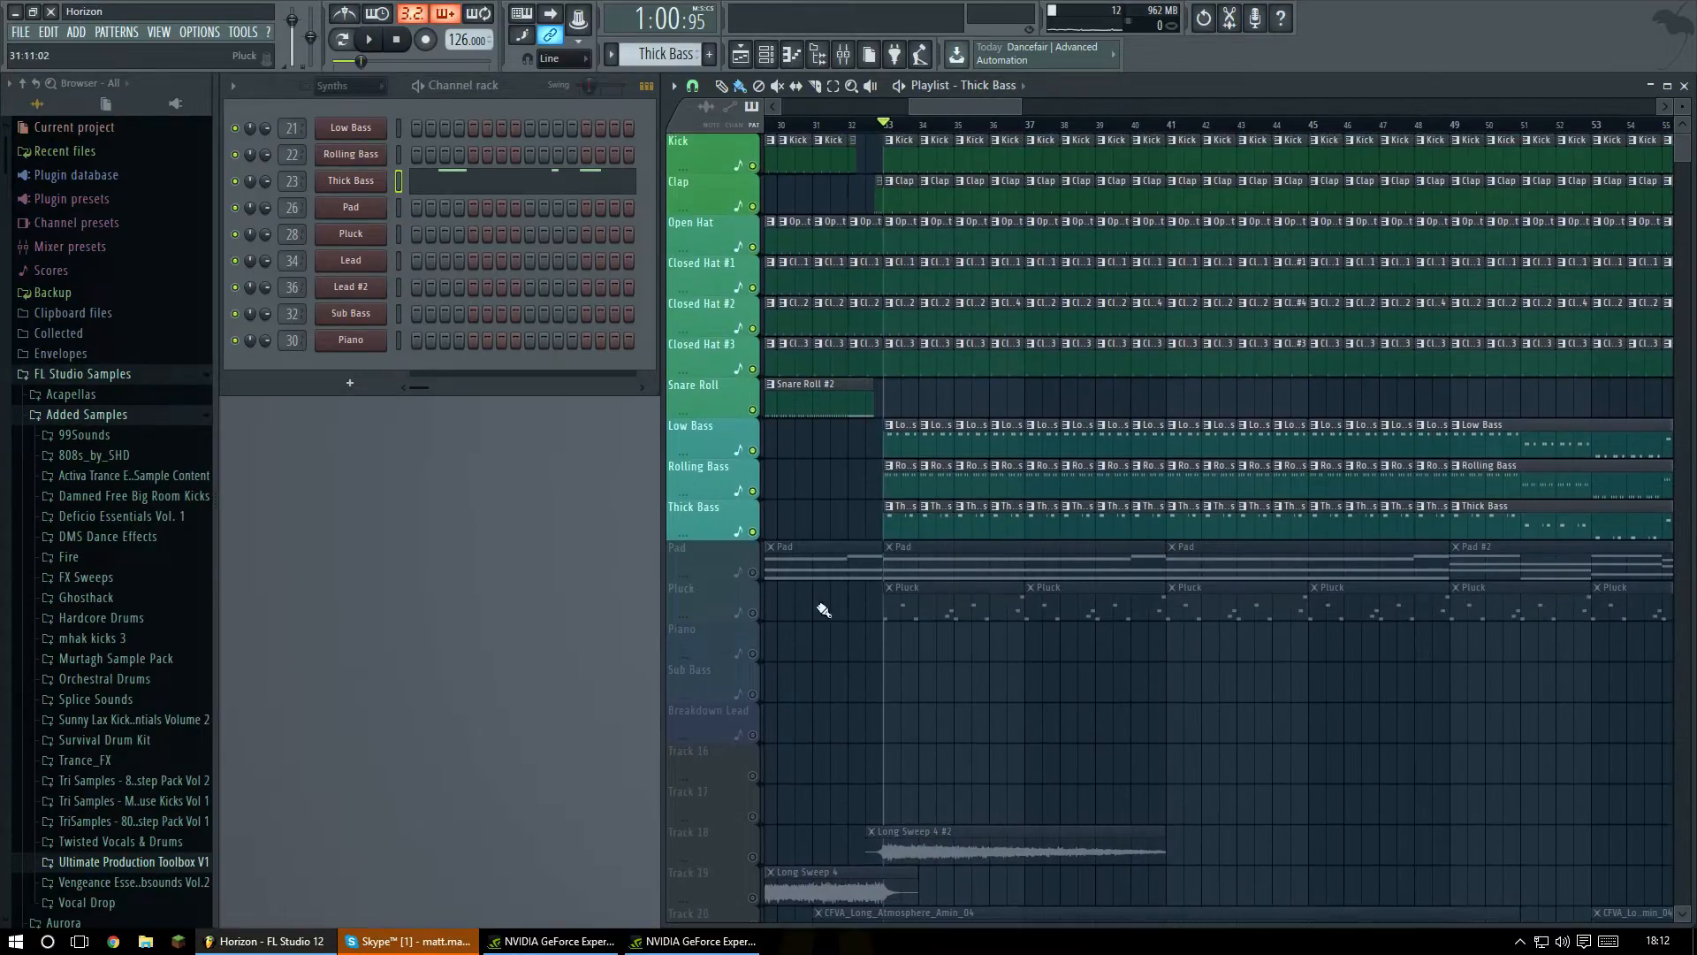
{"action": "left_click", "coordinate": [753, 573]}
{"action": "scroll", "coordinate": [1026, 566], "scroll_direction": "down", "scroll_amount": 4}
{"action": "scroll", "coordinate": [996, 542], "scroll_direction": "up", "scroll_amount": 4}
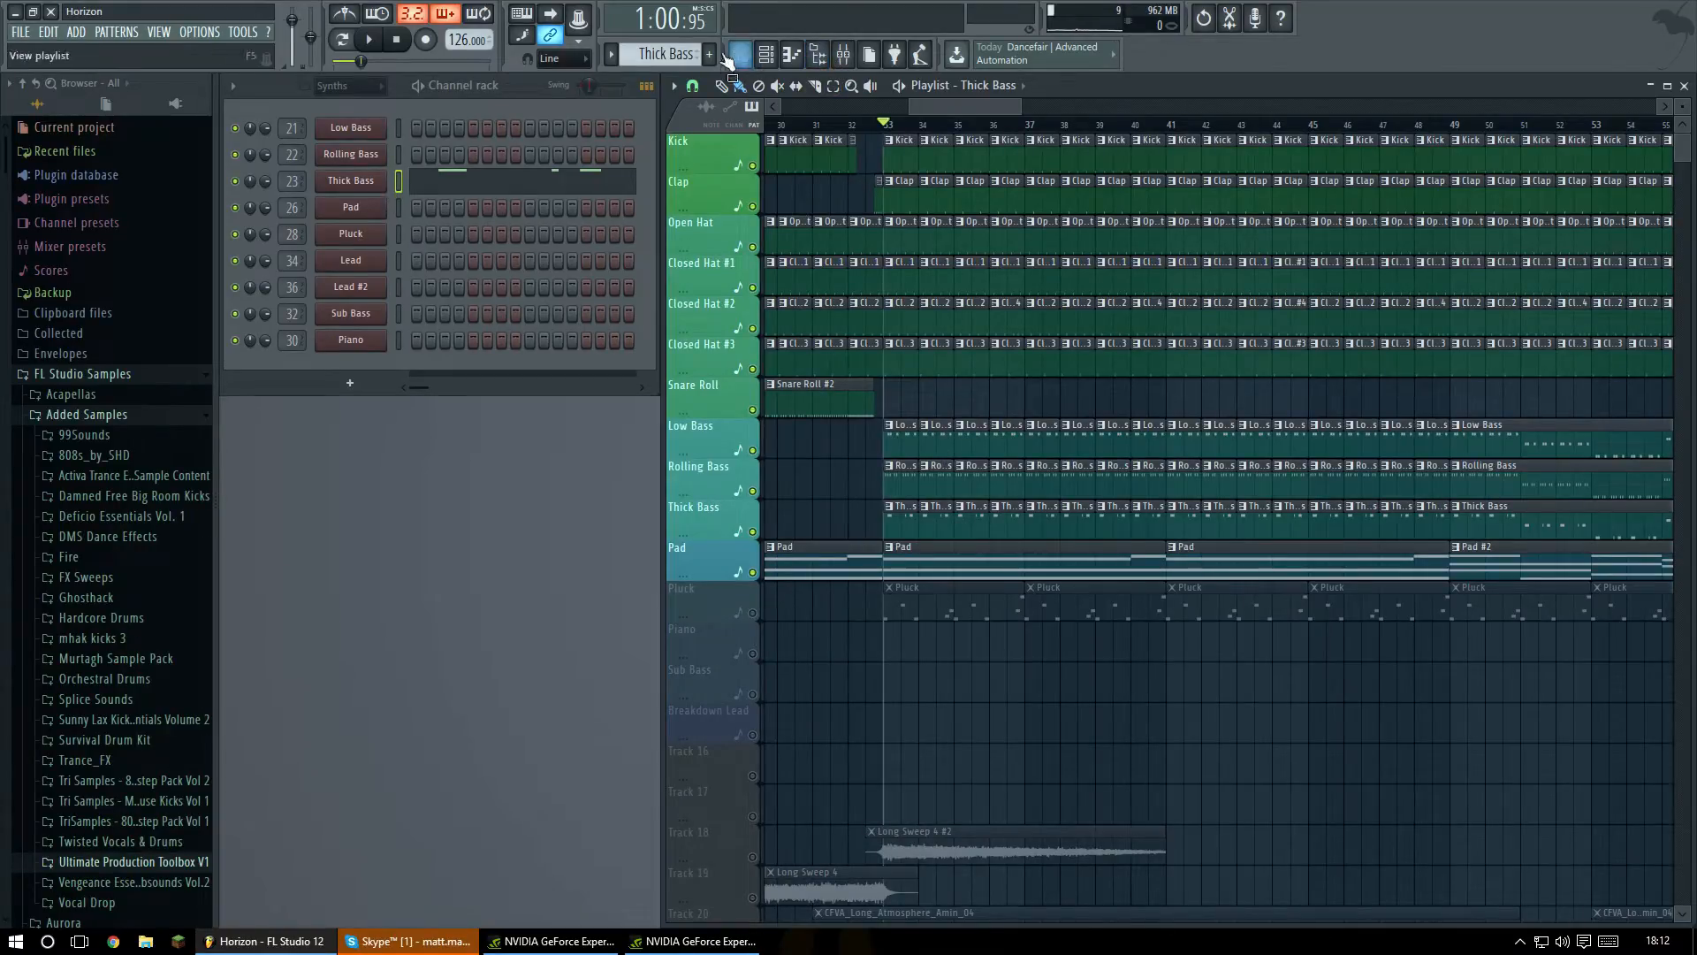
Select the Pad pattern, open its notes in the piano roll, and play the chord briefly.
{"action": "right_click", "coordinate": [671, 58]}
{"action": "left_click", "coordinate": [728, 294]}
{"action": "left_click", "coordinate": [483, 212]}
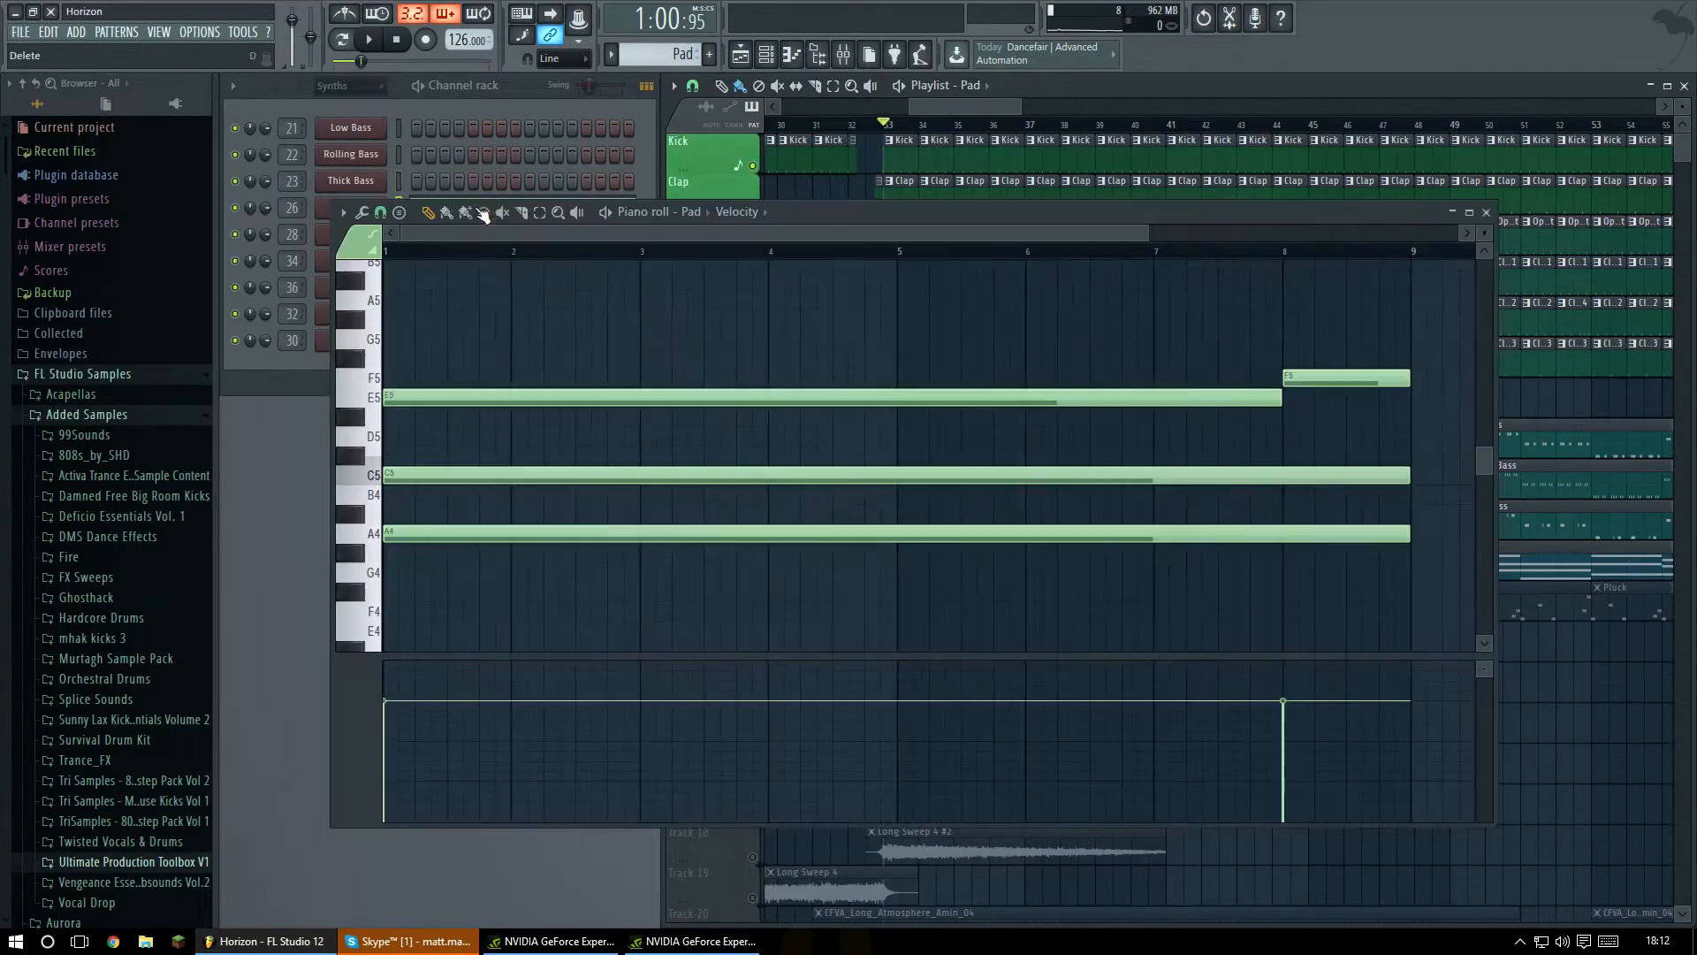
{"action": "key", "text": "space"}
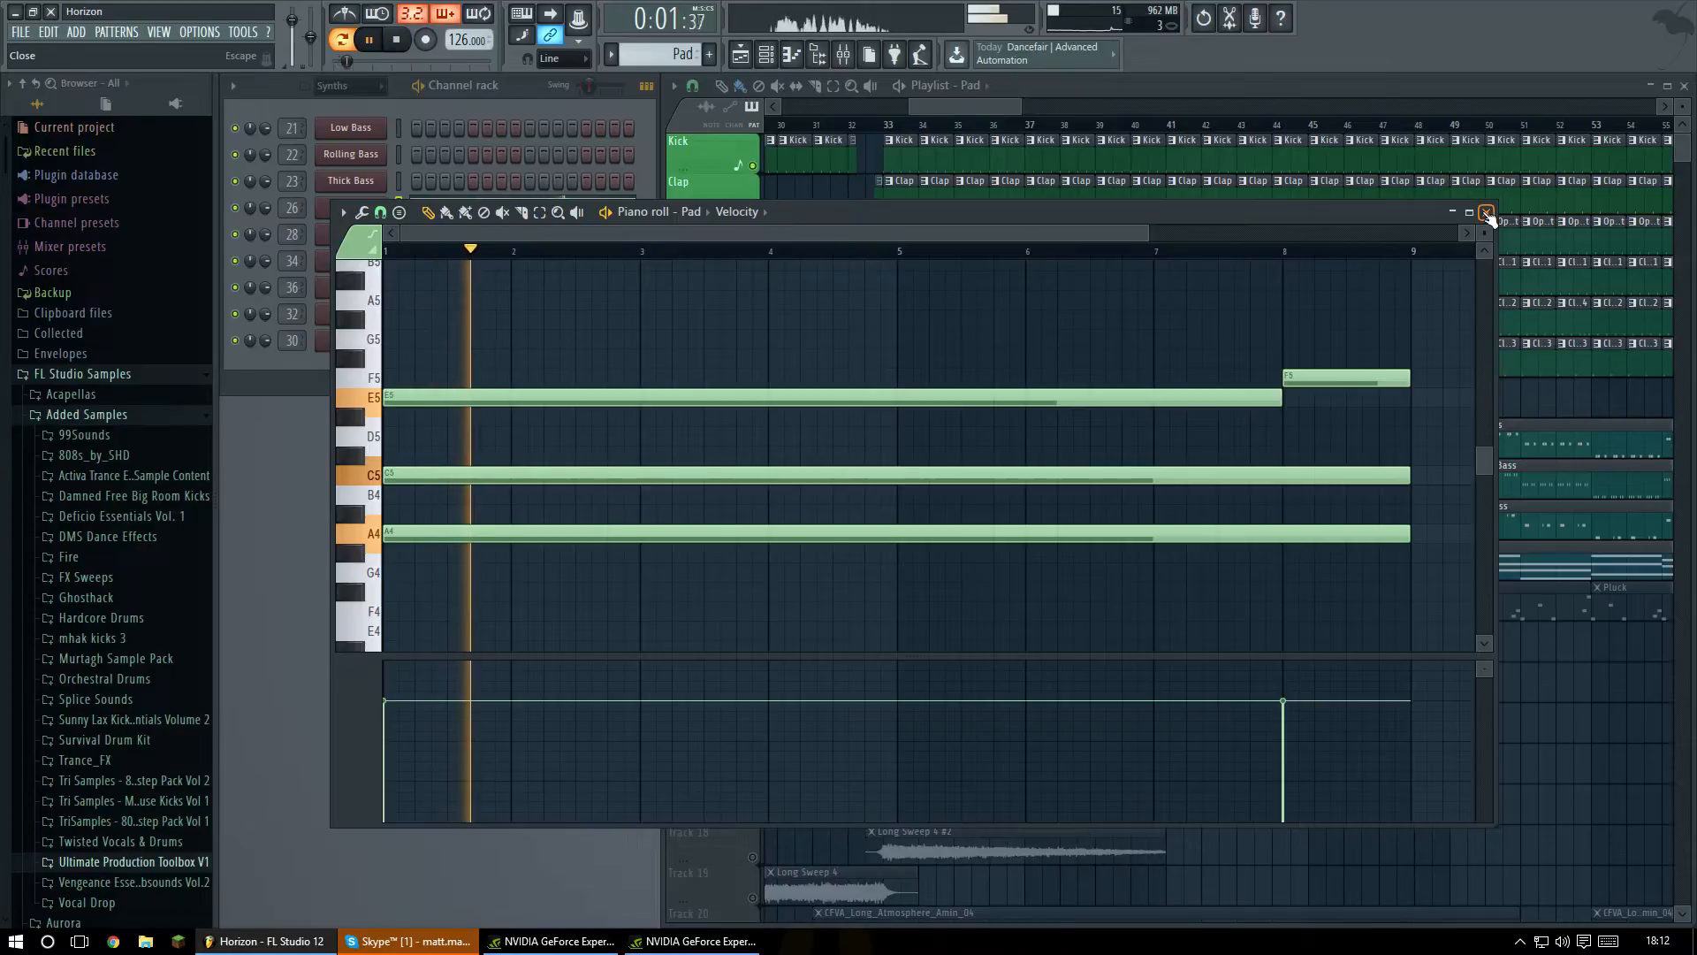
{"action": "left_click", "coordinate": [1488, 217]}
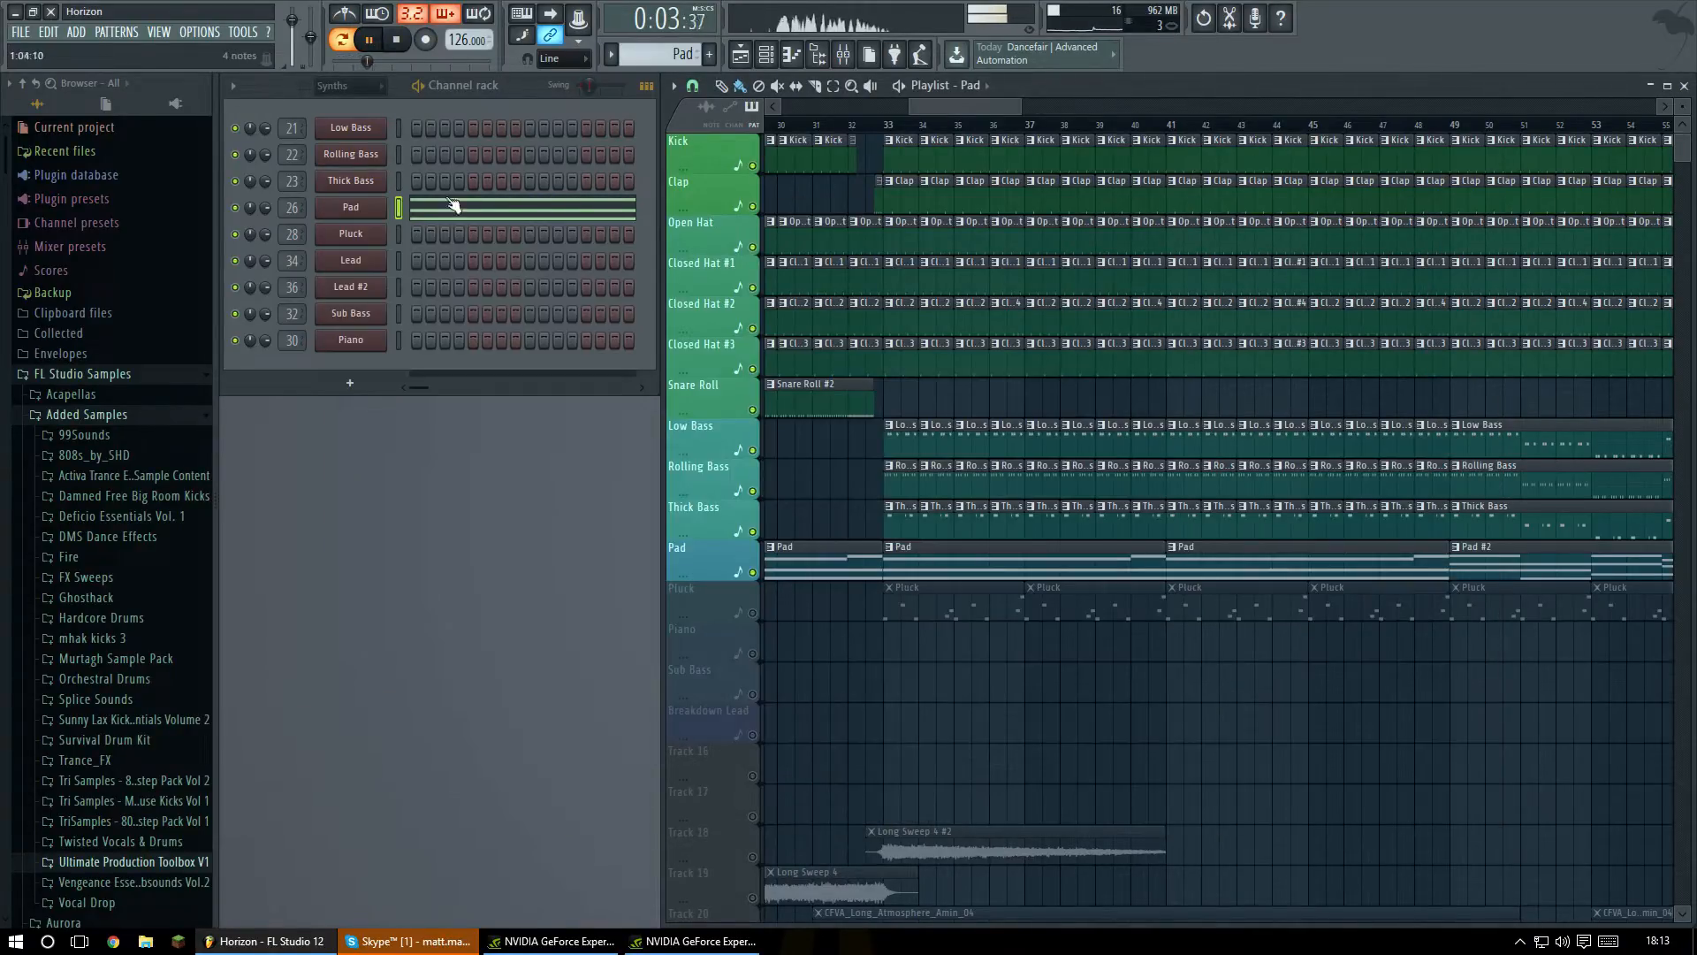
{"action": "key", "text": "space"}
Open the Pad channel's Sylenth1, look up the PAD - Ego preset in the preset list, and close the synth.
{"action": "left_click", "coordinate": [351, 208]}
{"action": "left_click_drag", "start_coordinate": [824, 308], "coordinate": [835, 233]}
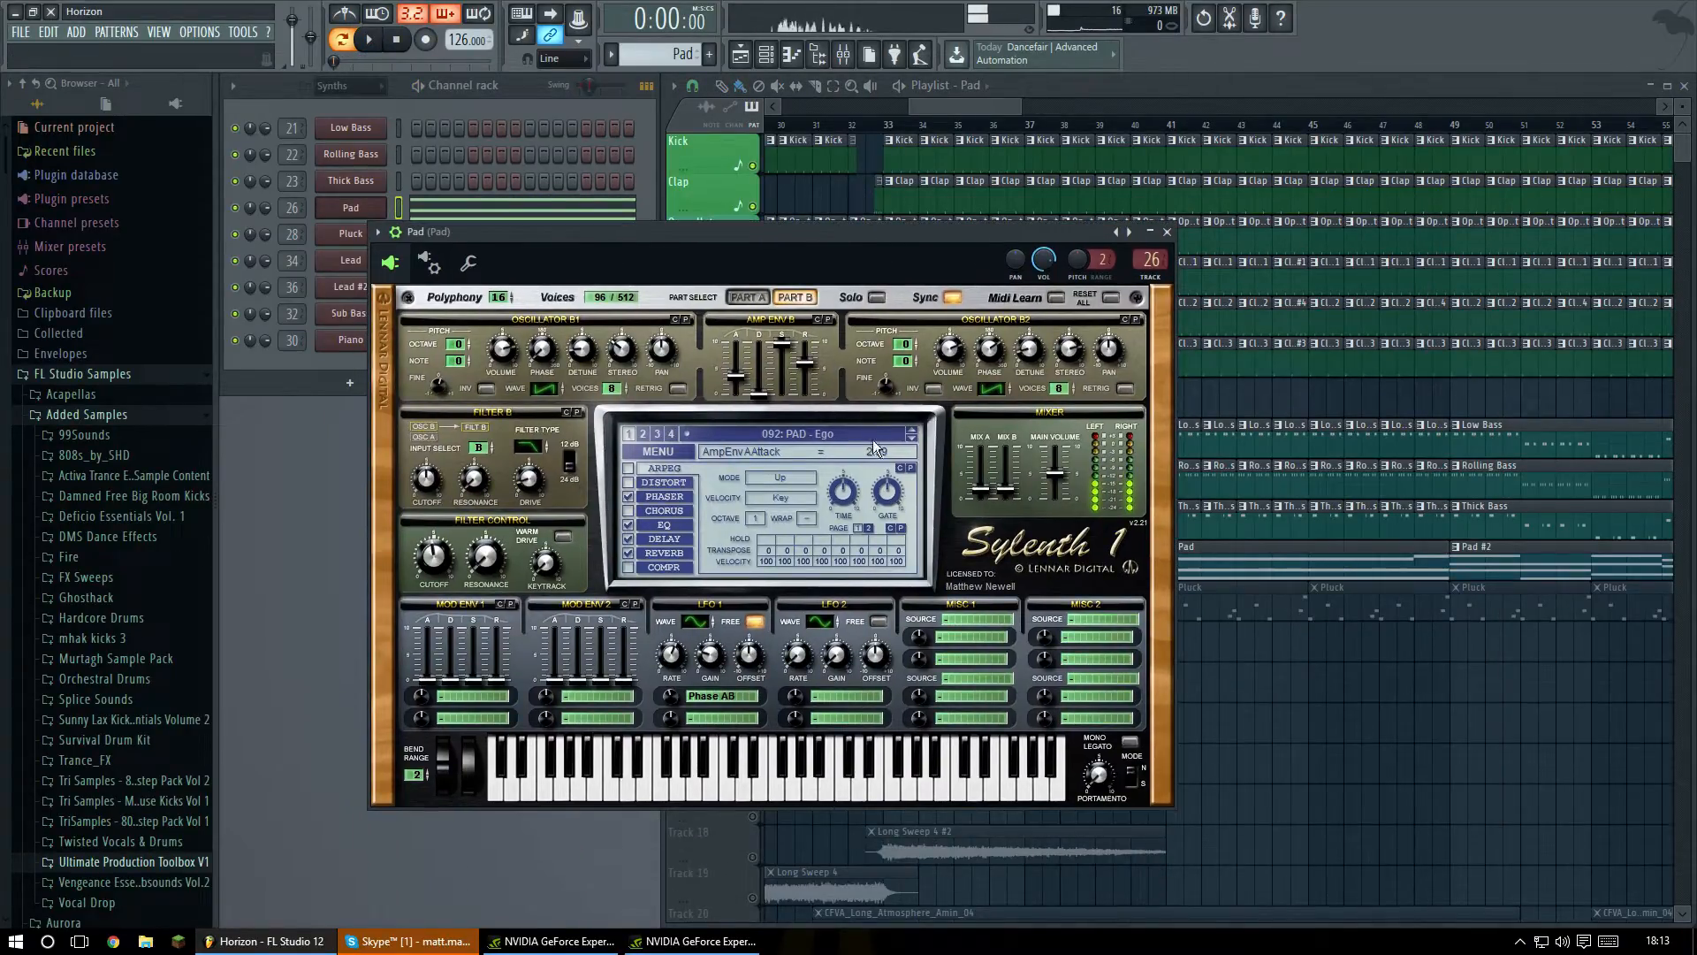
{"action": "left_click", "coordinate": [801, 434]}
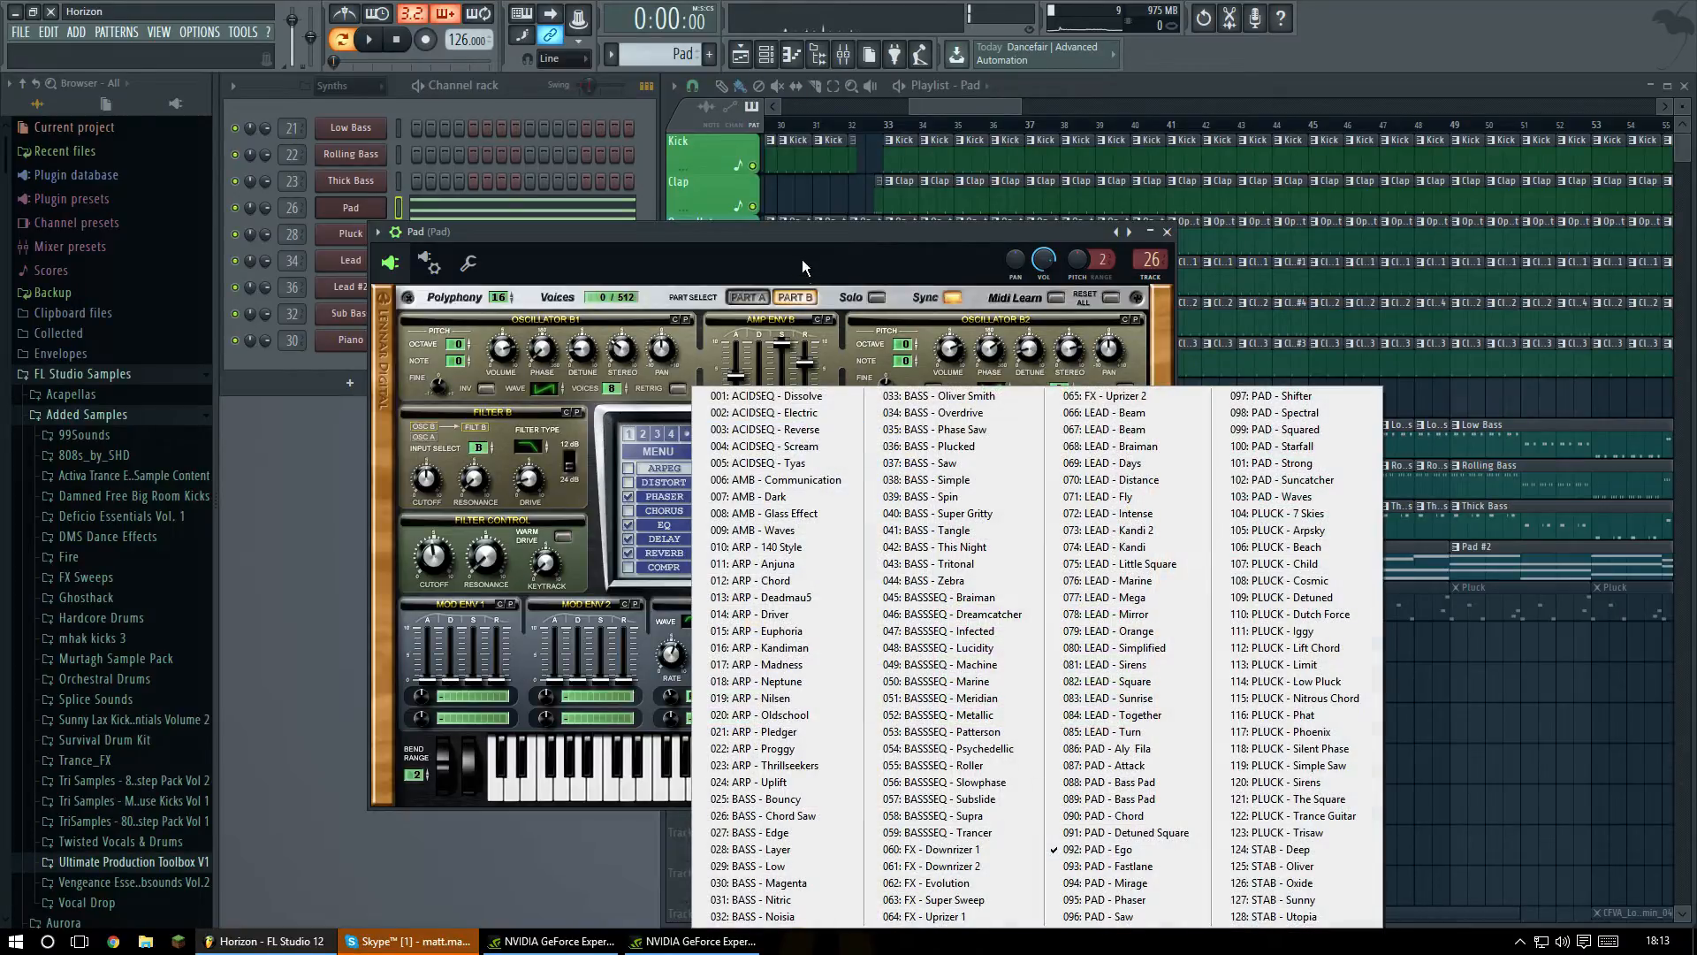
{"action": "key", "text": "Escape"}
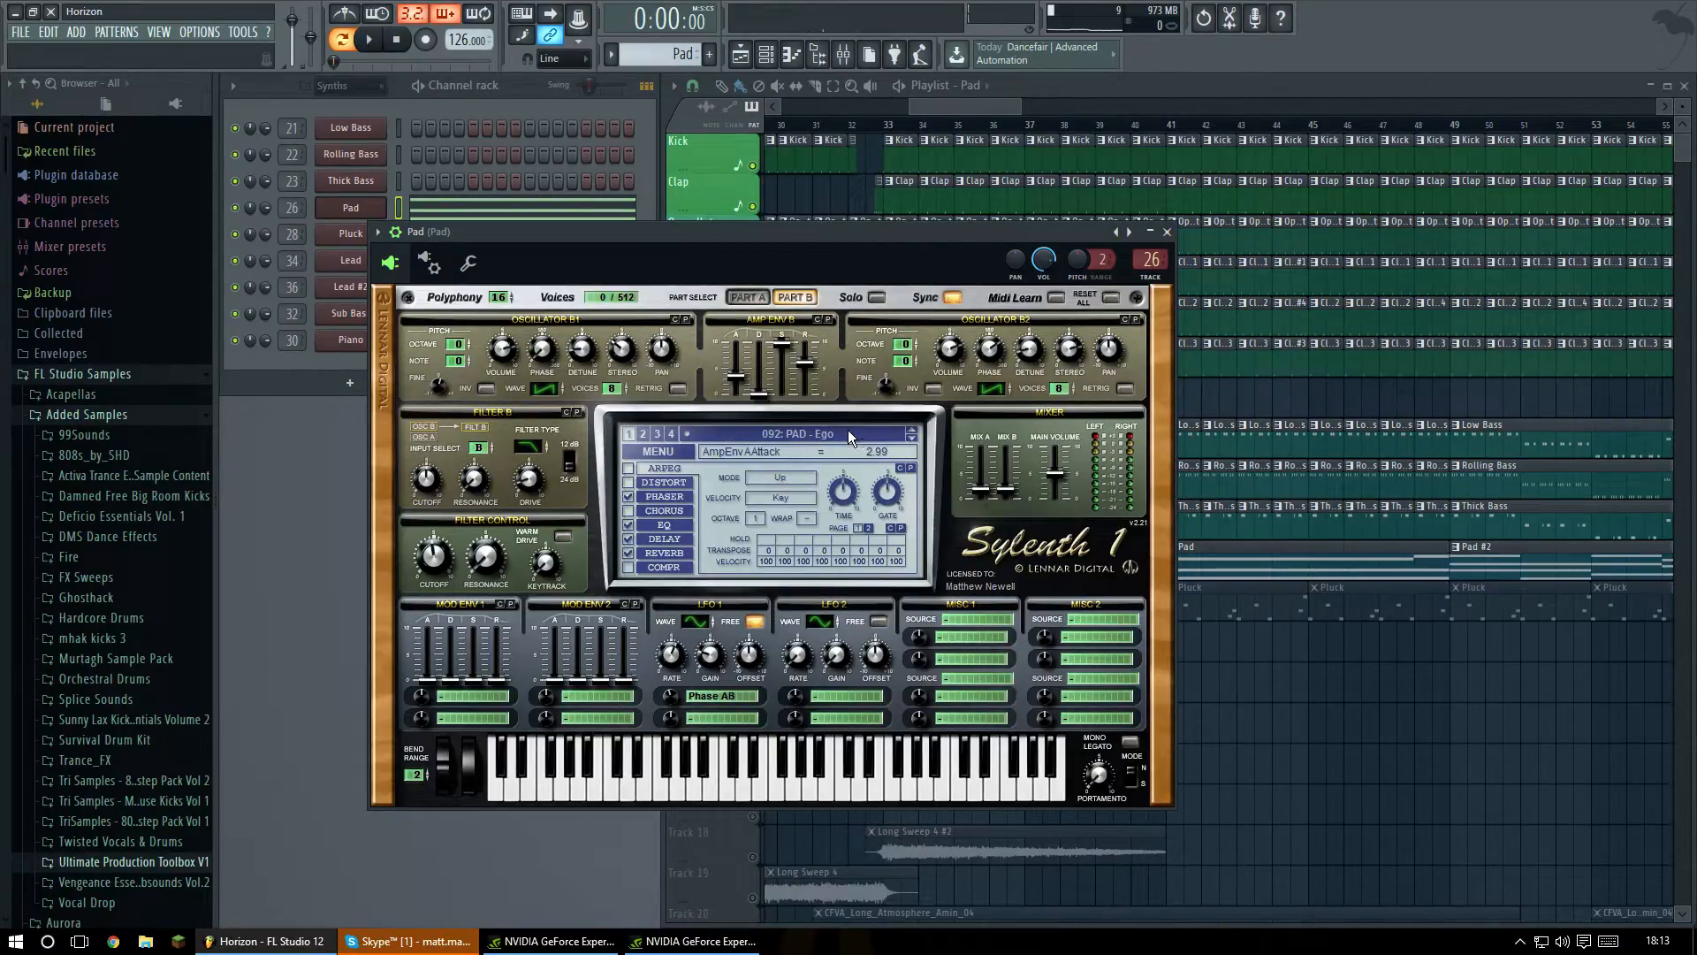
{"action": "left_click", "coordinate": [846, 434]}
{"action": "left_click", "coordinate": [939, 263]}
{"action": "left_click", "coordinate": [1167, 232]}
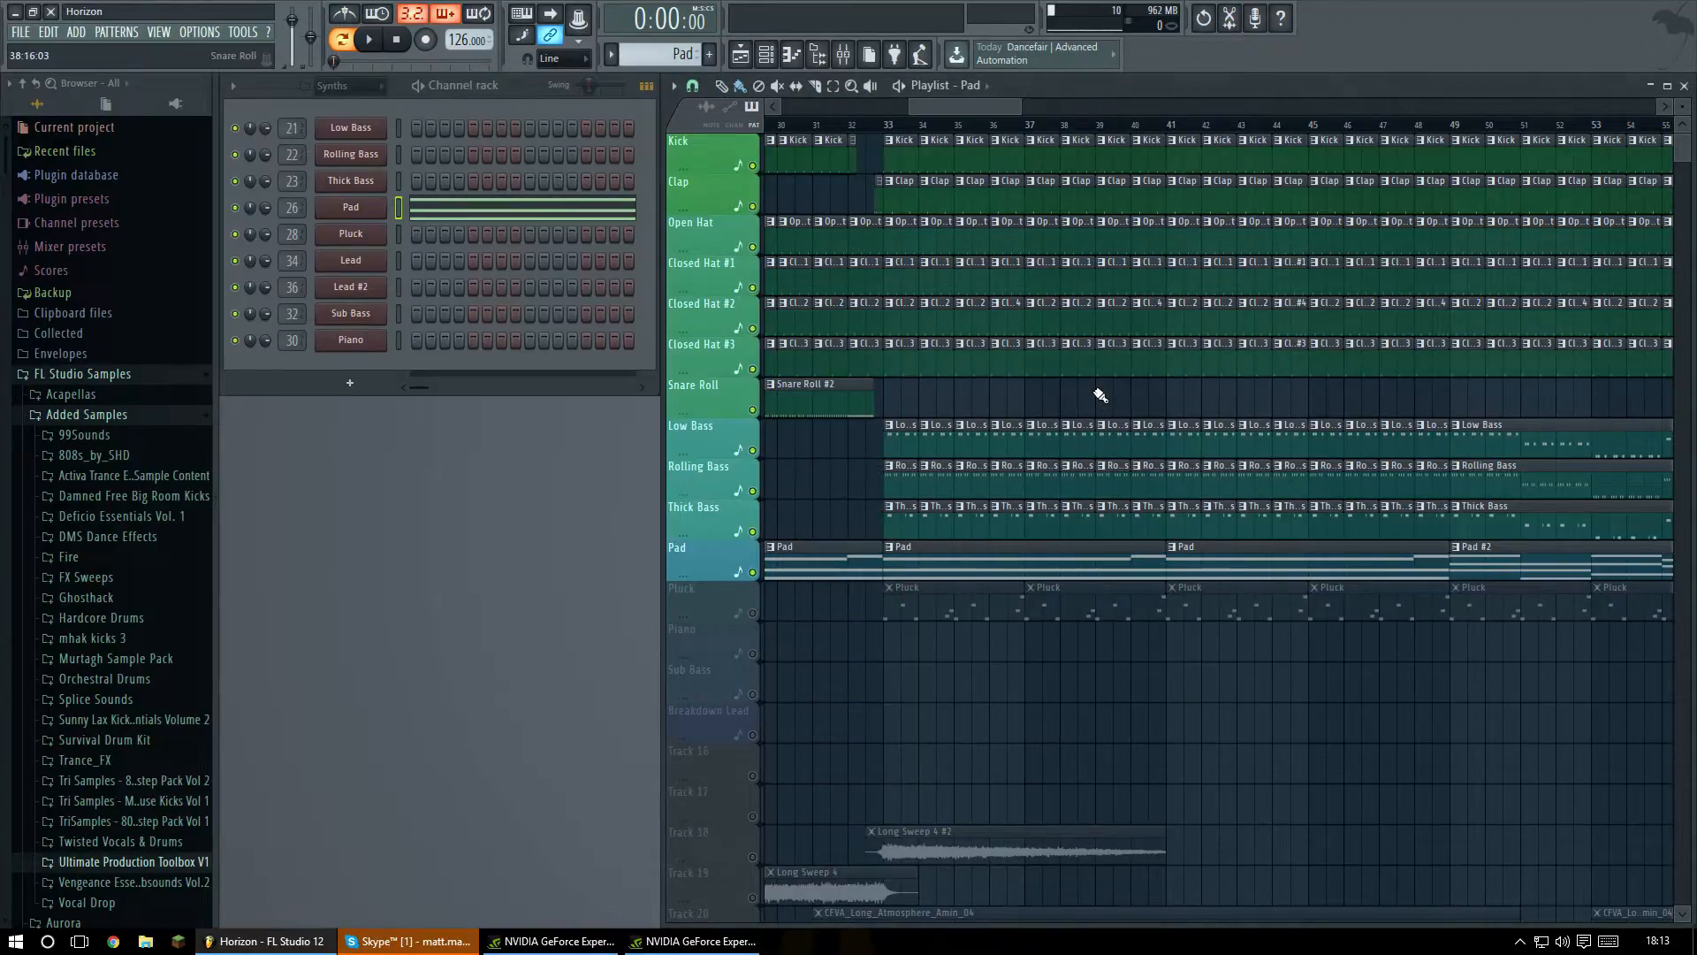
Unmute the Pad - FilterCtl Cutoff envelope automation on Track 22 of the playlist.
{"action": "scroll", "coordinate": [1000, 707], "scroll_direction": "down", "scroll_amount": 5}
{"action": "left_click", "coordinate": [766, 565]}
{"action": "scroll", "coordinate": [987, 517], "scroll_direction": "up", "scroll_amount": 4}
{"action": "scroll", "coordinate": [987, 517], "scroll_direction": "up", "scroll_amount": 1}
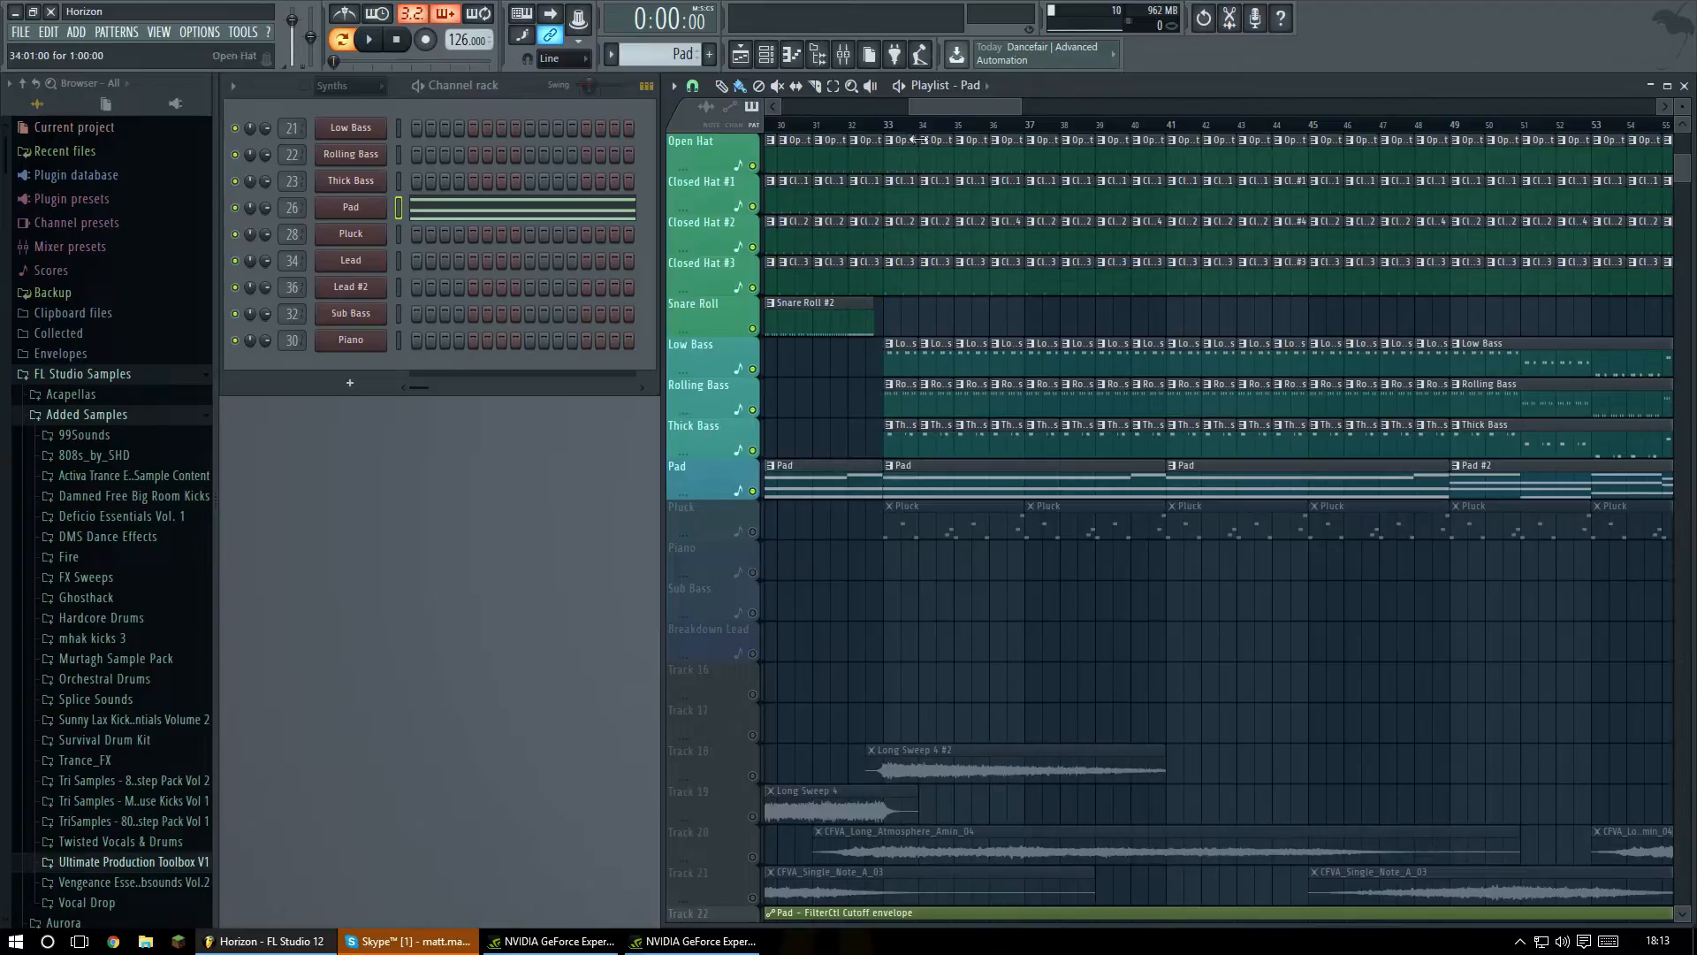
Play the Pad pattern while viewing its notes and Sylenth1 settings, close both, and switch playback back to song mode.
{"action": "left_click", "coordinate": [504, 212]}
{"action": "key", "text": "space"}
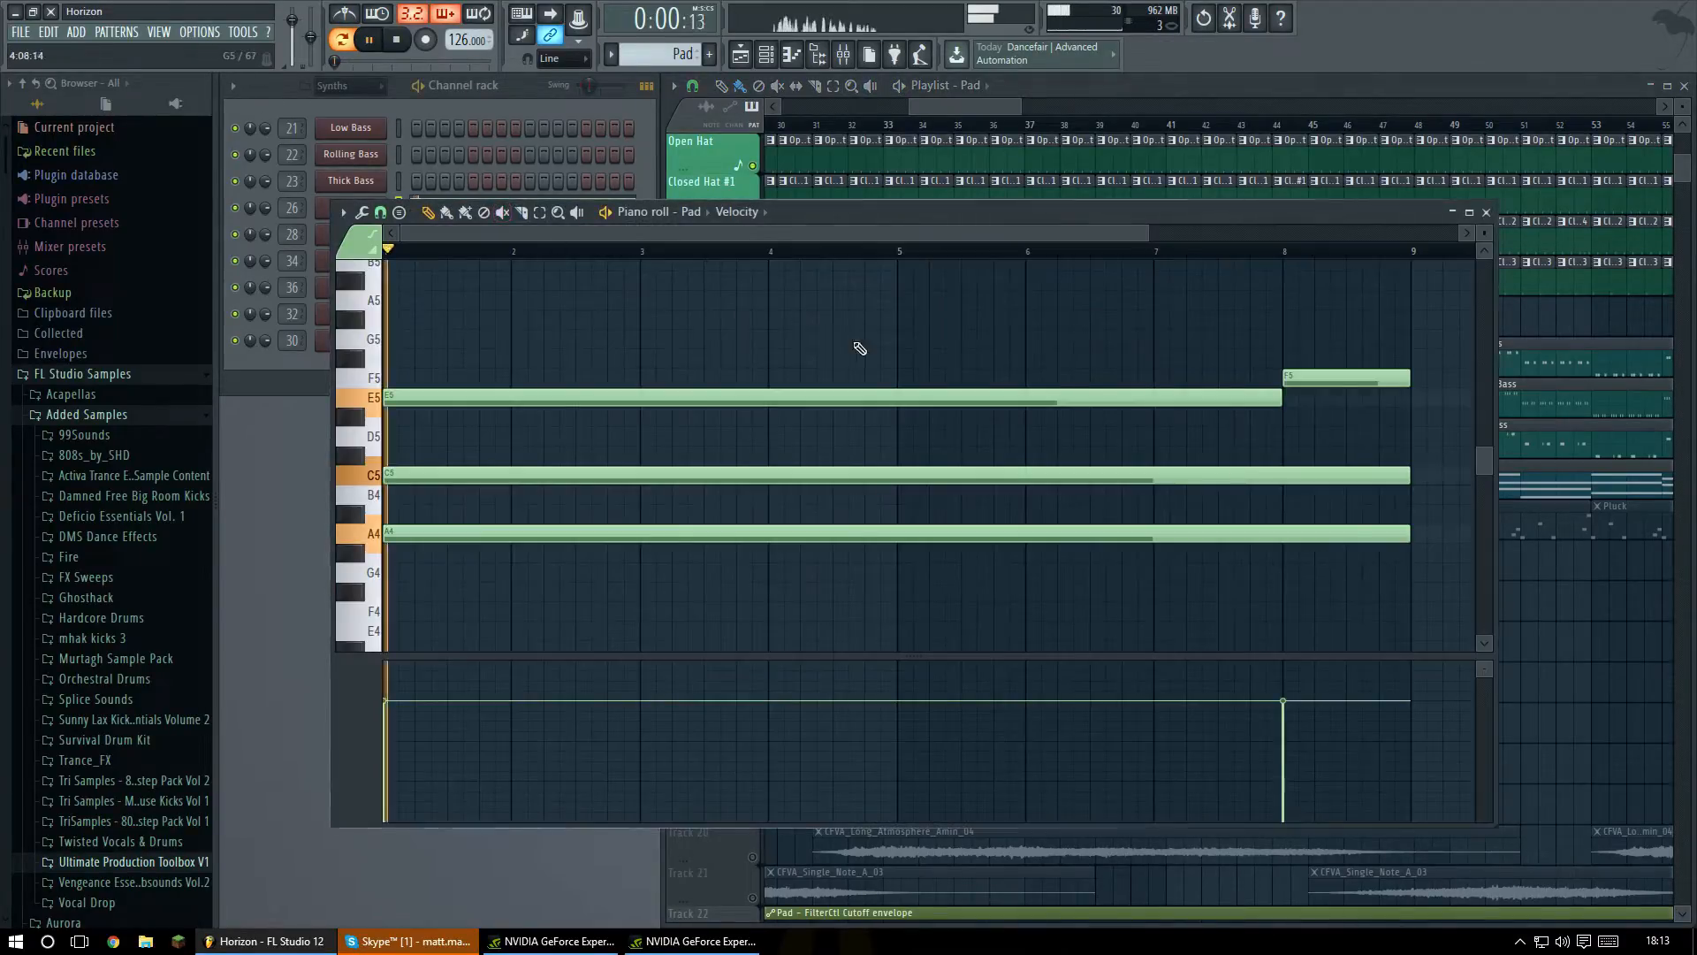
{"action": "left_click", "coordinate": [1495, 205]}
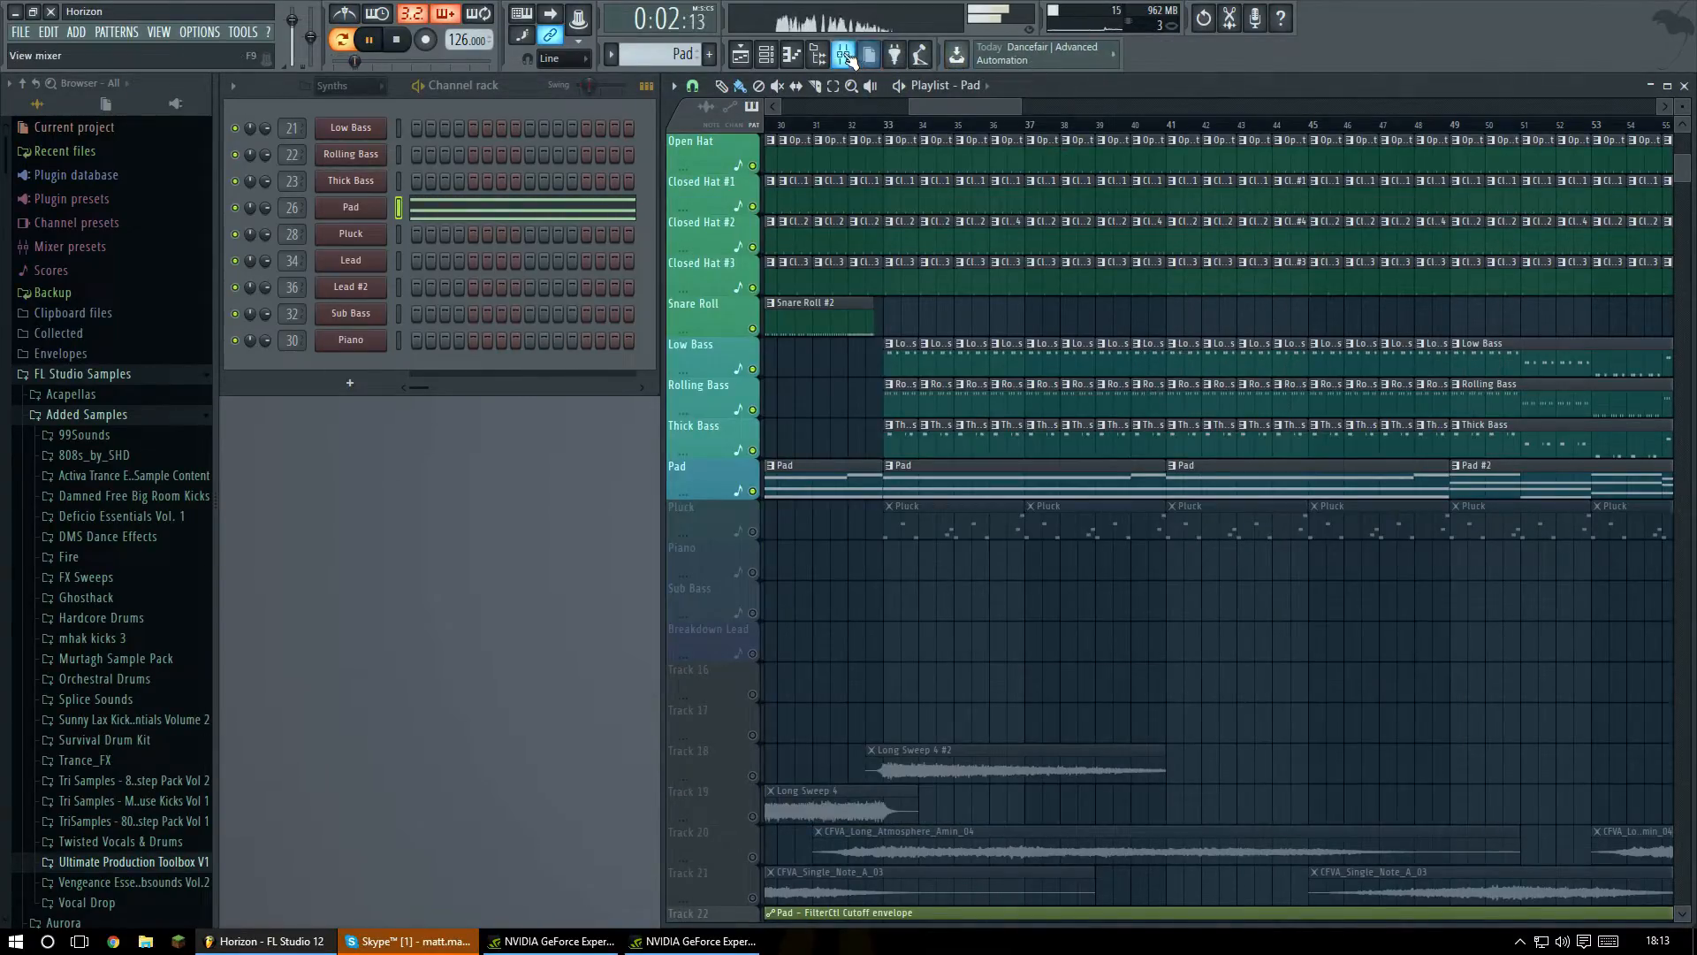
{"action": "left_click", "coordinate": [352, 208]}
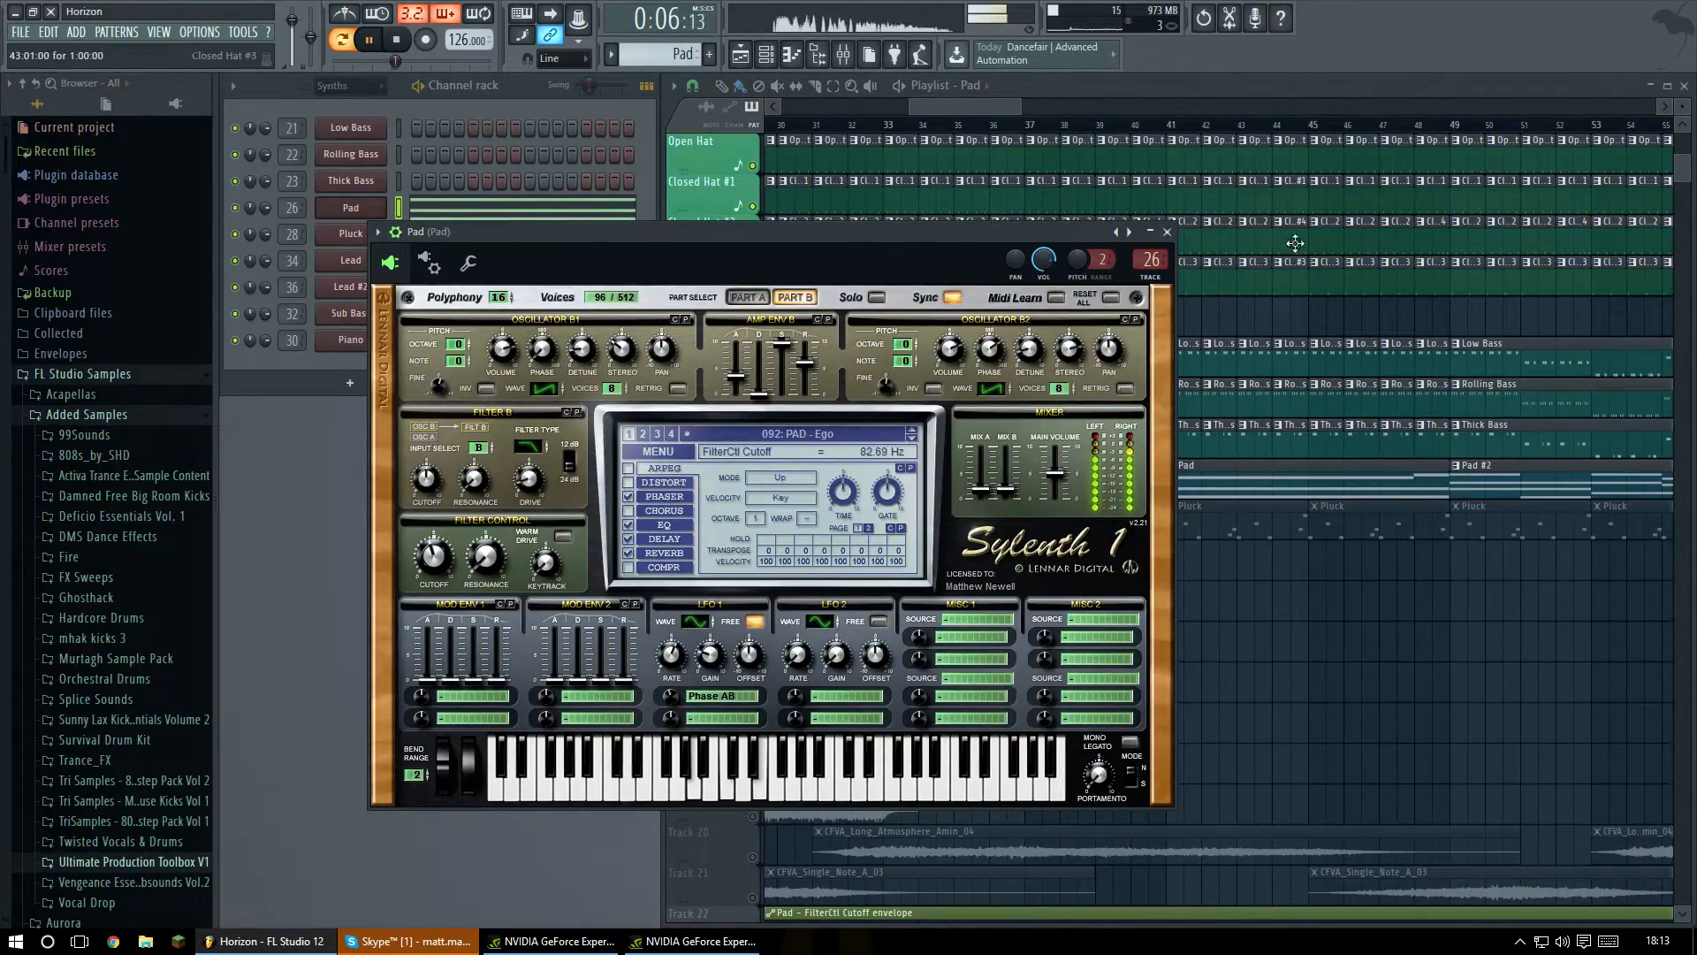
{"action": "left_click", "coordinate": [1167, 232]}
{"action": "key", "text": "space"}
{"action": "key", "text": "l"}
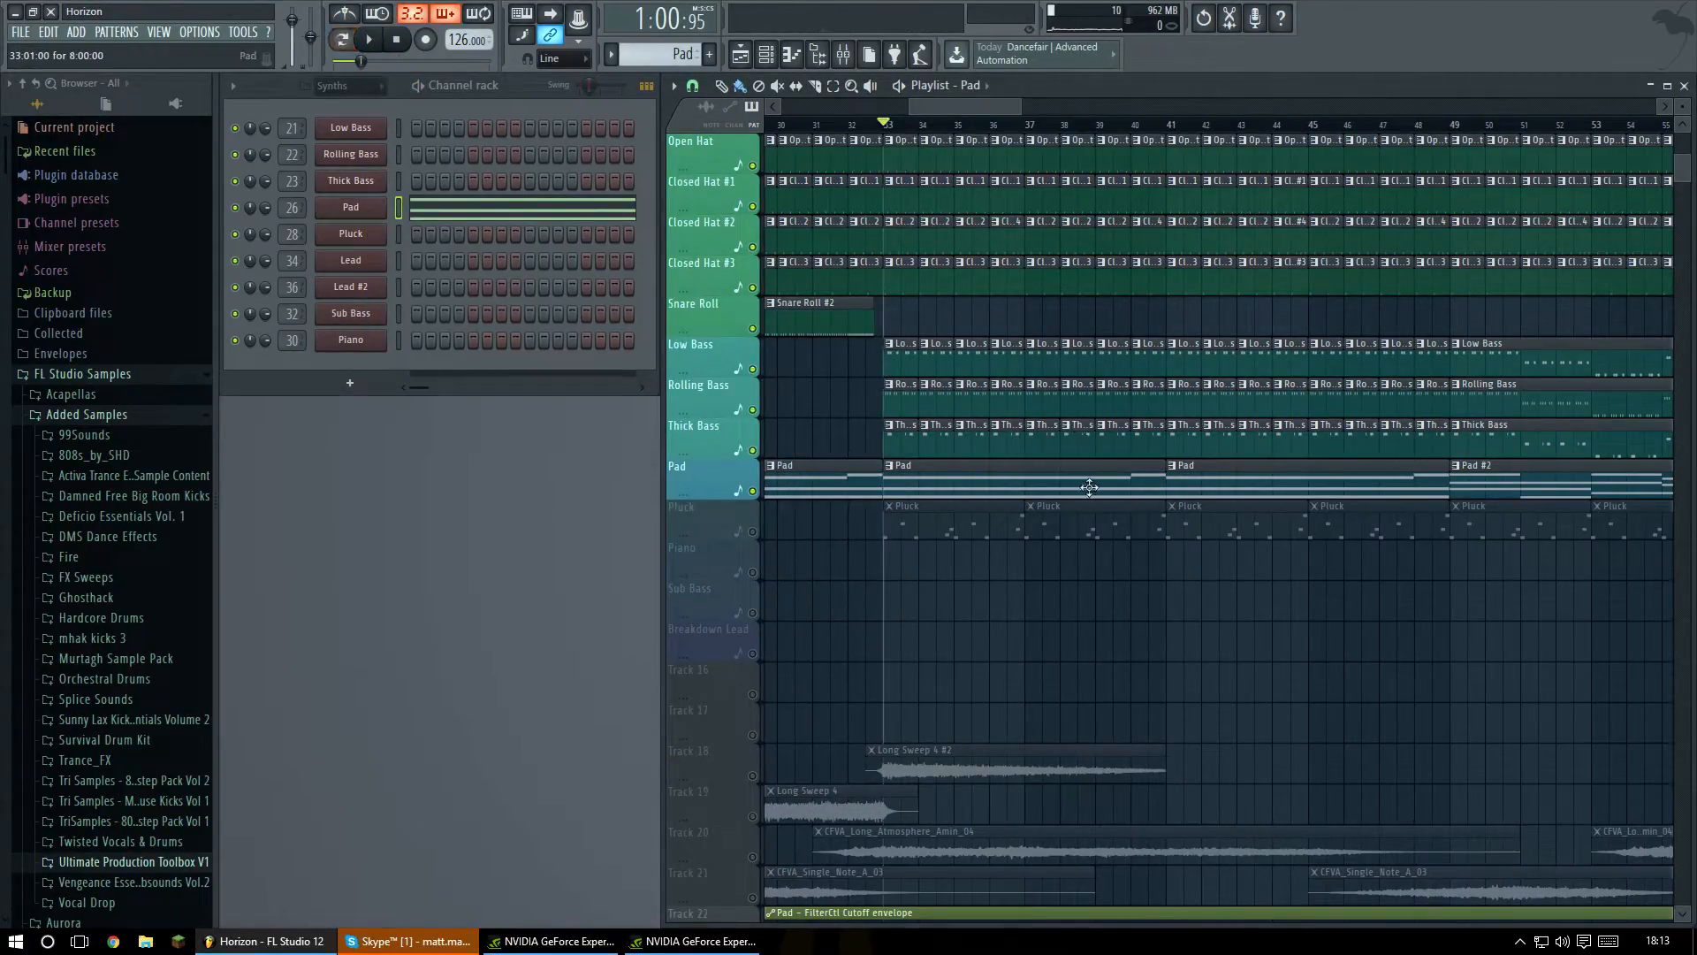
Review the Pad clips alongside their filter cutoff automation and play the pad with the drums and basses.
{"action": "scroll", "coordinate": [911, 530], "scroll_direction": "down", "scroll_amount": 5}
{"action": "scroll", "coordinate": [1044, 435], "scroll_direction": "up", "scroll_amount": 7}
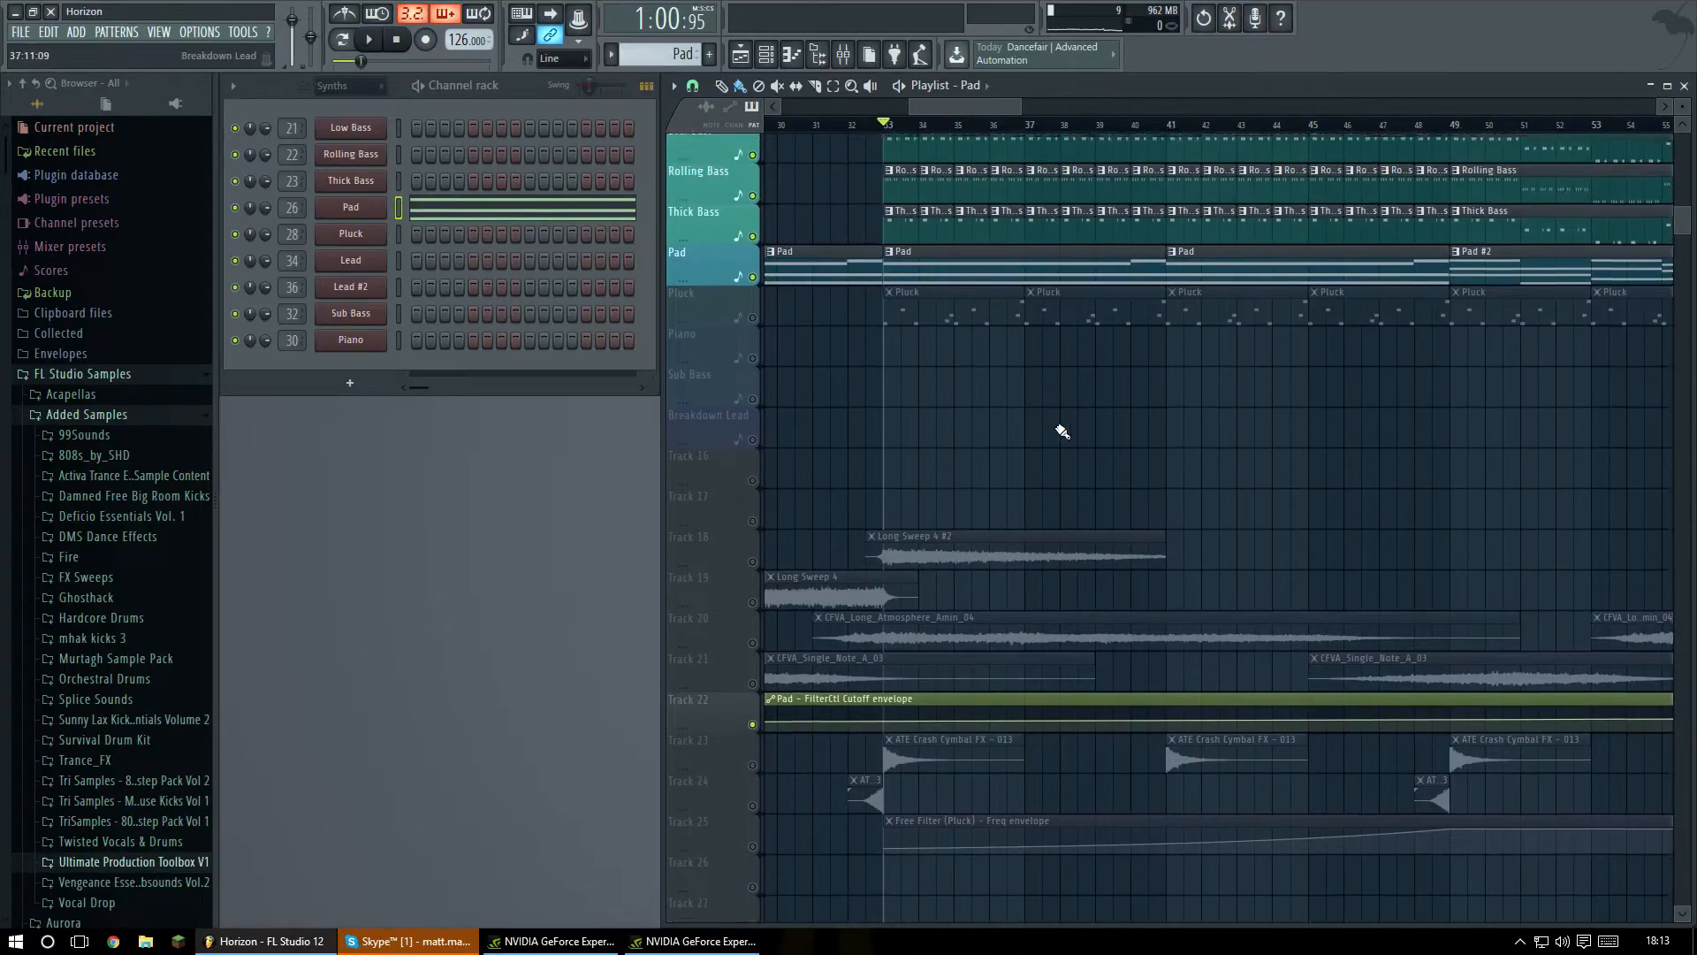
{"action": "scroll", "coordinate": [1045, 435], "scroll_direction": "down", "scroll_amount": 4}
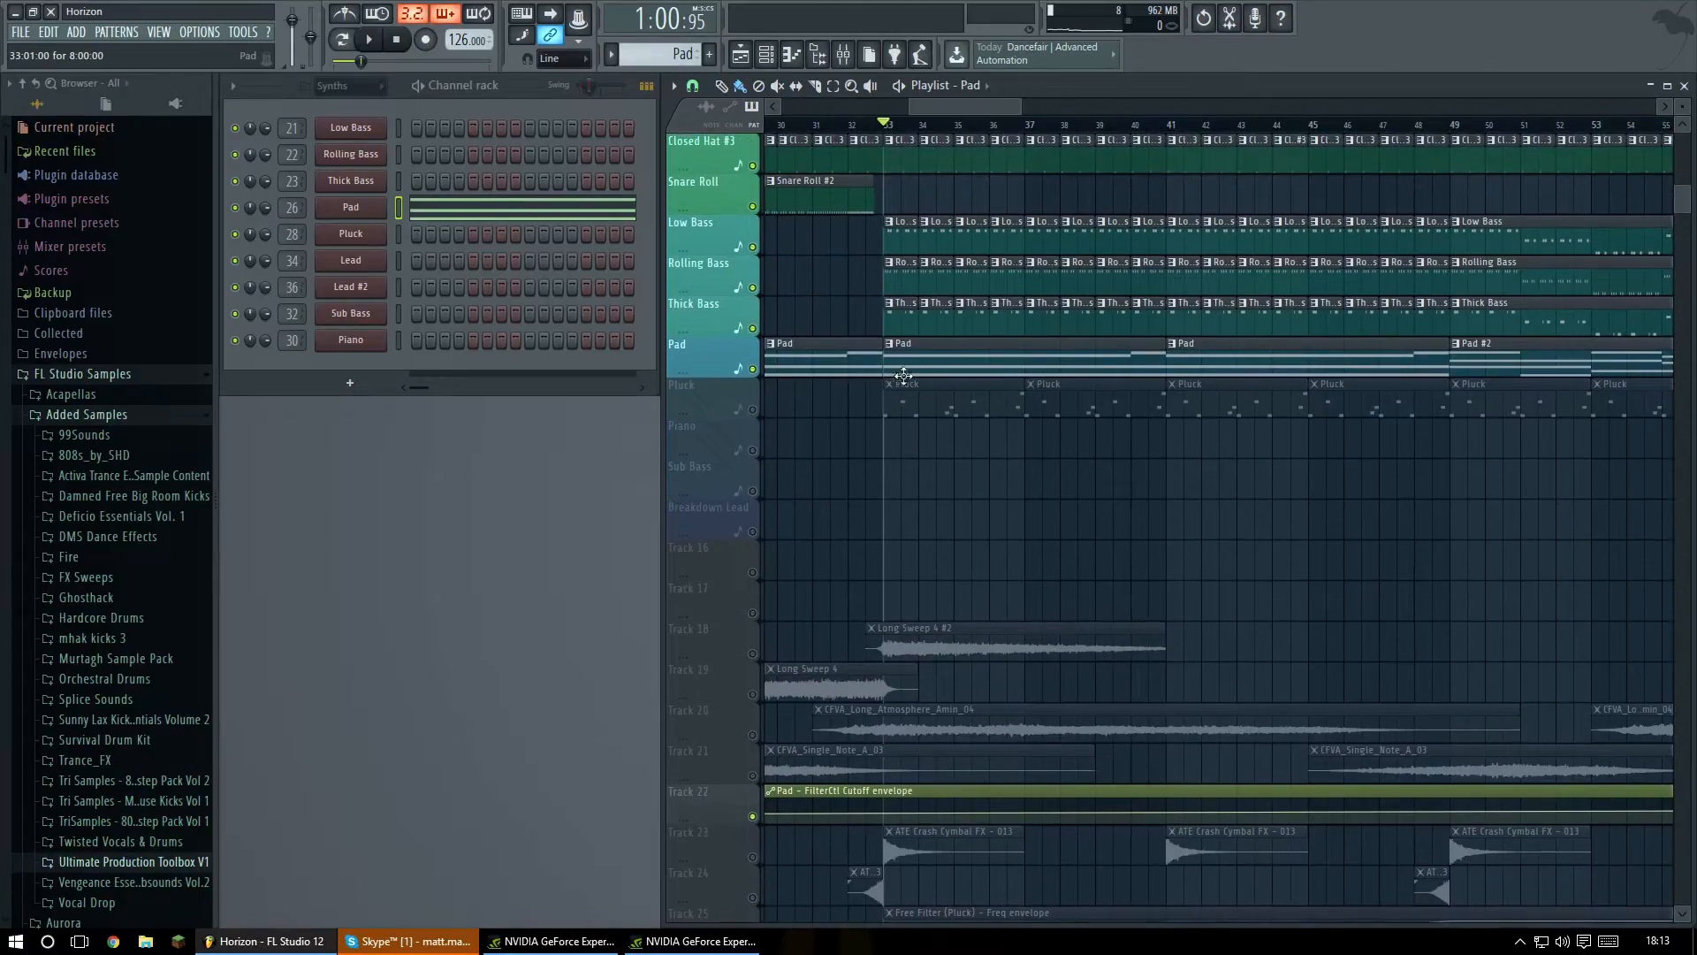
{"action": "scroll", "coordinate": [967, 380], "scroll_direction": "up", "scroll_amount": 4}
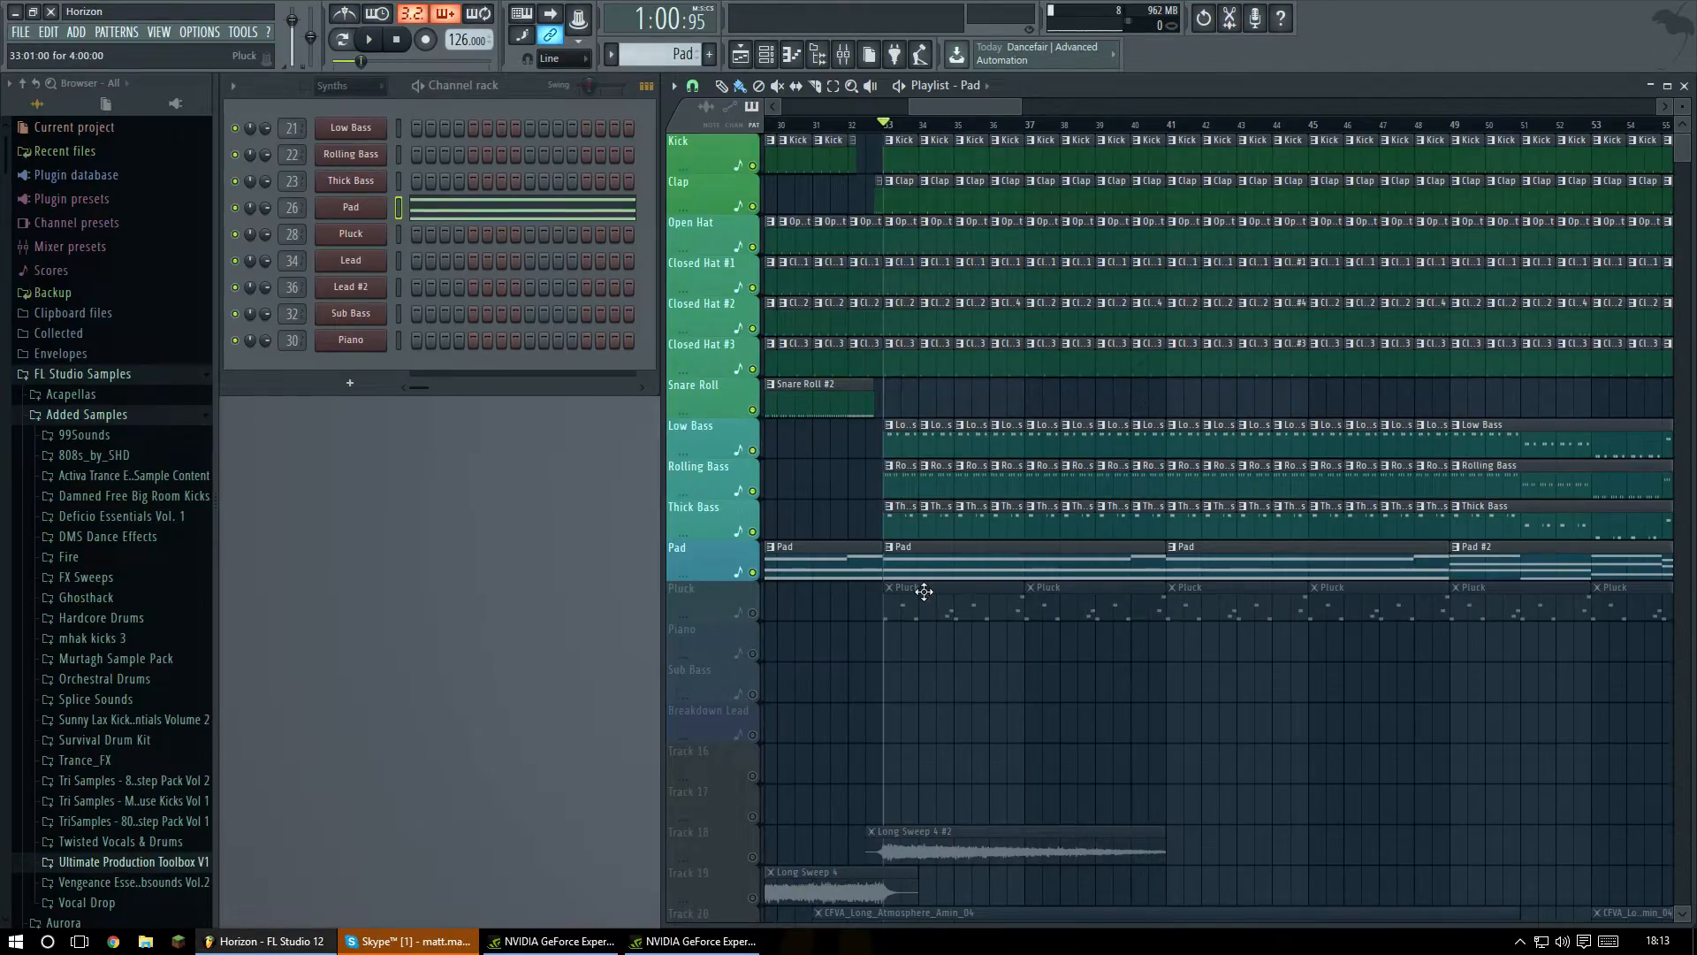
{"action": "scroll", "coordinate": [958, 613], "scroll_direction": "down", "scroll_amount": 4}
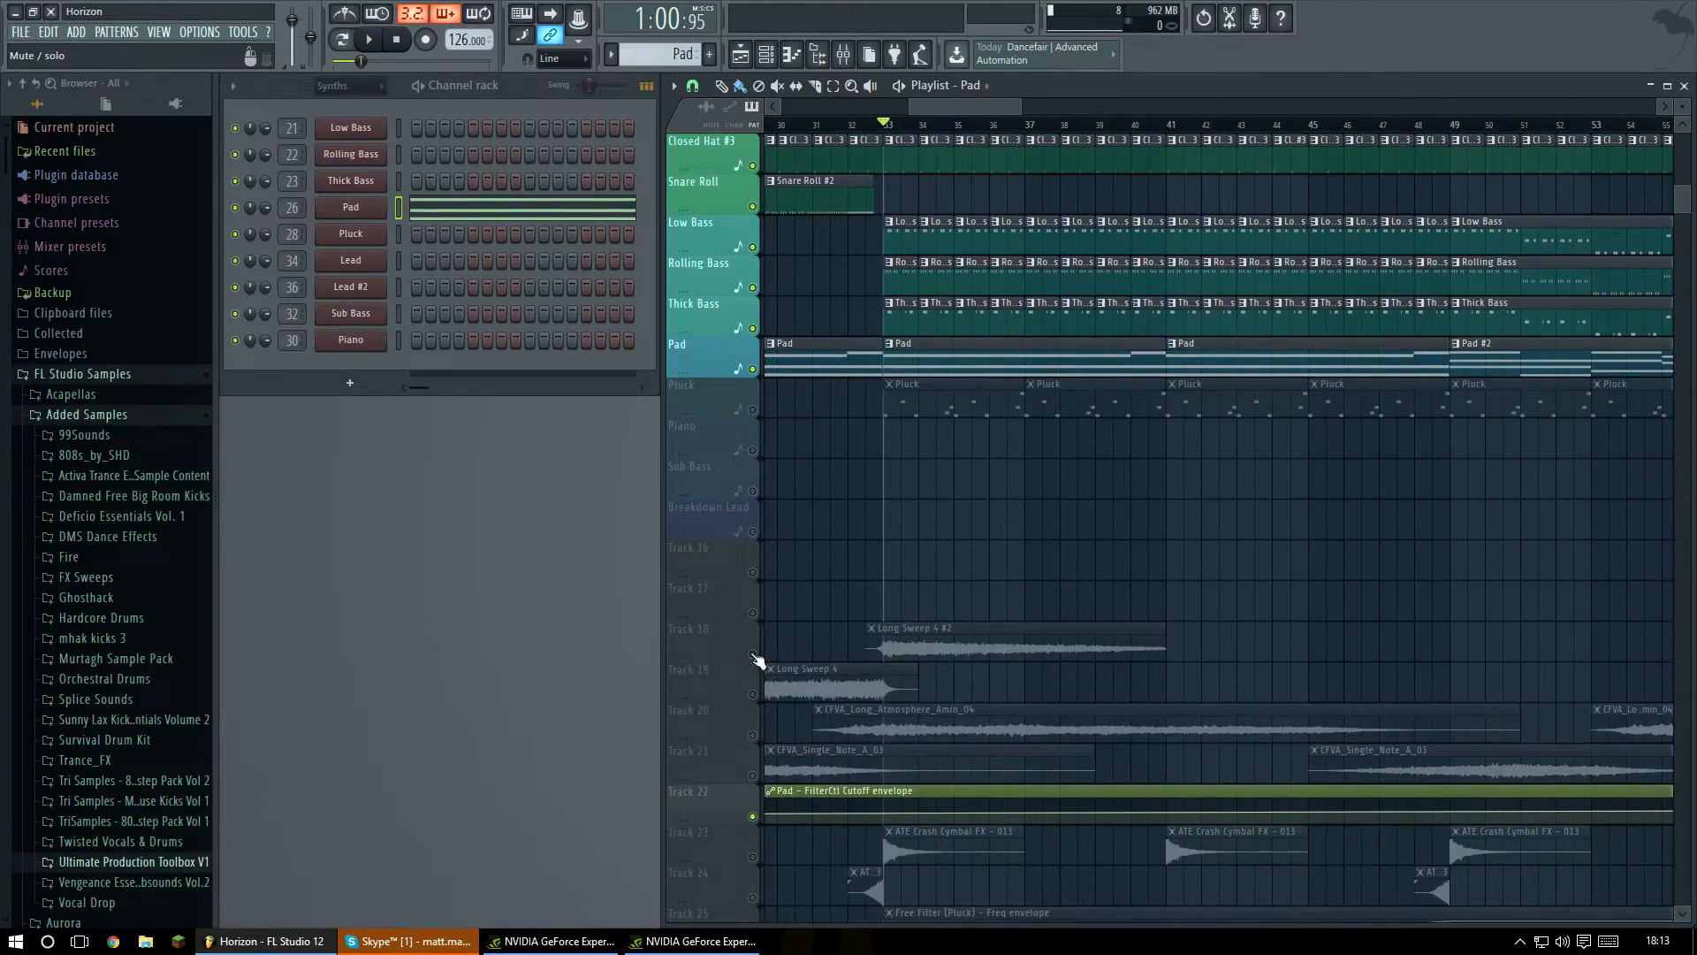
{"action": "scroll", "coordinate": [1061, 672], "scroll_direction": "up", "scroll_amount": 4}
{"action": "key", "text": "space"}
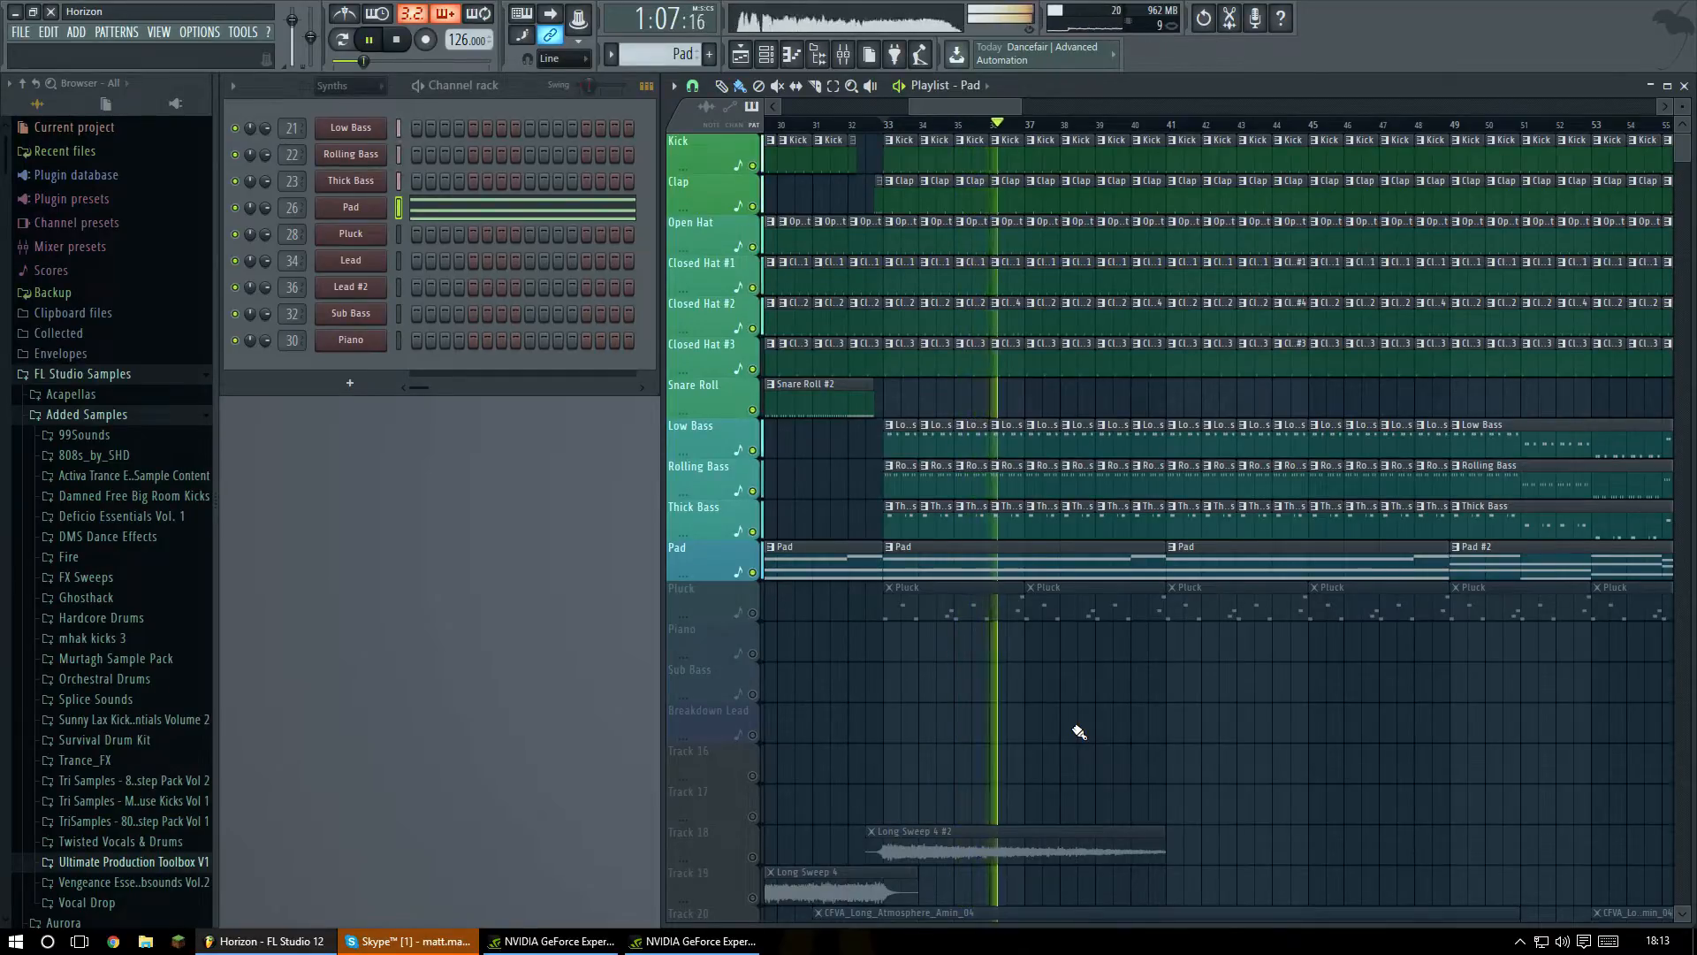
{"action": "key", "text": "space"}
Unmute the sweep and atmosphere clips on Tracks 18 to 21, plus the crash, effect and pluck filter automation on Tracks 23 to 25.
{"action": "scroll", "coordinate": [1081, 711], "scroll_direction": "down", "scroll_amount": 5}
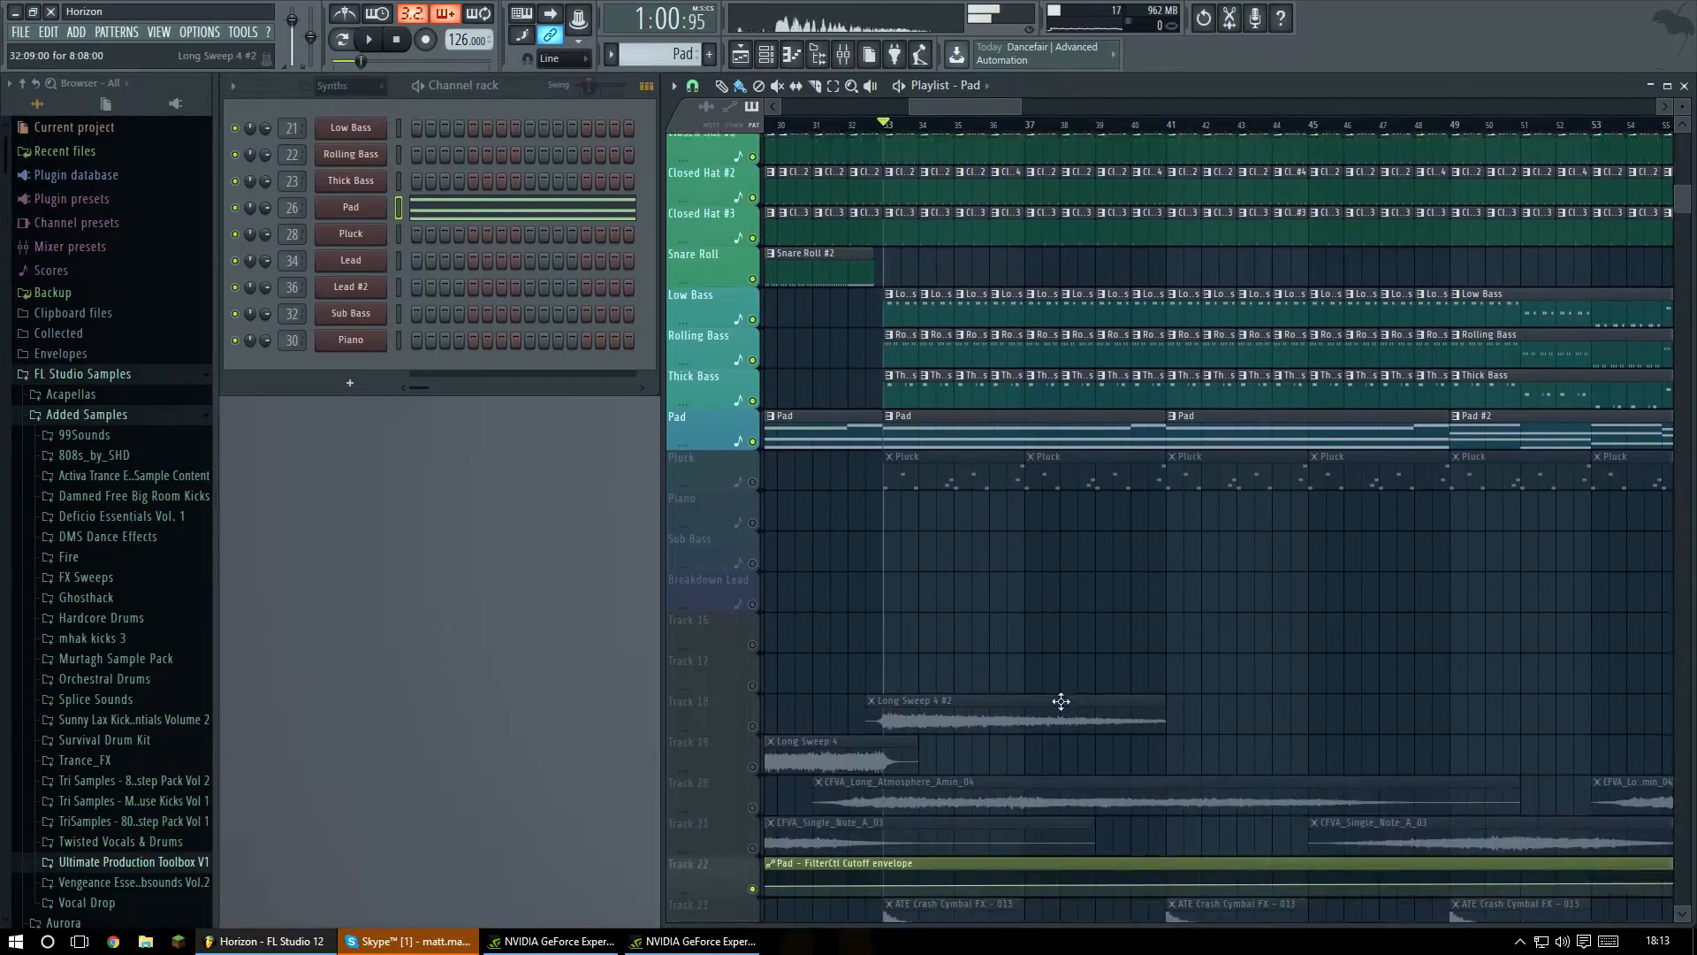
{"action": "left_click", "coordinate": [752, 450]}
{"action": "left_click", "coordinate": [752, 491]}
{"action": "left_click", "coordinate": [752, 531]}
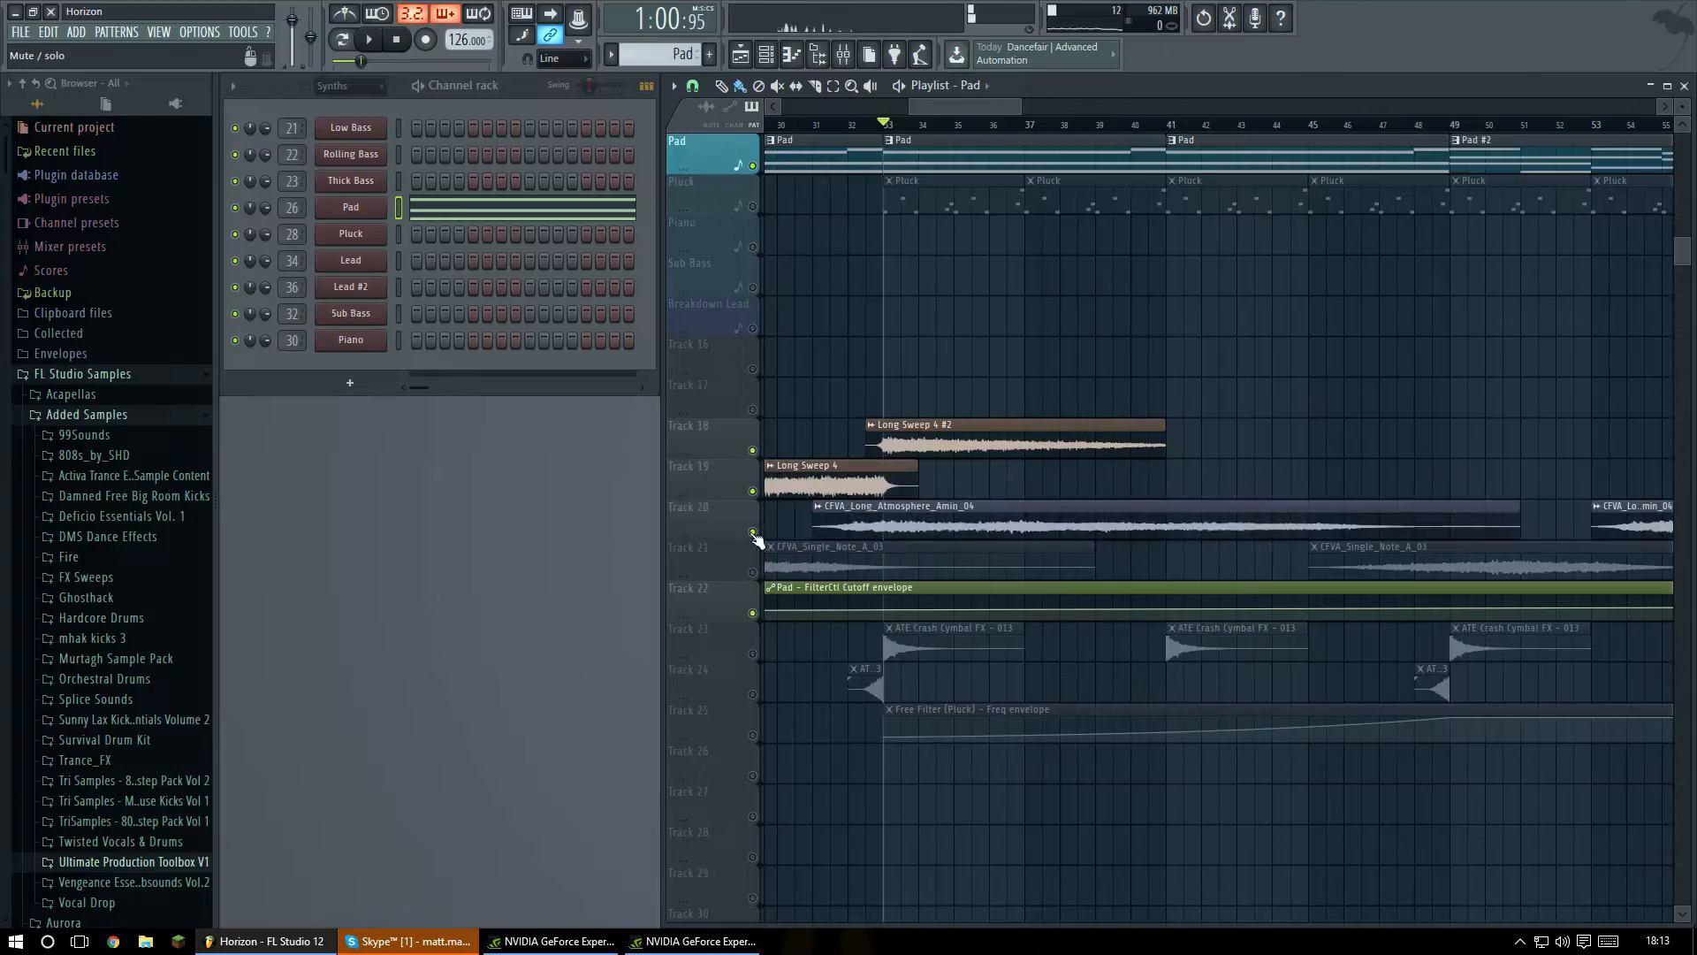
{"action": "left_click", "coordinate": [752, 572]}
{"action": "left_click", "coordinate": [752, 654]}
{"action": "left_click", "coordinate": [752, 694]}
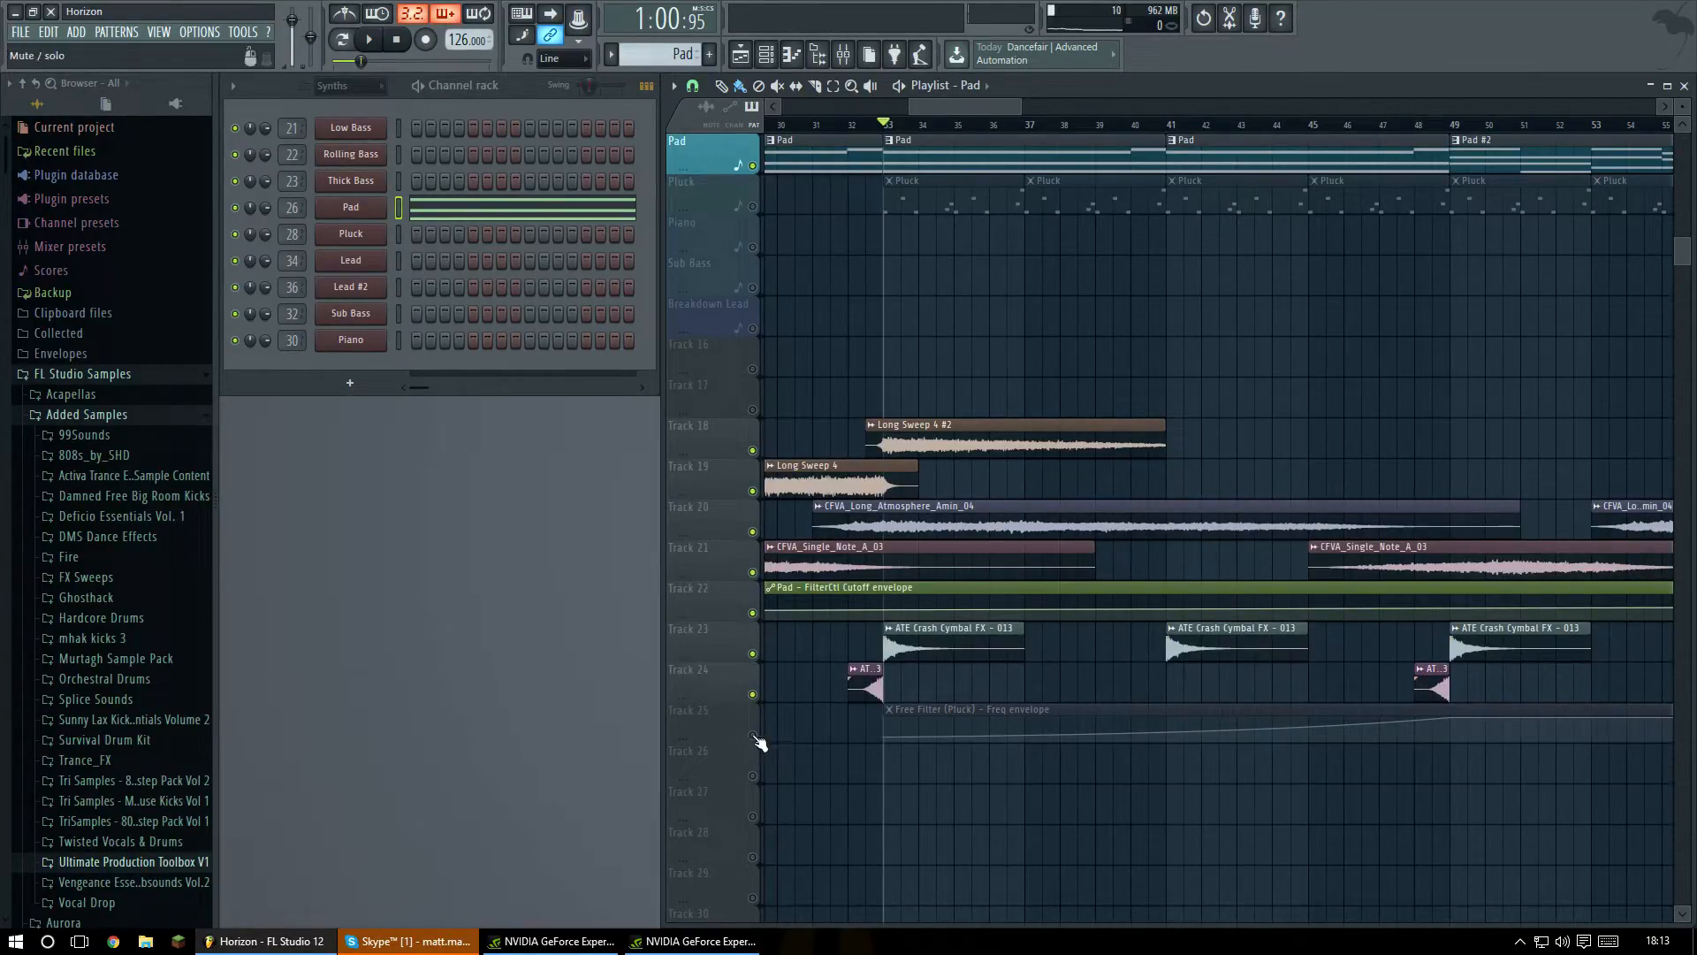
{"action": "left_click", "coordinate": [753, 735]}
Review the unmuted playlist tracks and play the drums, basses, pad, atmospheres and effects together.
{"action": "scroll", "coordinate": [1103, 675], "scroll_direction": "up", "scroll_amount": 5}
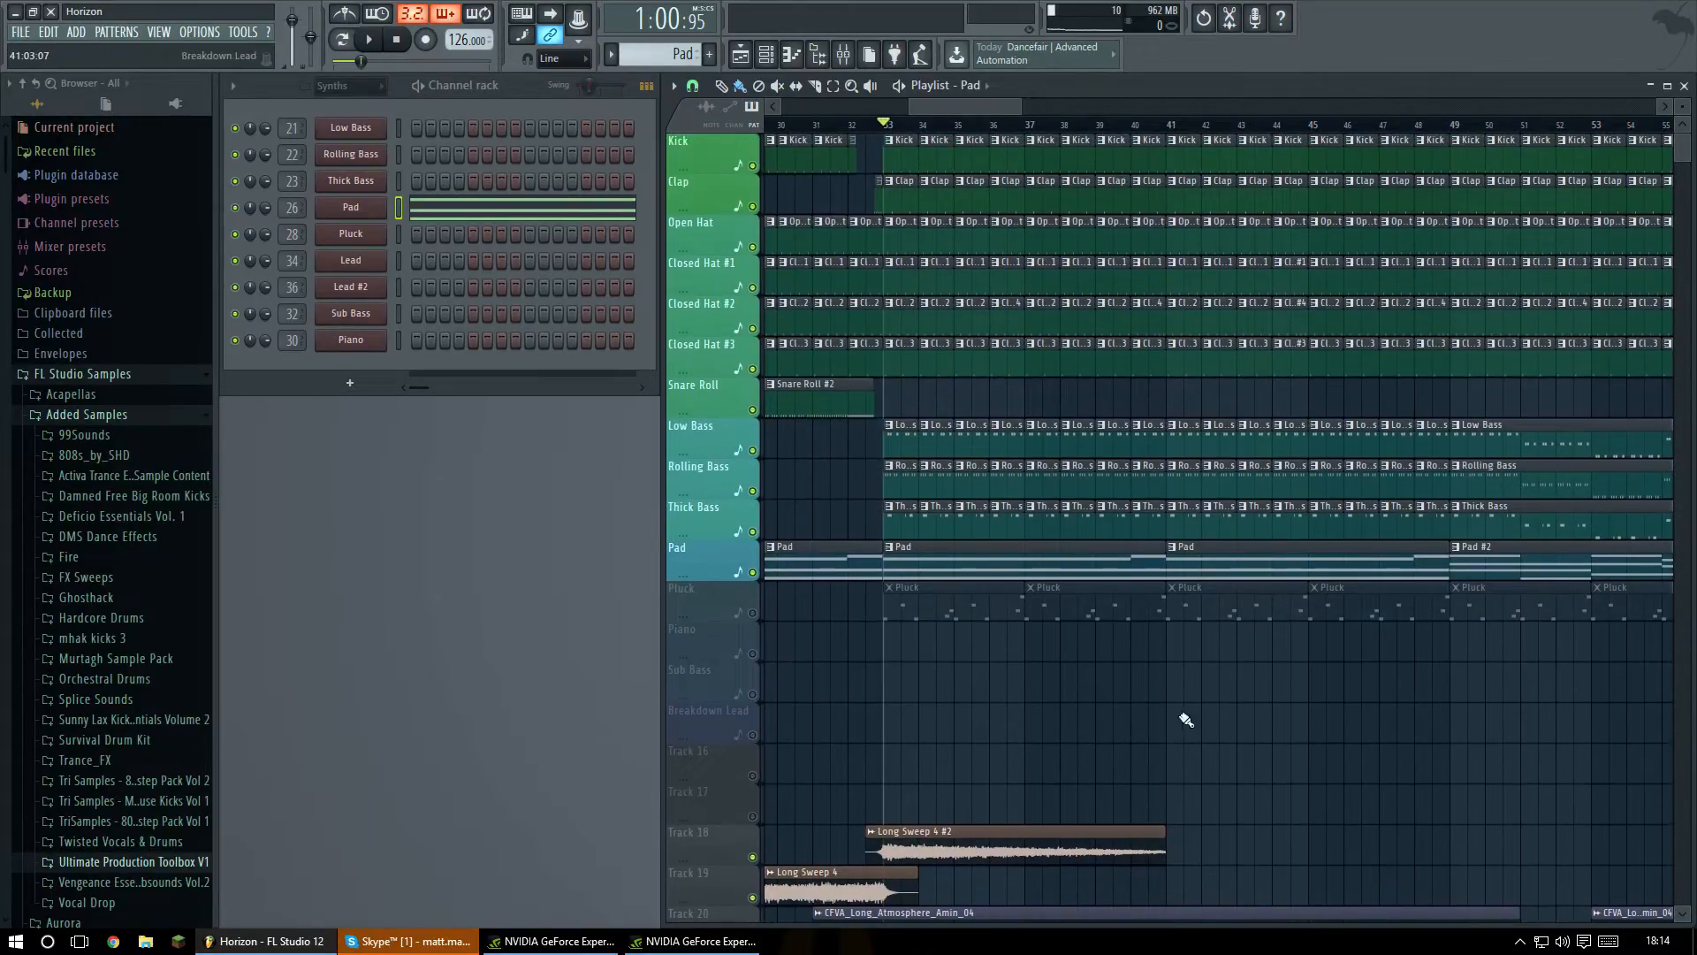
{"action": "scroll", "coordinate": [1188, 707], "scroll_direction": "down", "scroll_amount": 2}
{"action": "scroll", "coordinate": [1258, 641], "scroll_direction": "up", "scroll_amount": 2}
{"action": "scroll", "coordinate": [1053, 607], "scroll_direction": "down", "scroll_amount": 3}
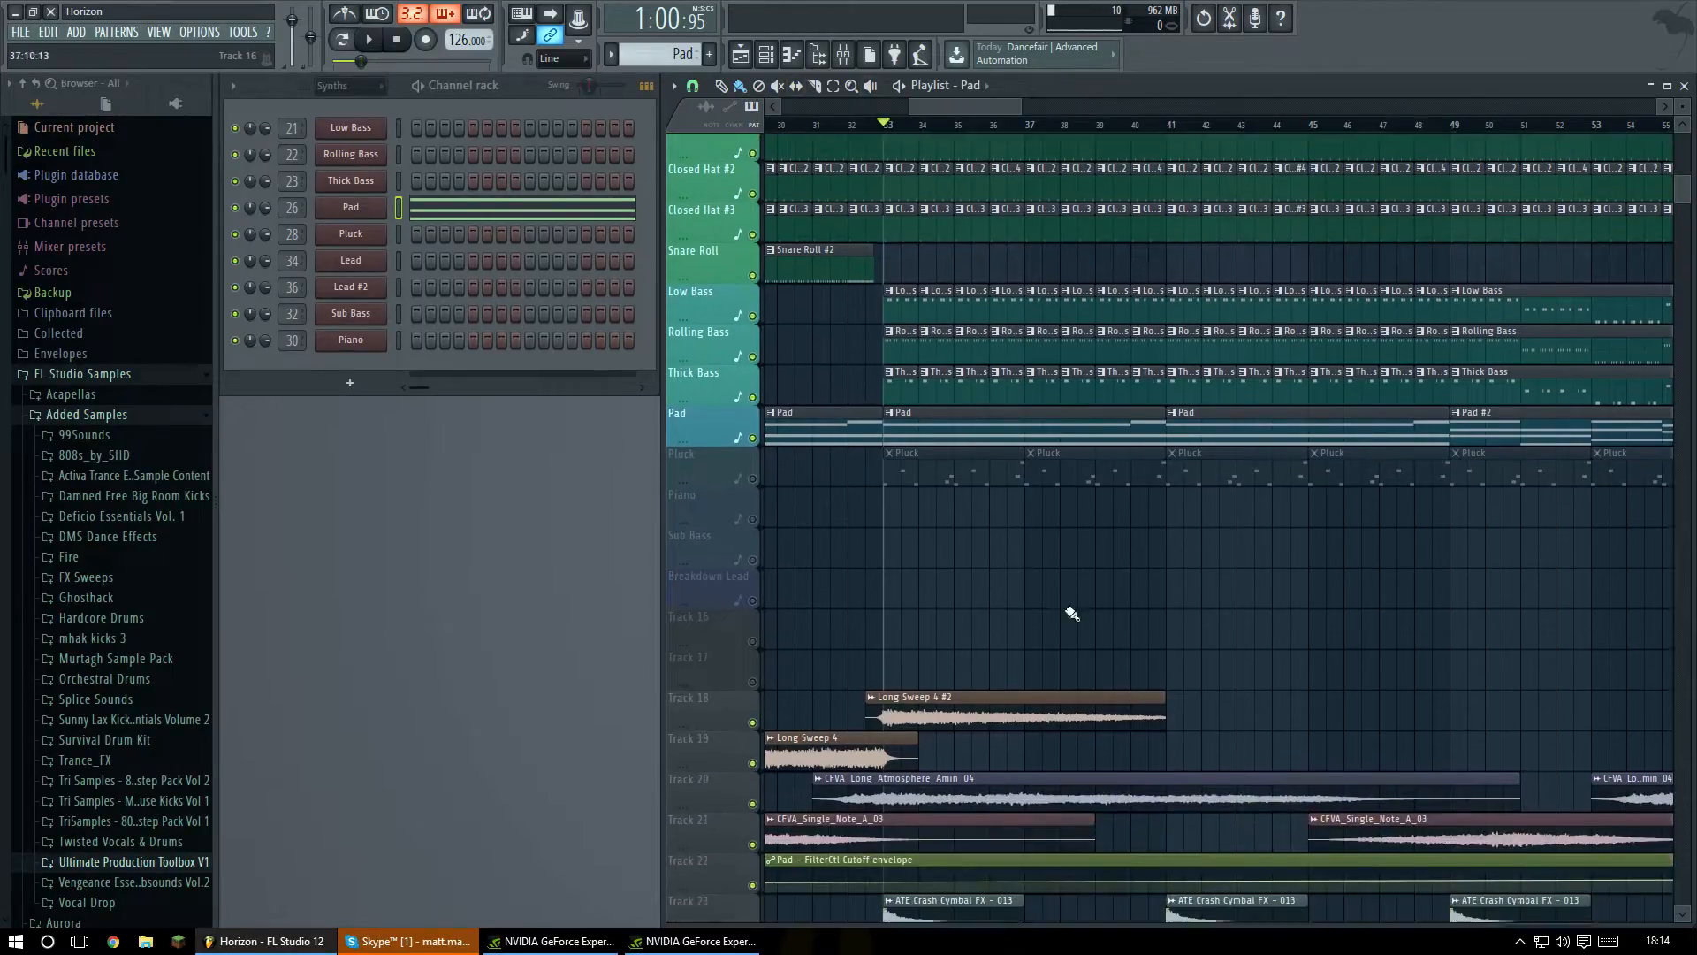
{"action": "scroll", "coordinate": [1231, 607], "scroll_direction": "up", "scroll_amount": 3}
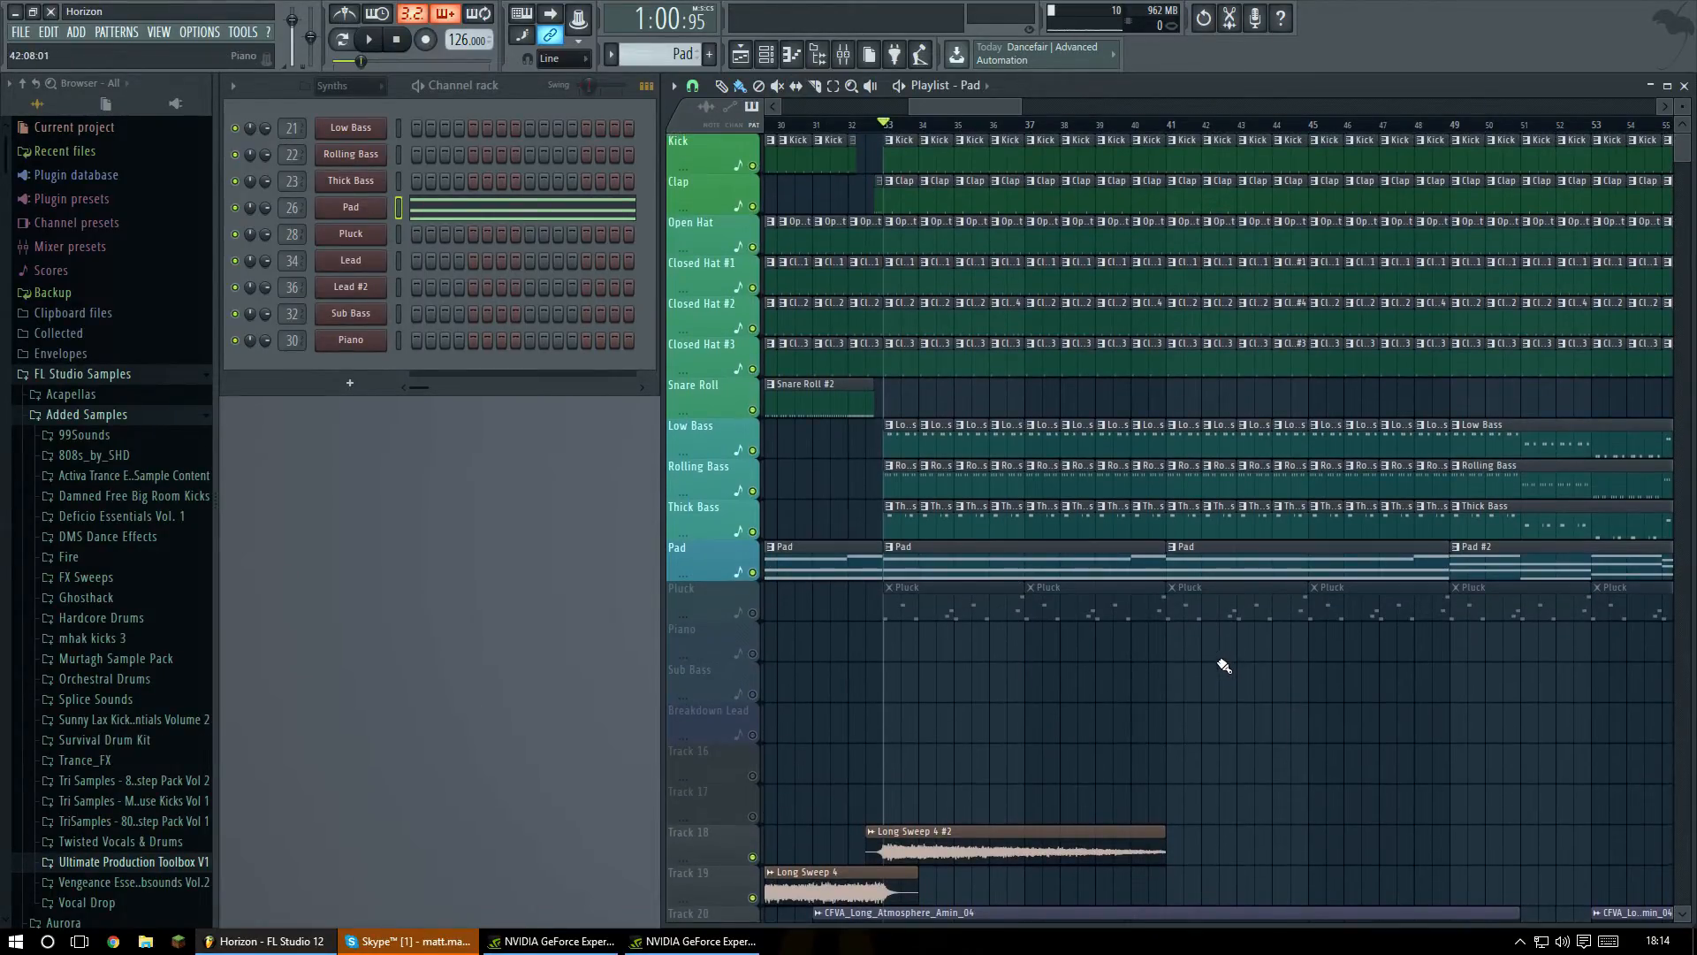
{"action": "scroll", "coordinate": [1220, 669], "scroll_direction": "down", "scroll_amount": 2}
{"action": "scroll", "coordinate": [1202, 708], "scroll_direction": "up", "scroll_amount": 2}
{"action": "scroll", "coordinate": [1183, 653], "scroll_direction": "down", "scroll_amount": 5}
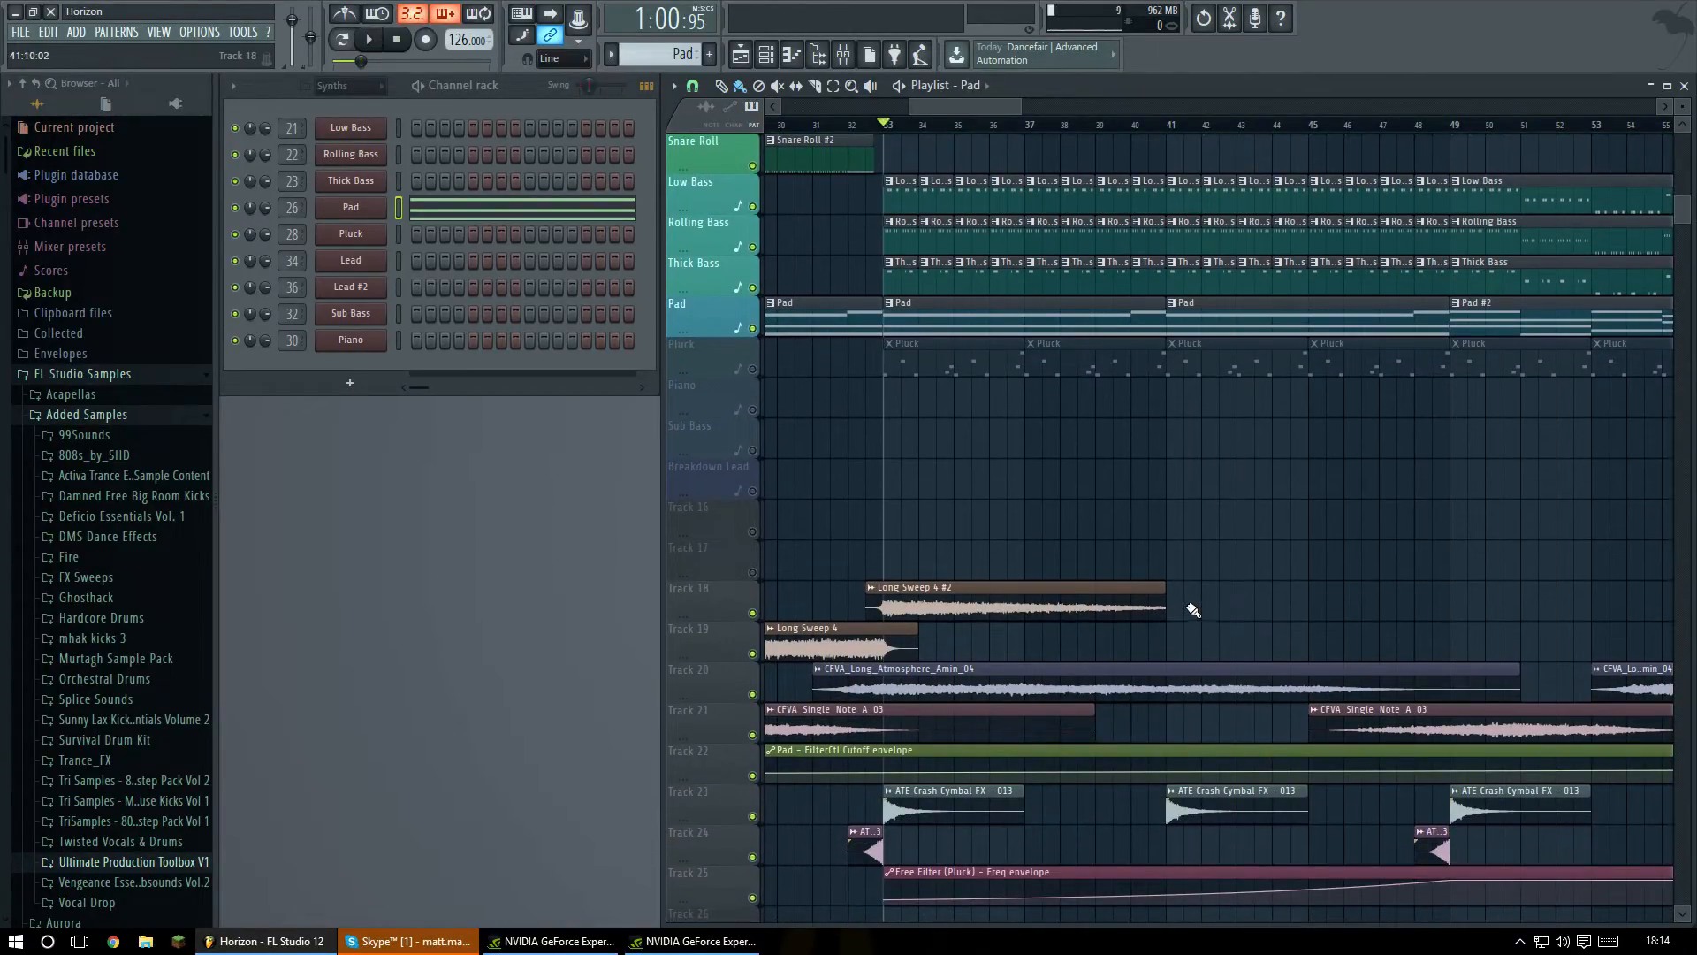
{"action": "key", "text": "space"}
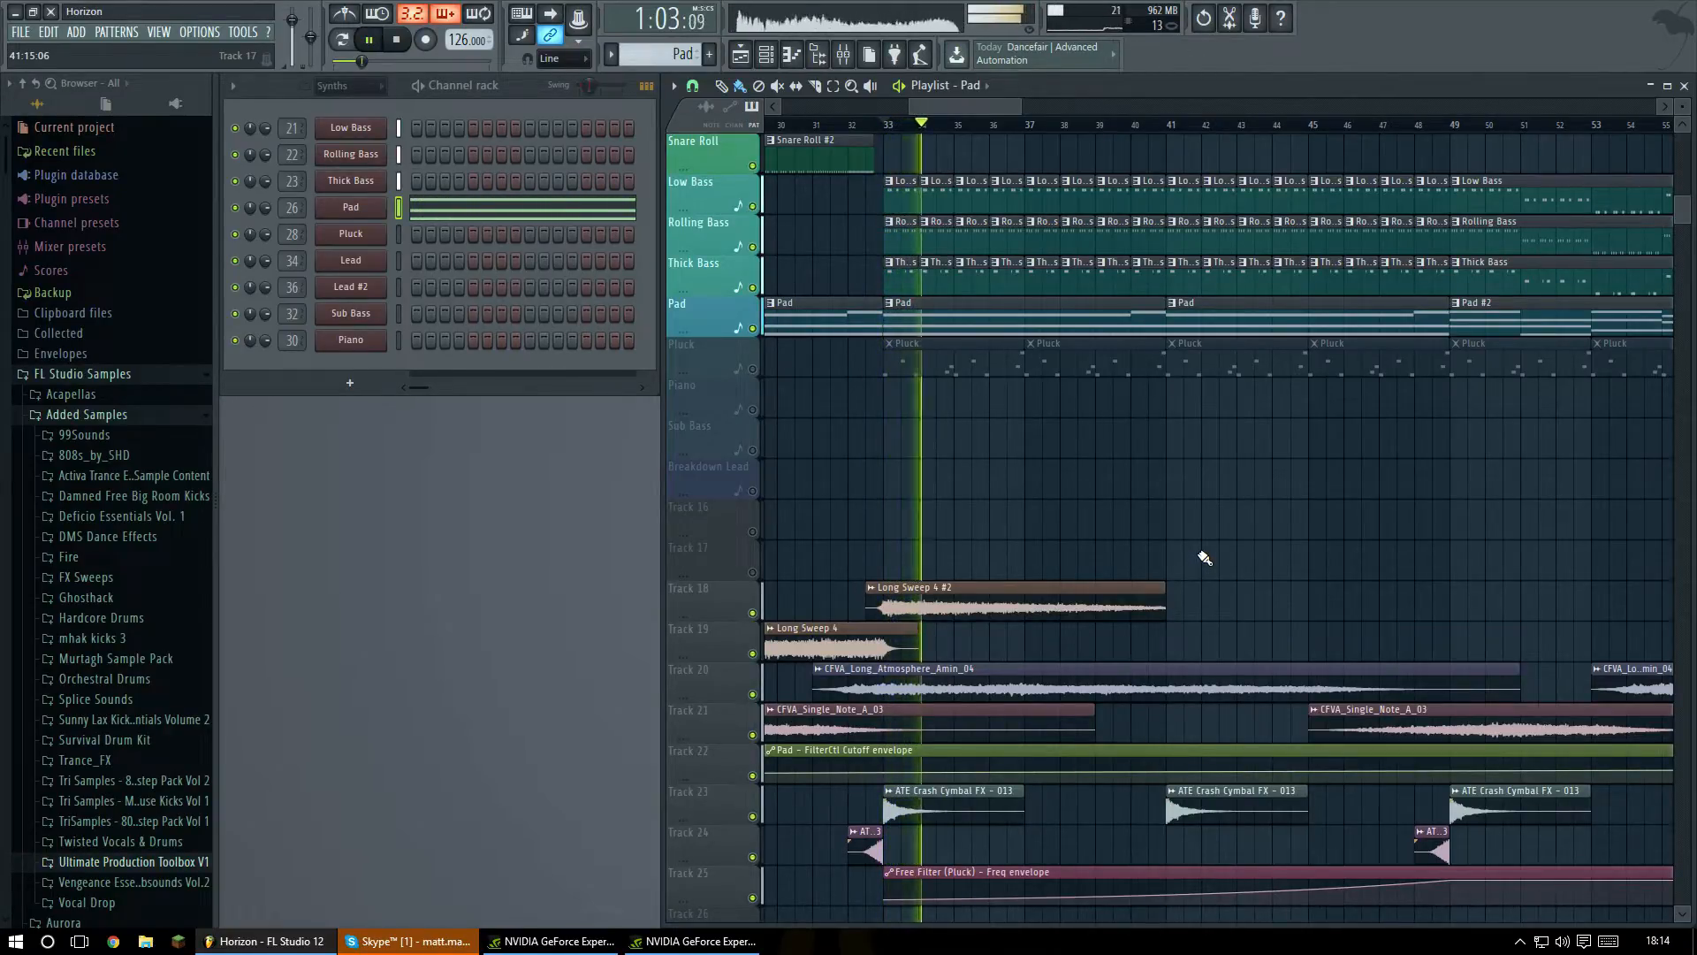
{"action": "scroll", "coordinate": [1204, 559], "scroll_direction": "up", "scroll_amount": 5}
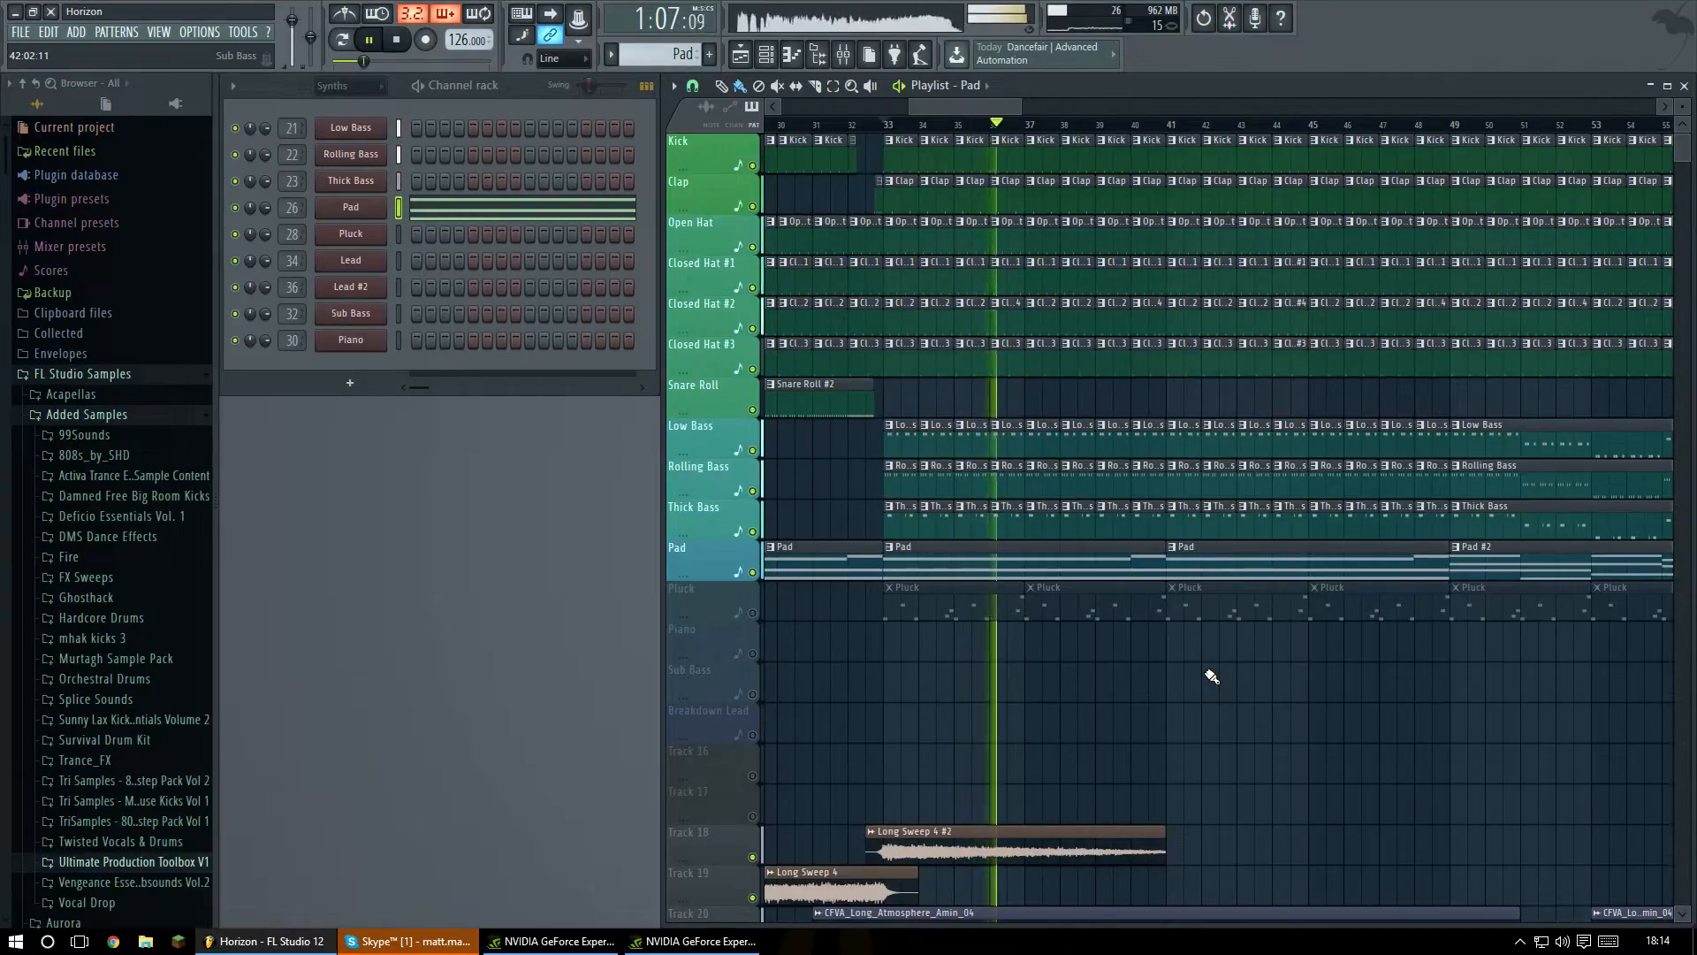
{"action": "key", "text": "space"}
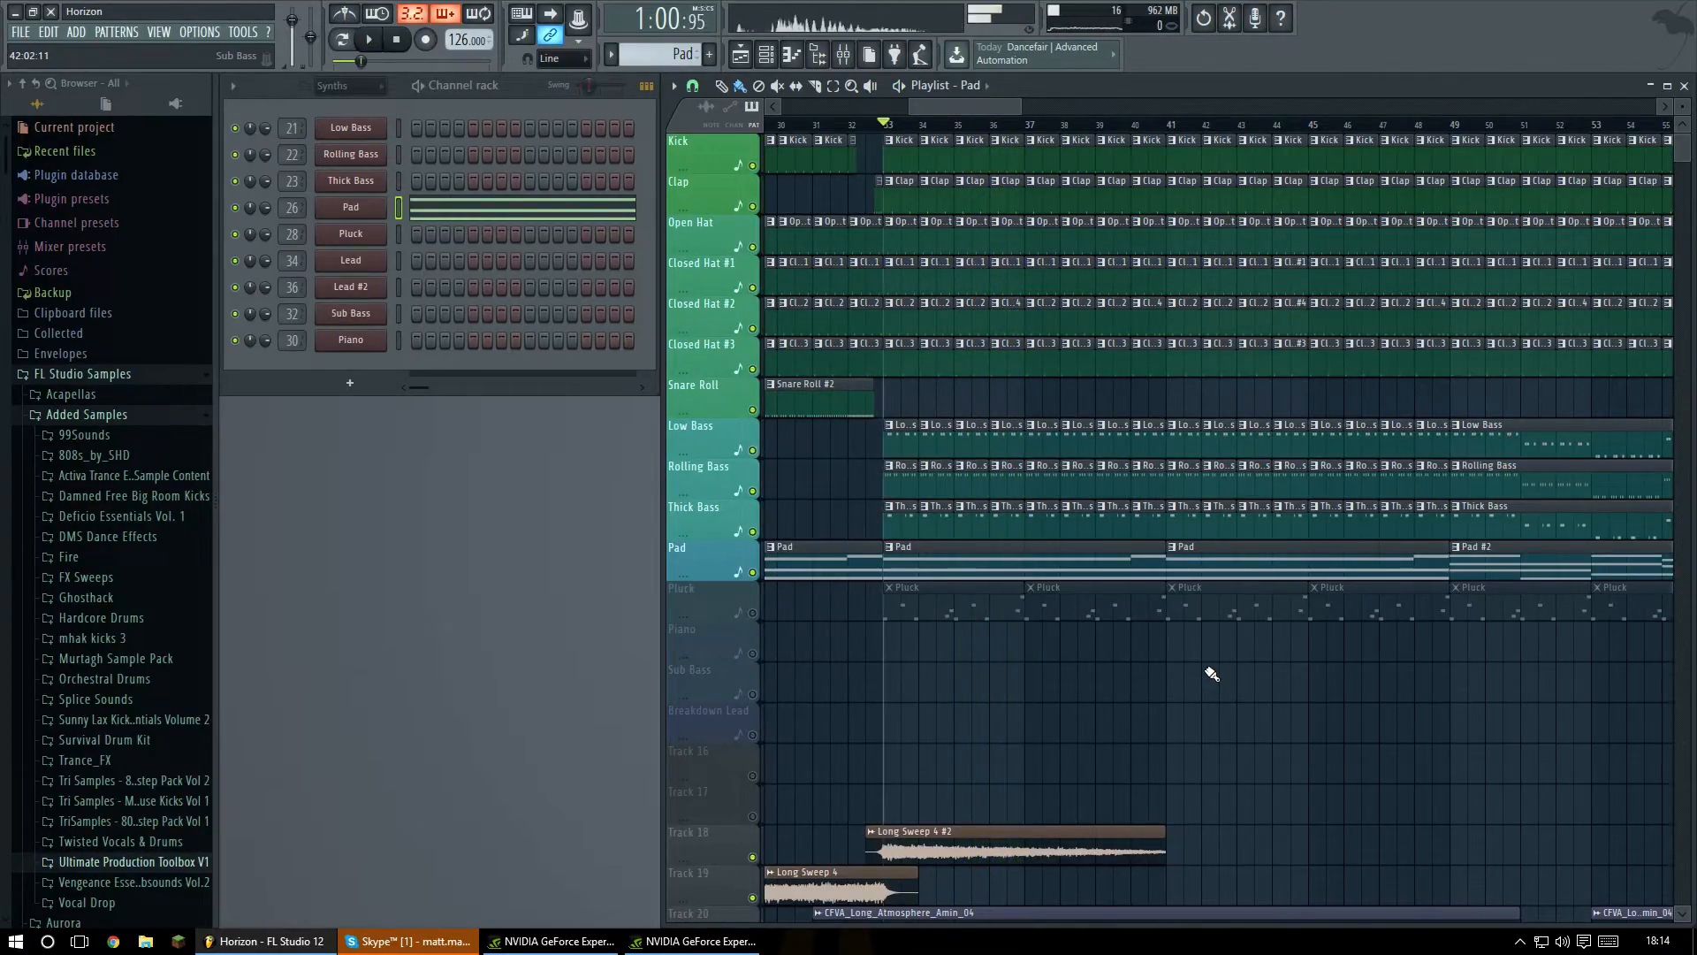
{"action": "scroll", "coordinate": [769, 398], "scroll_direction": "down", "scroll_amount": 10}
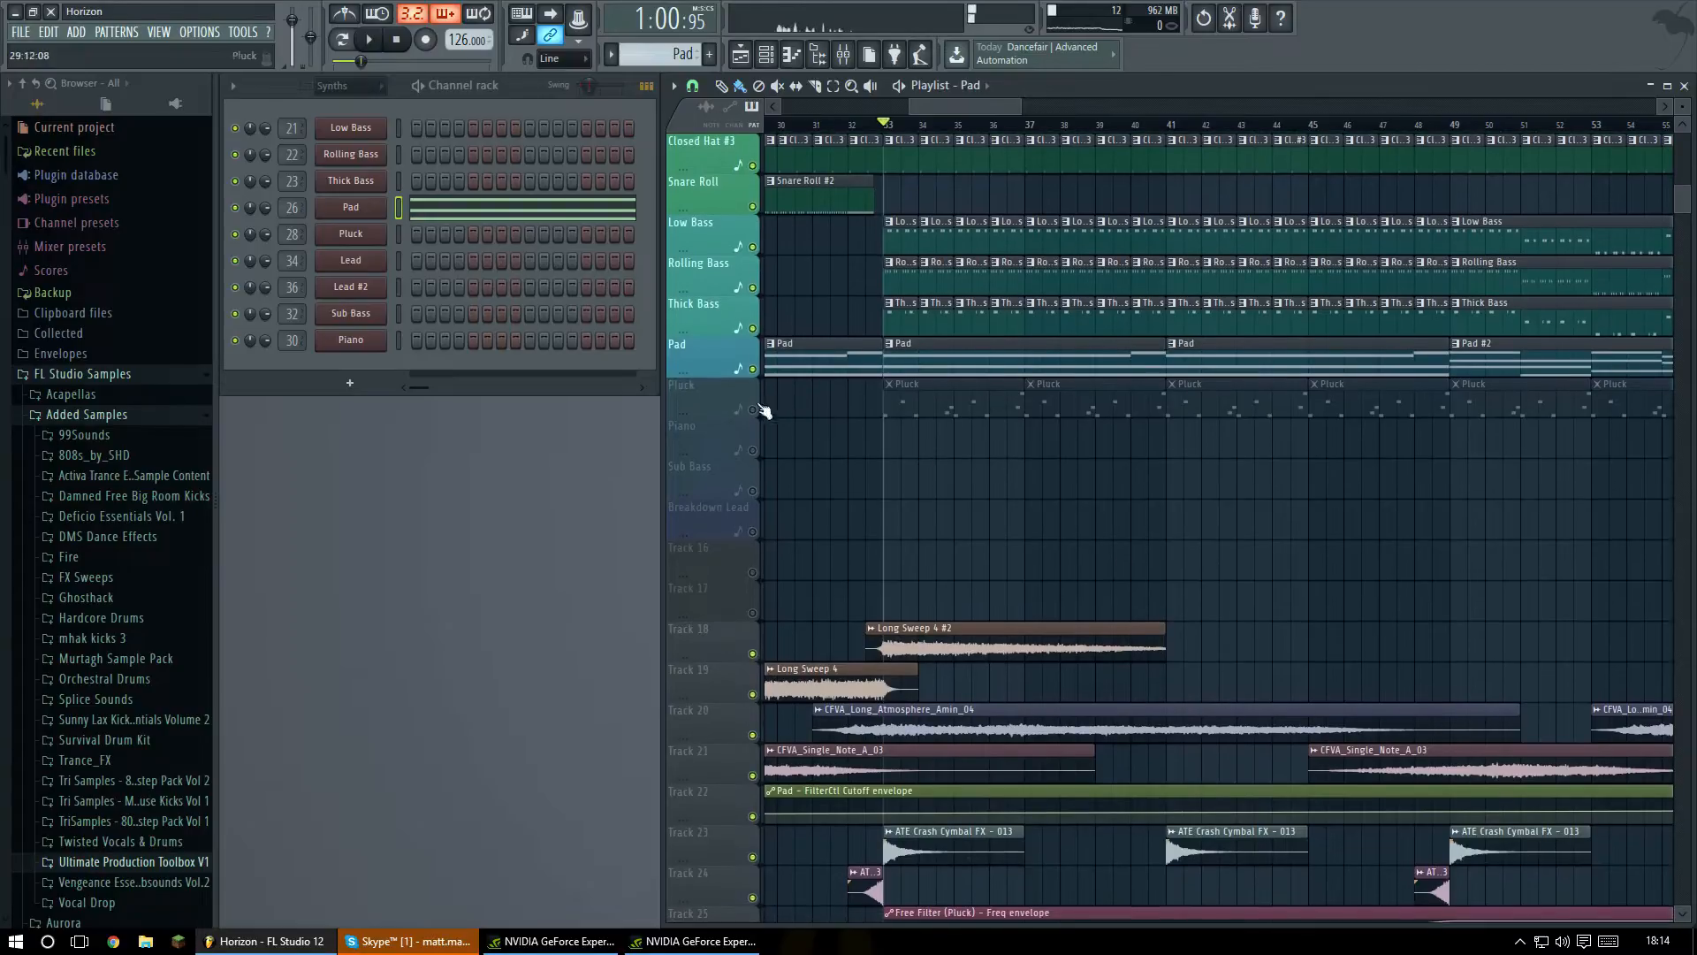
Unmute the Pluck track, view the first Pluck pattern's notes in the piano roll and play them.
{"action": "scroll", "coordinate": [1064, 624], "scroll_direction": "up", "scroll_amount": 10}
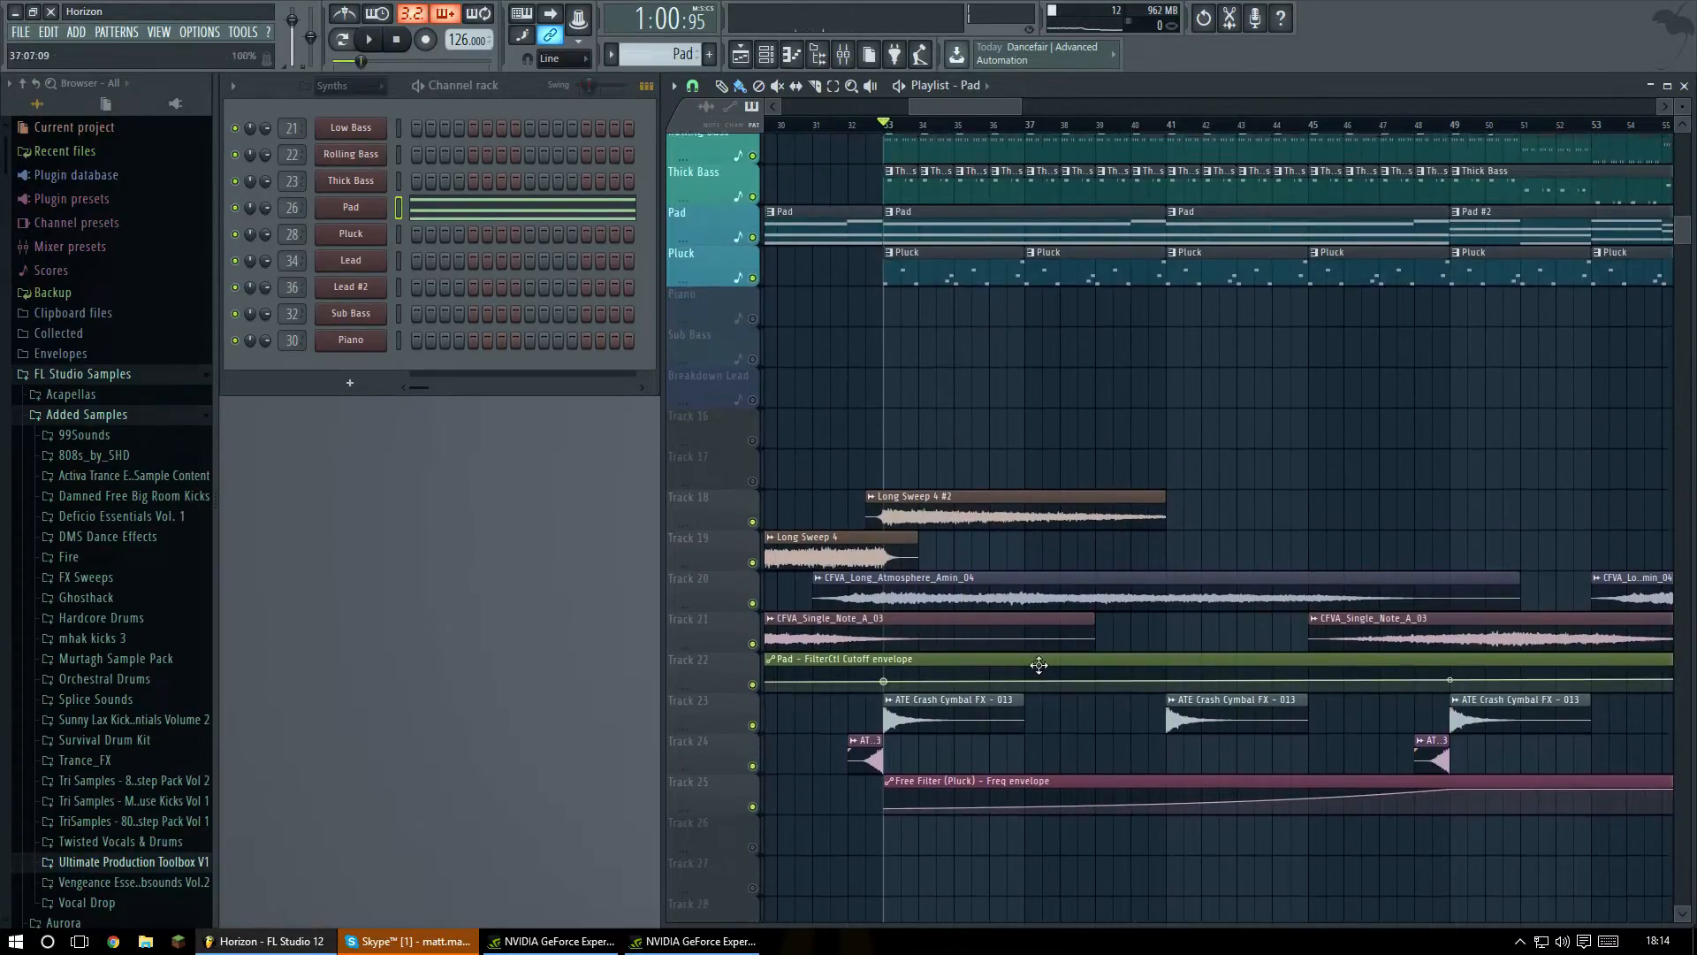
{"action": "left_click", "coordinate": [970, 618]}
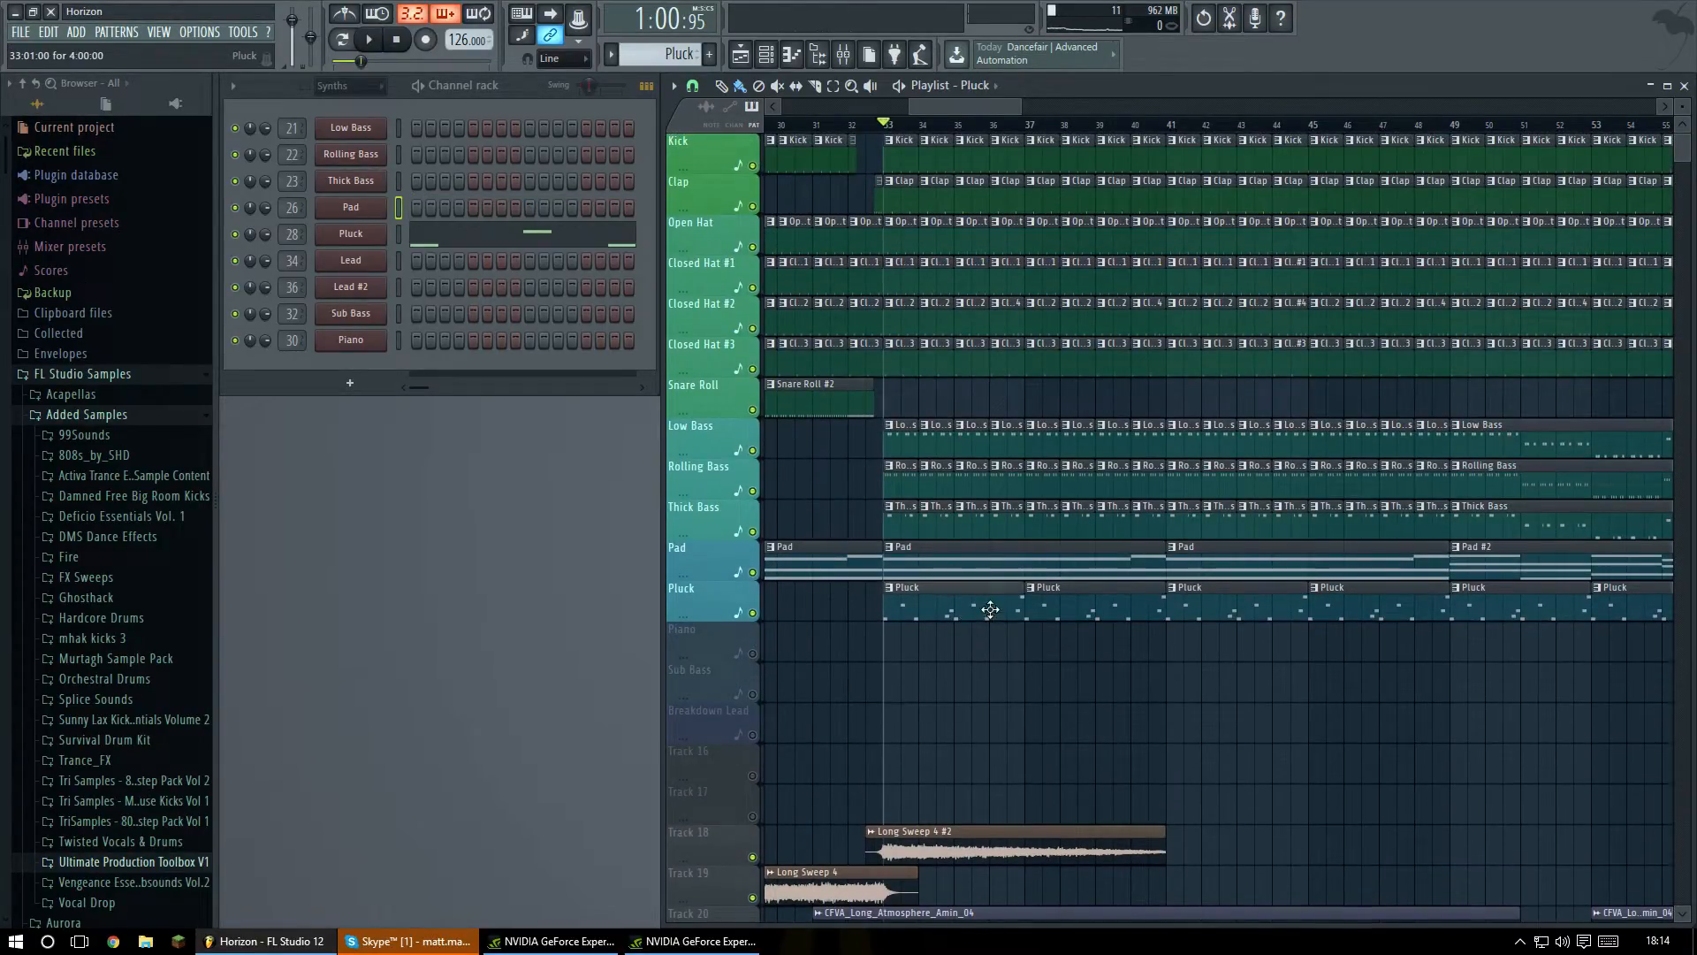
{"action": "double_click", "coordinate": [970, 617]}
{"action": "key", "text": "space"}
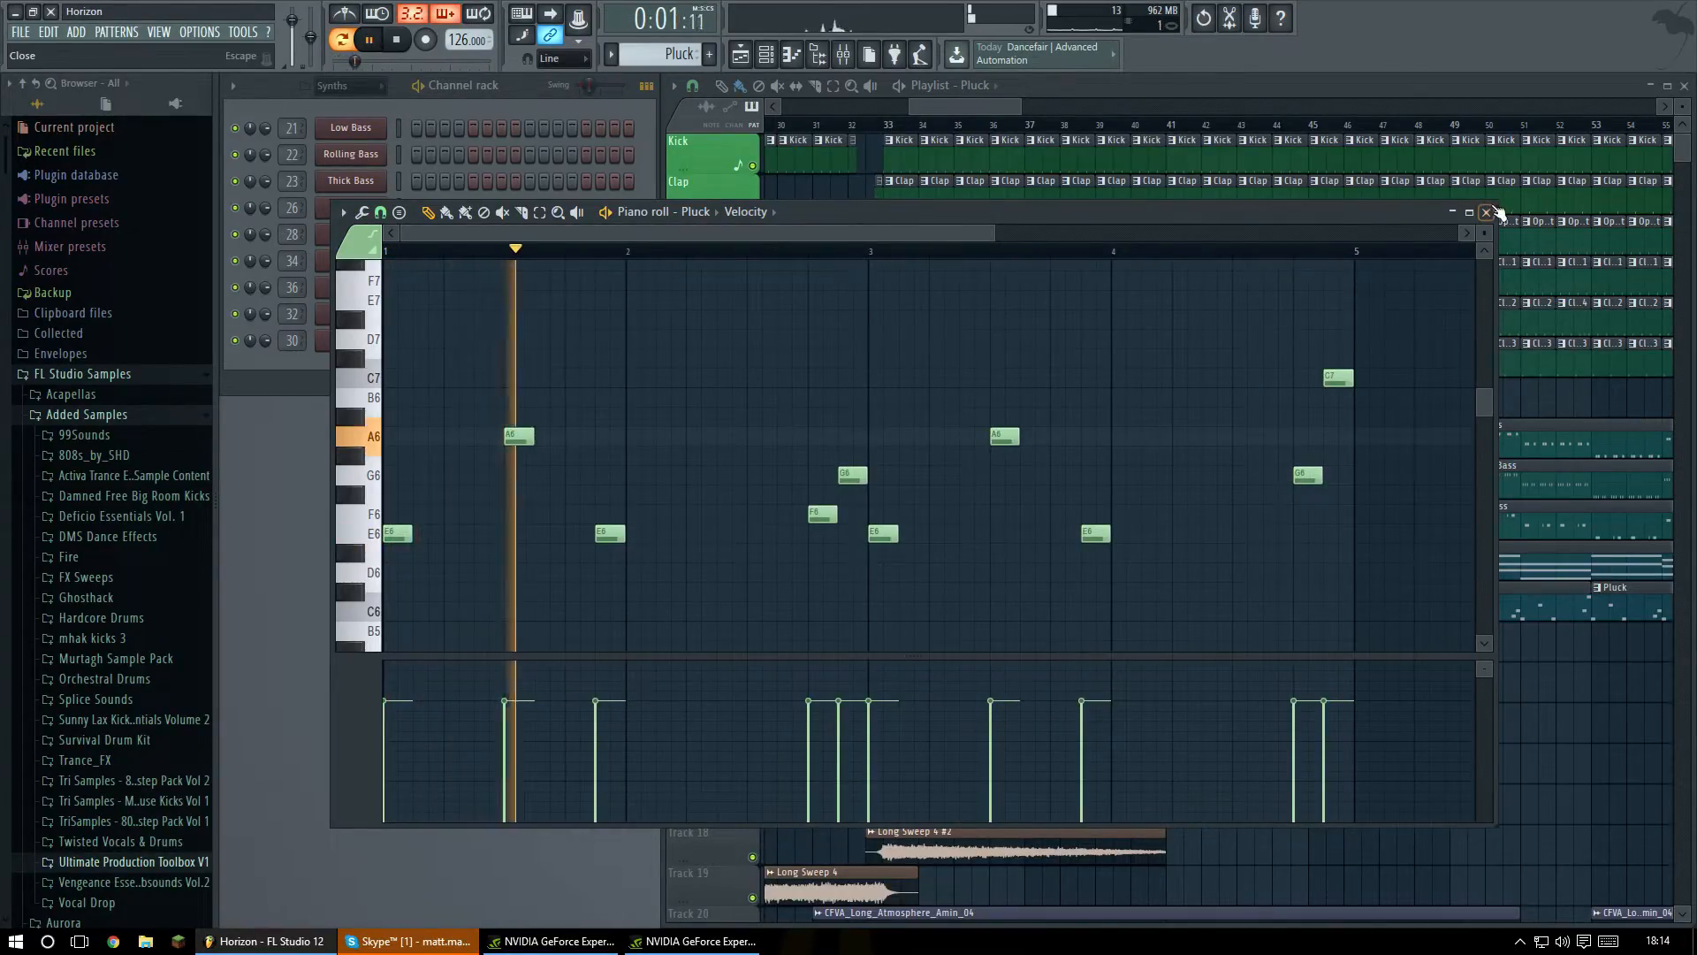
{"action": "left_click", "coordinate": [1486, 212]}
{"action": "key", "text": "space"}
Move the playhead to bar 49, and audition the Pluck channel's notes again from the channel rack.
{"action": "left_click", "coordinate": [1455, 126]}
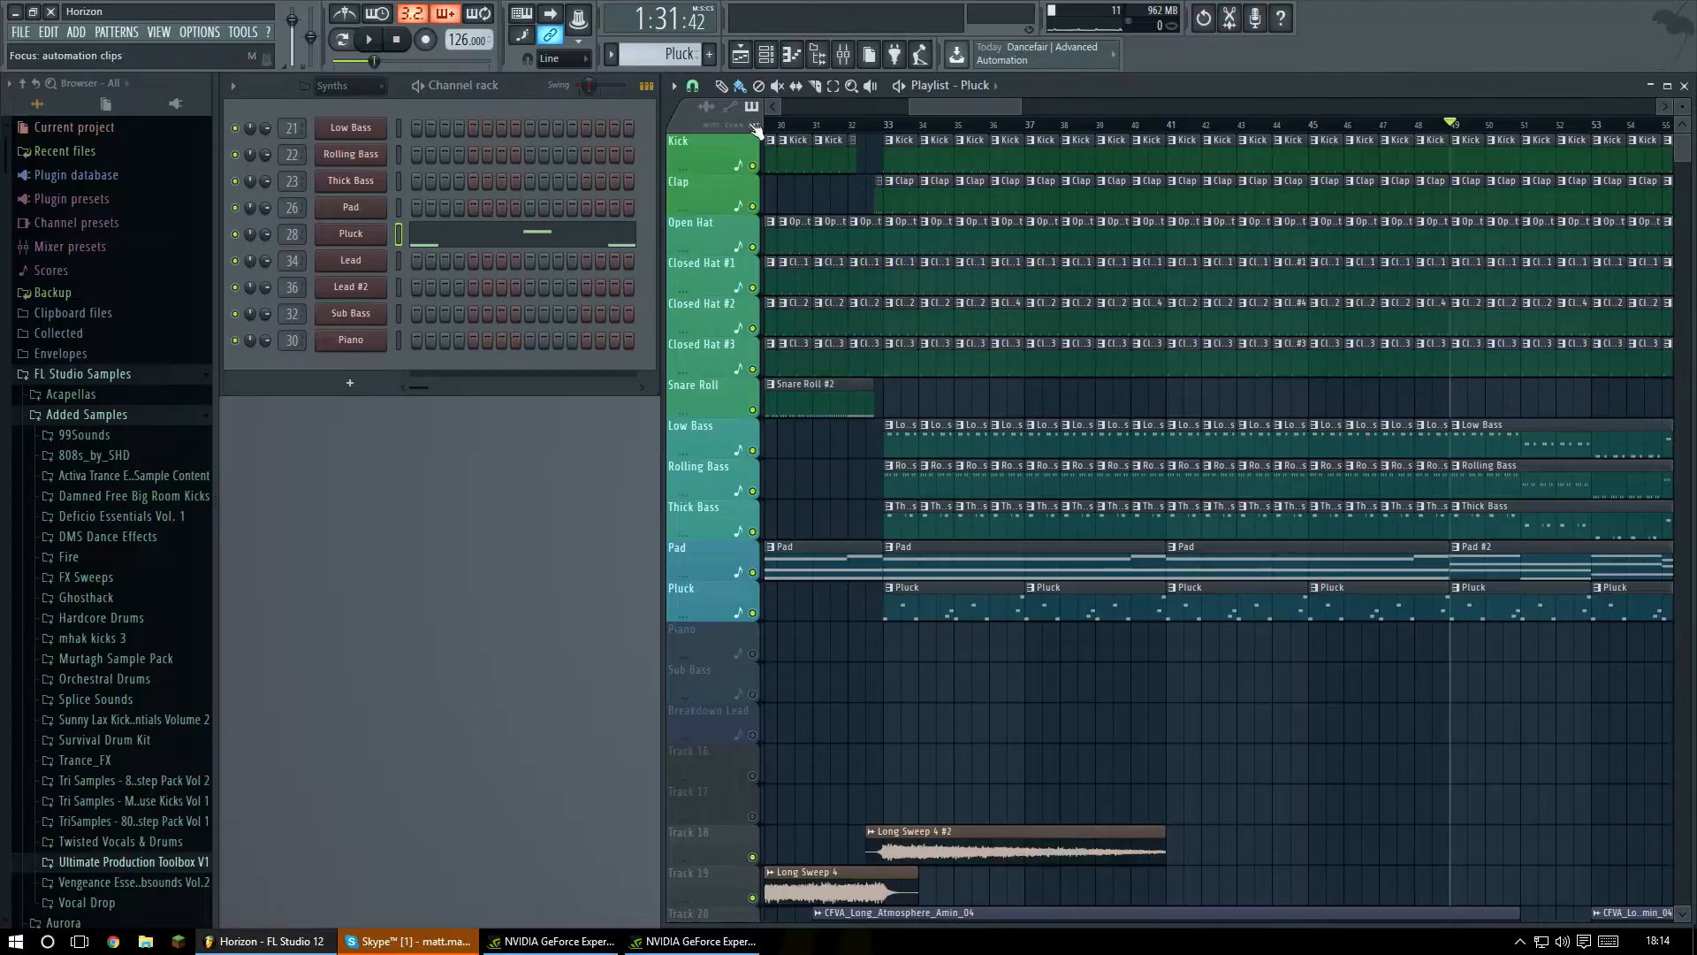
{"action": "left_click", "coordinate": [428, 255]}
{"action": "key", "text": "space"}
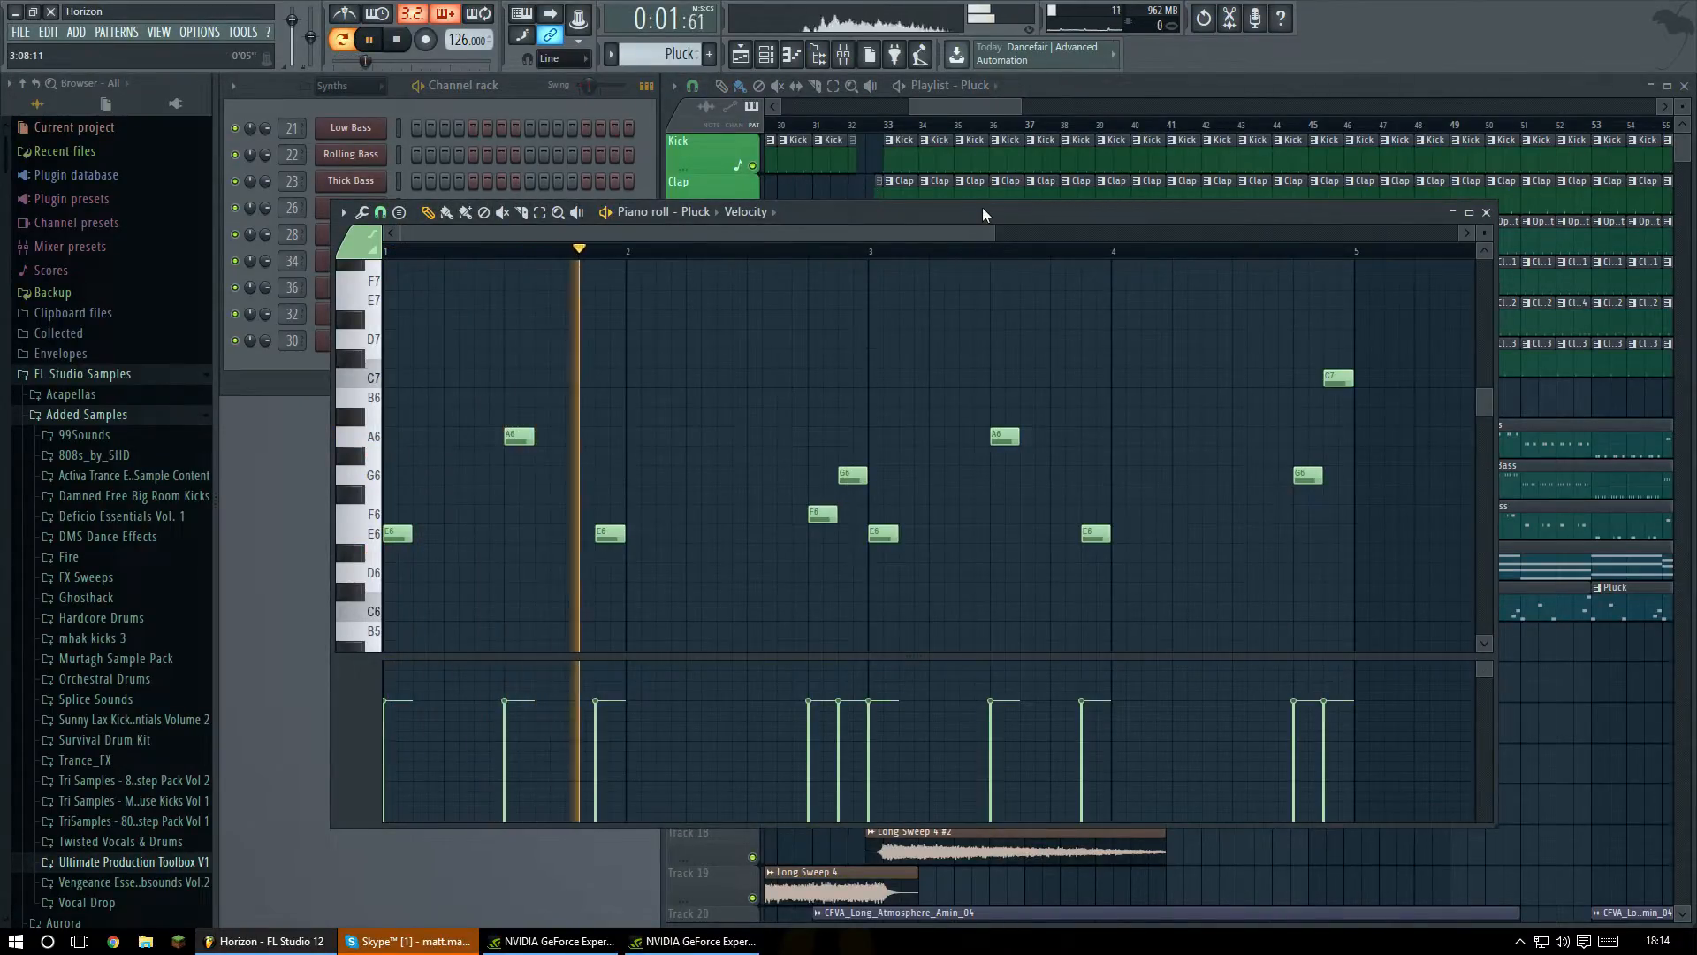
{"action": "left_click", "coordinate": [1487, 214]}
{"action": "key", "text": "space"}
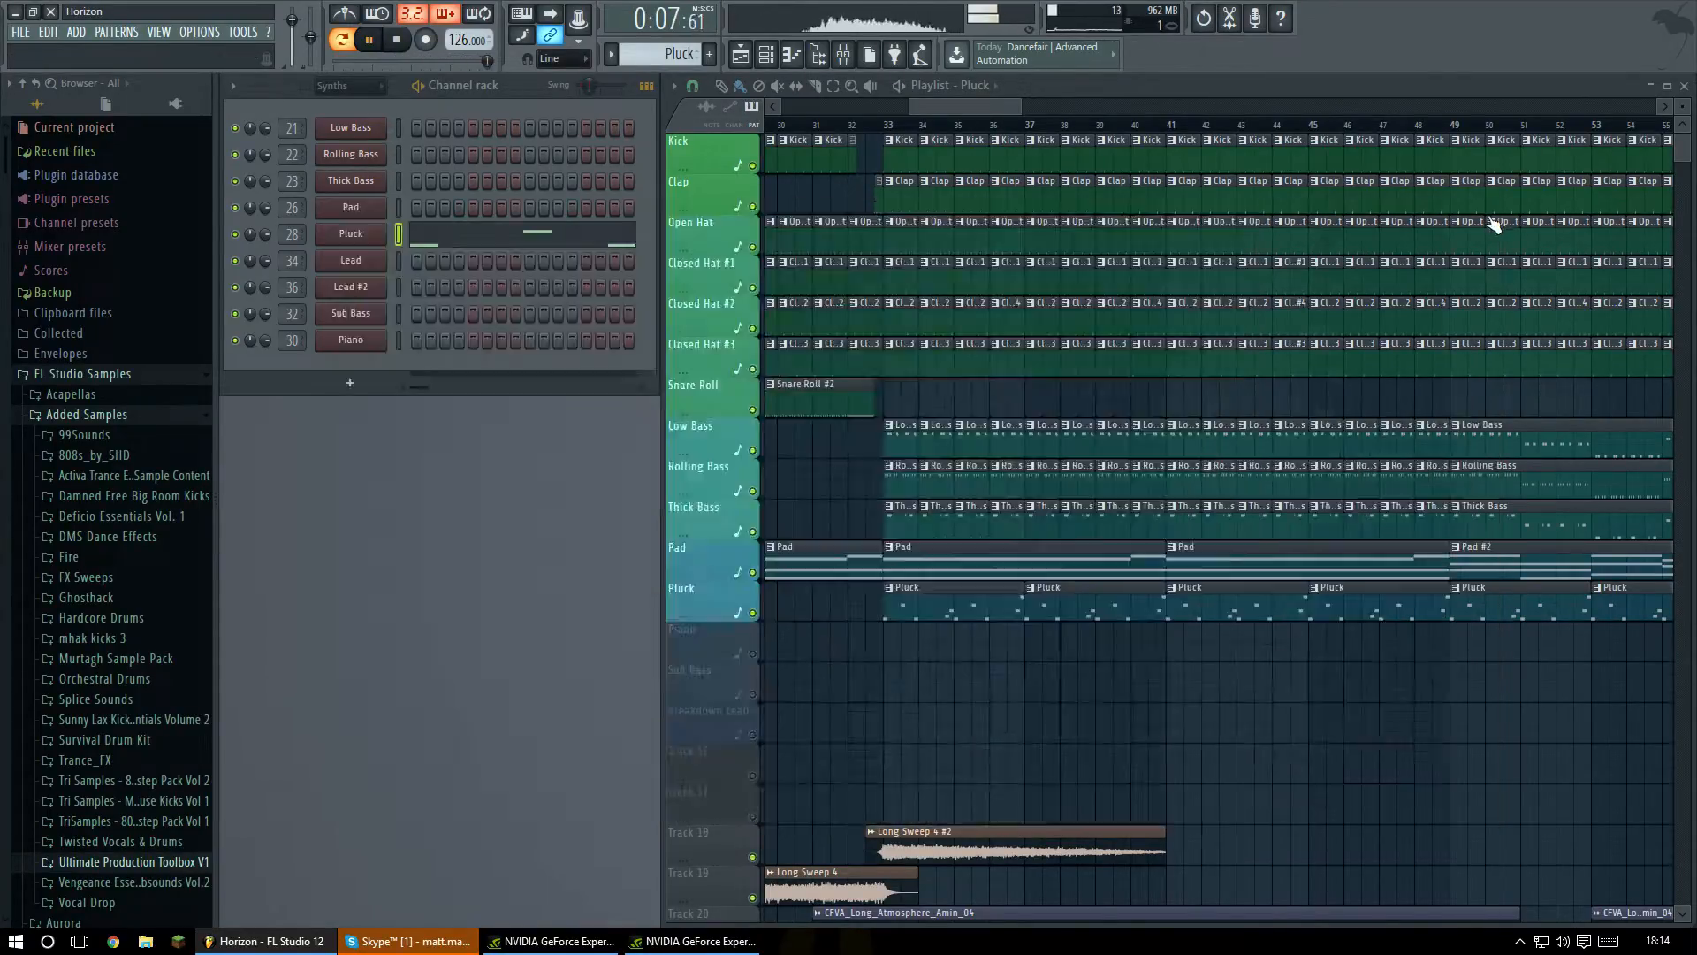
Show the mixer and examine the Pluck channel's Sylenth1 settings and preset list, keeping the preset PLUCK - Beach.
{"action": "left_click", "coordinate": [844, 55]}
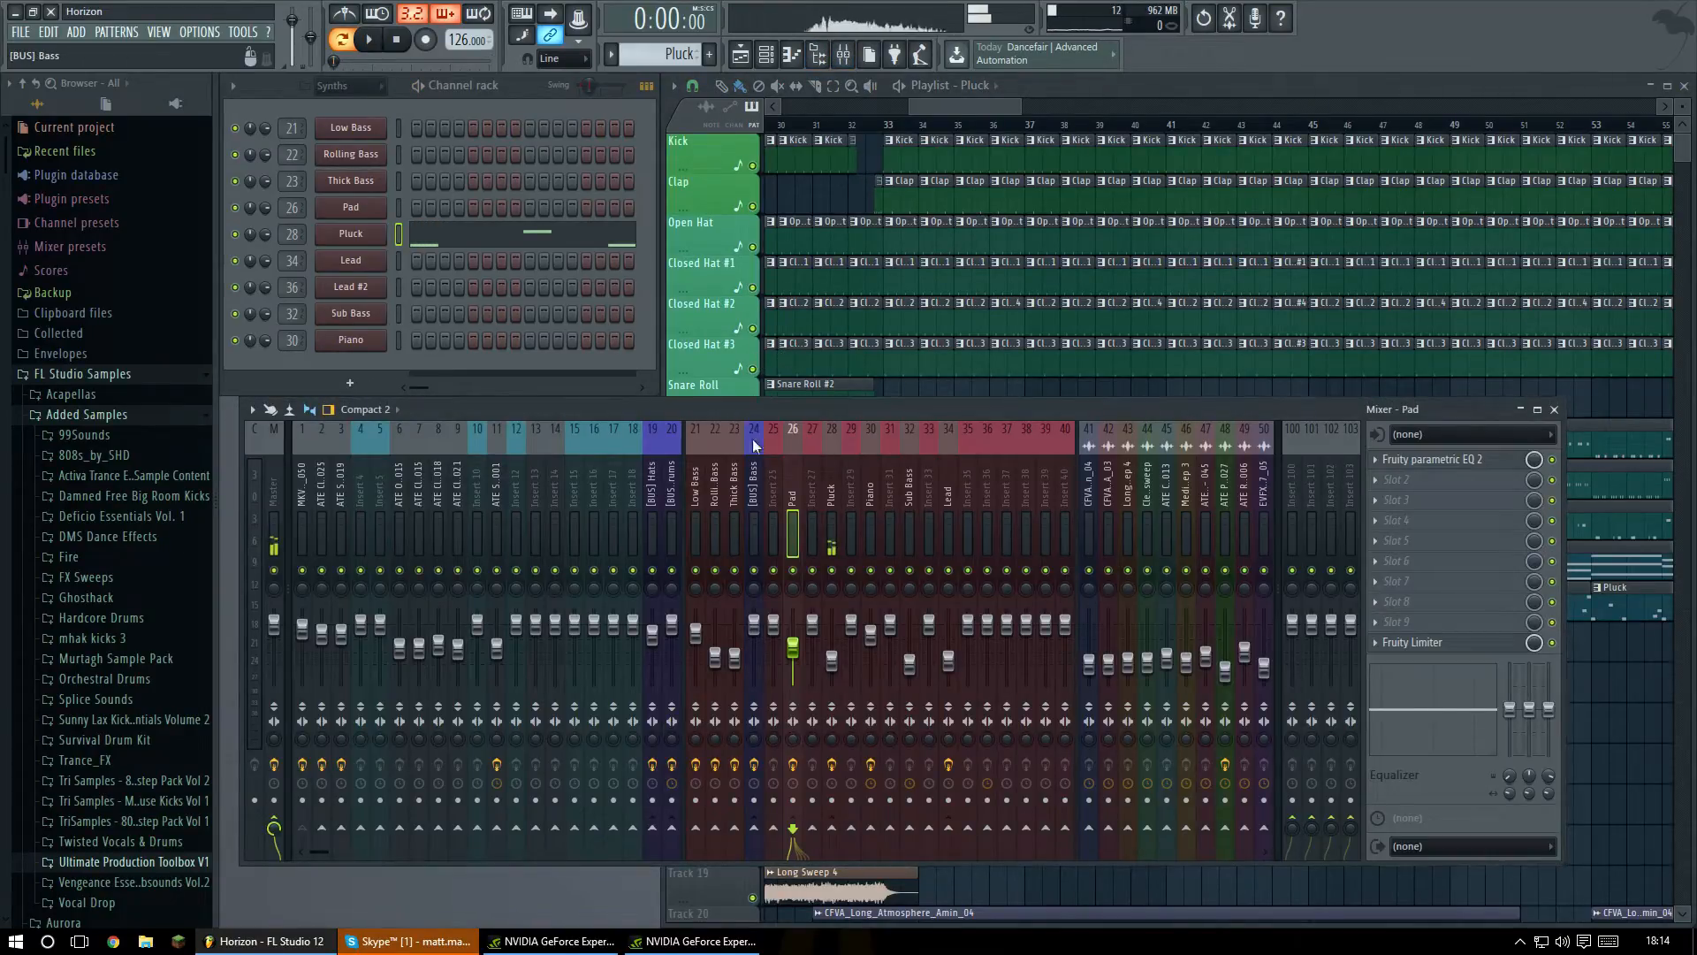
{"action": "left_click", "coordinate": [358, 233]}
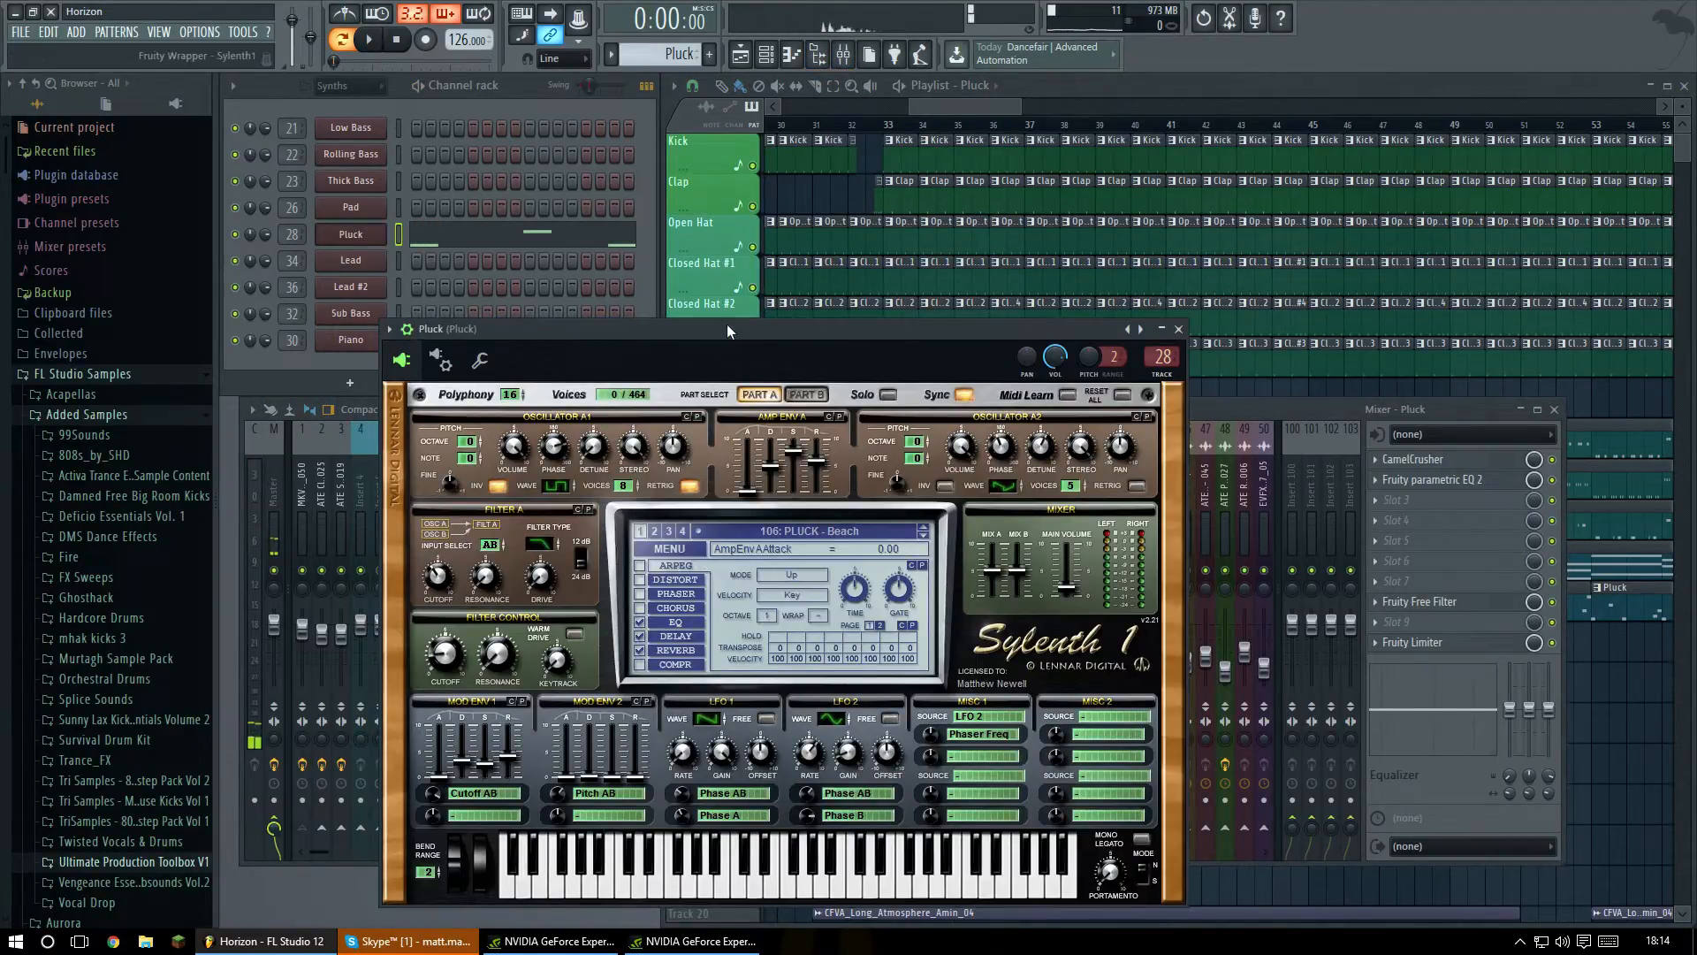
{"action": "left_click_drag", "start_coordinate": [729, 323], "coordinate": [719, 251]}
{"action": "left_click", "coordinate": [806, 444]}
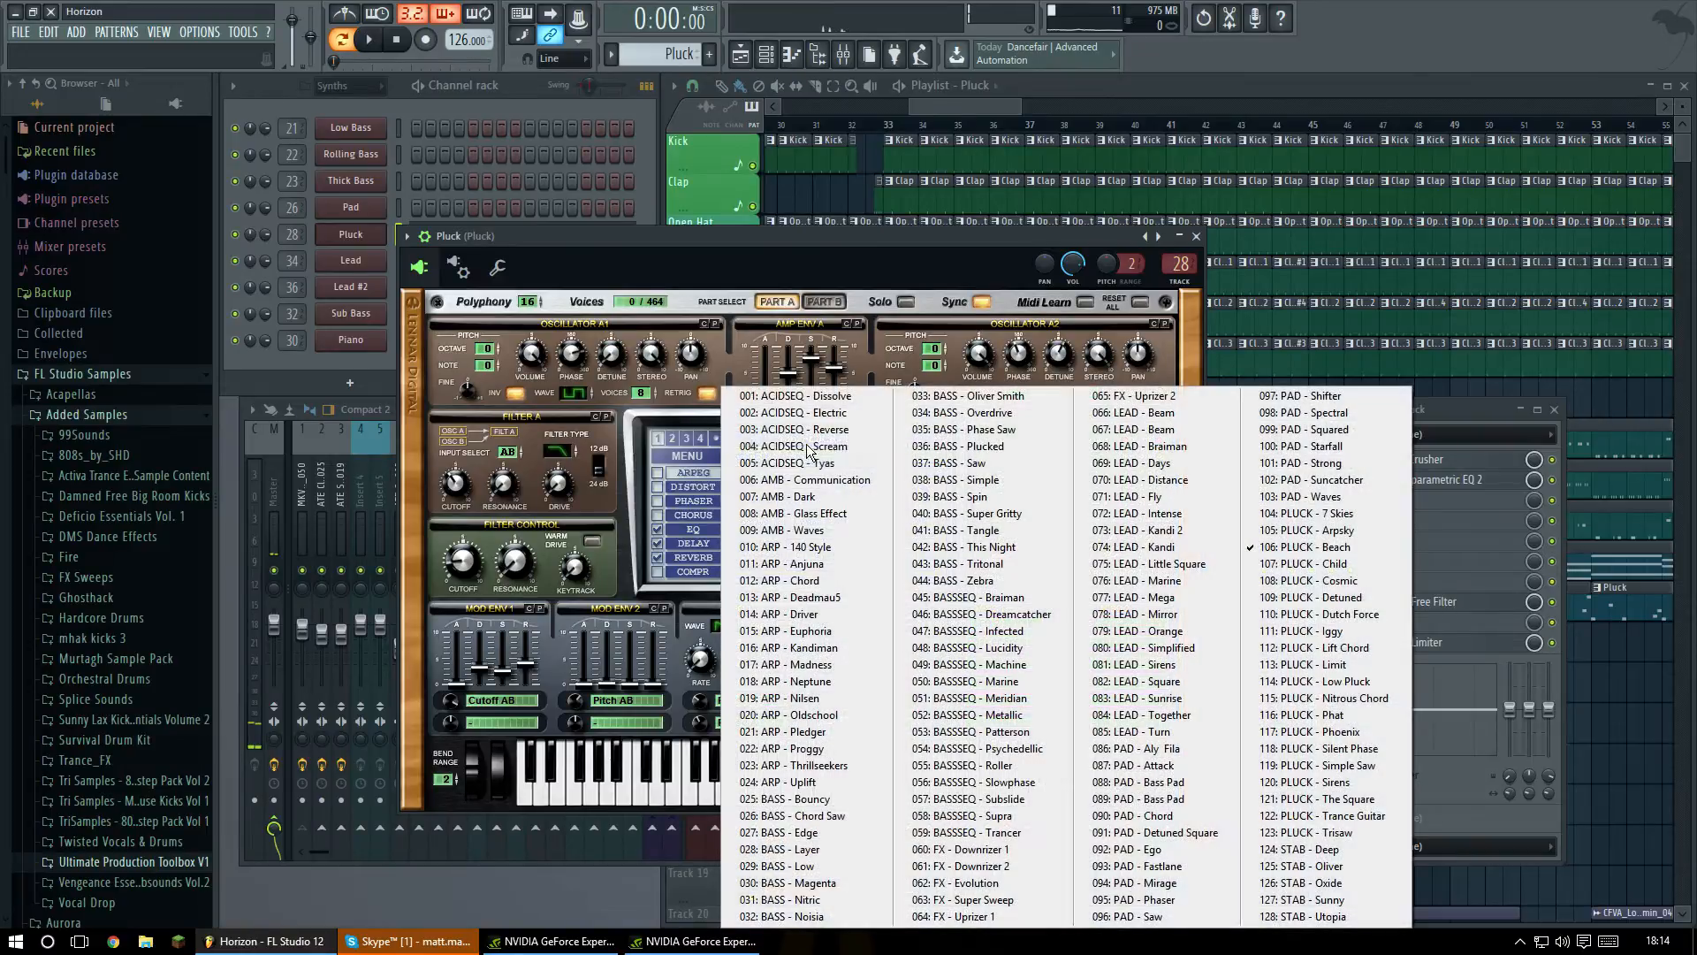
{"action": "left_click", "coordinate": [756, 244]}
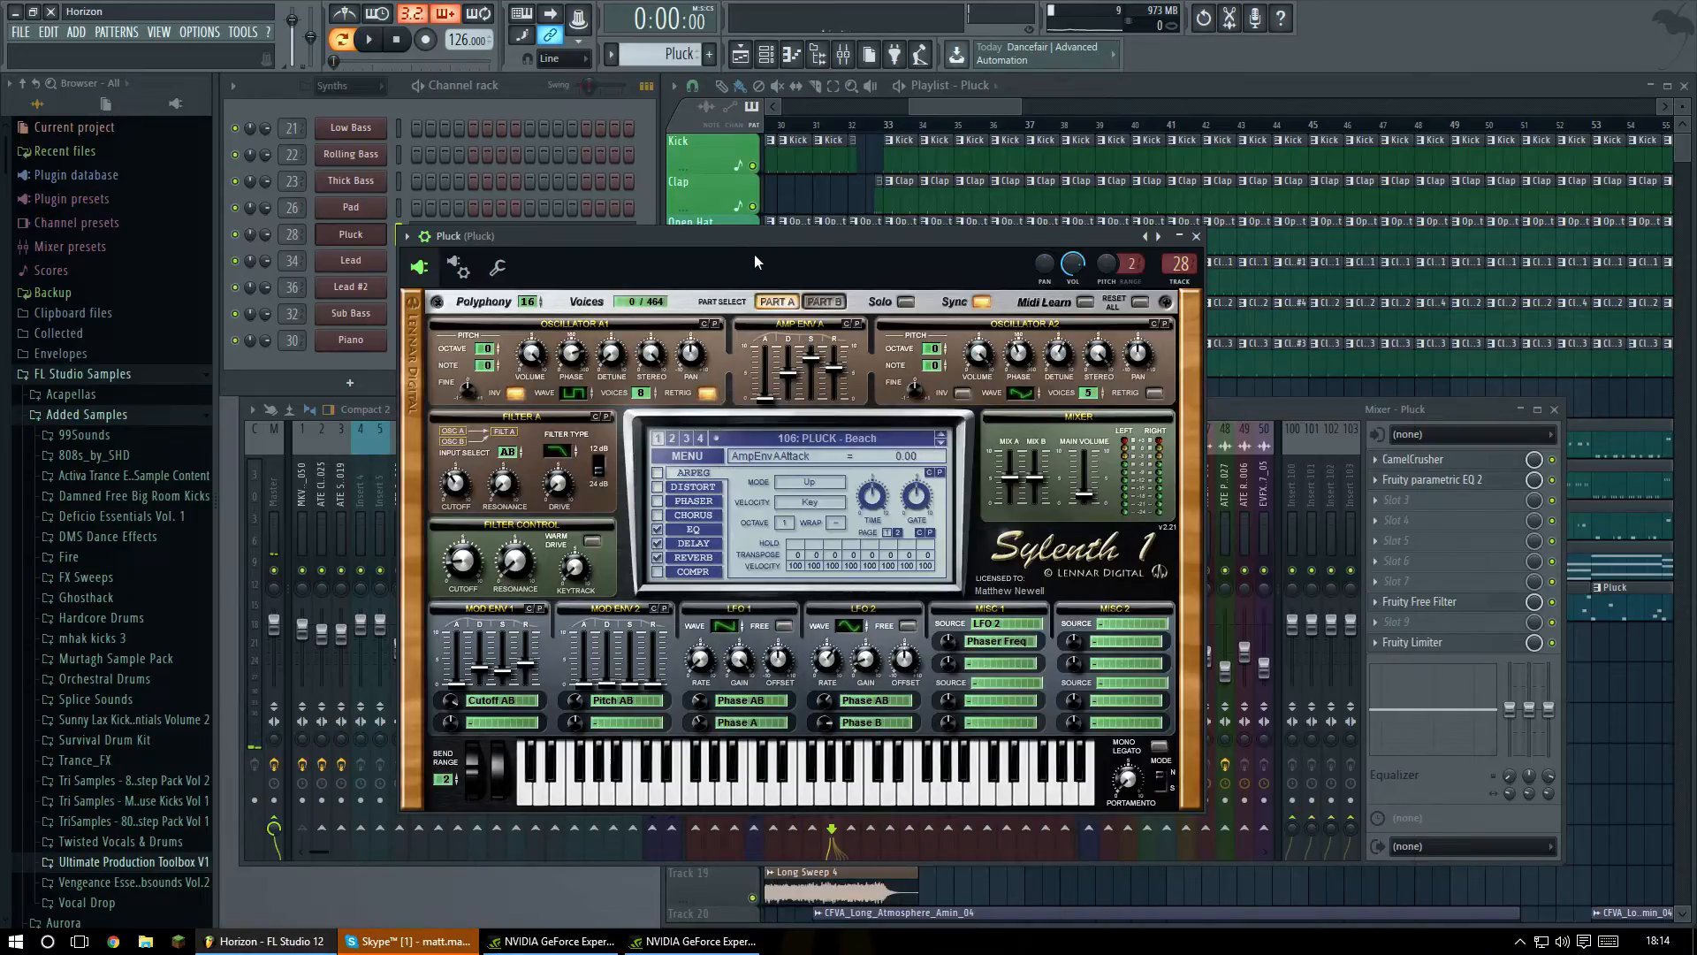
{"action": "left_click", "coordinate": [768, 442]}
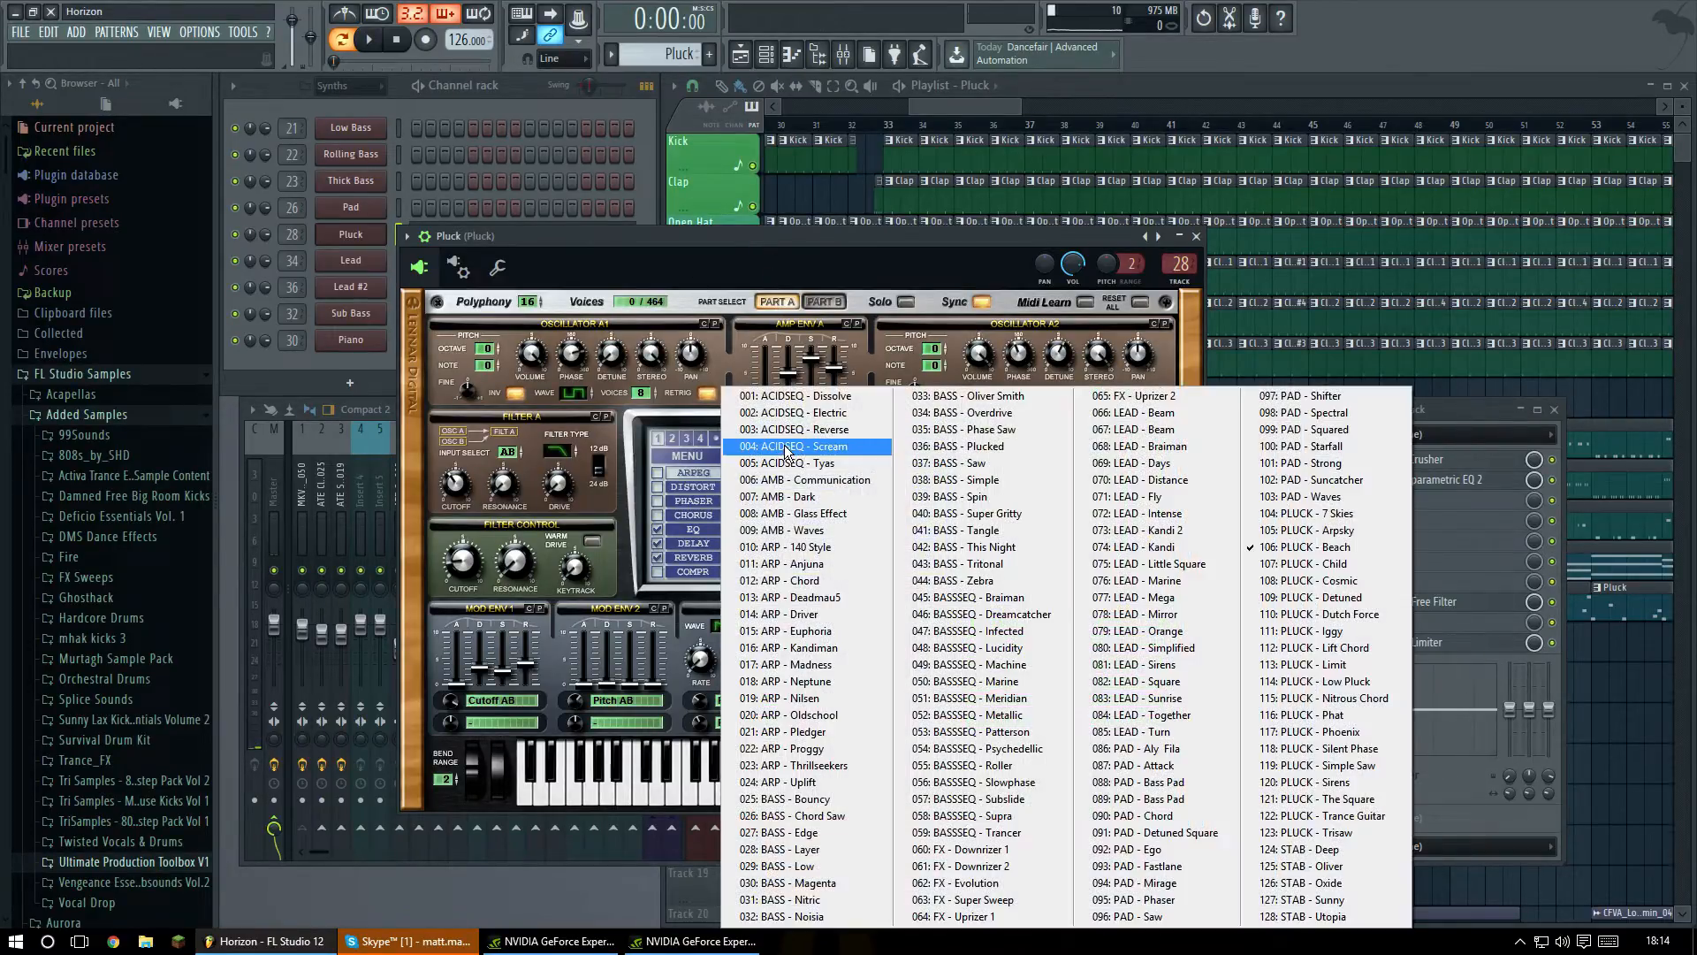
{"action": "left_click", "coordinate": [775, 267]}
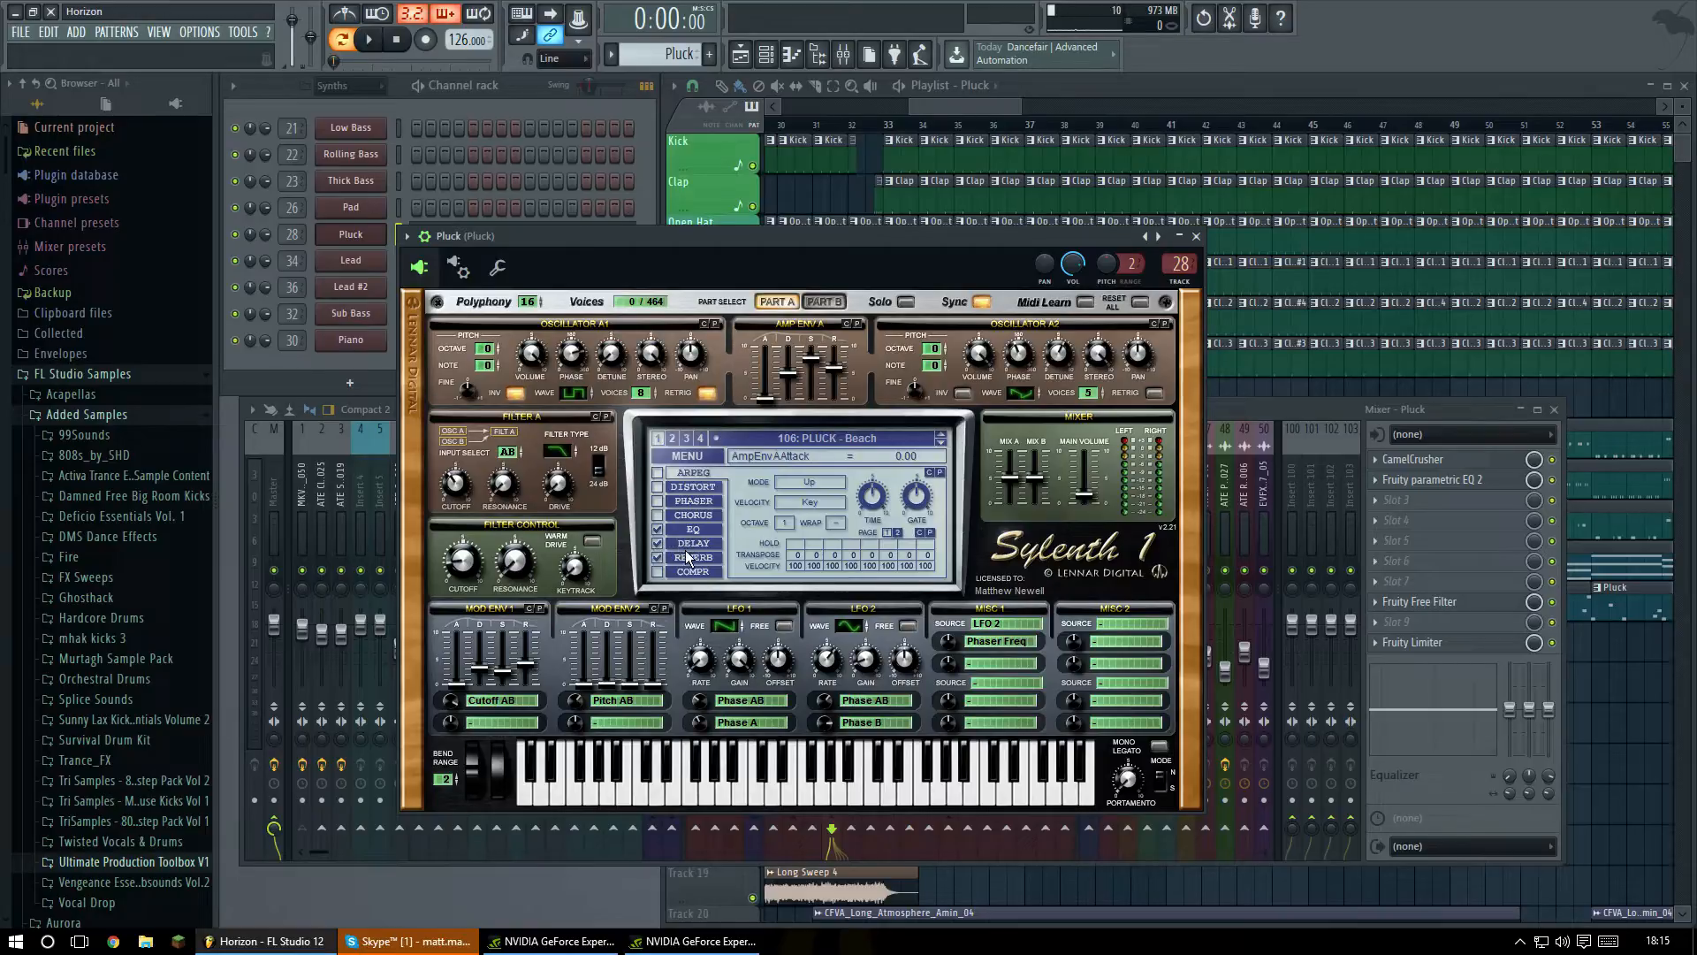
{"action": "left_click", "coordinate": [1197, 237]}
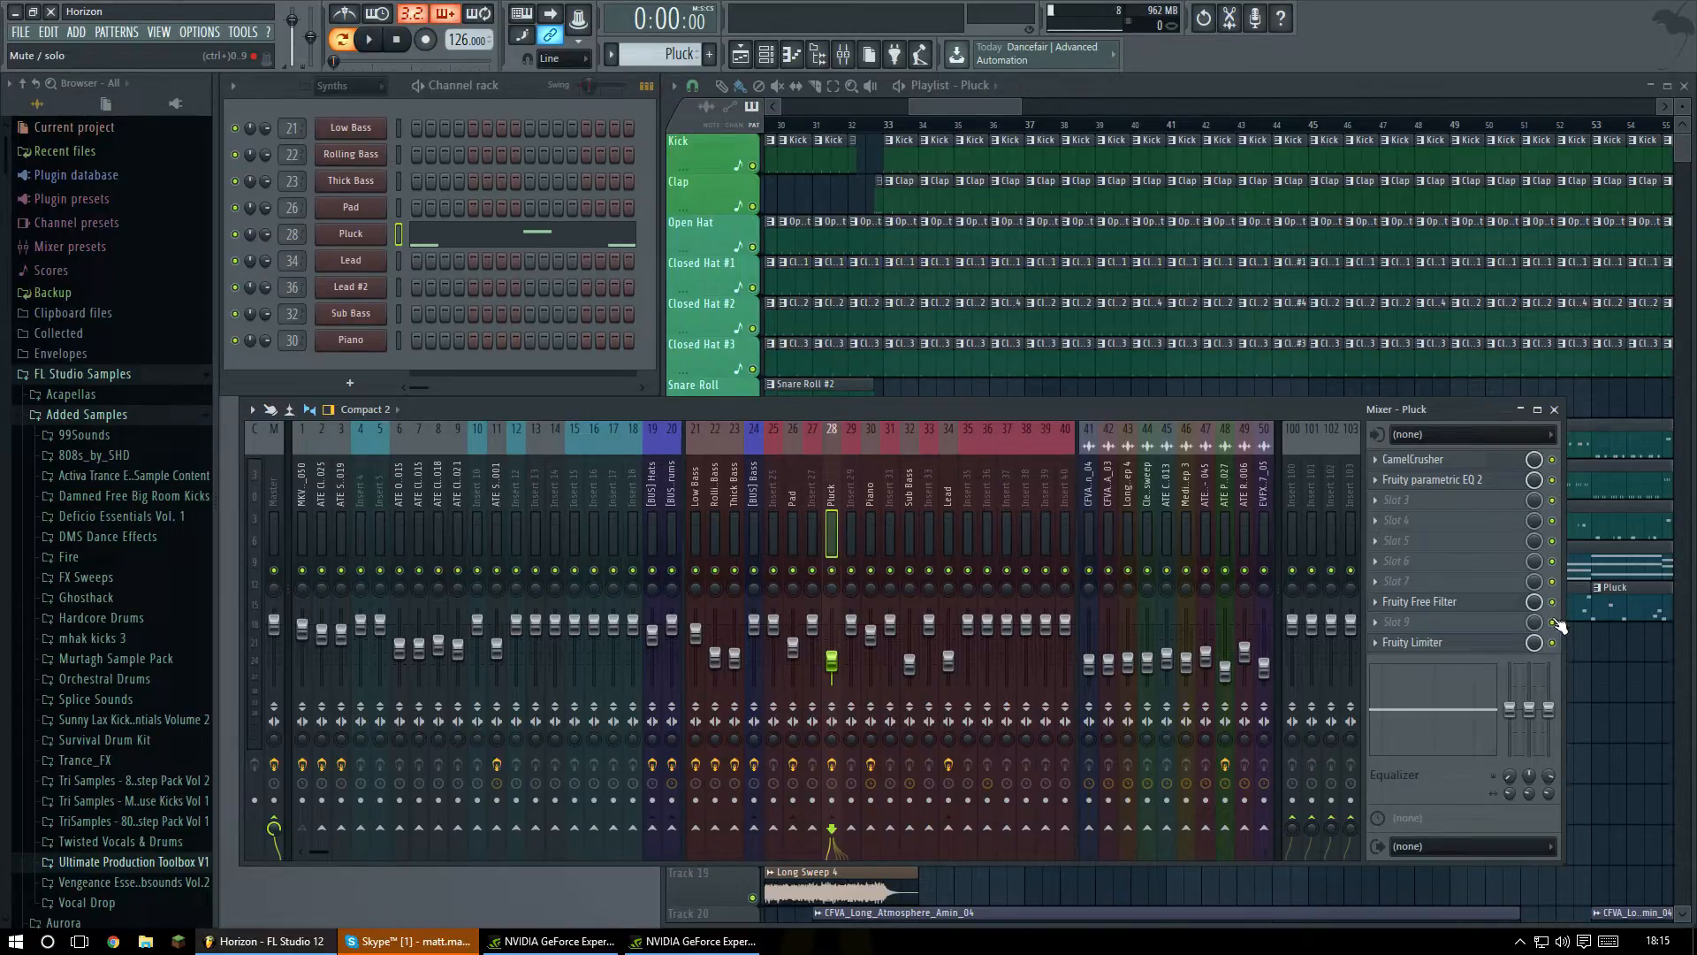
Inspect the Fruity Limiter on the Pluck mixer track and reposition the mixer window slightly.
{"action": "left_click", "coordinate": [1448, 644]}
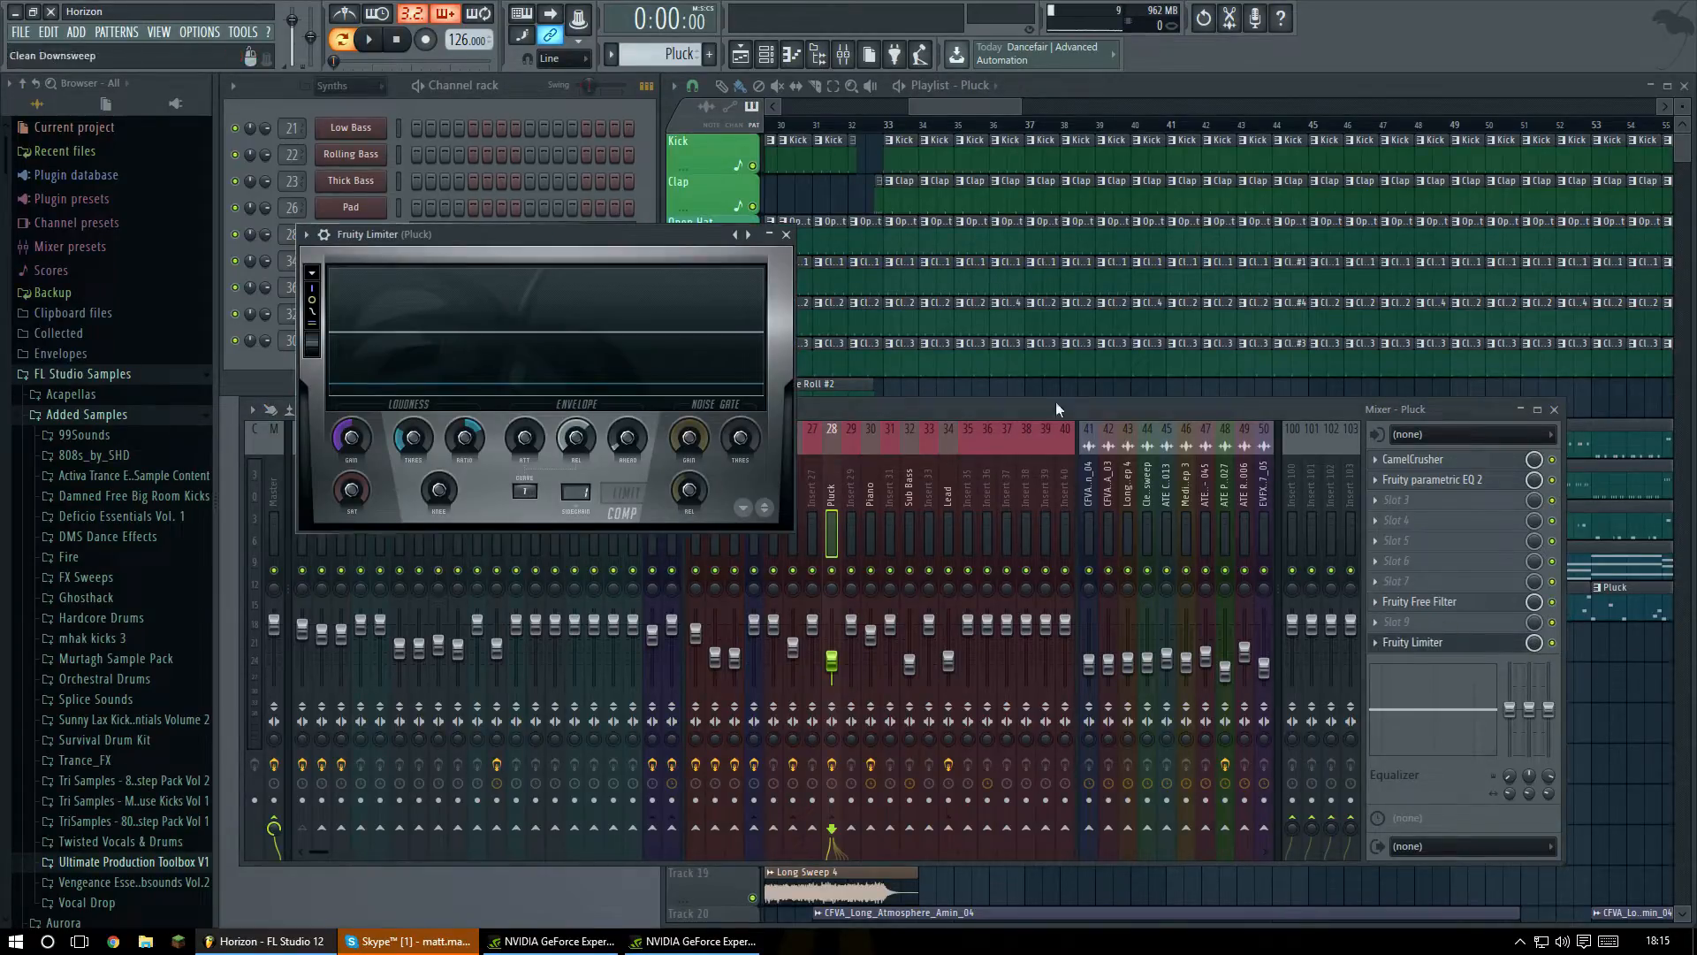
{"action": "left_click", "coordinate": [787, 234]}
{"action": "left_click_drag", "start_coordinate": [1391, 411], "coordinate": [1364, 390]}
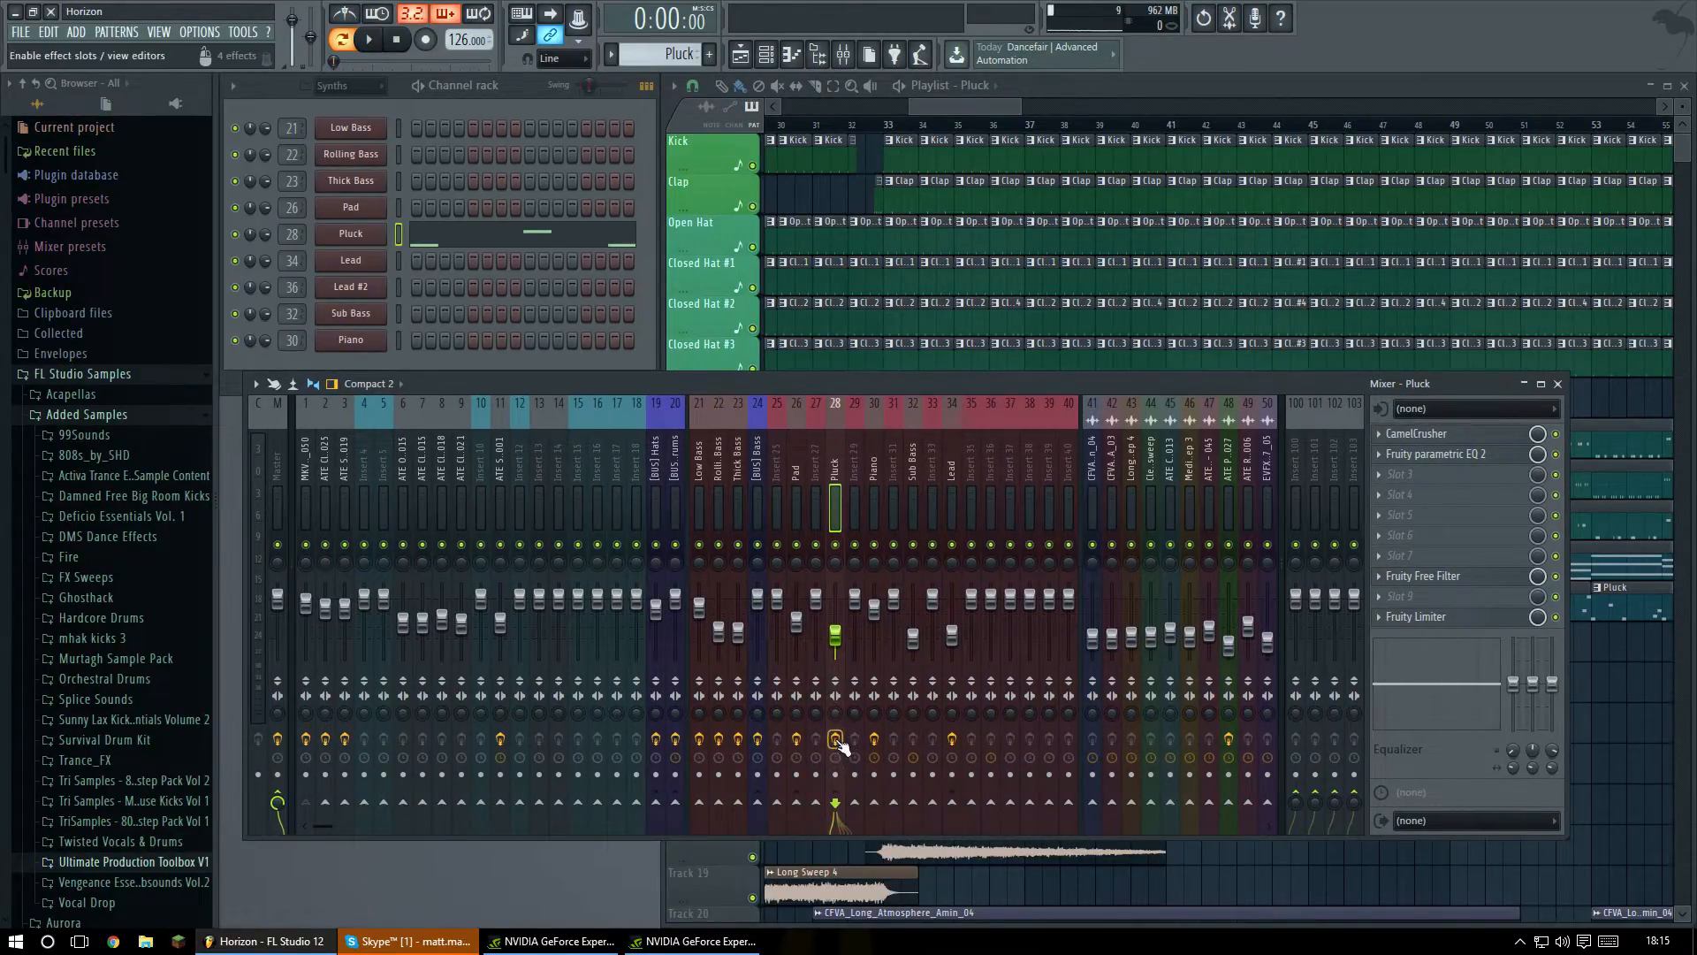
Play the Pluck pattern to compare its sound with the mixer track's effects bypassed and re-enabled.
{"action": "left_click", "coordinate": [502, 239]}
{"action": "key", "text": "space"}
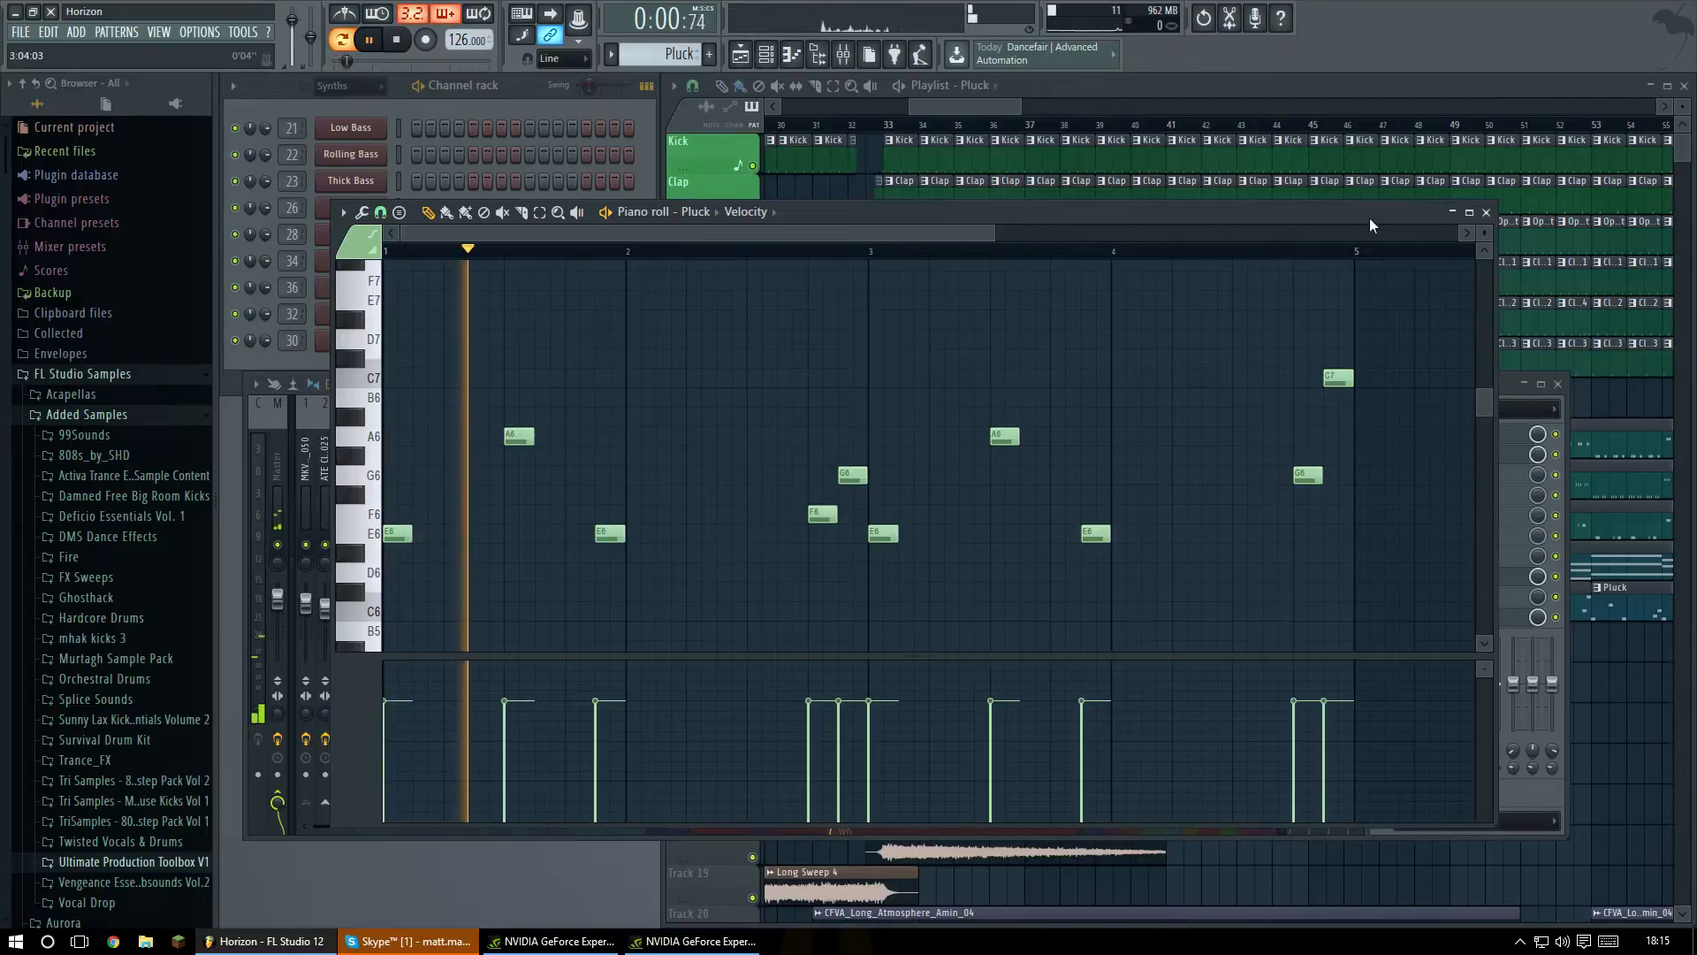
{"action": "left_click", "coordinate": [1488, 214]}
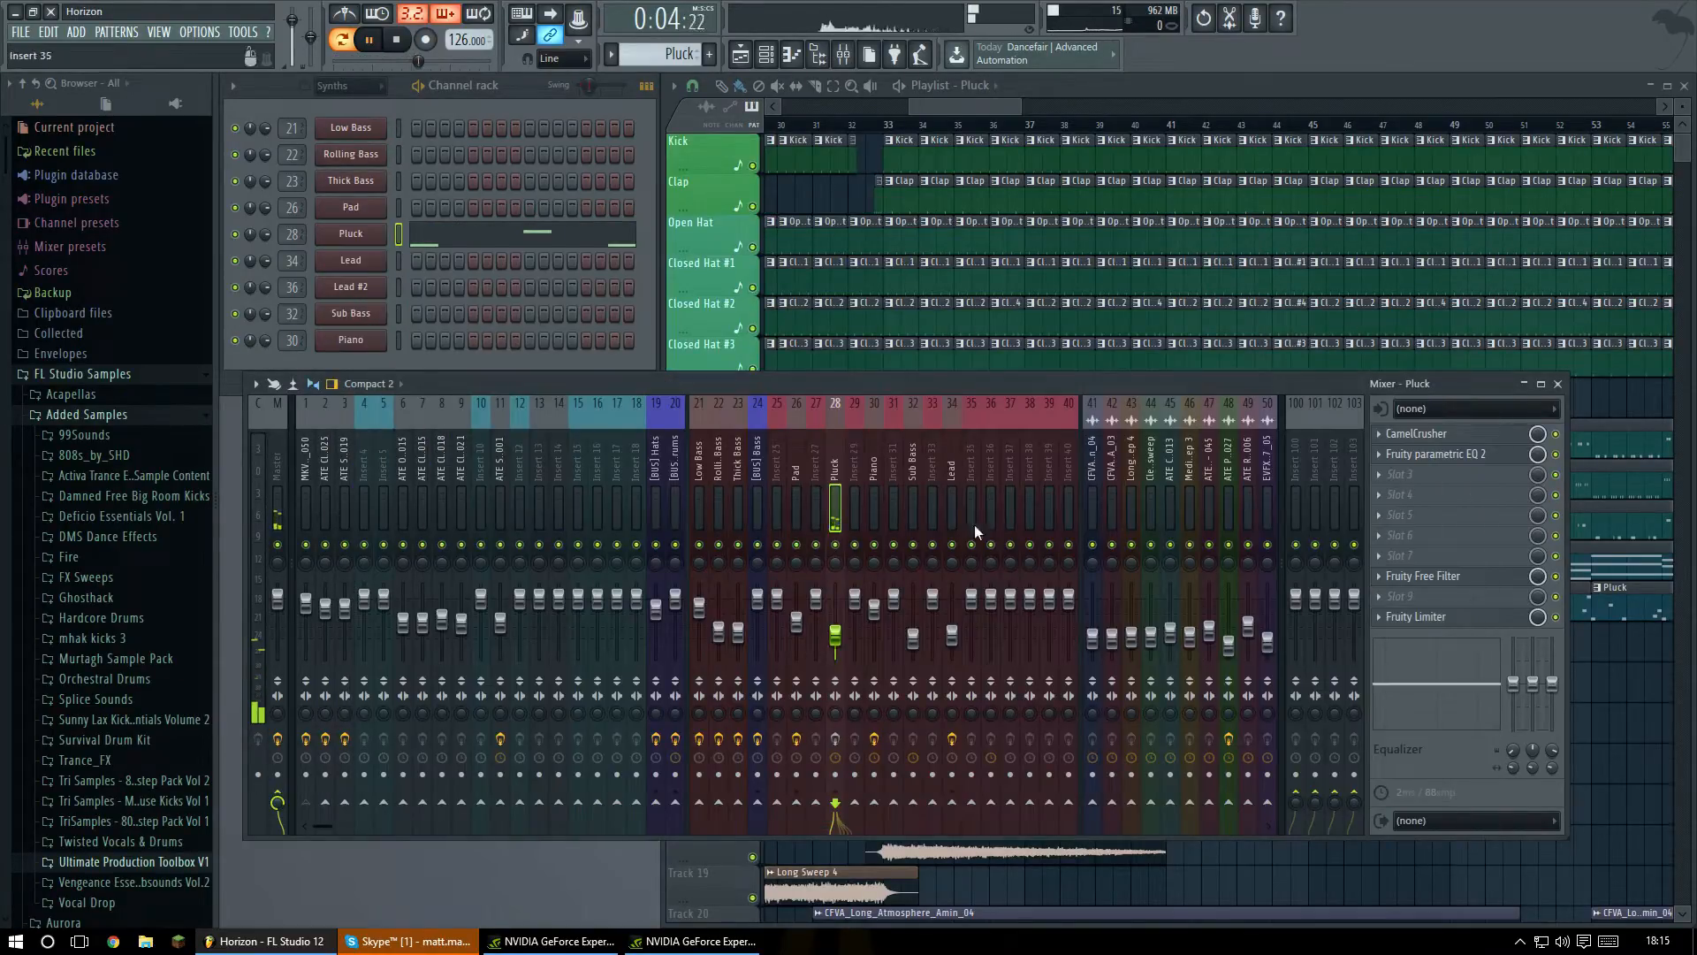
{"action": "left_click", "coordinate": [836, 739]}
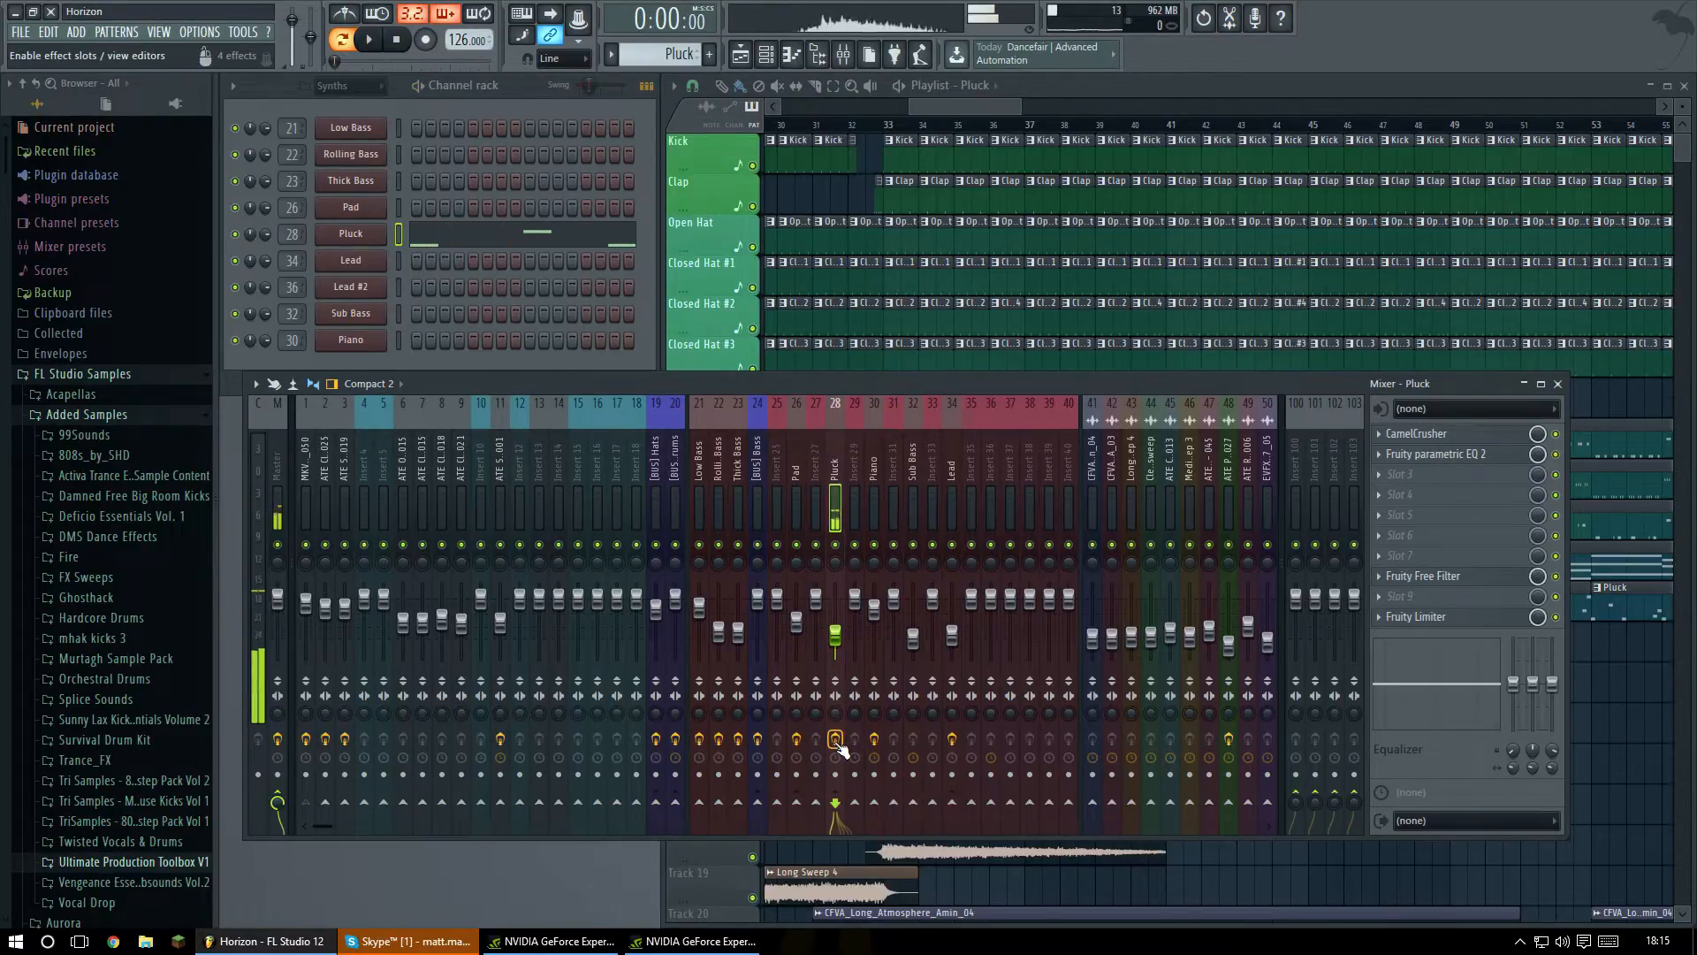
Inspect the CamelCrusher settings and the Fruity parametric EQ 2 curve on the Pluck mixer track.
{"action": "left_click", "coordinate": [1428, 432]}
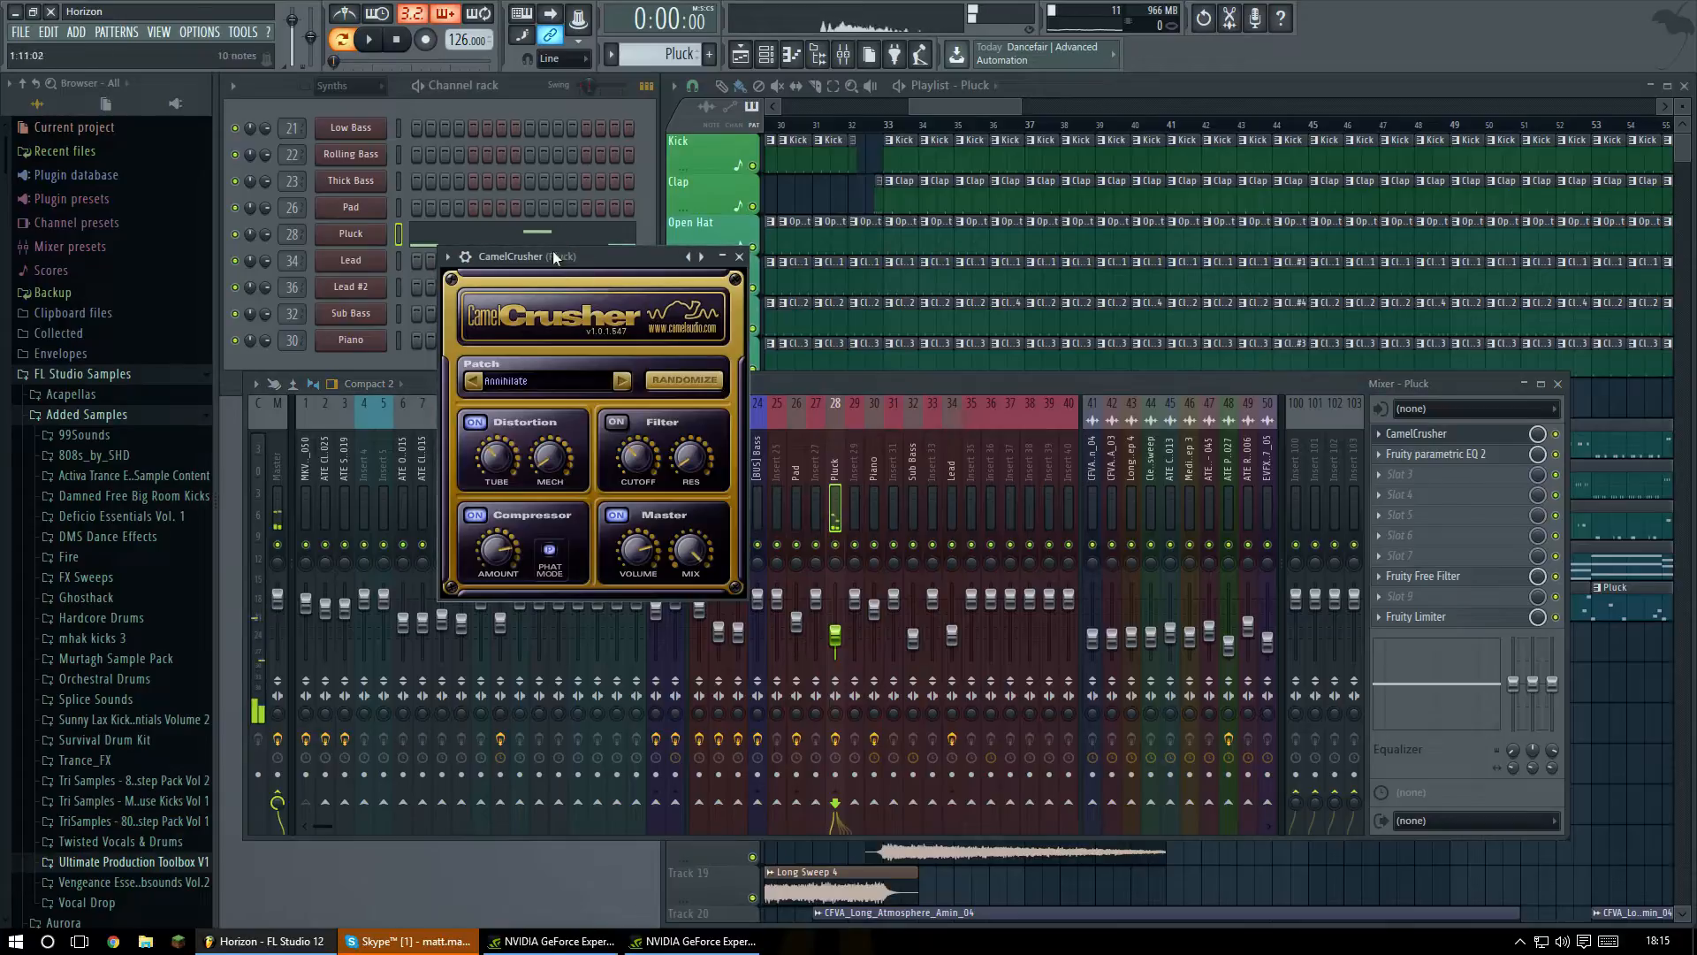
{"action": "left_click_drag", "start_coordinate": [548, 257], "coordinate": [663, 202]}
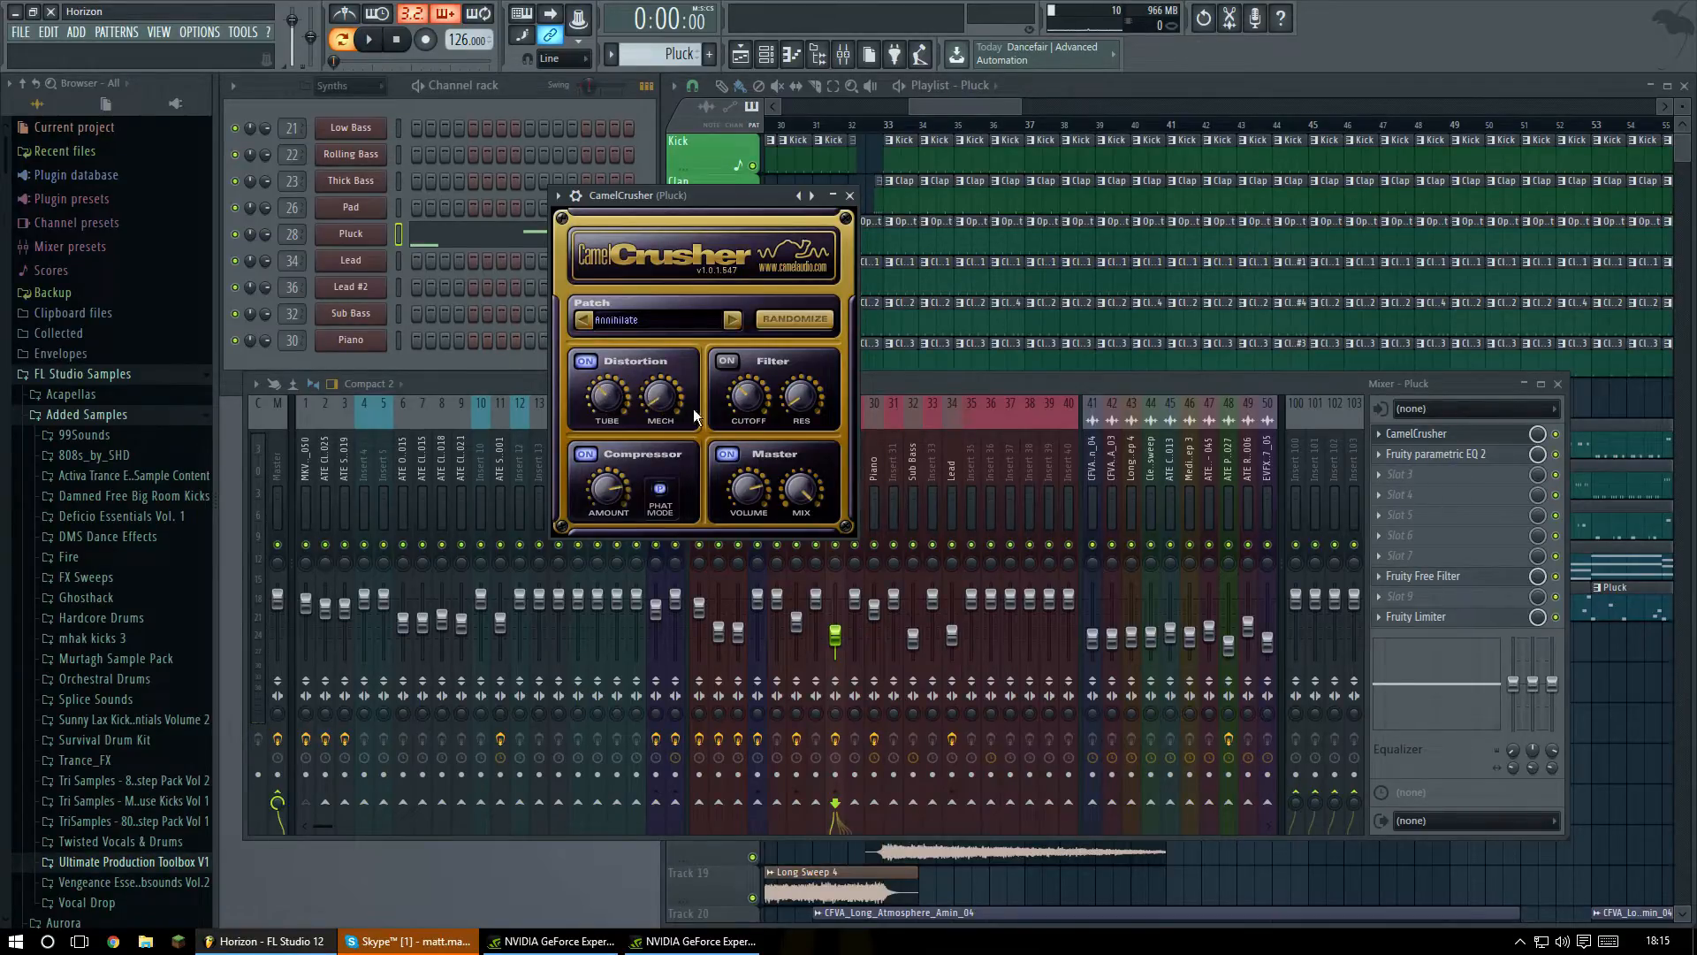
{"action": "left_click", "coordinate": [849, 195]}
{"action": "left_click", "coordinate": [1486, 453]}
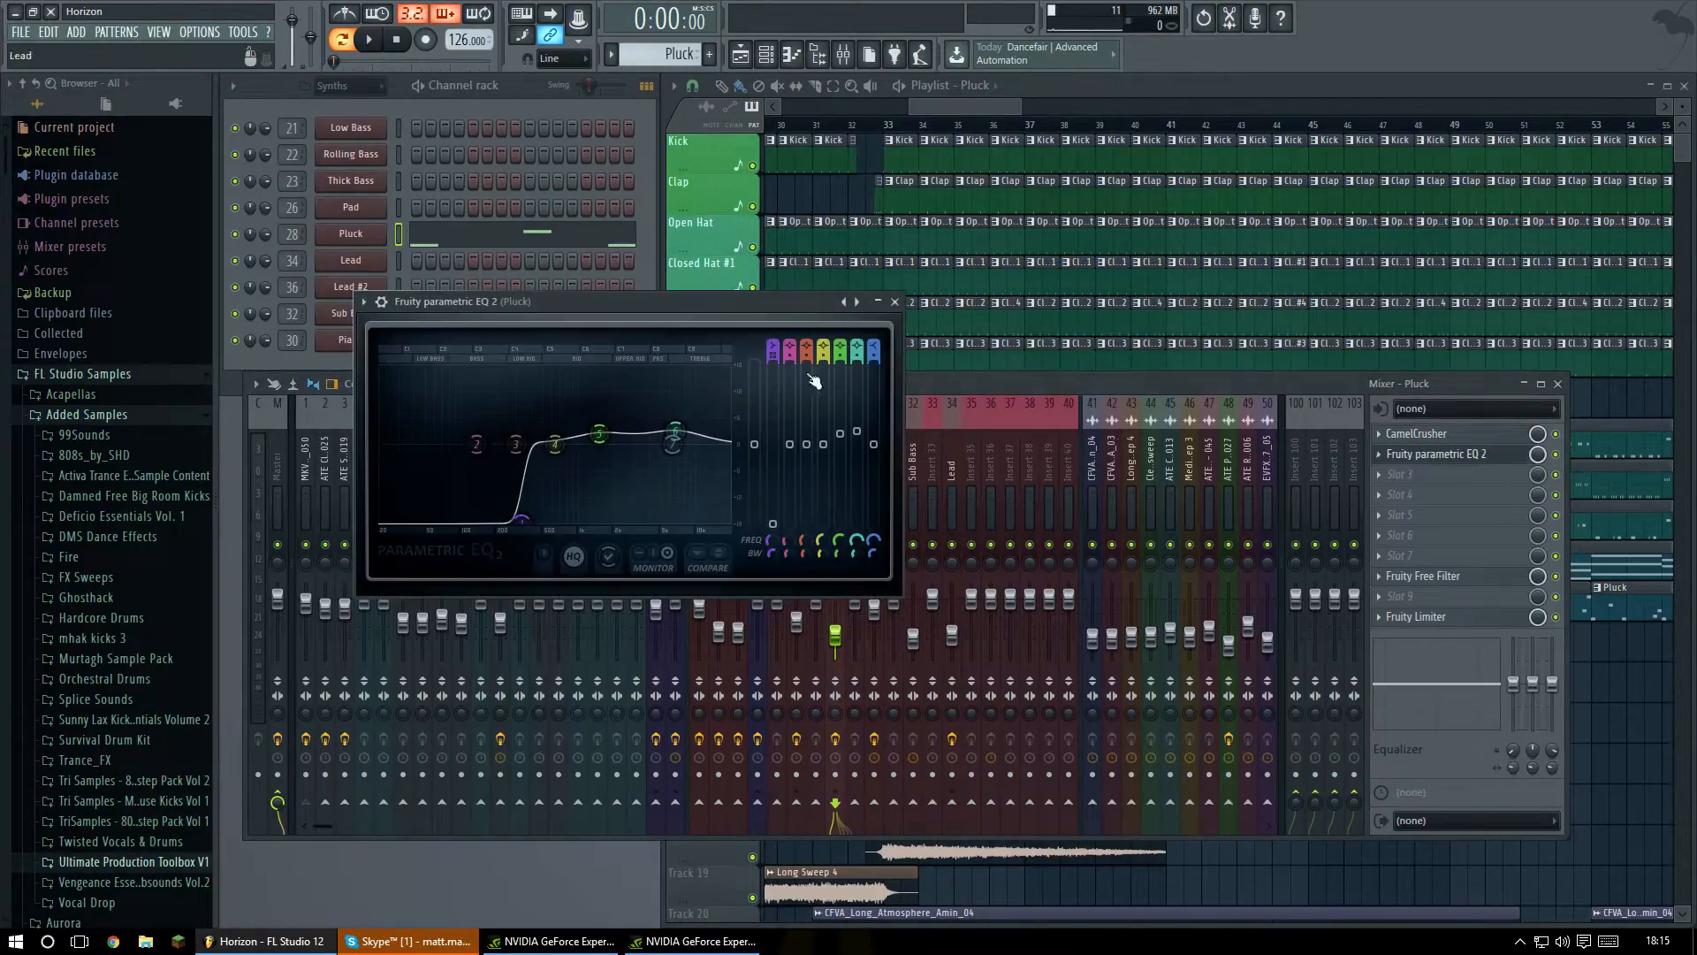
{"action": "left_click_drag", "start_coordinate": [676, 309], "coordinate": [842, 249]}
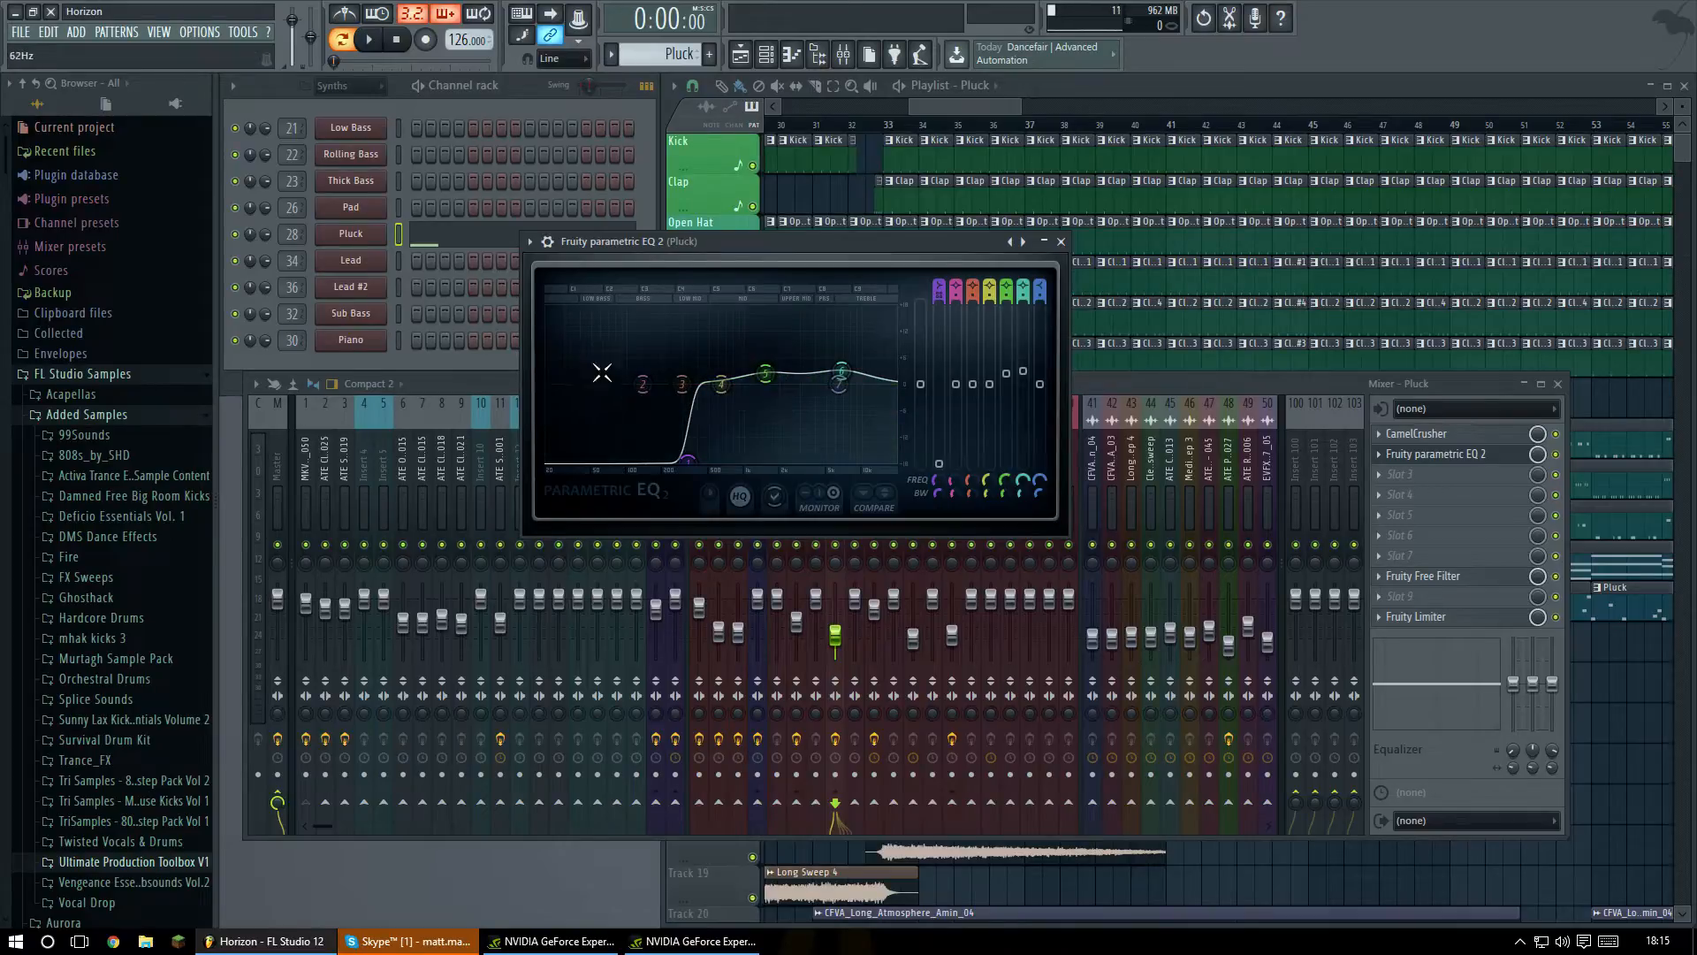
{"action": "left_click", "coordinate": [1061, 241]}
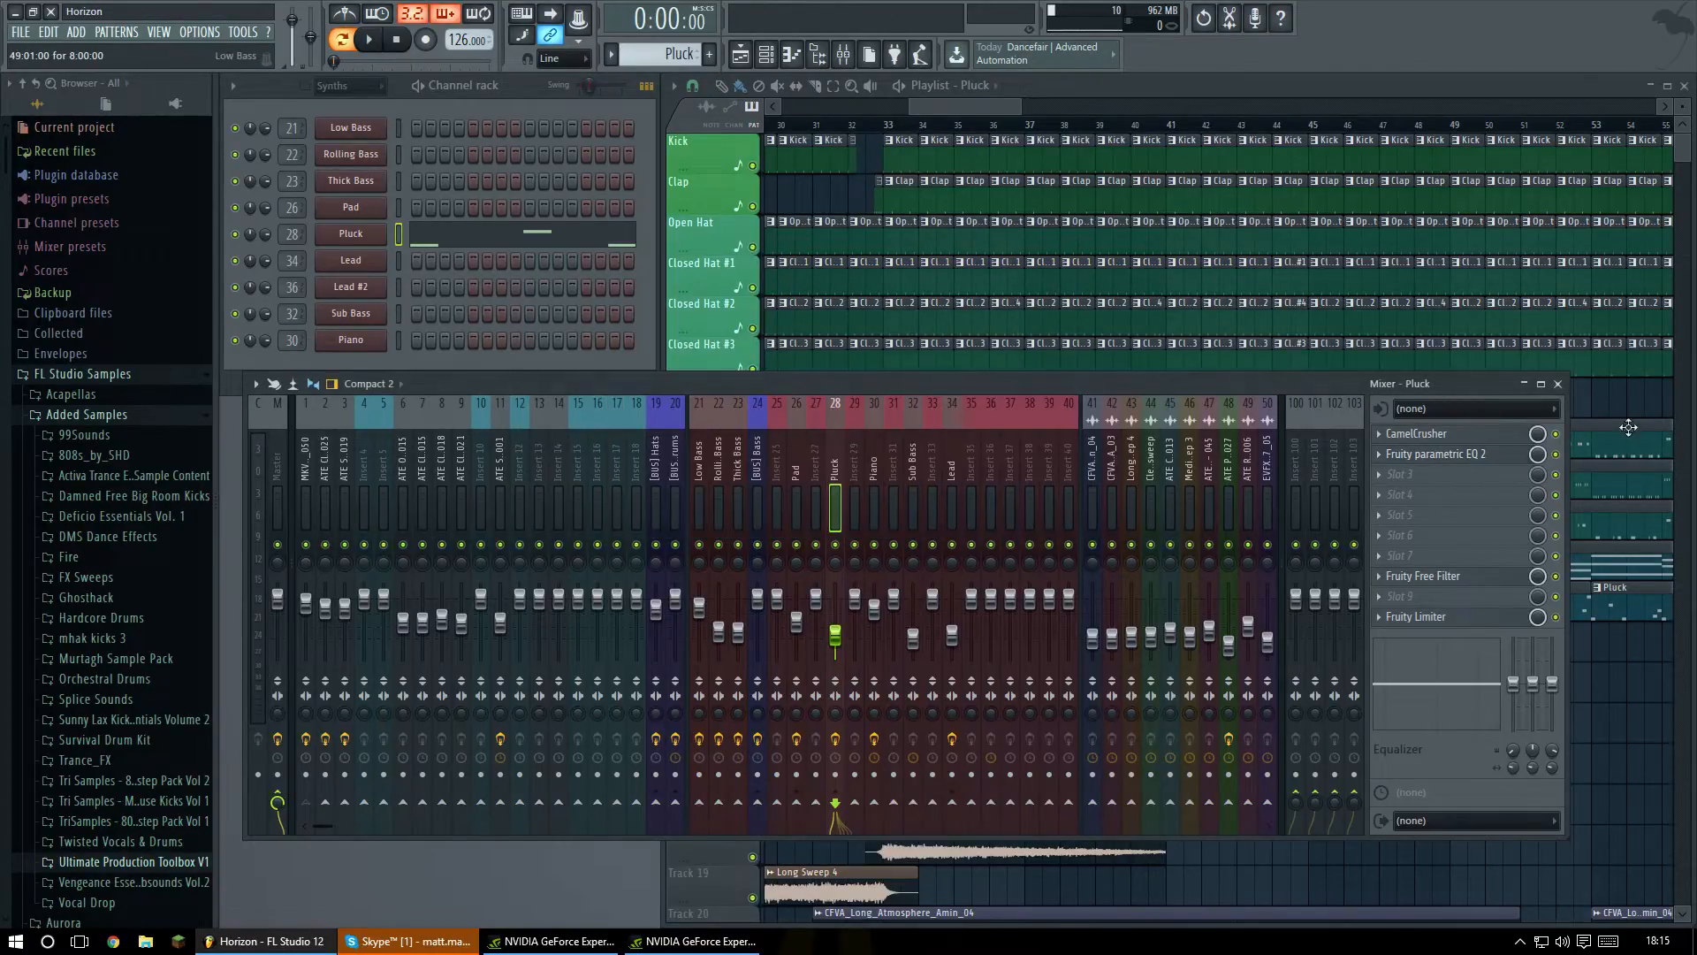
{"action": "left_click", "coordinate": [1557, 385]}
Play the song arrangement from bar 45 to hear the Pluck together with the drums, basses and pad.
{"action": "left_click", "coordinate": [865, 133]}
{"action": "left_click", "coordinate": [891, 126]}
{"action": "scroll", "coordinate": [1043, 398], "scroll_direction": "down", "scroll_amount": 9}
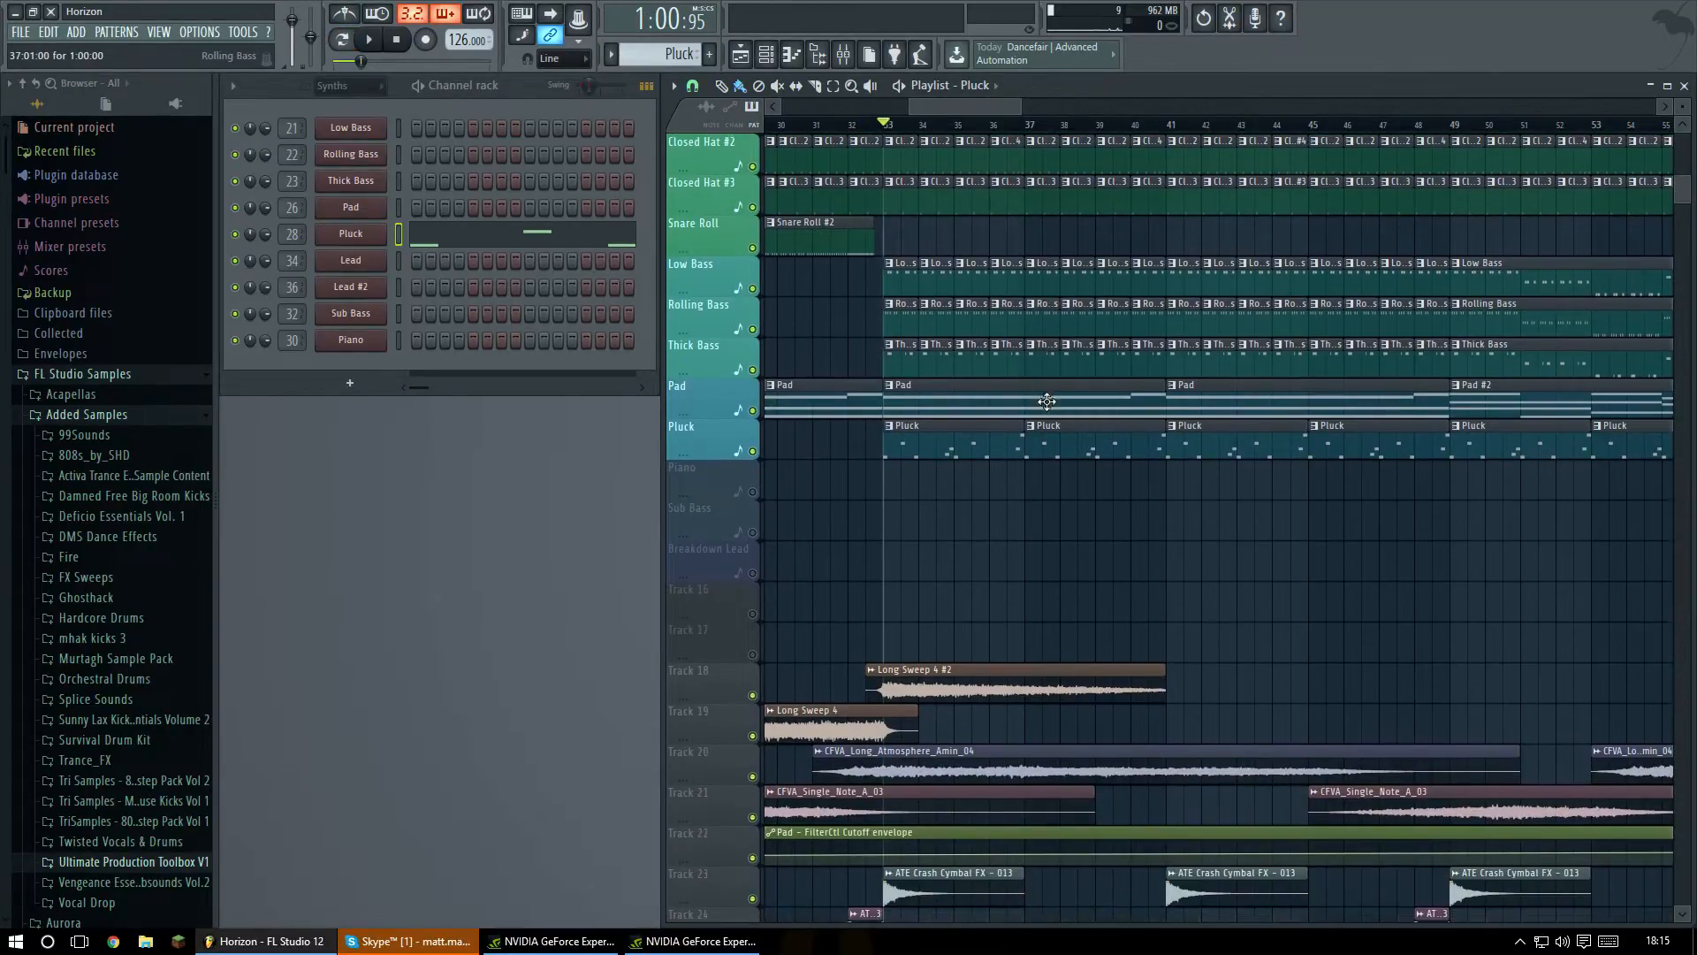
{"action": "scroll", "coordinate": [1238, 460], "scroll_direction": "up", "scroll_amount": 6}
{"action": "scroll", "coordinate": [1189, 442], "scroll_direction": "up", "scroll_amount": 3}
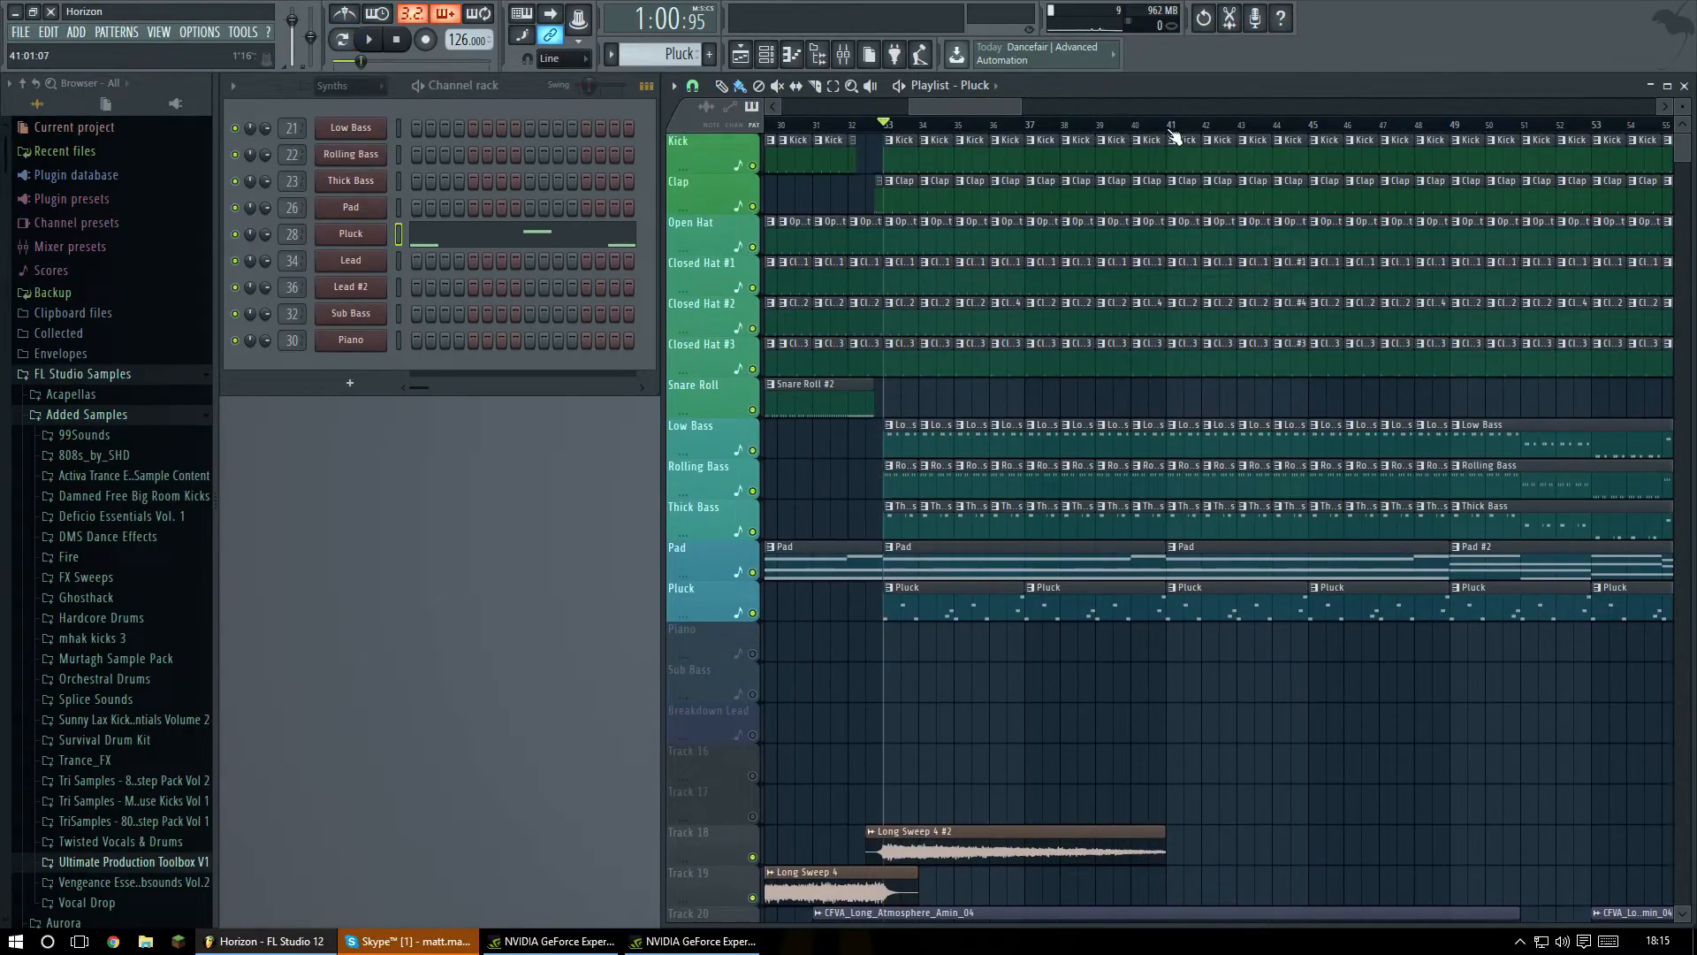
{"action": "left_click", "coordinate": [1317, 126]}
{"action": "scroll", "coordinate": [1001, 107], "scroll_direction": "right", "scroll_amount": 3}
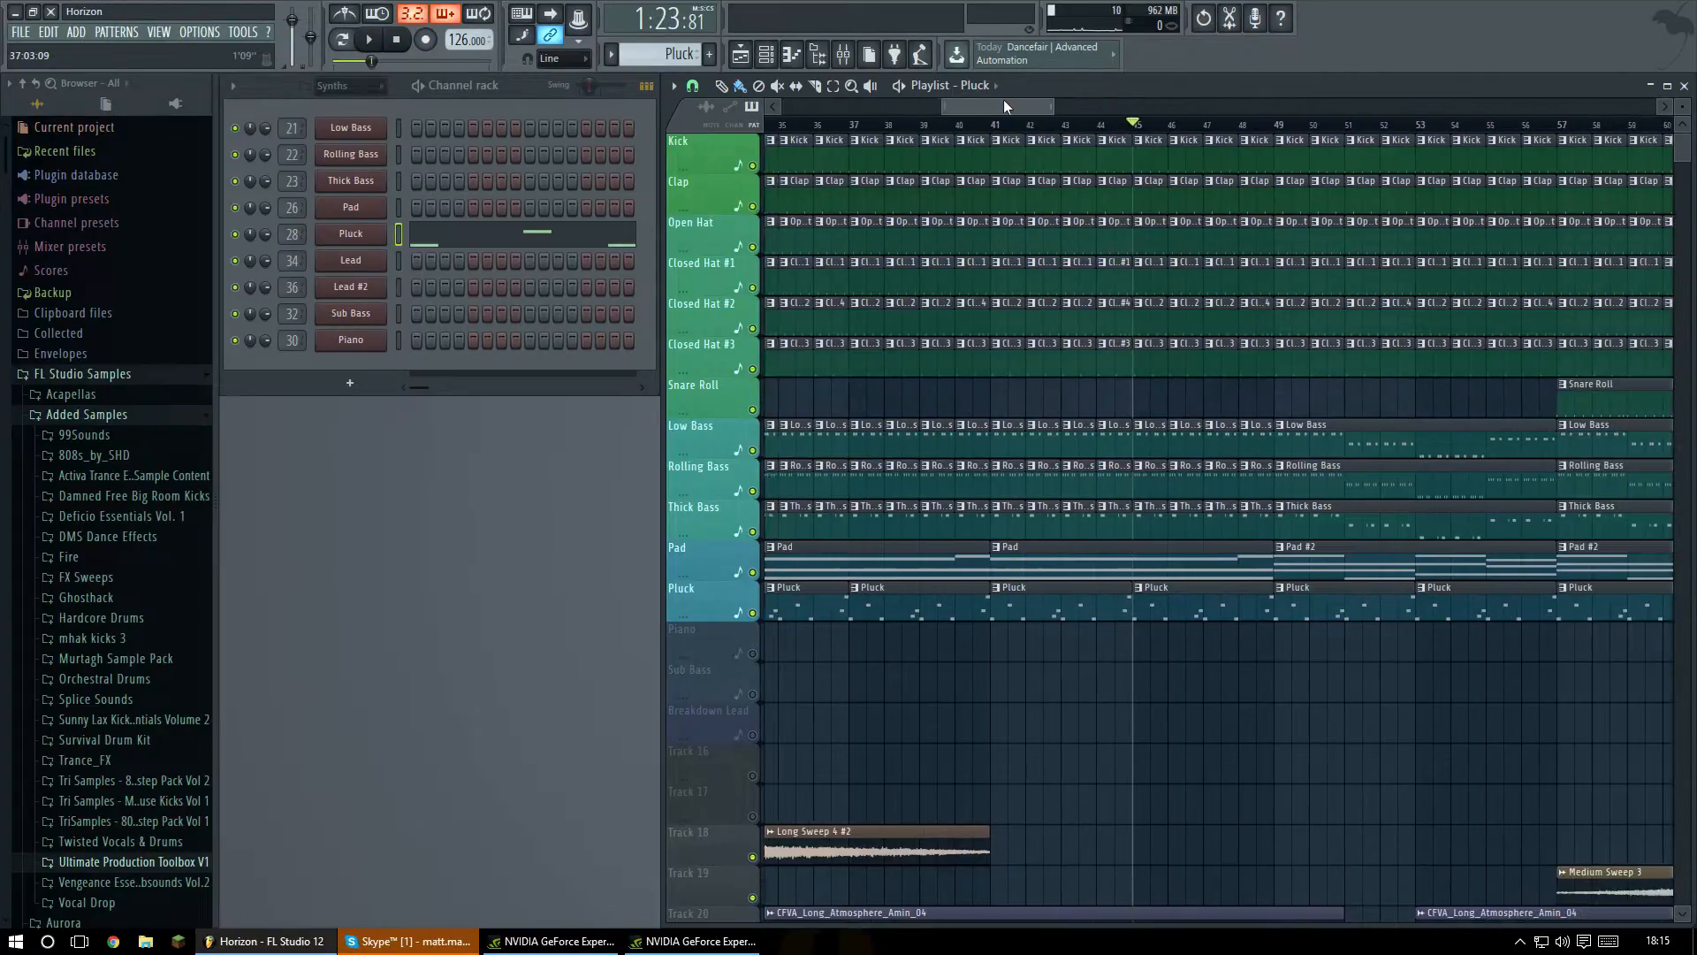
{"action": "scroll", "coordinate": [1171, 460], "scroll_direction": "down", "scroll_amount": 5}
{"action": "key", "text": "space"}
{"action": "scroll", "coordinate": [1188, 496], "scroll_direction": "up", "scroll_amount": 5}
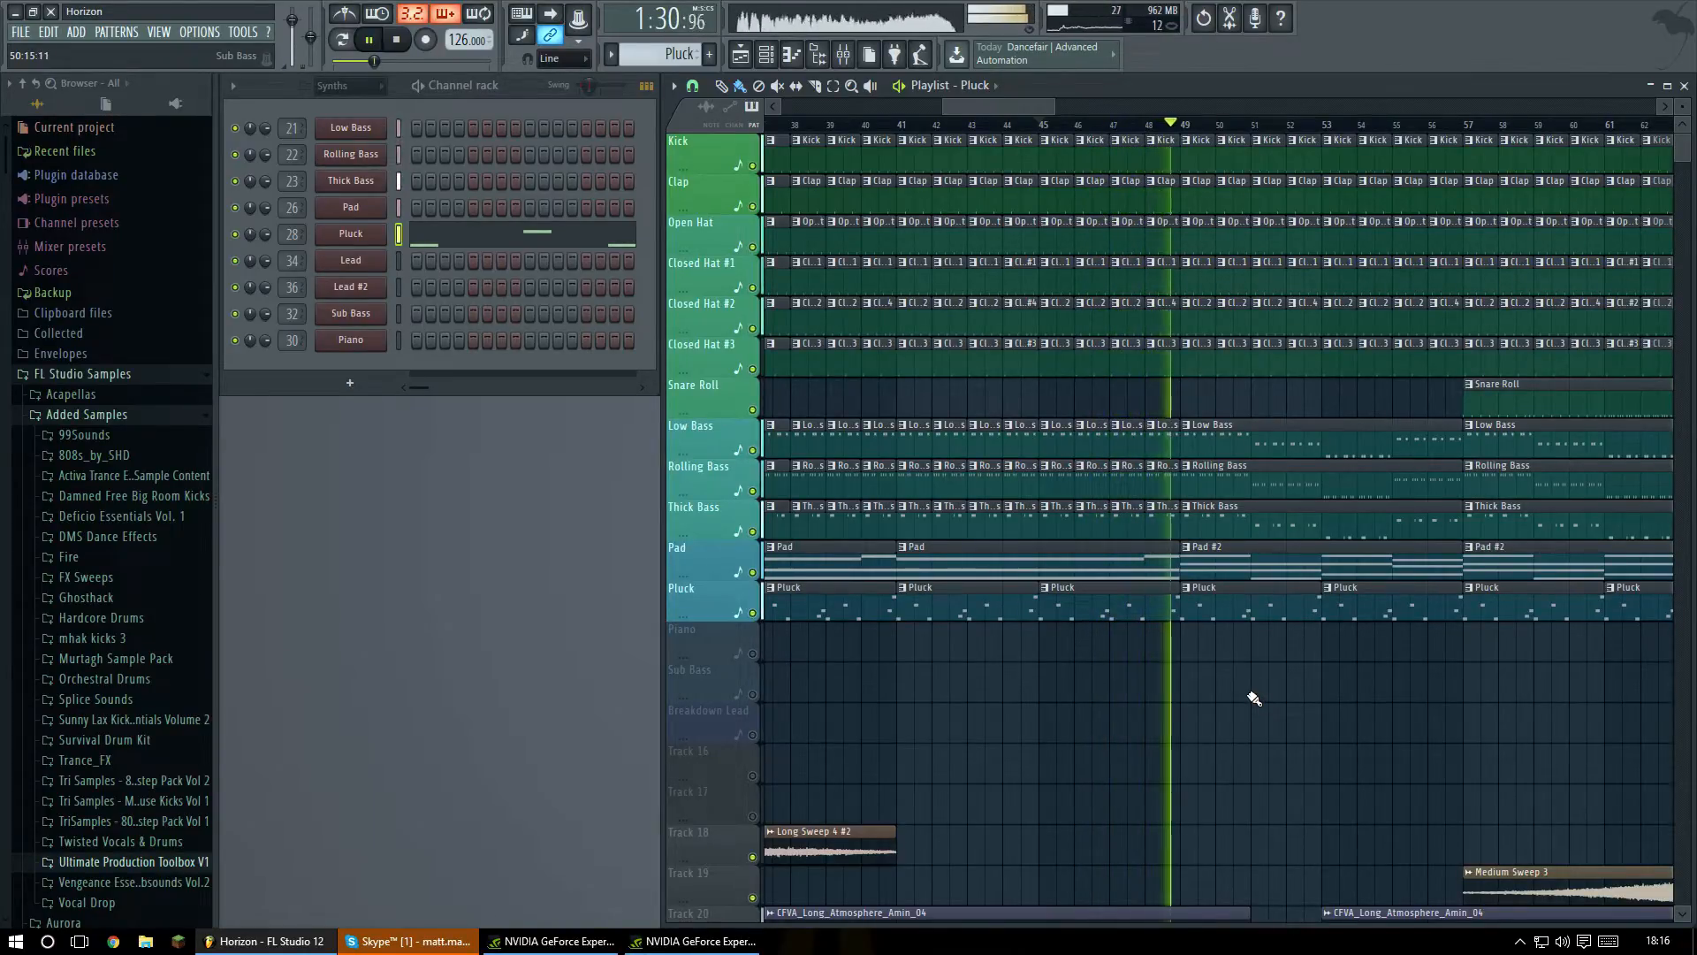
{"action": "key", "text": "space"}
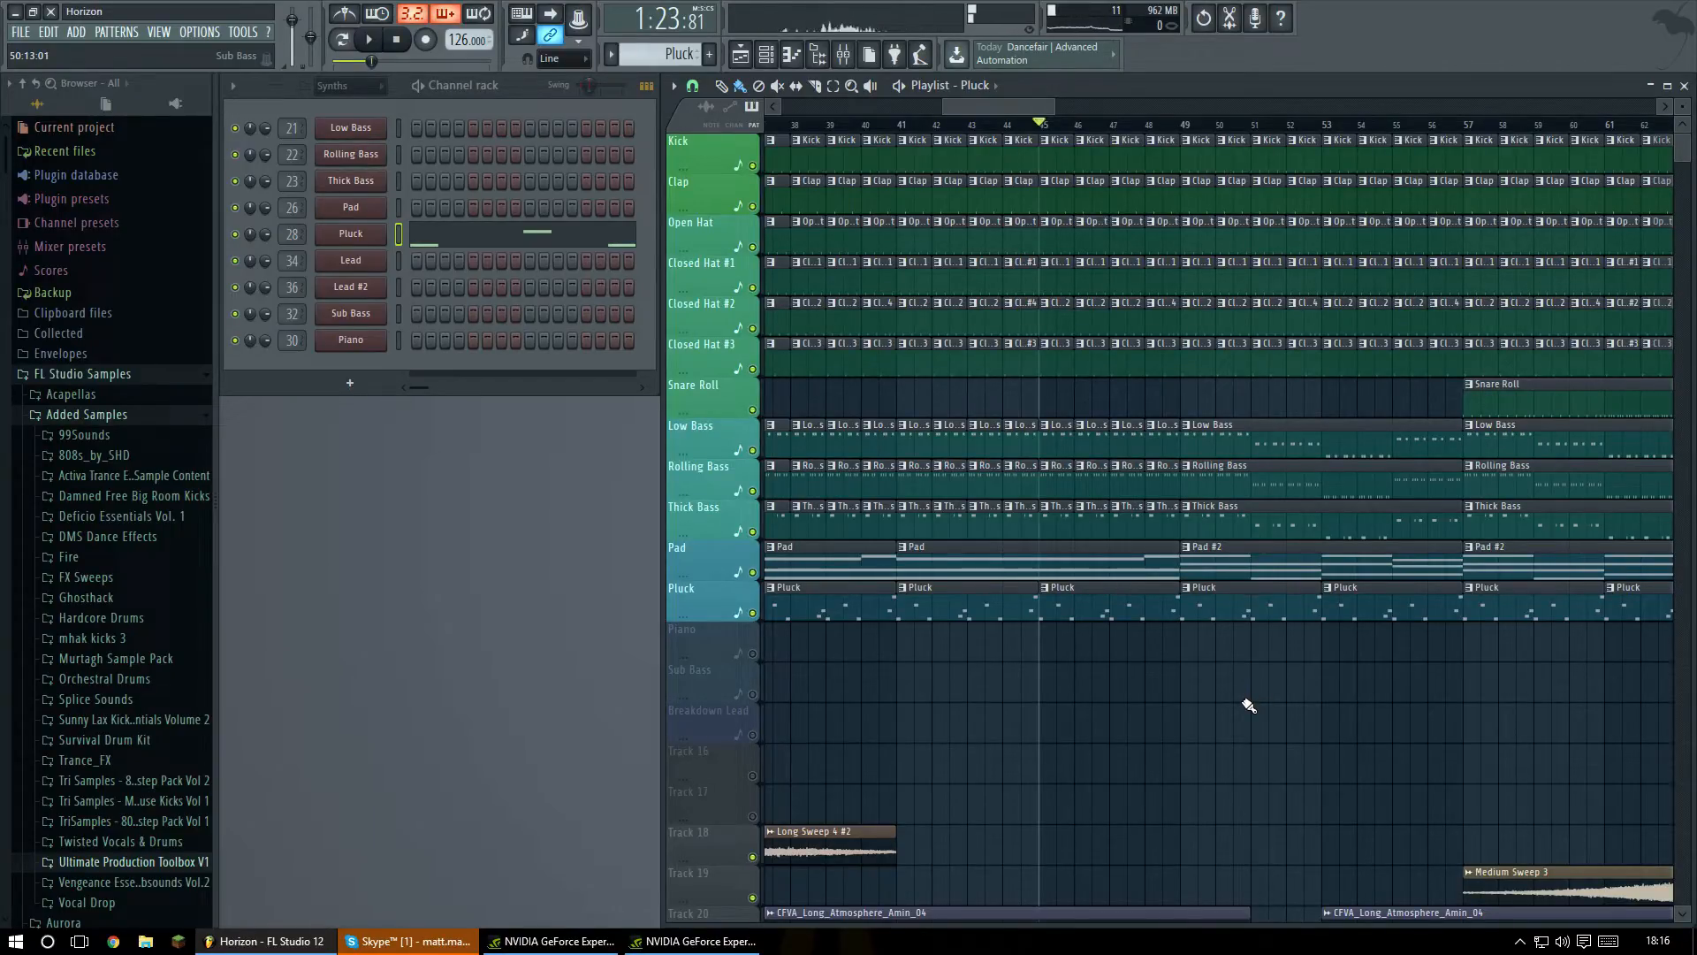
Look over the arrangement and effect tracks from bar 41 onward, and place the playhead at bar 49.
{"action": "left_click", "coordinate": [907, 127]}
{"action": "left_click_drag", "start_coordinate": [1005, 102], "coordinate": [995, 104]}
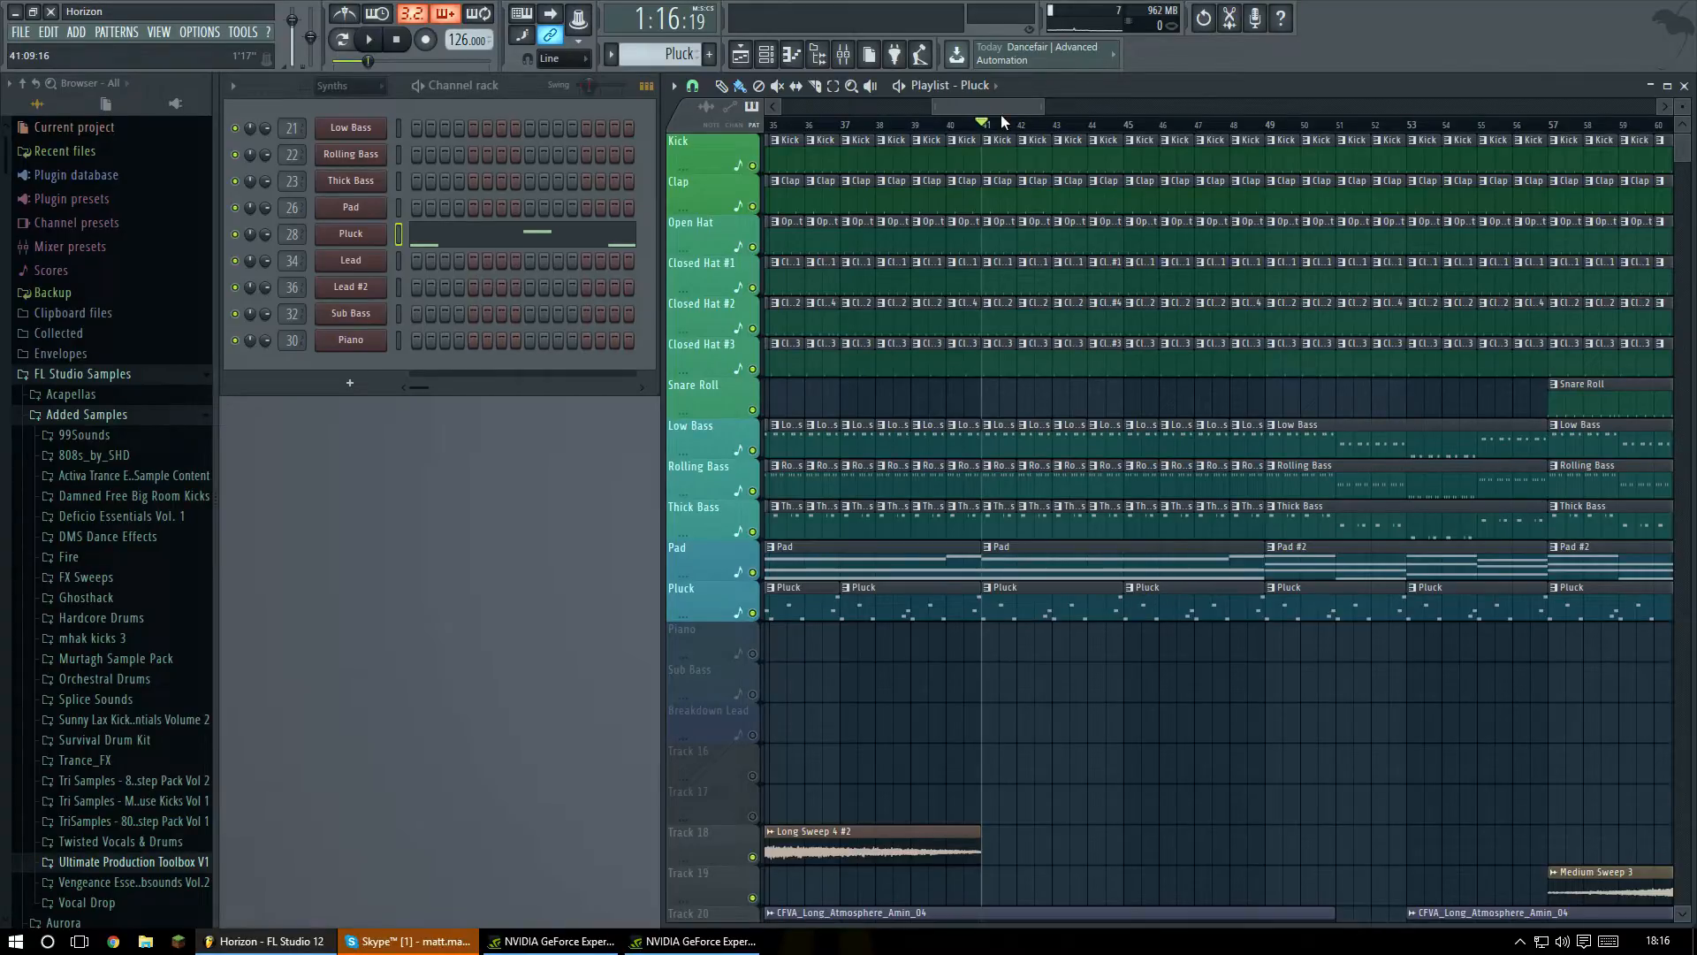
{"action": "mouse_move", "coordinate": [1002, 104]}
{"action": "left_mouse_down"}
{"action": "mouse_move", "coordinate": [1015, 99]}
{"action": "mouse_move", "coordinate": [1004, 109]}
{"action": "left_mouse_up"}
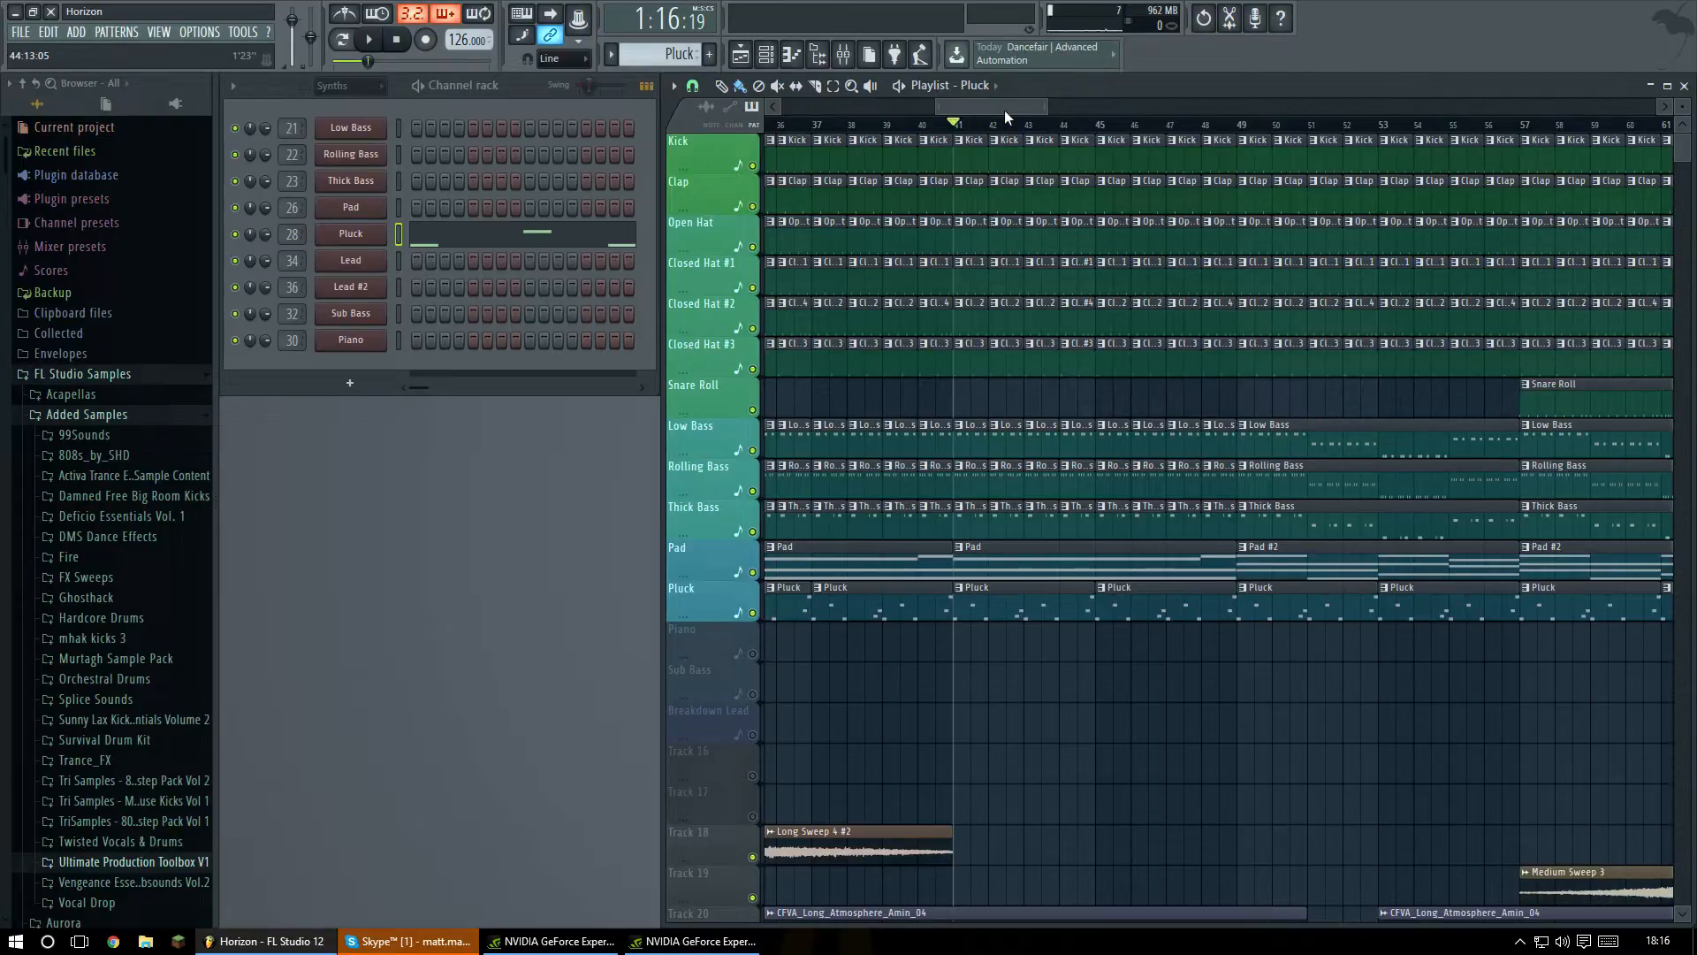
{"action": "left_click_drag", "start_coordinate": [1005, 110], "coordinate": [1011, 106]}
{"action": "scroll", "coordinate": [1172, 325], "scroll_direction": "down", "scroll_amount": 5}
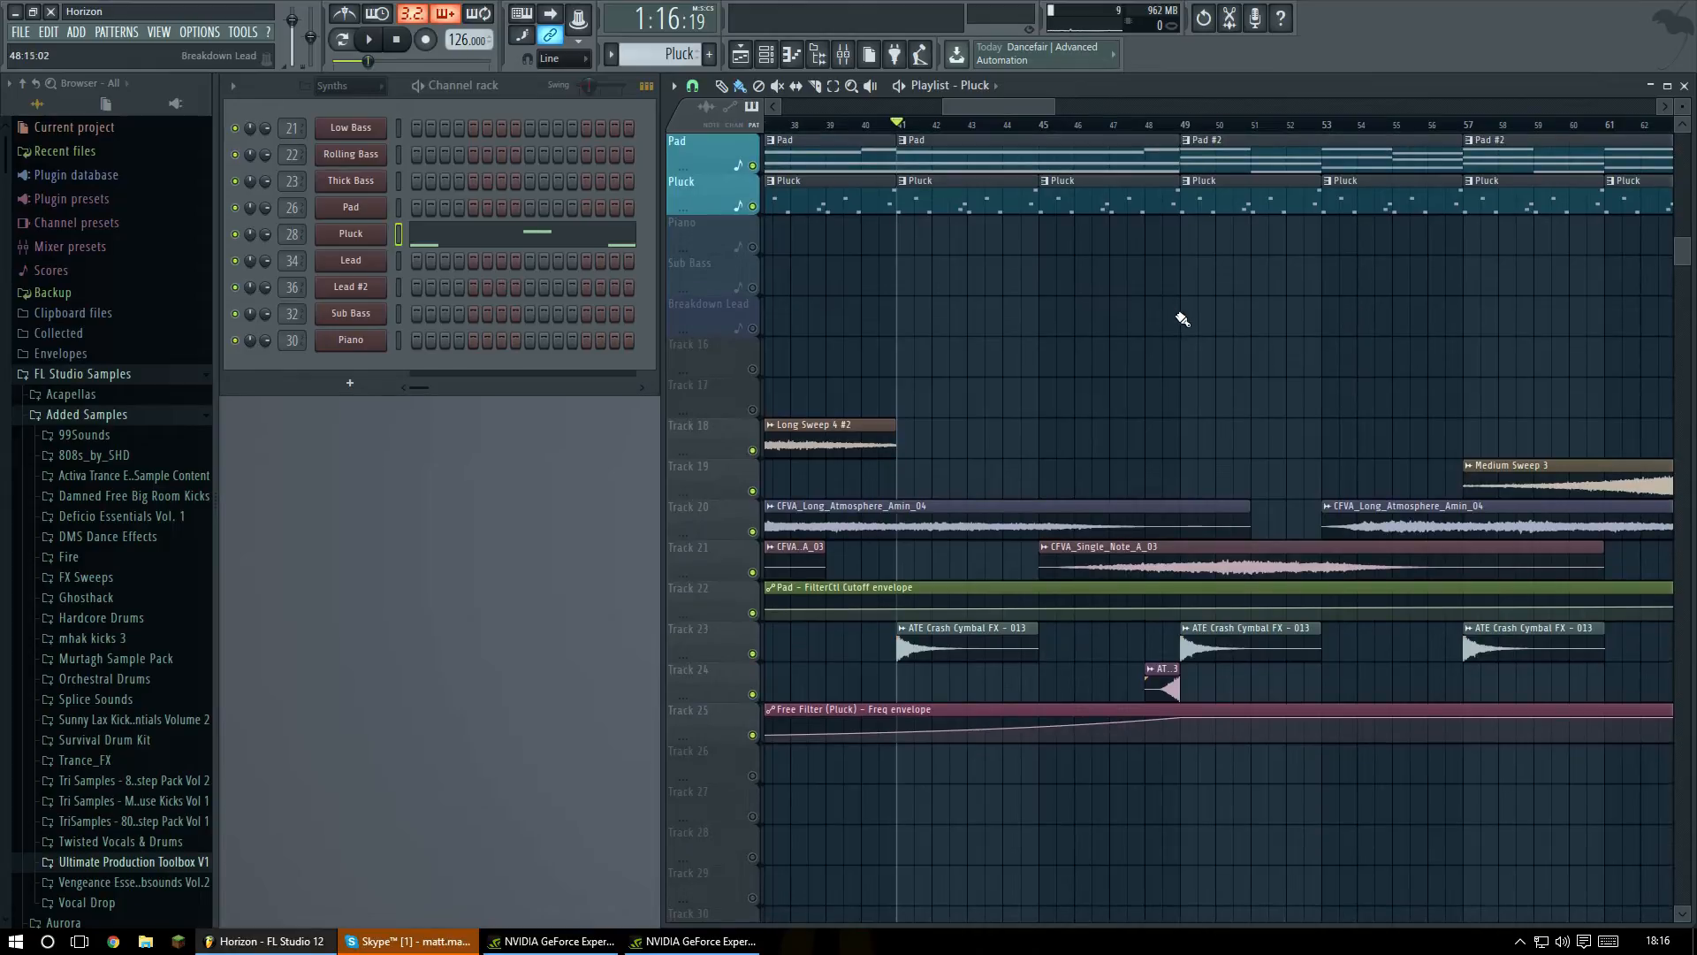
{"action": "scroll", "coordinate": [1185, 323], "scroll_direction": "up", "scroll_amount": 5}
{"action": "mouse_move", "coordinate": [1031, 106]}
{"action": "left_mouse_down"}
{"action": "mouse_move", "coordinate": [1174, 111]}
{"action": "mouse_move", "coordinate": [992, 109]}
{"action": "mouse_move", "coordinate": [902, 129]}
{"action": "left_mouse_up"}
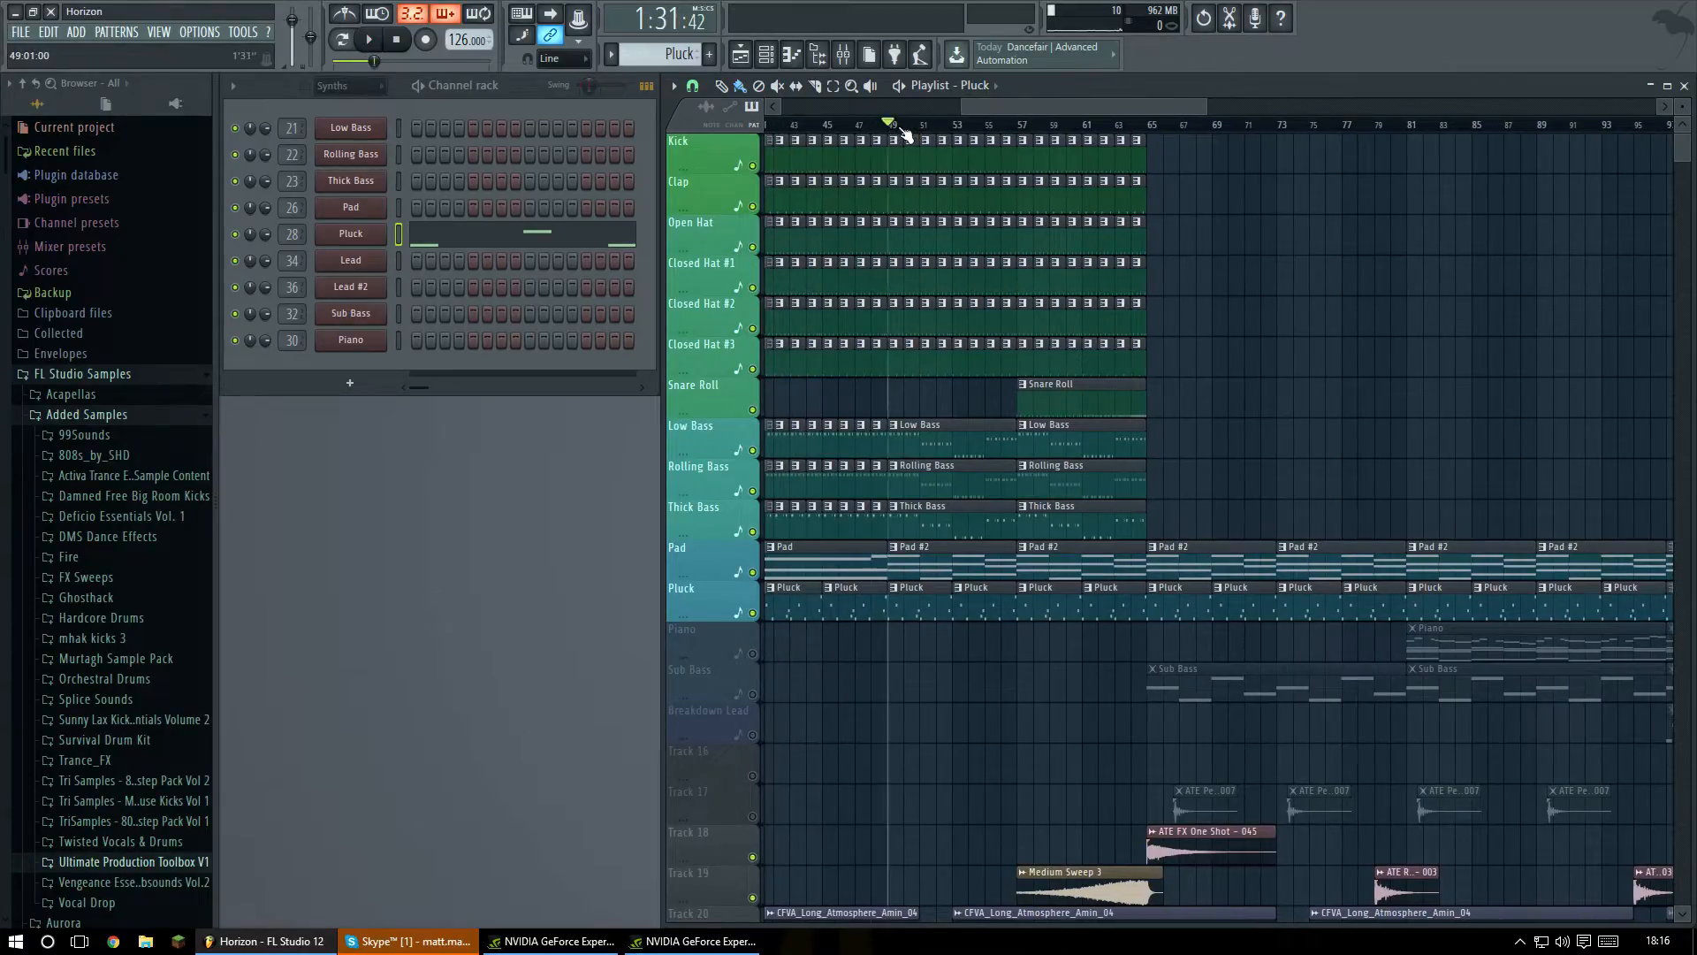
View the Pad #2 pattern's chords in the piano roll at bar 49 and play them in pattern mode.
{"action": "double_click", "coordinate": [929, 563]}
{"action": "left_click", "coordinate": [342, 39]}
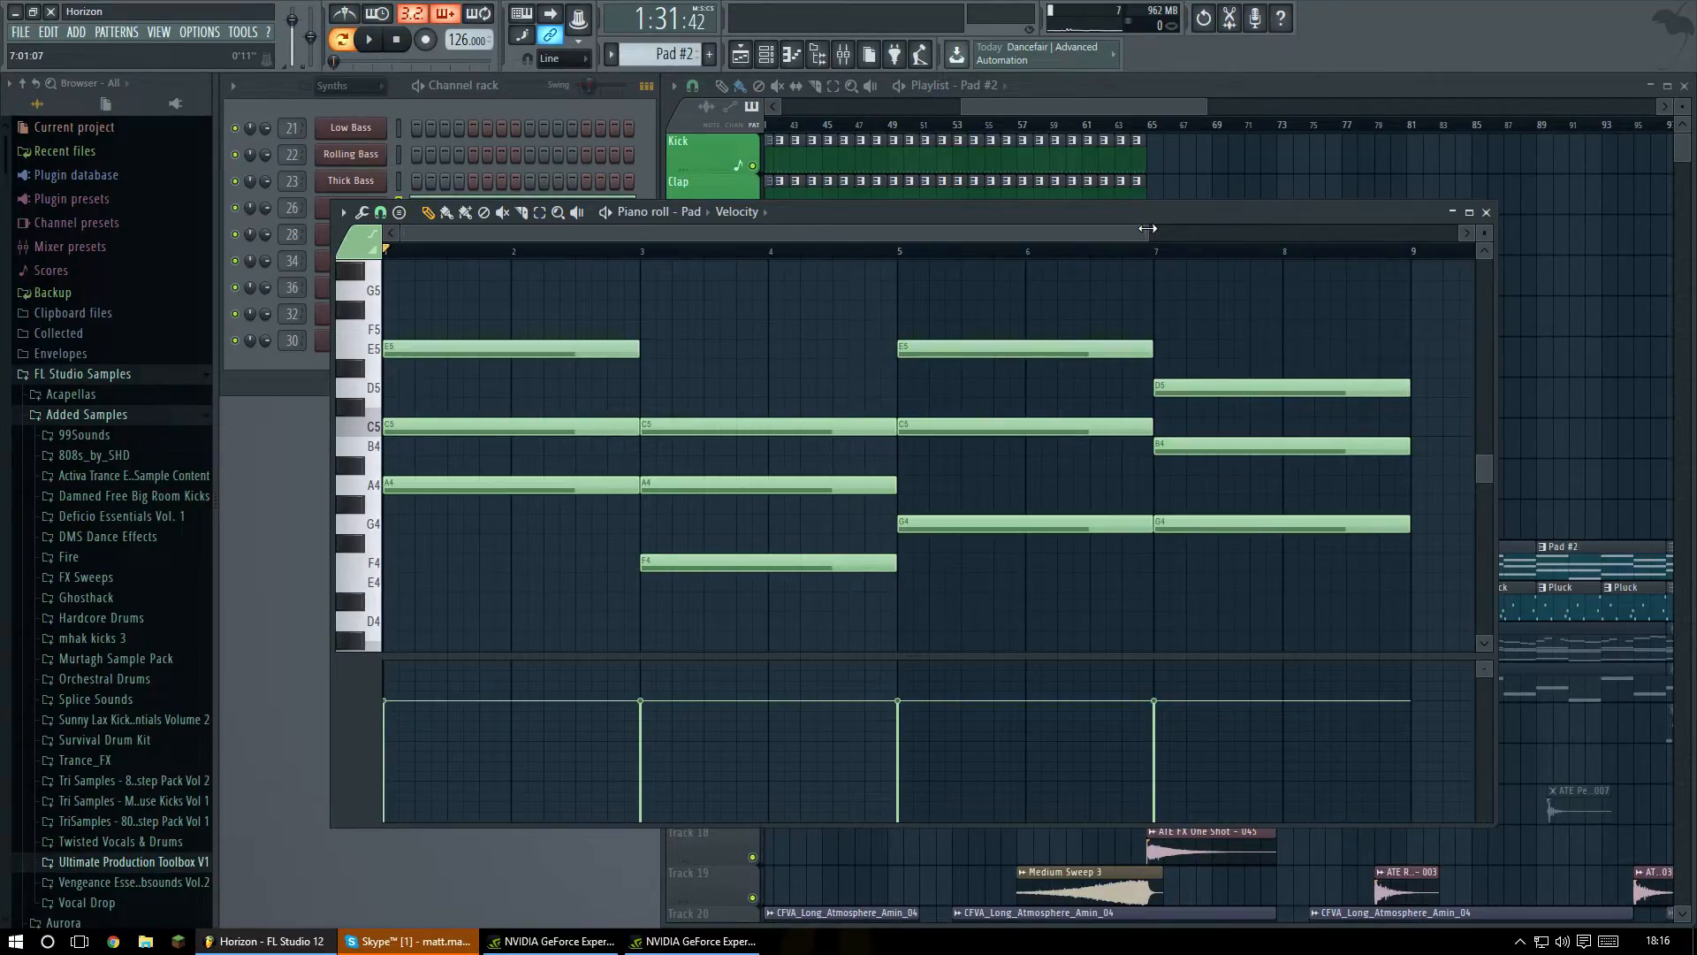
{"action": "key", "text": "space"}
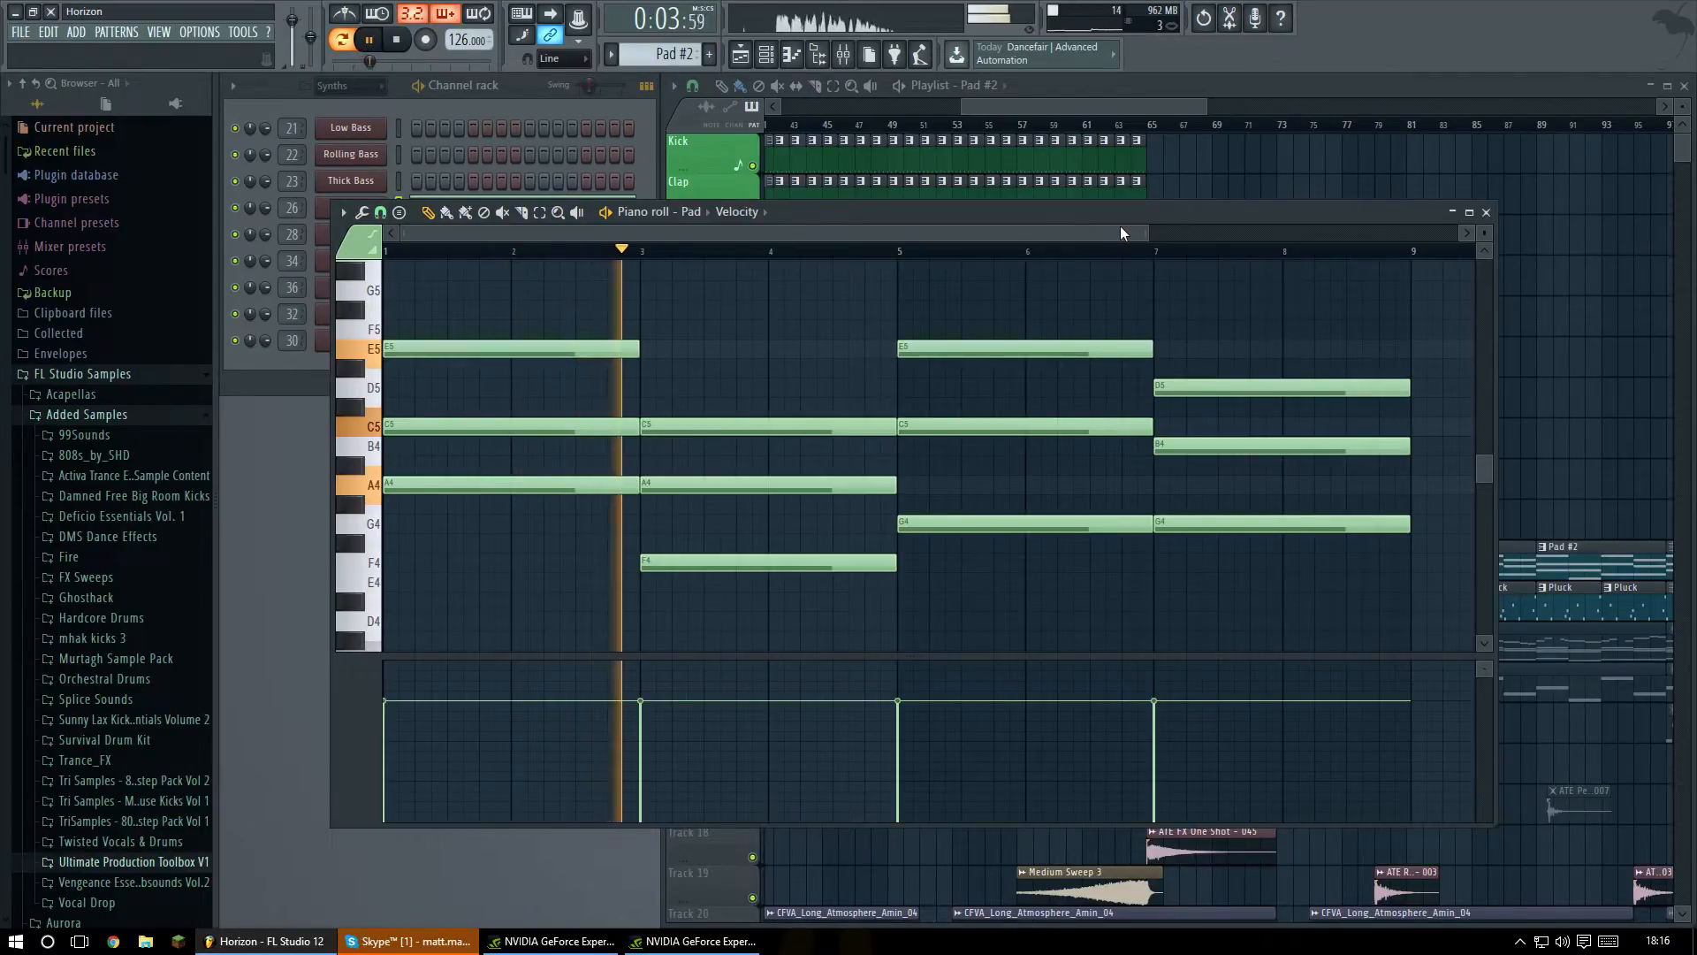
{"action": "left_click", "coordinate": [1487, 213]}
{"action": "key", "text": "space"}
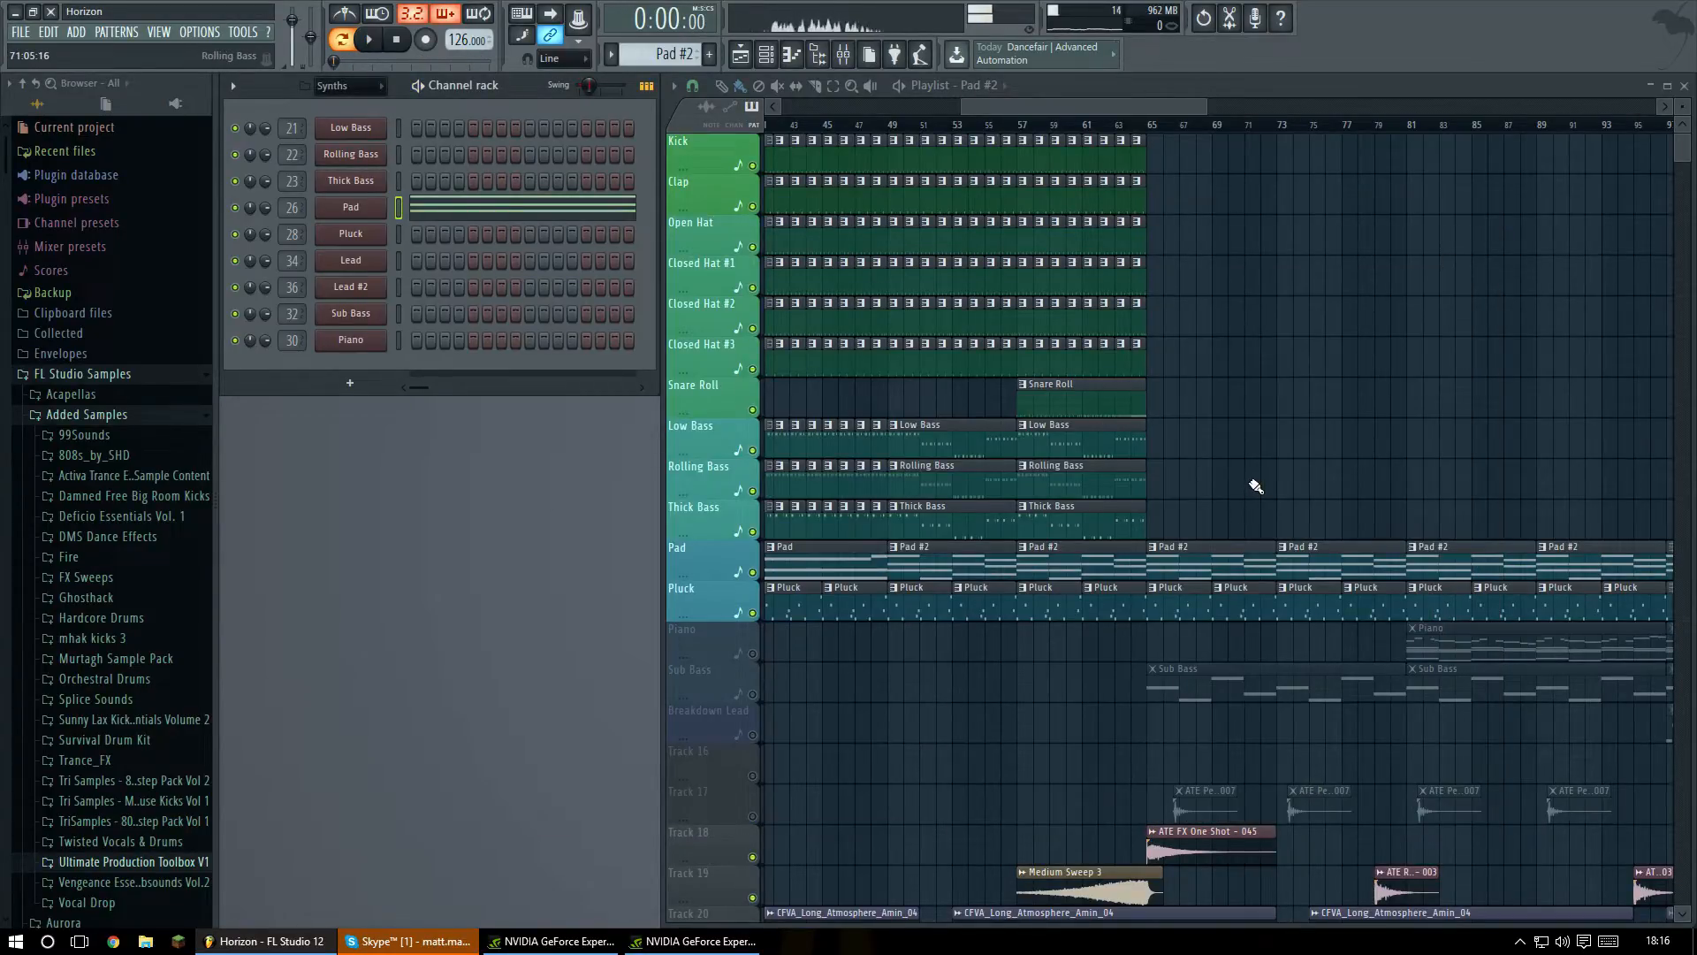
Unmute the Sub Bass track in the playlist and select the Sub Bass pattern.
{"action": "left_click", "coordinate": [753, 694]}
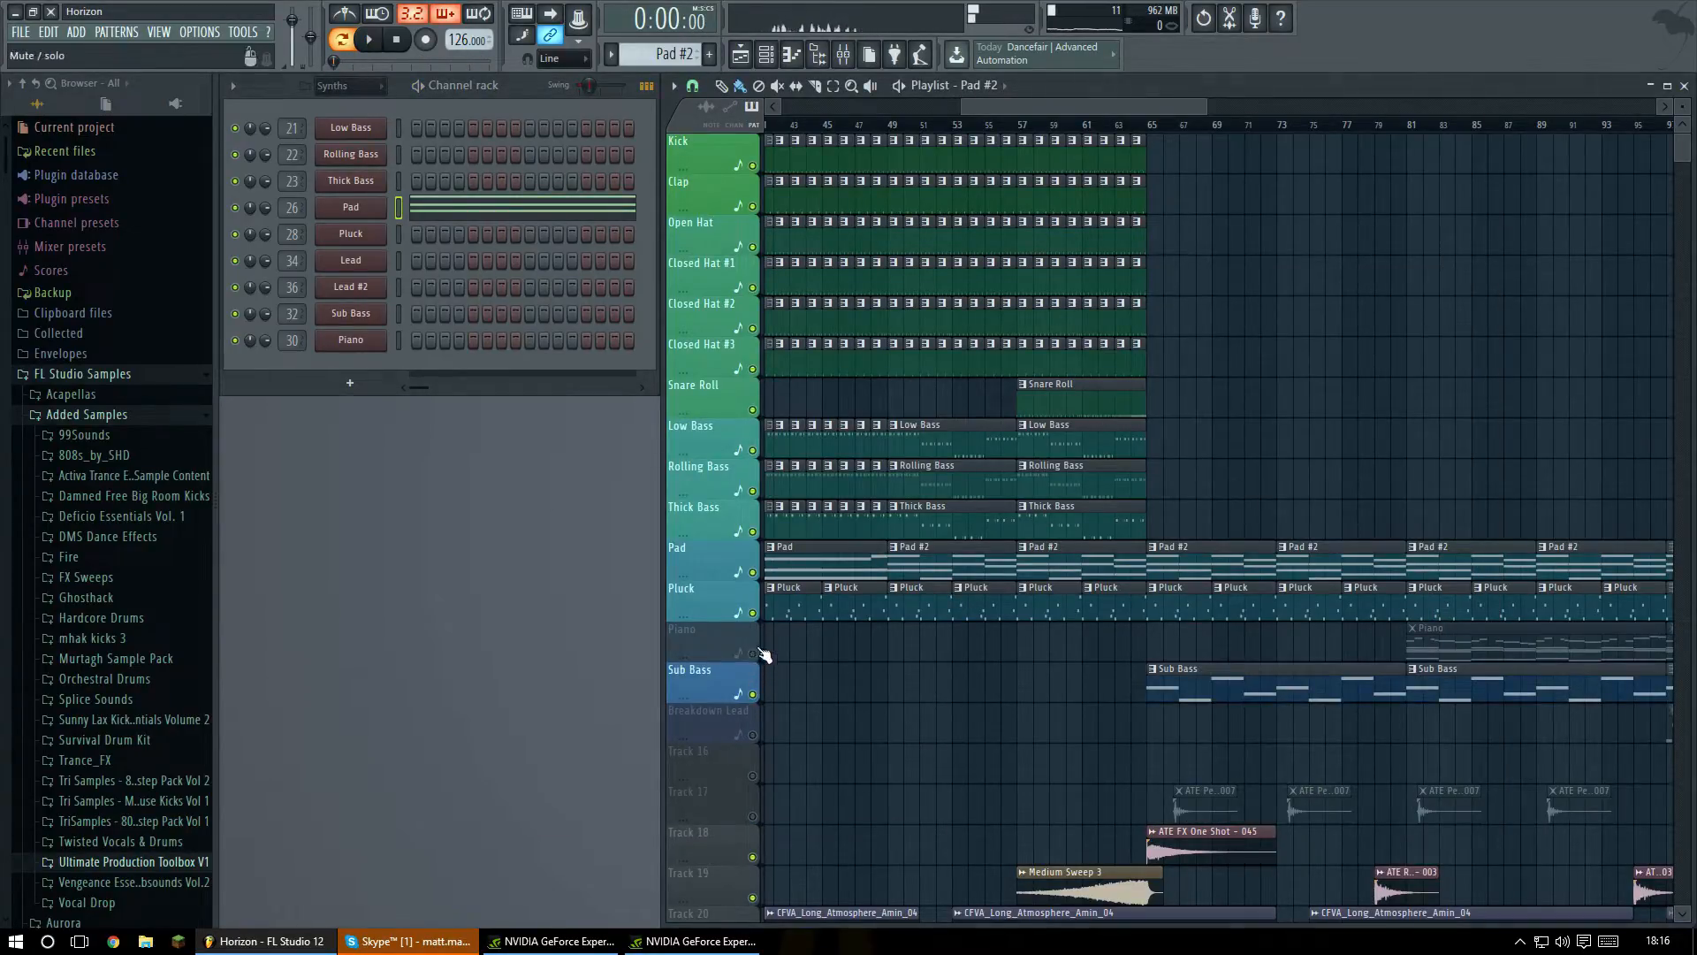
{"action": "left_click", "coordinate": [1176, 683]}
{"action": "left_click_drag", "start_coordinate": [1061, 106], "coordinate": [1086, 106]}
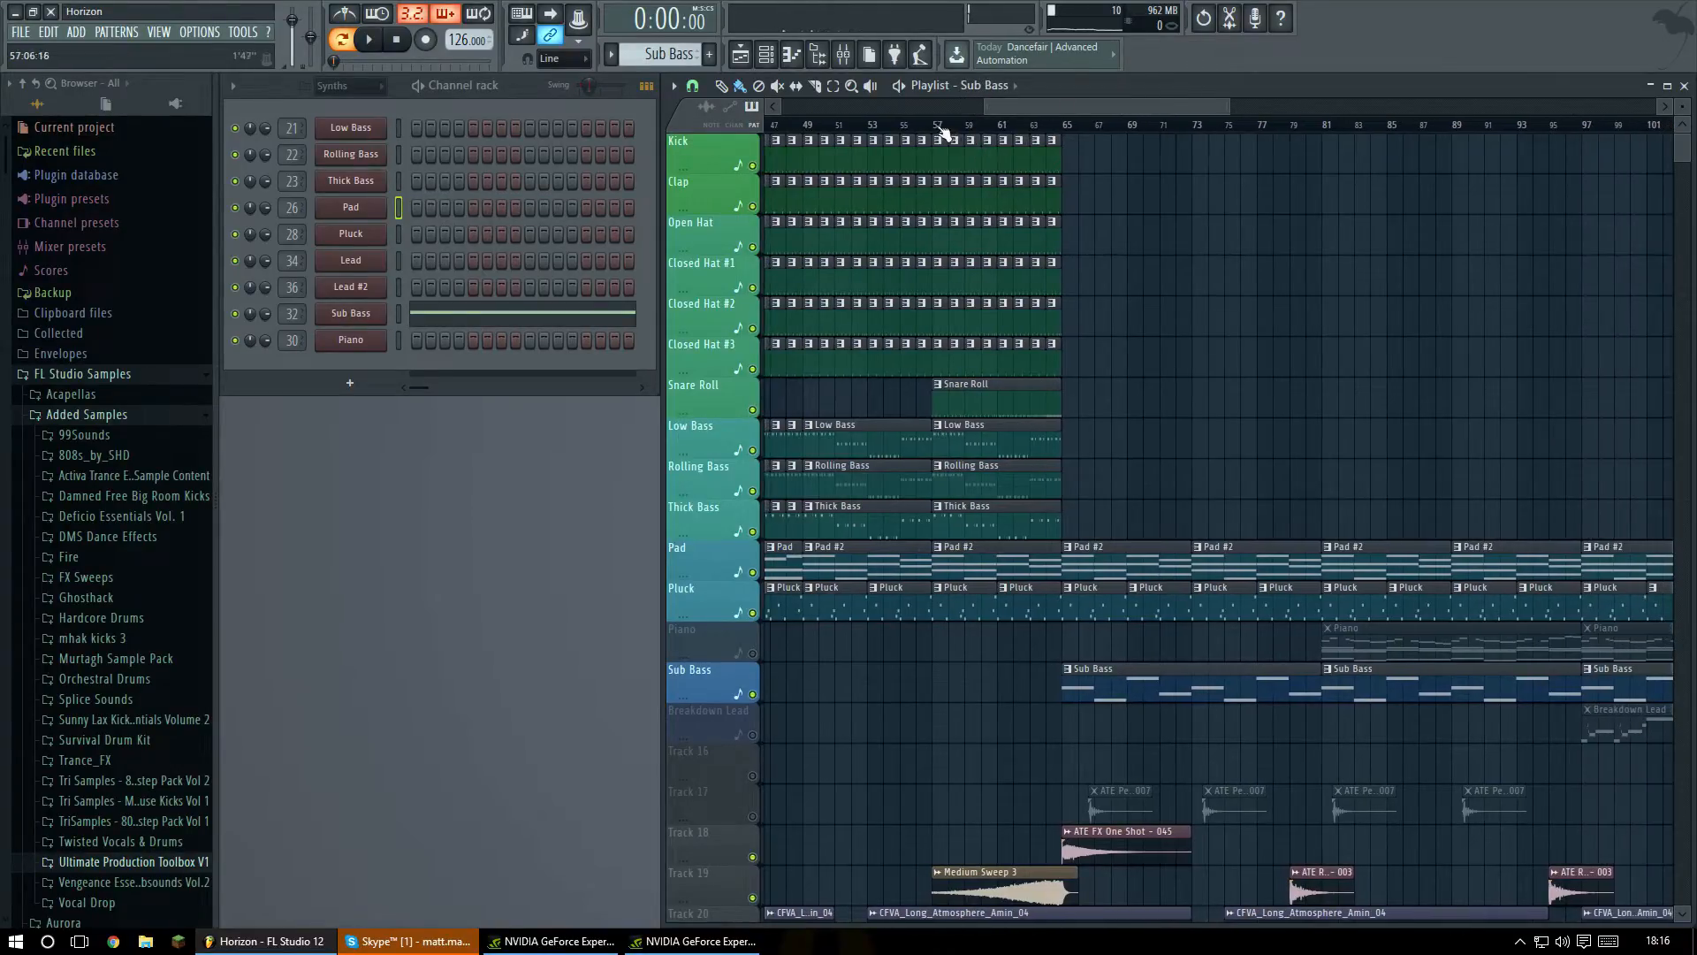
Play the song arrangement from bar 49 to hear the Pad #2 section leading toward the breakdown.
{"action": "left_click", "coordinate": [805, 124]}
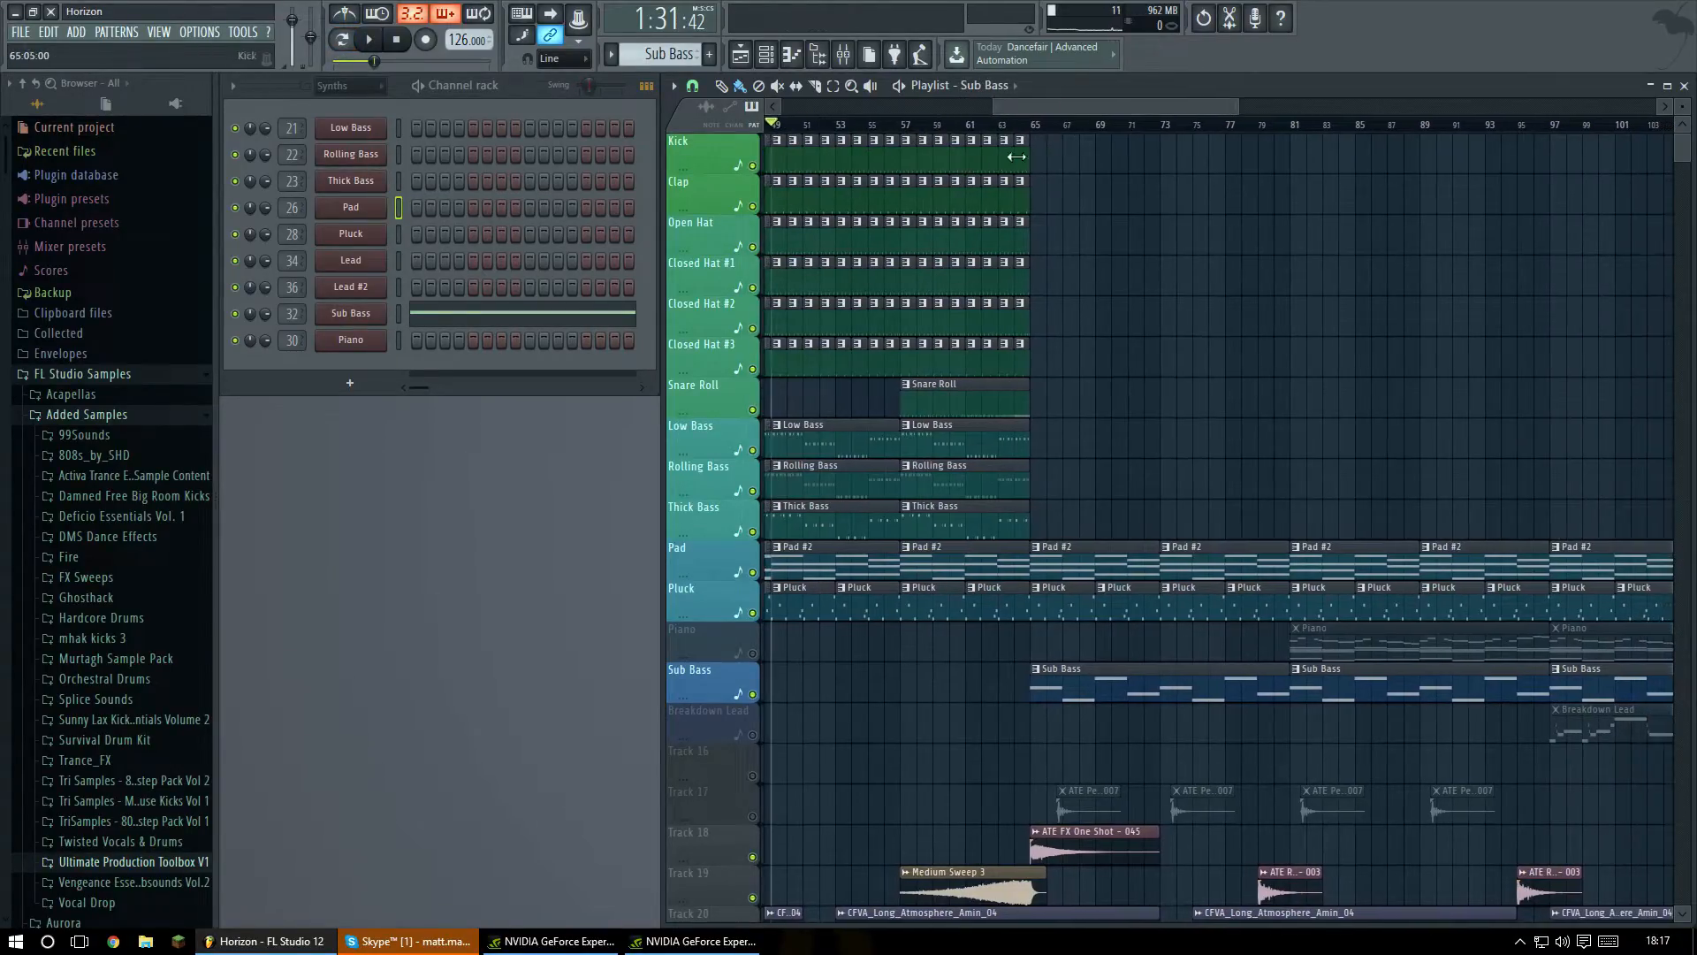
{"action": "mouse_move", "coordinate": [1055, 104]}
{"action": "left_mouse_down"}
{"action": "mouse_move", "coordinate": [965, 105]}
{"action": "mouse_move", "coordinate": [1065, 105]}
{"action": "left_mouse_up"}
{"action": "left_click", "coordinate": [972, 124]}
{"action": "left_click", "coordinate": [829, 125]}
{"action": "key", "text": "space"}
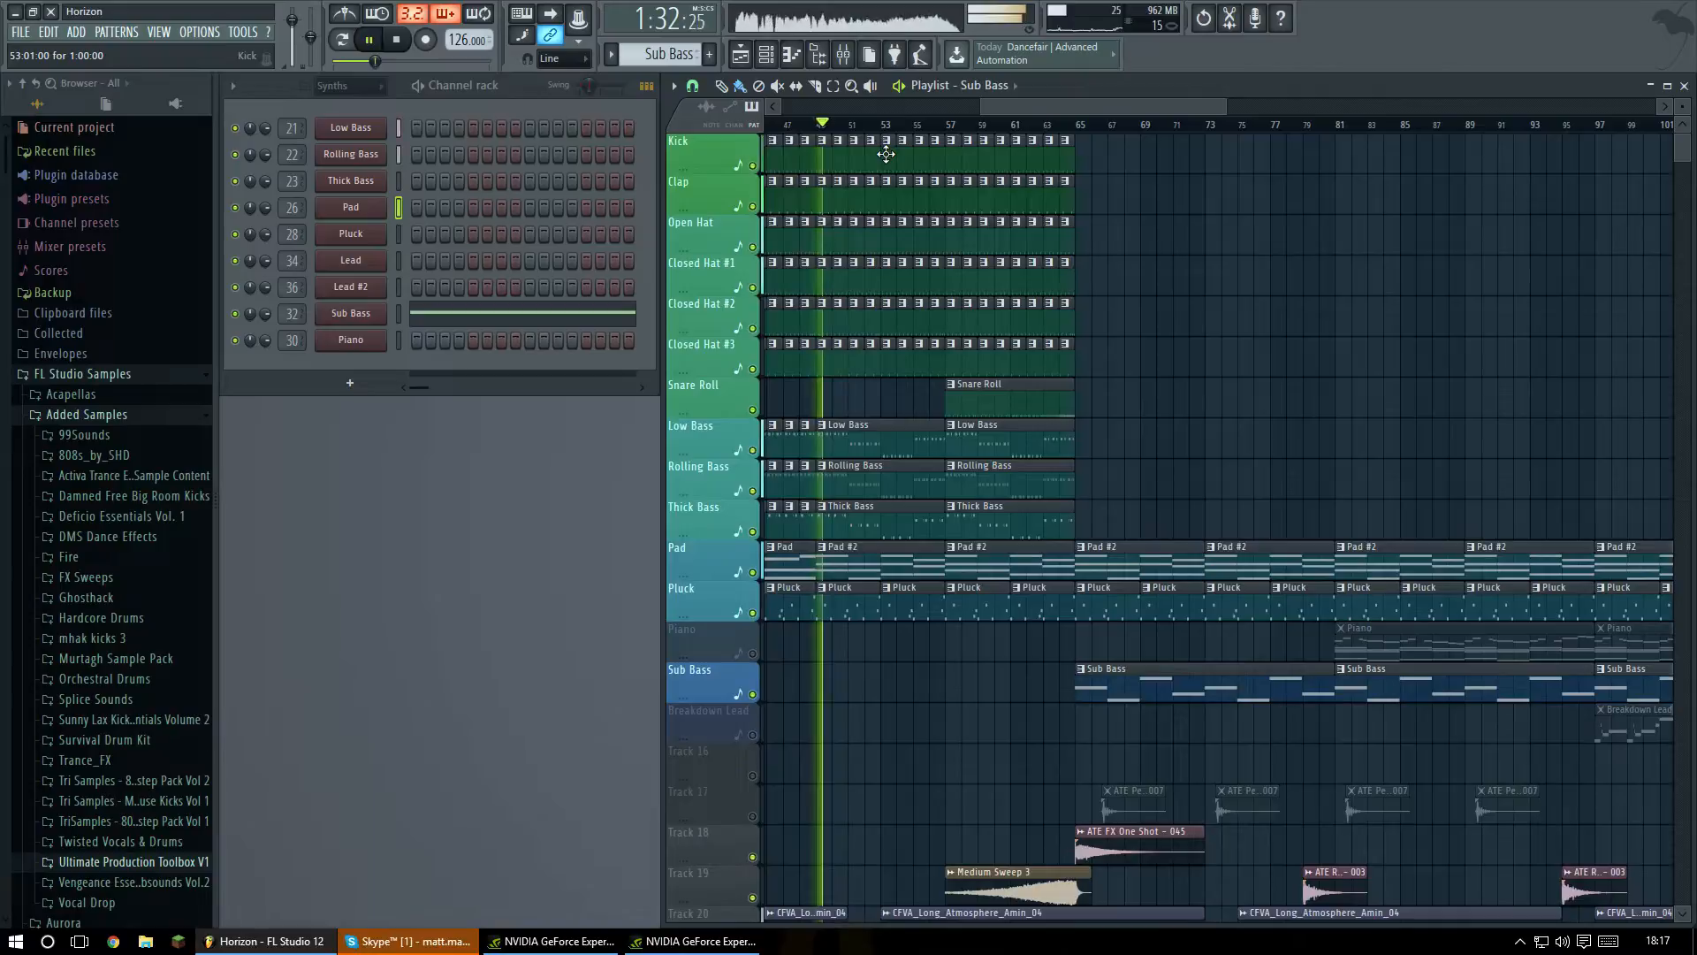
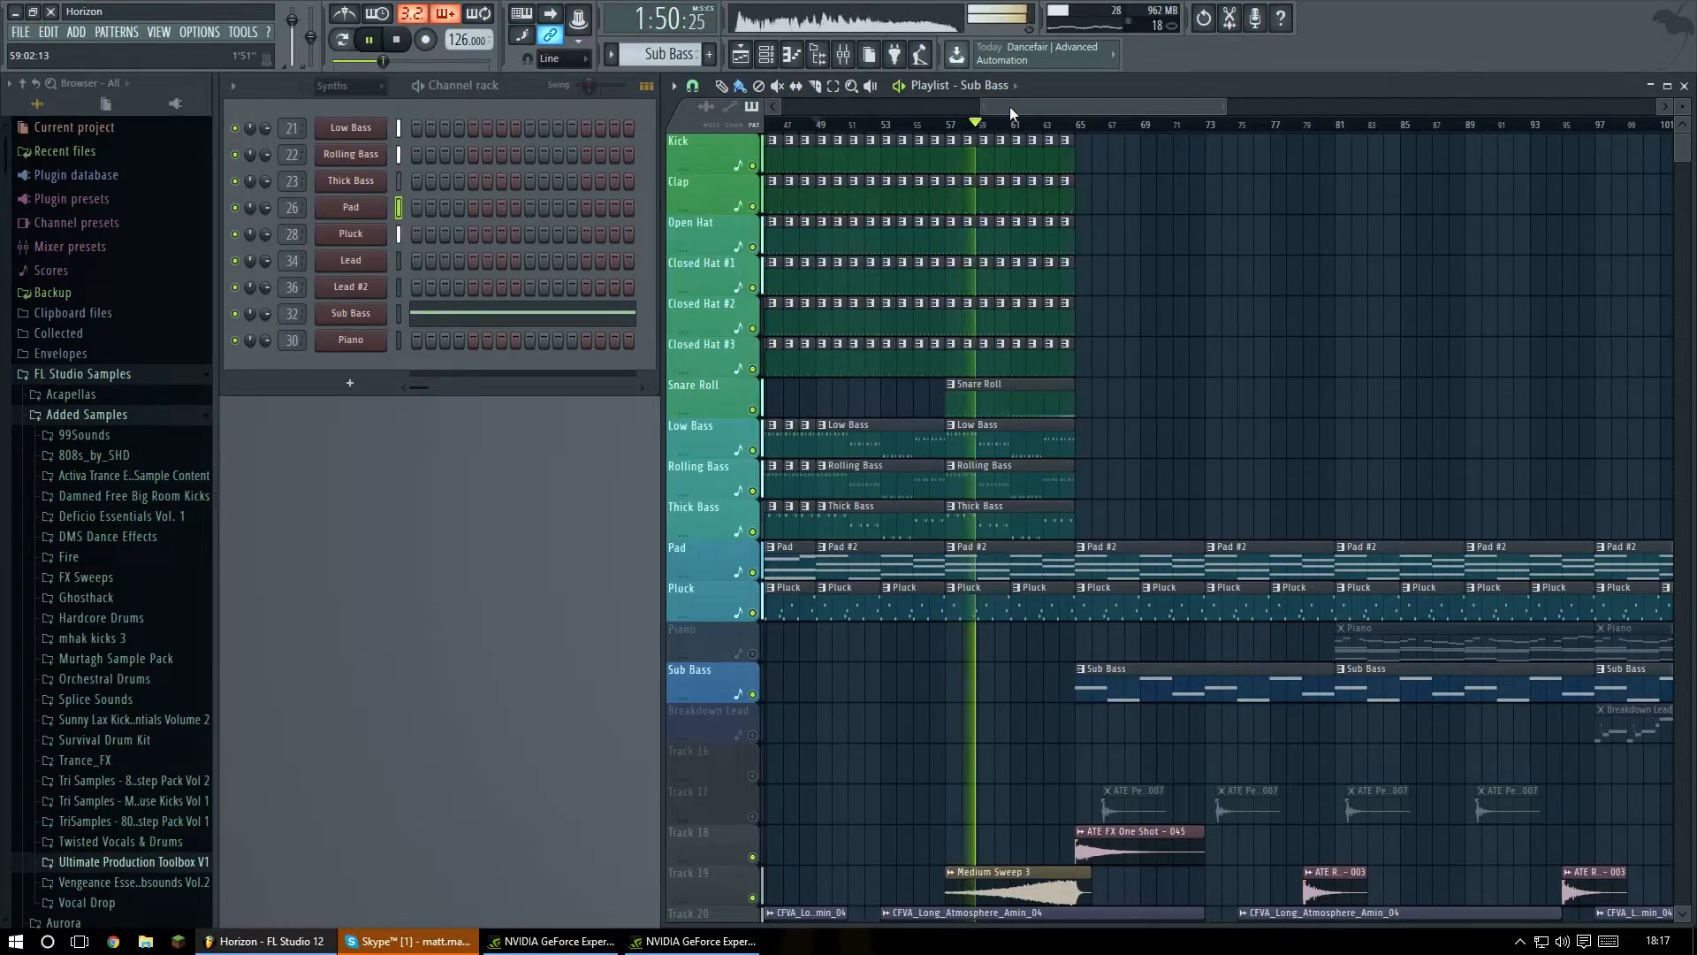
{"action": "left_click_drag", "start_coordinate": [1009, 106], "coordinate": [1043, 102]}
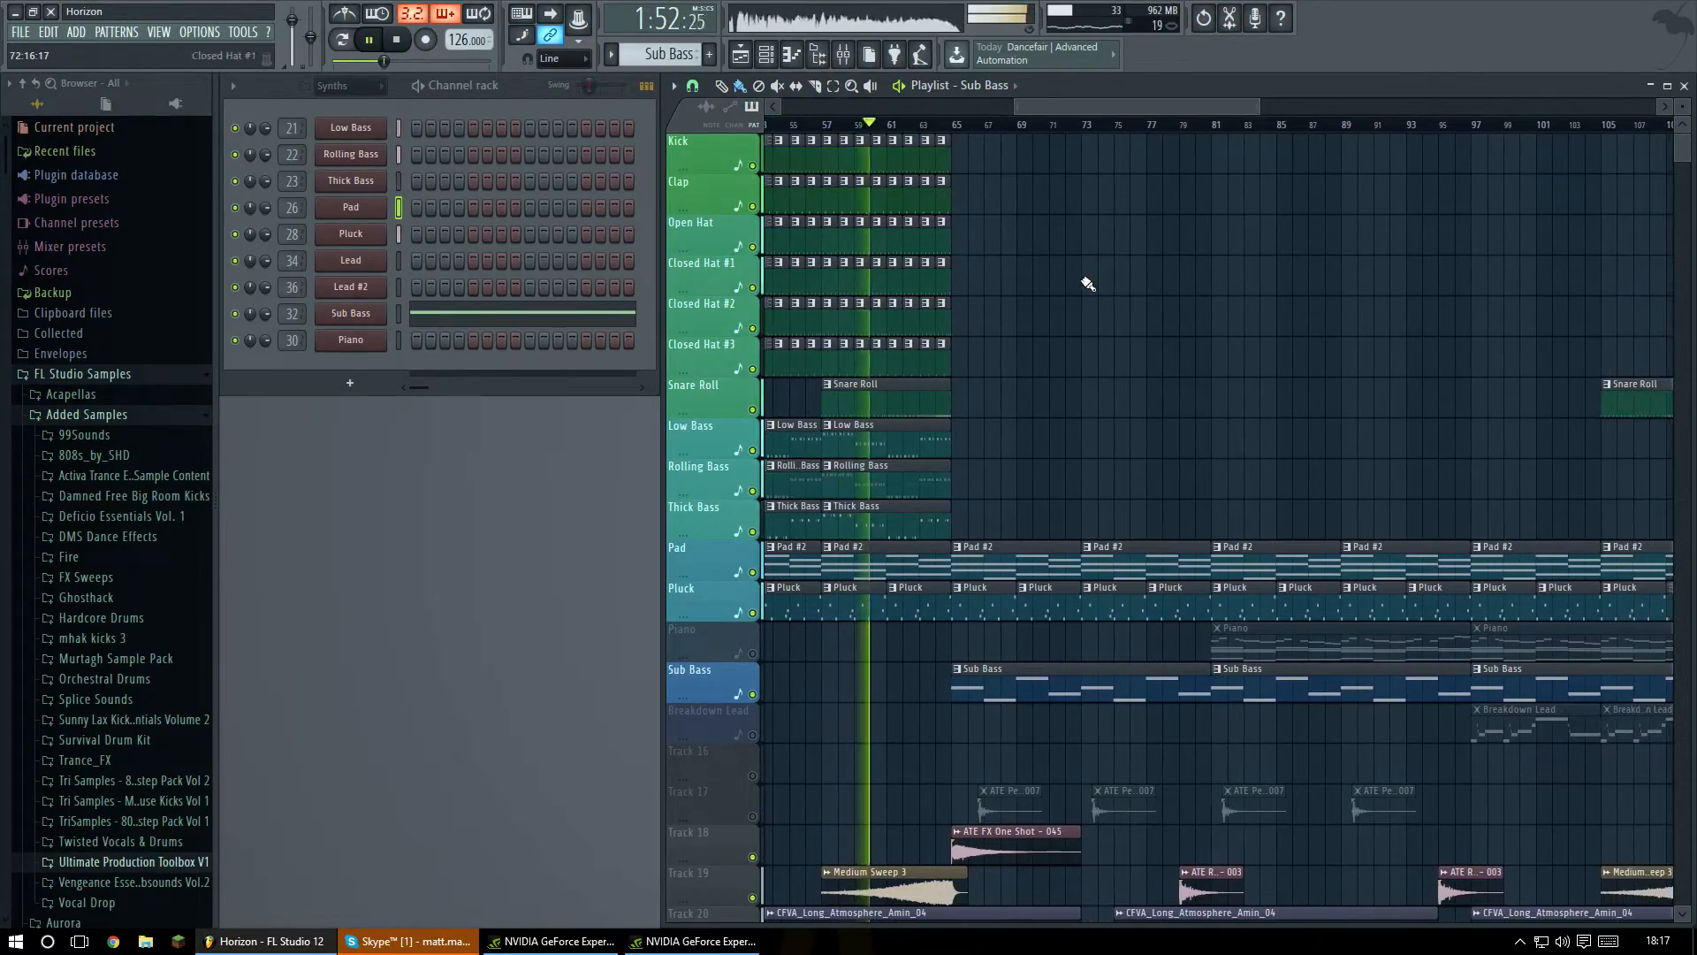
Unmute Track 17, Track 16, the Breakdown Lead, the Piano and Track 26 in the playlist.
{"action": "scroll", "coordinate": [1087, 278], "scroll_direction": "down", "scroll_amount": 5}
{"action": "left_click", "coordinate": [753, 451]}
{"action": "left_click", "coordinate": [753, 410]}
{"action": "left_click", "coordinate": [752, 368]}
{"action": "left_click", "coordinate": [752, 287]}
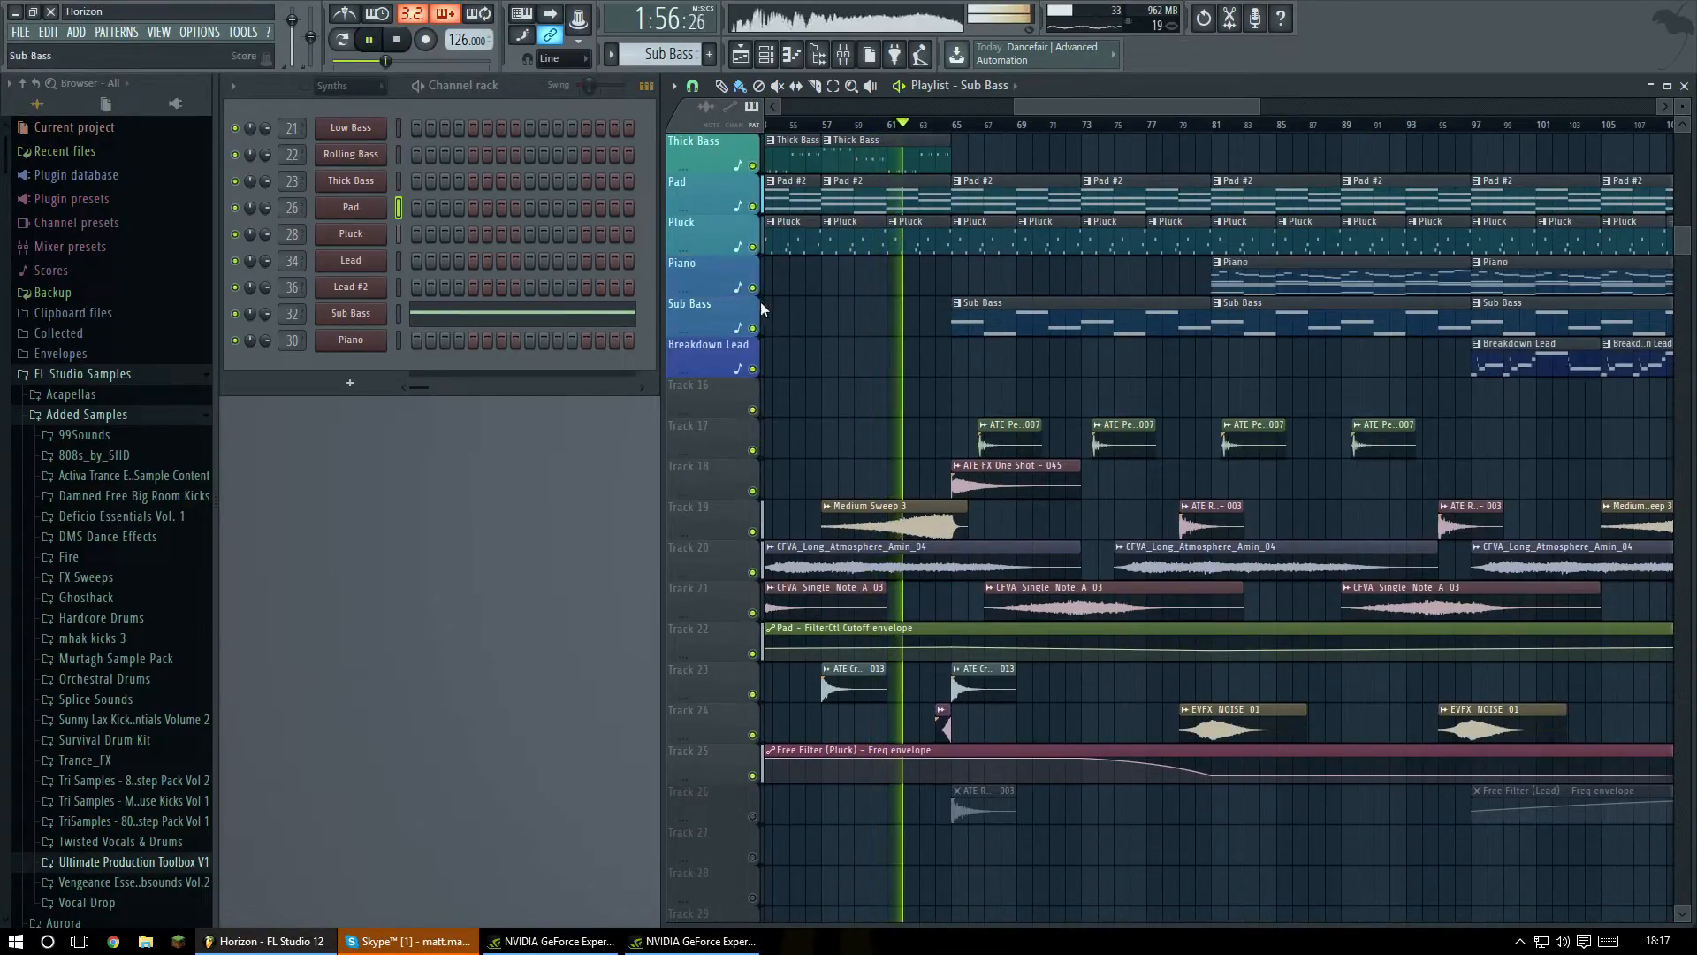
{"action": "scroll", "coordinate": [1277, 359], "scroll_direction": "down", "scroll_amount": 2}
{"action": "scroll", "coordinate": [1277, 358], "scroll_direction": "down", "scroll_amount": 2}
{"action": "left_click", "coordinate": [752, 613]}
{"action": "scroll", "coordinate": [1221, 444], "scroll_direction": "up", "scroll_amount": 2}
{"action": "scroll", "coordinate": [1221, 444], "scroll_direction": "up", "scroll_amount": 3}
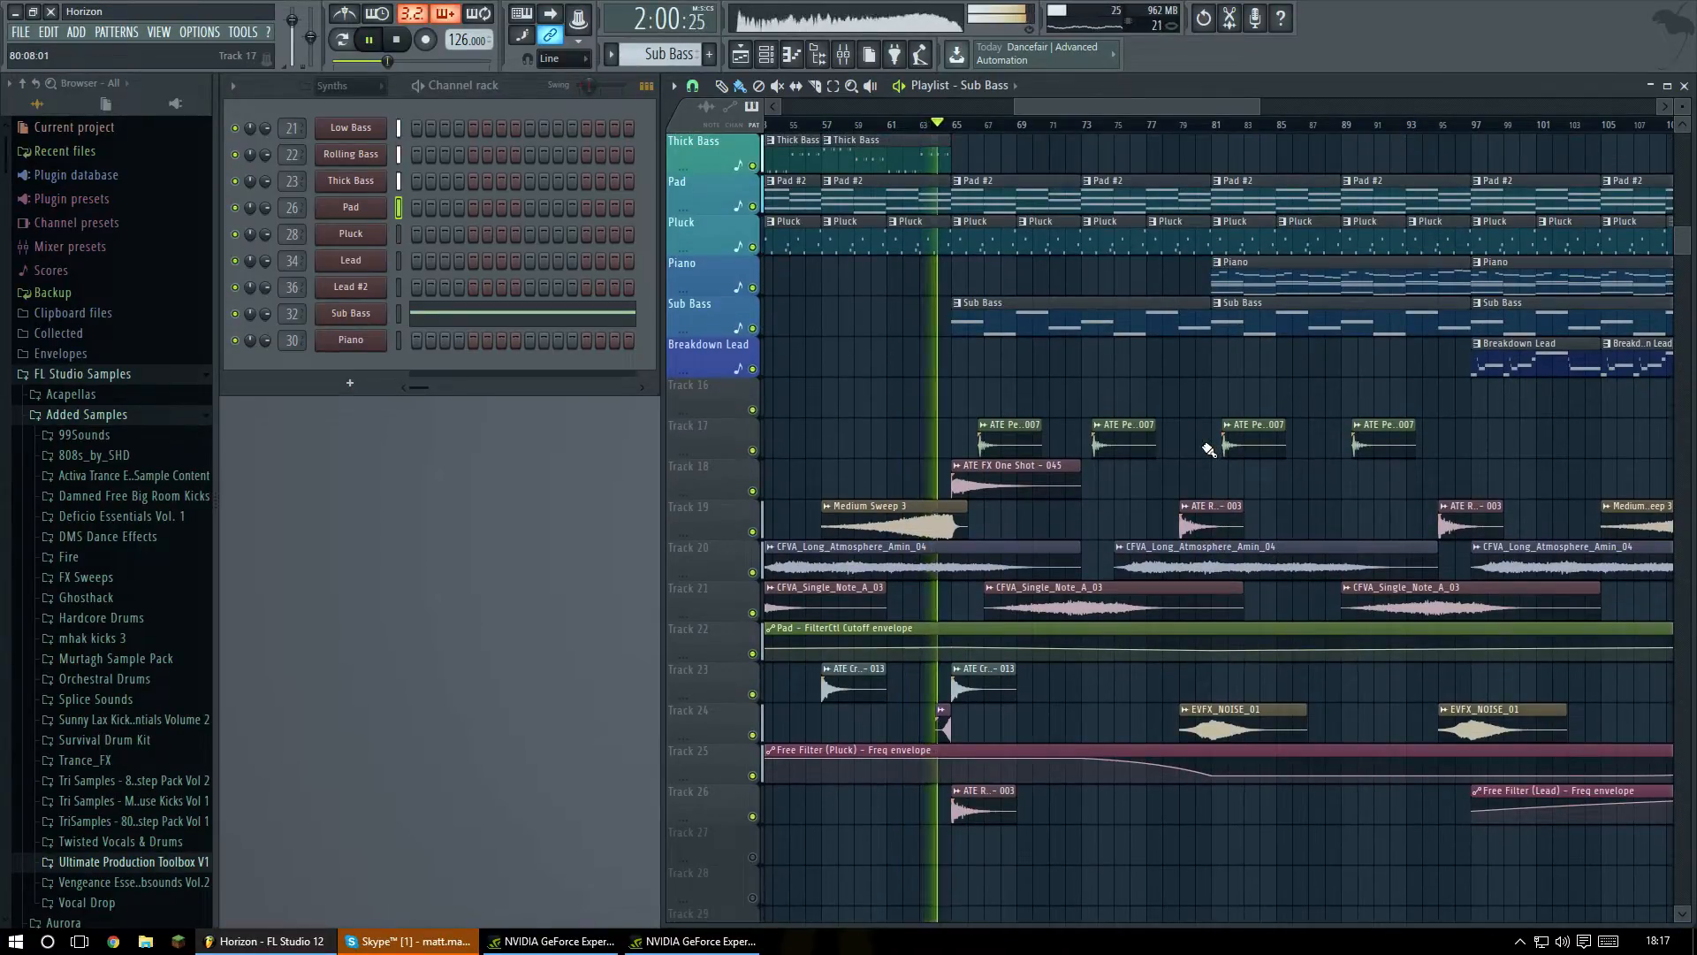
Listen to the transition into the breakdown at bar 65 while viewing its tracks, and stop playback.
{"action": "scroll", "coordinate": [1208, 449], "scroll_direction": "up", "scroll_amount": 5}
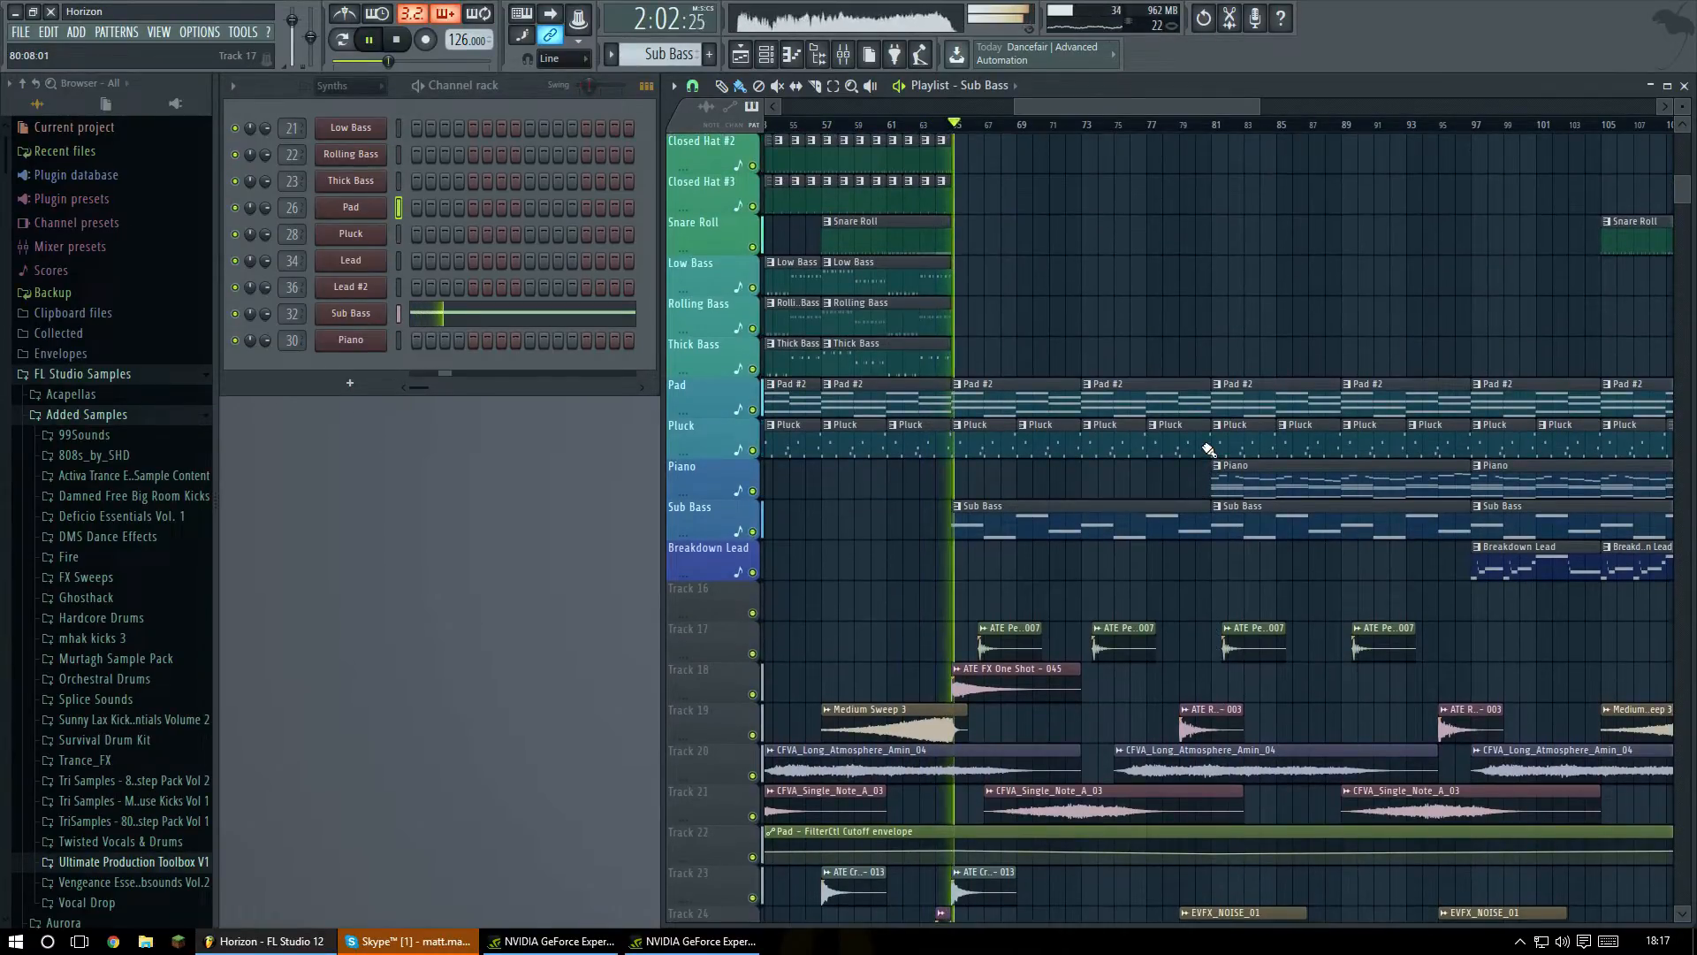
{"action": "scroll", "coordinate": [1207, 449], "scroll_direction": "down", "scroll_amount": 5}
{"action": "scroll", "coordinate": [1207, 438], "scroll_direction": "up", "scroll_amount": 1}
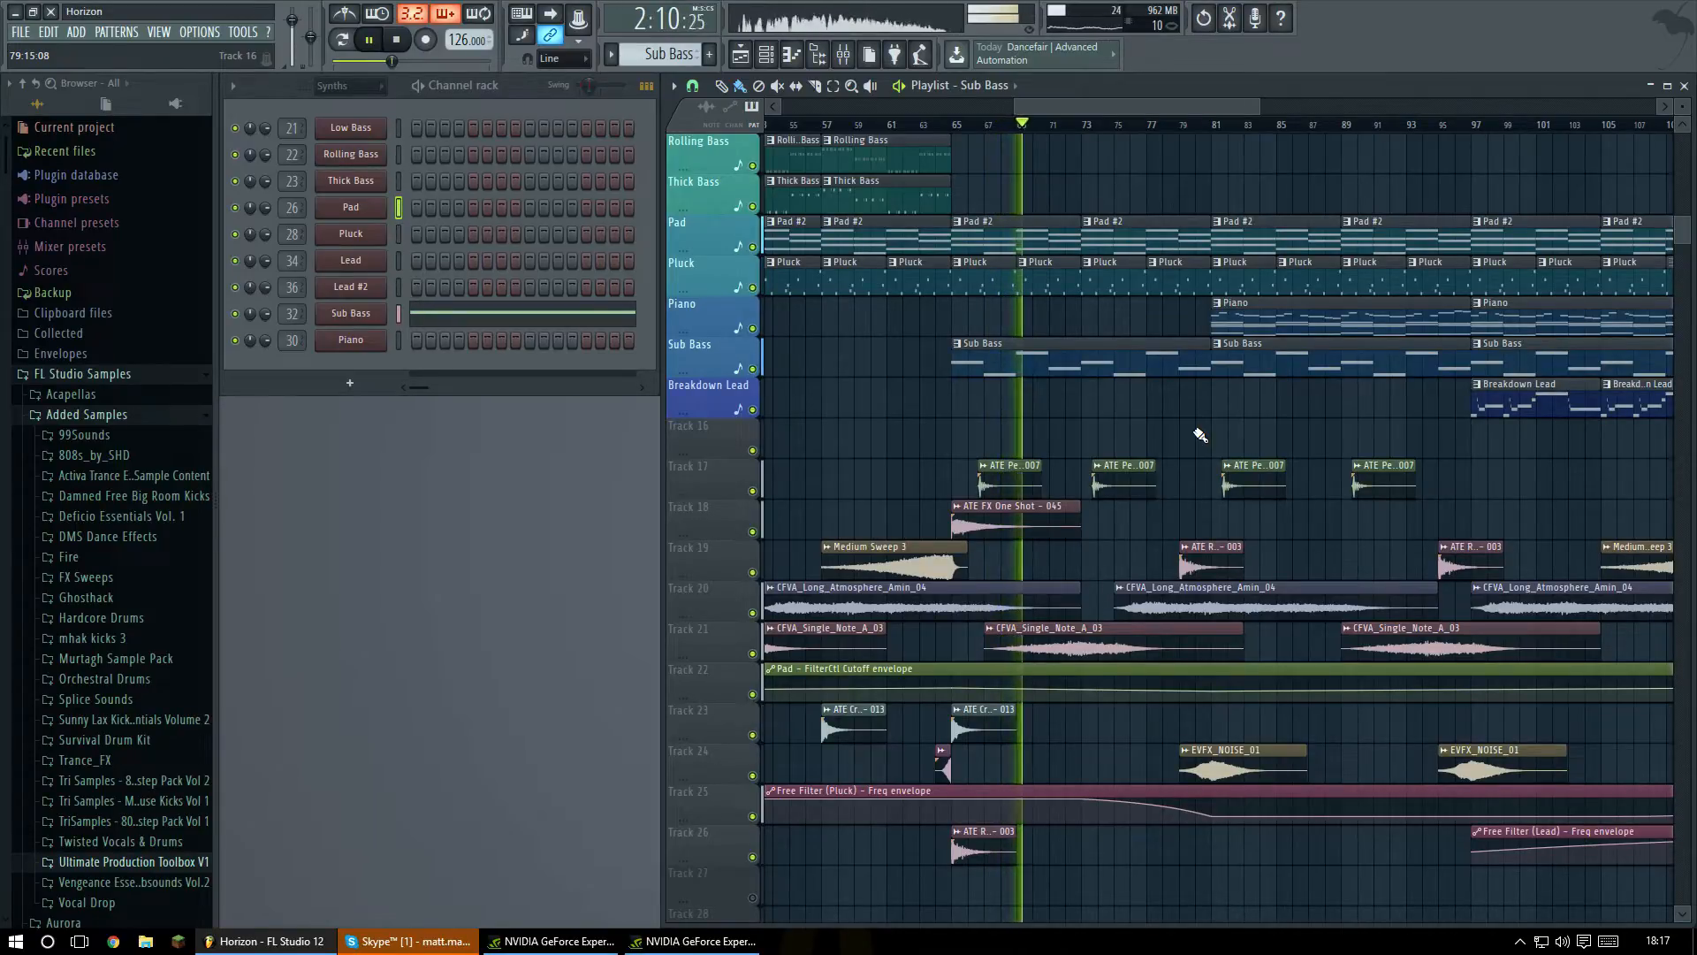
{"action": "key", "text": "space"}
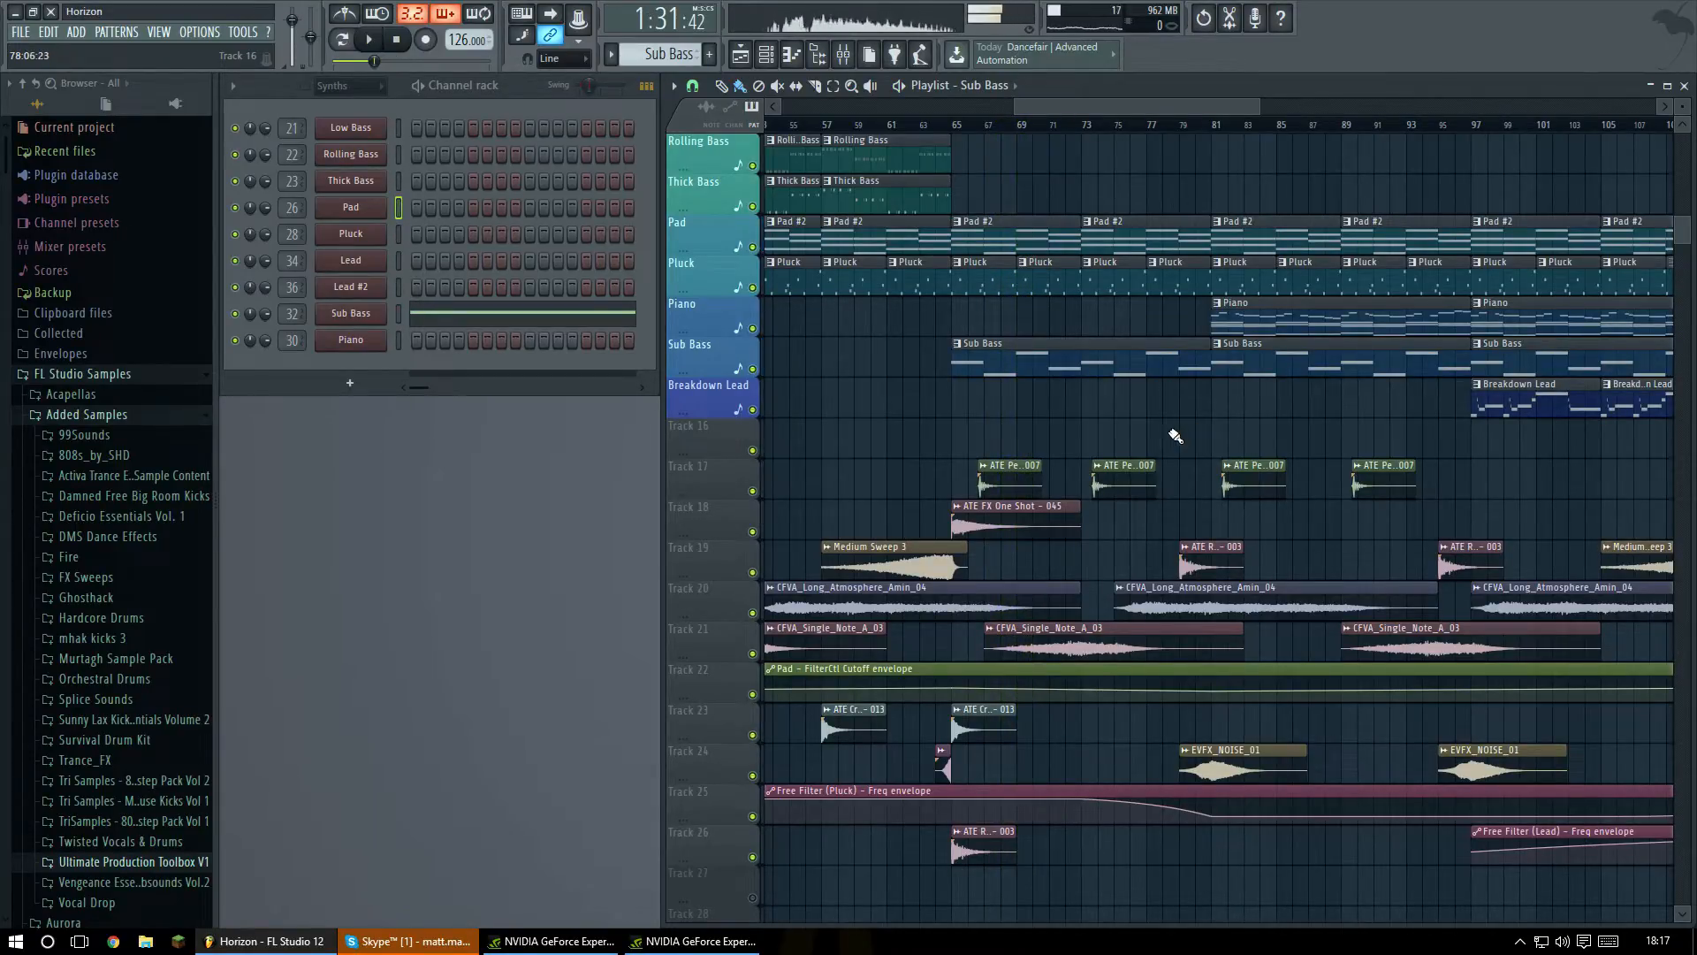
Place the playhead at bar 64 and examine the breakdown's melodic, effect and automation tracks from bar 65.
{"action": "scroll", "coordinate": [1175, 437], "scroll_direction": "up", "scroll_amount": 8}
{"action": "left_click", "coordinate": [953, 125]}
{"action": "scroll", "coordinate": [1117, 405], "scroll_direction": "down", "scroll_amount": 8}
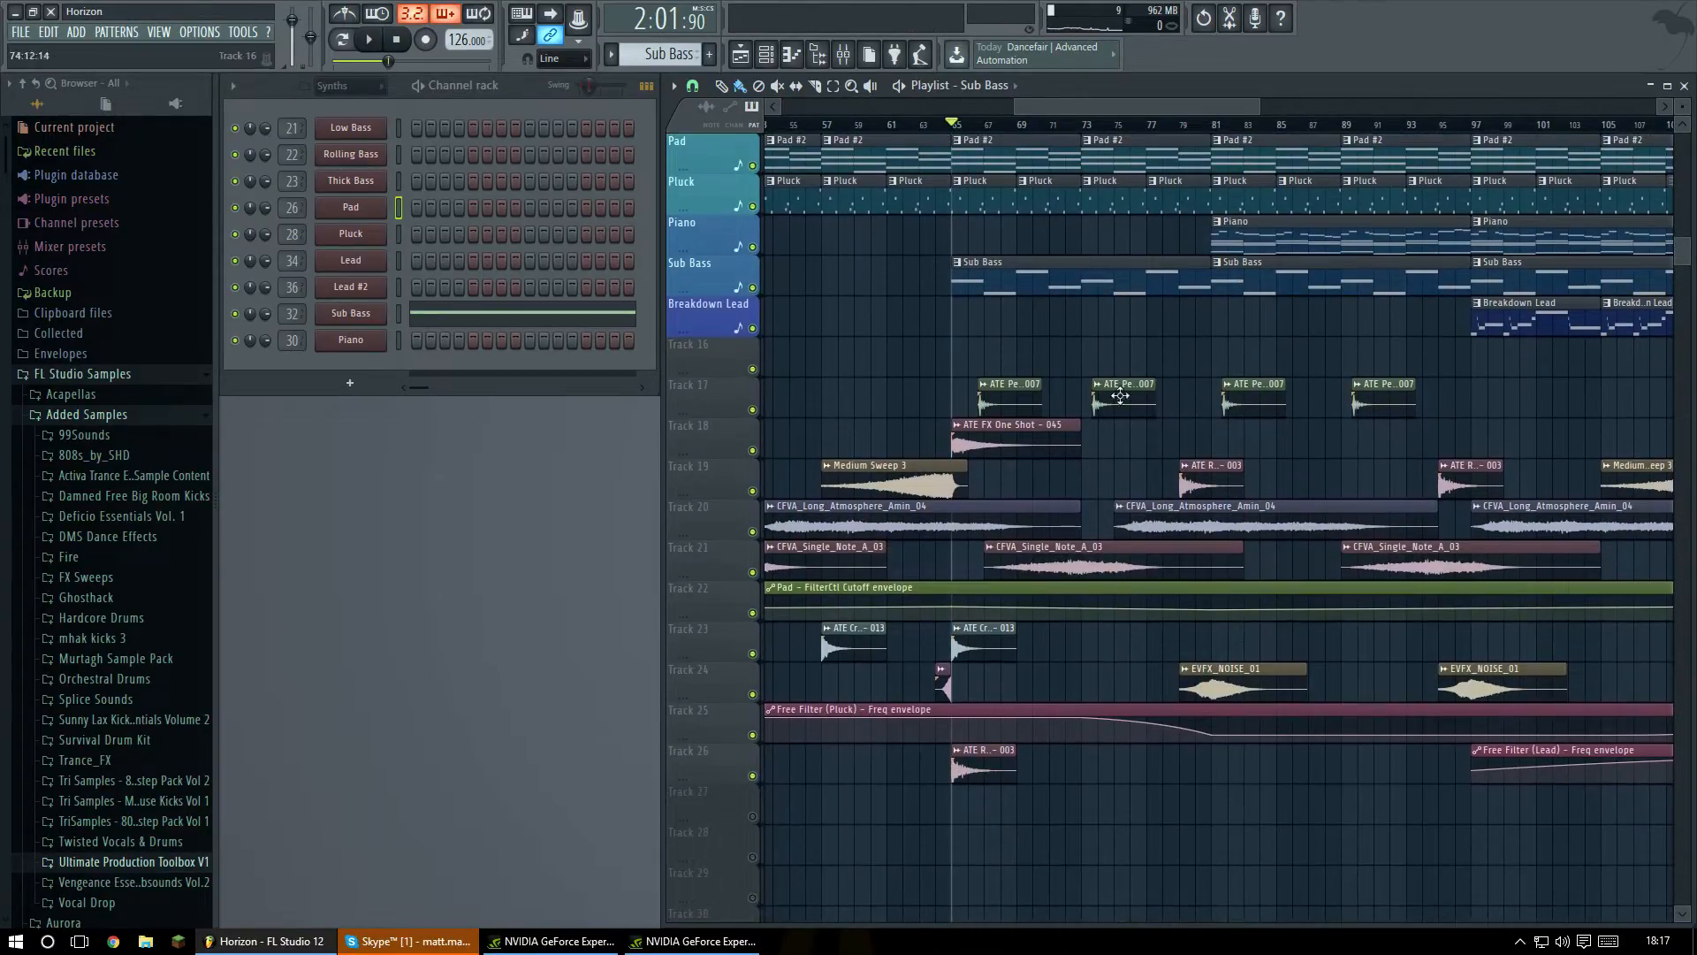
{"action": "scroll", "coordinate": [1179, 493], "scroll_direction": "down", "scroll_amount": 1}
{"action": "left_click", "coordinate": [943, 129]}
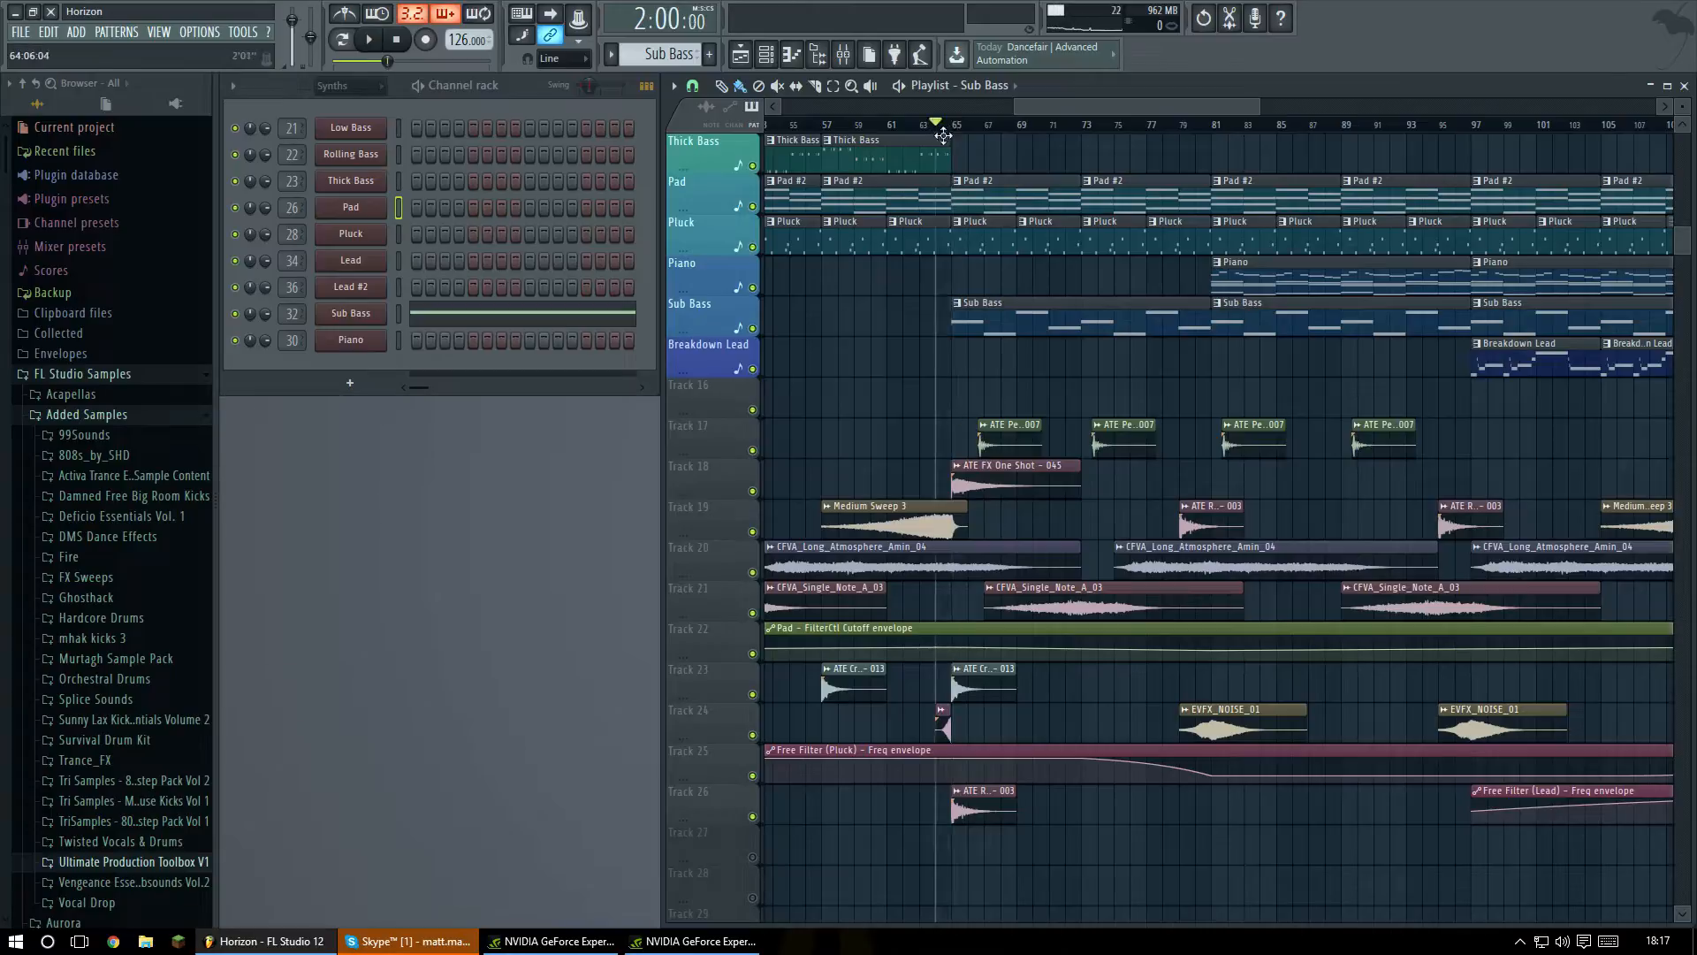
{"action": "scroll", "coordinate": [1027, 496], "scroll_direction": "up", "scroll_amount": 5}
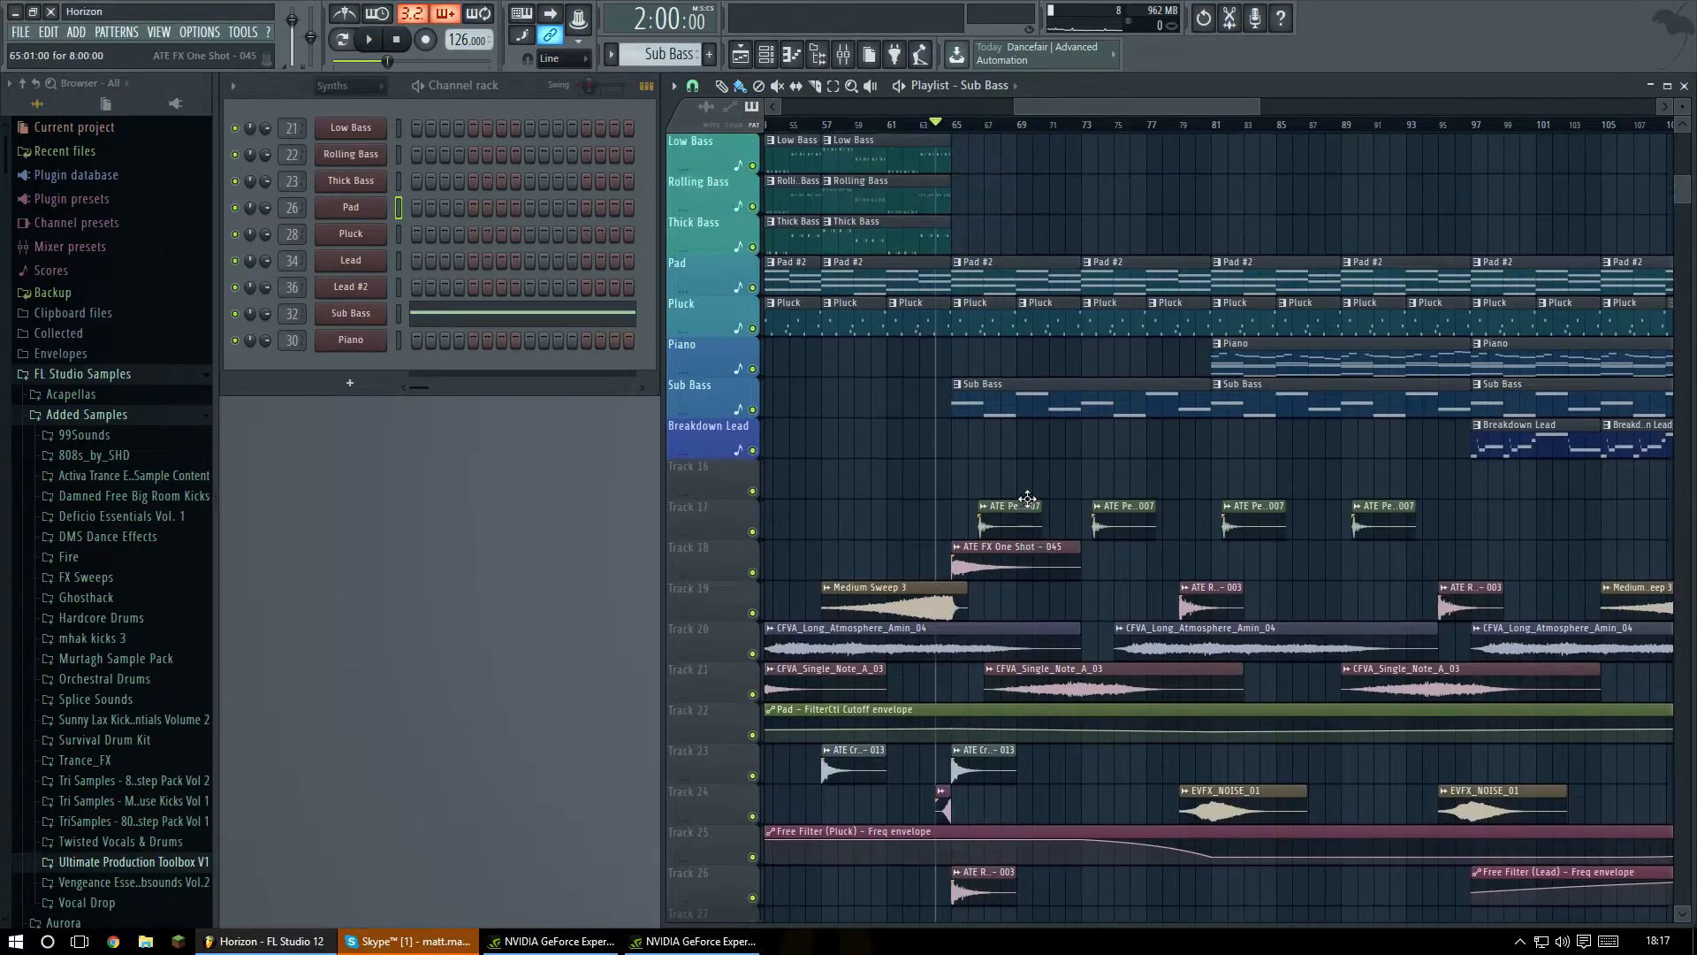
{"action": "scroll", "coordinate": [1112, 384], "scroll_direction": "down", "scroll_amount": 4}
{"action": "scroll", "coordinate": [1151, 466], "scroll_direction": "down", "scroll_amount": 4}
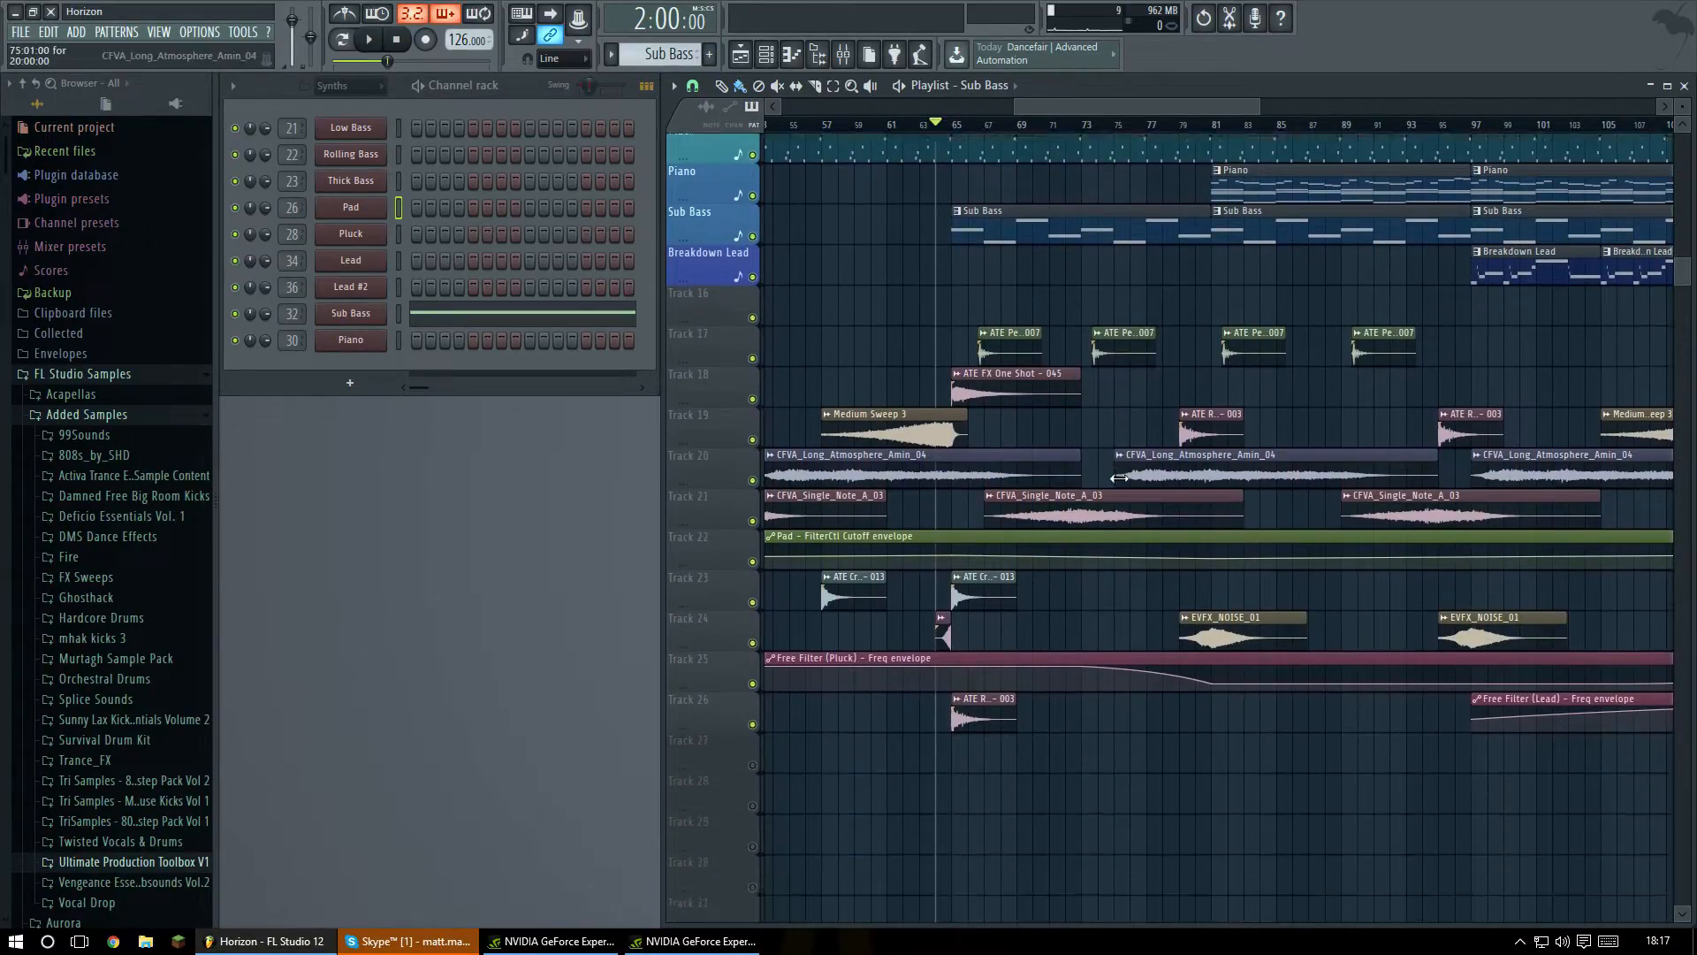
Select the ATE Reverb Kick - 003 clip at bar 65 and inspect the ATE FX One Shot - 045 sample's settings.
{"action": "left_click", "coordinate": [966, 701]}
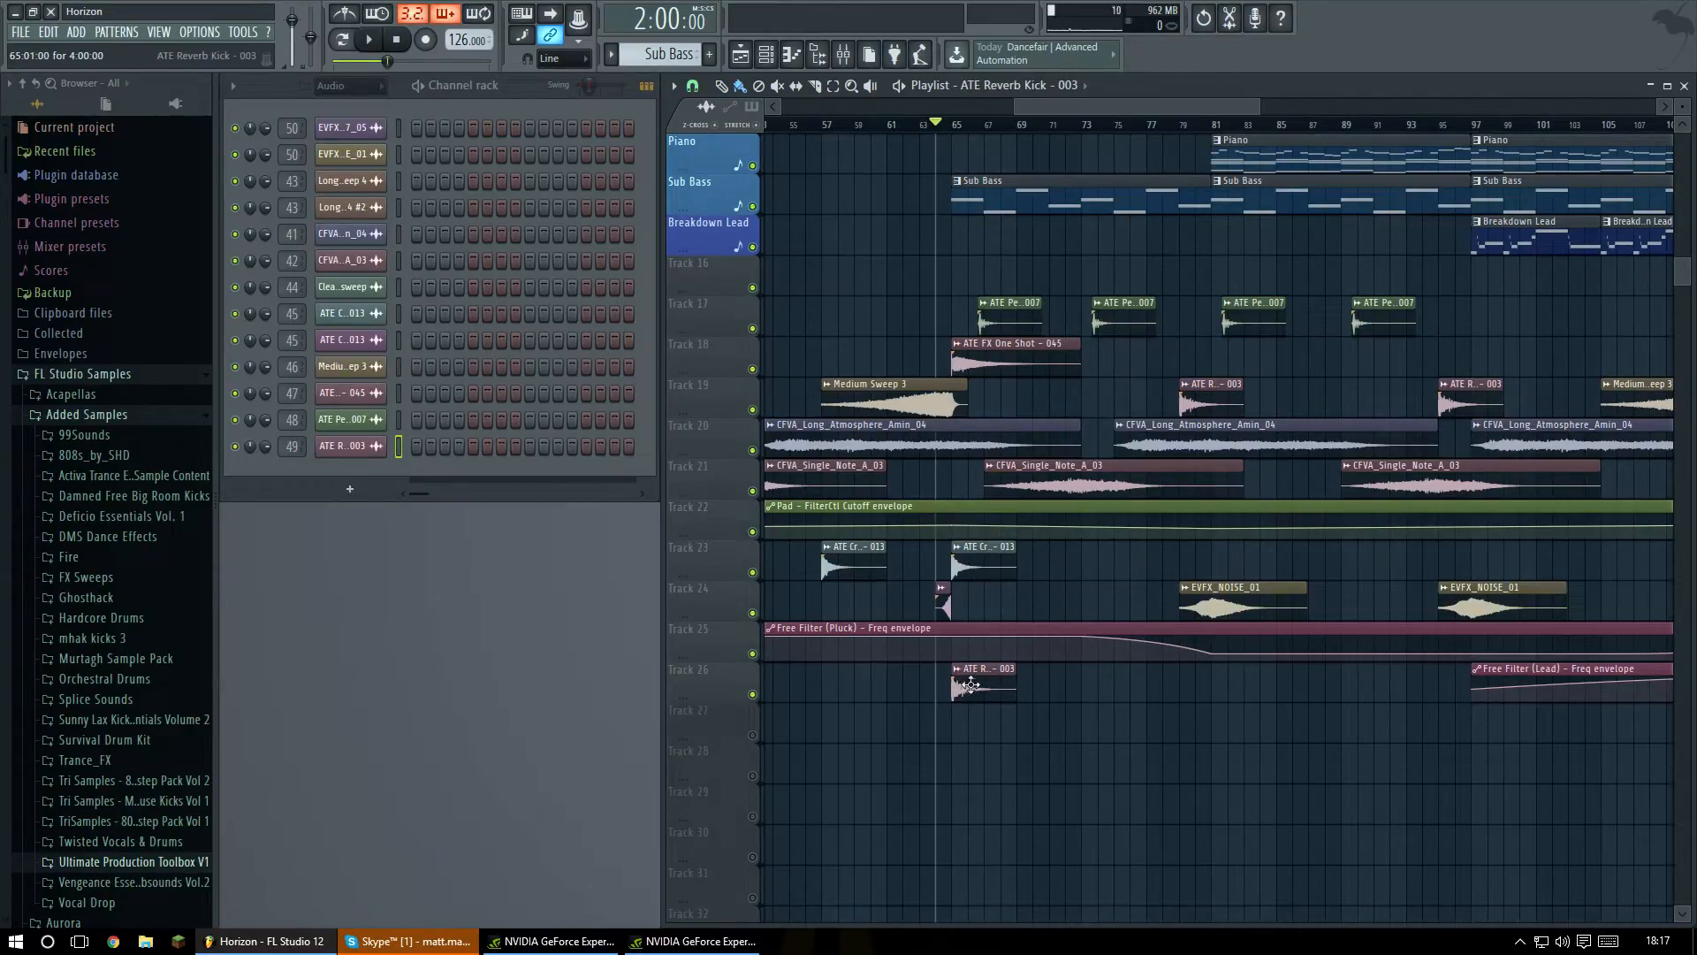
{"action": "scroll", "coordinate": [982, 654], "scroll_direction": "up", "scroll_amount": 4}
{"action": "double_click", "coordinate": [994, 526]}
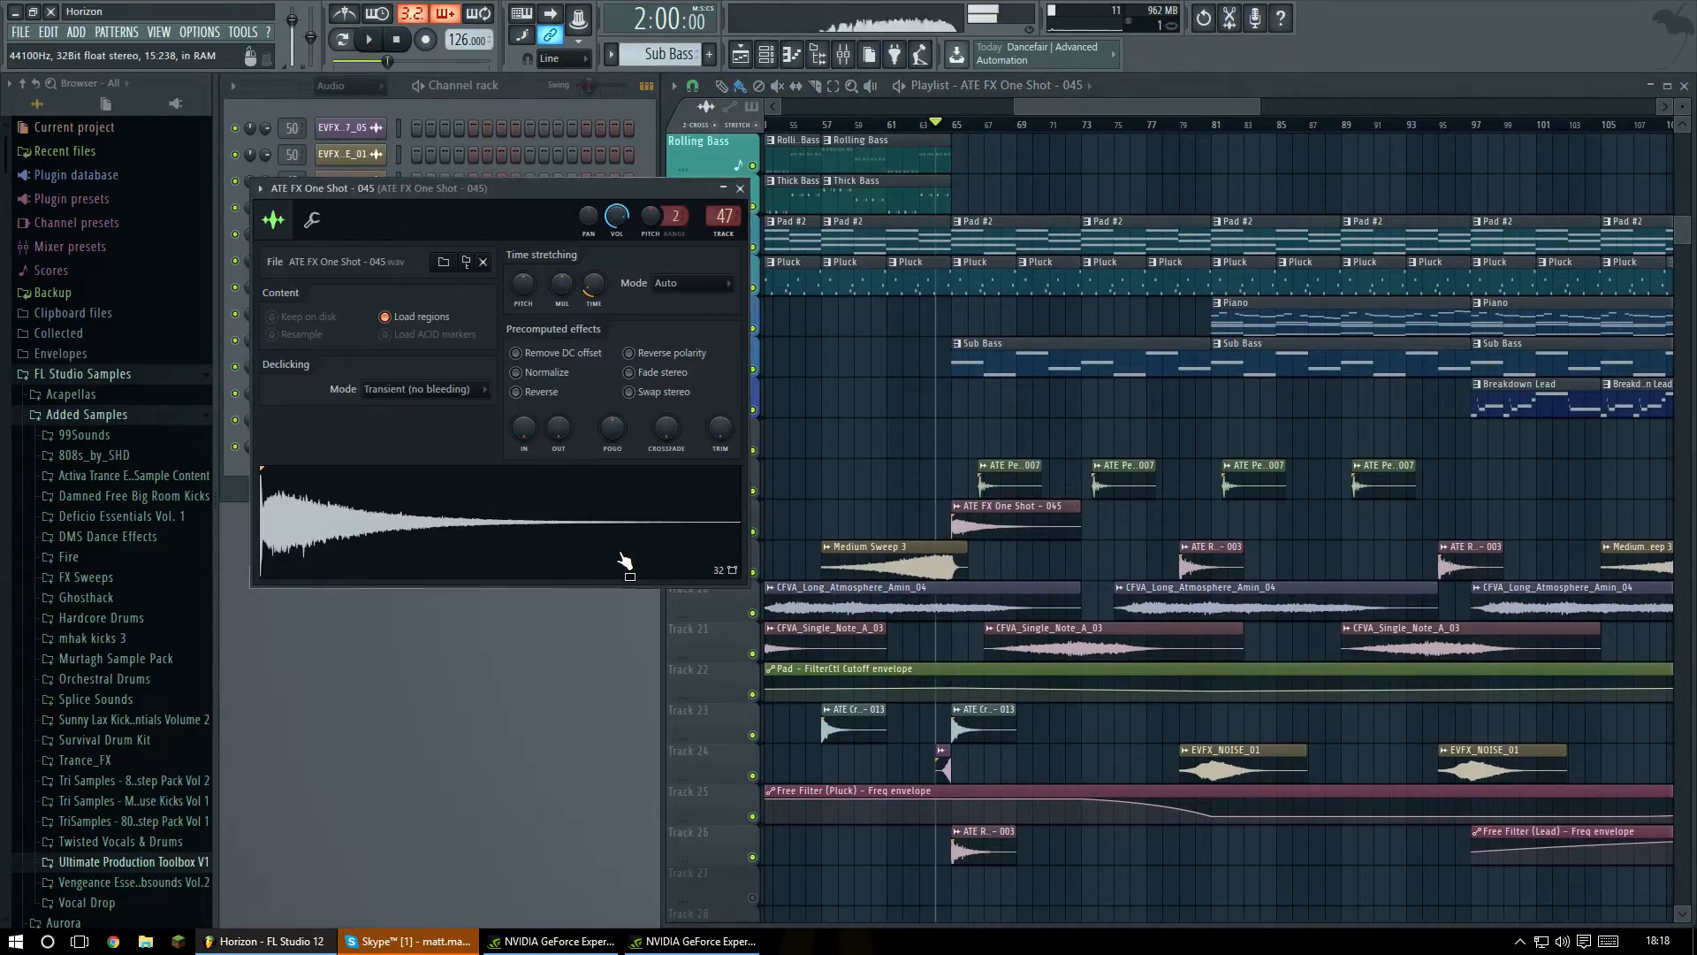
{"action": "left_click", "coordinate": [739, 191]}
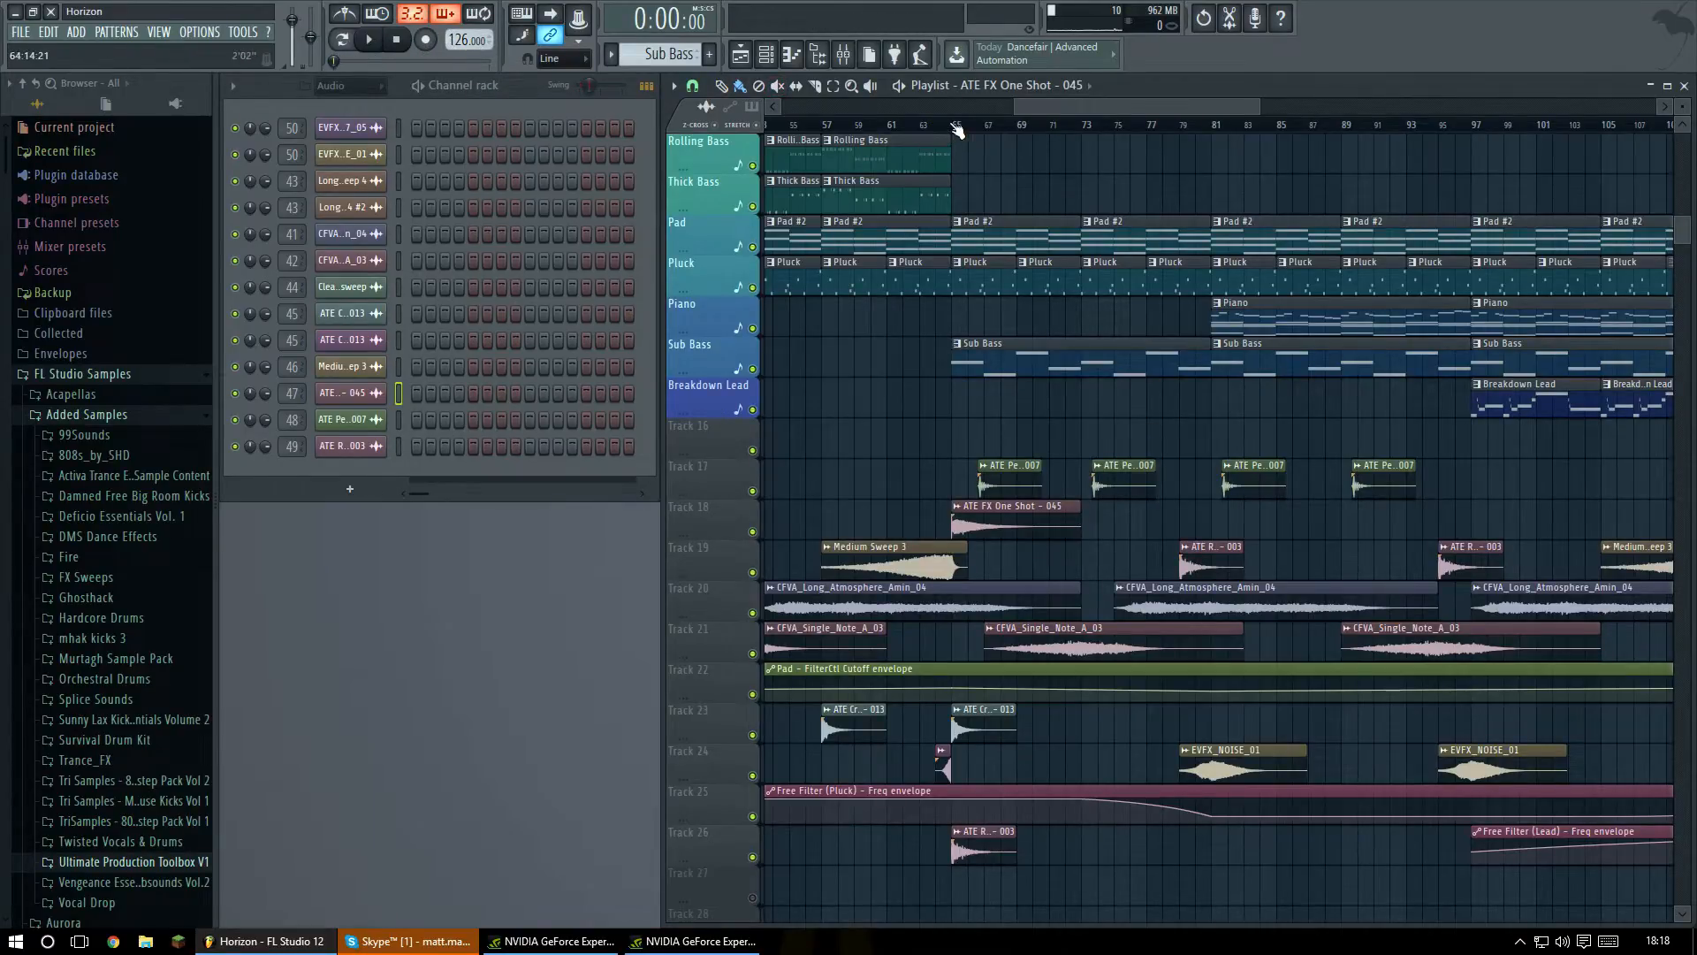
View the notes of the Sub Bass pattern at bar 65 in the piano roll.
{"action": "scroll", "coordinate": [1070, 459], "scroll_direction": "up", "scroll_amount": 4}
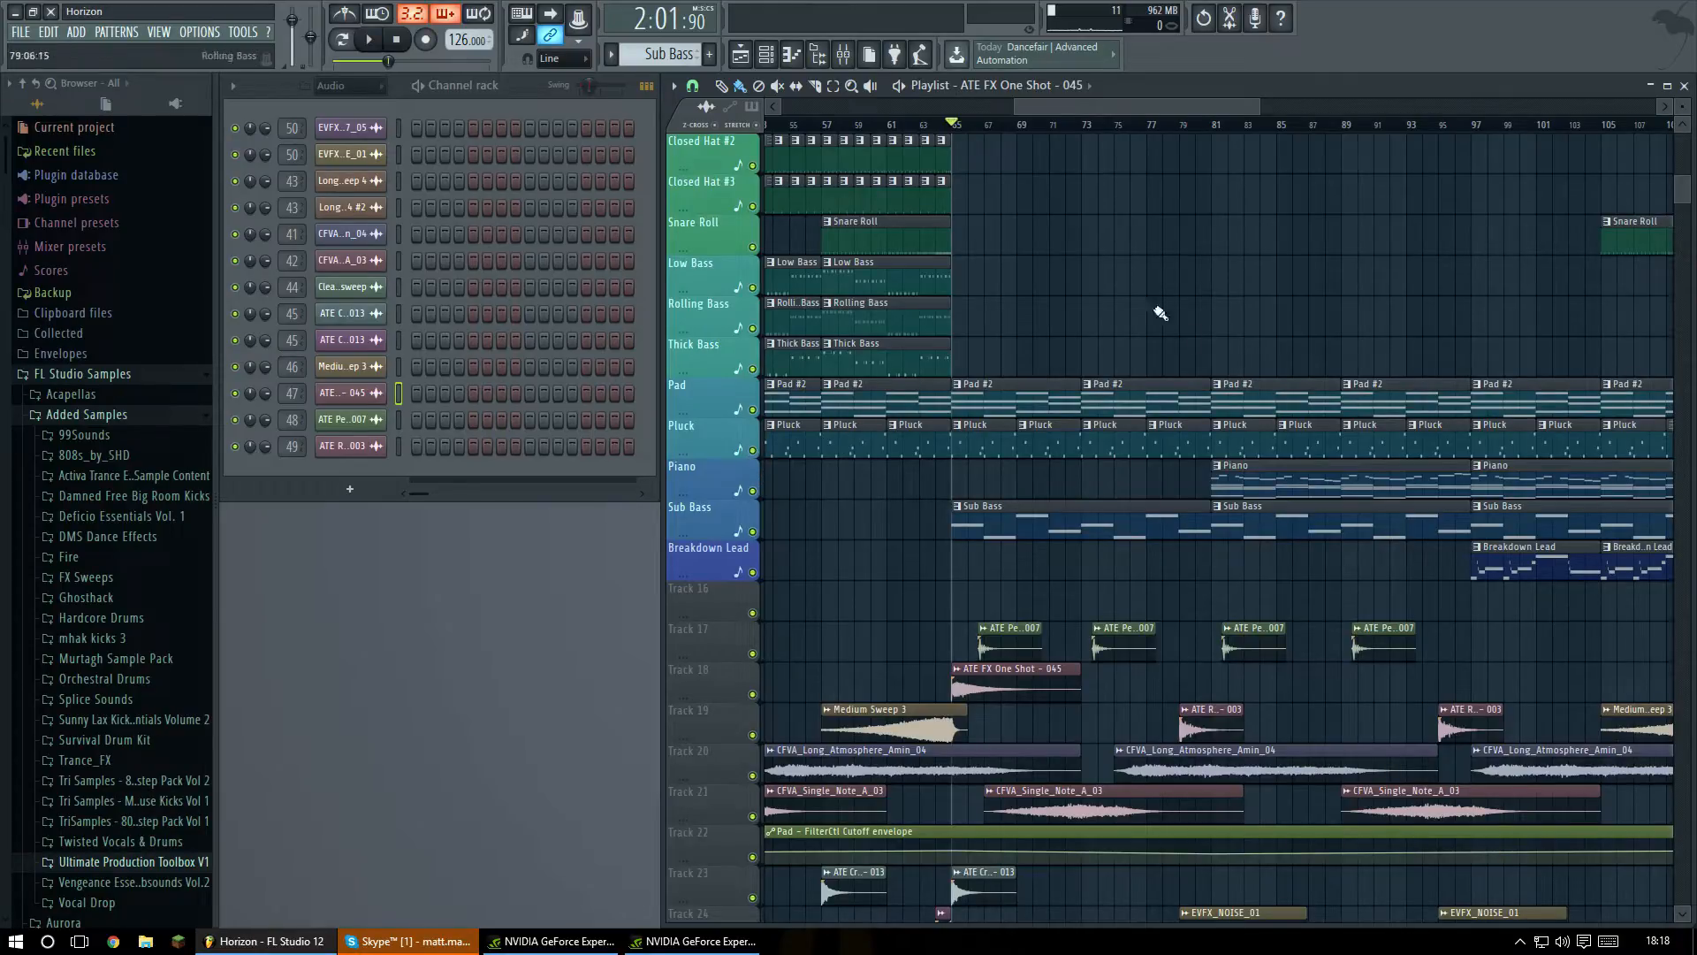
{"action": "double_click", "coordinate": [990, 528]}
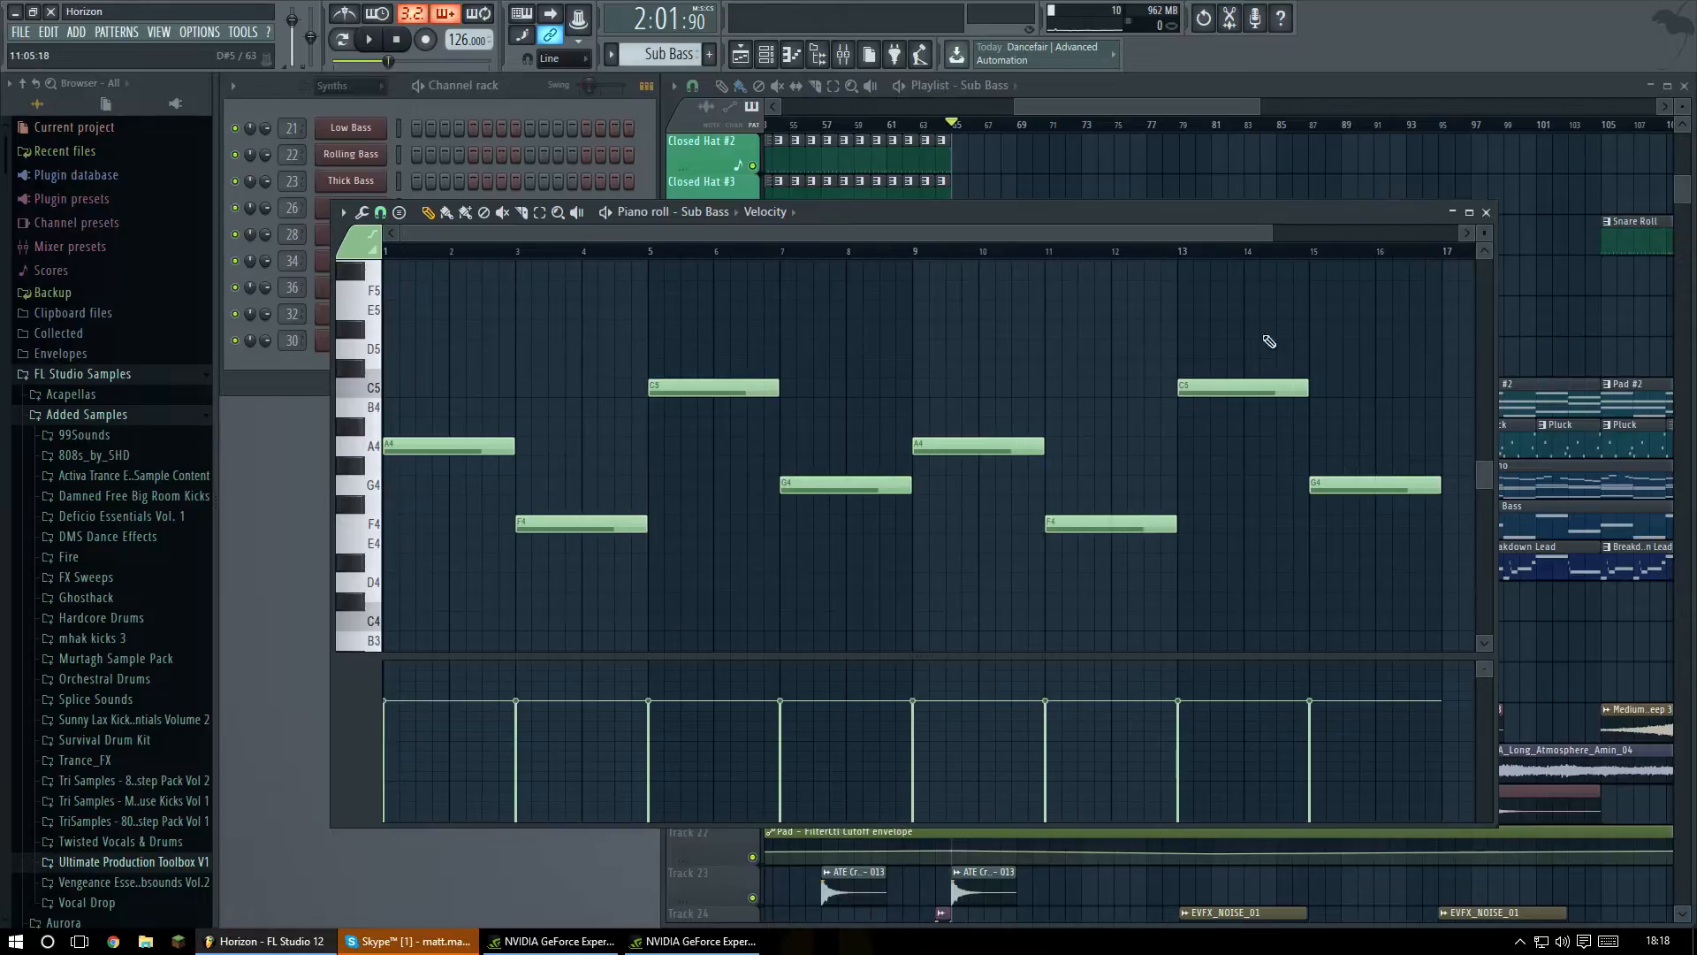
{"action": "left_click", "coordinate": [1486, 212]}
Select the Pad #2 pattern and inspect the Fruity parametric EQ 2 curve on the Pad mixer track.
{"action": "double_click", "coordinate": [1011, 405]}
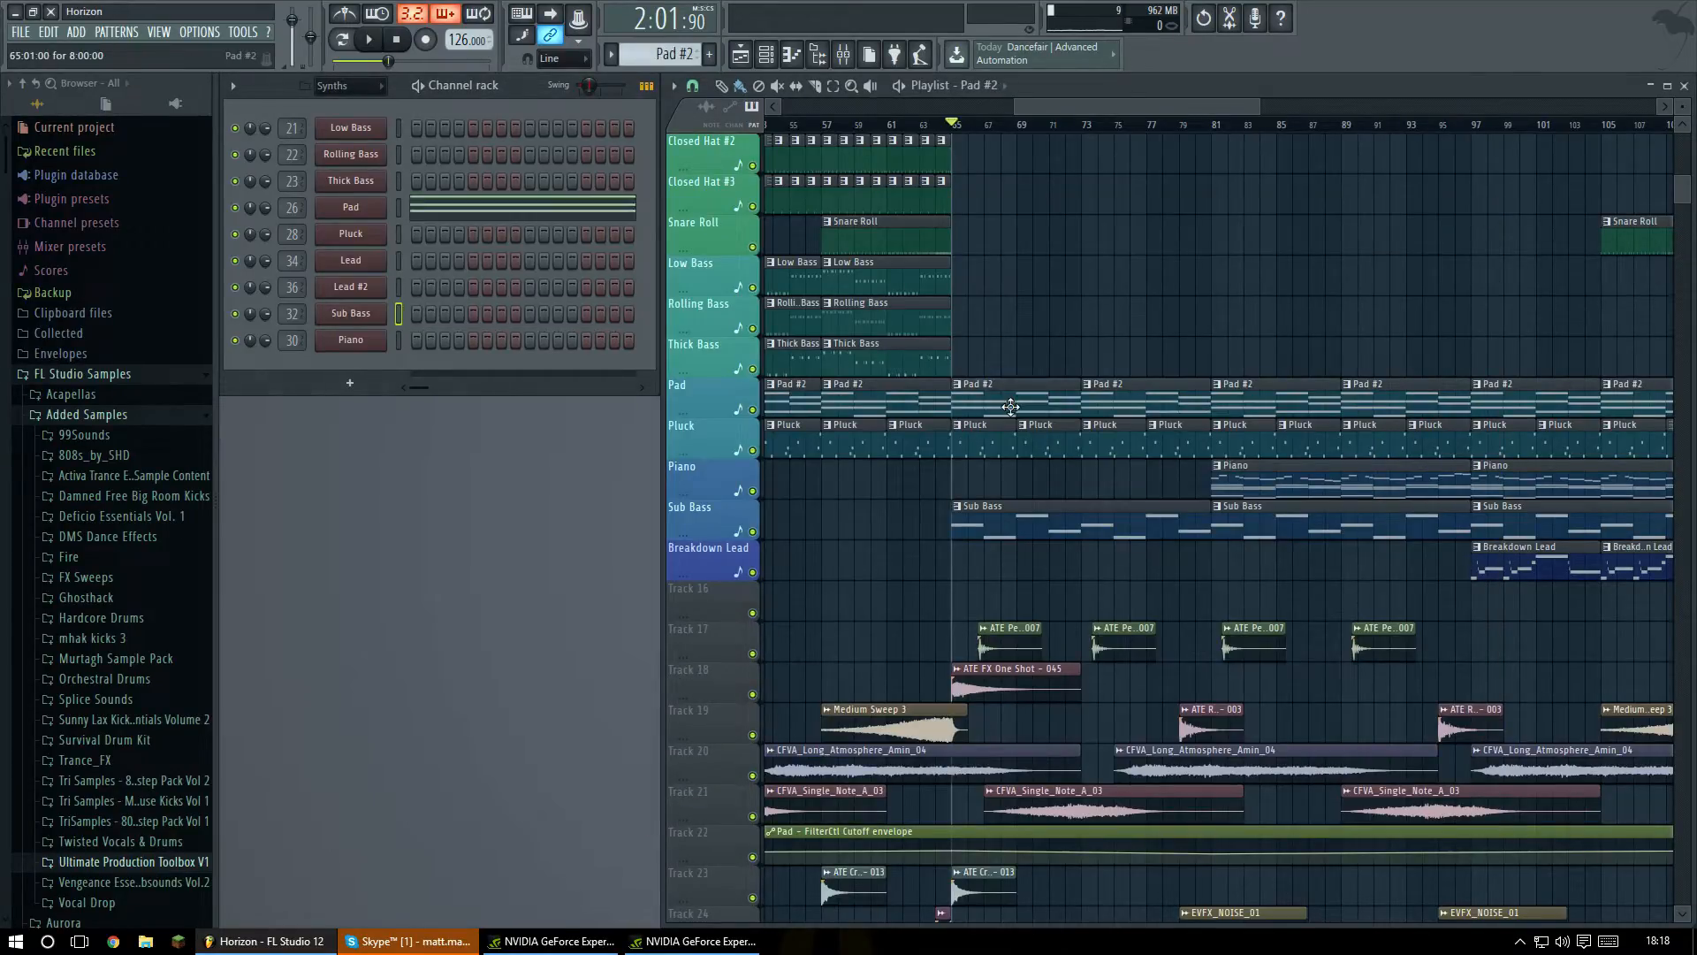
{"action": "left_click", "coordinate": [871, 56]}
{"action": "left_click", "coordinate": [843, 54]}
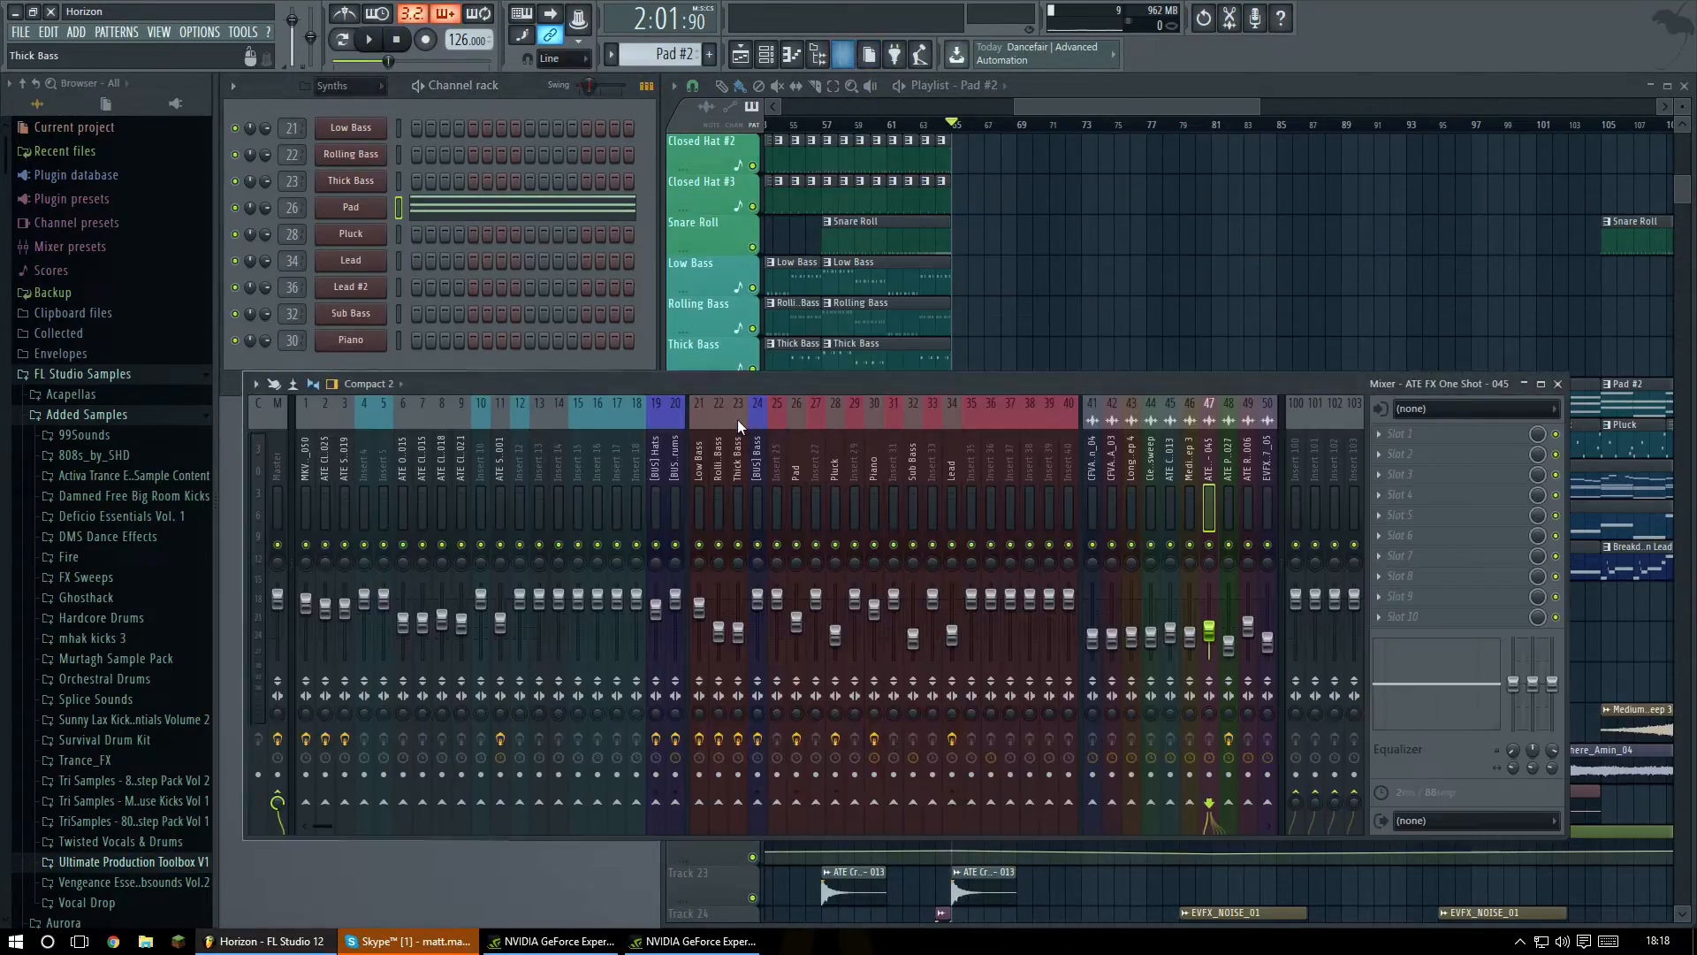
{"action": "left_click", "coordinate": [792, 476]}
{"action": "left_click", "coordinate": [1432, 434]}
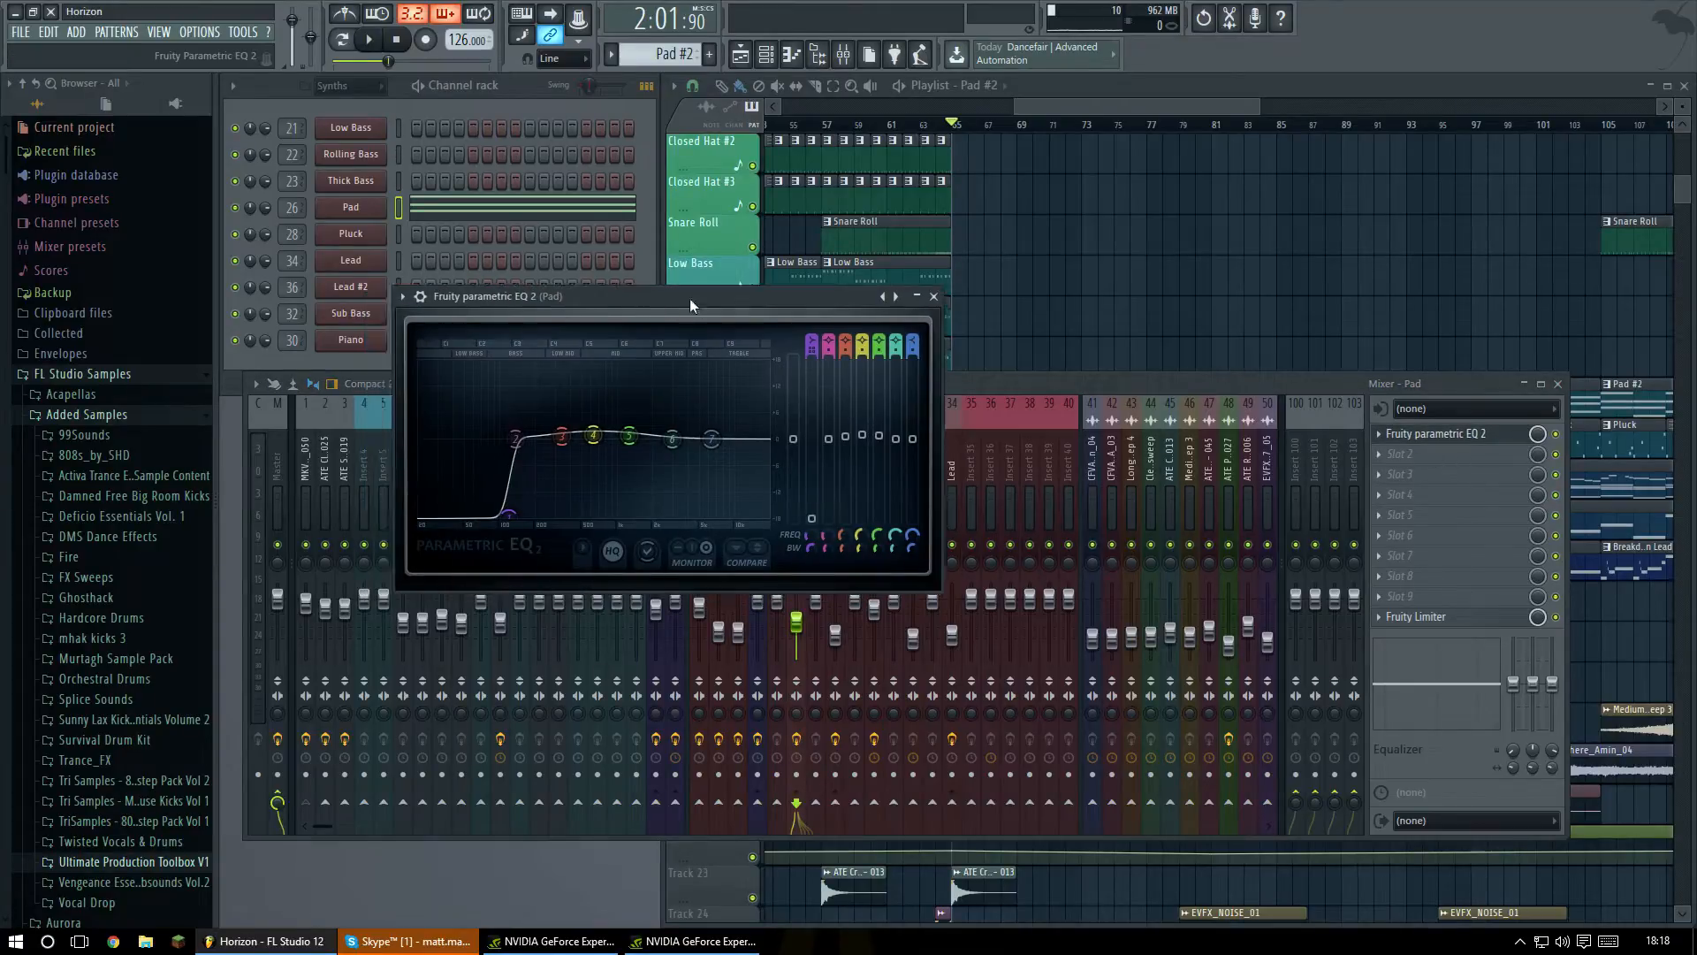
{"action": "left_click_drag", "start_coordinate": [677, 300], "coordinate": [764, 271]}
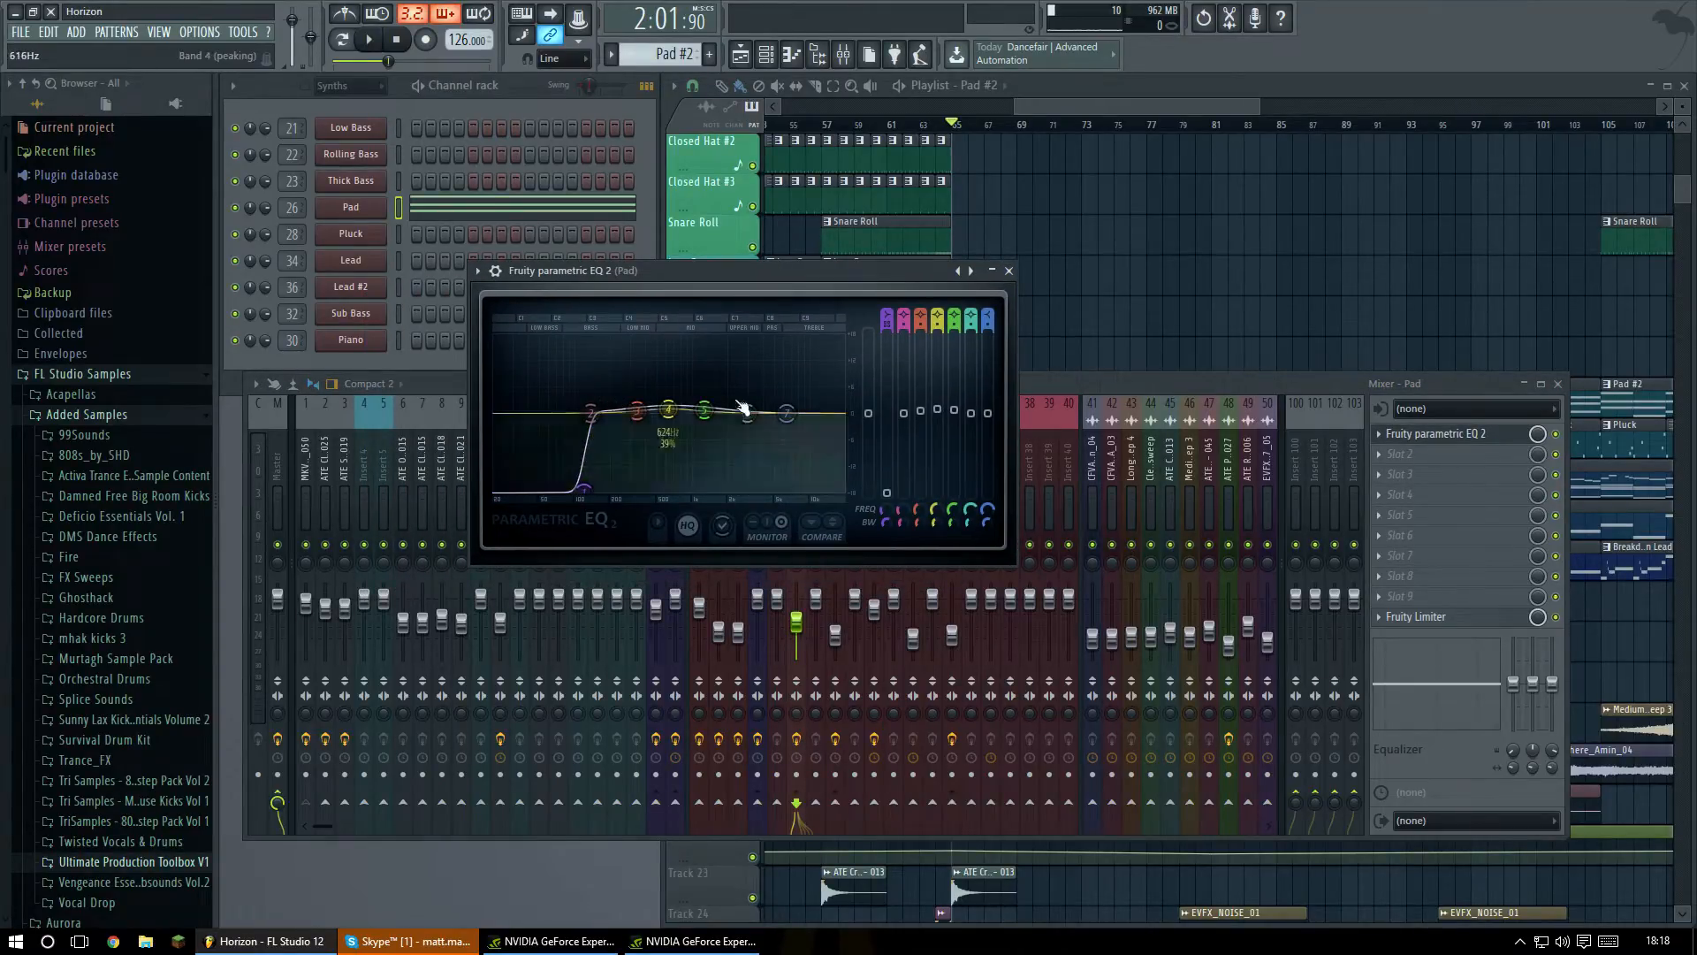
{"action": "left_click", "coordinate": [1009, 270]}
{"action": "left_click", "coordinate": [1559, 384]}
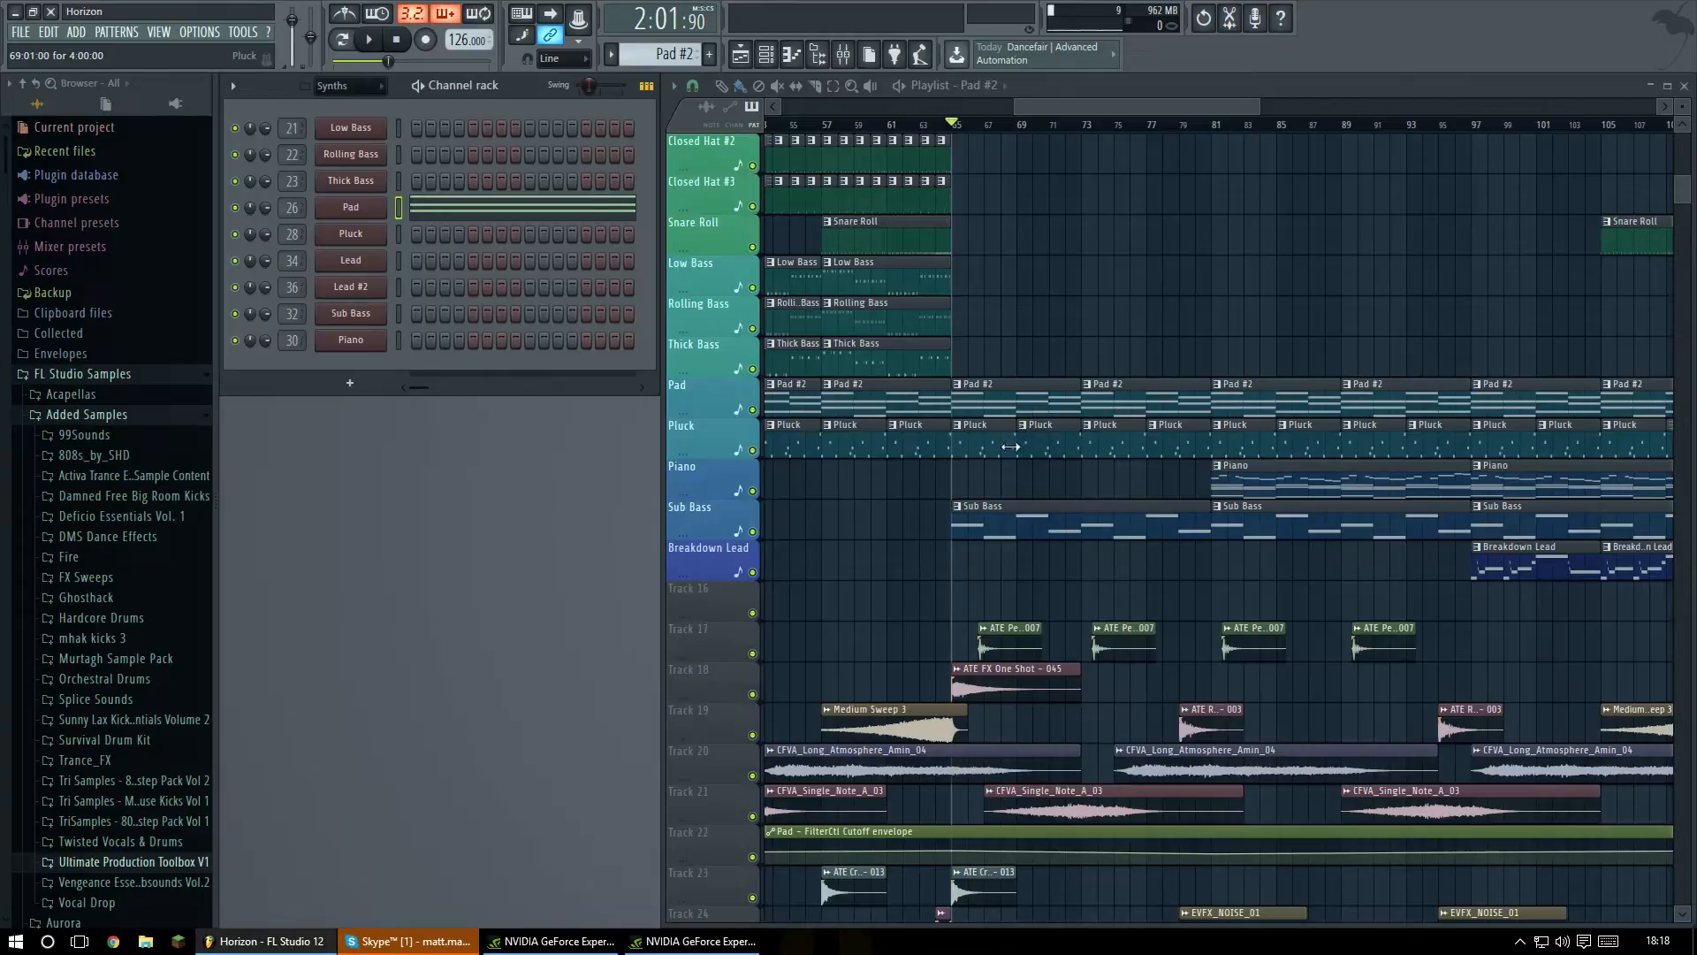
Reopen the Sub Bass pattern in the piano roll and play it on its own in pattern mode.
{"action": "scroll", "coordinate": [1061, 411], "scroll_direction": "down", "scroll_amount": 2}
{"action": "left_click", "coordinate": [1034, 452]}
{"action": "double_click", "coordinate": [1035, 452]}
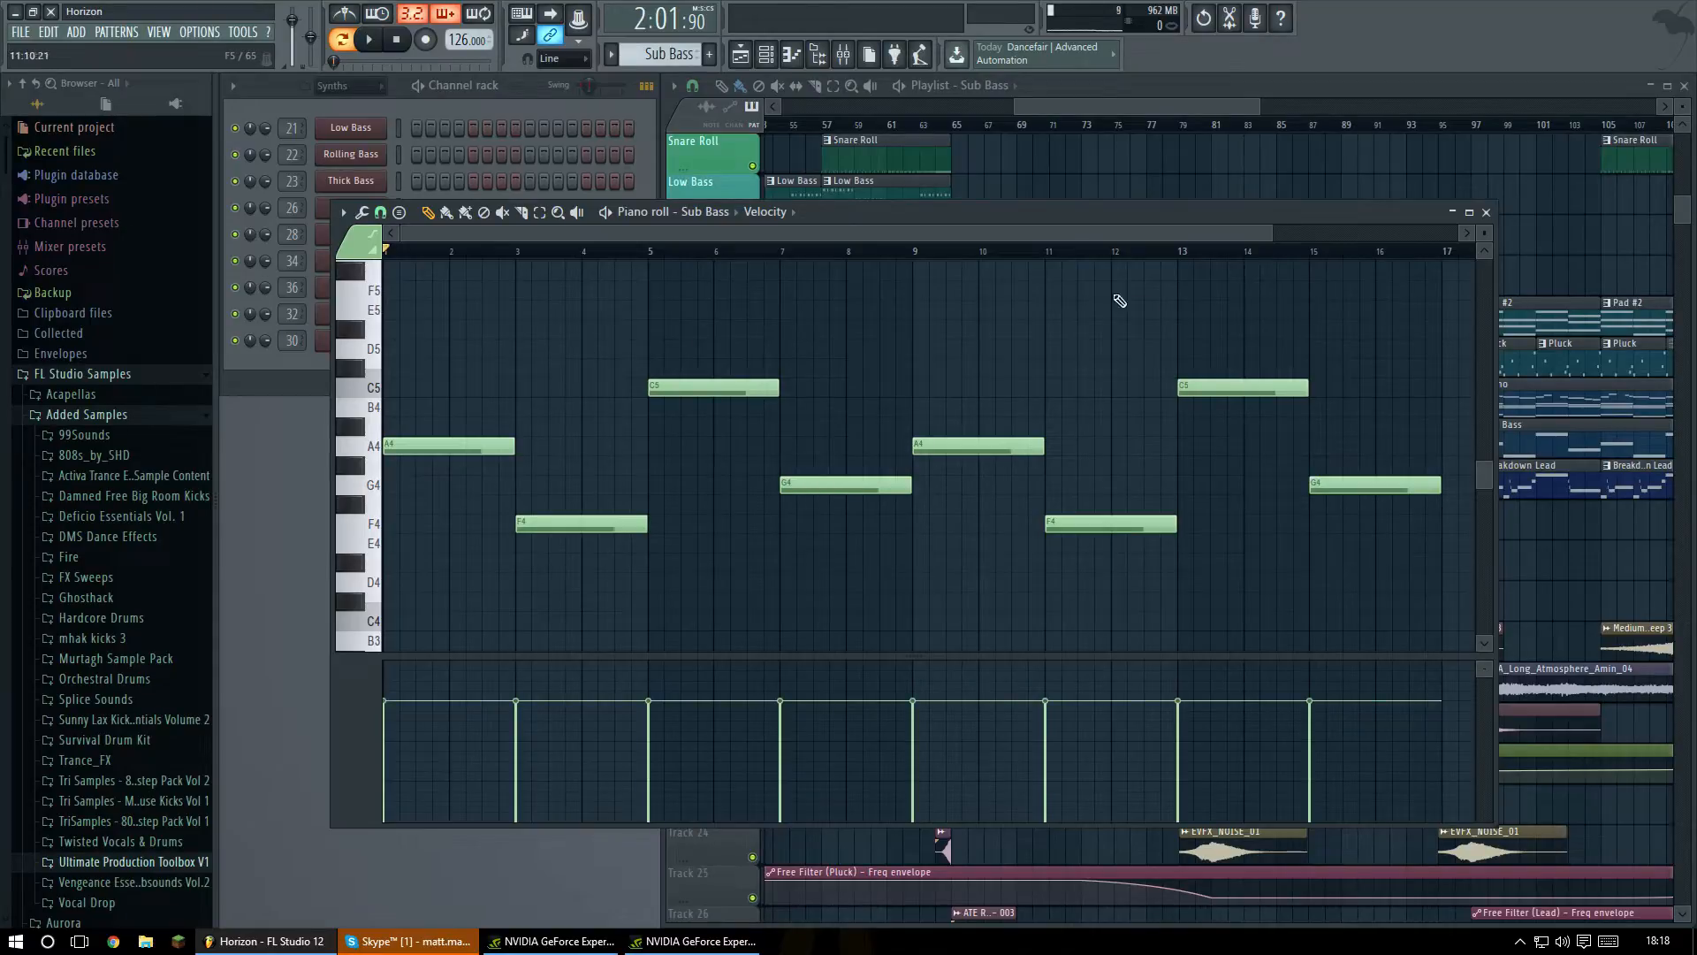
{"action": "key", "text": "space"}
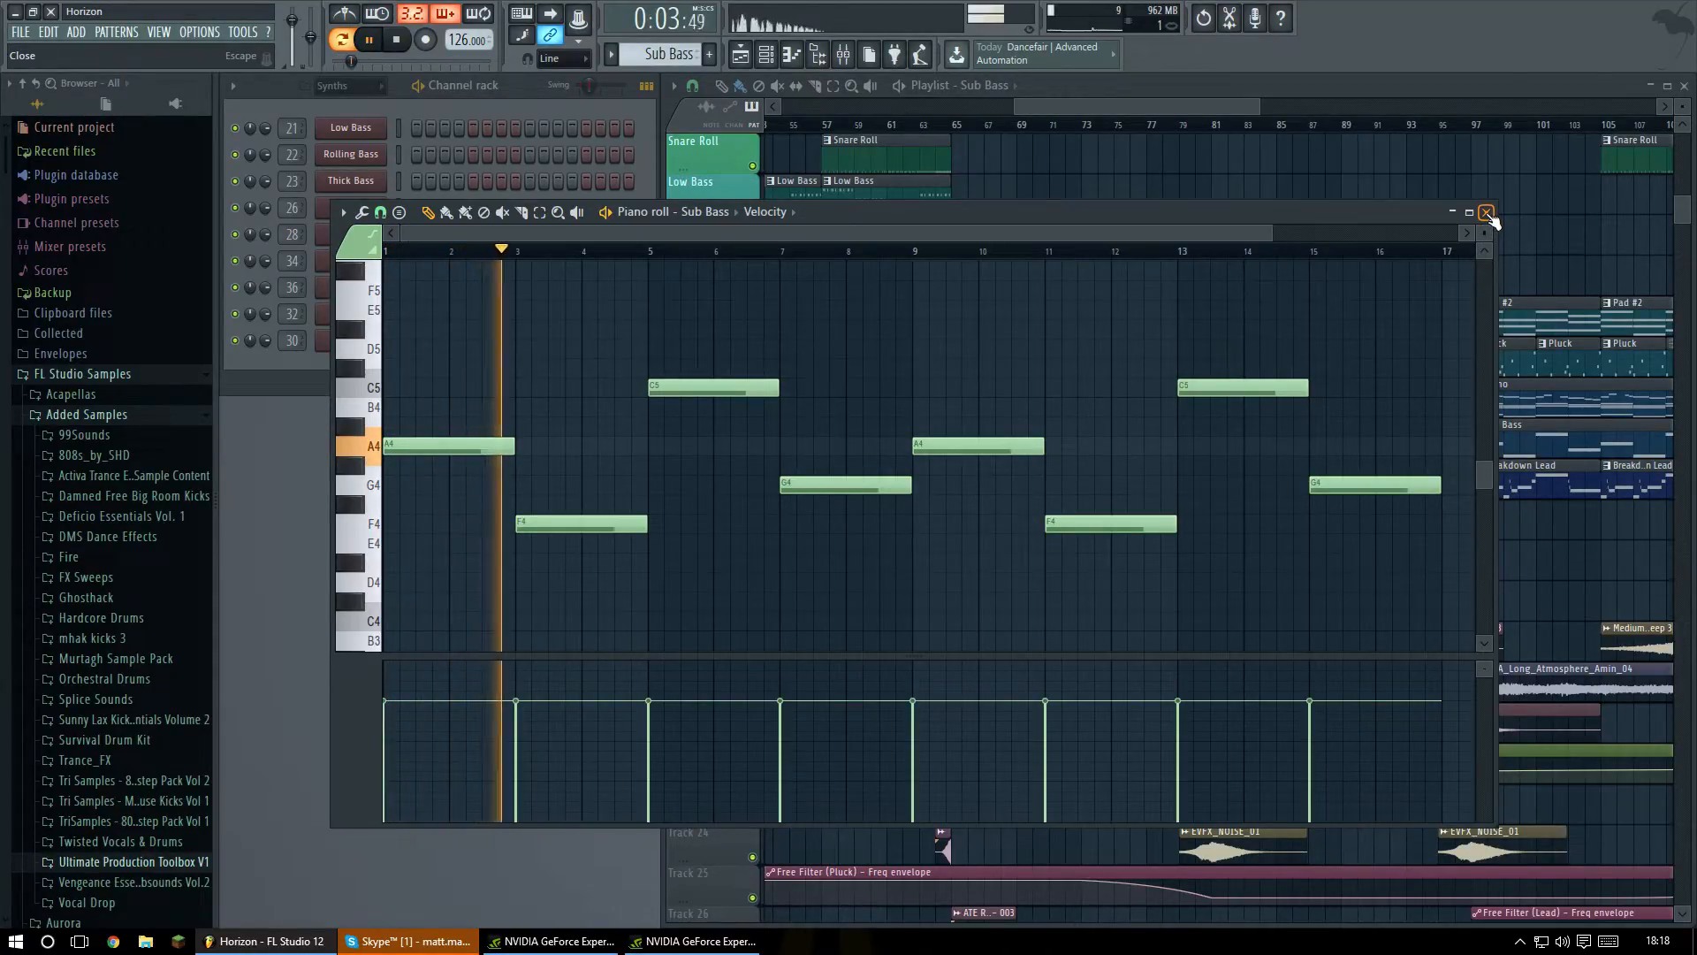
{"action": "left_click", "coordinate": [1488, 214]}
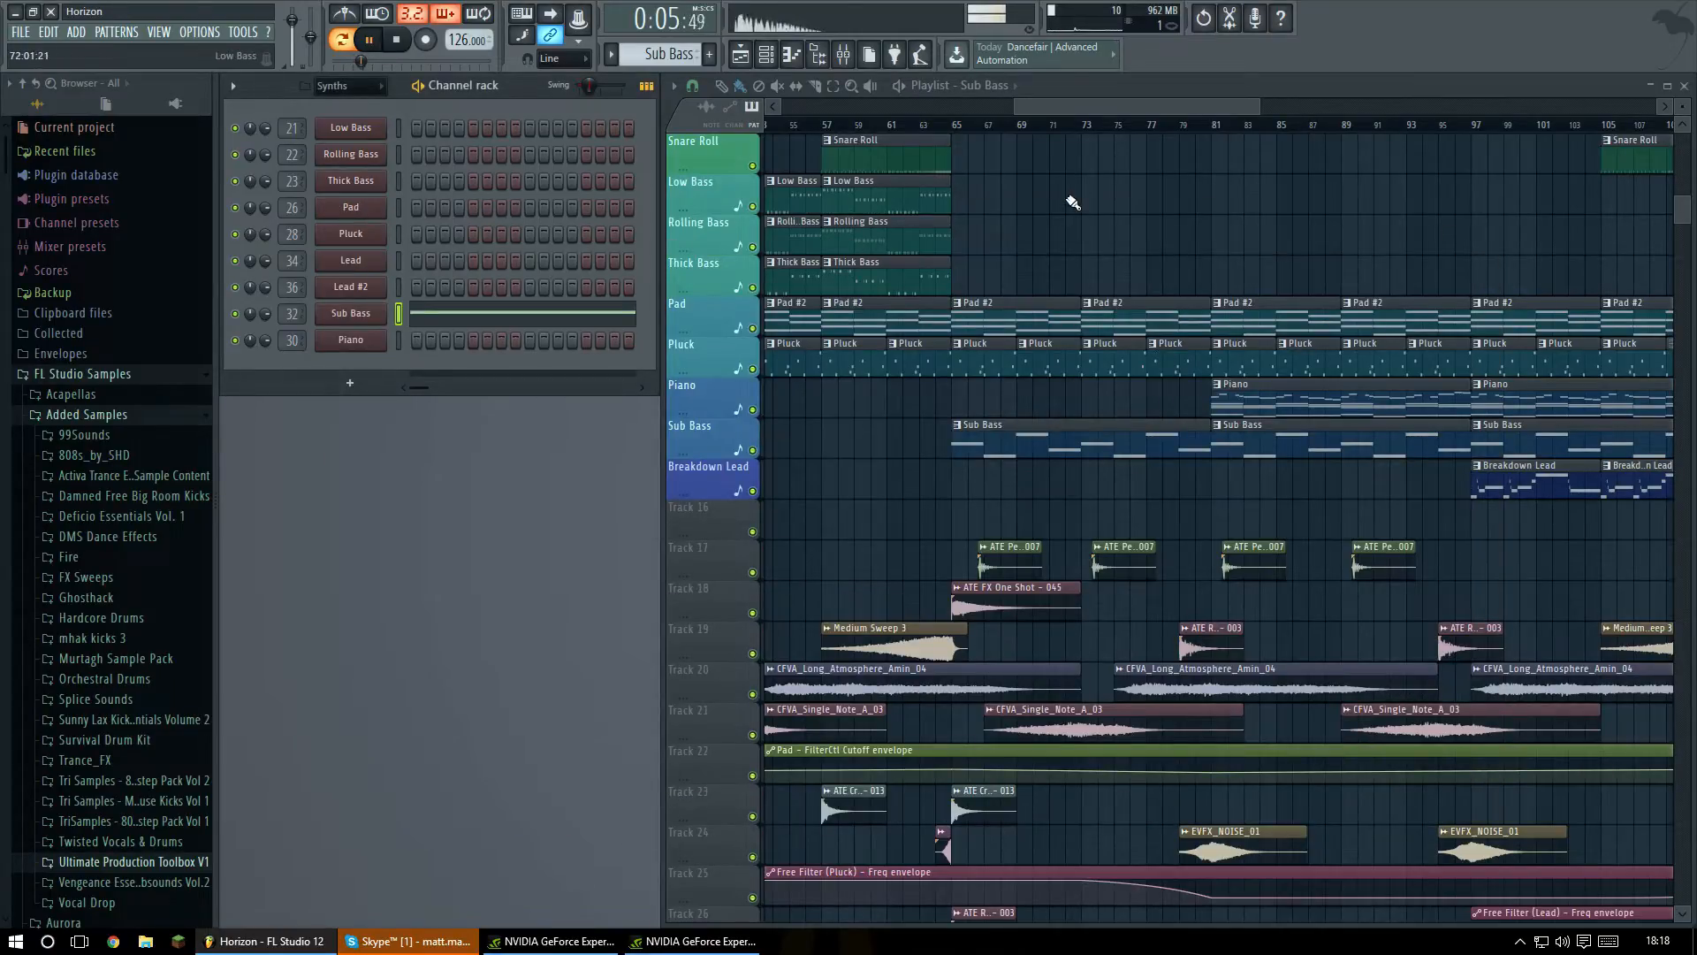
Play the breakdown from around bar 65 with the Sub Bass track alternately muted and unmuted, and leave it unmuted.
{"action": "left_click_drag", "start_coordinate": [1044, 107], "coordinate": [1048, 107]}
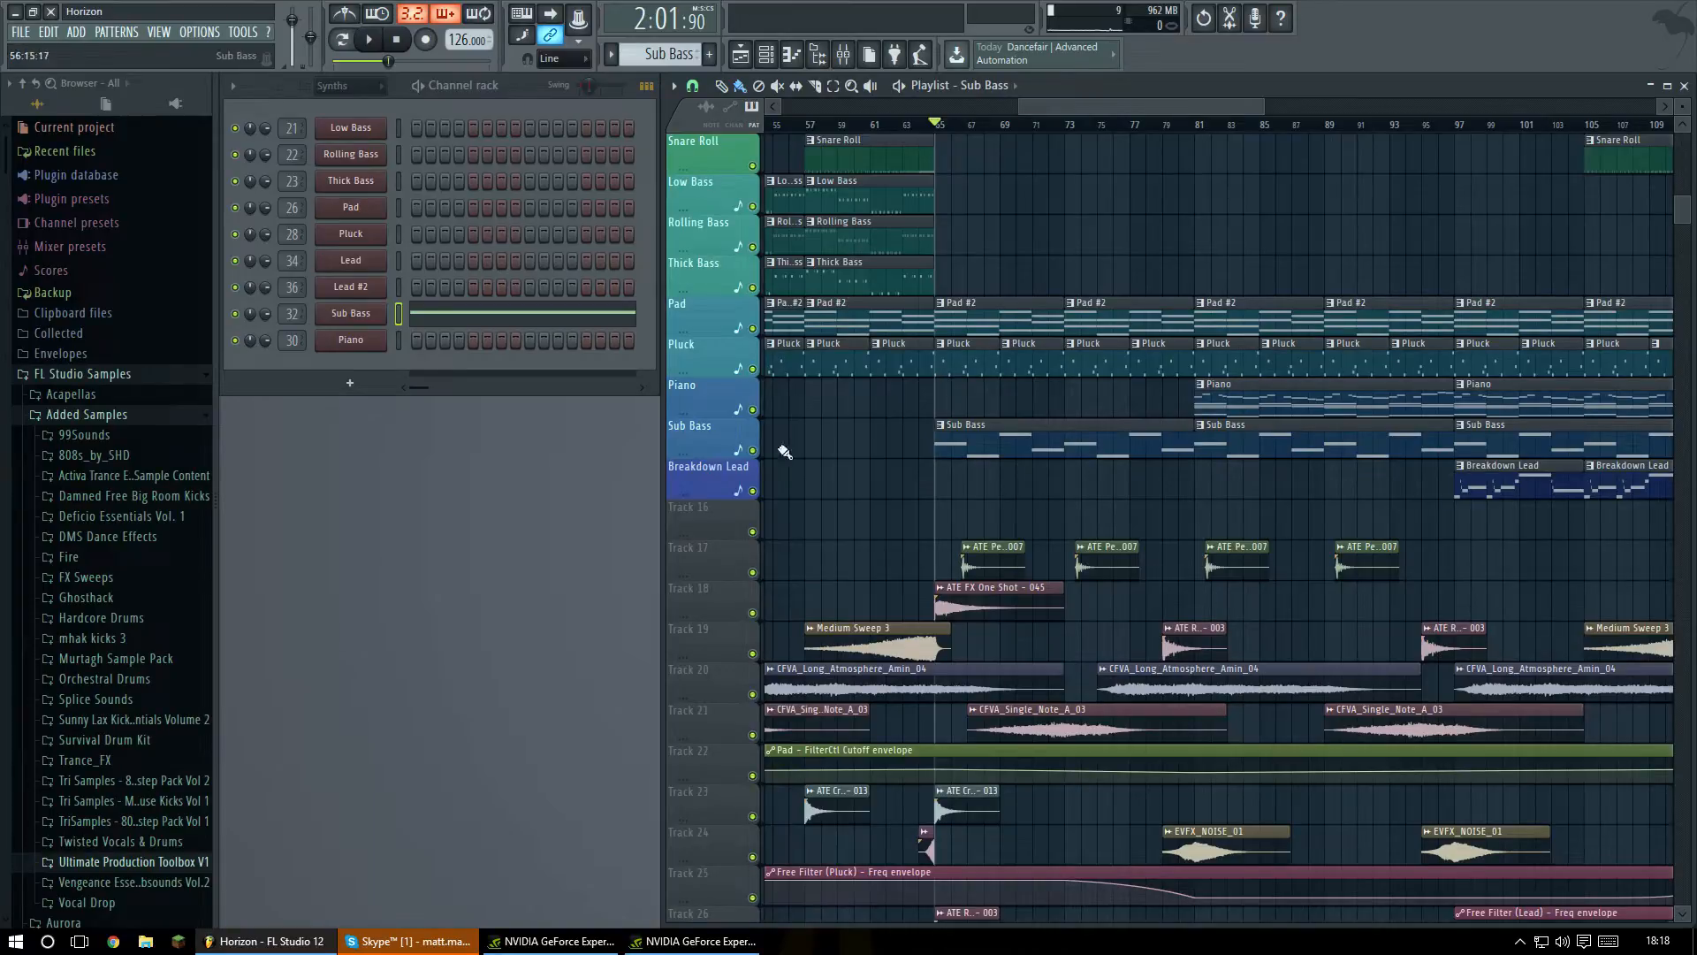
{"action": "left_click", "coordinate": [753, 451]}
{"action": "left_click", "coordinate": [930, 126]}
{"action": "key", "text": "space"}
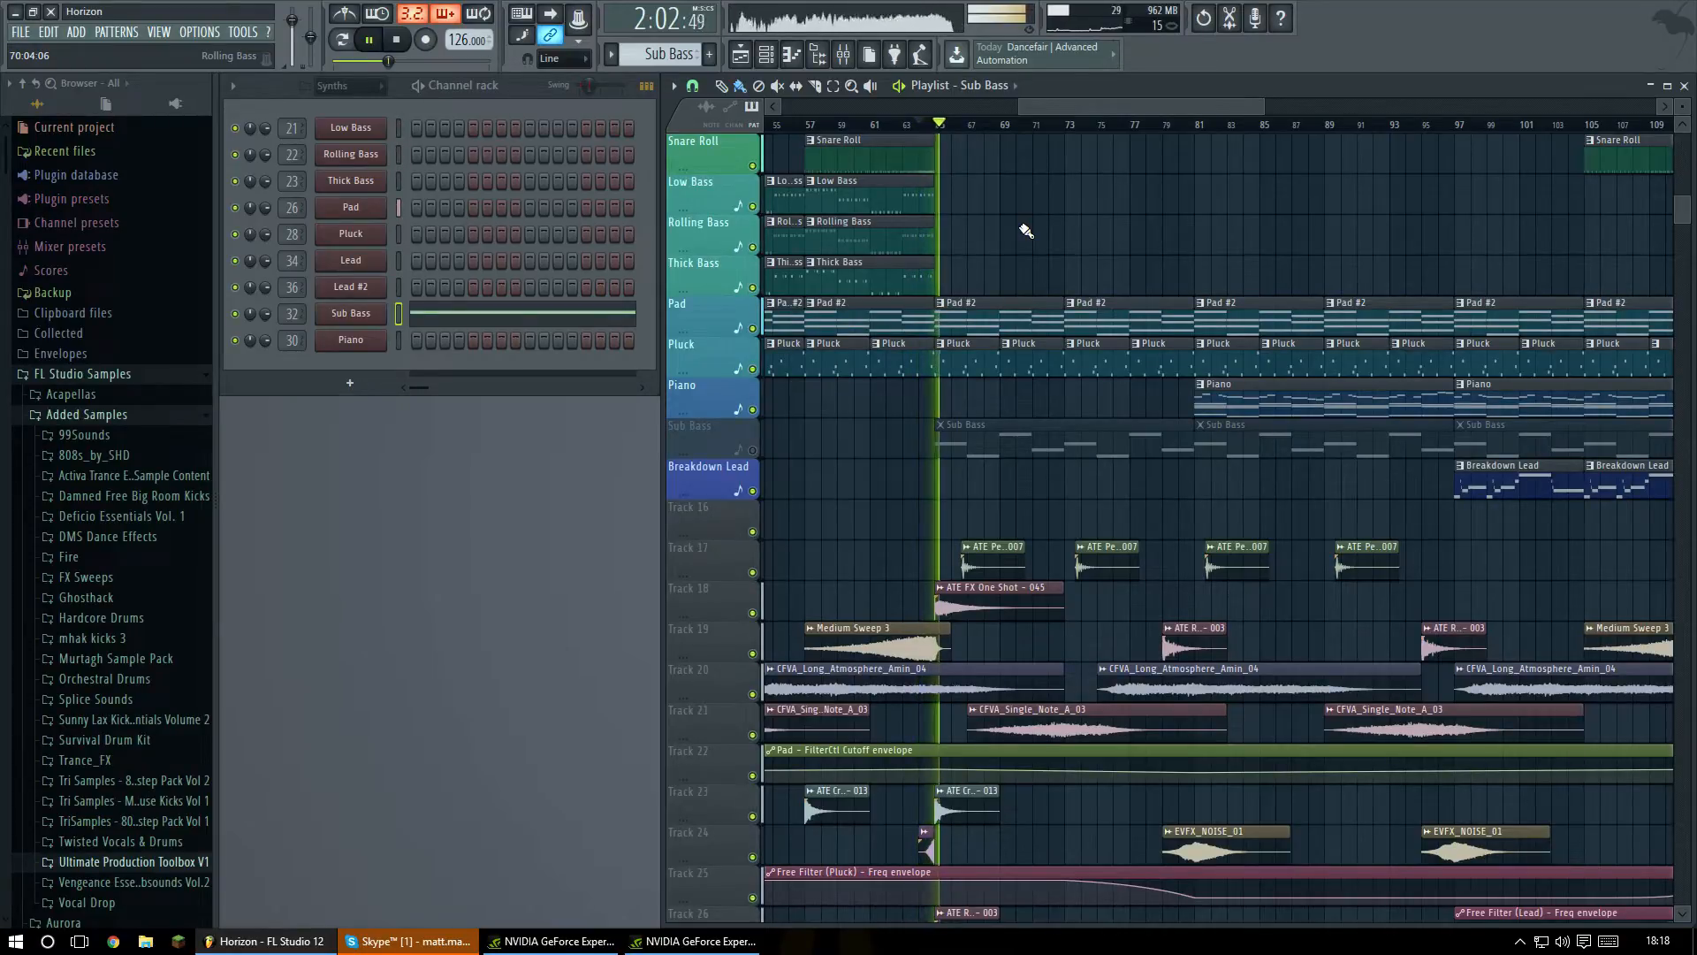
{"action": "left_click", "coordinate": [753, 451]}
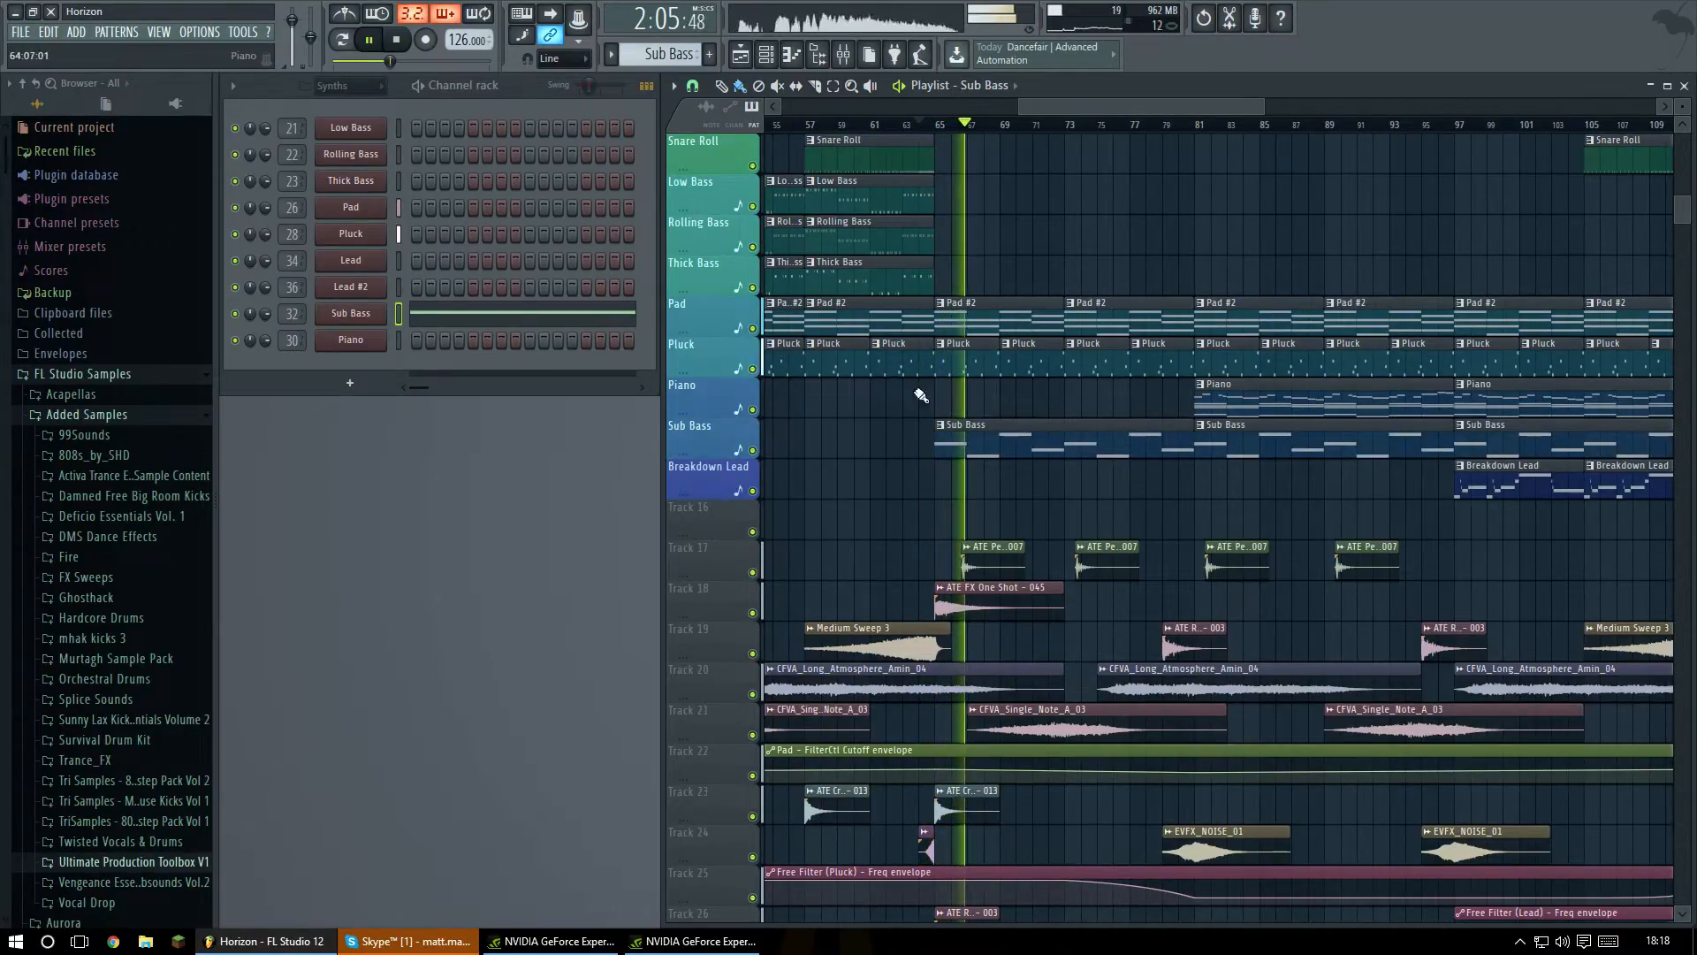
{"action": "left_click", "coordinate": [754, 451]}
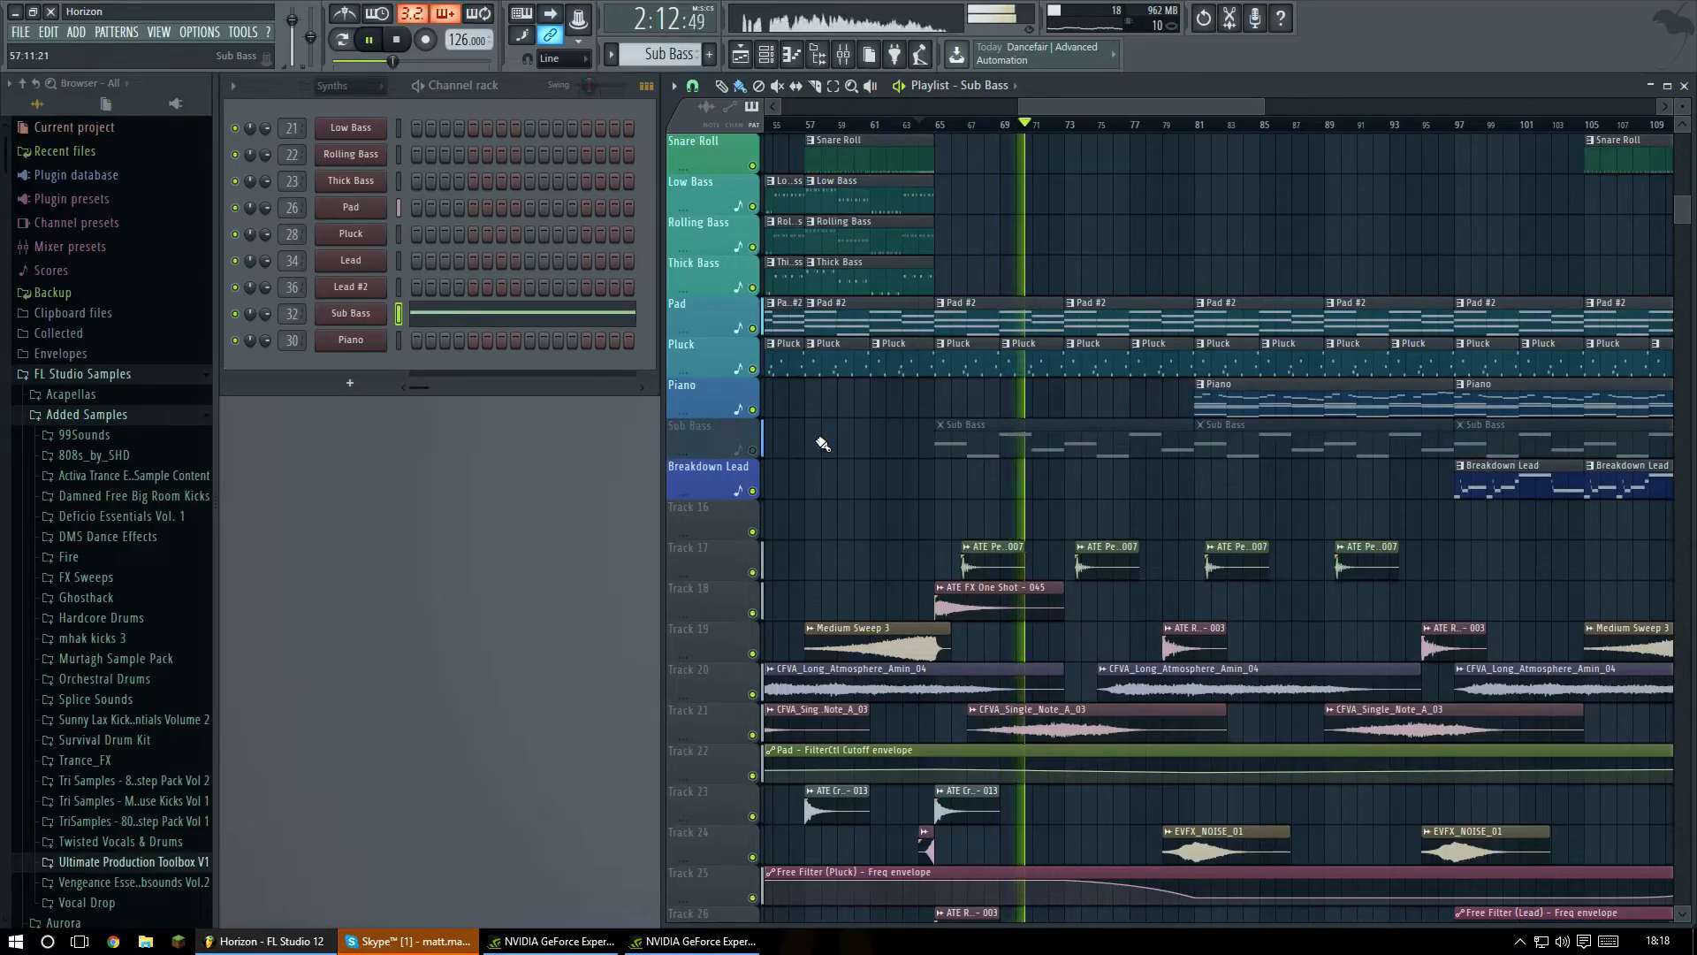
{"action": "key", "text": "space"}
{"action": "left_click", "coordinate": [754, 451]}
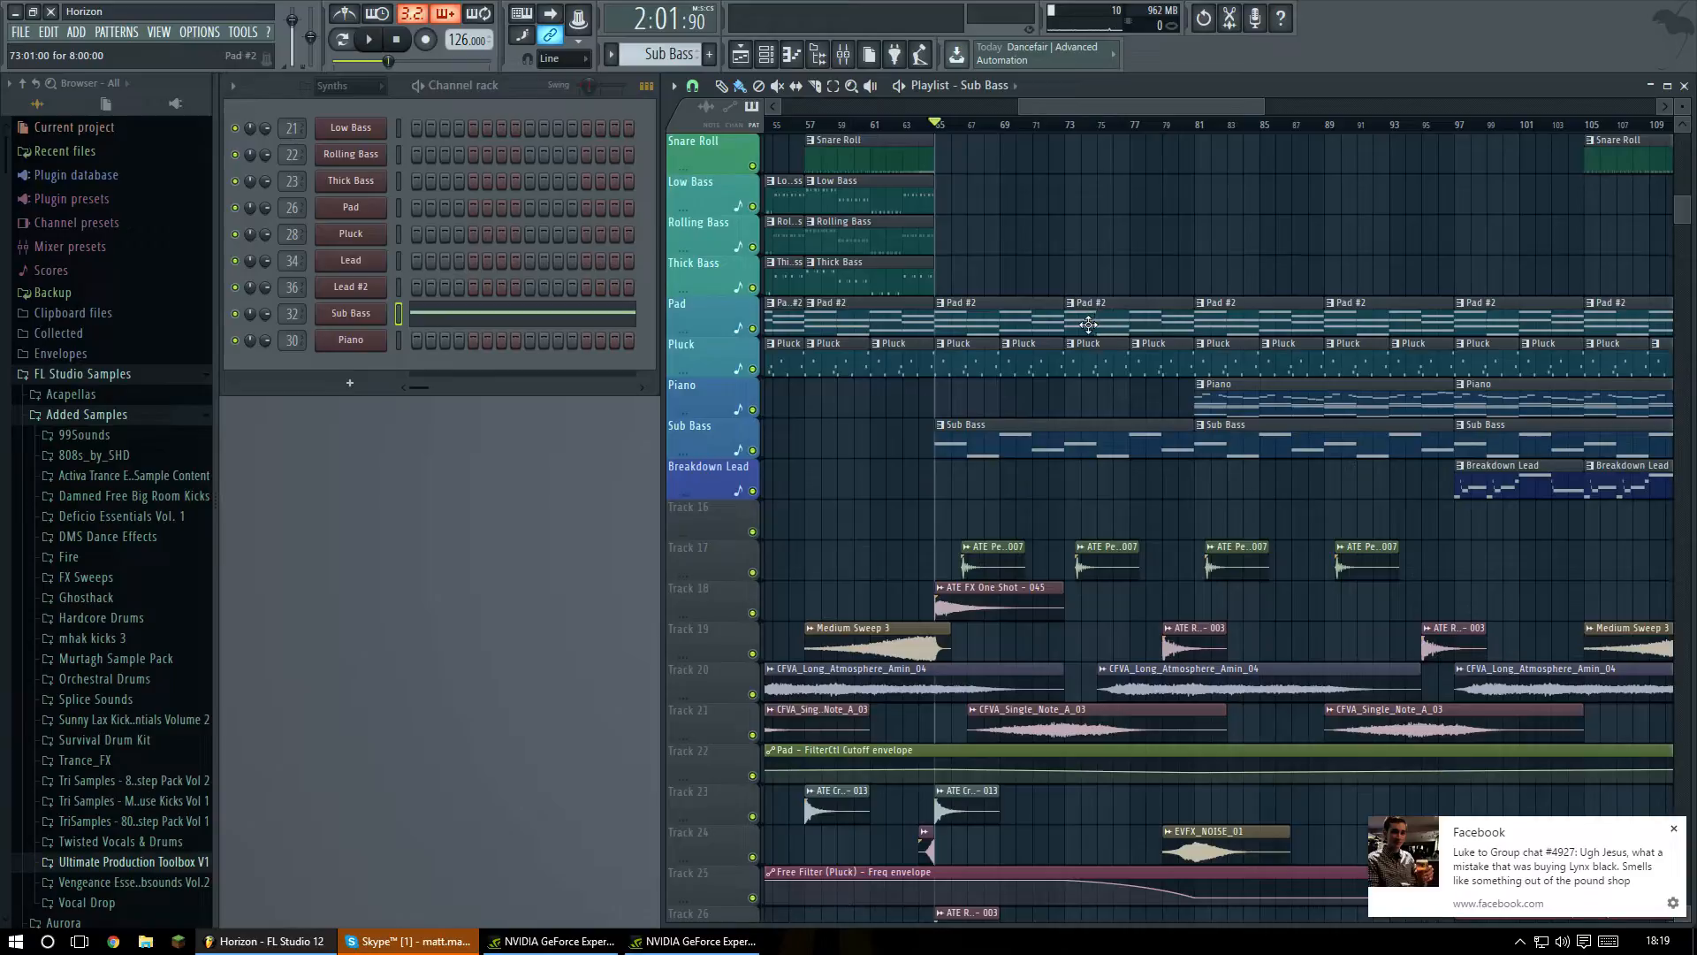
Look over the breakdown's pattern clips, audio clips and automation in the playlist between about bars 61 and 115.
{"action": "left_click_drag", "start_coordinate": [1163, 104], "coordinate": [1180, 103]}
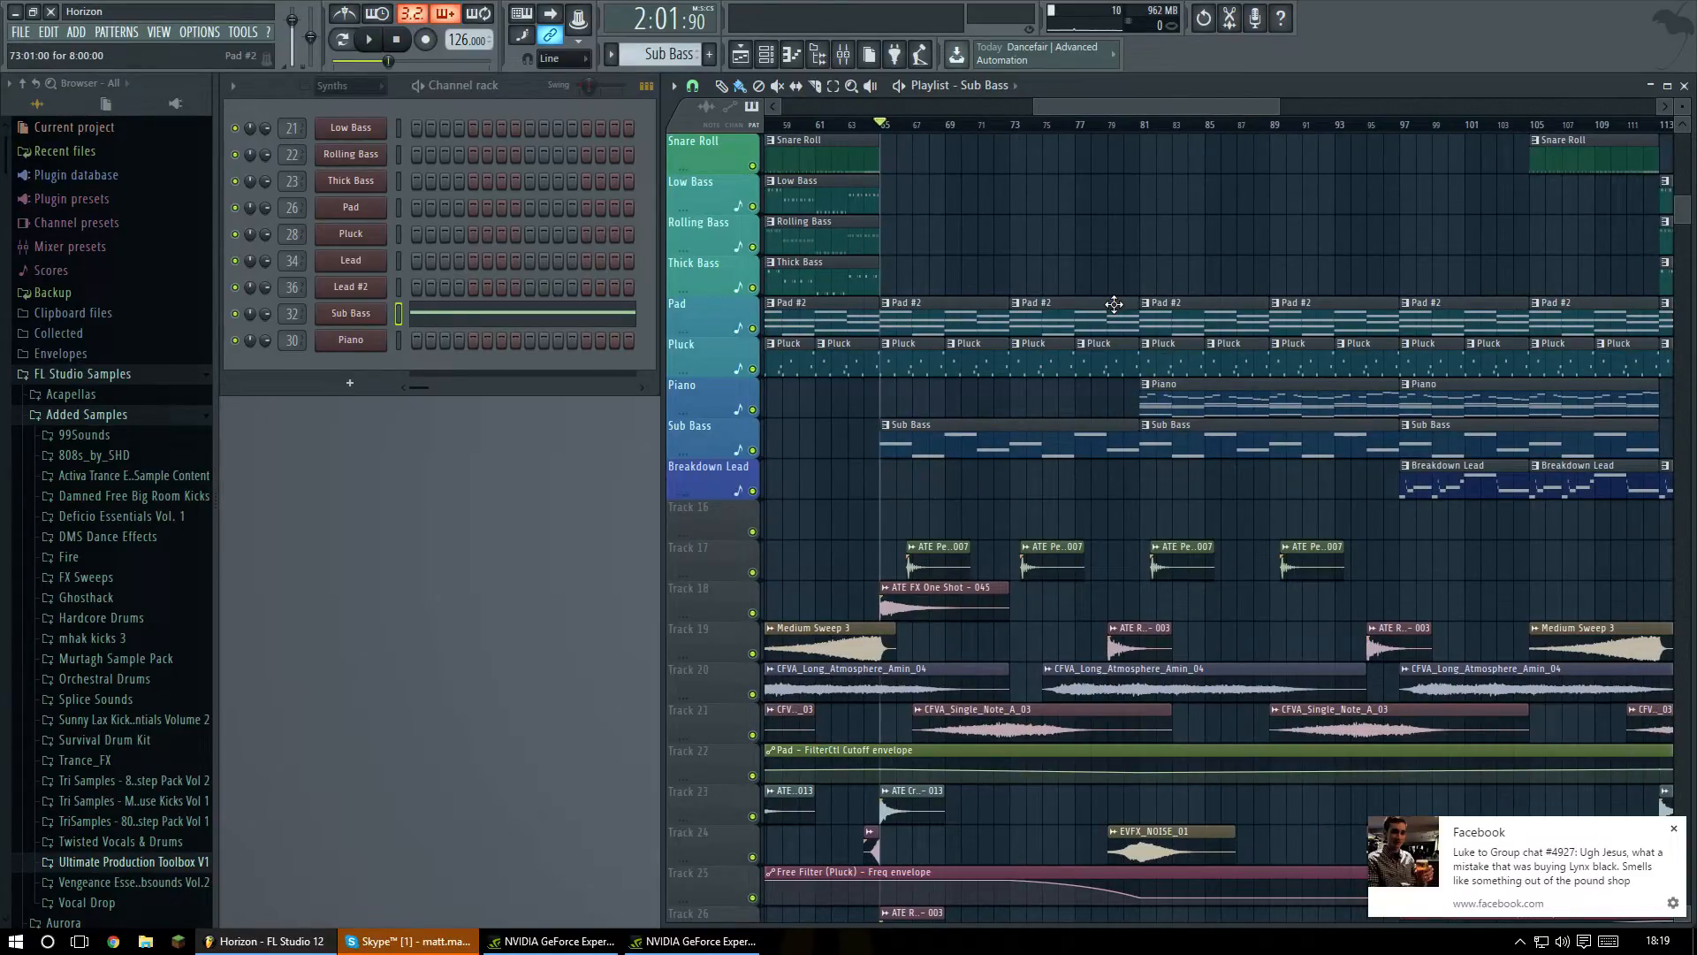
{"action": "left_click_drag", "start_coordinate": [1123, 108], "coordinate": [1137, 108]}
{"action": "scroll", "coordinate": [1076, 366], "scroll_direction": "down", "scroll_amount": 5}
{"action": "scroll", "coordinate": [1048, 340], "scroll_direction": "up", "scroll_amount": 11}
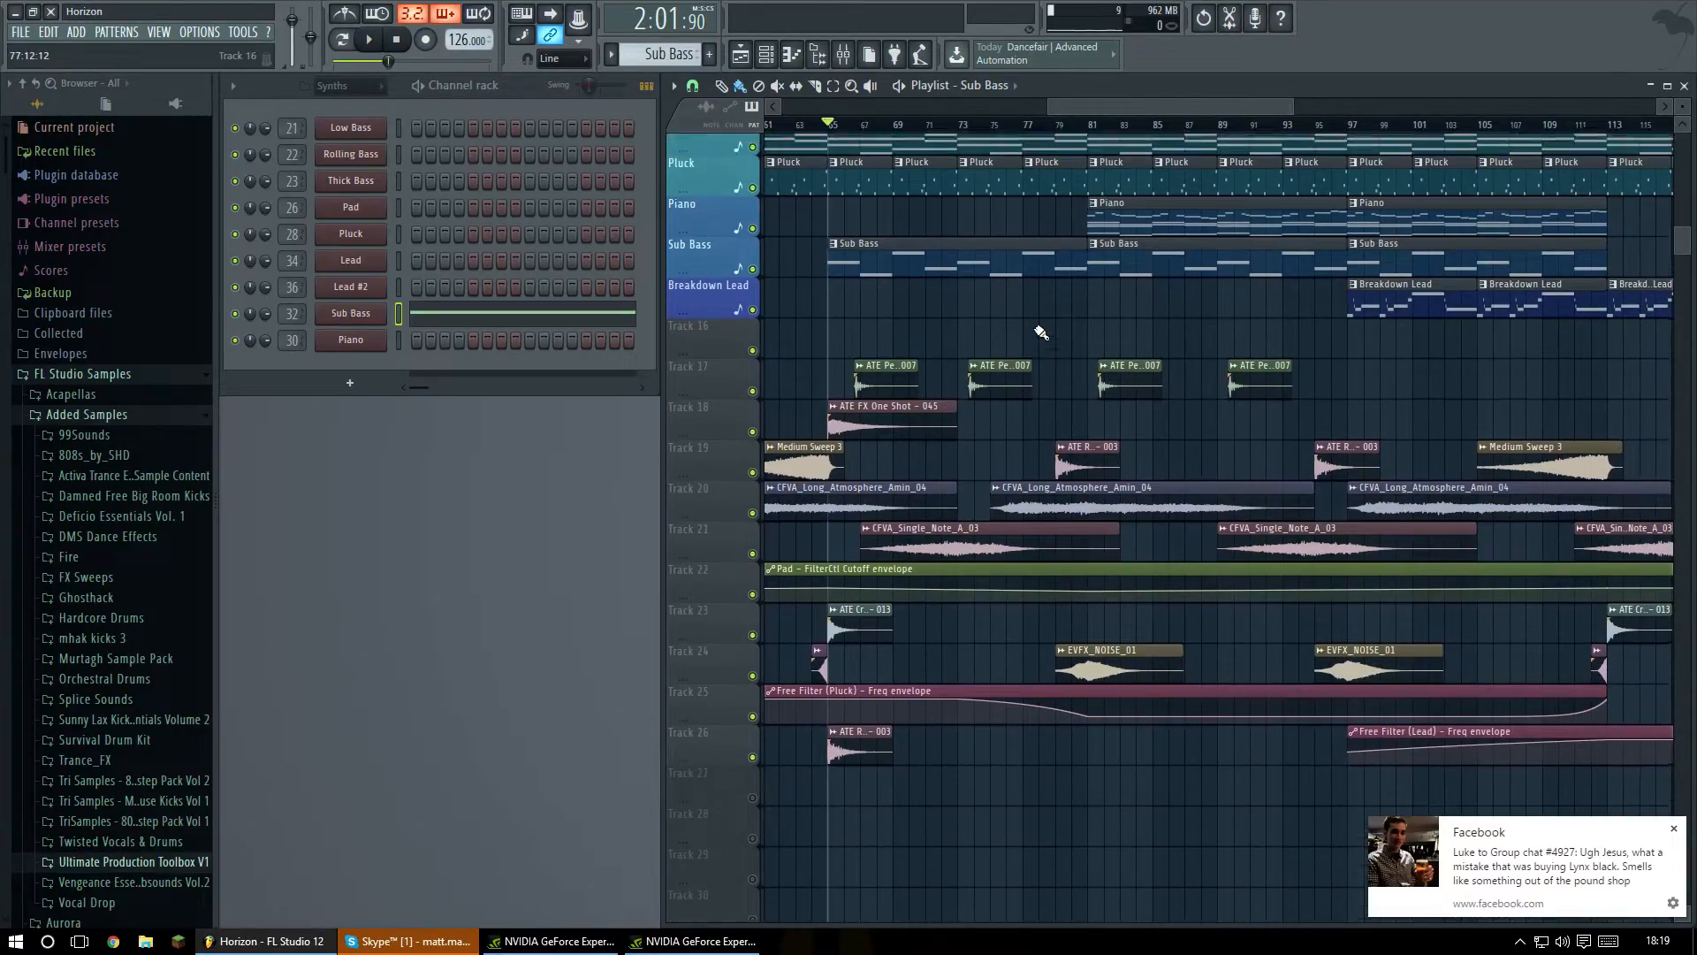
{"action": "scroll", "coordinate": [1035, 322], "scroll_direction": "down", "scroll_amount": 11}
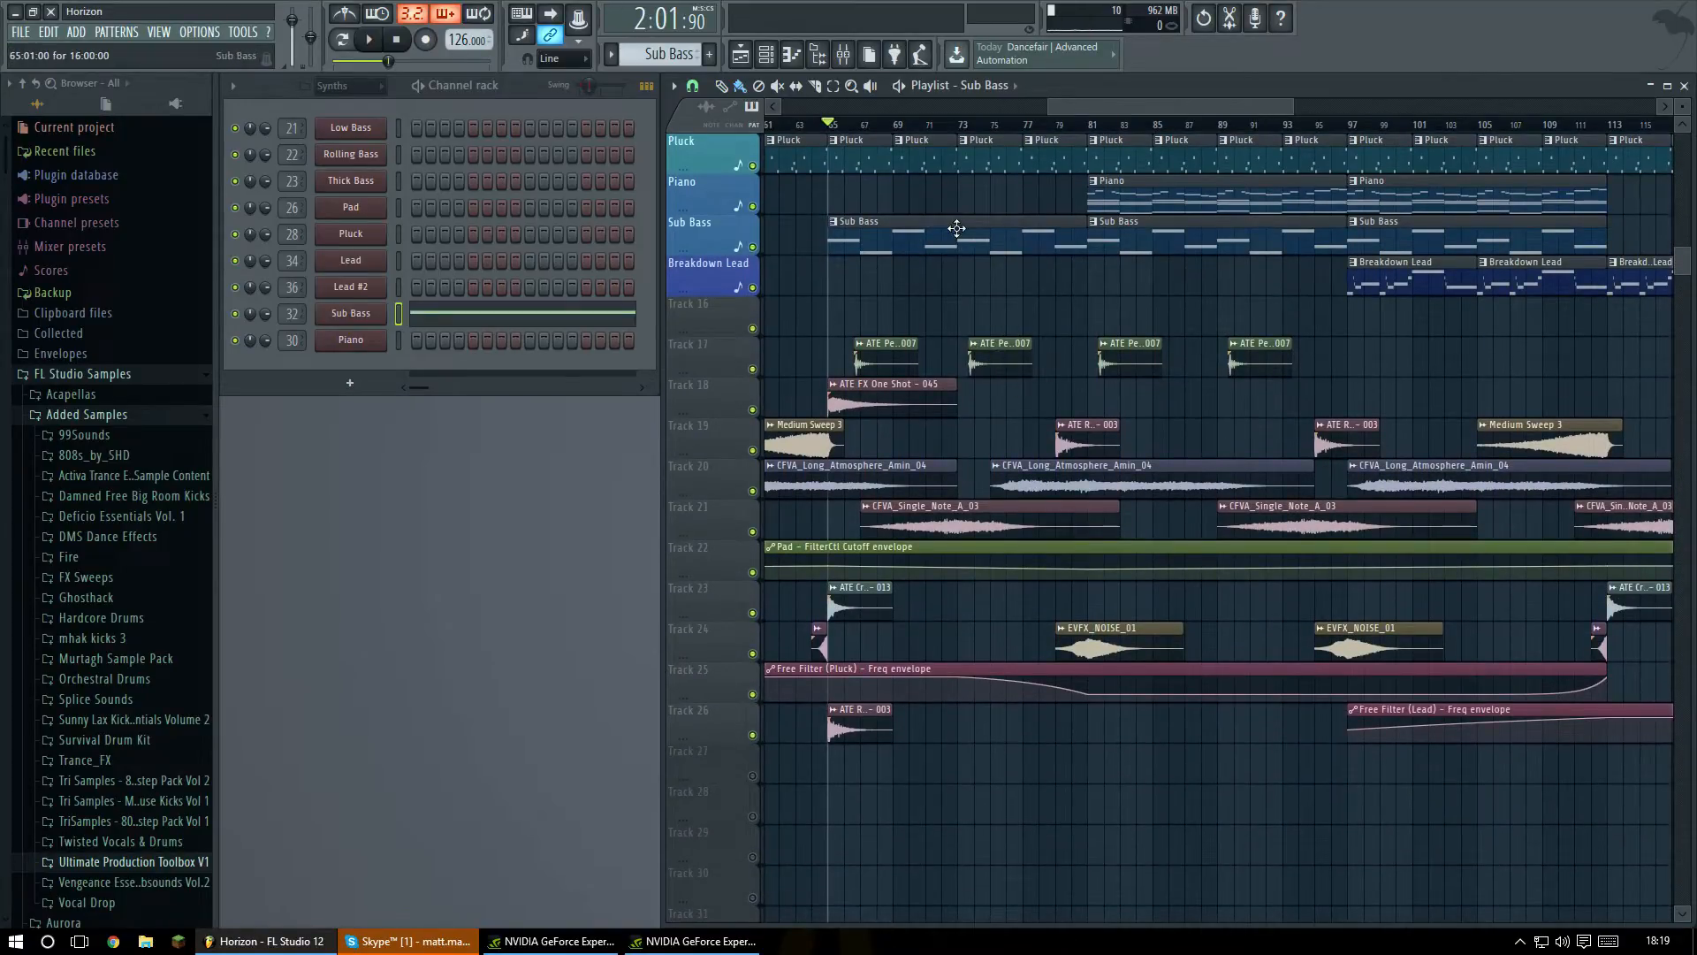
{"action": "scroll", "coordinate": [898, 326], "scroll_direction": "up", "scroll_amount": 5}
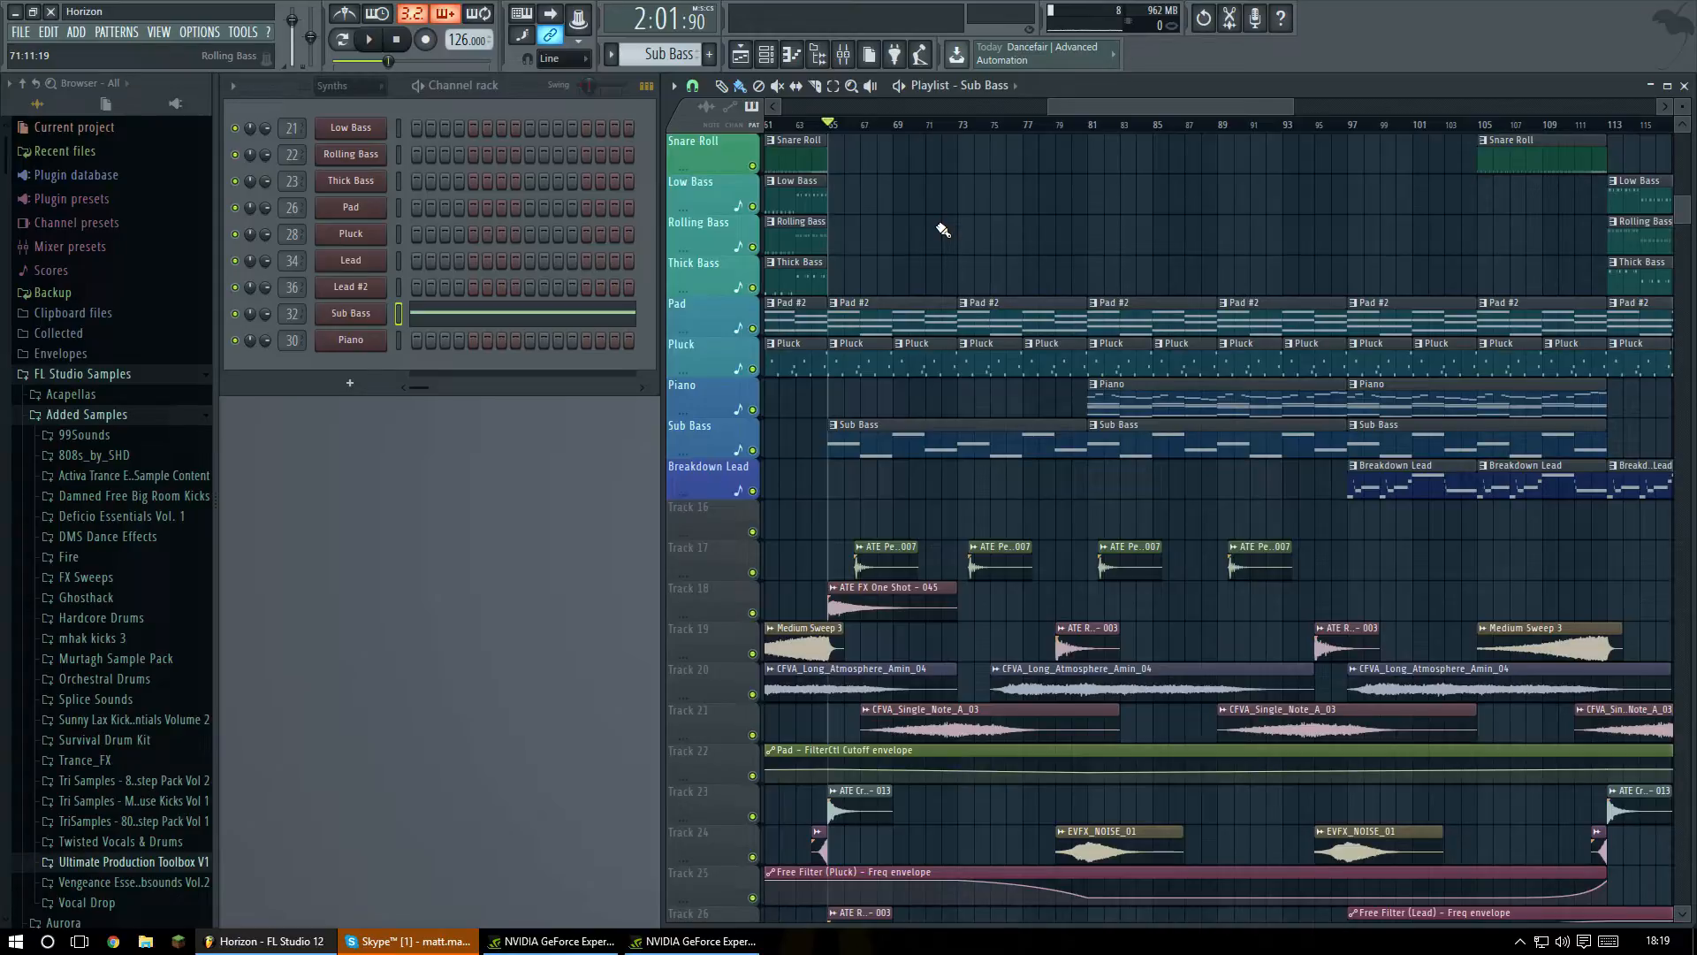
Select the Sub Bass track in the mixer, check its volume level and effect slots, and close the mixer.
{"action": "left_click", "coordinate": [843, 54]}
{"action": "left_click", "coordinate": [844, 54]}
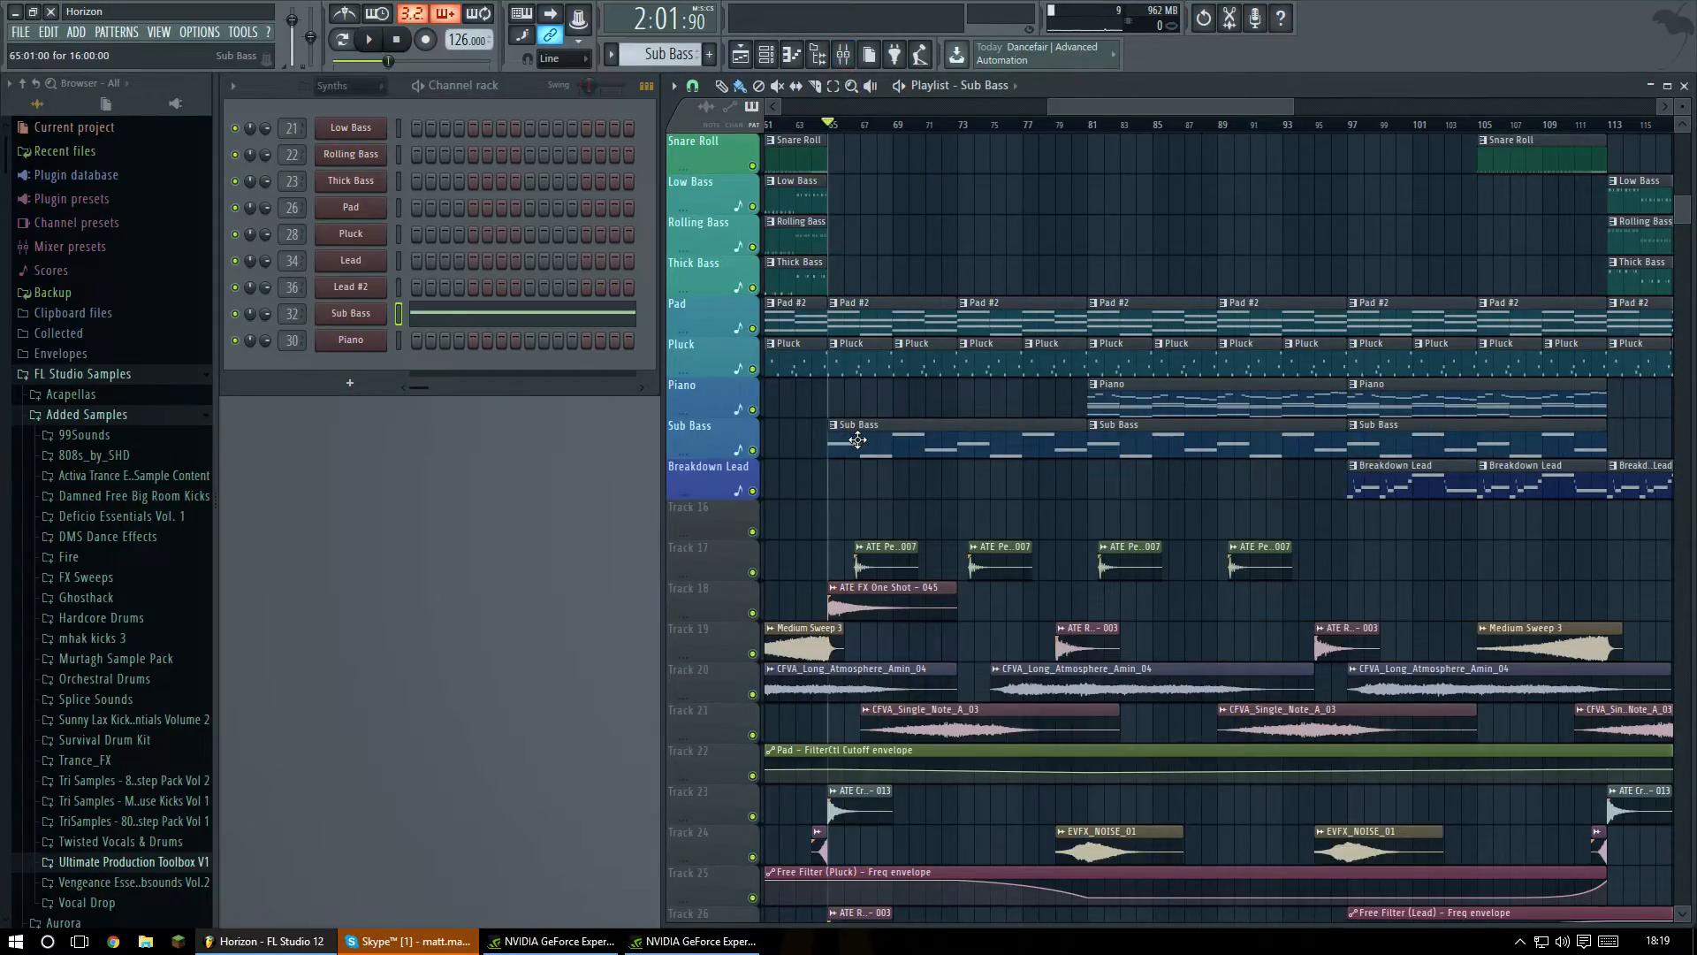
{"action": "left_click", "coordinate": [843, 54]}
{"action": "left_click", "coordinate": [915, 471]}
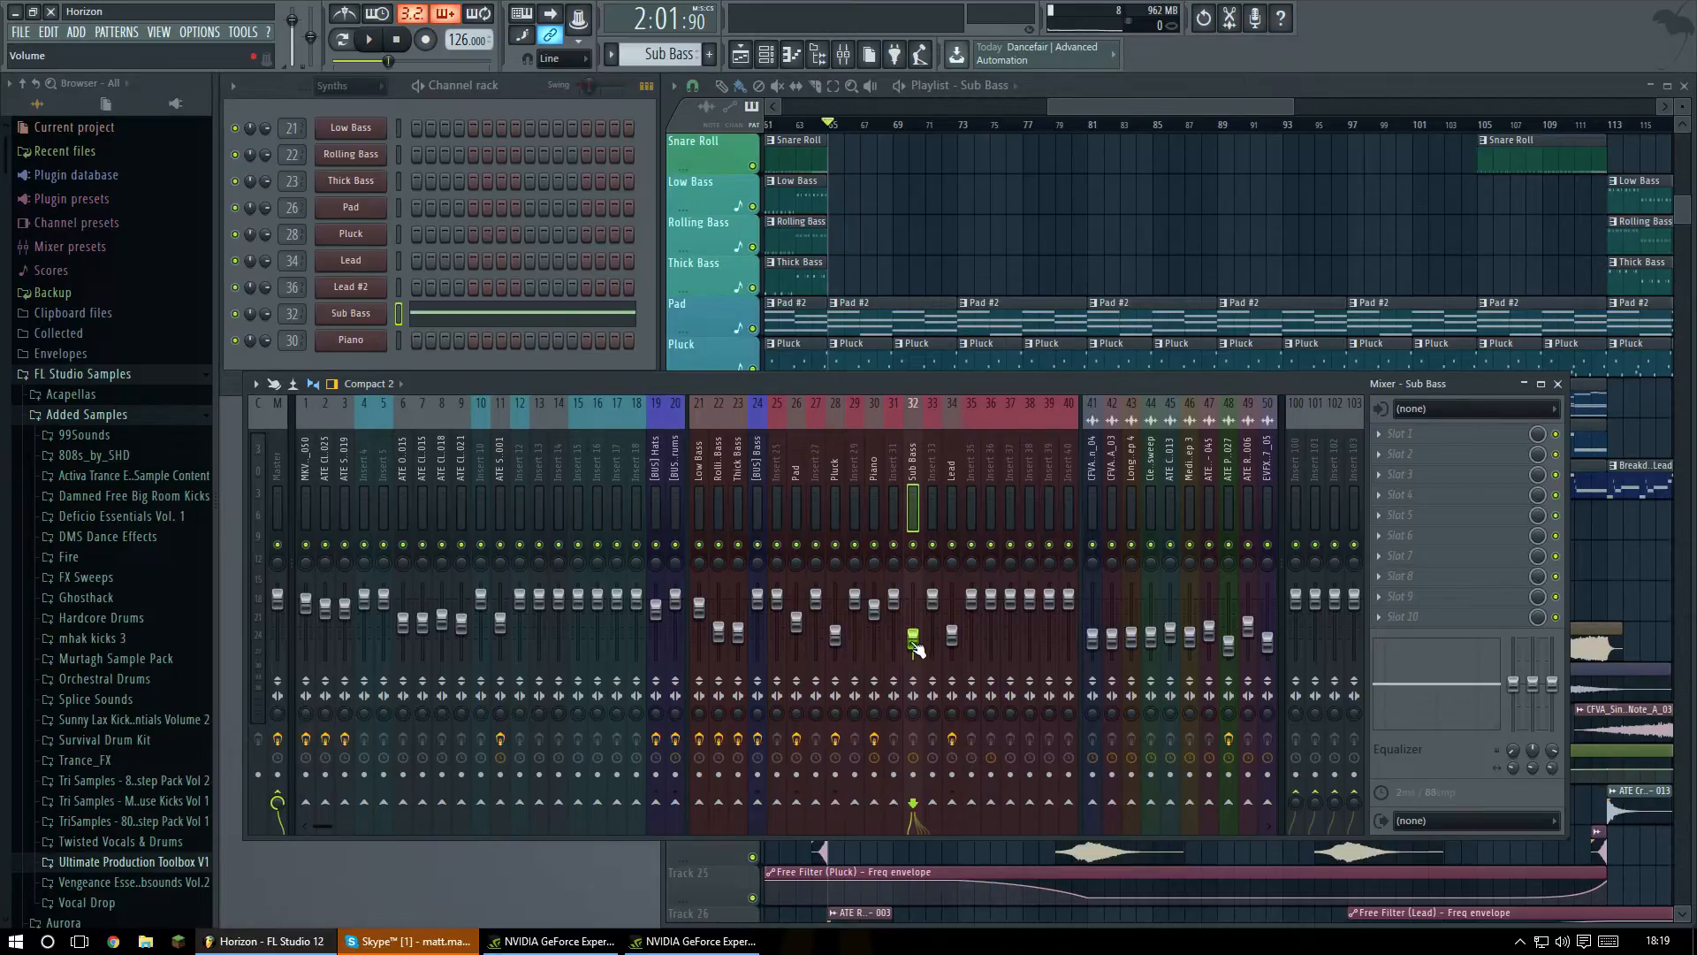
{"action": "left_click", "coordinate": [1558, 385]}
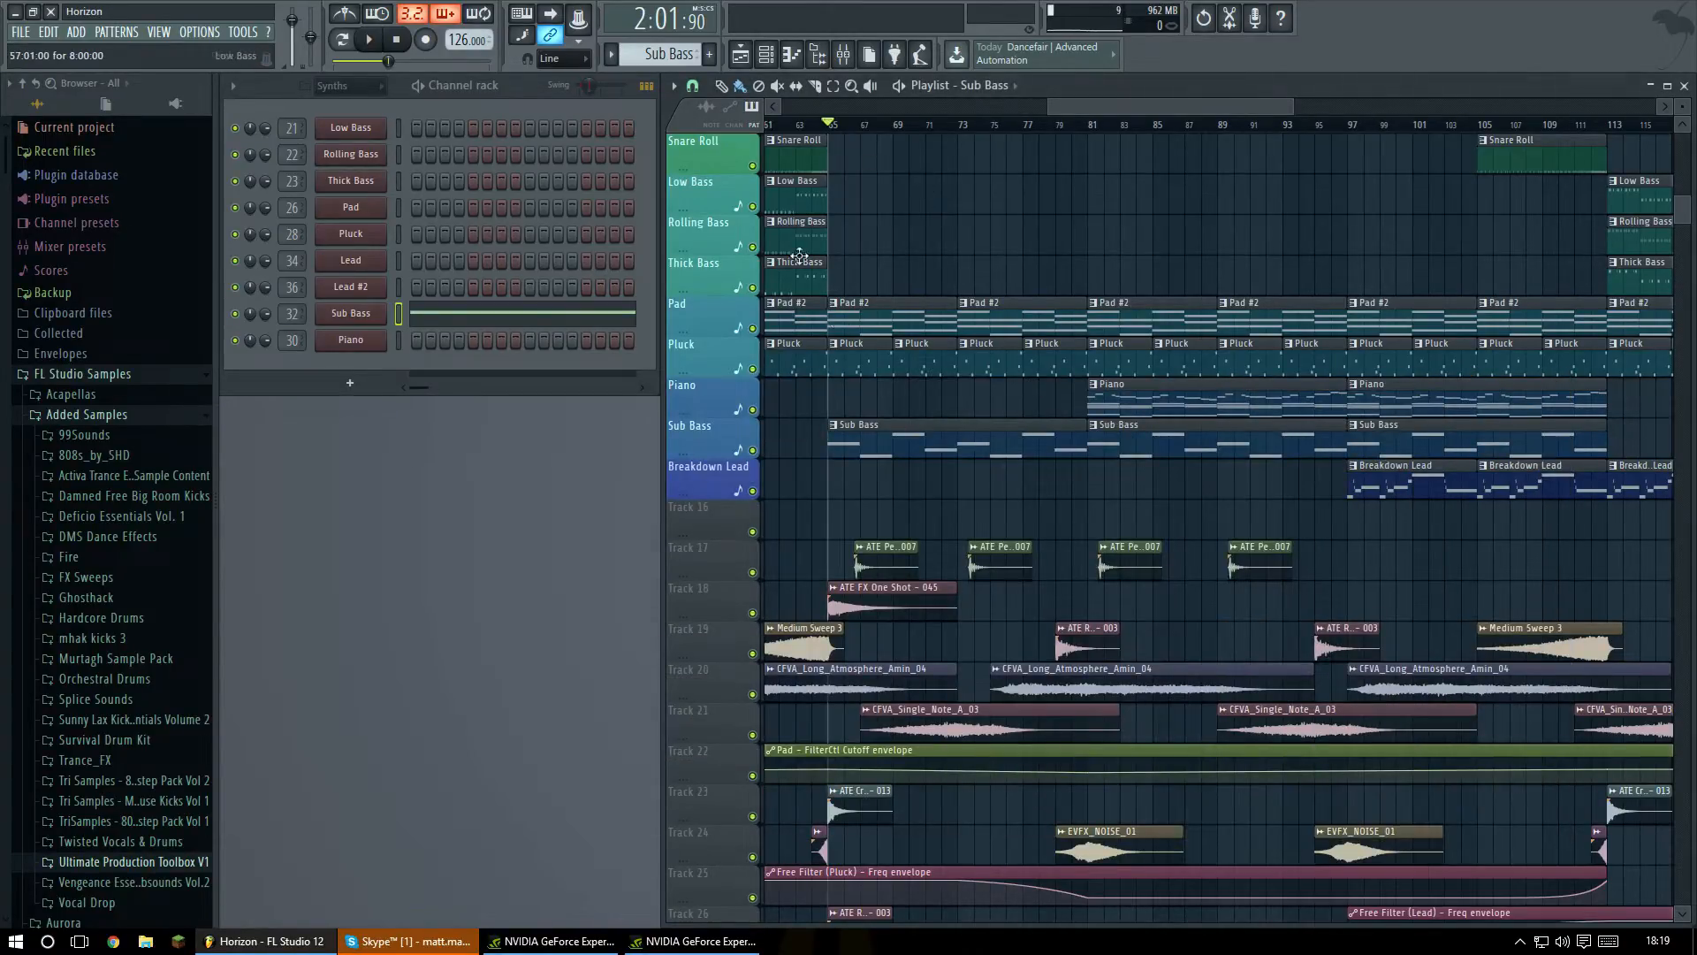
Audition the ATE Percussion FX - 007 sample on its own, and play it in context from bar 65 of the breakdown.
{"action": "left_click", "coordinate": [883, 567]}
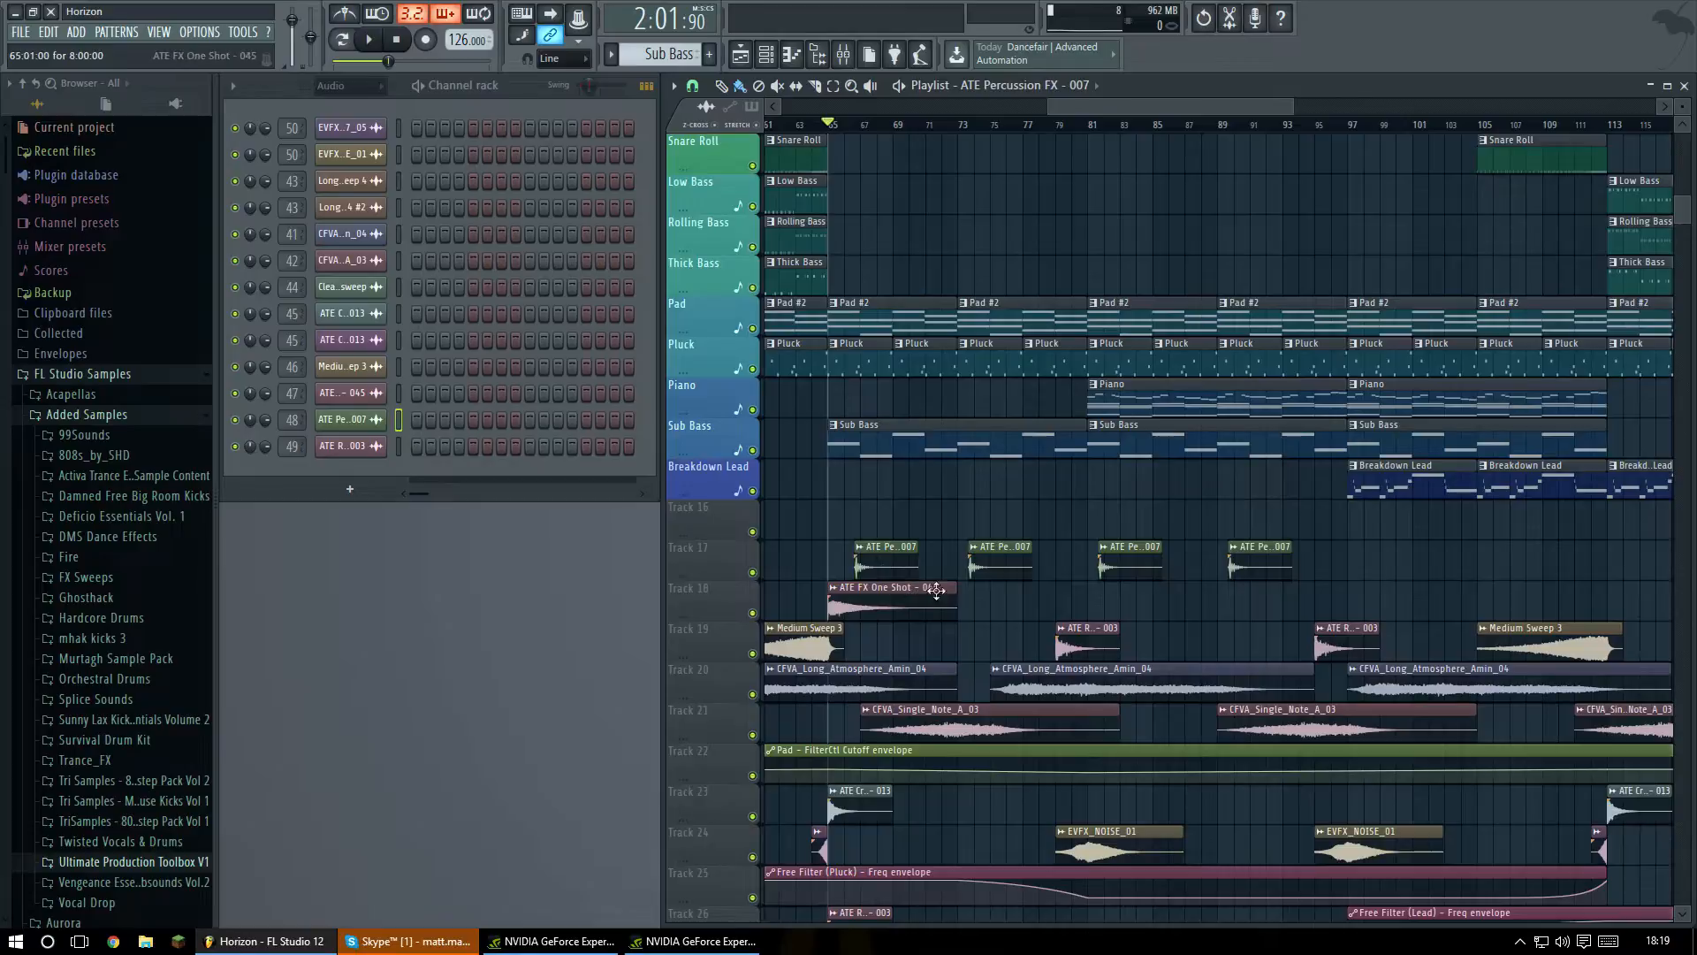
{"action": "double_click", "coordinate": [884, 564]}
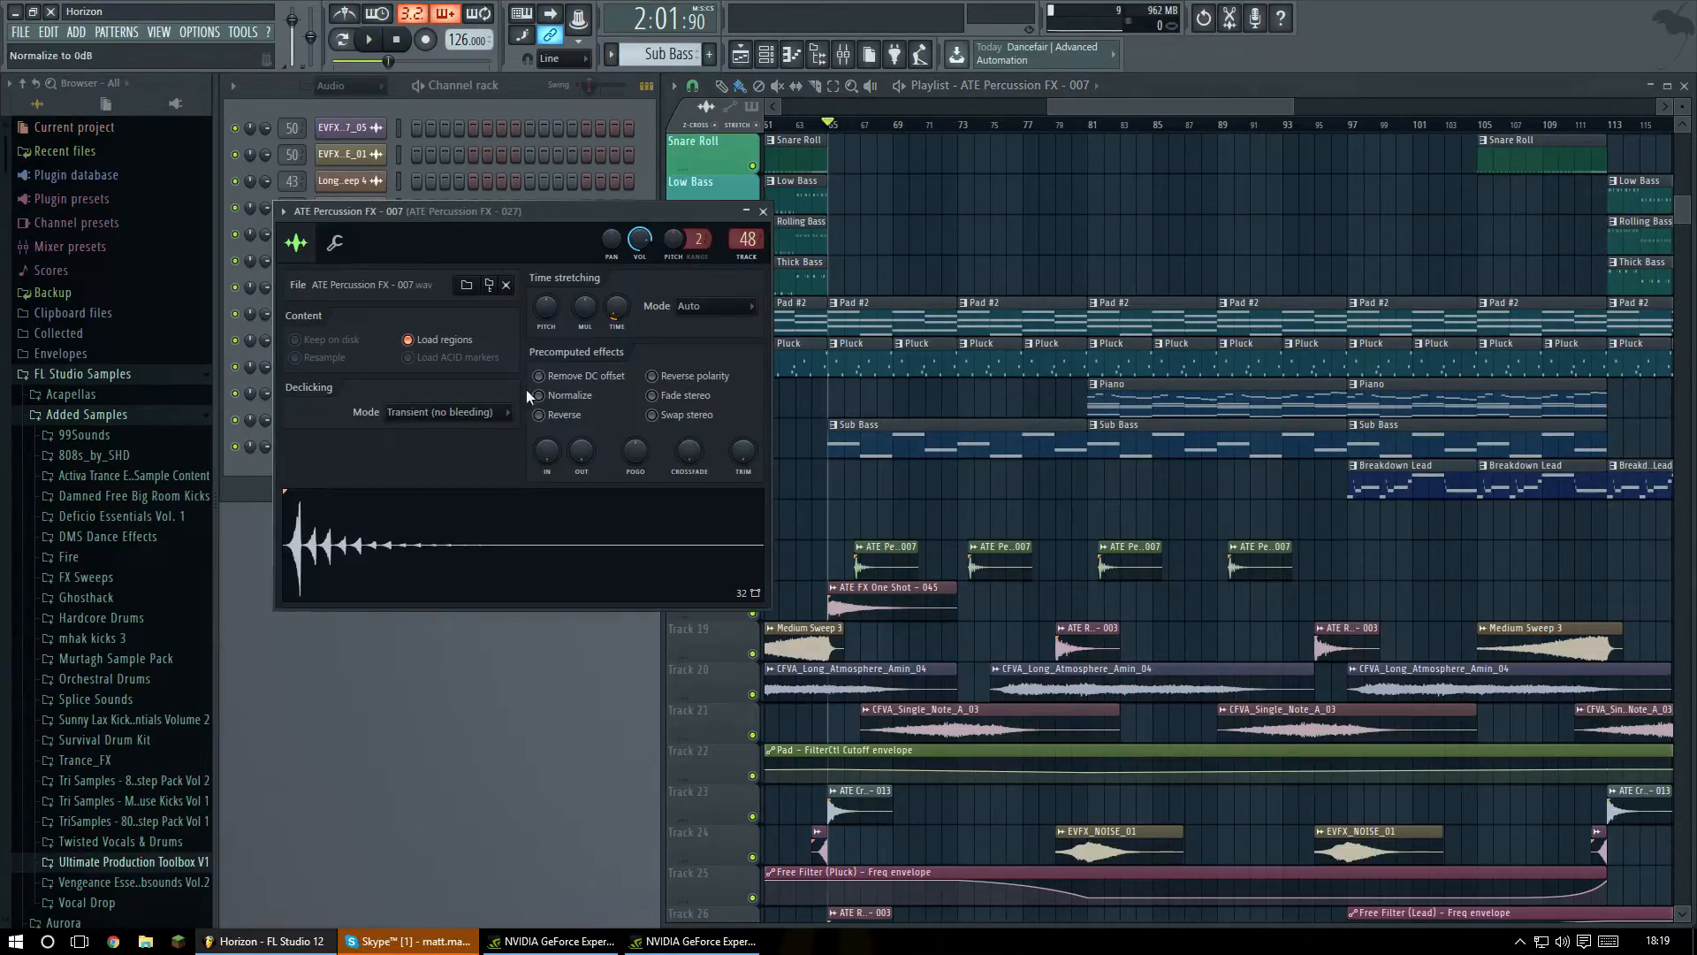
{"action": "left_click", "coordinate": [432, 534]}
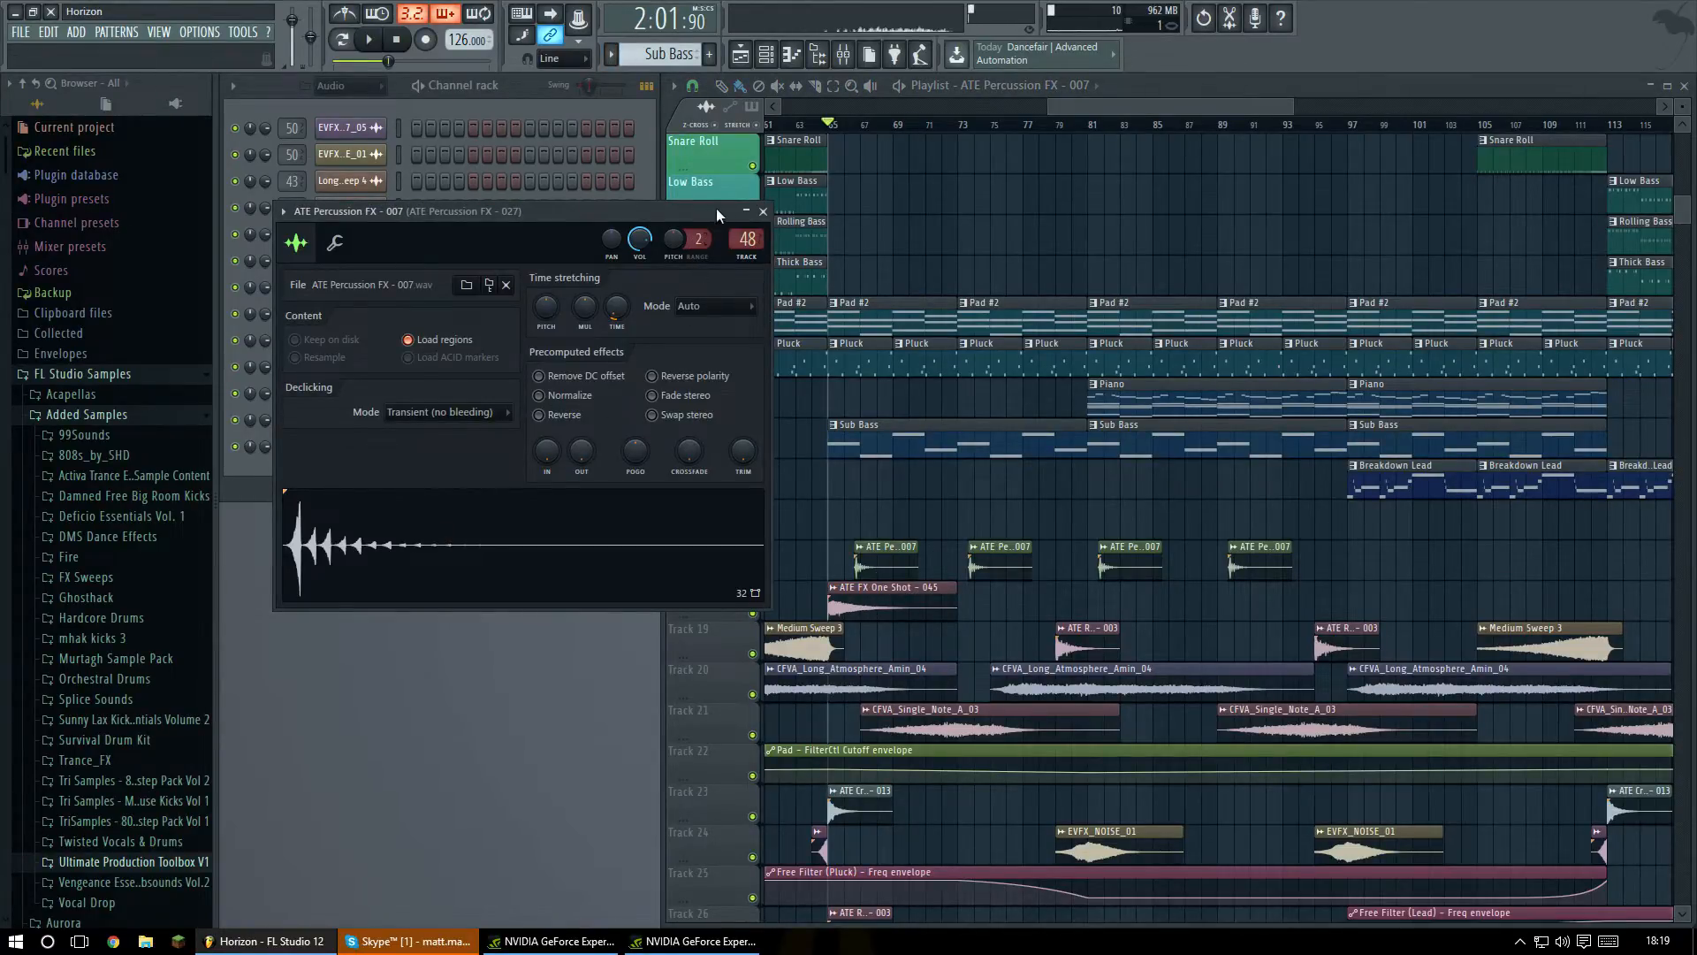
{"action": "left_click", "coordinate": [764, 212]}
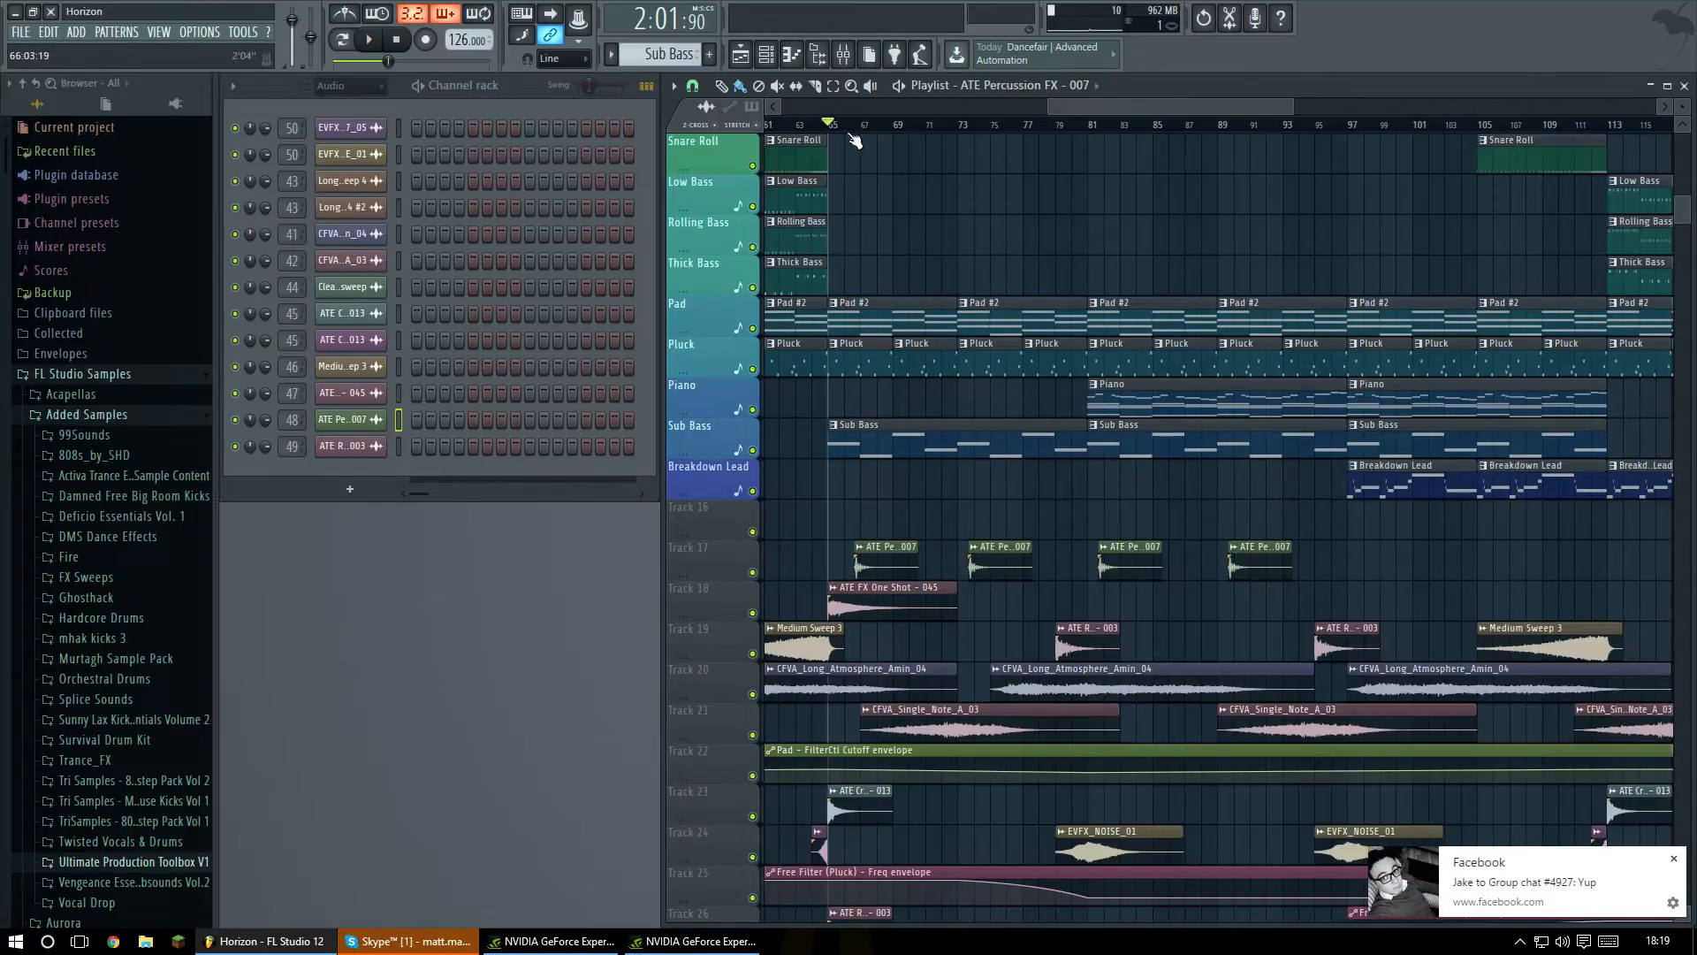
{"action": "key", "text": "space"}
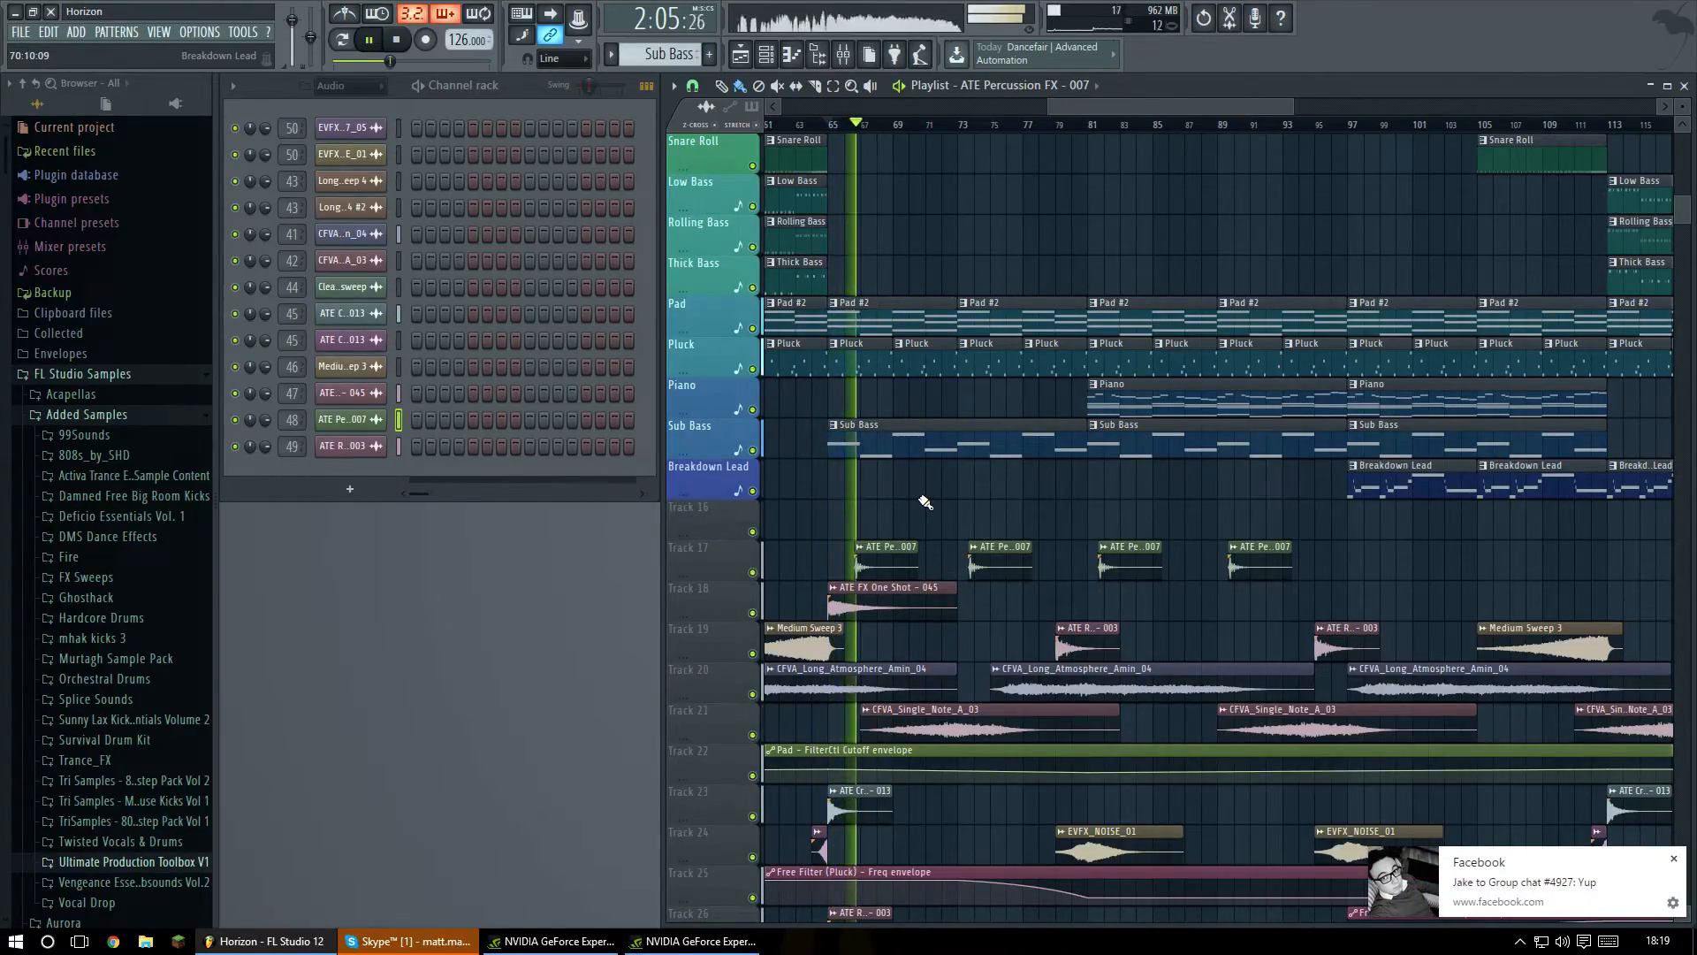
{"action": "key", "text": "space"}
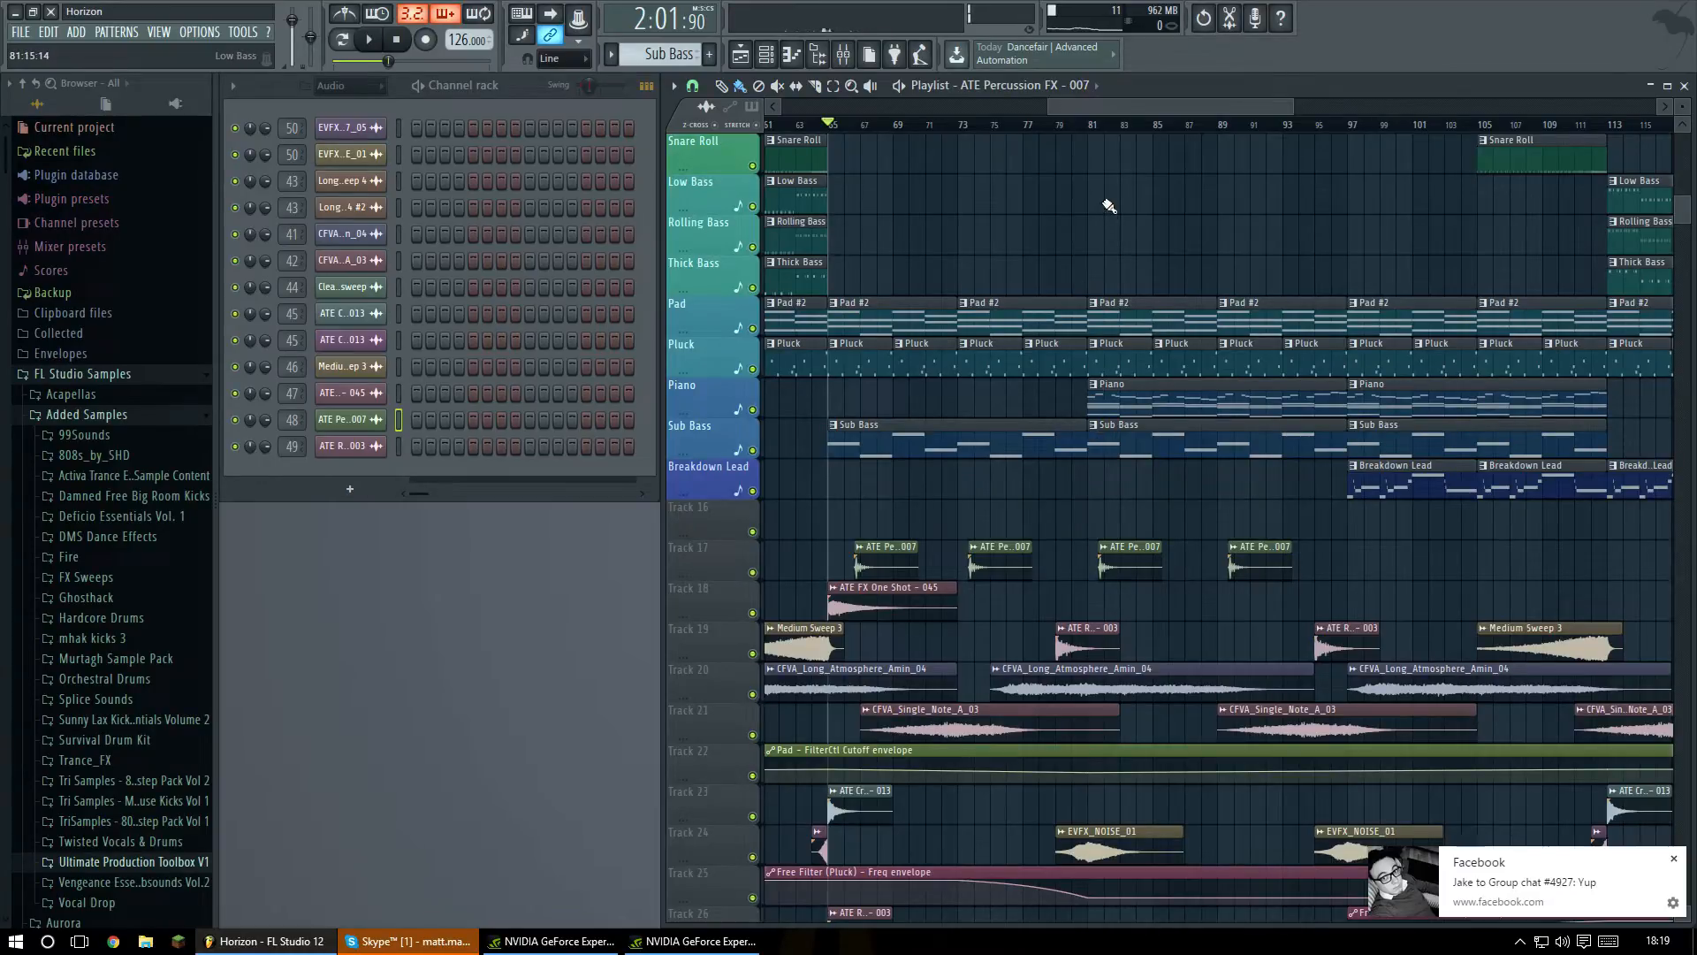
Place the playhead at bar 79 and view the Piano pattern's notes in the piano roll in pattern mode.
{"action": "left_click", "coordinate": [1057, 124]}
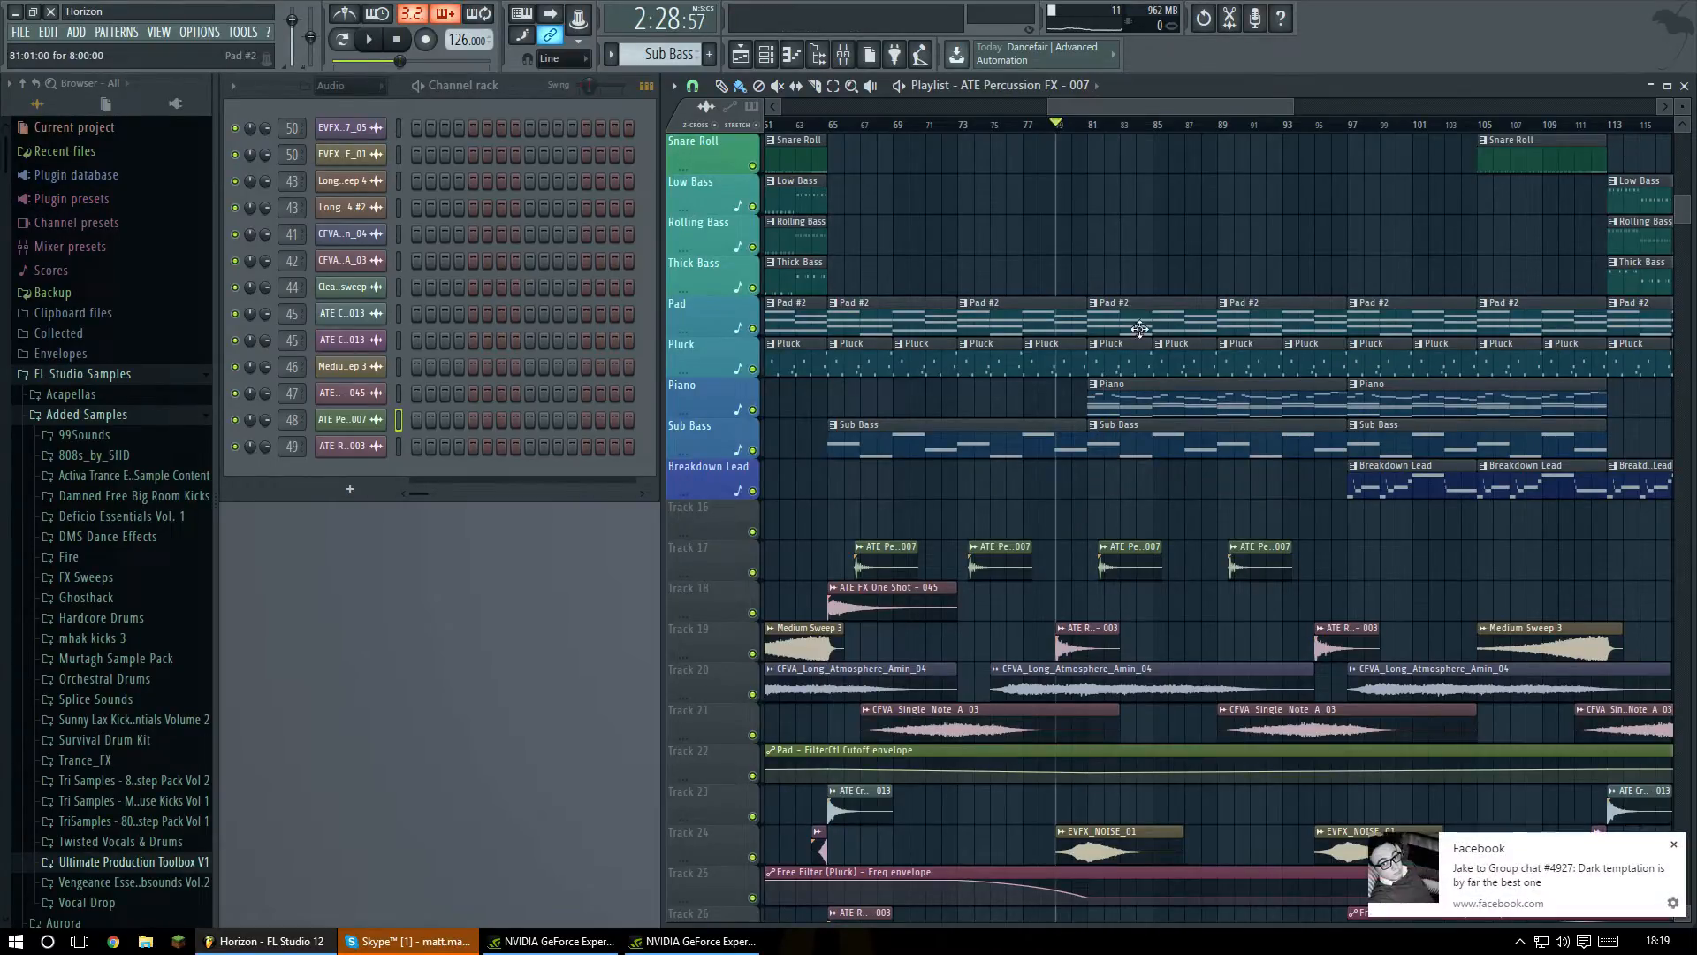
{"action": "double_click", "coordinate": [1120, 412]}
{"action": "left_click_drag", "start_coordinate": [895, 228], "coordinate": [459, 240]}
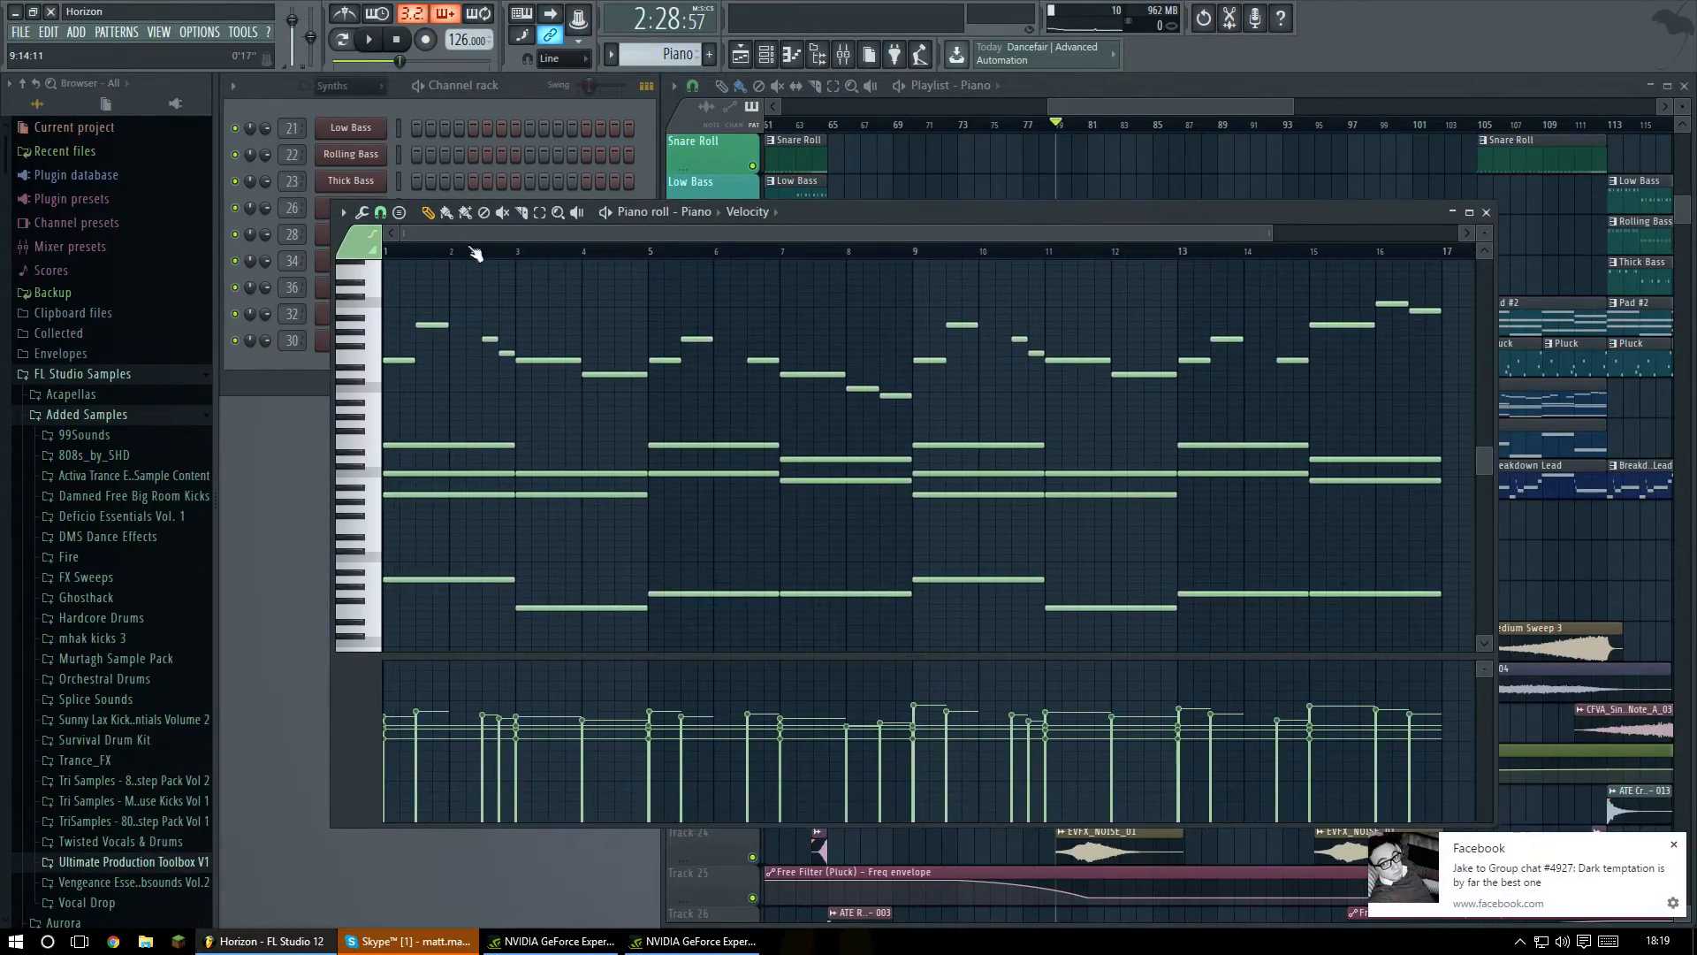
{"action": "key", "text": "l"}
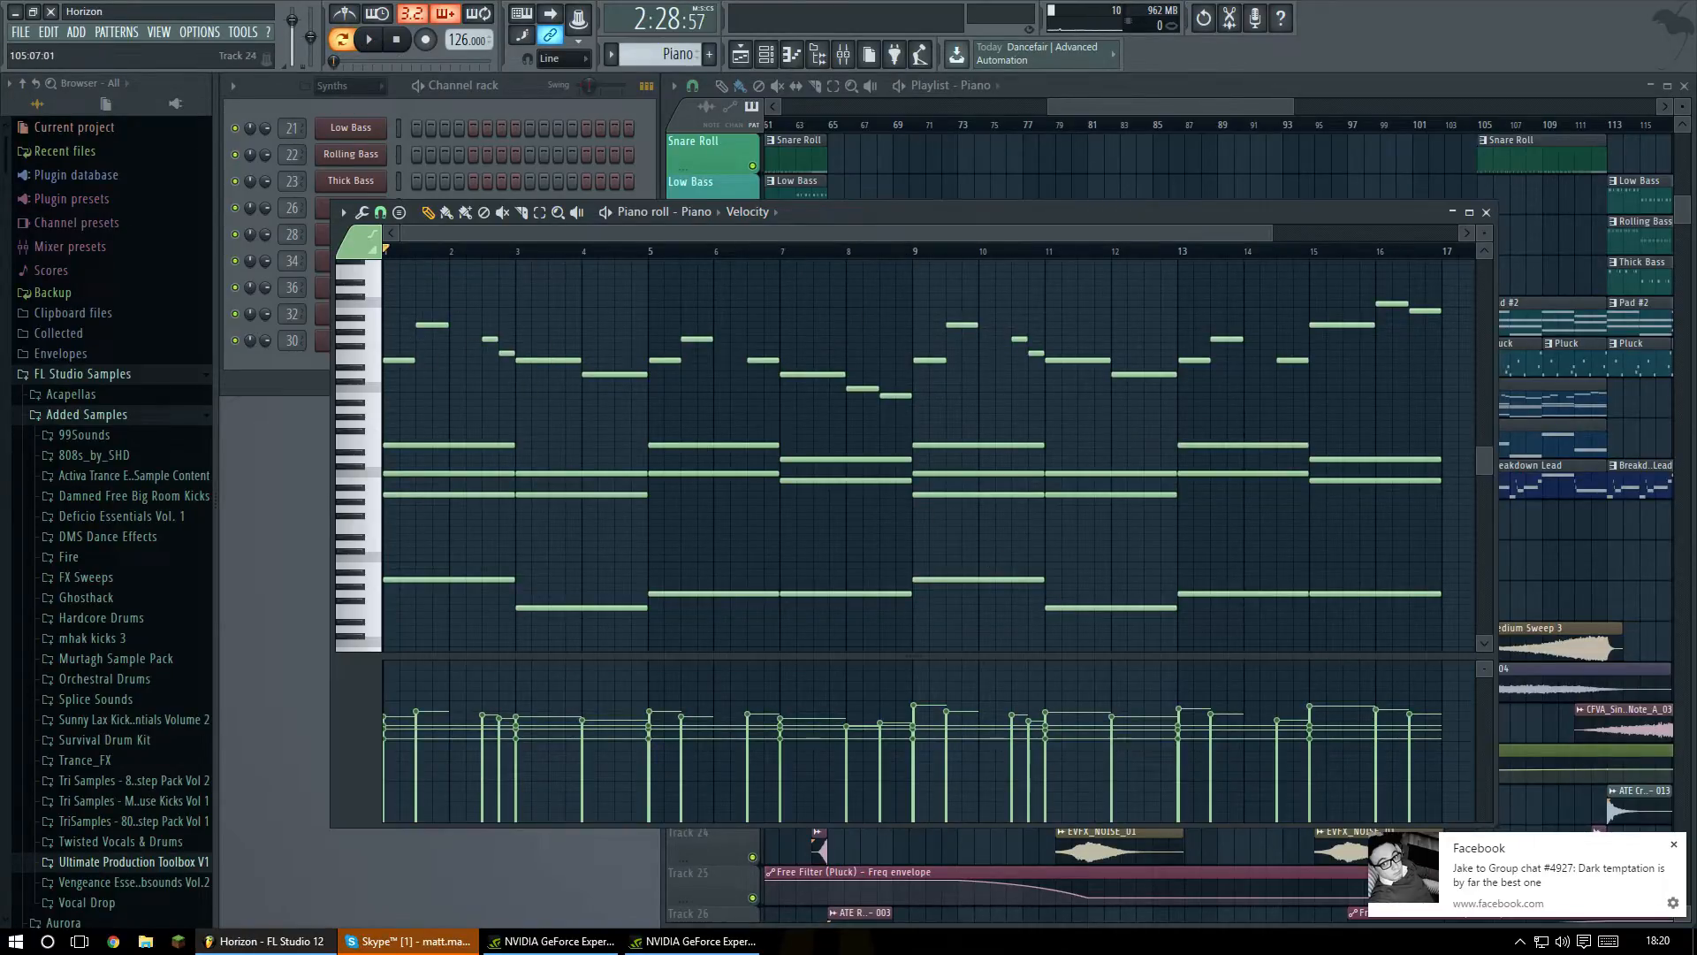
Open Chrome's notification exceptions from the Facebook pop-up, close the settings again, and stop the pop-ups through Chrome's background process.
{"action": "left_click", "coordinate": [1672, 904]}
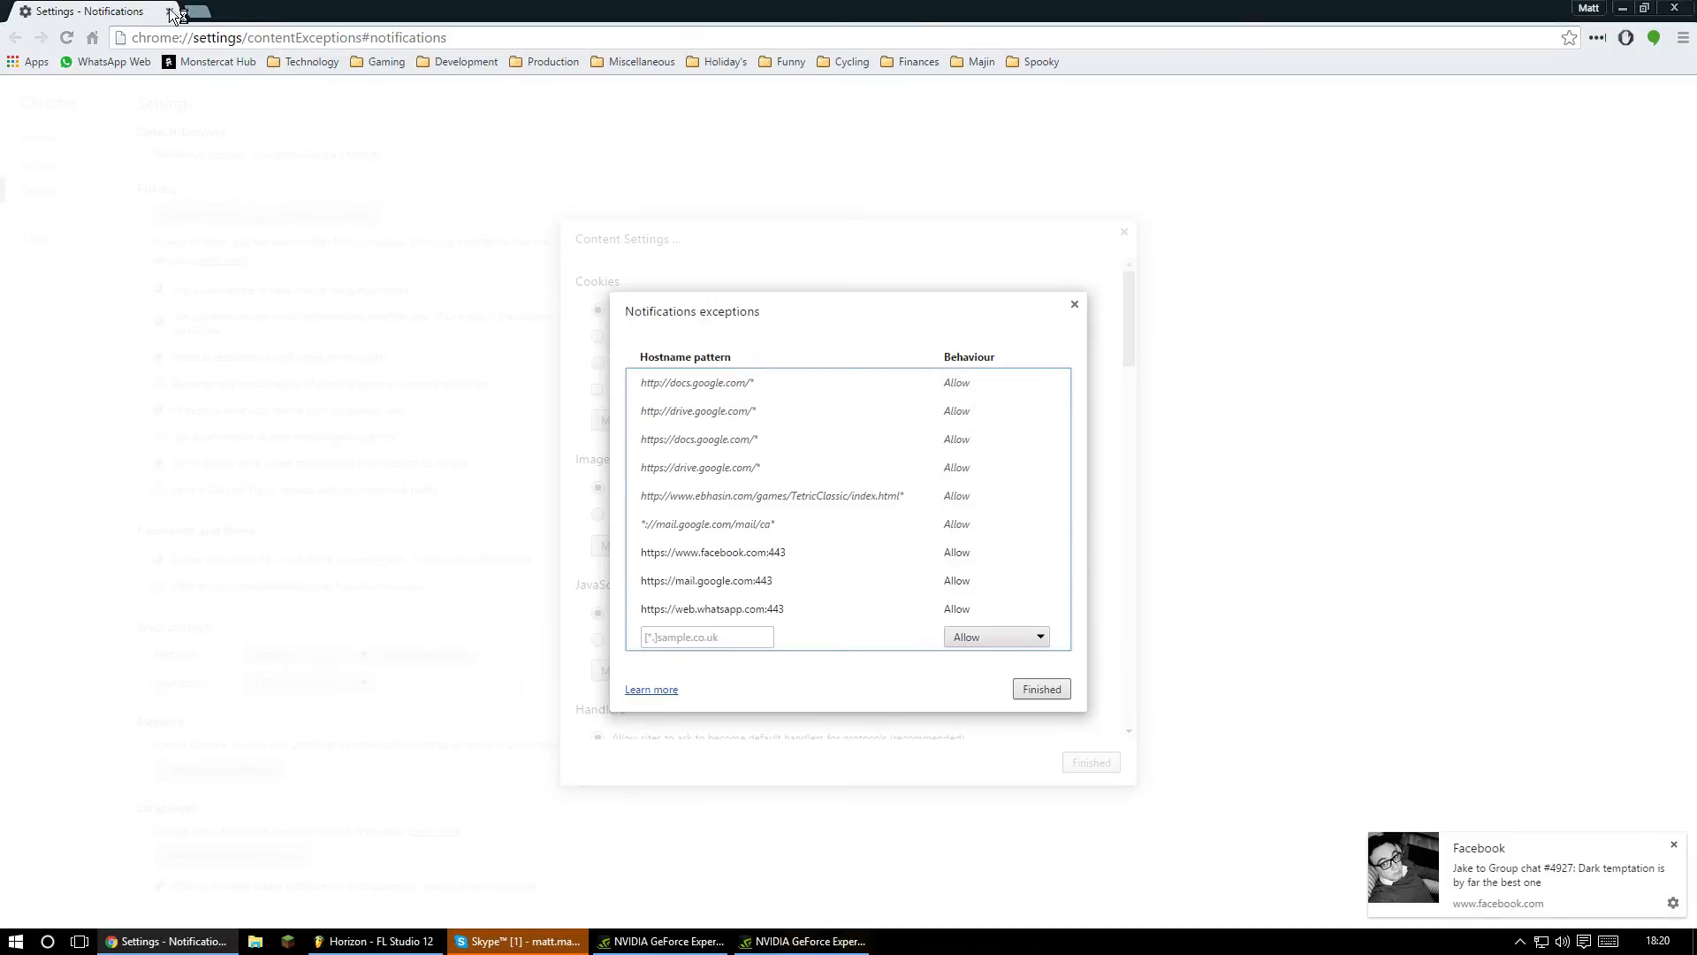
{"action": "left_click", "coordinate": [1023, 691]}
{"action": "key", "text": "ctrl+w"}
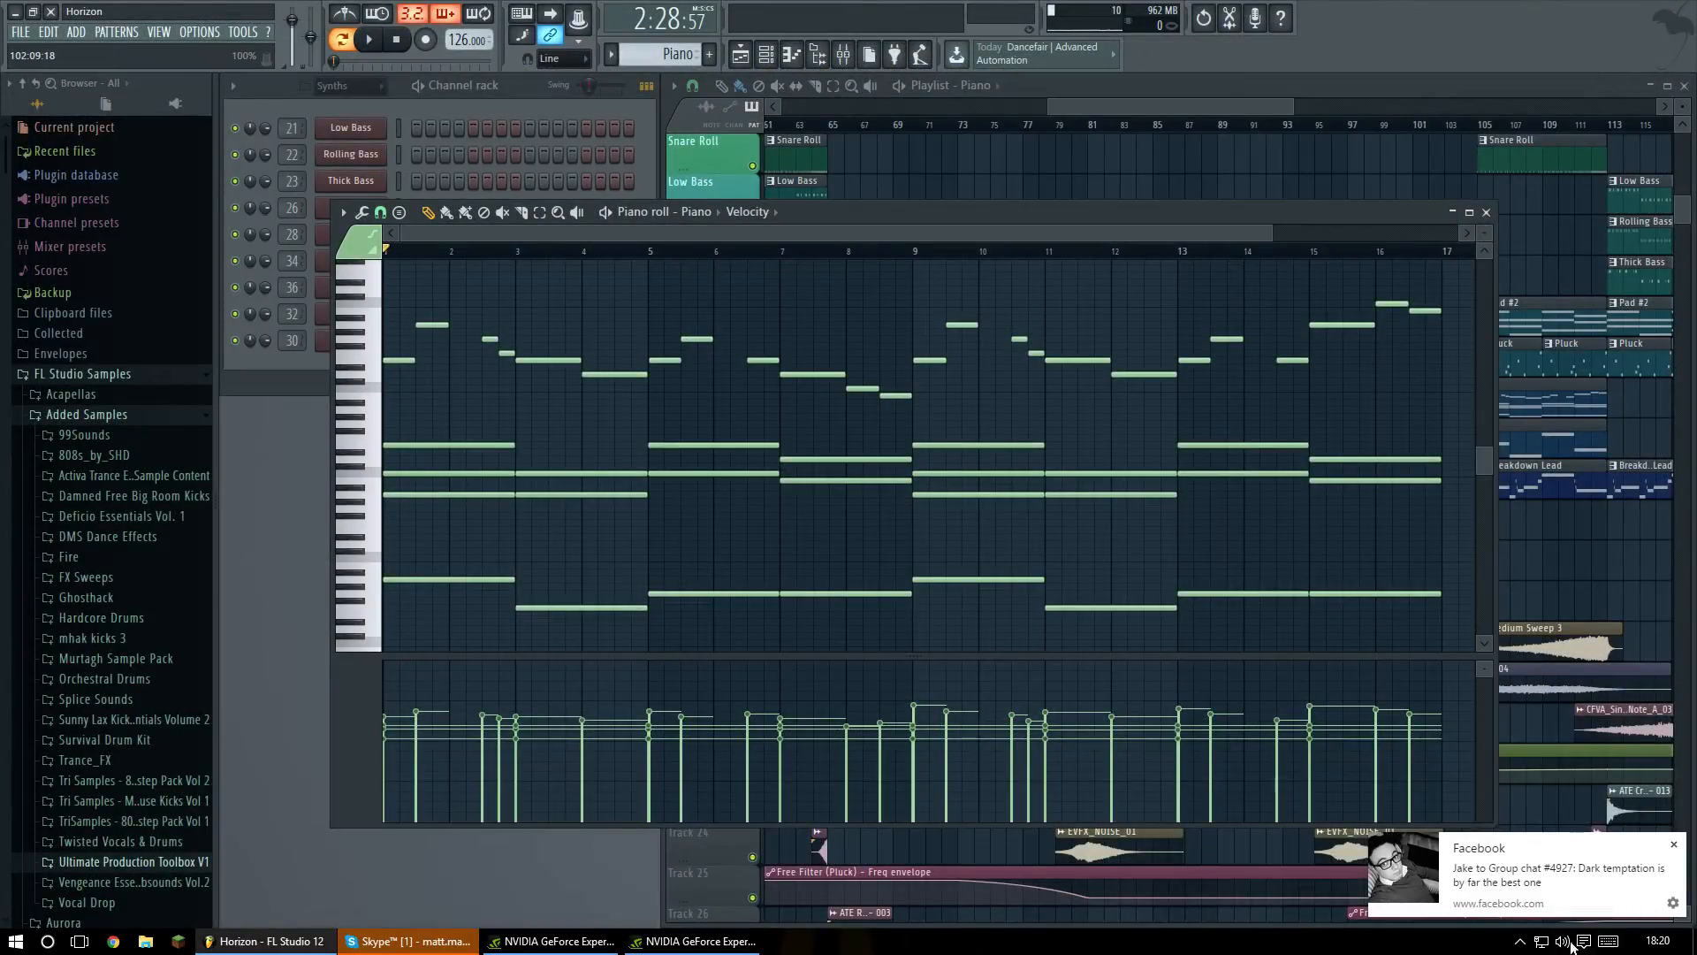
{"action": "left_click", "coordinate": [1519, 941]}
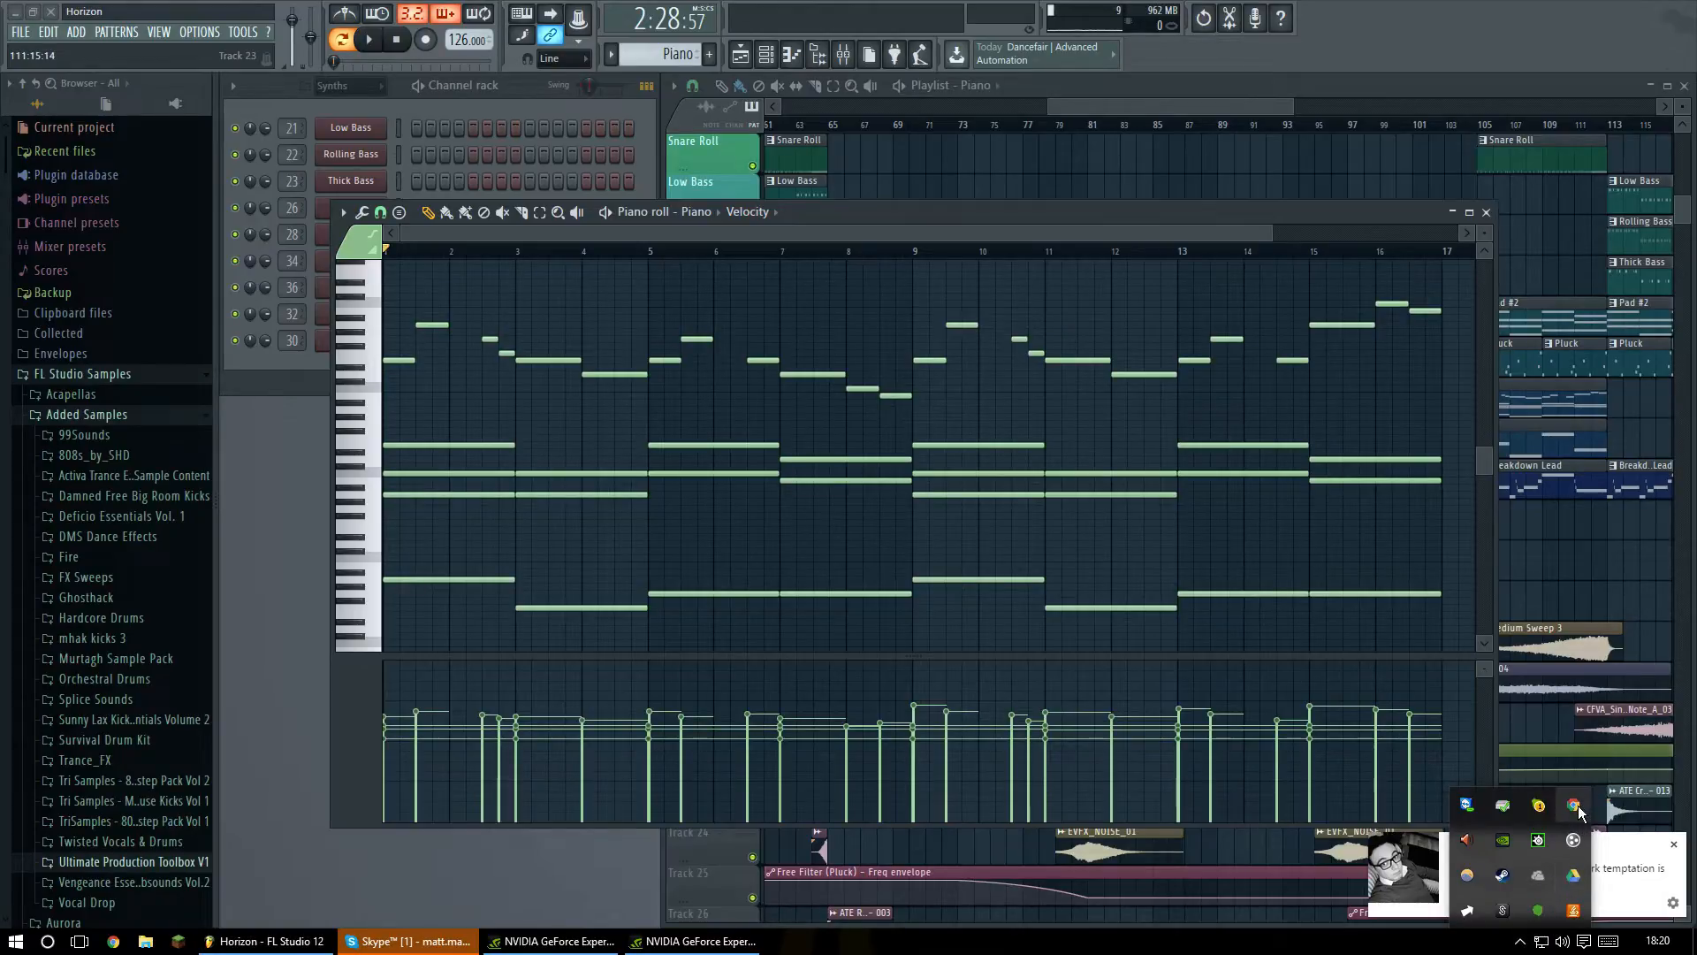
{"action": "right_click", "coordinate": [1579, 804]}
{"action": "left_click", "coordinate": [1478, 791]}
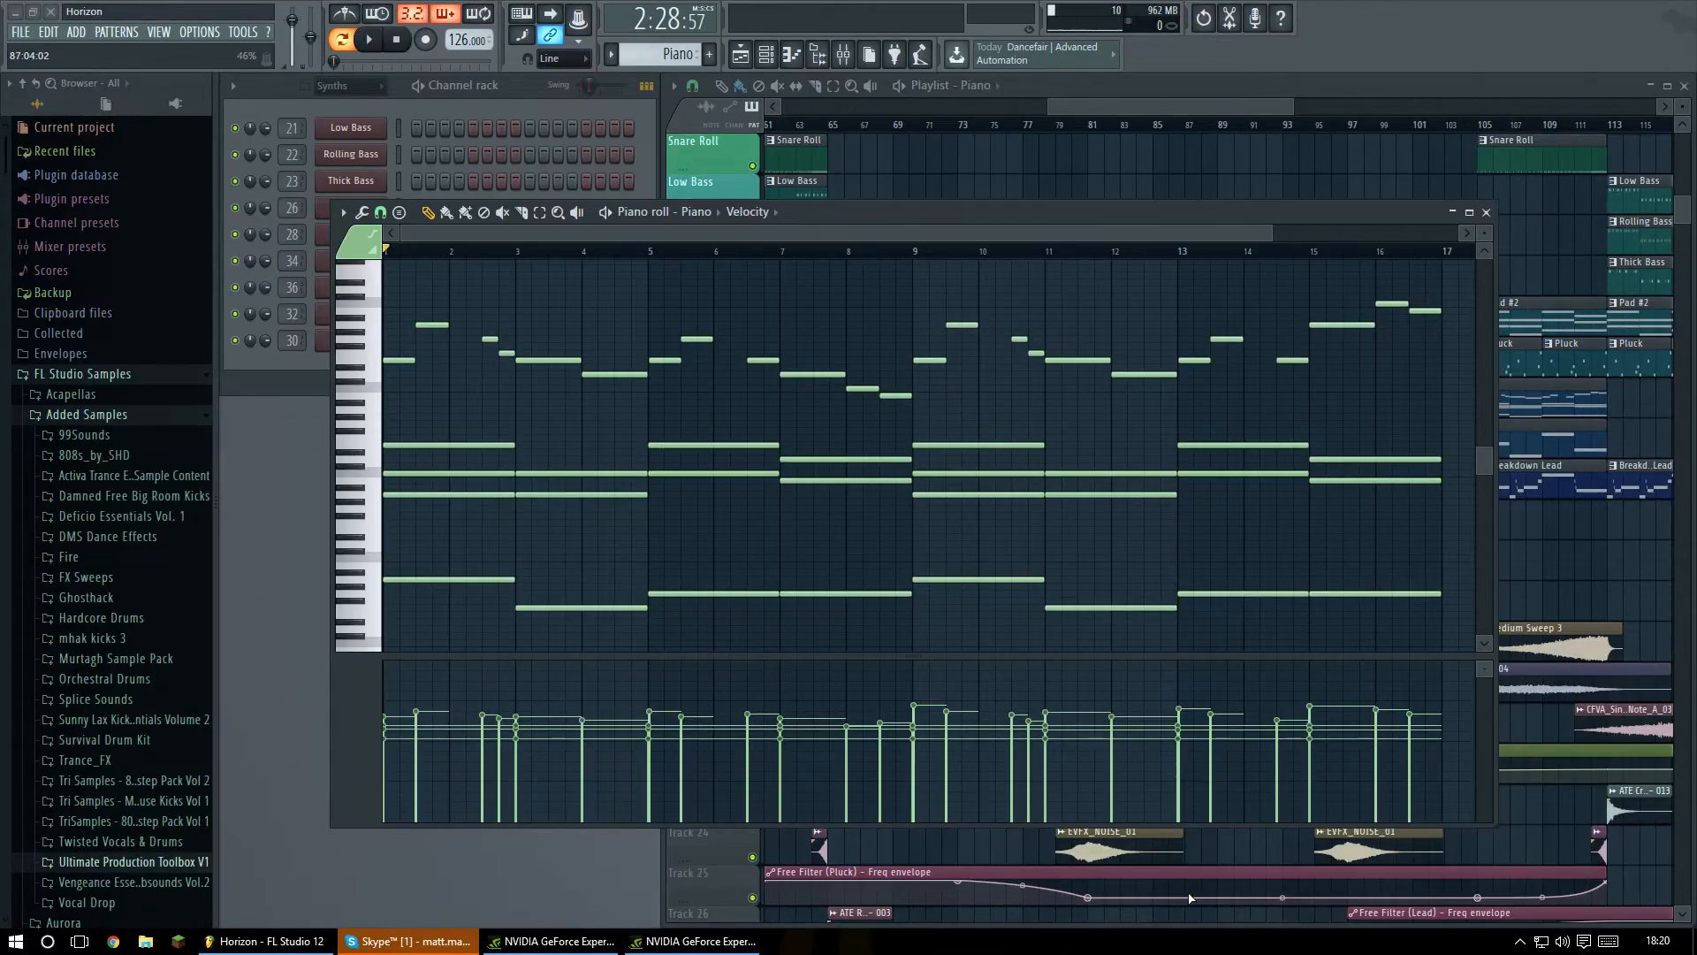
Close the piano roll and play the breakdown in song mode from bar 79 through the Piano entry.
{"action": "left_click", "coordinate": [1486, 212]}
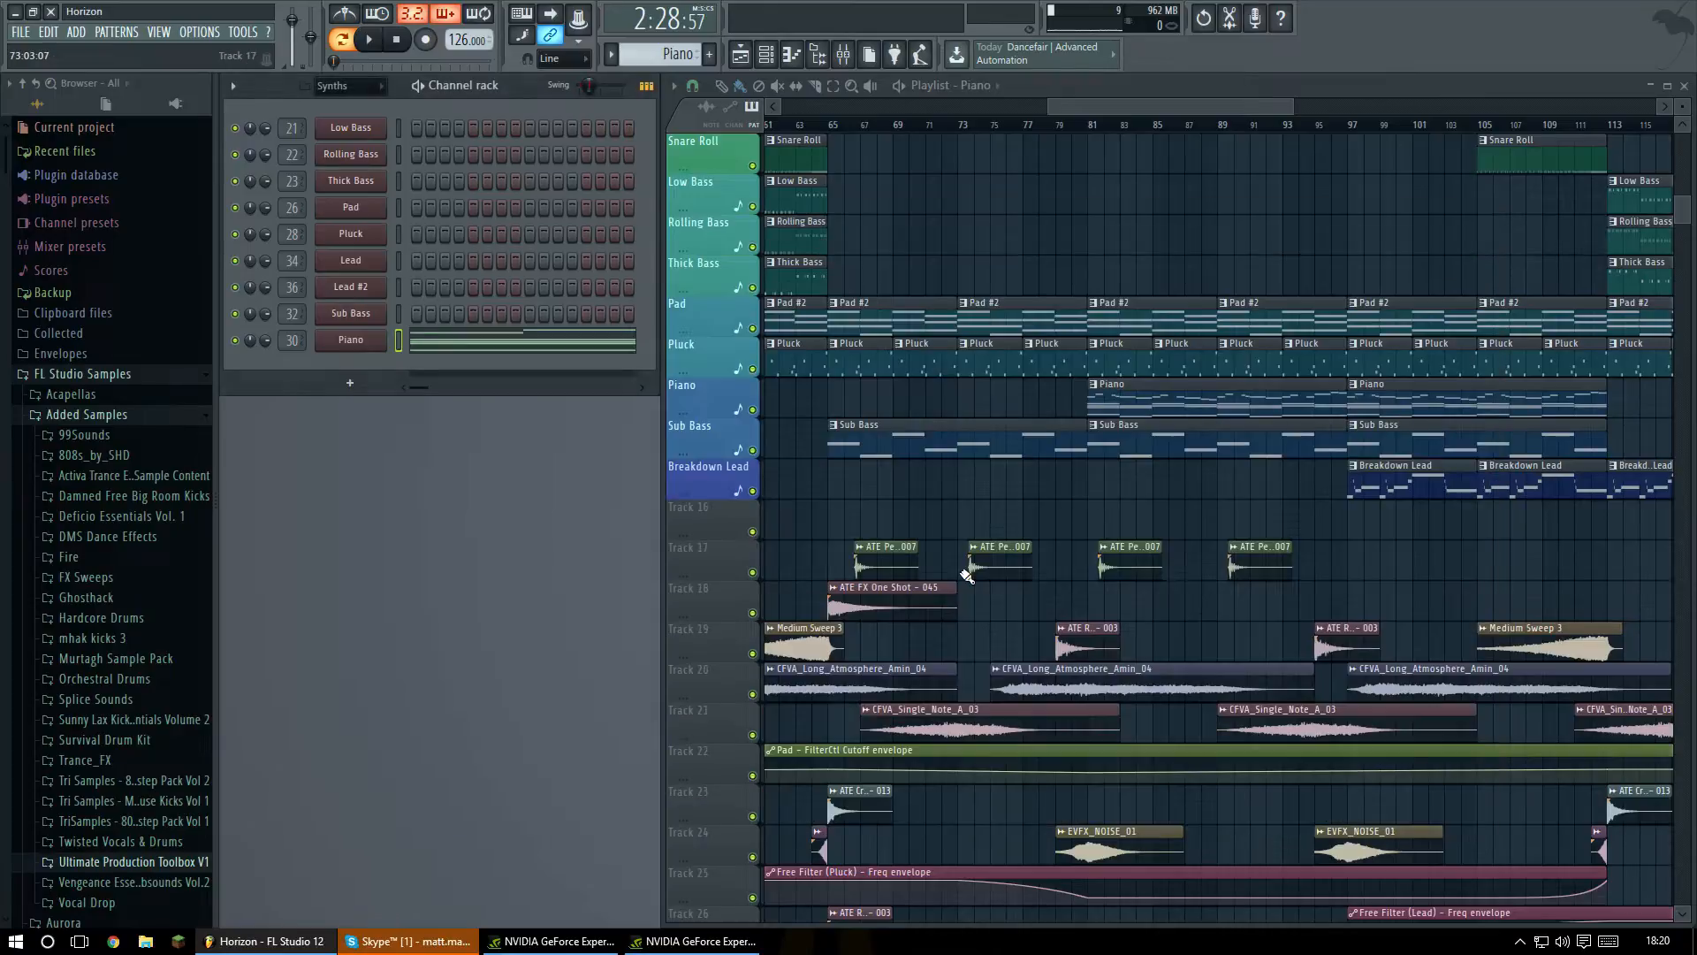
{"action": "left_click_drag", "start_coordinate": [1067, 109], "coordinate": [1060, 109]}
{"action": "left_click", "coordinate": [855, 125]}
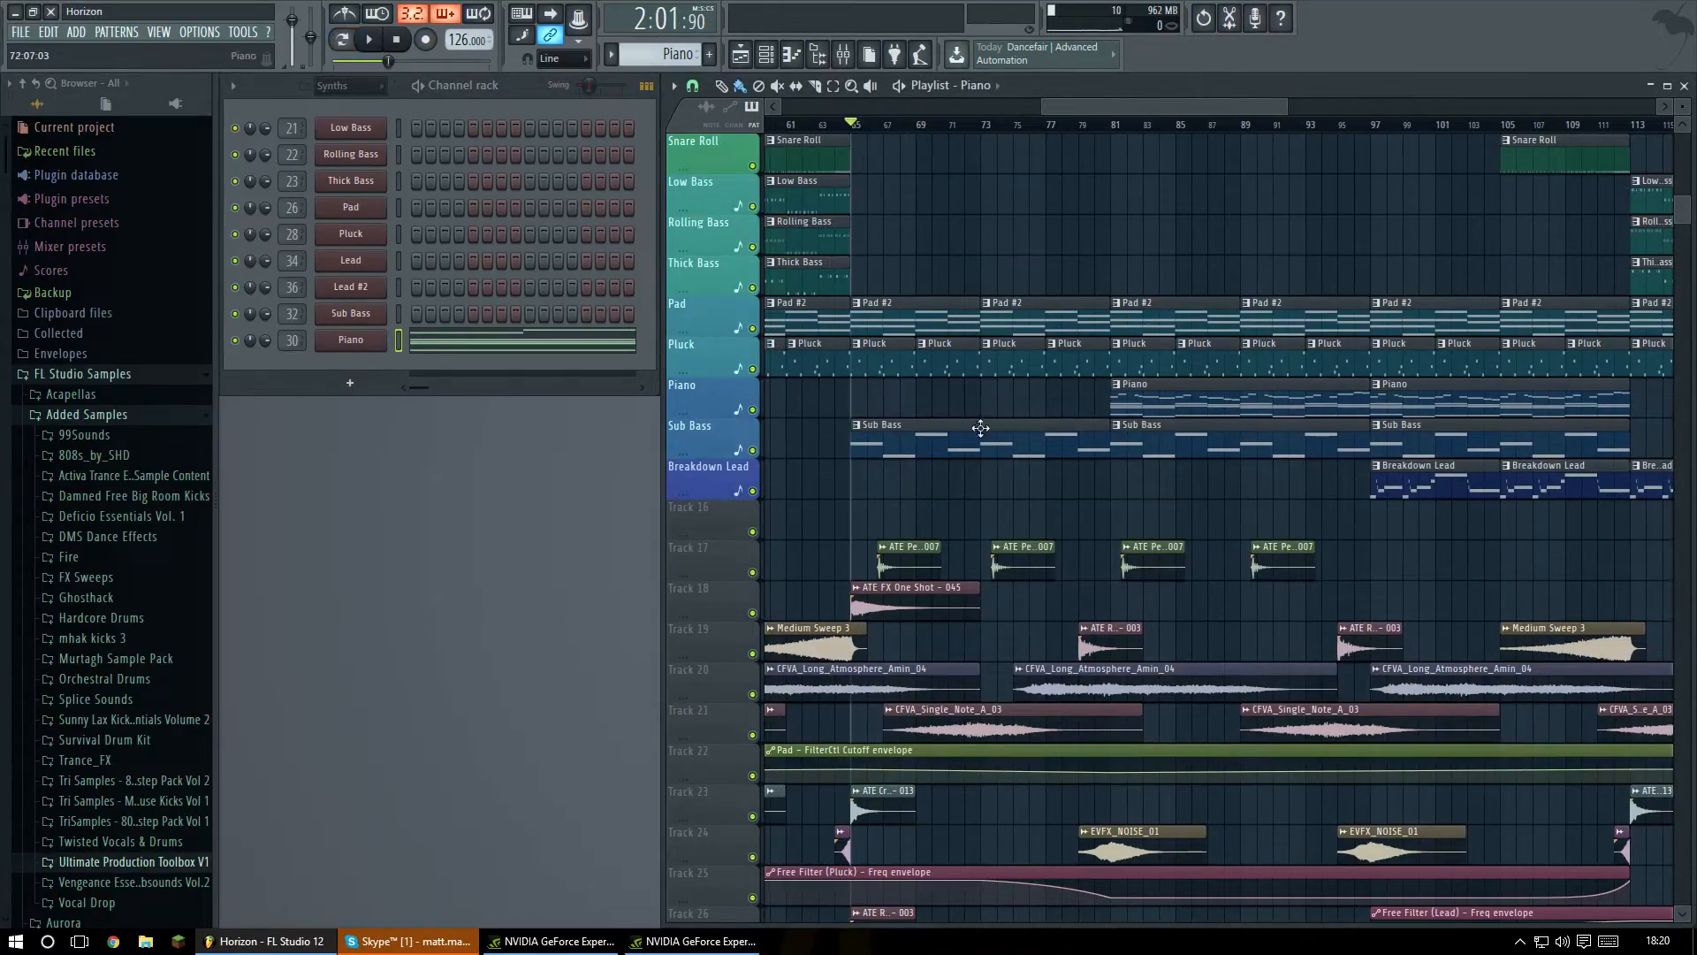
{"action": "left_click", "coordinate": [1084, 126]}
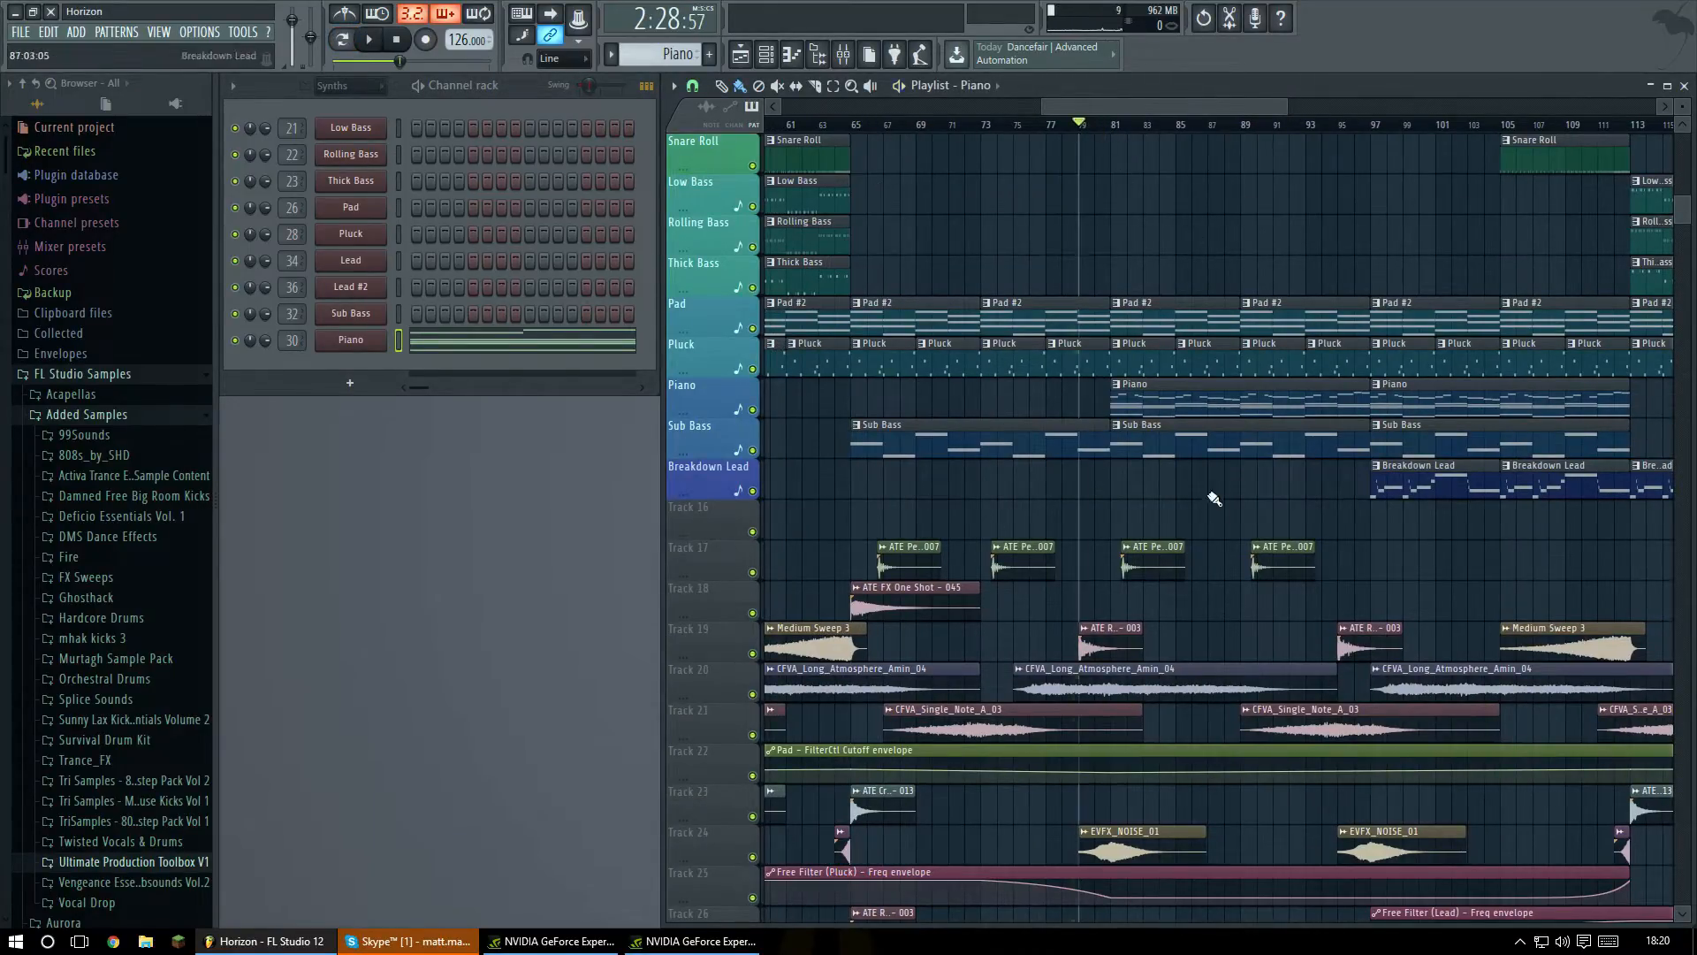
{"action": "key", "text": "space"}
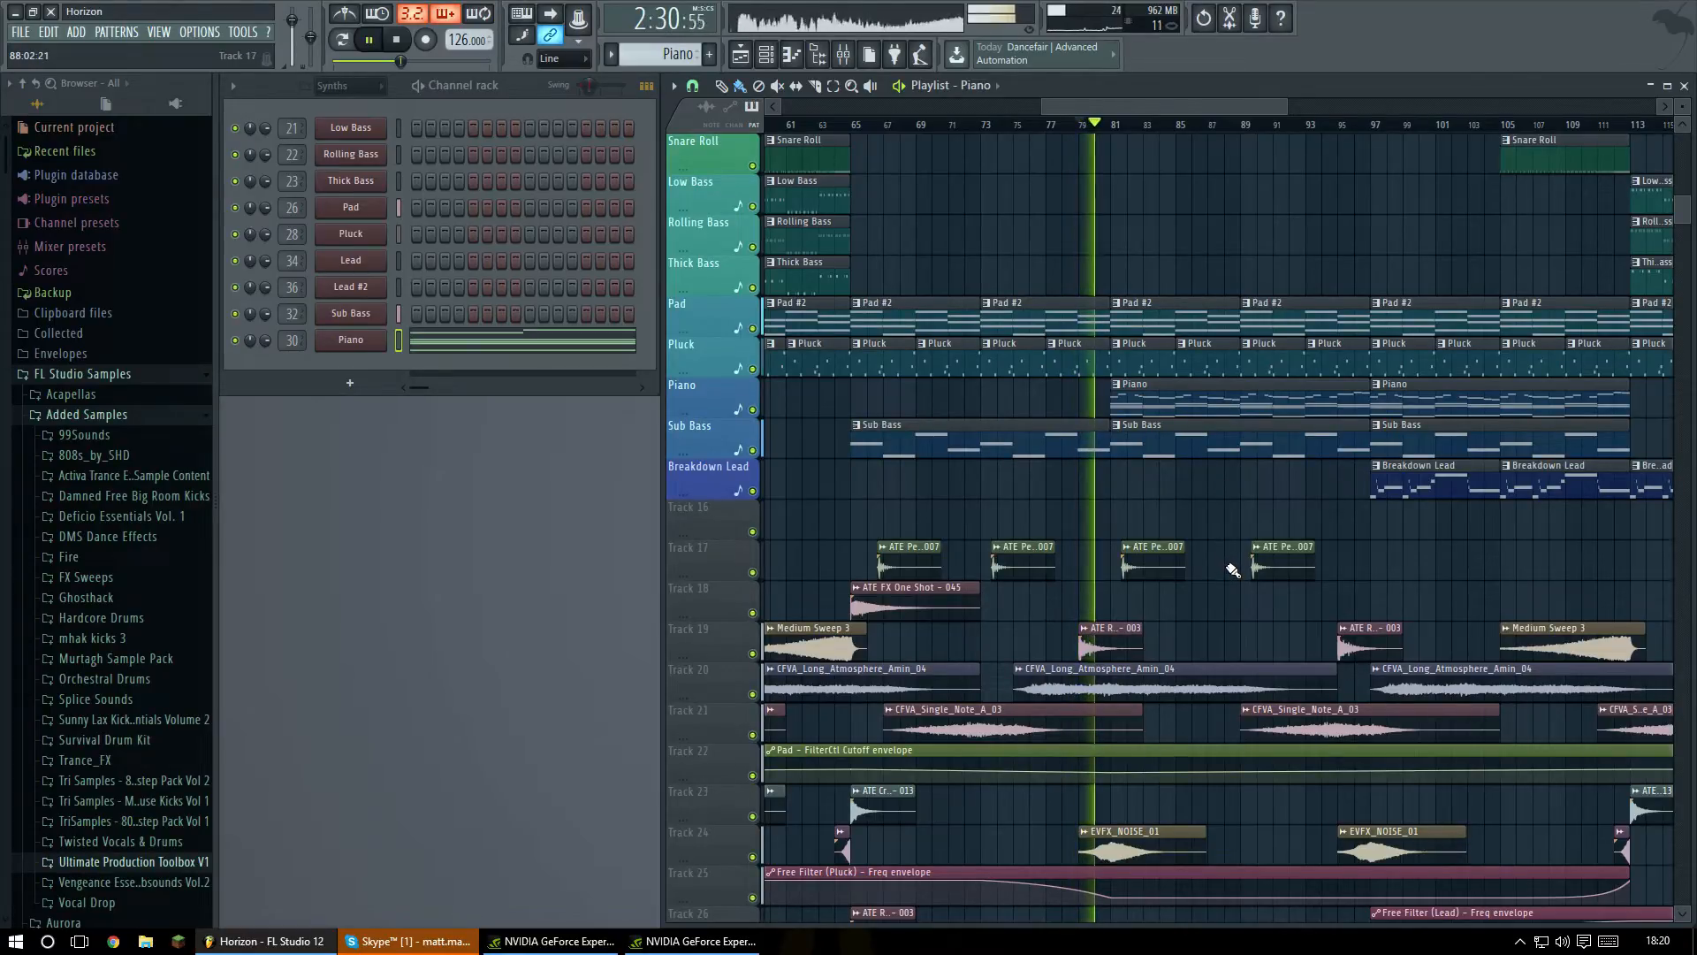
{"action": "scroll", "coordinate": [1229, 548], "scroll_direction": "down", "scroll_amount": 4}
{"action": "key", "text": "space"}
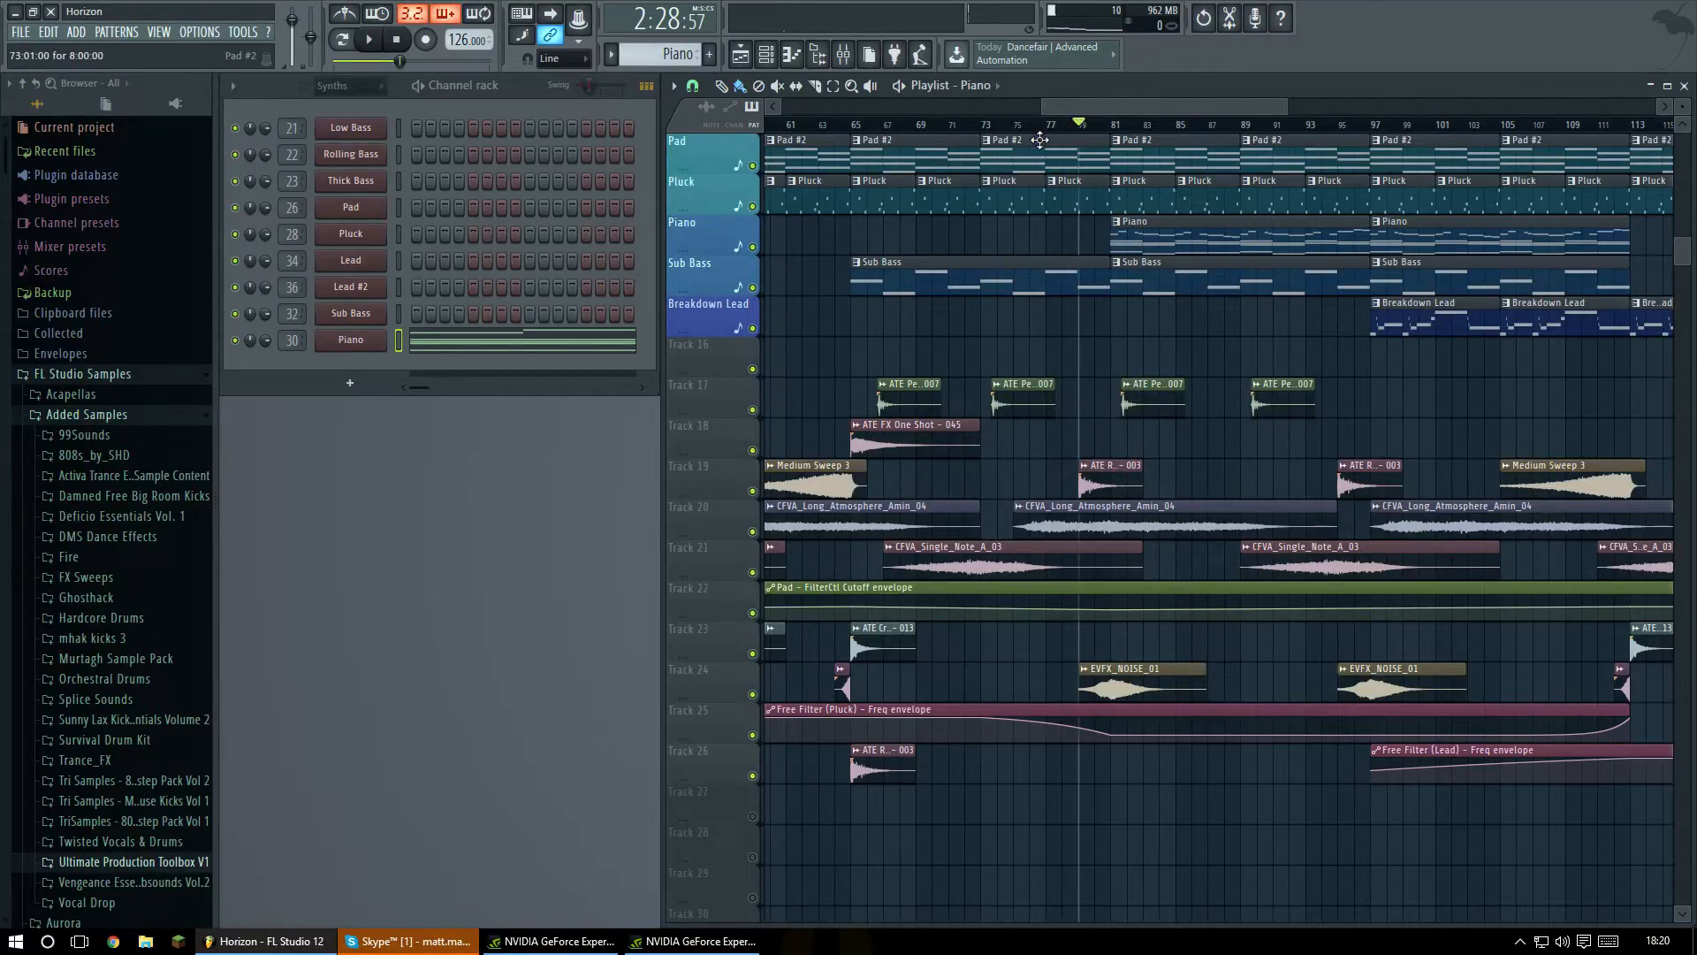
Open the EVFX_NOISE_01 sample used at bar 79, inspect its waveform and settings, and close it.
{"action": "scroll", "coordinate": [1159, 483], "scroll_direction": "up", "scroll_amount": 5}
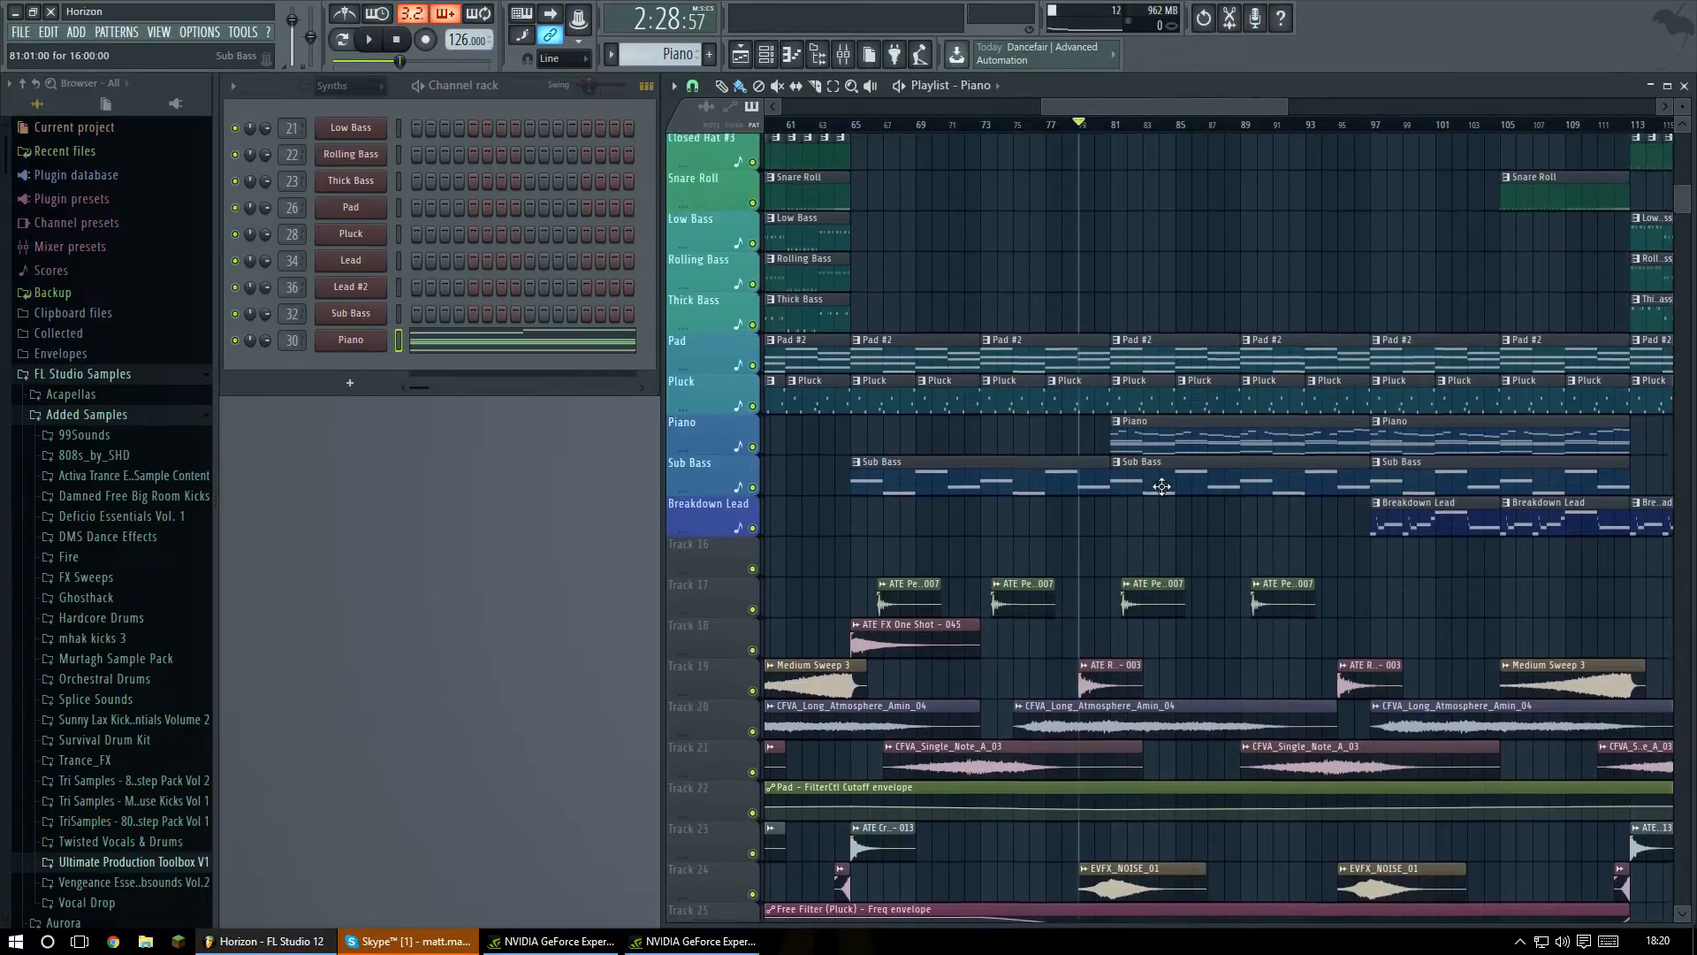
{"action": "scroll", "coordinate": [1153, 433], "scroll_direction": "down", "scroll_amount": 6}
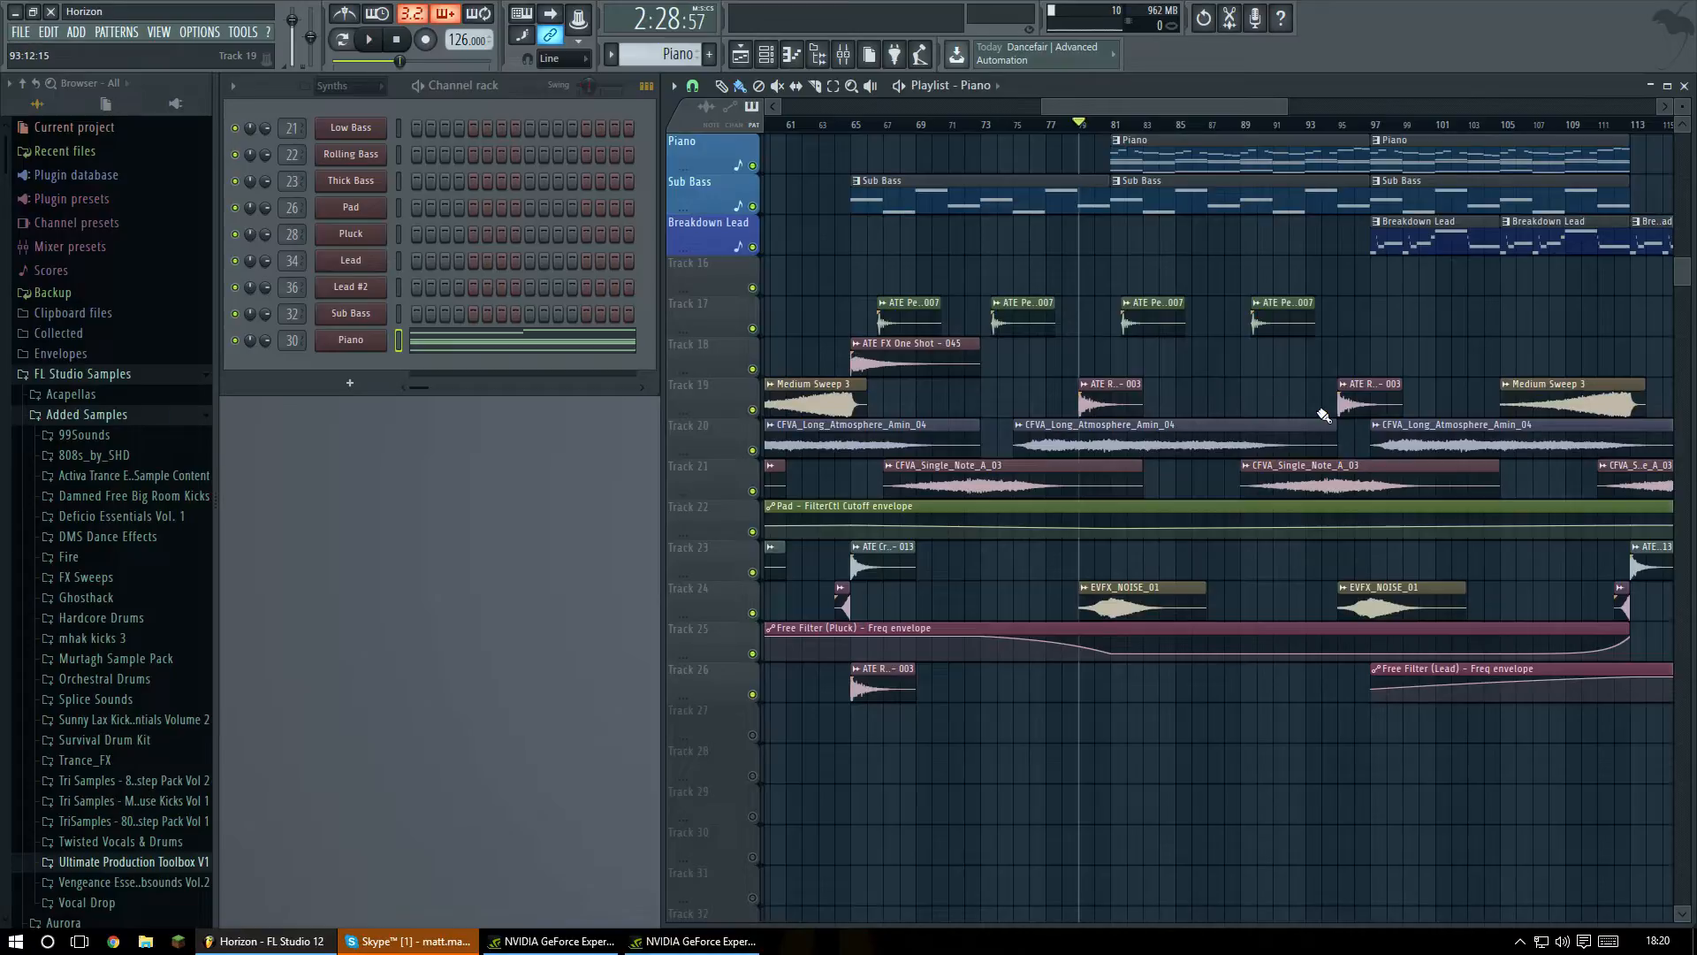
{"action": "left_click", "coordinate": [1119, 587]}
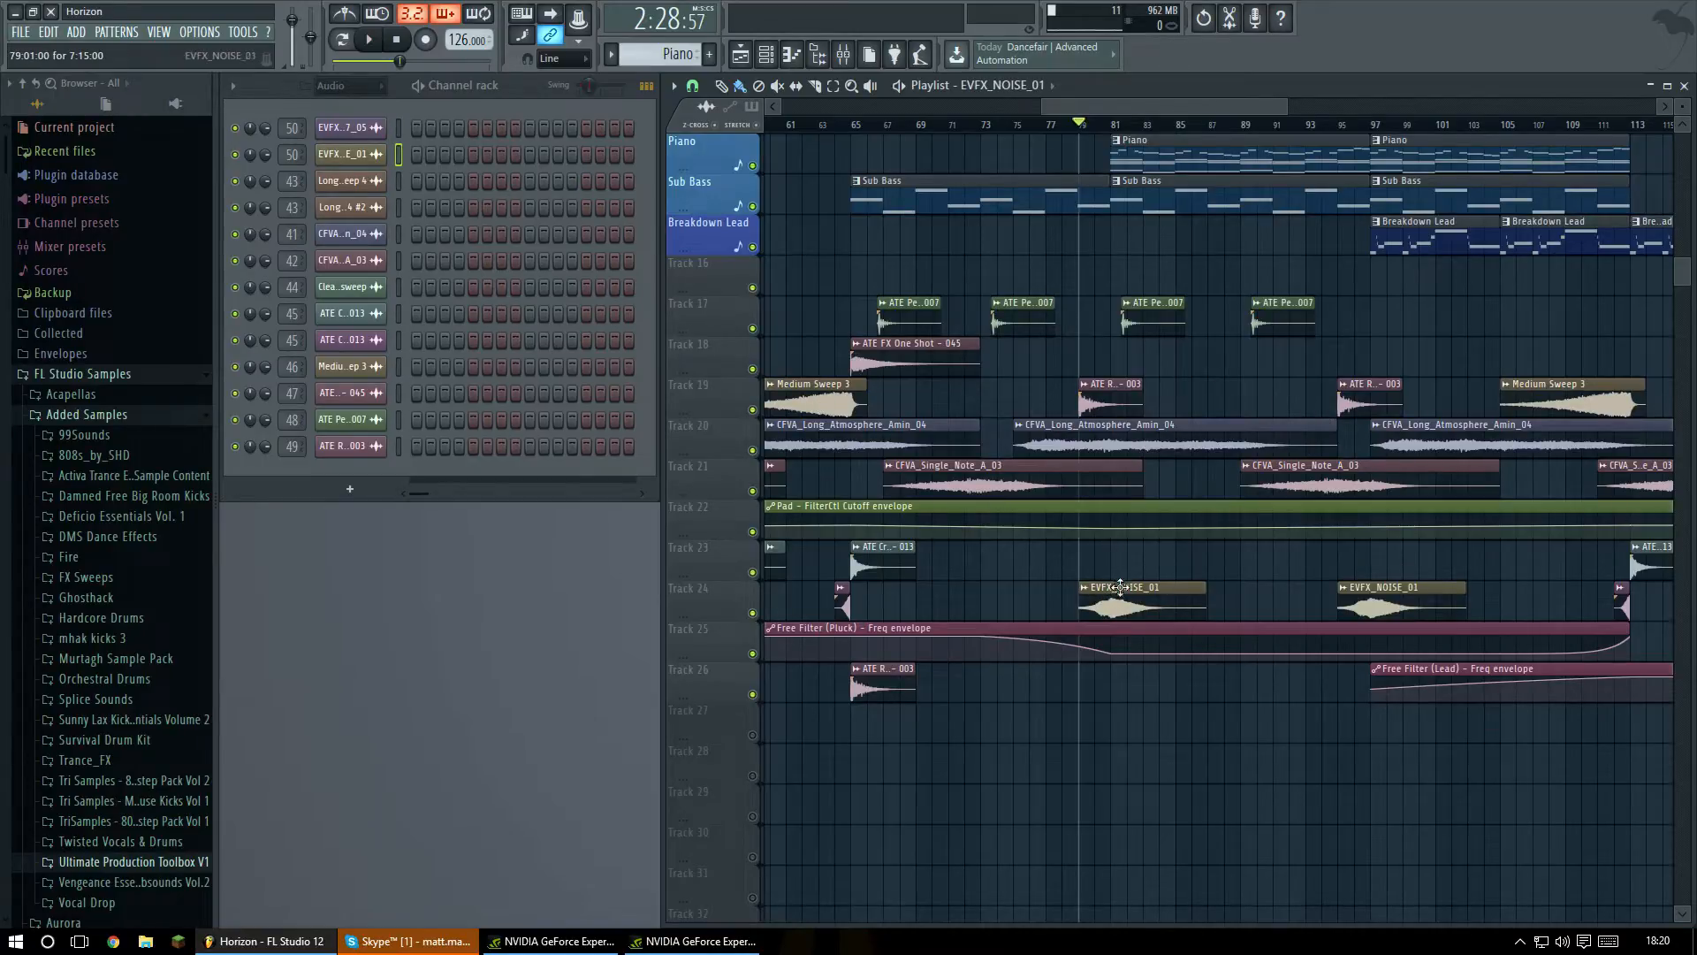
{"action": "double_click", "coordinate": [1120, 587]}
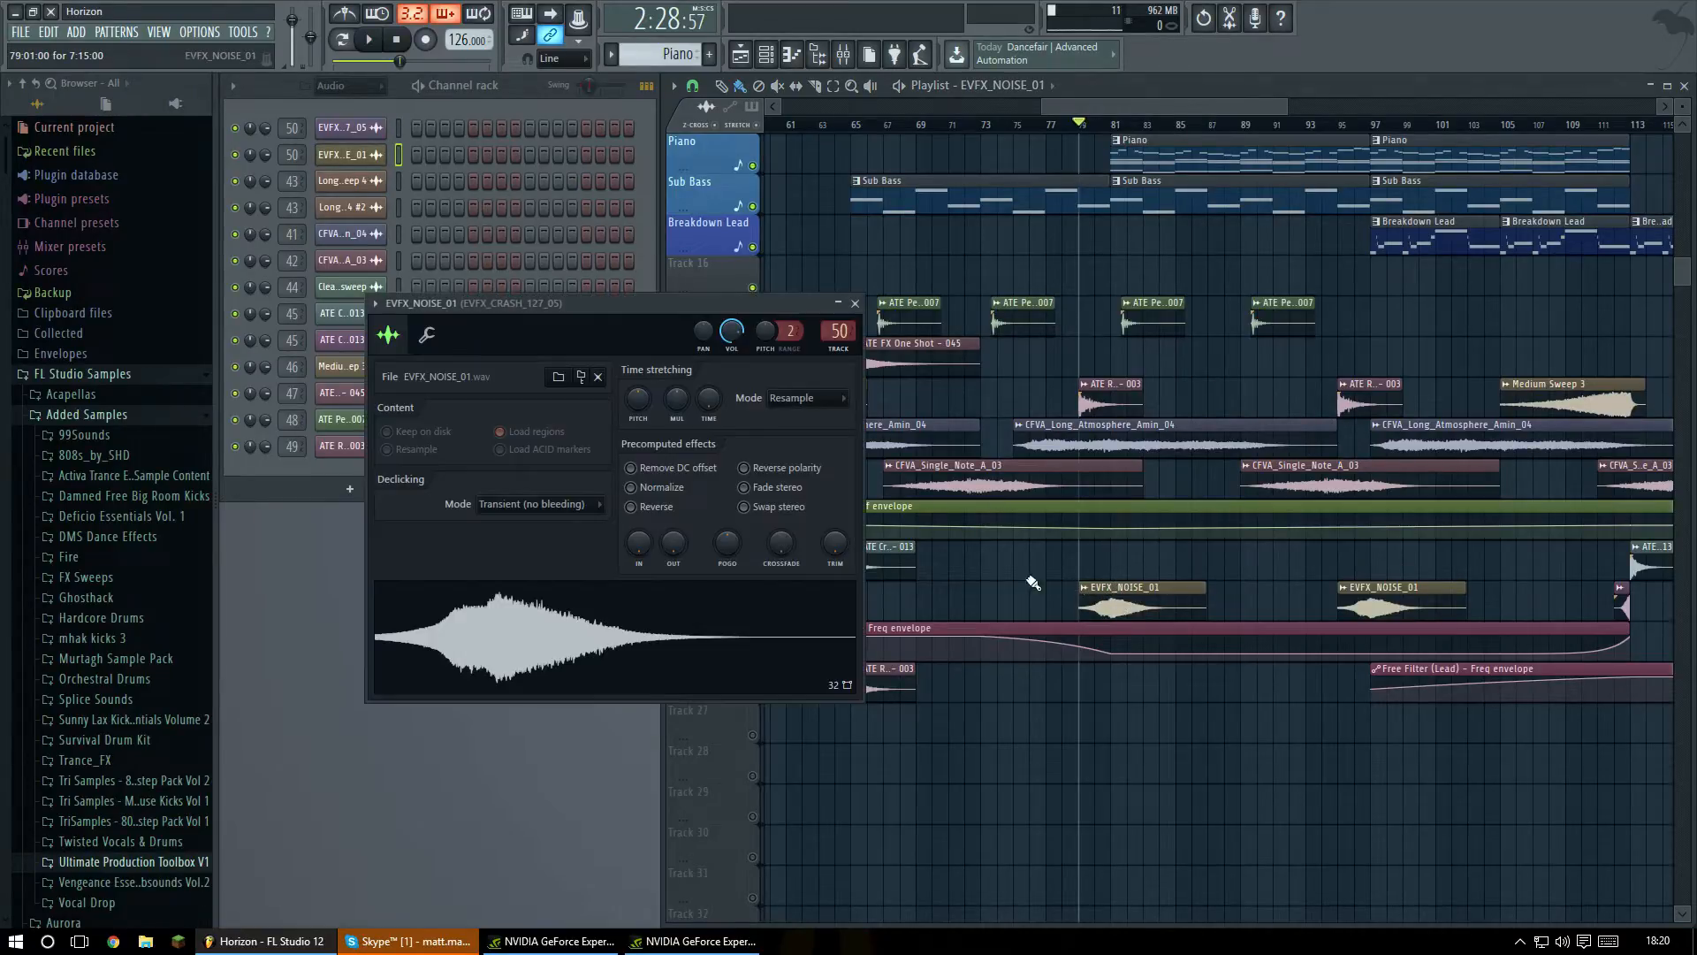
{"action": "left_click", "coordinate": [857, 305]}
Reopen the Piano pattern from bar 81 in the piano roll, switch to pattern mode, and close the roll again.
{"action": "scroll", "coordinate": [1167, 495], "scroll_direction": "up", "scroll_amount": 5}
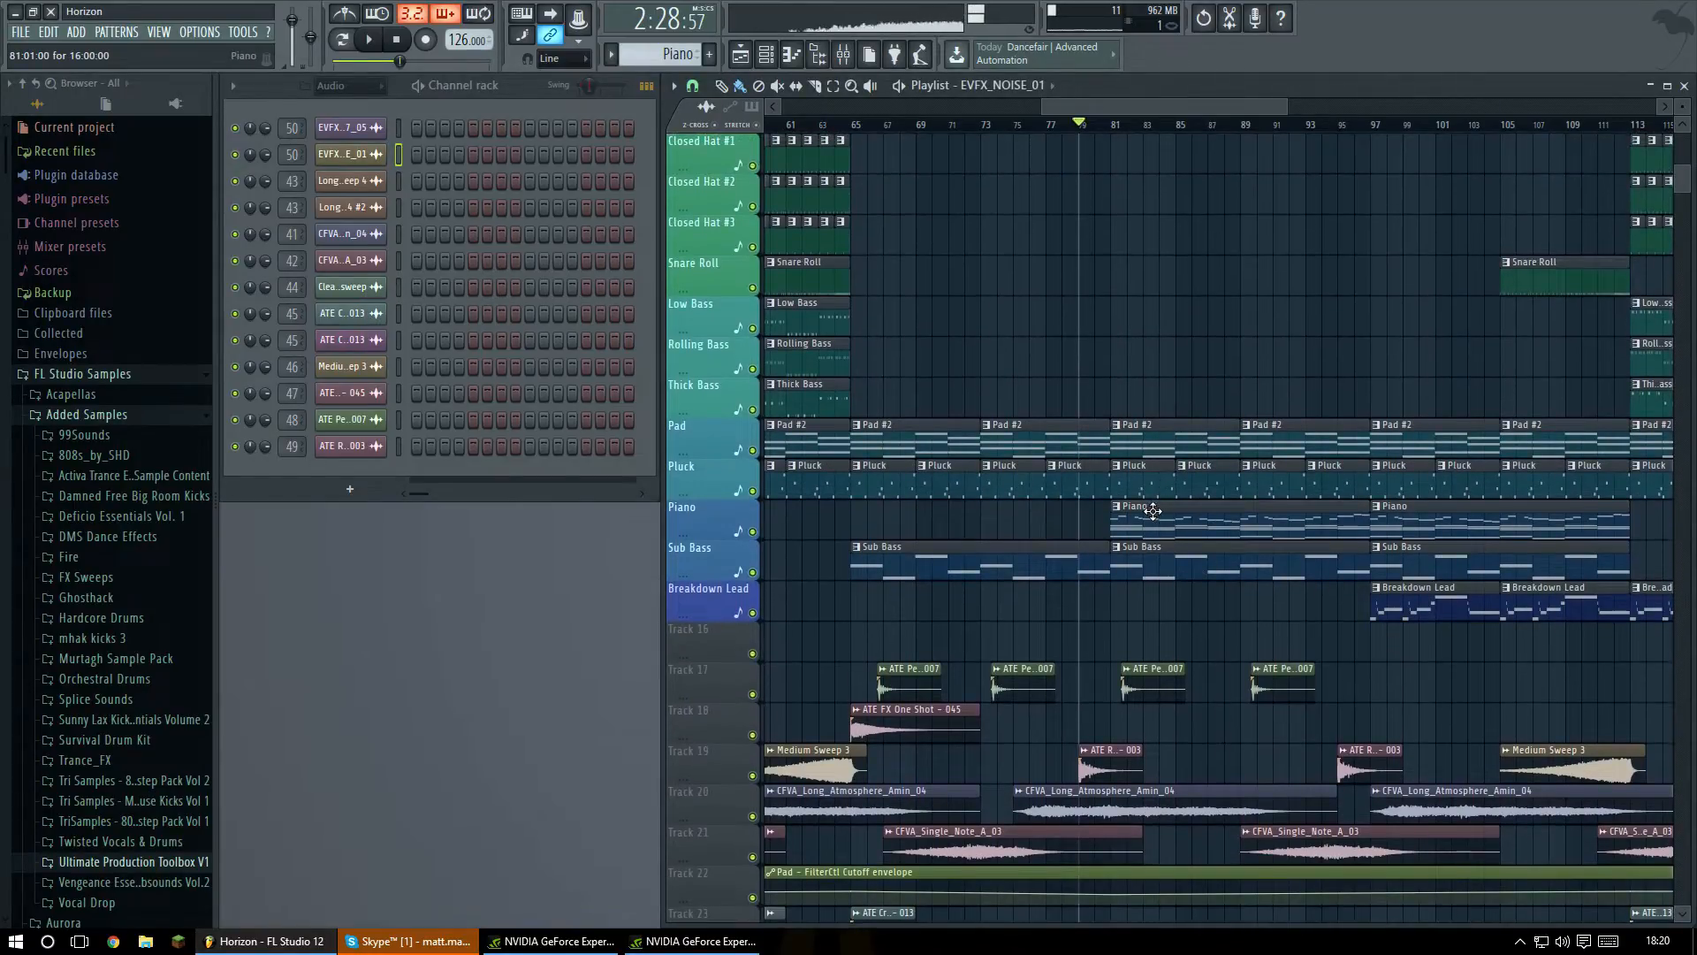
{"action": "double_click", "coordinate": [1159, 508]}
{"action": "left_click_drag", "start_coordinate": [778, 234], "coordinate": [658, 231]}
{"action": "left_click", "coordinate": [342, 40]}
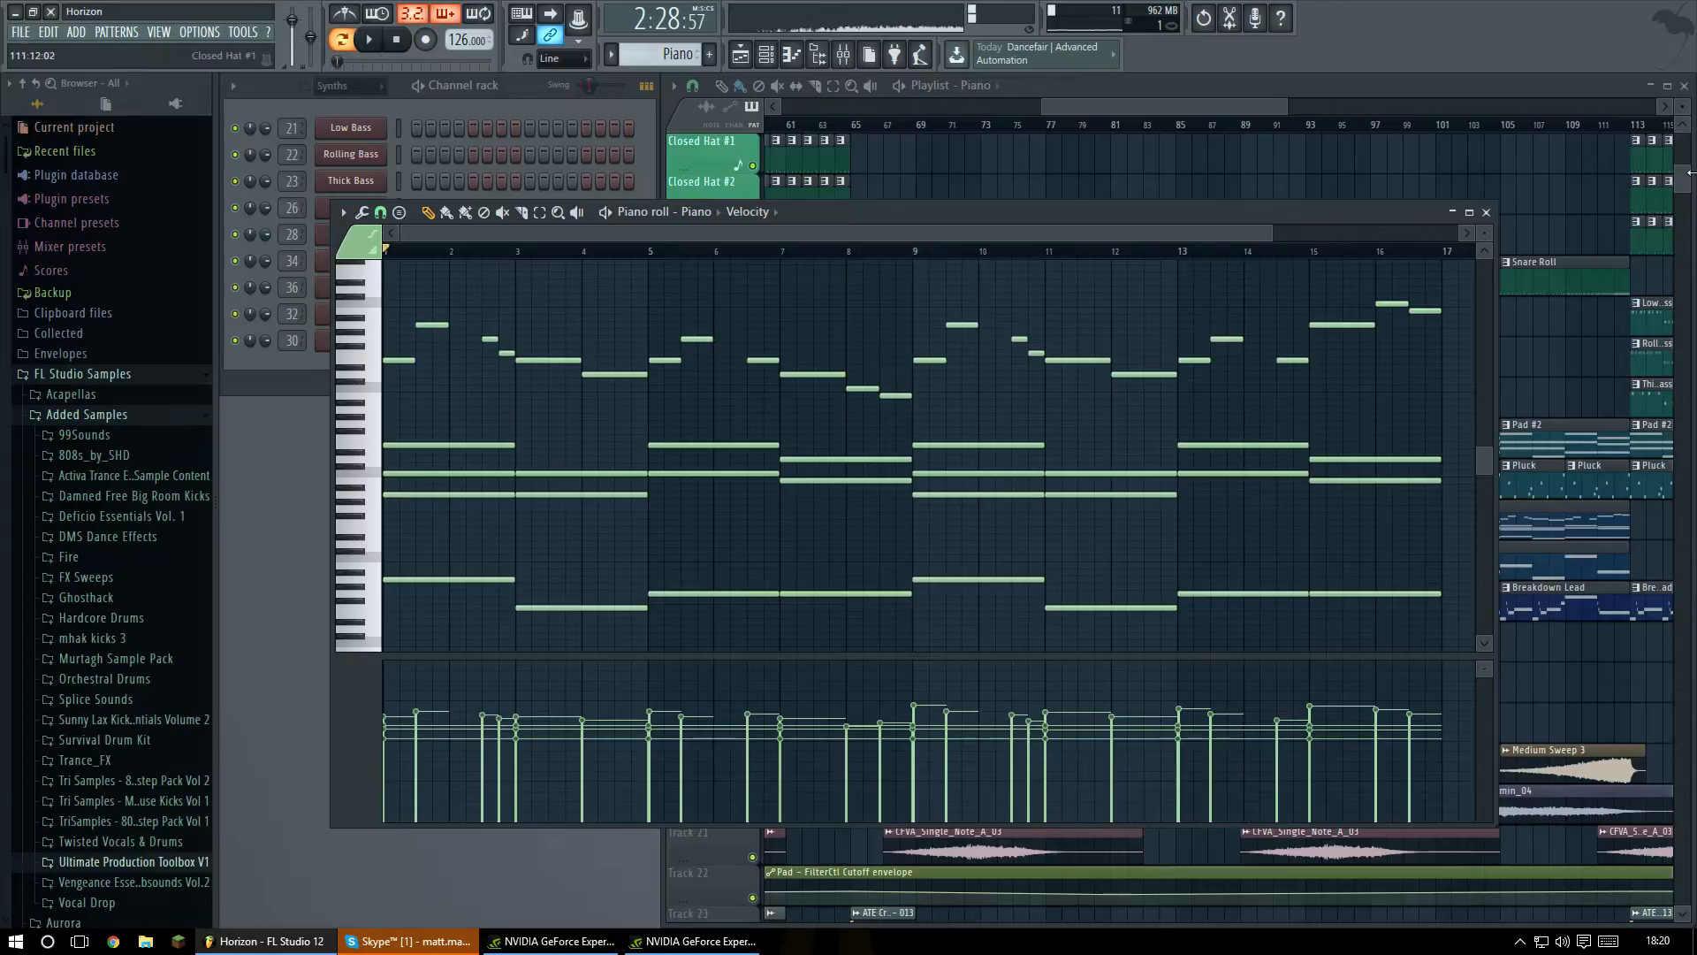
{"action": "left_click", "coordinate": [1488, 213]}
Inspect the Rich Stereo Grand program loaded in the Piano channel's DirectWave instrument, and close the plugin.
{"action": "left_click", "coordinate": [351, 340]}
{"action": "left_click_drag", "start_coordinate": [643, 293], "coordinate": [694, 251]}
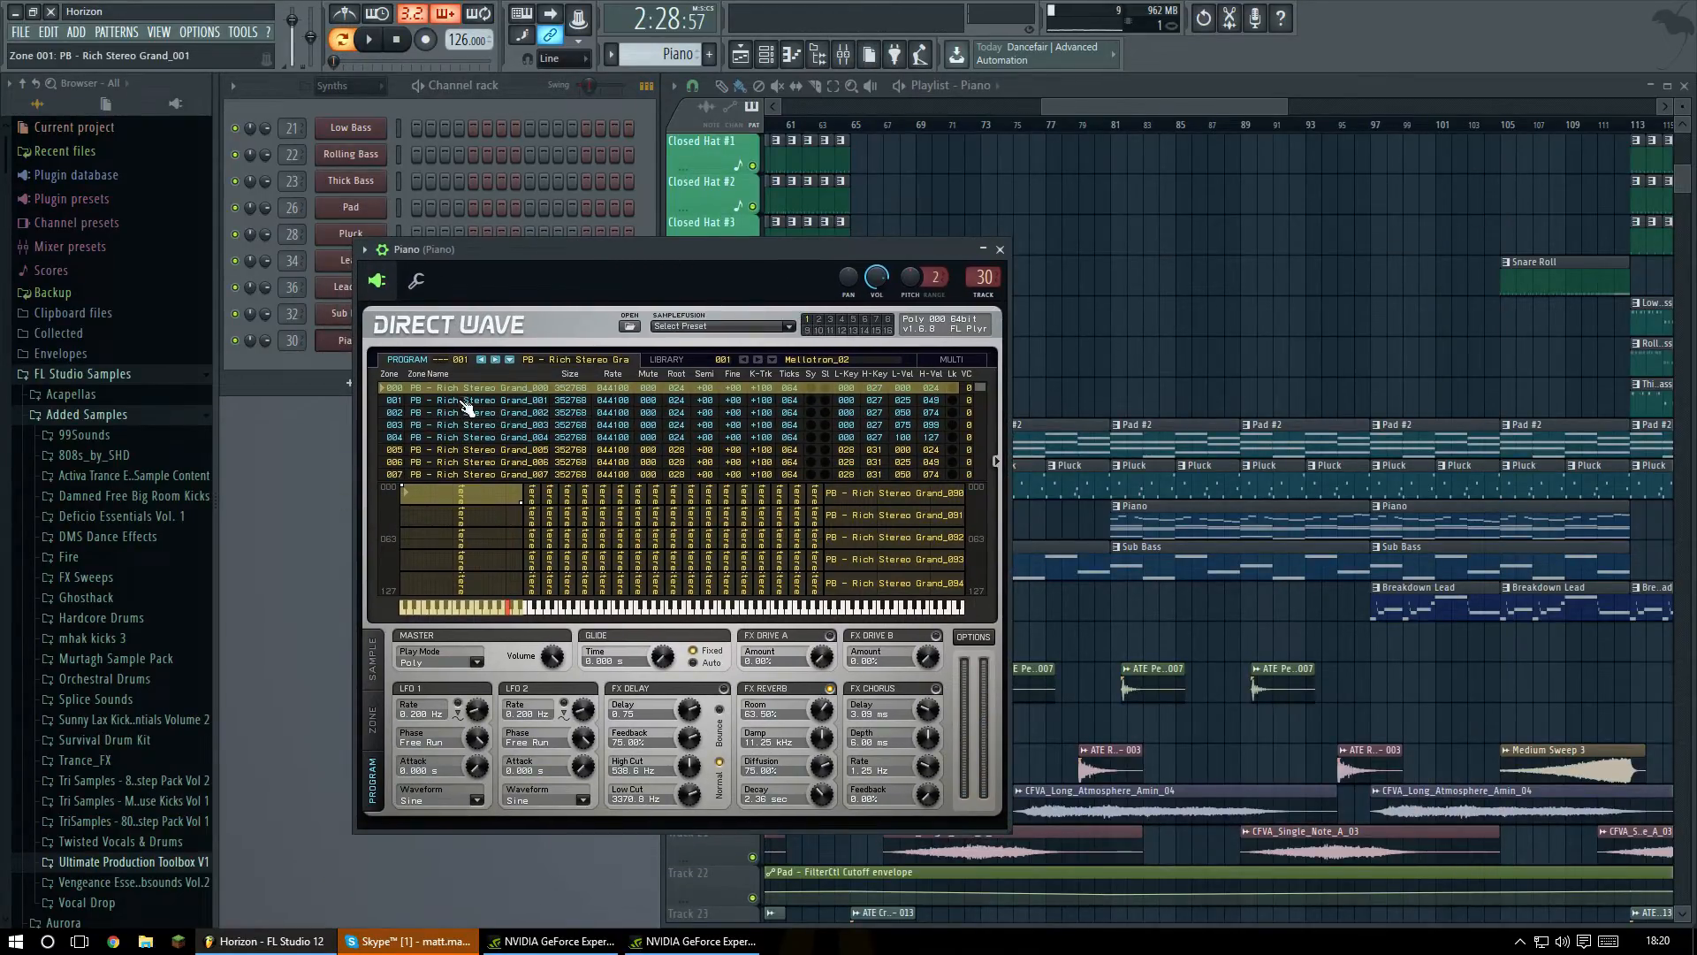
{"action": "left_click", "coordinate": [1006, 251]}
Browse the Ultimate Production Toolbox V1 folder down to FL Studio Content, DW Library, Pianos & EPs.
{"action": "scroll", "coordinate": [151, 681], "scroll_direction": "down", "scroll_amount": 5}
{"action": "left_click", "coordinate": [120, 394]}
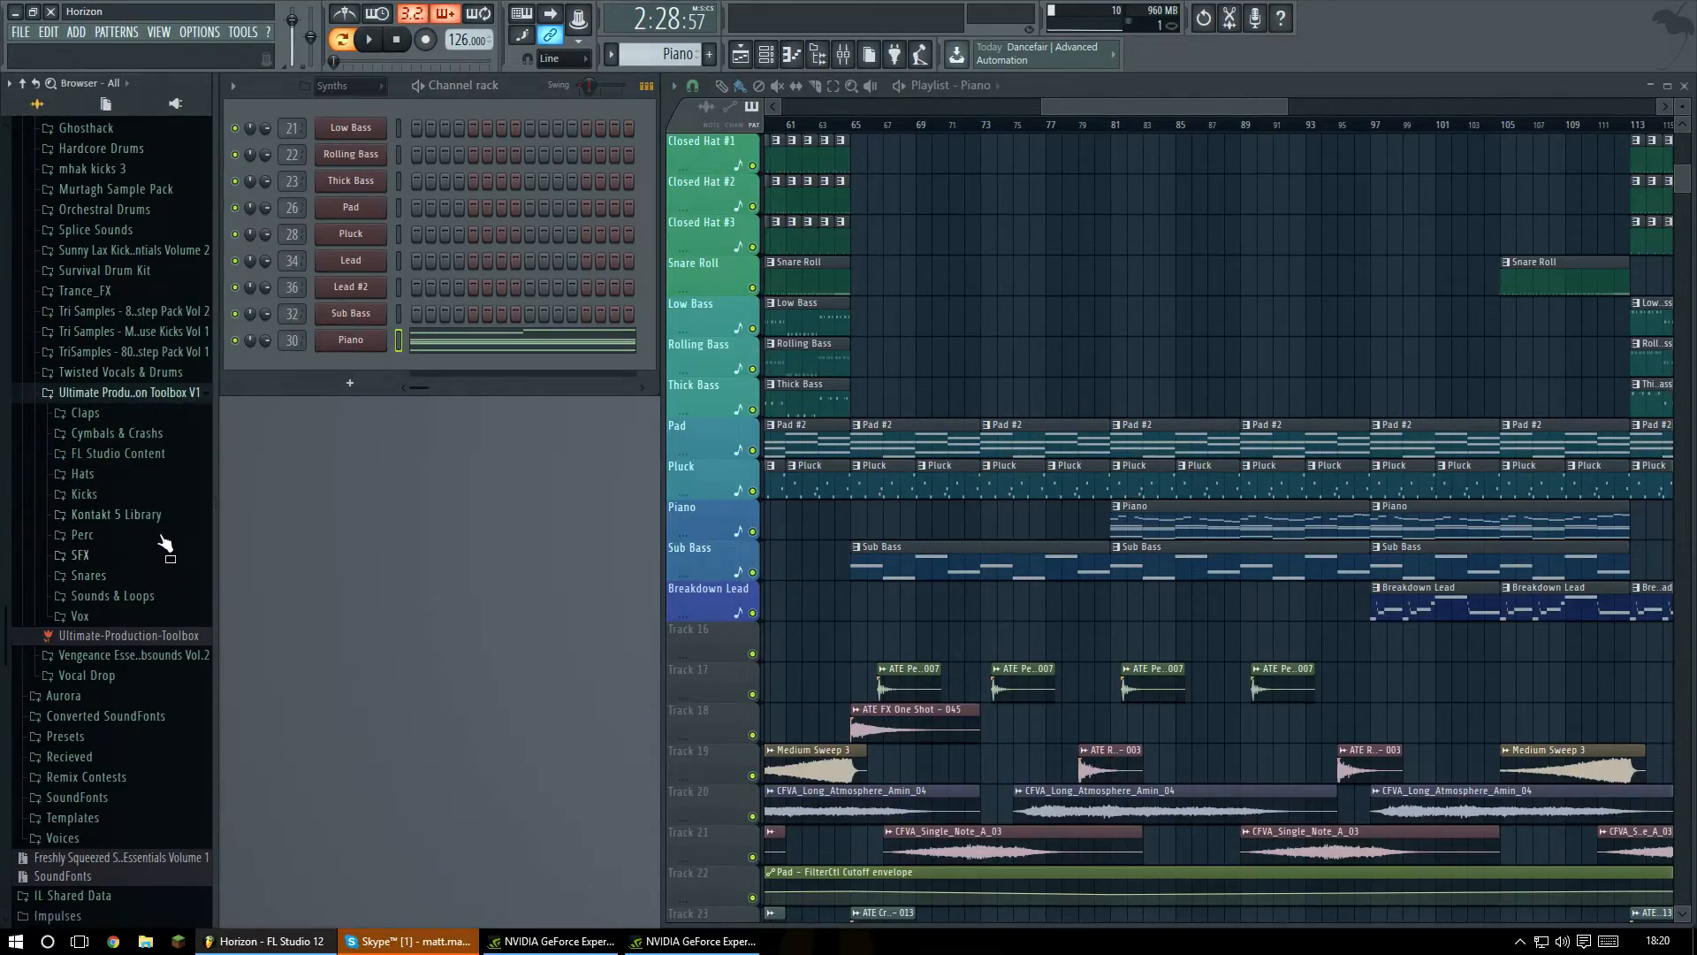
{"action": "left_click", "coordinate": [113, 434]}
{"action": "left_click", "coordinate": [113, 435]}
{"action": "left_click", "coordinate": [115, 453]}
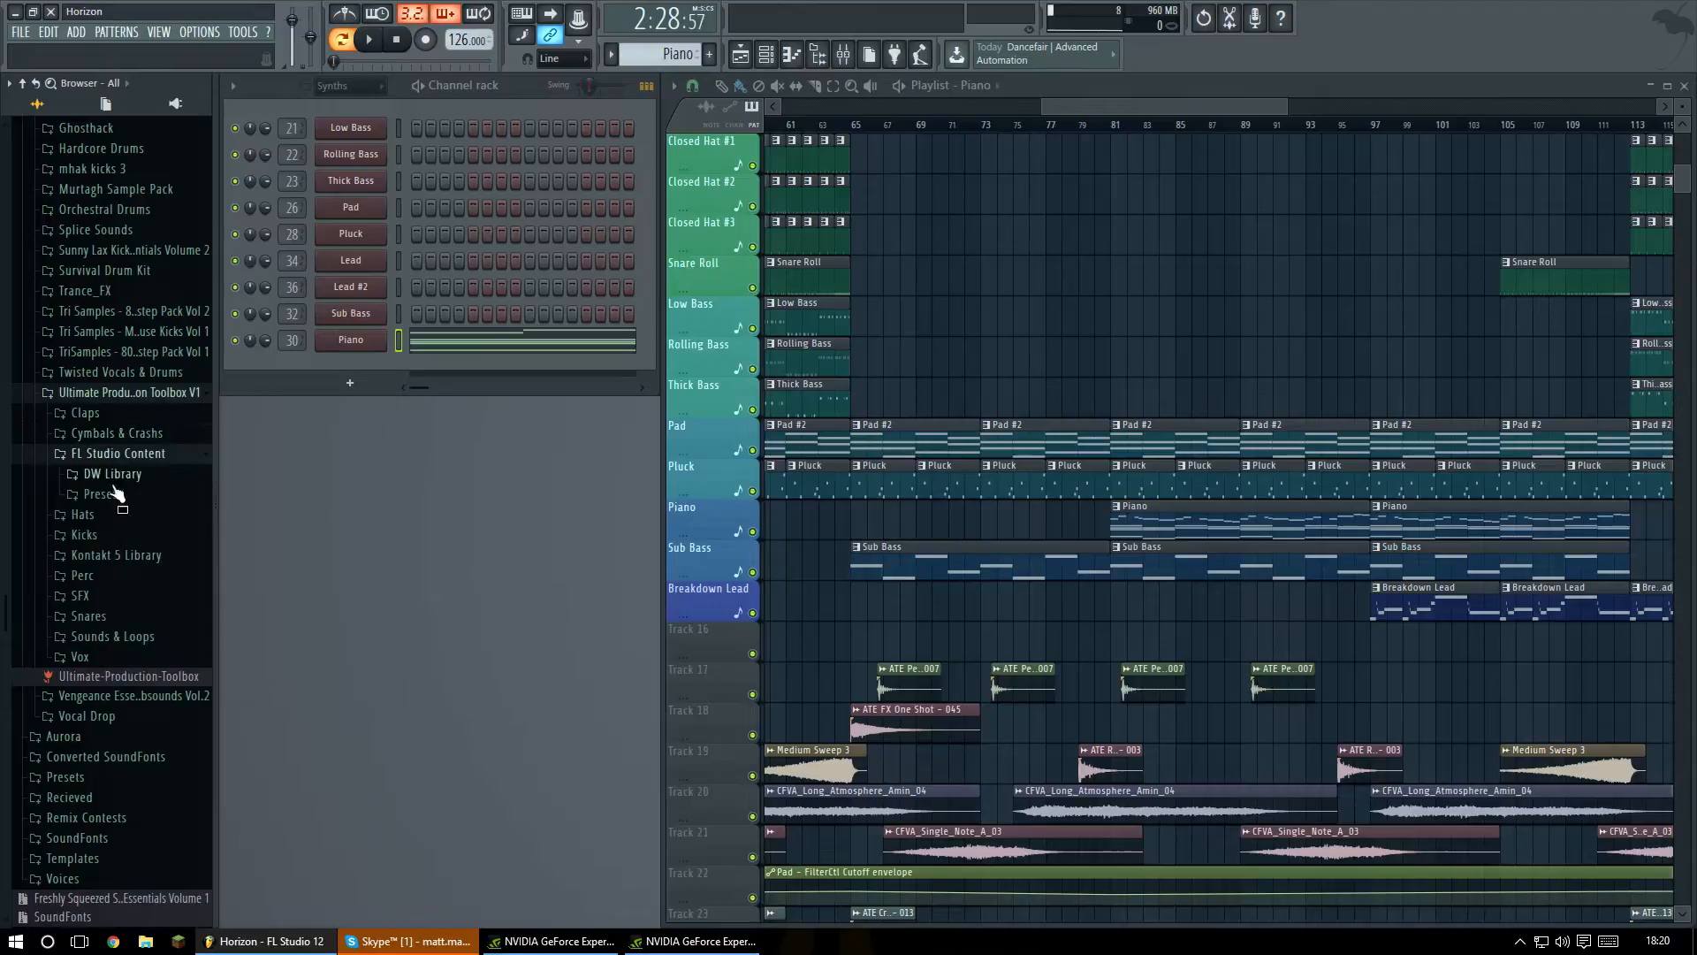
{"action": "left_click", "coordinate": [113, 476]}
{"action": "left_click", "coordinate": [124, 596]}
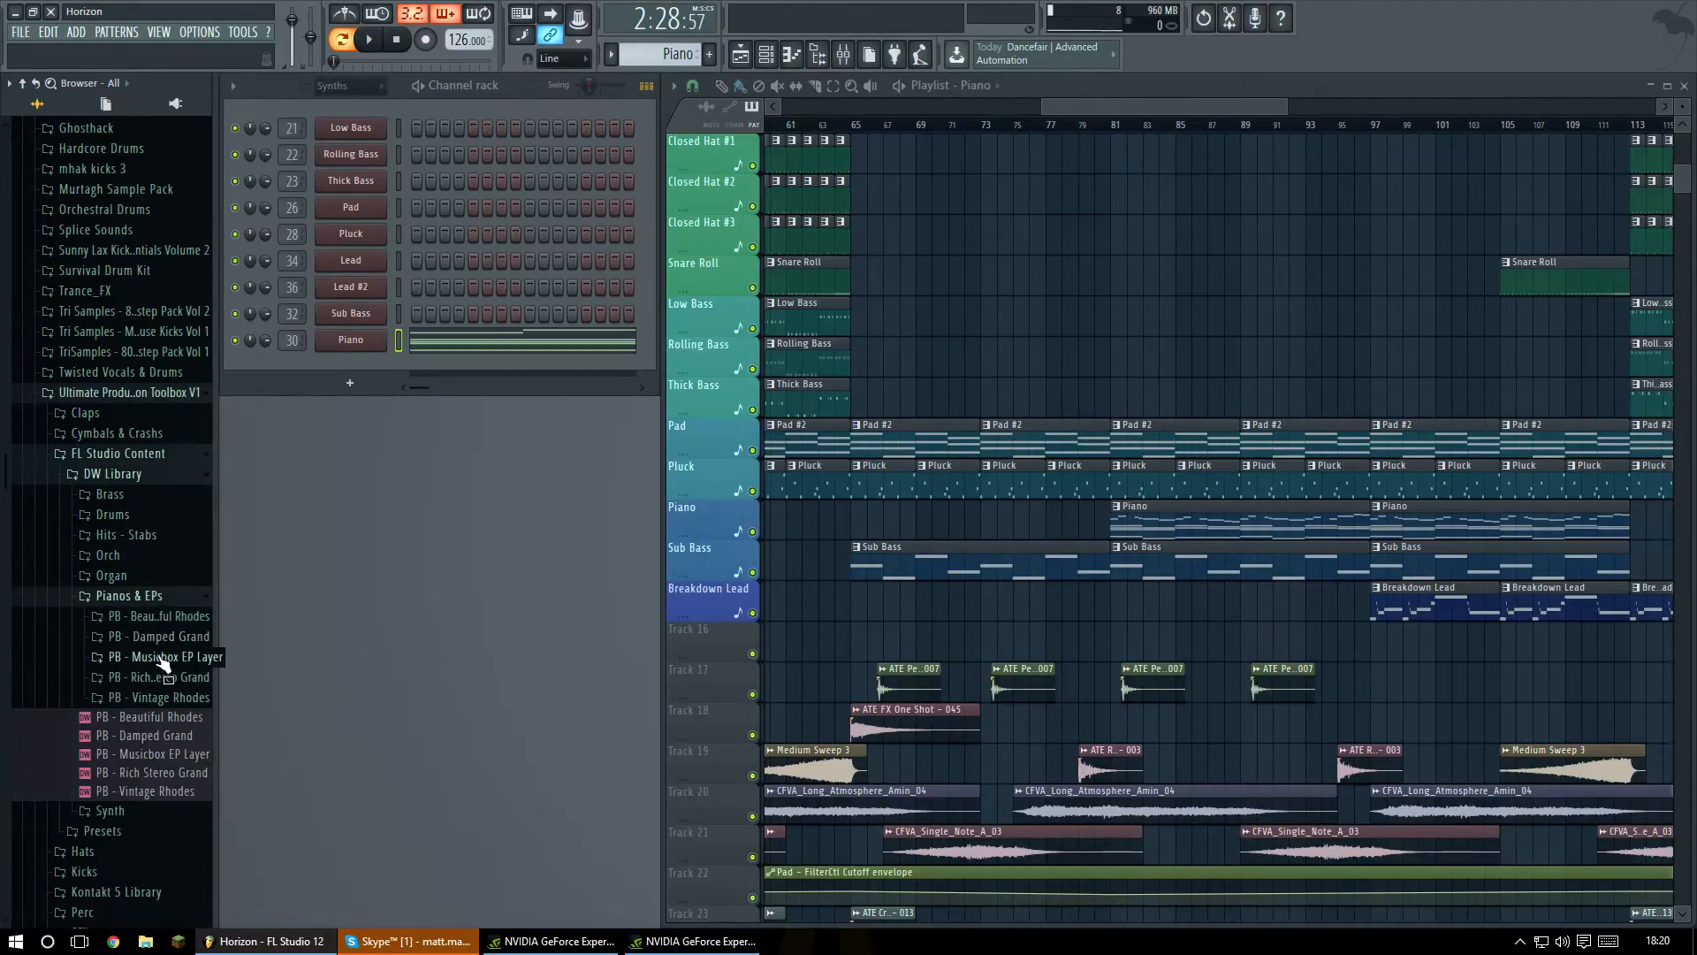
Collapse the Pianos & EPs, DW Library and Ultimate Production Toolbox V1 folders in the browser.
{"action": "scroll", "coordinate": [162, 663], "scroll_direction": "down", "scroll_amount": 4}
{"action": "left_click", "coordinate": [124, 372]}
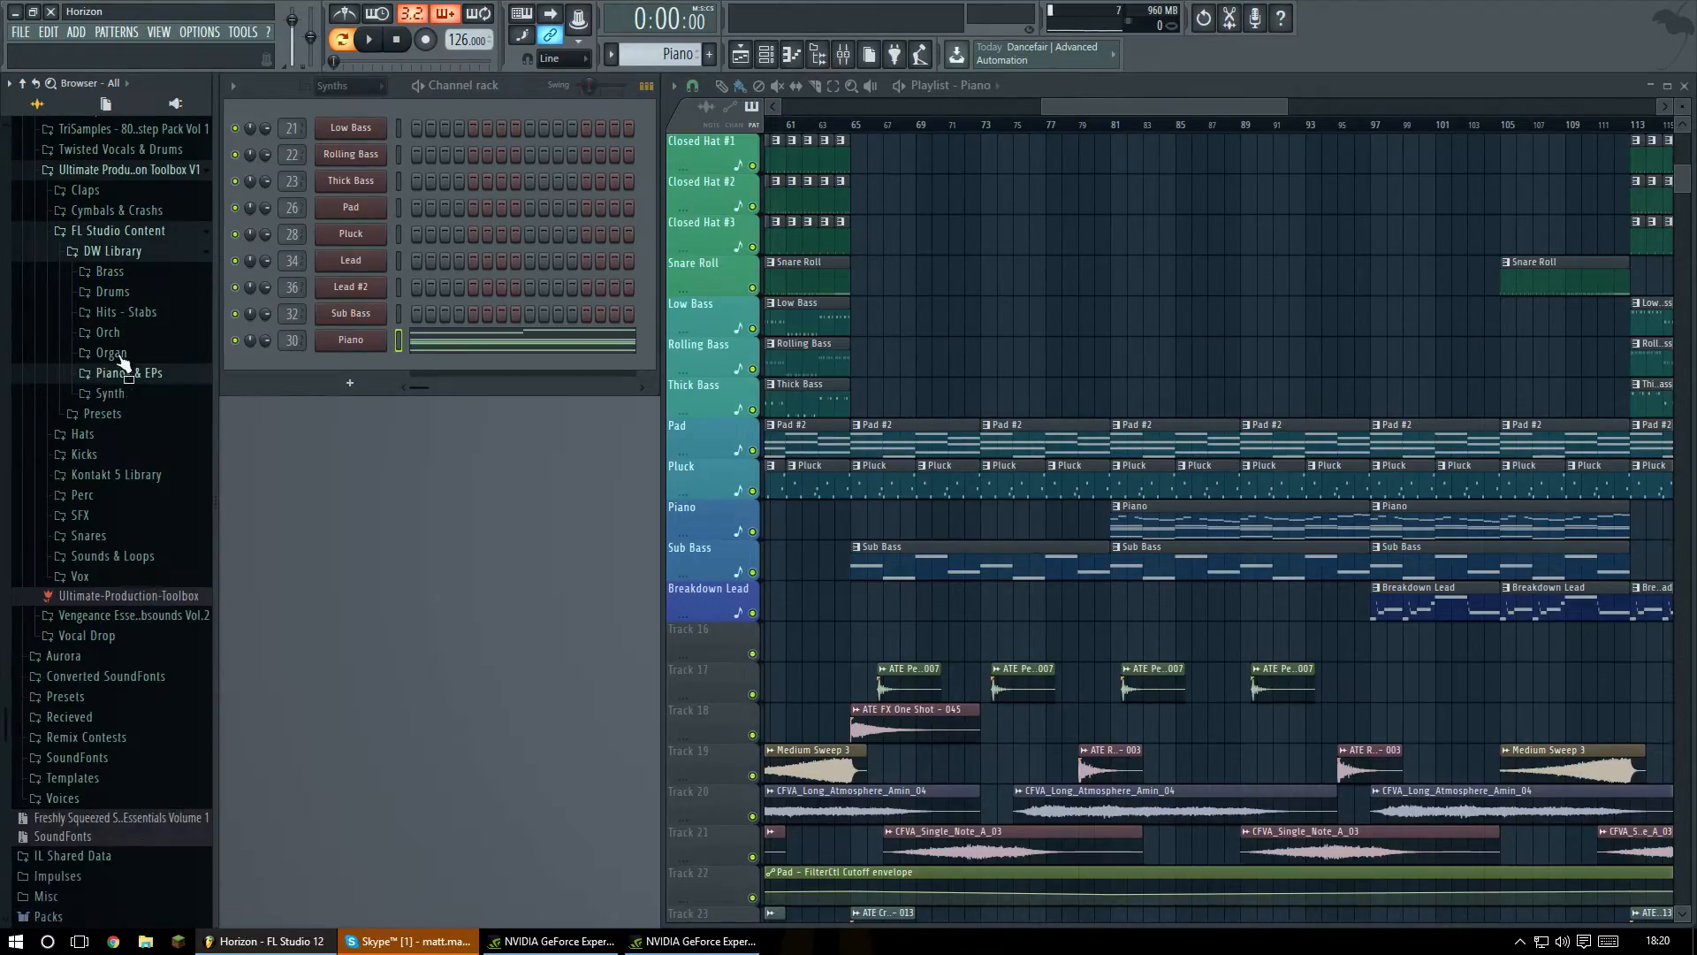
{"action": "left_click", "coordinate": [132, 255]}
{"action": "left_click", "coordinate": [146, 174]}
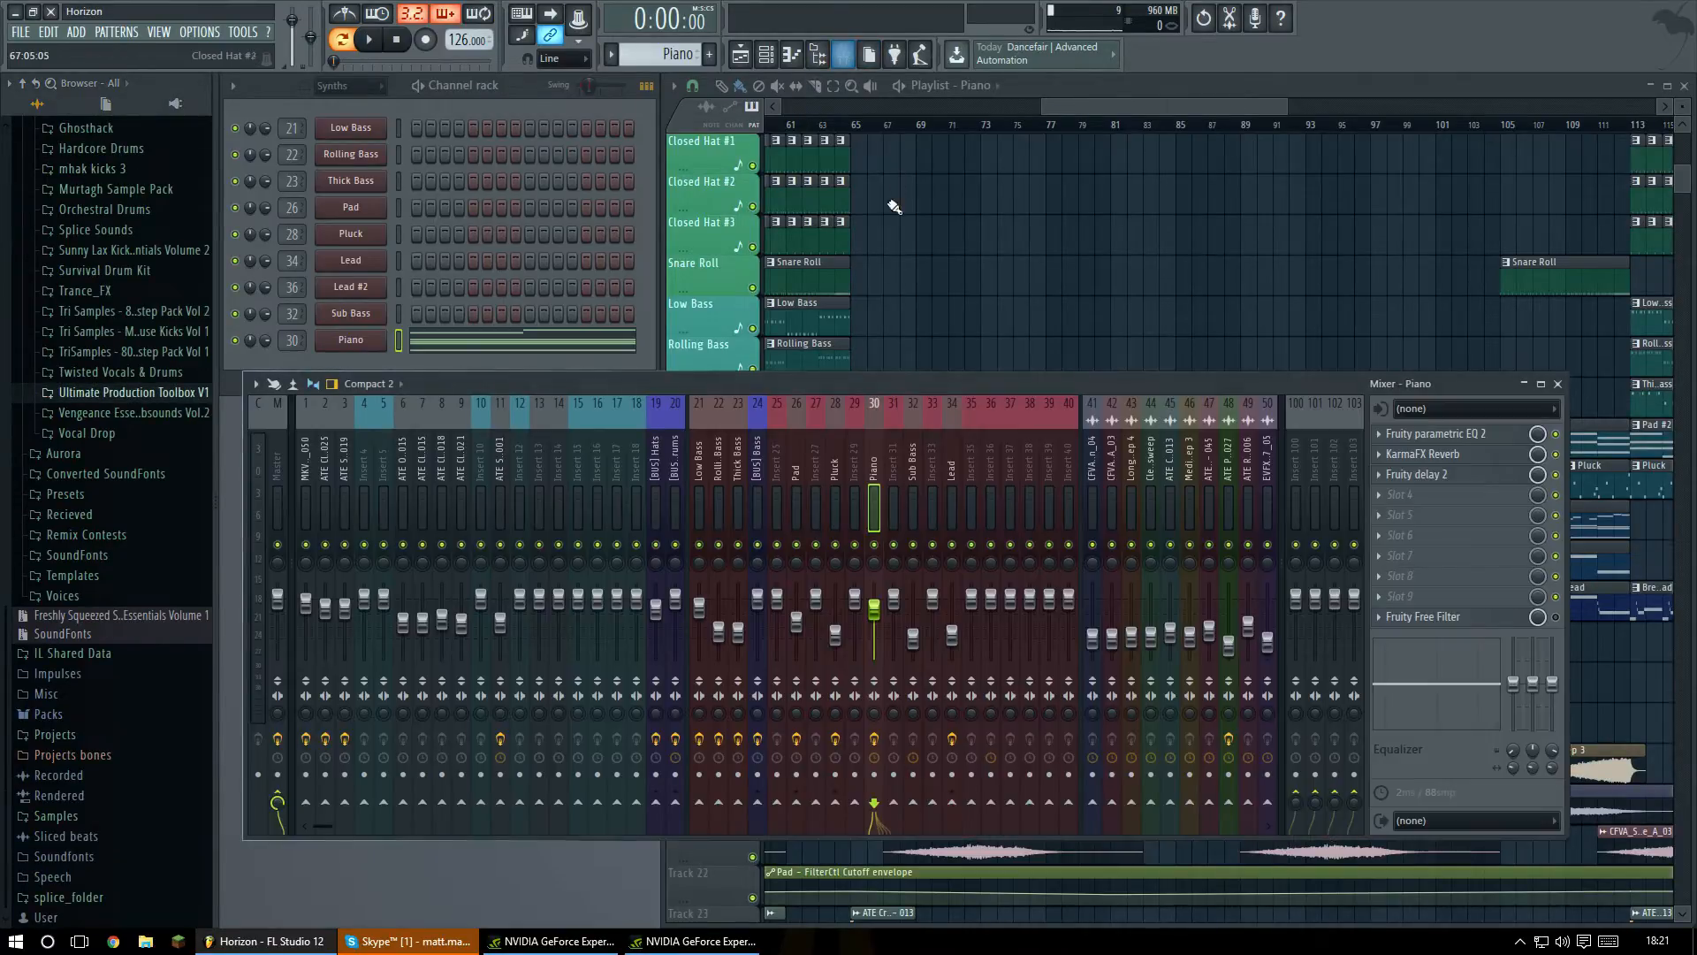
Open the mixer, inspect the Fruity parametric EQ 2 curve on the Piano insert, and close the EQ.
{"action": "left_click", "coordinate": [847, 53]}
{"action": "mouse_move", "coordinate": [880, 379]}
{"action": "left_mouse_down"}
{"action": "mouse_move", "coordinate": [900, 371]}
{"action": "mouse_move", "coordinate": [875, 409]}
{"action": "left_mouse_up"}
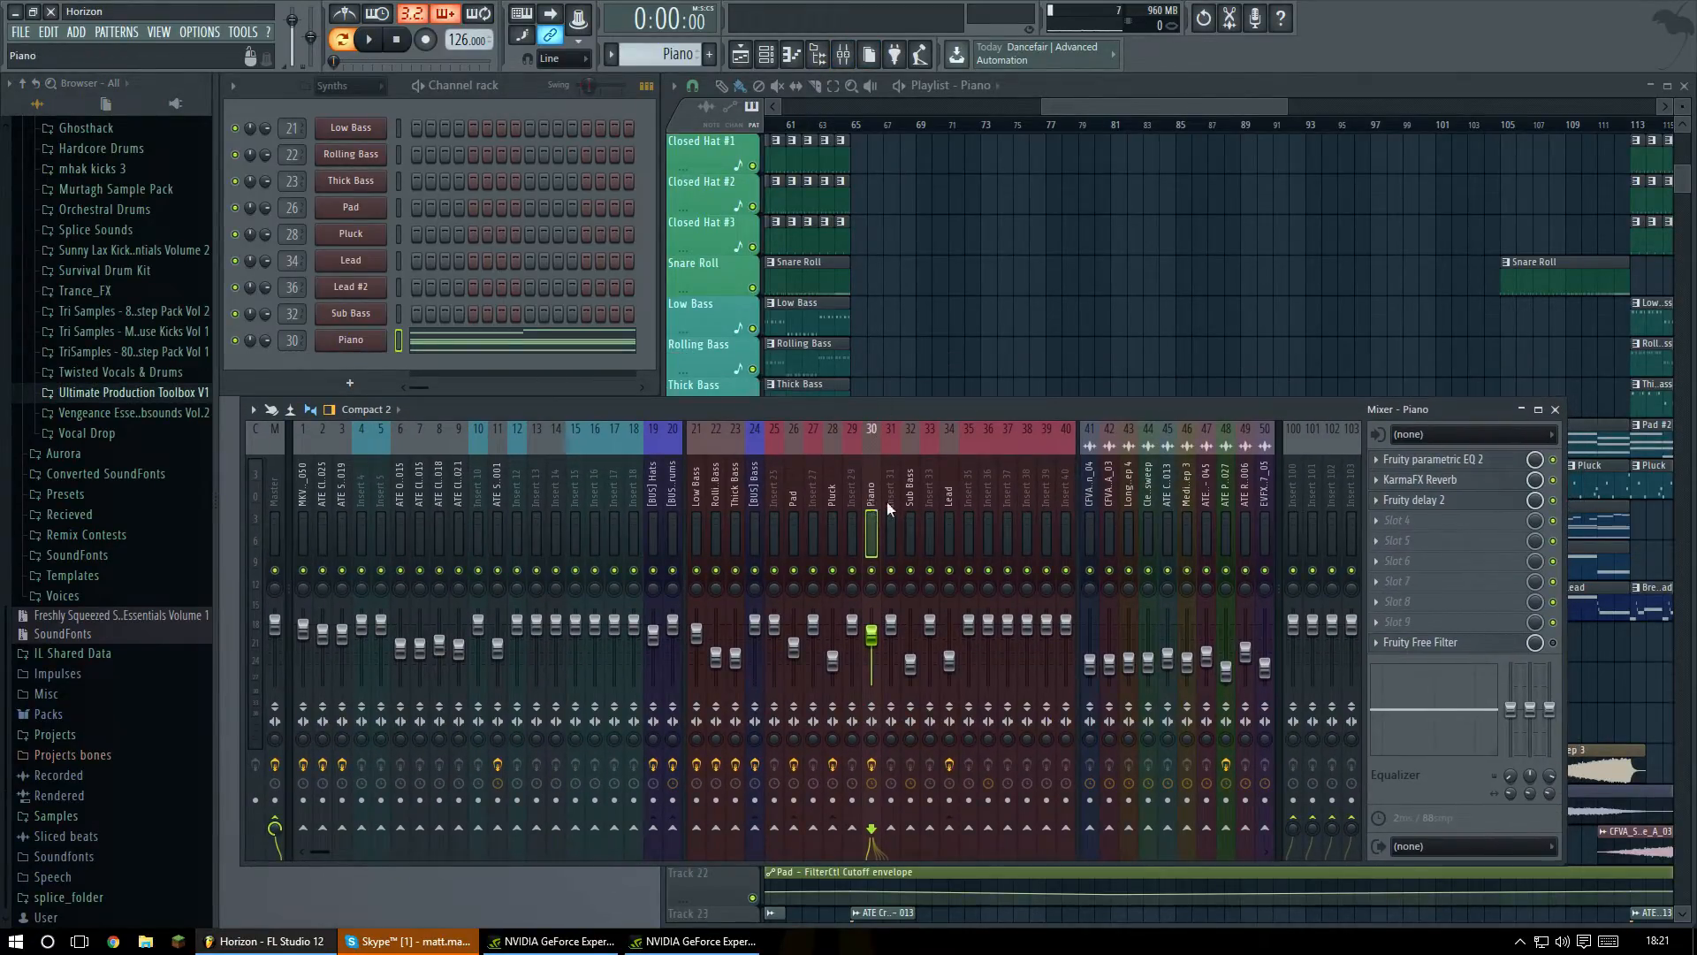
{"action": "left_click_drag", "start_coordinate": [1448, 410], "coordinate": [1457, 407]}
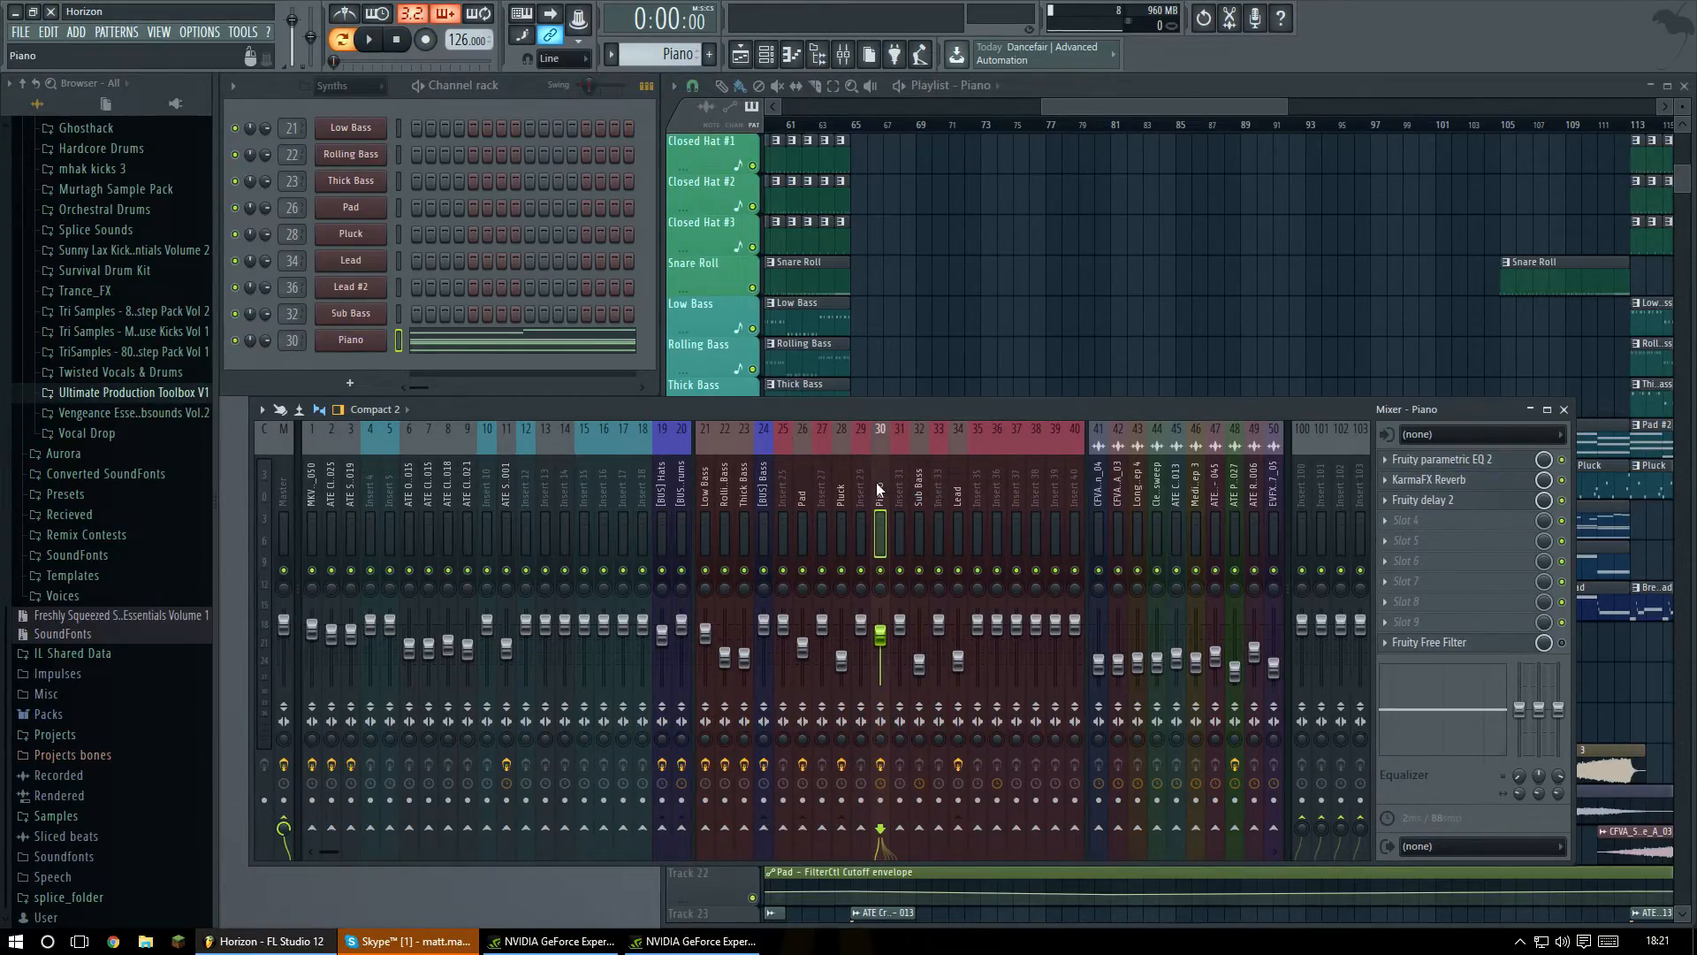
{"action": "left_click", "coordinate": [1441, 459]}
{"action": "left_click_drag", "start_coordinate": [660, 300], "coordinate": [827, 225]}
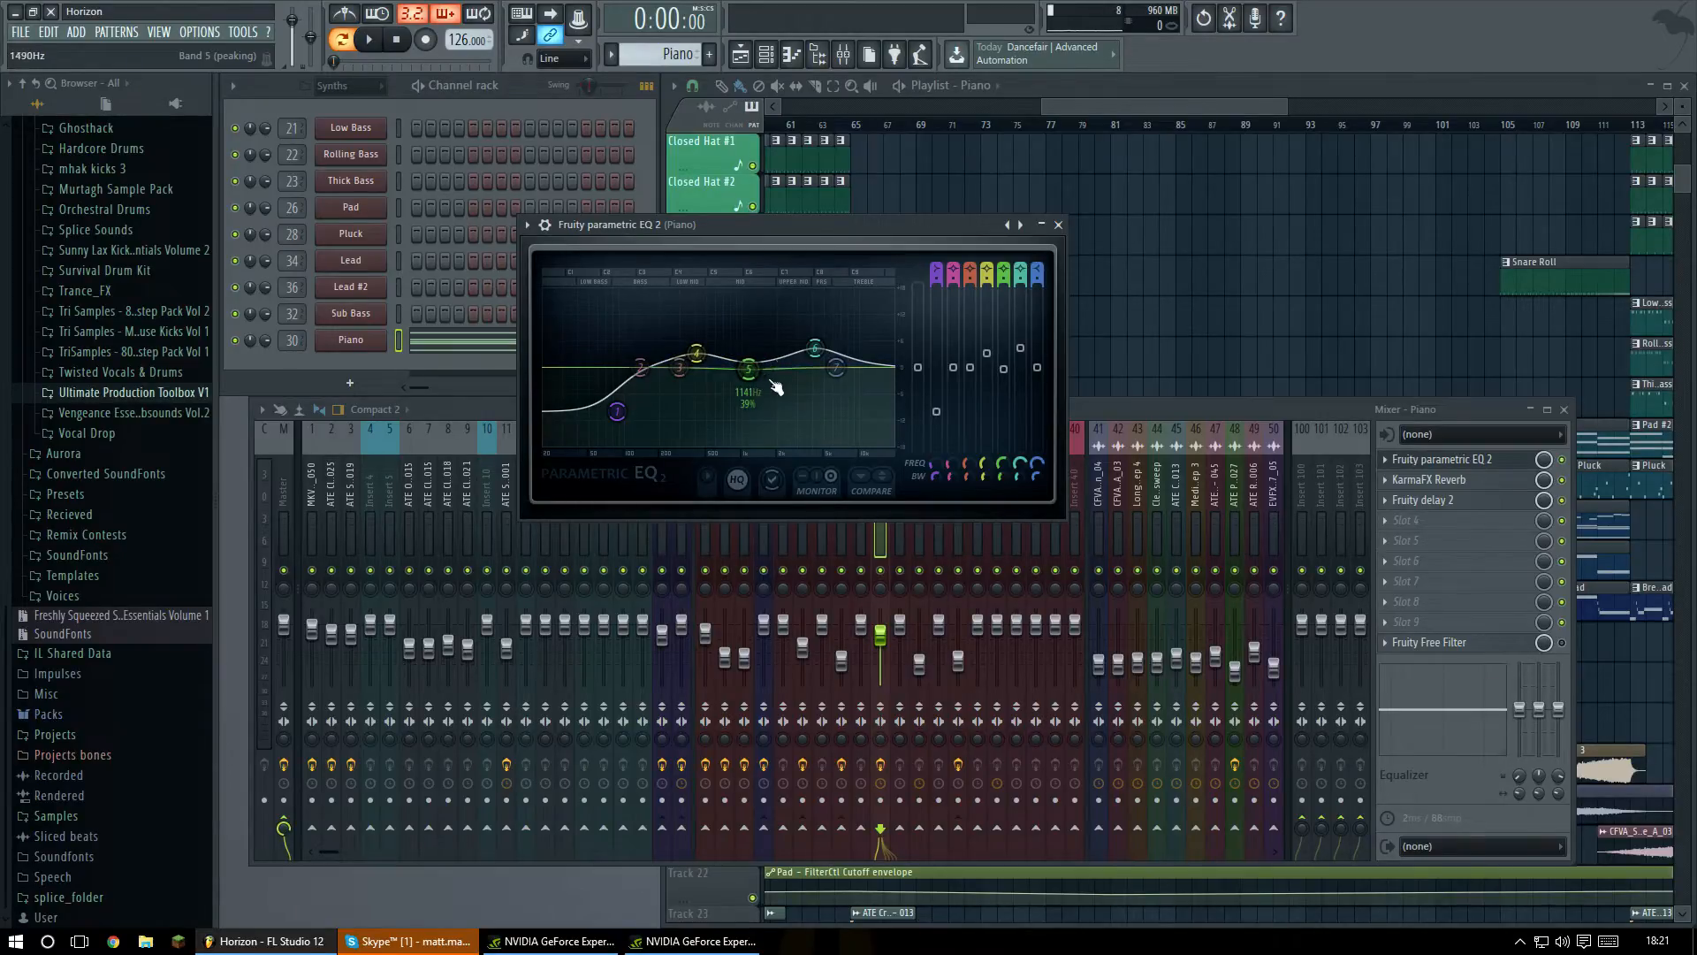
{"action": "left_click", "coordinate": [1061, 224]}
Inspect the KarmaFX Reverb on the Piano insert and its preset list, and close it without changing the preset.
{"action": "left_click", "coordinate": [1415, 479]}
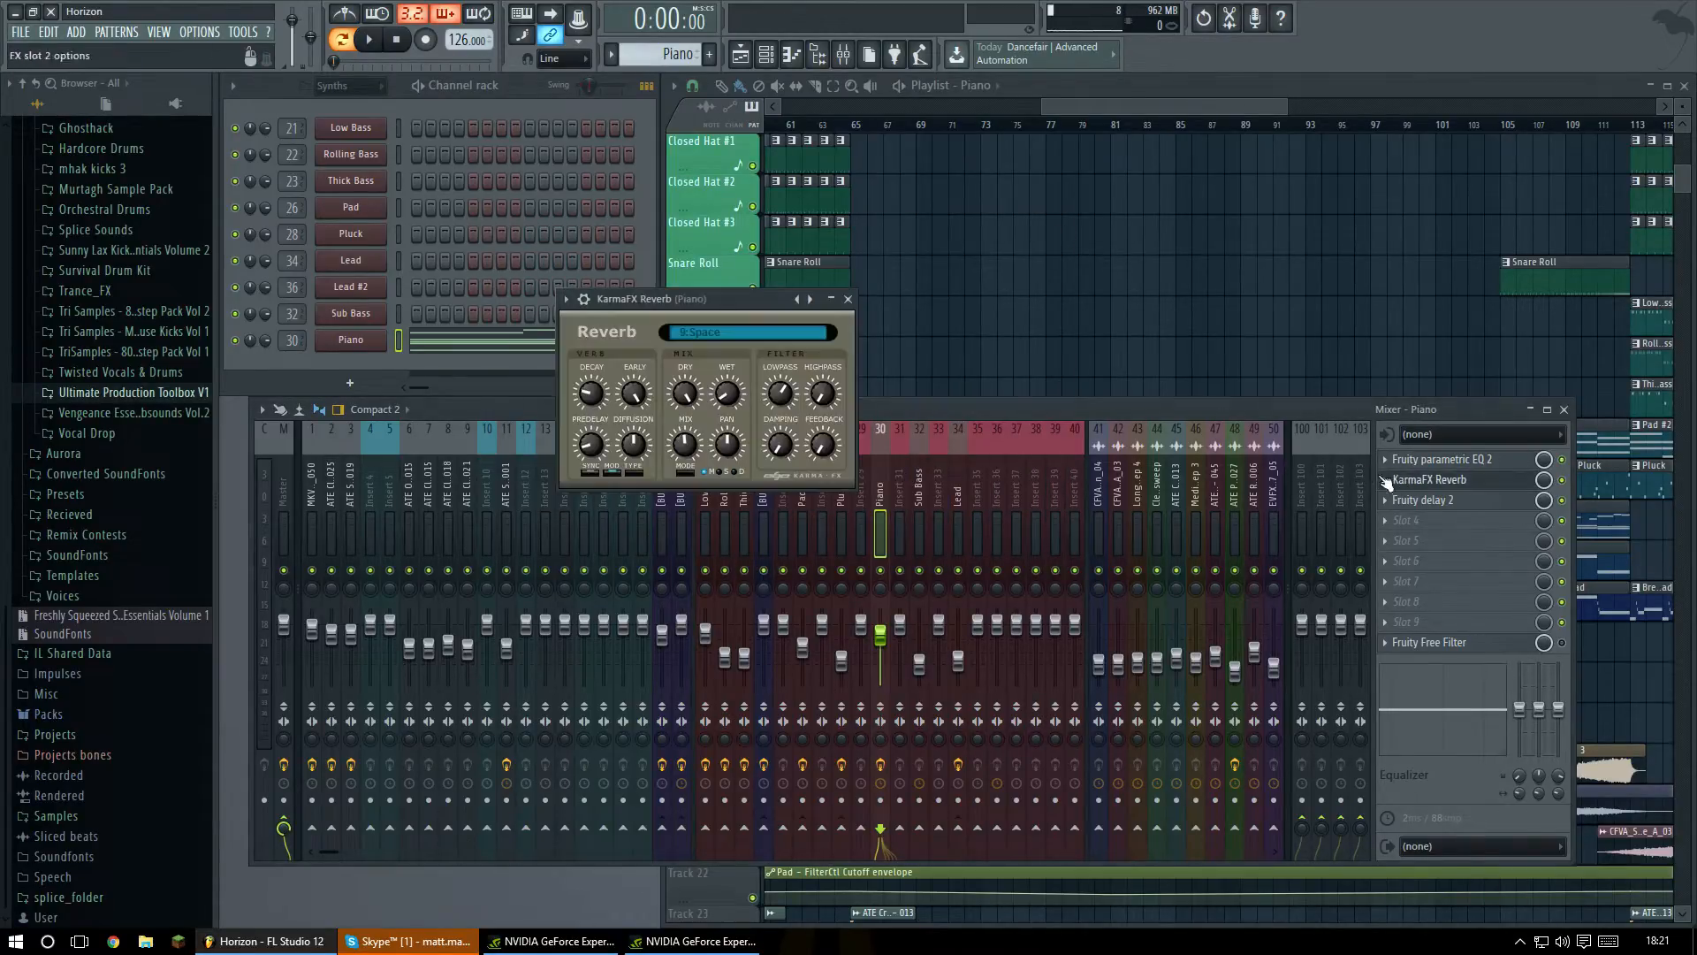
{"action": "left_click_drag", "start_coordinate": [739, 302], "coordinate": [778, 247]}
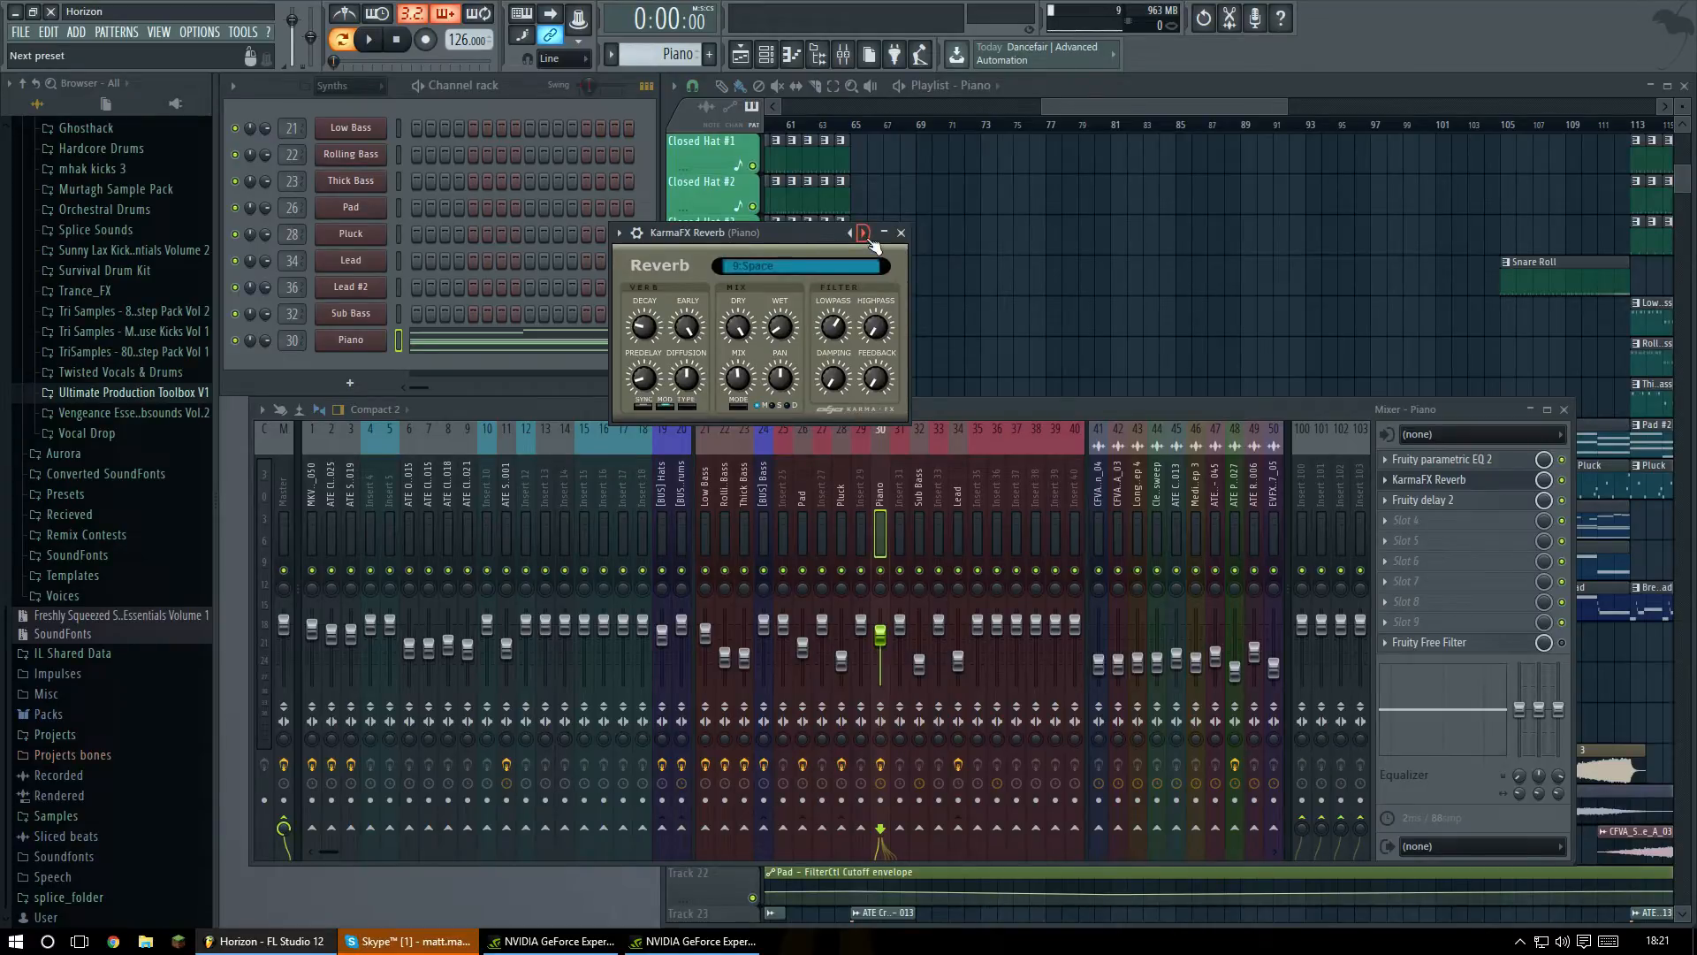
{"action": "right_click", "coordinate": [864, 233]}
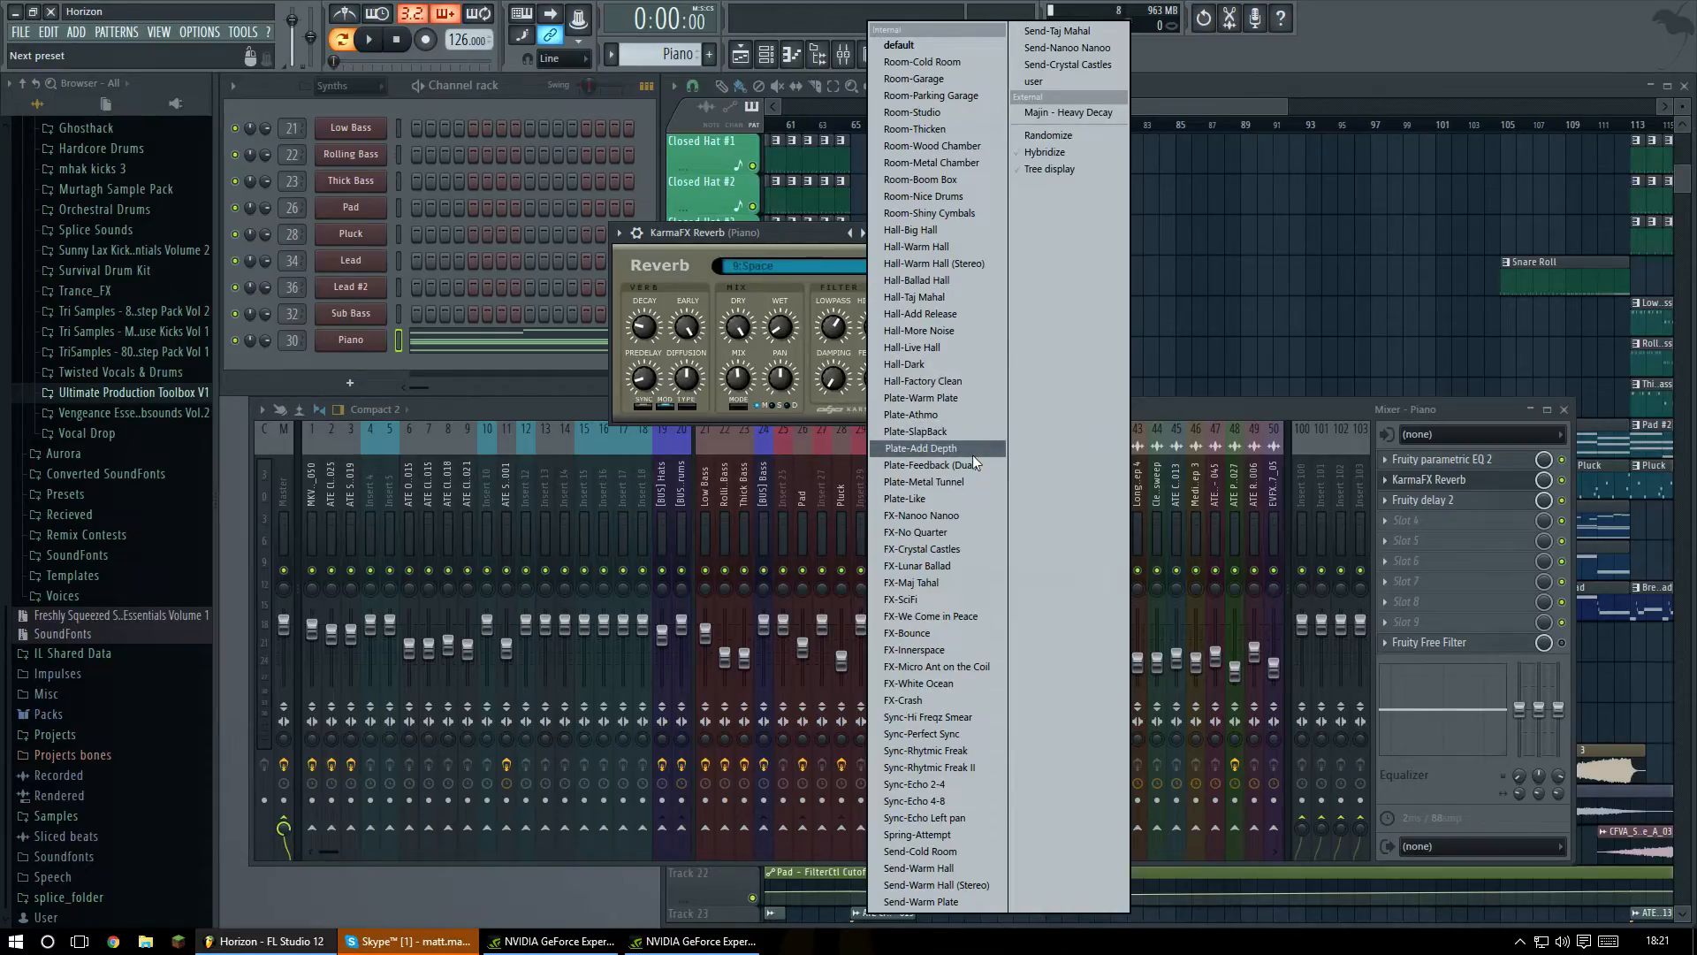
{"action": "left_click", "coordinate": [725, 267]}
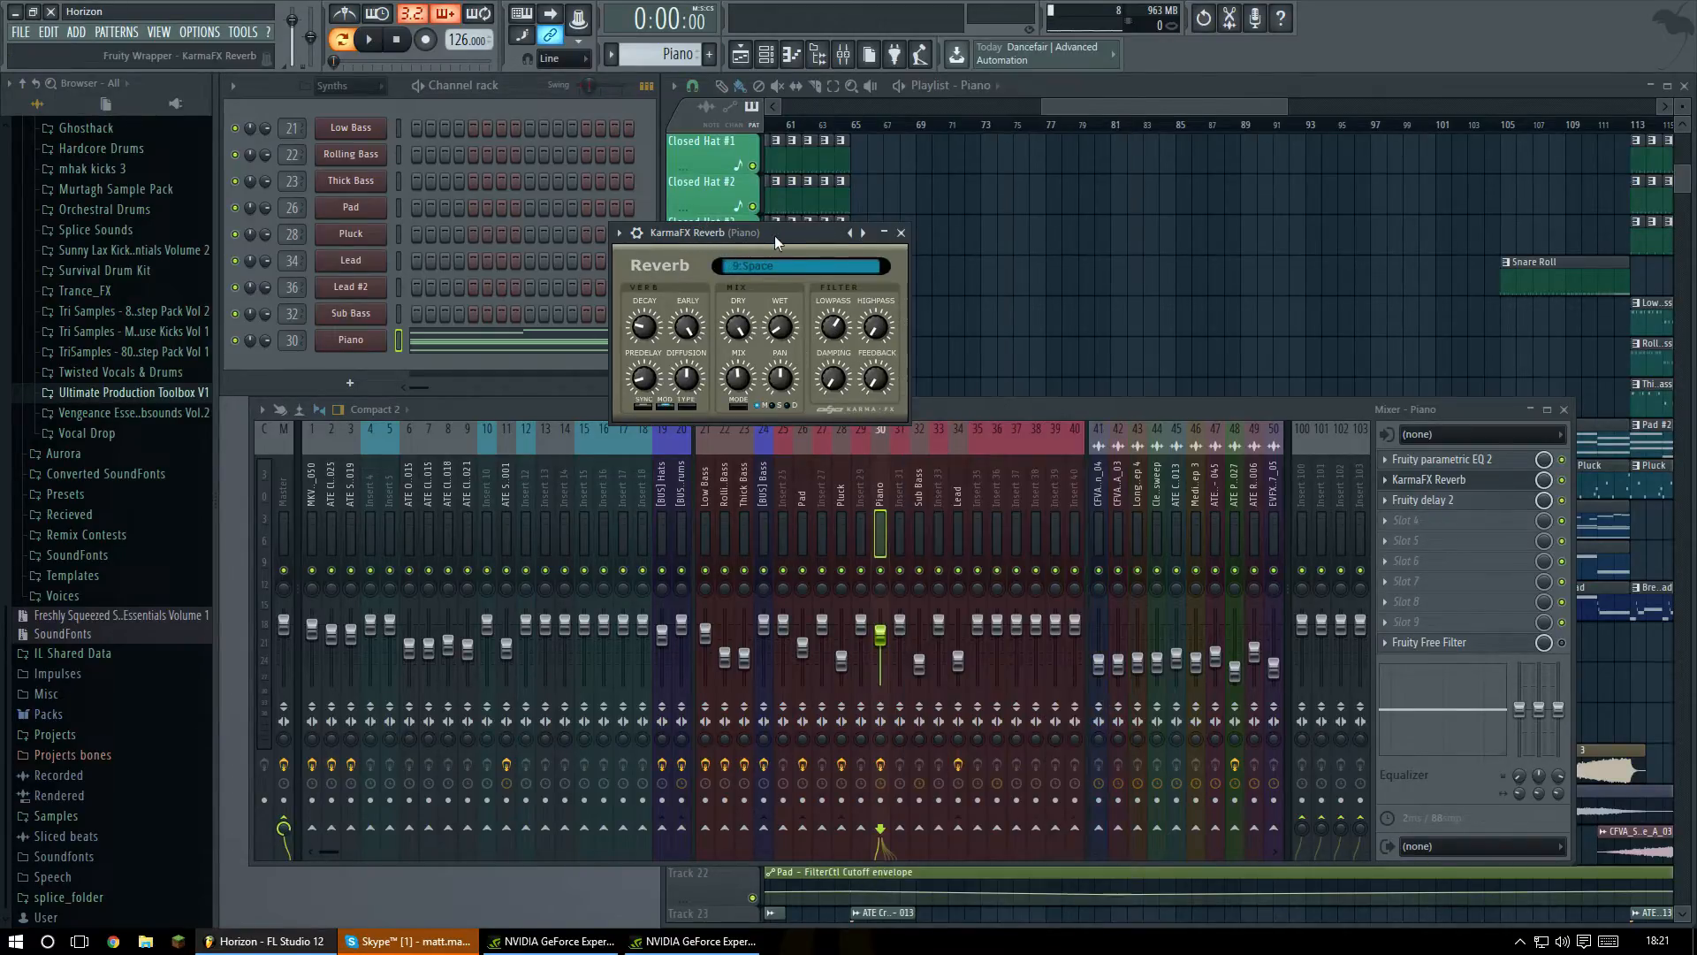
{"action": "left_click", "coordinate": [900, 232]}
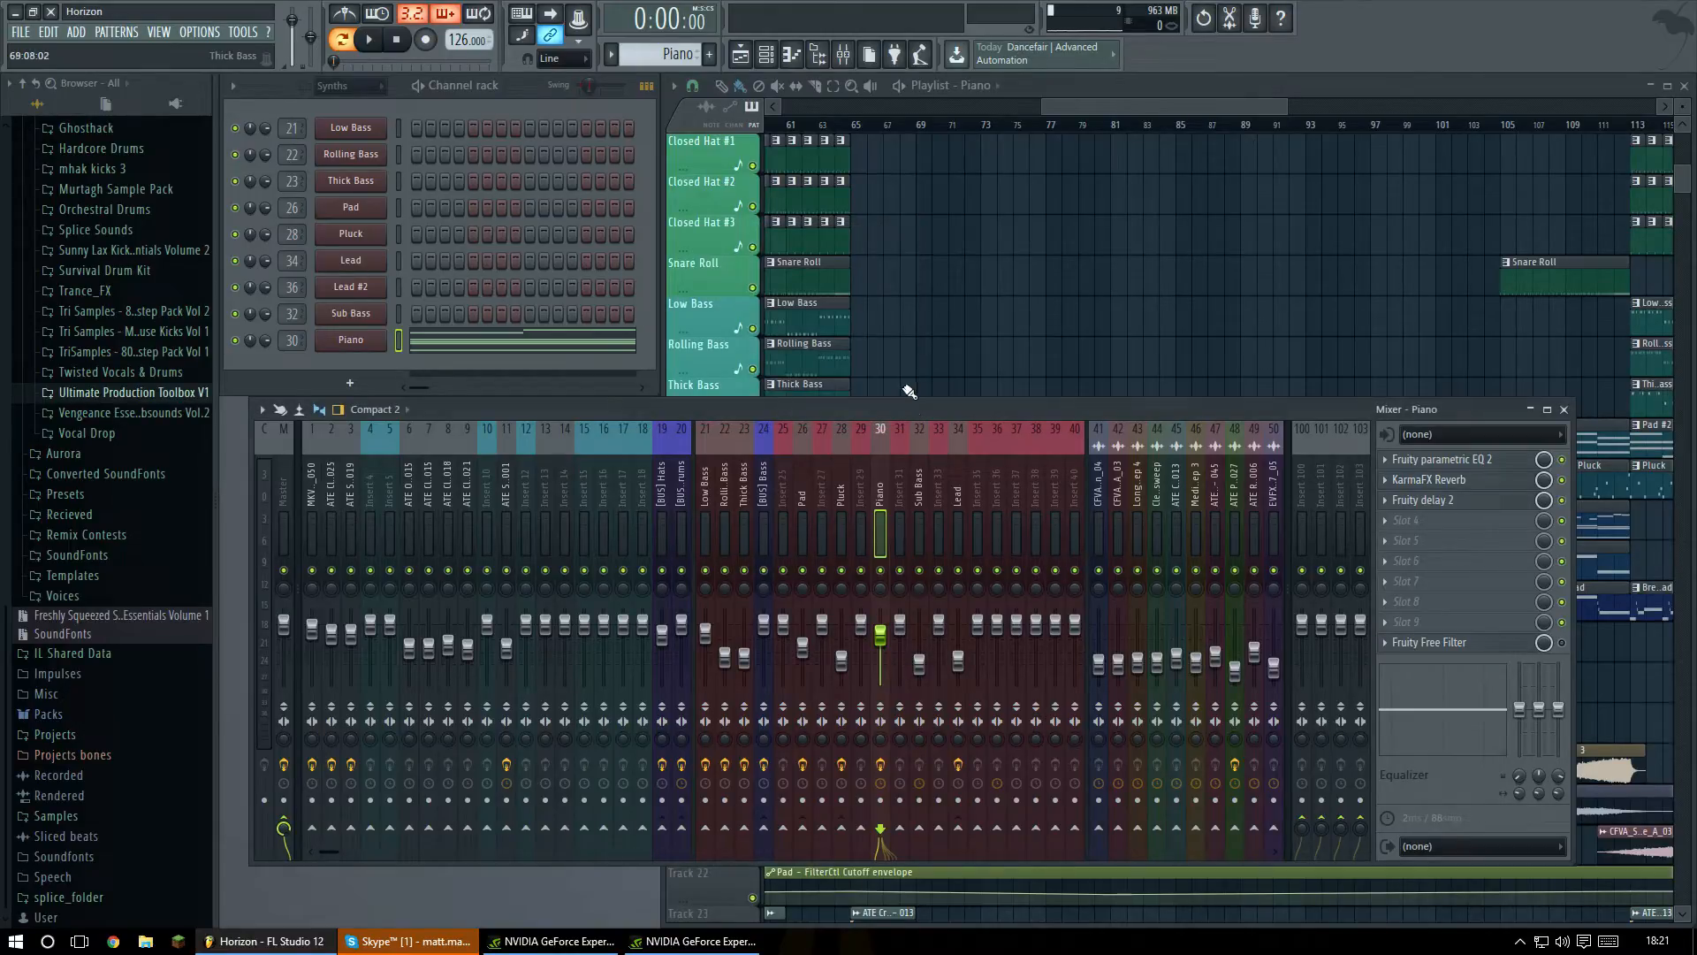
Inspect the Fruity delay 2 settings on the Piano insert, and close both the effect and the mixer.
{"action": "left_click", "coordinate": [1474, 500]}
{"action": "left_click_drag", "start_coordinate": [1005, 289], "coordinate": [996, 265]}
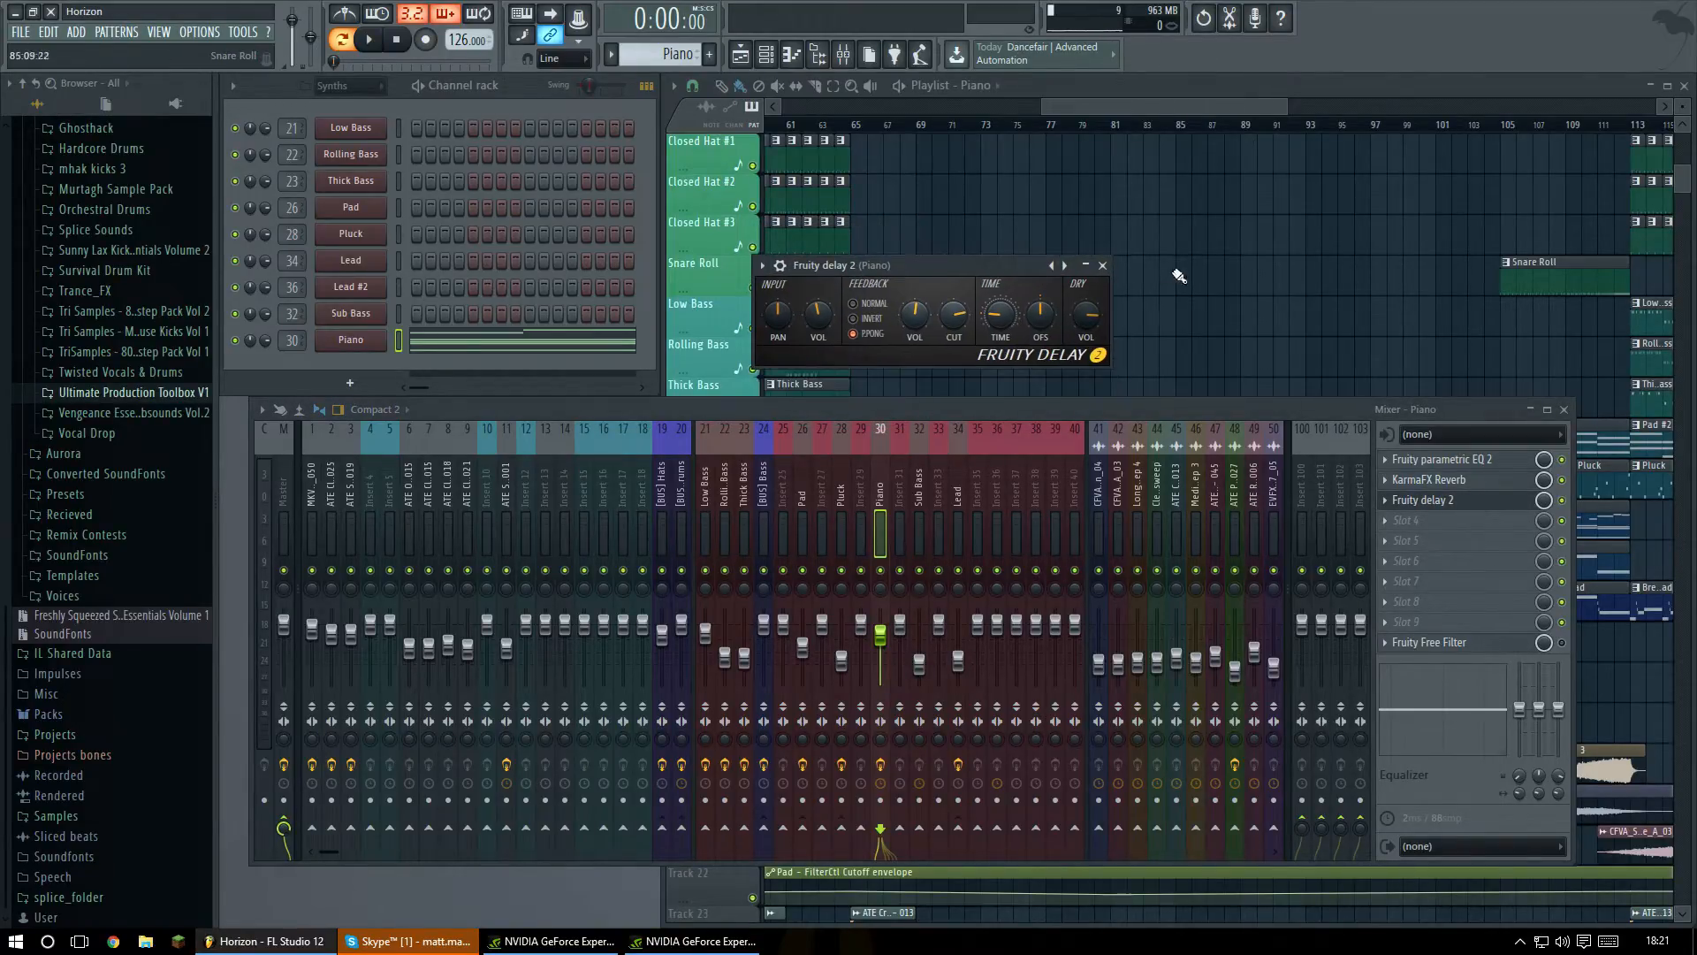
{"action": "left_click", "coordinate": [1103, 266]}
{"action": "left_click", "coordinate": [1565, 410]}
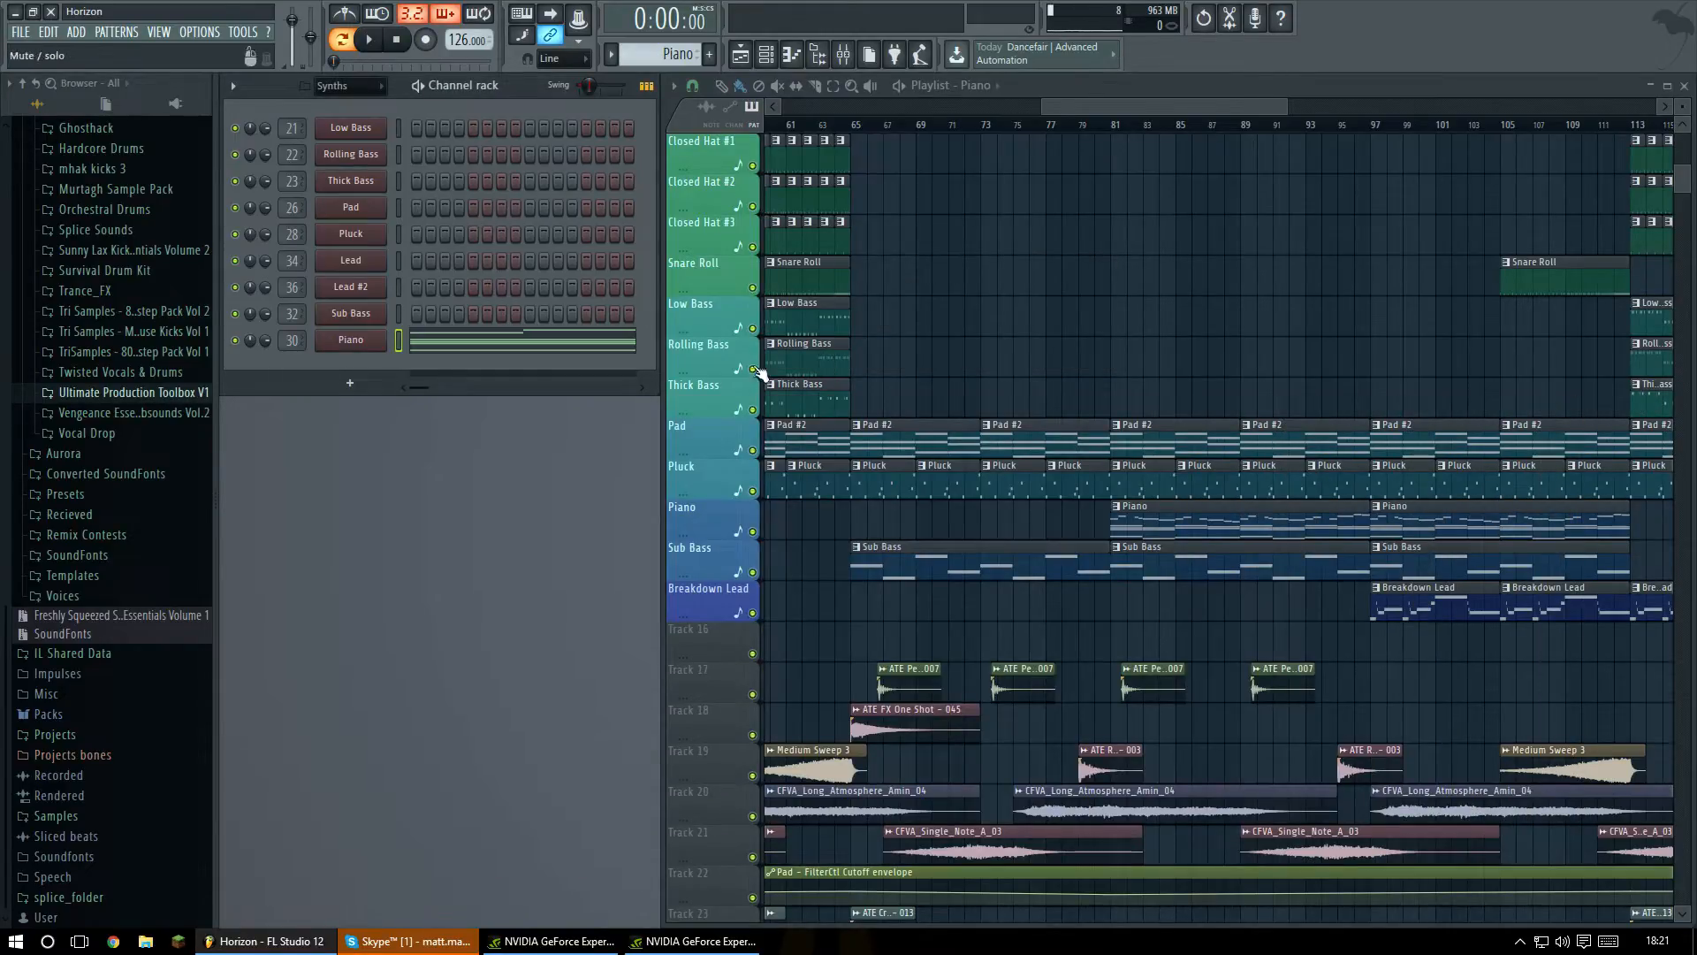
Open the Piano pattern in the piano roll, play it from its beginning, and stop playback.
{"action": "left_click", "coordinate": [1080, 125]}
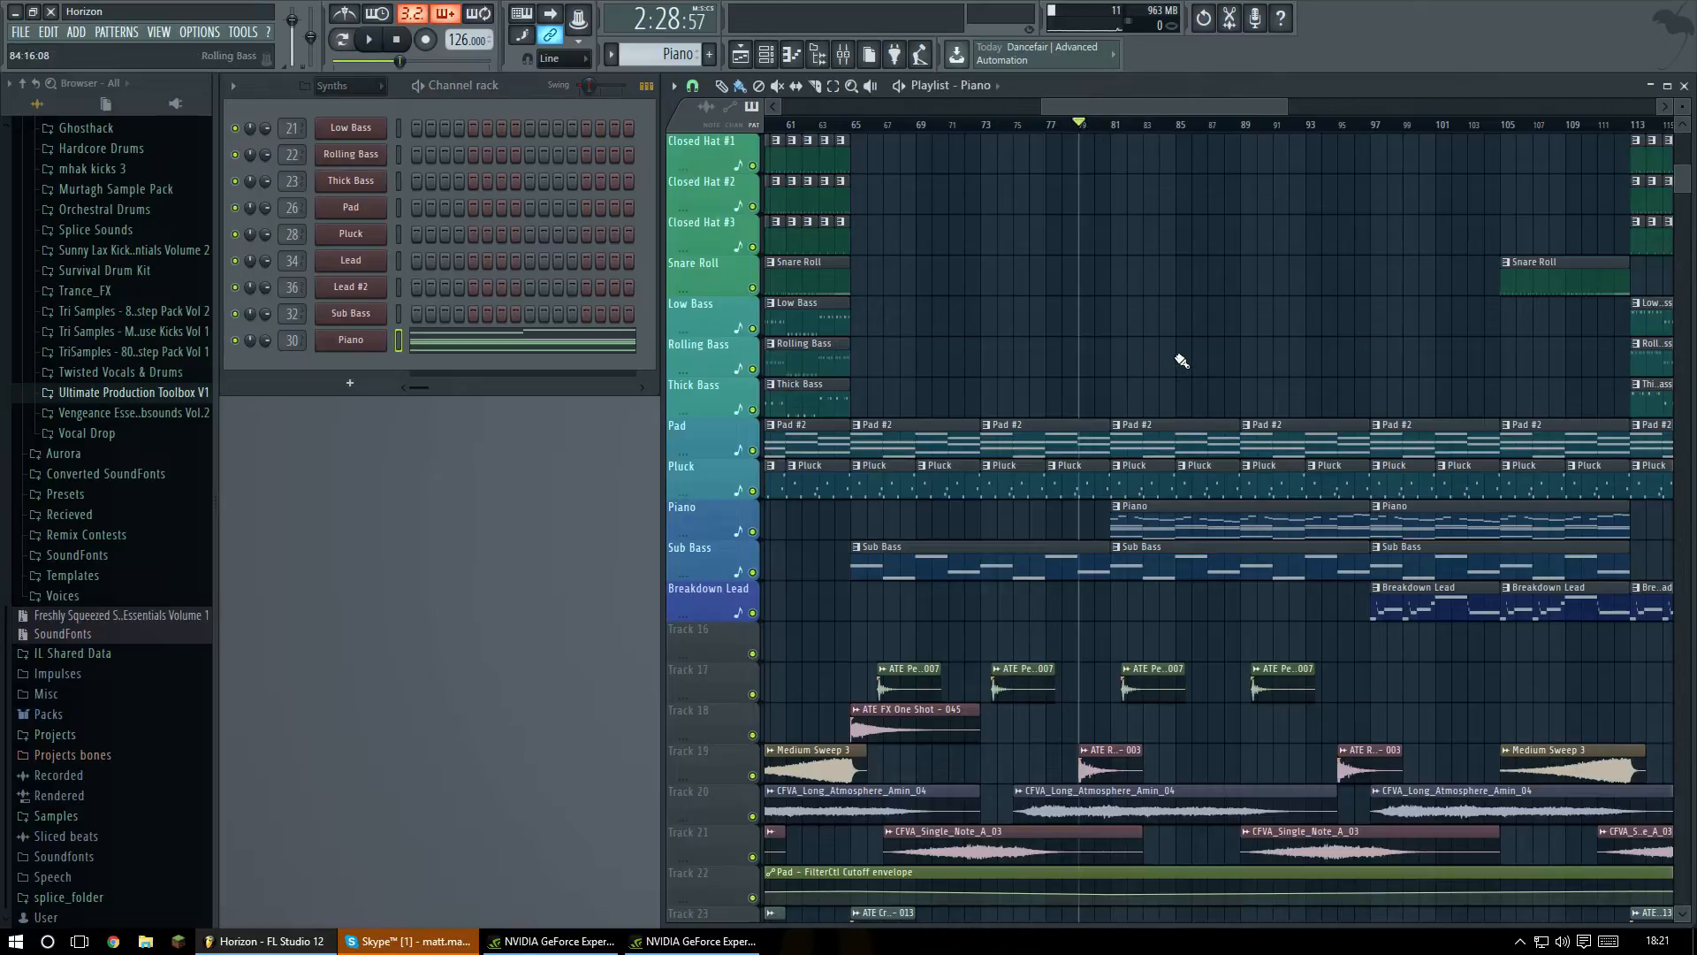
{"action": "left_click", "coordinate": [499, 347]}
{"action": "left_click", "coordinate": [391, 252]}
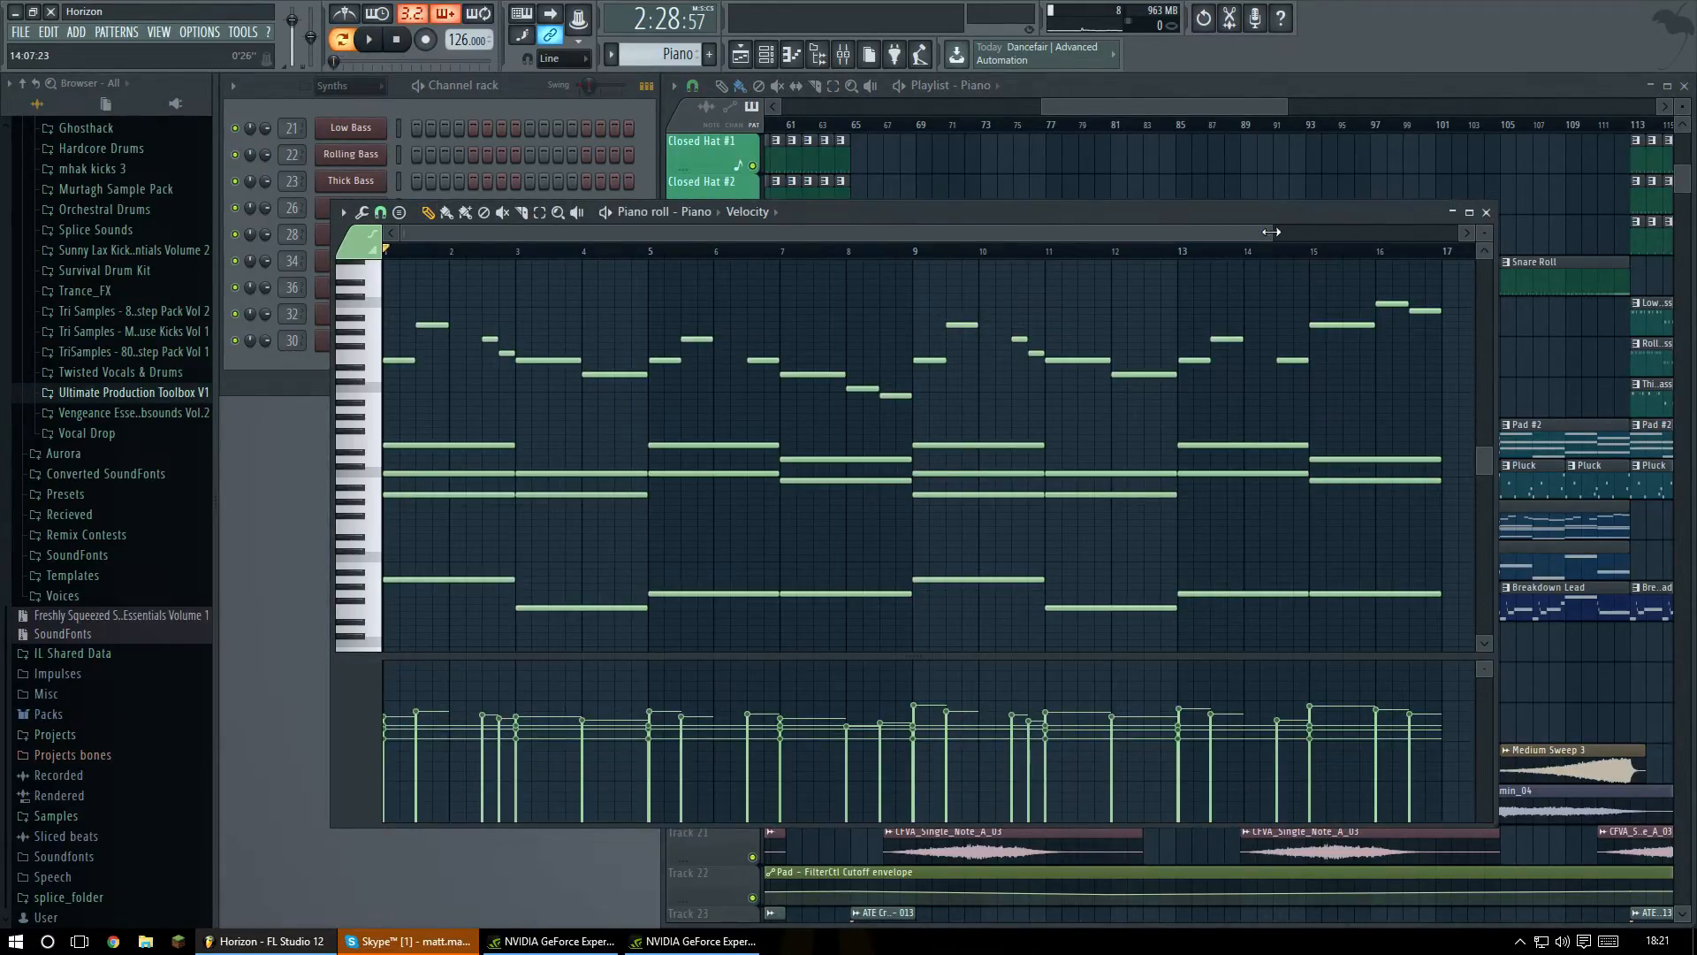
{"action": "key", "text": "space"}
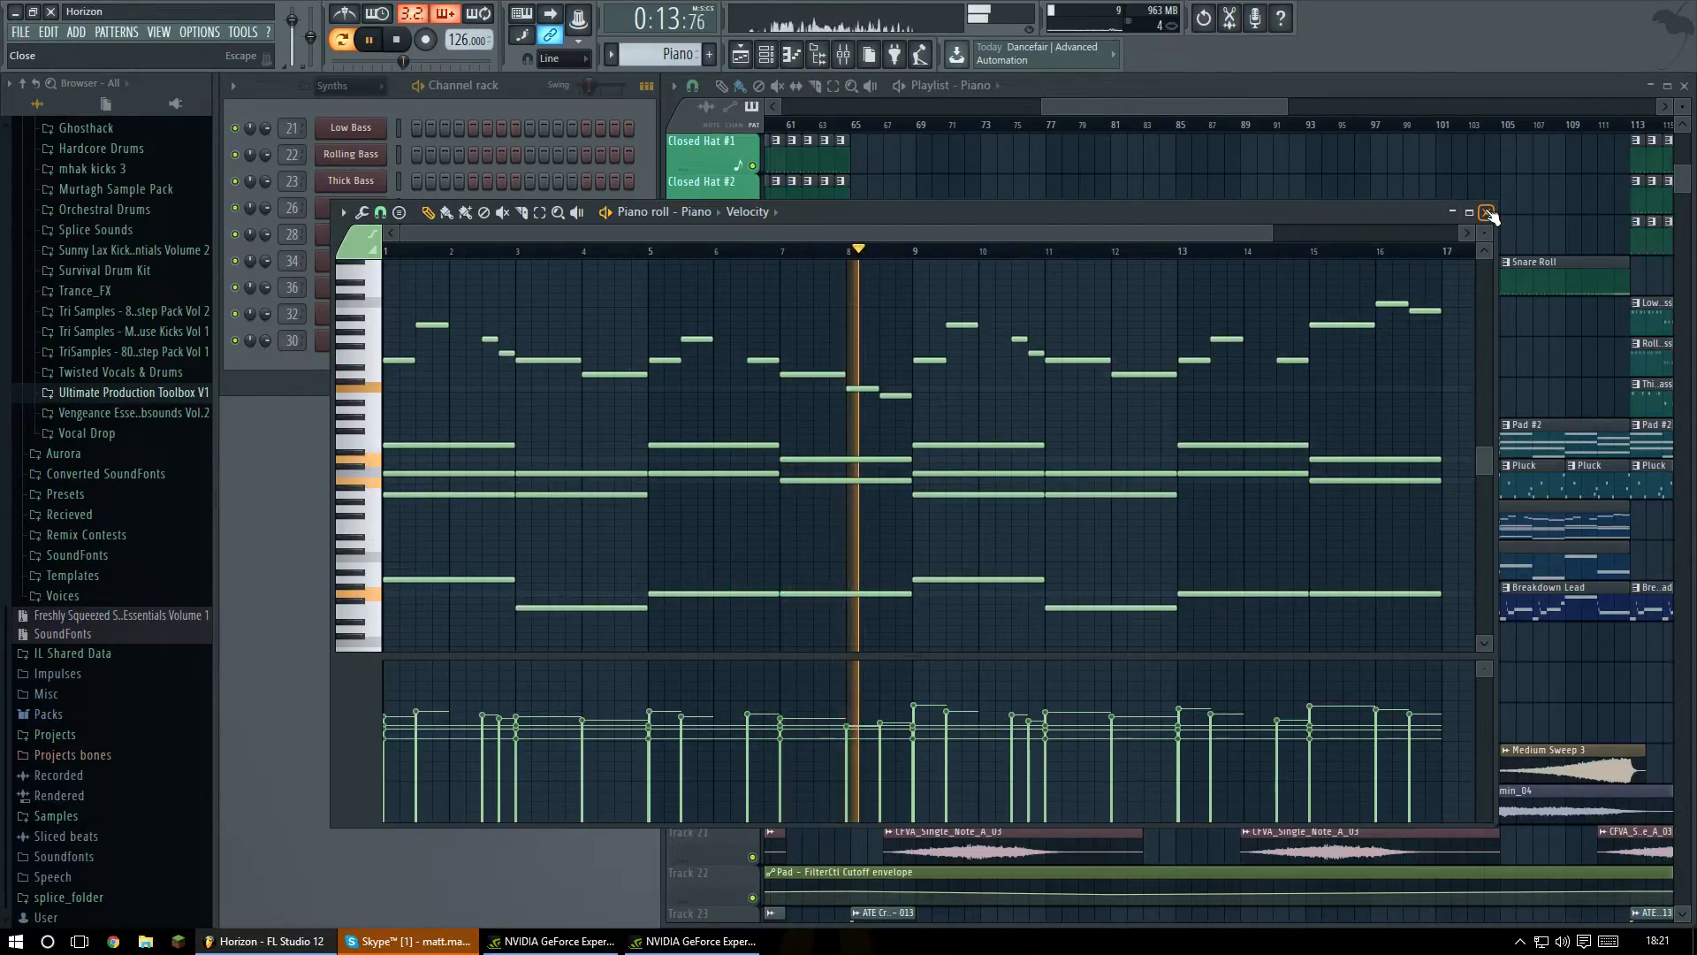
{"action": "key", "text": "space"}
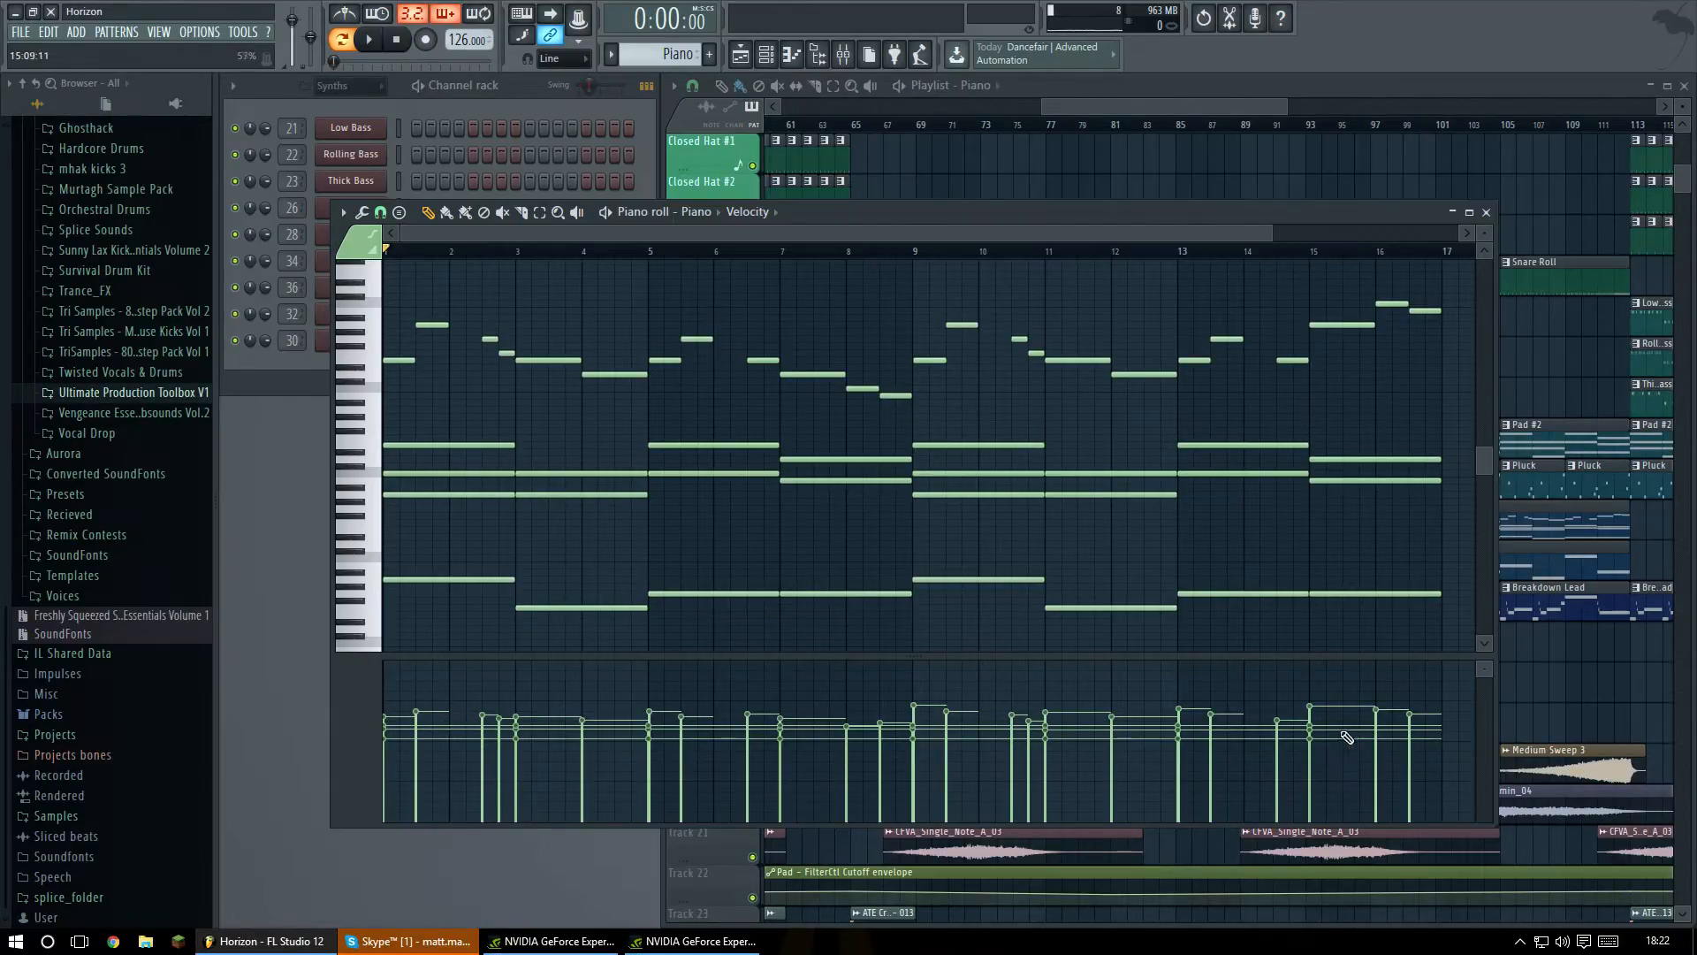
Highlight the Piano pattern's bass notes, middle chords and upper melody in turn, deselect them, and close the piano roll.
{"action": "left_click_drag", "start_coordinate": [1396, 559], "coordinate": [384, 638]}
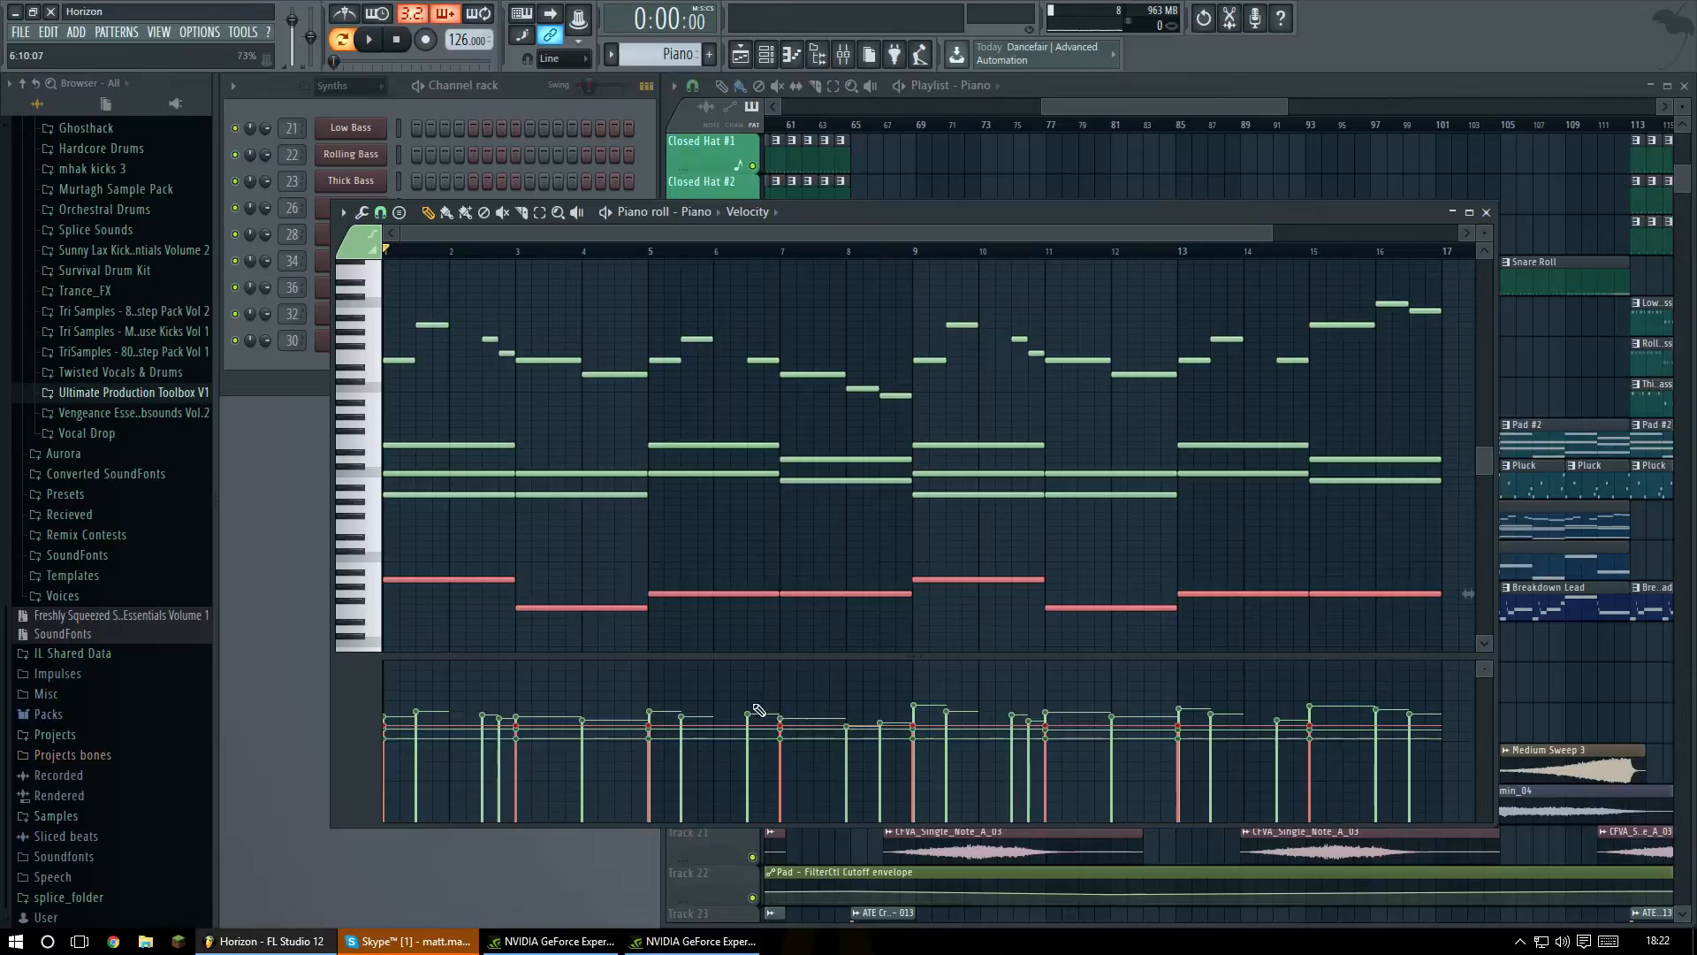
{"action": "left_click", "coordinate": [573, 524]}
{"action": "left_click_drag", "start_coordinate": [436, 462], "coordinate": [1299, 523]}
{"action": "left_click", "coordinate": [595, 541]}
{"action": "left_click_drag", "start_coordinate": [389, 290], "coordinate": [1435, 413]}
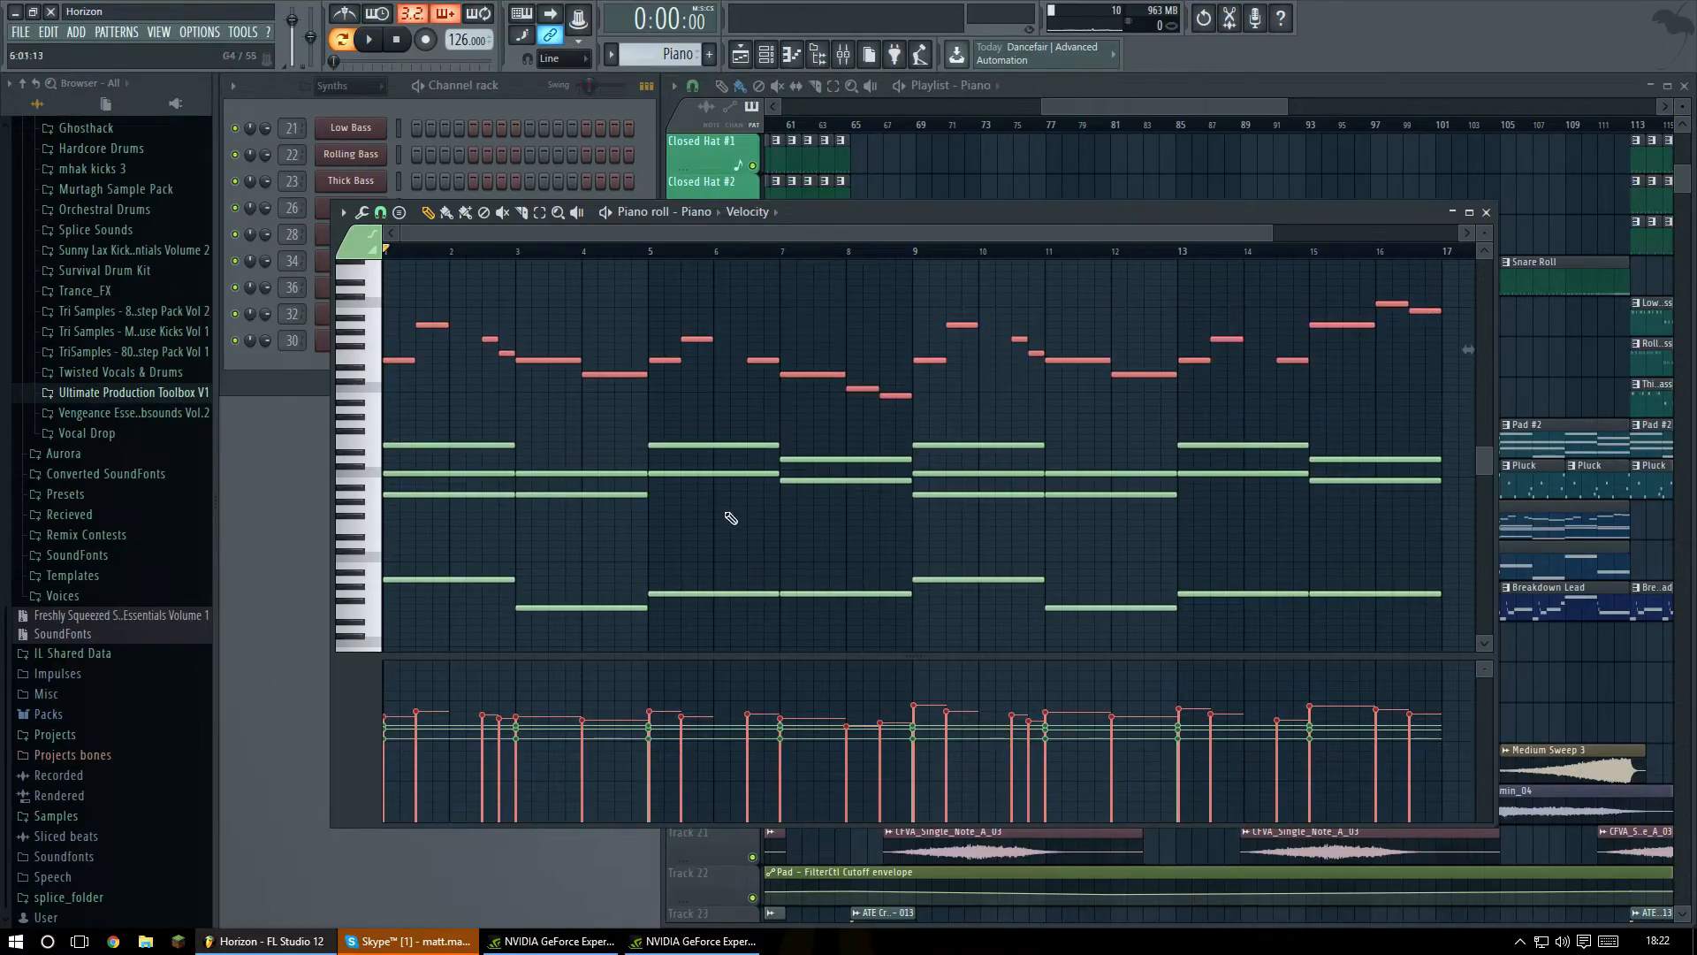
{"action": "left_click", "coordinate": [543, 406]}
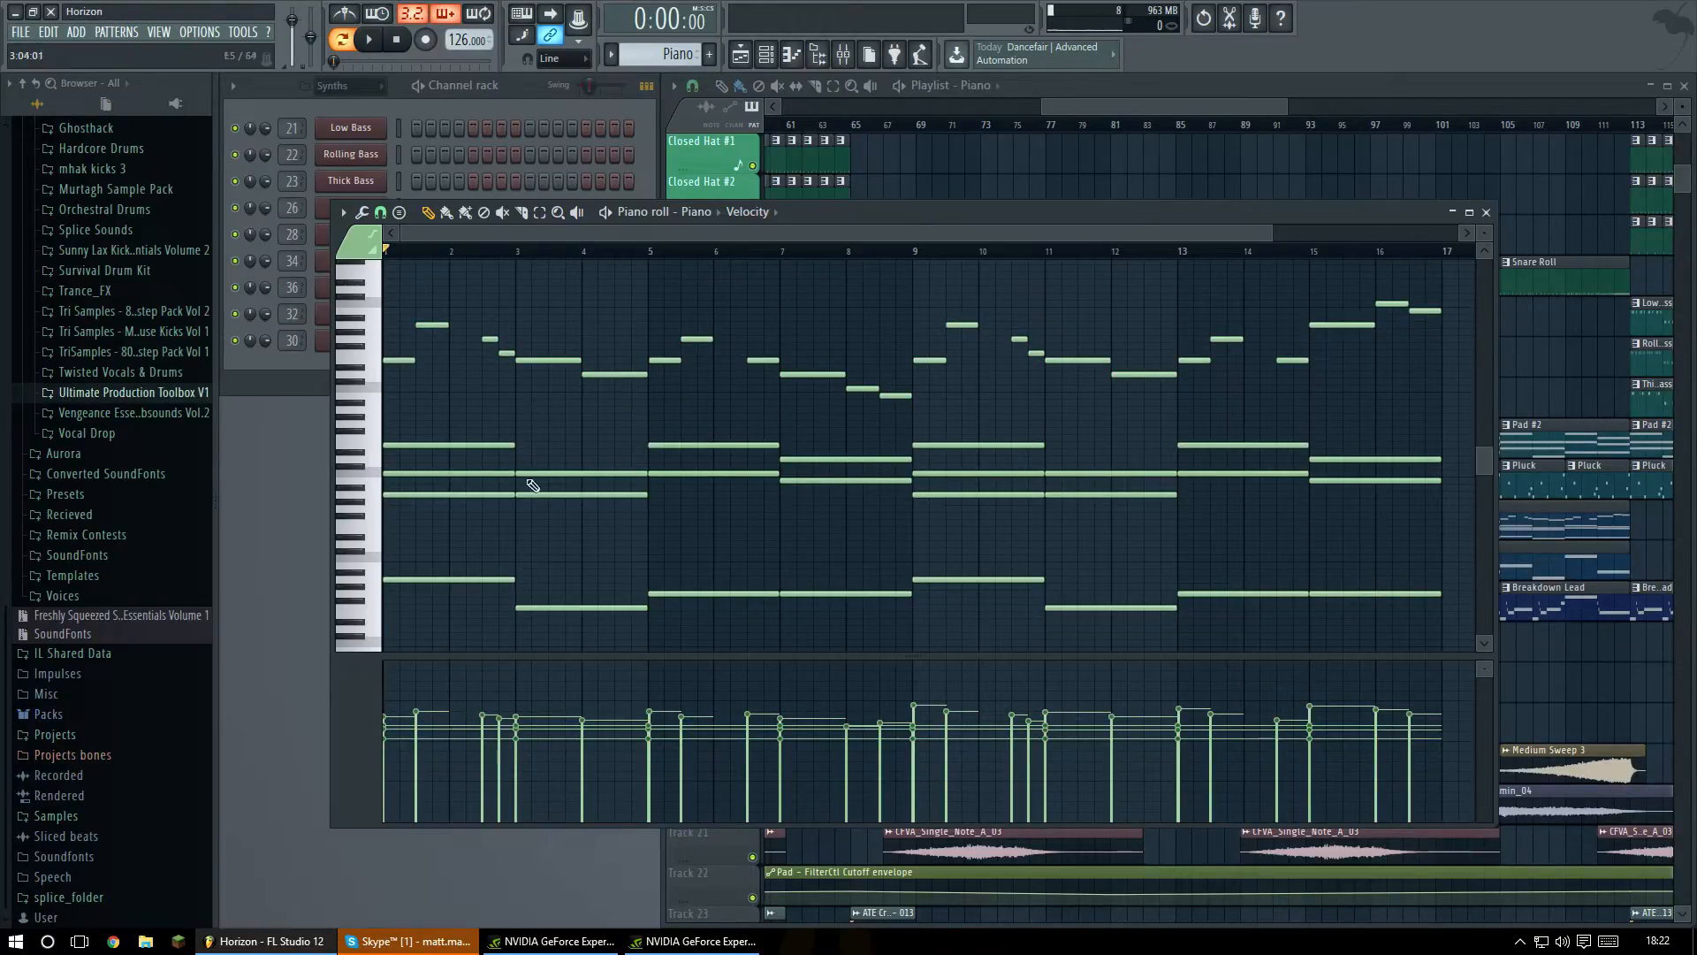
{"action": "left_click", "coordinate": [1487, 213]}
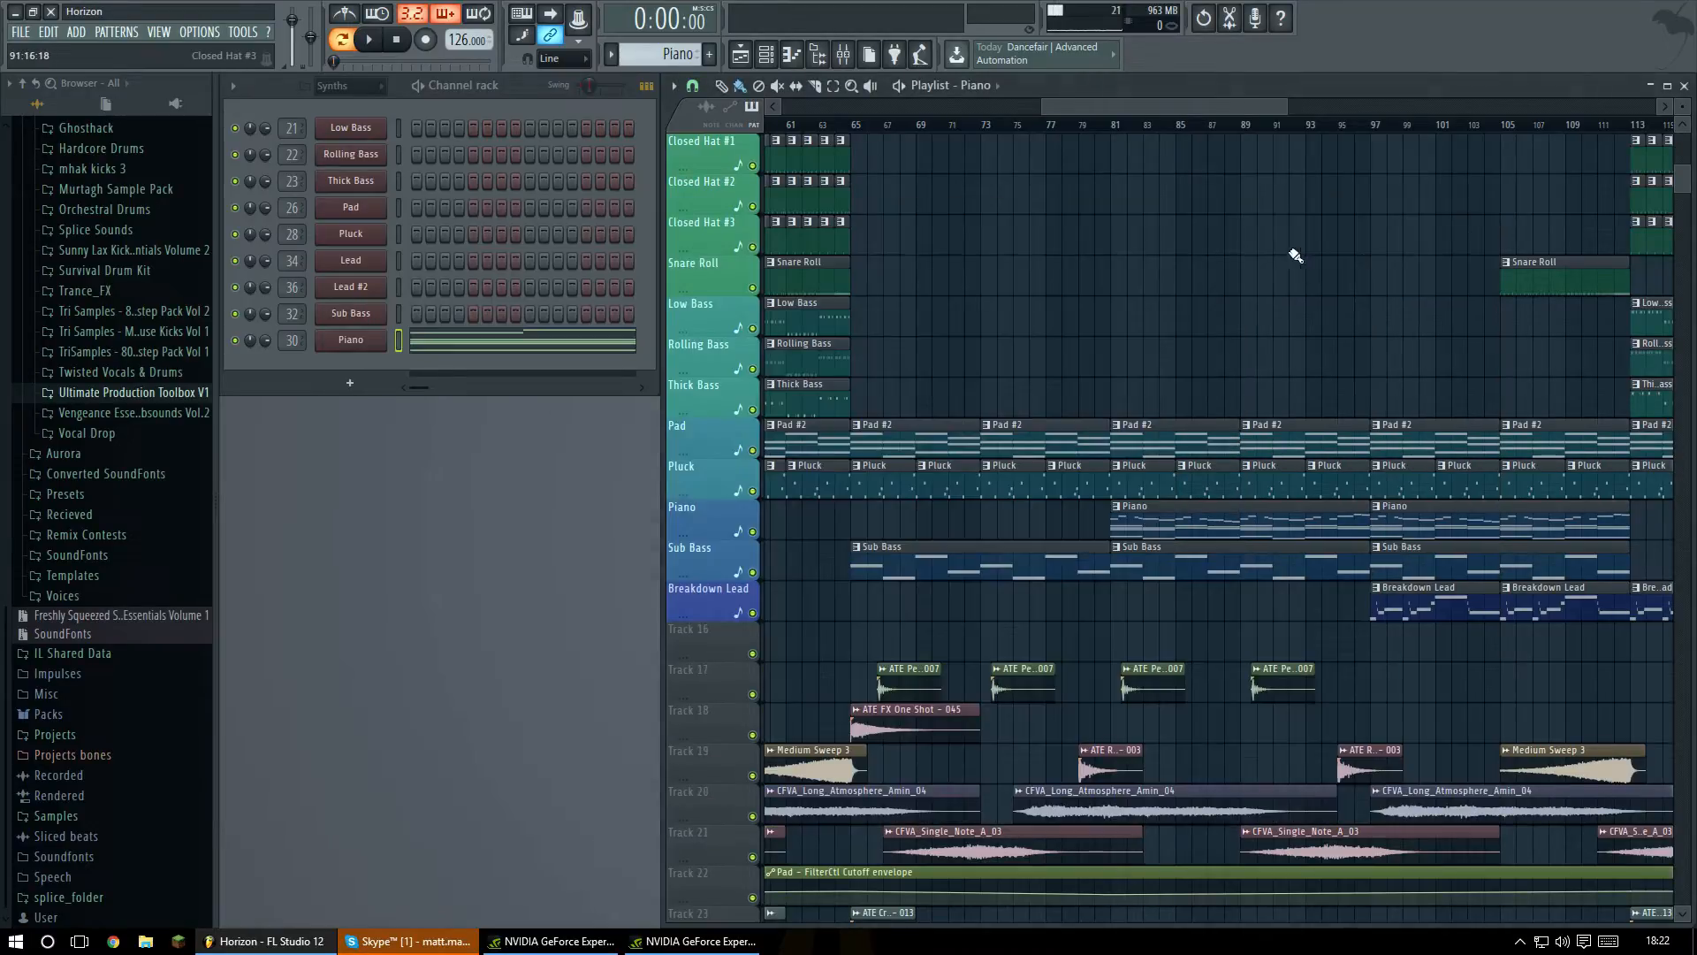
Play the arrangement from bar 79 to hear the piano enter at bar 81, and stop playback.
{"action": "left_click", "coordinate": [1081, 125]}
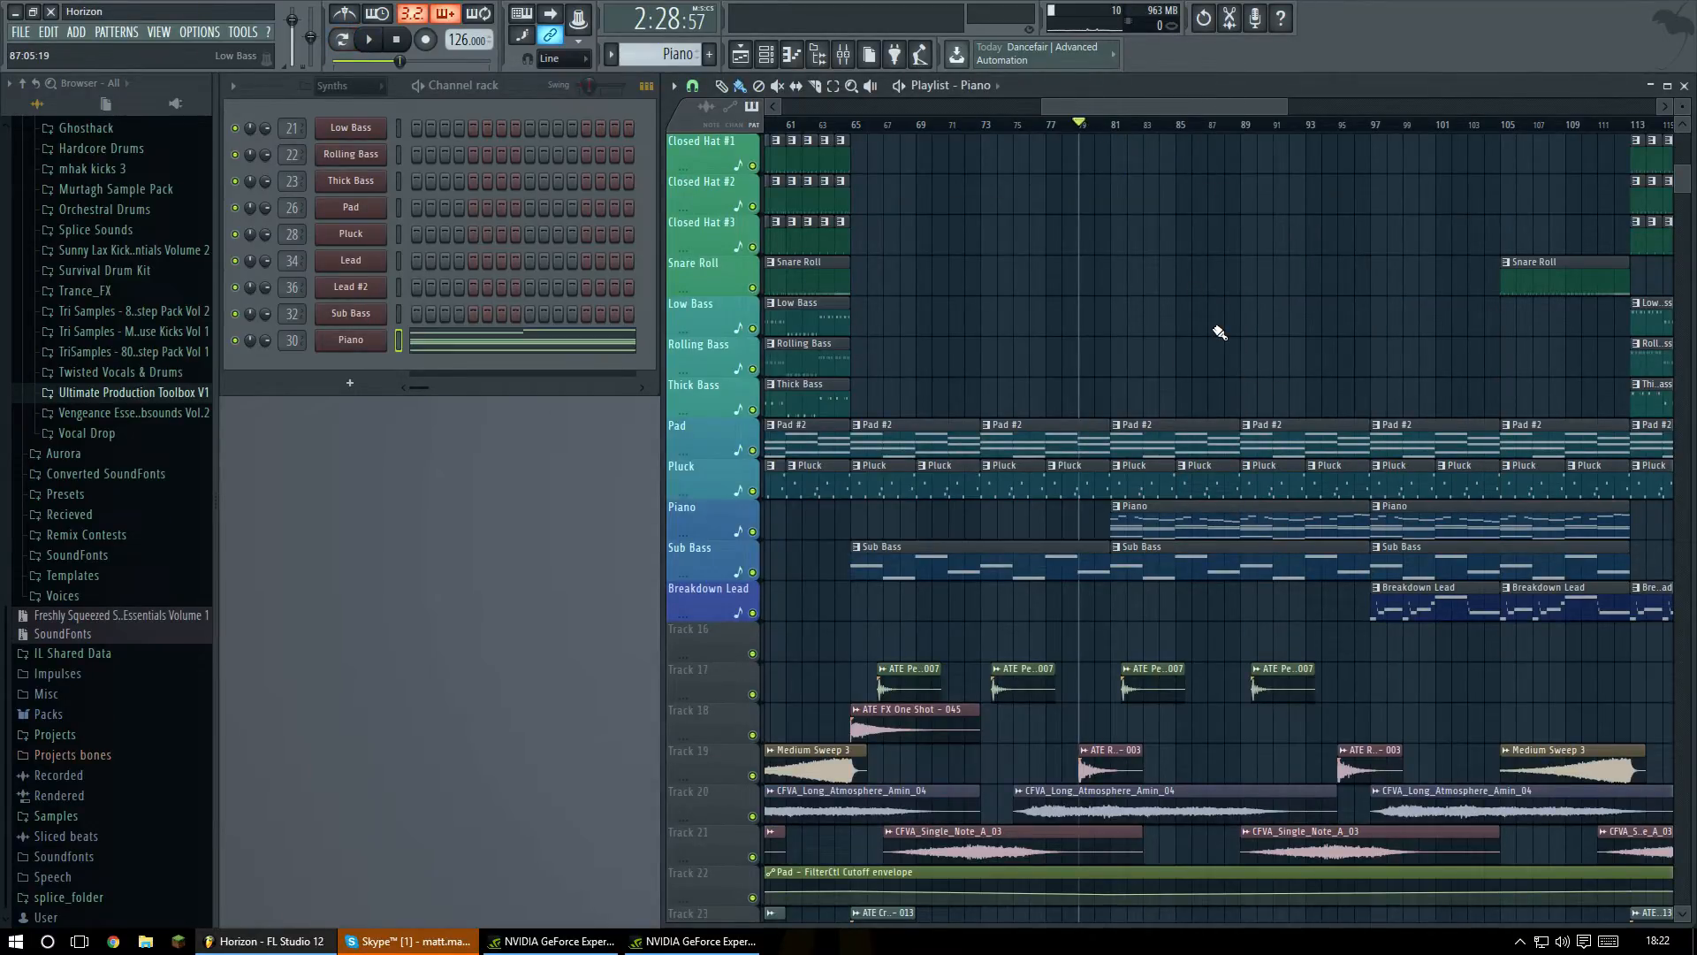
{"action": "scroll", "coordinate": [1238, 336], "scroll_direction": "down", "scroll_amount": 5}
{"action": "scroll", "coordinate": [1156, 708], "scroll_direction": "up", "scroll_amount": 6}
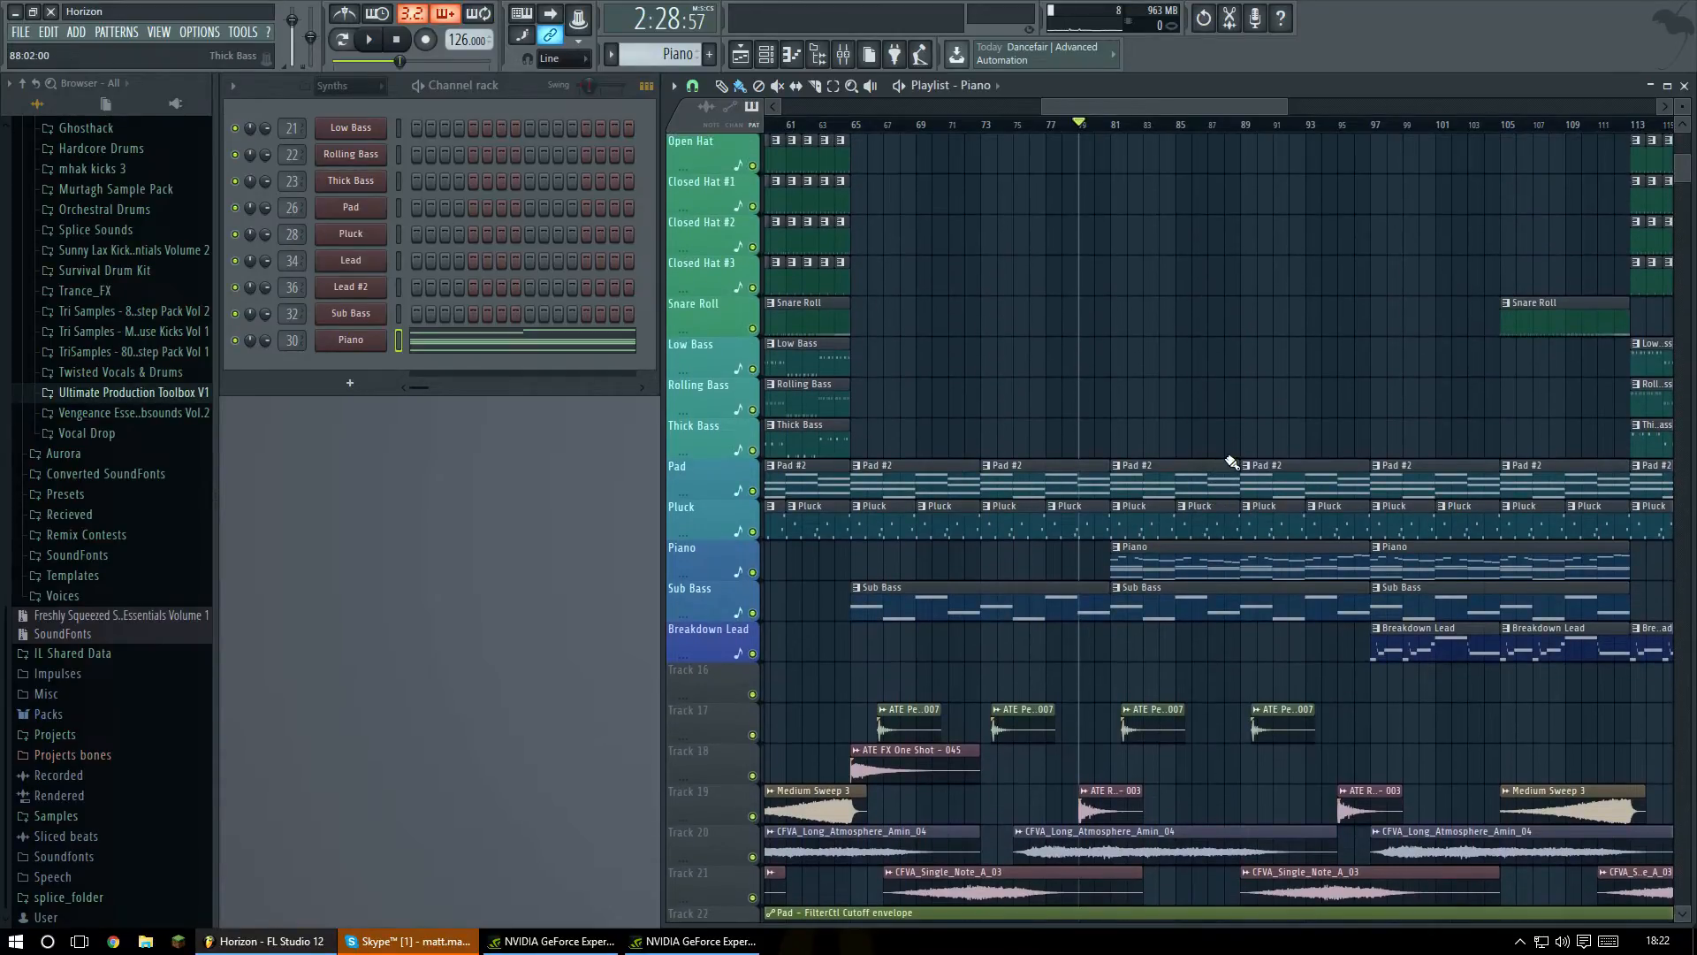
{"action": "scroll", "coordinate": [1231, 462], "scroll_direction": "down", "scroll_amount": 6}
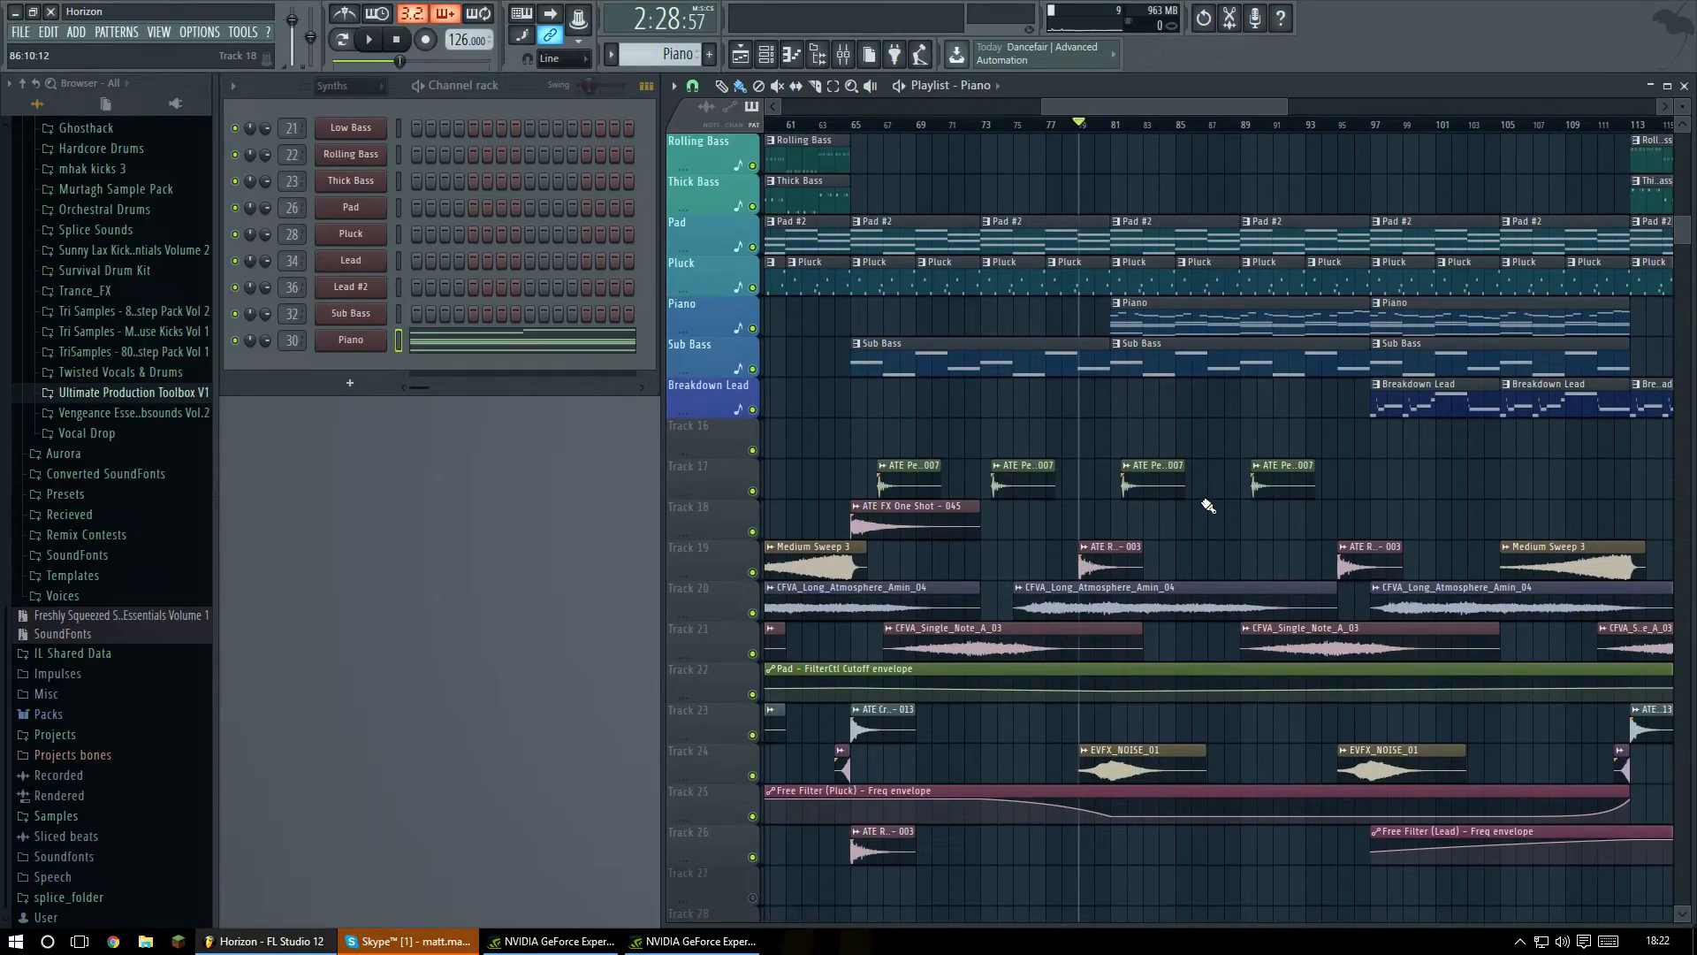
{"action": "key", "text": "space"}
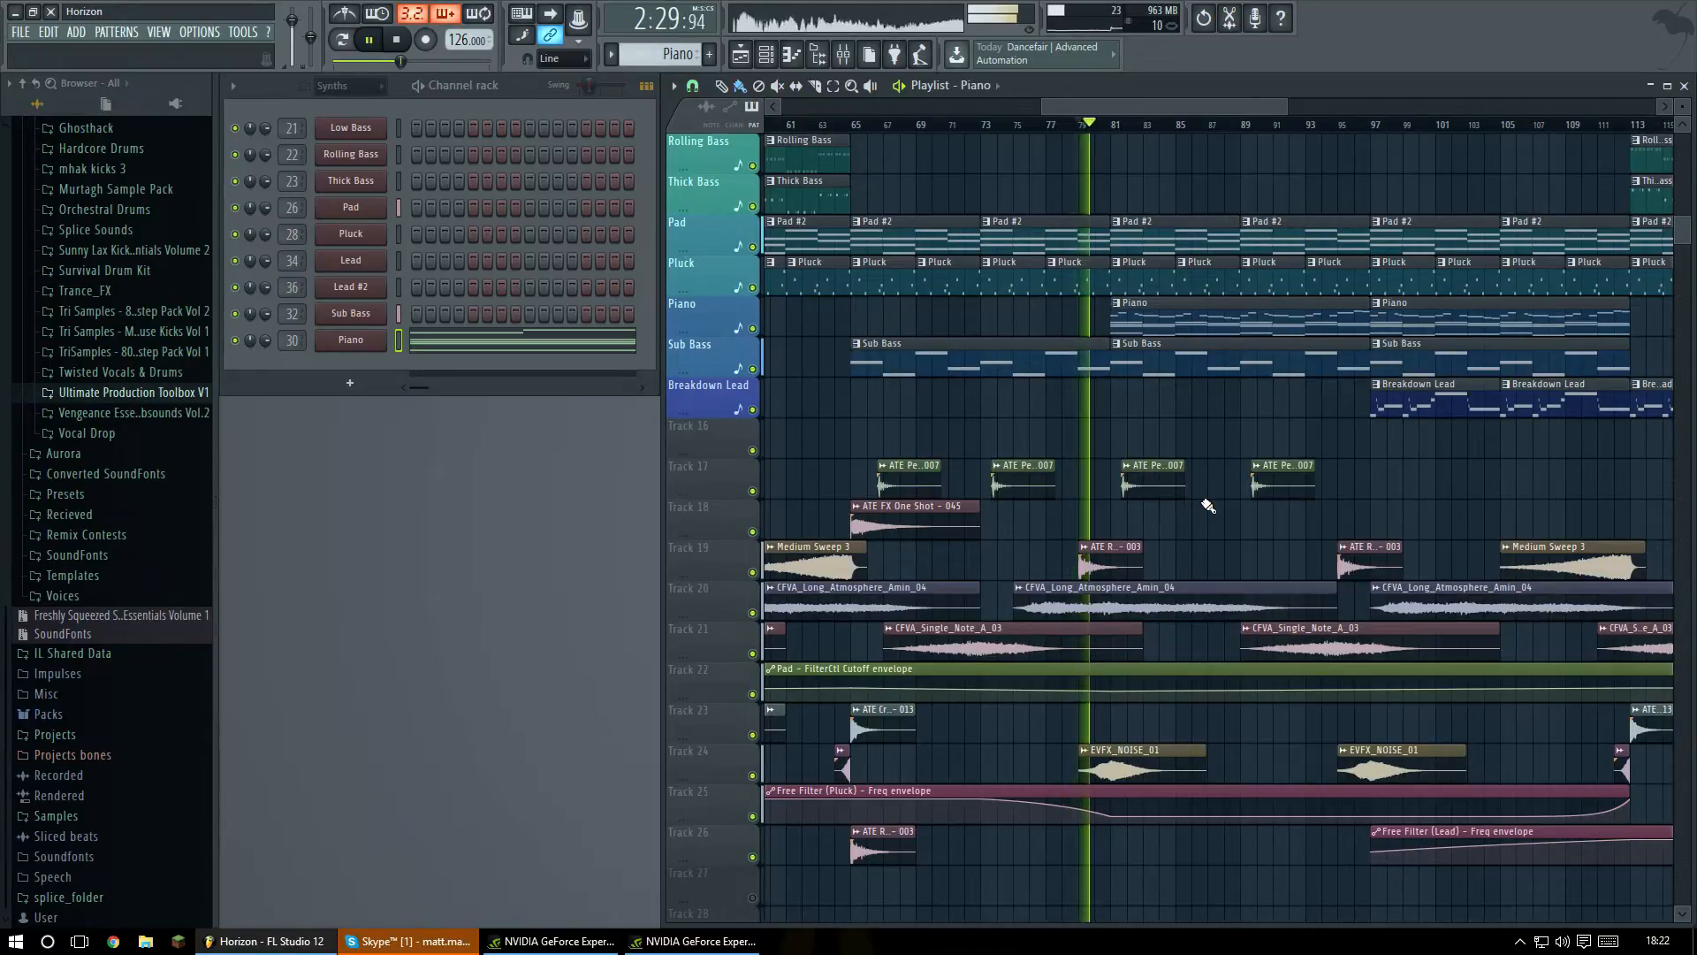
{"action": "left_click_drag", "start_coordinate": [1144, 108], "coordinate": [1172, 110]}
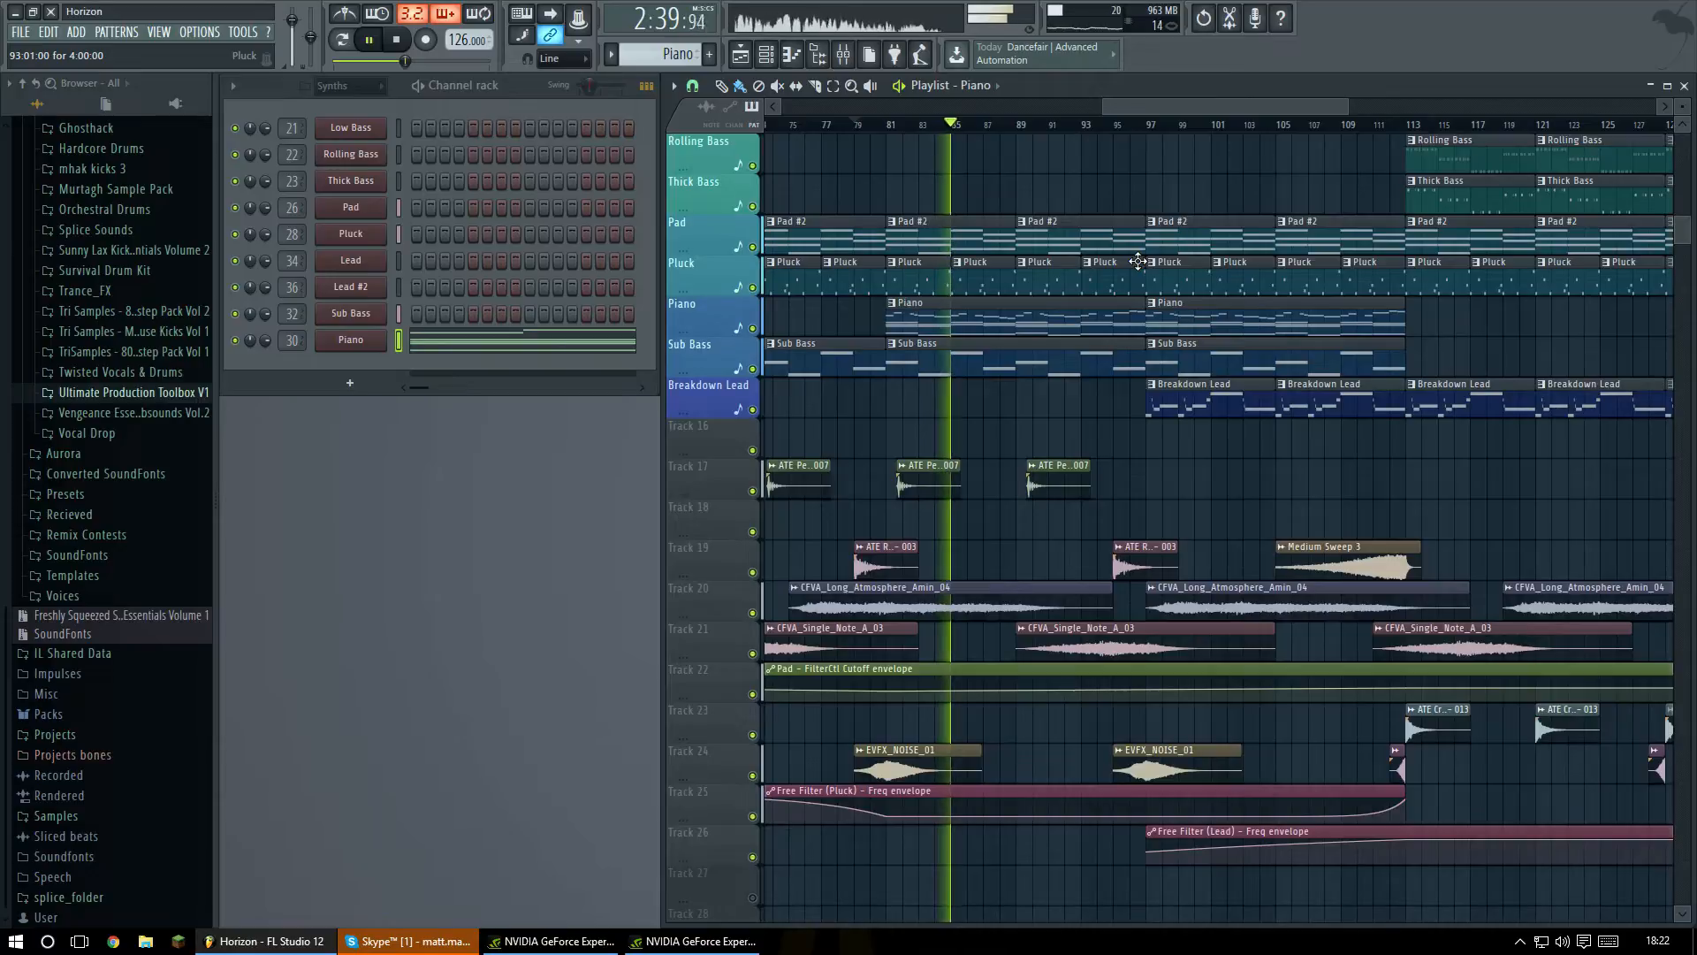
{"action": "key", "text": "space"}
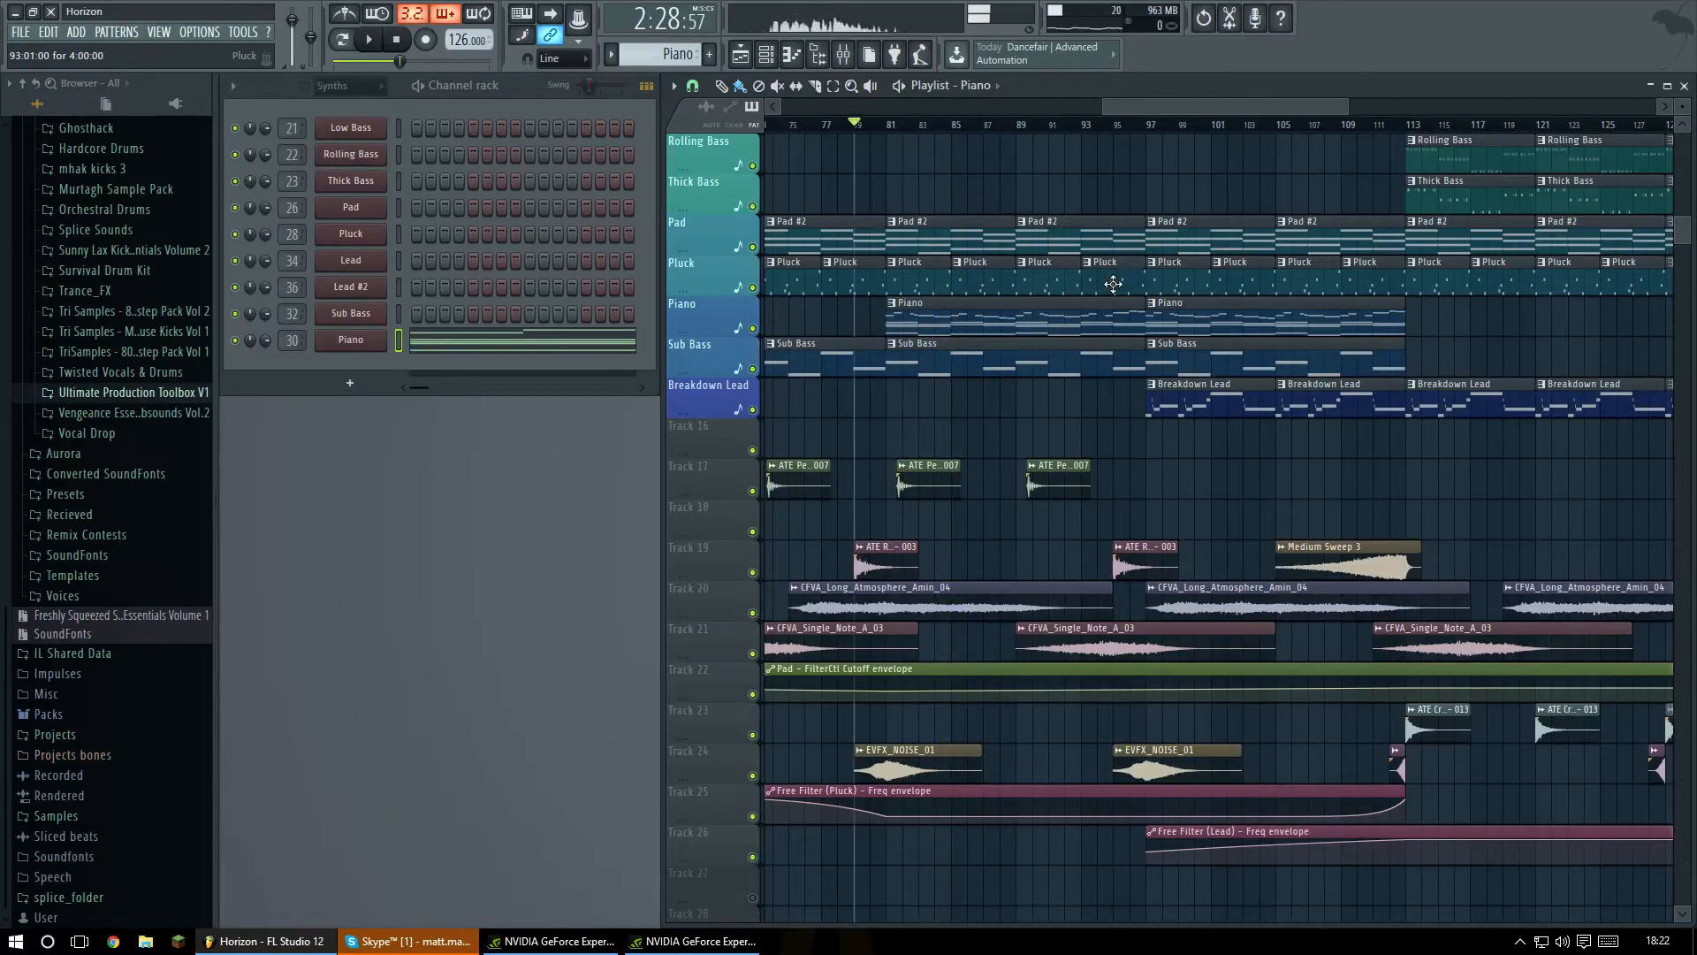
Audition the breakdown from bar 81 with the Piano and Pad tracks muted, stop, and unmute both tracks.
{"action": "scroll", "coordinate": [887, 627], "scroll_direction": "down", "scroll_amount": 5}
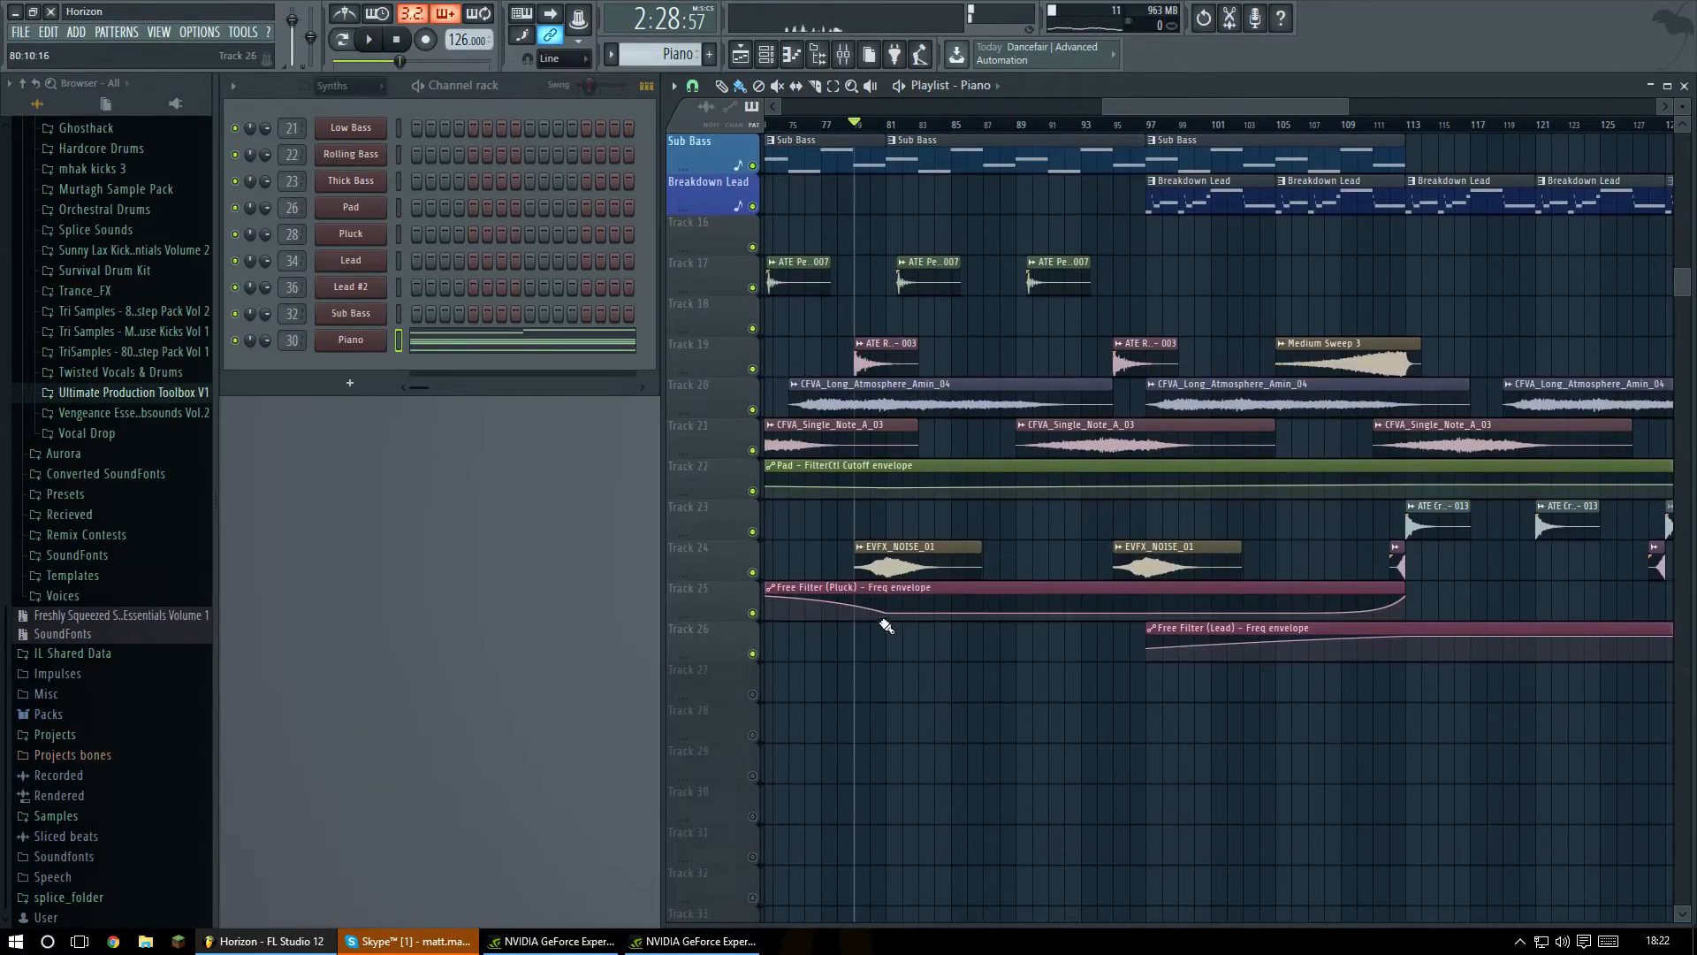
{"action": "scroll", "coordinate": [942, 489], "scroll_direction": "up", "scroll_amount": 5}
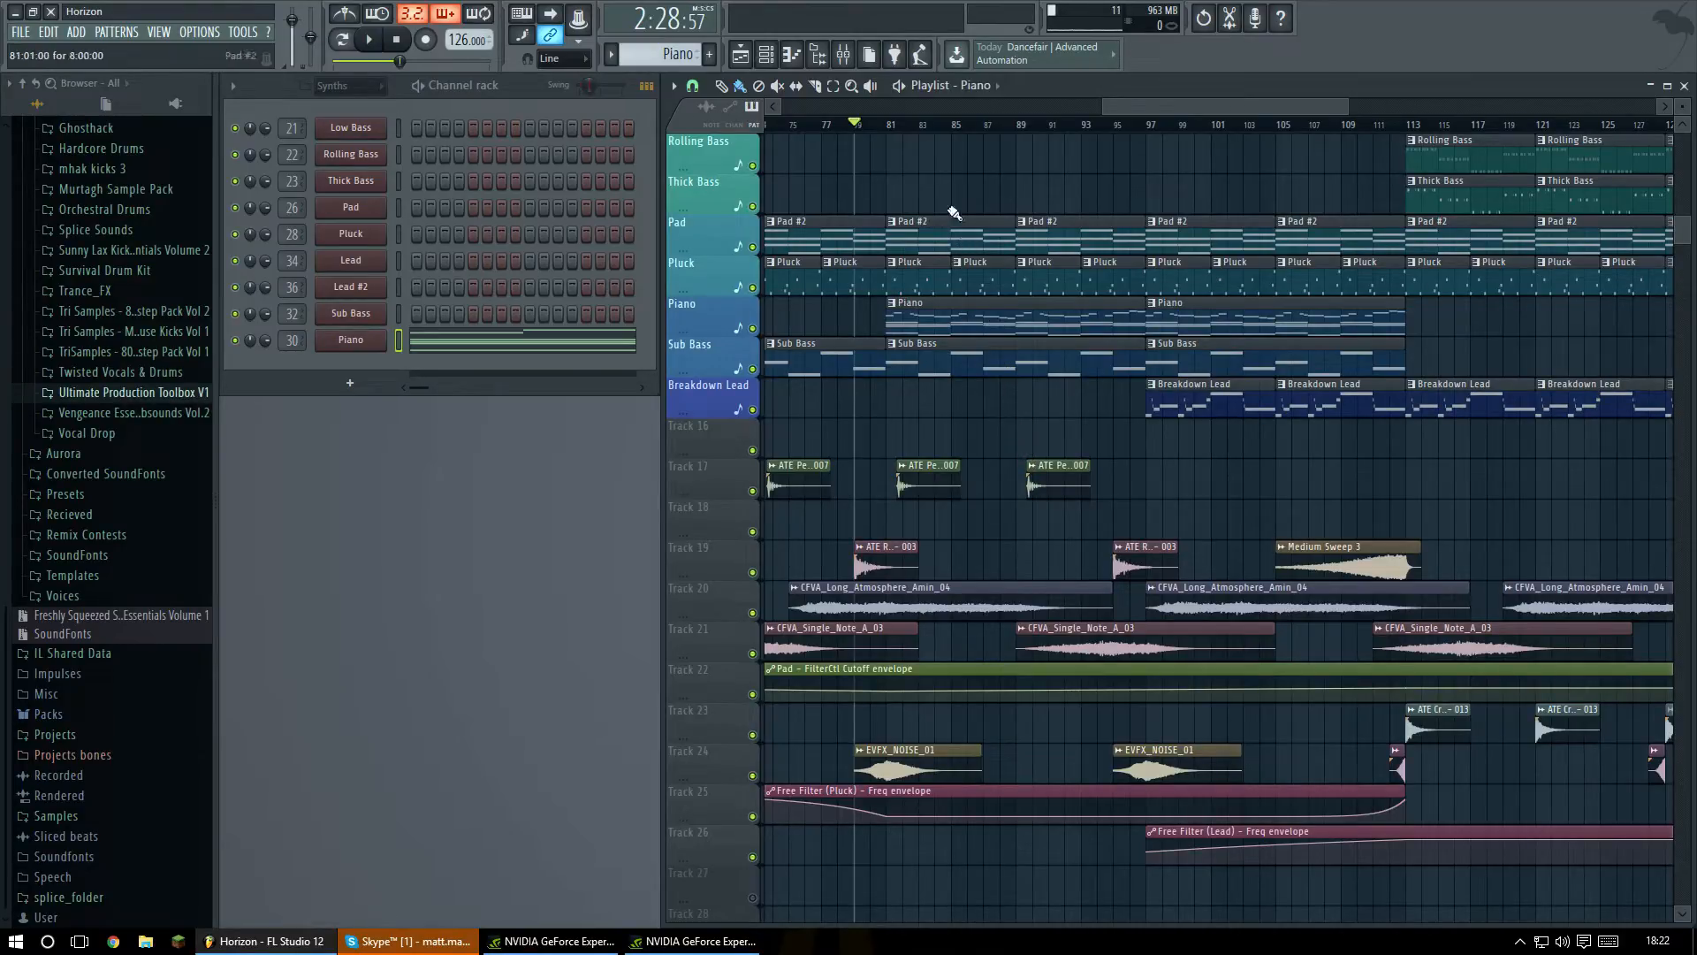
{"action": "left_click", "coordinate": [892, 126]}
{"action": "left_click", "coordinate": [752, 328]}
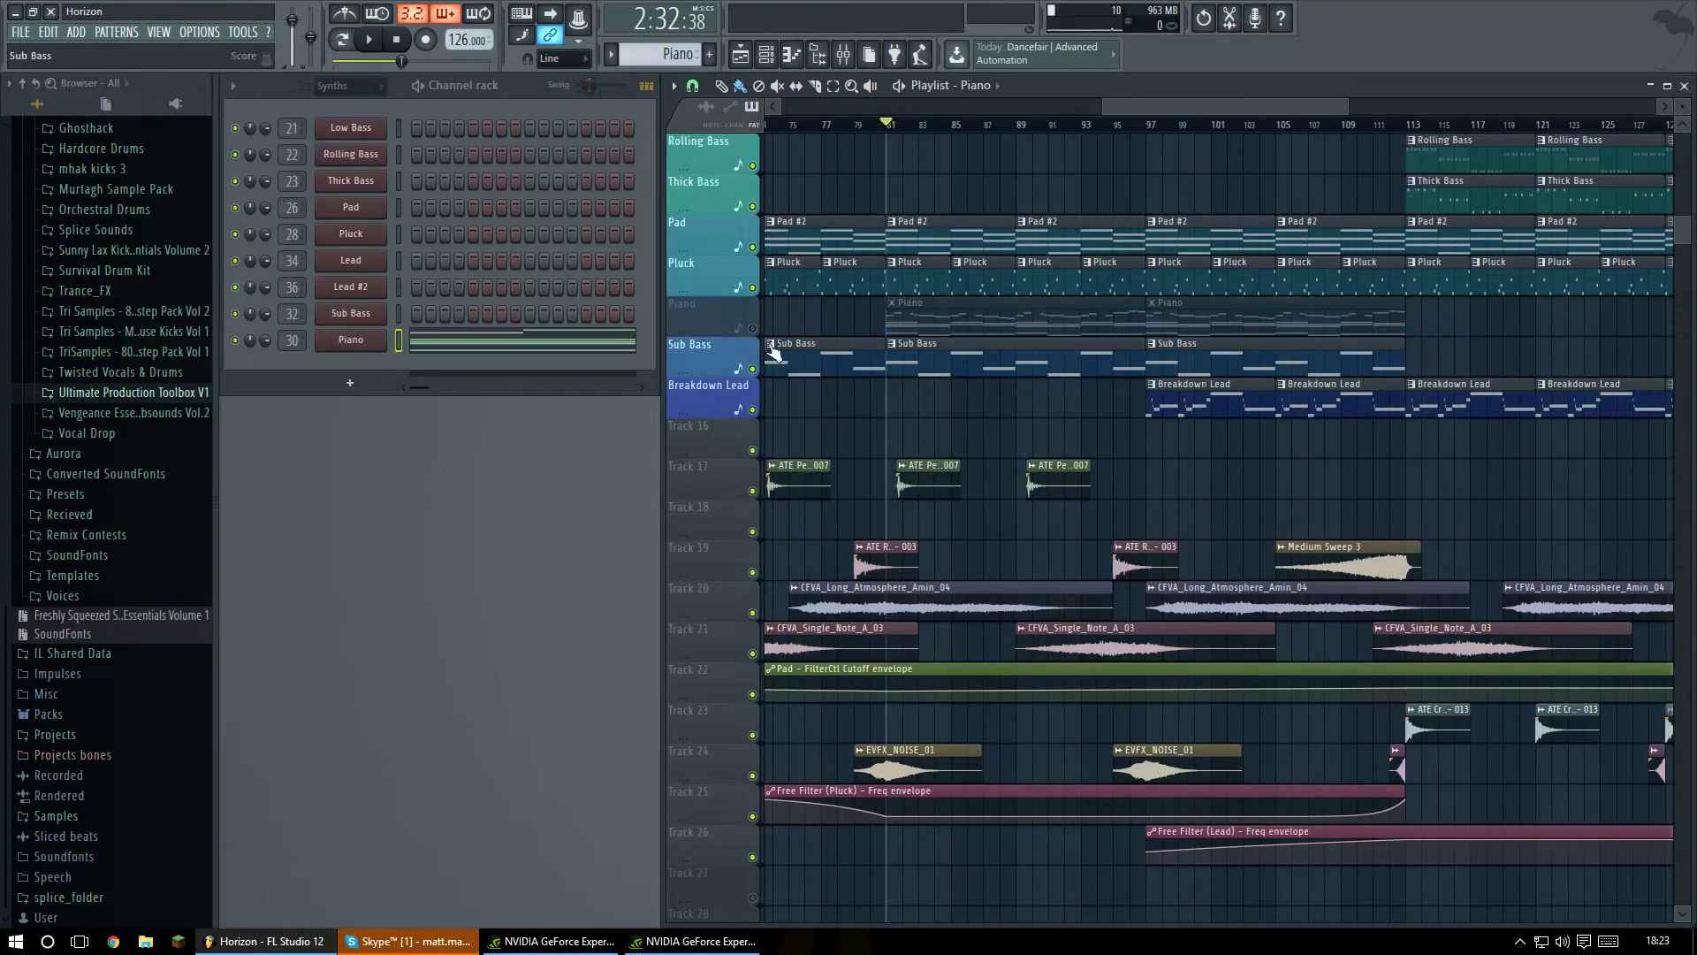
{"action": "left_click", "coordinate": [752, 247]}
{"action": "key", "text": "space"}
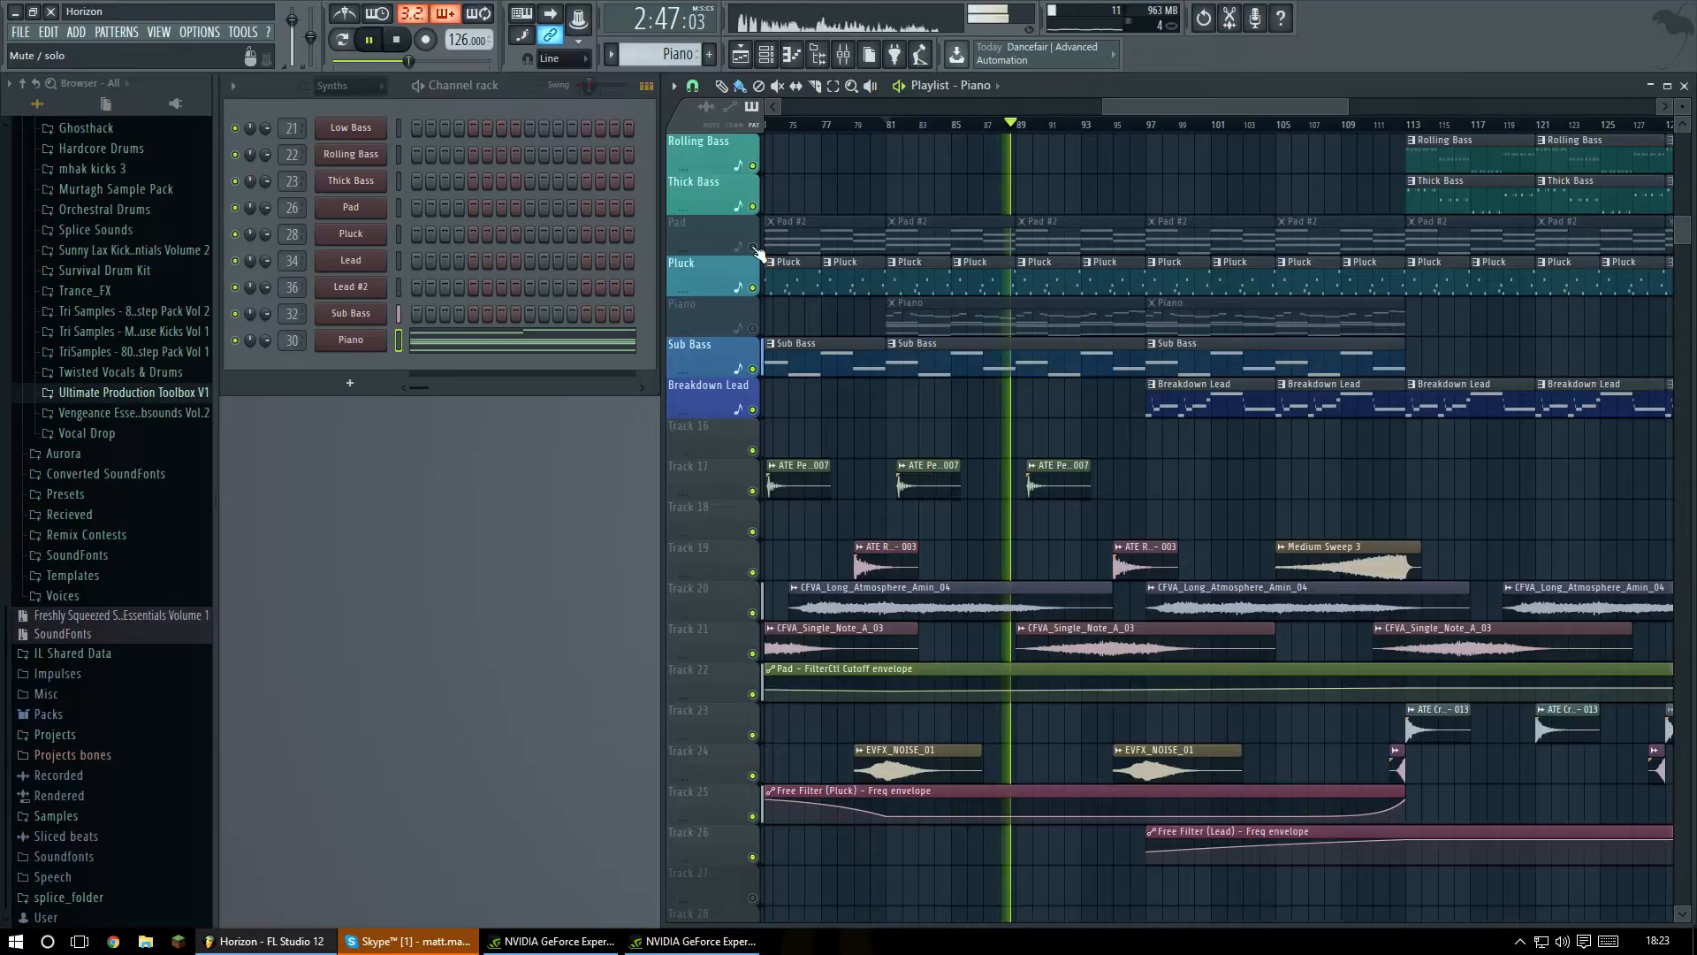
{"action": "key", "text": "space"}
{"action": "left_click", "coordinate": [753, 247]}
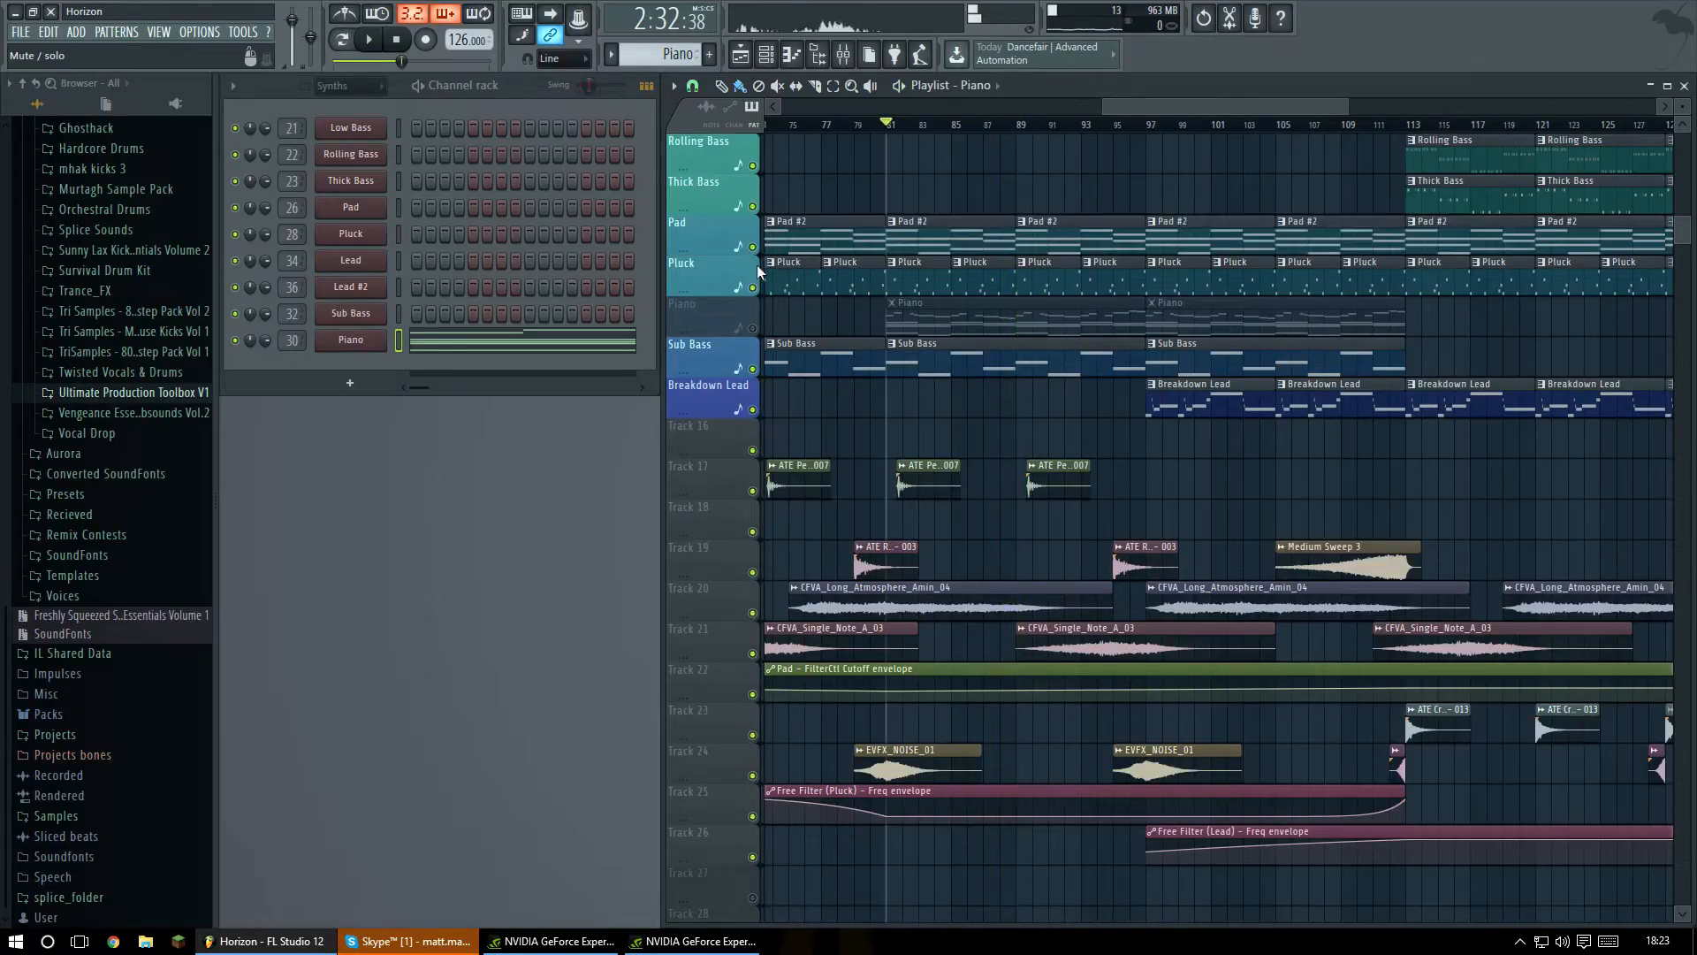
{"action": "left_click", "coordinate": [753, 329]}
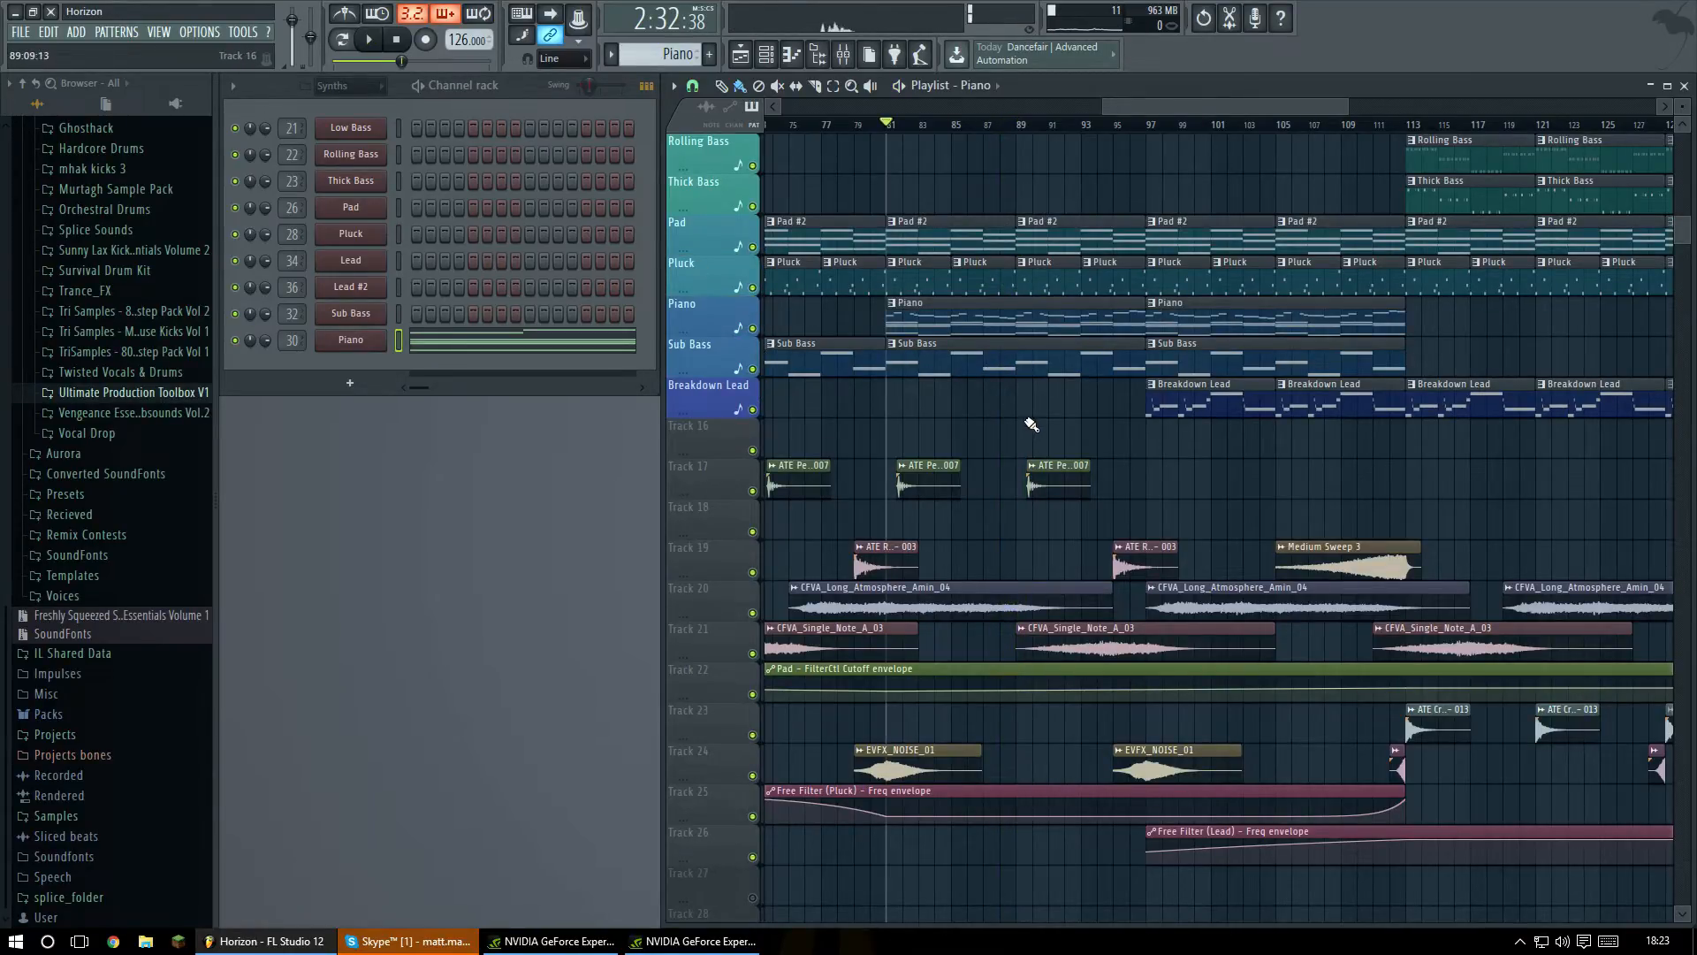
Play the full arrangement from bar 87 and stop playback before the Breakdown Lead enters.
{"action": "scroll", "coordinate": [1022, 431], "scroll_direction": "down", "scroll_amount": 4}
{"action": "scroll", "coordinate": [1022, 432], "scroll_direction": "up", "scroll_amount": 4}
{"action": "left_click", "coordinate": [994, 125]}
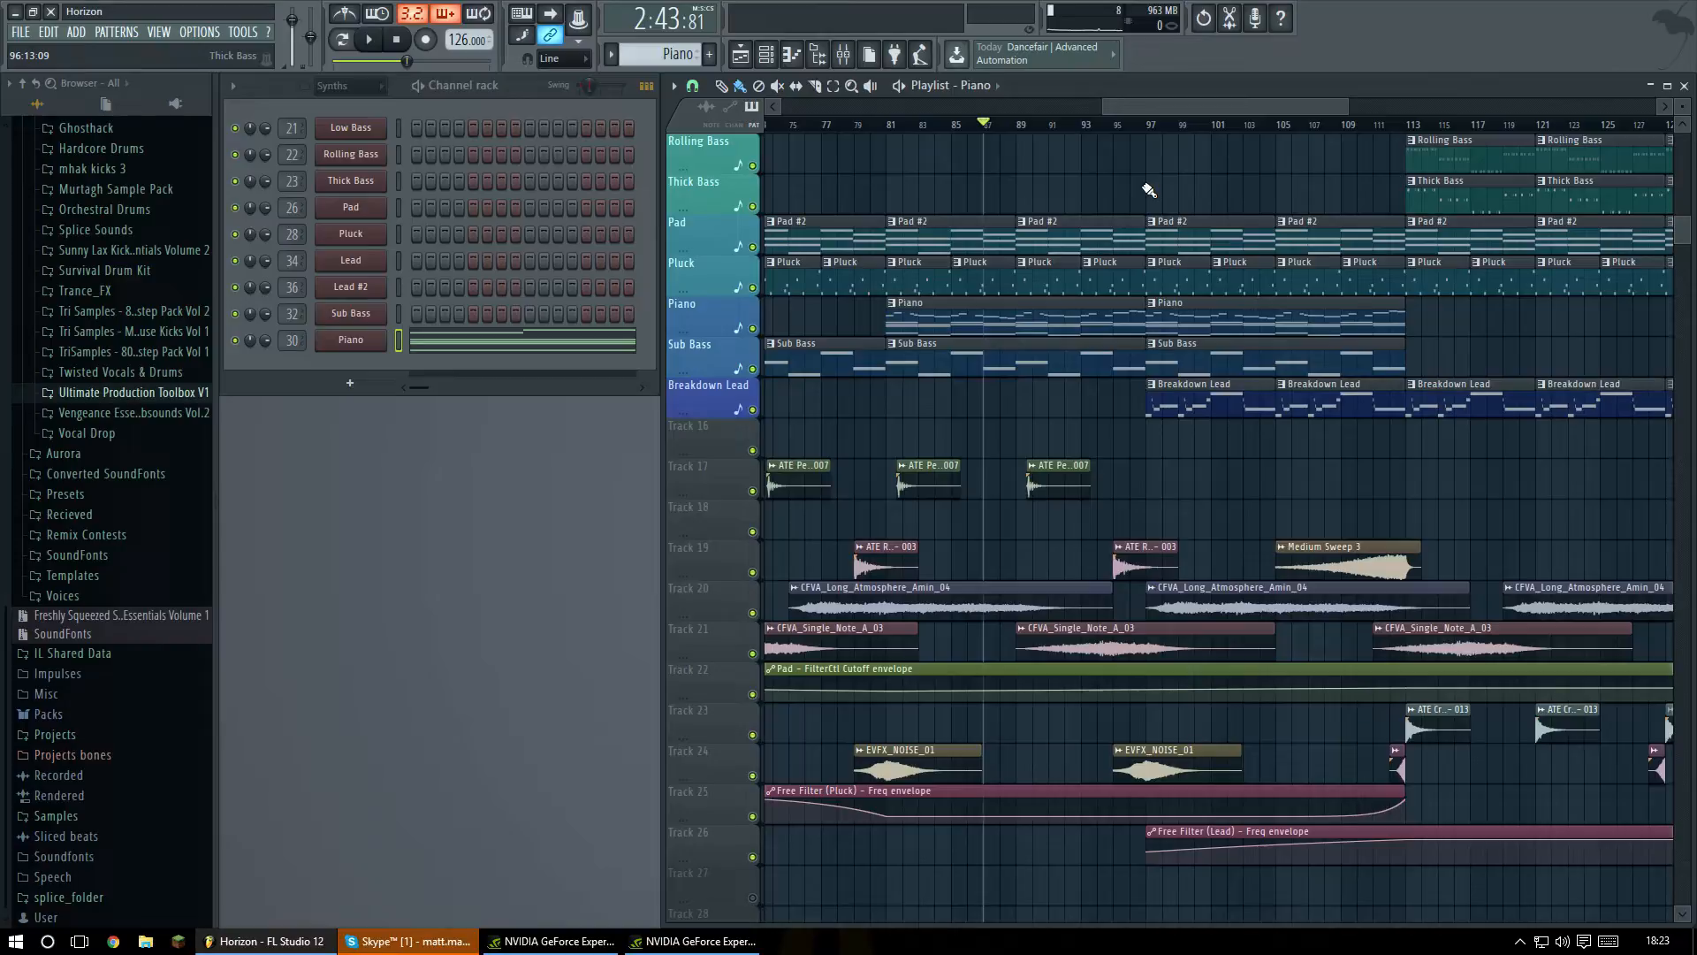
{"action": "key", "text": "space"}
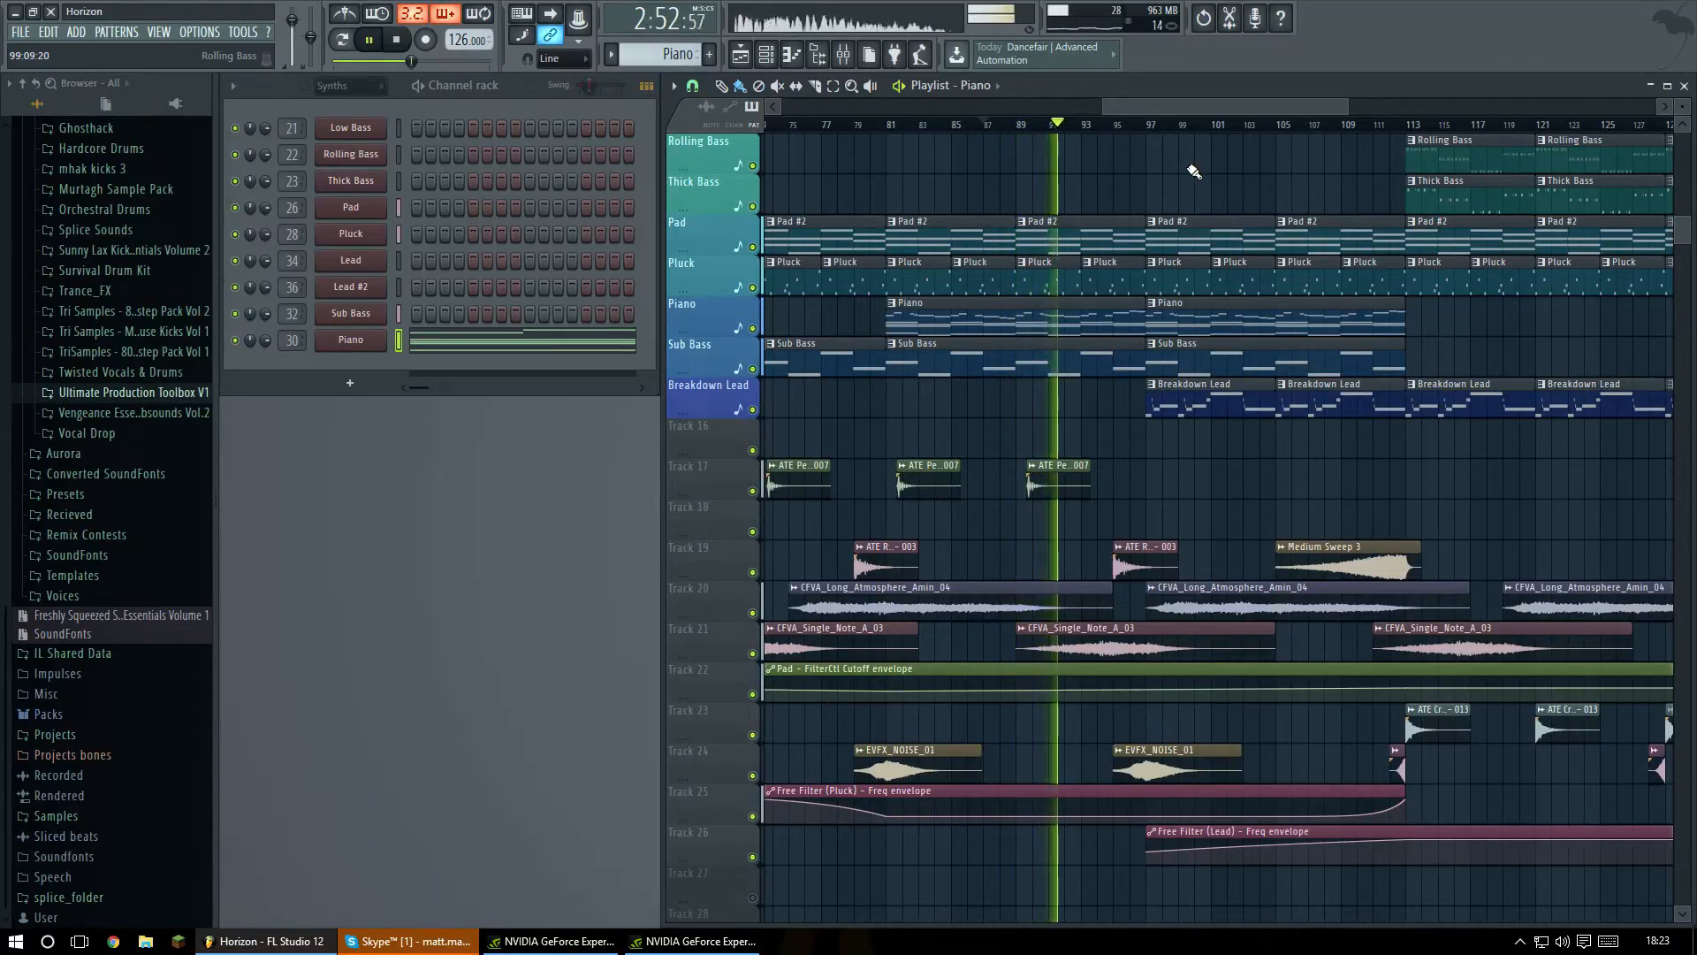
{"action": "key", "text": "space"}
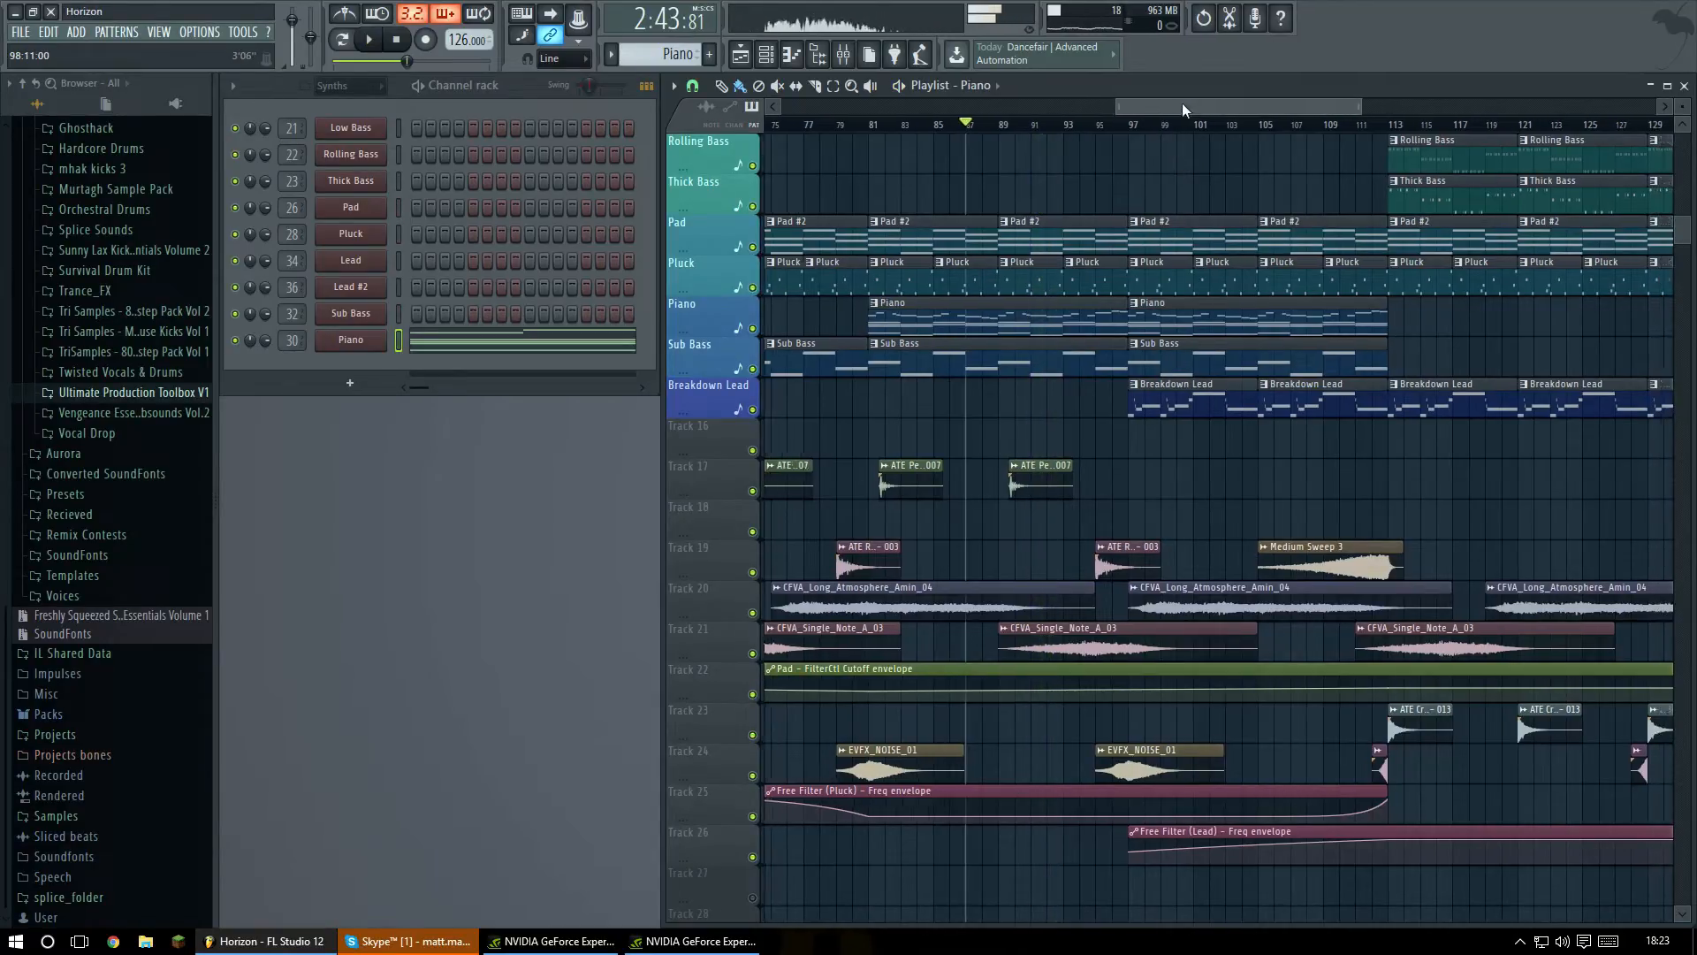
View the Breakdown Lead pattern's Lead notes in the piano roll, switch playback to pattern mode, and close the piano roll.
{"action": "left_click", "coordinate": [1107, 407]}
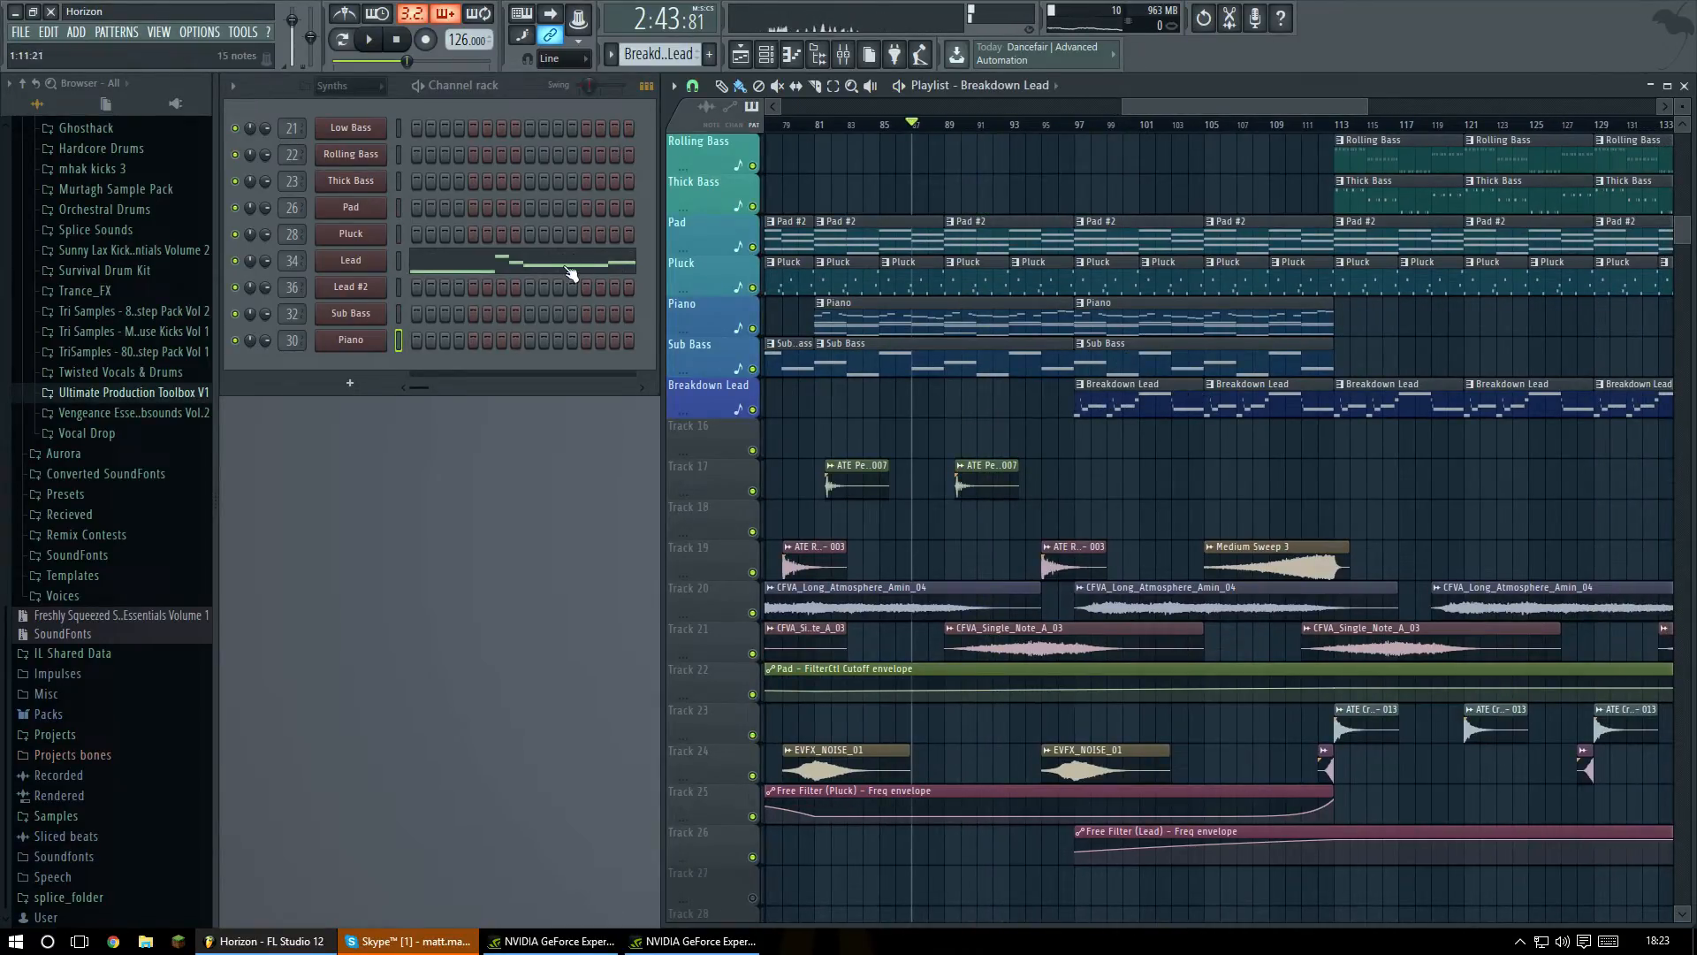
{"action": "left_click", "coordinate": [568, 271]}
{"action": "left_click", "coordinate": [369, 38]}
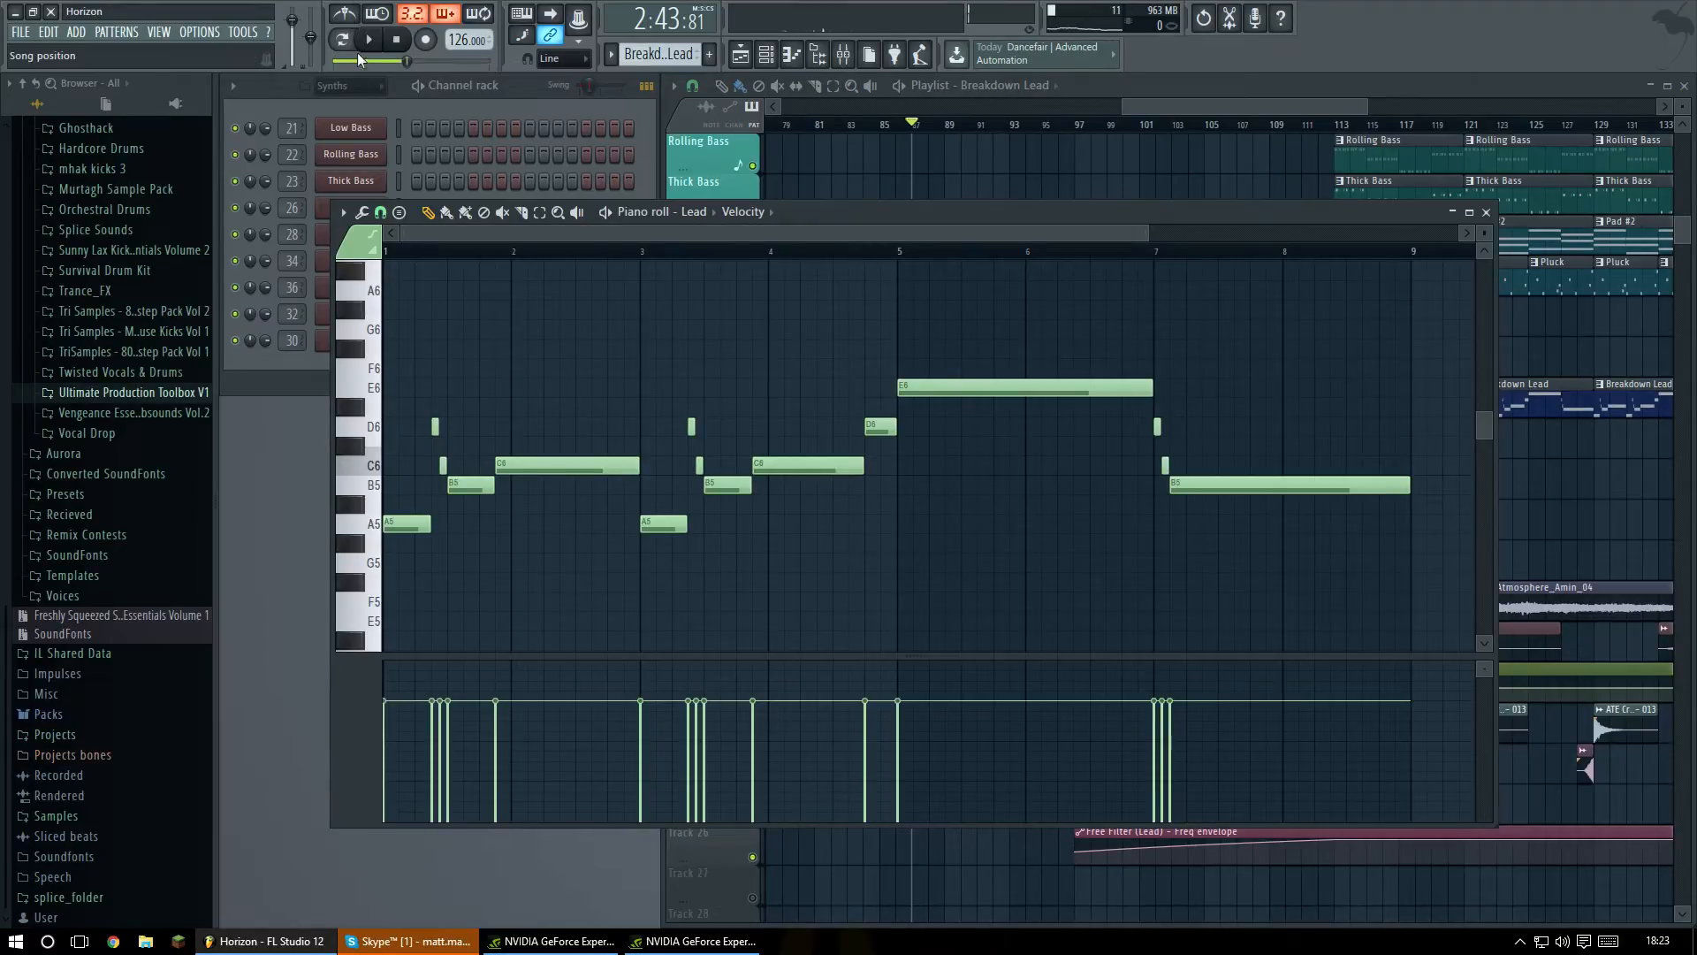
{"action": "left_click", "coordinate": [400, 44]}
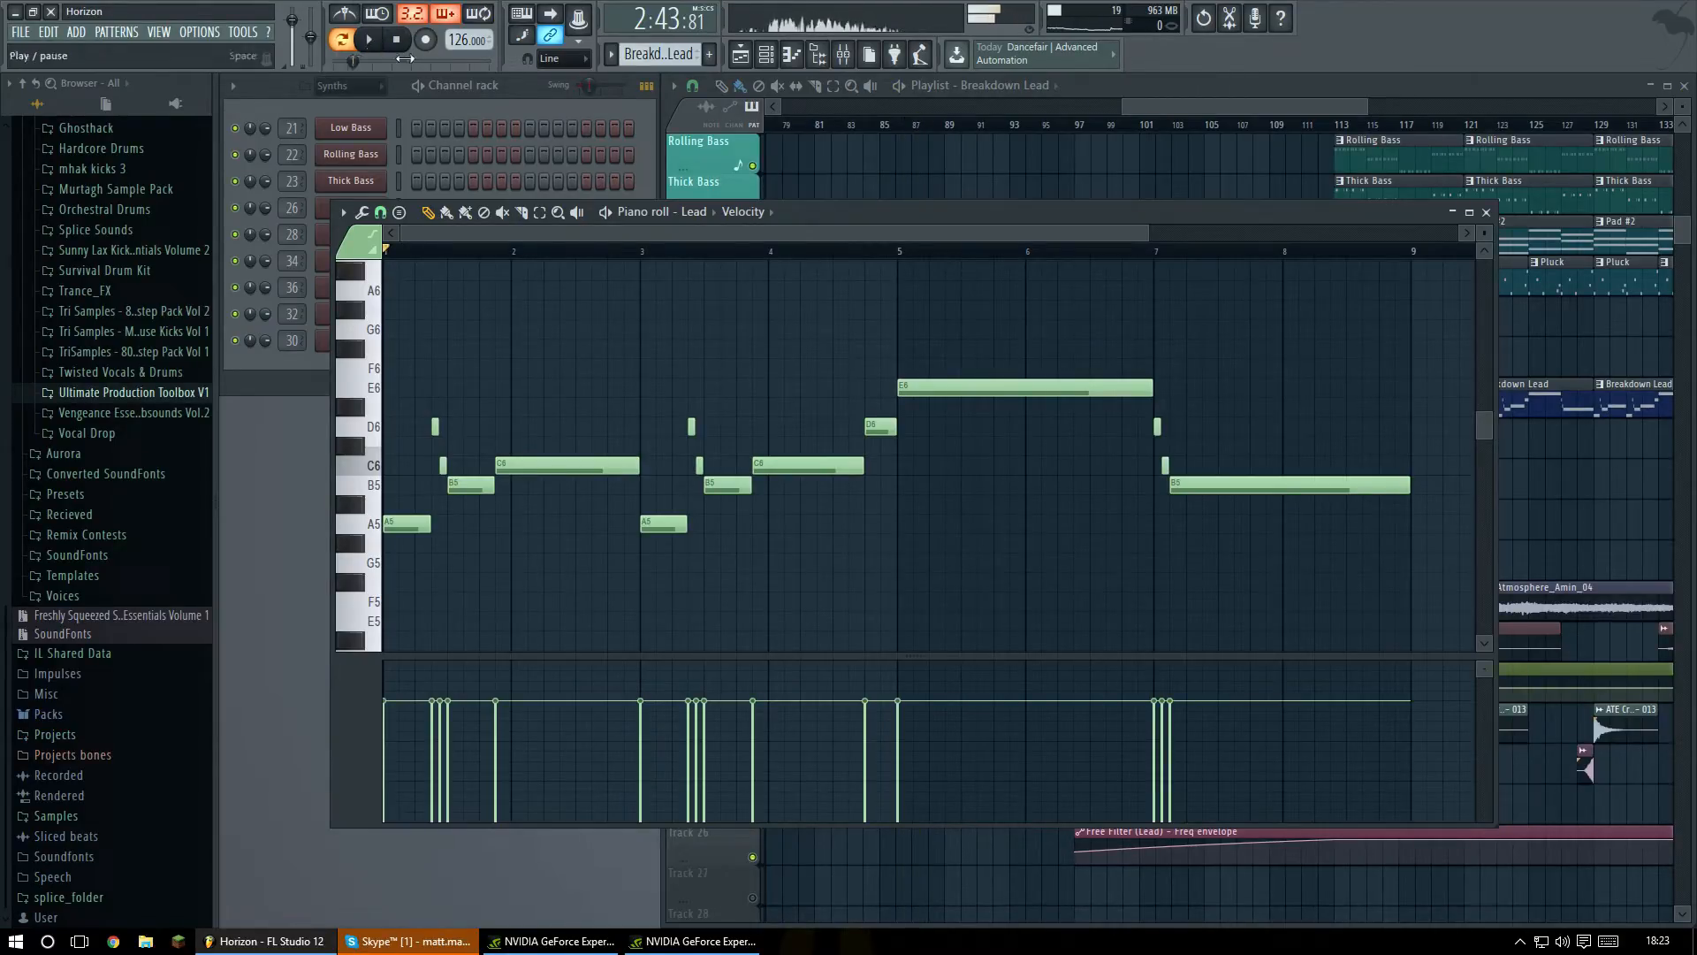
{"action": "left_click", "coordinate": [1338, 127]}
{"action": "left_click", "coordinate": [653, 223]}
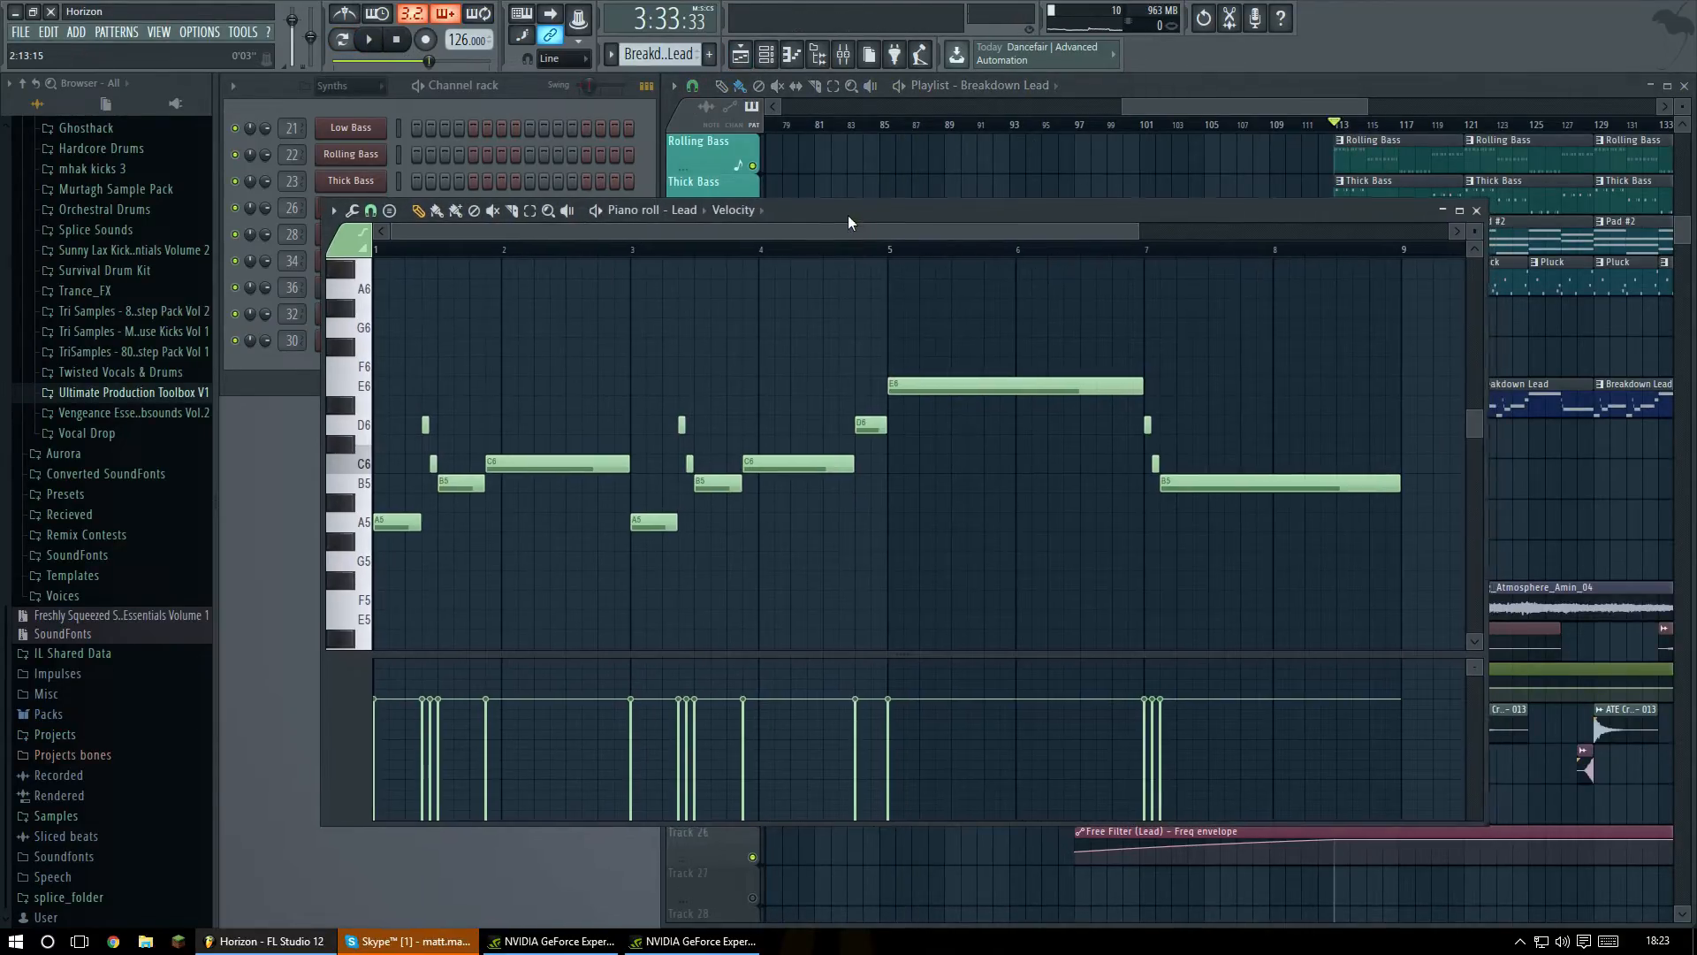
{"action": "left_click", "coordinate": [343, 41]}
{"action": "left_click", "coordinate": [1473, 202]}
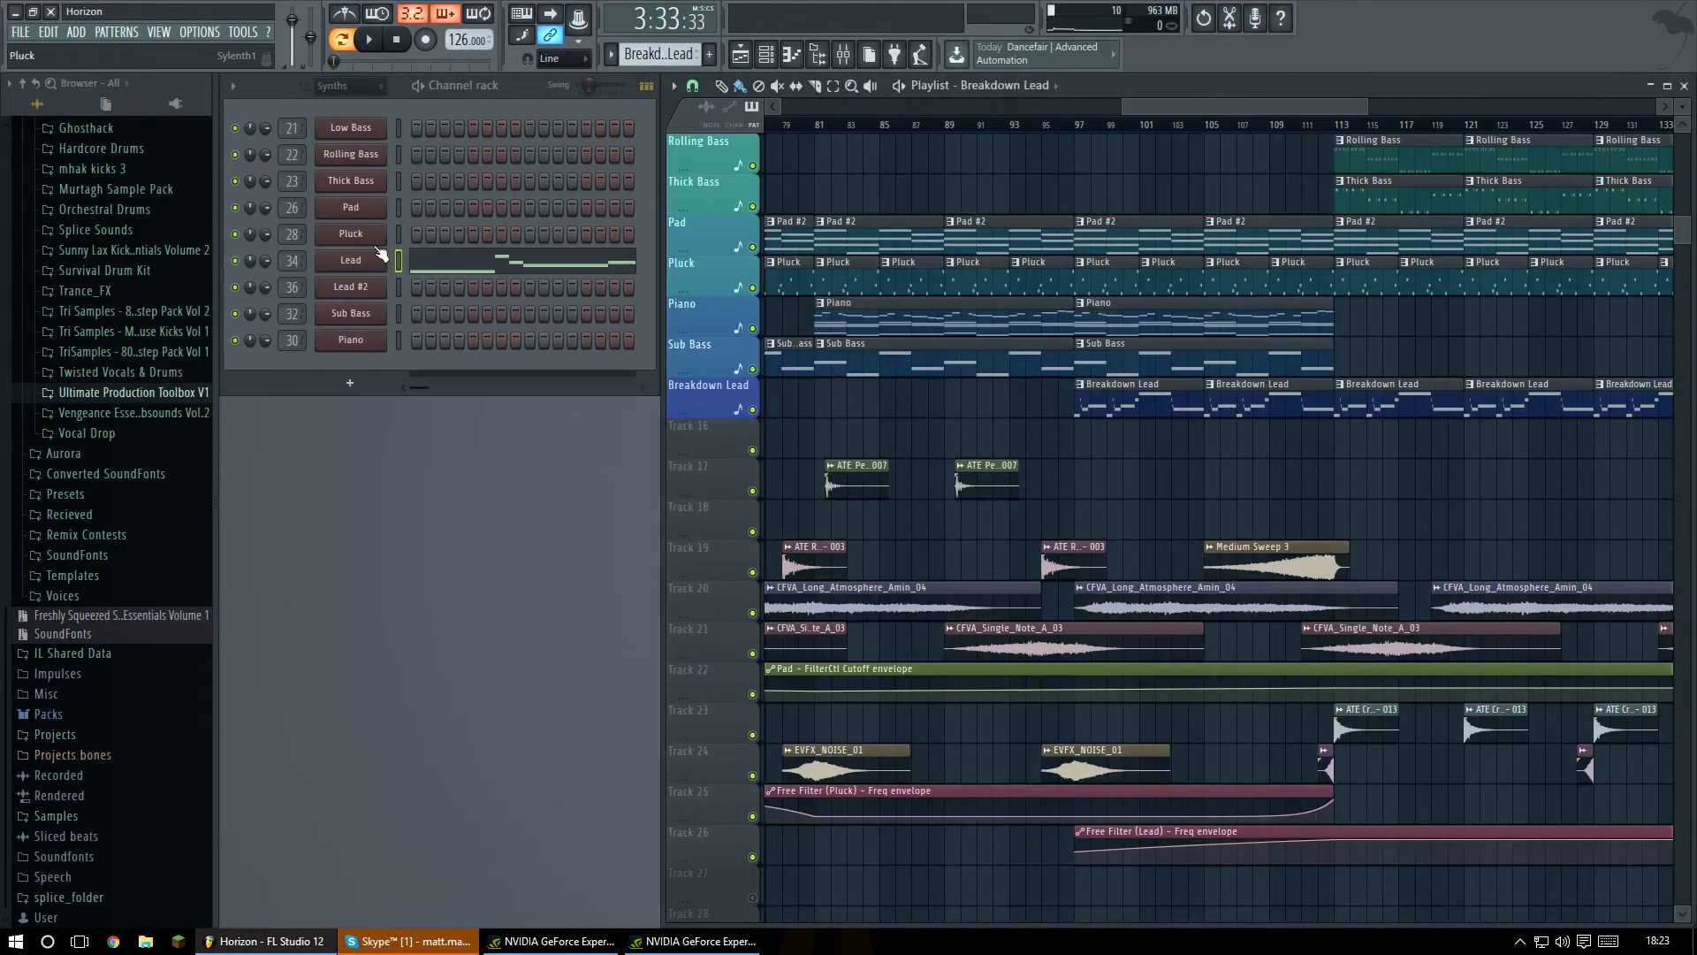
Open the Lead channel's Sylenth1 instrument to review its "LEAD - Kandi" preset, and close it.
{"action": "left_click", "coordinate": [351, 261]}
{"action": "left_click_drag", "start_coordinate": [744, 252], "coordinate": [790, 219]}
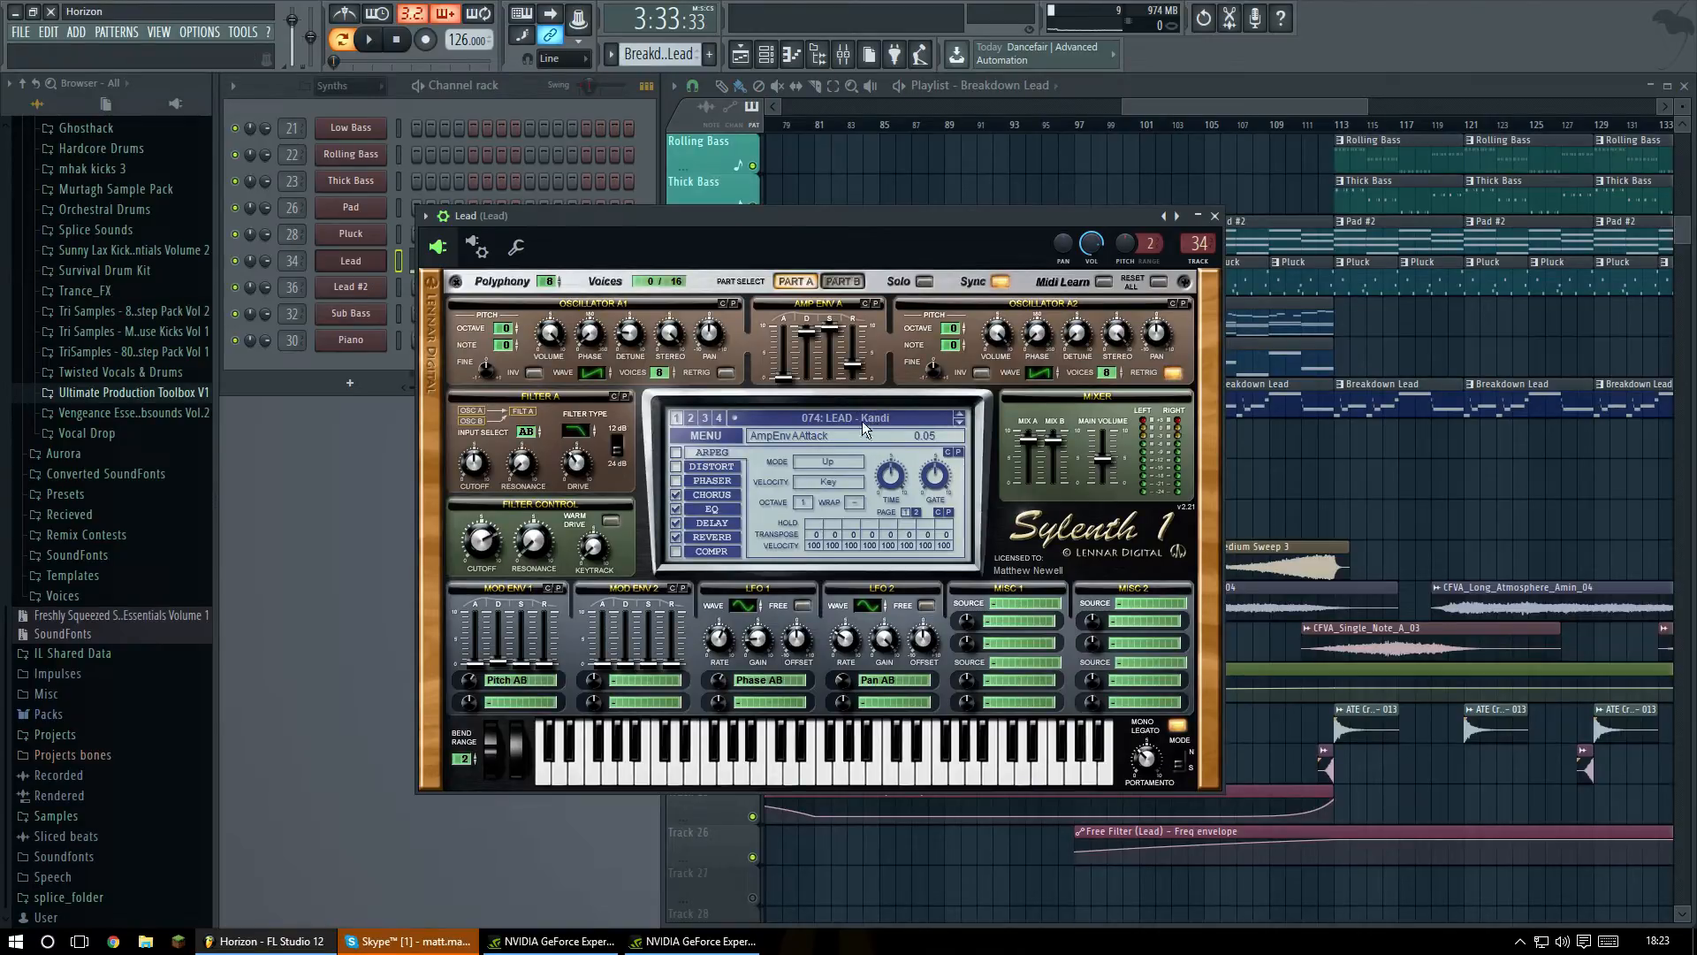
{"action": "left_click", "coordinate": [1215, 216]}
Play the Lead melody in pattern mode while following its notes in the piano roll, and close the piano roll.
{"action": "left_click", "coordinate": [555, 269]}
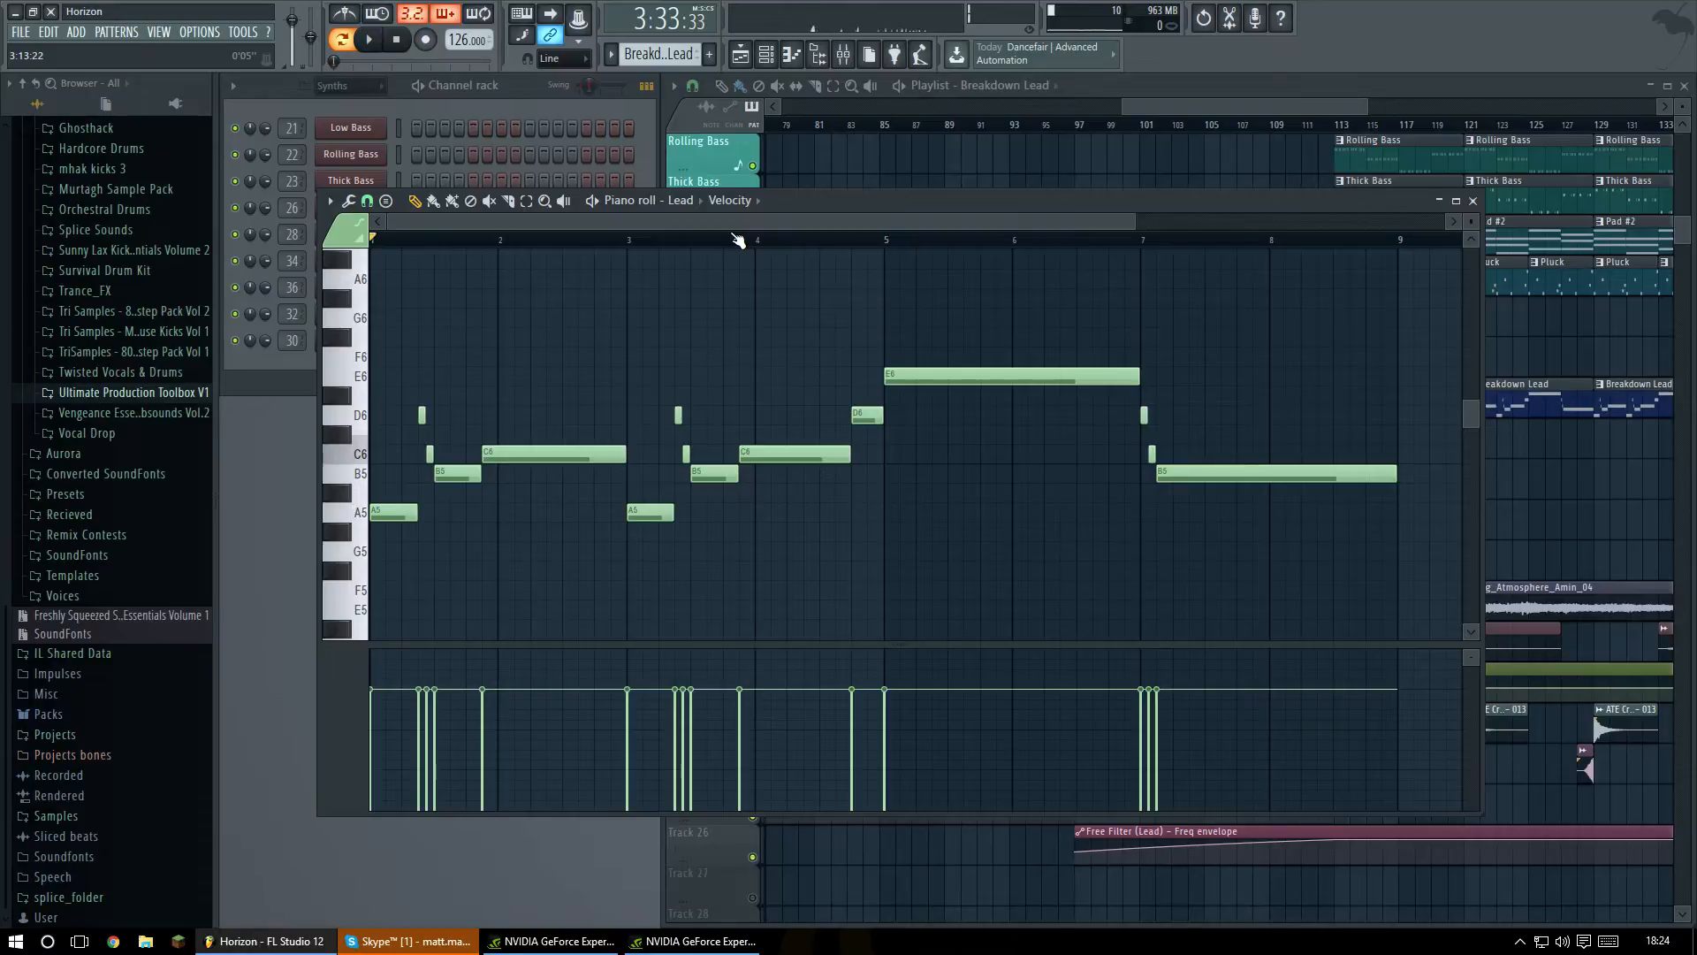
{"action": "key", "text": "space"}
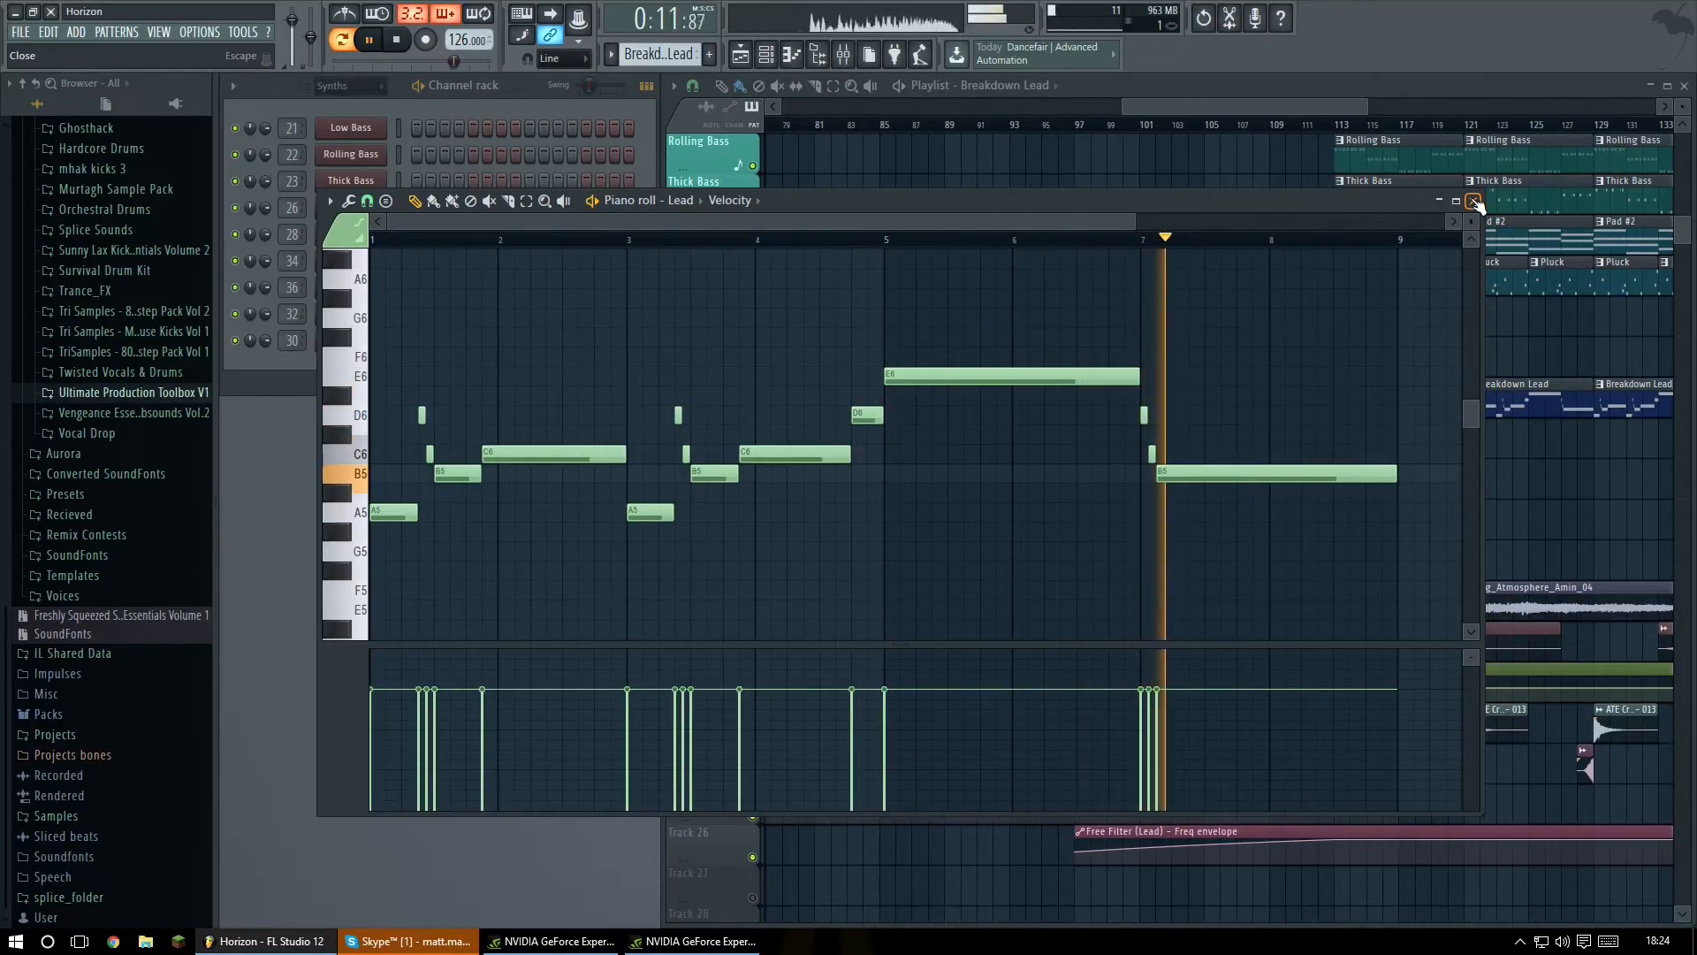
{"action": "left_click", "coordinate": [1473, 200]}
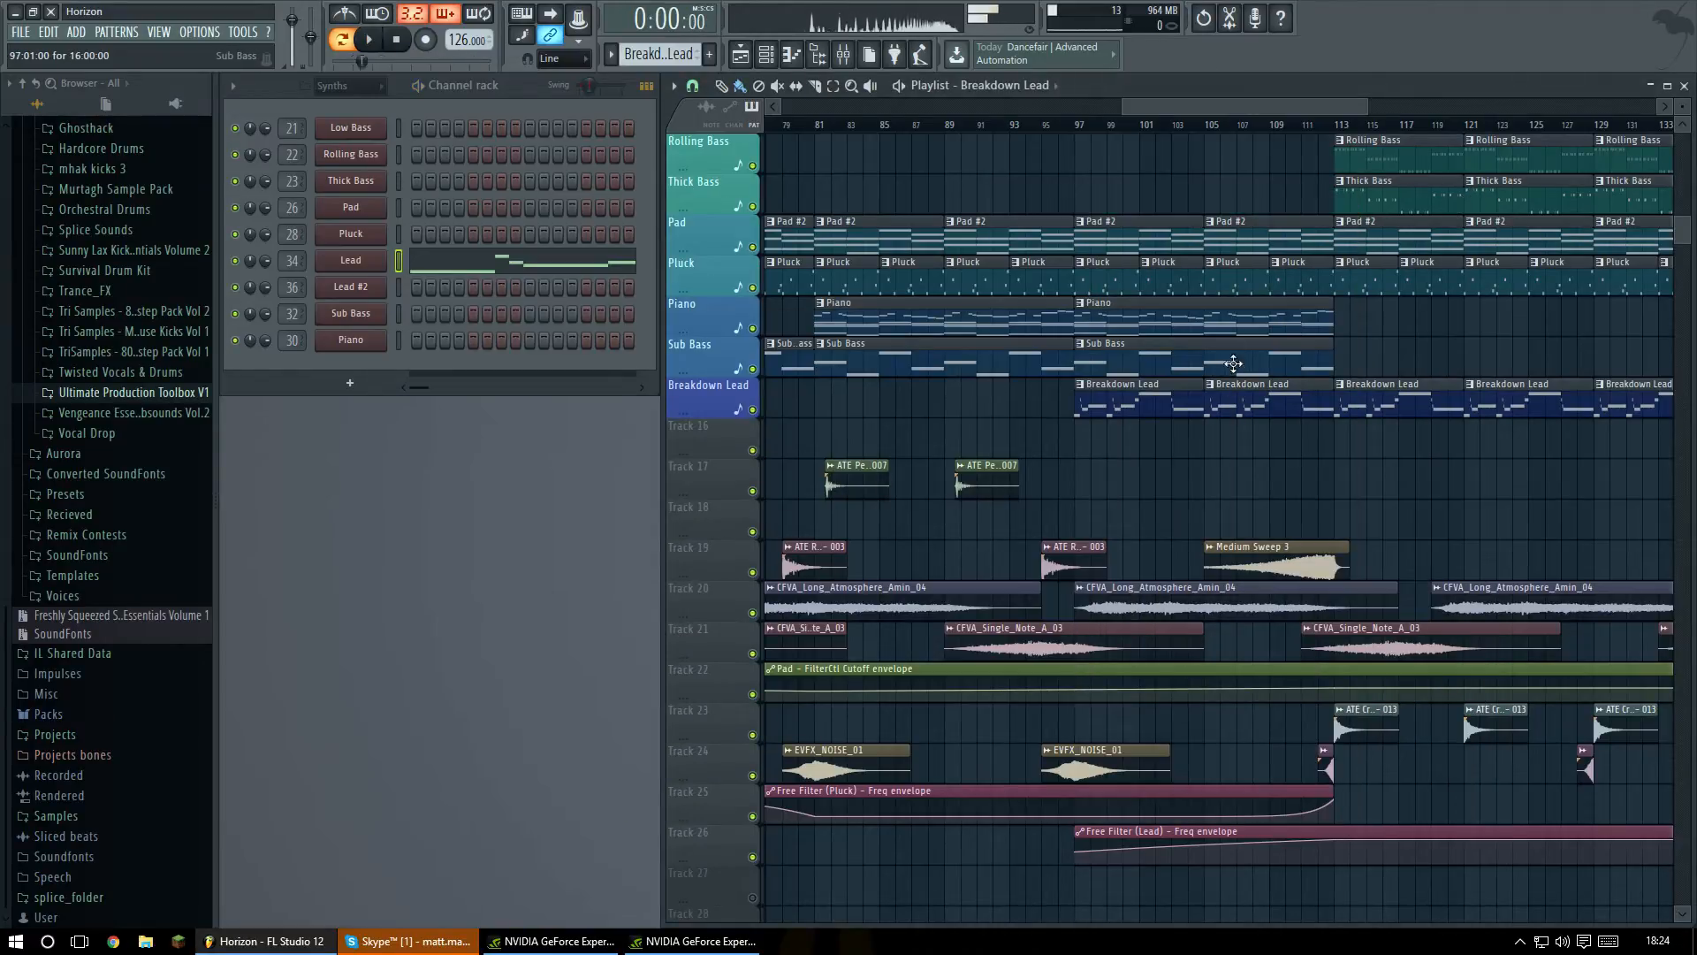
Play the full arrangement from bar 95 to hear the Breakdown Lead enter at bar 97, and stop playback.
{"action": "left_click", "coordinate": [1044, 129]}
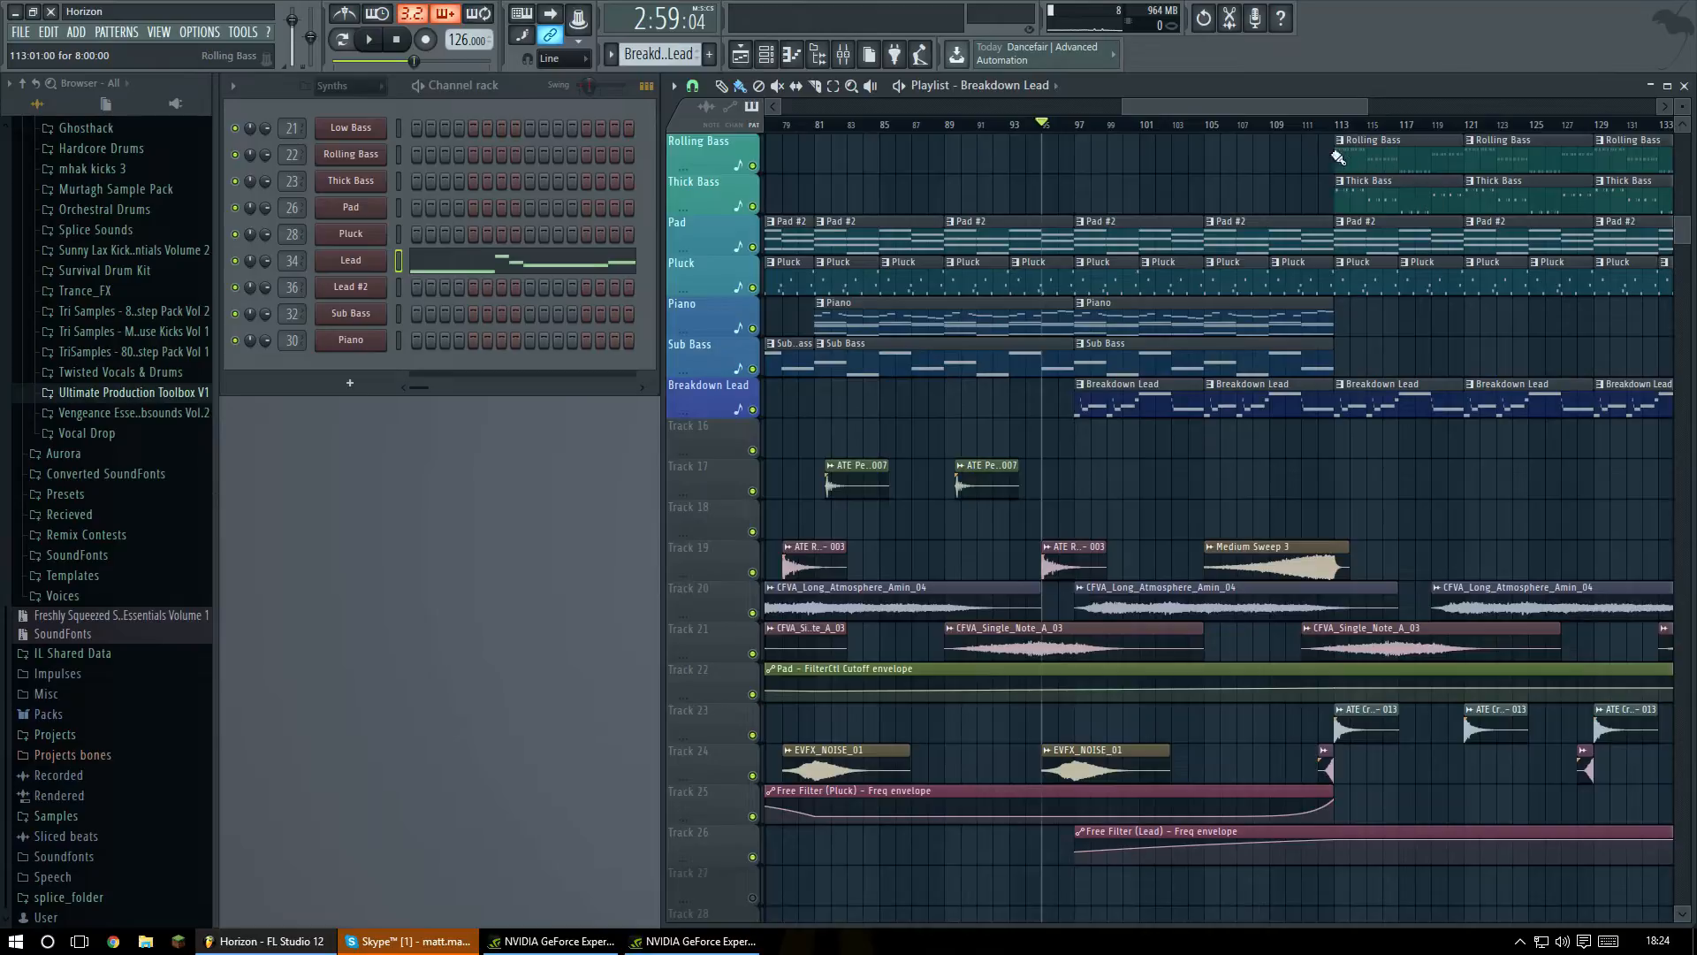
{"action": "left_click_drag", "start_coordinate": [1162, 110], "coordinate": [1185, 110]}
{"action": "scroll", "coordinate": [1167, 342], "scroll_direction": "up", "scroll_amount": 4}
{"action": "scroll", "coordinate": [1223, 334], "scroll_direction": "down", "scroll_amount": 5}
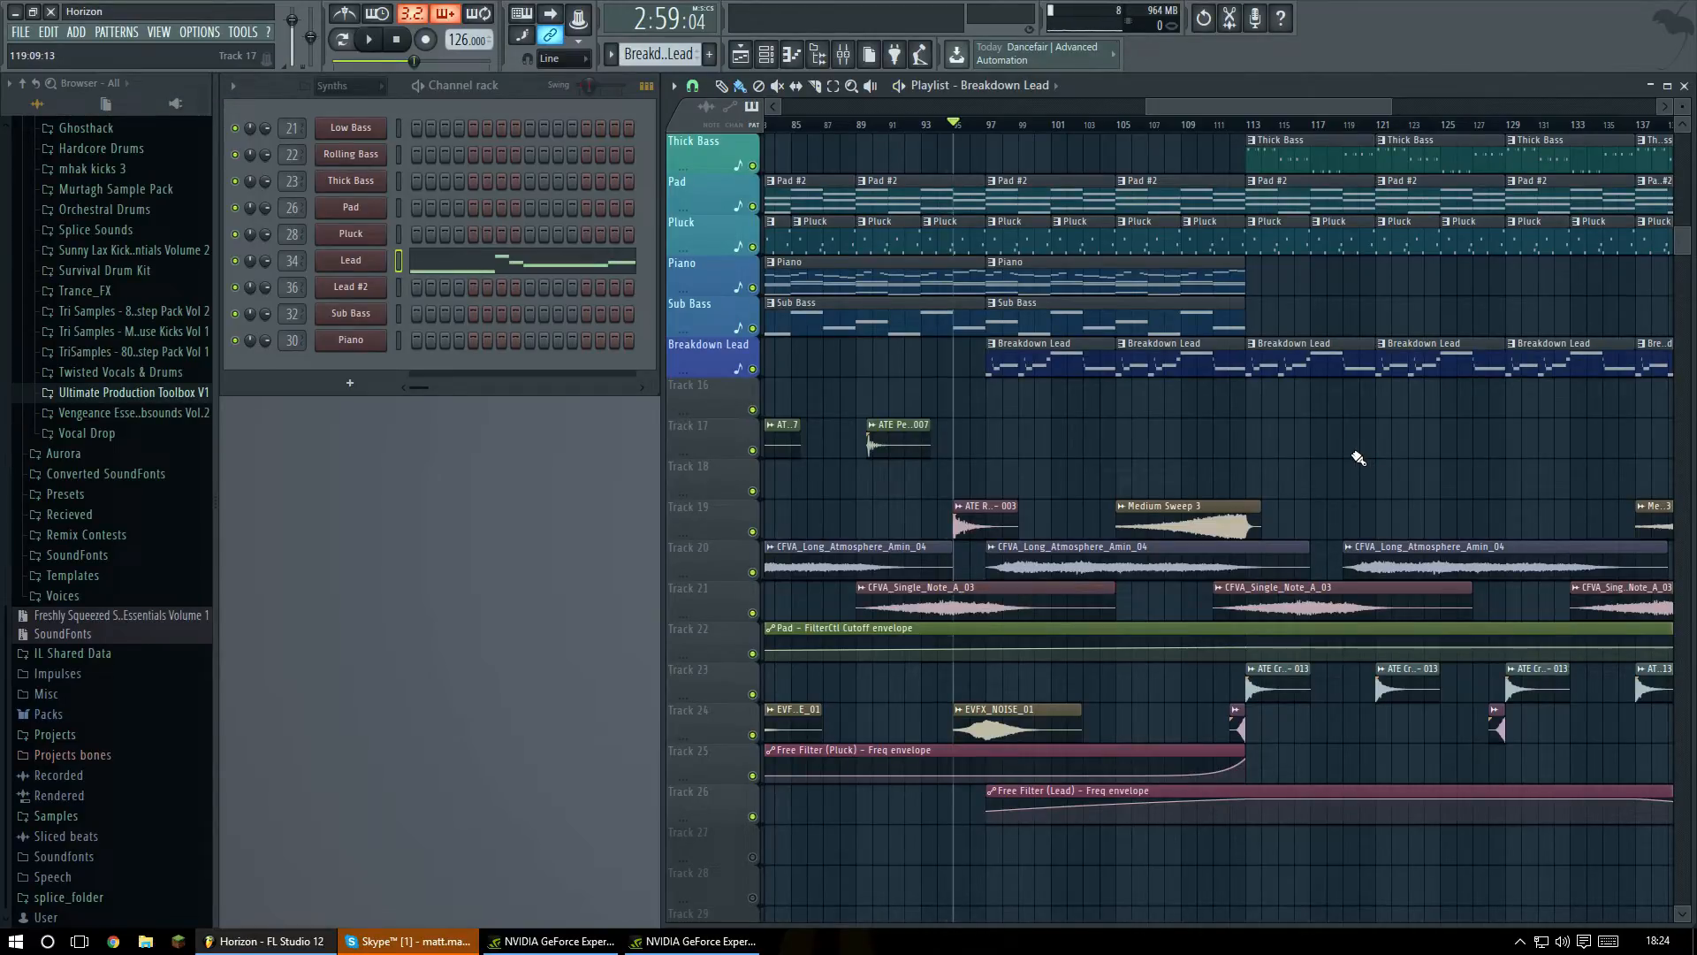
{"action": "key", "text": "space"}
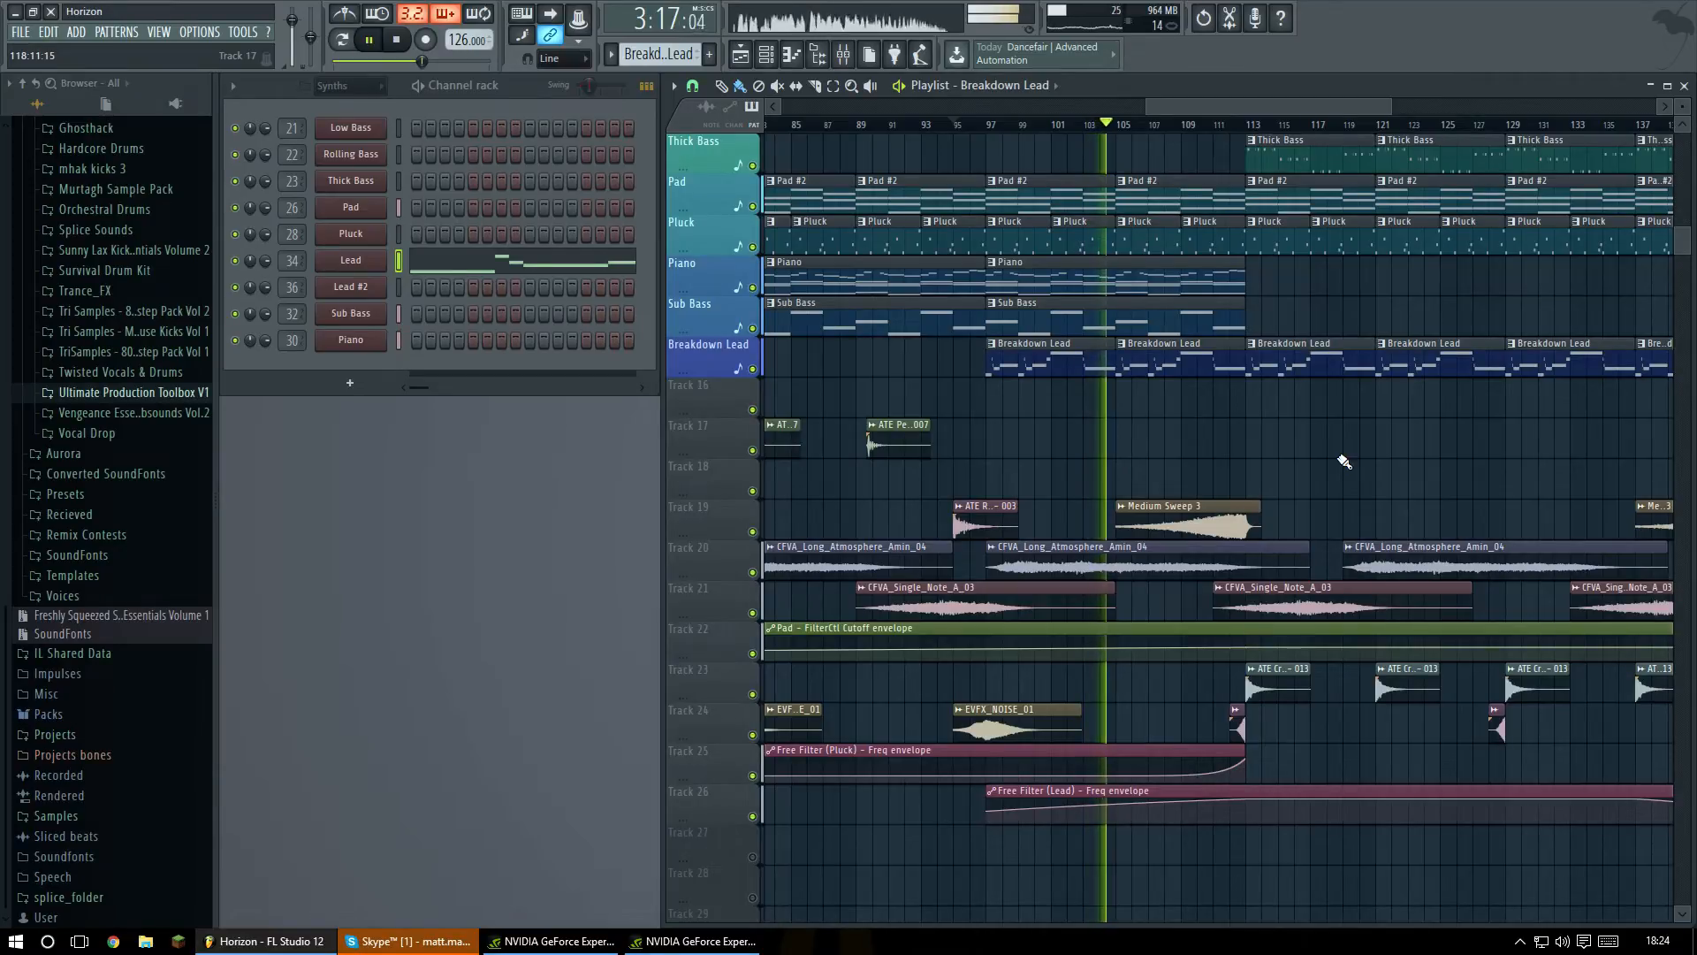
{"action": "key", "text": "space"}
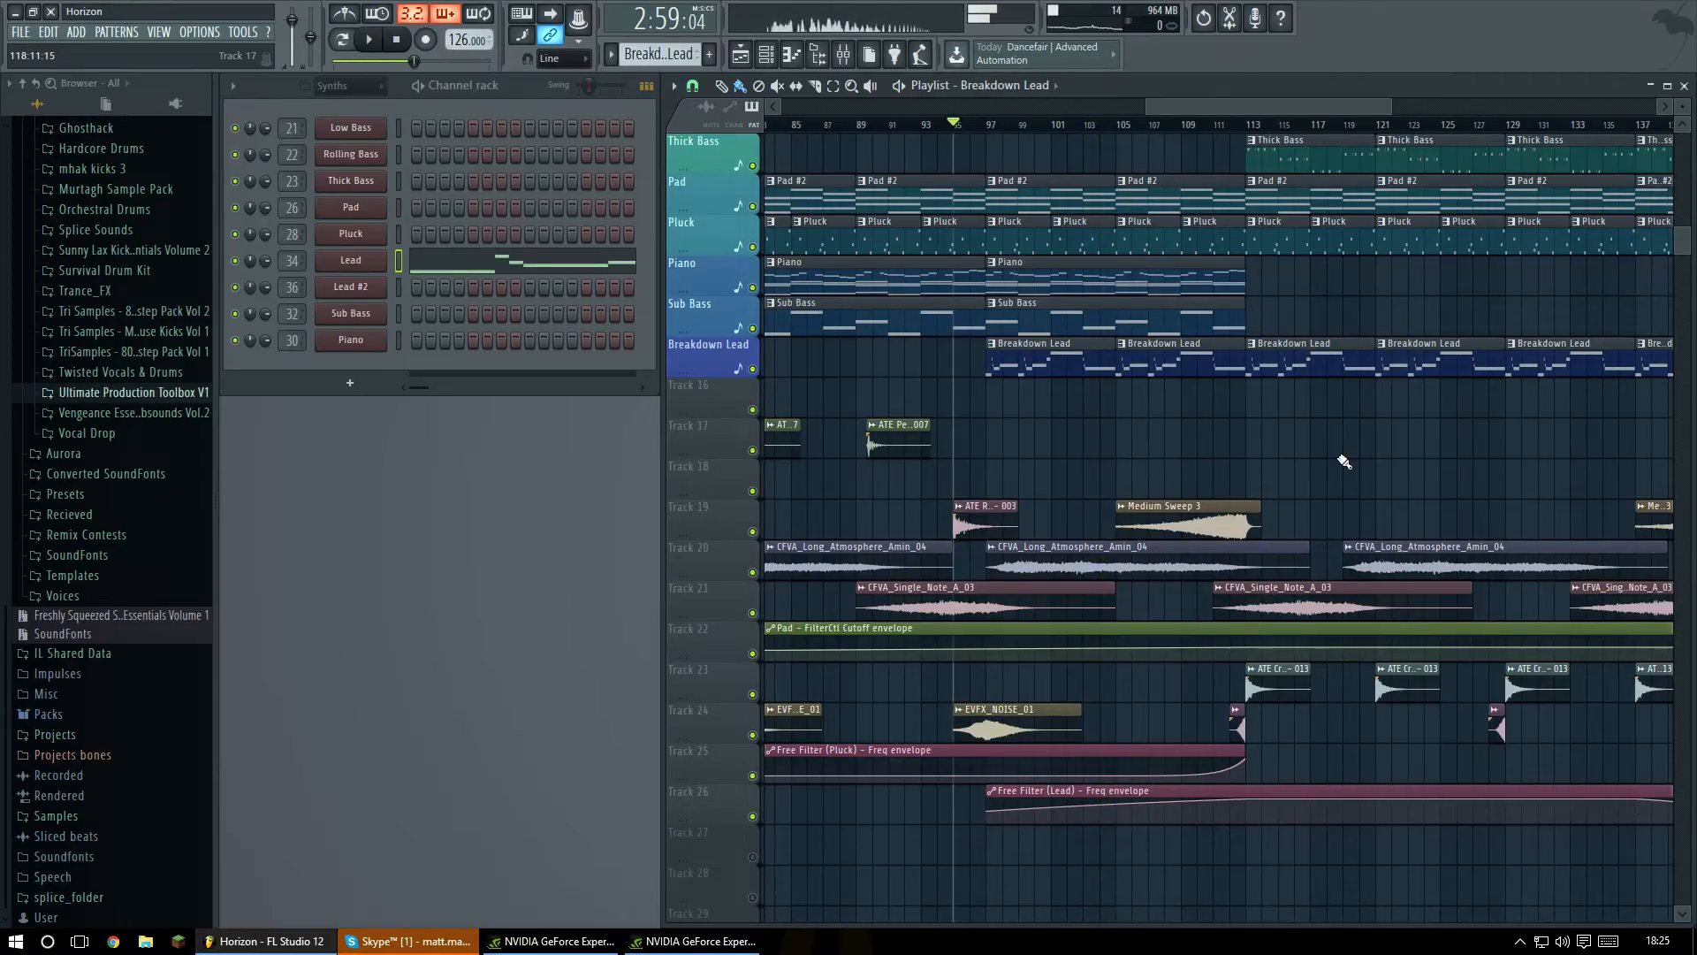
Examine the drum, bass, FX and automation tracks around bar 113, and place the playhead at bar 109.
{"action": "scroll", "coordinate": [1338, 462], "scroll_direction": "up", "scroll_amount": 3}
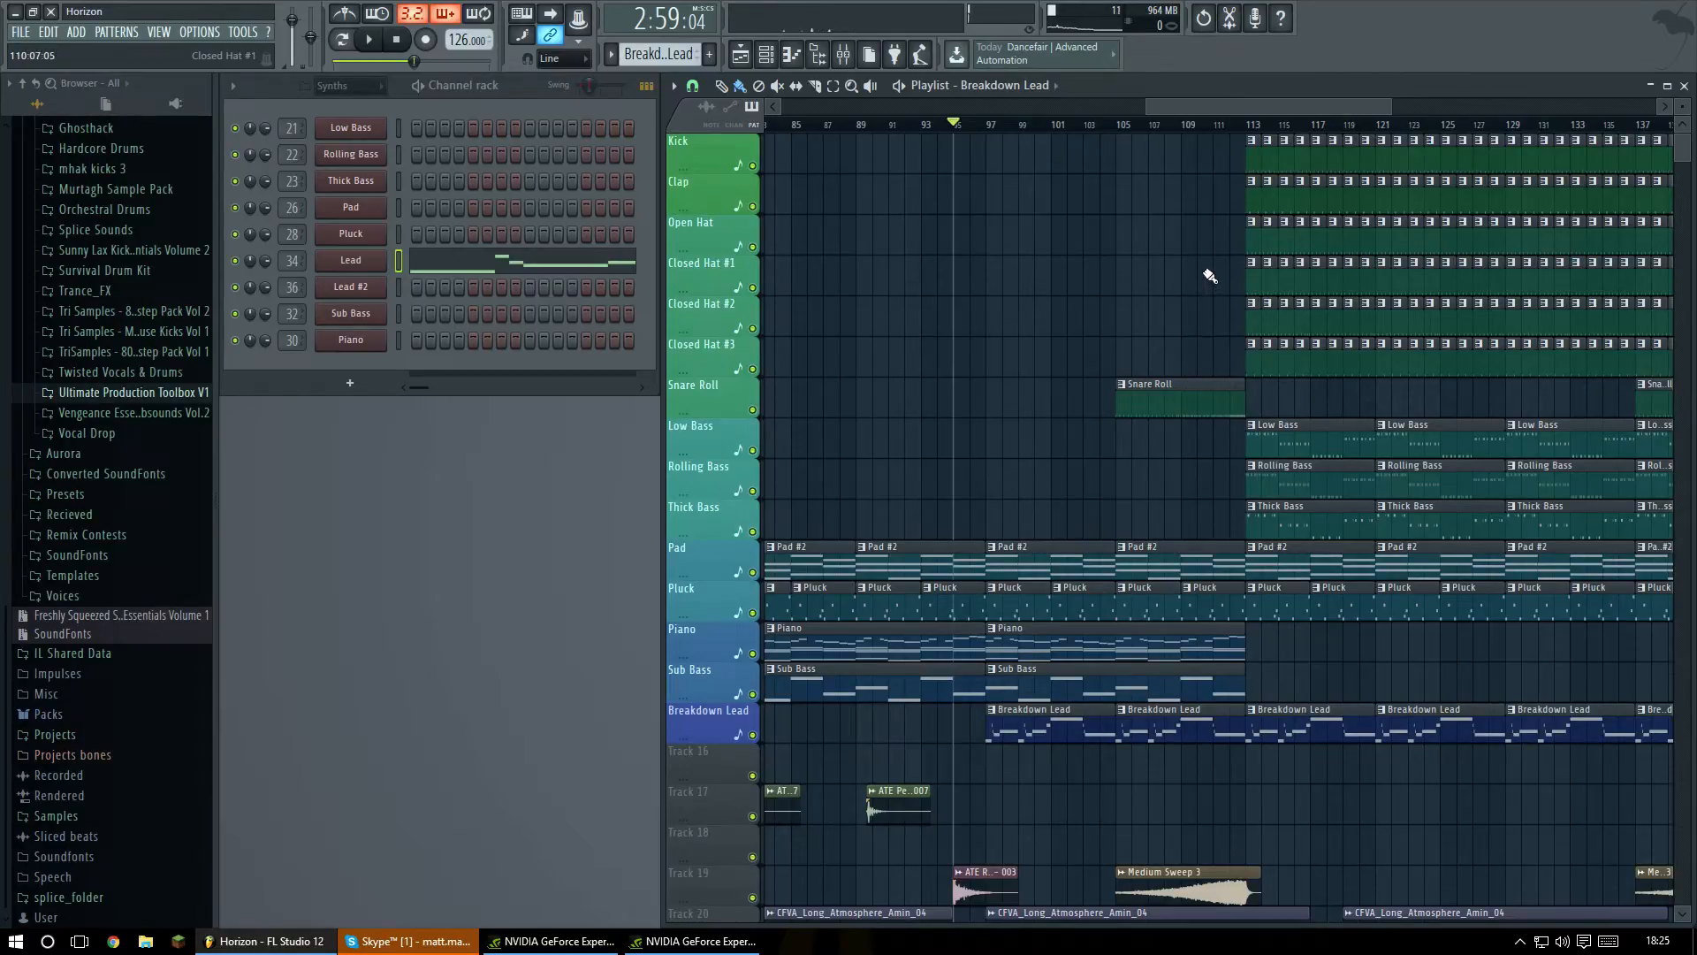
{"action": "scroll", "coordinate": [1221, 414], "scroll_direction": "down", "scroll_amount": 3}
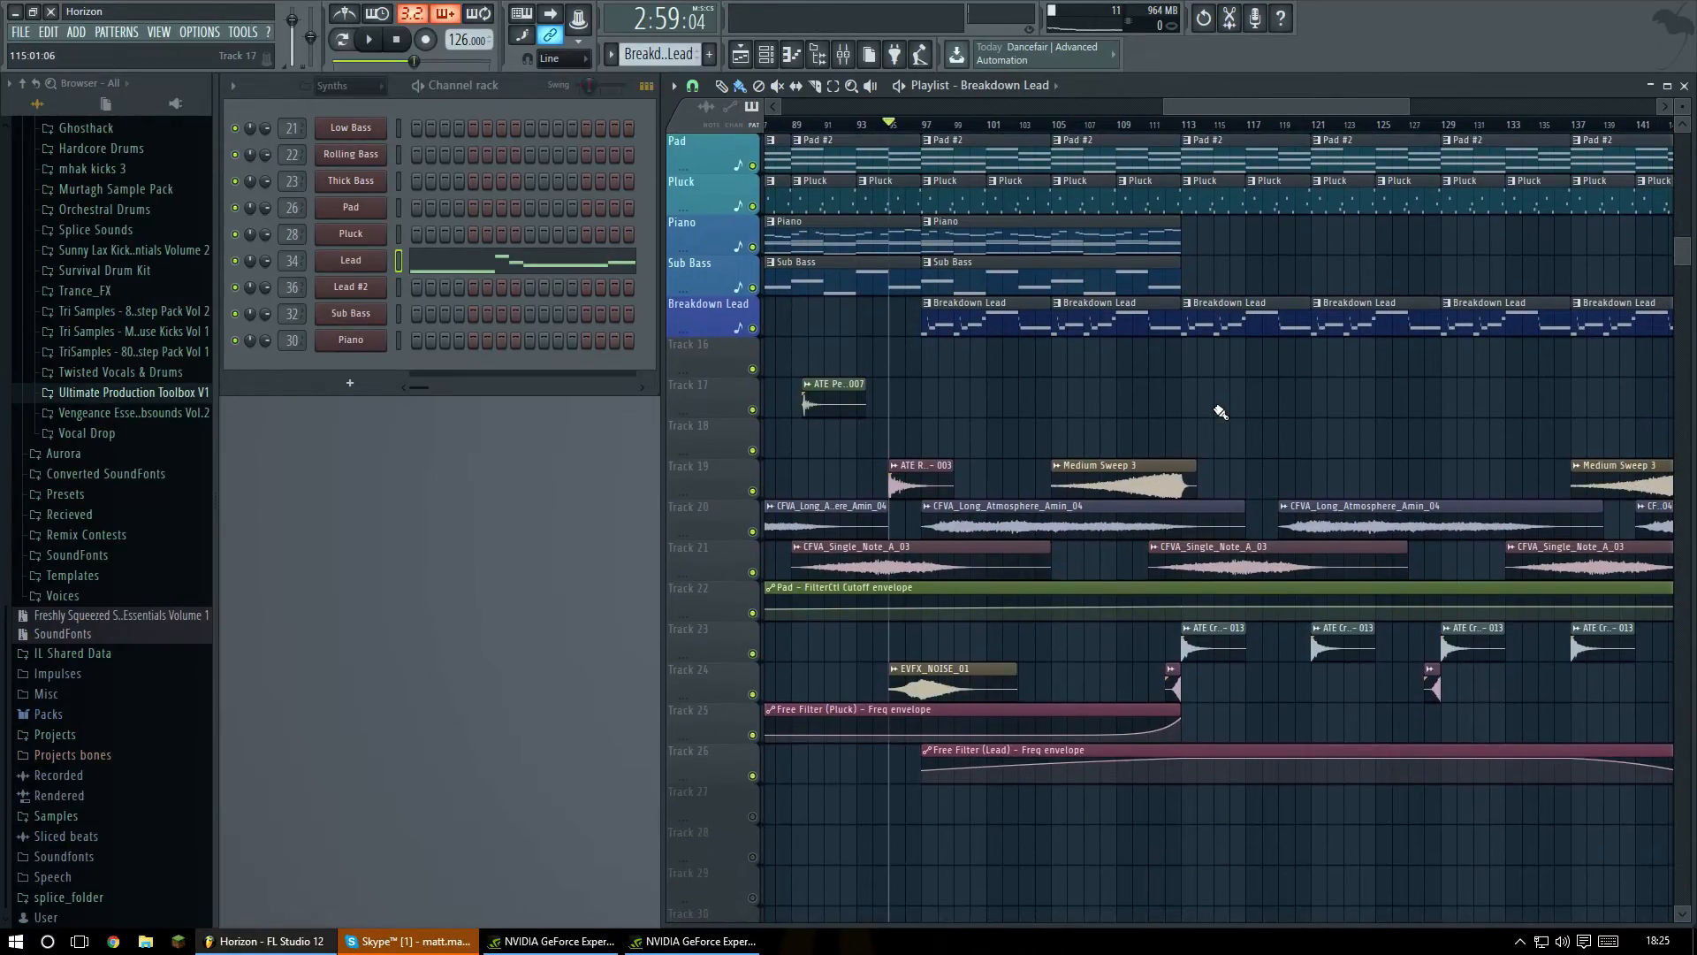
{"action": "scroll", "coordinate": [1230, 404], "scroll_direction": "up", "scroll_amount": 3}
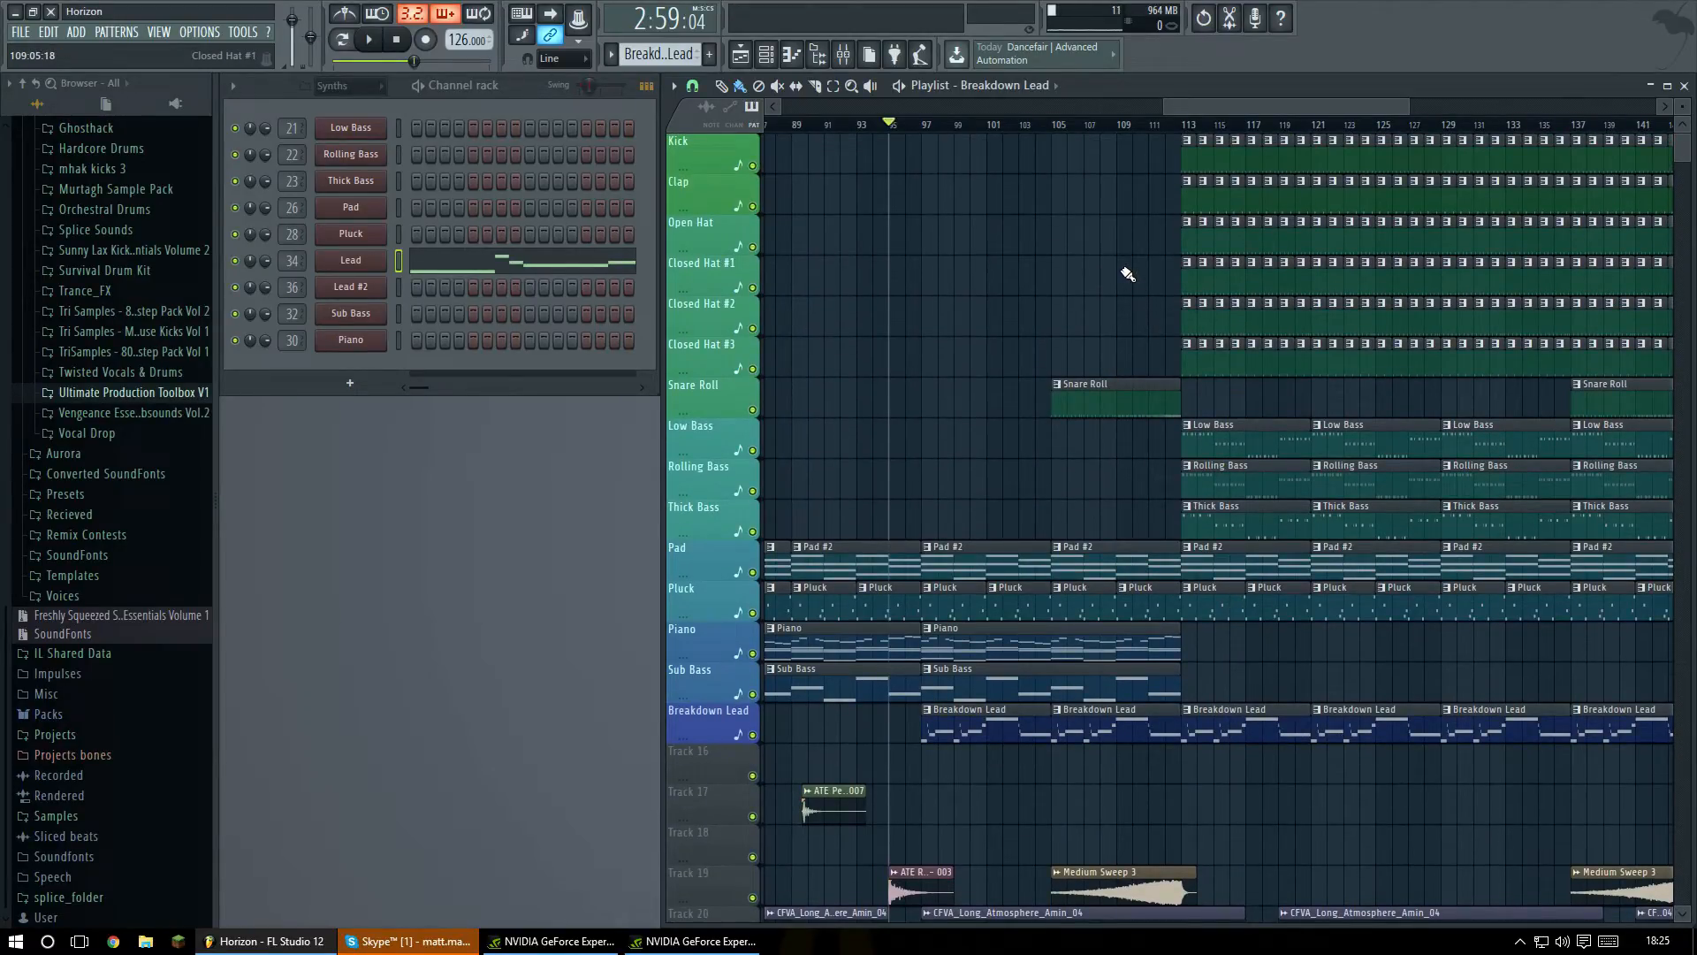
{"action": "left_click_drag", "start_coordinate": [1202, 102], "coordinate": [1213, 102]}
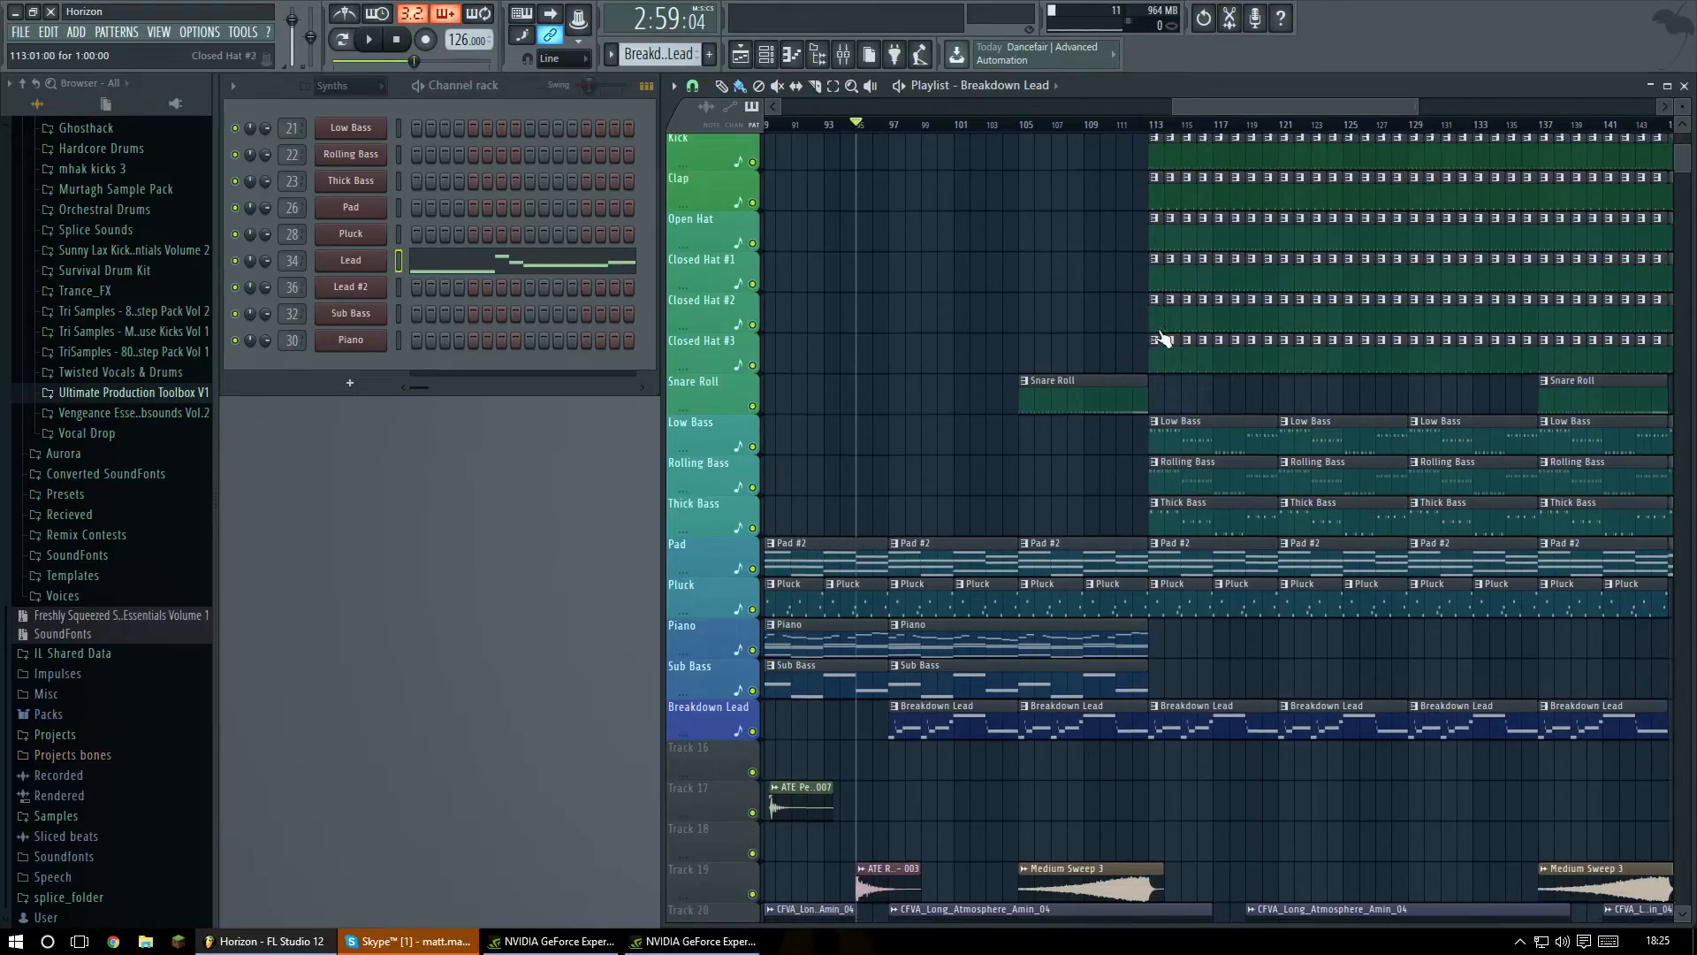
{"action": "scroll", "coordinate": [1195, 371], "scroll_direction": "down", "scroll_amount": 3}
{"action": "scroll", "coordinate": [1193, 370], "scroll_direction": "down", "scroll_amount": 2}
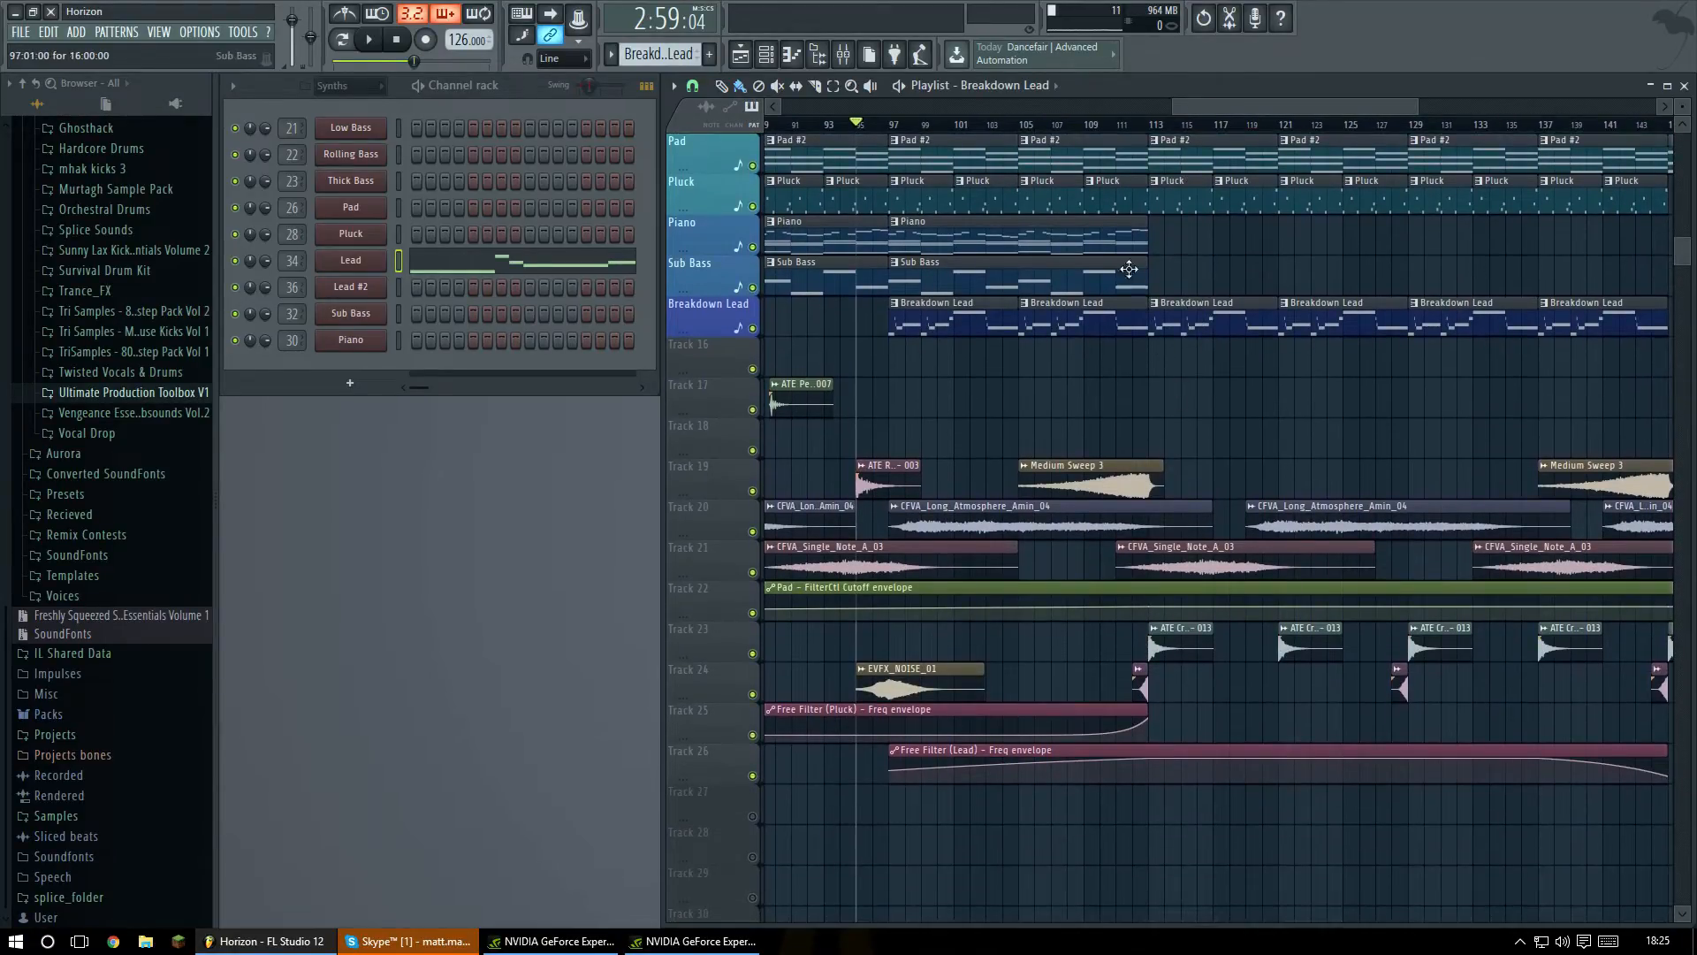
{"action": "left_click", "coordinate": [1088, 124]}
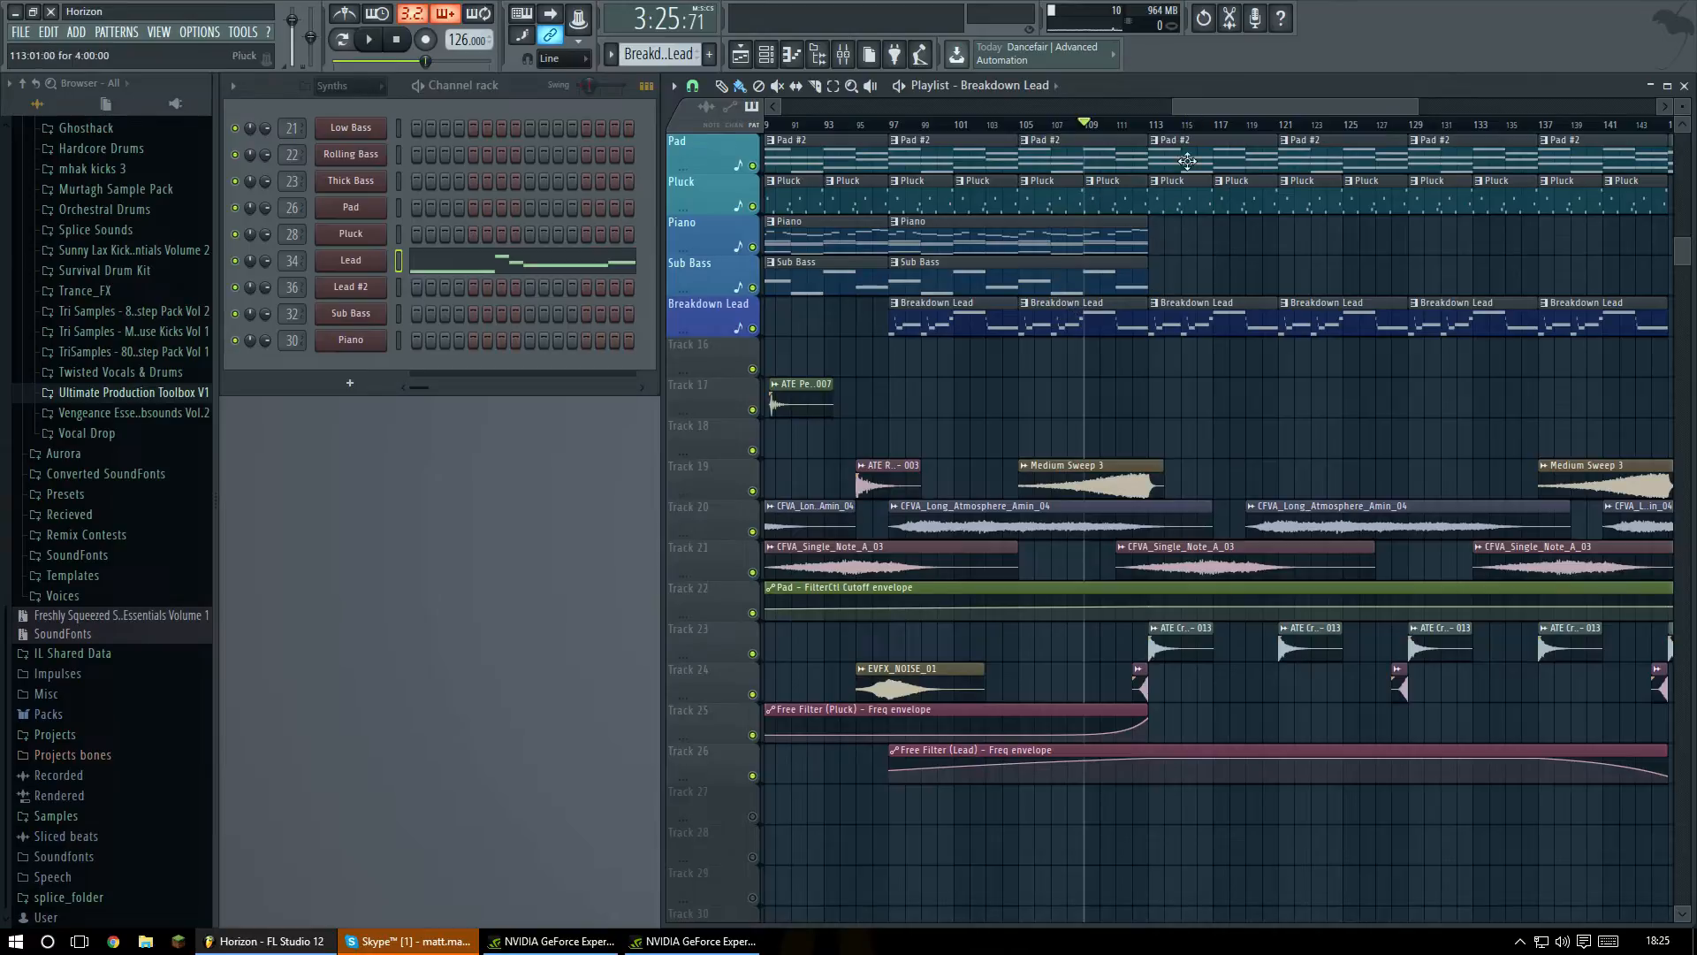
{"action": "left_click", "coordinate": [1152, 125]}
{"action": "left_click_drag", "start_coordinate": [1071, 127], "coordinate": [1092, 127]}
{"action": "left_click_drag", "start_coordinate": [1194, 108], "coordinate": [1195, 106]}
{"action": "scroll", "coordinate": [1197, 108], "scroll_direction": "right", "scroll_amount": 1}
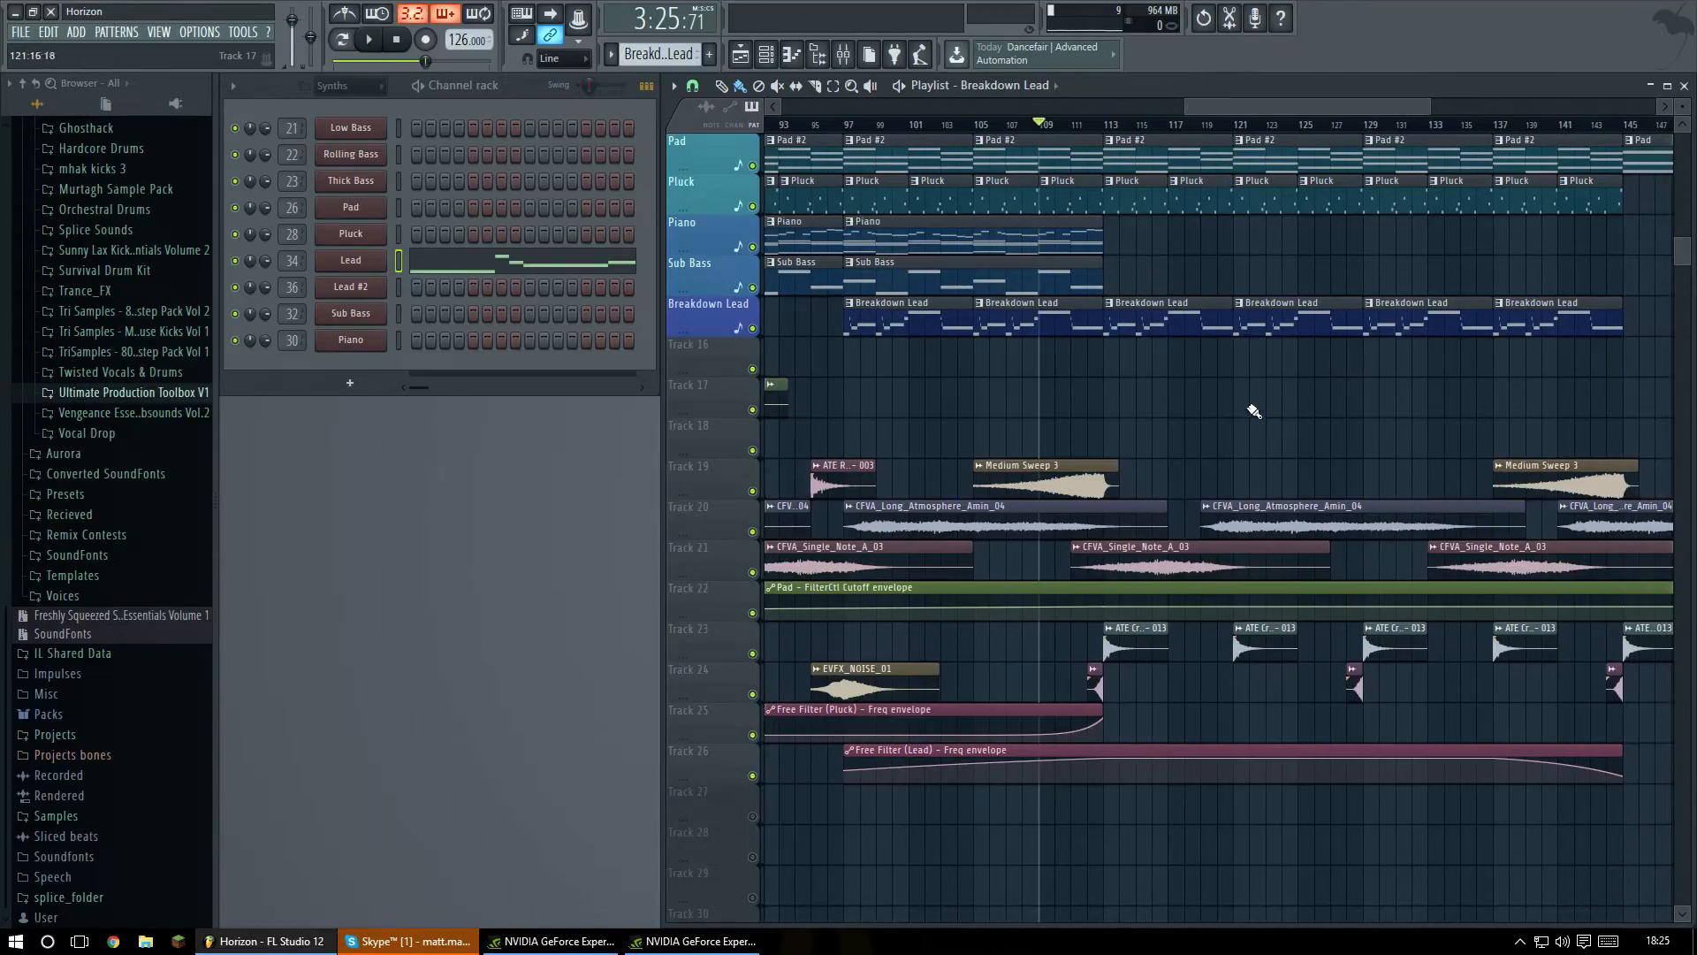
Pick out the build-up's Snare Roll pattern, Medium Sweep 3 clip and crash cymbal FX clip just before bar 113.
{"action": "scroll", "coordinate": [1008, 402], "scroll_direction": "up", "scroll_amount": 6}
{"action": "left_click", "coordinate": [1007, 395]}
{"action": "scroll", "coordinate": [1053, 560], "scroll_direction": "down", "scroll_amount": 5}
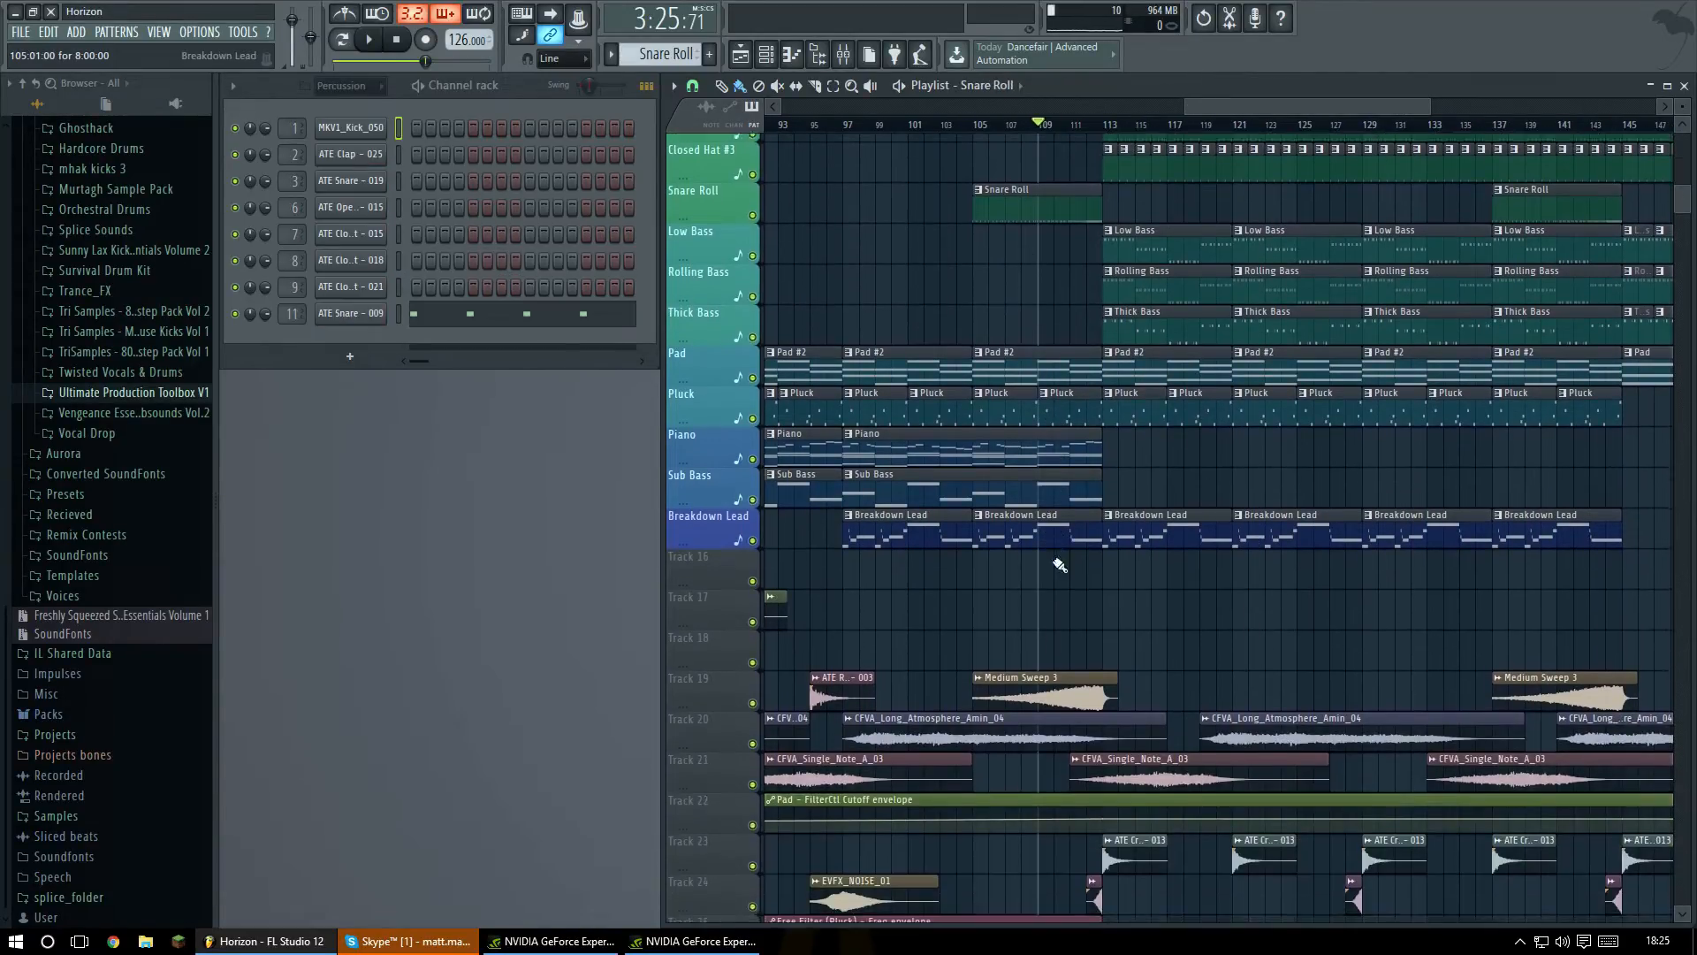
{"action": "left_click", "coordinate": [1058, 671]}
{"action": "scroll", "coordinate": [1175, 583], "scroll_direction": "down", "scroll_amount": 4}
{"action": "left_click", "coordinate": [1089, 727]}
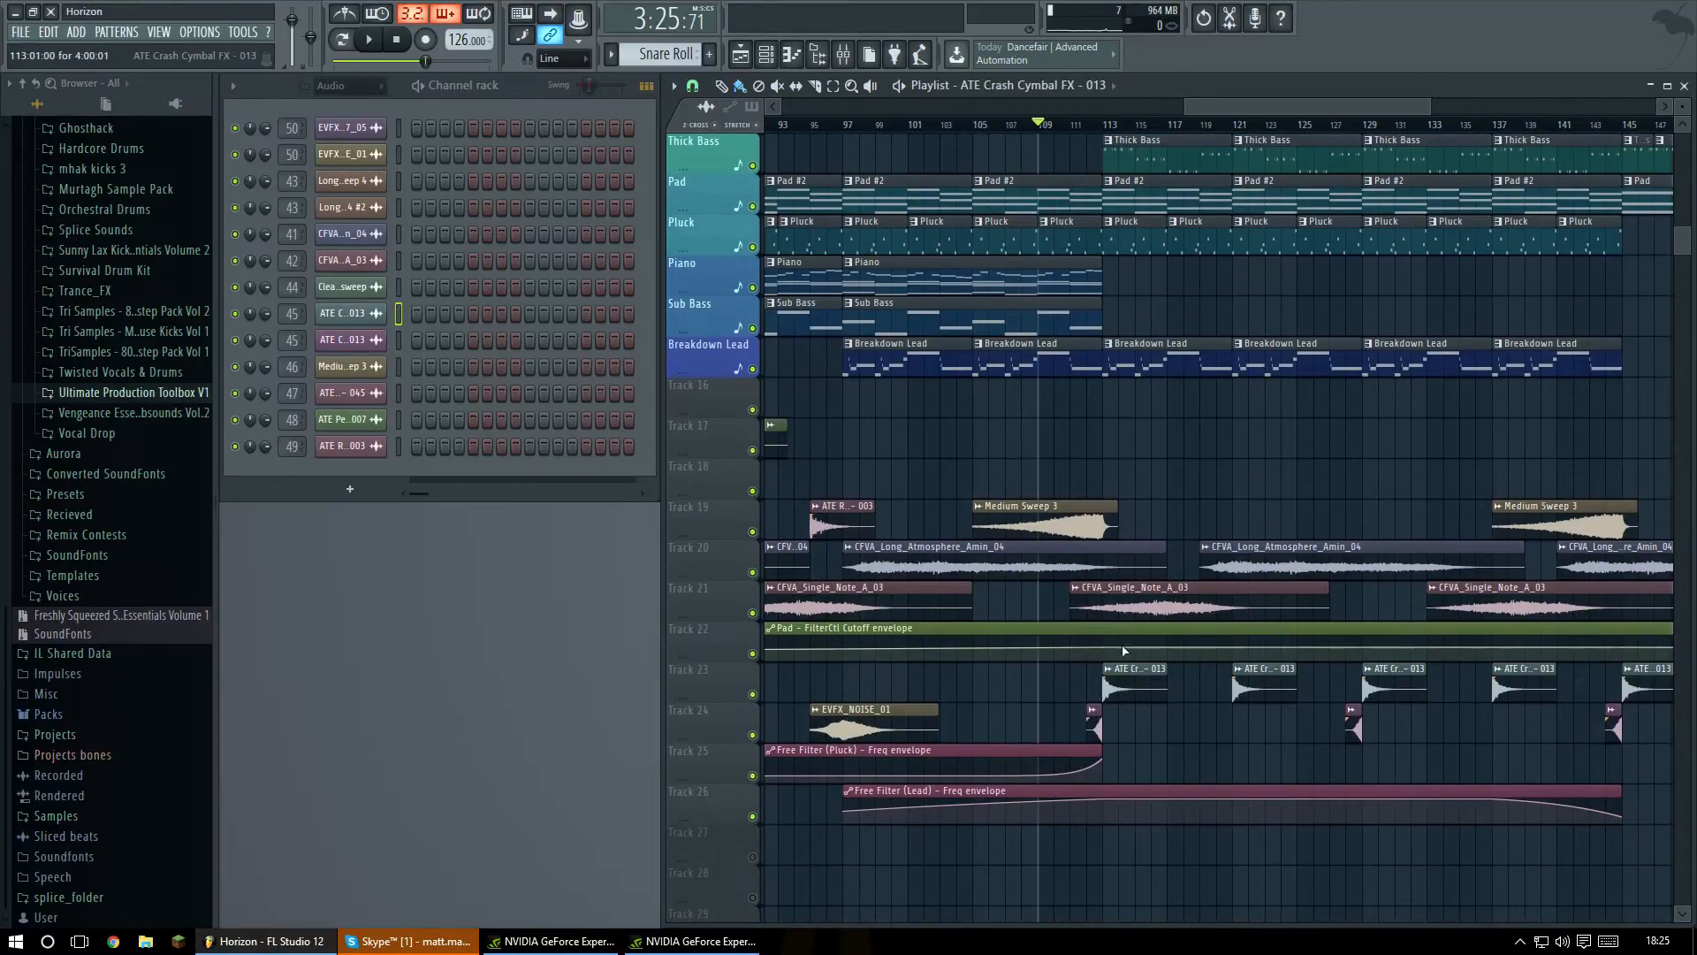
Play the arrangement from bar 111 to hear the drums and basses return at bar 113, and stop playback.
{"action": "scroll", "coordinate": [1175, 493], "scroll_direction": "up", "scroll_amount": 6}
{"action": "left_click", "coordinate": [1079, 123]}
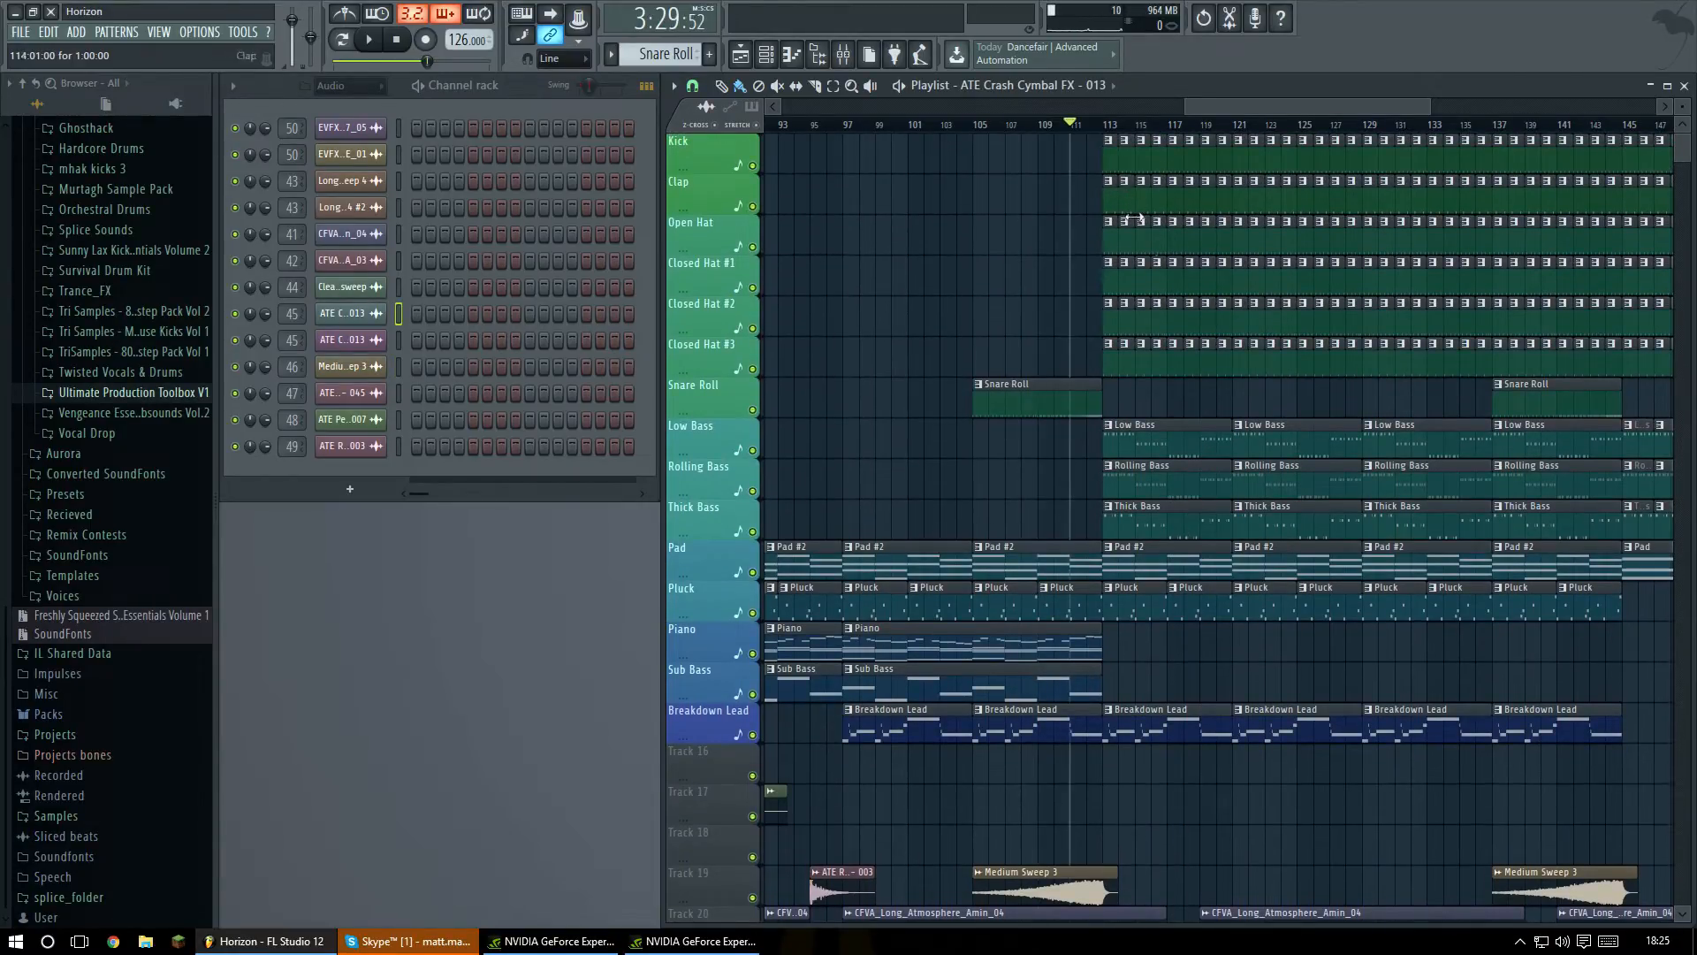
{"action": "key", "text": "space"}
{"action": "scroll", "coordinate": [1268, 107], "scroll_direction": "right", "scroll_amount": 2}
{"action": "scroll", "coordinate": [1308, 260], "scroll_direction": "down", "scroll_amount": 1}
{"action": "scroll", "coordinate": [1309, 260], "scroll_direction": "up", "scroll_amount": 1}
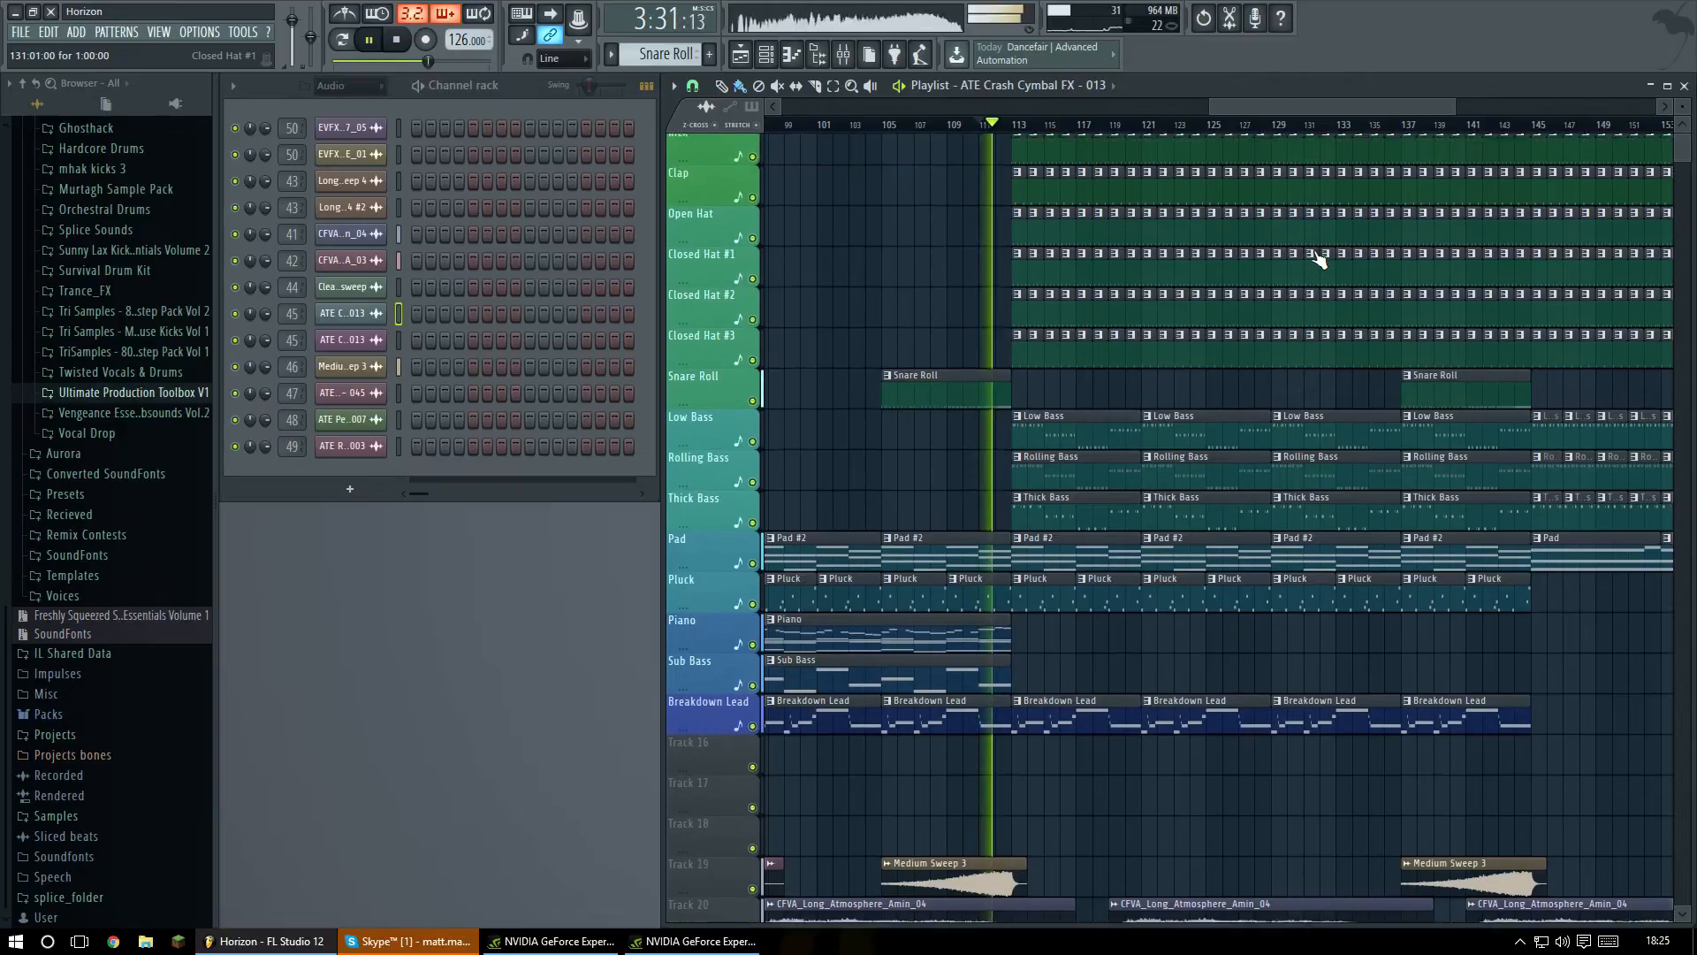
{"action": "scroll", "coordinate": [1254, 104], "scroll_direction": "right", "scroll_amount": 2}
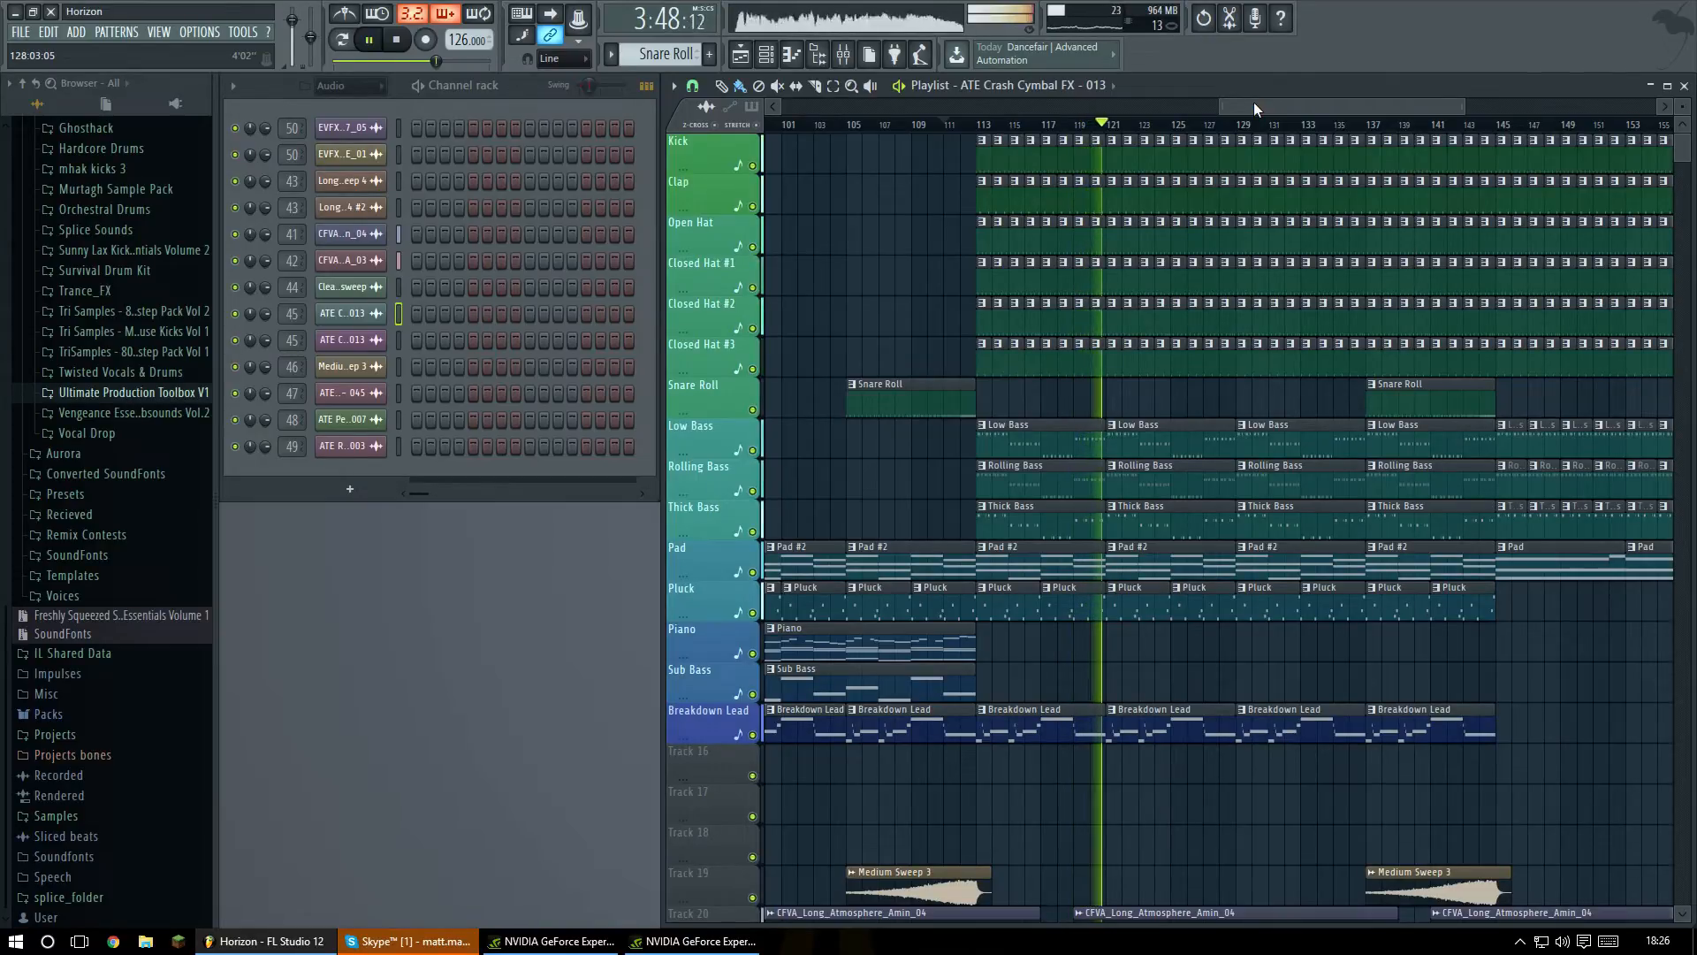
{"action": "key", "text": "space"}
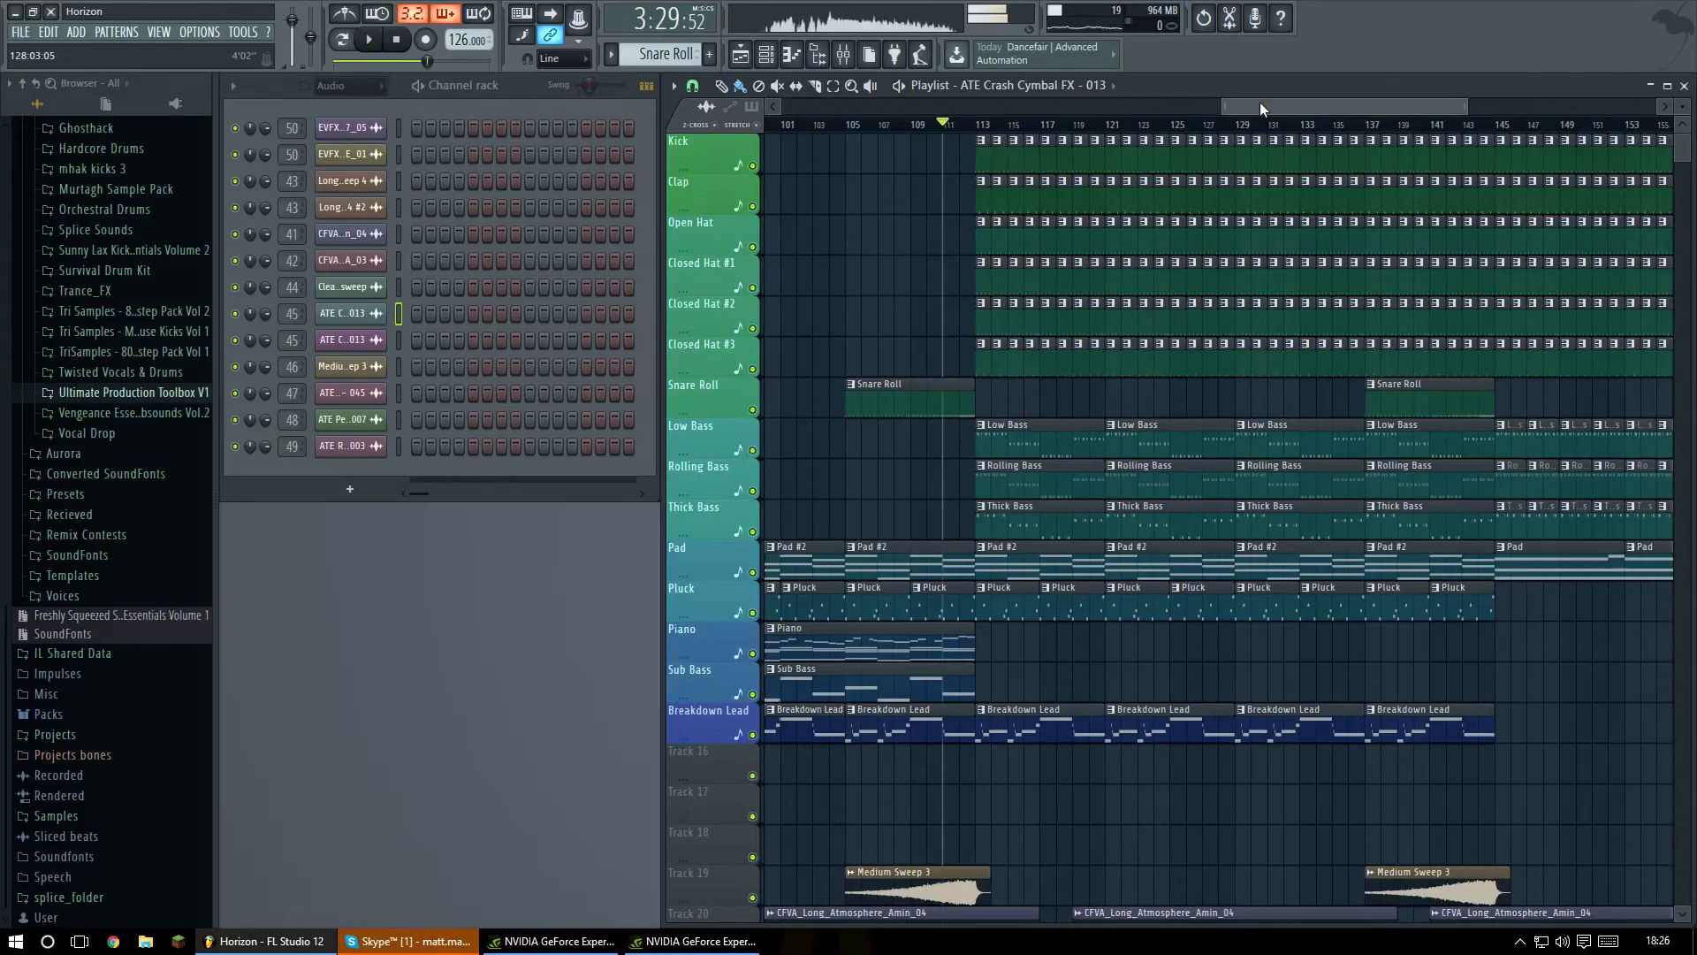
Review the arrangement up to the end of the Breakdown Lead at bar 145, and briefly check the mixer.
{"action": "left_click_drag", "start_coordinate": [1254, 102], "coordinate": [1279, 102]}
{"action": "scroll", "coordinate": [1383, 405], "scroll_direction": "down", "scroll_amount": 3}
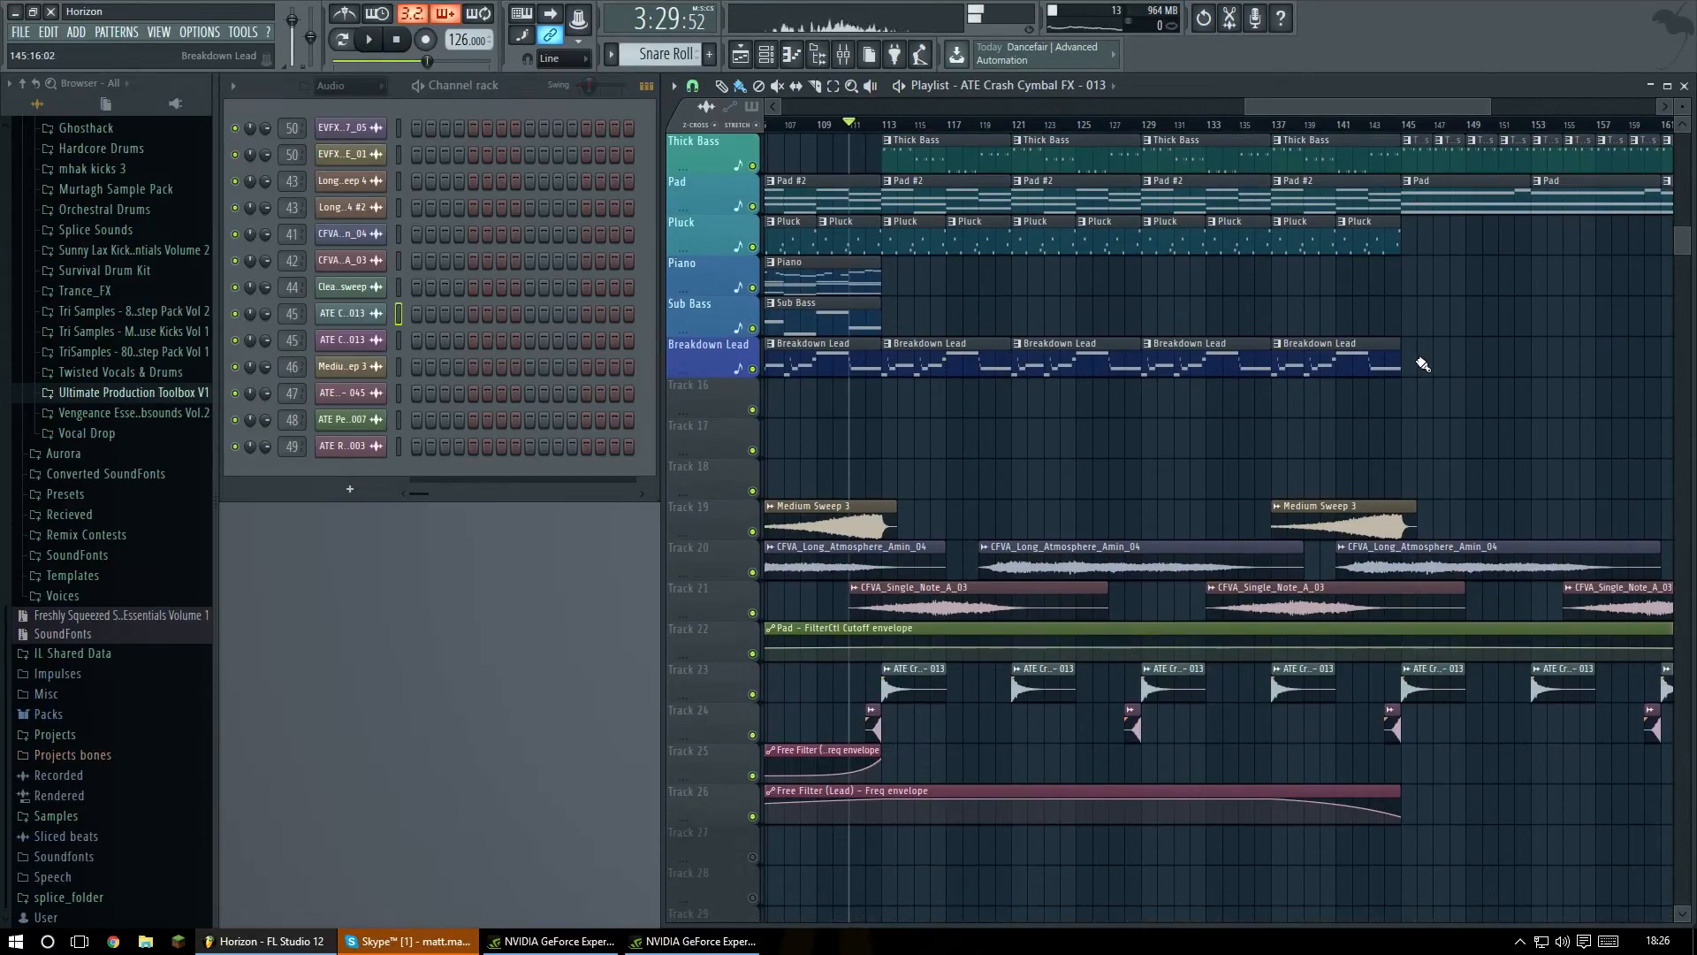
{"action": "scroll", "coordinate": [967, 310], "scroll_direction": "up", "scroll_amount": 3}
{"action": "left_click", "coordinate": [847, 55]}
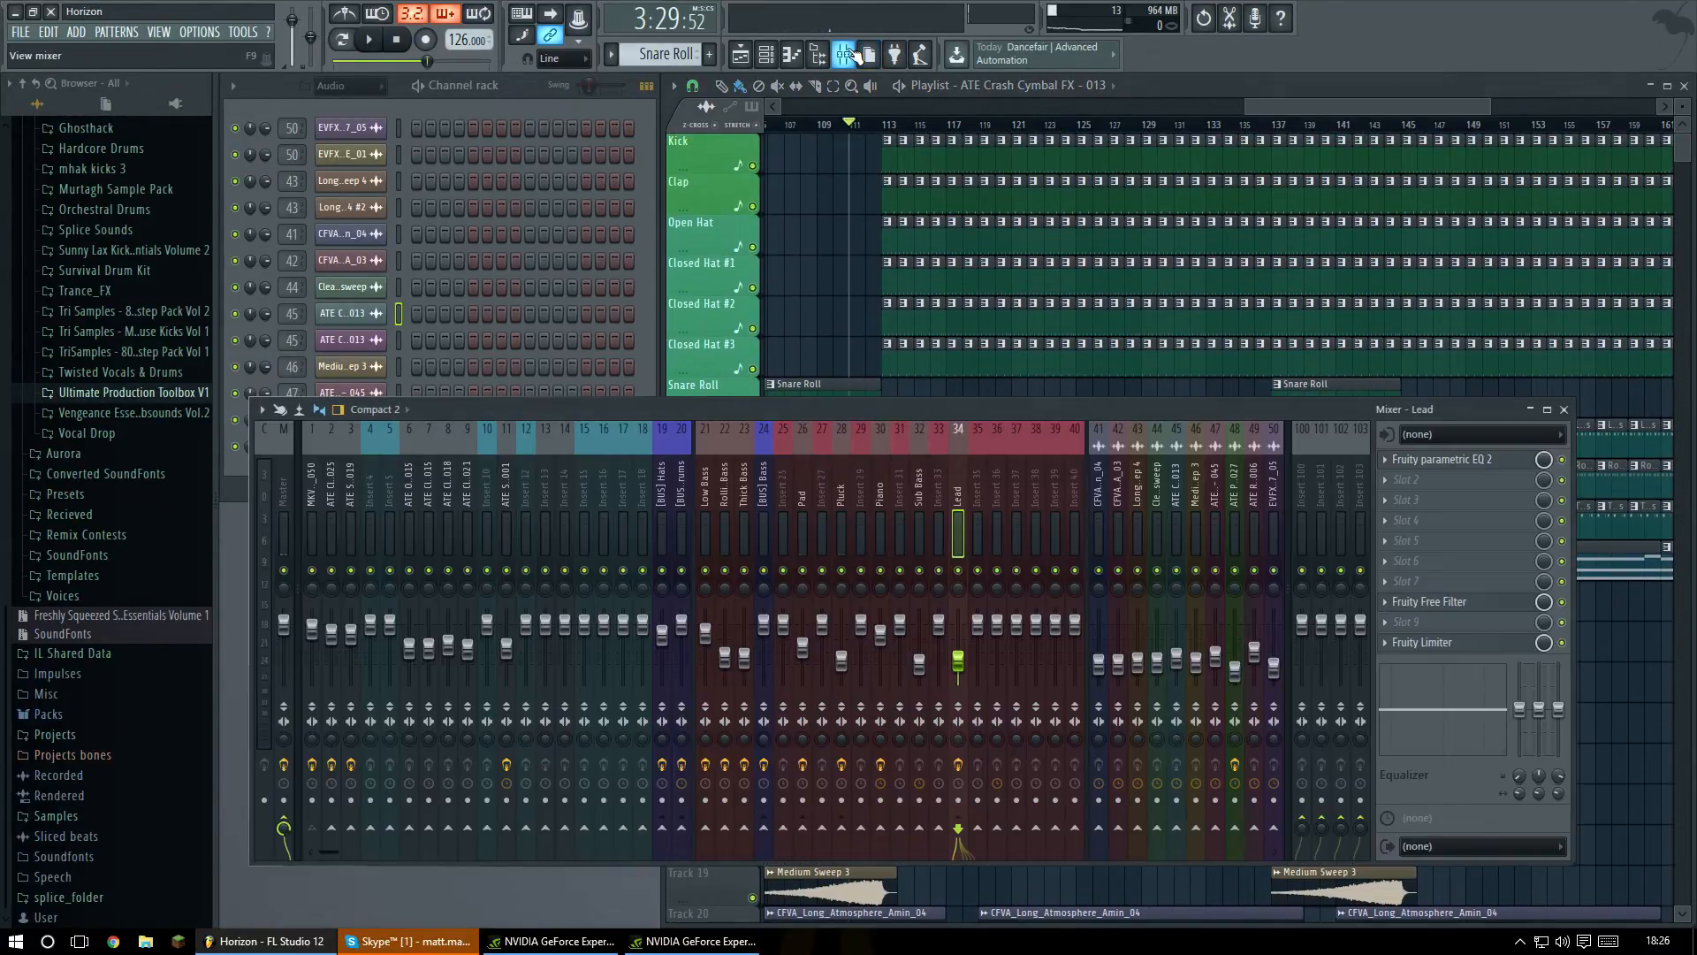
{"action": "left_click", "coordinate": [854, 55]}
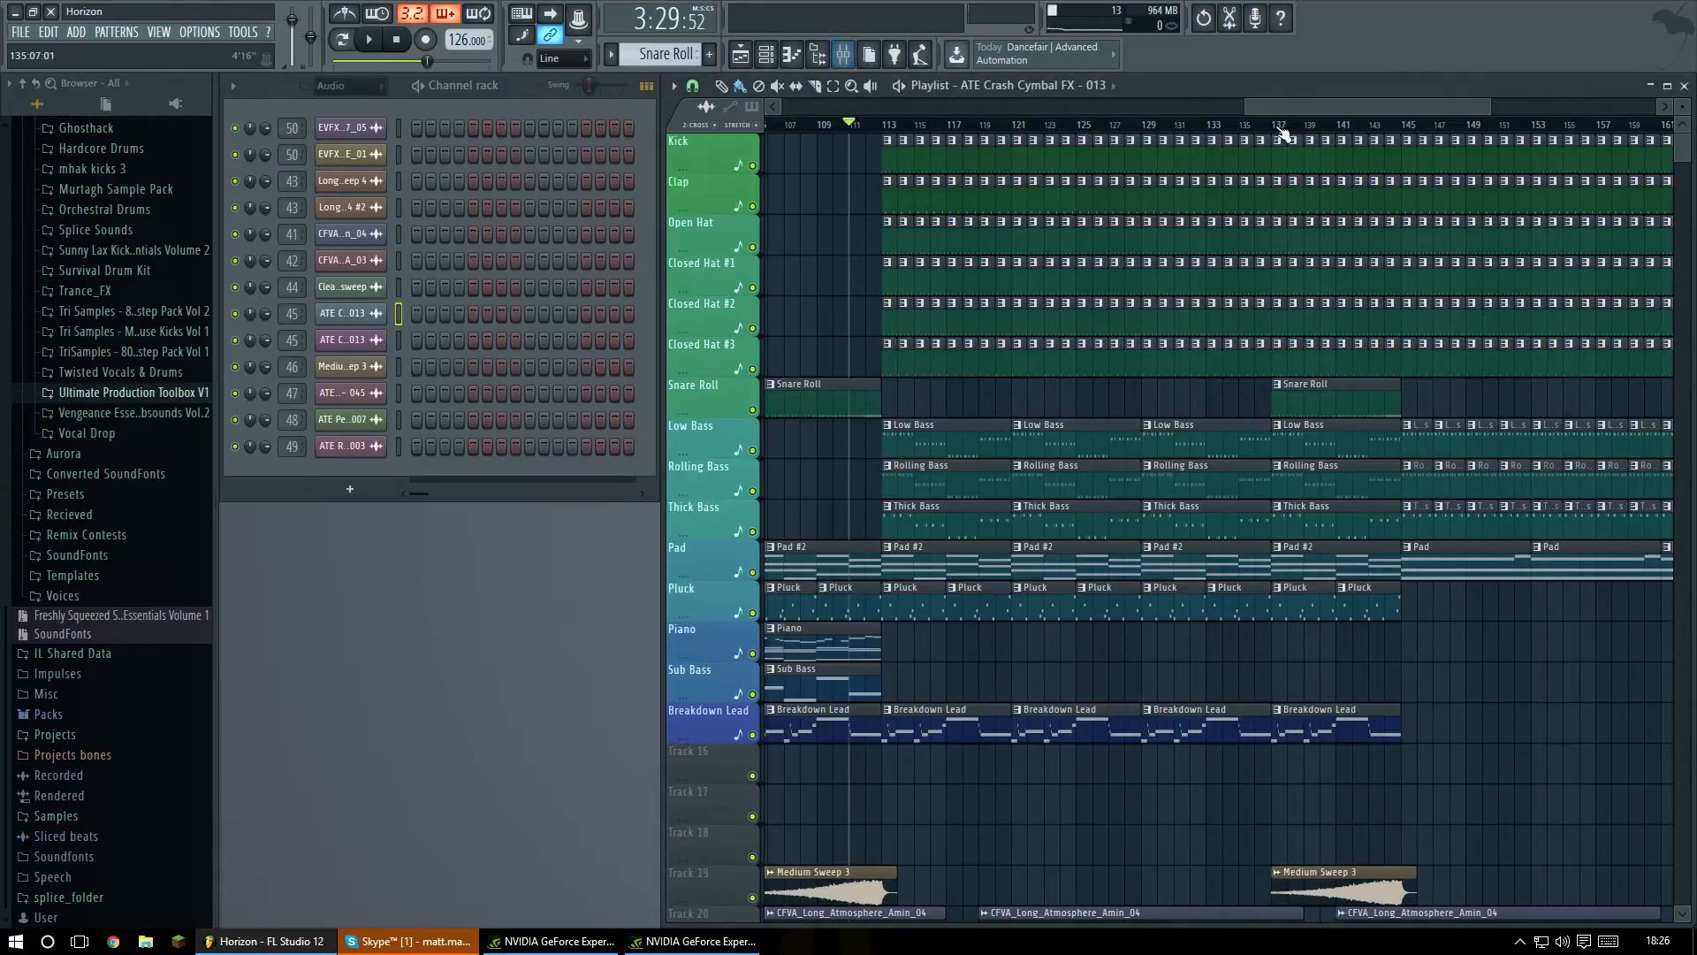
Look over the outro tracks following bar 145 and place the playhead at bar 143.
{"action": "scroll", "coordinate": [1293, 104], "scroll_direction": "right", "scroll_amount": 2}
{"action": "left_click", "coordinate": [1220, 129]}
{"action": "left_click", "coordinate": [1277, 127]}
{"action": "left_click_drag", "start_coordinate": [1267, 108], "coordinate": [1348, 115]}
{"action": "scroll", "coordinate": [1261, 488], "scroll_direction": "down", "scroll_amount": 3}
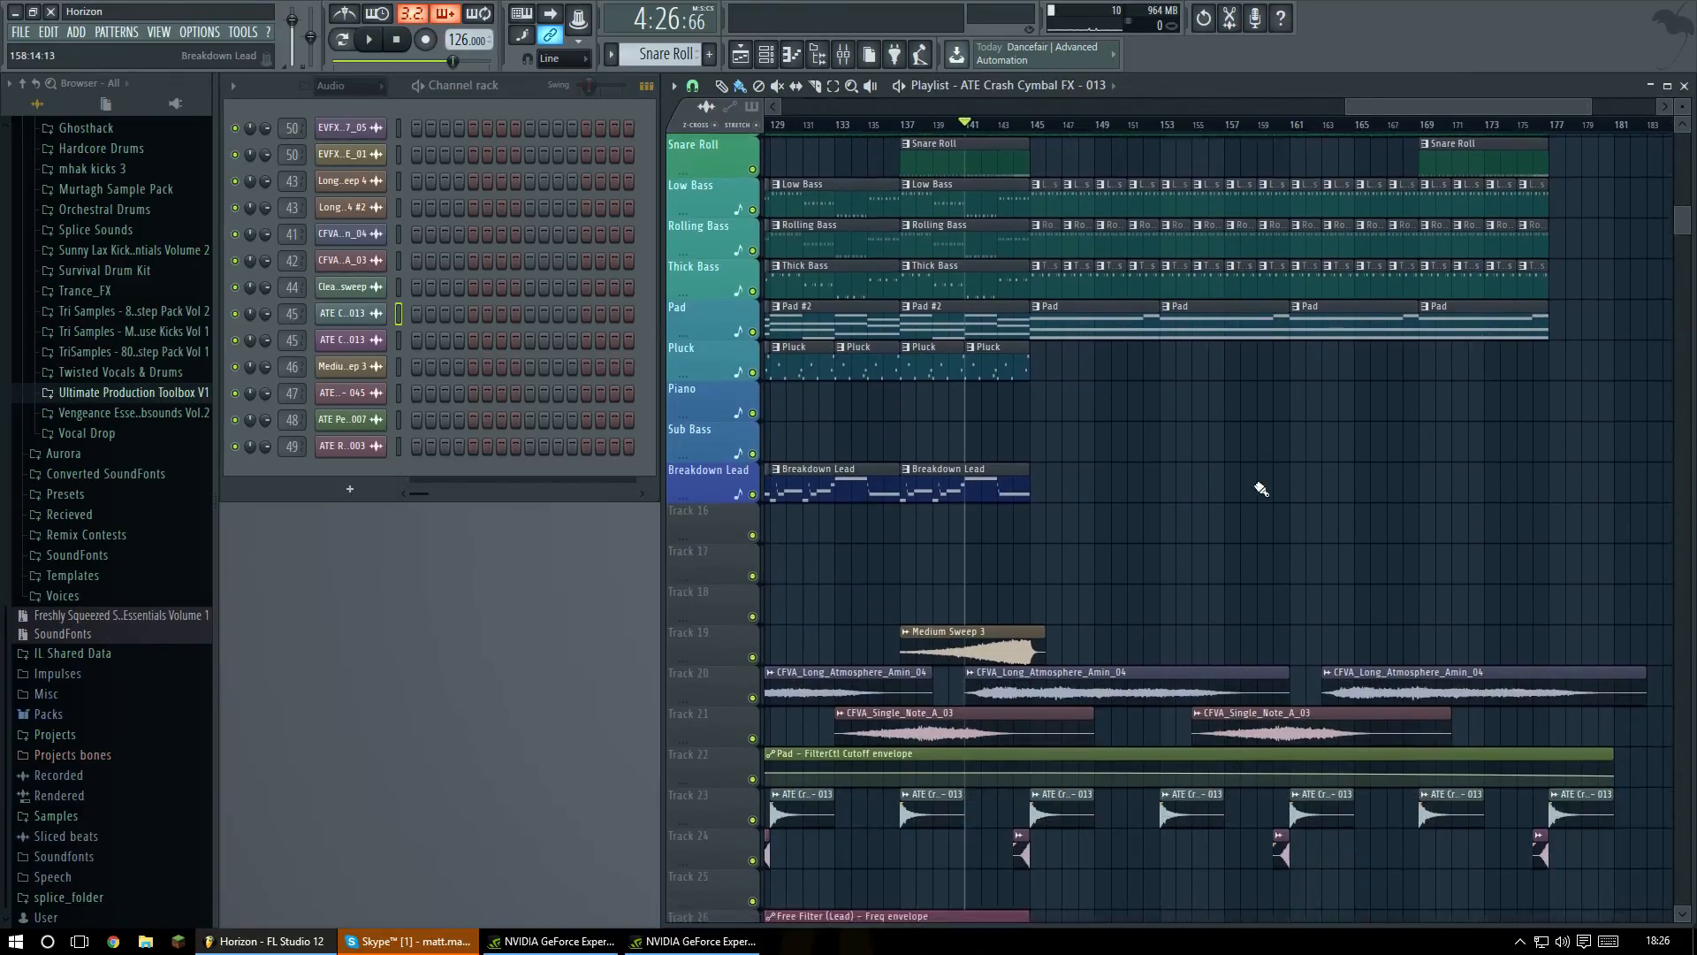
{"action": "scroll", "coordinate": [1238, 483], "scroll_direction": "down", "scroll_amount": 3}
{"action": "scroll", "coordinate": [1240, 485], "scroll_direction": "up", "scroll_amount": 6}
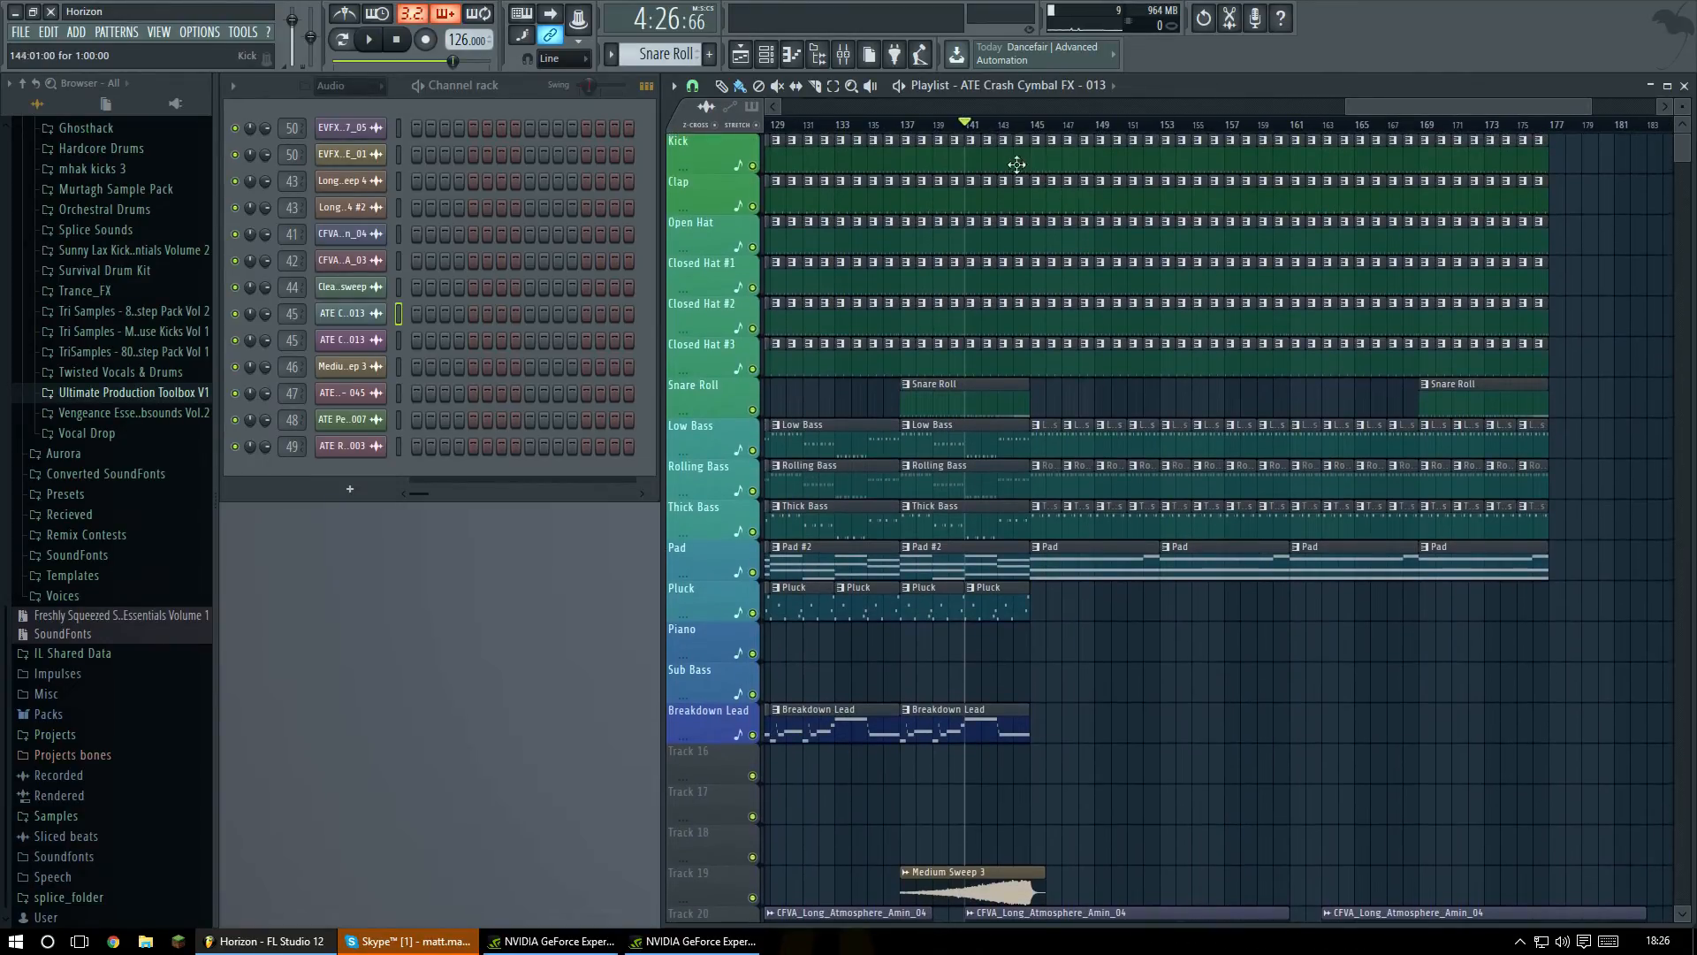
{"action": "left_click", "coordinate": [997, 124]}
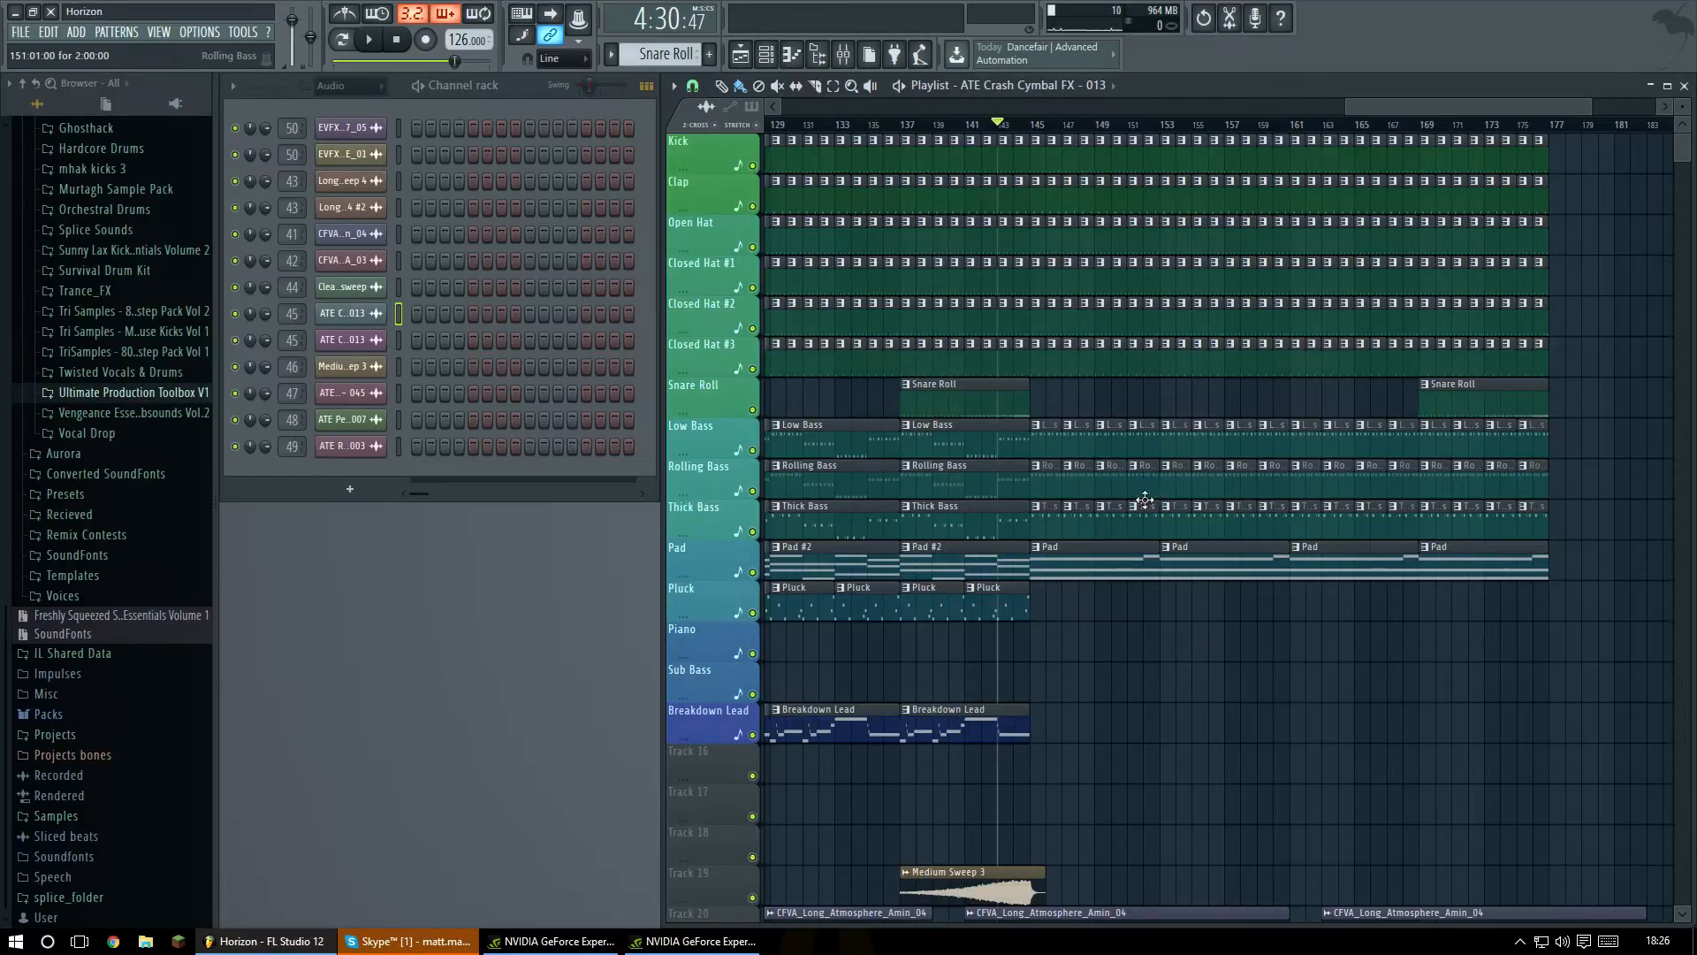
Examine the outro's drum, bass, pad, FX and automation clips between bars 145 and 177.
{"action": "scroll", "coordinate": [1150, 498], "scroll_direction": "down", "scroll_amount": 3}
{"action": "scroll", "coordinate": [1167, 390], "scroll_direction": "up", "scroll_amount": 2}
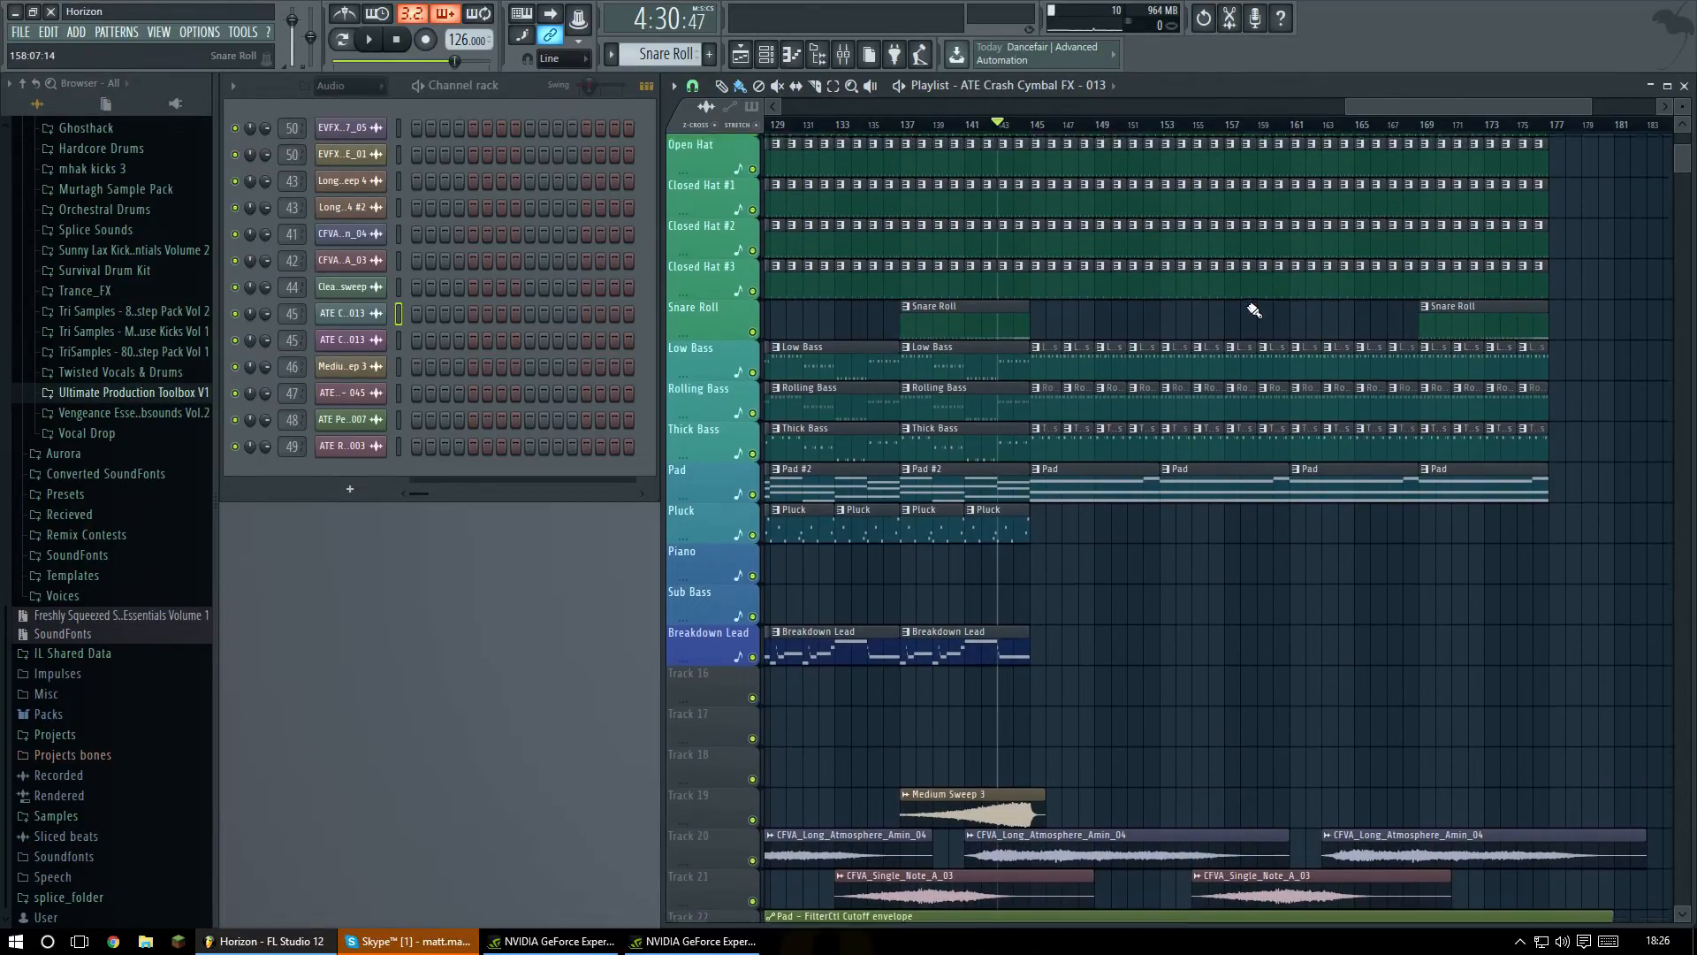
{"action": "scroll", "coordinate": [1255, 307], "scroll_direction": "up", "scroll_amount": 1}
{"action": "left_click_drag", "start_coordinate": [1512, 110], "coordinate": [1411, 141]}
{"action": "scroll", "coordinate": [1539, 433], "scroll_direction": "down", "scroll_amount": 3}
{"action": "scroll", "coordinate": [1113, 378], "scroll_direction": "up", "scroll_amount": 3}
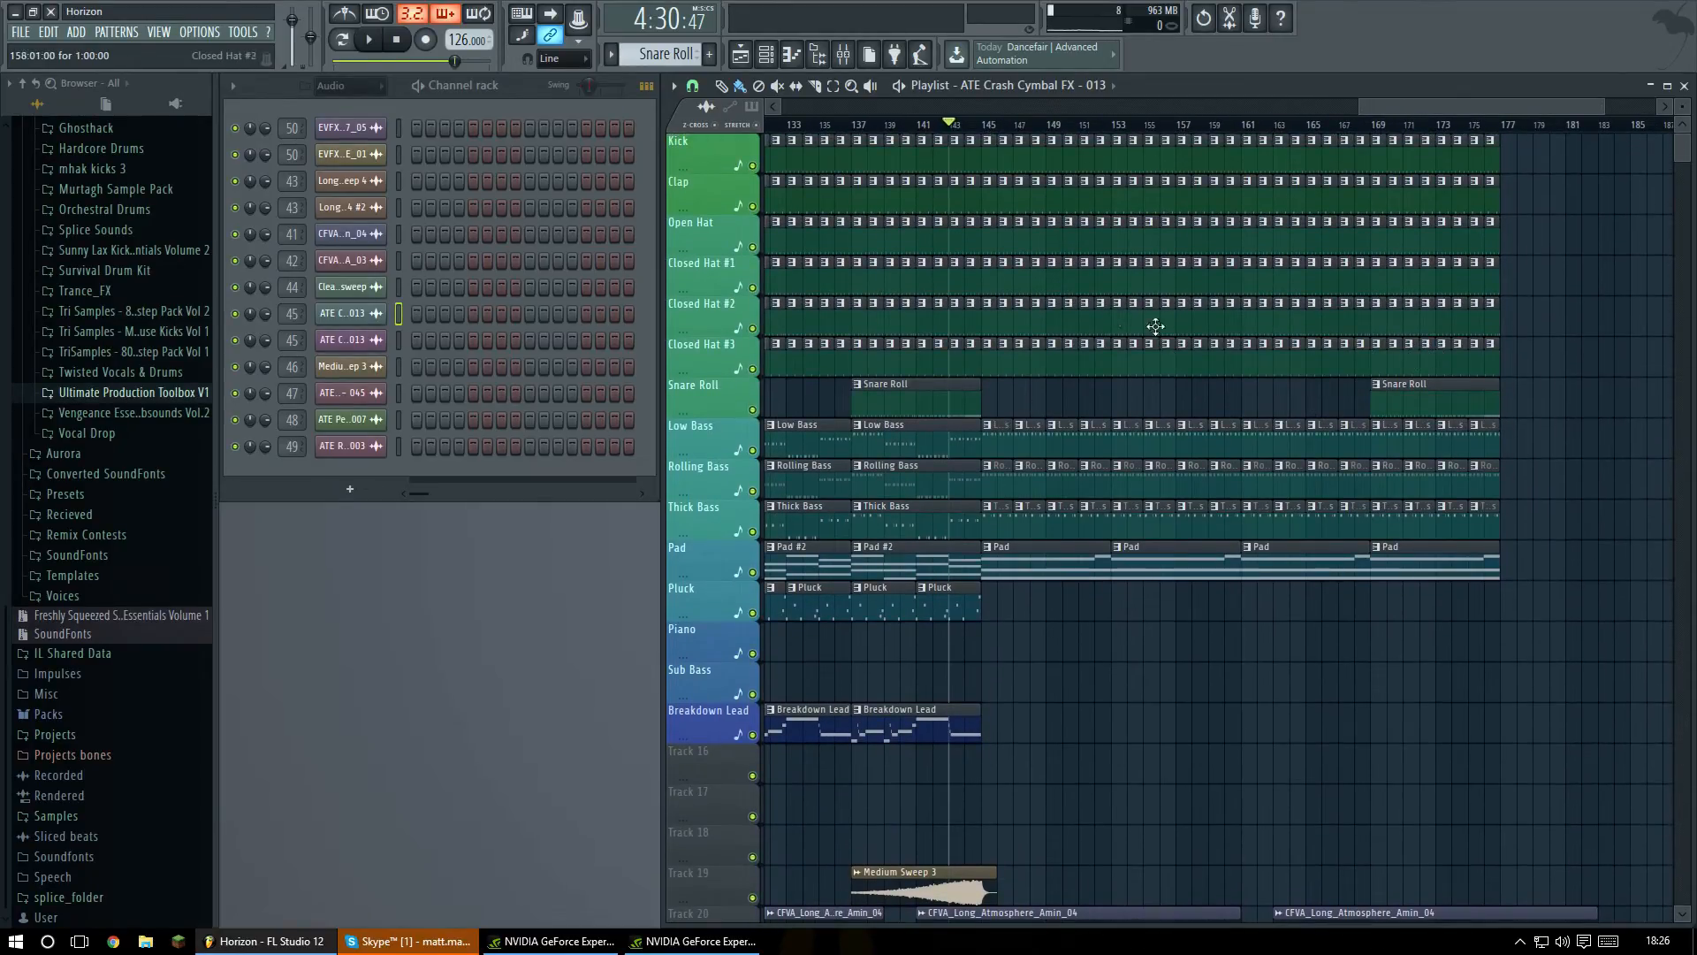
{"action": "scroll", "coordinate": [1211, 363], "scroll_direction": "down", "scroll_amount": 6}
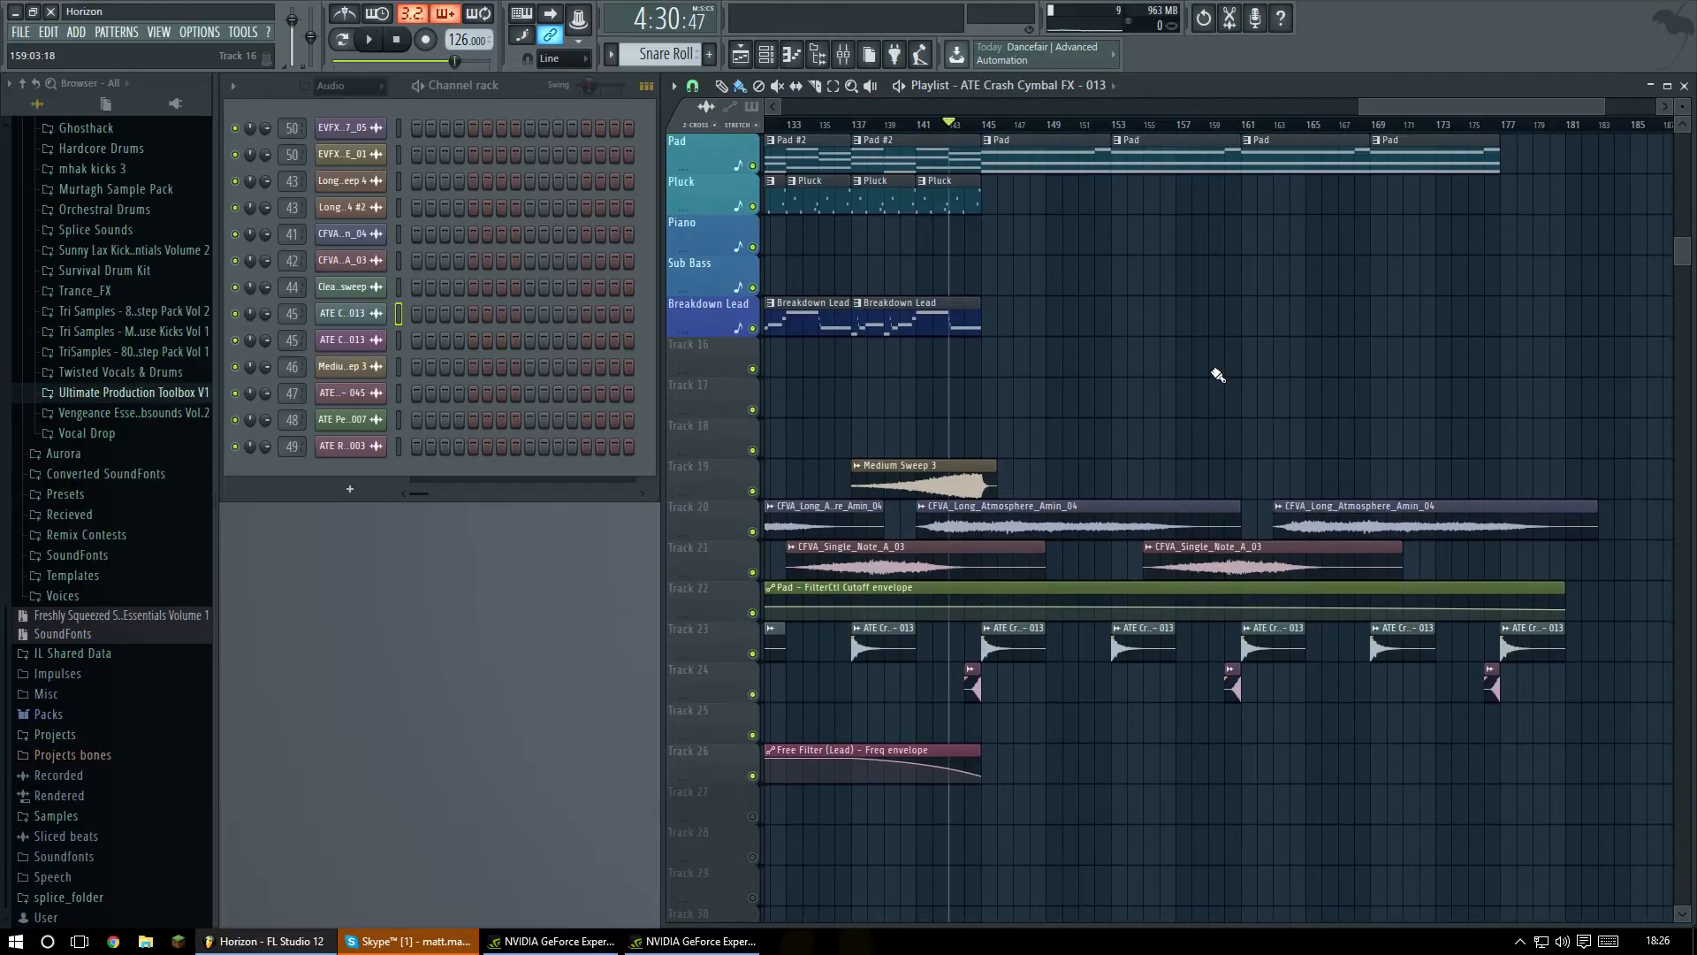
Play the outro from bar 143 past bar 153 while checking its drum, bass, pad and FX tracks, and stop playback.
{"action": "scroll", "coordinate": [1218, 375], "scroll_direction": "up", "scroll_amount": 6}
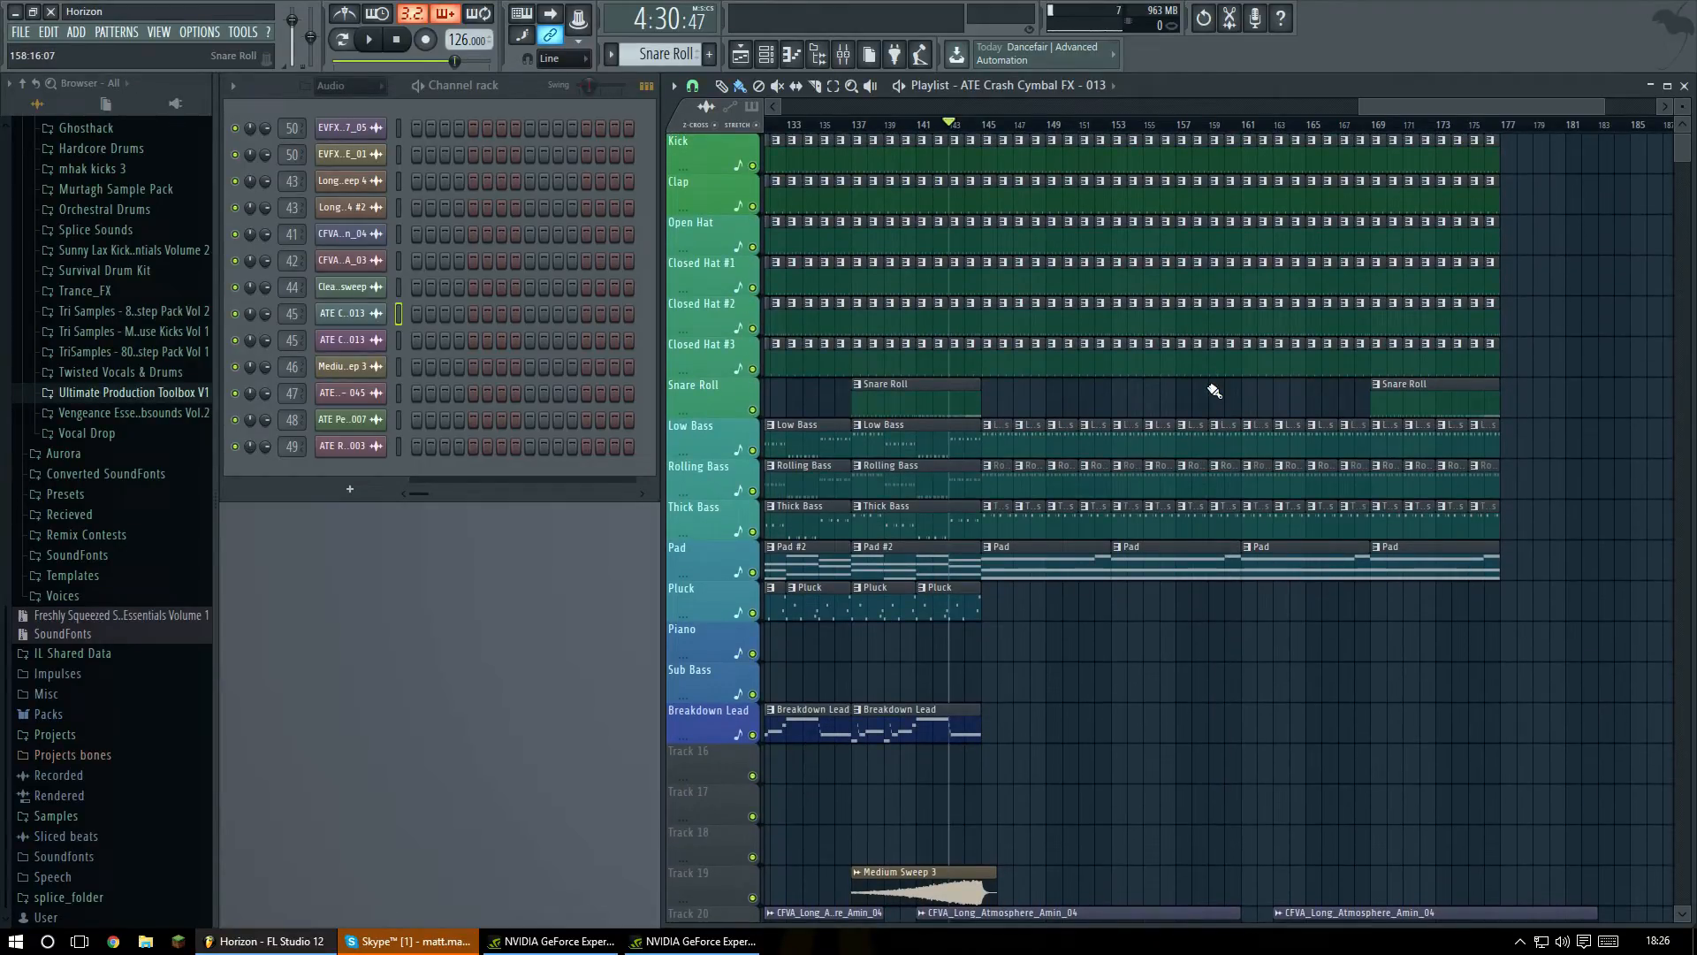
{"action": "scroll", "coordinate": [1216, 391], "scroll_direction": "down", "scroll_amount": 6}
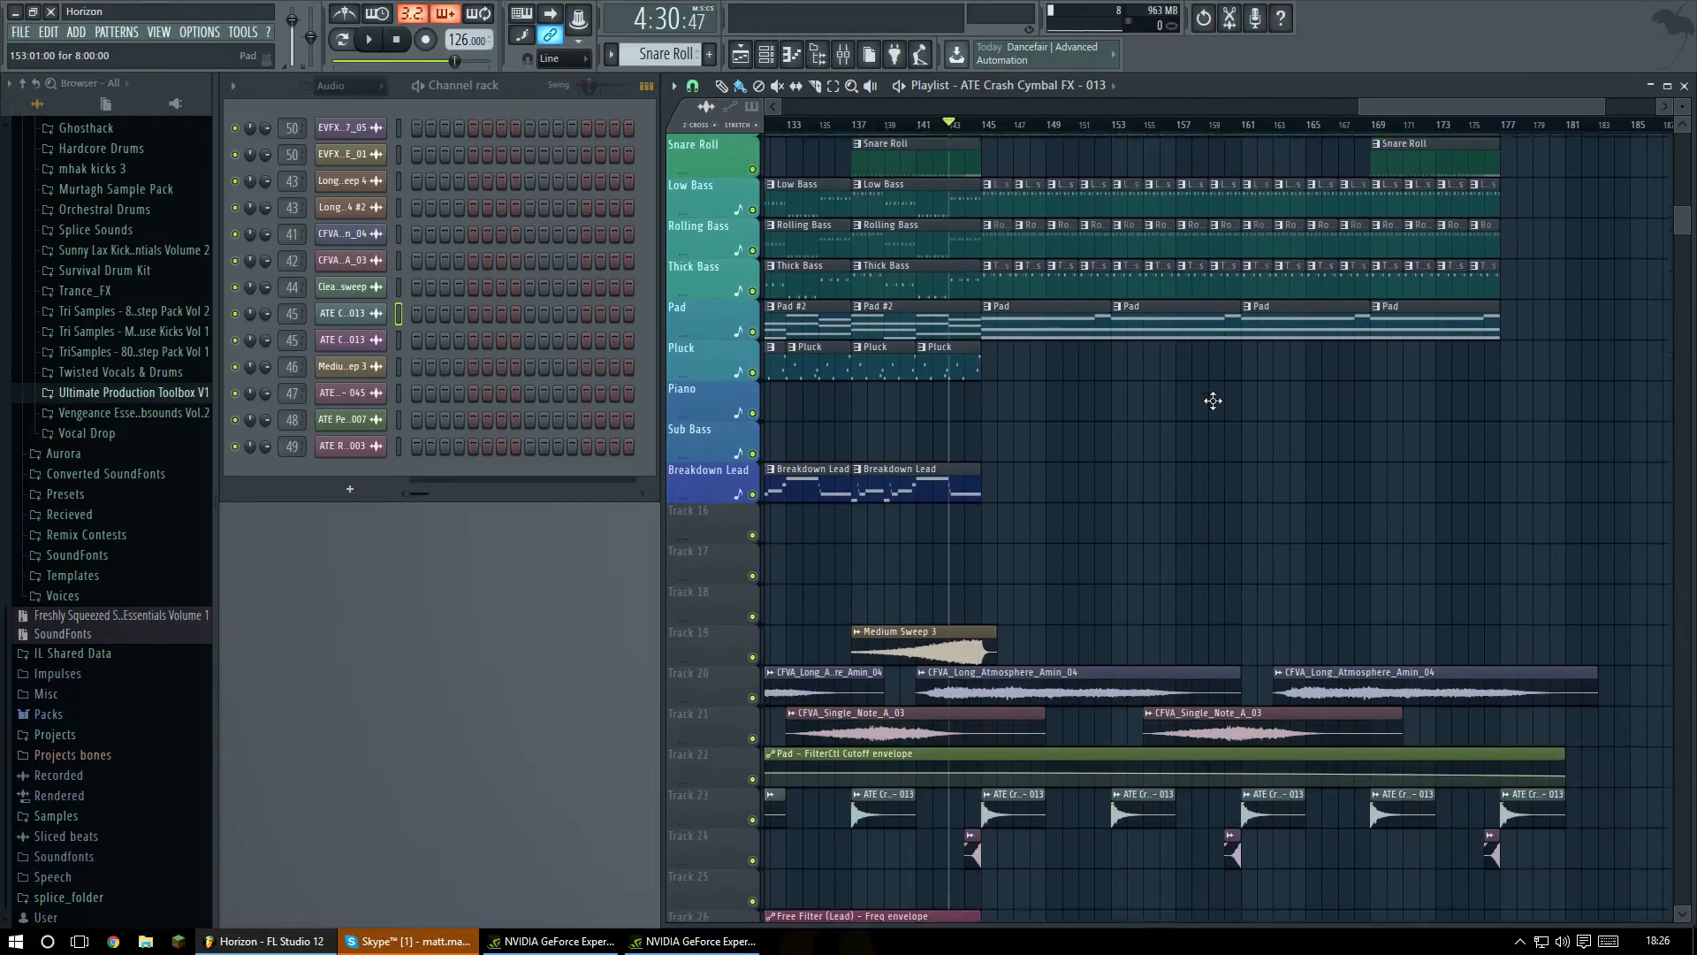
{"action": "scroll", "coordinate": [1218, 391], "scroll_direction": "up", "scroll_amount": 6}
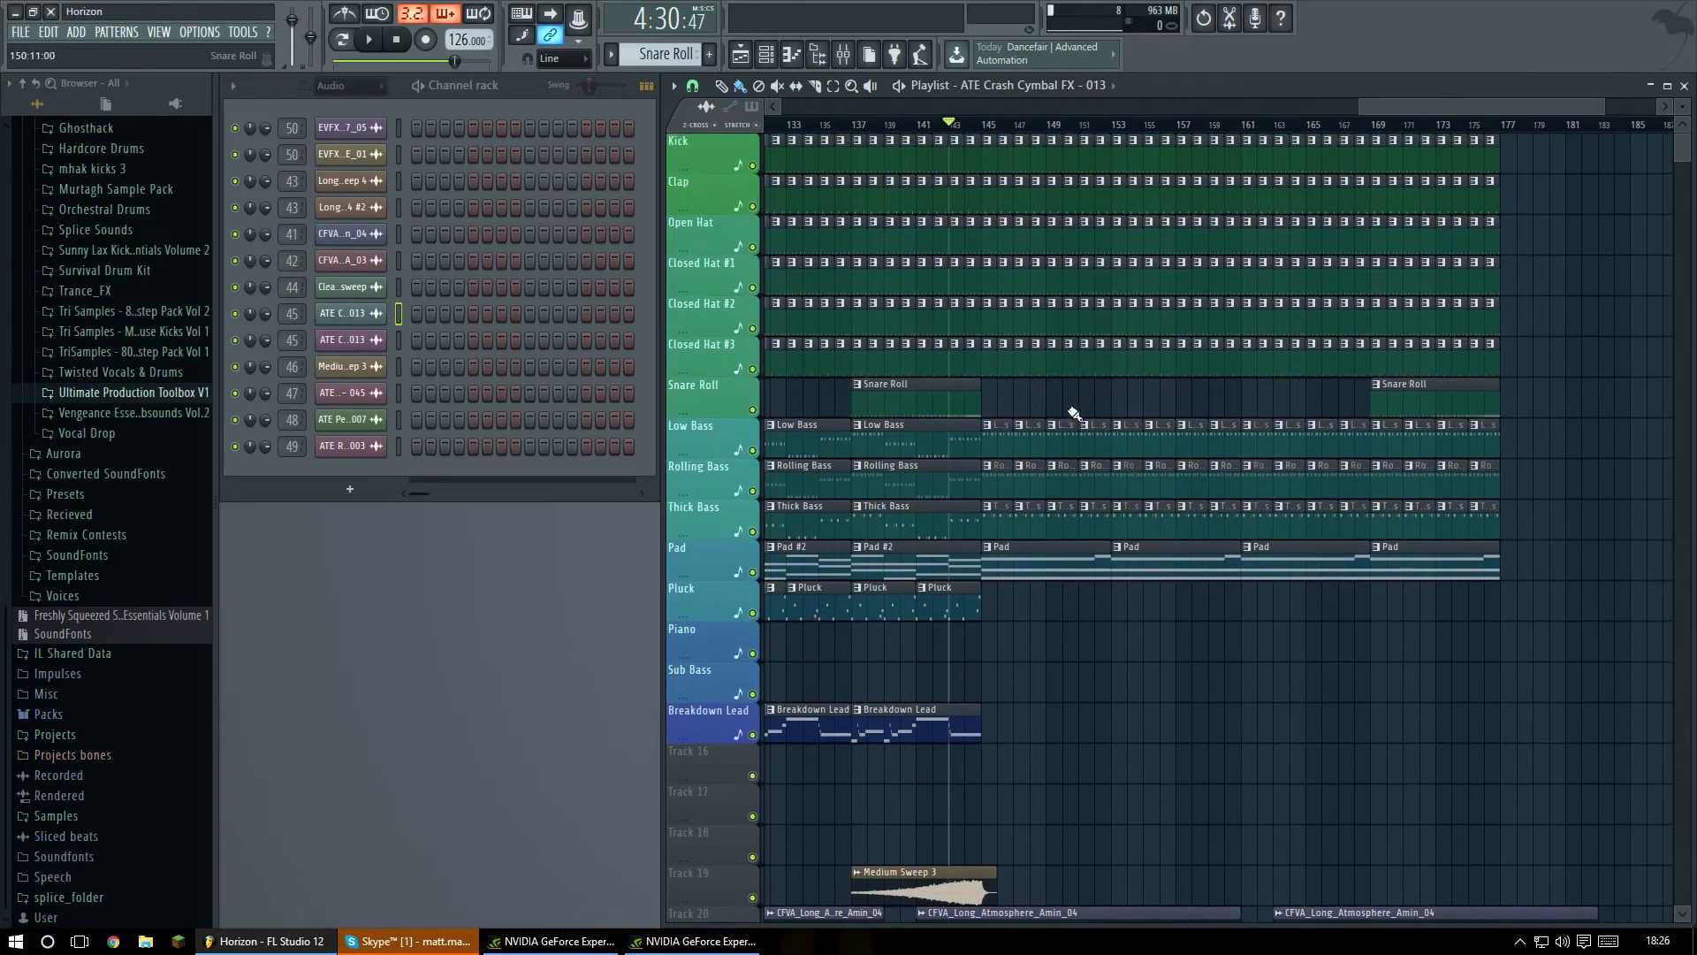
{"action": "key", "text": "space"}
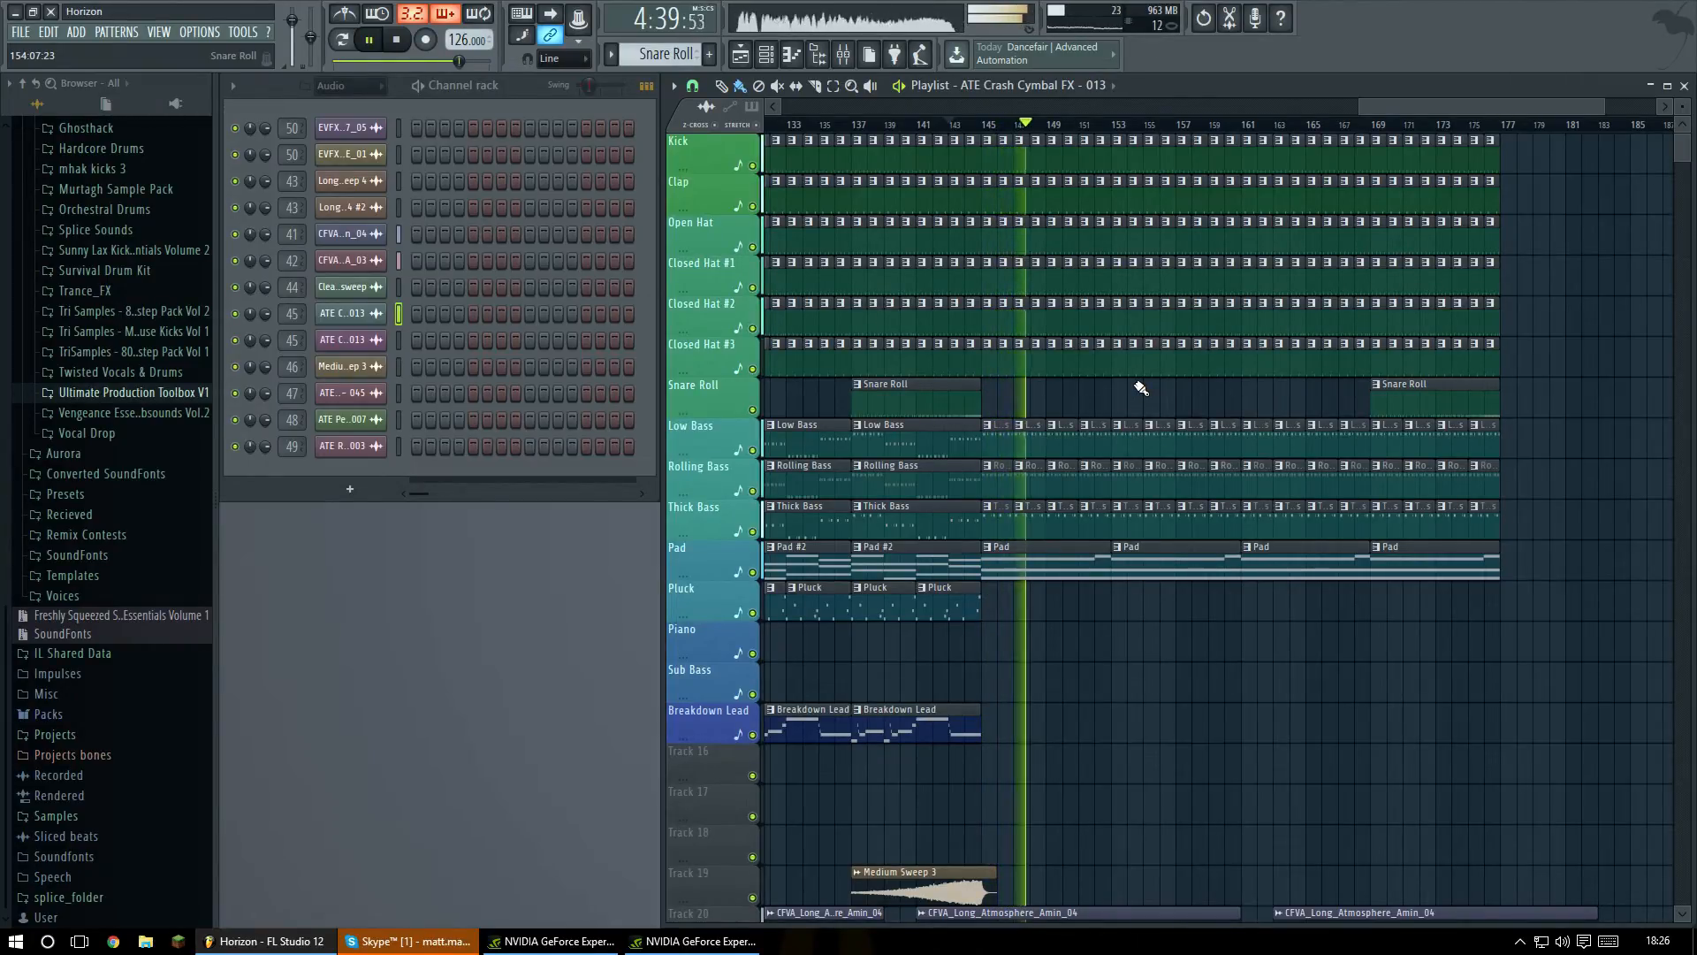
{"action": "scroll", "coordinate": [1141, 389], "scroll_direction": "down", "scroll_amount": 4}
{"action": "scroll", "coordinate": [1182, 401], "scroll_direction": "down", "scroll_amount": 4}
{"action": "scroll", "coordinate": [1182, 401], "scroll_direction": "up", "scroll_amount": 5}
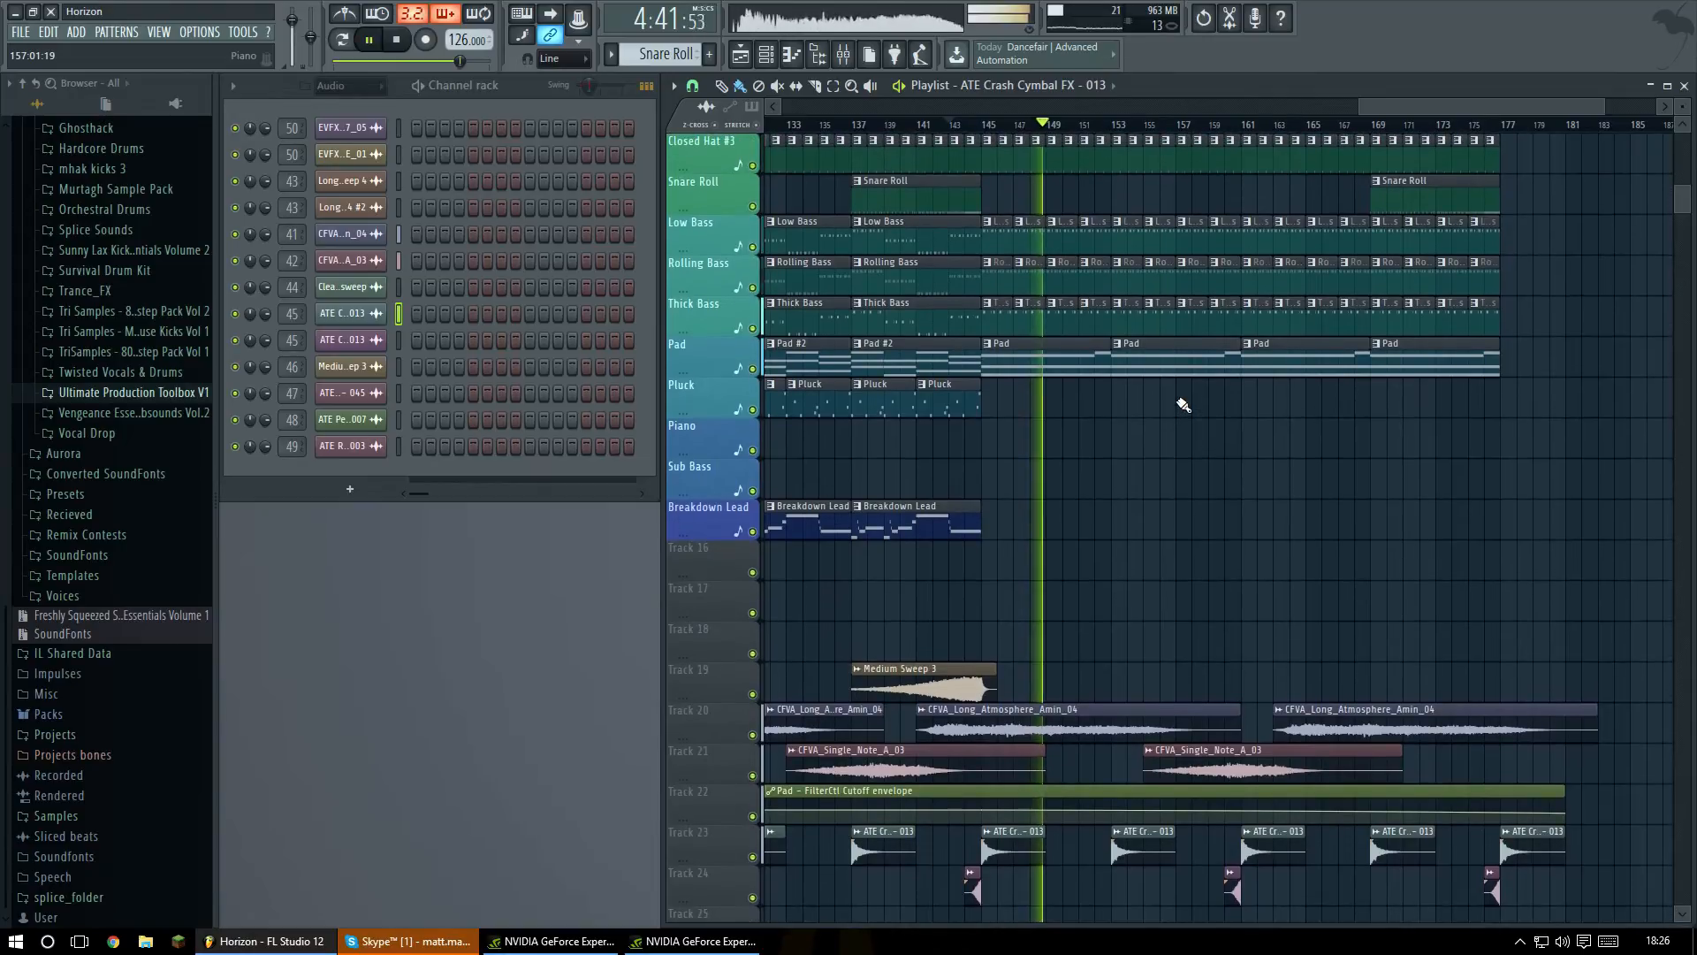
{"action": "scroll", "coordinate": [1182, 404], "scroll_direction": "up", "scroll_amount": 3}
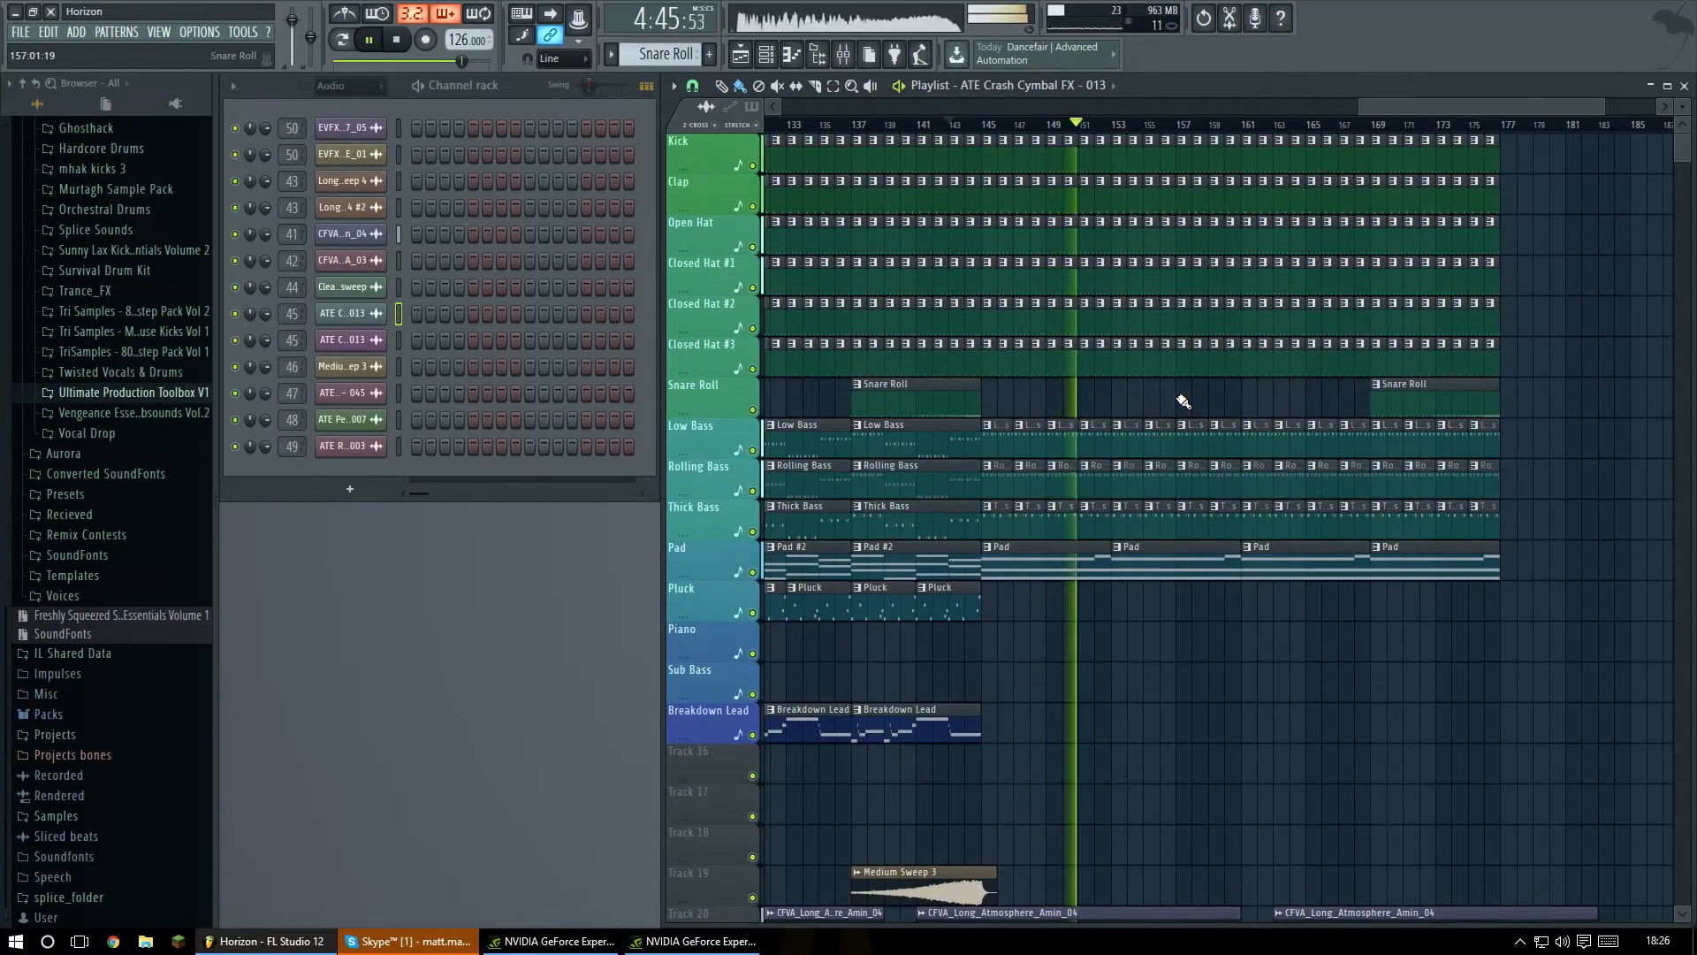
{"action": "scroll", "coordinate": [1182, 401], "scroll_direction": "down", "scroll_amount": 13}
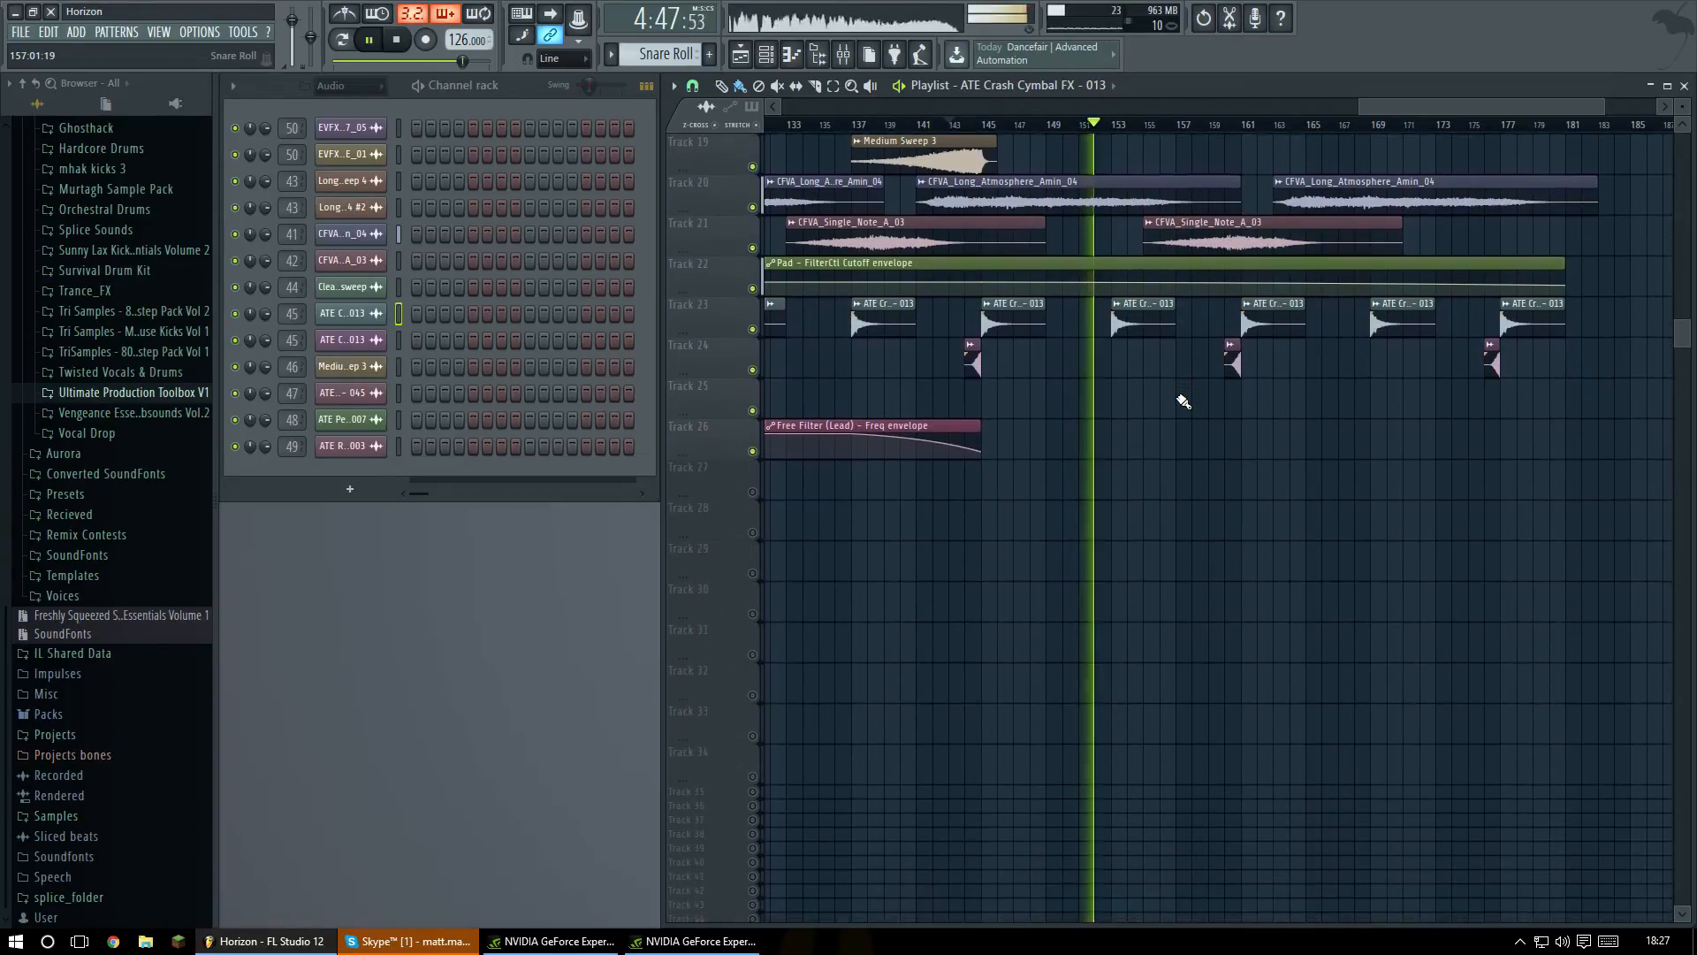
{"action": "scroll", "coordinate": [1182, 401], "scroll_direction": "up", "scroll_amount": 12}
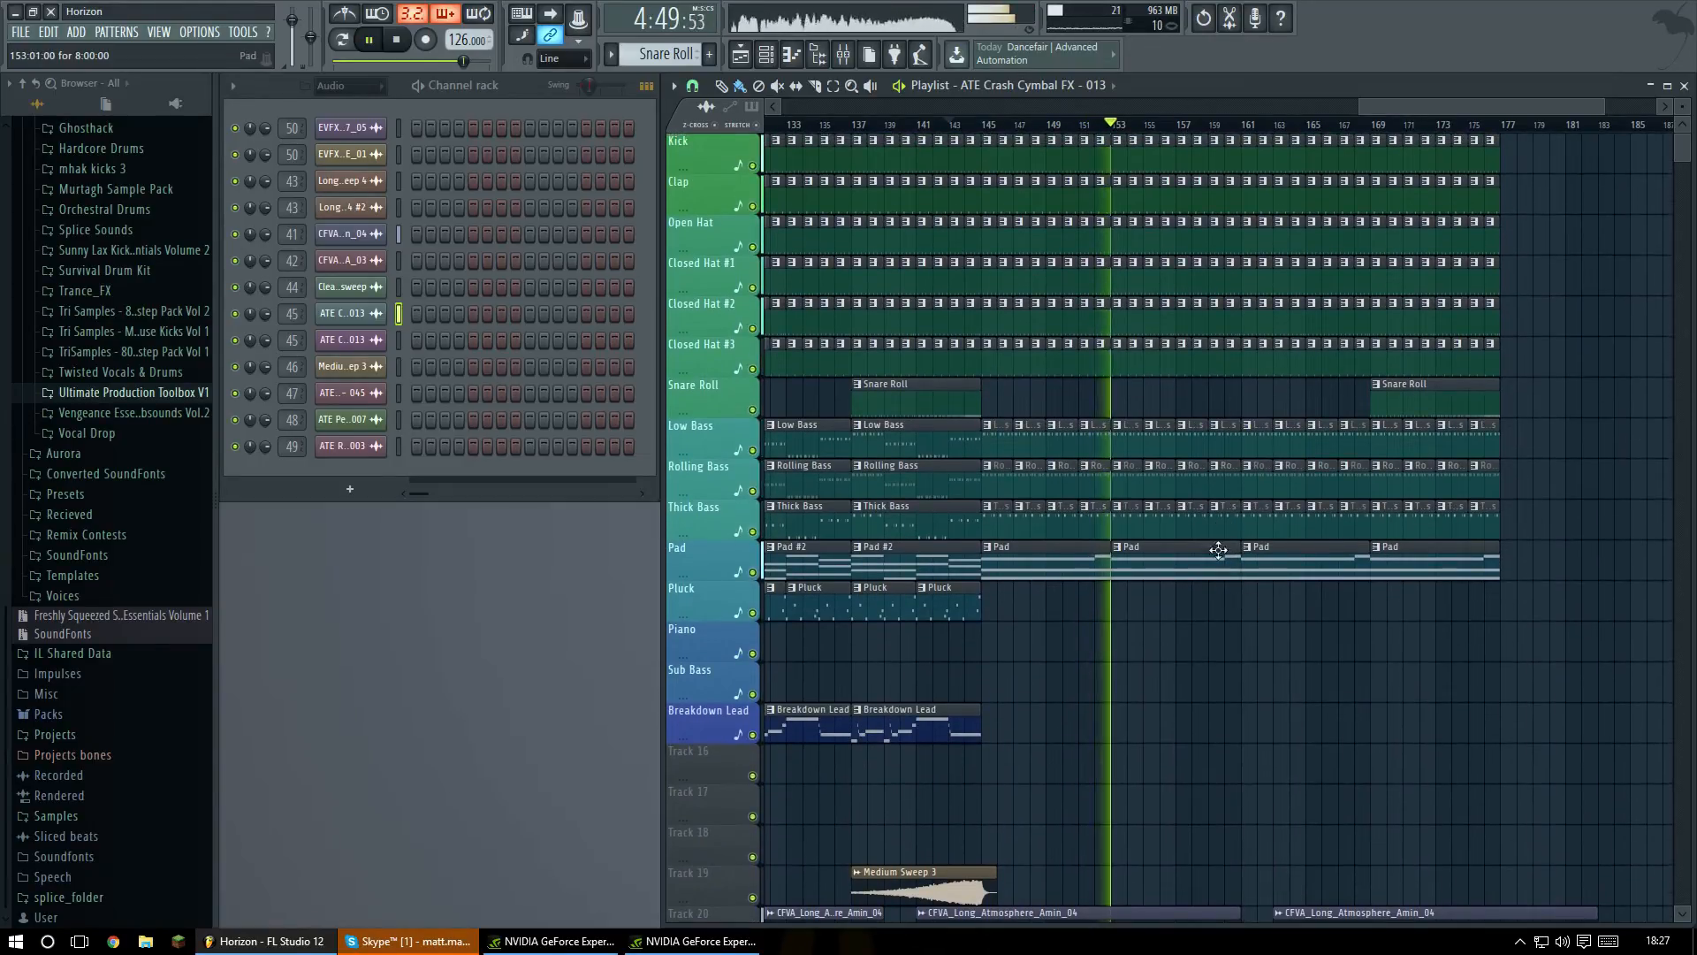
{"action": "key", "text": "space"}
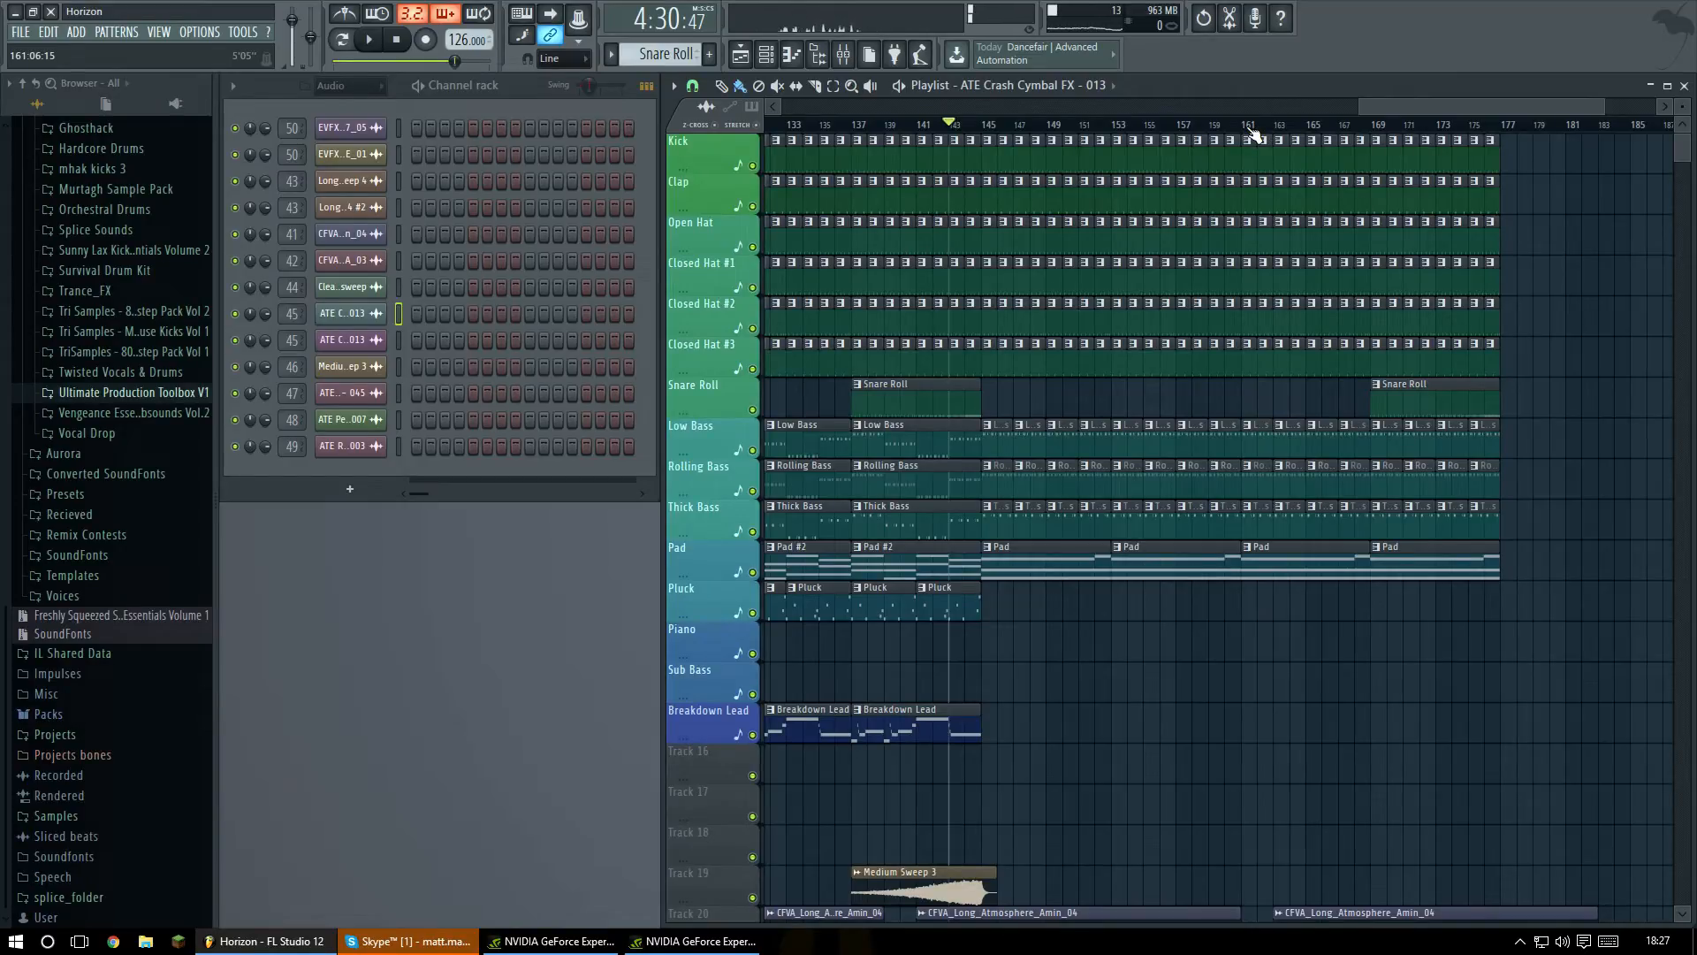
Play the end of the outro from bar 169 past bar 177 and stop playback.
{"action": "left_click", "coordinate": [1264, 125]}
{"action": "left_click", "coordinate": [1387, 126]}
{"action": "key", "text": "space"}
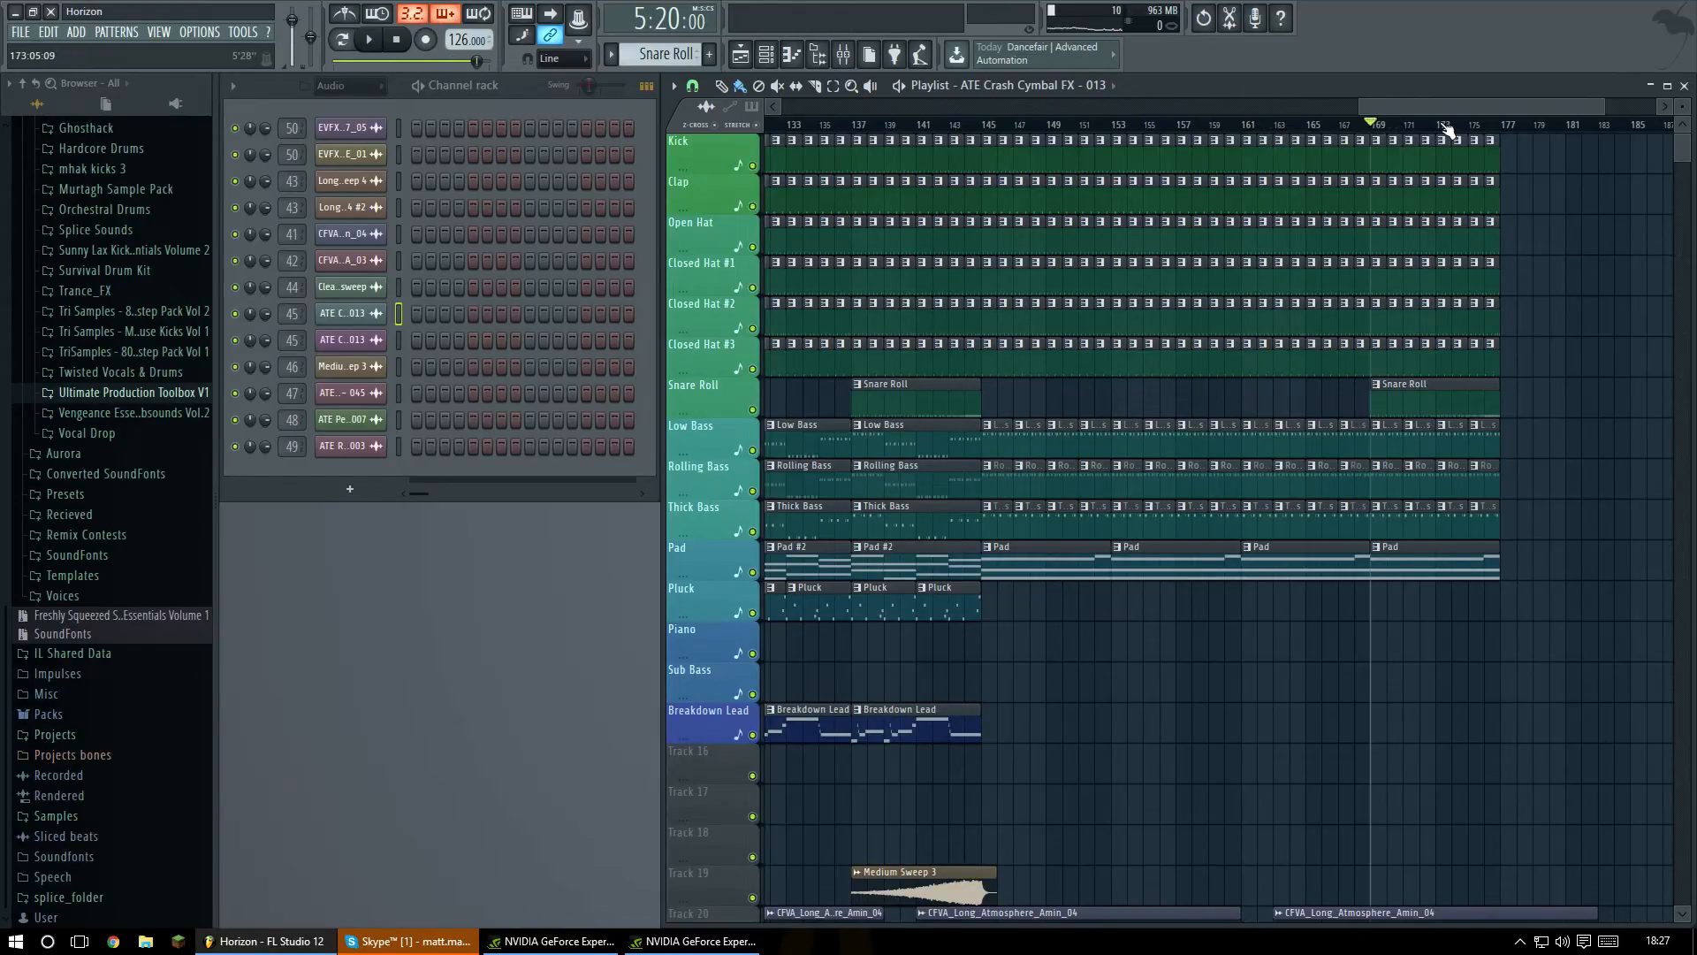
{"action": "left_click_drag", "start_coordinate": [1414, 106], "coordinate": [1491, 110]}
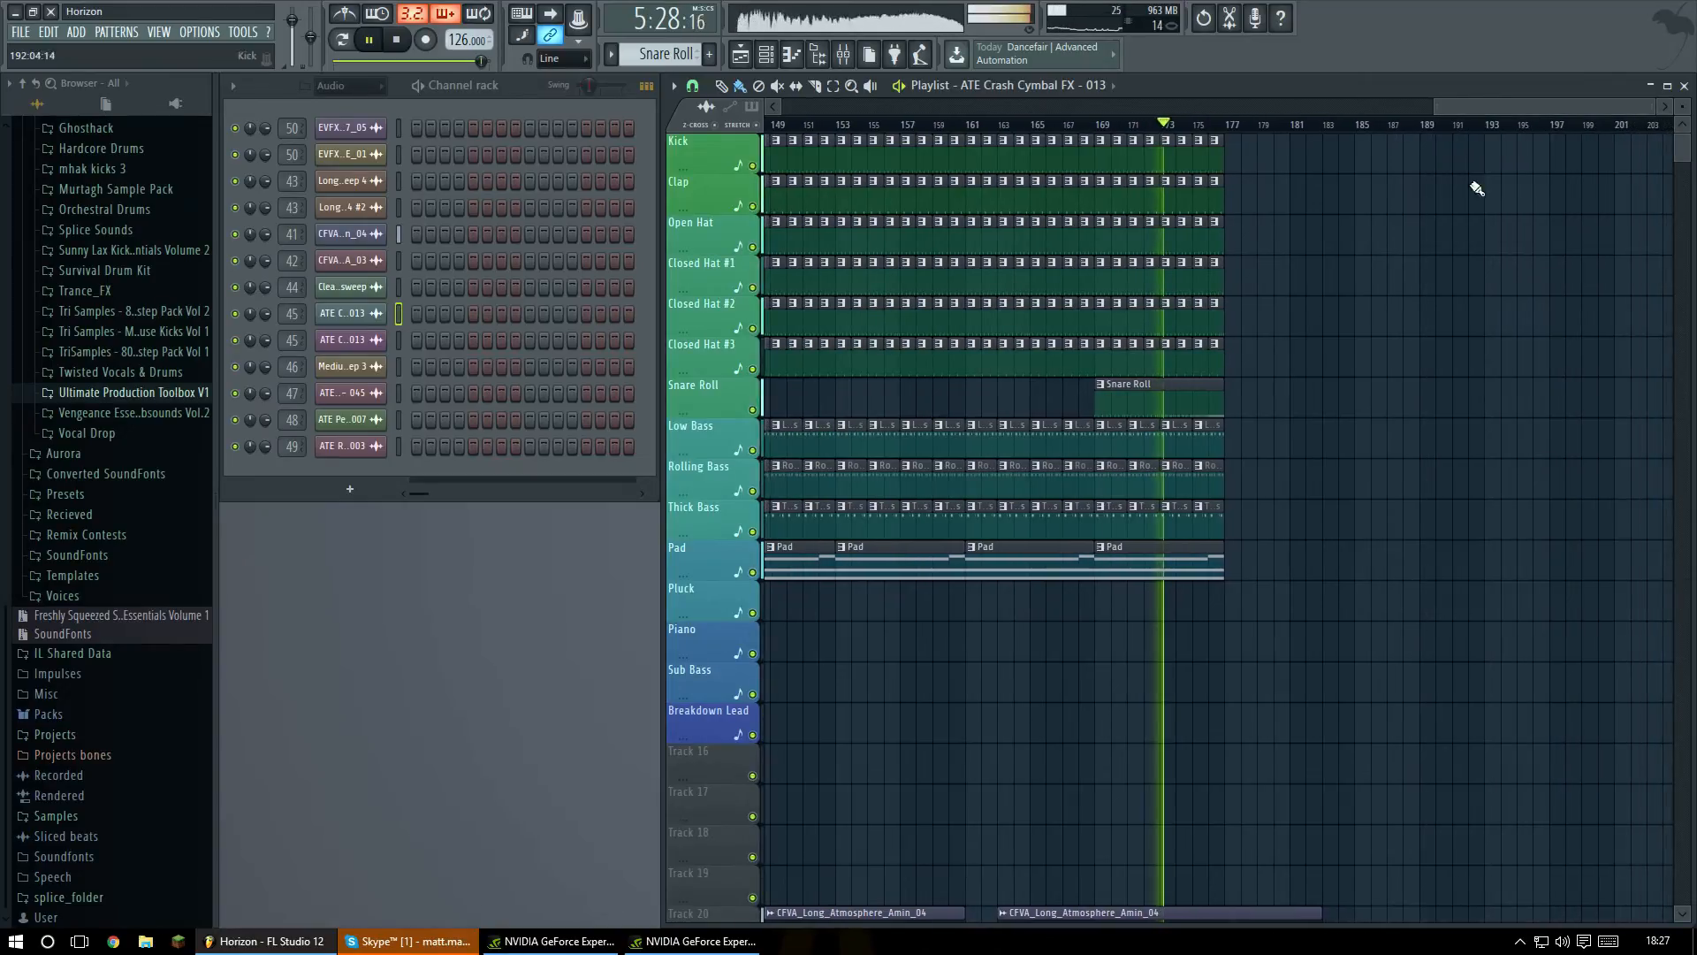
{"action": "scroll", "coordinate": [1467, 256], "scroll_direction": "down", "scroll_amount": 5}
{"action": "scroll", "coordinate": [1462, 245], "scroll_direction": "up", "scroll_amount": 5}
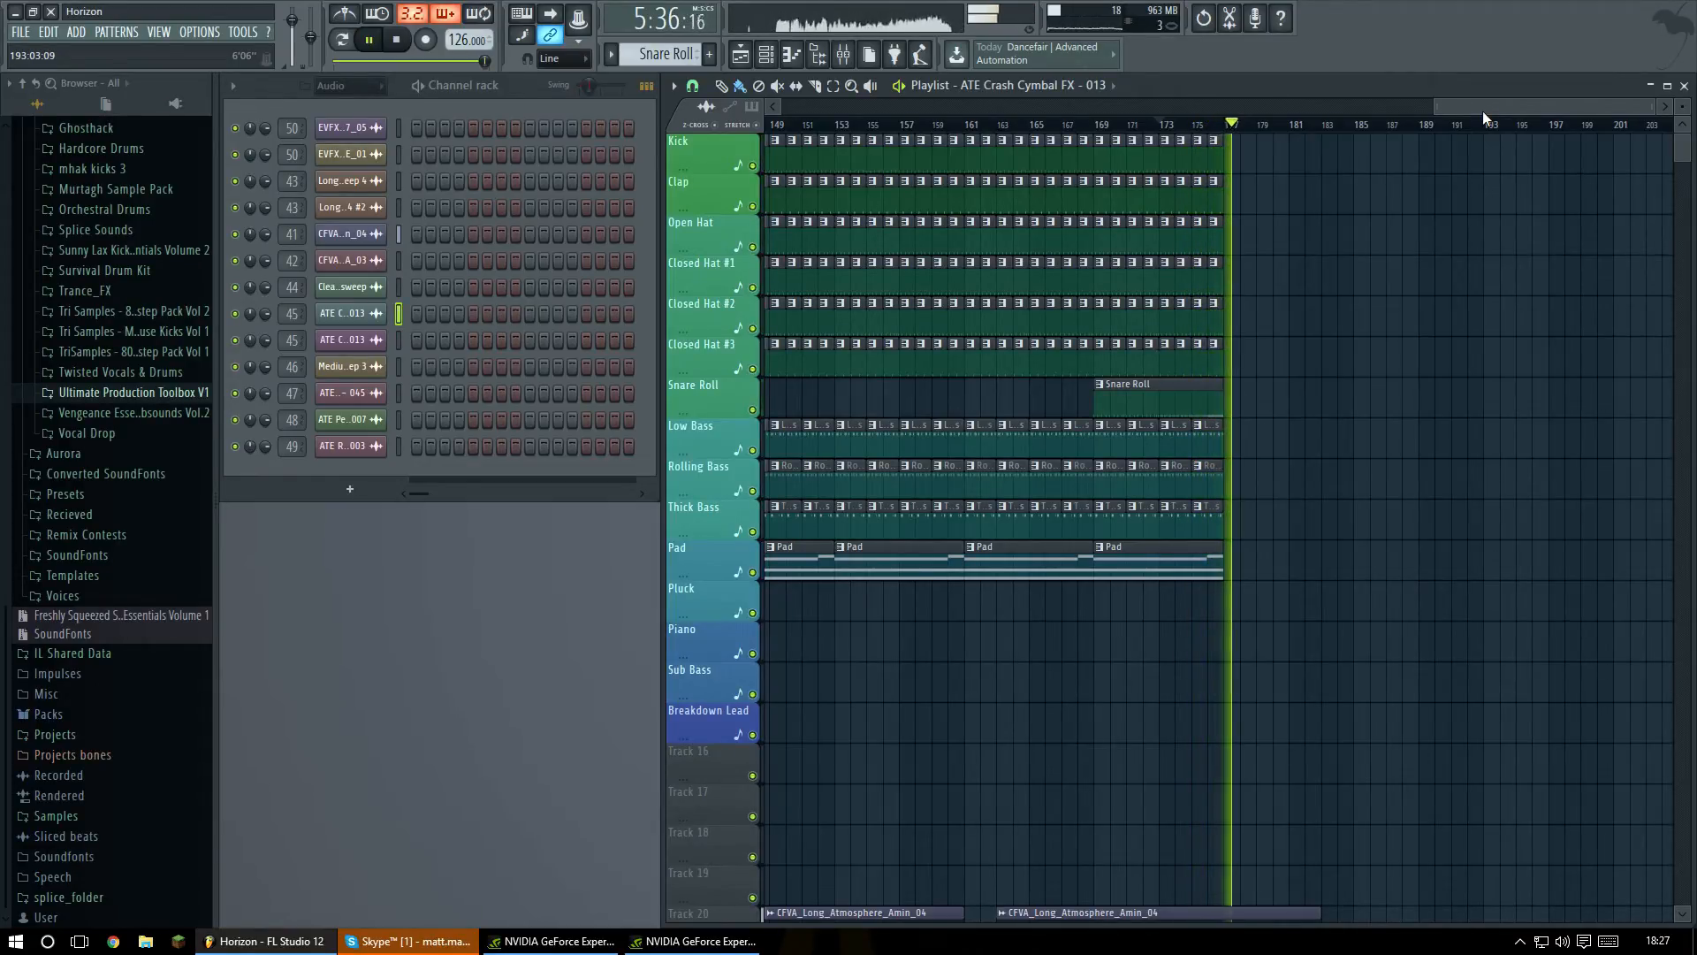
{"action": "scroll", "coordinate": [1482, 195], "scroll_direction": "down", "scroll_amount": 10}
{"action": "key", "text": "space"}
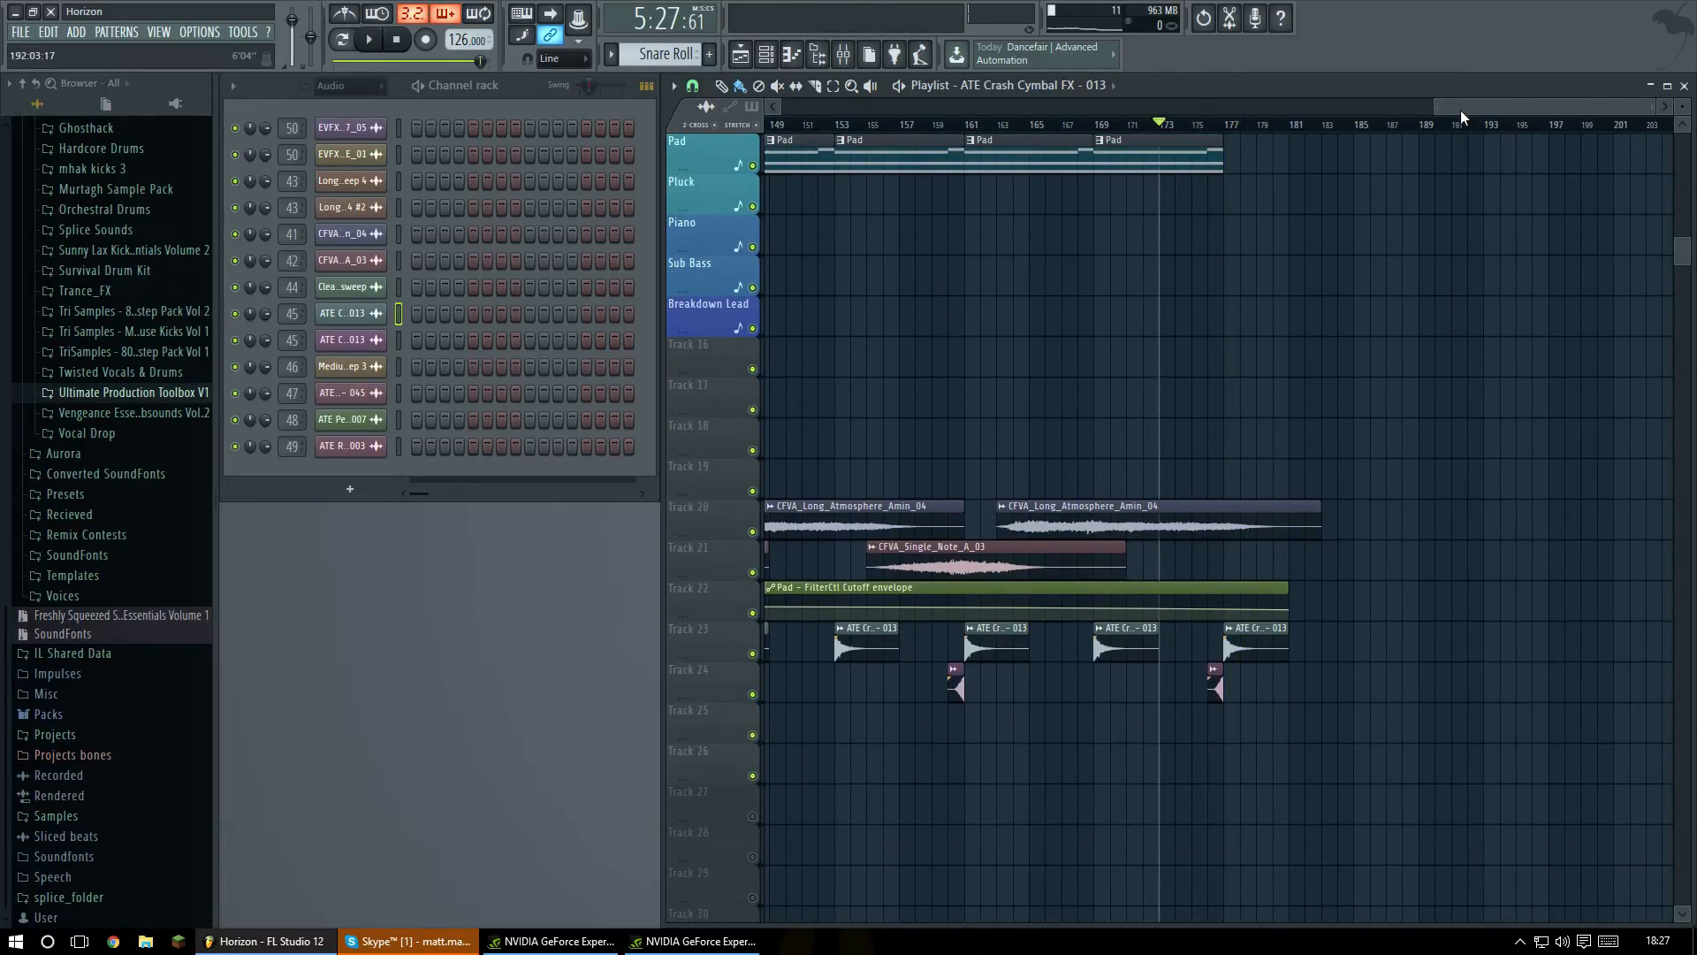
Examine the whole arrangement from bar 1 to the end, including the instrument, FX and automation tracks.
{"action": "left_click_drag", "start_coordinate": [1460, 113], "coordinate": [610, 119]}
{"action": "scroll", "coordinate": [976, 325], "scroll_direction": "up", "scroll_amount": 10}
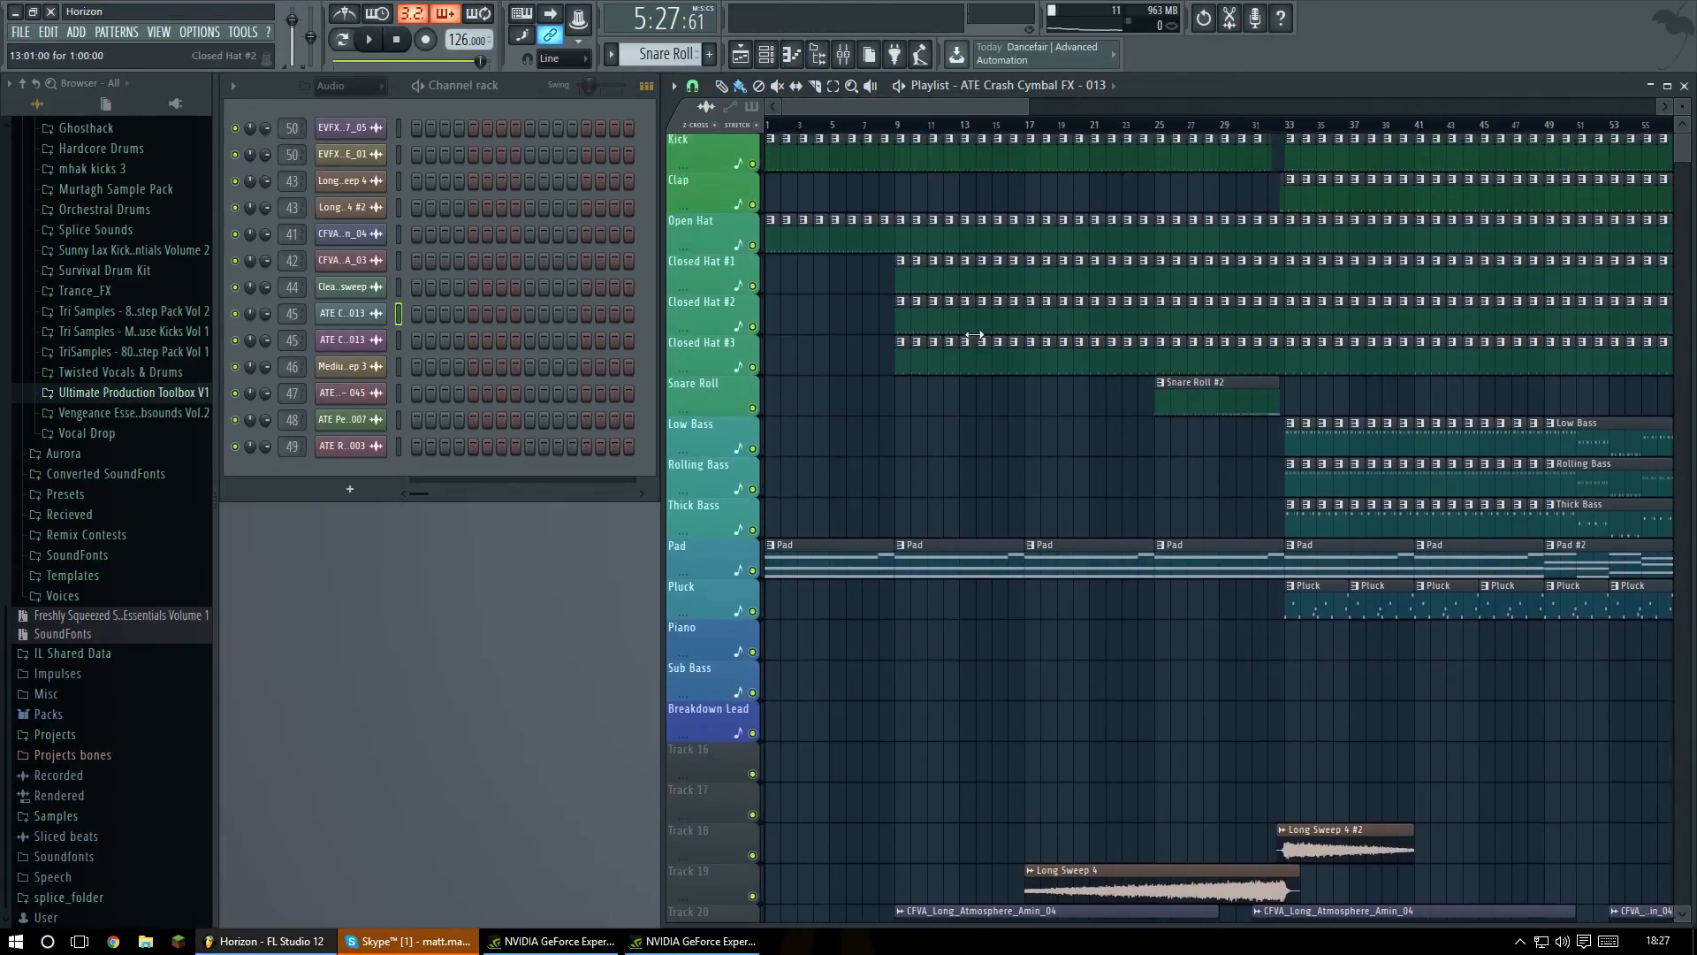
{"action": "left_click_drag", "start_coordinate": [1029, 106], "coordinate": [1558, 129]}
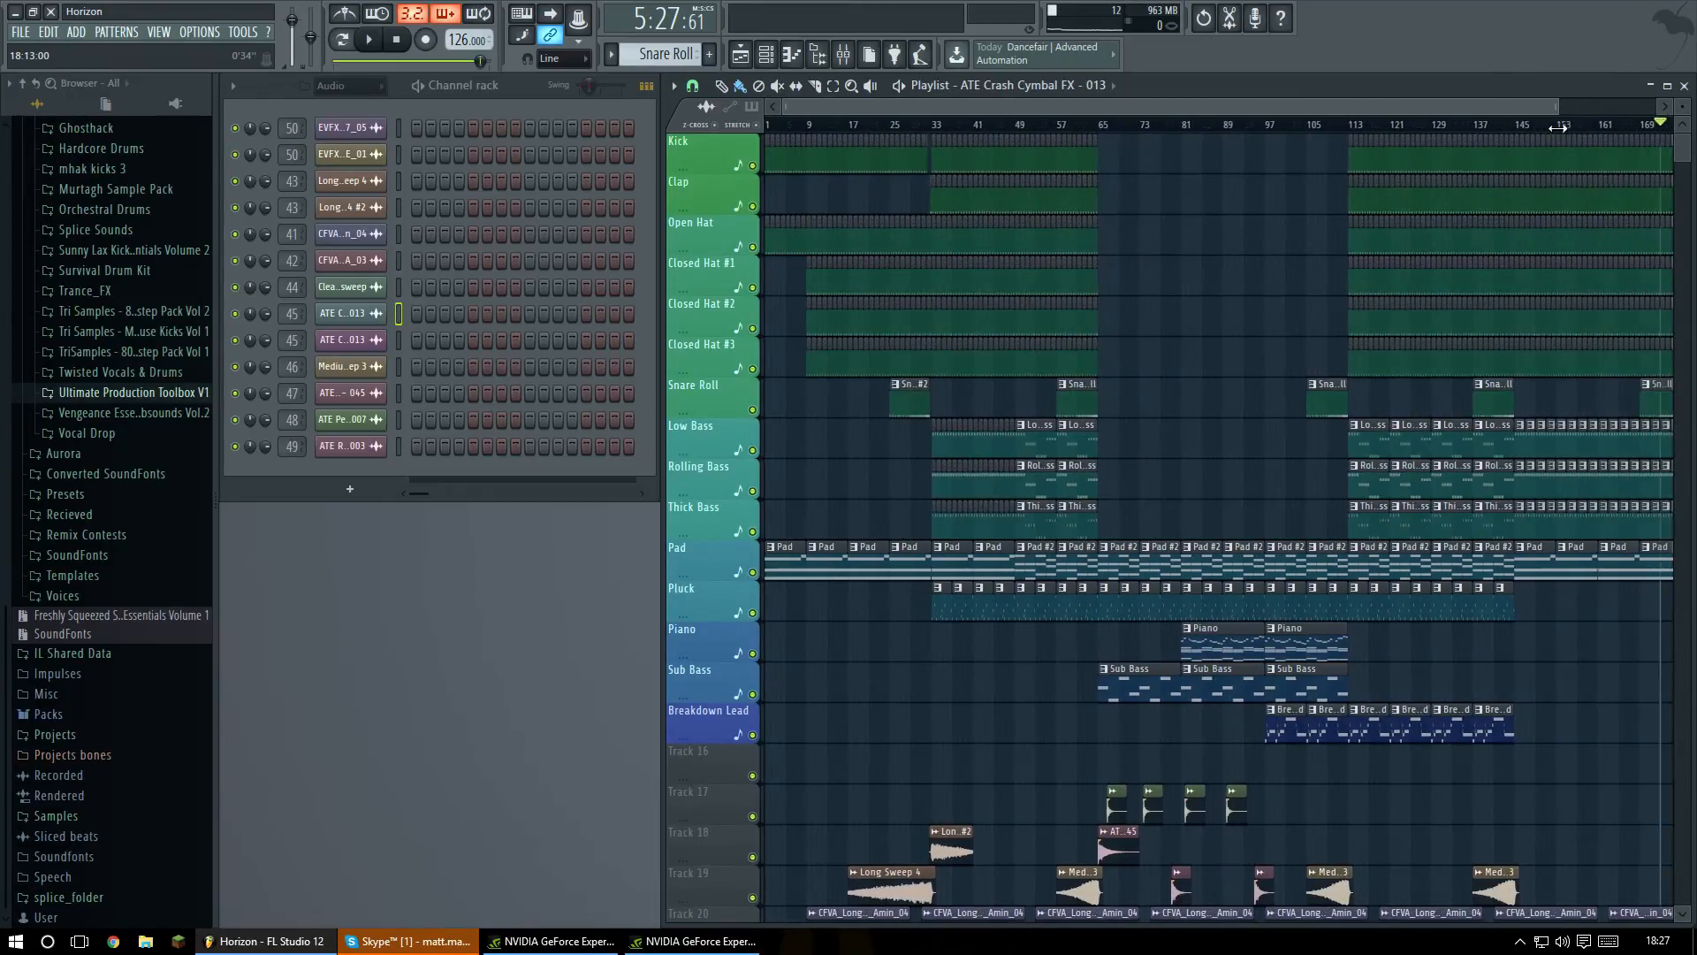
{"action": "scroll", "coordinate": [1415, 371], "scroll_direction": "down", "scroll_amount": 11}
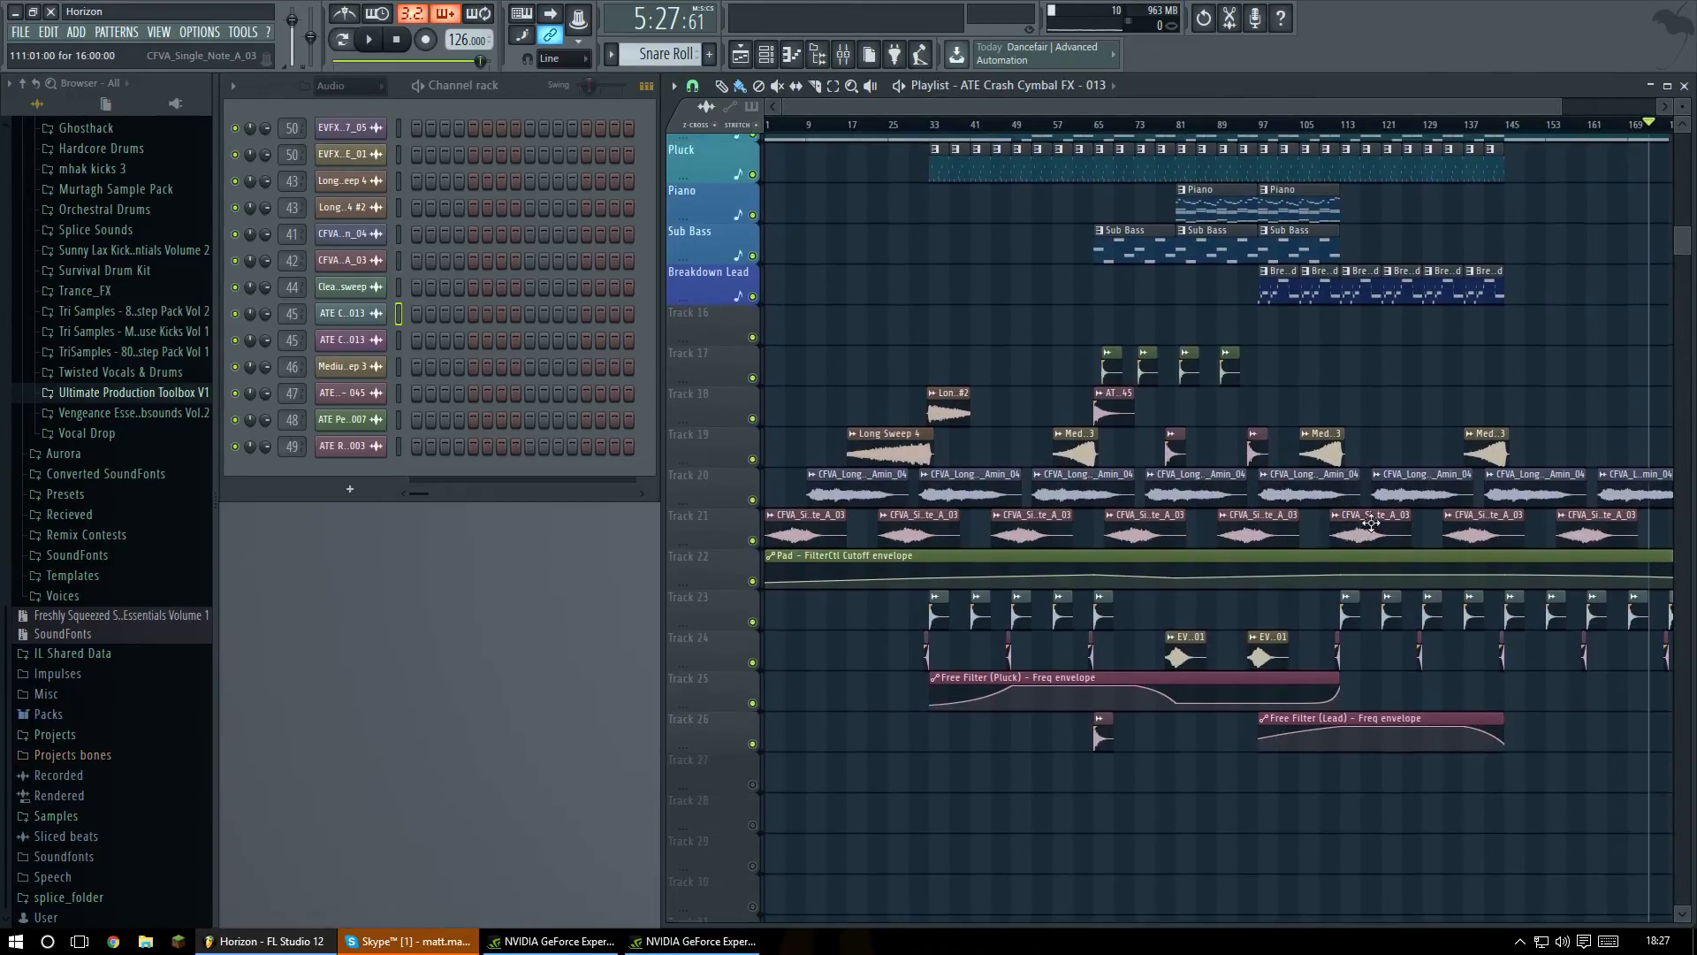
{"action": "scroll", "coordinate": [1369, 524], "scroll_direction": "up", "scroll_amount": 11}
{"action": "left_click_drag", "start_coordinate": [1560, 106], "coordinate": [1578, 125]}
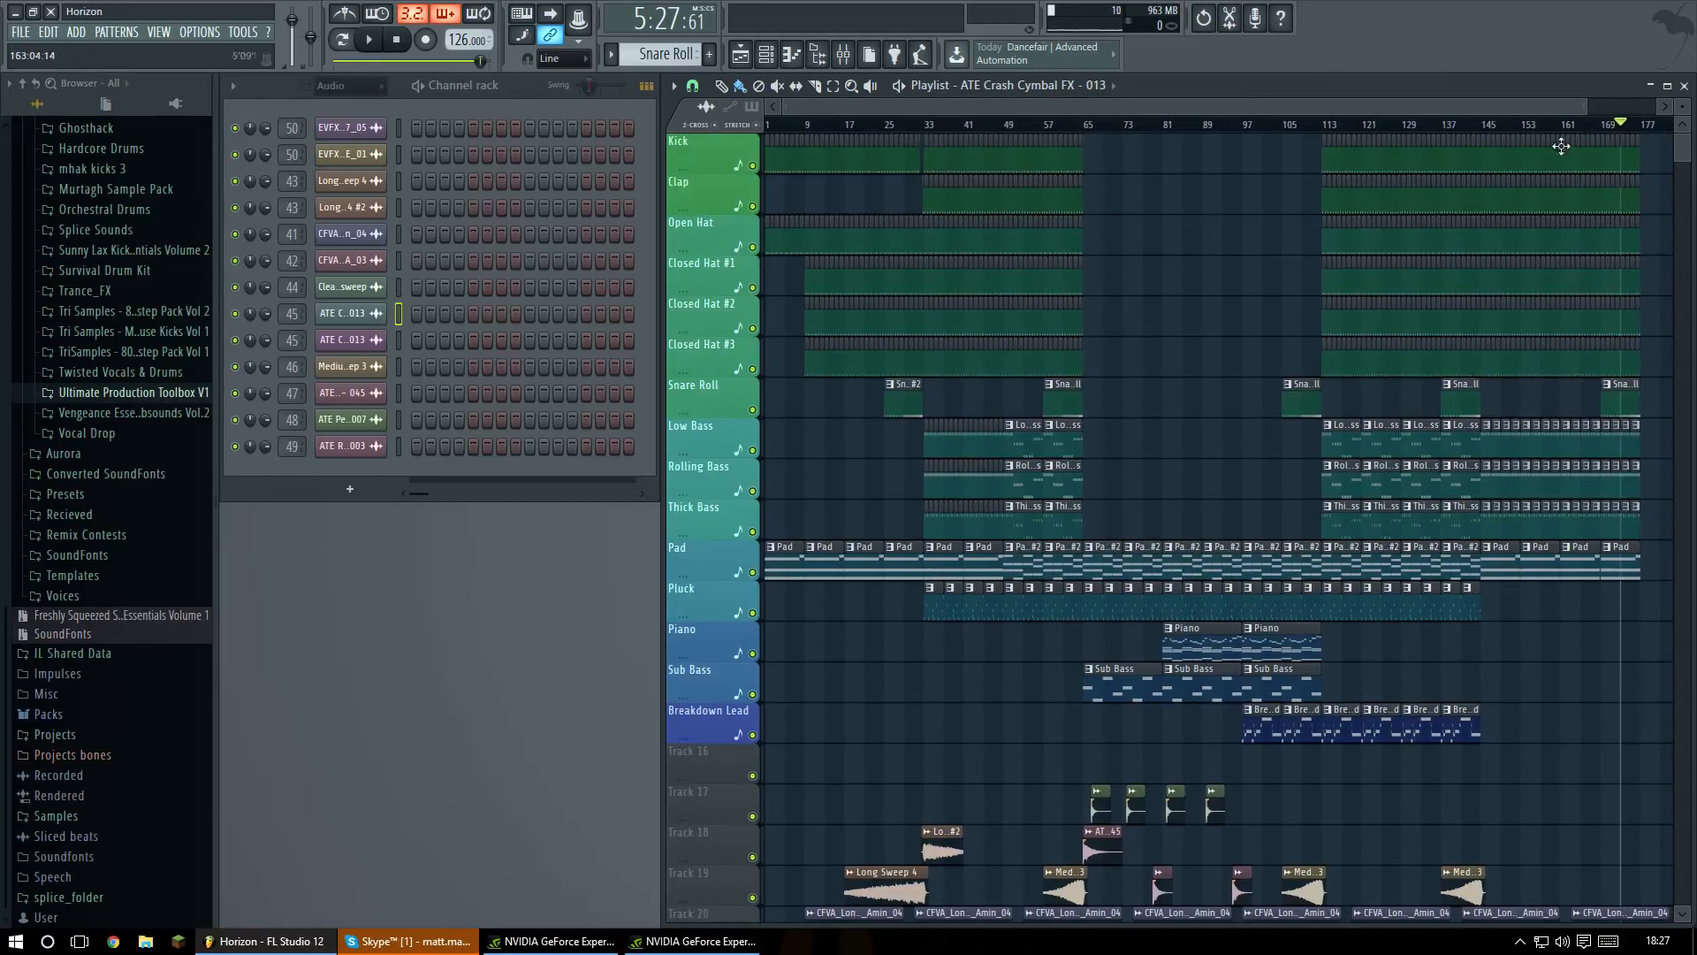
{"action": "scroll", "coordinate": [1415, 442], "scroll_direction": "down", "scroll_amount": 8}
{"action": "scroll", "coordinate": [1410, 523], "scroll_direction": "up", "scroll_amount": 8}
{"action": "scroll", "coordinate": [1290, 487], "scroll_direction": "up", "scroll_amount": 1}
{"action": "scroll", "coordinate": [1154, 414], "scroll_direction": "down", "scroll_amount": 10}
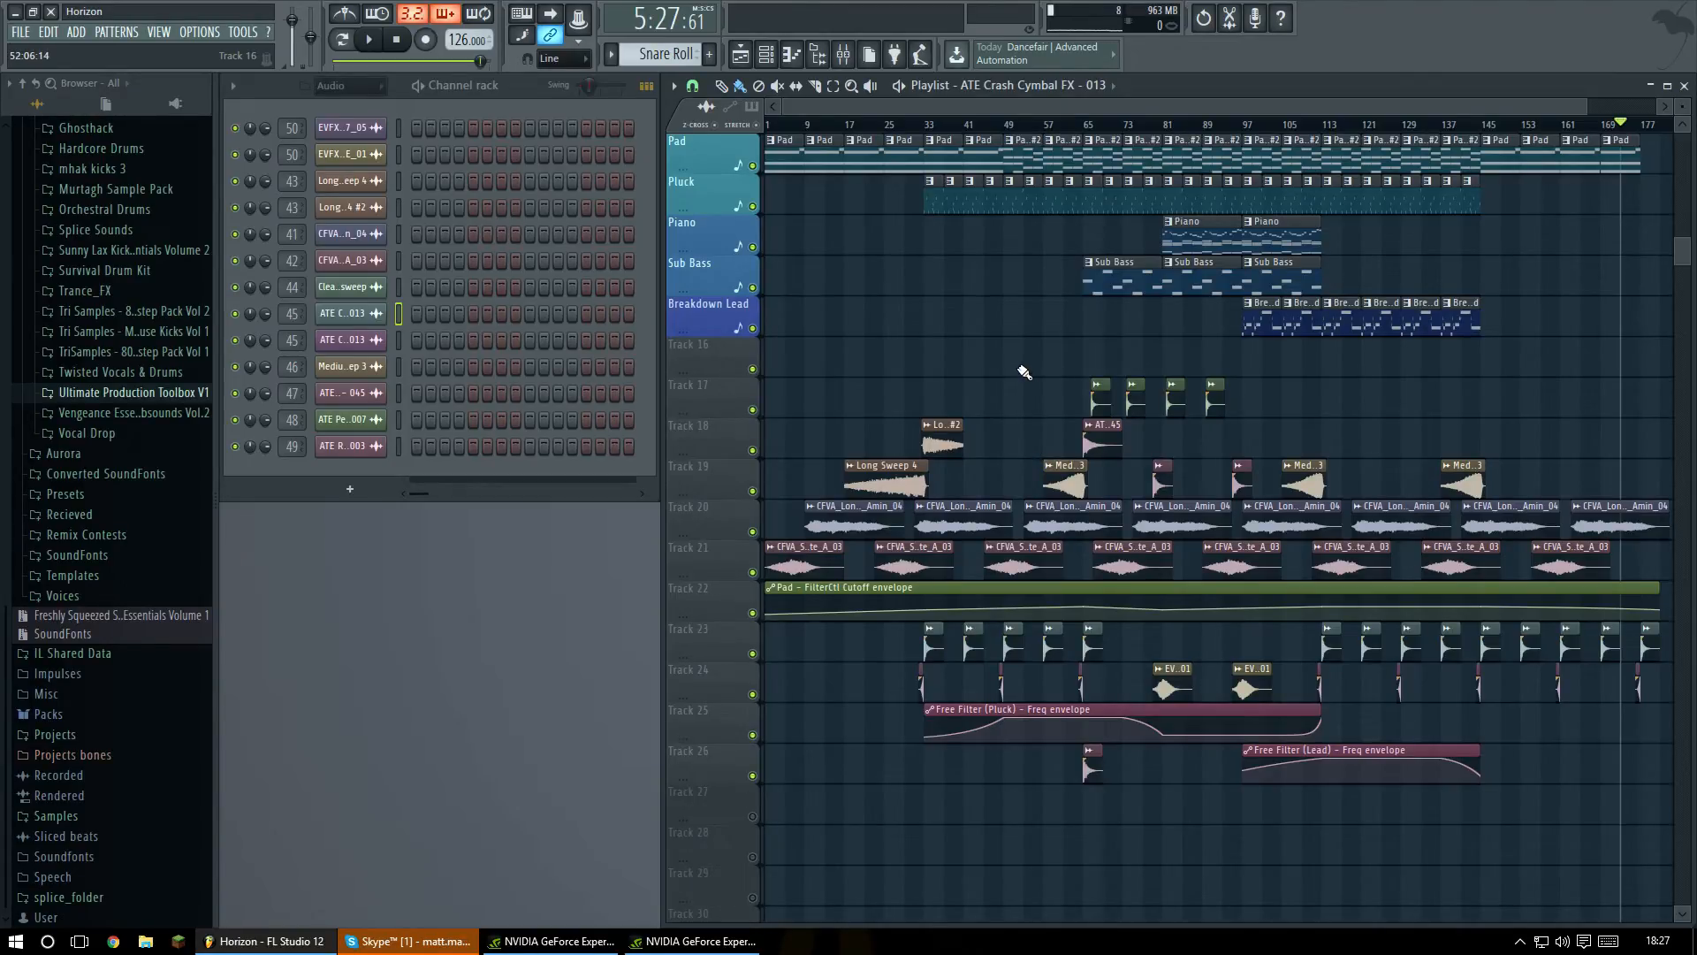
Check the effect slots of the FX inserts from 41 to 48 and inspect the ATE Percussion FX - 007 sample settings.
{"action": "left_click", "coordinate": [843, 53]}
{"action": "left_click_drag", "start_coordinate": [1096, 496], "coordinate": [1241, 493]}
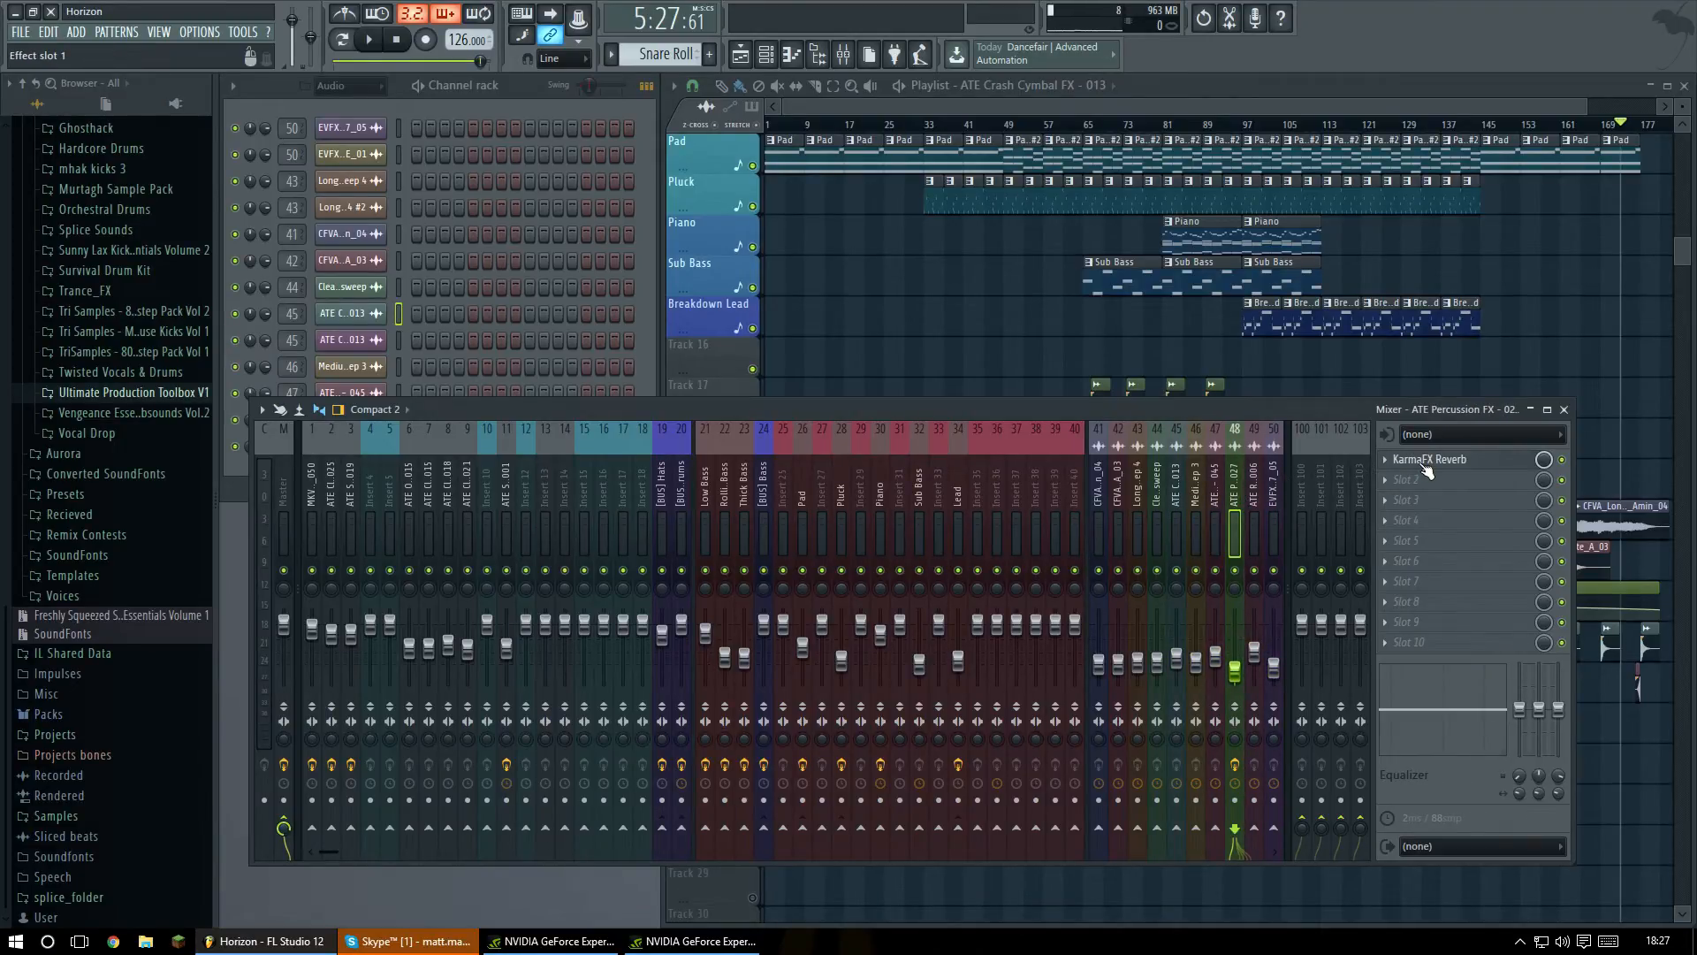
{"action": "left_click", "coordinate": [1565, 410]}
{"action": "double_click", "coordinate": [1216, 387]}
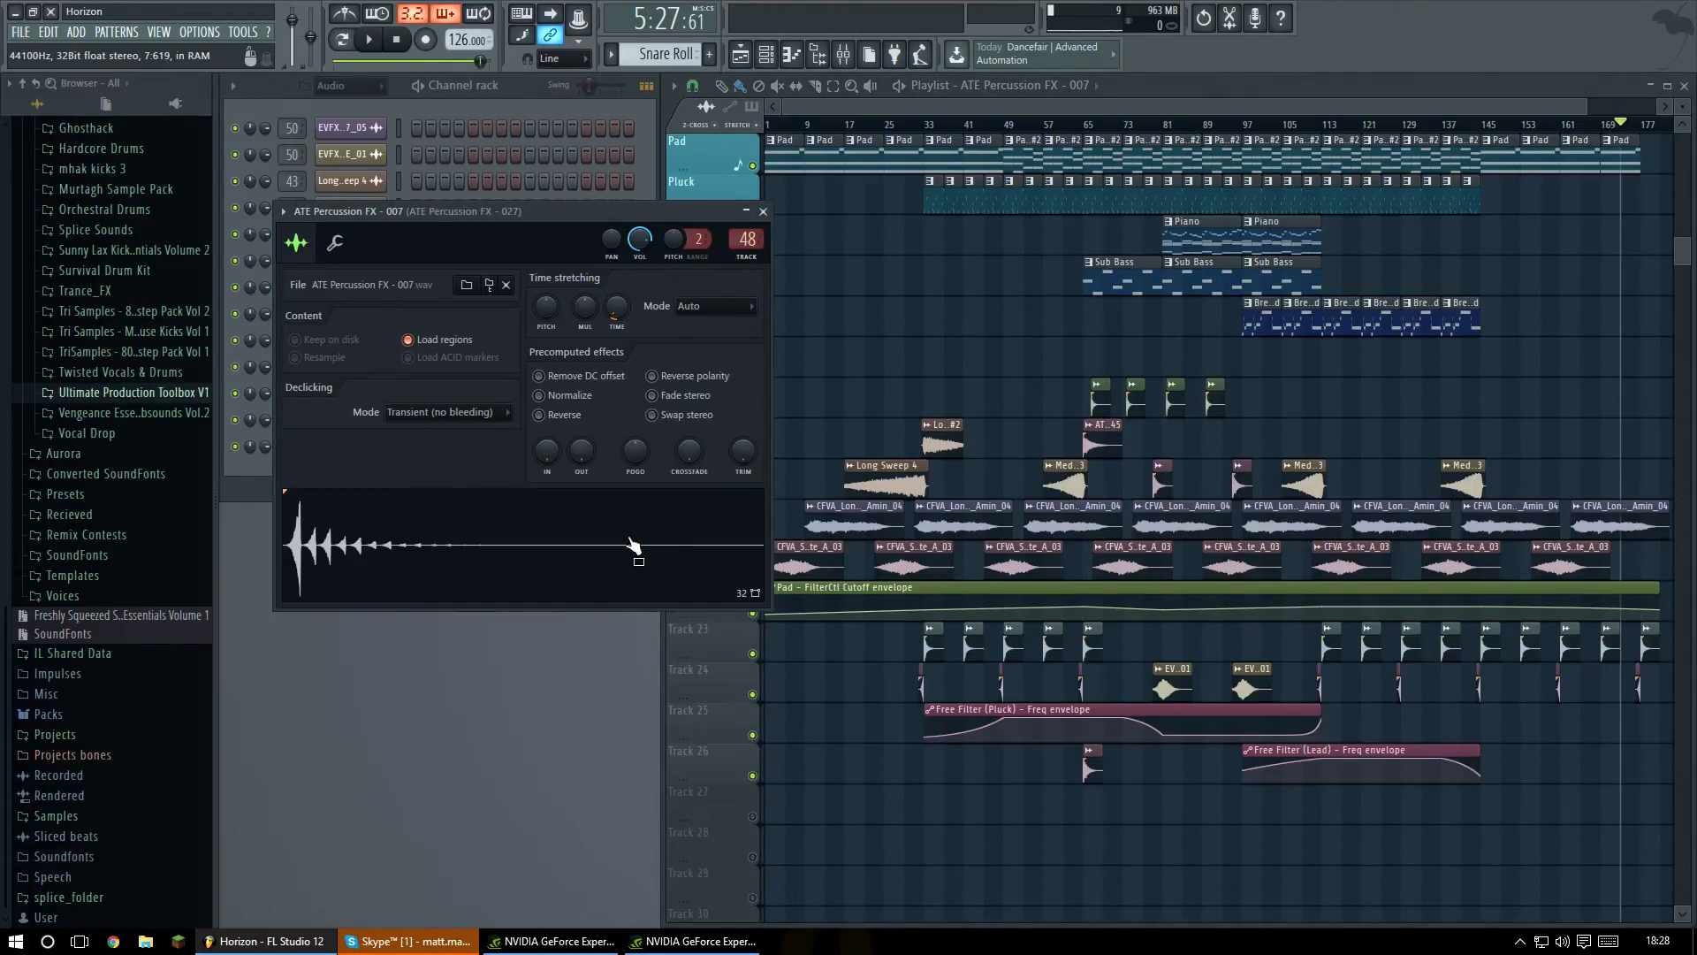
{"action": "left_click", "coordinate": [766, 213]}
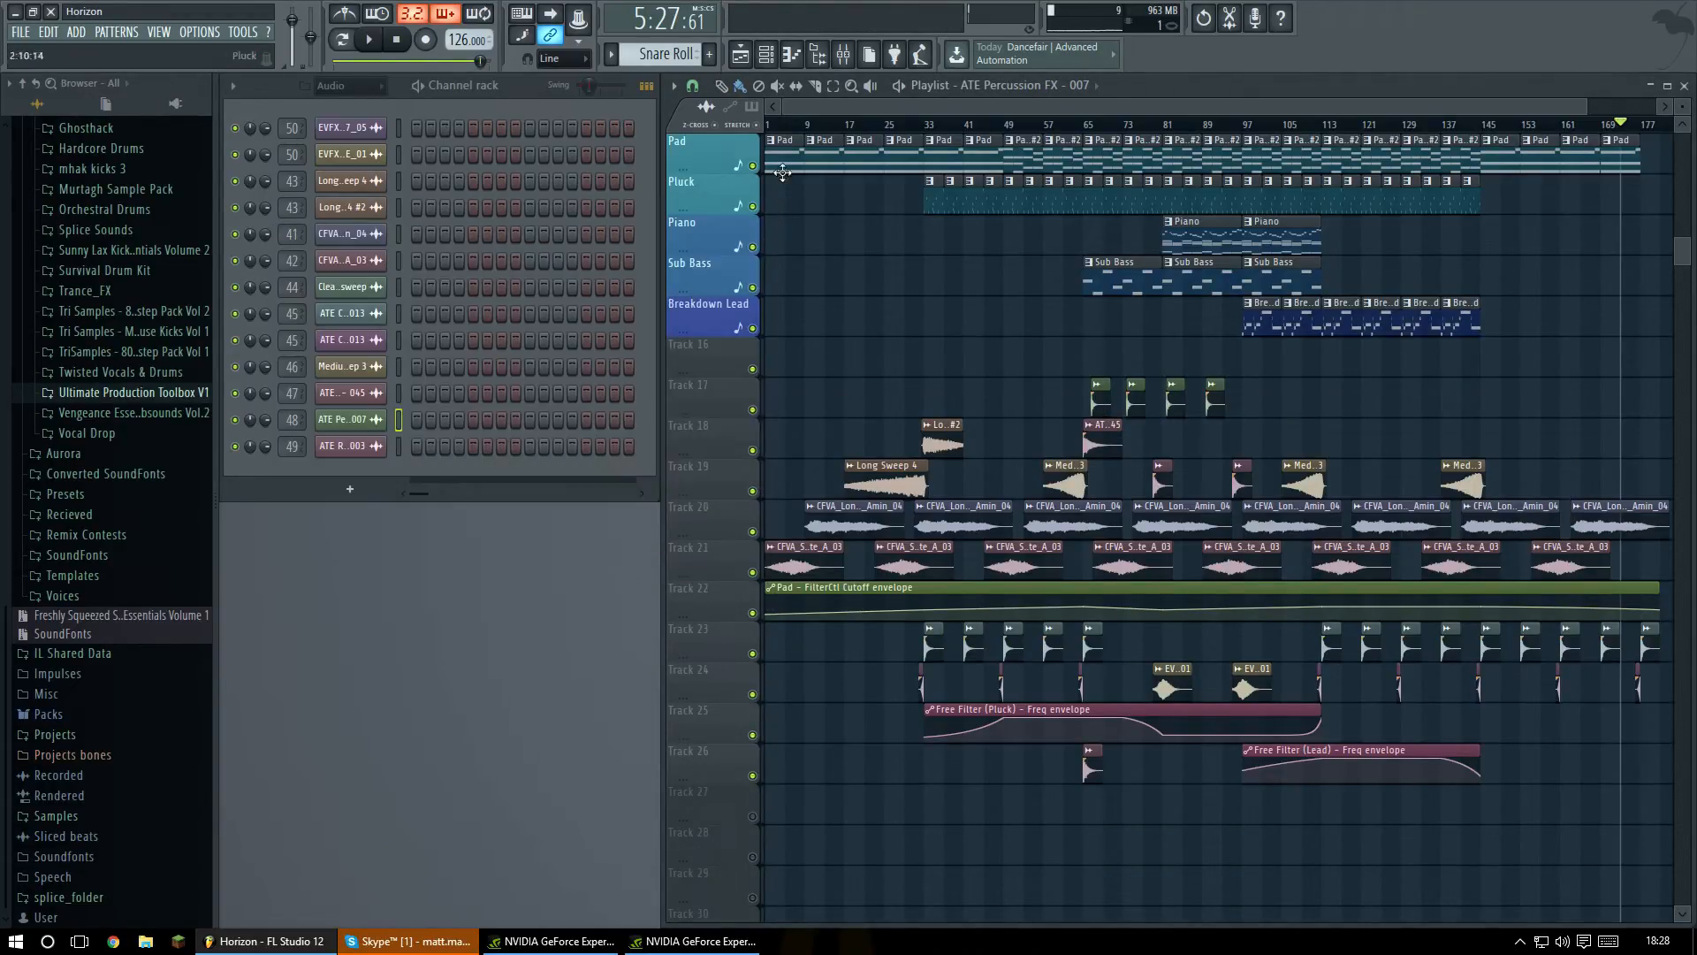
Select the Lead insert in the mixer and inspect its Fruity Parametric EQ 2 curve, closing the EQ when finished.
{"action": "left_click", "coordinate": [843, 54]}
{"action": "left_click", "coordinate": [1094, 481]}
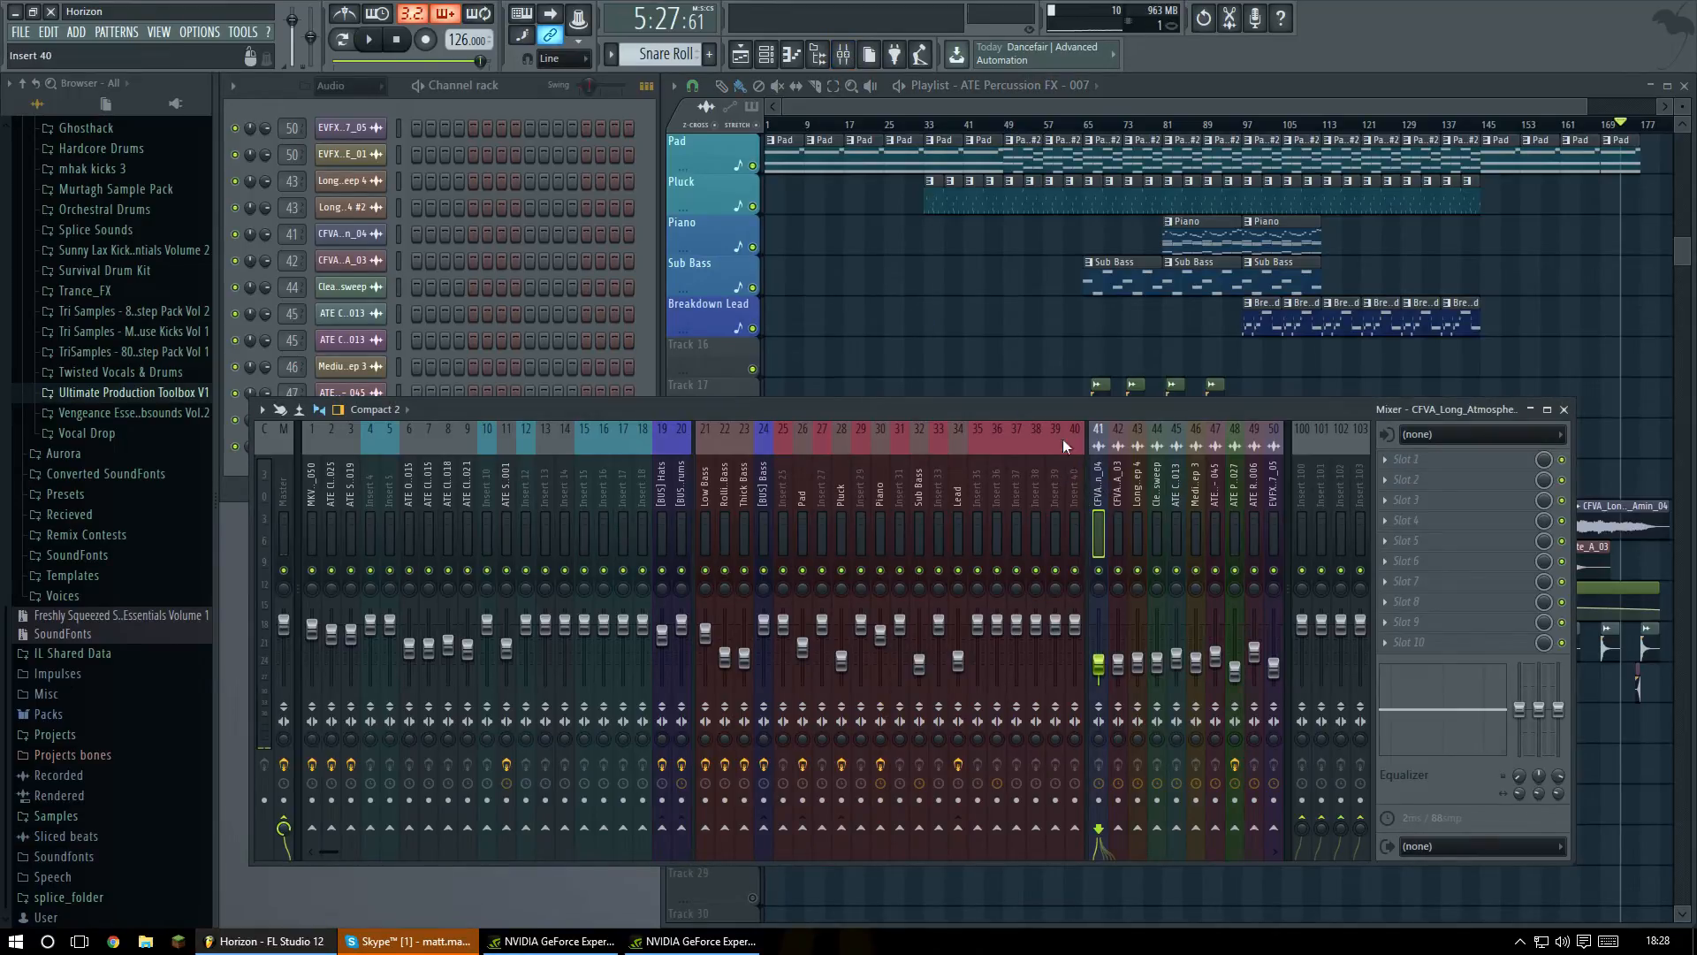
{"action": "left_click_drag", "start_coordinate": [989, 418], "coordinate": [1015, 399]}
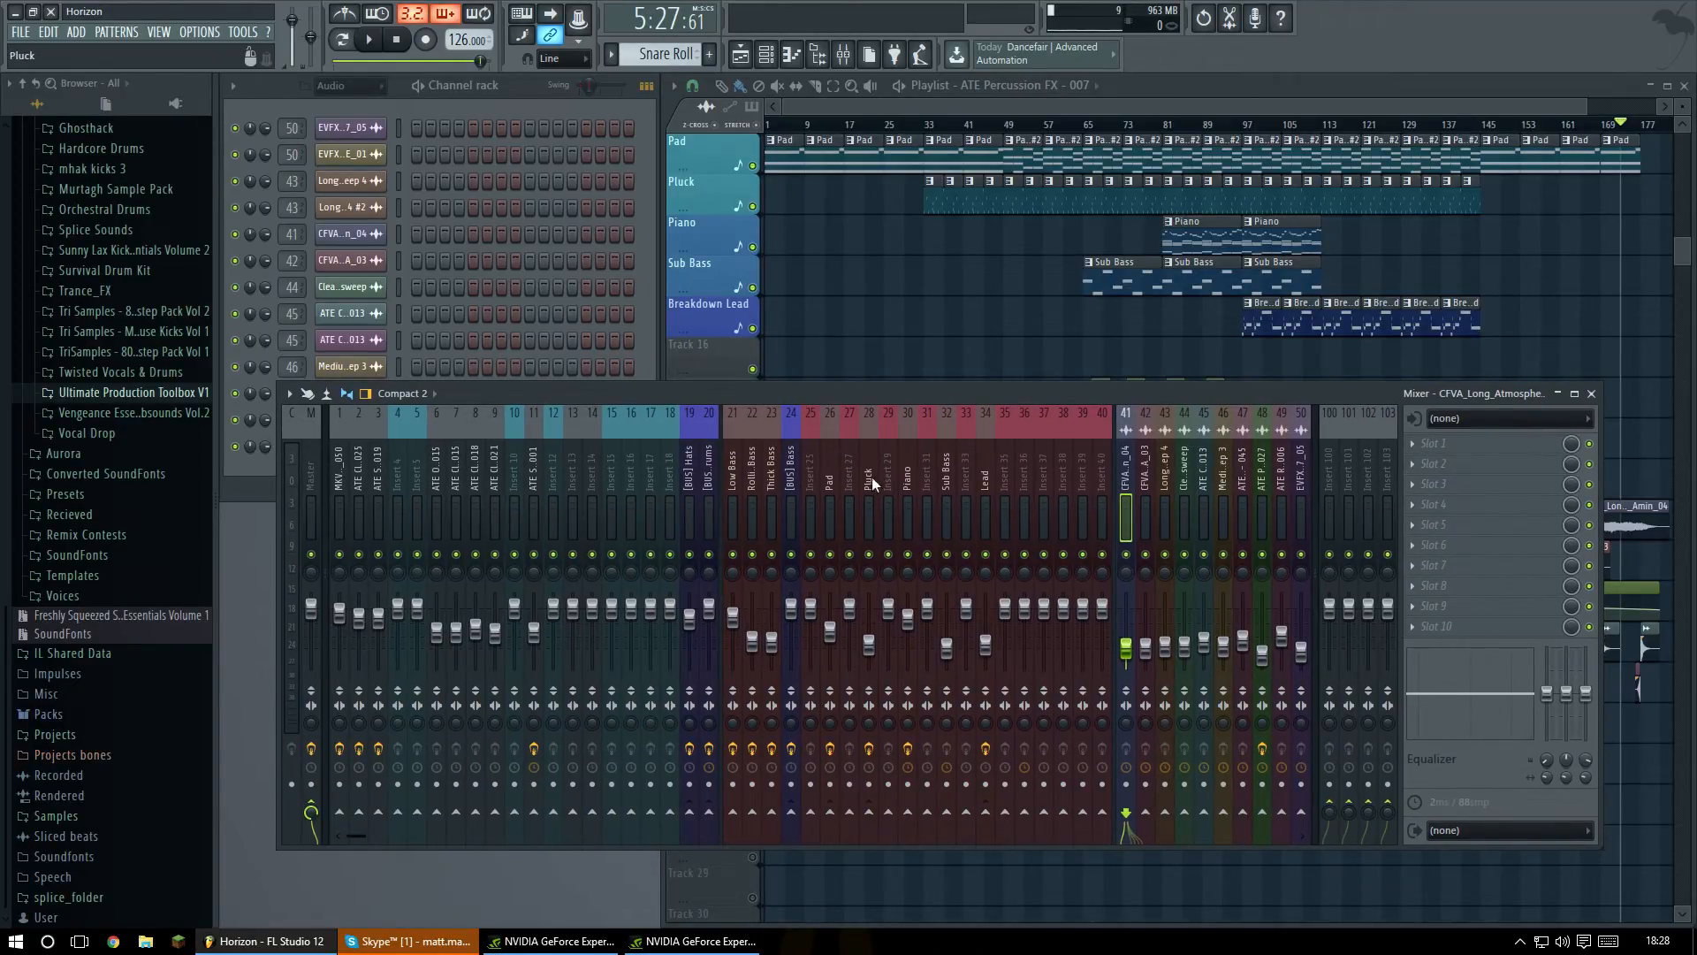
{"action": "left_click", "coordinate": [982, 472]}
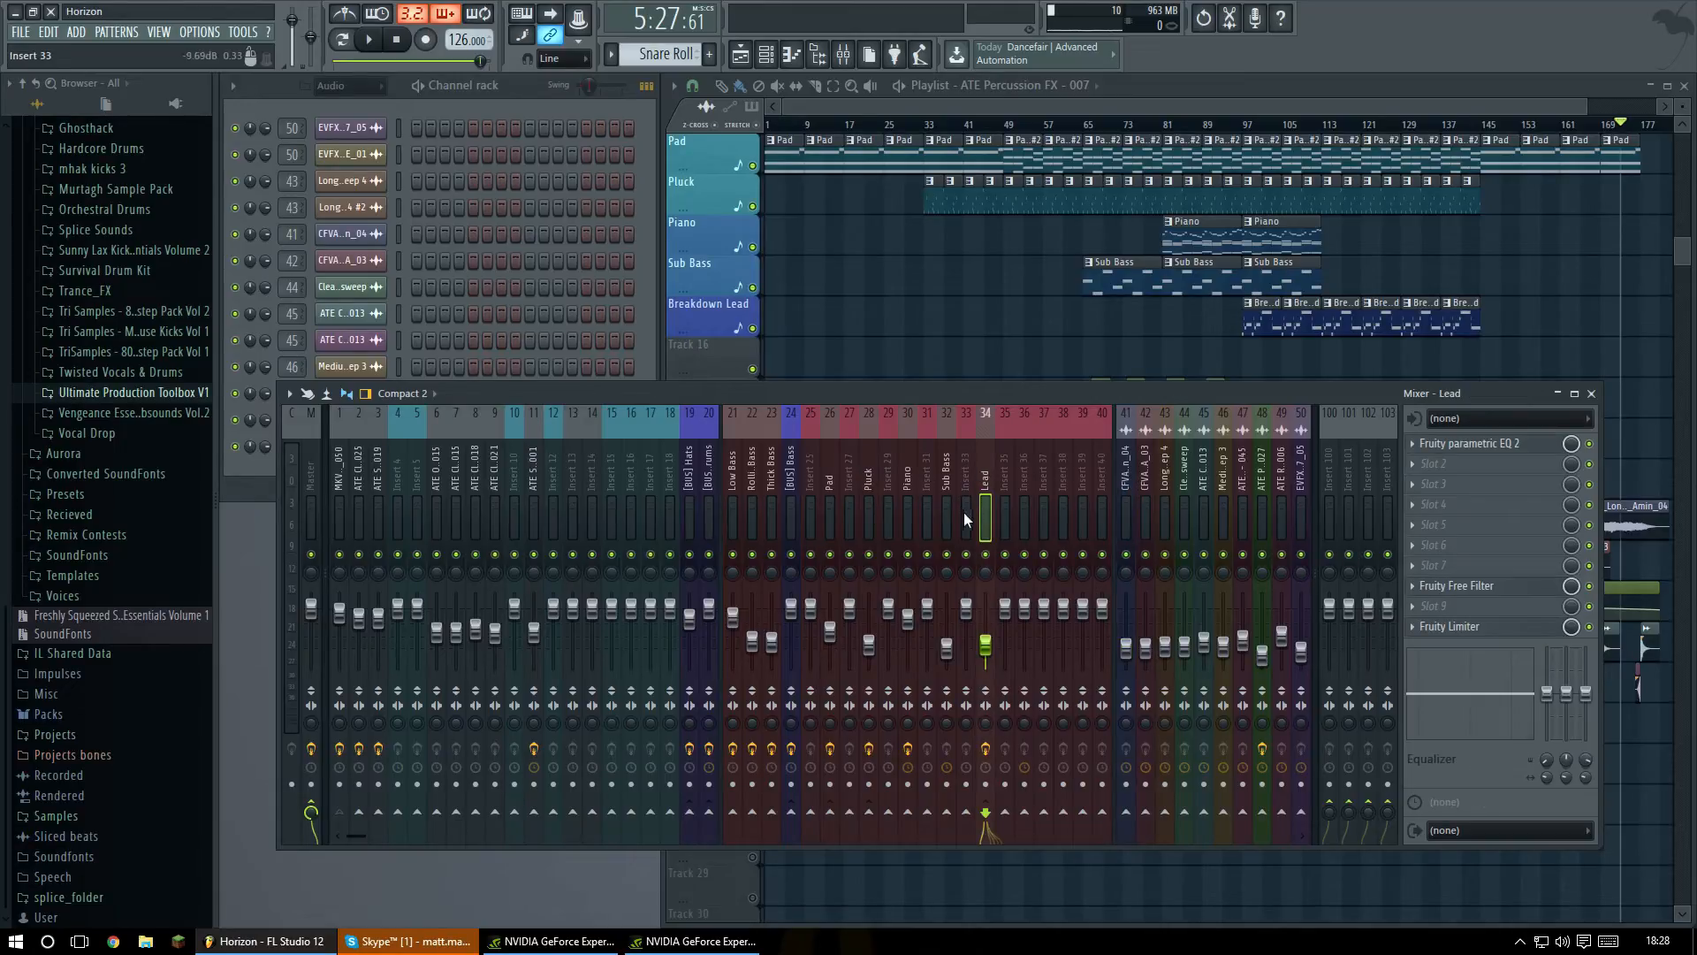
{"action": "left_click", "coordinate": [1492, 445]}
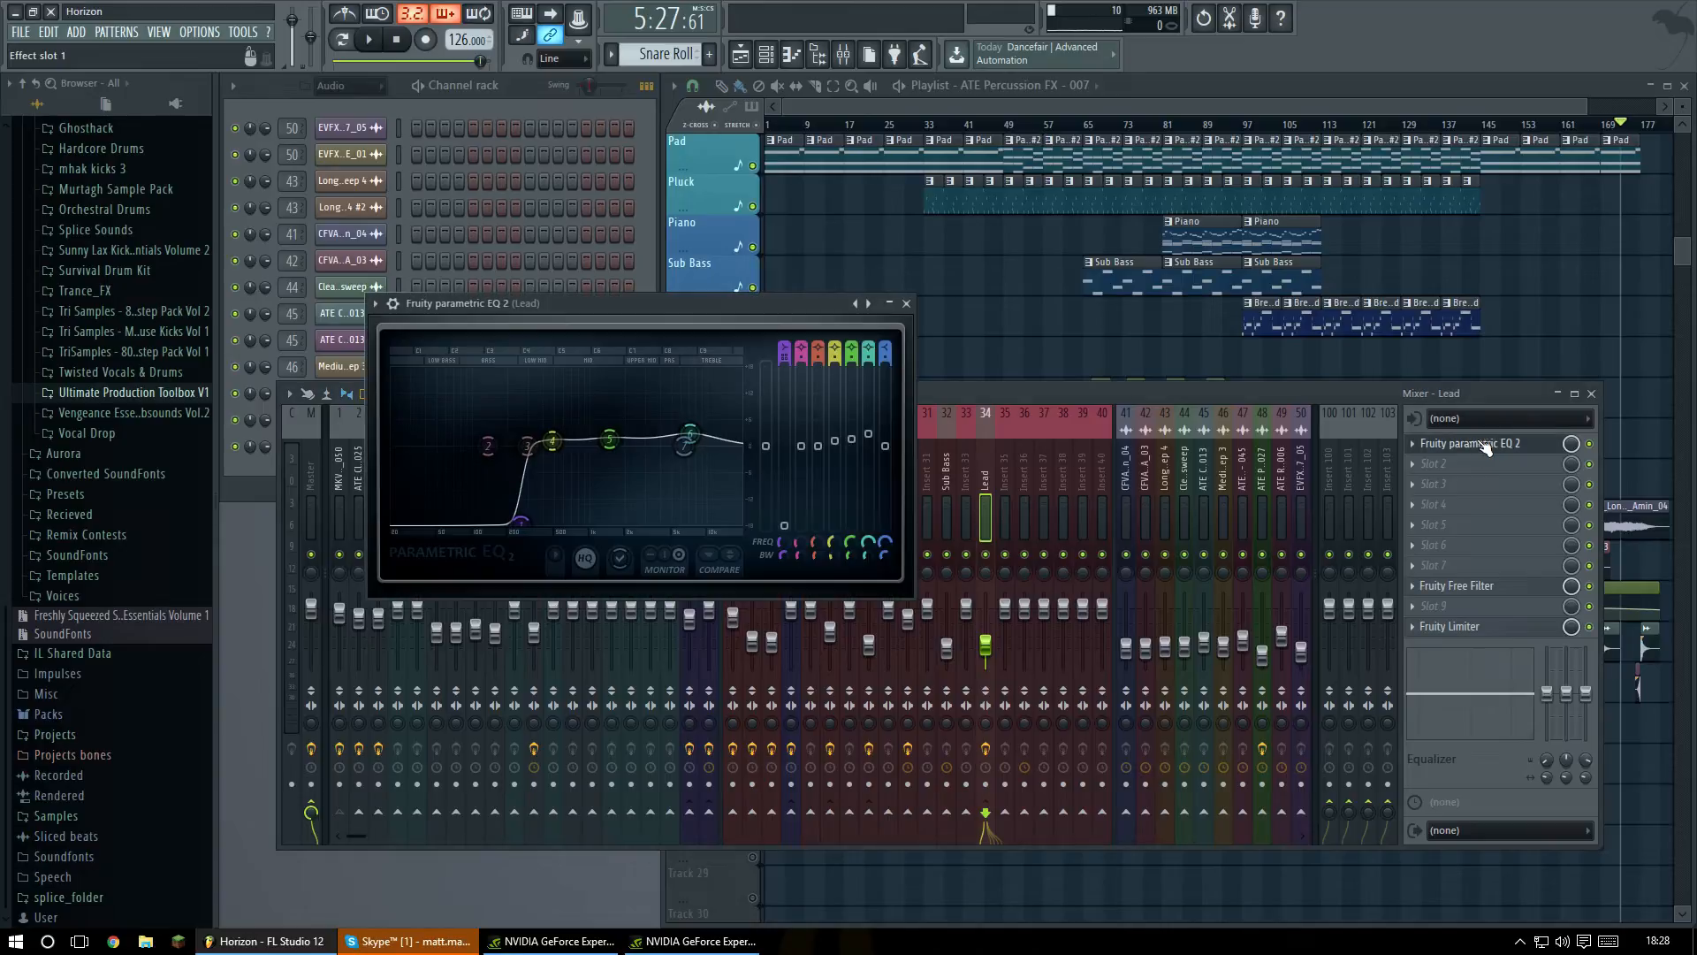
{"action": "left_click_drag", "start_coordinate": [530, 296], "coordinate": [601, 280]}
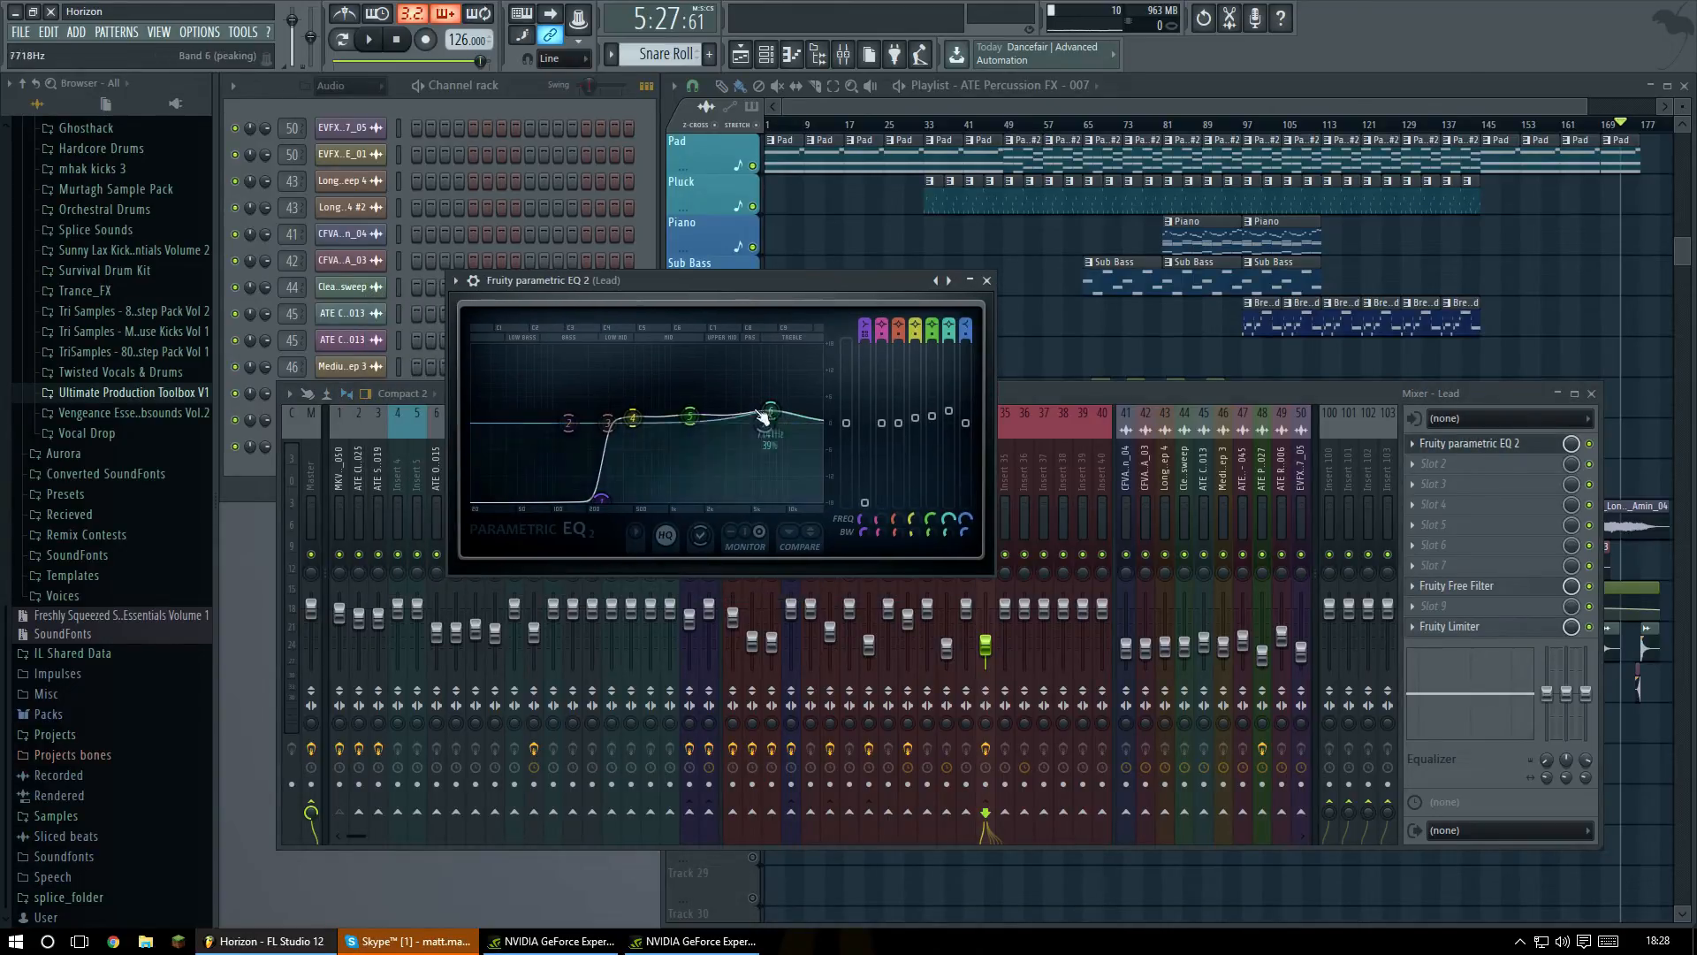
{"action": "left_click", "coordinate": [987, 281]}
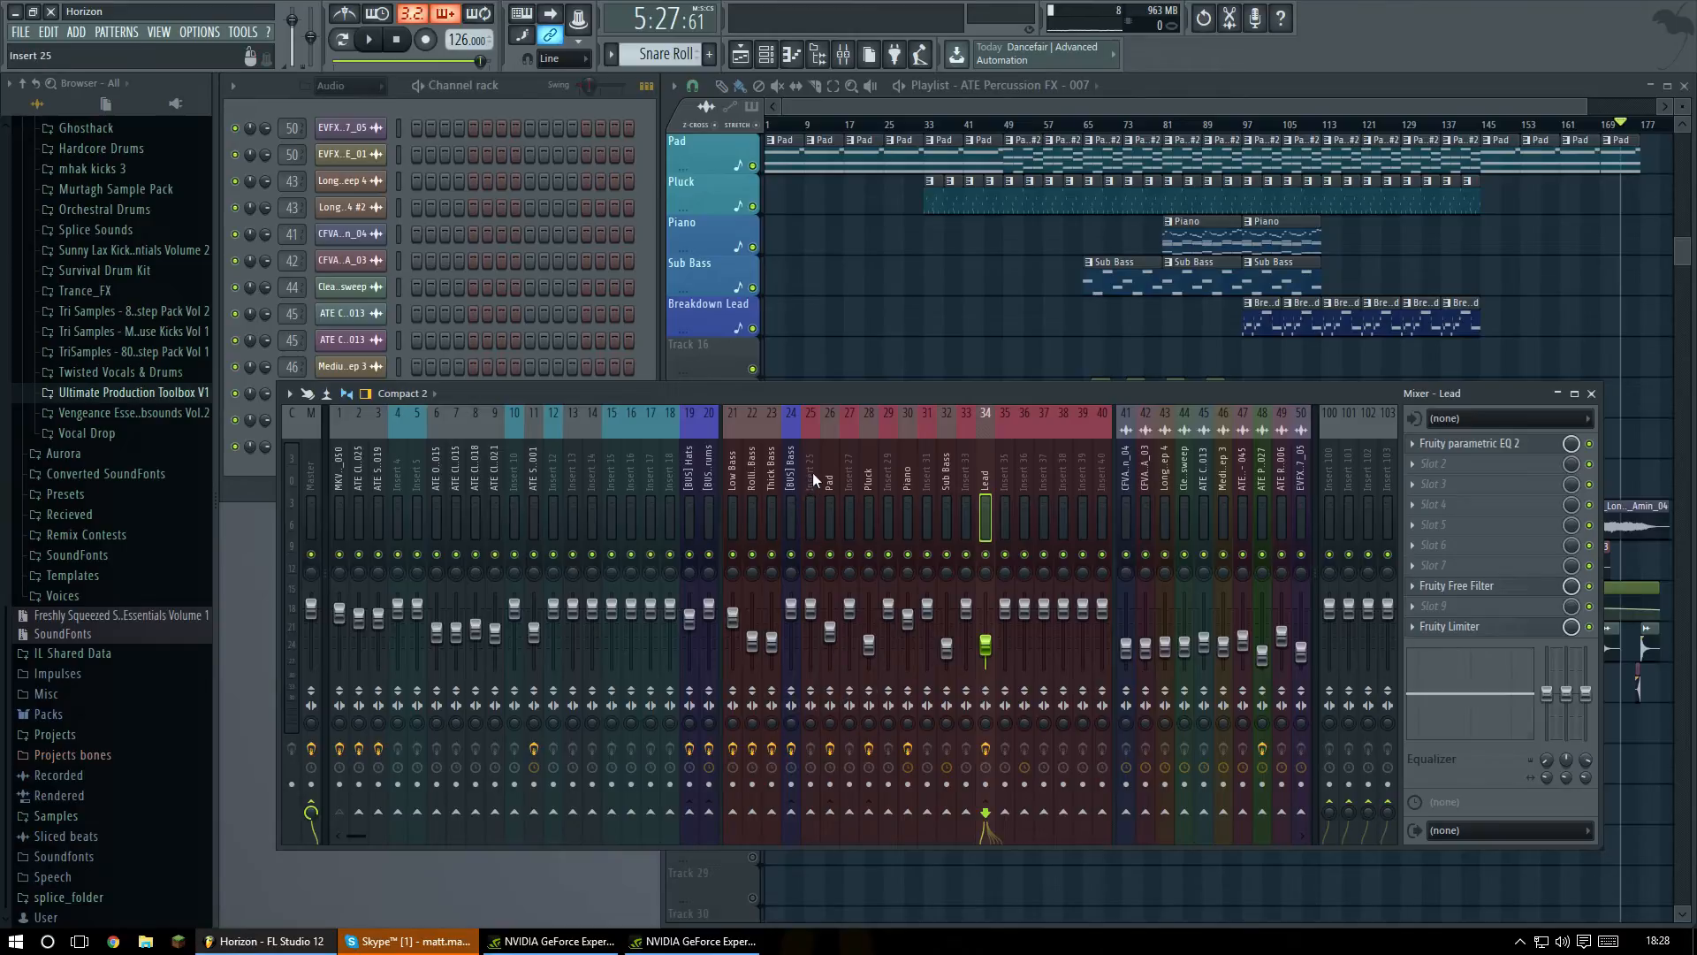
Review the Master insert's effect chain, close the mixer and return the playhead to the start of the song.
{"action": "left_click", "coordinate": [311, 479]}
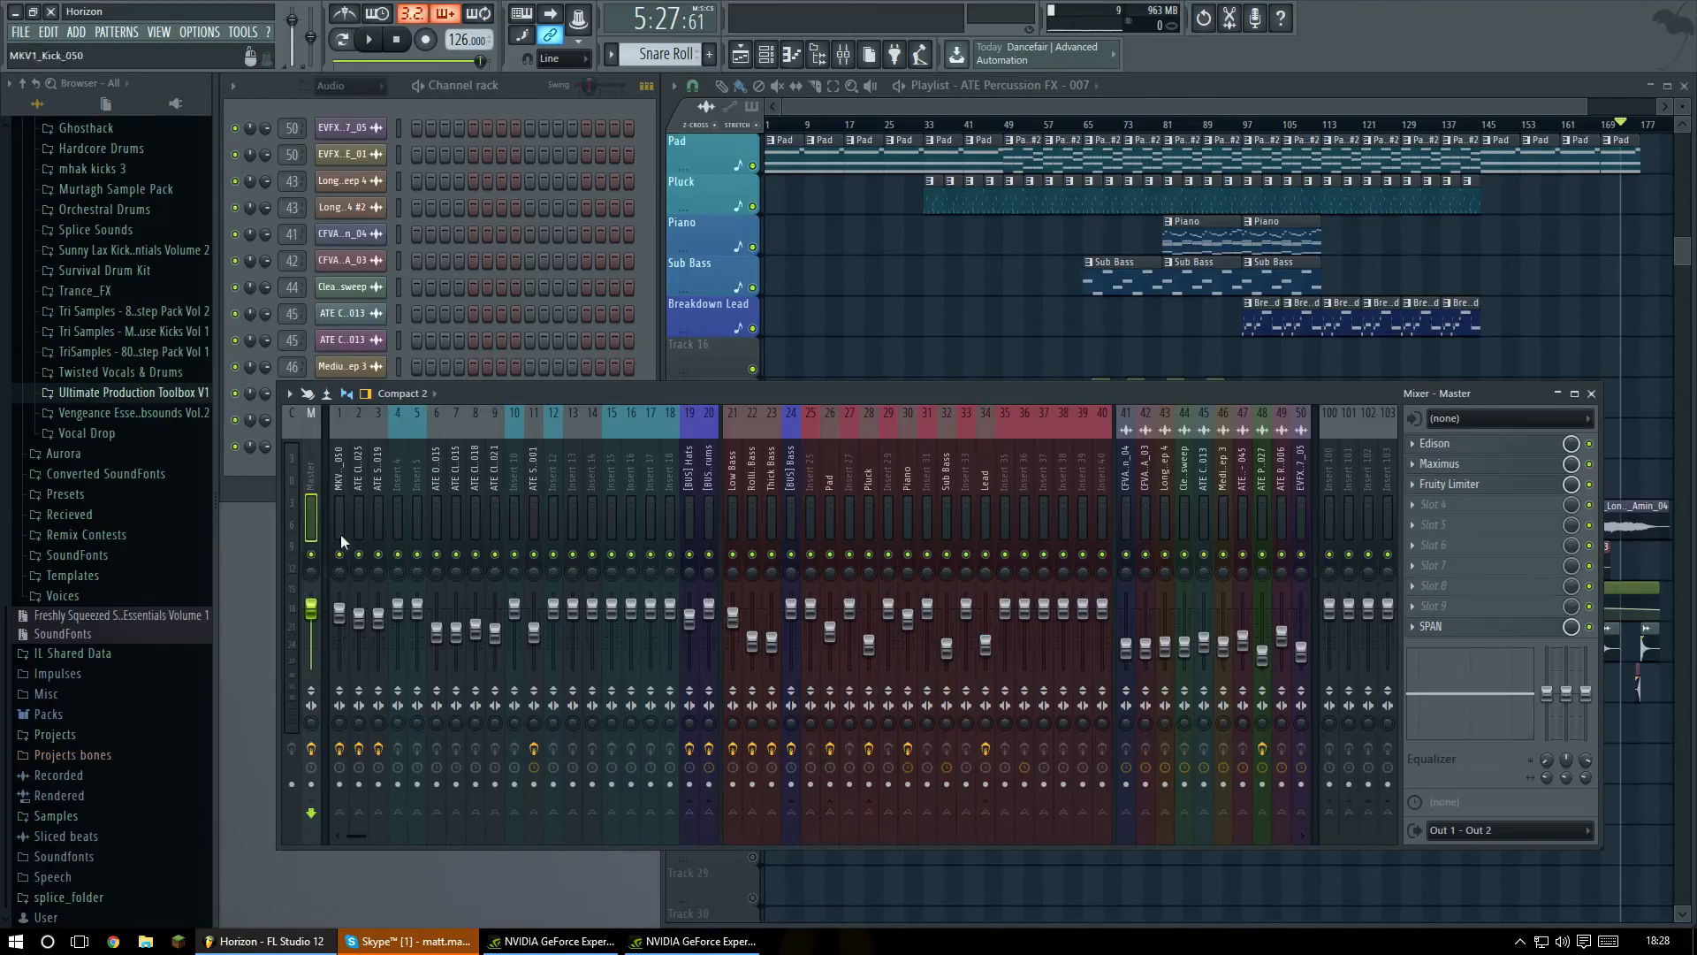
{"action": "left_click", "coordinate": [1592, 395]}
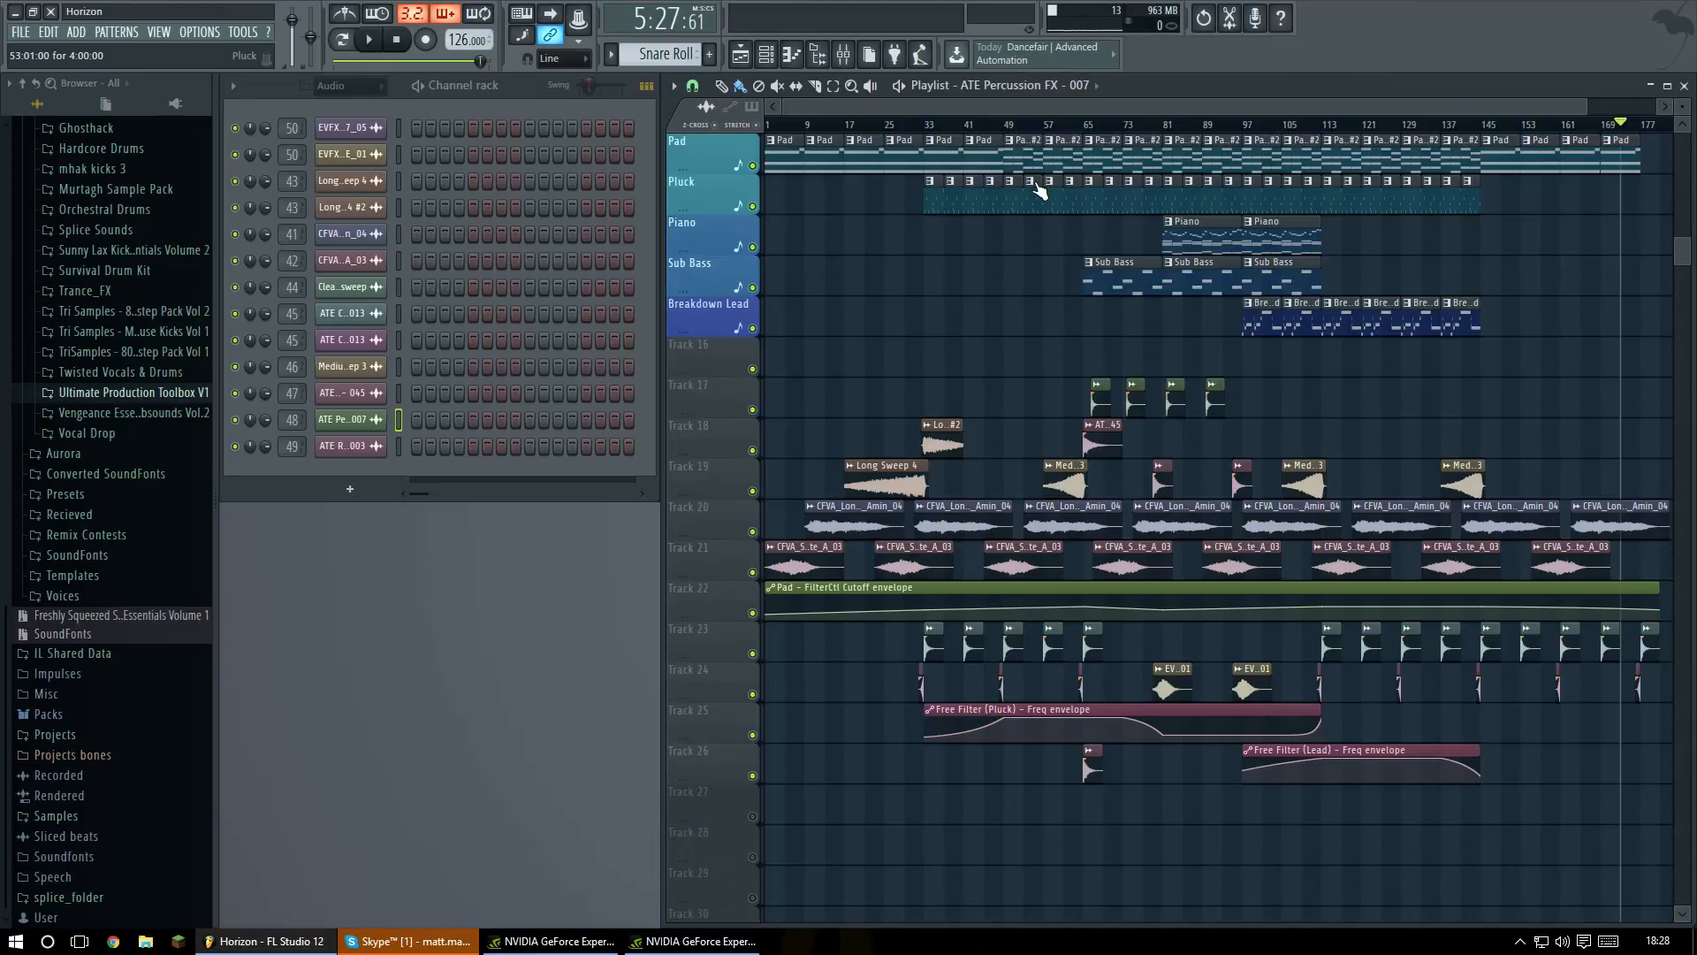
{"action": "left_click", "coordinate": [768, 123]}
{"action": "scroll", "coordinate": [992, 366], "scroll_direction": "up", "scroll_amount": 6}
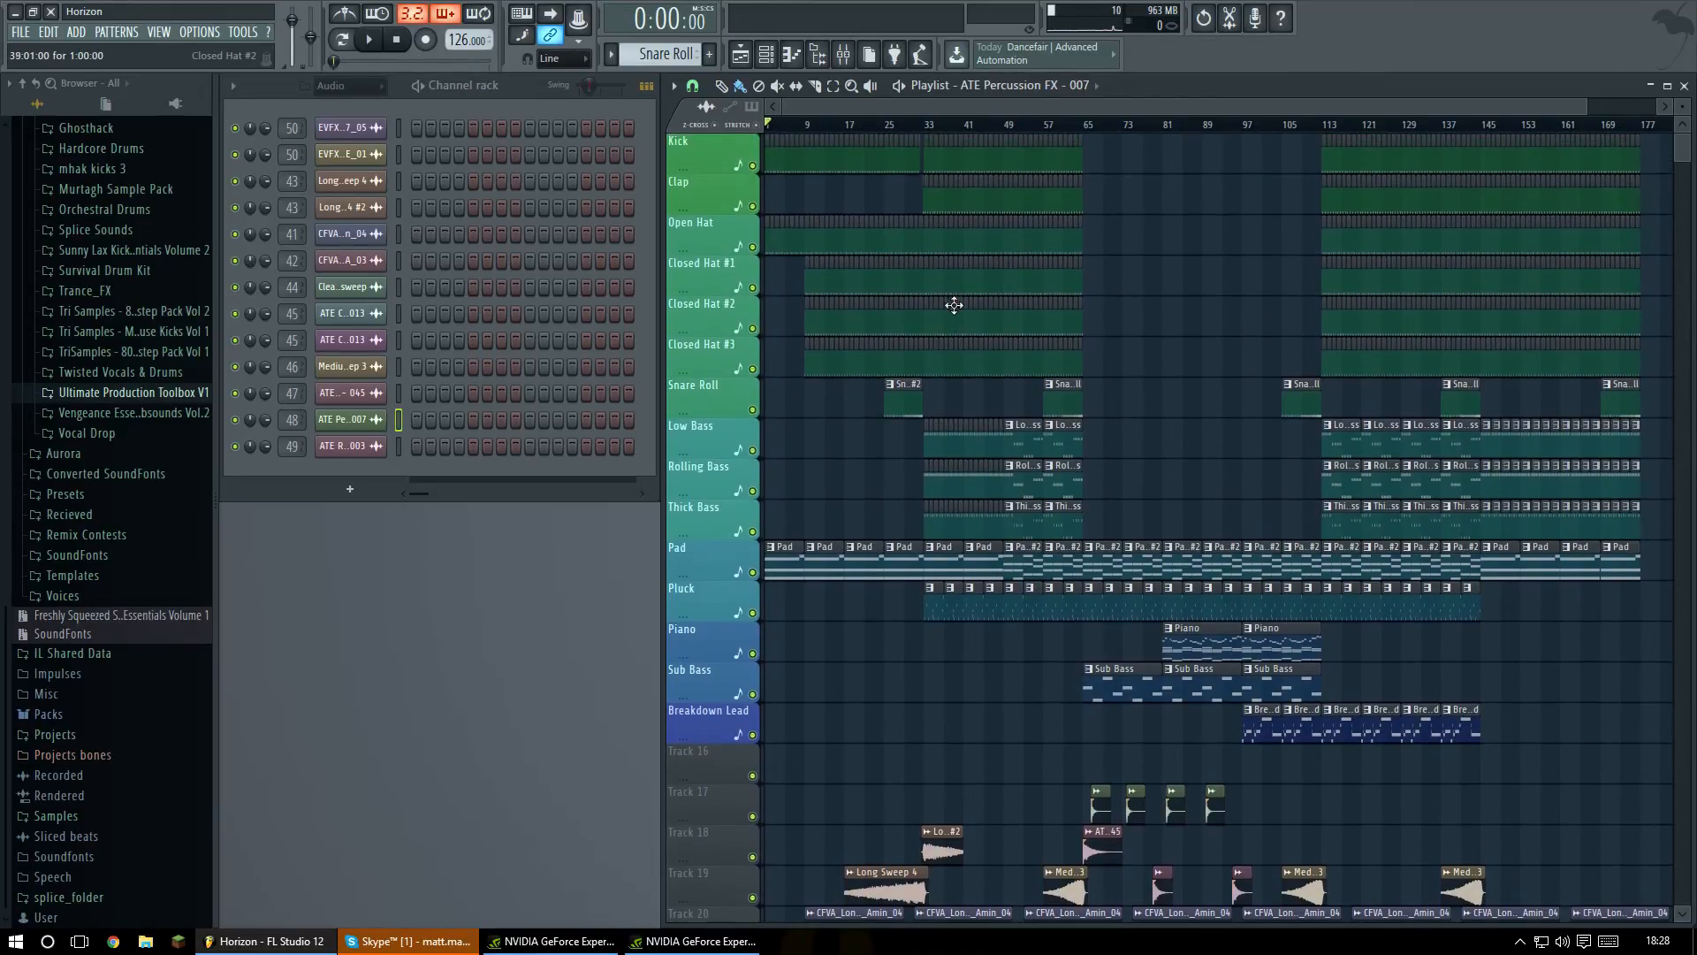
Place the playhead at bar 113, briefly recheck the Master effects and start playback from the drop.
{"action": "left_click", "coordinate": [1339, 127]}
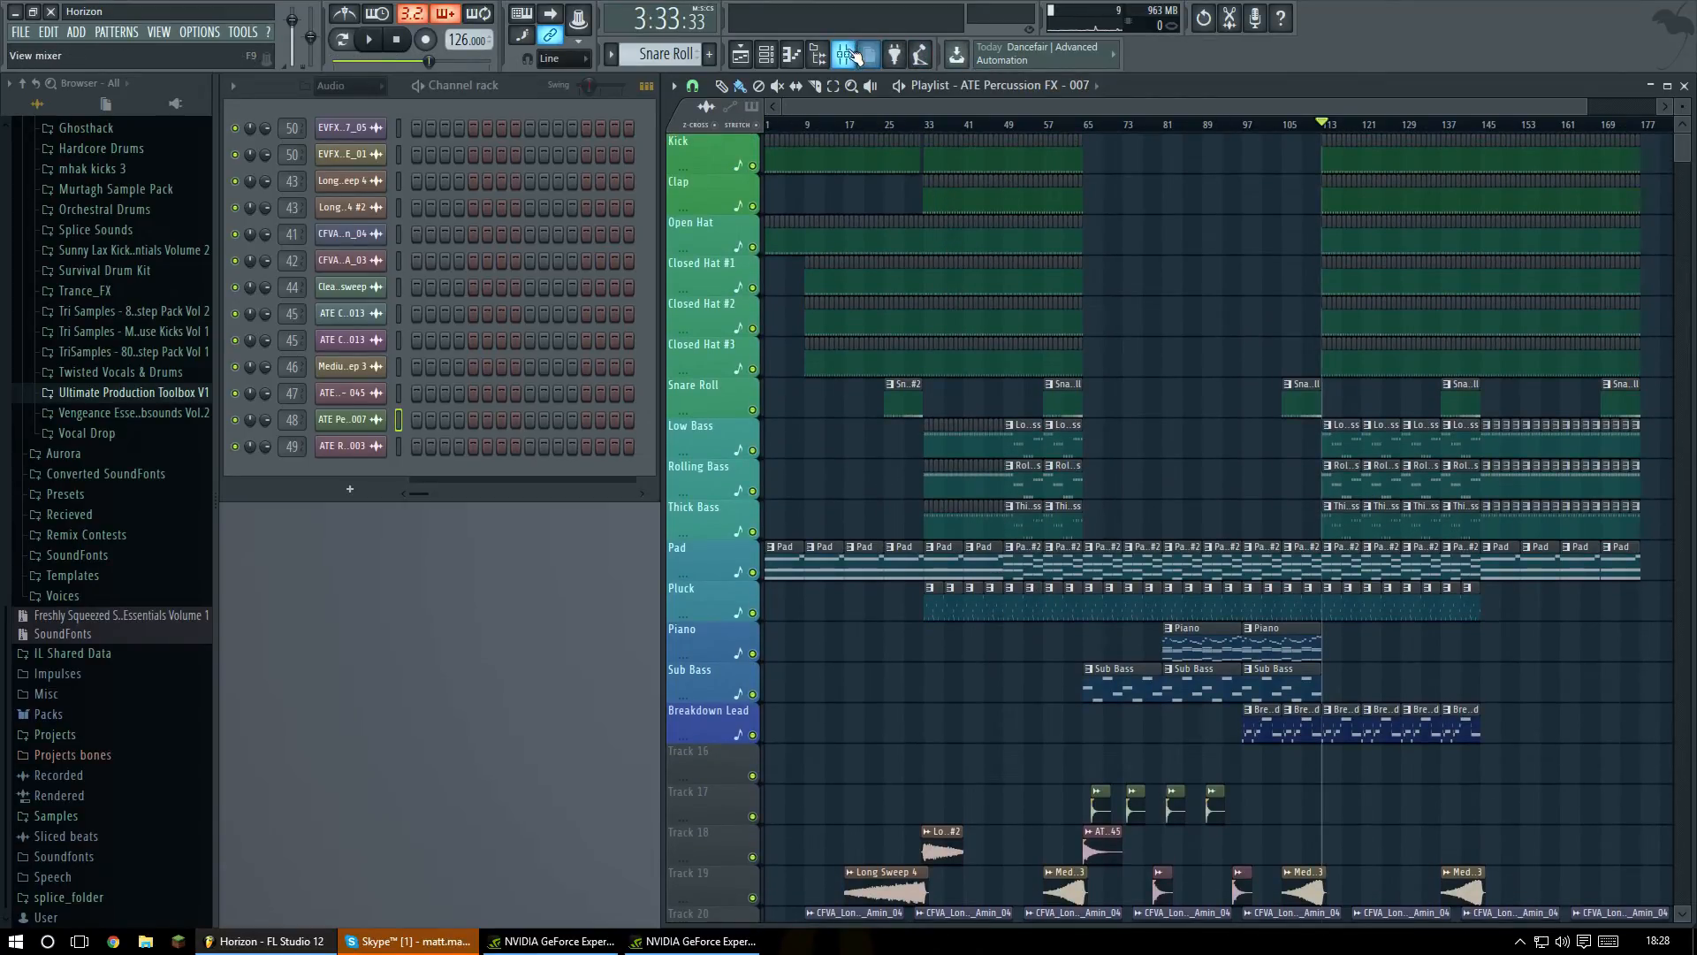
{"action": "key", "text": "F9"}
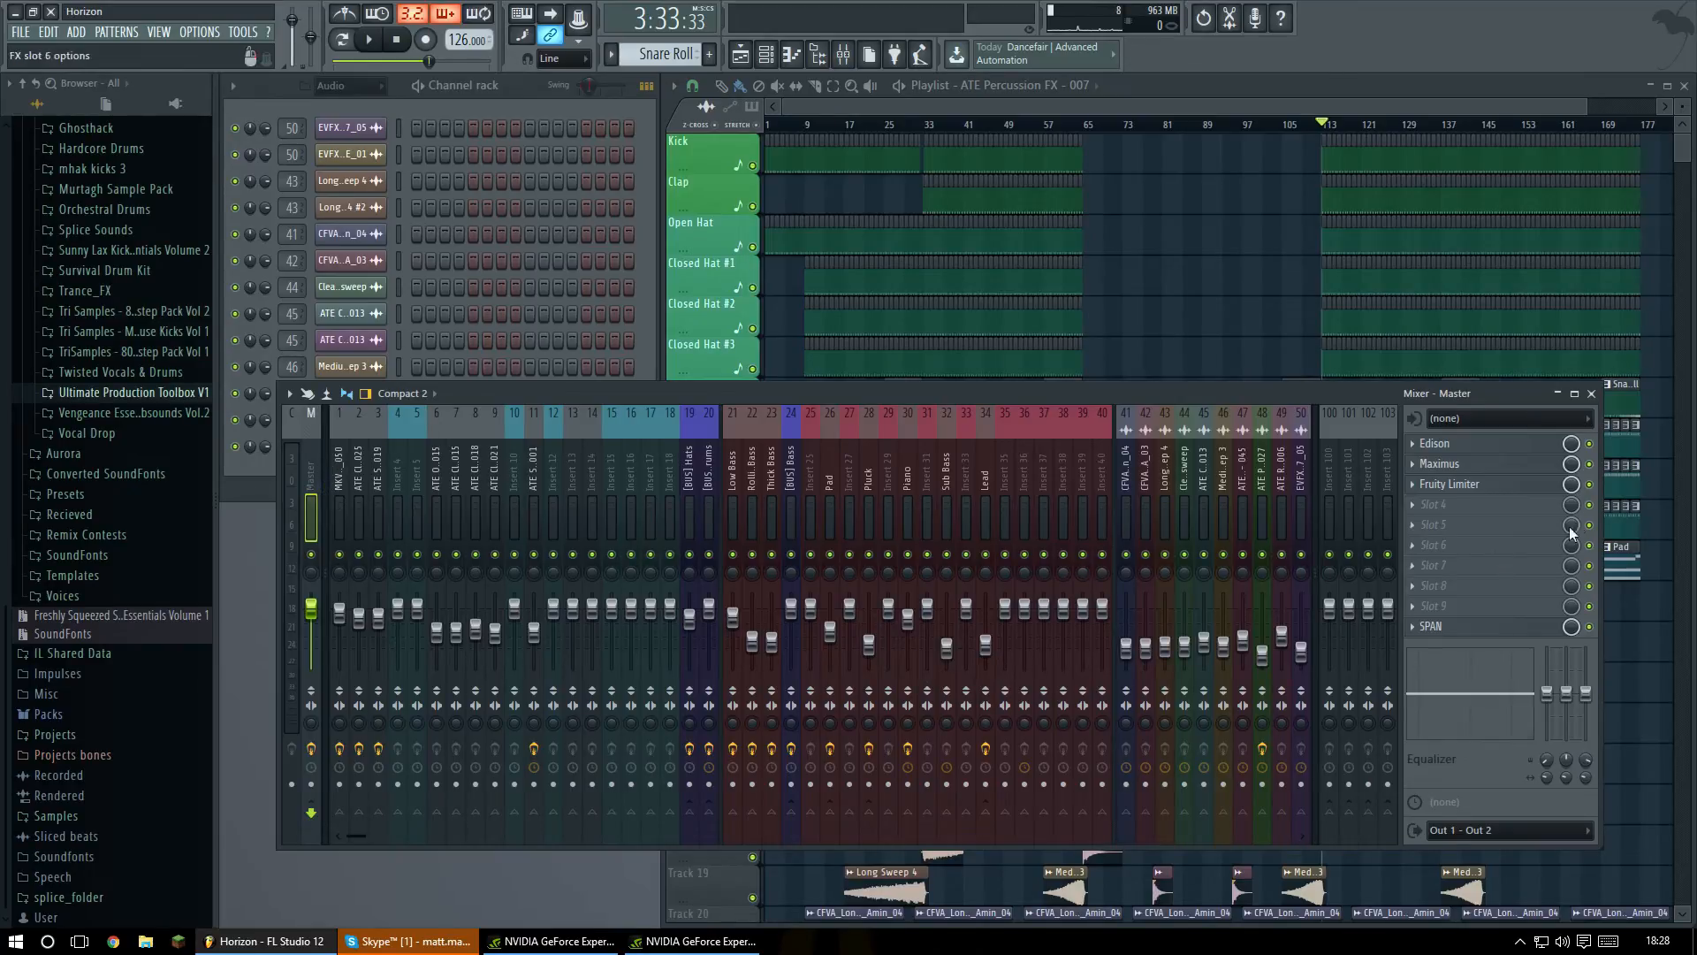
{"action": "left_click", "coordinate": [1592, 394]}
{"action": "scroll", "coordinate": [1282, 108], "scroll_direction": "right", "scroll_amount": 3}
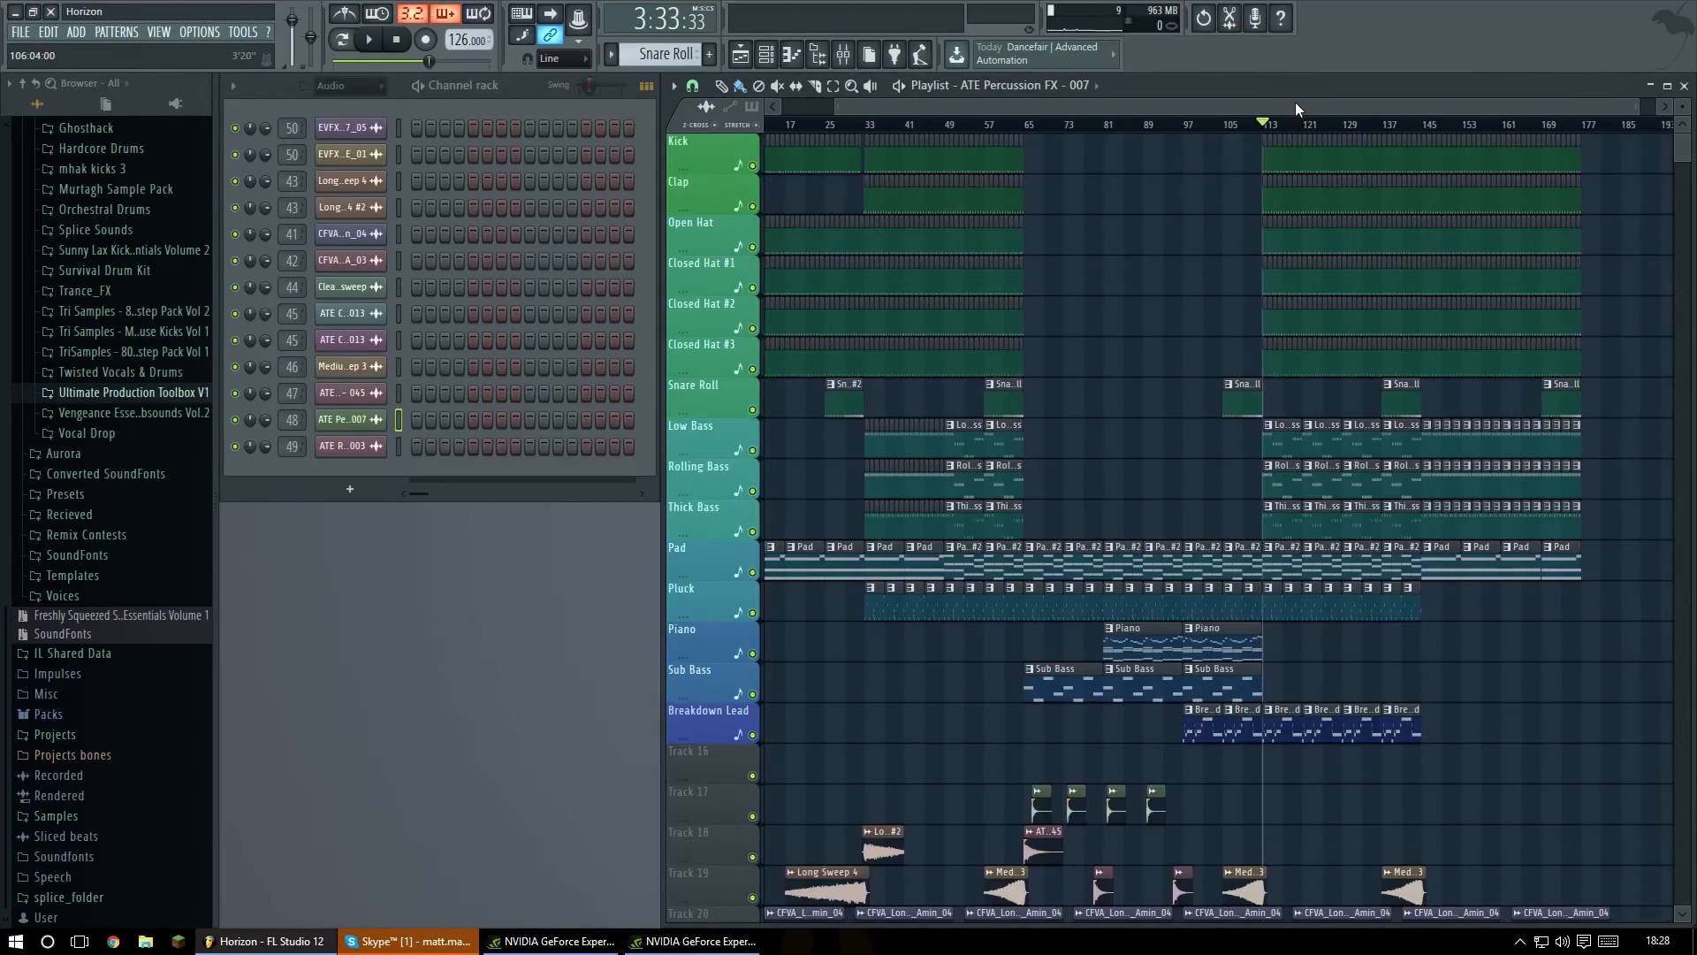
{"action": "left_click_drag", "start_coordinate": [1296, 105], "coordinate": [1330, 108]}
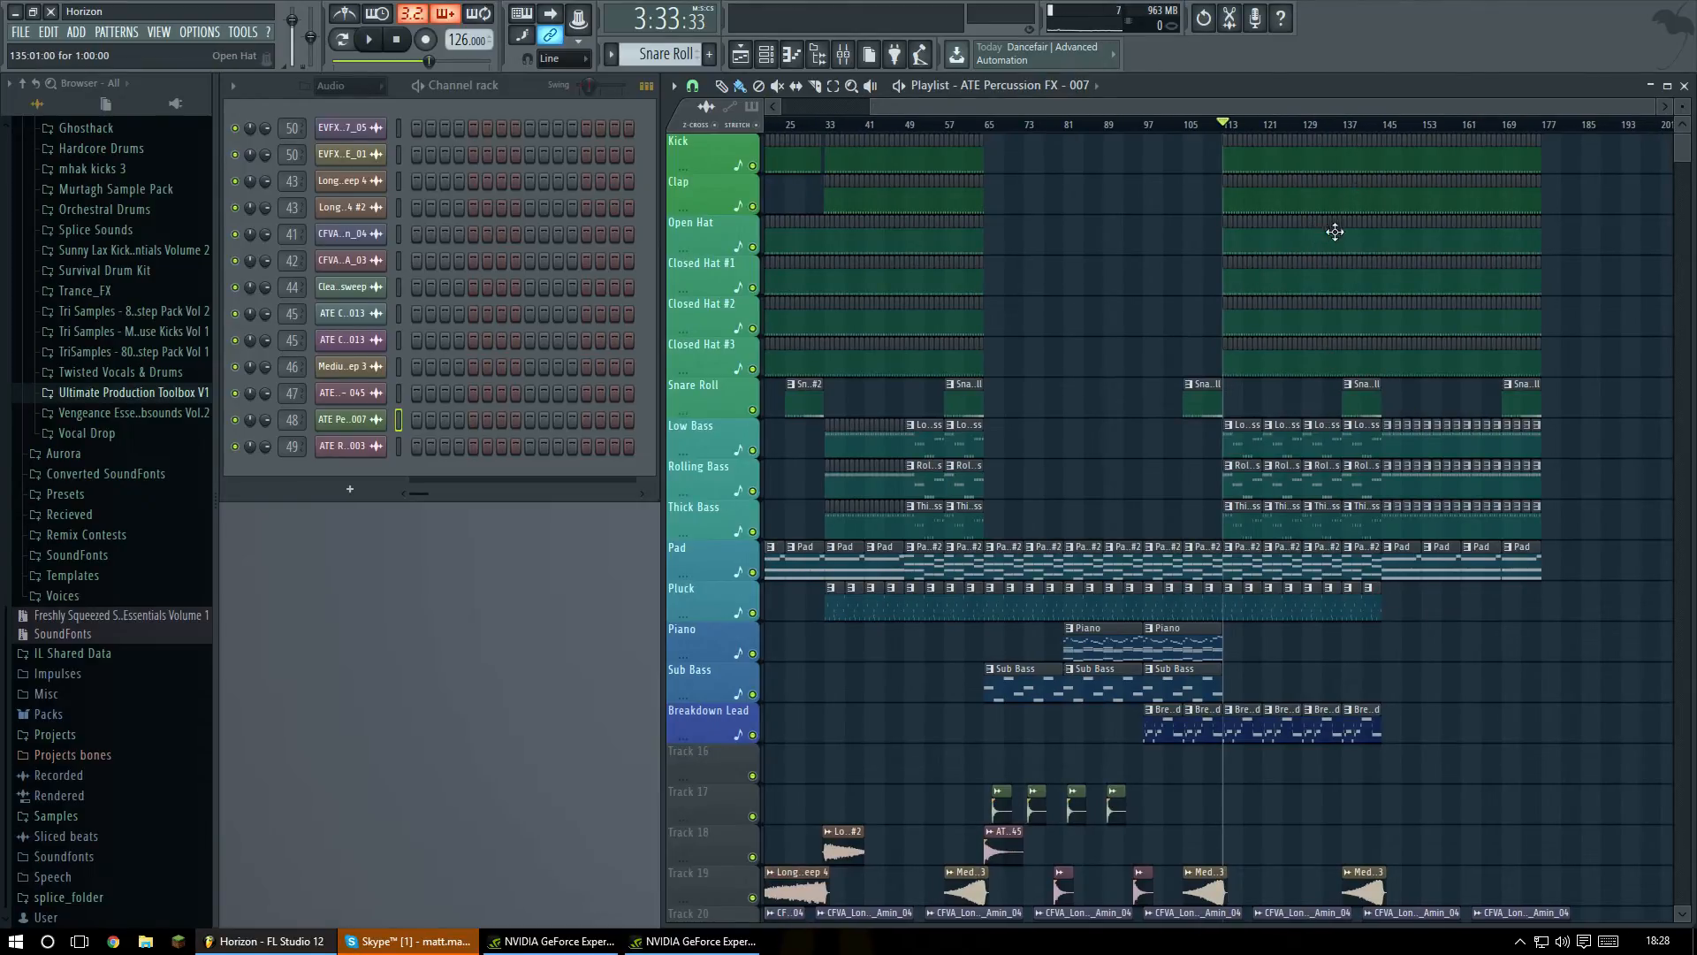
{"action": "left_click_drag", "start_coordinate": [1225, 94], "coordinate": [1313, 99]}
{"action": "key", "text": "space"}
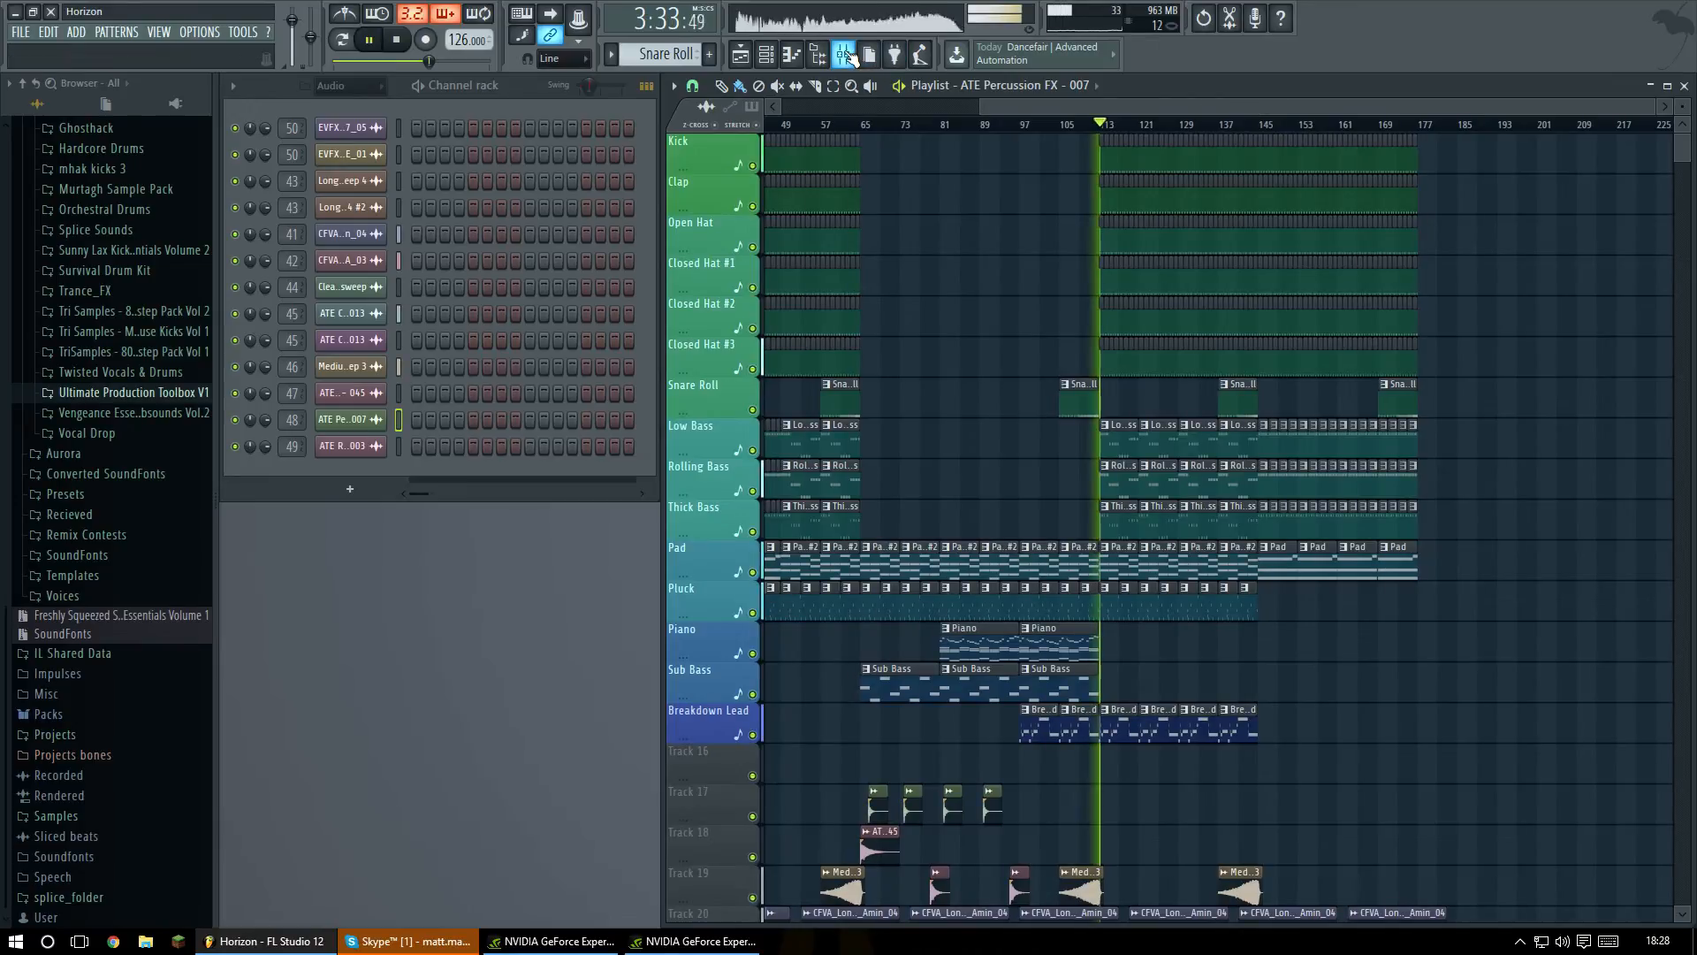
Watch the Master insert and channel levels in the mixer during the drop, stop playback and close the mixer.
{"action": "left_click", "coordinate": [843, 55]}
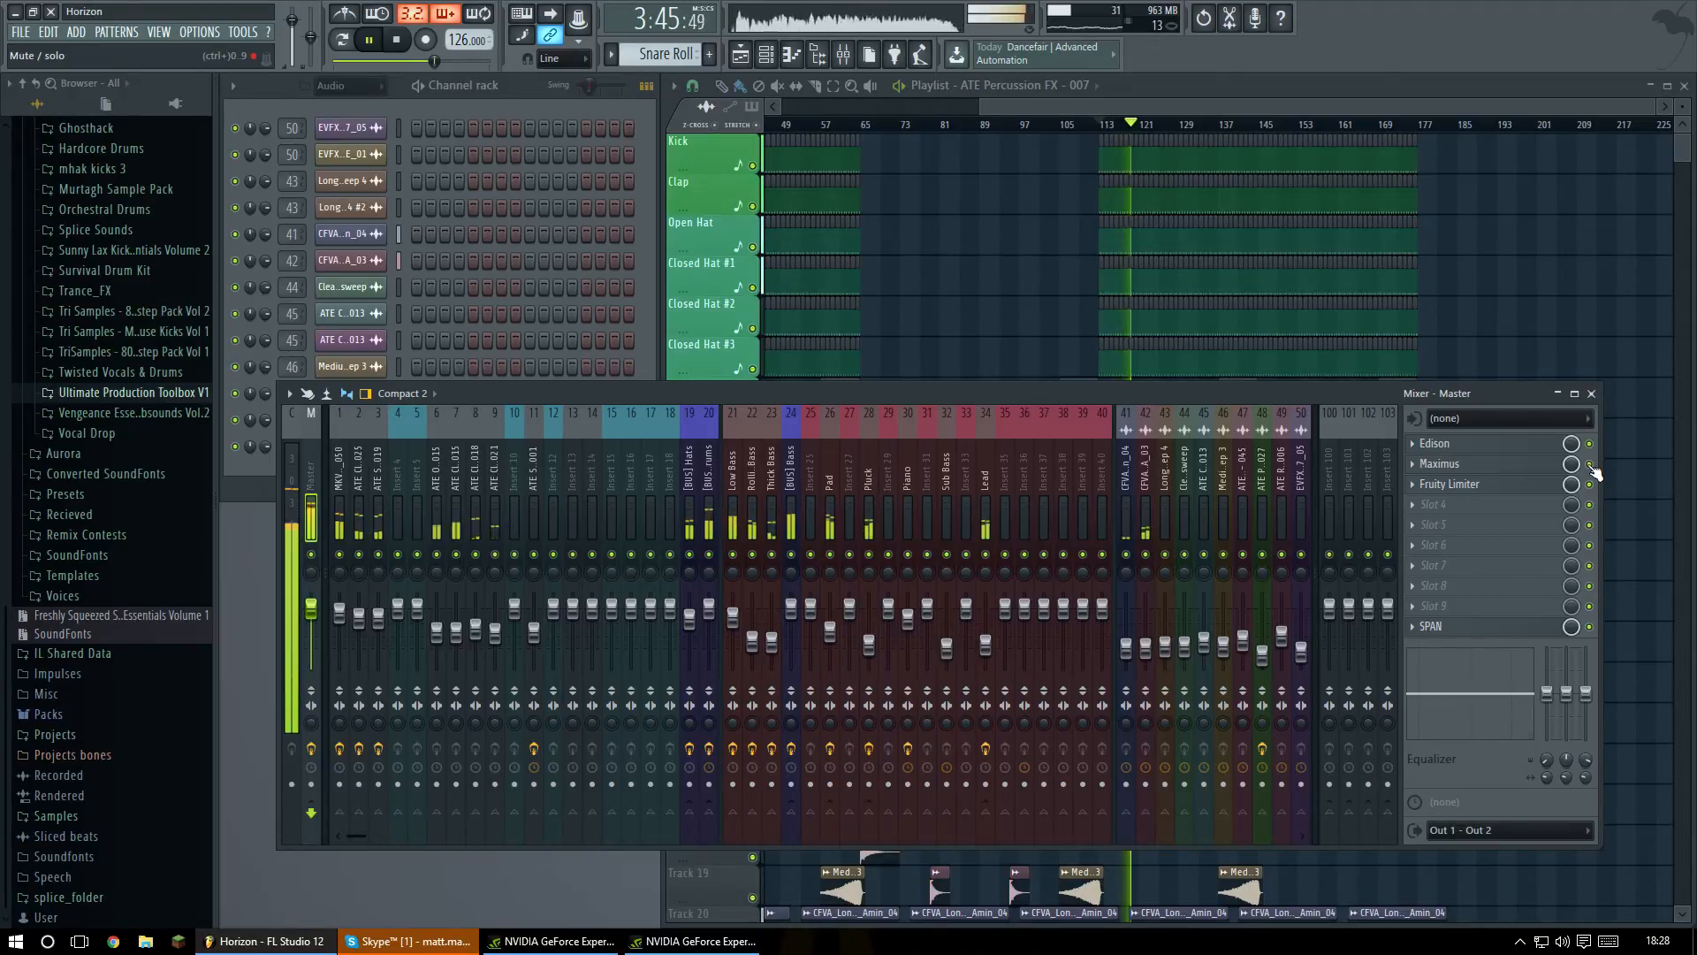
{"action": "key", "text": "space"}
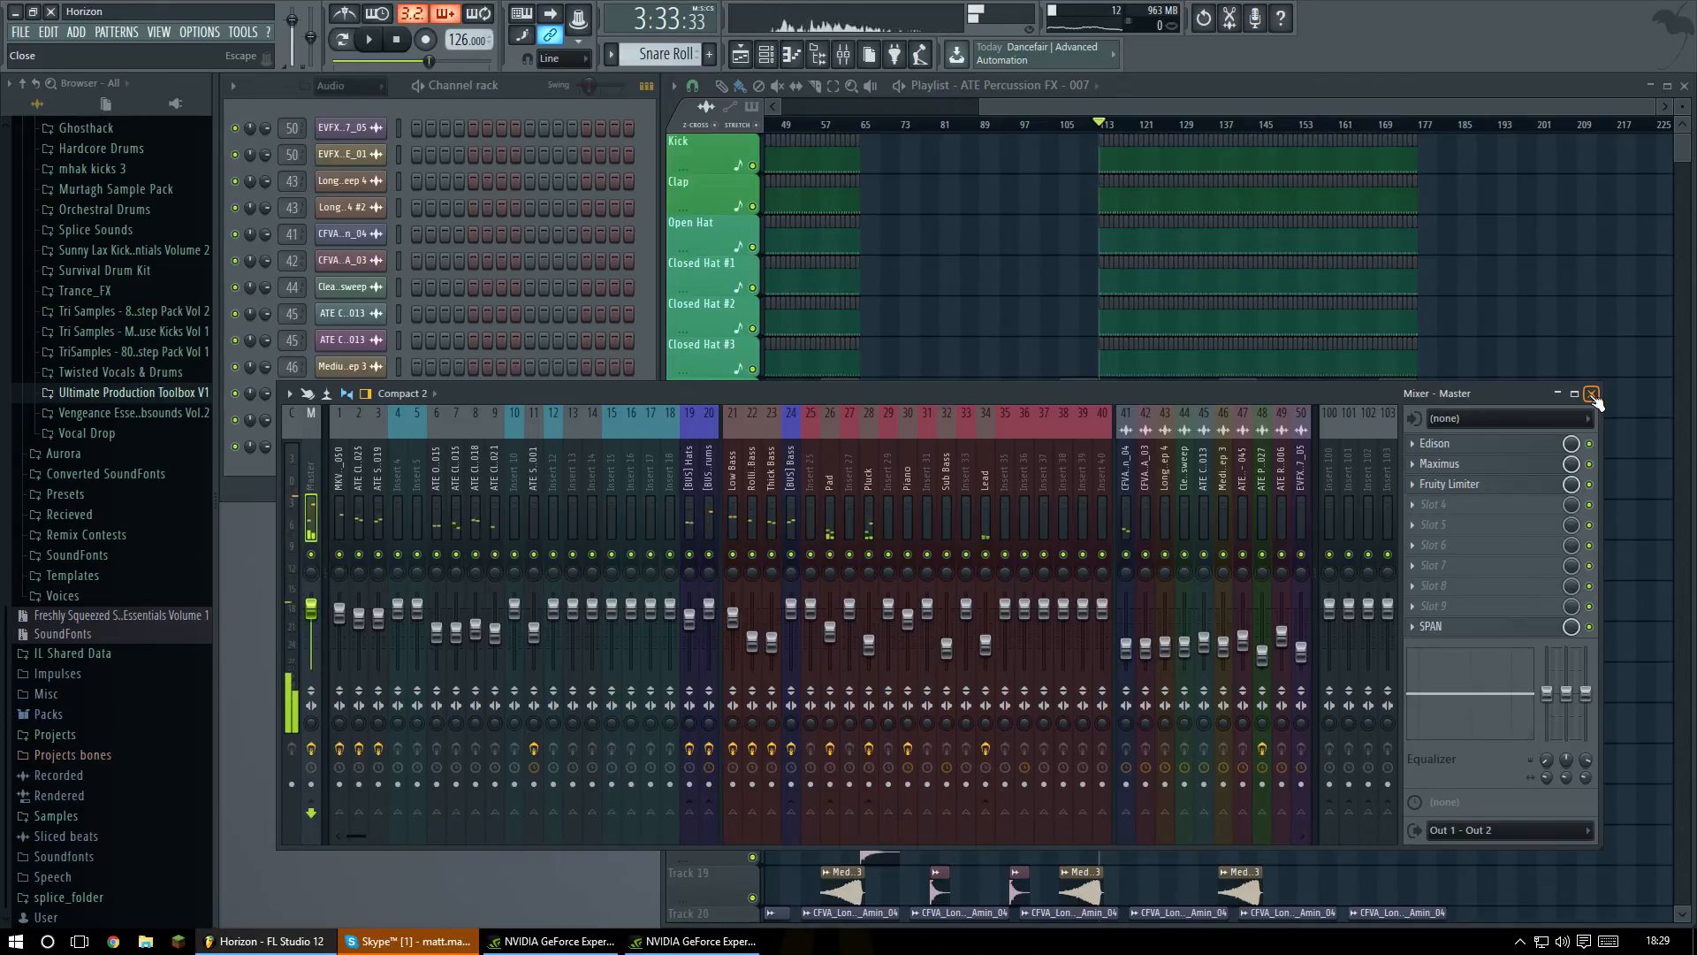
{"action": "left_click", "coordinate": [1592, 394]}
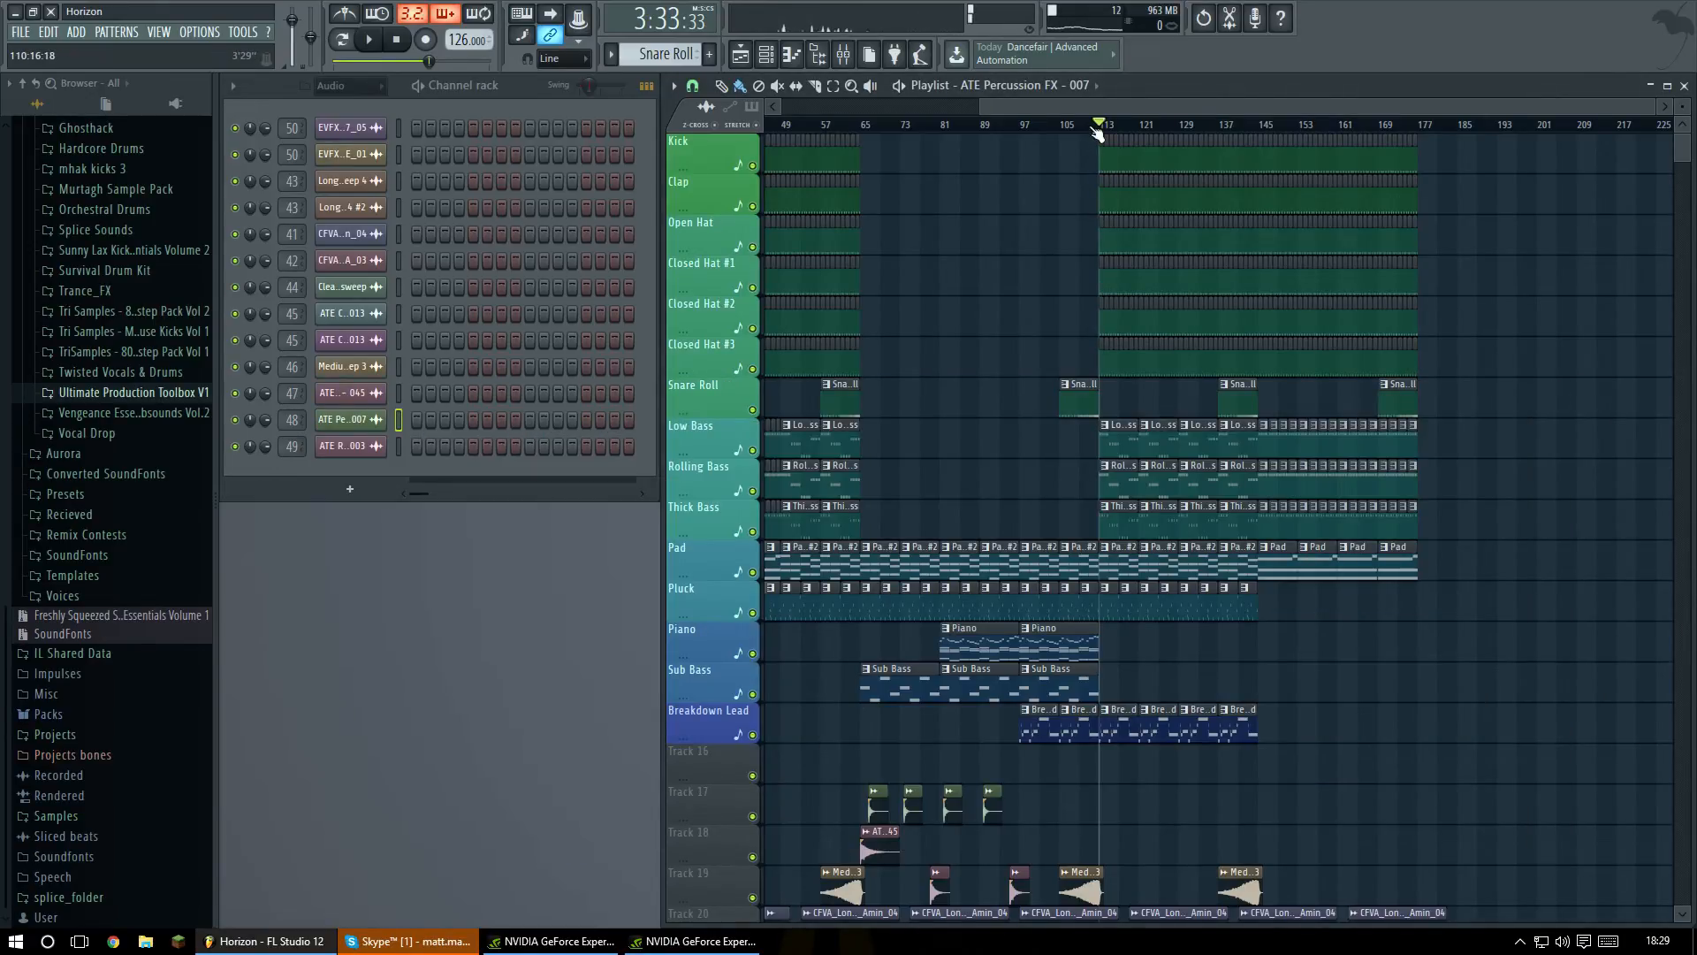
Open Maximus from the Master insert and inspect the compression curves of its low, mid, high and master bands.
{"action": "left_click", "coordinate": [843, 54]}
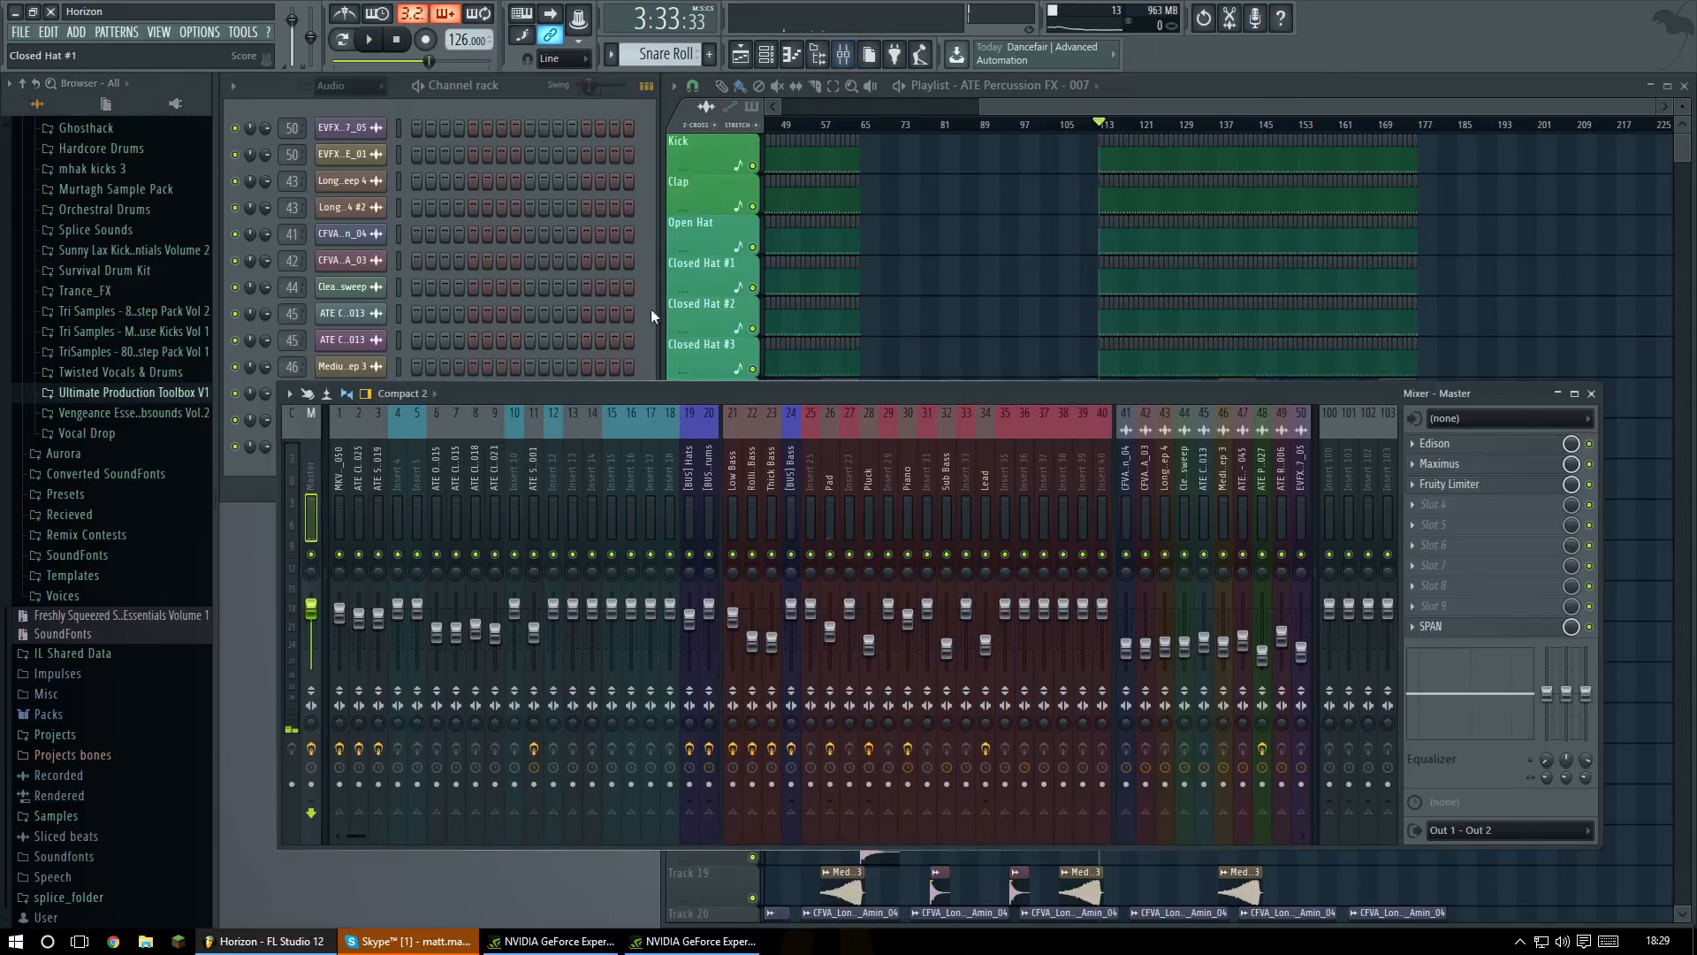
{"action": "left_click", "coordinate": [1440, 464]}
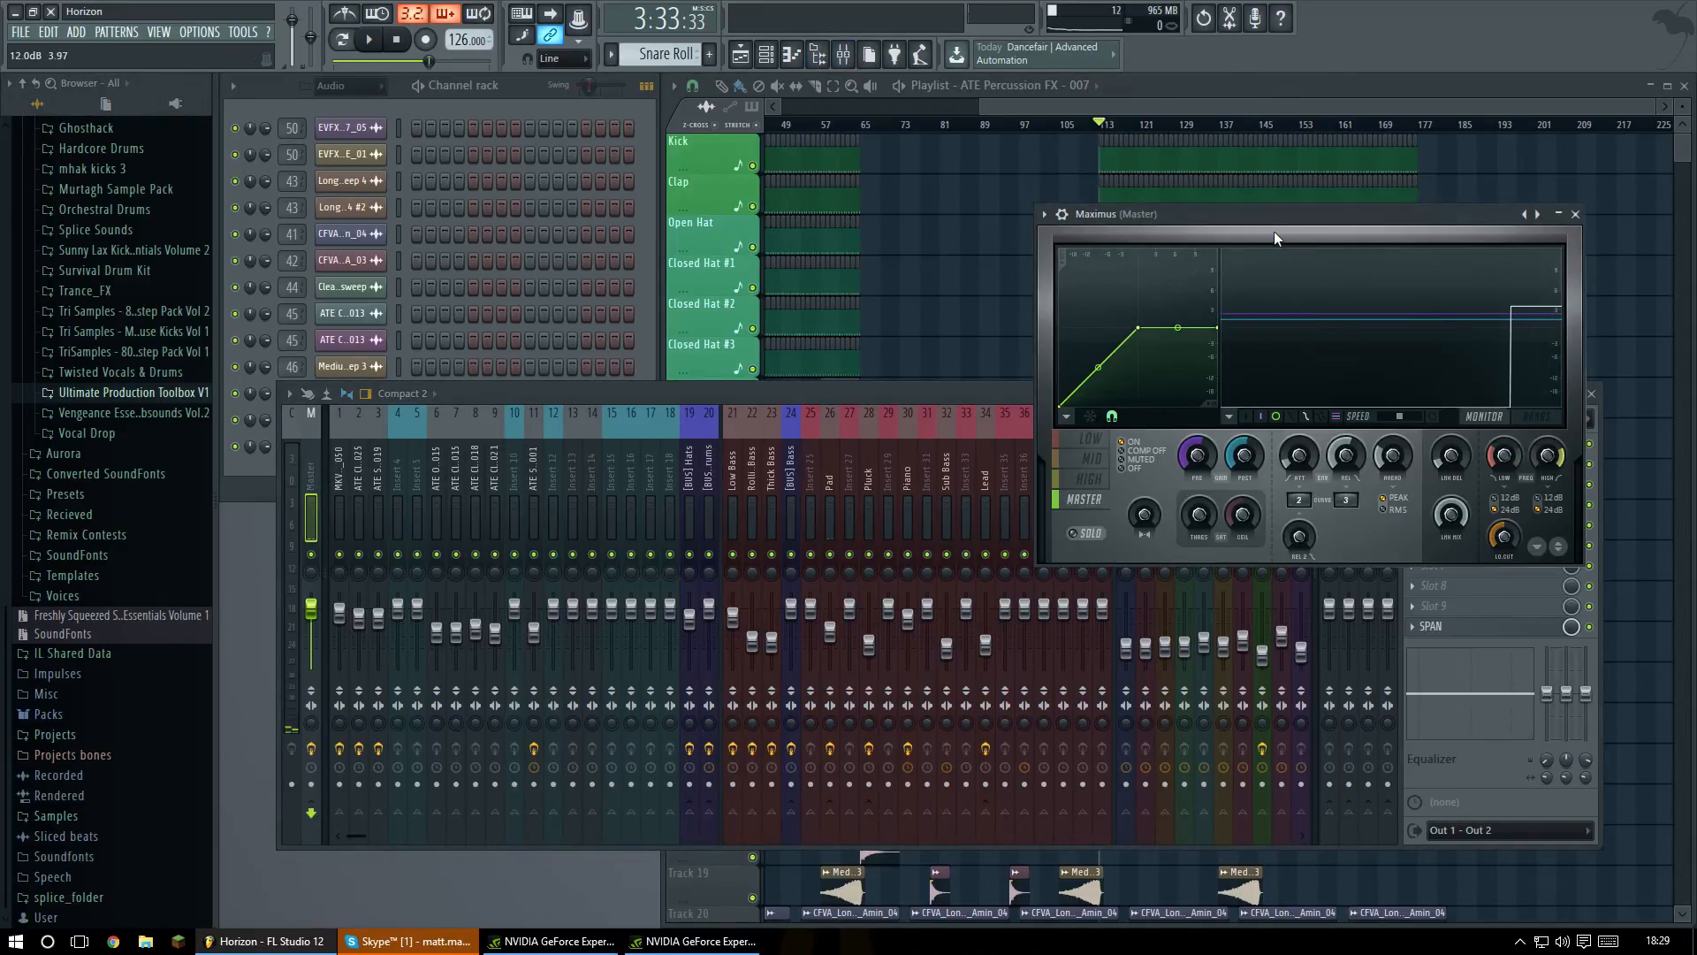
{"action": "left_click_drag", "start_coordinate": [1261, 220], "coordinate": [636, 160]}
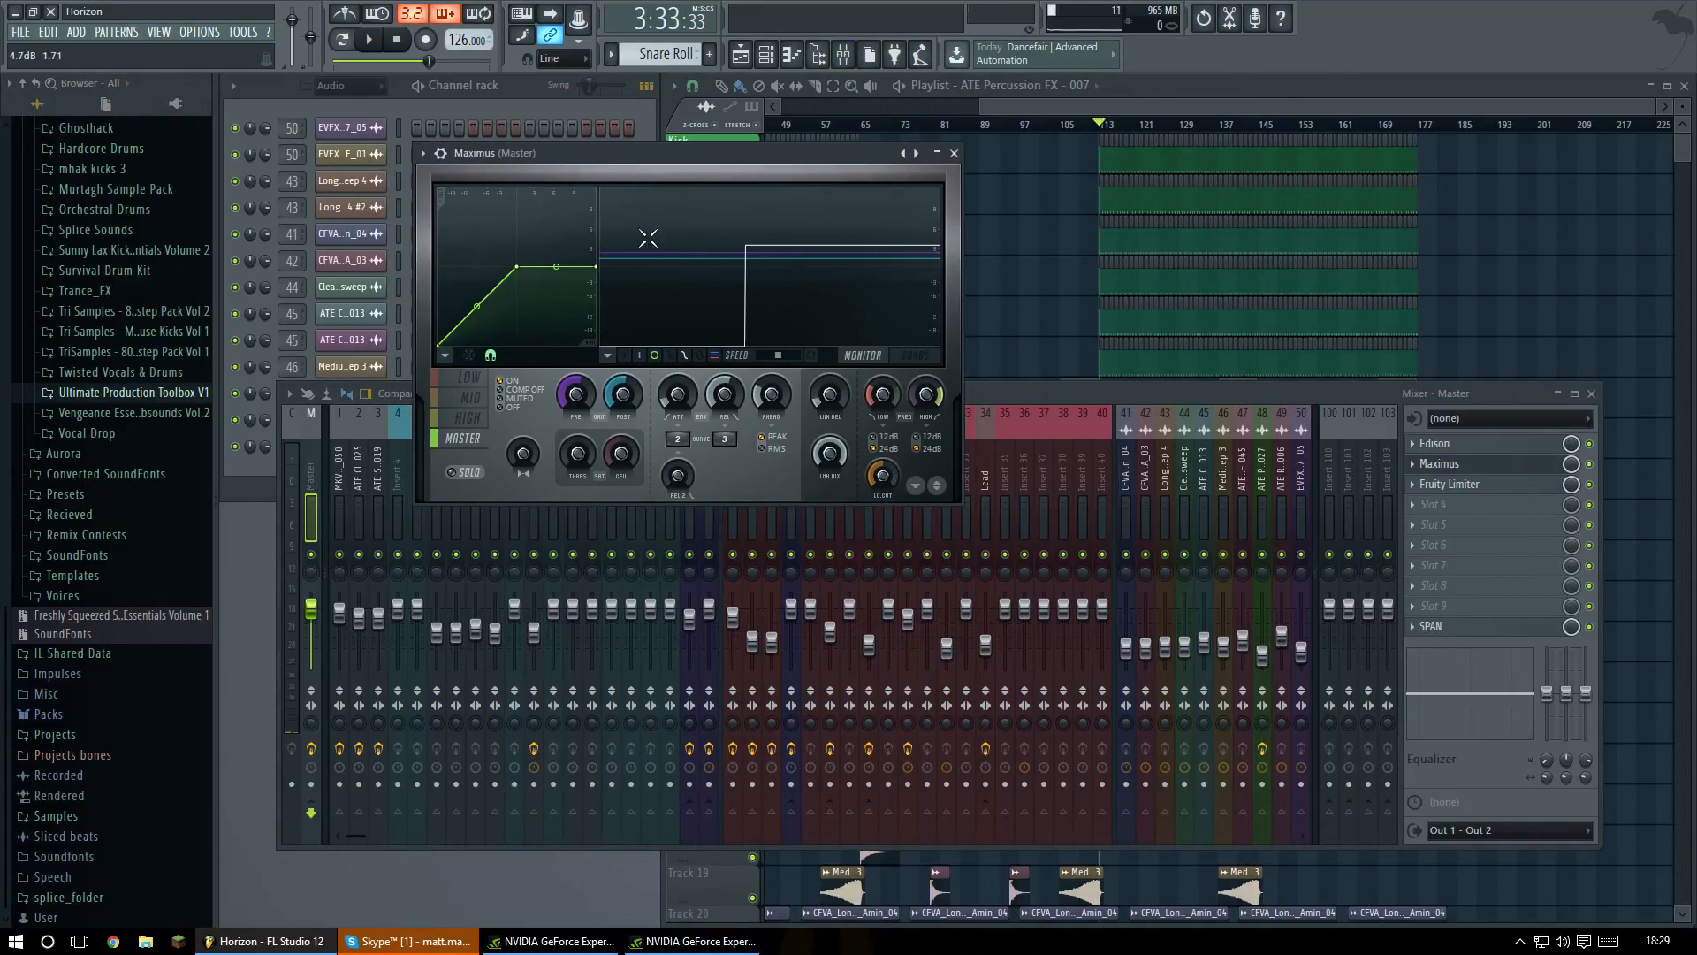
{"action": "left_click", "coordinate": [470, 379]}
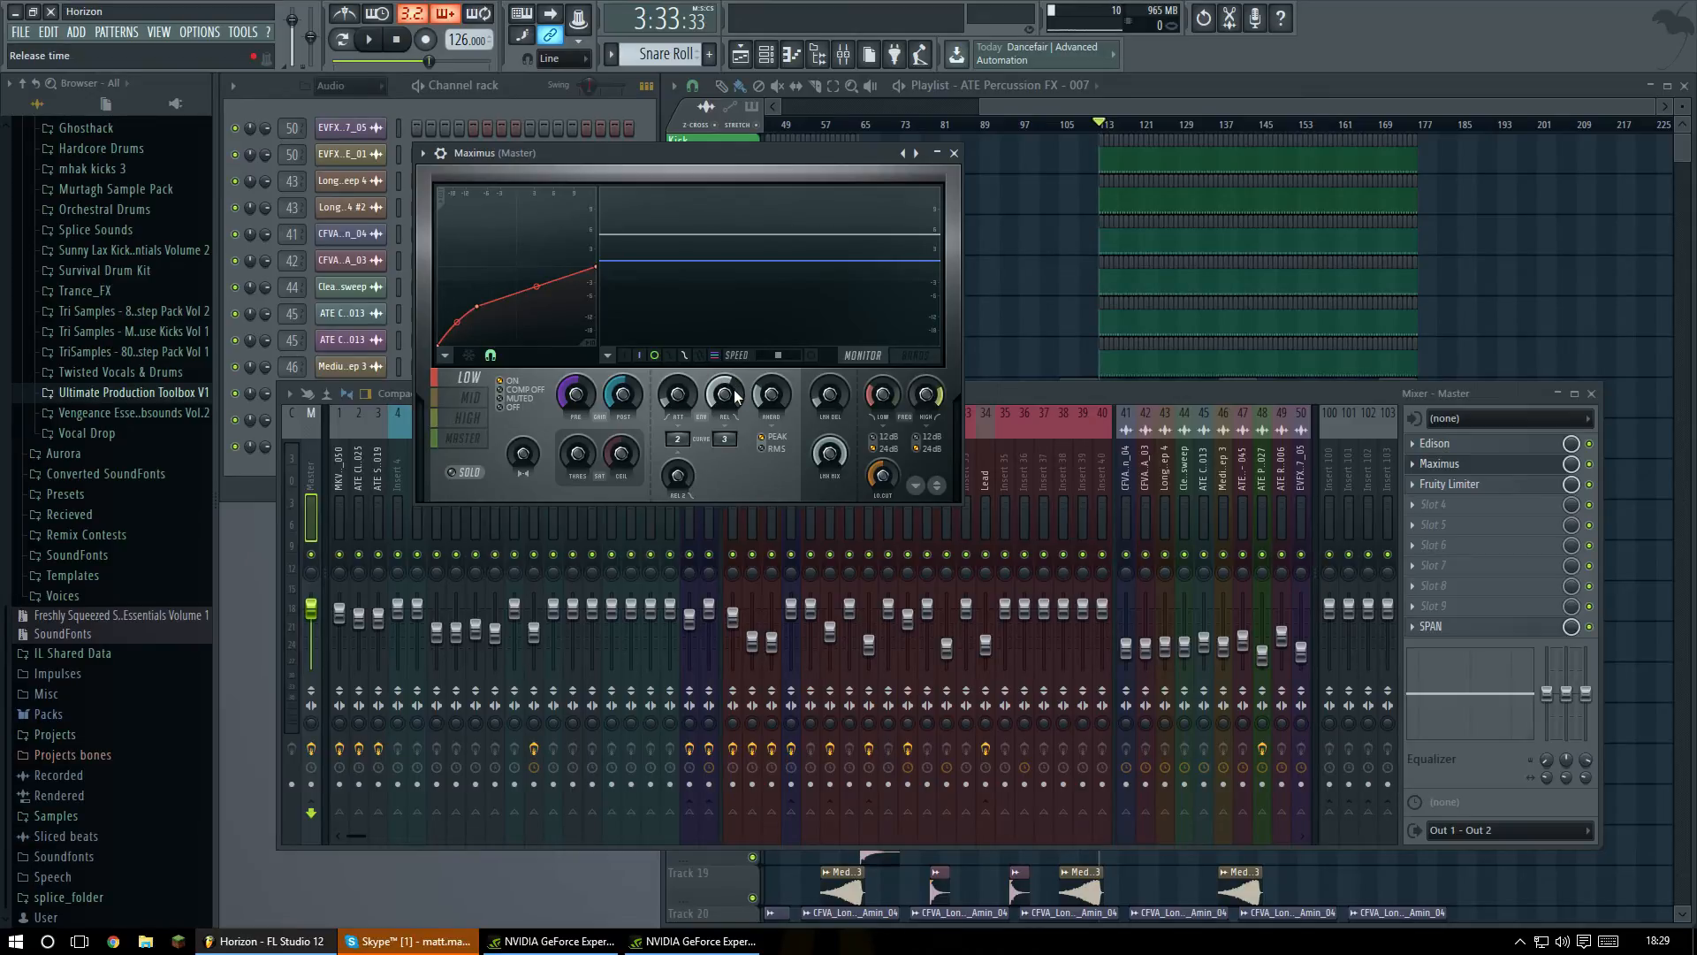
{"action": "left_click", "coordinate": [469, 398]}
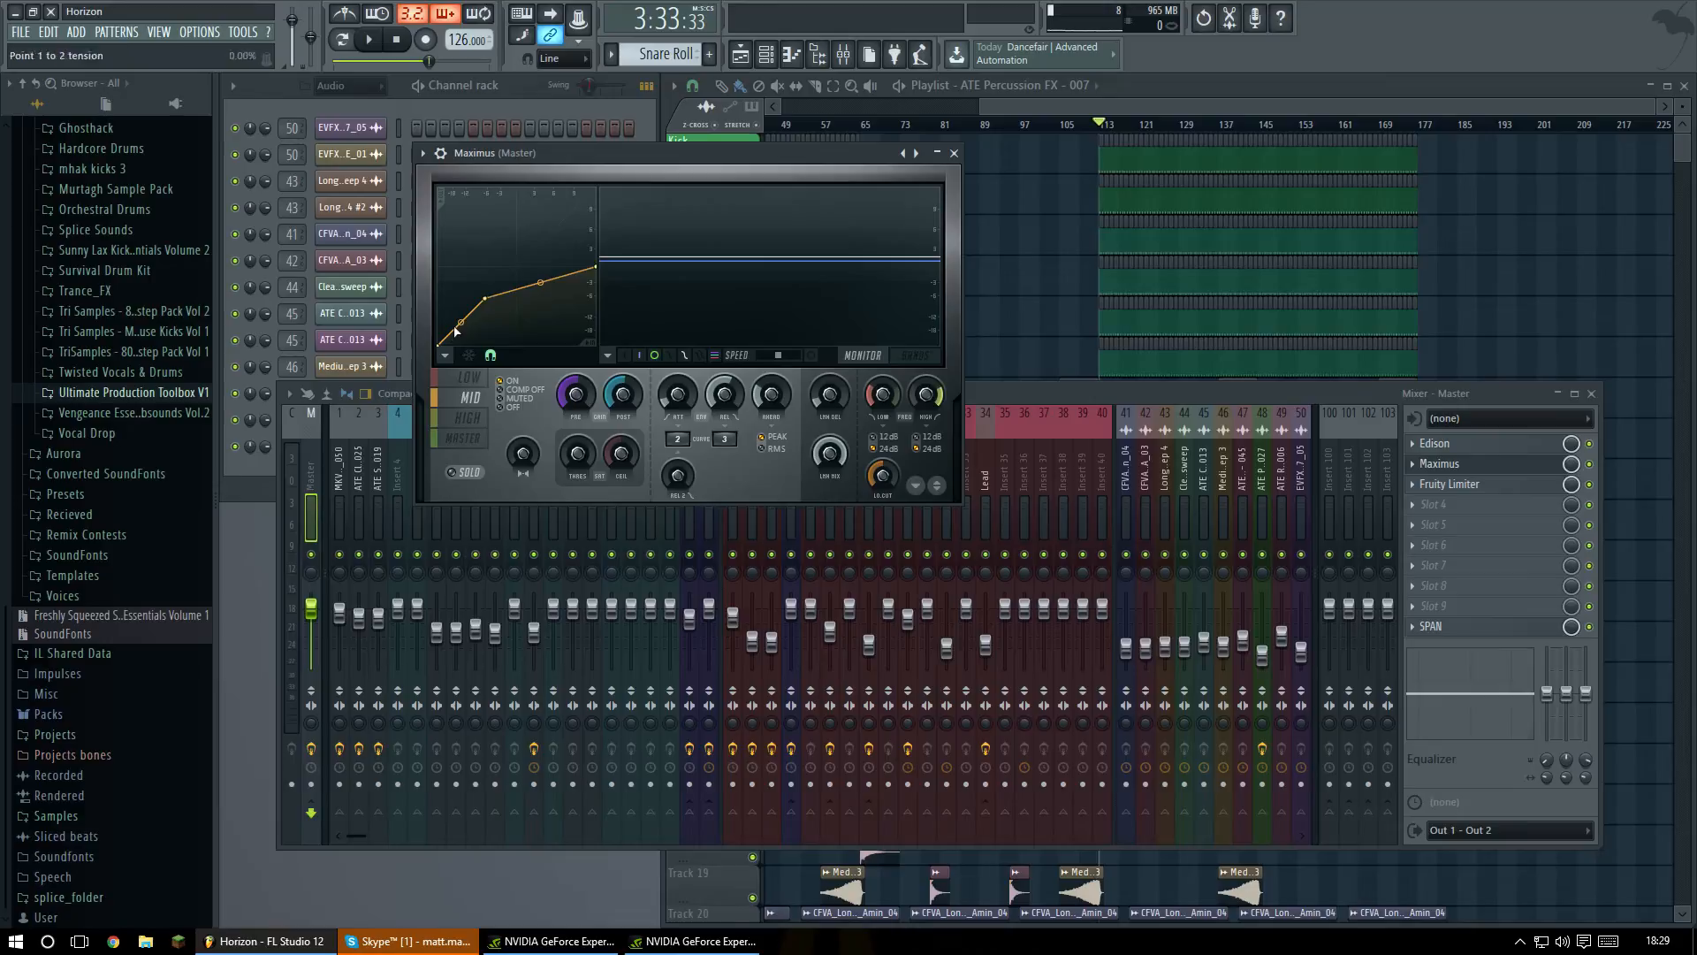
{"action": "left_click_drag", "start_coordinate": [480, 307], "coordinate": [491, 296]}
{"action": "left_click", "coordinate": [484, 425]}
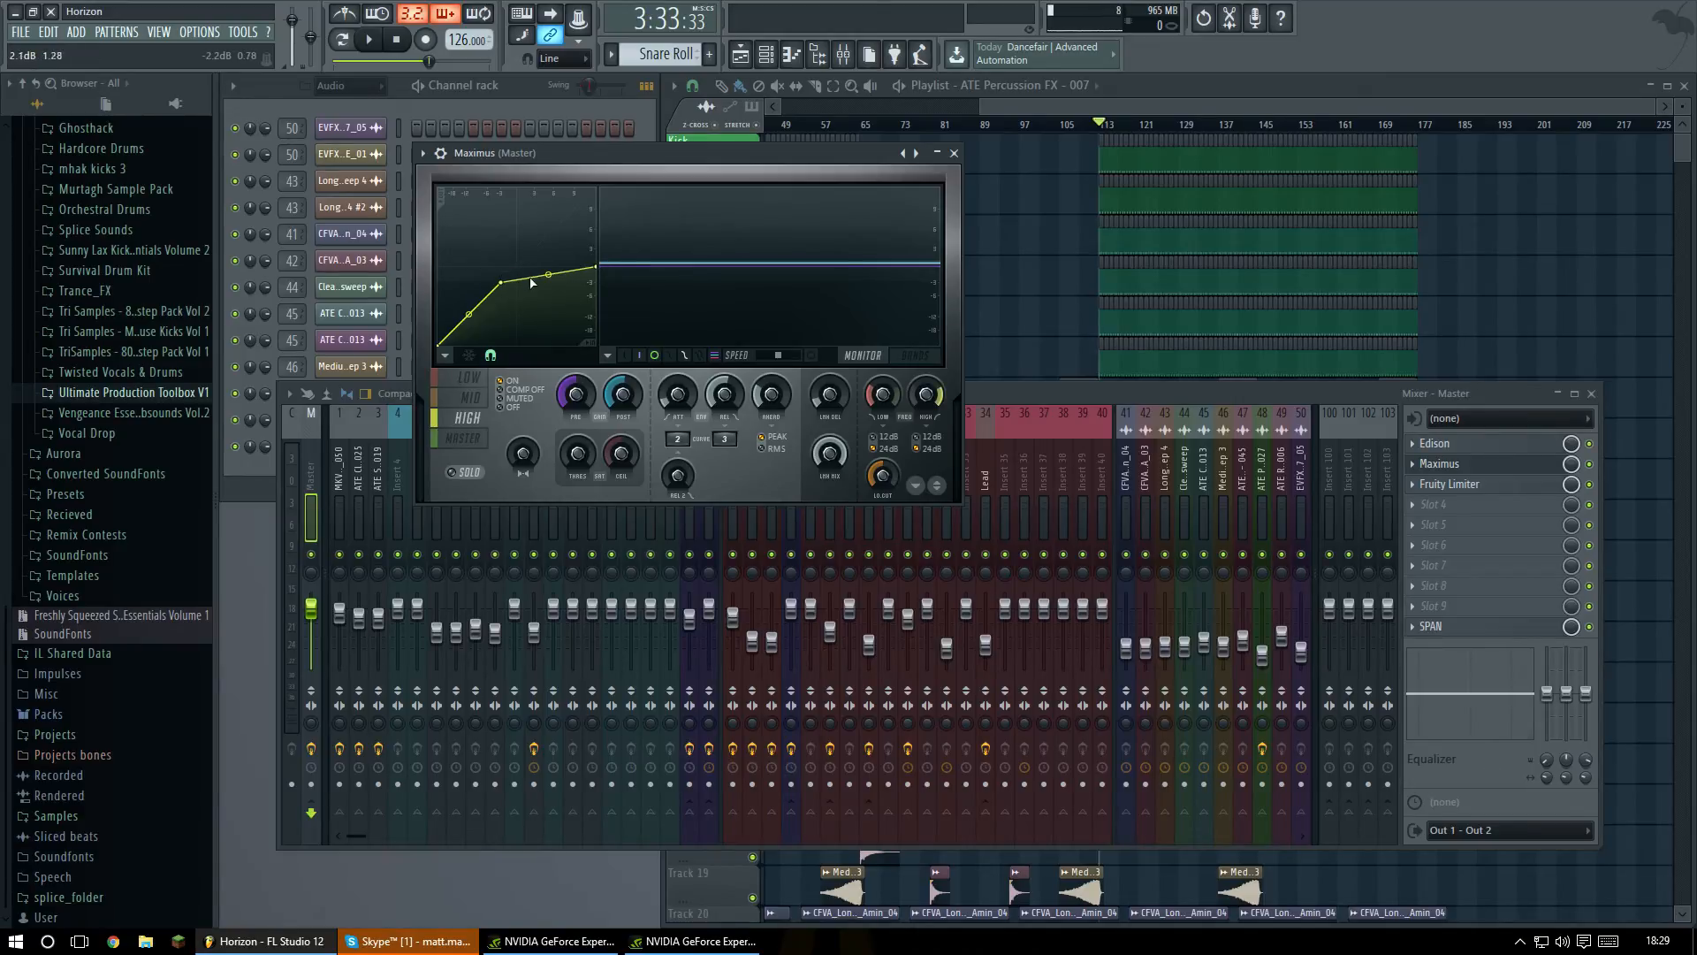
{"action": "left_click", "coordinate": [473, 397]}
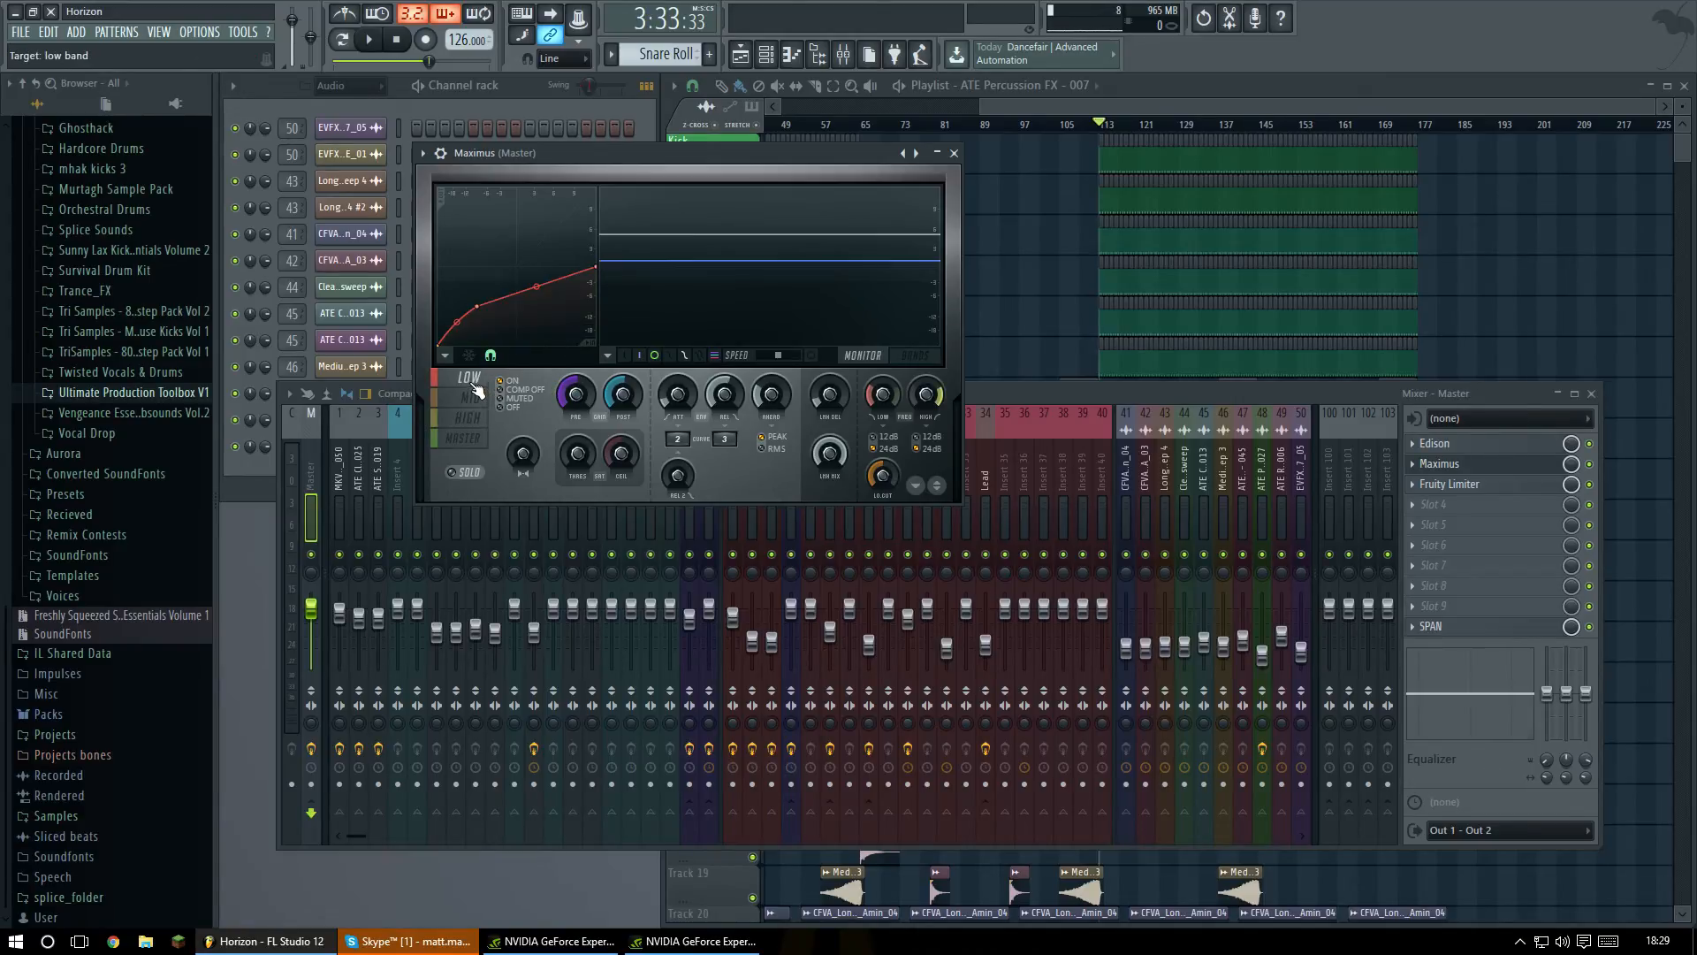
{"action": "left_click", "coordinate": [476, 379]}
{"action": "left_click", "coordinate": [464, 437]}
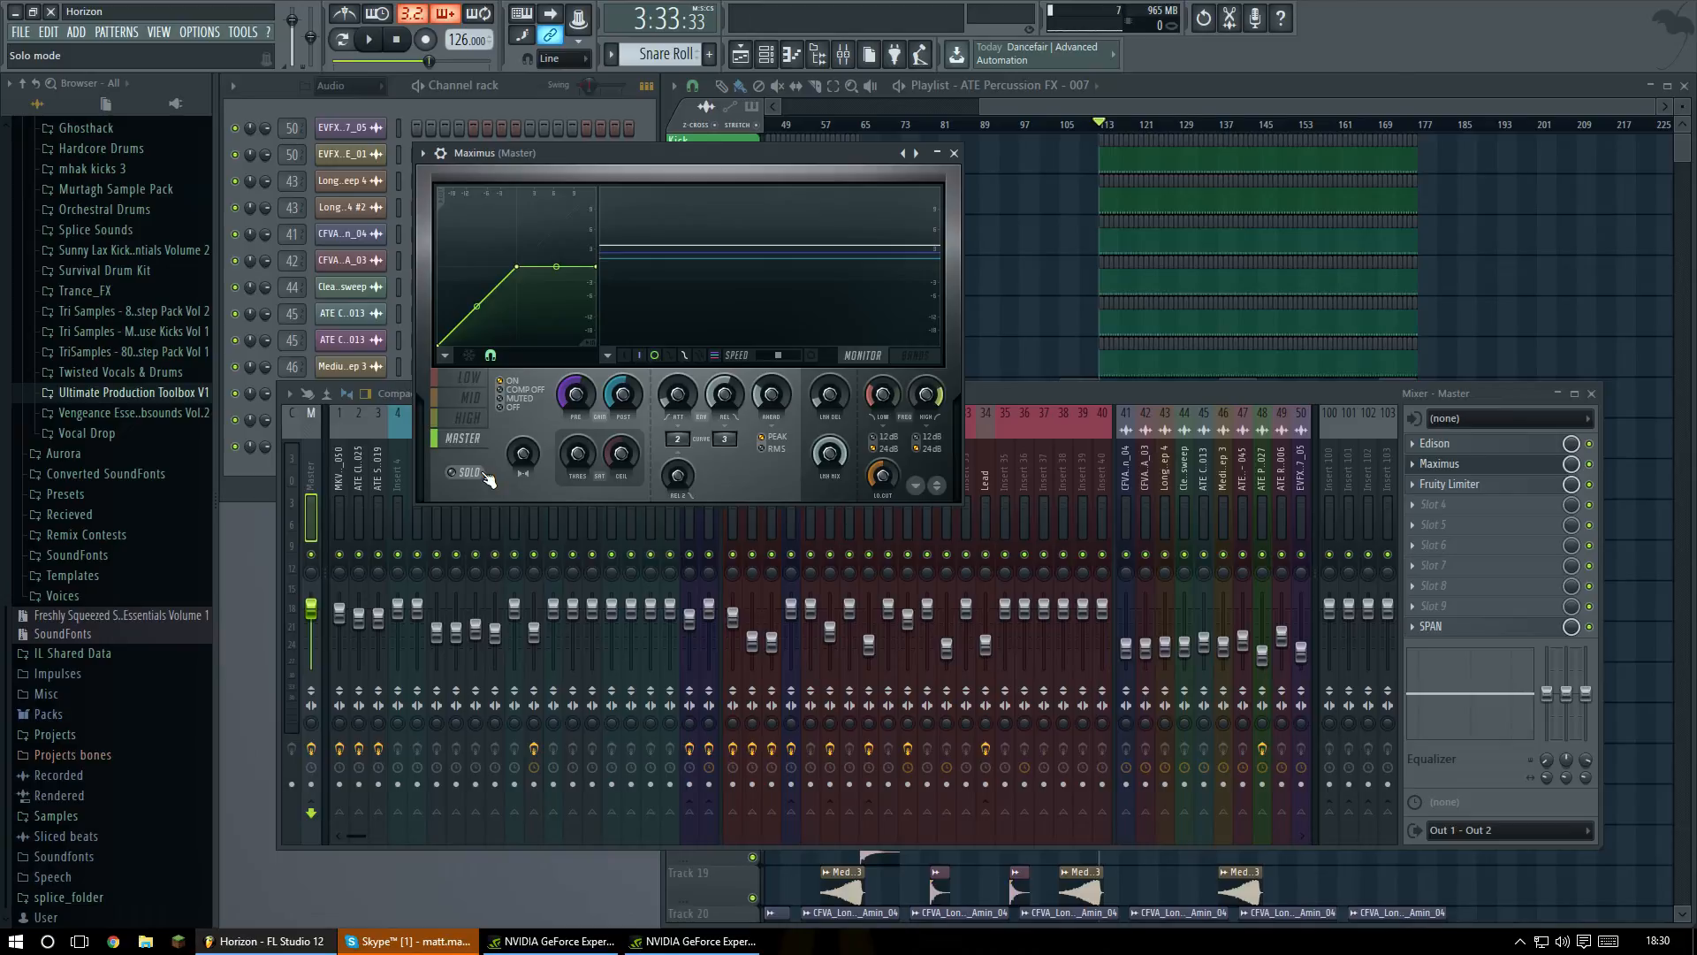
Show the frequency band split in Maximus, compare the low, mid and master curves, and close the plugin.
{"action": "left_click", "coordinate": [915, 356]}
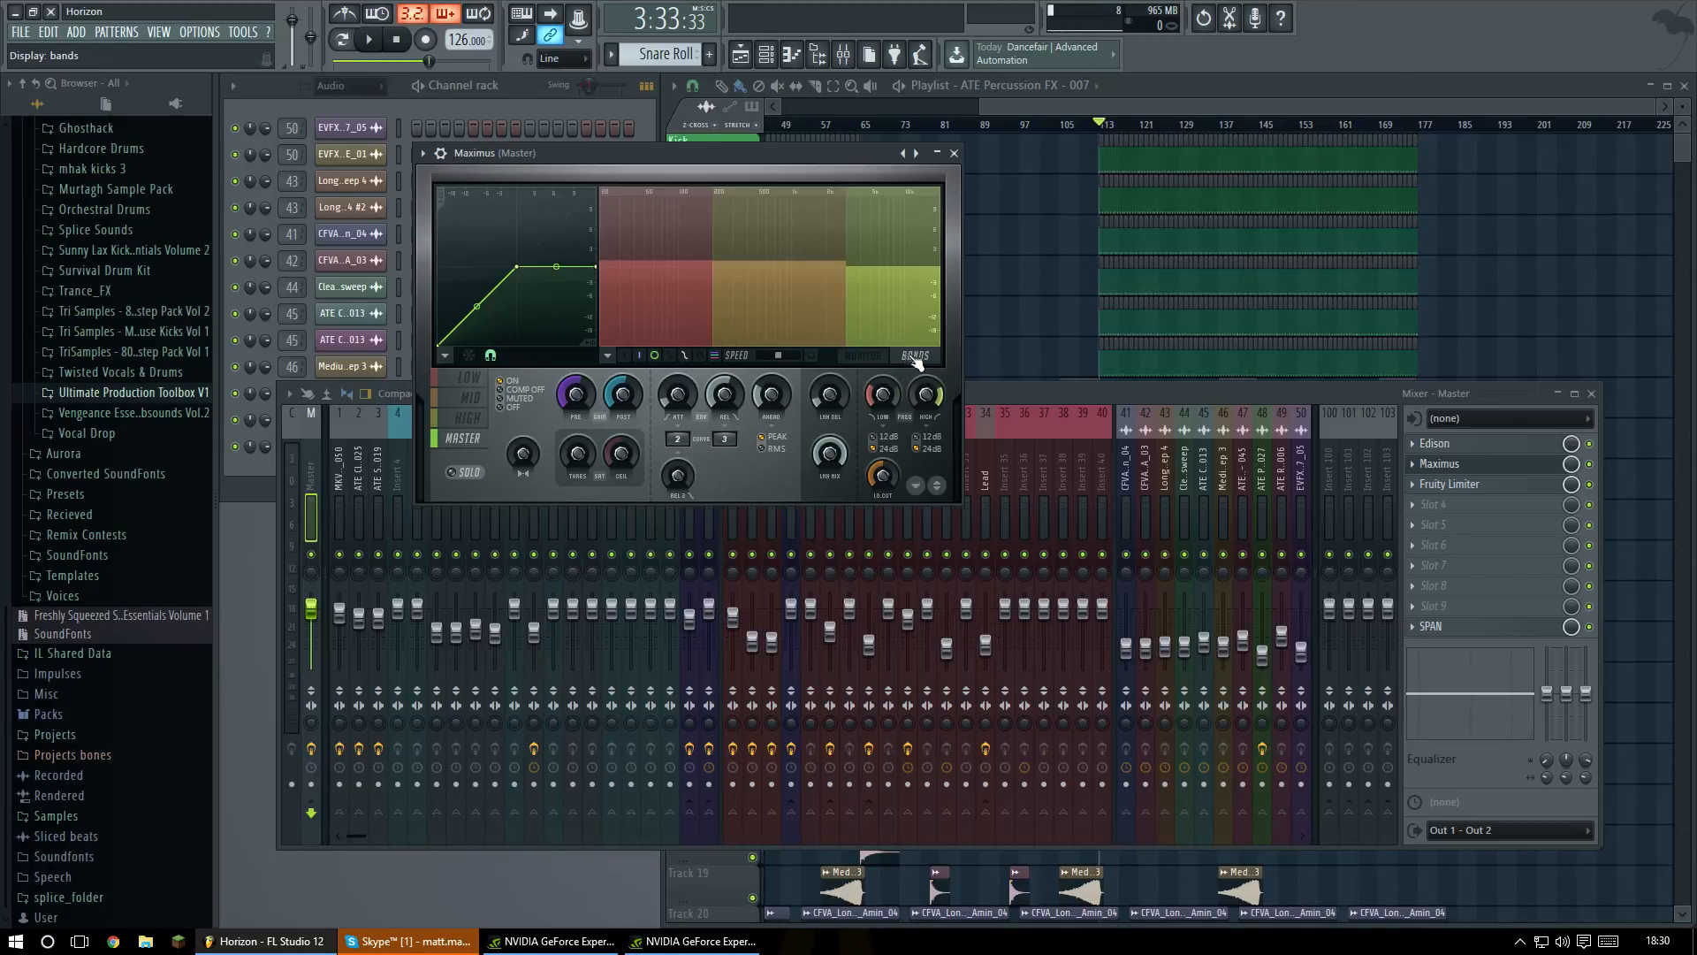
{"action": "left_click", "coordinate": [867, 357]}
{"action": "left_click", "coordinate": [912, 355]}
{"action": "left_click", "coordinate": [474, 381]}
{"action": "left_click", "coordinate": [481, 398]}
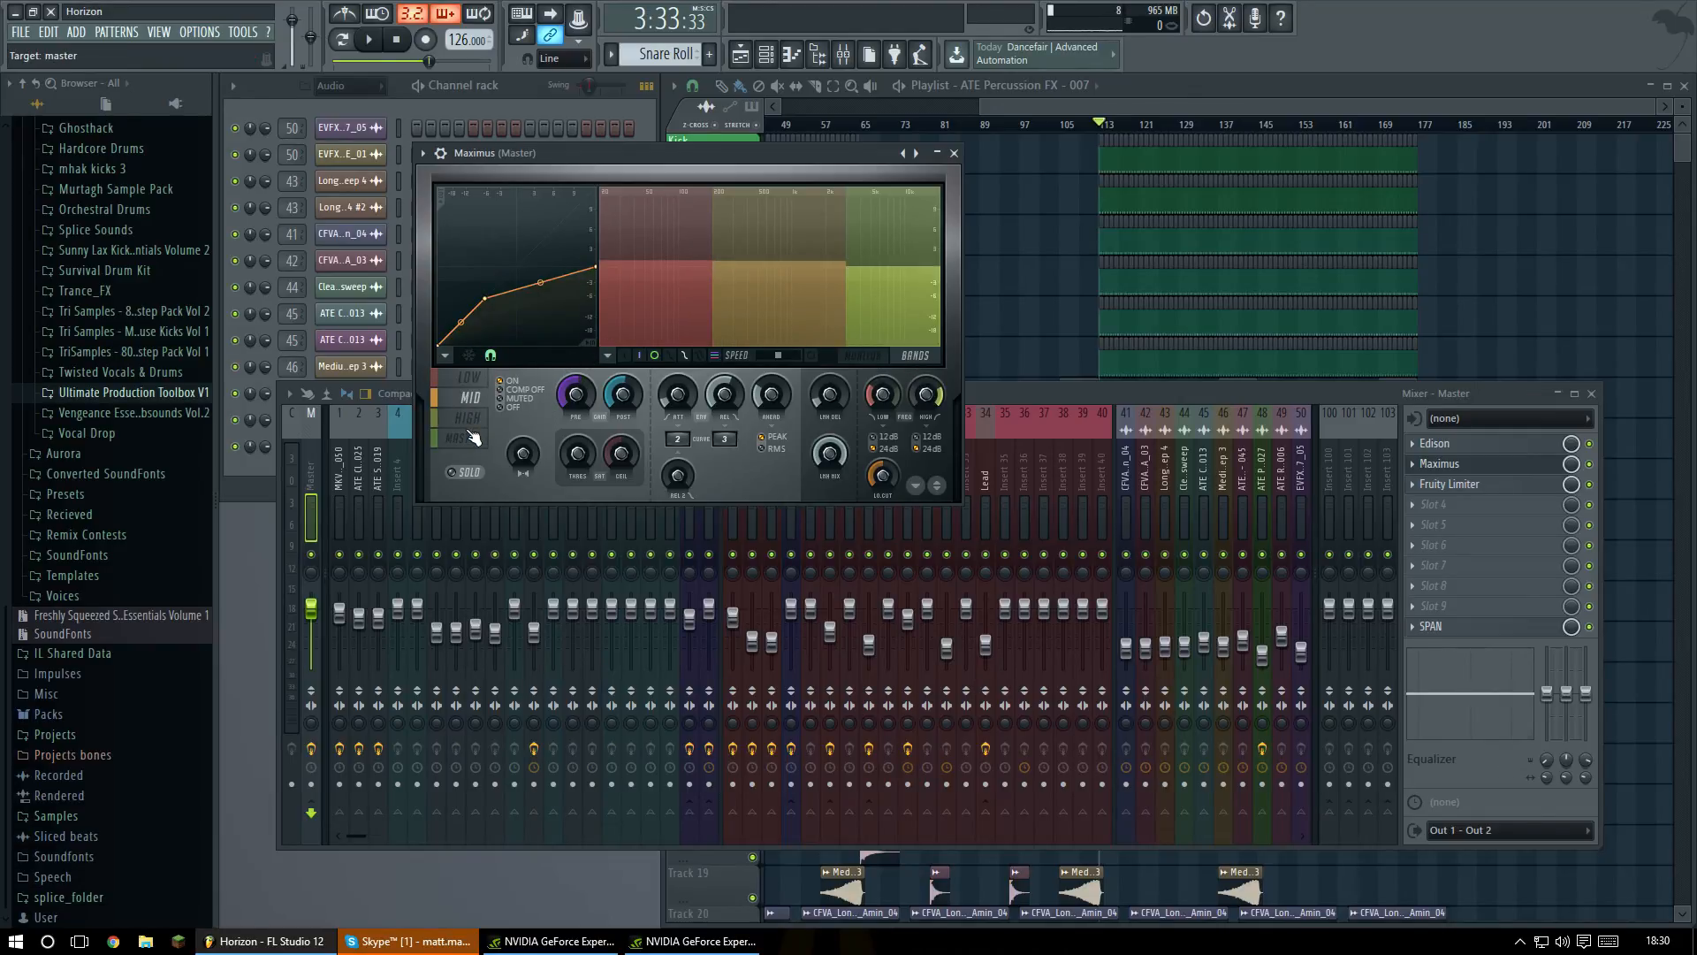
{"action": "left_click", "coordinate": [463, 439]}
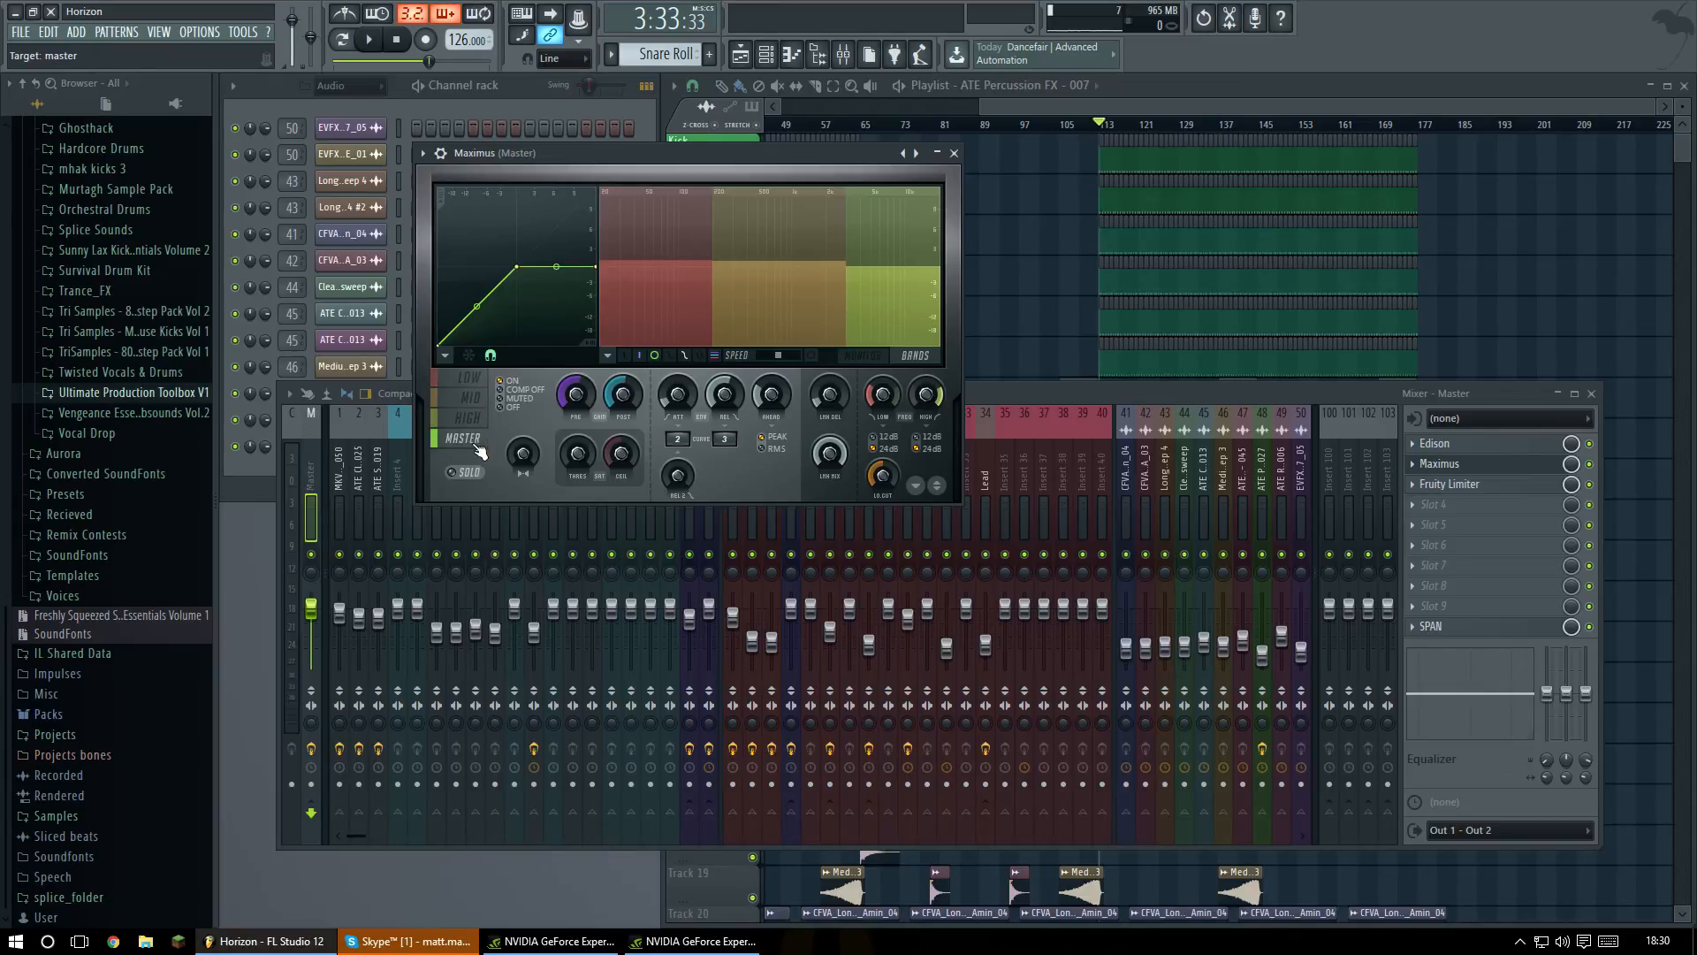
{"action": "left_click", "coordinate": [955, 153]}
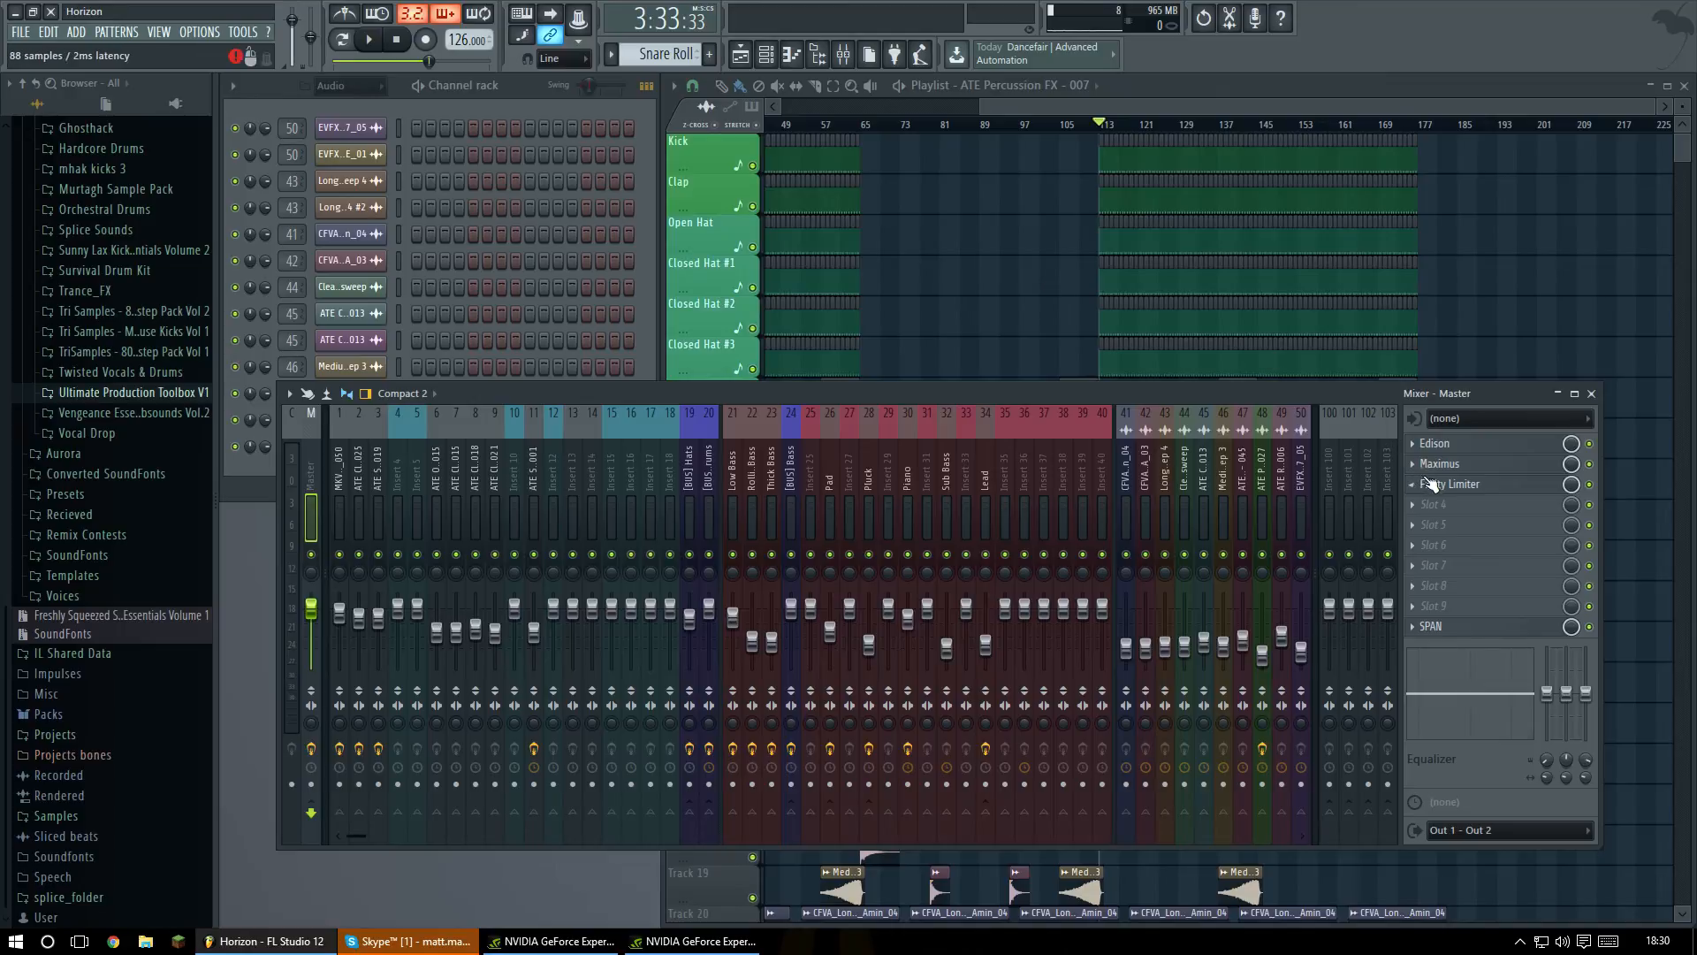
Inspect the Master's Fruity Limiter in both compressor and limiter modes, leaving it on the limiter when closing.
{"action": "left_click", "coordinate": [1450, 484]}
{"action": "left_click_drag", "start_coordinate": [631, 256], "coordinate": [708, 214]}
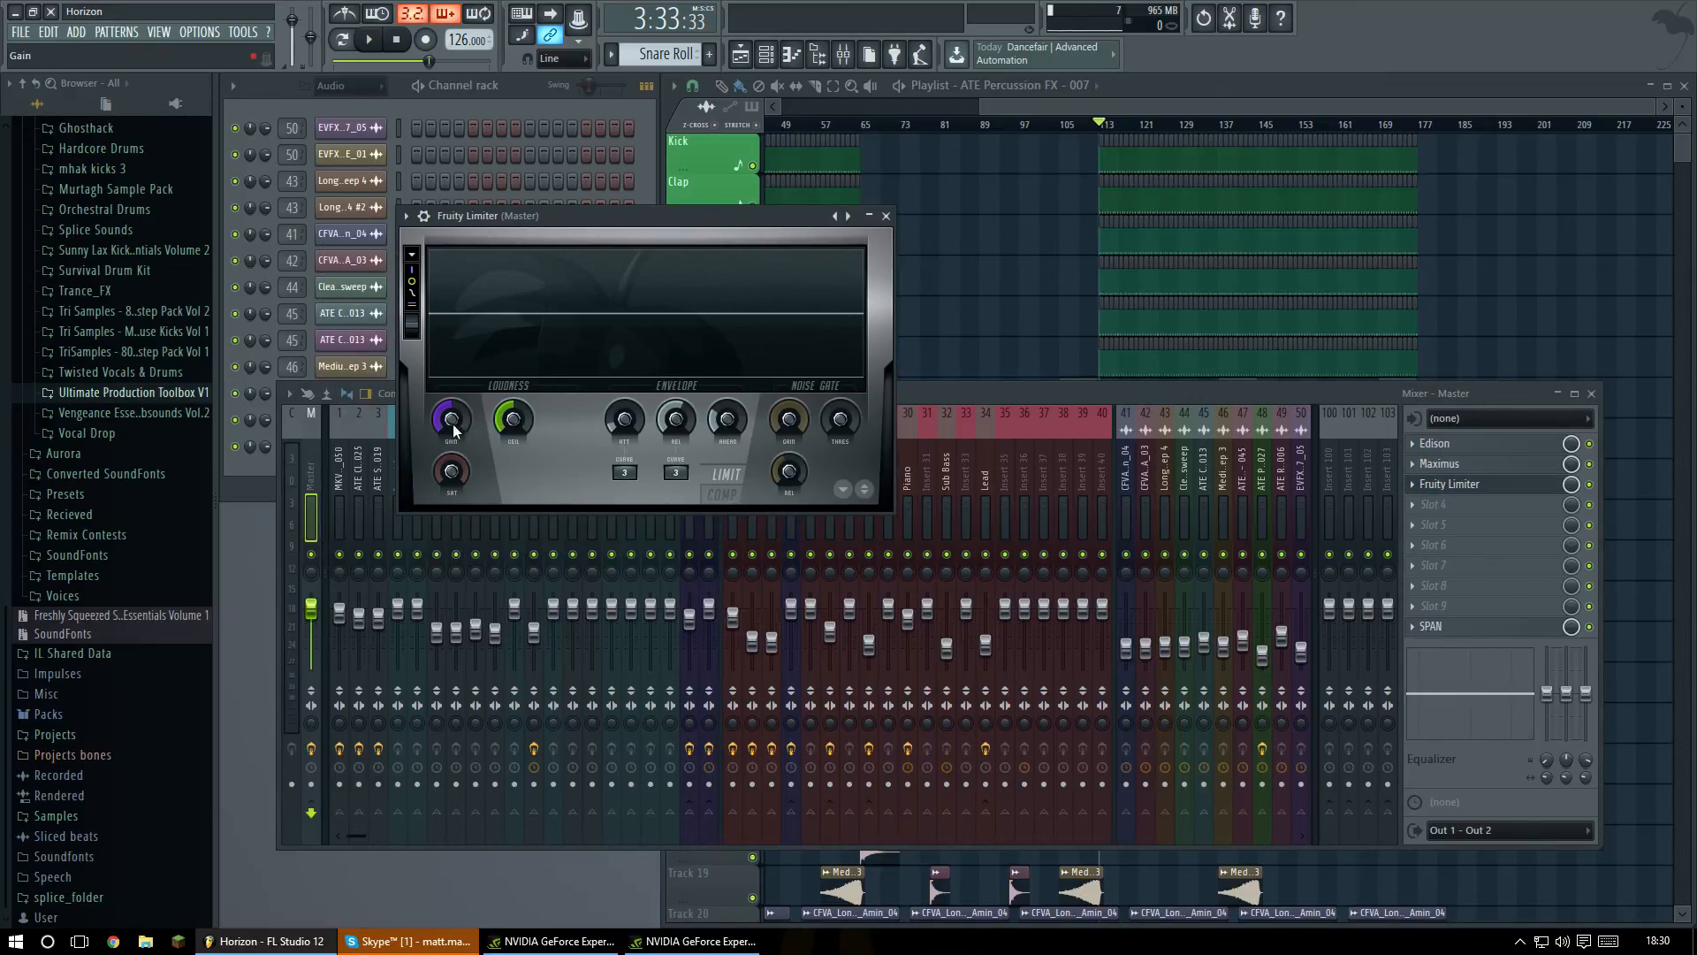
{"action": "left_click", "coordinate": [725, 493]}
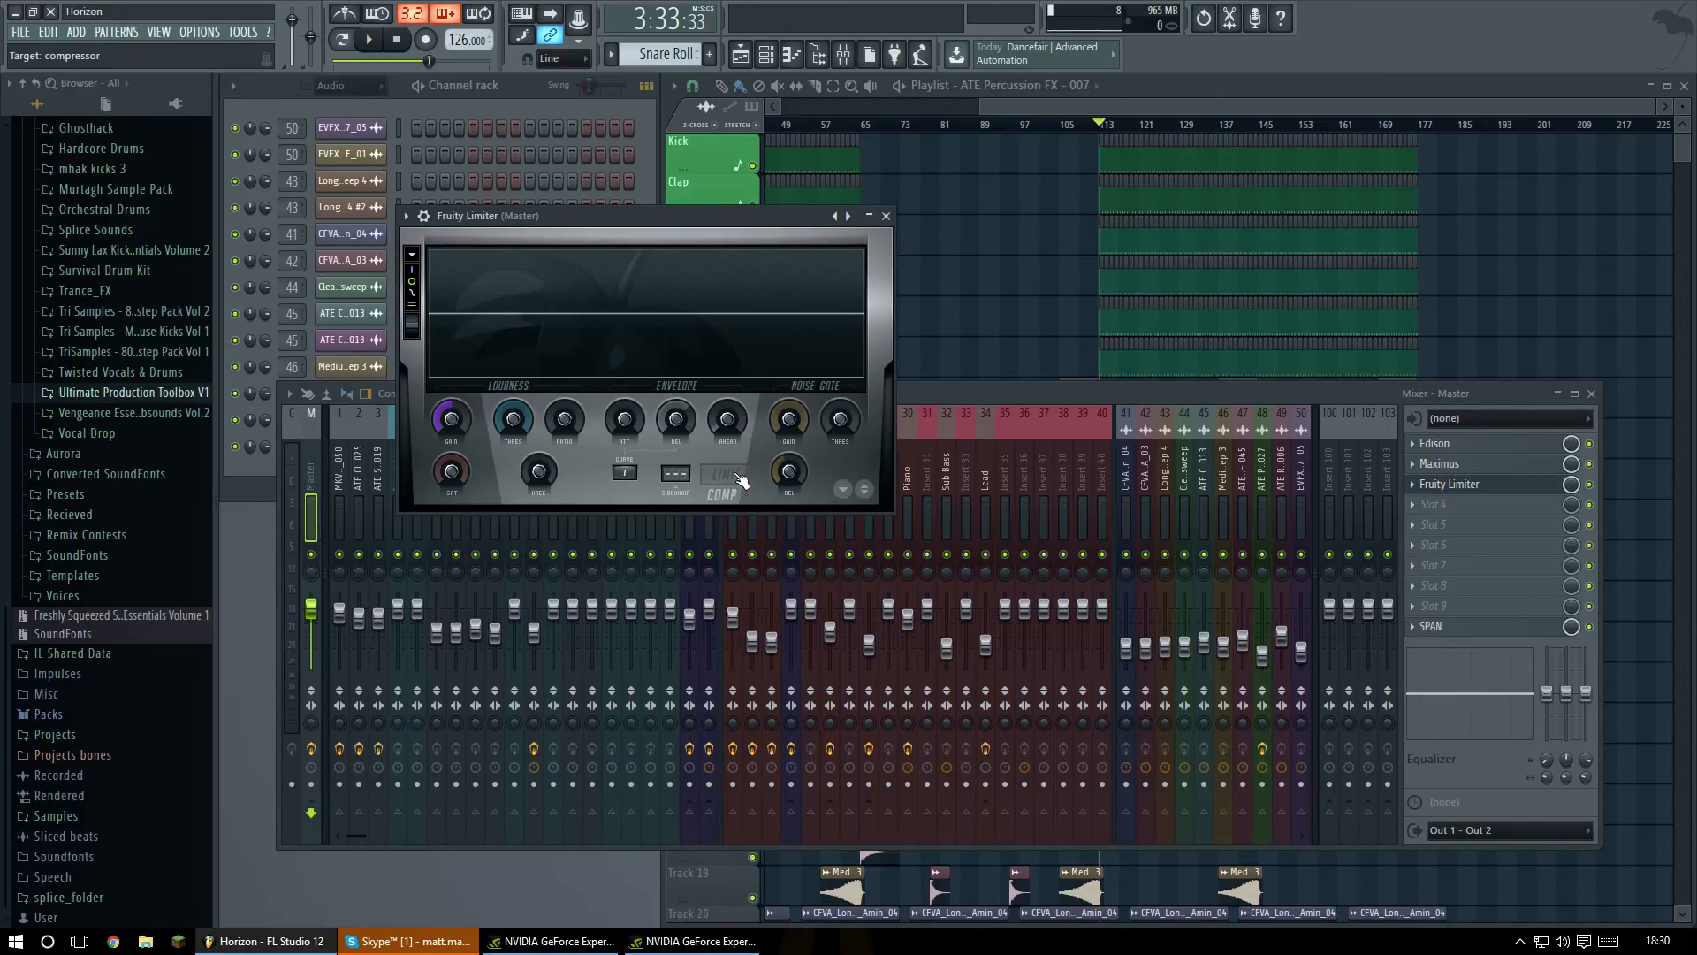
{"action": "left_click", "coordinate": [741, 476]}
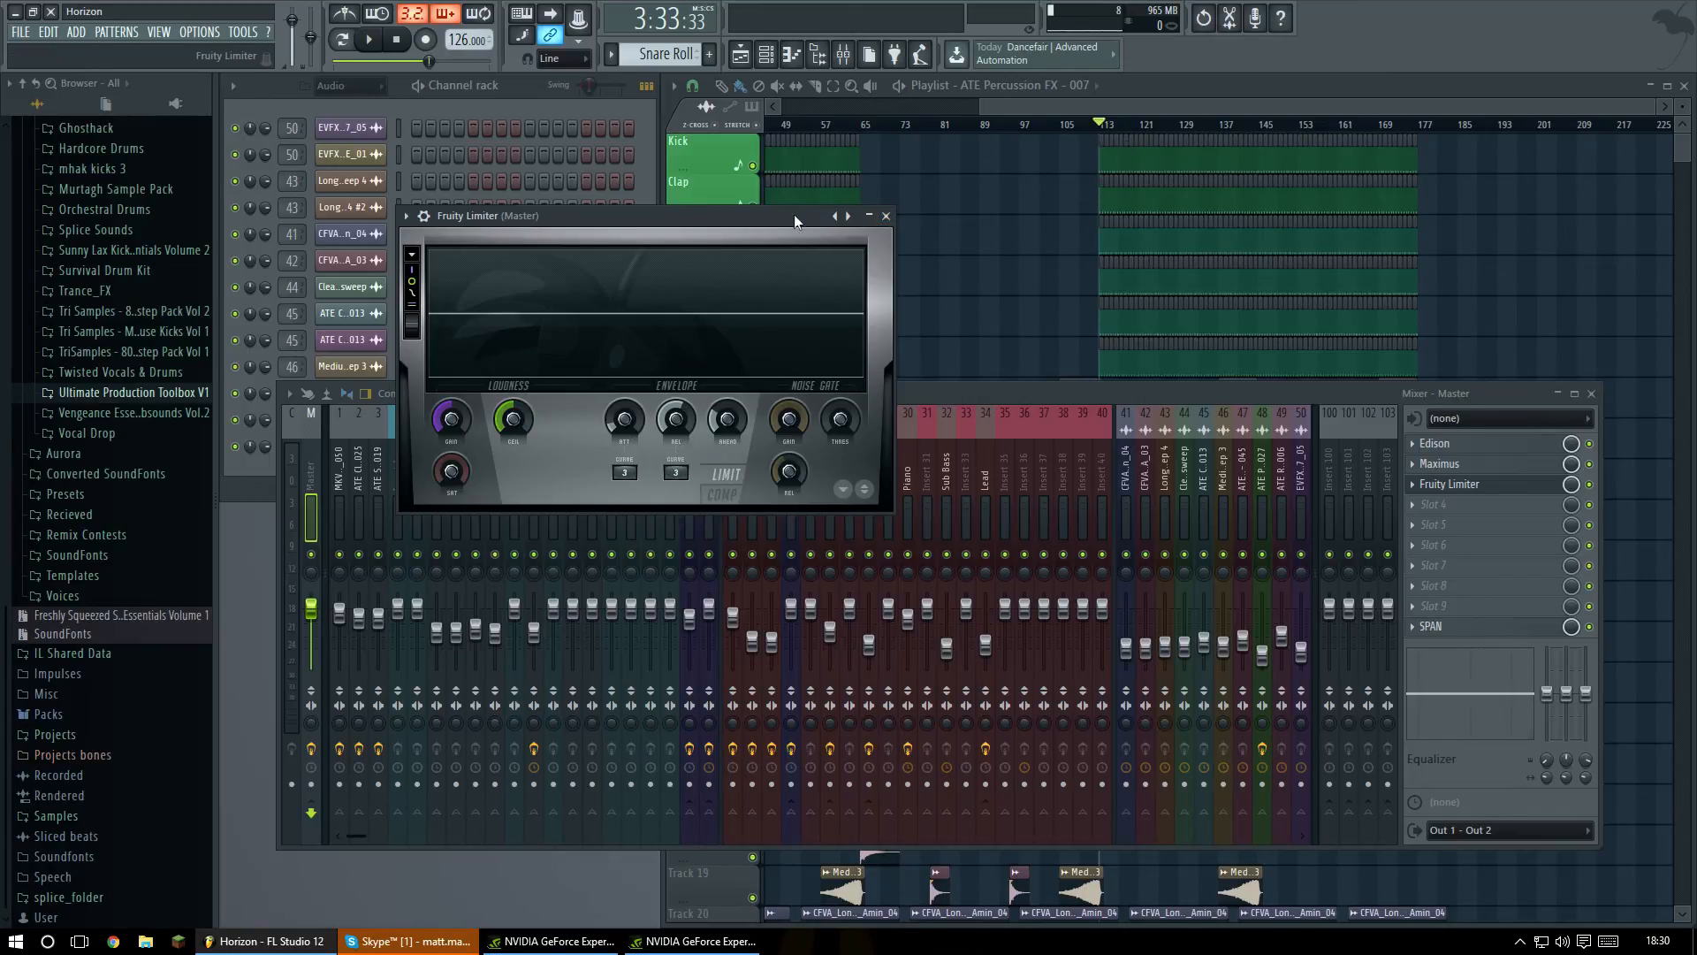
{"action": "left_click_drag", "start_coordinate": [801, 214], "coordinate": [861, 175]}
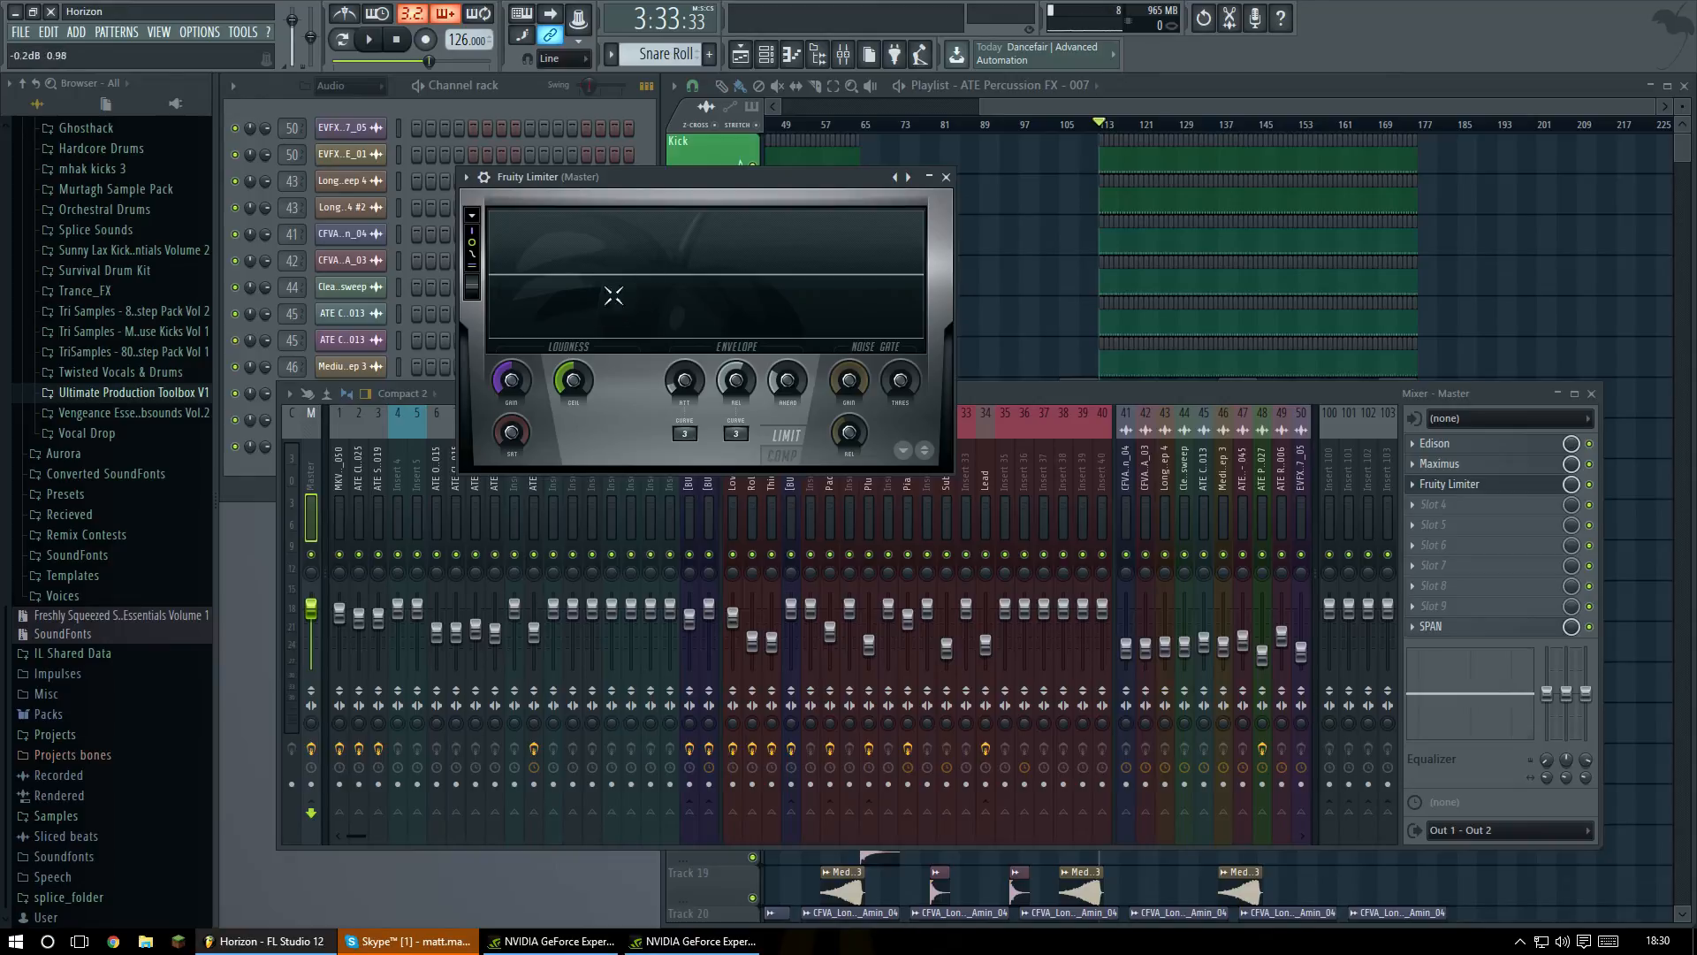
{"action": "left_click", "coordinate": [946, 177]}
Return the Master's Maximus display to the monitor view and briefly recheck both Maximus and Fruity Limiter.
{"action": "left_click", "coordinate": [1467, 463]}
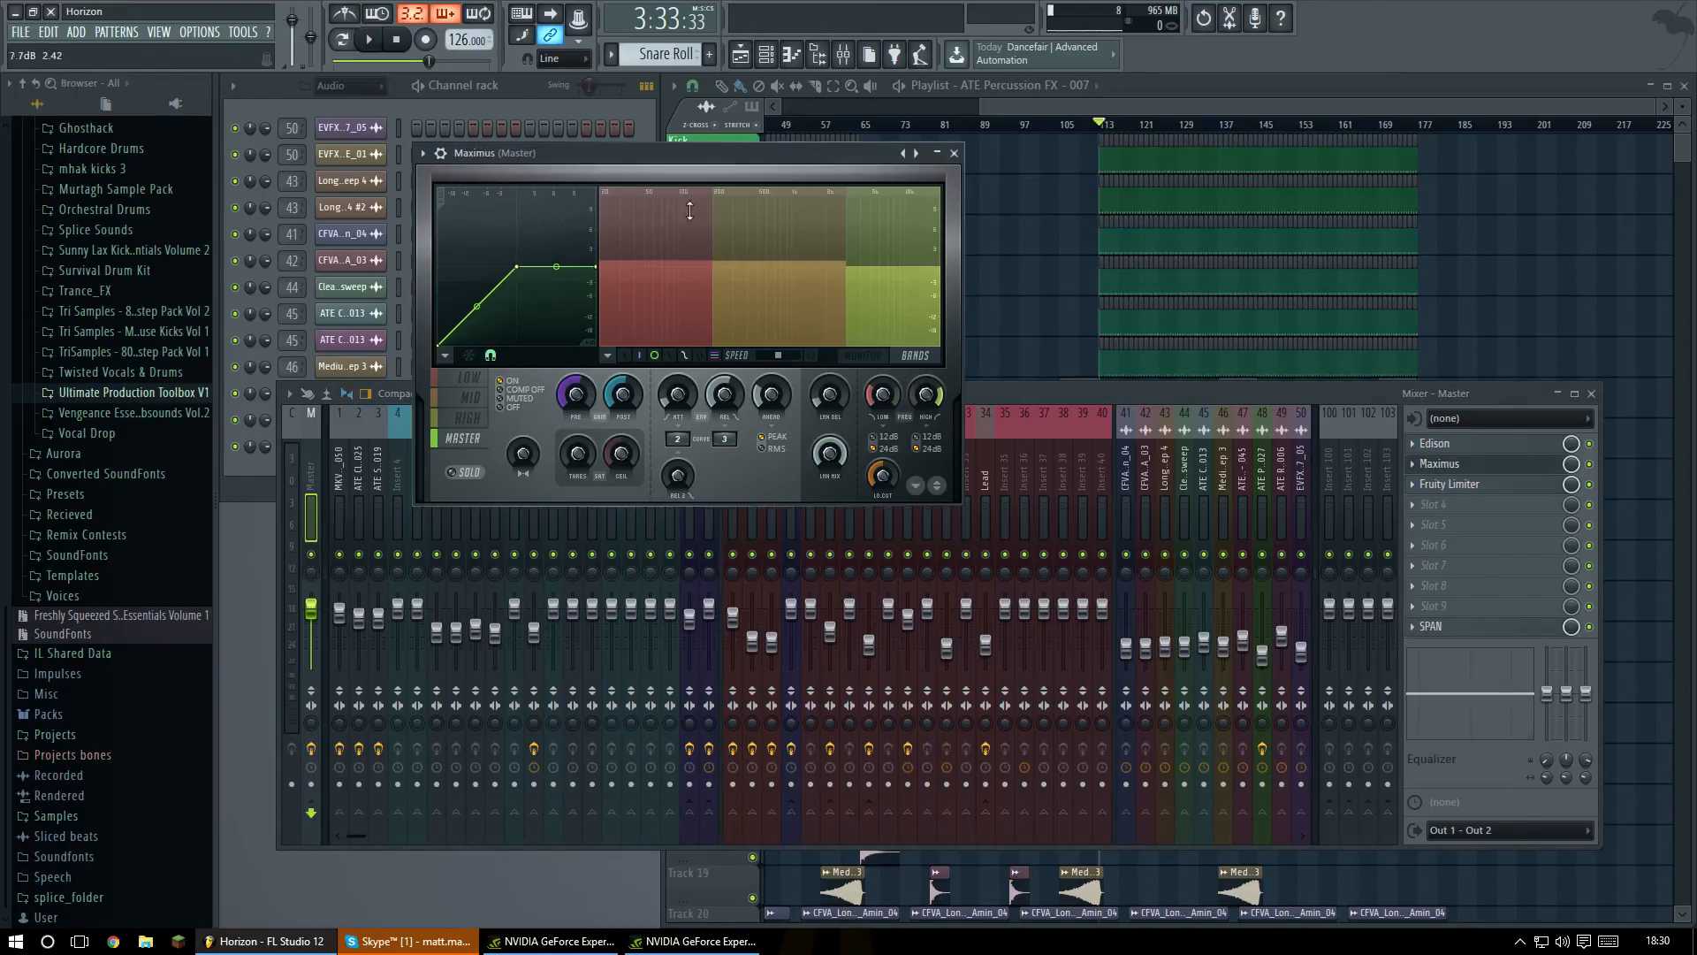
{"action": "left_click", "coordinate": [869, 357]}
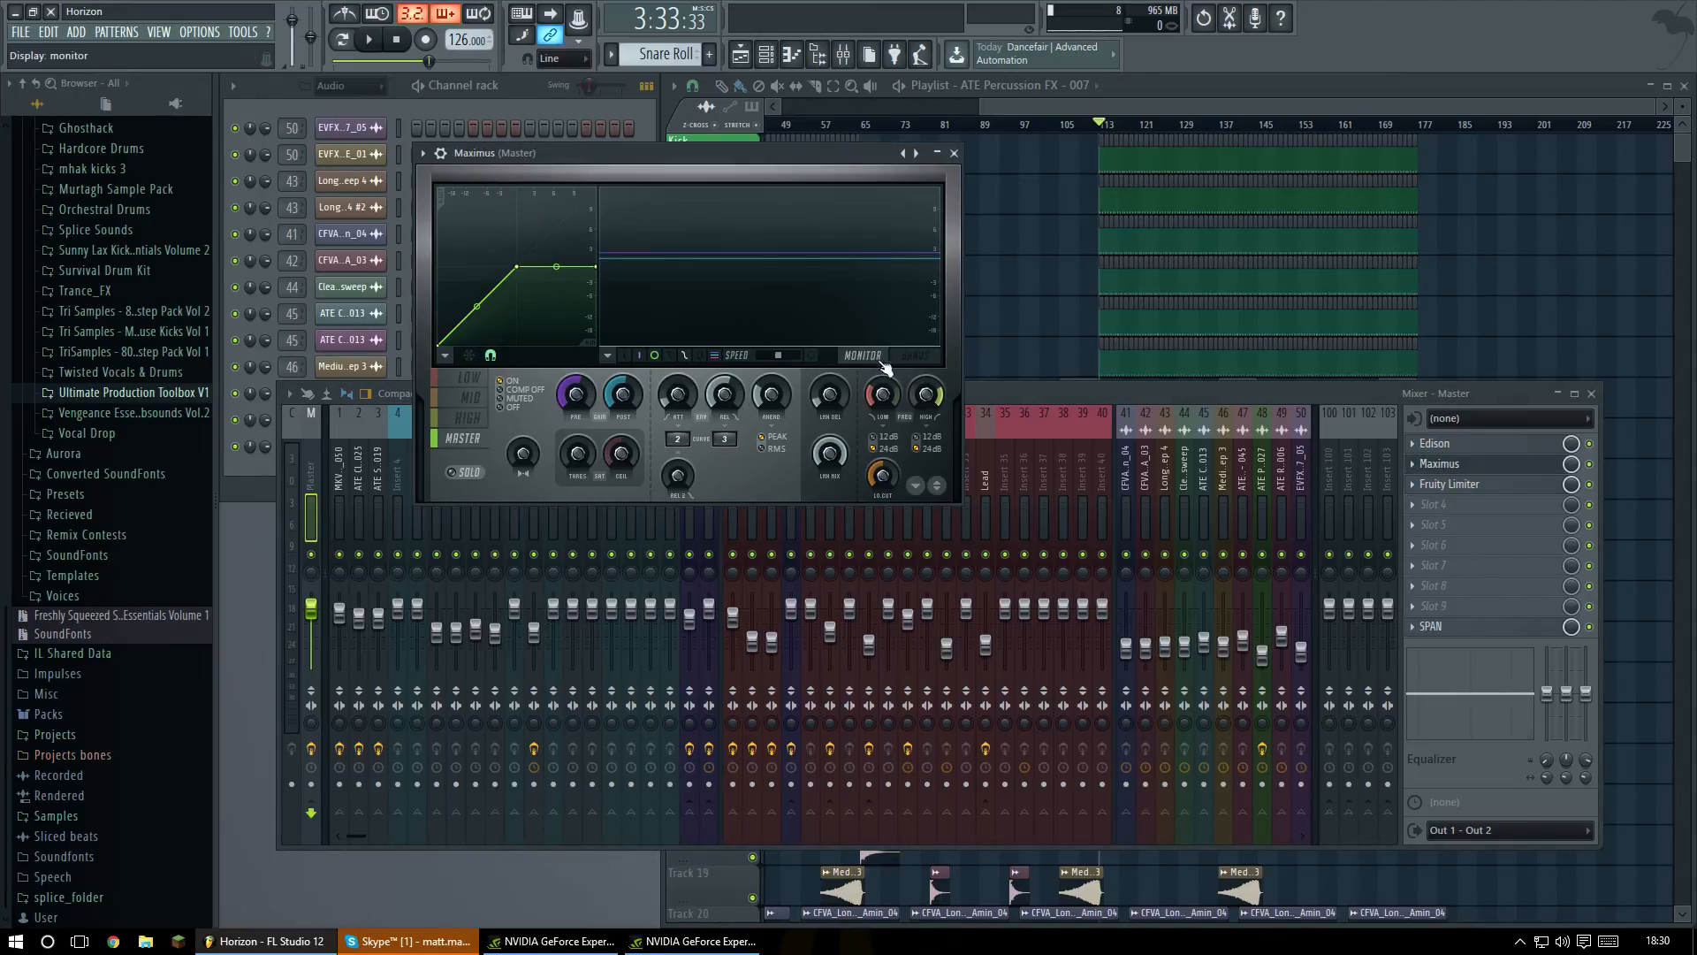
{"action": "left_click", "coordinate": [813, 357]}
{"action": "left_click", "coordinate": [879, 357]}
{"action": "left_click", "coordinate": [958, 154]}
{"action": "left_click", "coordinate": [1439, 463]}
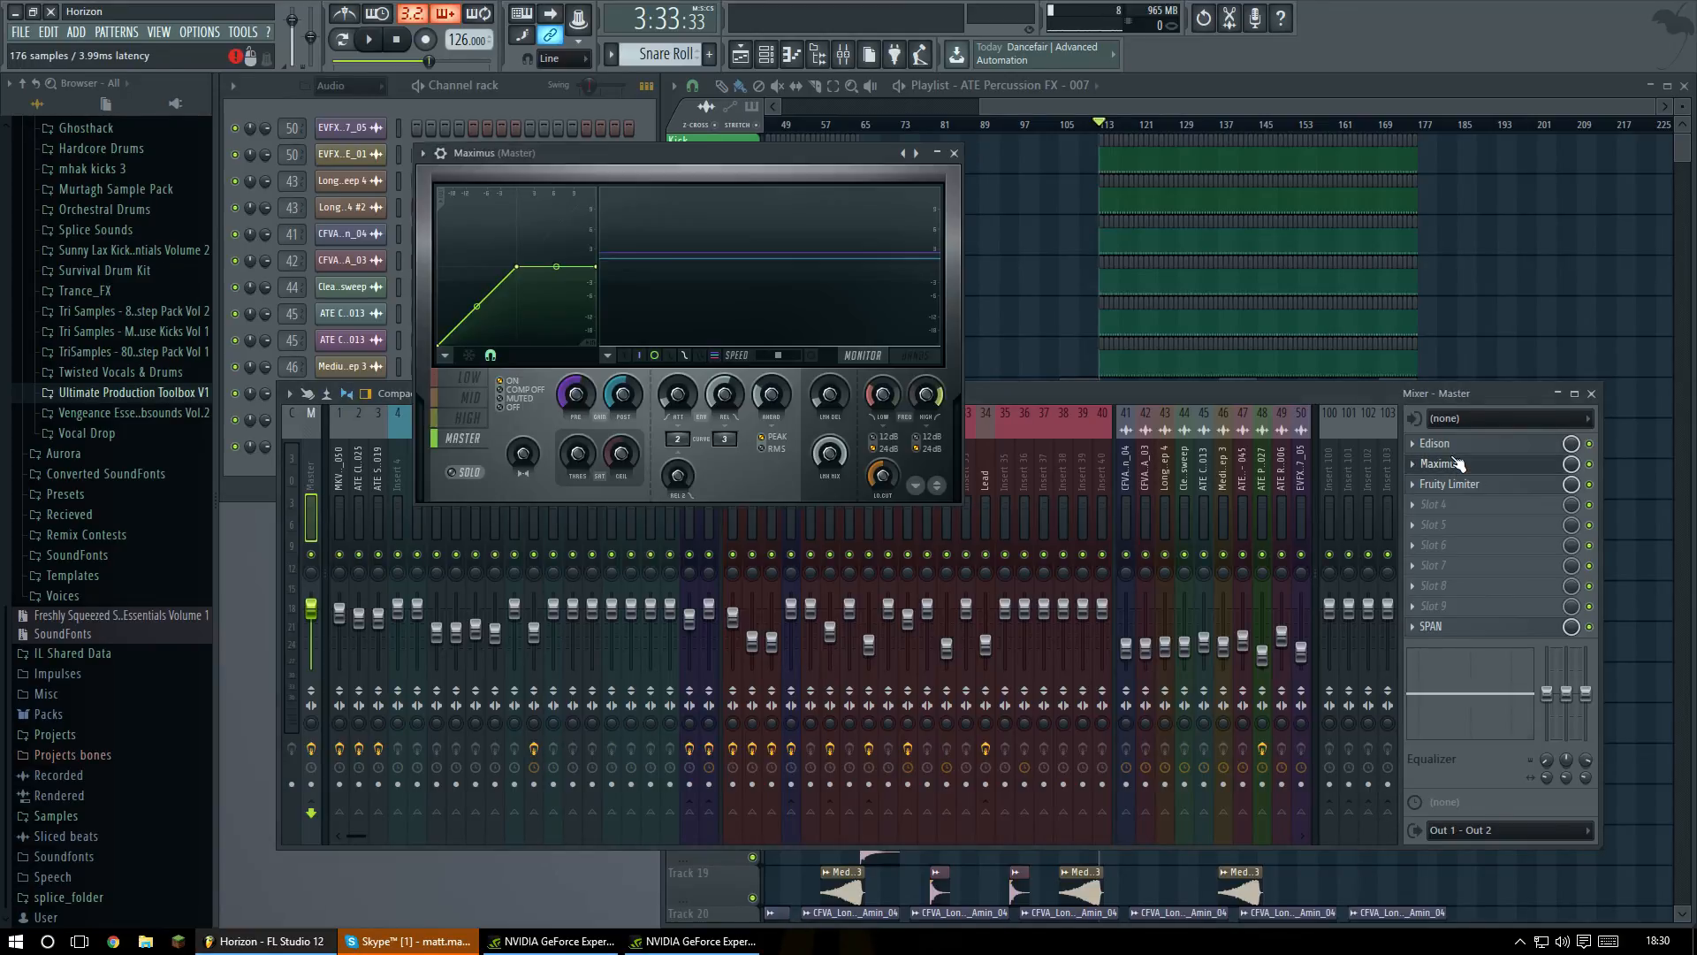
{"action": "left_click", "coordinate": [955, 152]}
{"action": "left_click", "coordinate": [1439, 483]}
{"action": "left_click", "coordinate": [949, 173]}
Examine the SPAN analyzer's spectrum and RMS statistics on the Master insert, closing it and the mixer when finished.
{"action": "left_click", "coordinate": [1490, 628]}
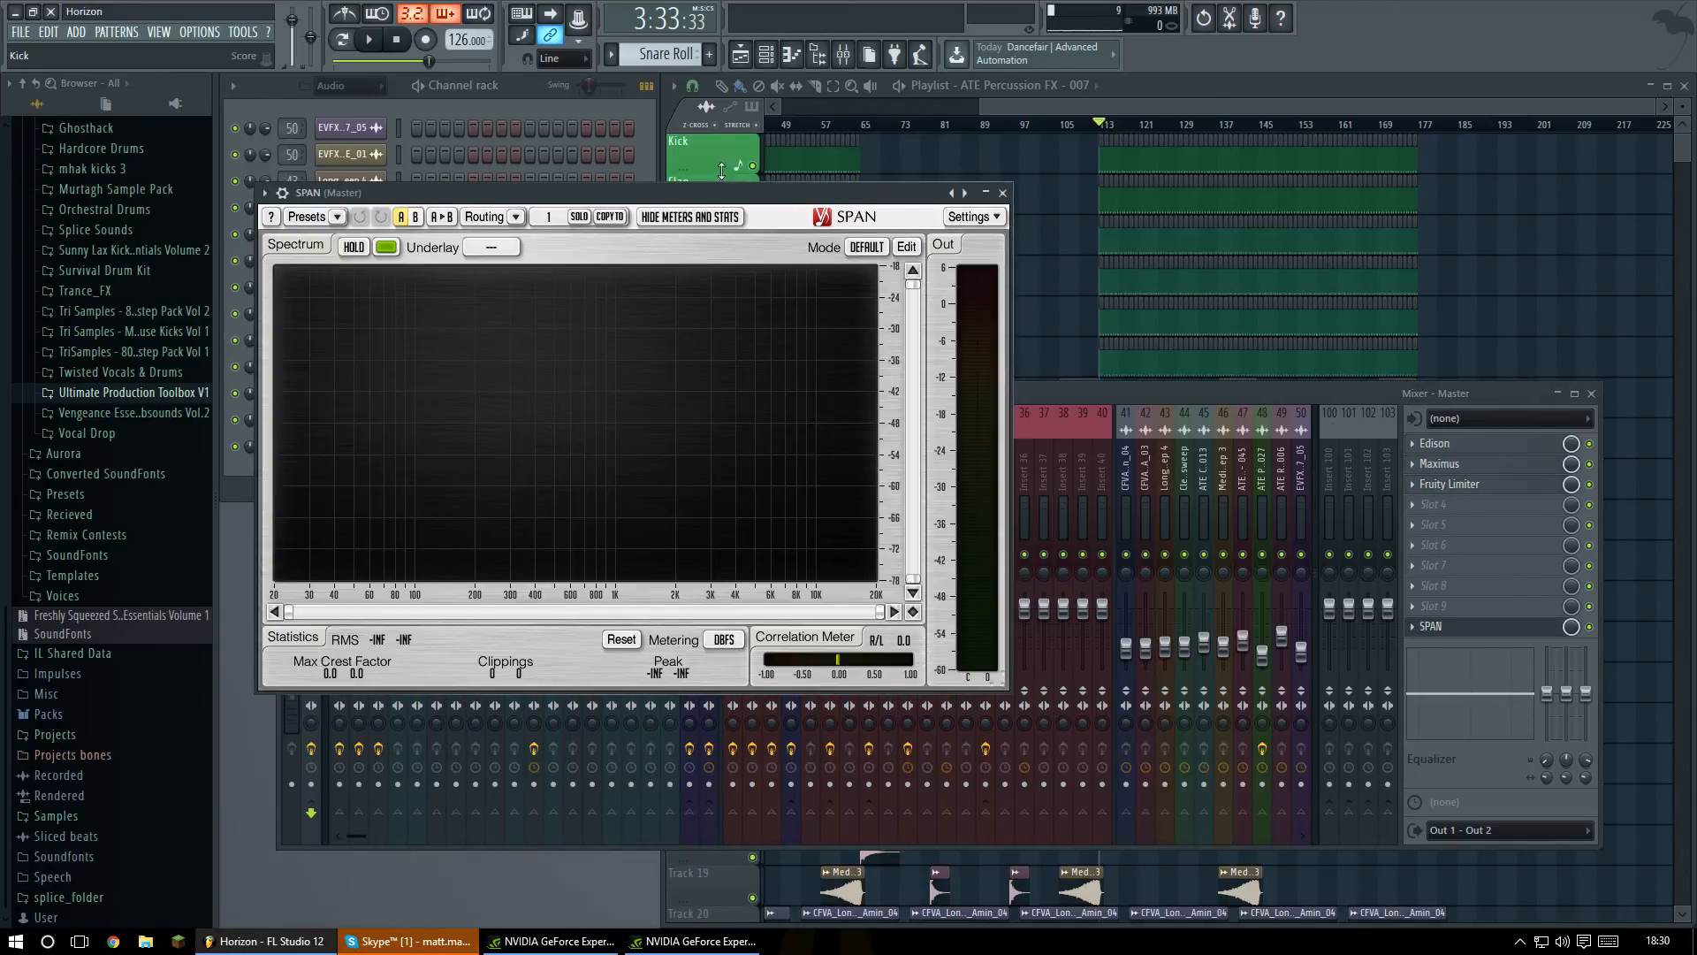
{"action": "left_click_drag", "start_coordinate": [717, 203], "coordinate": [812, 205]}
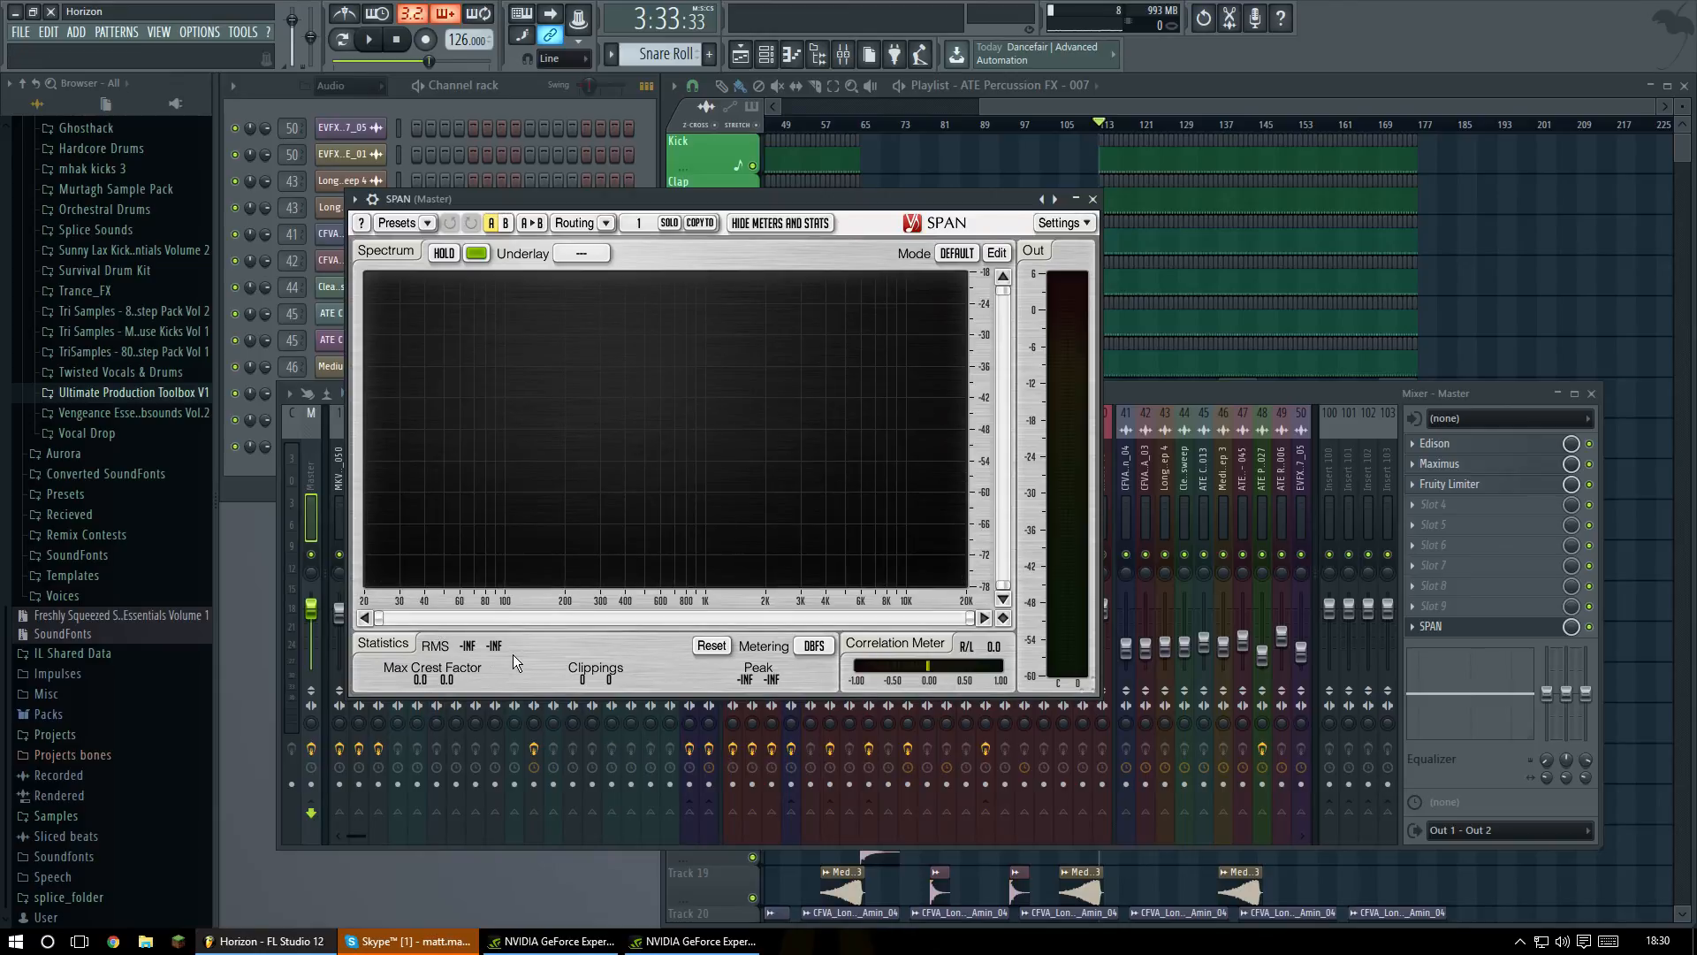
{"action": "left_click", "coordinate": [1092, 199]}
{"action": "left_click", "coordinate": [1592, 394]}
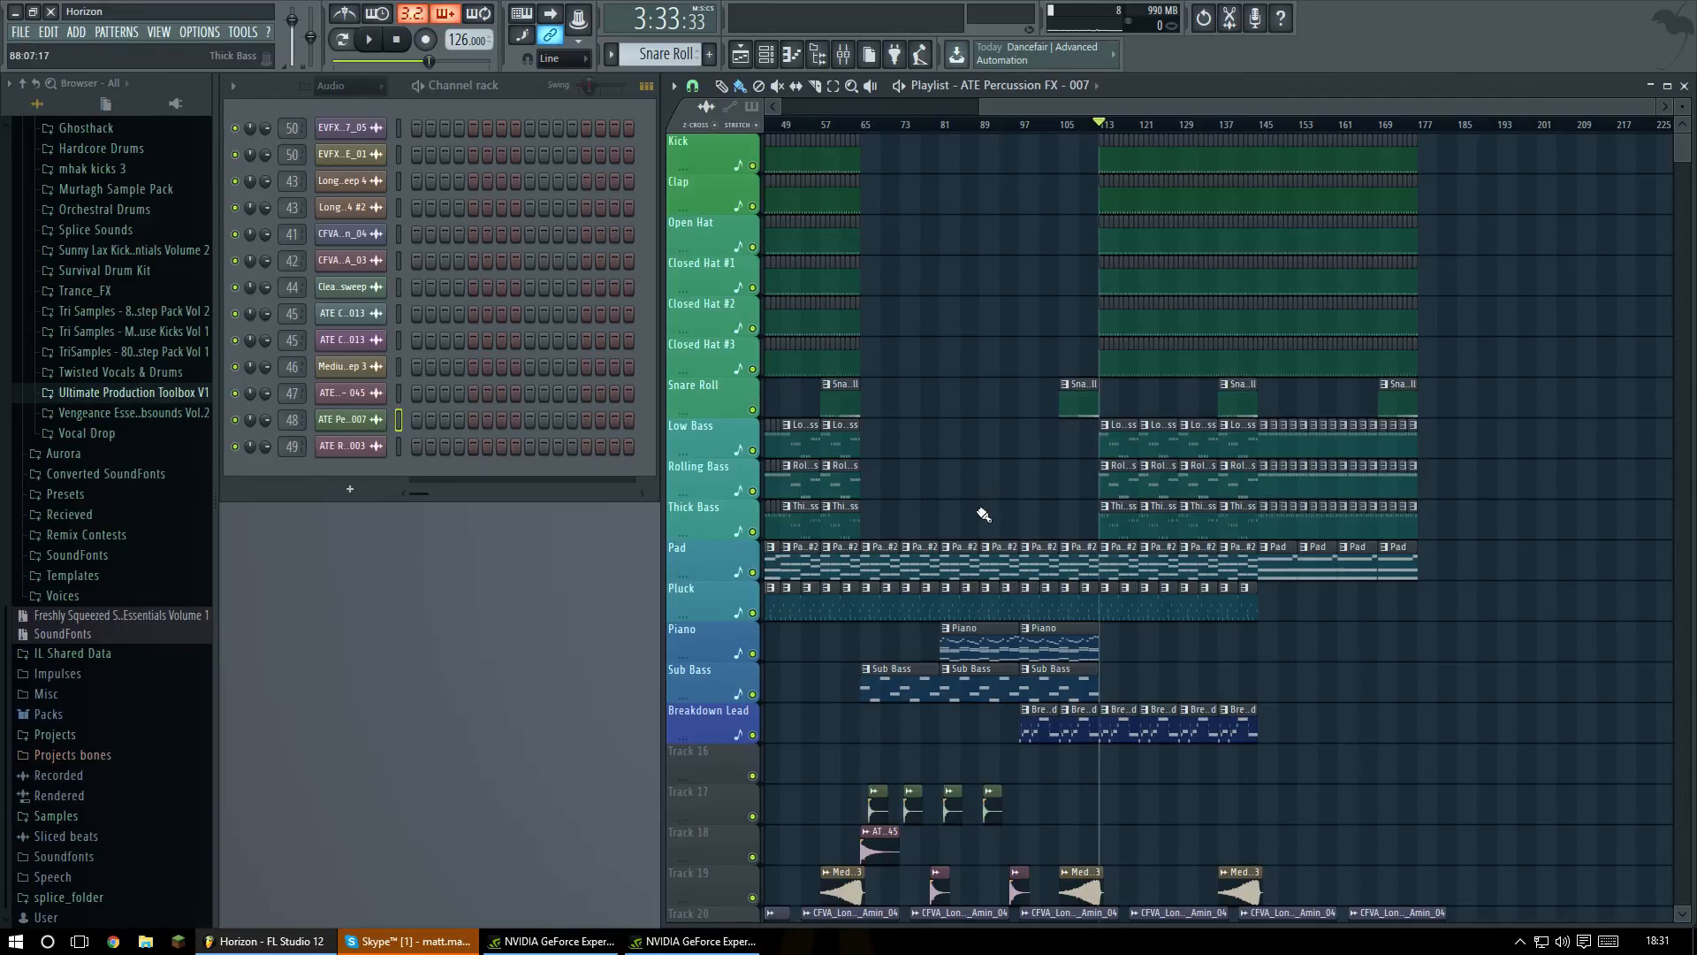
Review the full arrangement from bar 1, from the drum and melodic tracks down to the FX clips and filter automation.
{"action": "scroll", "coordinate": [990, 495], "scroll_direction": "down", "scroll_amount": 5}
{"action": "scroll", "coordinate": [984, 504], "scroll_direction": "up", "scroll_amount": 3}
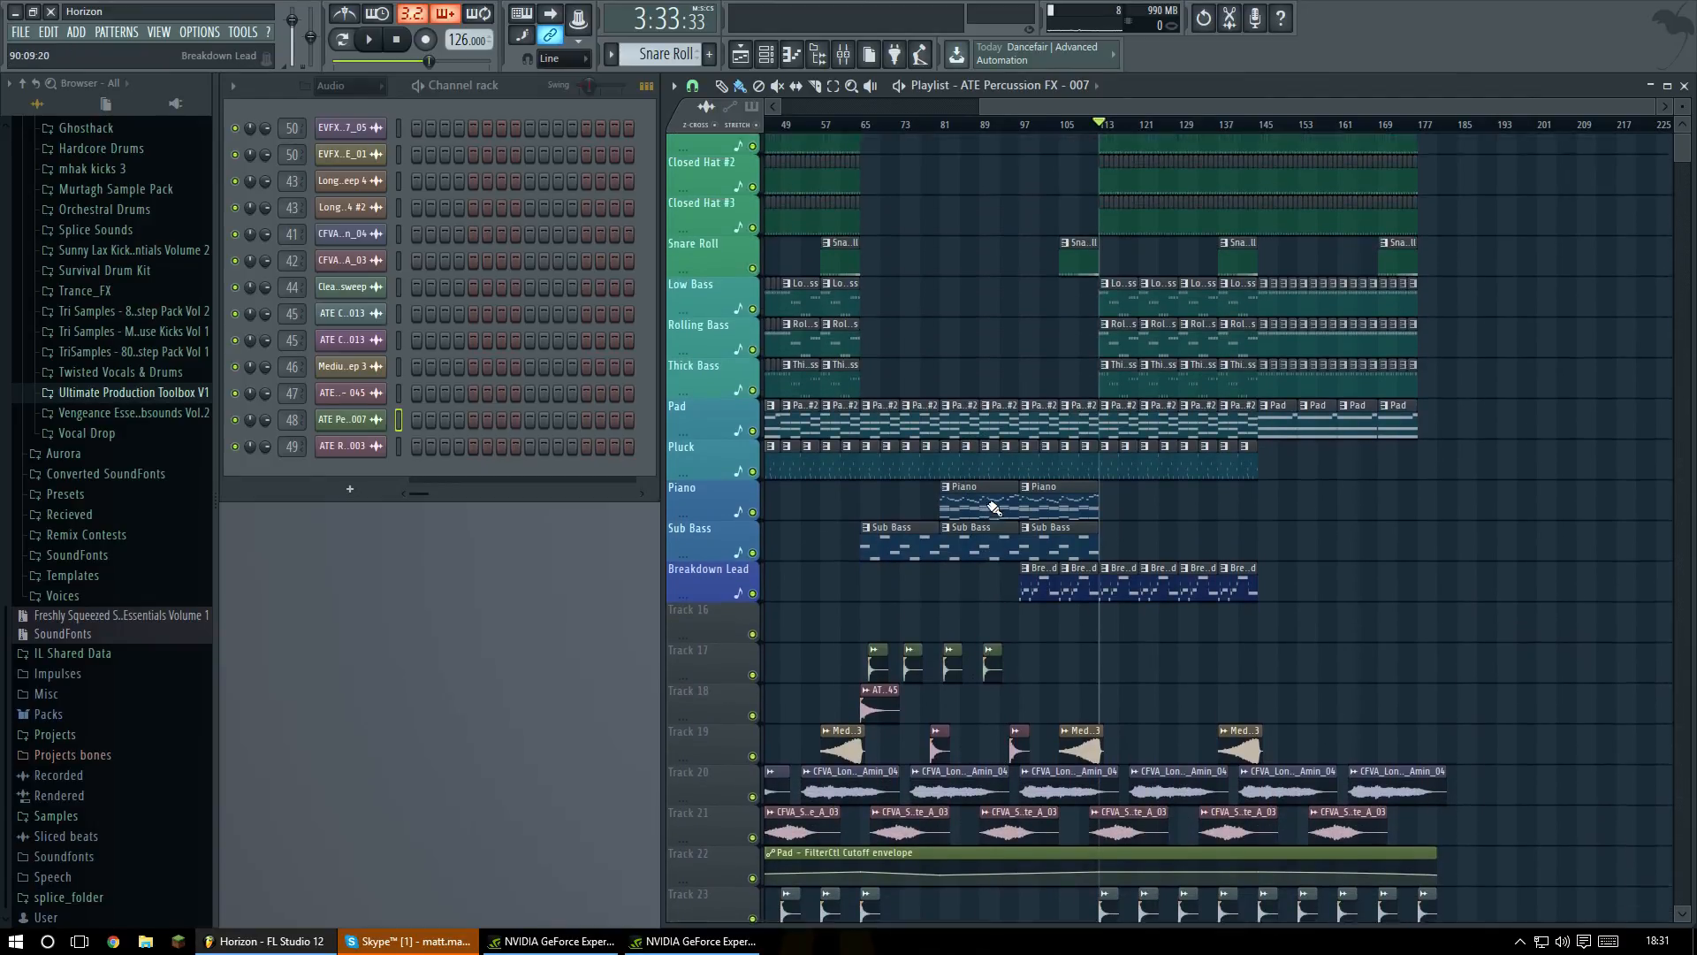
{"action": "scroll", "coordinate": [990, 541], "scroll_direction": "down", "scroll_amount": 5}
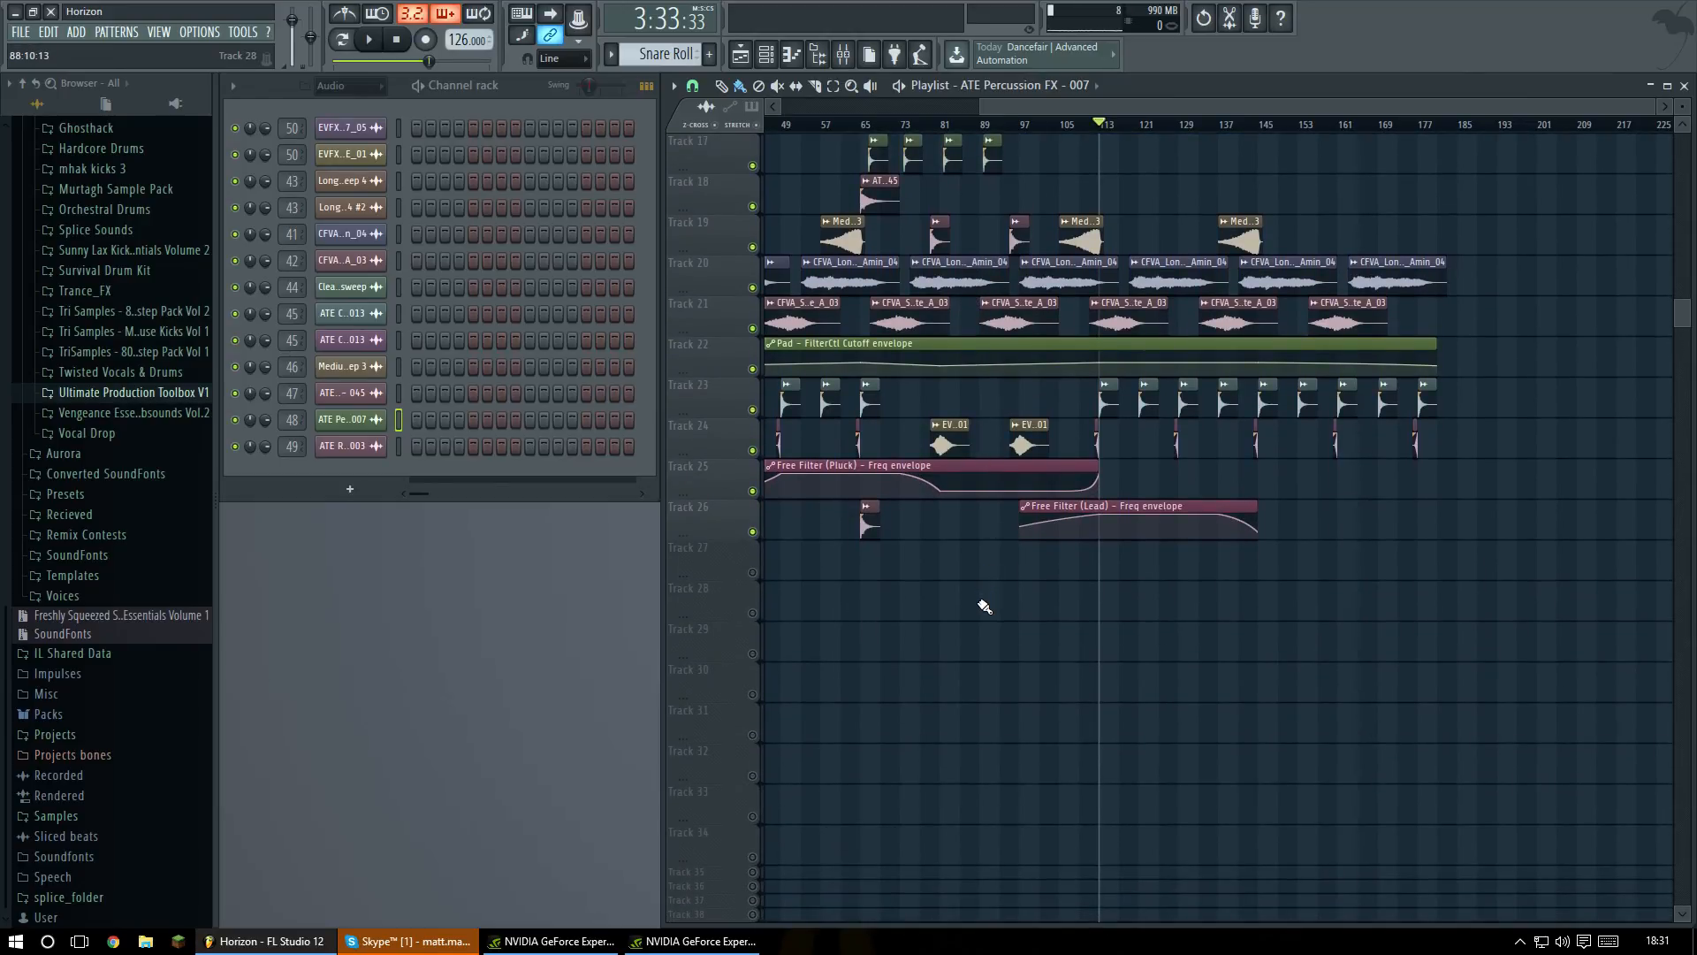
{"action": "left_click_drag", "start_coordinate": [1028, 106], "coordinate": [826, 108]}
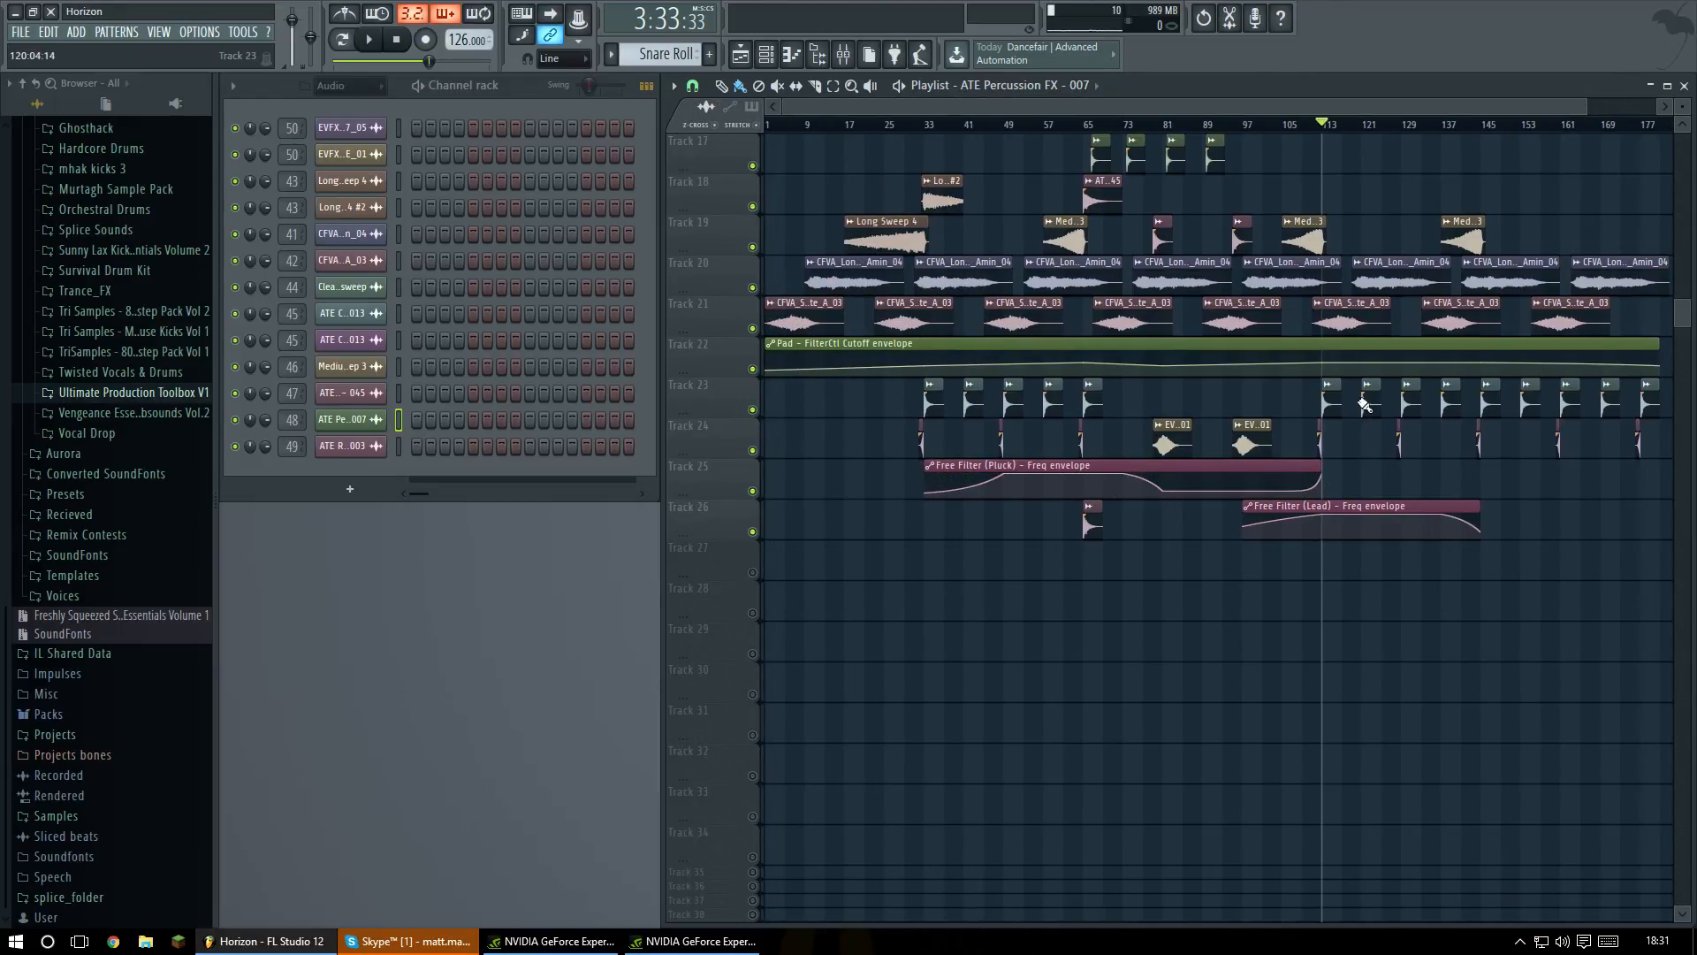
{"action": "scroll", "coordinate": [1406, 456], "scroll_direction": "up", "scroll_amount": 10}
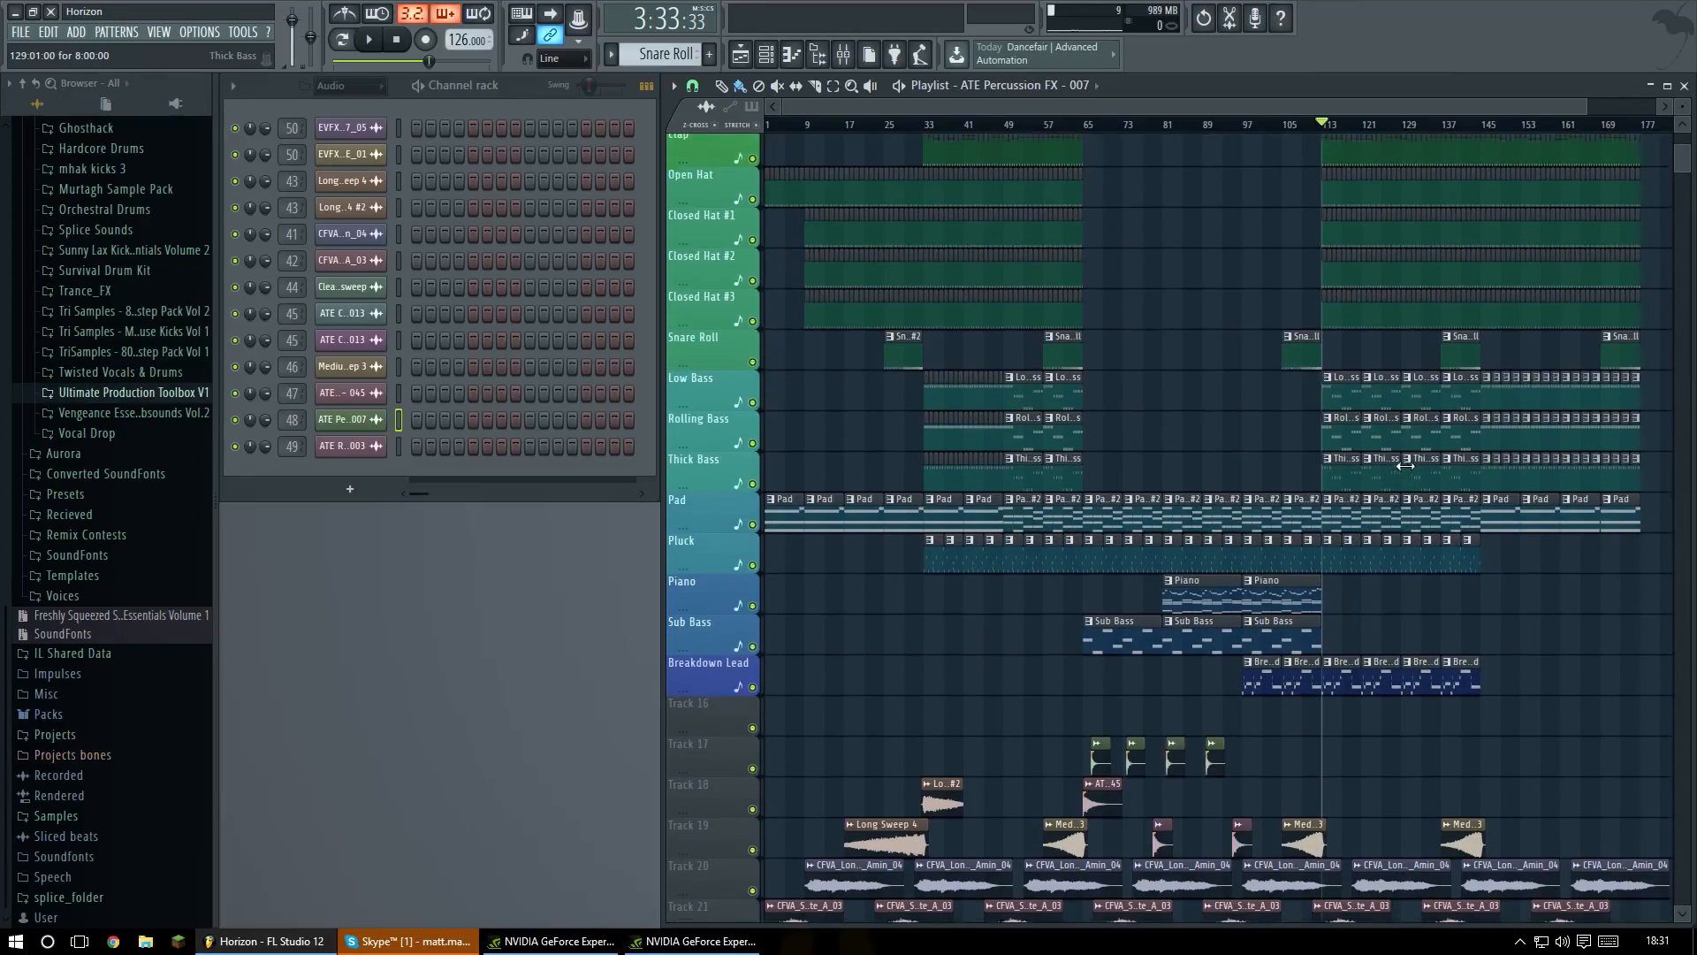
{"action": "scroll", "coordinate": [1266, 470], "scroll_direction": "down", "scroll_amount": 5}
{"action": "scroll", "coordinate": [1266, 470], "scroll_direction": "down", "scroll_amount": 1}
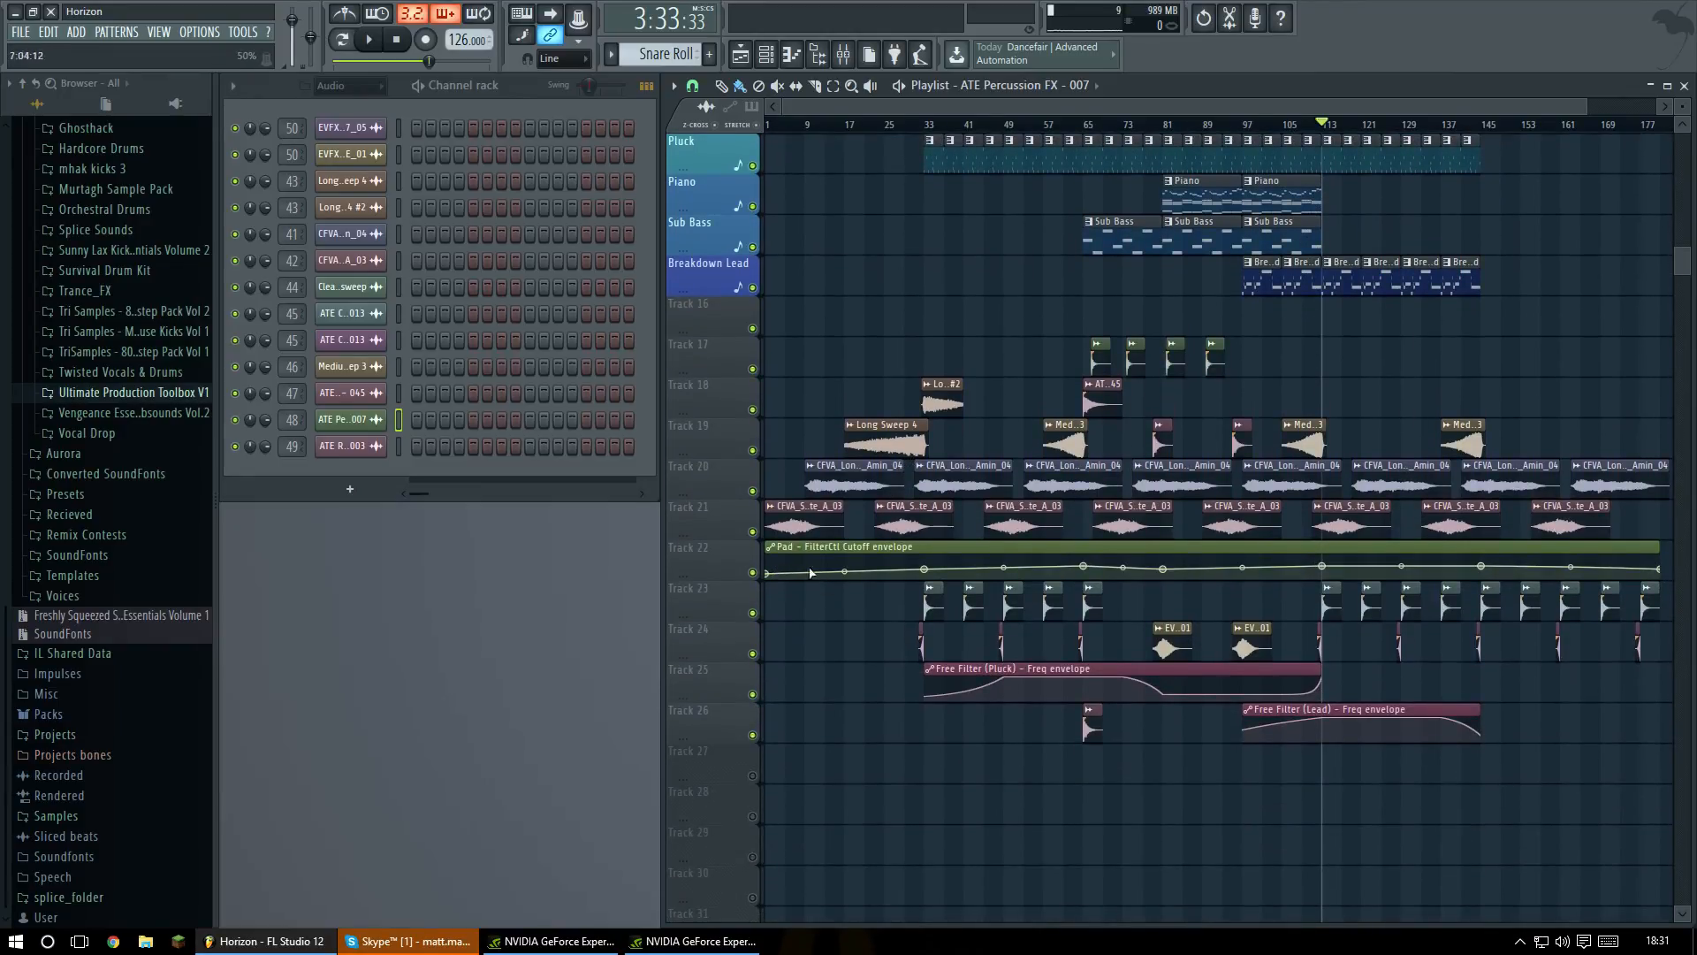
{"action": "scroll", "coordinate": [1282, 583], "scroll_direction": "up", "scroll_amount": 11}
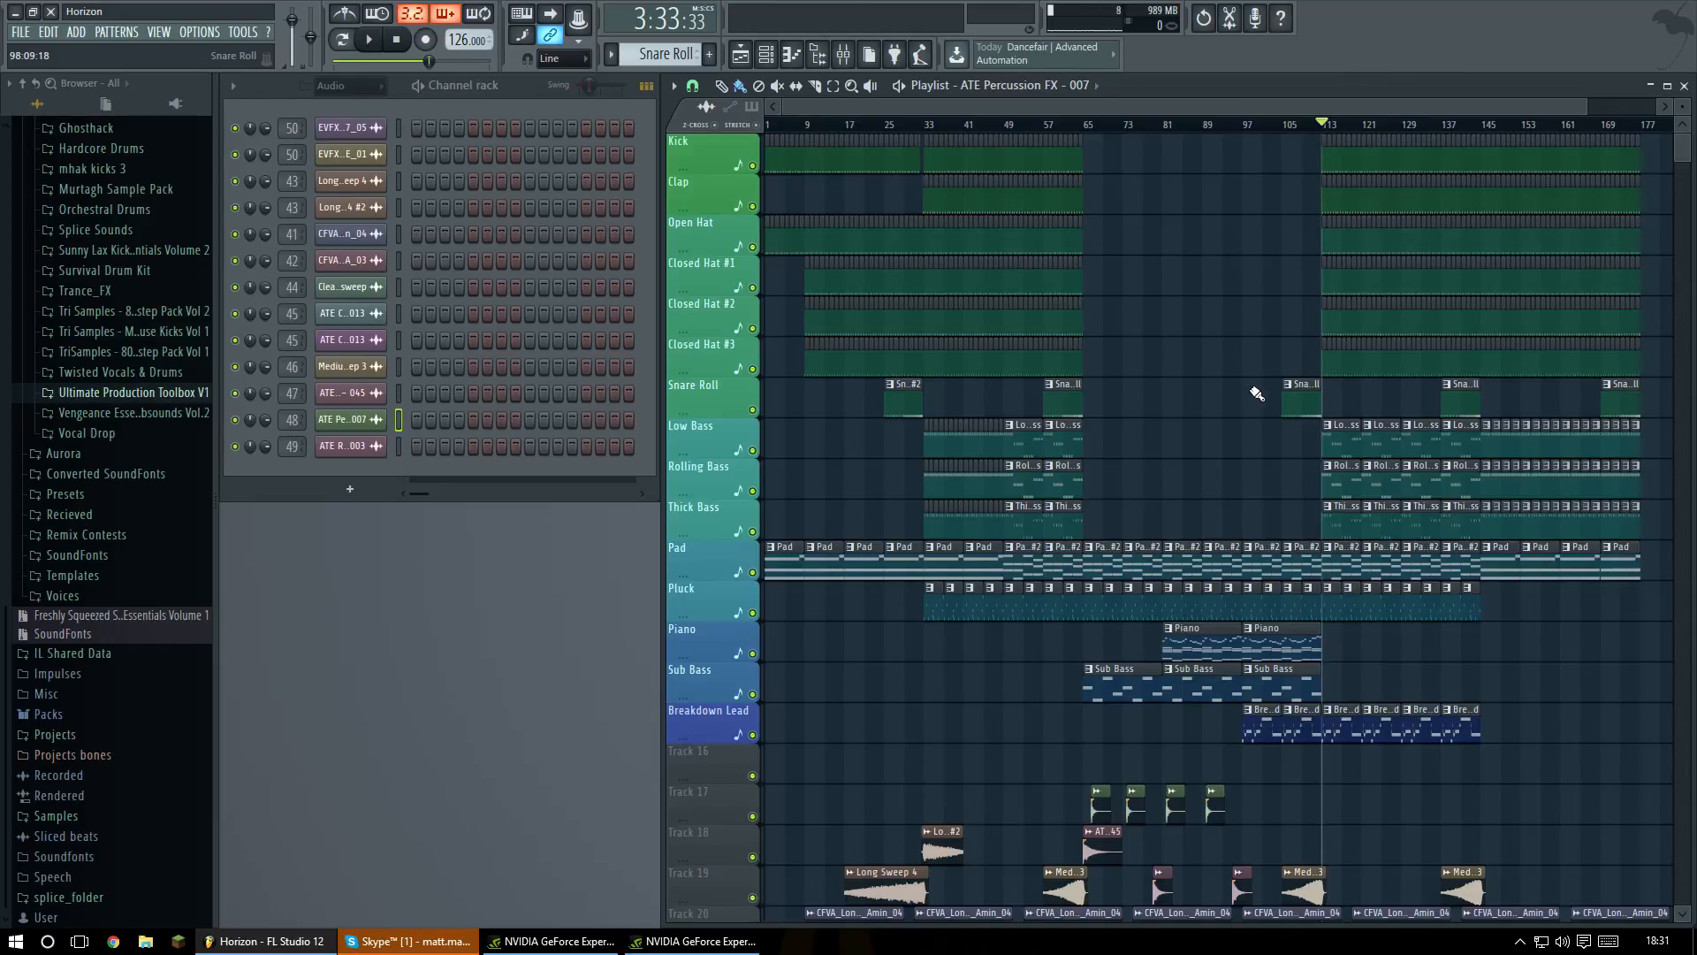
{"action": "scroll", "coordinate": [1263, 413], "scroll_direction": "down", "scroll_amount": 5}
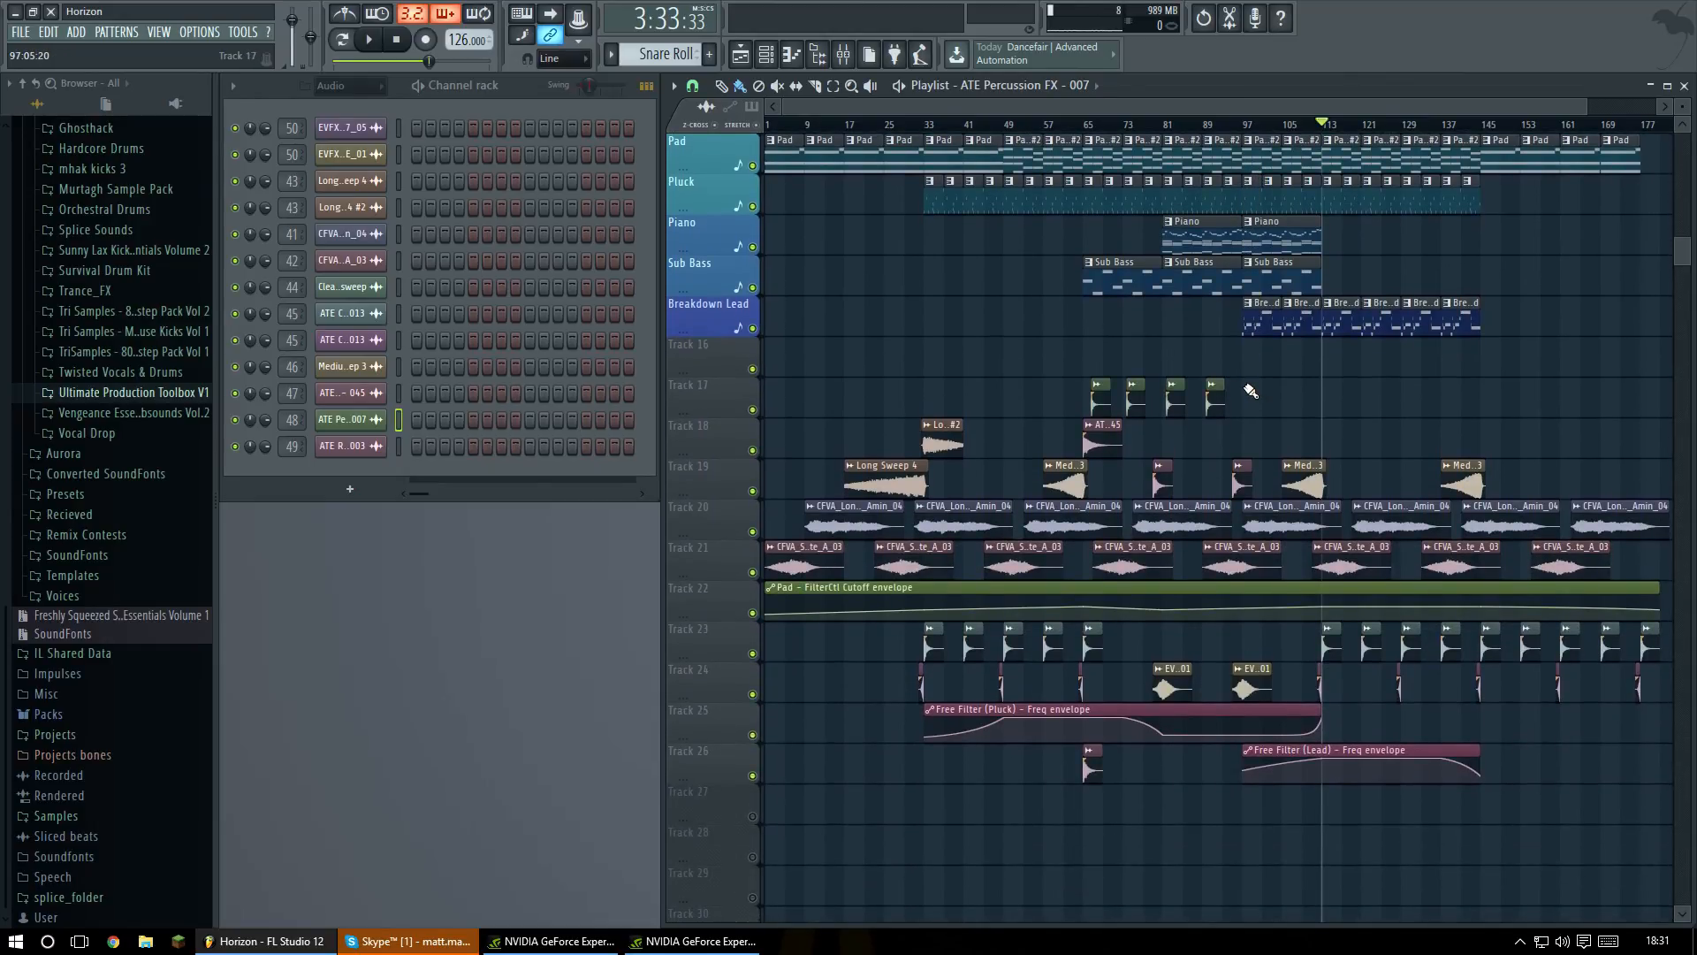
{"action": "scroll", "coordinate": [1251, 391], "scroll_direction": "up", "scroll_amount": 5}
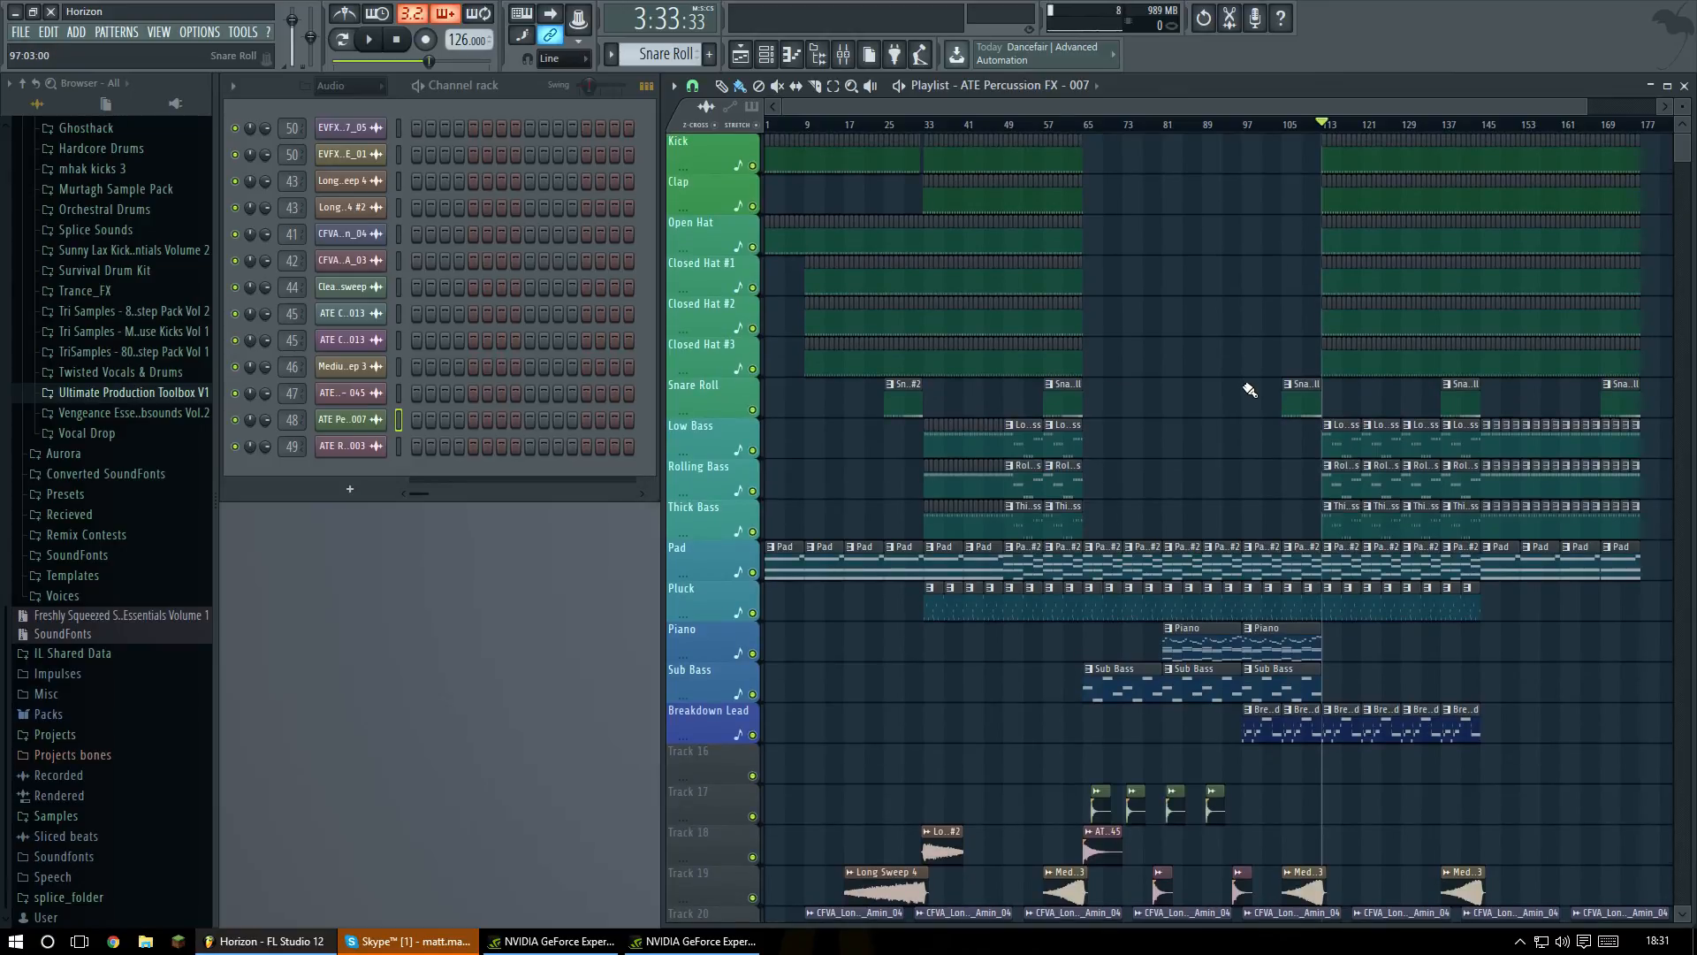
{"action": "scroll", "coordinate": [1251, 386], "scroll_direction": "down", "scroll_amount": 6}
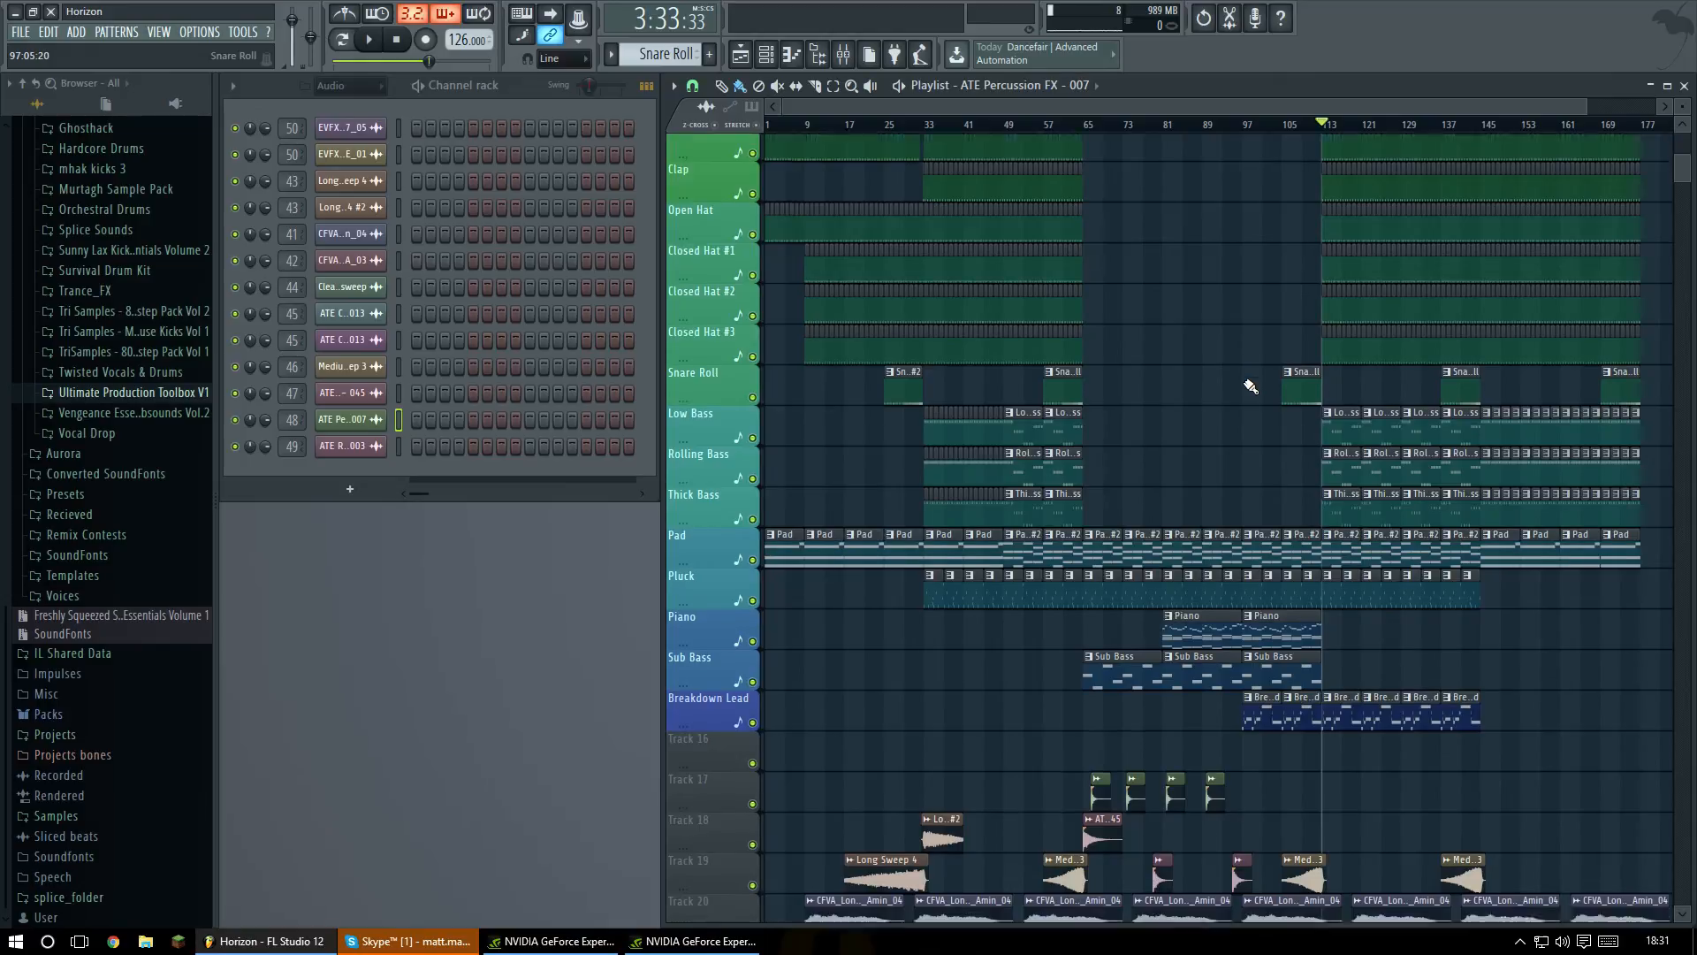
{"action": "scroll", "coordinate": [1241, 382], "scroll_direction": "up", "scroll_amount": 6}
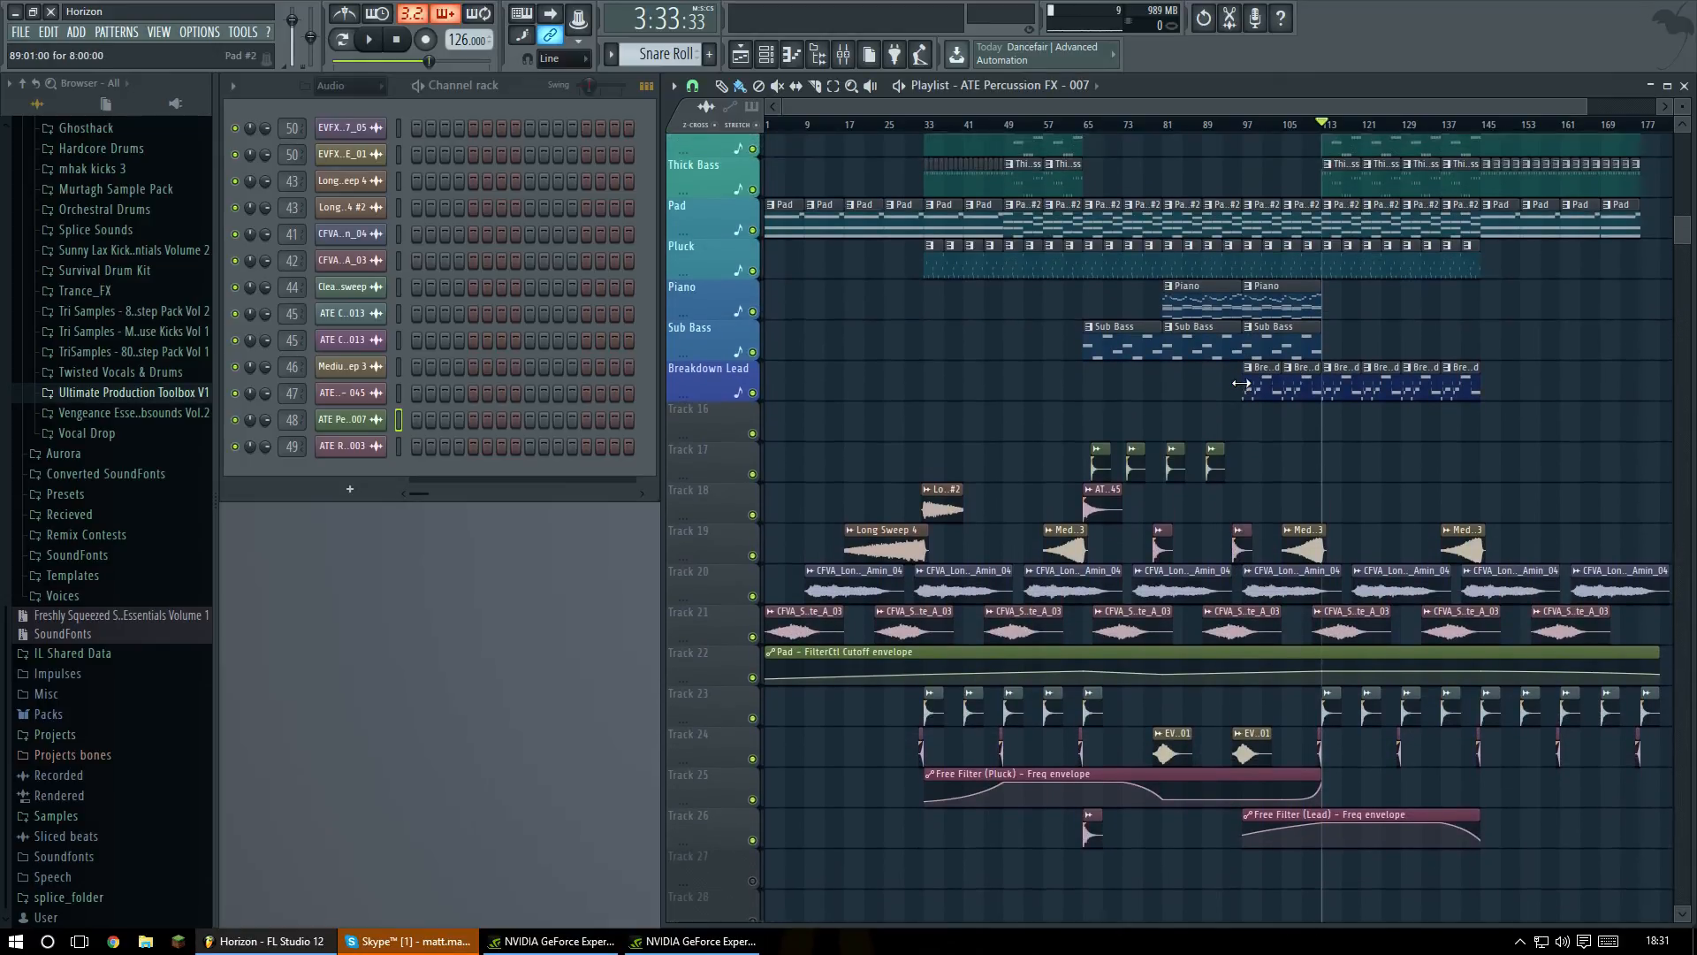